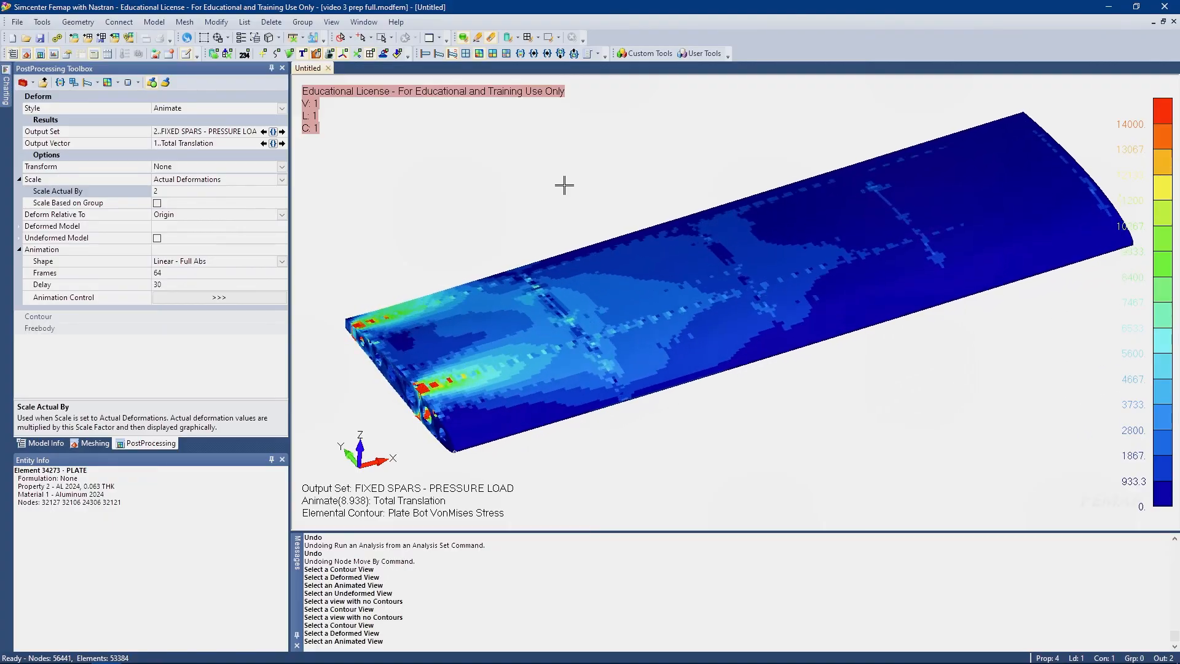
Remove the stress contours and the animated deformation so the wing model displays undeformed
click(463, 53)
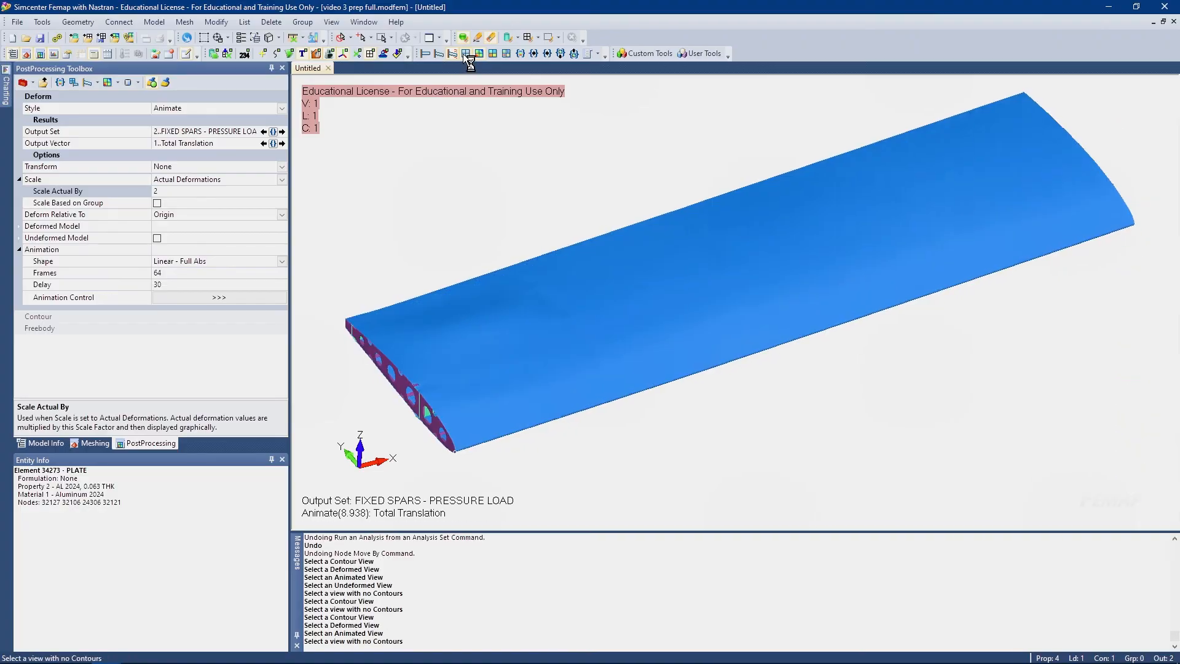
click(438, 54)
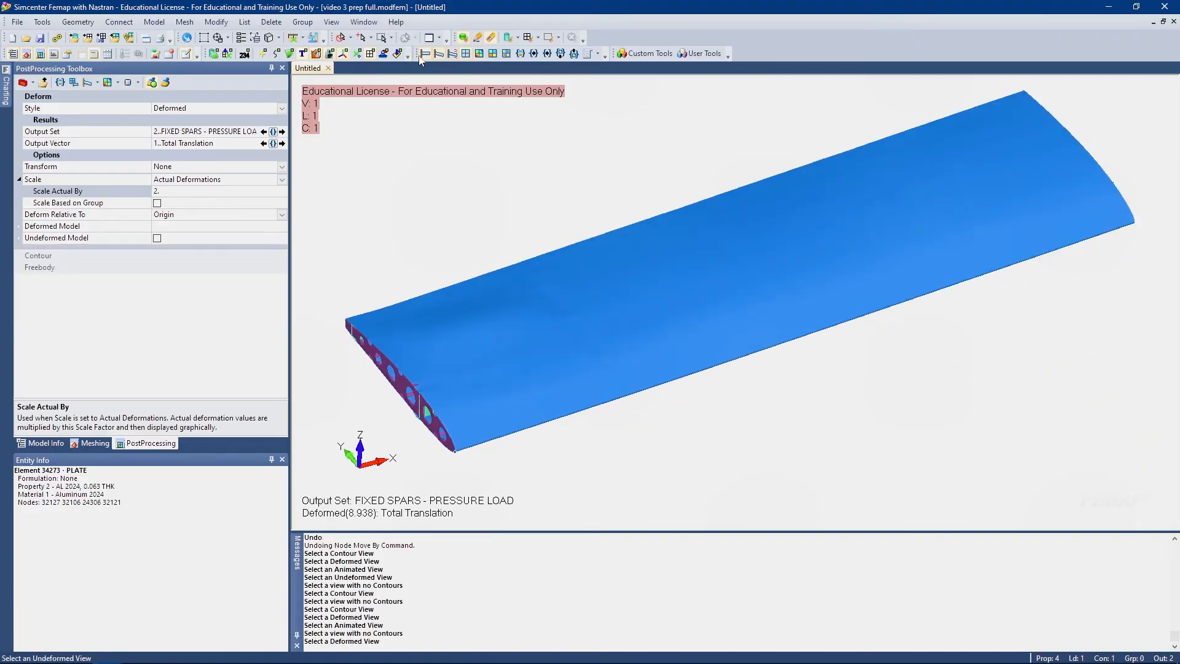
click(424, 55)
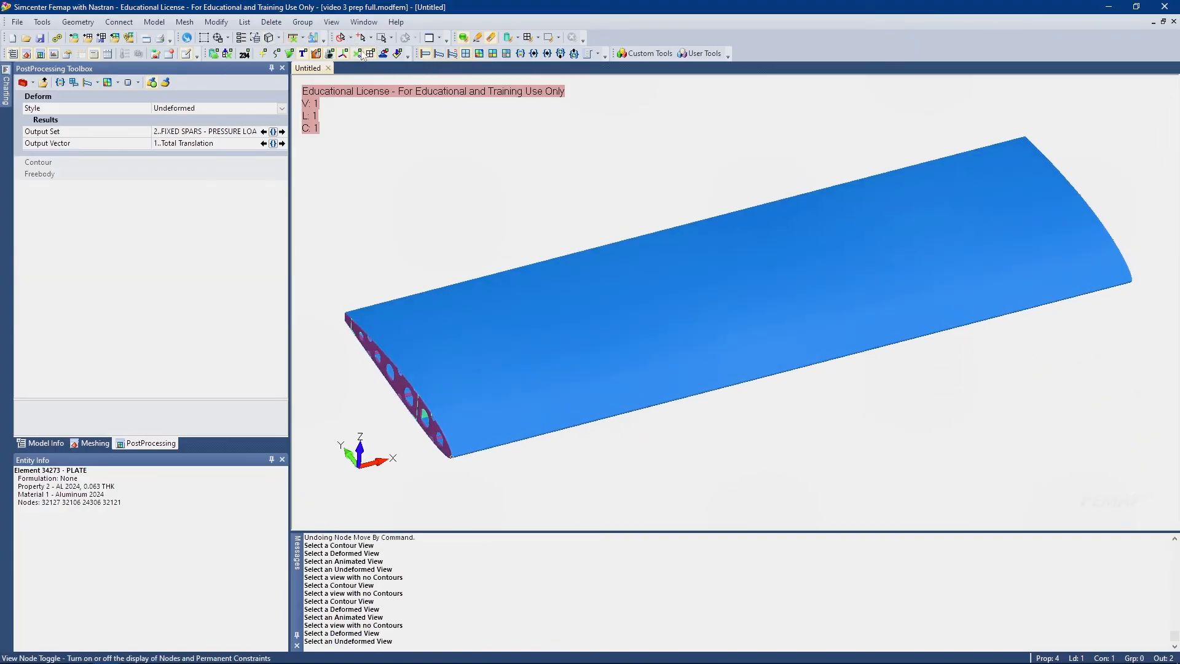
Hide the 2..SKIN, UPPER layer to expose the wing's internal structure
click(41, 443)
scroll(83, 362, down, 1)
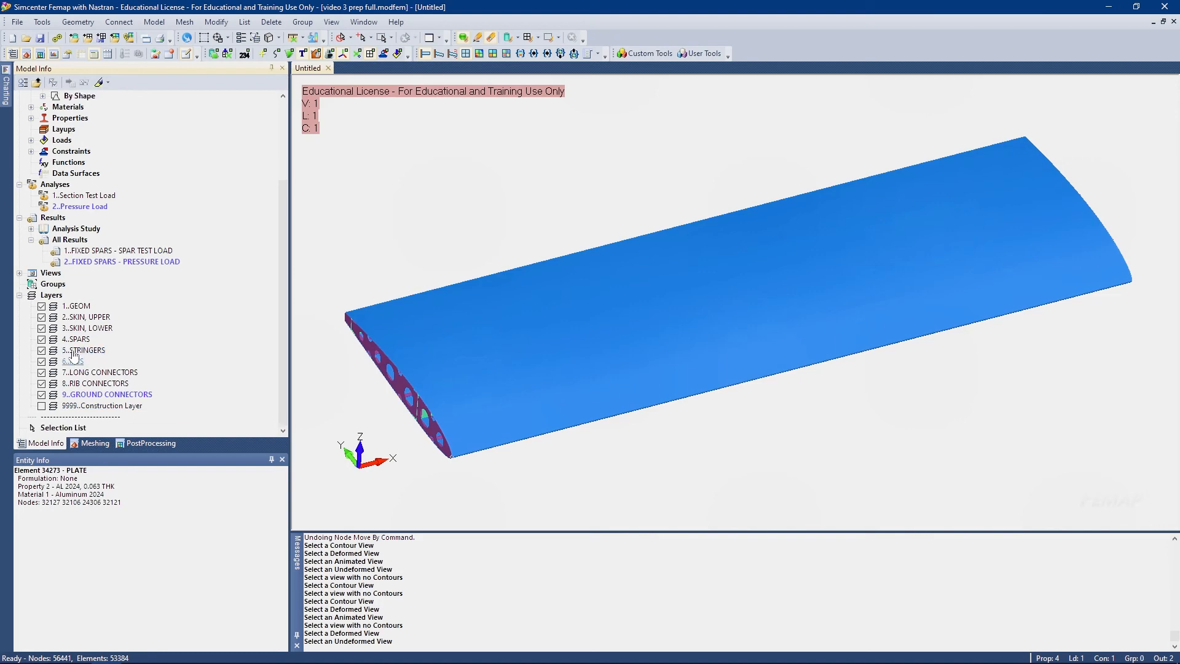
click(42, 317)
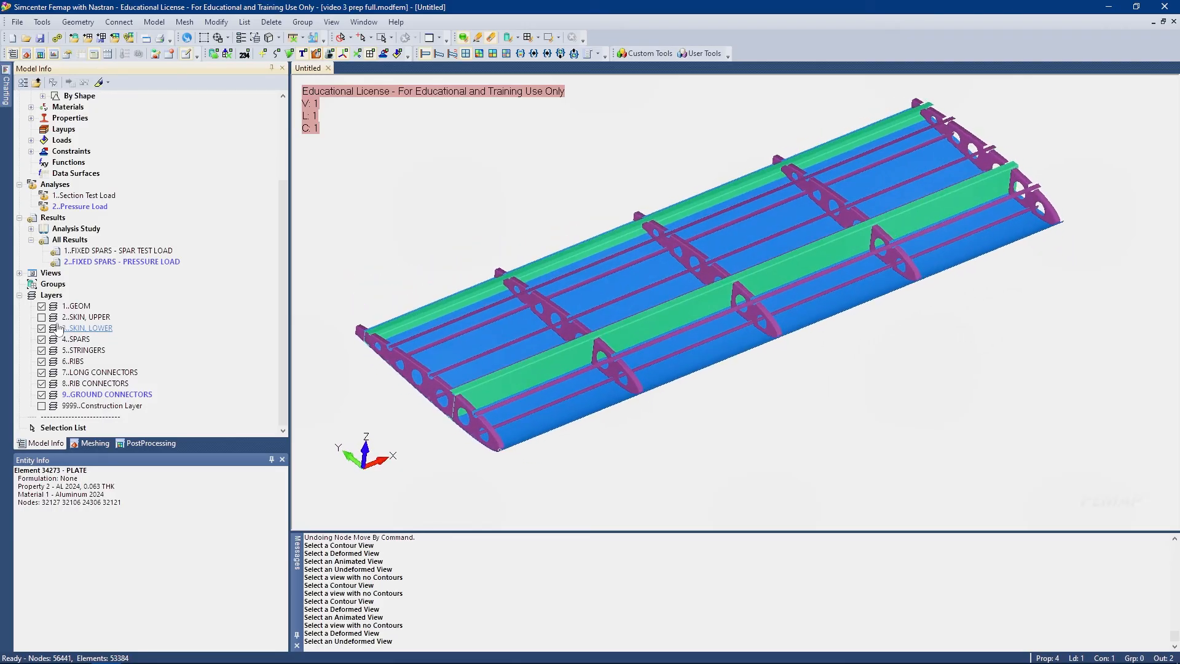
Turn on Filled Edges to show the element mesh lines, and inspect the spars, ribs and stringers
click(298, 38)
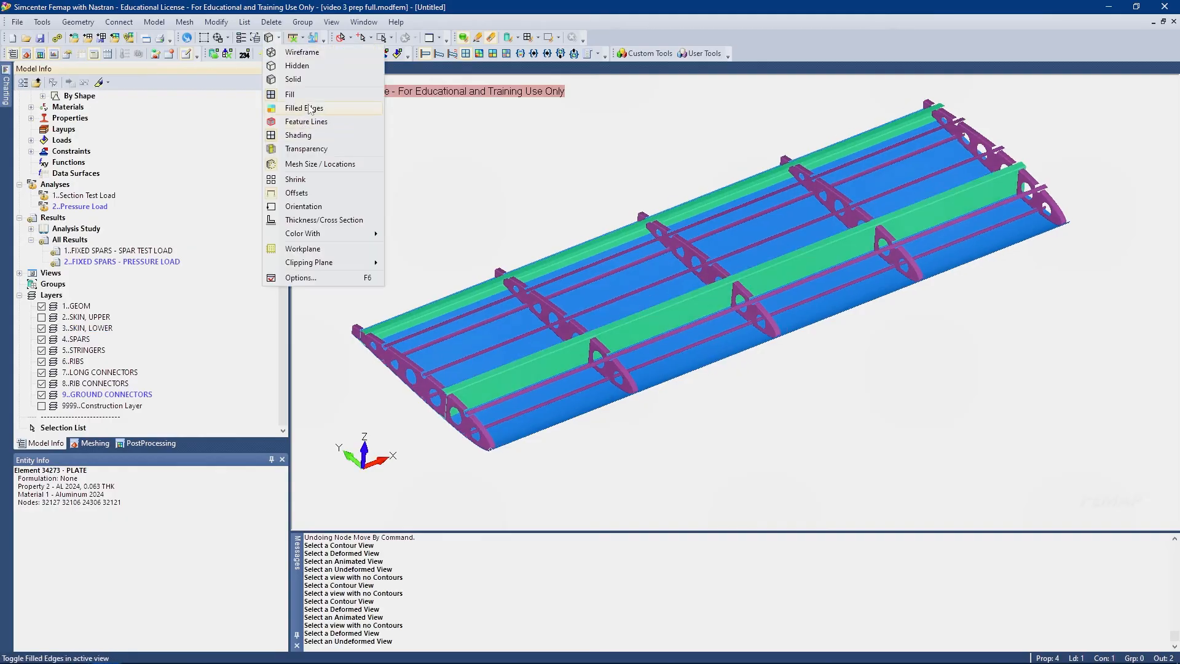
click(307, 138)
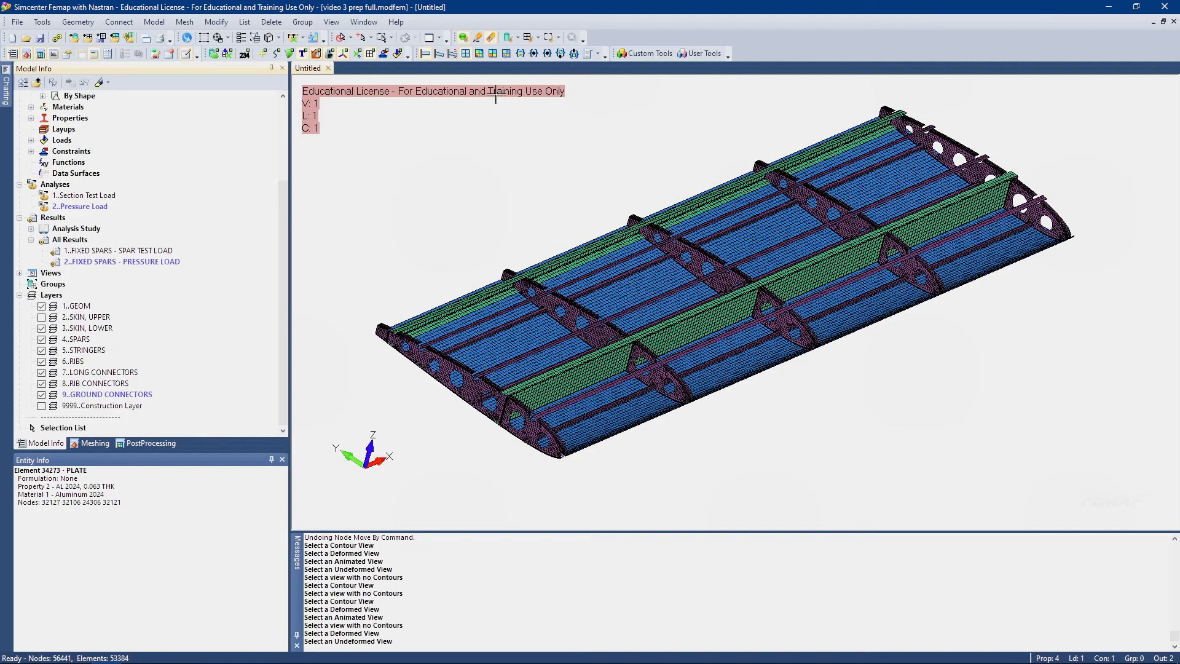
middle_drag(514, 292, 492, 294)
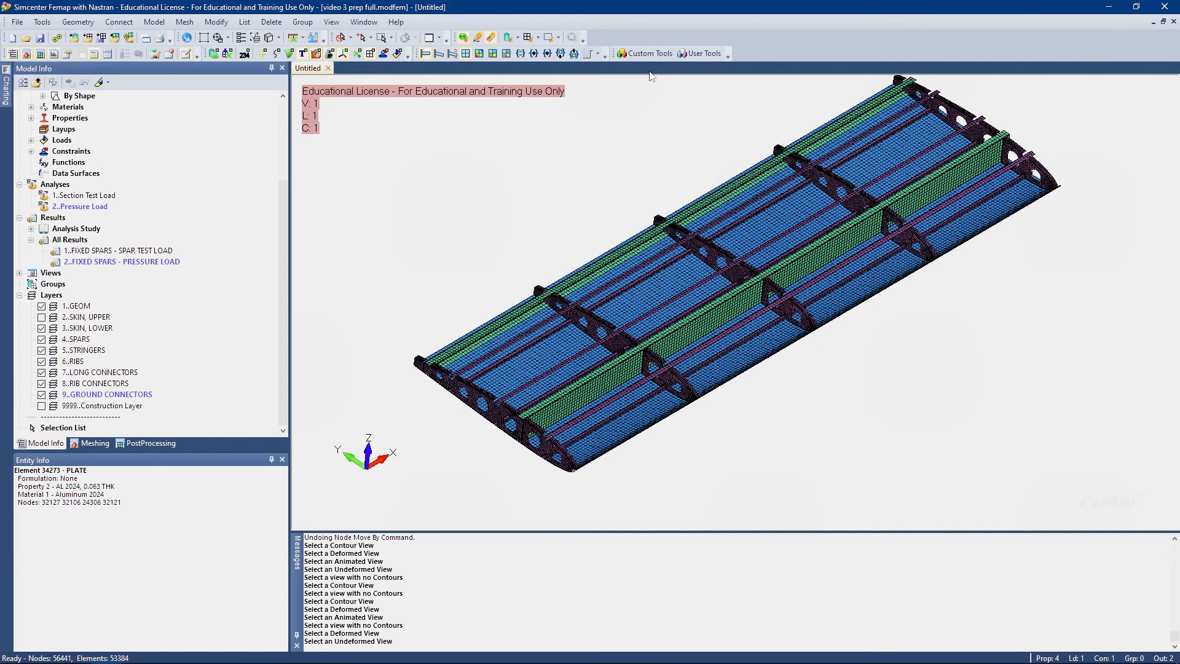
middle_drag(674, 102, 505, 150)
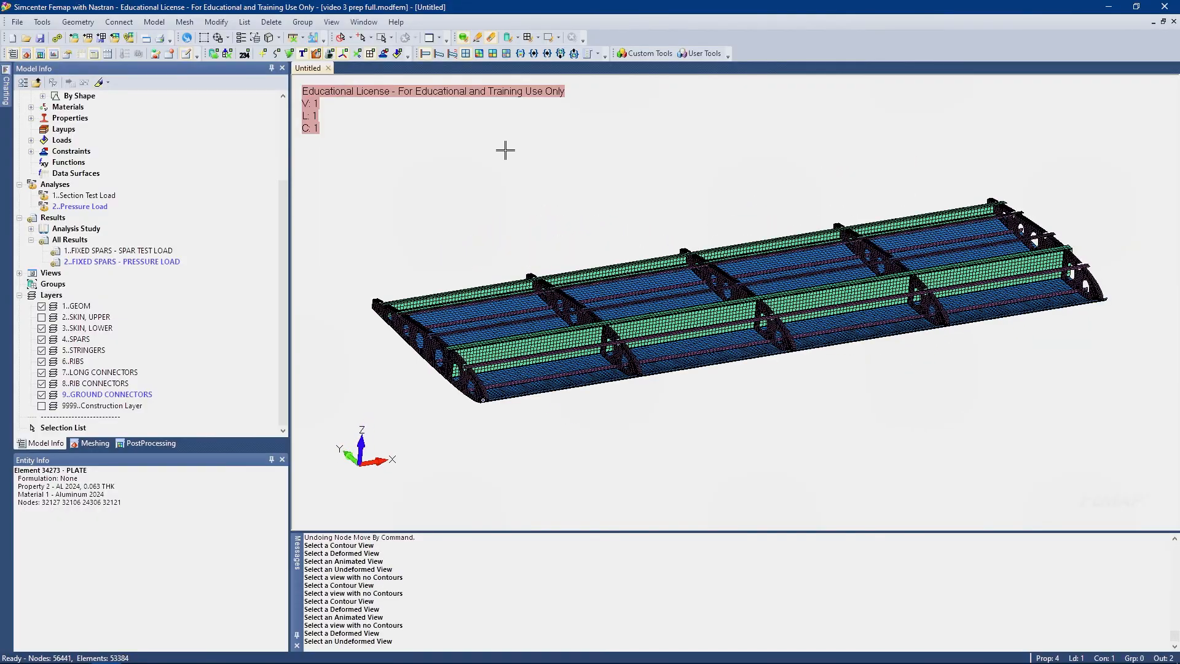
Display contours on the exposed wing structure and set the contour output vector to 7033..Plate Top VonMises Stress
click(479, 55)
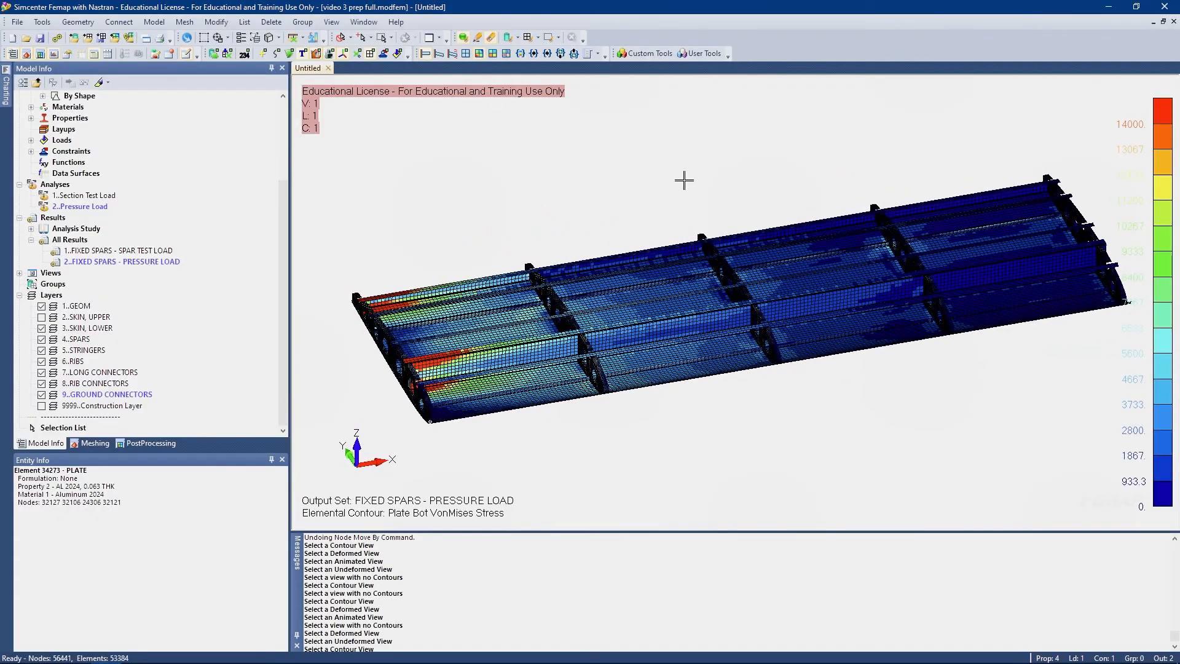
middle_drag(529, 373, 312, 410)
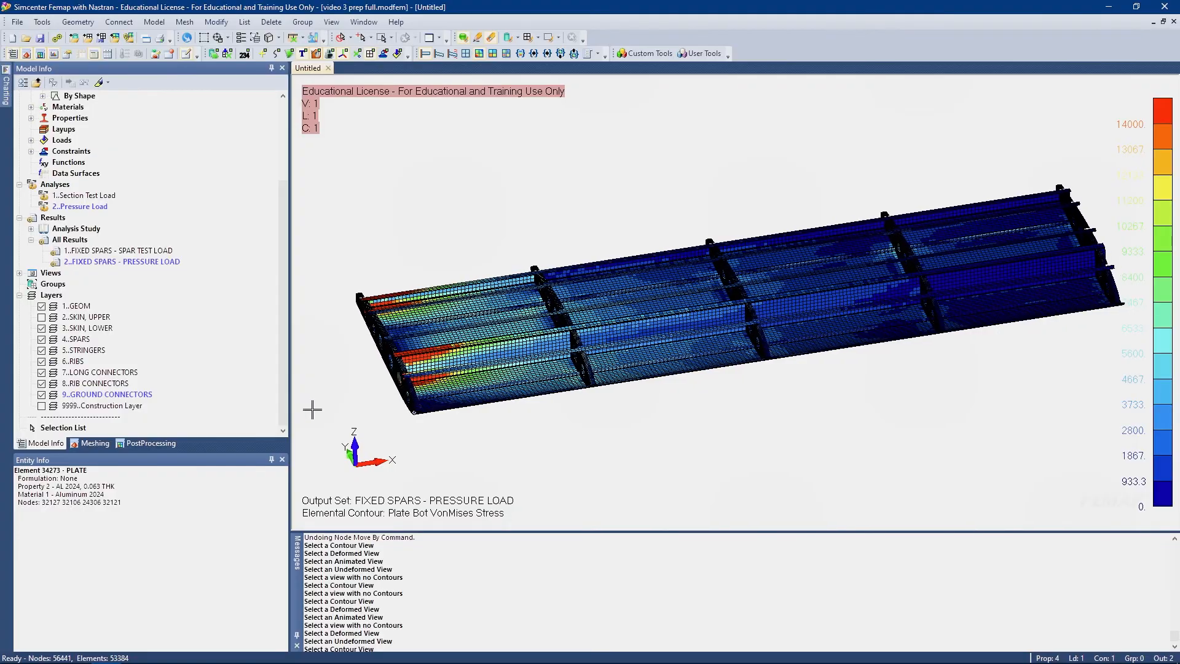
click(157, 442)
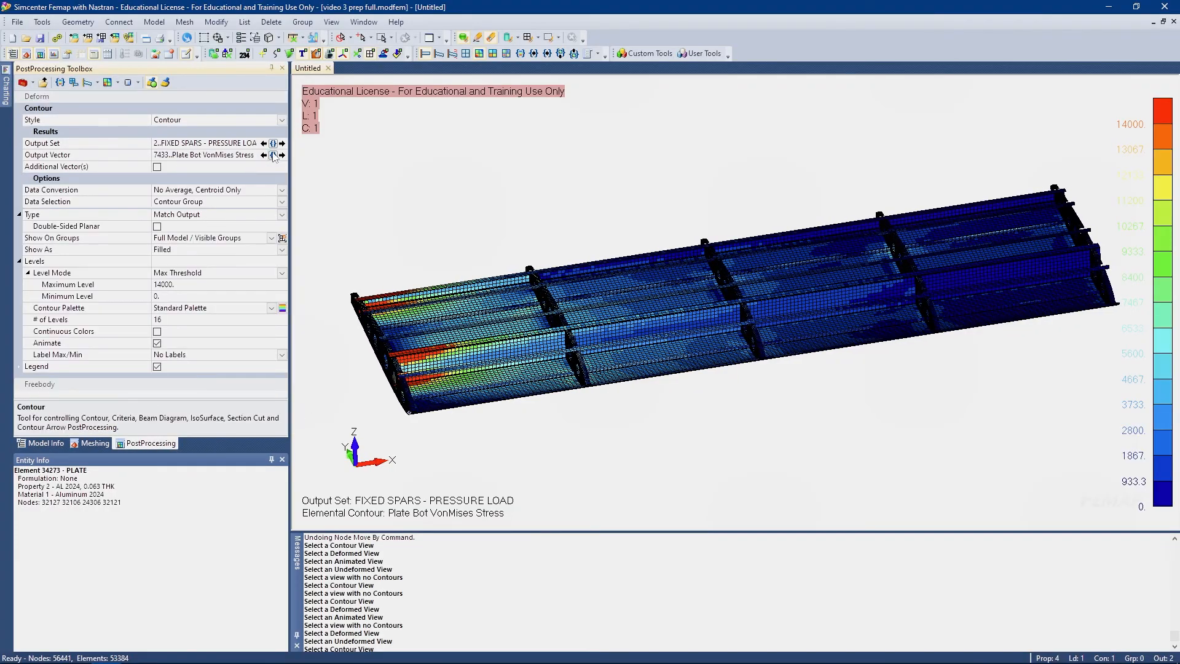
click(273, 161)
scroll(170, 217, down, 15)
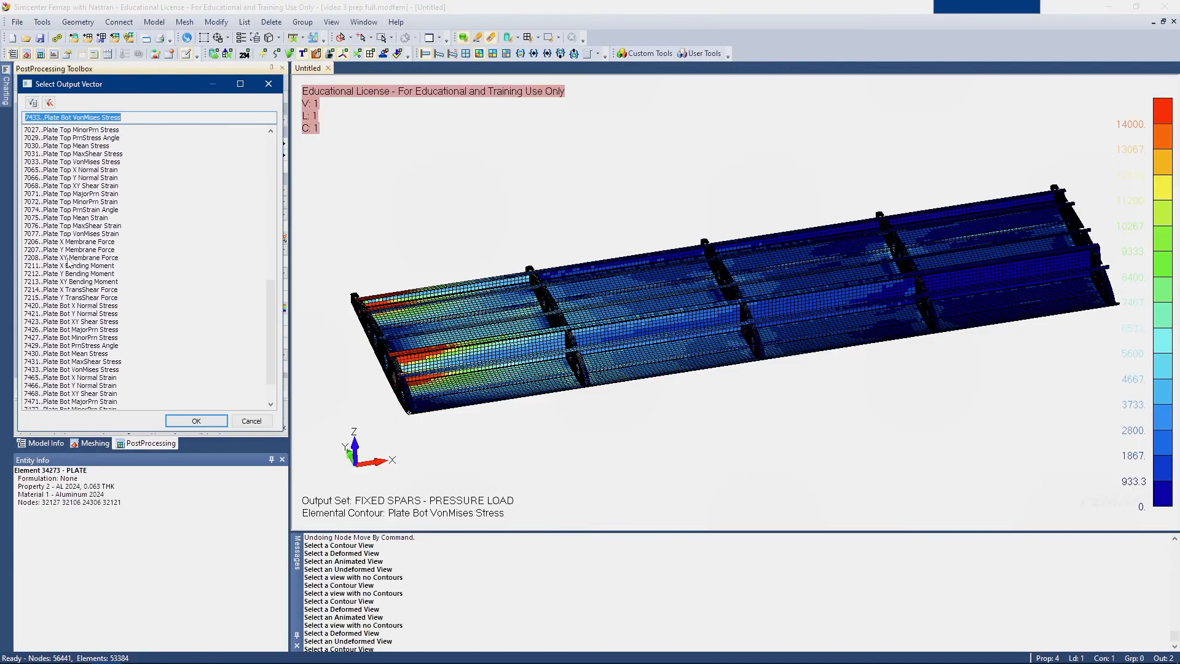
double_click(59, 161)
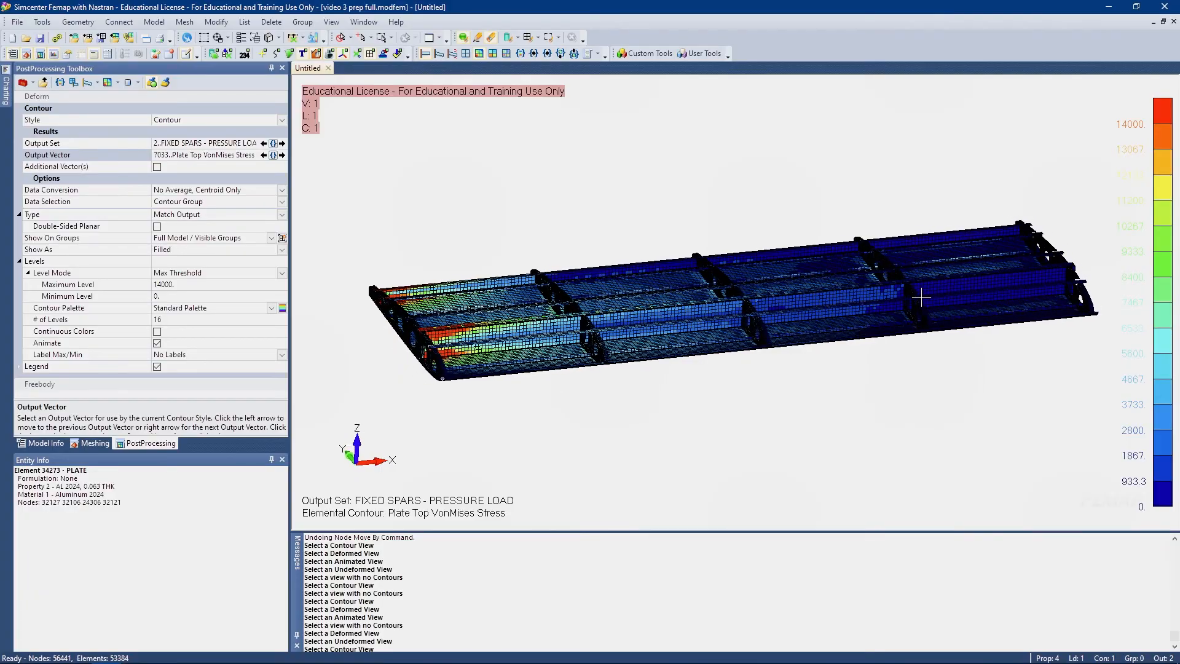
middle_drag(921, 297, 921, 297)
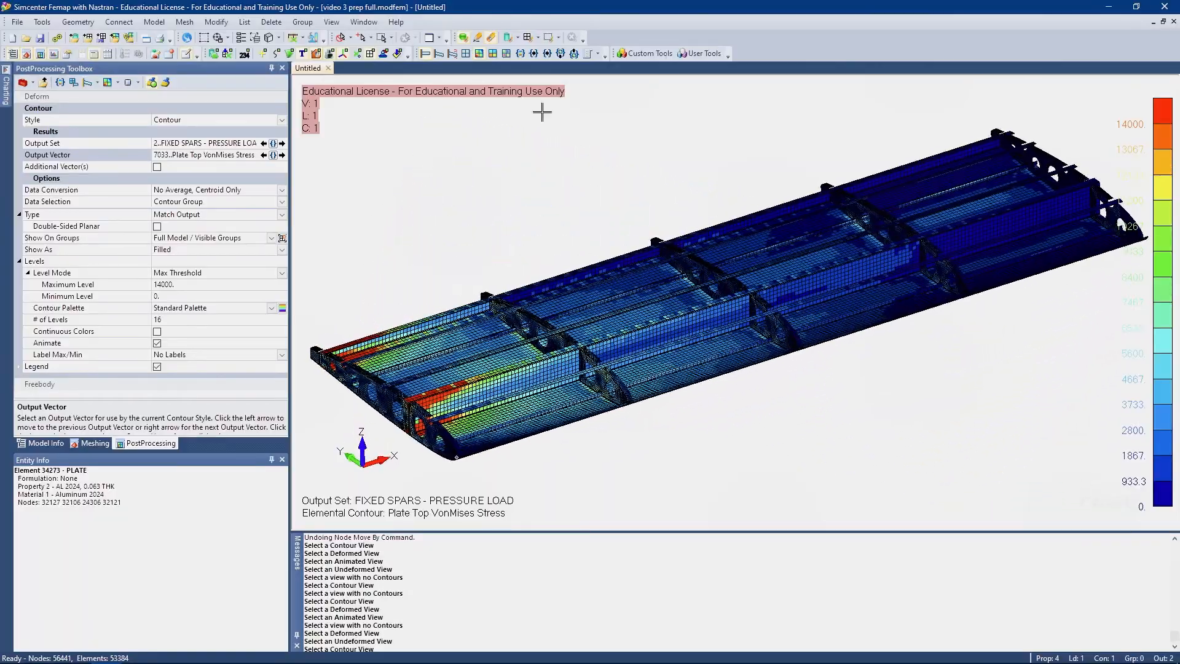
Turn off the Plate Top VonMises Stress contours on the wing structure
click(464, 53)
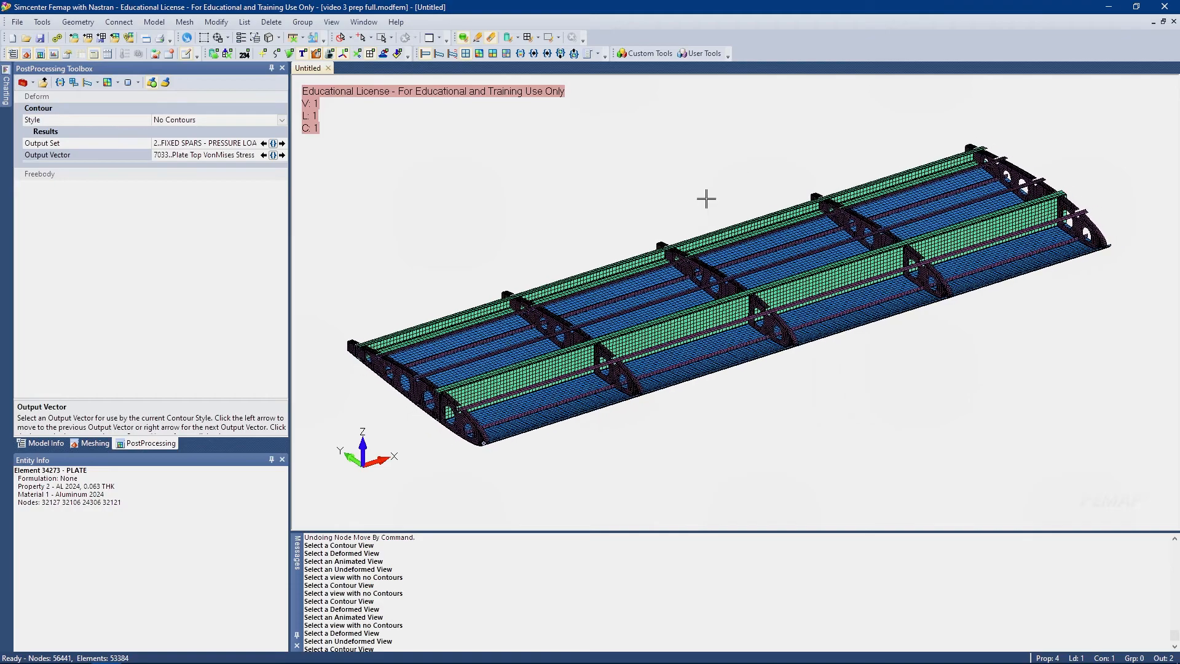
middle_drag(706, 199, 706, 198)
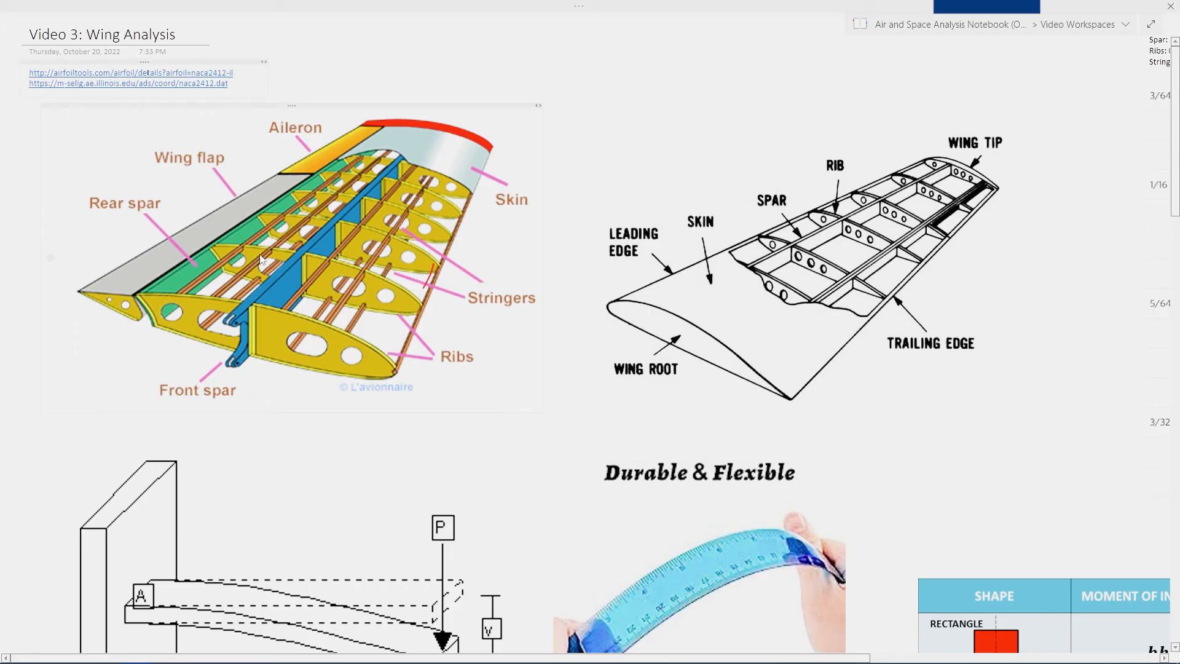
scroll(269, 252, down, 3)
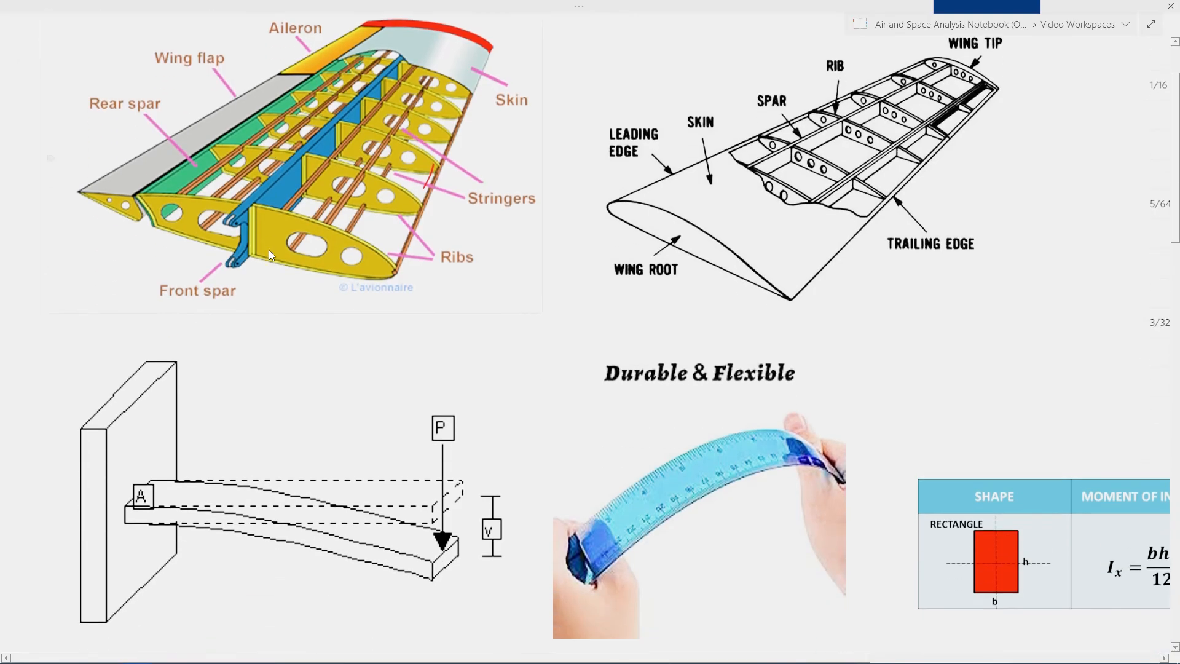
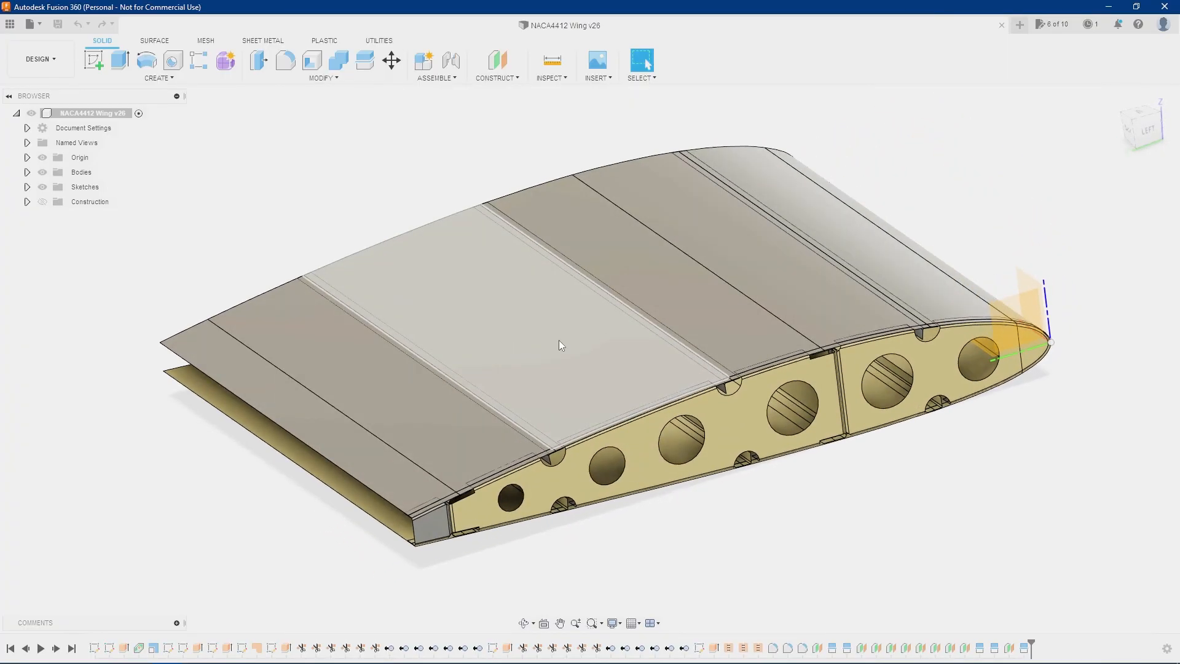
Switch to Airfoil Tools in the browser, open the NACA 4 digit airfoils list in a new tab and browse it
key(alt+Tab)
key(alt+Tab)
key(alt+Tab)
key(alt+Tab)
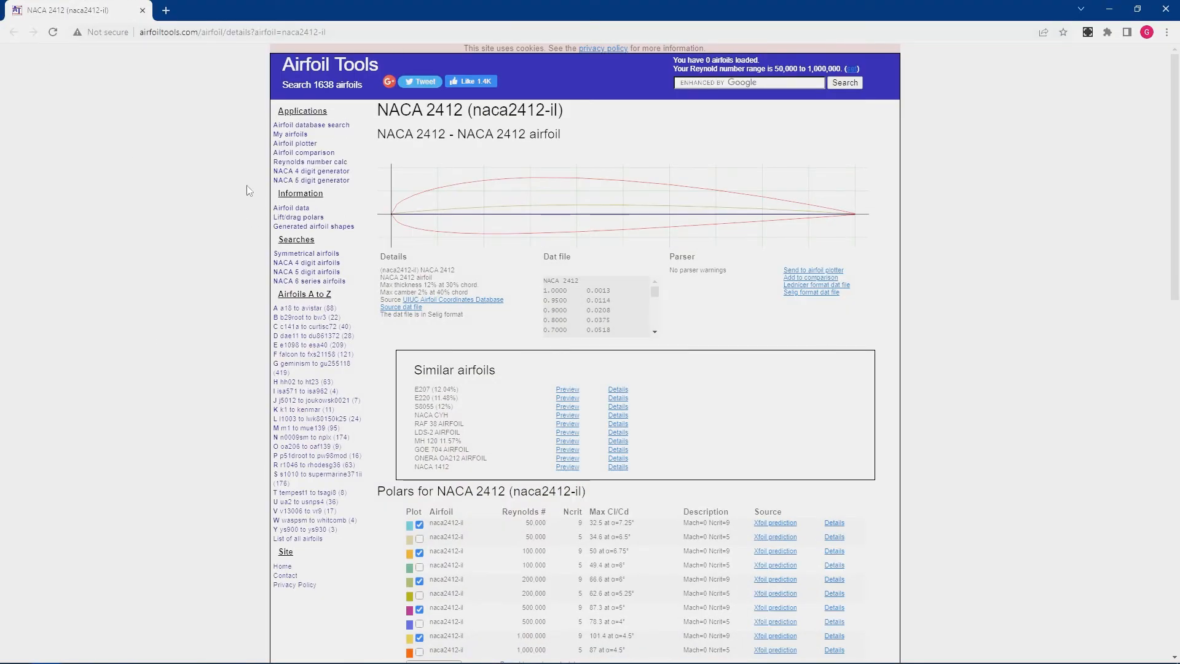
click(318, 263)
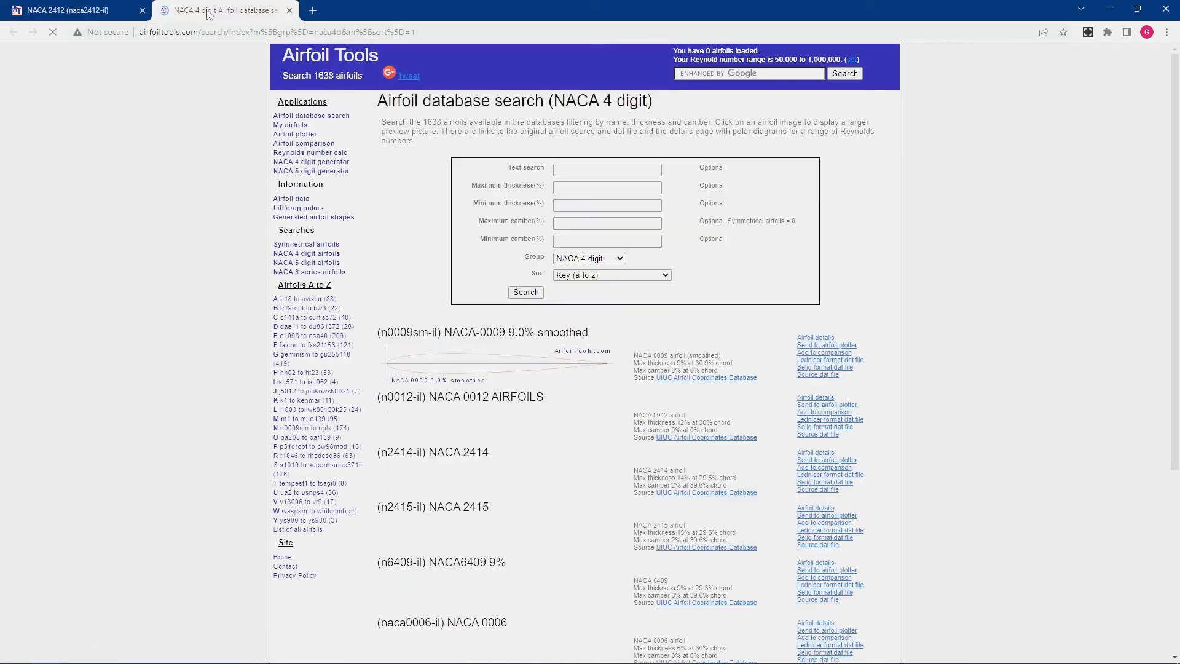
scroll(448, 311, down, 8)
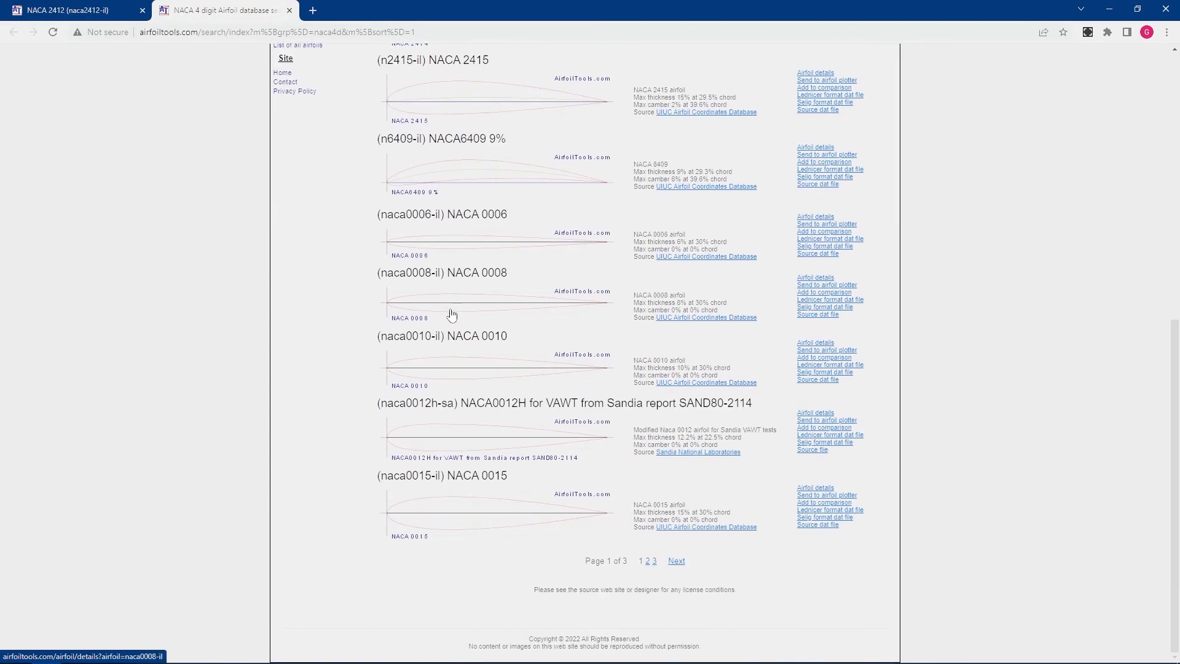
scroll(528, 353, up, 4)
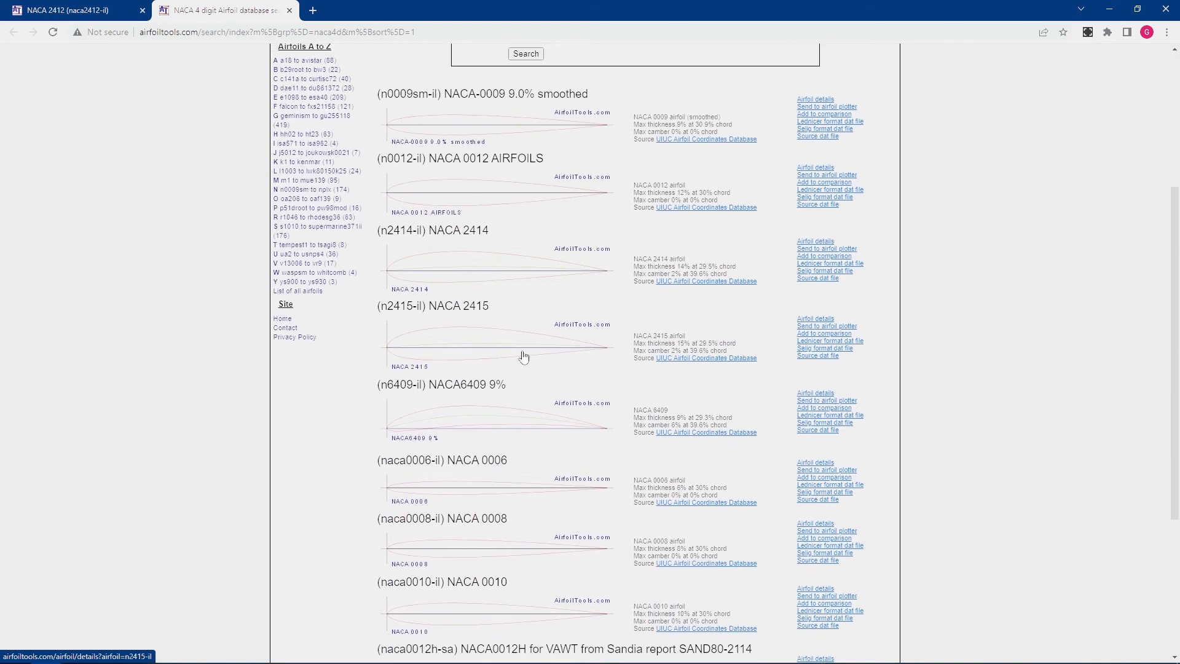
scroll(528, 264, up, 4)
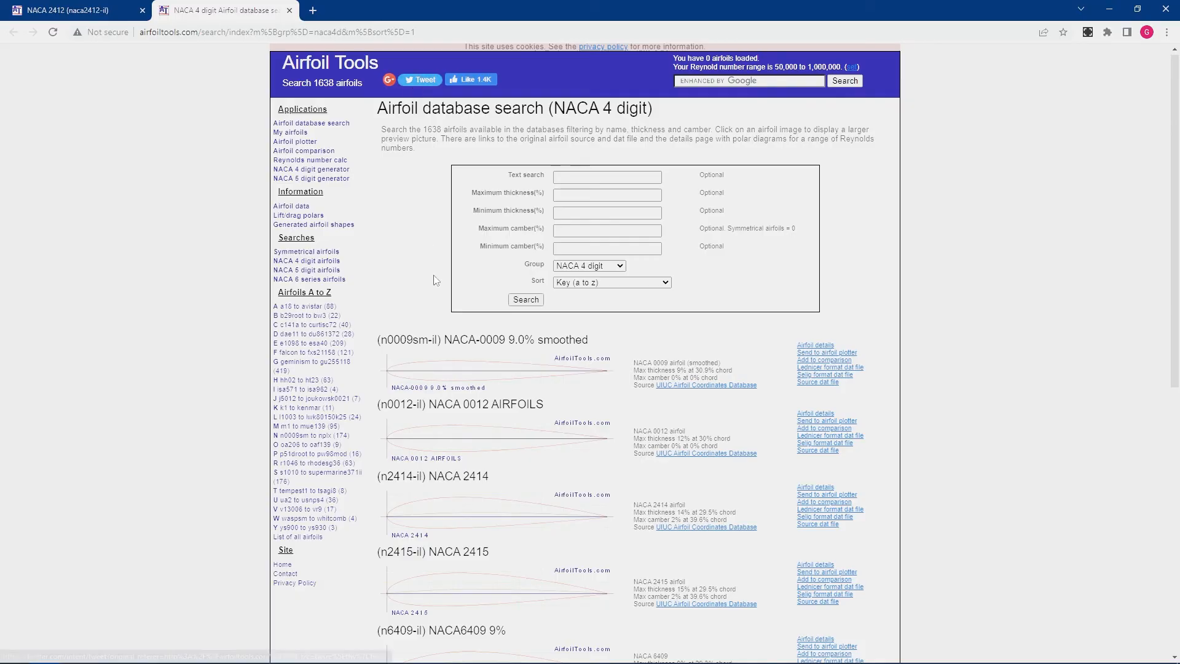
scroll(430, 267, down, 8)
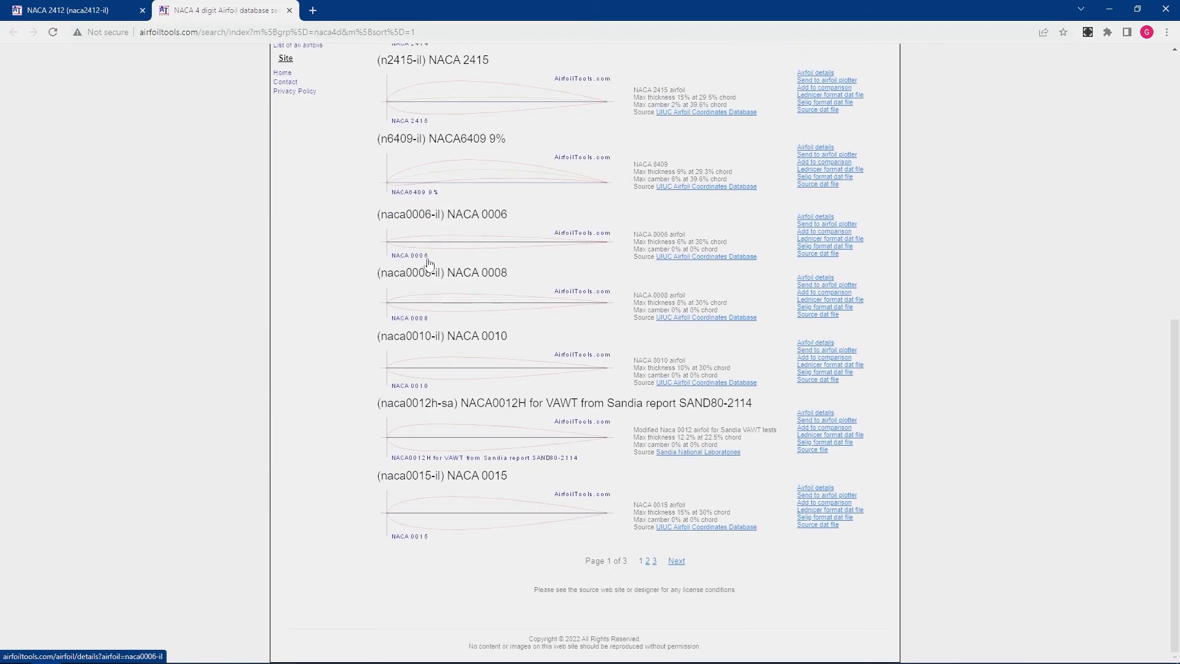
Return to the NACA 2412 details page and look through the coordinates in its dat file
click(104, 11)
drag(383, 109, 483, 111)
click(642, 135)
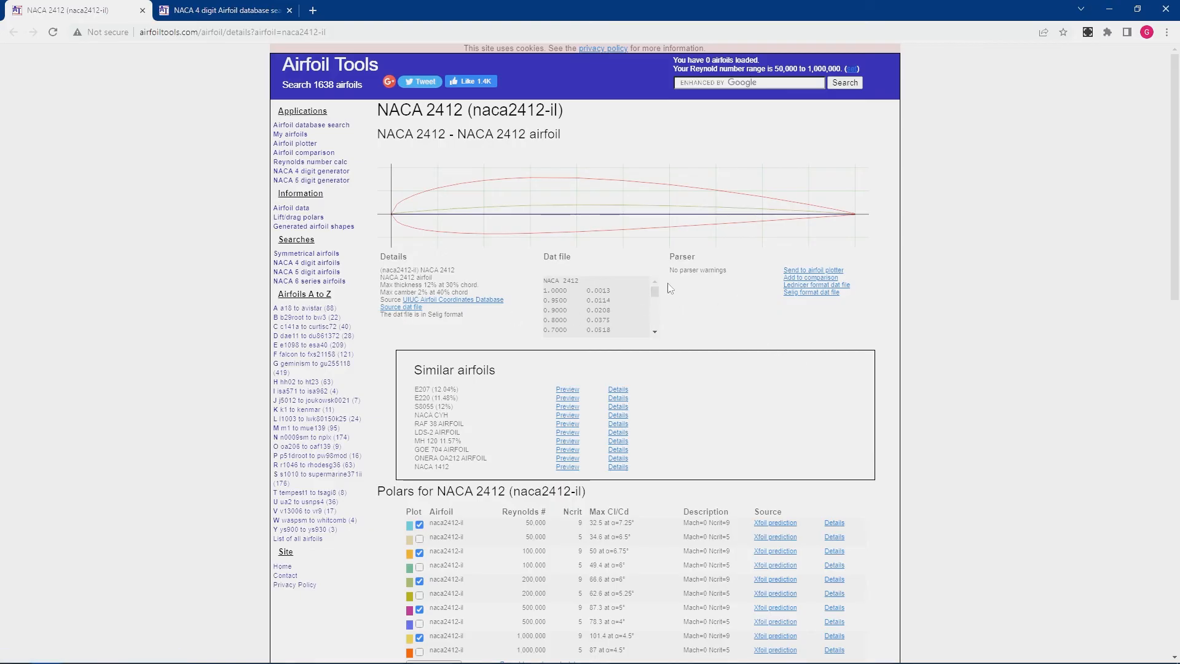
drag(654, 291, 655, 325)
Open the NACA 2412 source dat file in a new tab and select all its coordinate rows
click(406, 314)
drag(6, 56, 109, 393)
click(68, 110)
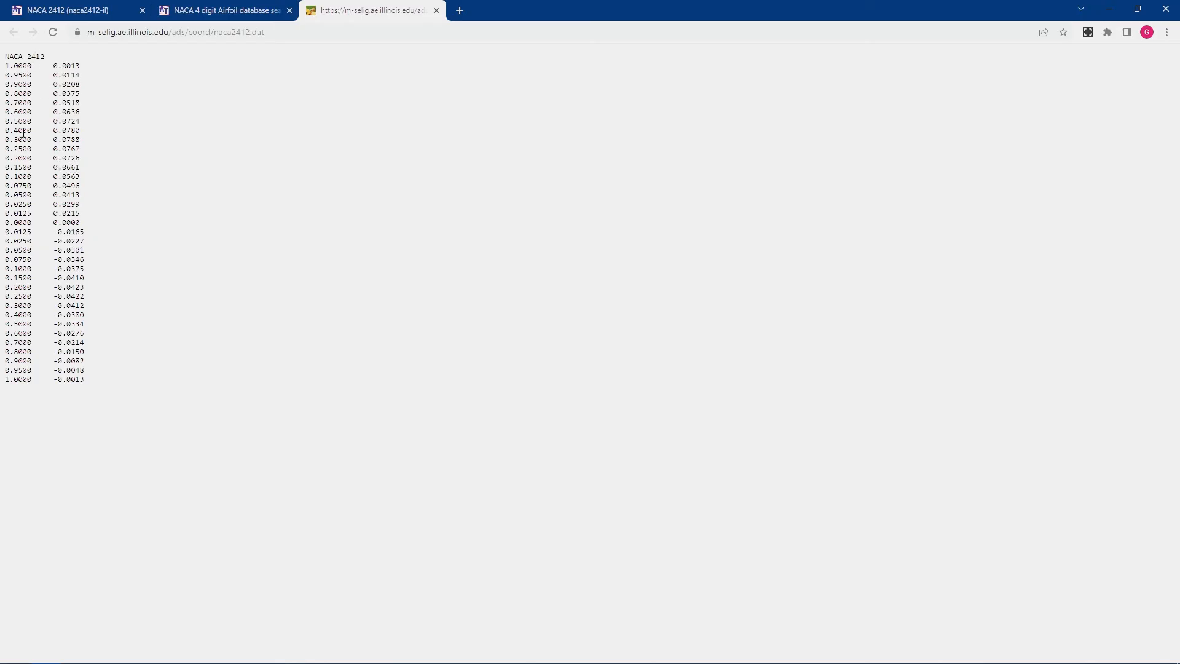
drag(105, 387, 41, 56)
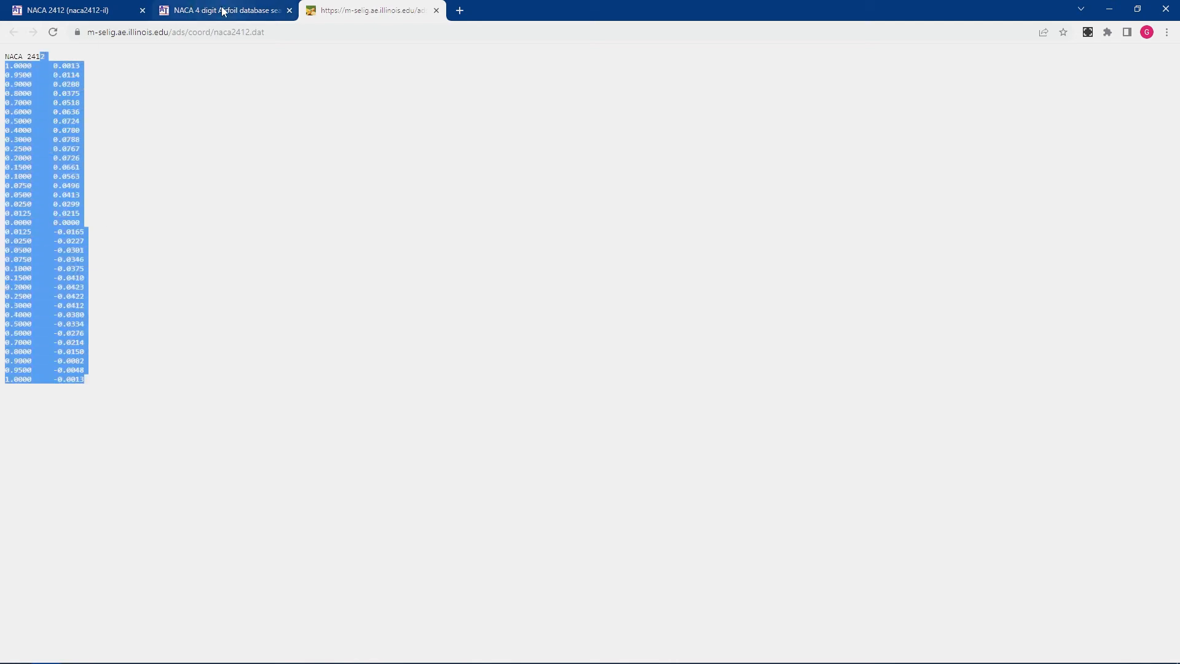
Go back to the NACA 2412 details page and open the recent file naca4412datascaled.csv in Excel
click(223, 10)
click(92, 11)
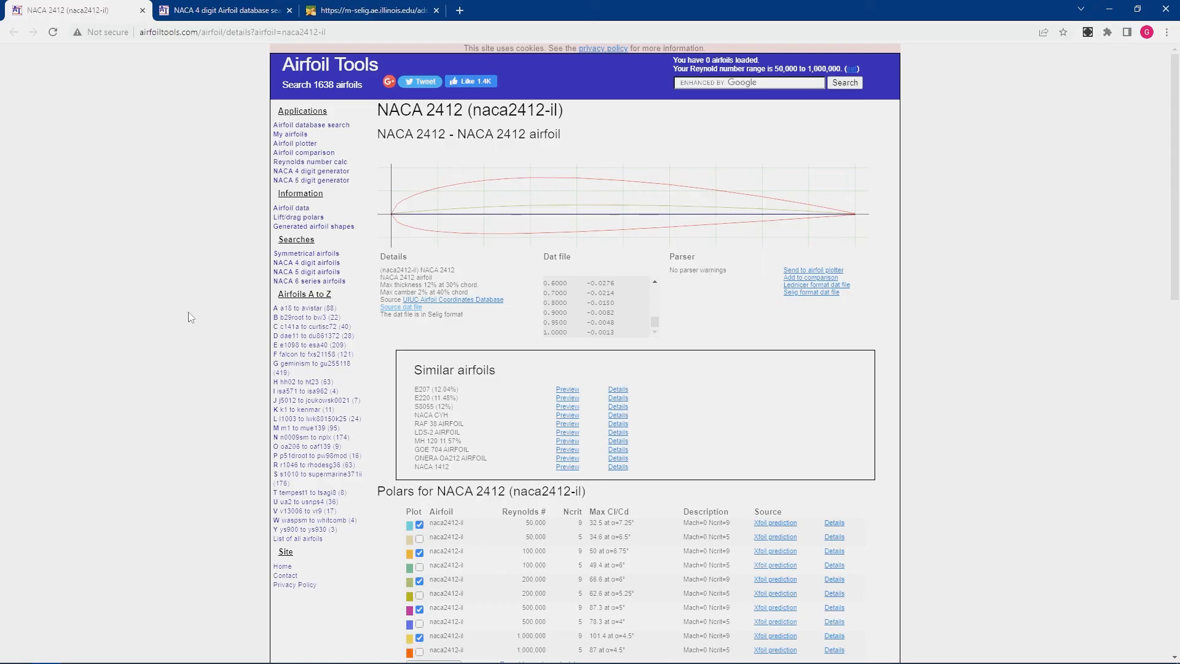
key(super)
text(excel)
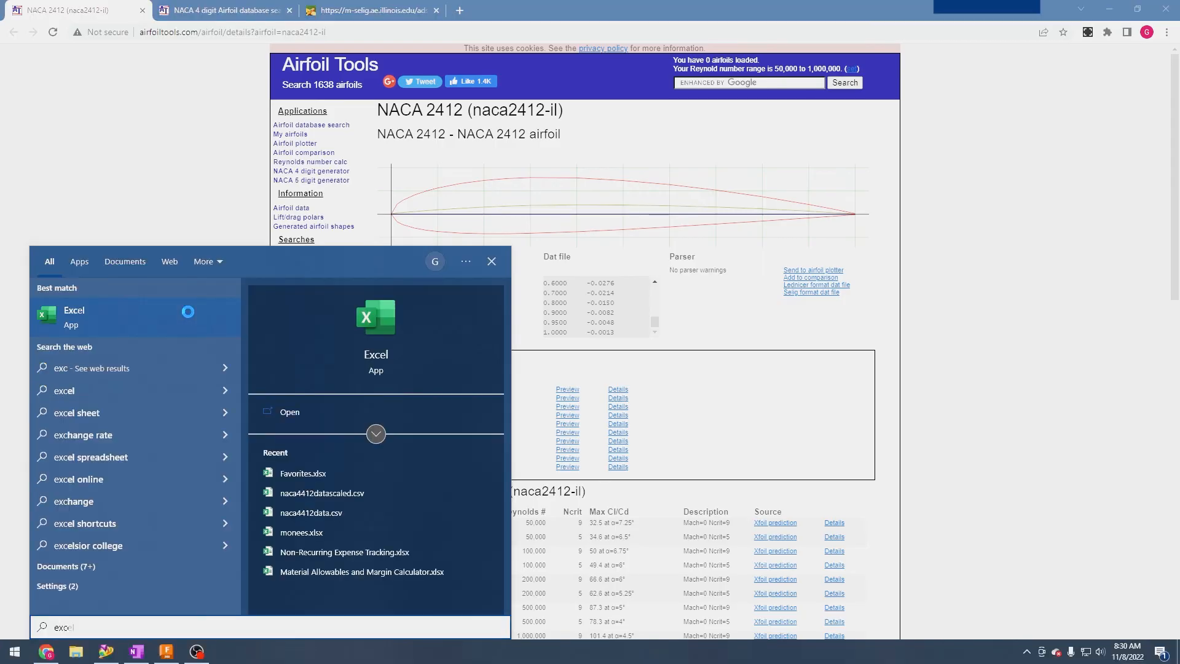
click(346, 492)
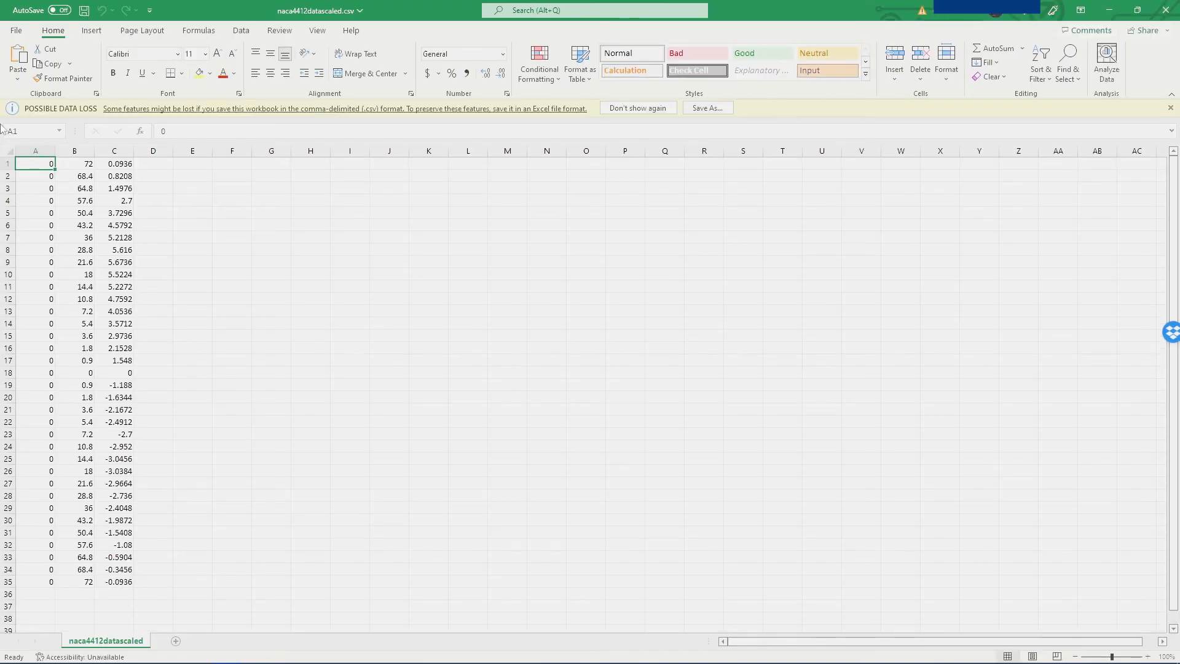
Examine the zero-filled column A in rows 1 to 35 and the first scaled coordinates in column B
drag(53, 164, 49, 581)
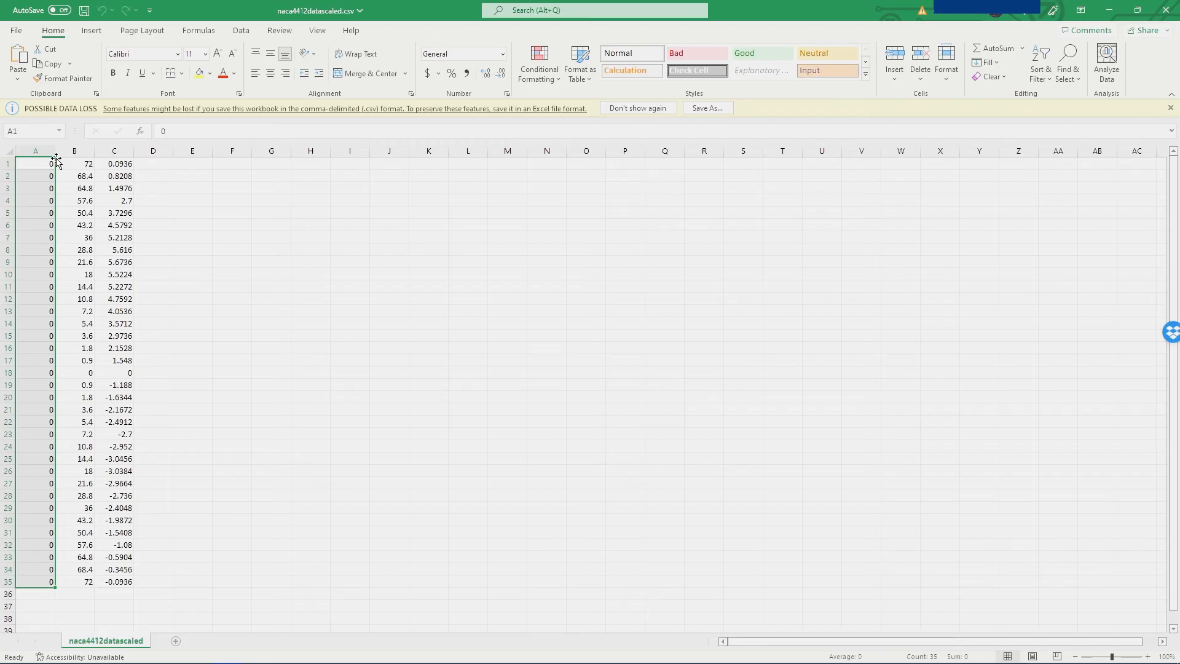
click(79, 162)
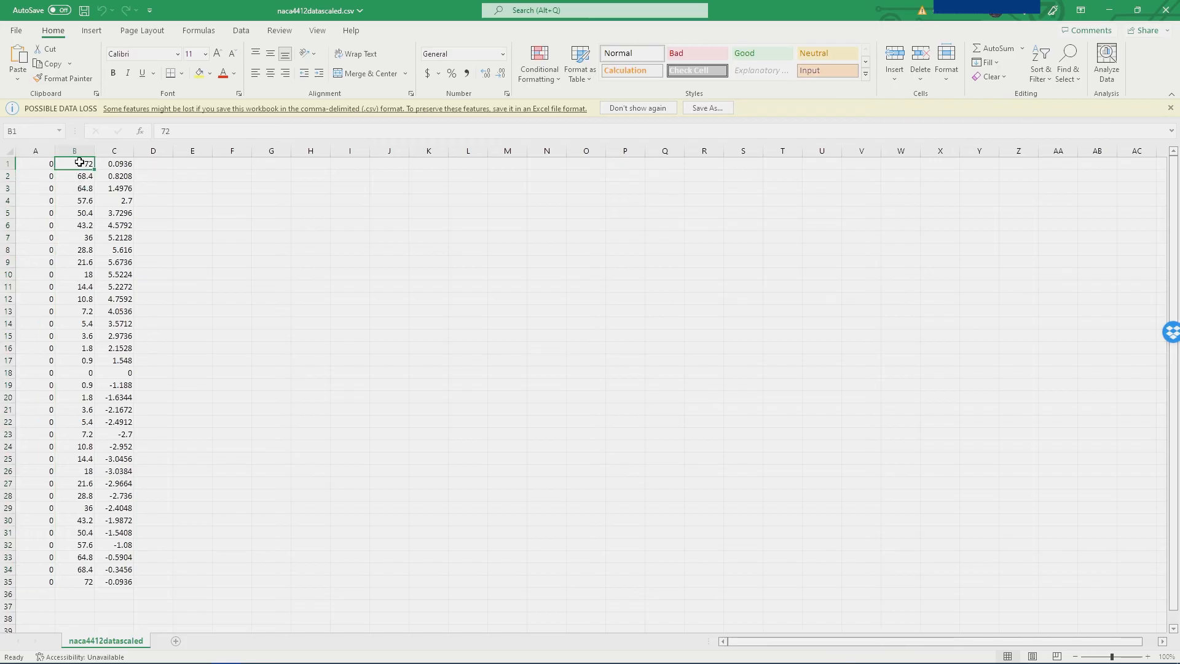
mouse_move(79, 162)
mouse_down()
mouse_move(114, 585)
mouse_move(109, 366)
mouse_move(79, 174)
mouse_up()
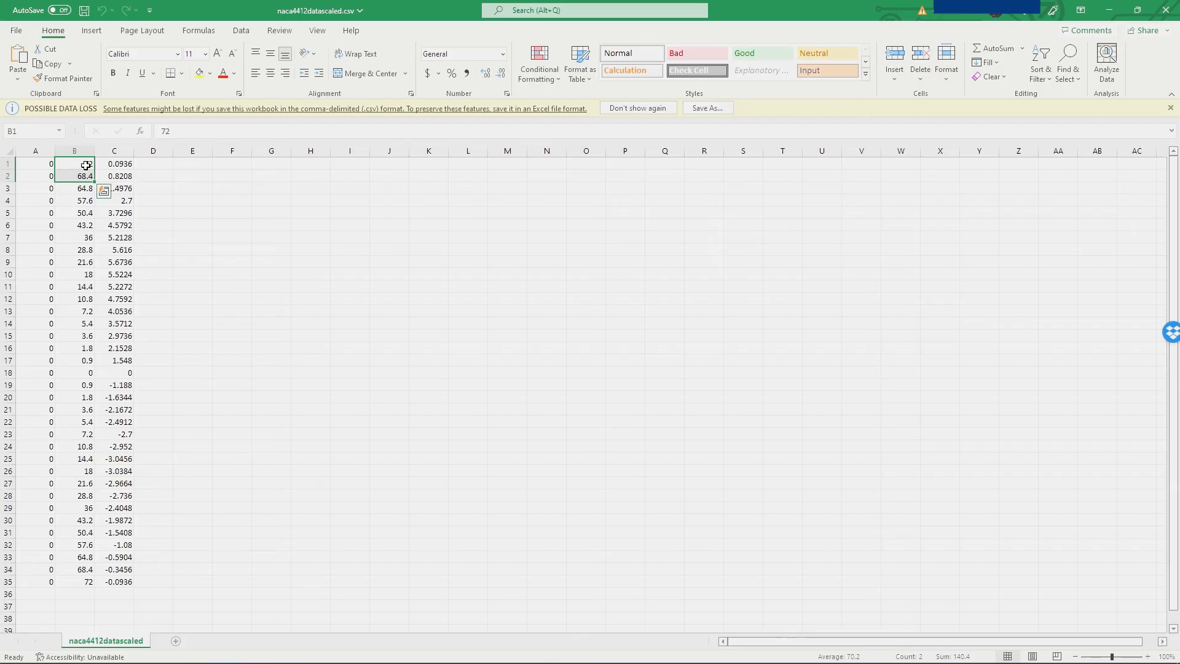
click(85, 166)
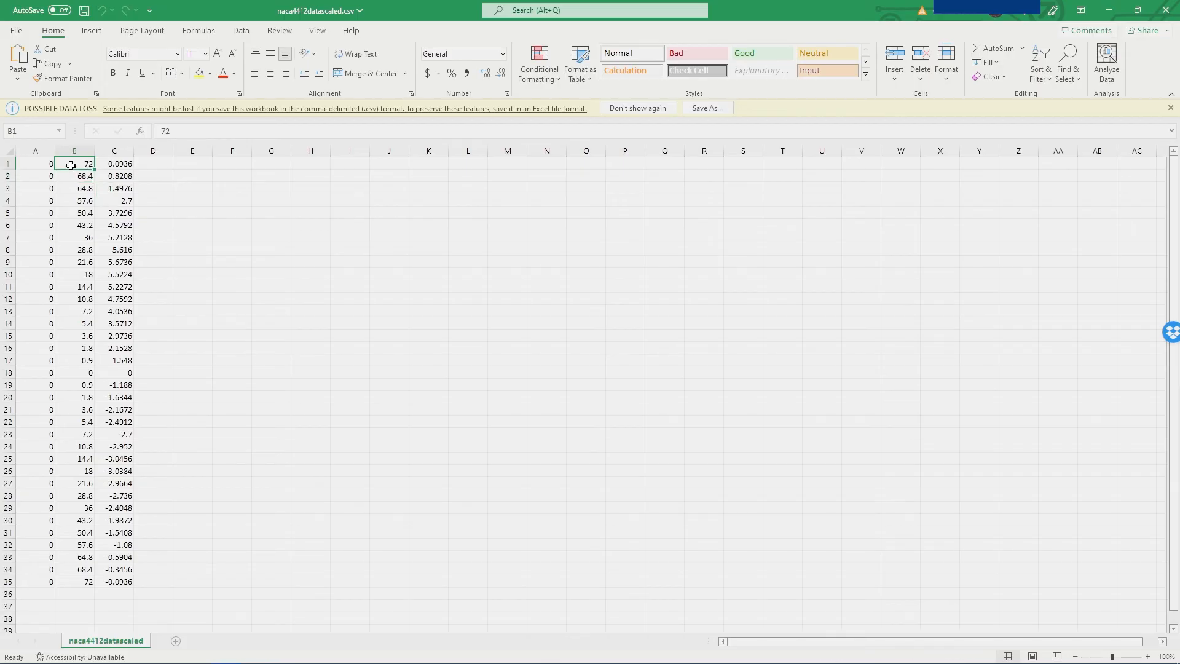
Select the scaled coordinates in B1:C35 and switch to the NACA4412 Wing model in Fusion 360
drag(70, 165, 125, 583)
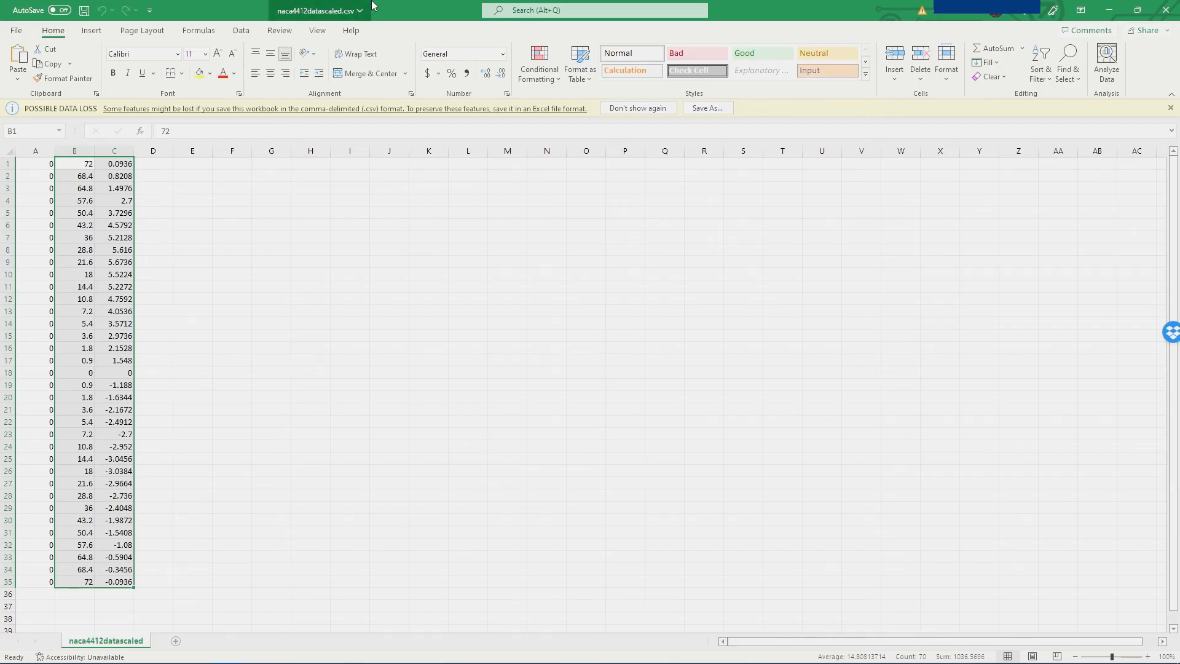
mouse_move(200, 646)
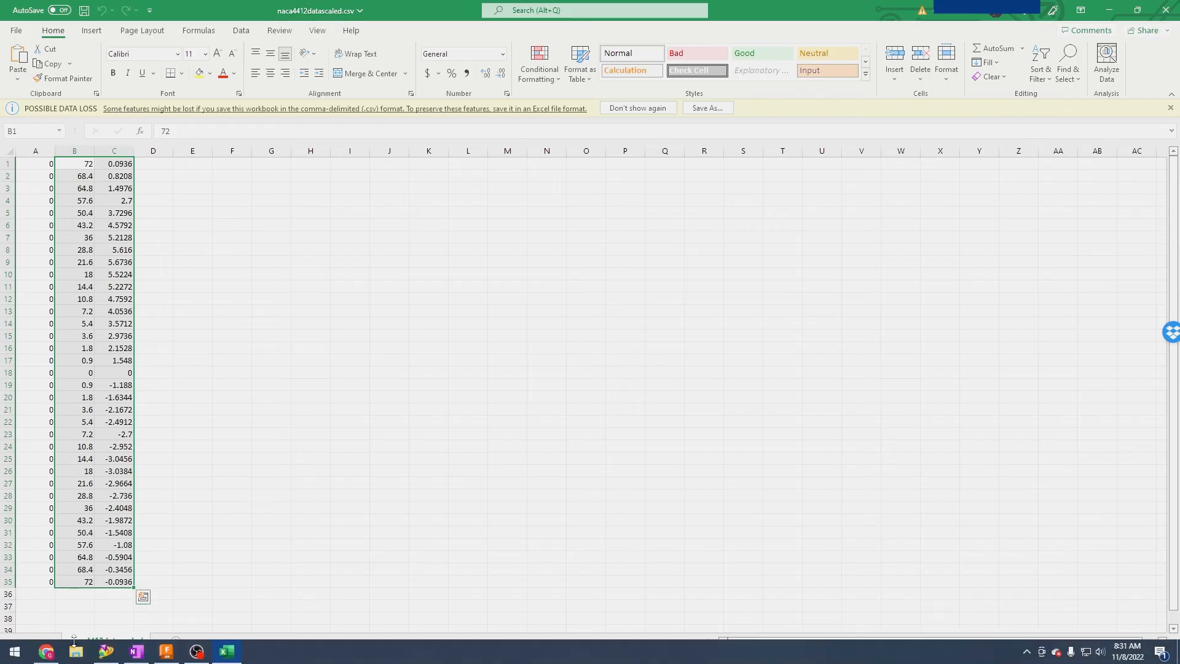
click(171, 653)
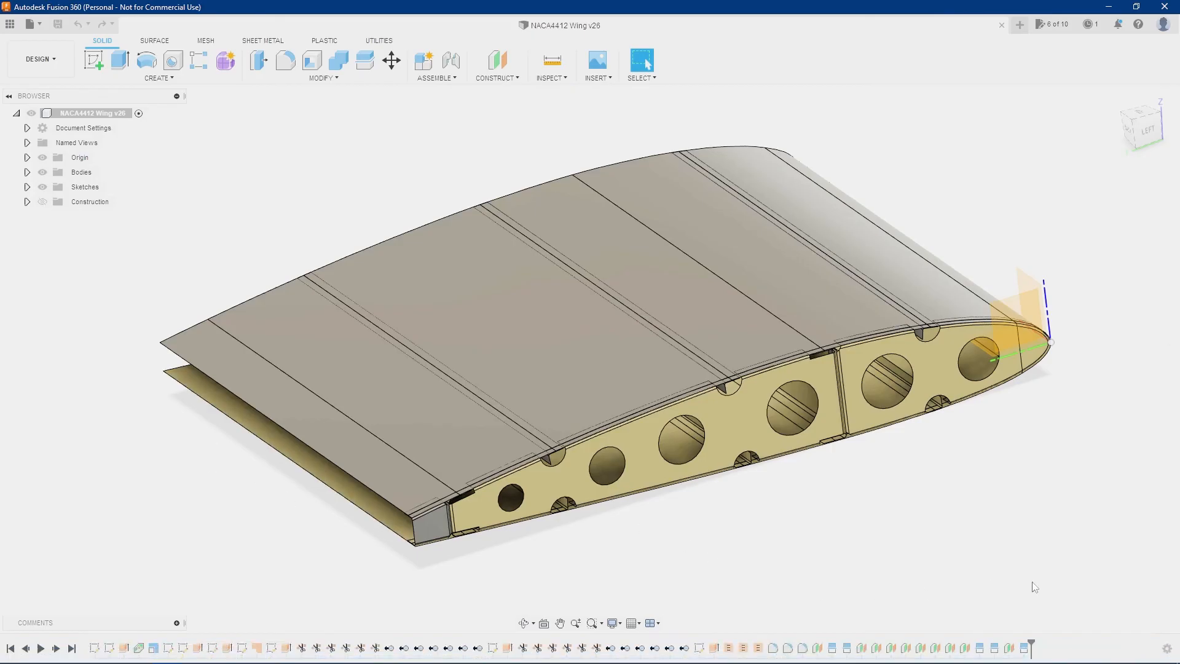
Inspect the model's origin planes and axes, and expand the document settings to check the units
click(27, 158)
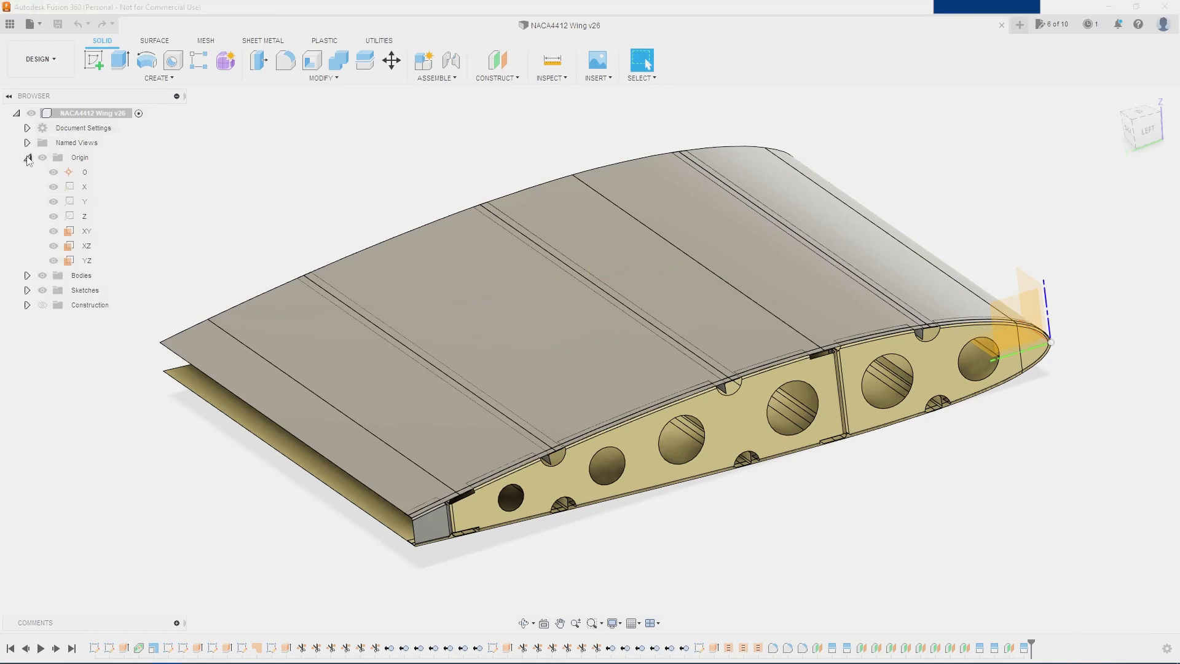
click(27, 158)
click(27, 128)
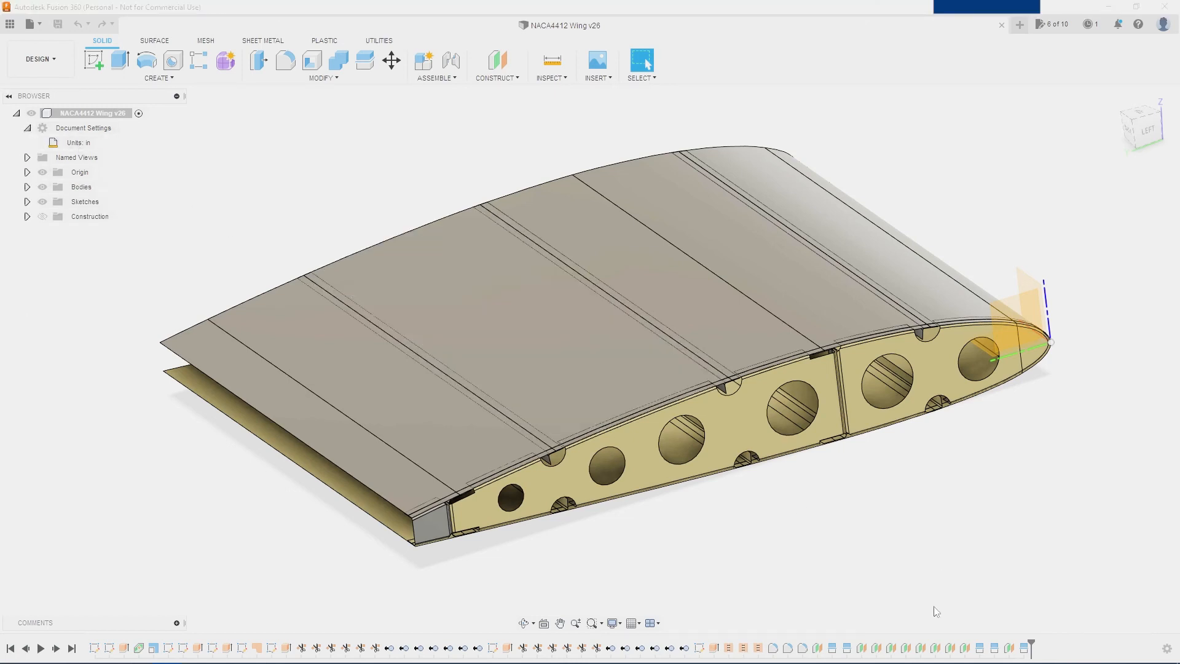
Roll the timeline back to the first sketch, show Sketch2, and roll forward past the first surface extrusion
drag(1027, 642, 96, 640)
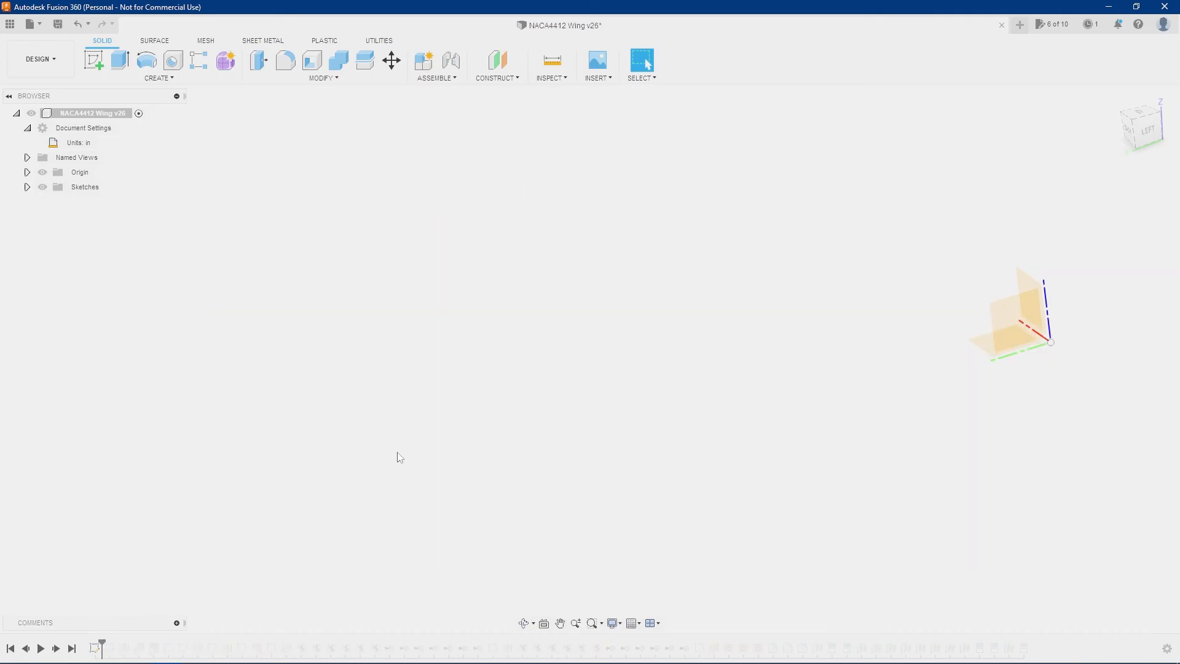
click(27, 186)
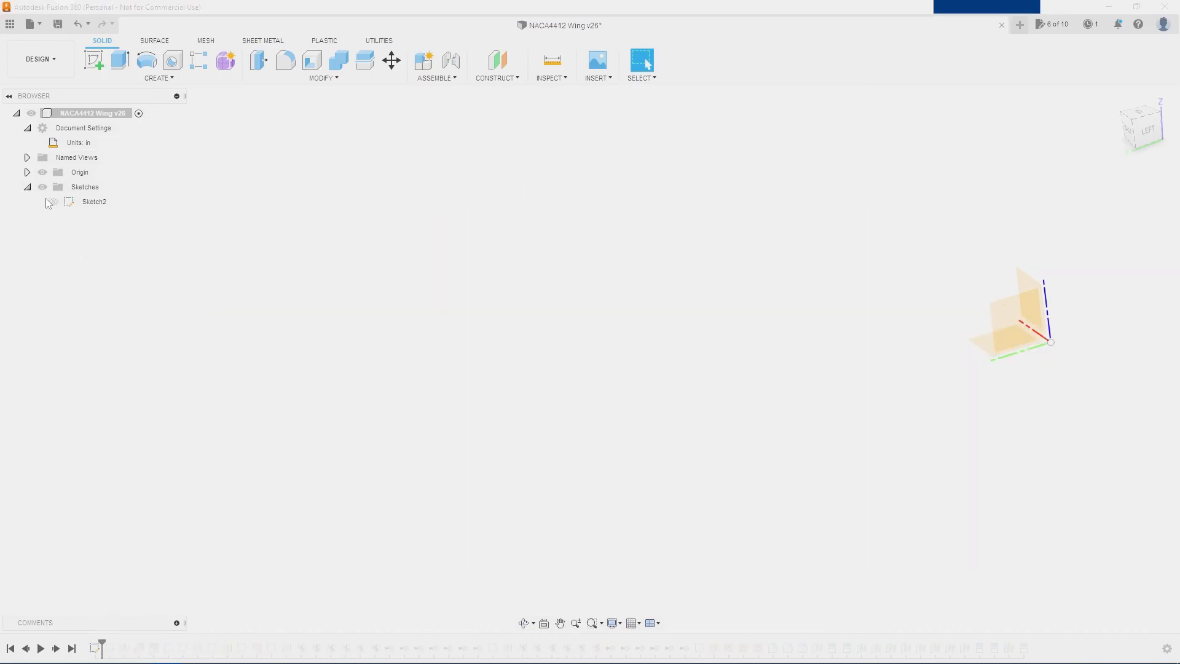
click(53, 202)
mouse_move(1054, 386)
shift+middle_down()
mouse_move(959, 413)
mouse_move(835, 403)
mouse_move(616, 432)
shift+middle_up()
drag(103, 644, 131, 643)
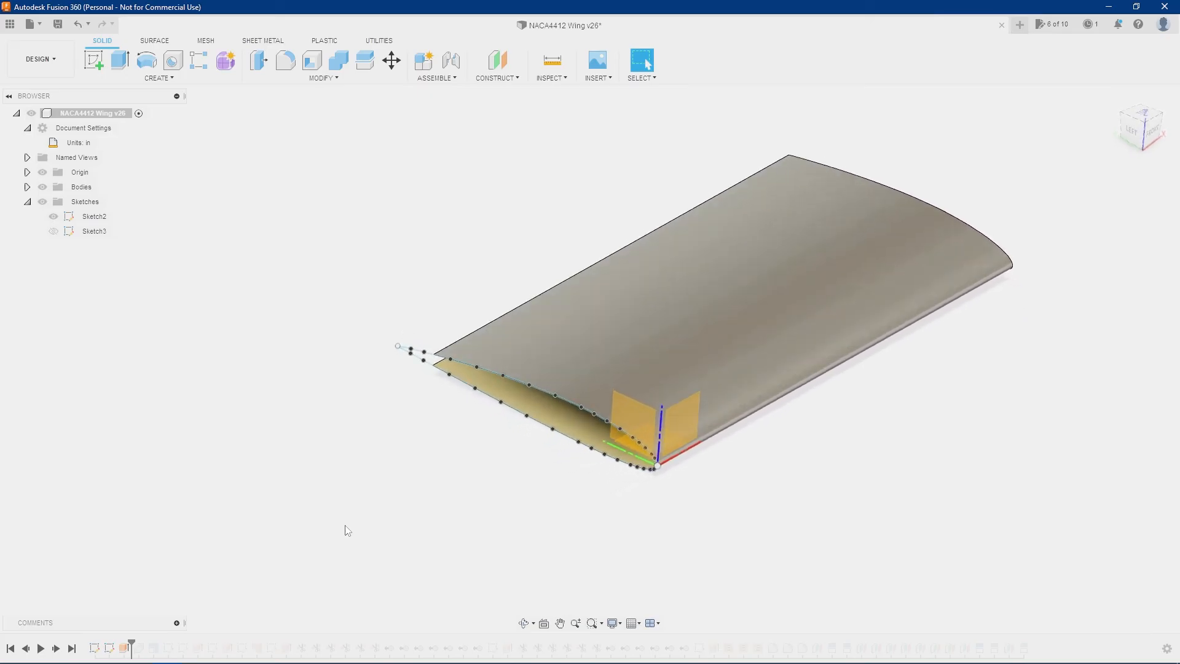
Run the ImportSplineCSV sample script to view the available airfoil CSV files, and cancel the file selection
click(381, 41)
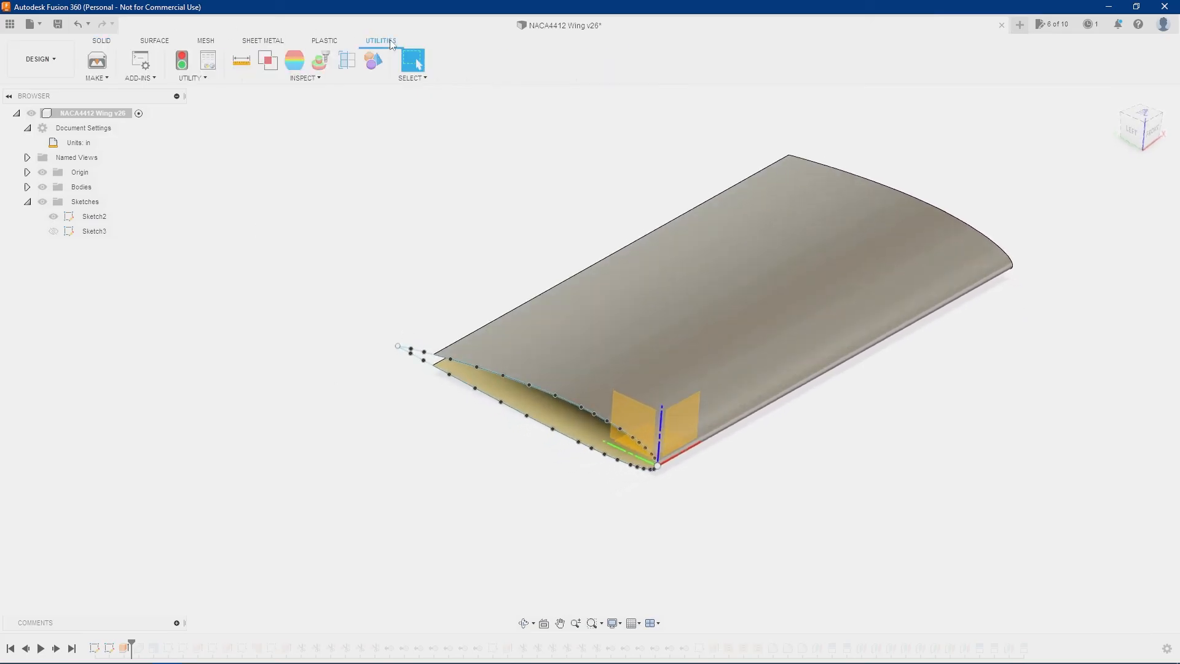
click(143, 63)
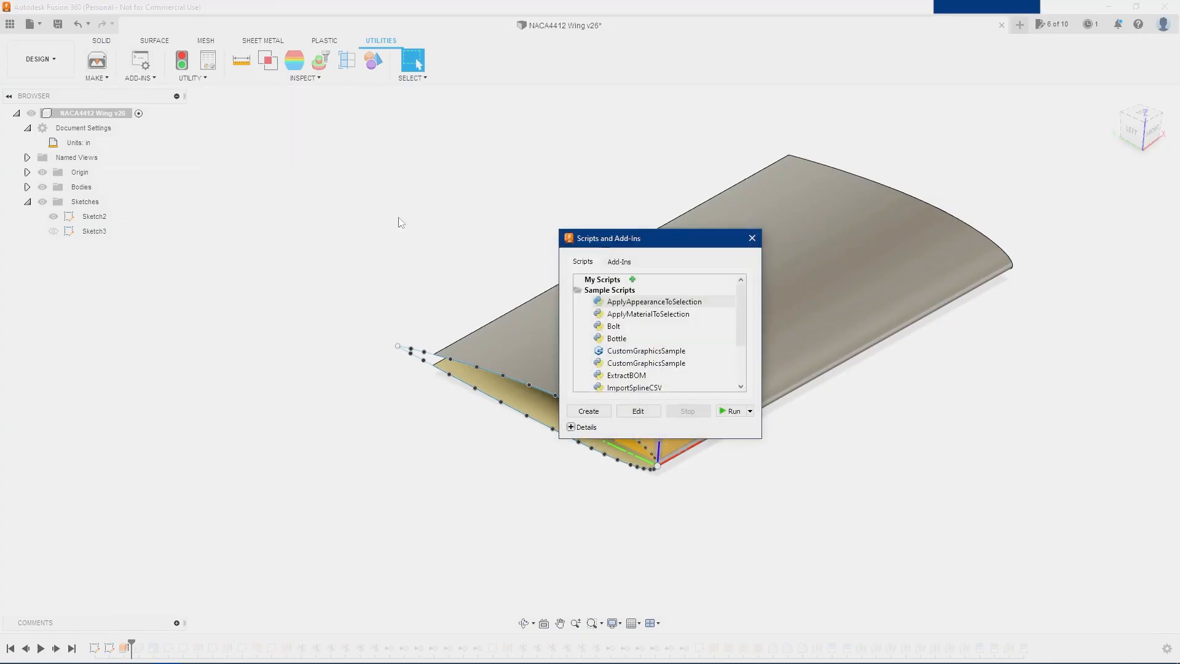
drag(568, 246, 478, 184)
scroll(560, 295, down, 2)
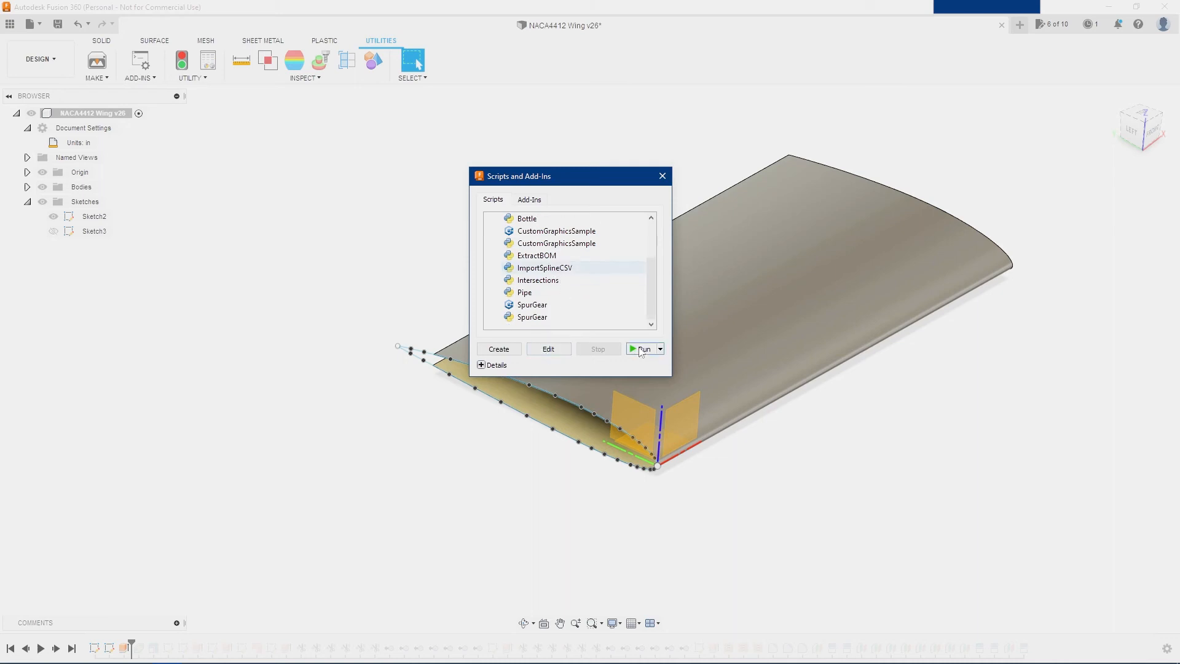
click(640, 351)
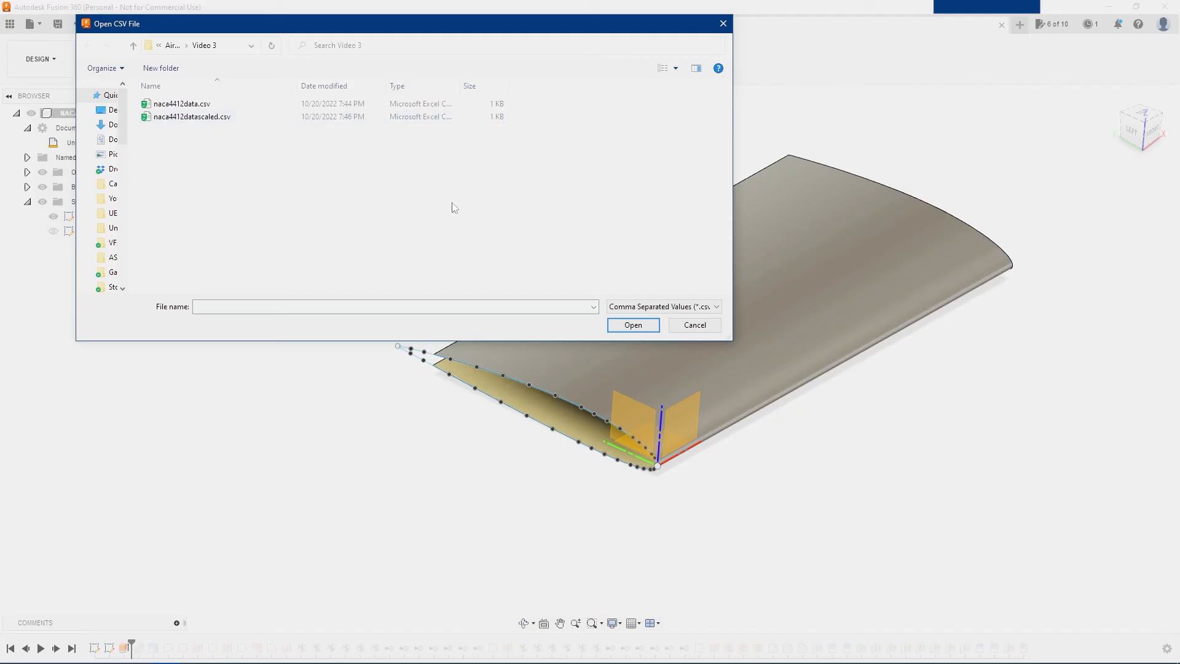
click(695, 324)
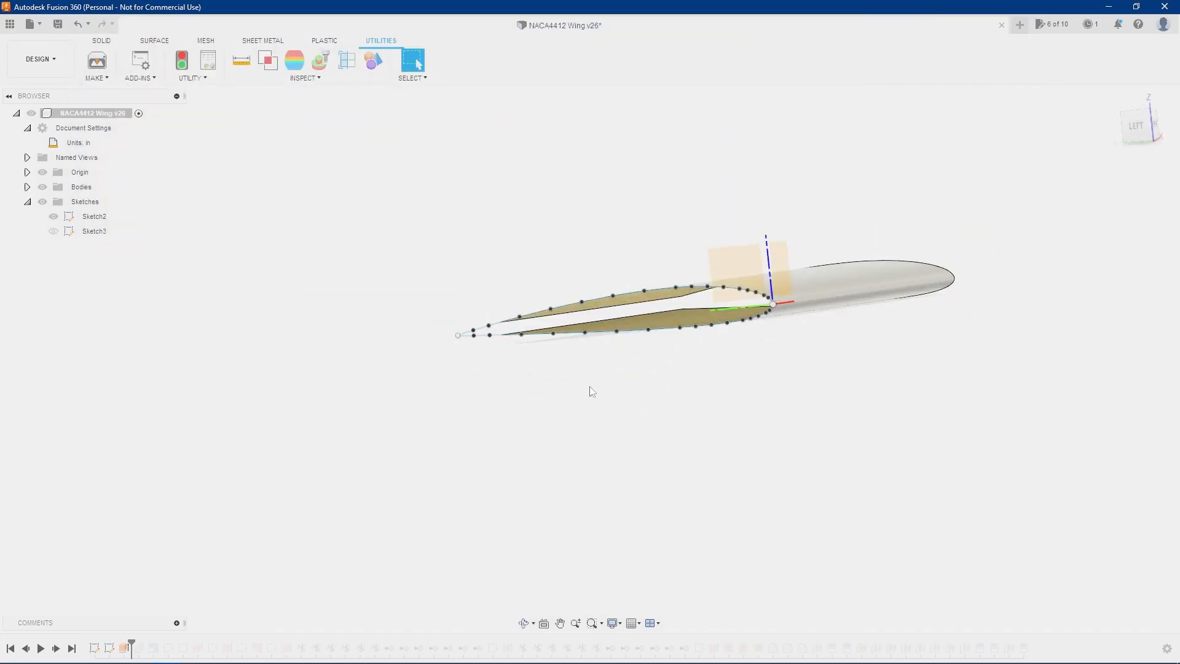
Examine the extruded wing surface and the spline points of its root airfoil from several angles
scroll(571, 345, up, 3)
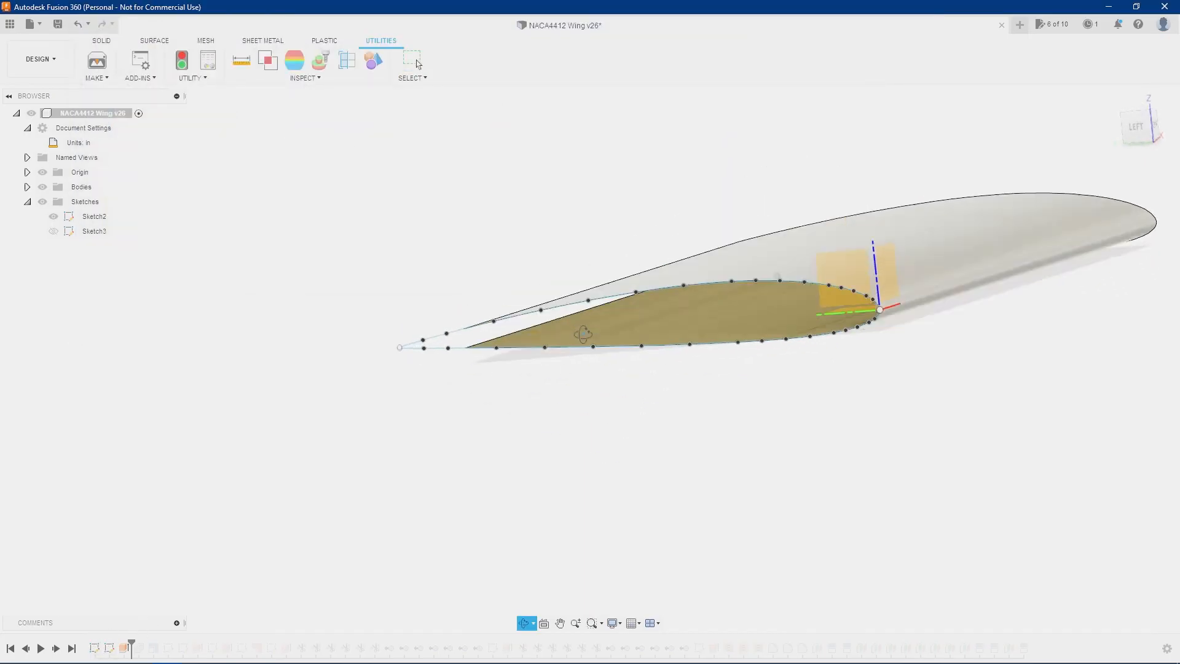
shift+middle_drag(581, 329, 582, 355)
key(Escape)
shift+middle_drag(775, 489, 701, 482)
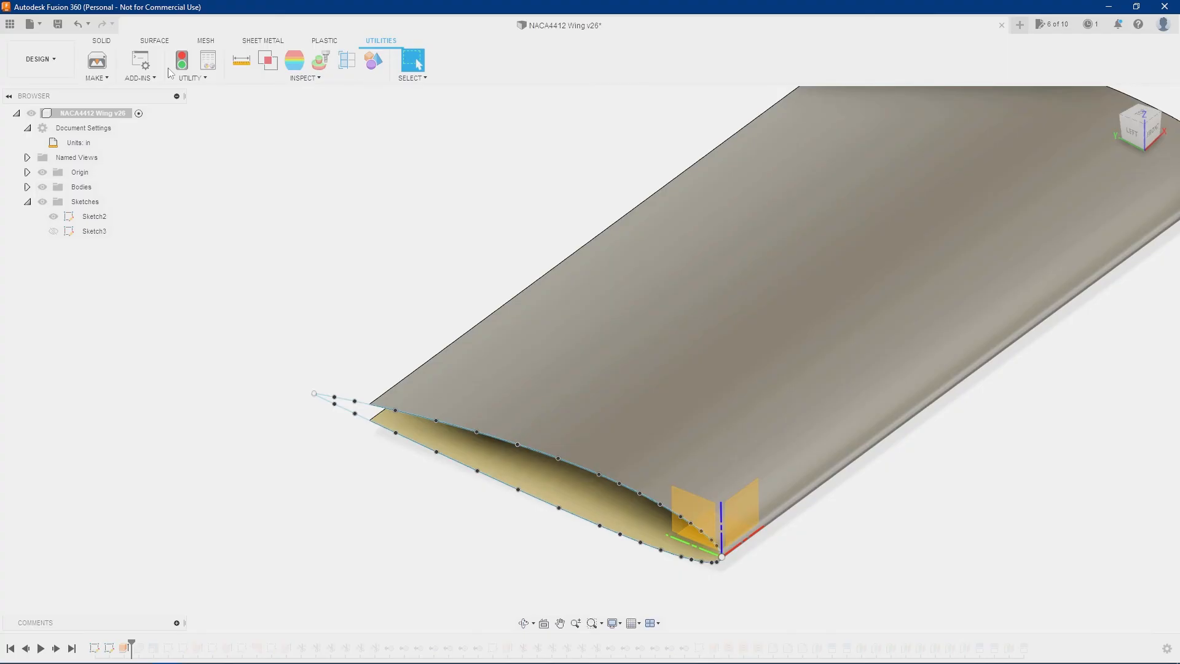
scroll(679, 248, down, 3)
shift+middle_drag(679, 248, 694, 254)
scroll(844, 155, down, 2)
scroll(845, 154, up, 1)
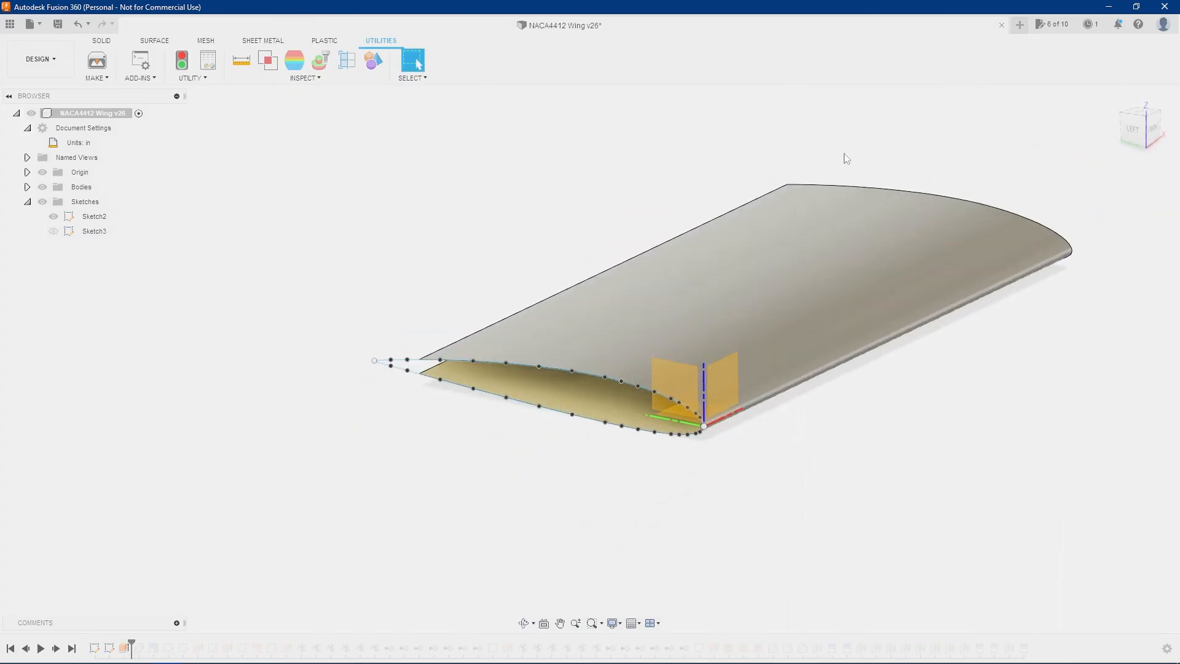
mouse_move(657, 377)
shift+middle_down()
mouse_move(610, 389)
mouse_move(614, 403)
shift+middle_up()
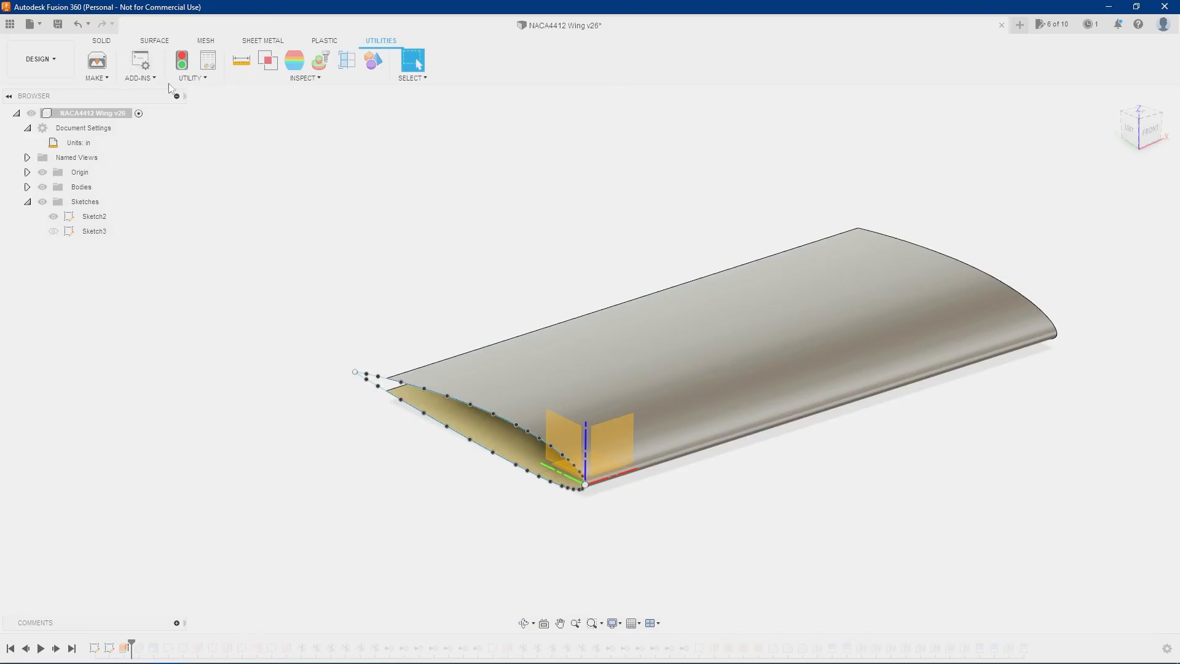
Reopen the scripts list to point out ImportSplineCSV, and close it without running anything
click(147, 68)
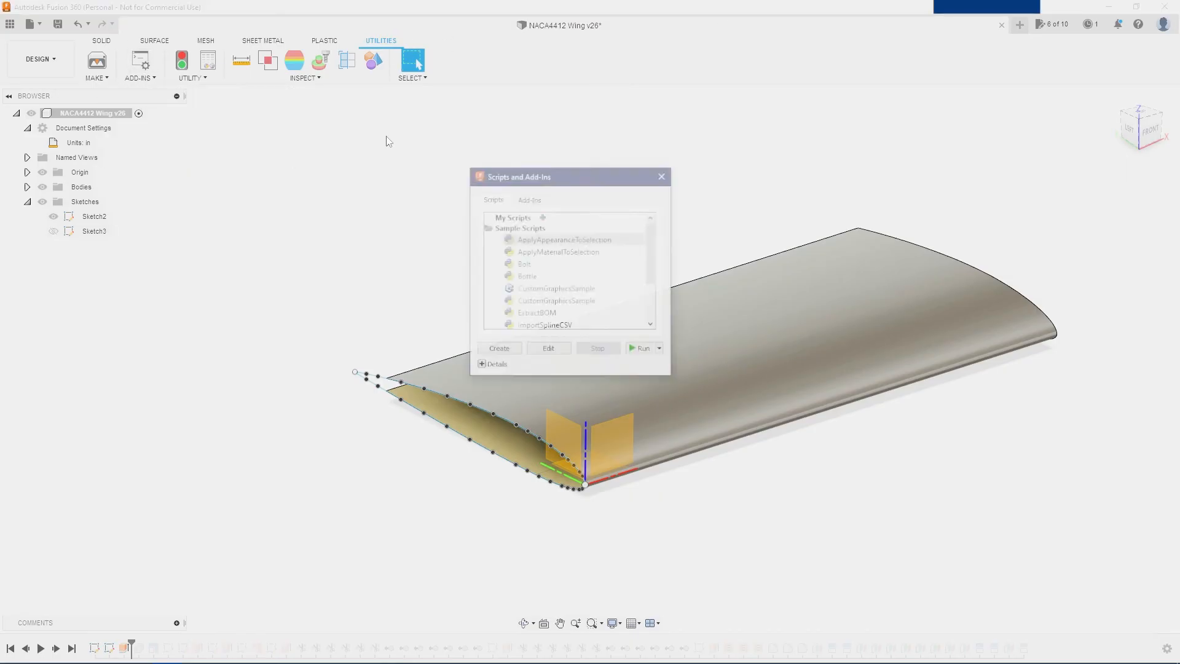
scroll(560, 256, down, 2)
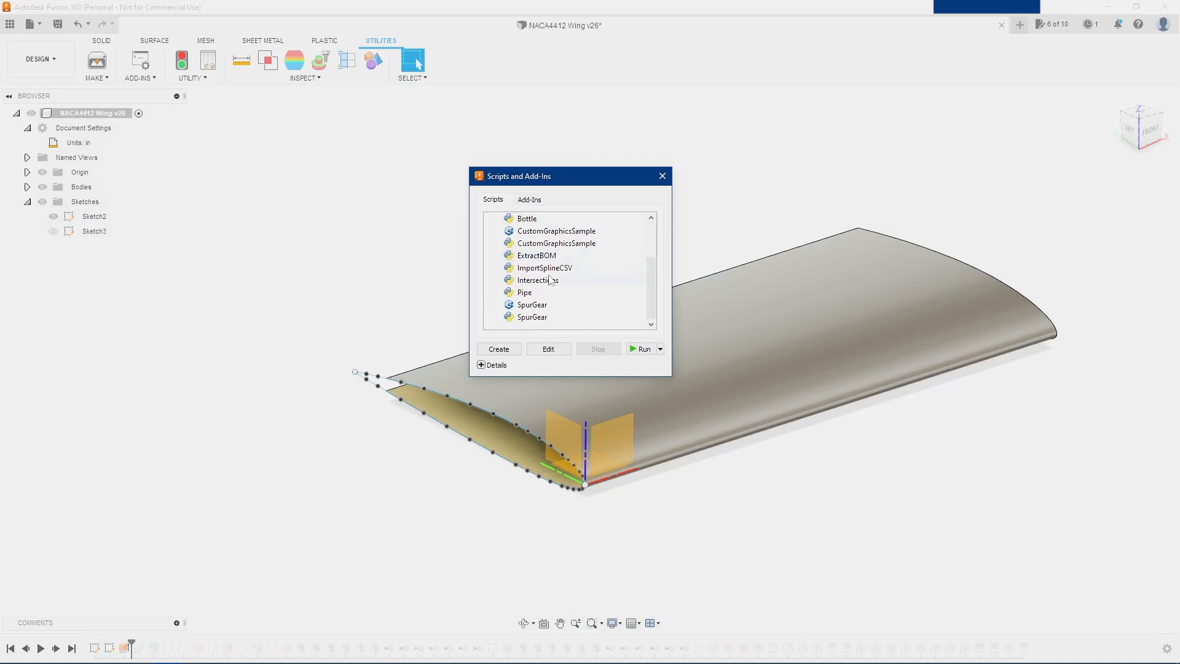
click(661, 176)
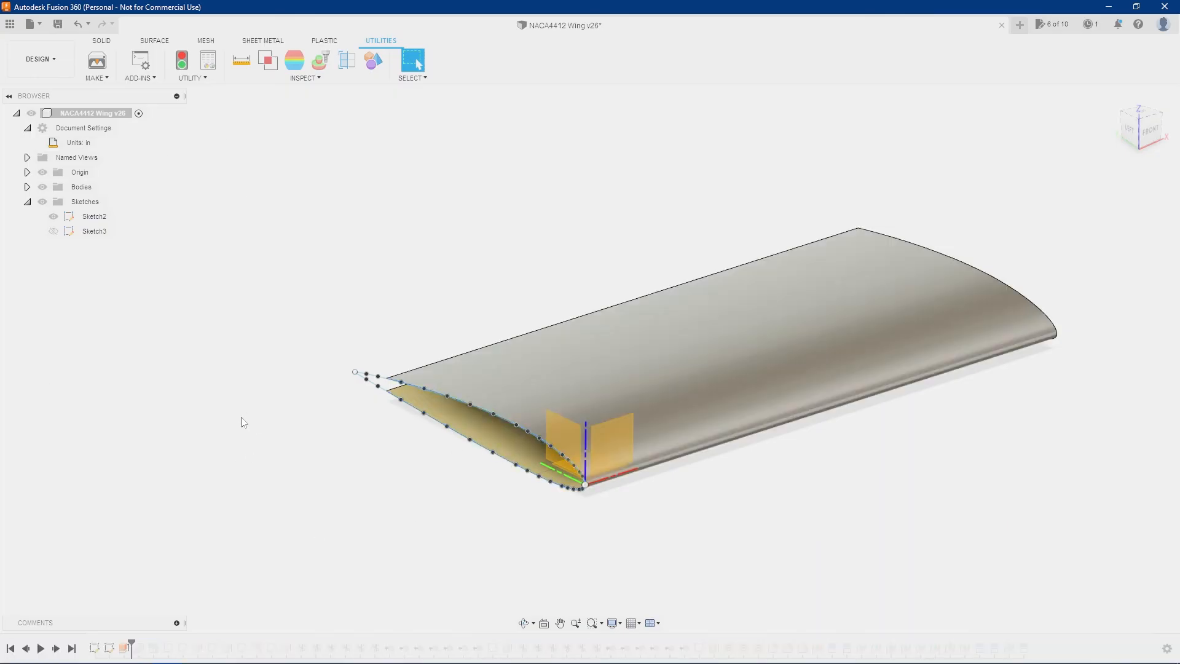
Roll the timeline back to the imported airfoil sketch and advance it to just after the second sketch
drag(132, 642, 108, 644)
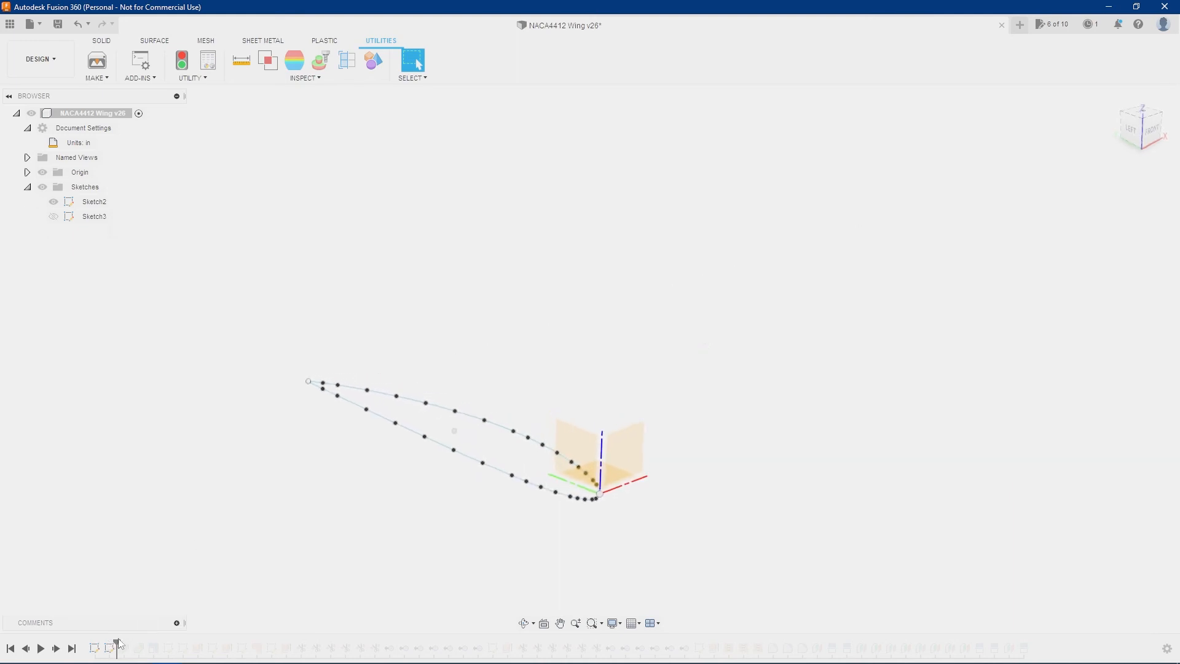
mouse_move(100, 635)
mouse_down()
mouse_move(81, 639)
mouse_move(102, 641)
mouse_up()
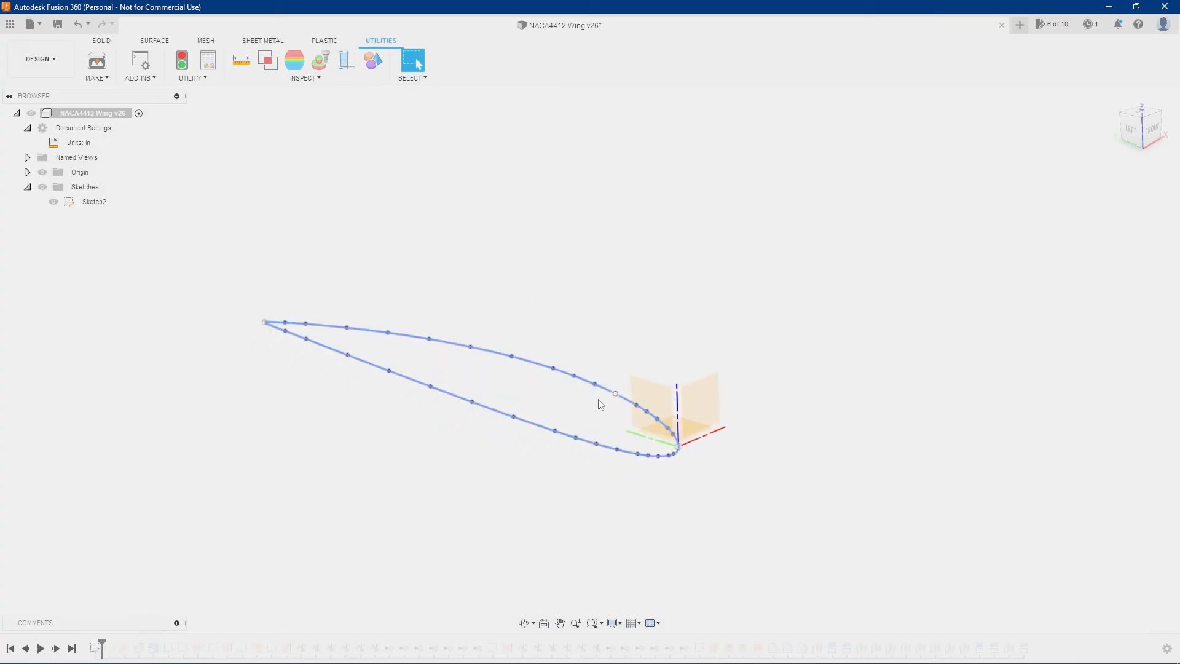
drag(102, 642, 117, 641)
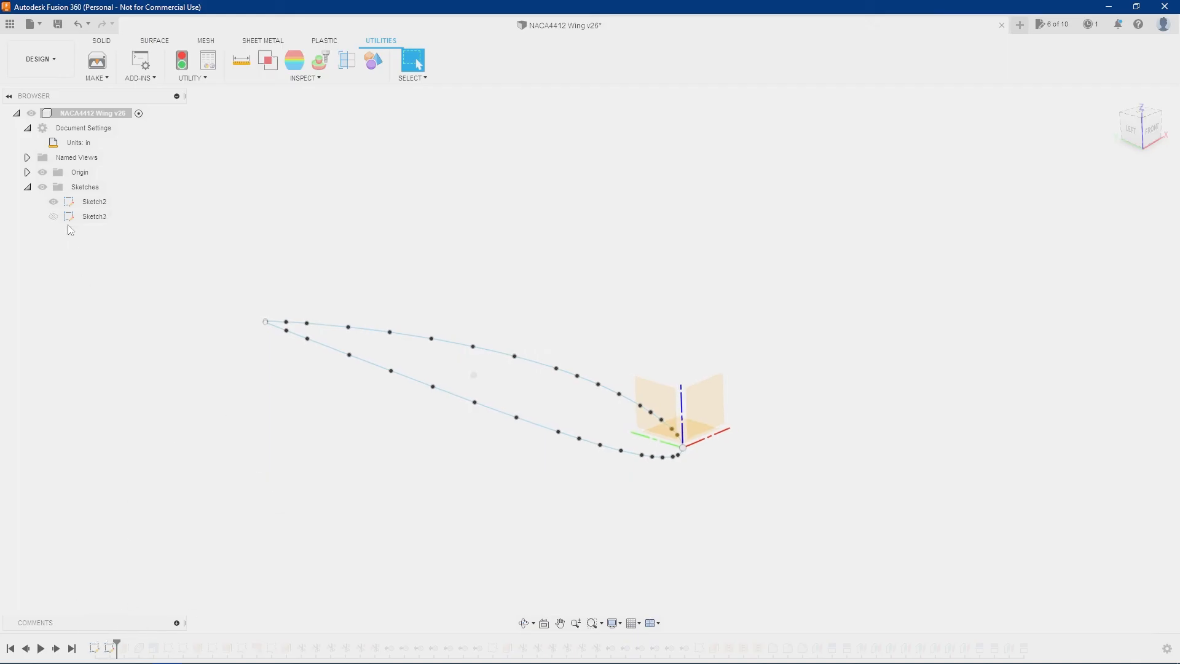
Show Sketch3 on its own, and toggle Sketch2 to compare the two airfoil profiles at the trailing edge
click(53, 201)
click(54, 217)
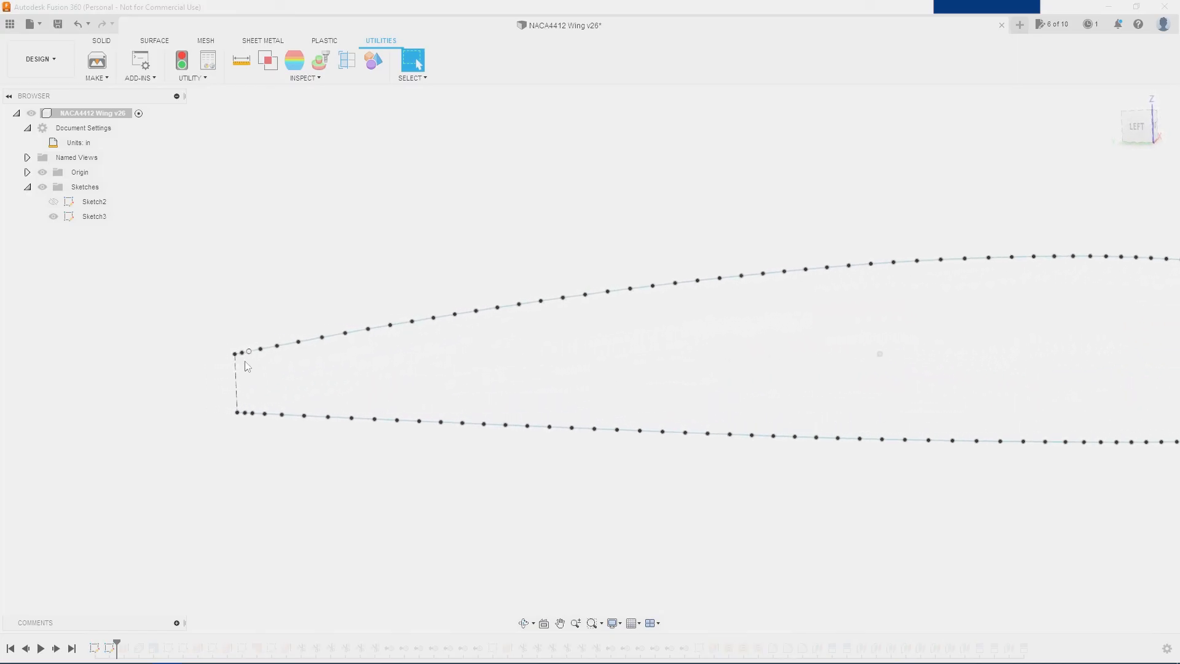
click(54, 202)
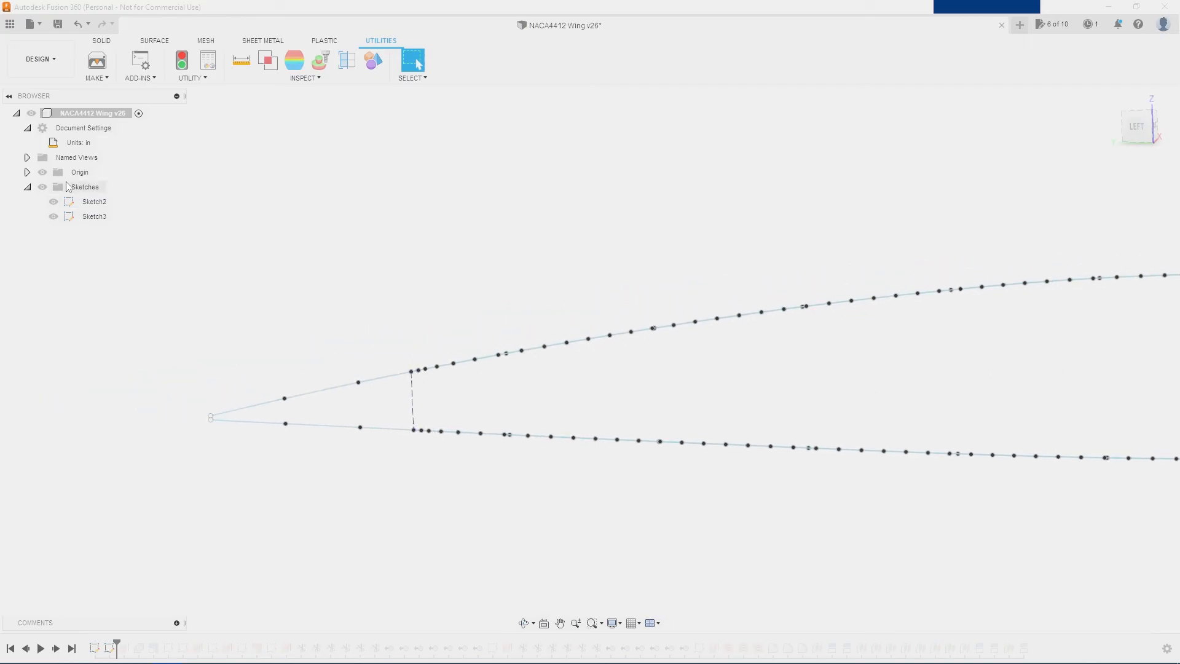
click(53, 202)
click(53, 202)
Switch to the Video 3: Wing Analysis page in OneNote and look through it down to the aircraft wing photo
key(alt+Tab)
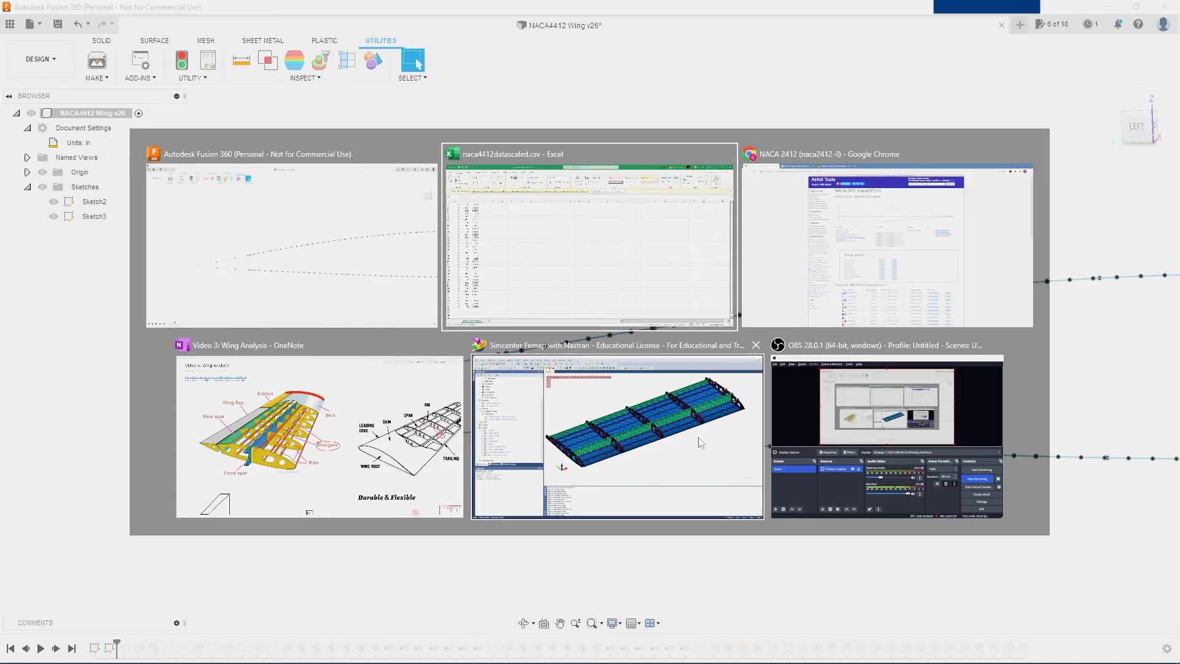
click(299, 430)
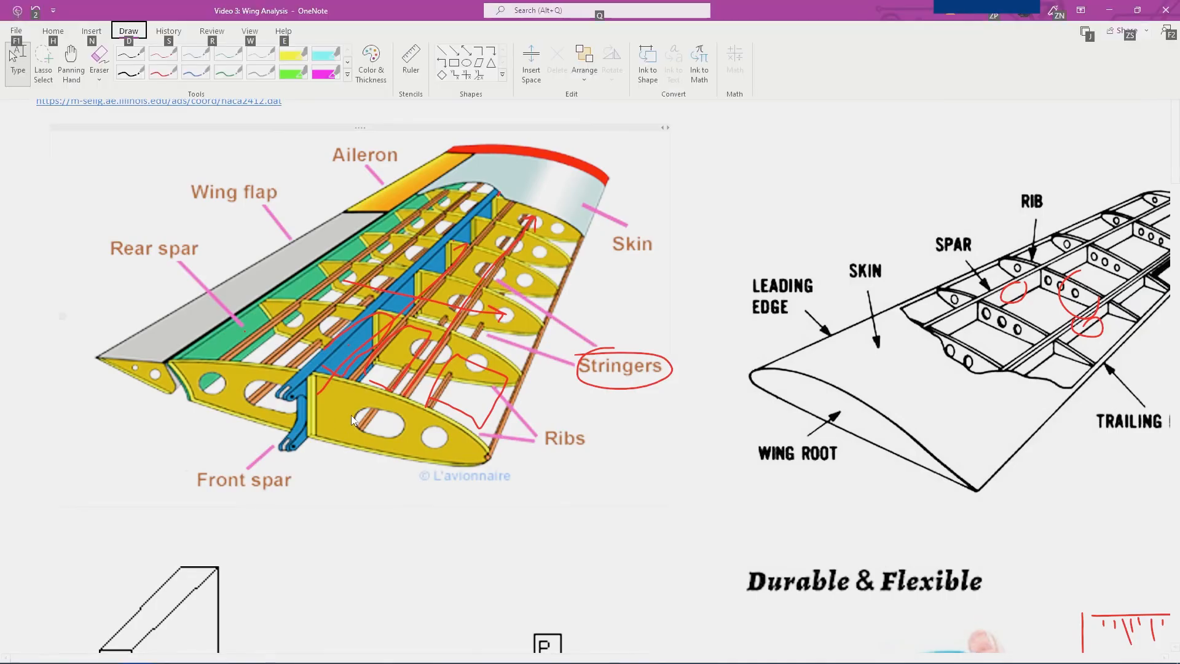
click(644, 501)
scroll(542, 526, down, 7)
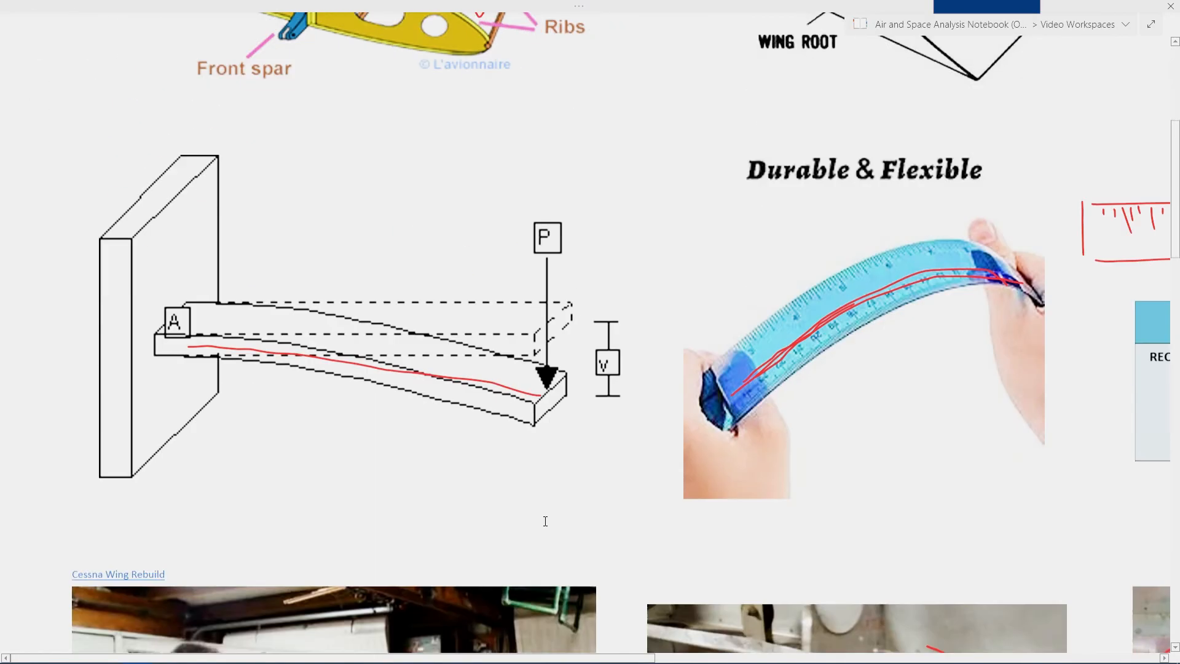
scroll(519, 515, up, 5)
scroll(519, 514, down, 20)
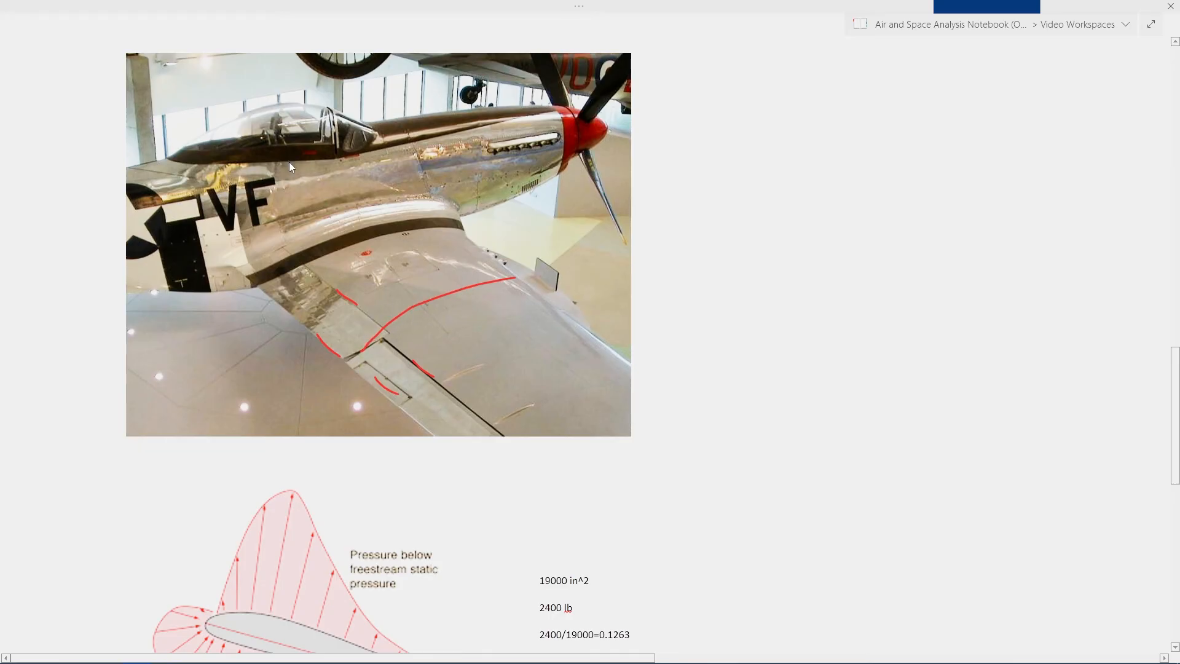
scroll(378, 203, up, 2)
scroll(389, 282, down, 2)
click(102, 5)
click(131, 59)
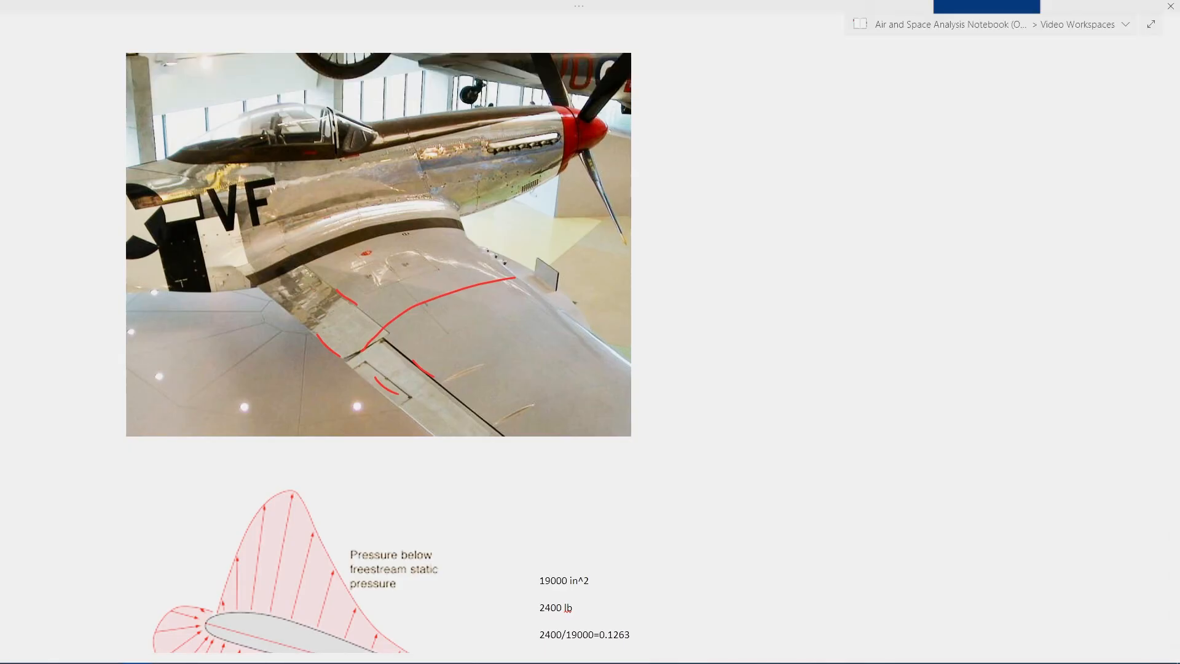
Return to Fusion 360 and compare the overlaid Sketch2 and Sketch3 airfoils near the trailing edge
key(alt+Tab)
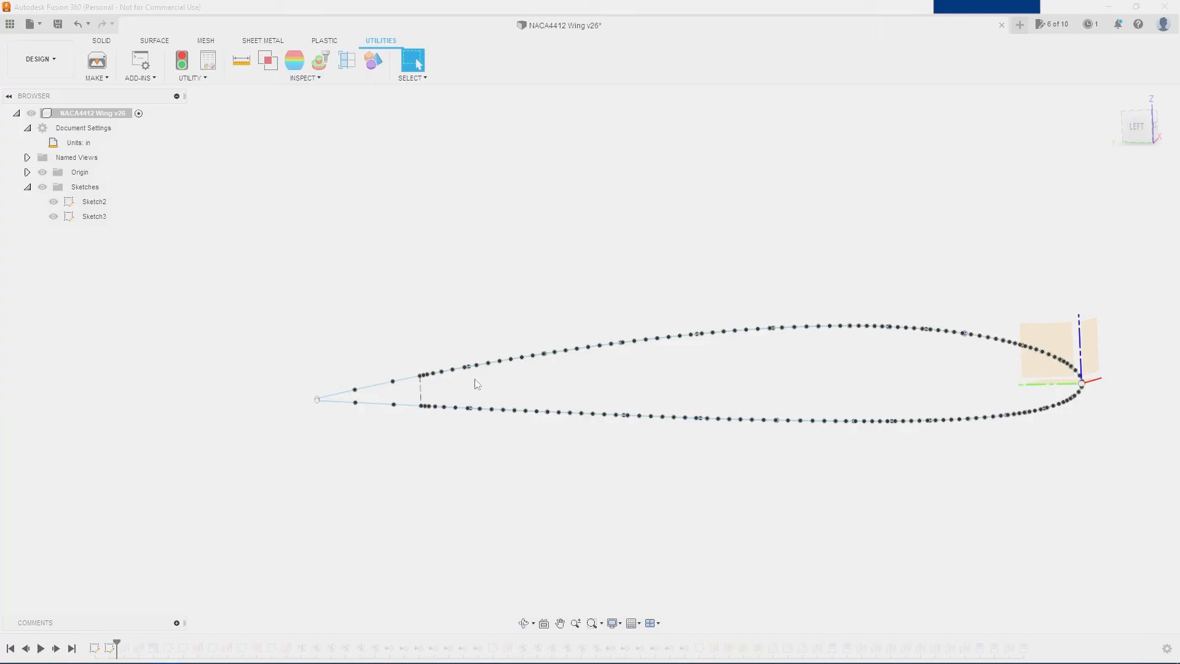
scroll(480, 382, up, 3)
scroll(248, 351, down, 2)
scroll(527, 338, down, 2)
scroll(522, 339, up, 3)
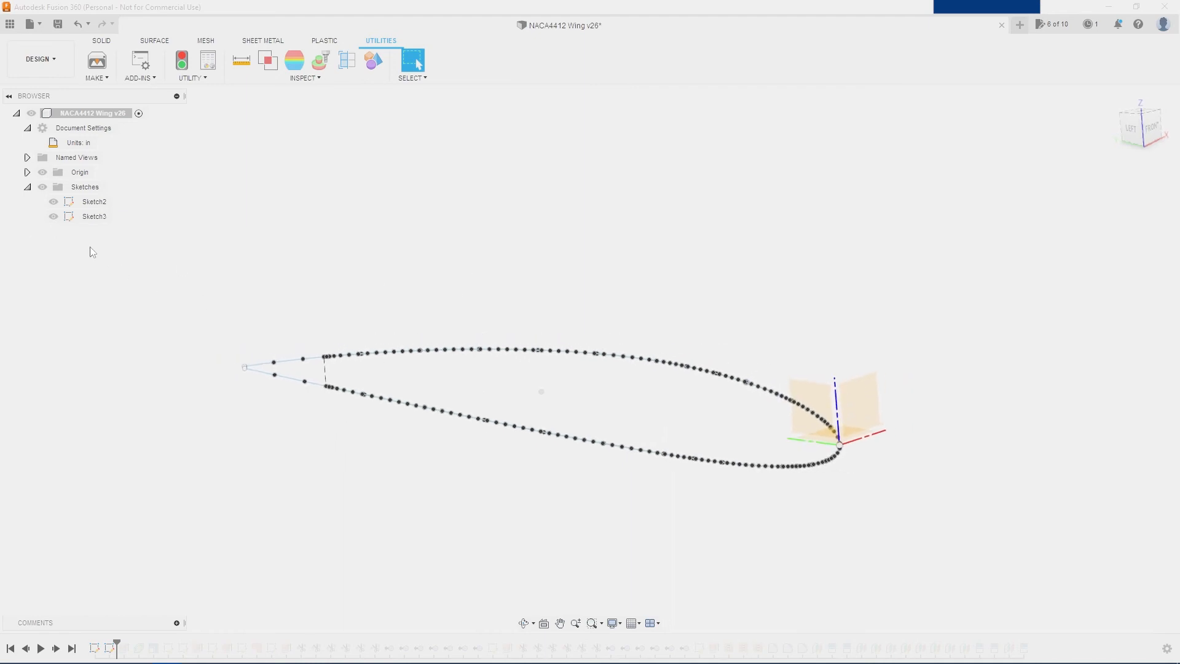
Advance the timeline past the wing surface extrusion and the construction plane that follows it
drag(126, 646, 131, 647)
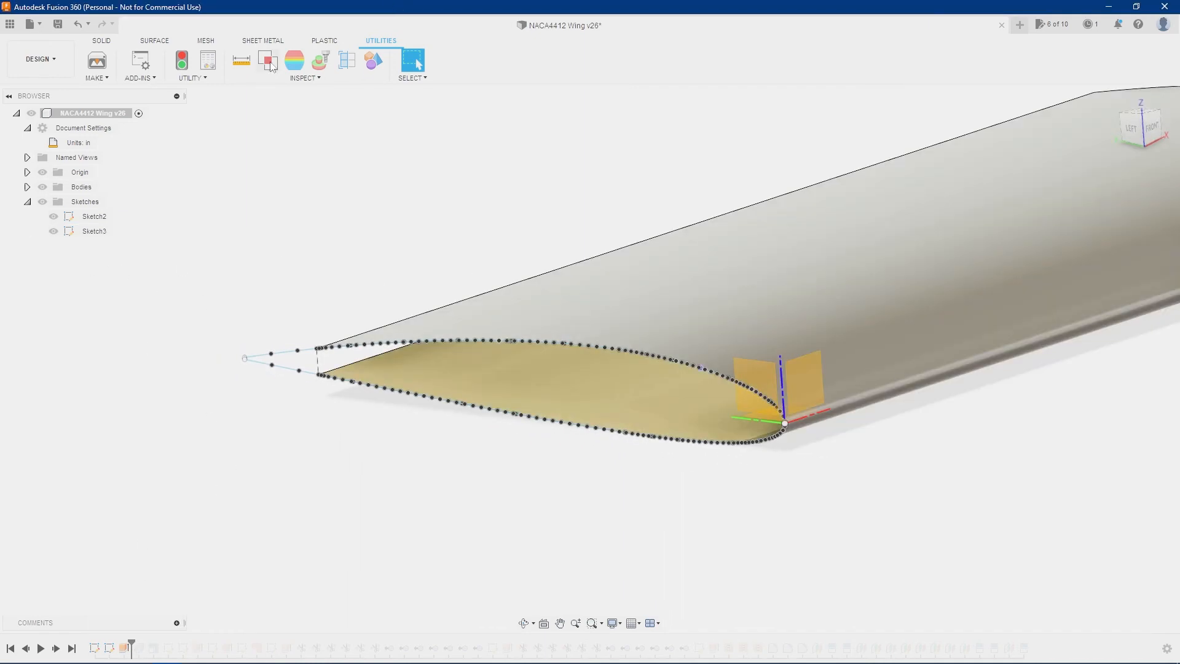
click(161, 41)
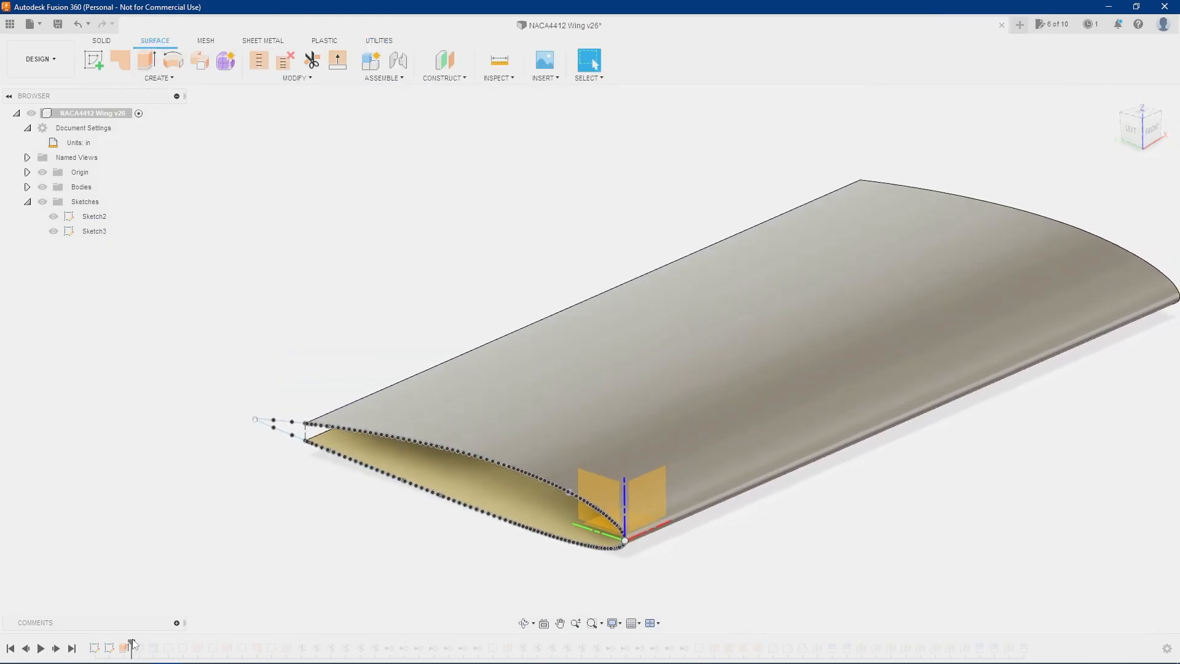
drag(132, 642, 143, 645)
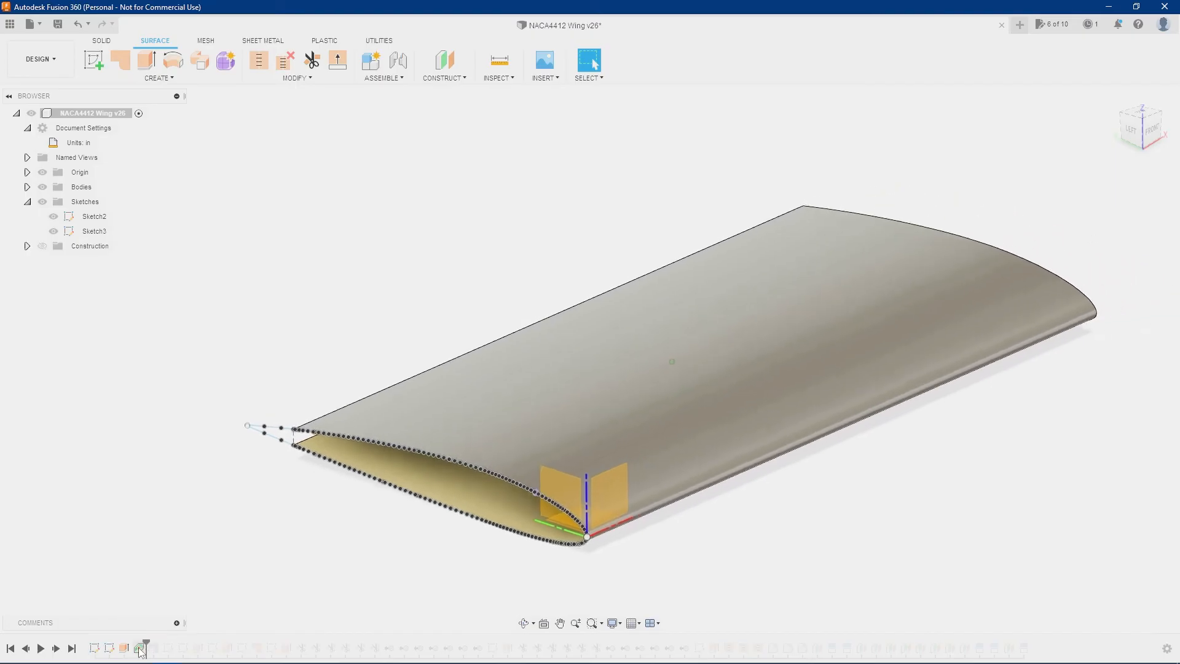
Advance the timeline past the Scale feature and review its non-uniform X, Y and Z scale settings without changing them
right_click(135, 649)
click(165, 535)
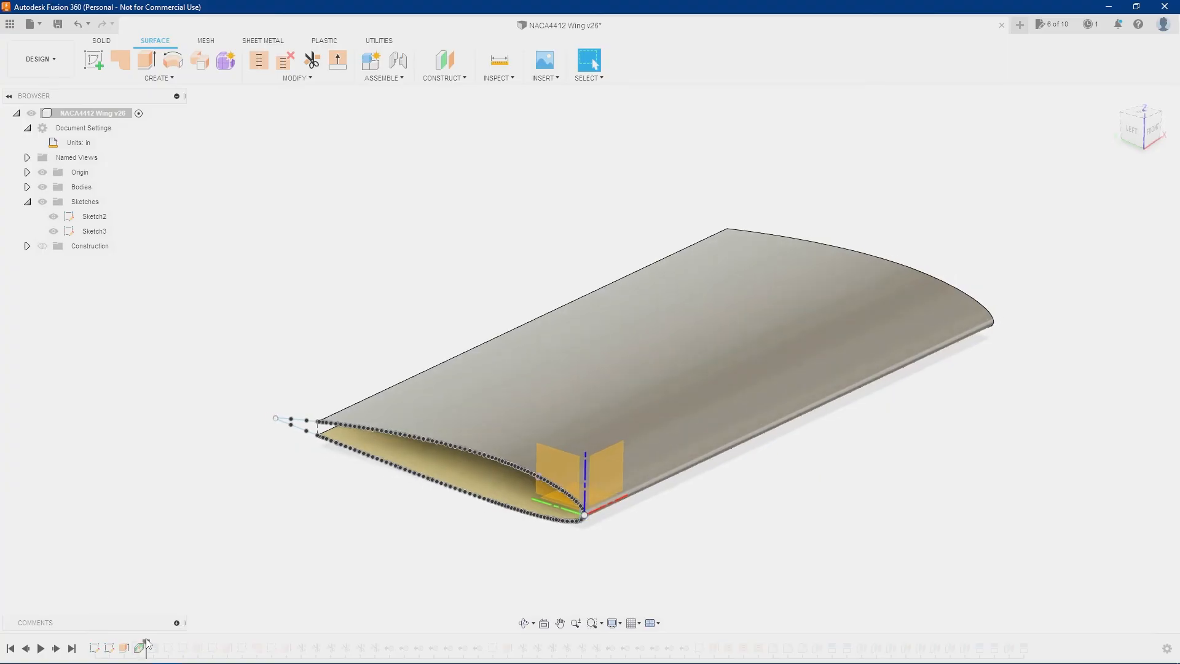
drag(150, 642, 161, 643)
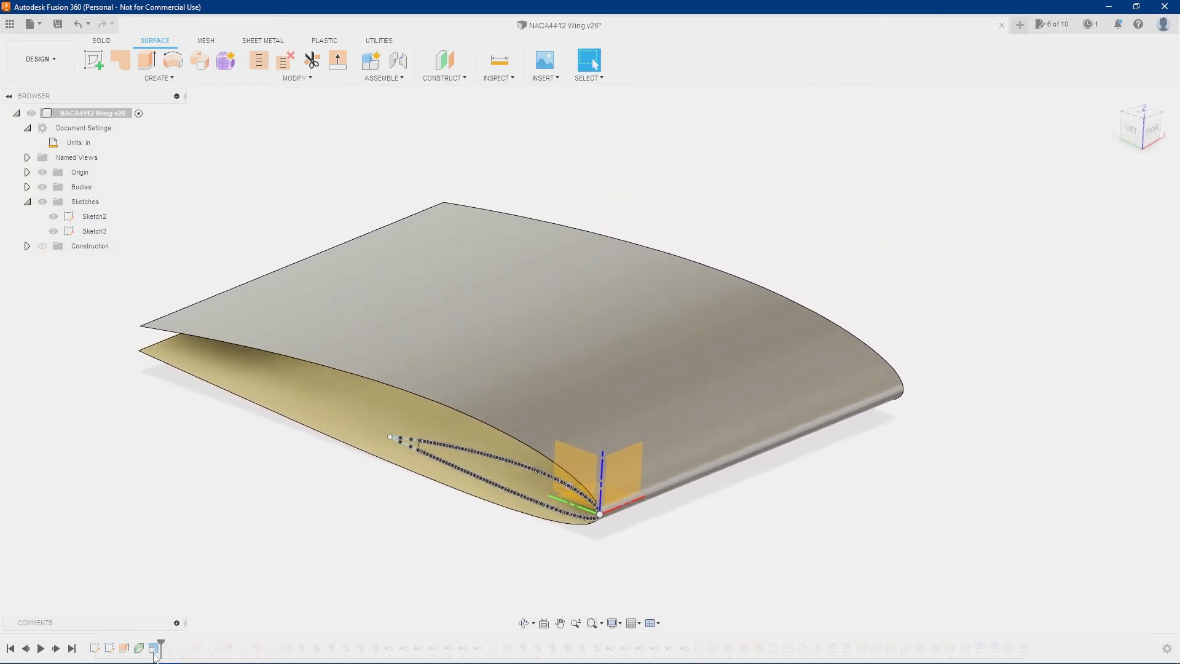
right_click(156, 648)
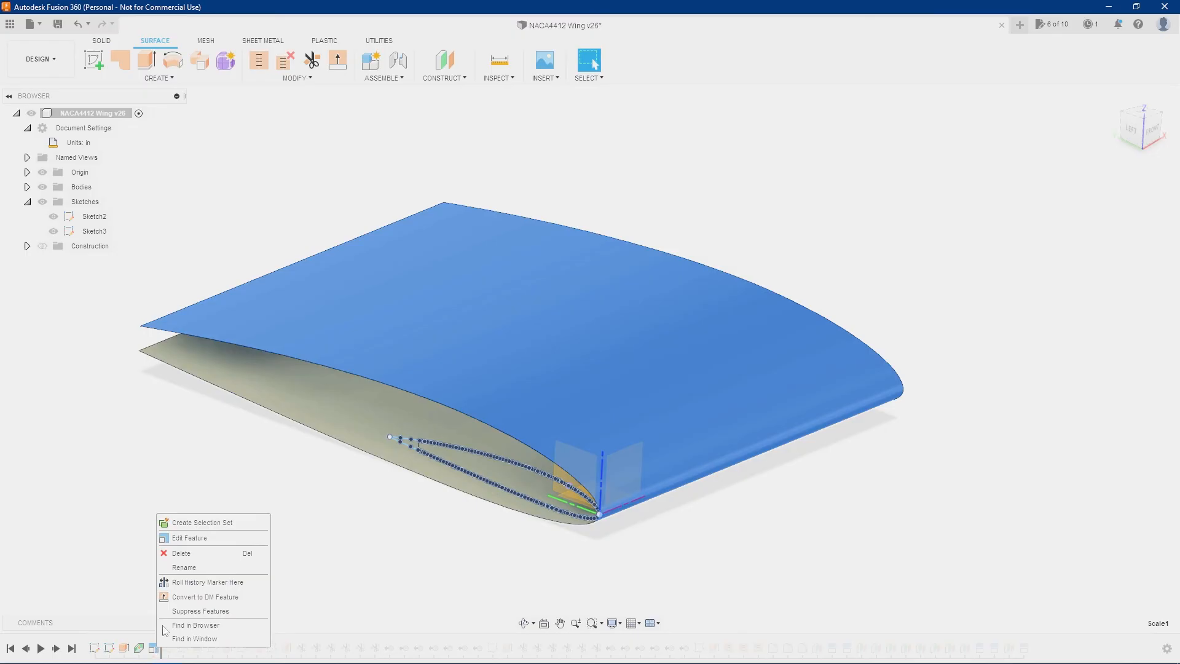
click(189, 538)
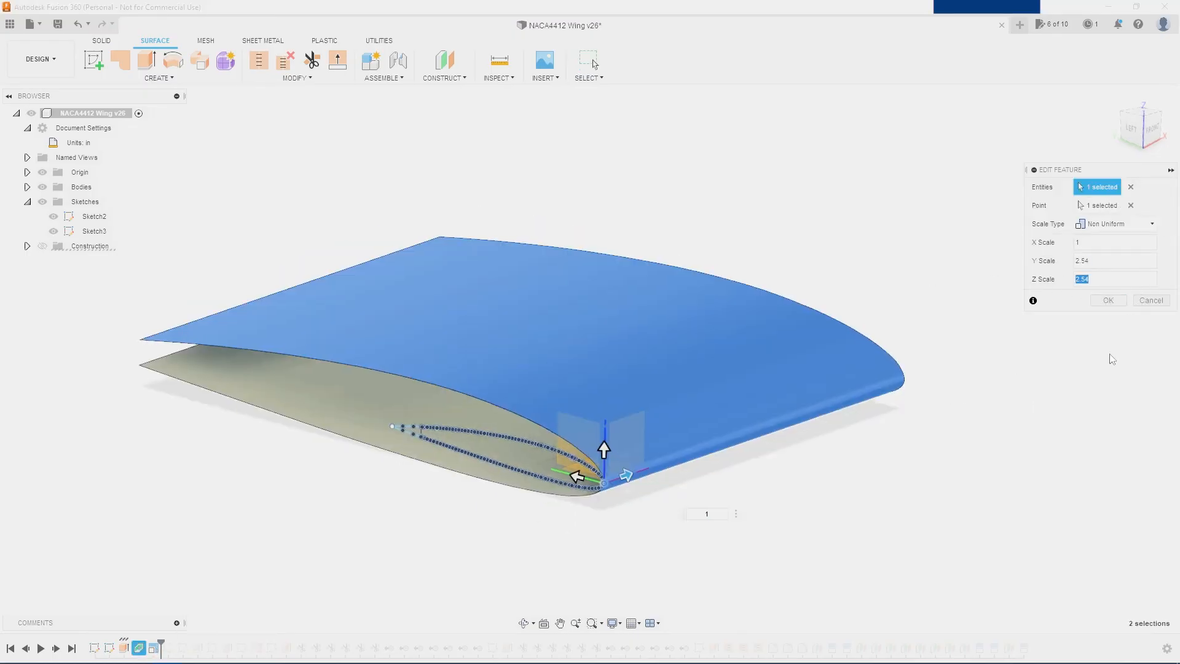
click(1160, 305)
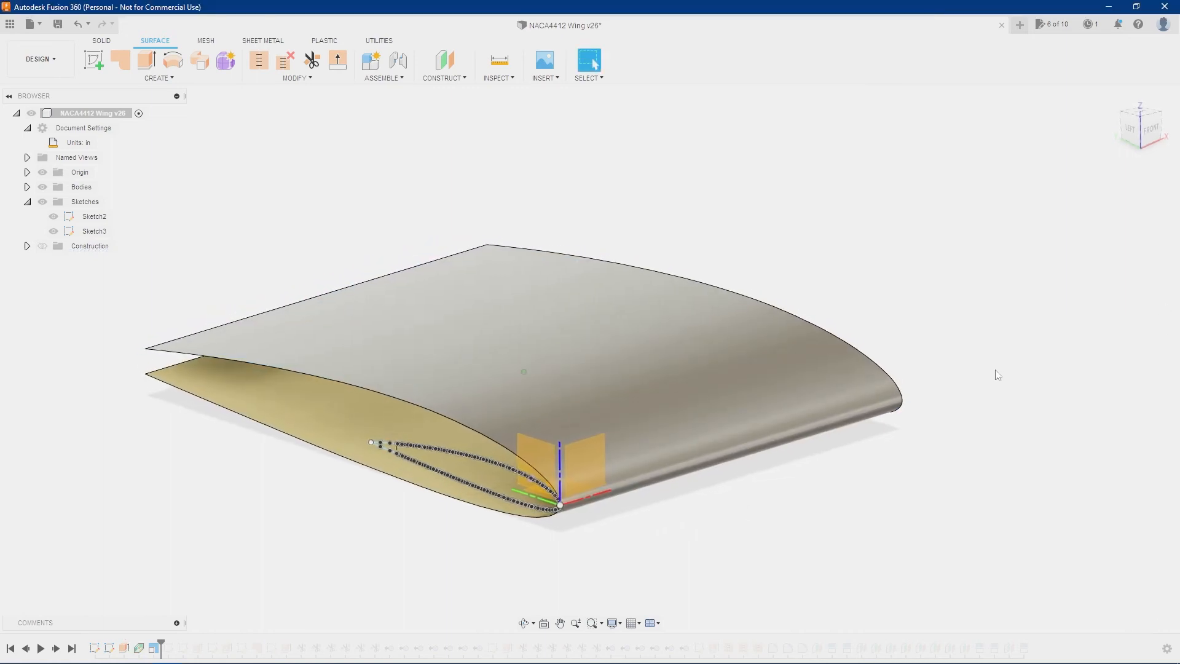
Hide Sketch2, Sketch3 and the origin geometry so that only the scaled wing surface is shown
shift+middle_drag(277, 495, 327, 495)
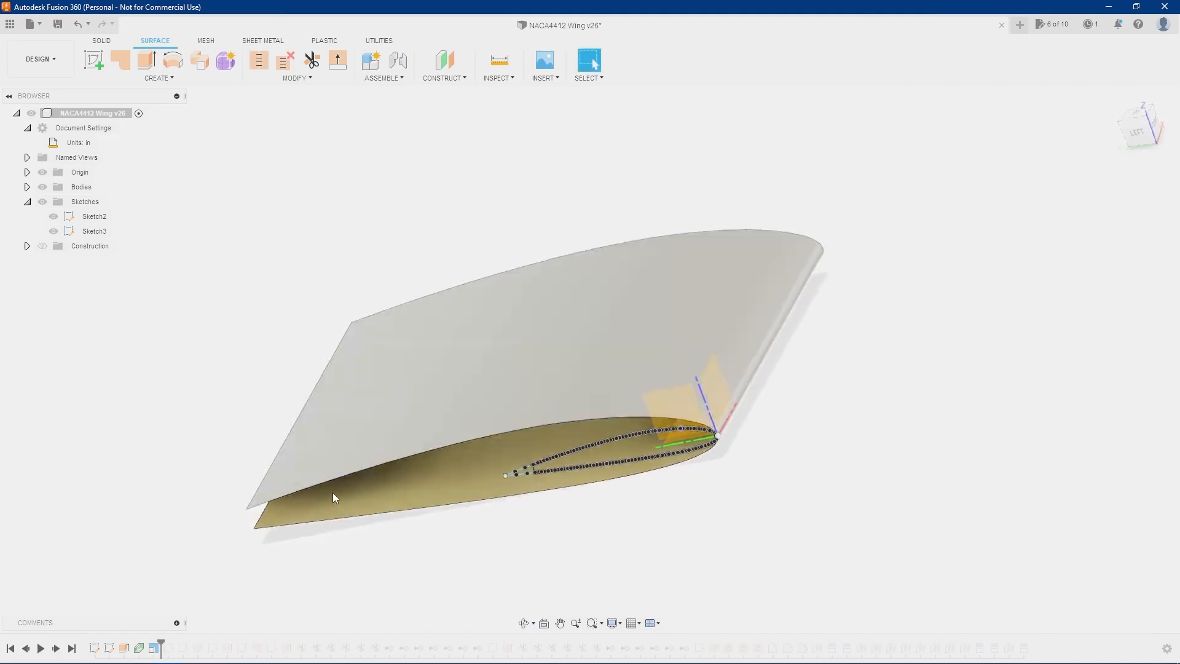
shift+middle_drag(359, 451, 349, 446)
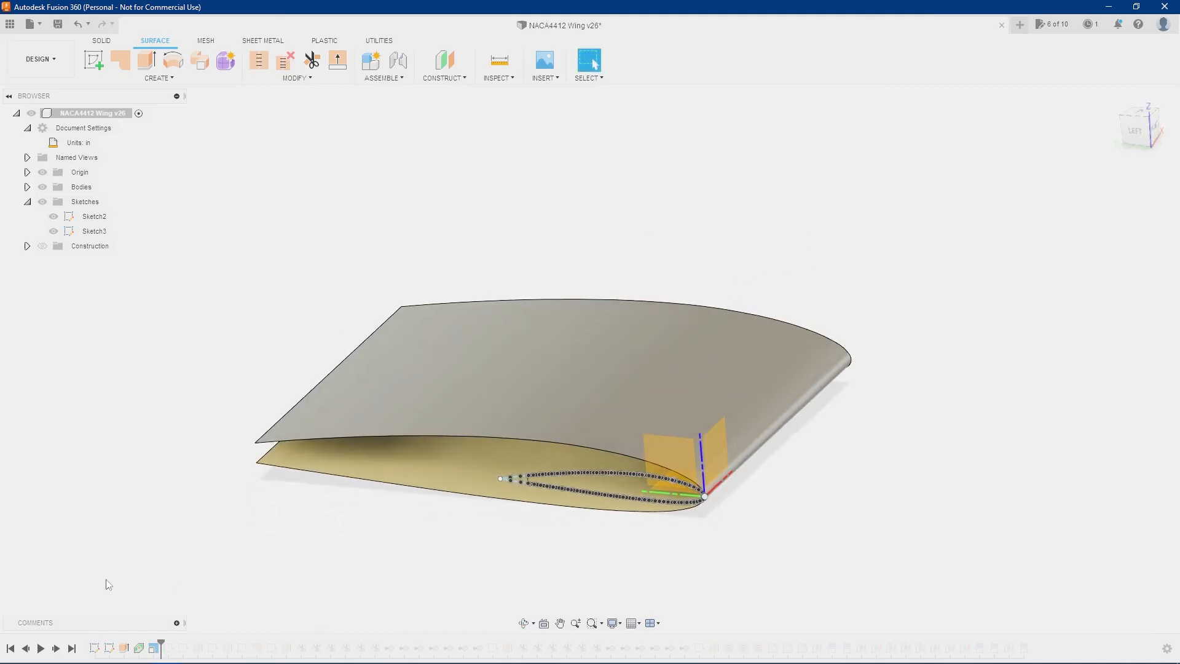
click(53, 231)
click(54, 216)
mouse_move(248, 308)
shift+middle_down()
mouse_move(276, 376)
mouse_move(328, 340)
shift+middle_up()
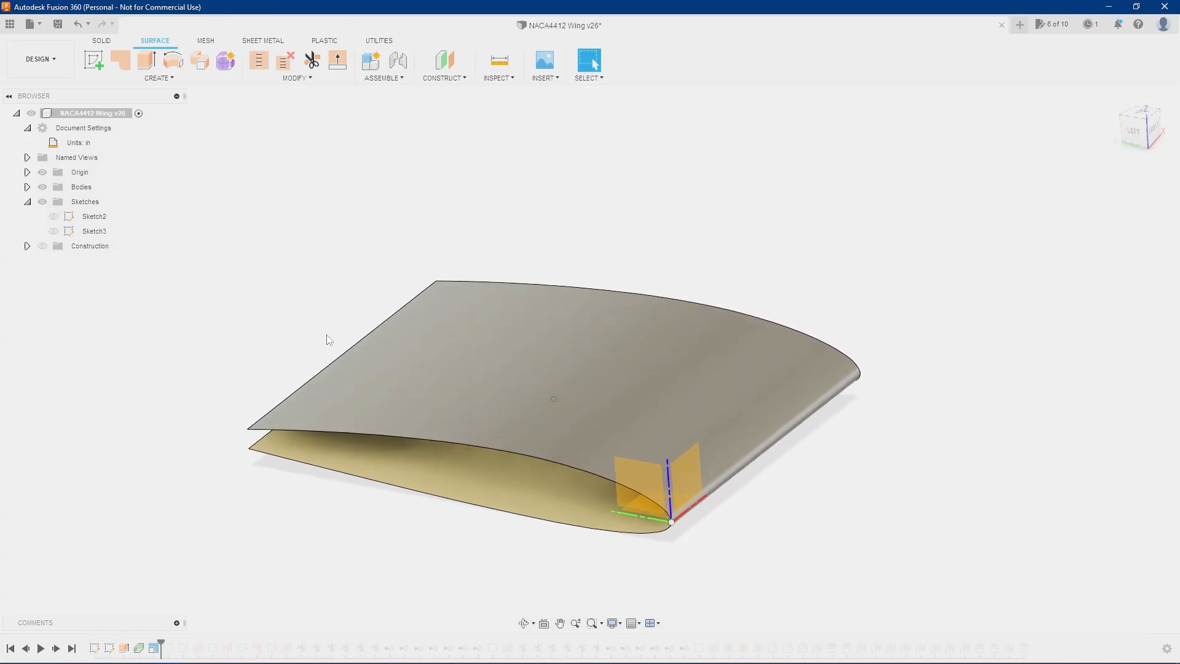
click(27, 172)
click(27, 172)
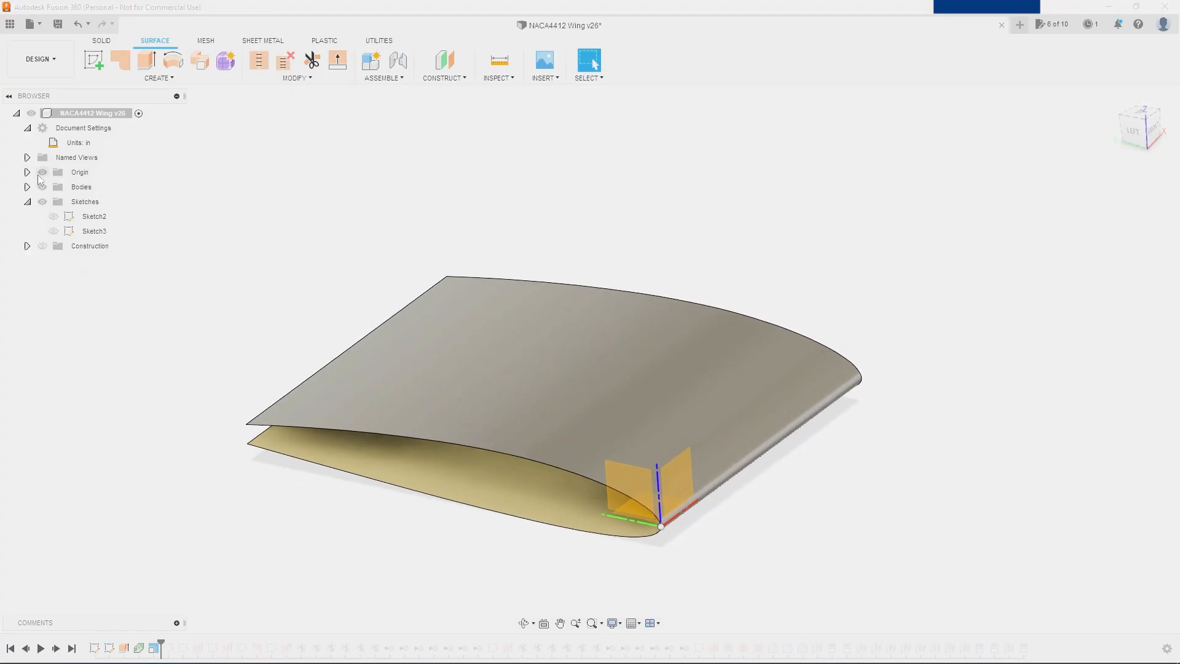
click(42, 172)
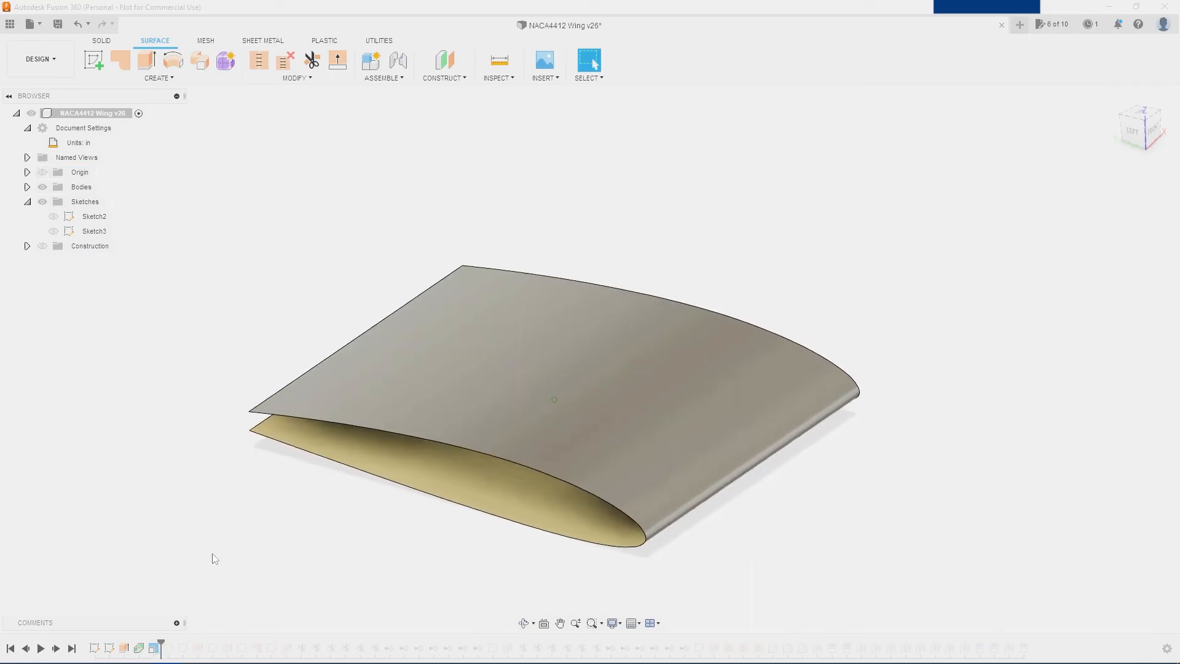
Show Sketch6 and advance the timeline past Sketch5 and the spar surface extrusion
drag(163, 640, 176, 640)
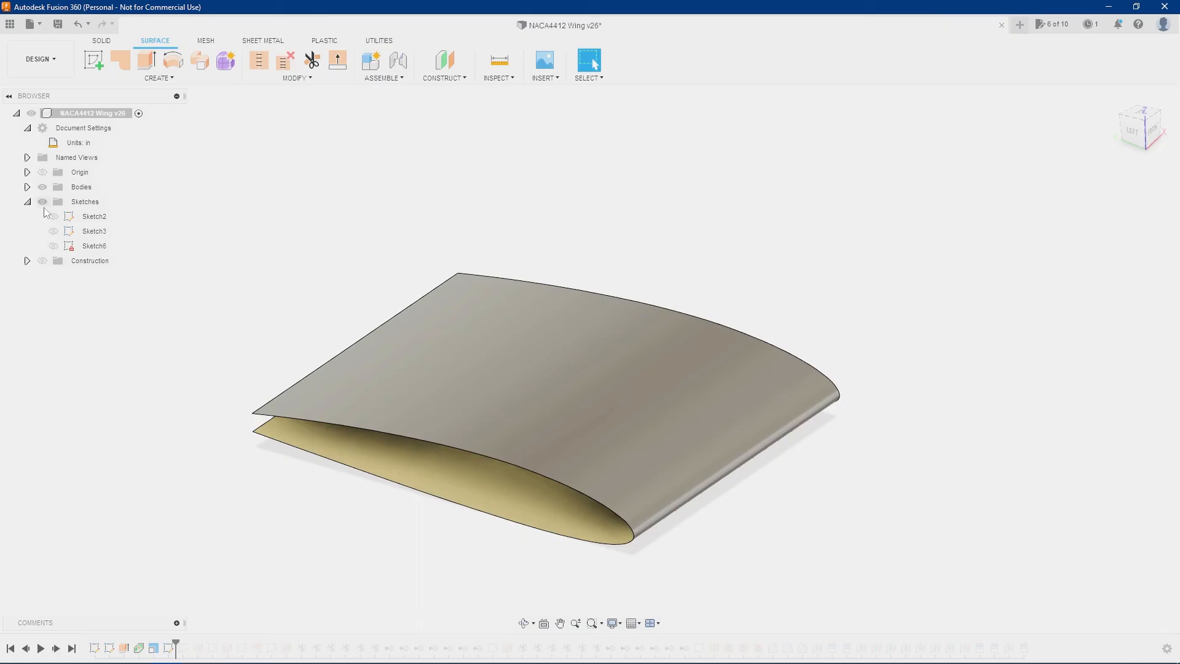
click(54, 246)
drag(175, 642, 199, 642)
shift+middle_drag(330, 541, 652, 411)
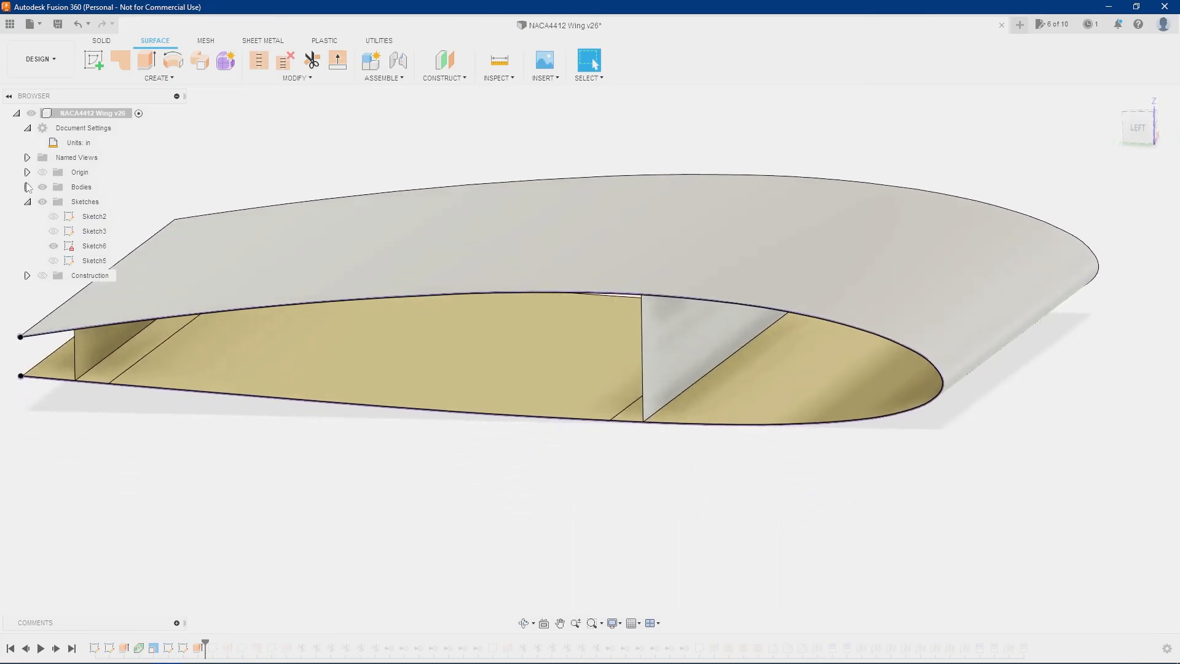
List the bodies and hide the wing skin, Body1, to expose the front and rear spar surfaces
click(27, 187)
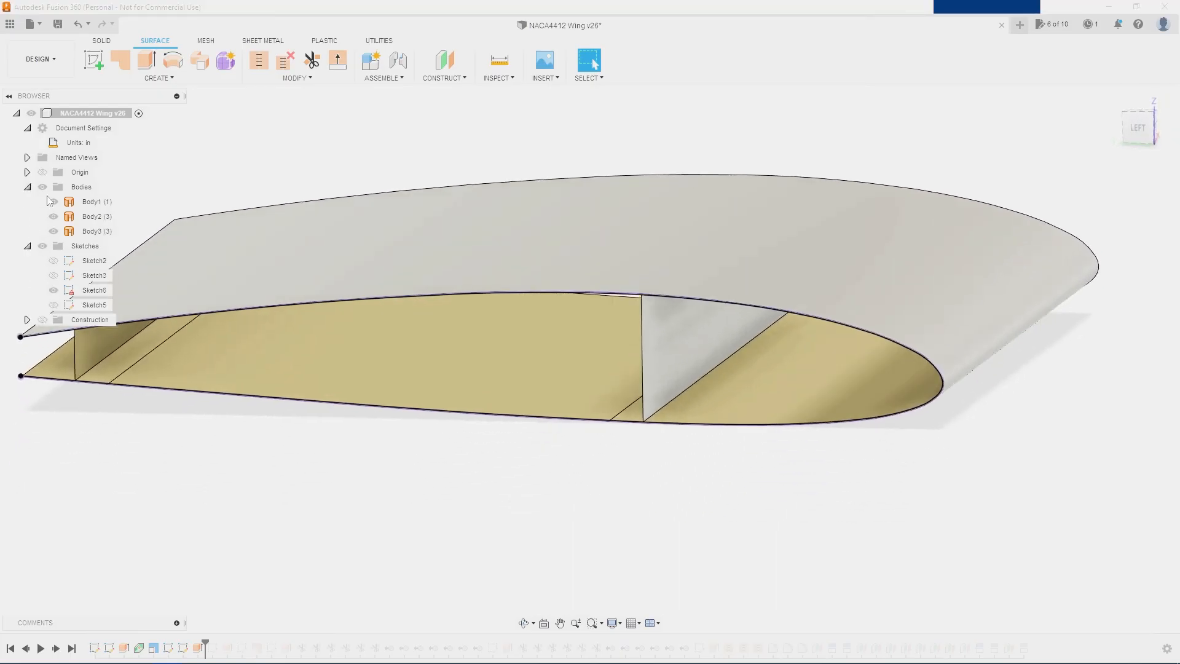
click(54, 202)
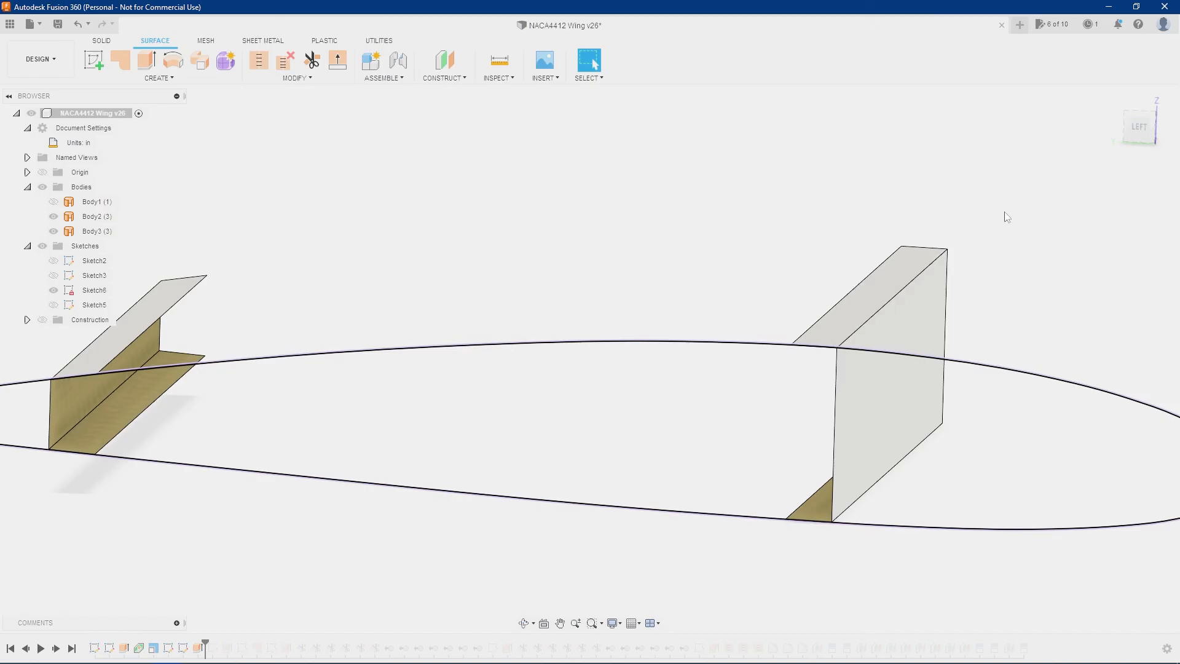
click(869, 303)
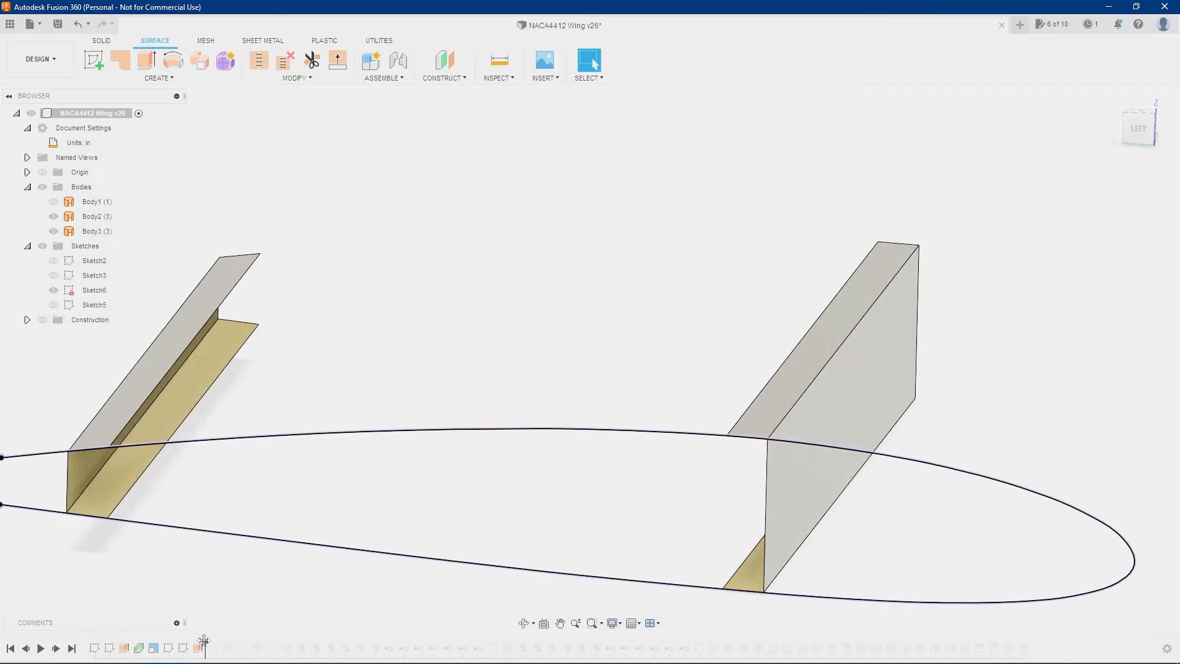
Advance the timeline past Sketch8 and the stringer extrusion, and inspect the L-shaped stringers against the airfoil profile
drag(220, 641, 234, 641)
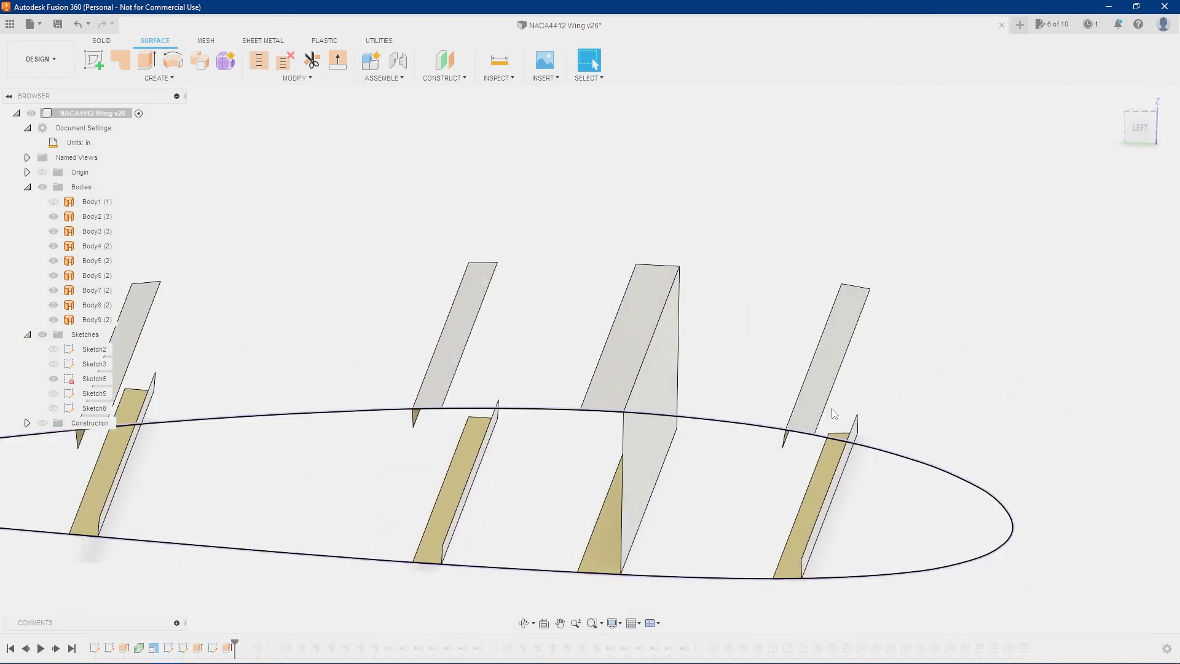
shift+middle_drag(868, 299, 859, 390)
scroll(872, 378, up, 8)
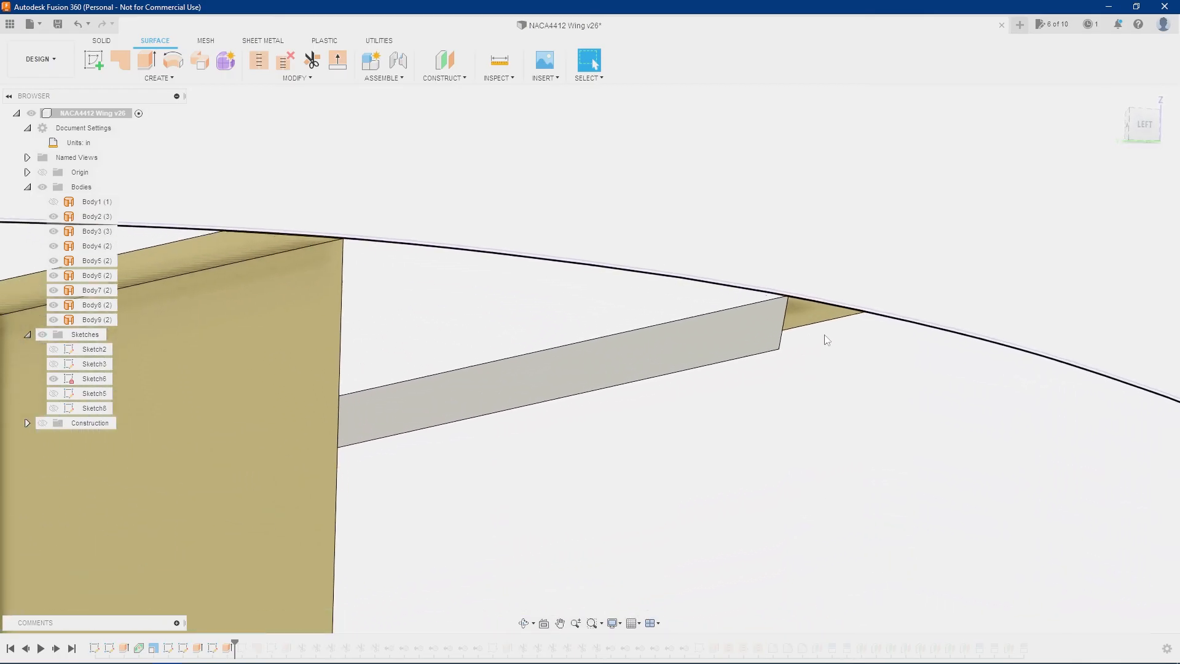
shift+middle_drag(788, 332, 674, 401)
scroll(621, 395, down, 5)
shift+middle_drag(598, 408, 620, 376)
click(213, 649)
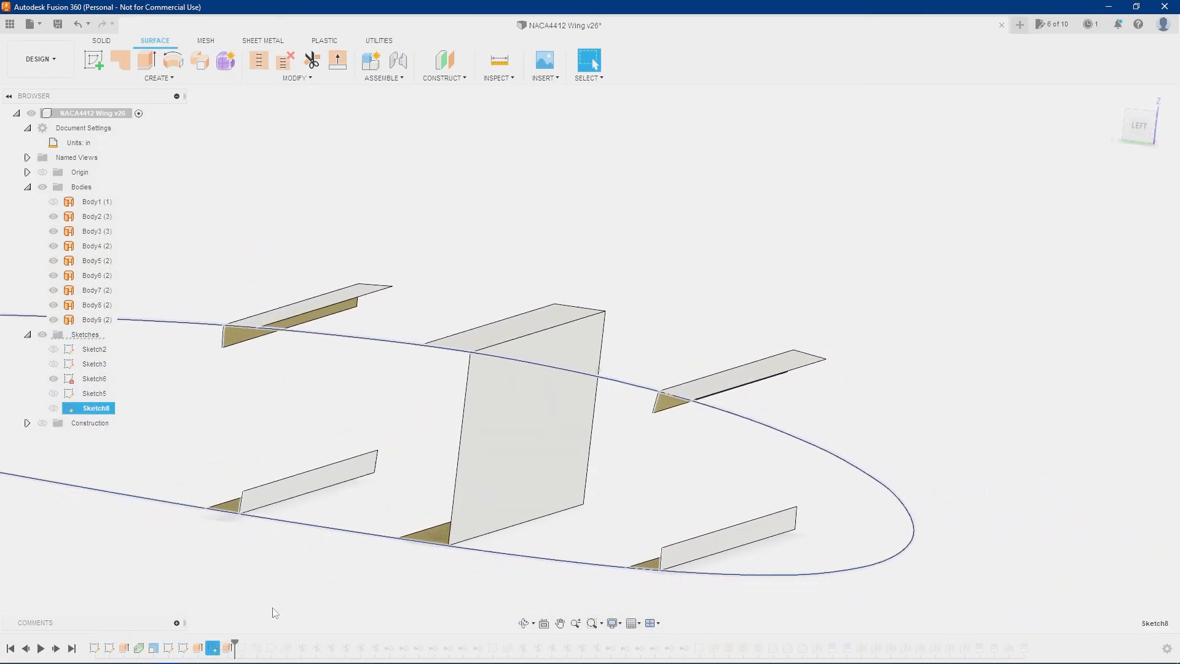
right_click(213, 649)
click(268, 539)
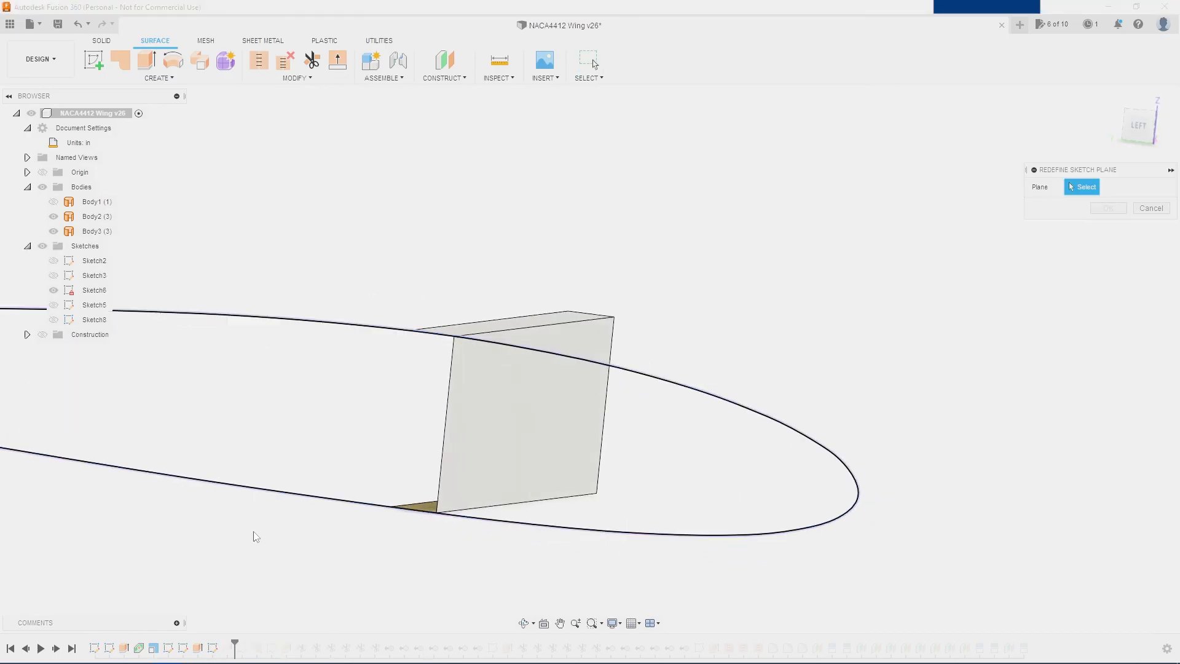
click(1158, 209)
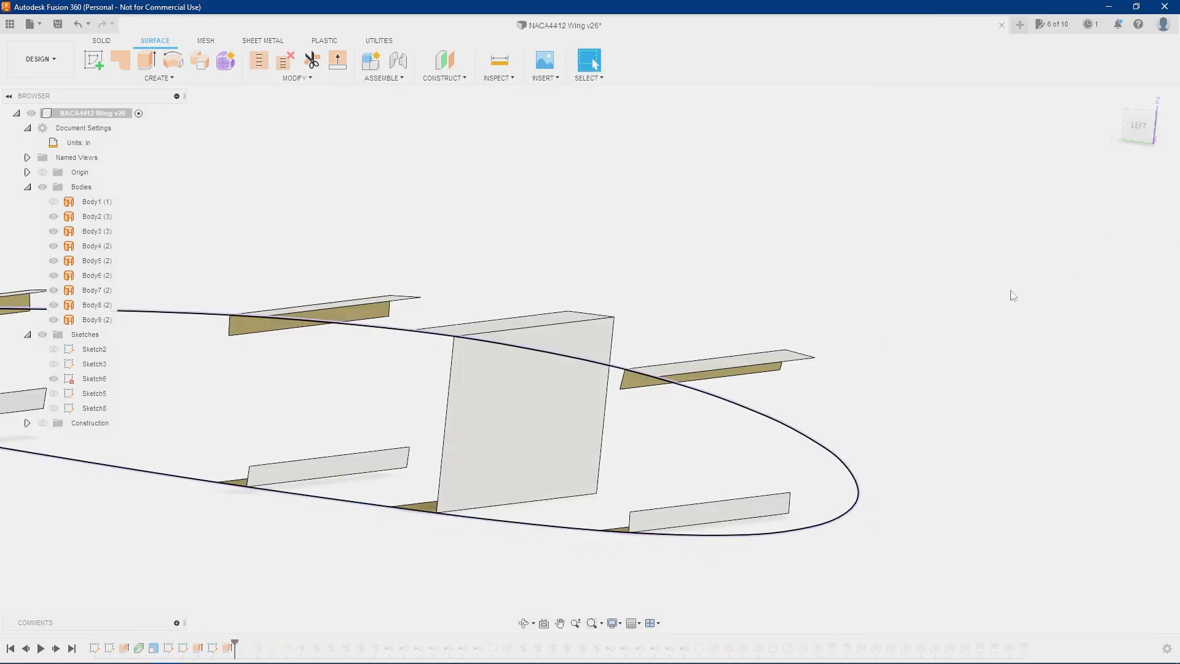
Open Sketch8 to examine the flange dimensions of a stringer on the upper airfoil curve, and close it unchanged
right_click(213, 648)
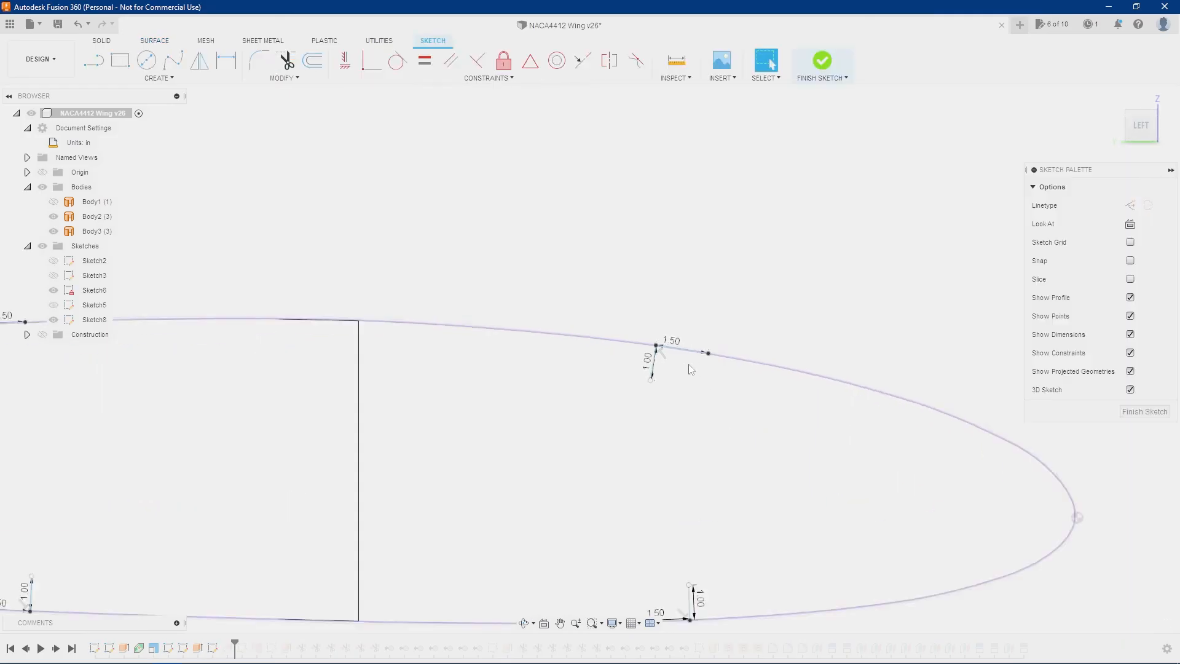
scroll(690, 363, up, 5)
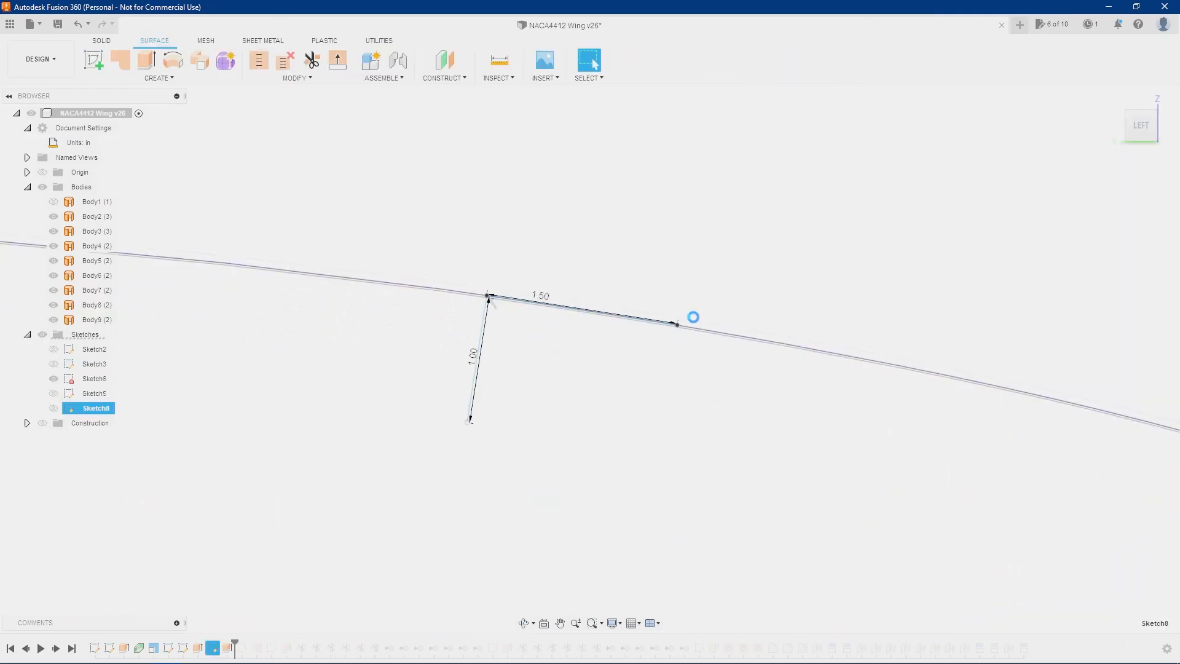
scroll(680, 326, up, 6)
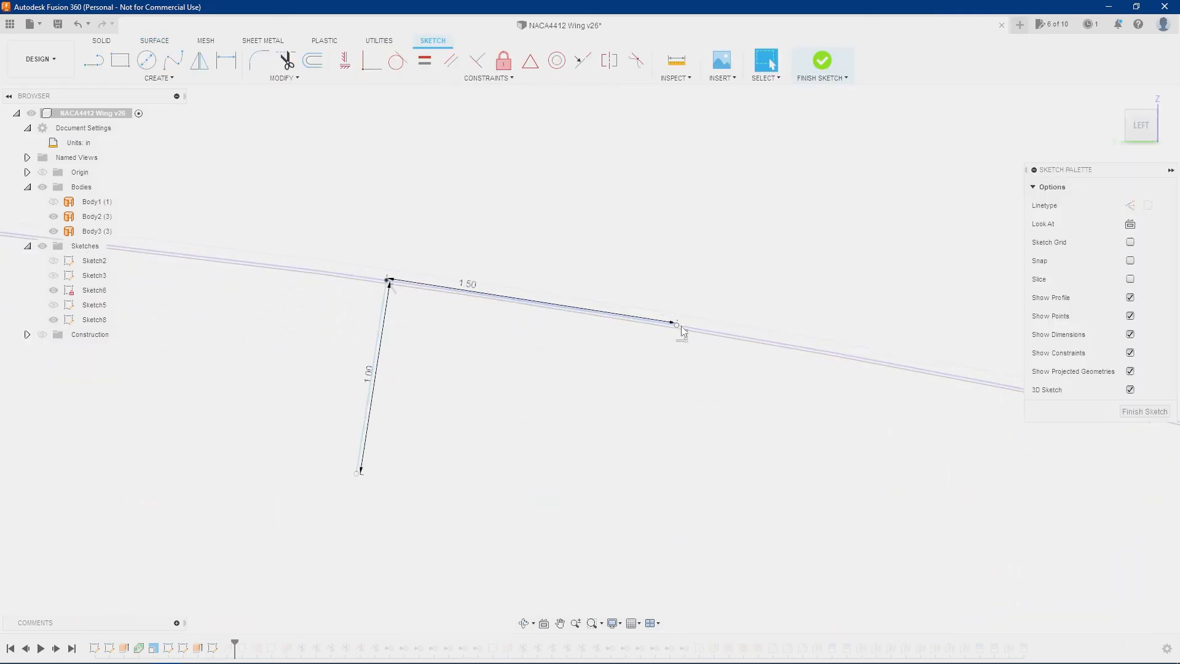
click(1143, 410)
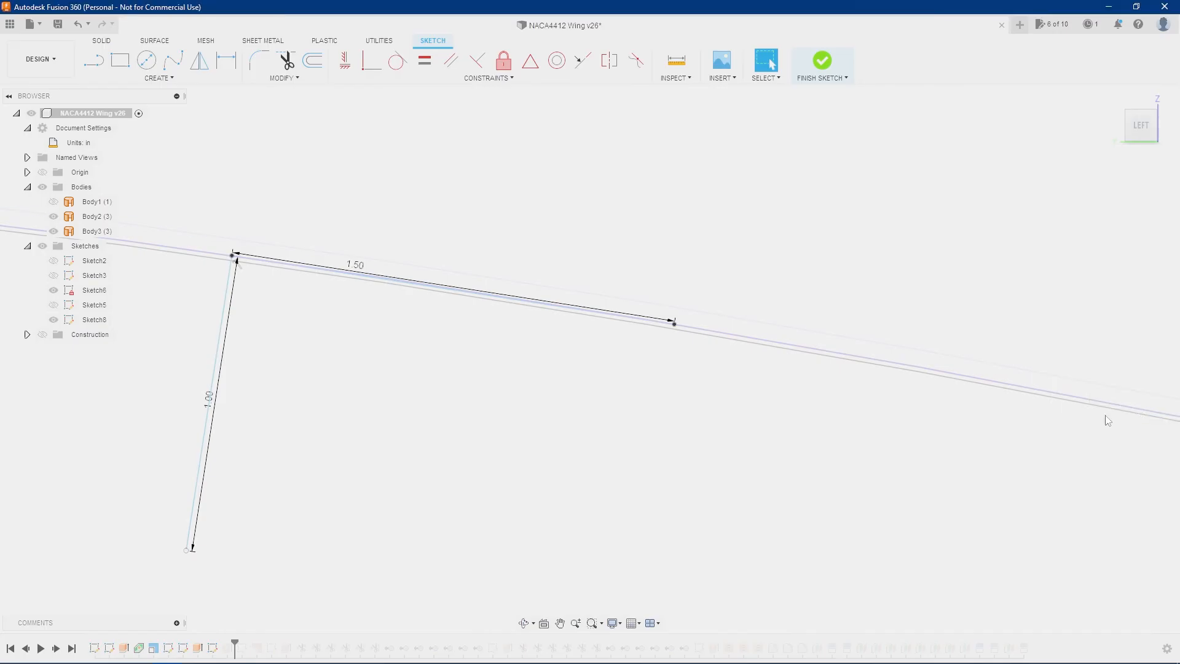
Open Sketch6 for editing and move its 0.073 and 0.057 offset dimensions clear of the upper airfoil curves
click(167, 647)
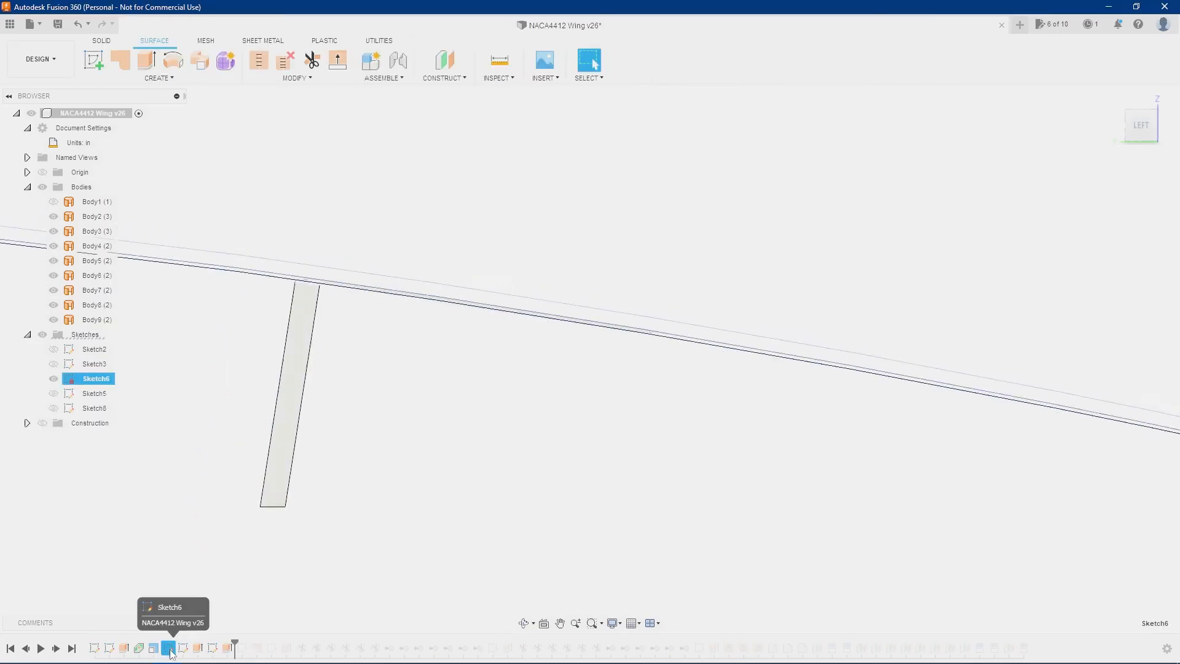
right_click(168, 647)
click(197, 526)
scroll(561, 483, up, 5)
scroll(561, 488, up, 8)
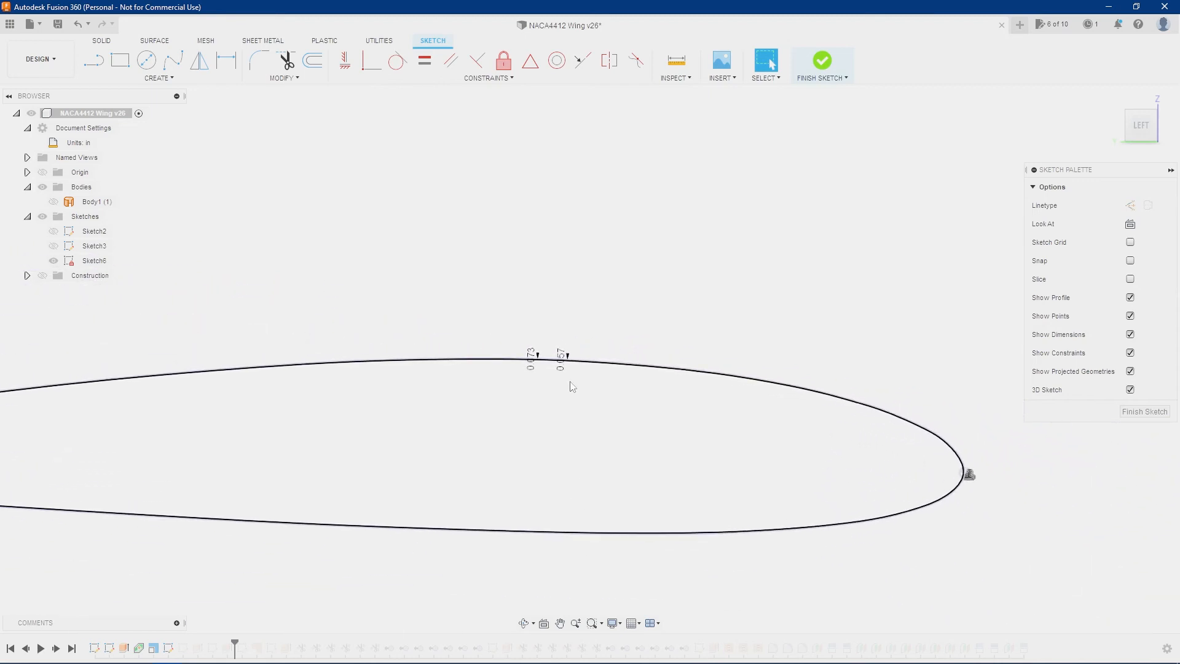
scroll(580, 378, up, 6)
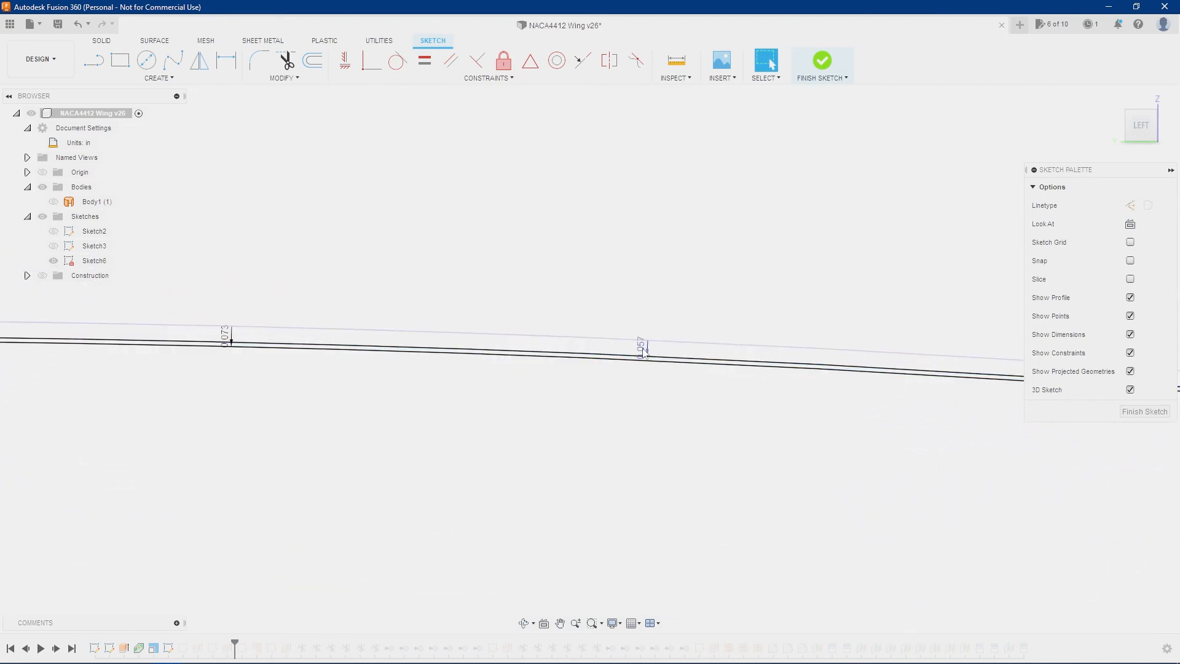
drag(632, 300, 632, 299)
drag(225, 335, 283, 274)
Switch to the Video 3: Wing Analysis page in OneNote and look up the skin, spar, rib and stringer thicknesses
key(alt+Tab)
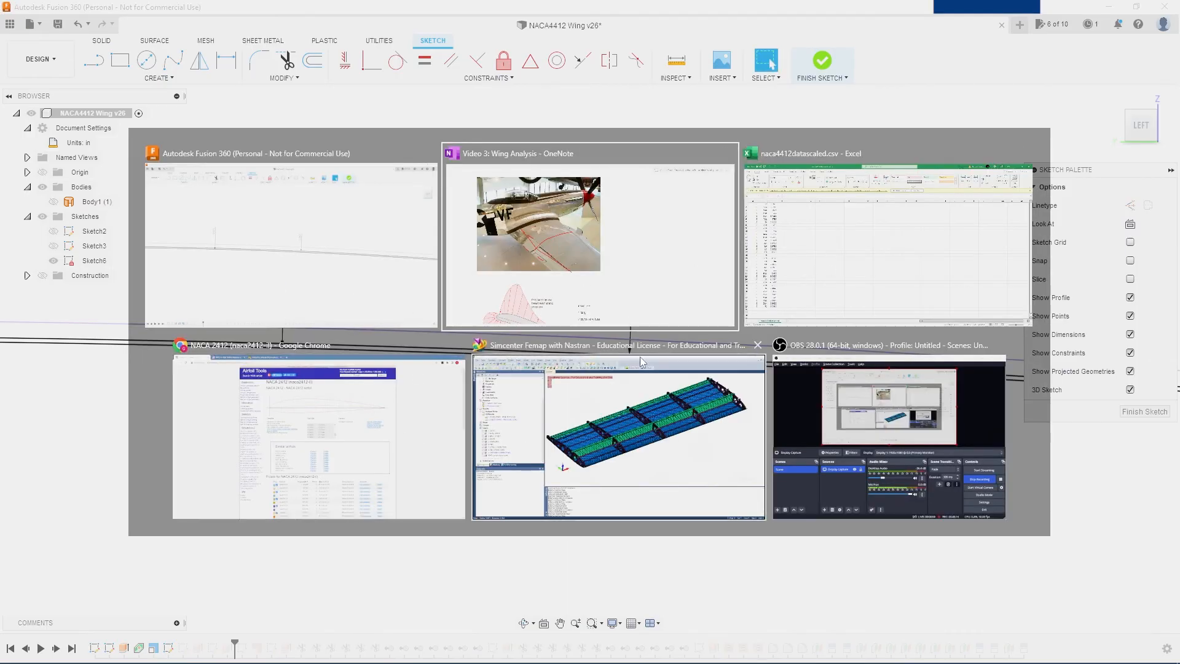
scroll(606, 317, up, 18)
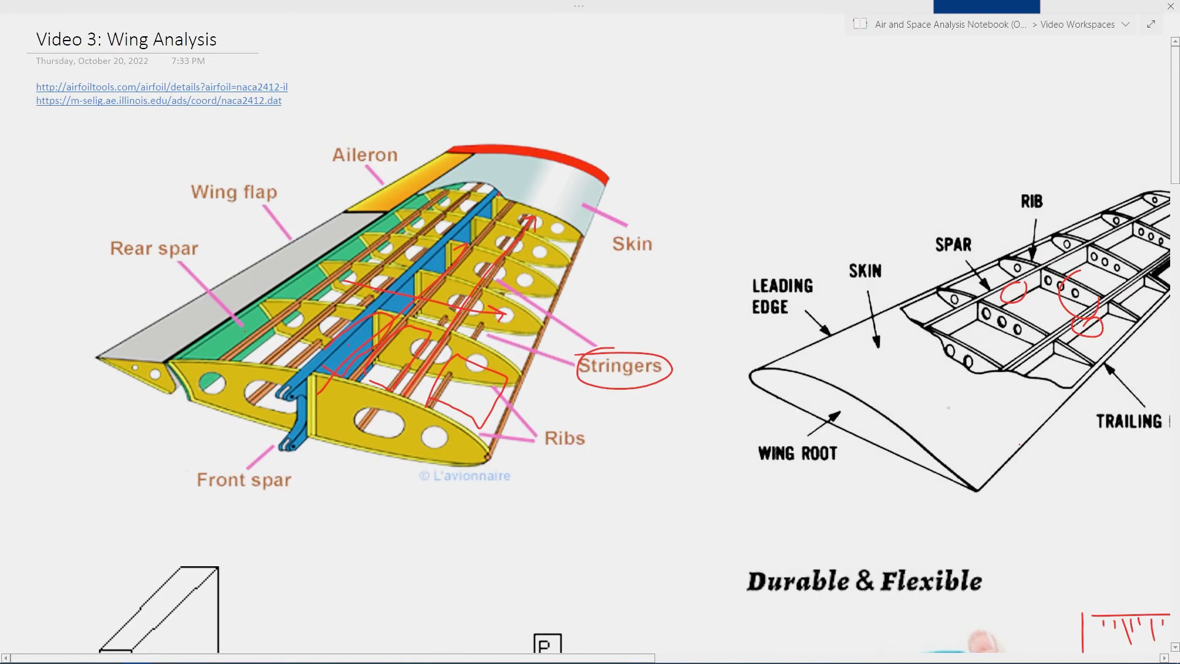
drag(128, 658, 633, 659)
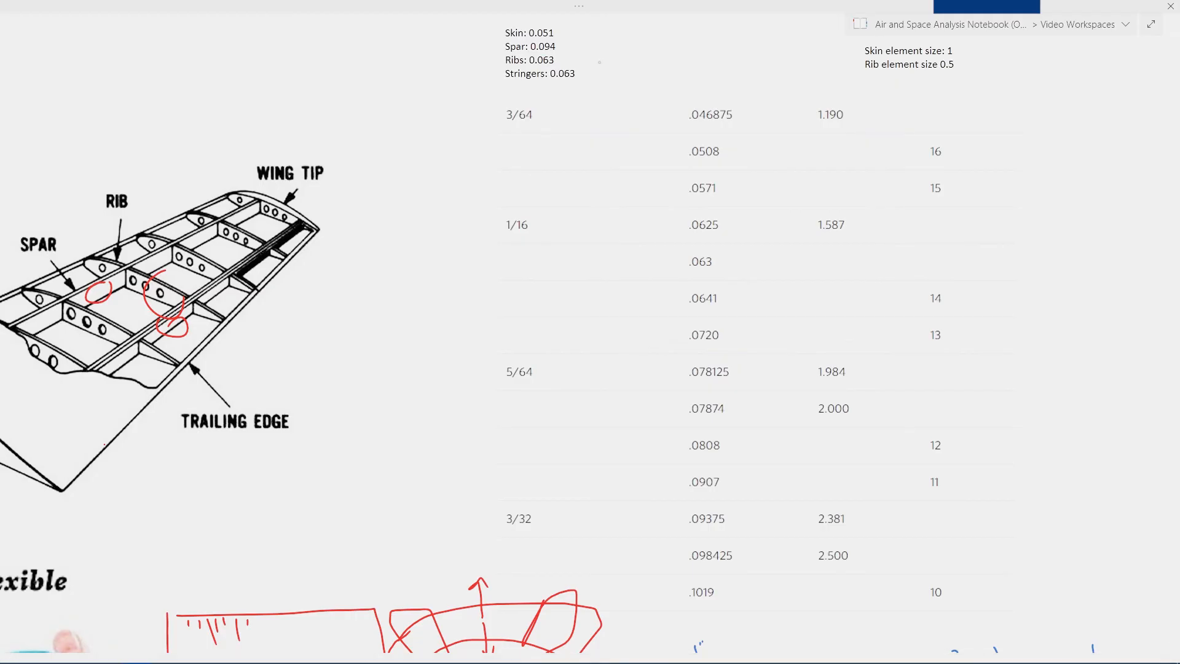
Return to Fusion 360, place the 0.073 and 0.057 offset dimensions side by side, and finish editing Sketch6
key(alt+Tab)
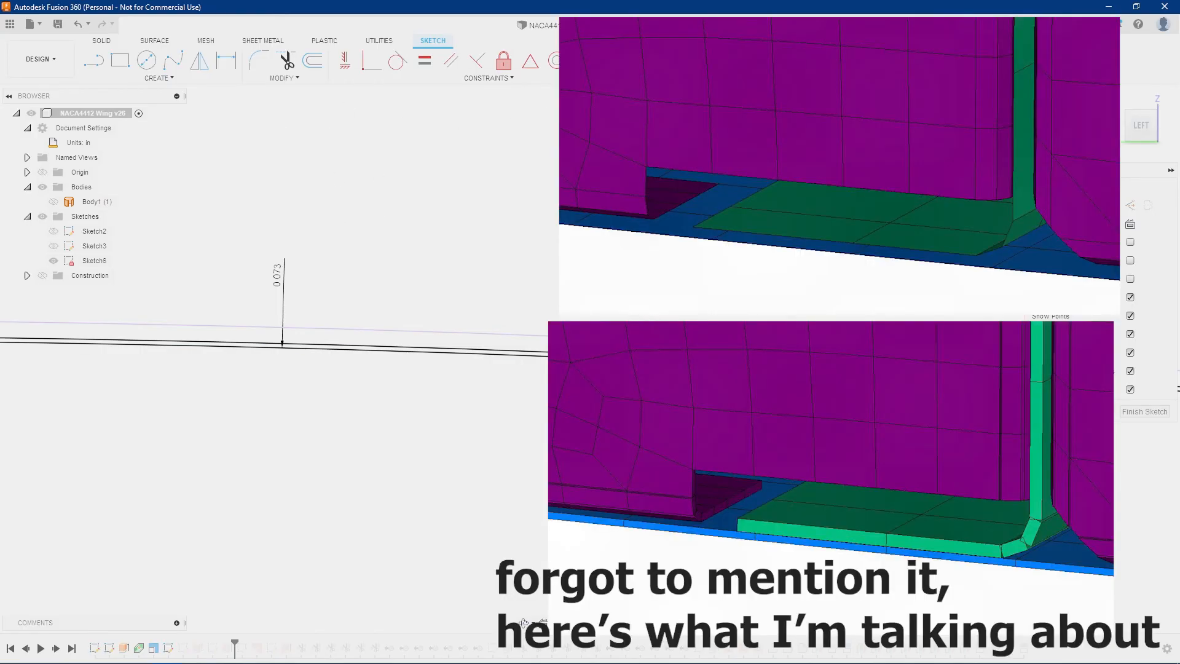
drag(410, 248, 327, 238)
scroll(313, 320, up, 5)
scroll(417, 338, down, 2)
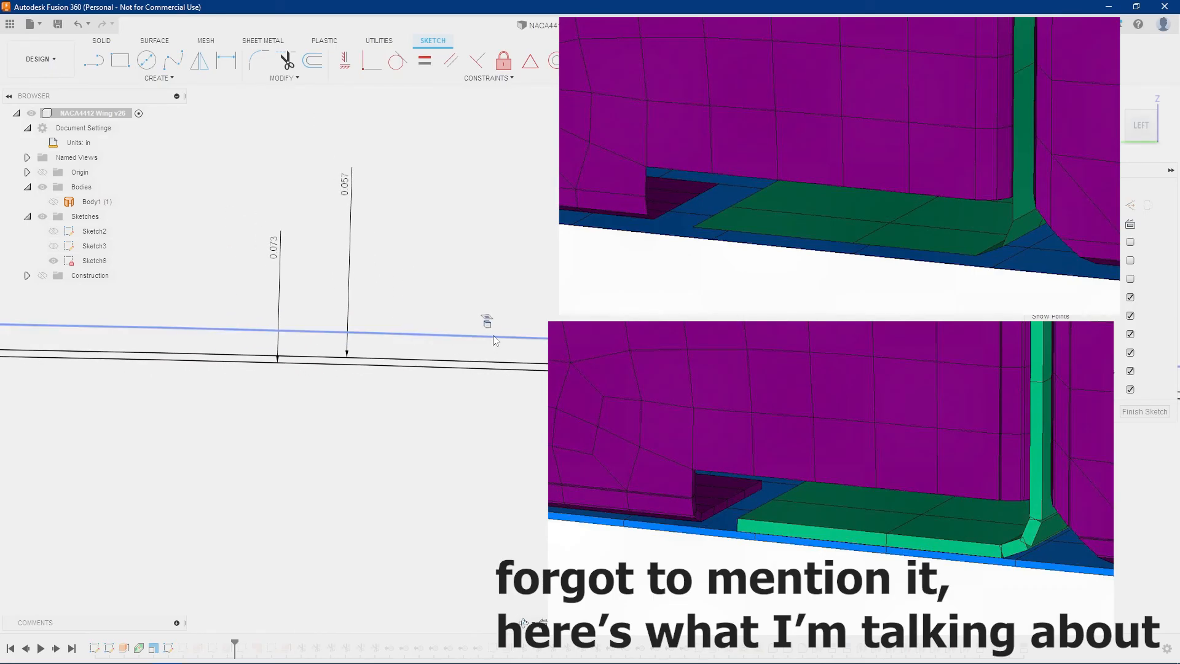
scroll(493, 337, down, 1)
scroll(336, 374, up, 2)
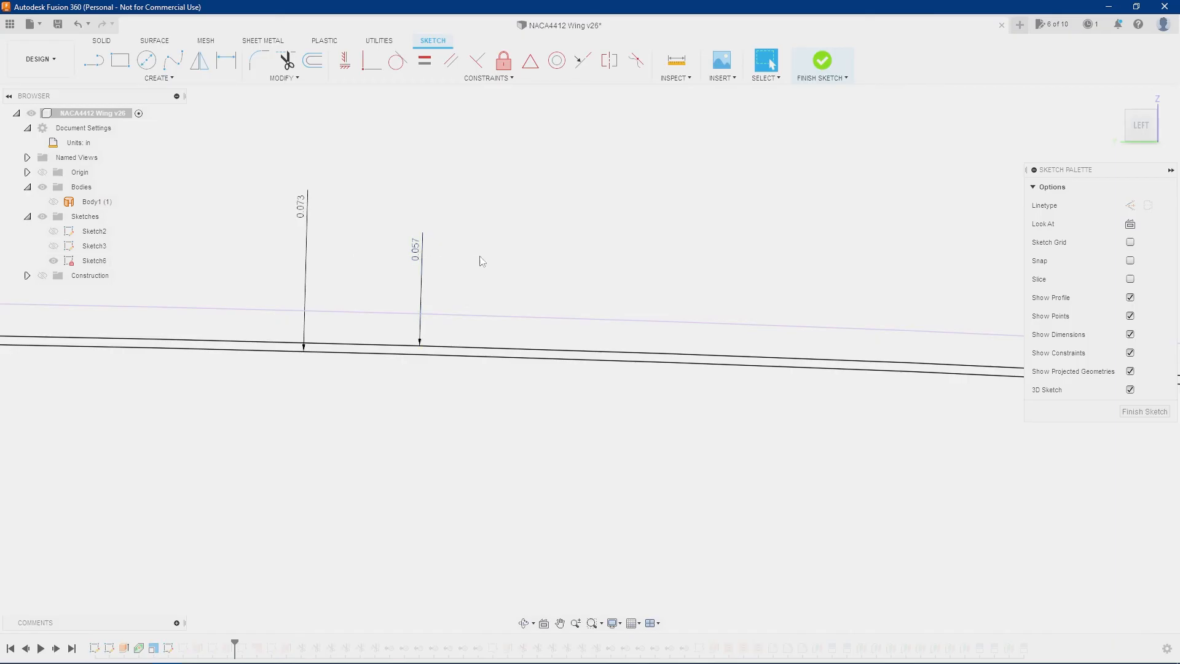
click(494, 348)
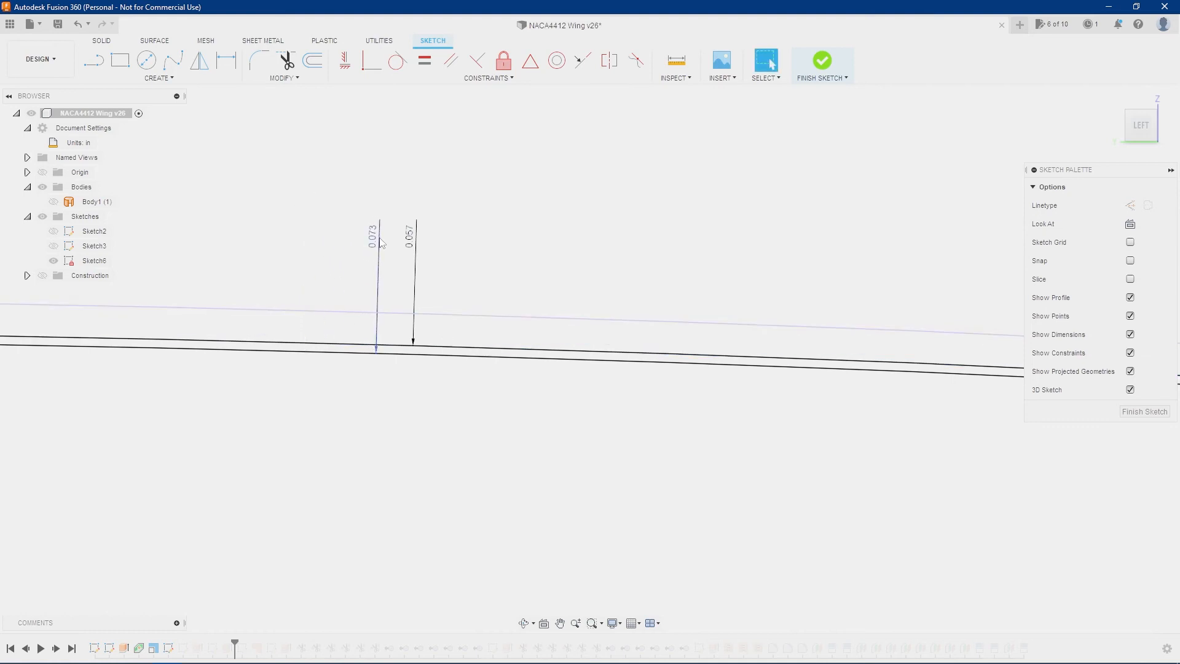
click(831, 74)
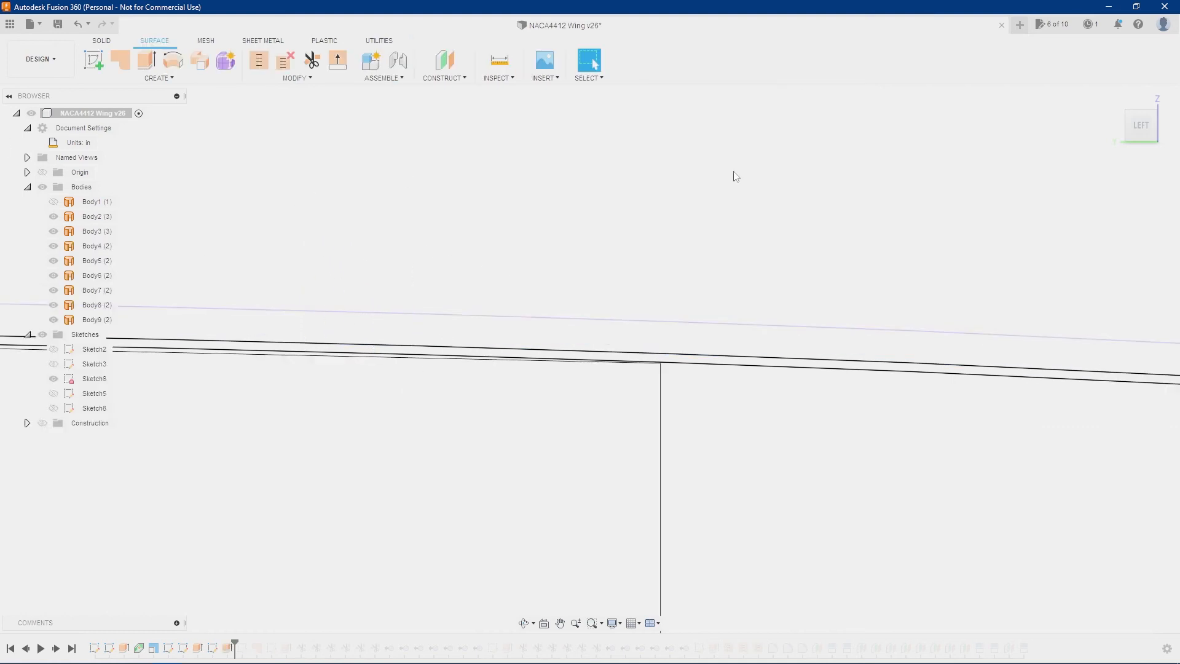
Highlight the Extrude3 stringers and examine how they sit against the offset airfoil profile
click(228, 650)
scroll(612, 479, down, 10)
shift+middle_drag(806, 470, 540, 342)
scroll(561, 369, up, 10)
shift+middle_drag(711, 359, 704, 411)
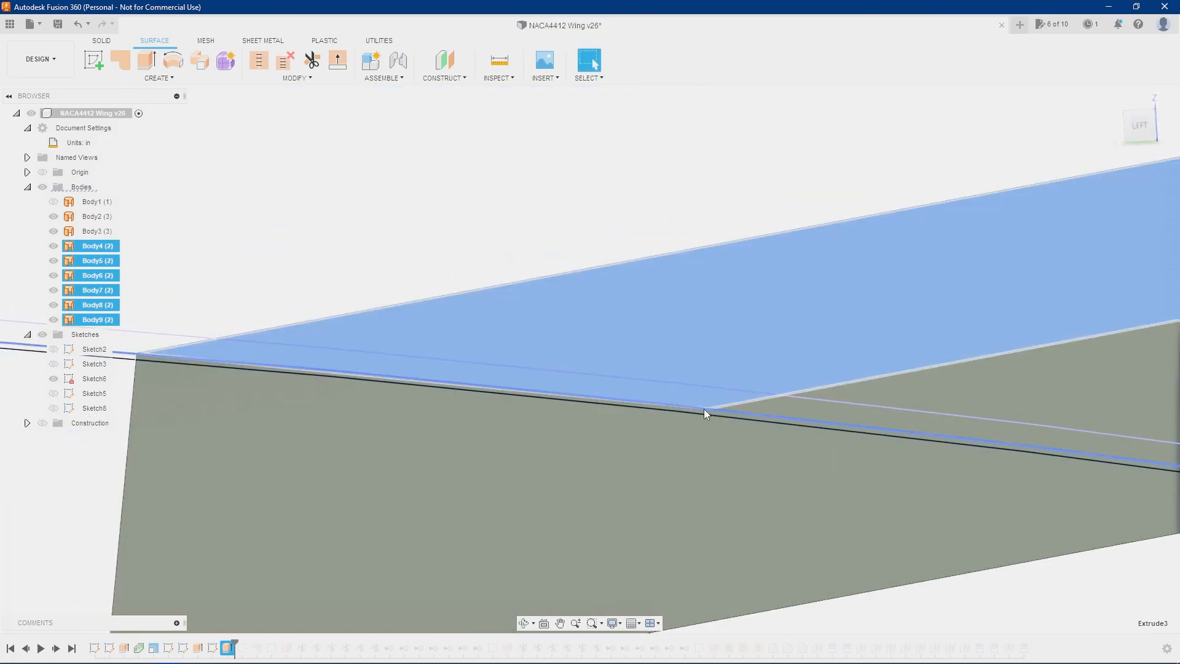
scroll(692, 333, up, 5)
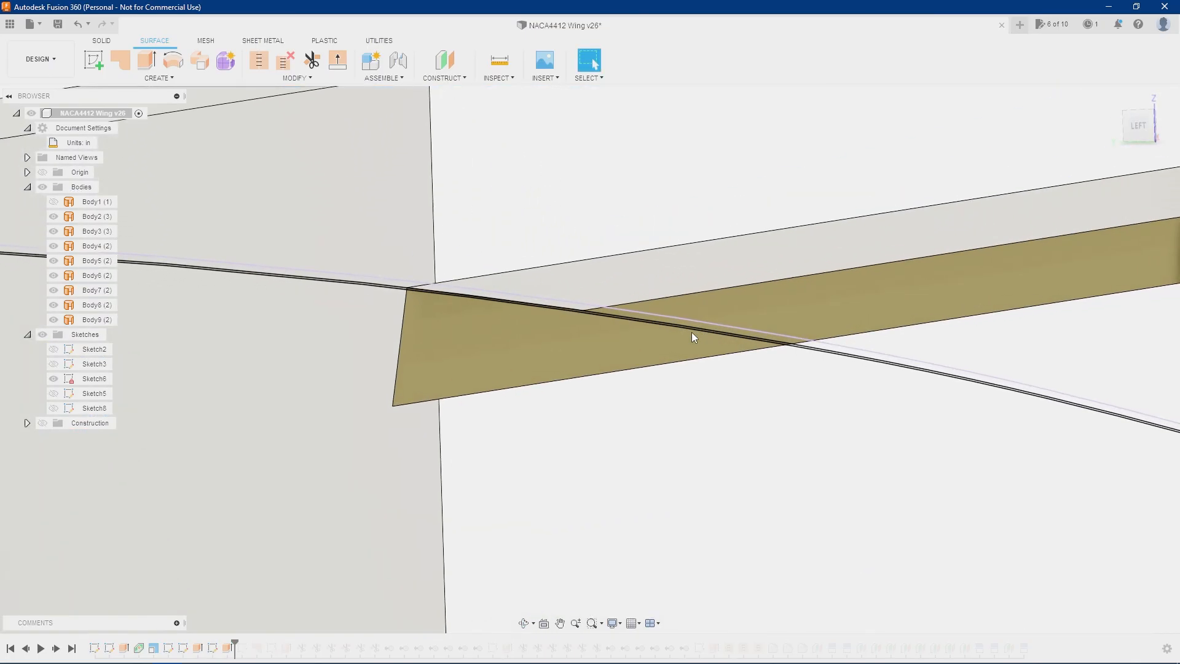
scroll(692, 333, down, 8)
scroll(692, 332, down, 3)
shift+middle_drag(682, 341, 642, 361)
scroll(722, 633, down, 2)
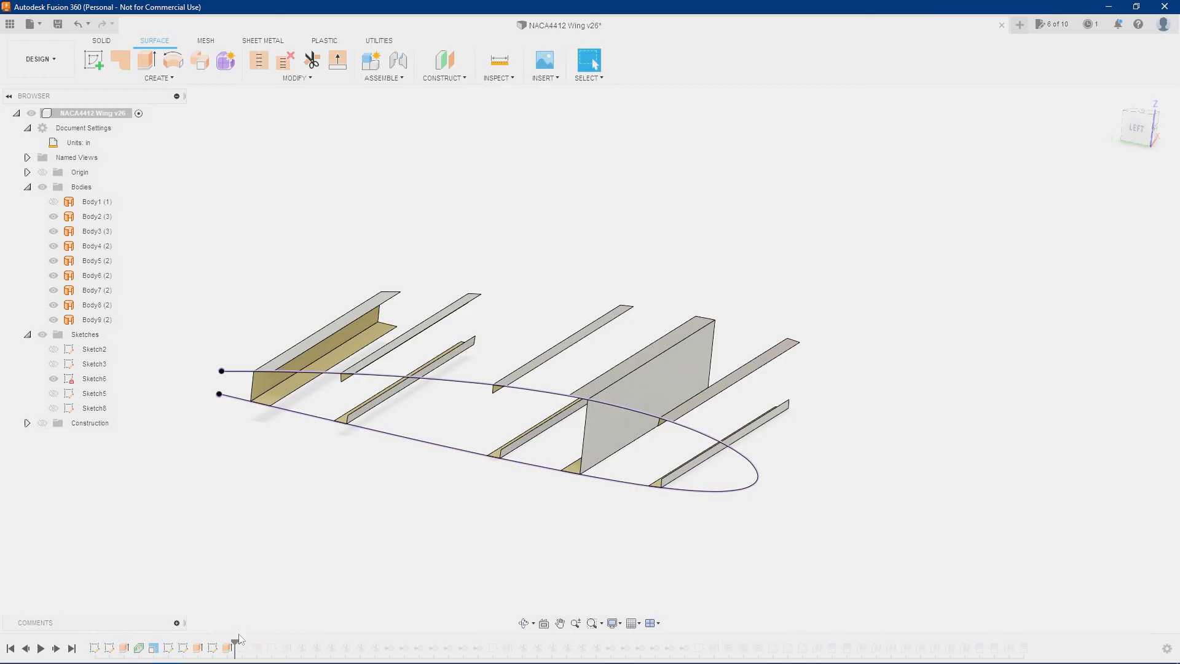
Roll the design history forward past the flat rib surfaces and open Sketch10 for editing
drag(236, 641, 264, 640)
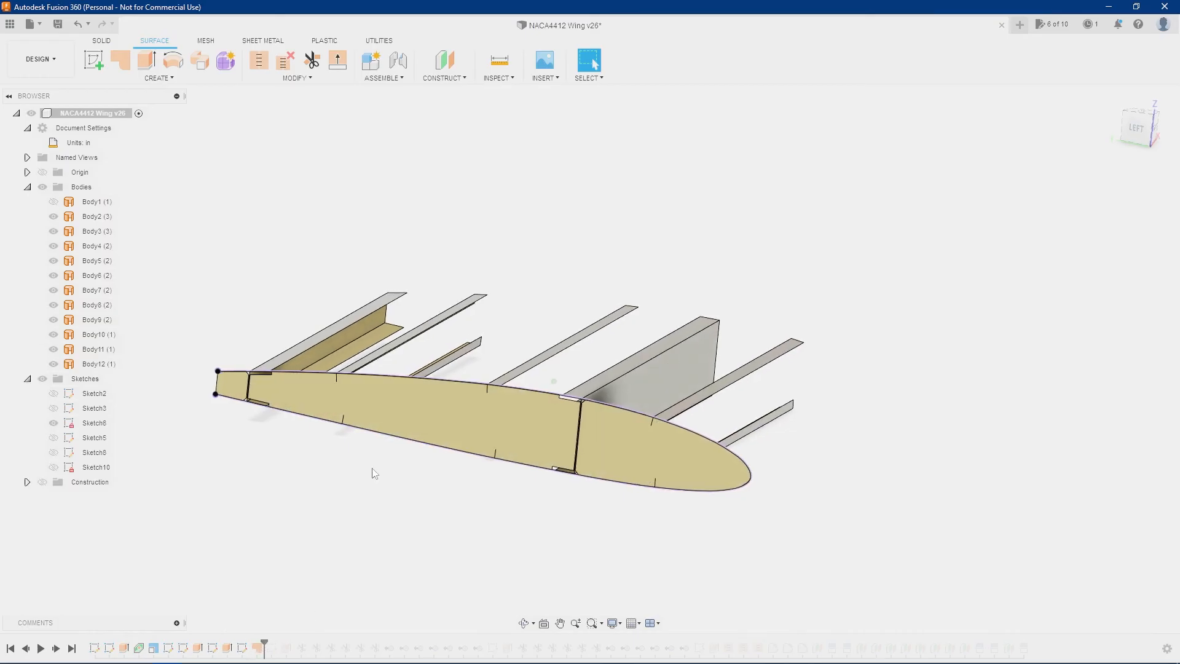
shift+middle_drag(372, 469, 237, 644)
right_click(241, 649)
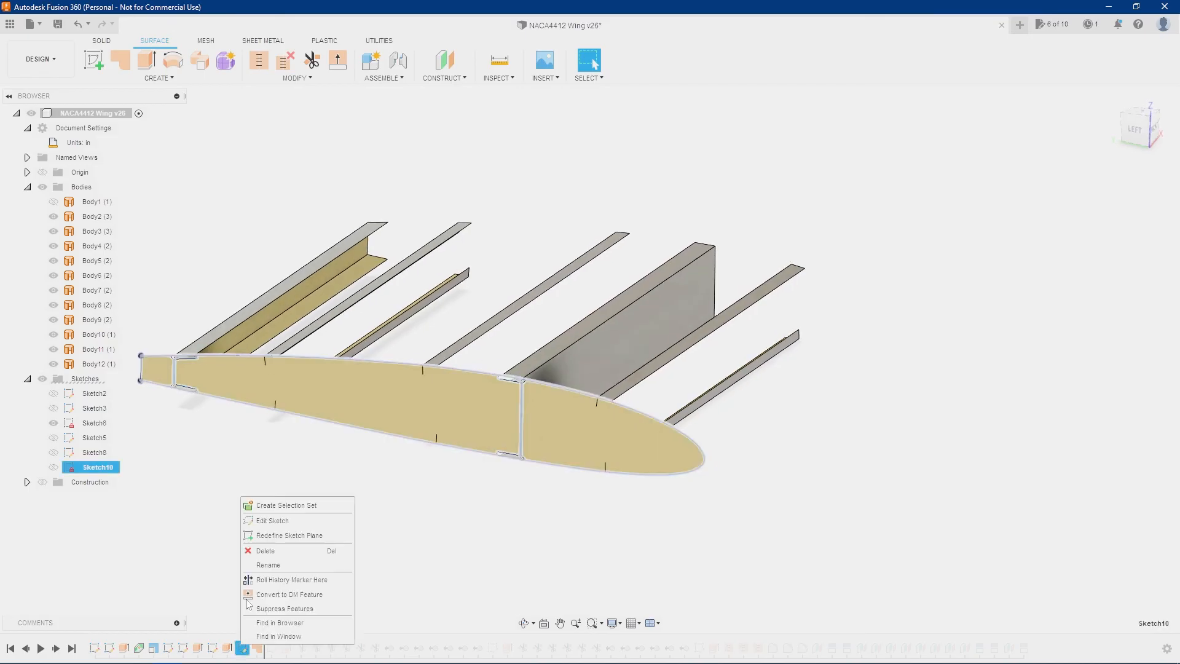
click(271, 521)
Examine the 135° corners and 0.079 web clearances of the rib cutout around the main spar
scroll(510, 375, up, 5)
scroll(459, 312, up, 5)
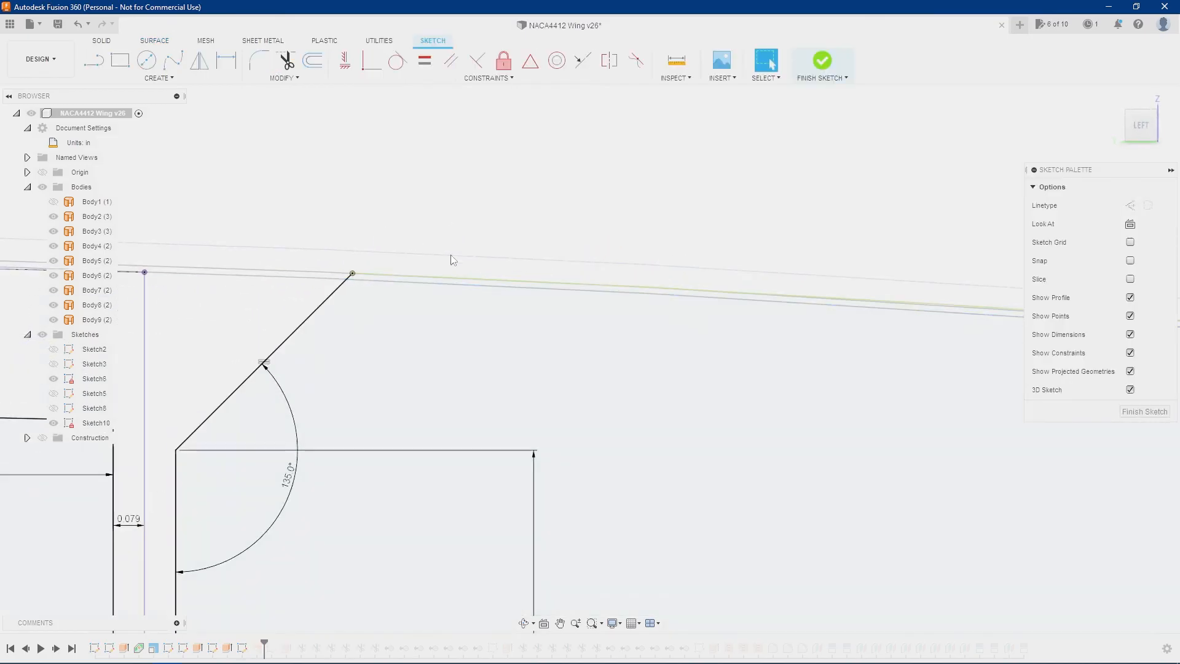
scroll(430, 275, down, 3)
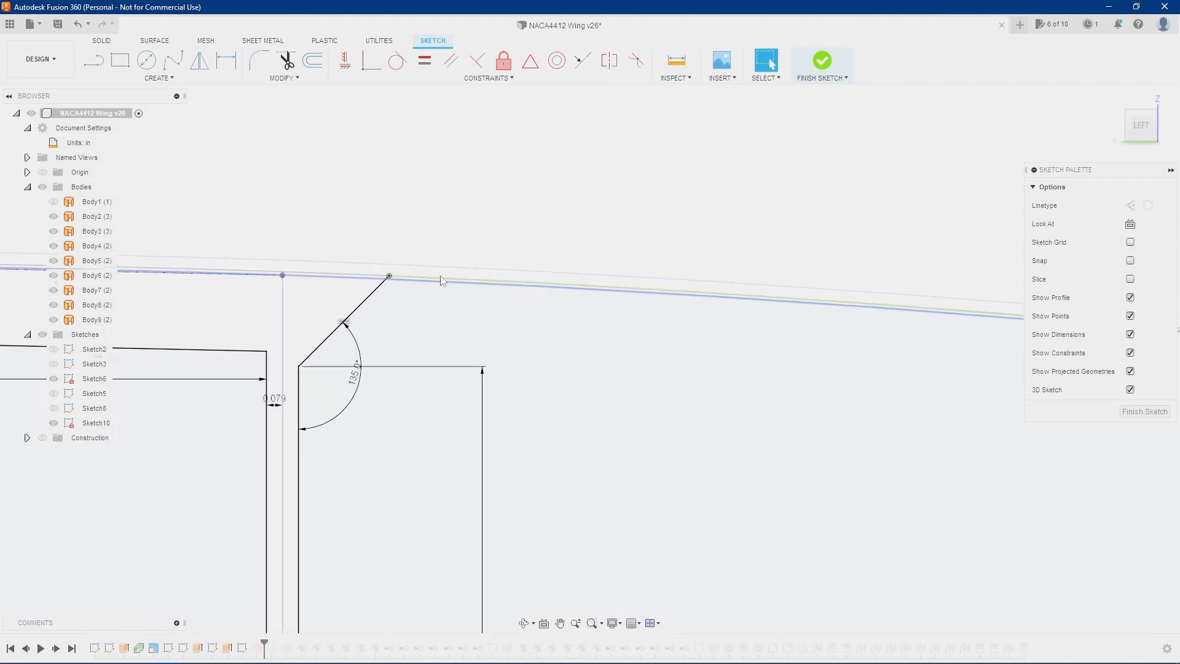
scroll(602, 297, down, 8)
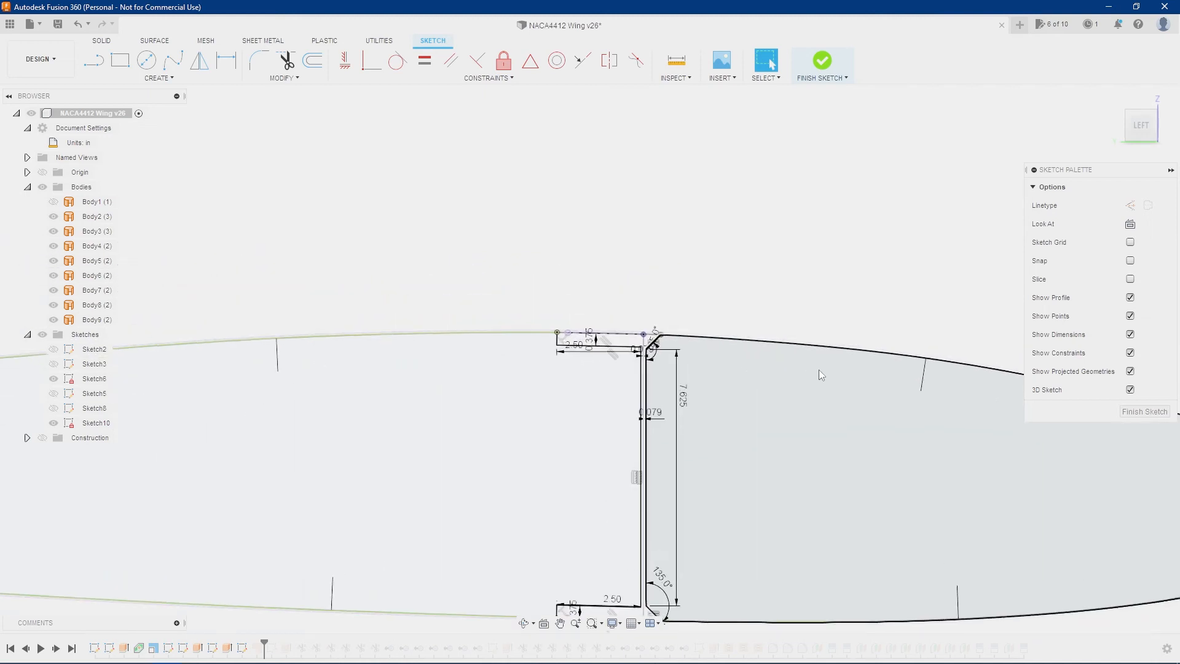
scroll(666, 329, up, 5)
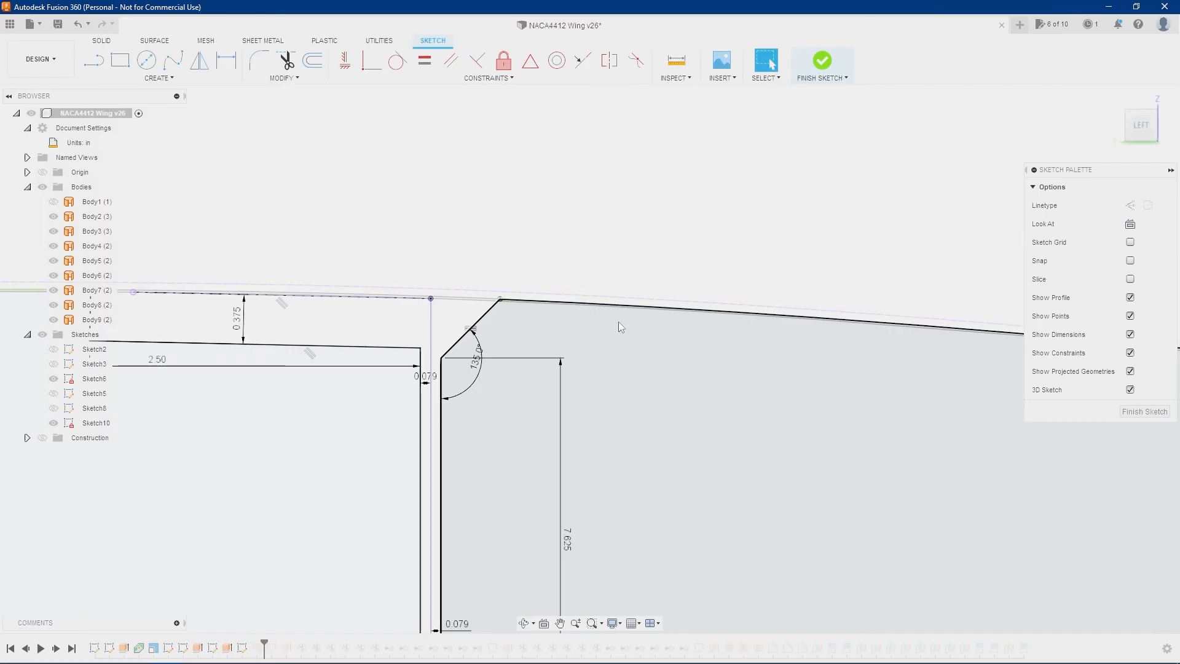
scroll(577, 328, up, 1)
scroll(505, 345, down, 2)
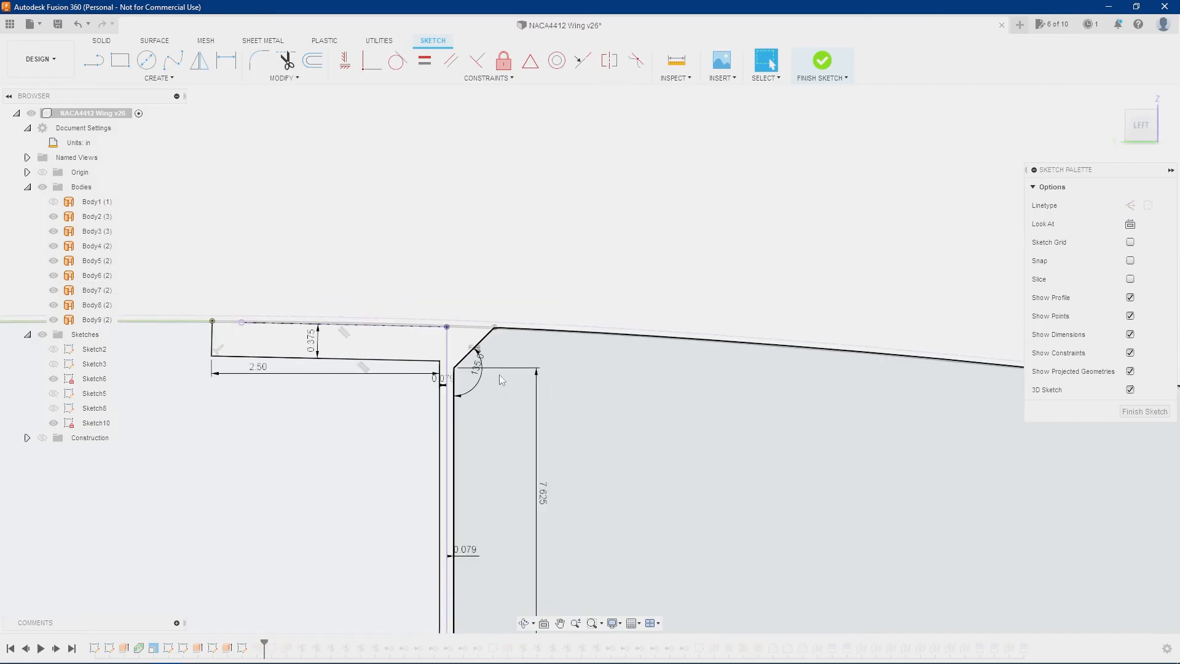
ctrl+shift+middle_drag(492, 438, 625, 314)
scroll(622, 328, down, 1)
scroll(518, 333, down, 3)
middle_drag(519, 333, 628, 210)
middle_drag(657, 446, 640, 305)
scroll(640, 305, down, 3)
scroll(614, 403, down, 1)
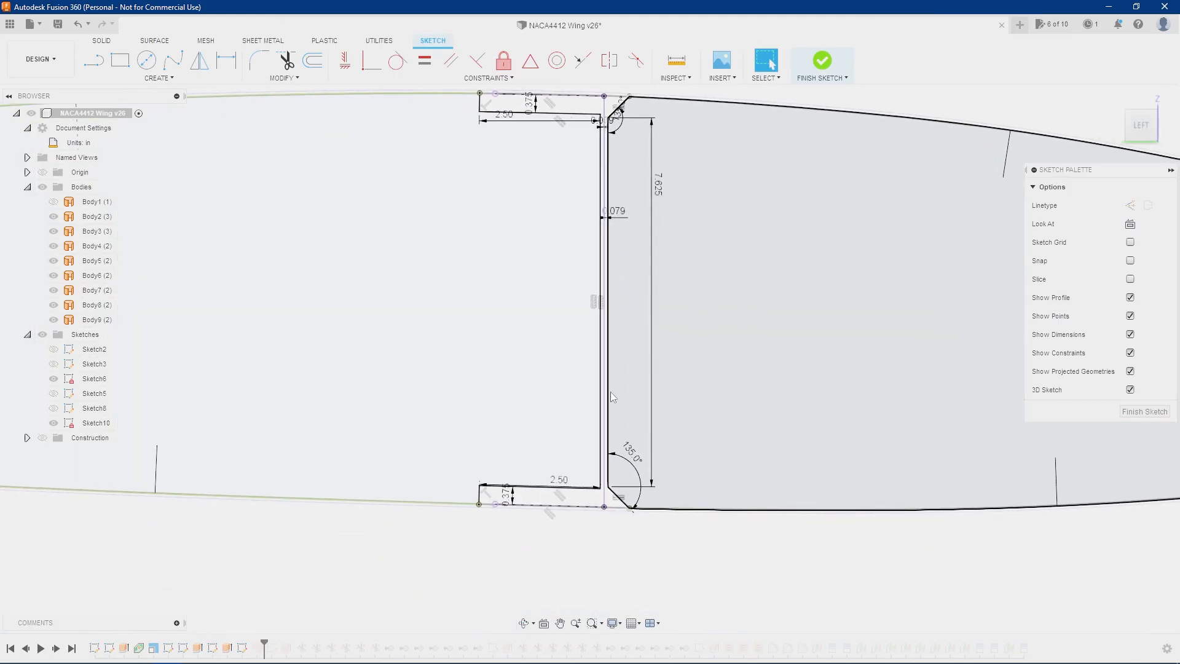
Inspect the main spar's upper flange notch and its 2.50 and 0.375 dimensions in the rib sketch
scroll(602, 231, up, 2)
middle_drag(934, 238, 680, 278)
middle_drag(370, 252, 547, 281)
scroll(548, 280, down, 1)
scroll(549, 284, up, 6)
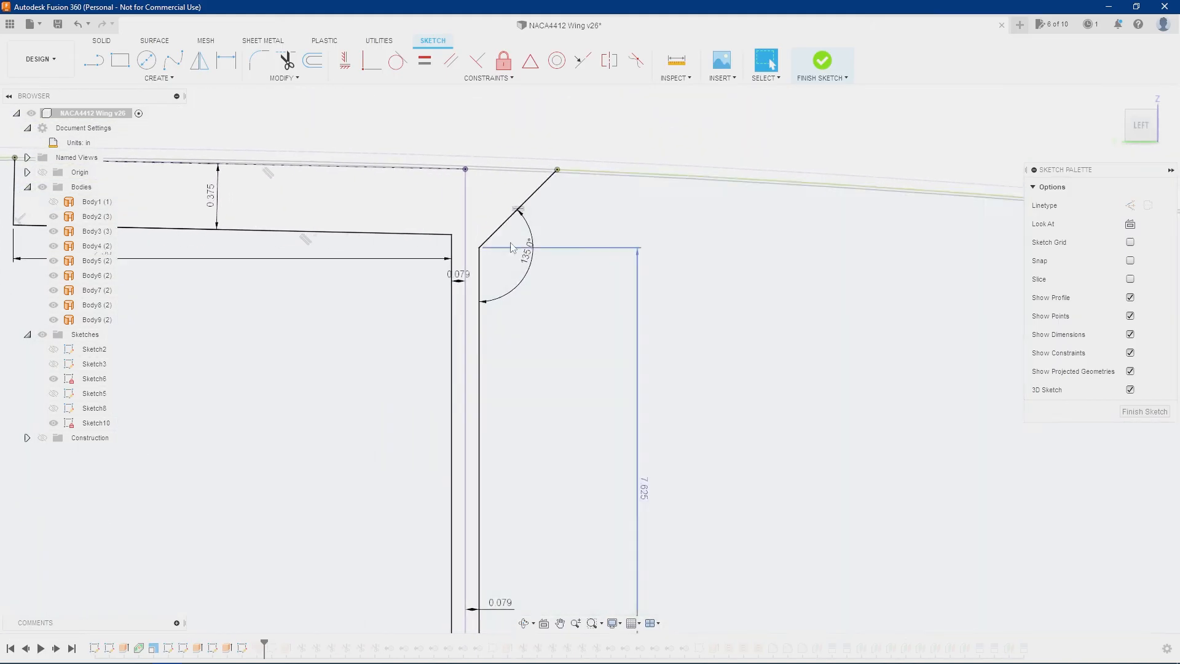
scroll(684, 225, down, 2)
middle_drag(352, 341, 455, 418)
scroll(455, 418, down, 2)
middle_drag(237, 430, 514, 437)
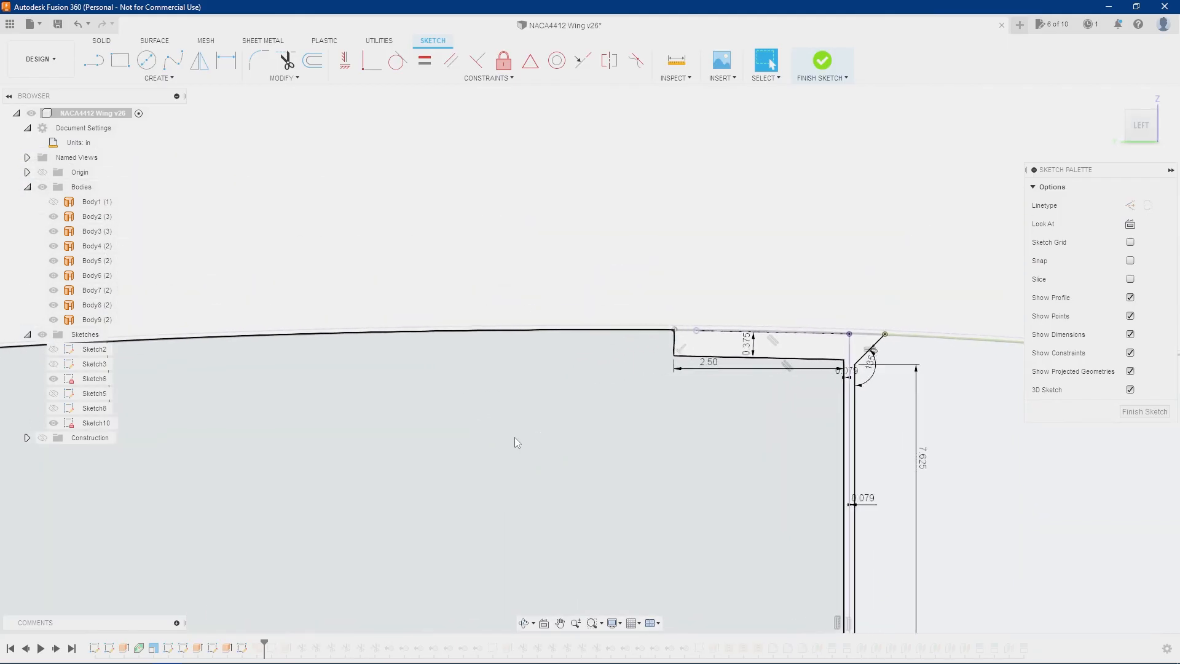
Follow the rib outline to the trailing edge and examine the rear spar's cutout dimensions
scroll(514, 437, down, 3)
middle_drag(258, 472, 511, 433)
middle_drag(325, 504, 491, 393)
scroll(492, 393, down, 1)
middle_drag(203, 331, 451, 435)
middle_drag(313, 596, 377, 408)
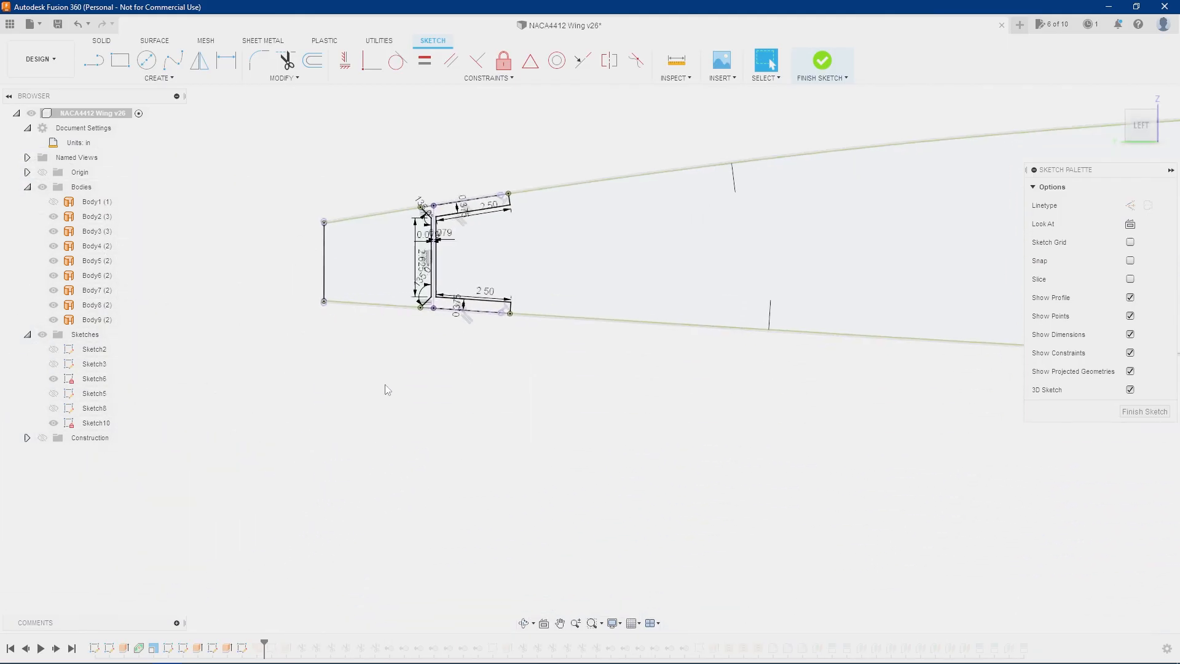
scroll(376, 408, up, 3)
middle_drag(338, 111, 322, 269)
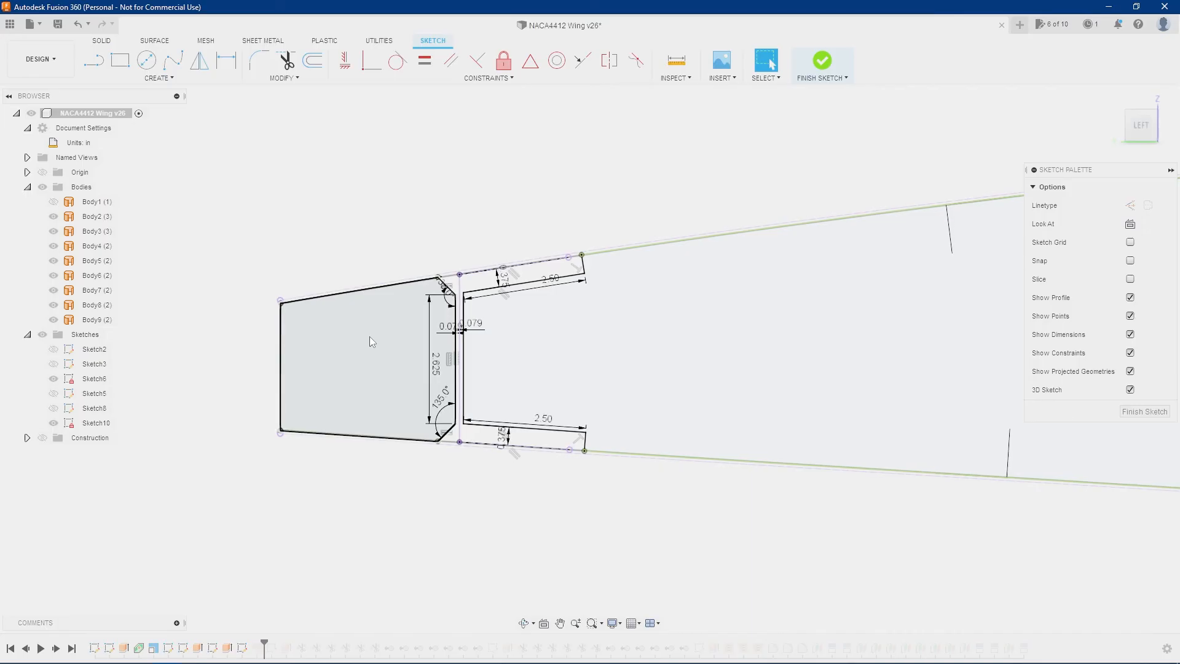
Return to the leading-edge rib section and check its profile and clearance beside the main spar web
scroll(370, 337, down, 1)
scroll(370, 337, down, 2)
mouse_move(370, 337)
middle_down()
mouse_move(332, 388)
mouse_move(162, 413)
middle_up()
scroll(332, 387, down, 2)
middle_drag(890, 375, 627, 381)
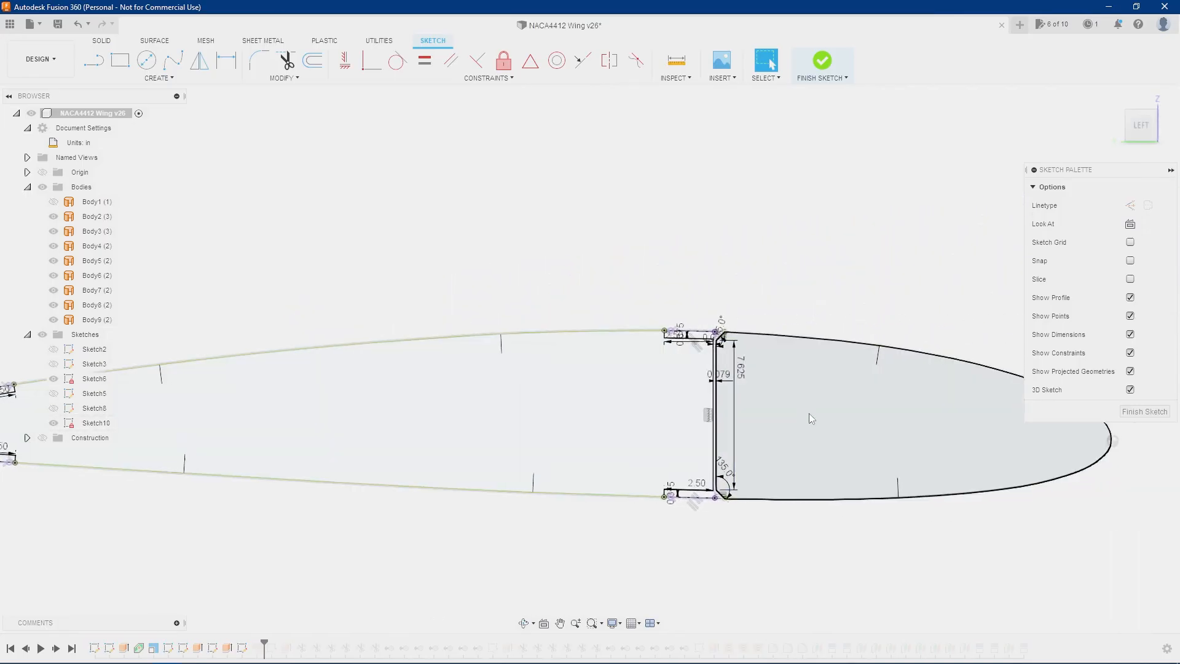
middle_drag(879, 554, 880, 510)
scroll(880, 511, up, 3)
middle_drag(844, 424, 879, 511)
middle_drag(879, 452, 845, 472)
scroll(845, 471, up, 2)
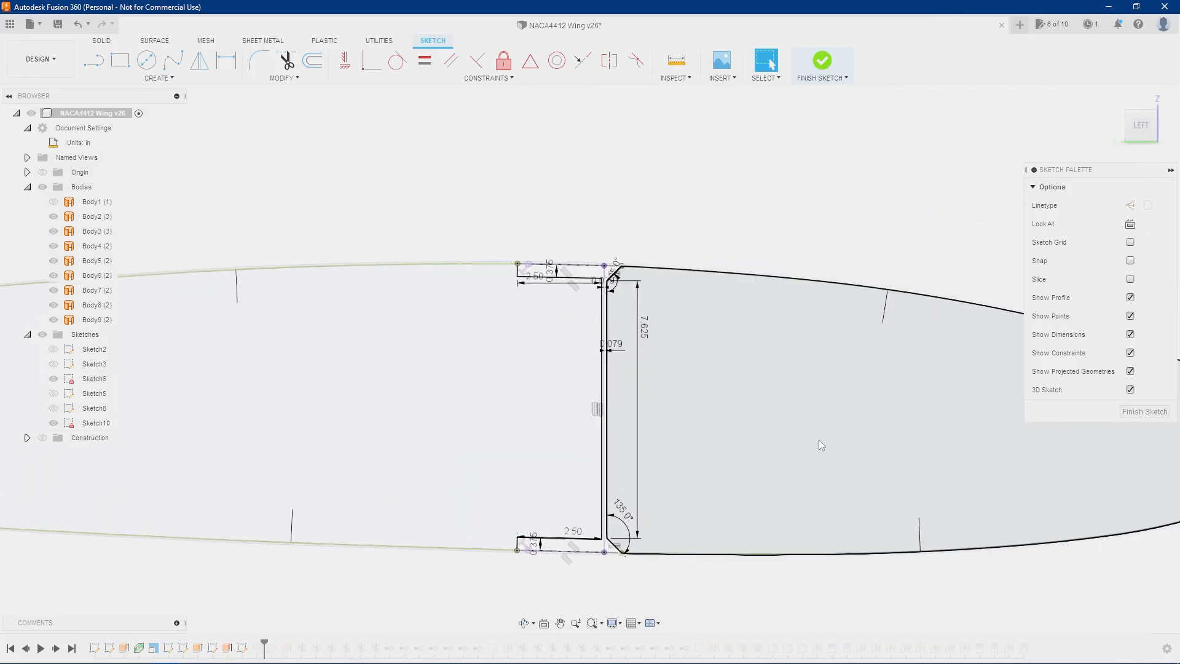
scroll(622, 330, up, 2)
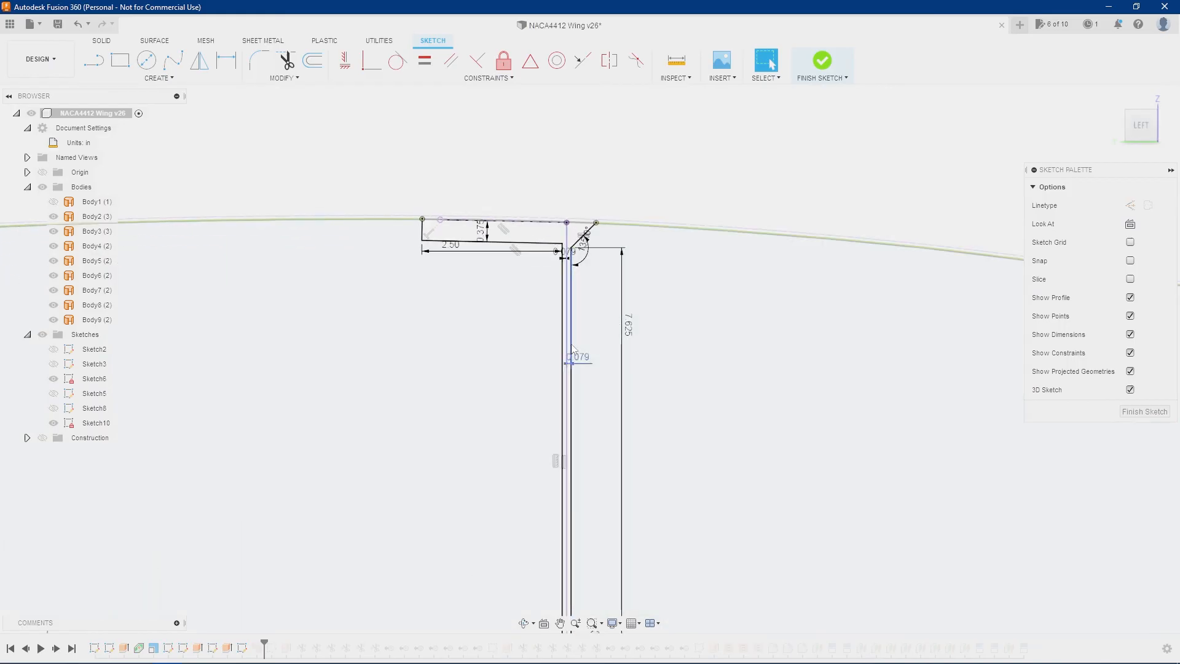
View the rib sketch in 3D and compare its cutouts with the extruded spars and stringers
scroll(623, 330, down, 2)
shift+middle_drag(667, 301, 645, 334)
scroll(645, 334, down, 2)
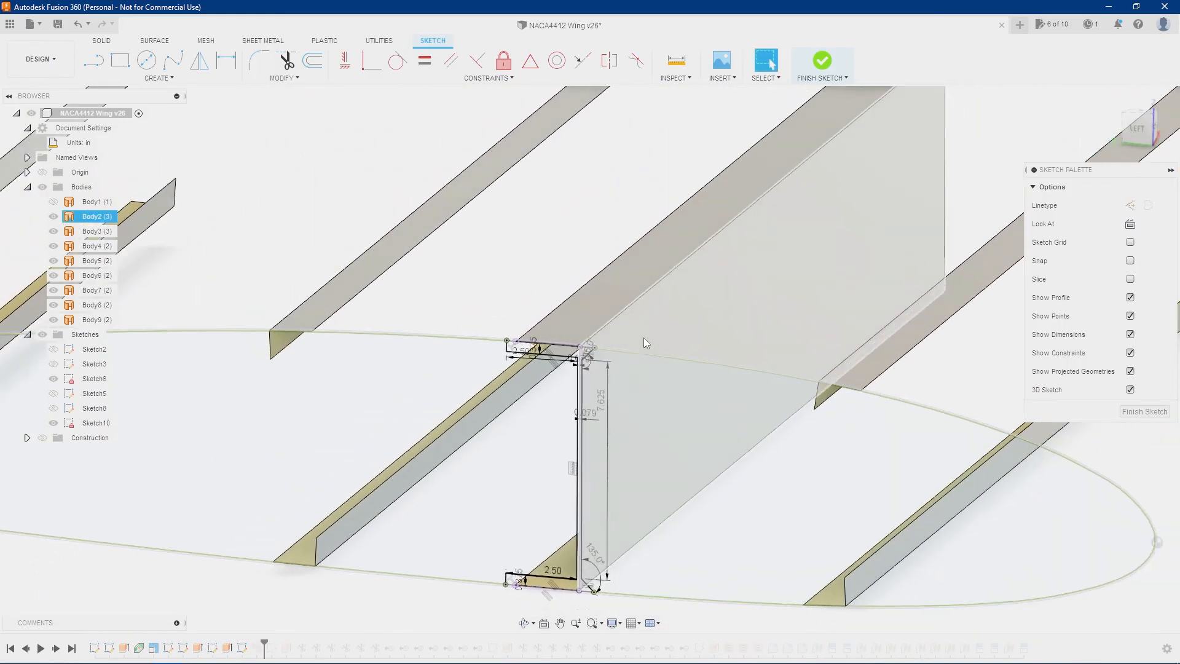
scroll(765, 549, down, 1)
middle_drag(288, 438, 510, 429)
scroll(510, 429, down, 1)
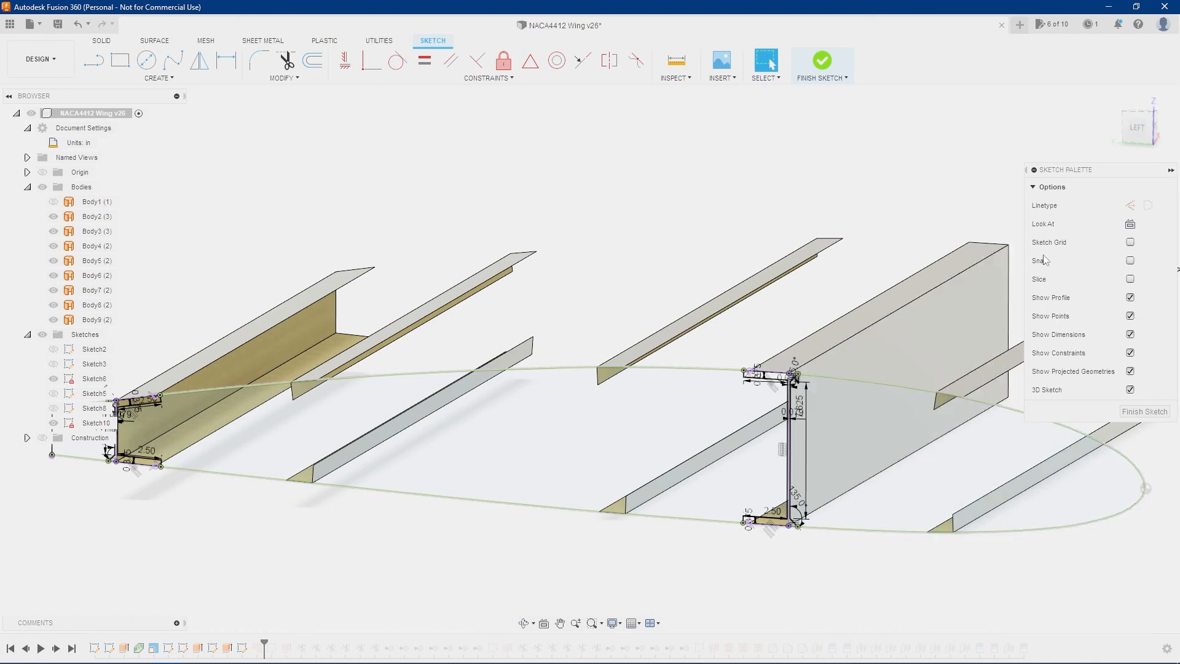
middle_drag(910, 379, 824, 400)
scroll(848, 364, up, 3)
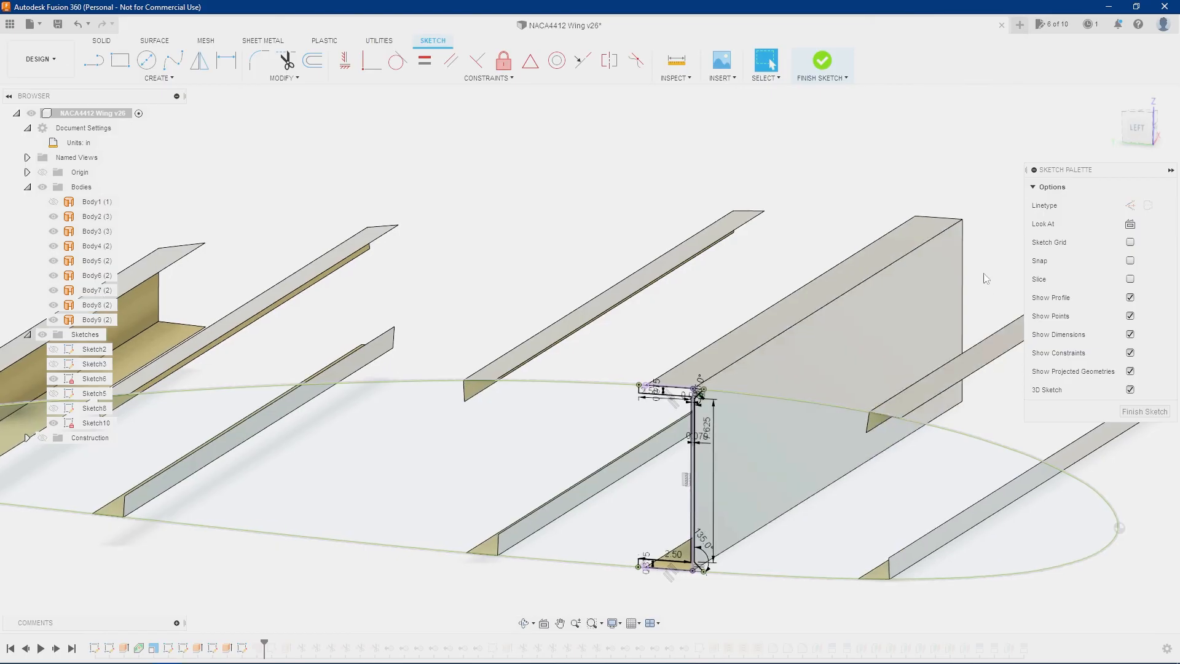
Examine the rib profile around the main spar at an angle and finish Sketch10 unchanged
mouse_move(985, 276)
shift+middle_down()
mouse_move(735, 389)
mouse_move(638, 484)
shift+middle_up()
mouse_move(688, 375)
middle_down()
mouse_move(706, 393)
mouse_move(725, 386)
mouse_move(709, 399)
mouse_move(758, 364)
mouse_move(706, 403)
middle_up()
scroll(706, 393, up, 4)
scroll(706, 337, up, 5)
scroll(750, 371, down, 5)
scroll(706, 403, down, 2)
scroll(707, 402, down, 8)
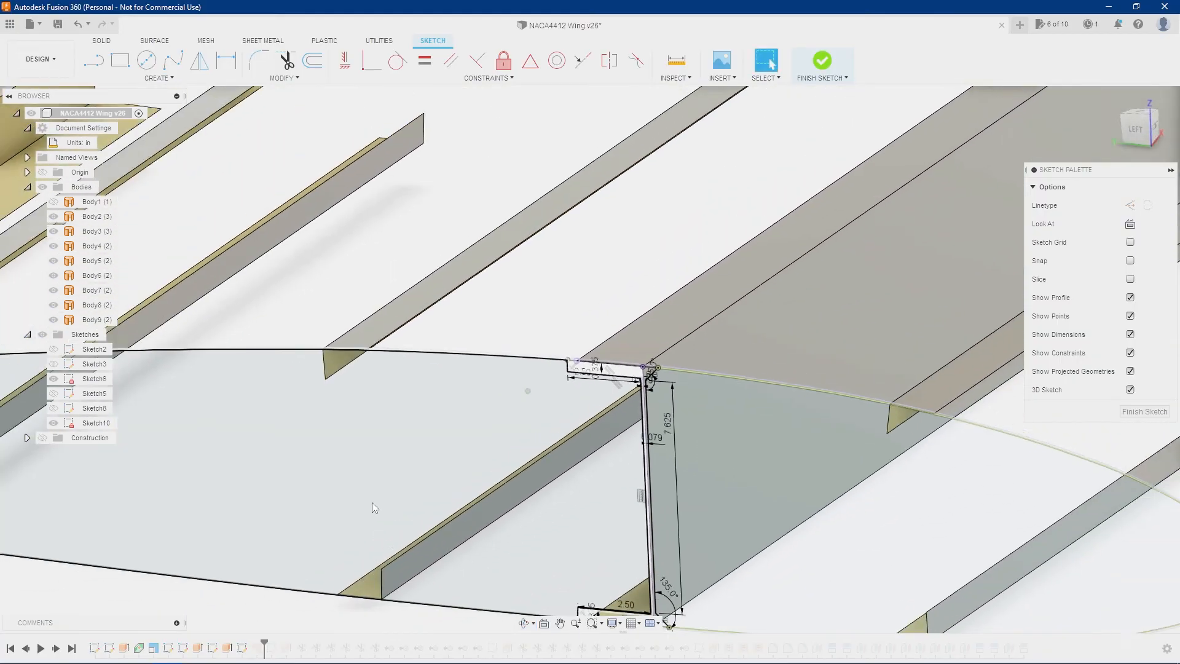
scroll(661, 305, down, 3)
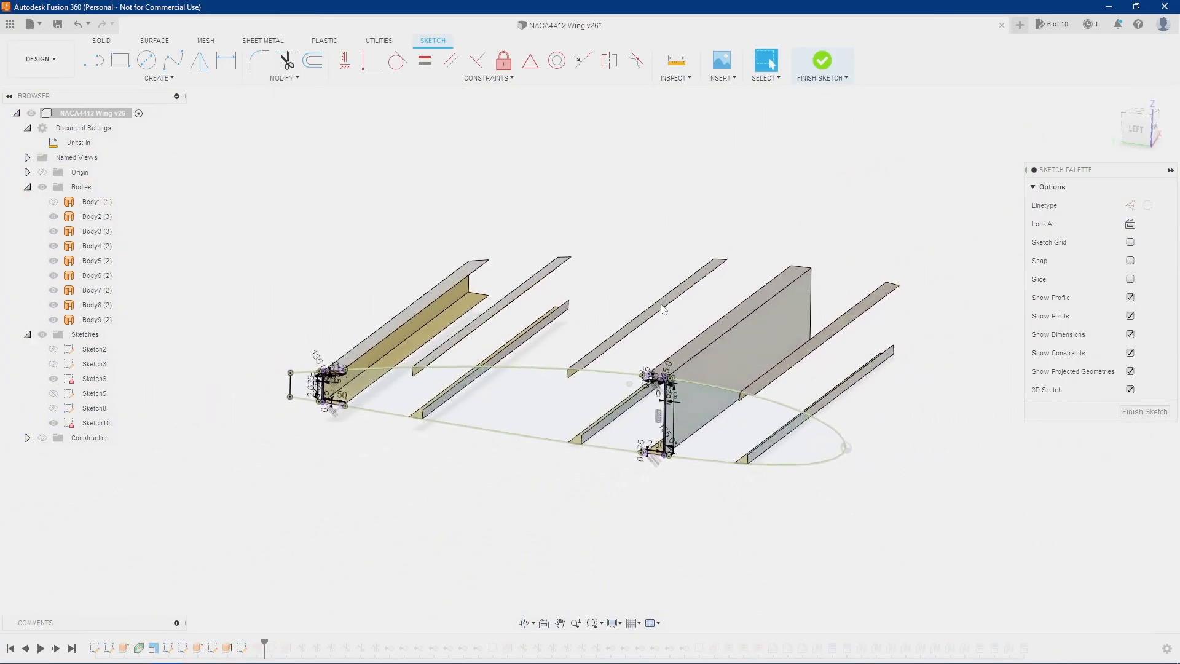
shift+middle_drag(662, 304, 671, 315)
scroll(671, 314, up, 1)
click(833, 63)
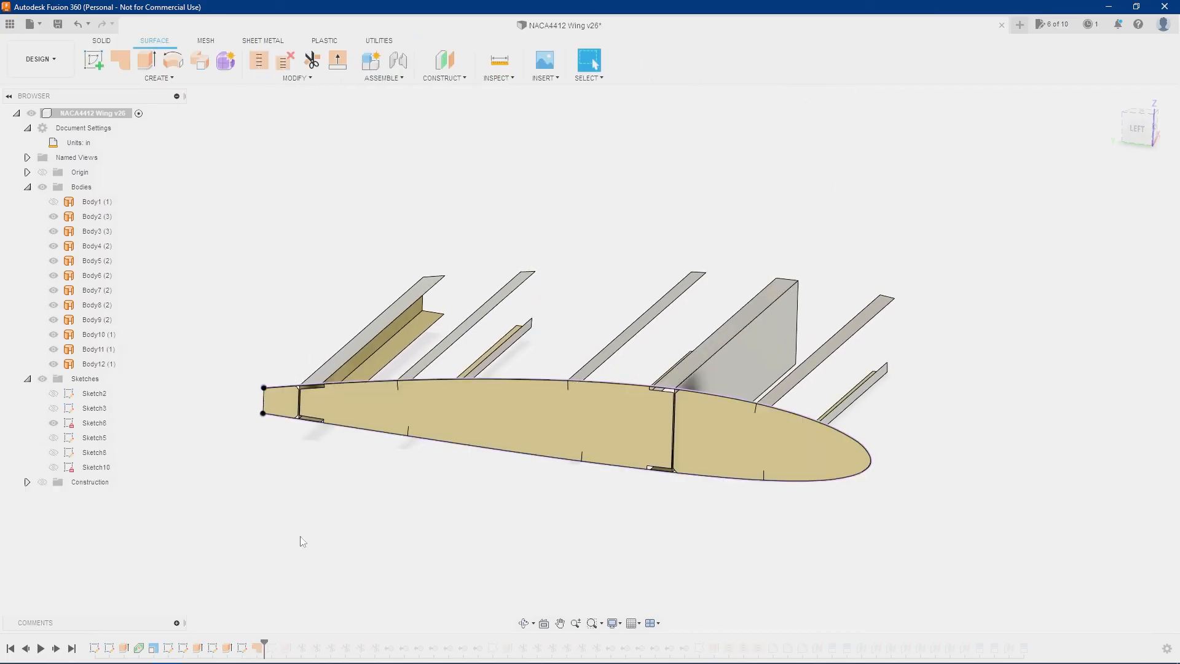
Roll the design history forward past the cylinders extruded around the stringers and inspect where they cross the ribs
drag(263, 642, 293, 642)
mouse_move(562, 468)
shift+middle_down()
mouse_move(533, 453)
mouse_move(514, 406)
shift+middle_up()
scroll(514, 406, up, 3)
scroll(467, 399, up, 4)
shift+middle_drag(441, 392, 534, 366)
scroll(500, 372, up, 1)
scroll(537, 365, down, 4)
shift+middle_drag(643, 382, 694, 381)
shift+middle_drag(874, 387, 949, 389)
scroll(913, 364, up, 8)
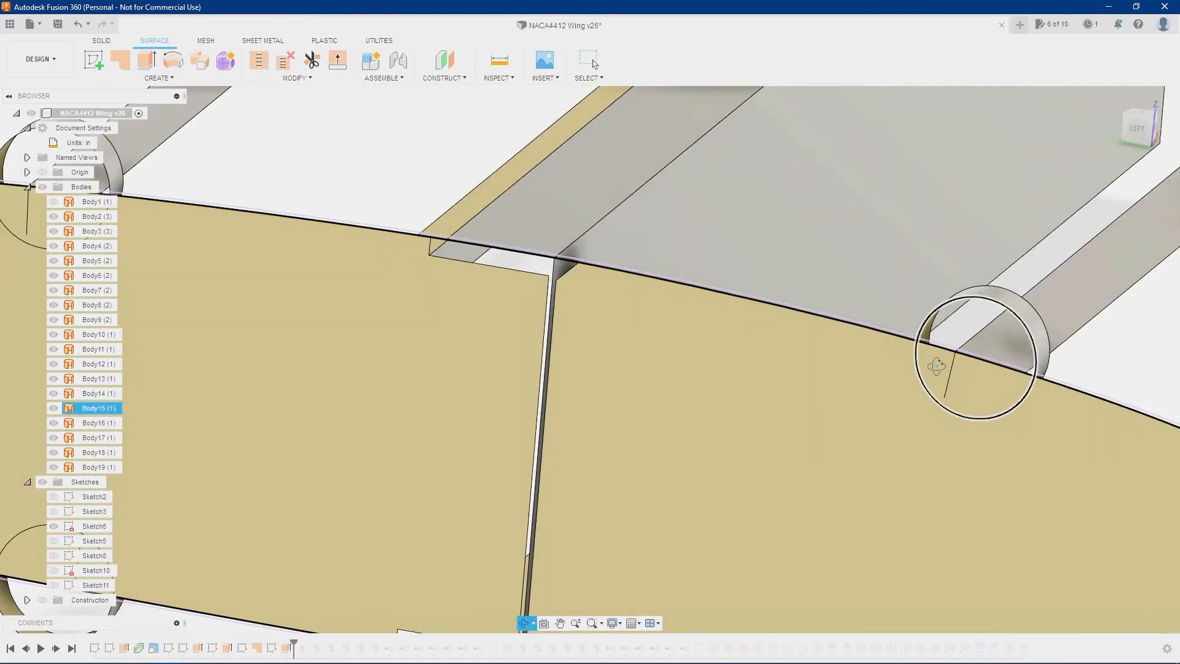
scroll(532, 515, down, 8)
Roll the design history past the stringer cutout trims and removed bodies, and review the first trim and resulting rib notches
mouse_move(296, 639)
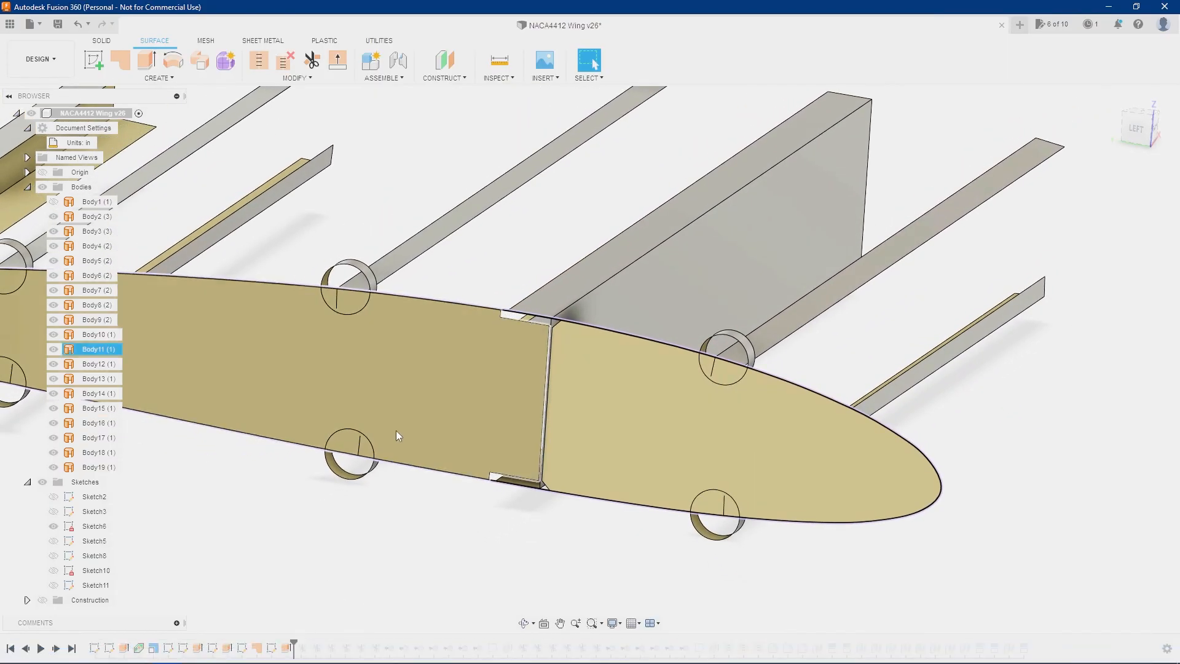
drag(295, 641, 497, 638)
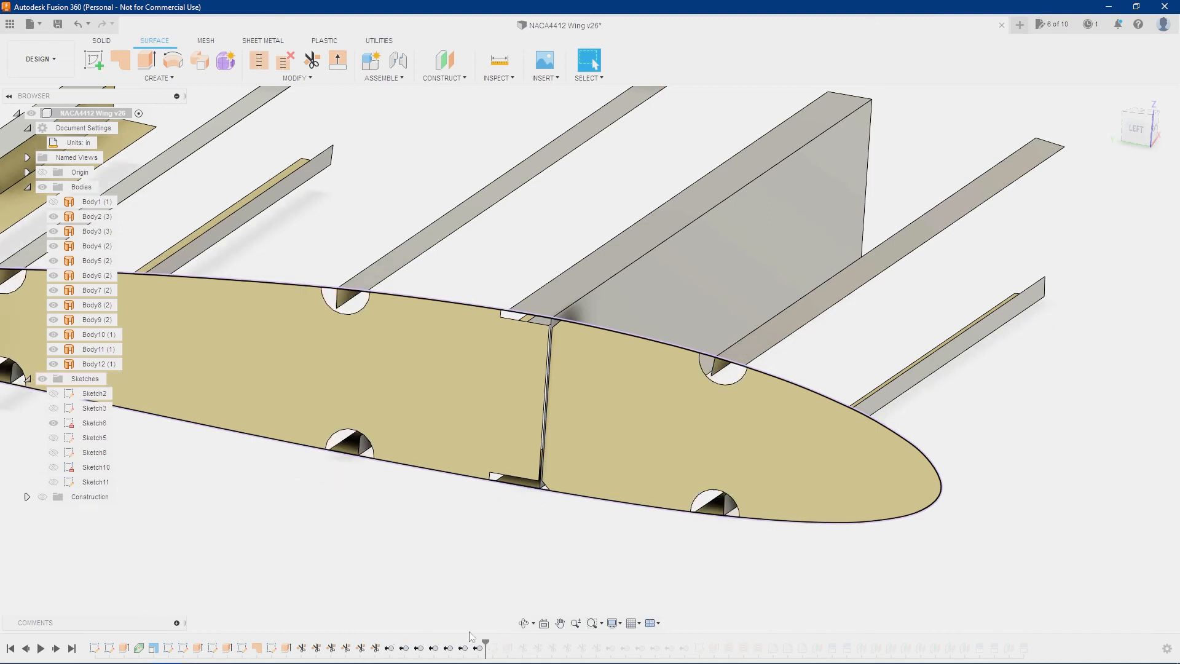
right_click(301, 647)
click(336, 541)
scroll(466, 365, up, 5)
shift+middle_drag(517, 367, 405, 401)
click(1109, 208)
scroll(468, 374, up, 3)
scroll(853, 382, down, 8)
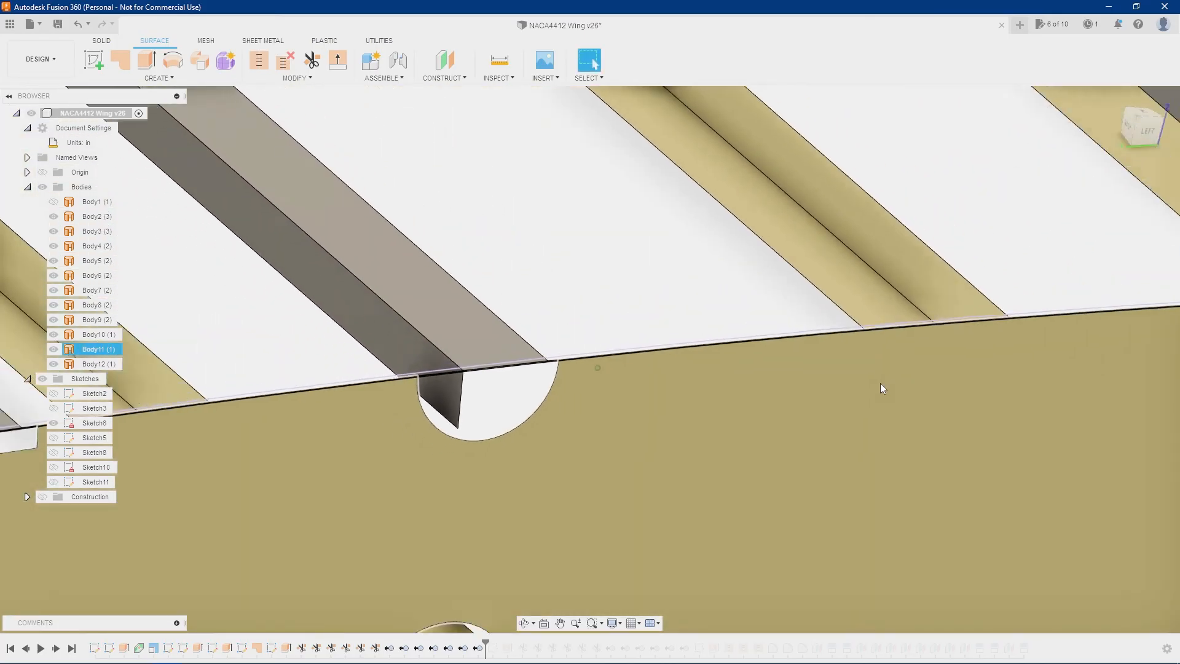
scroll(881, 384, down, 8)
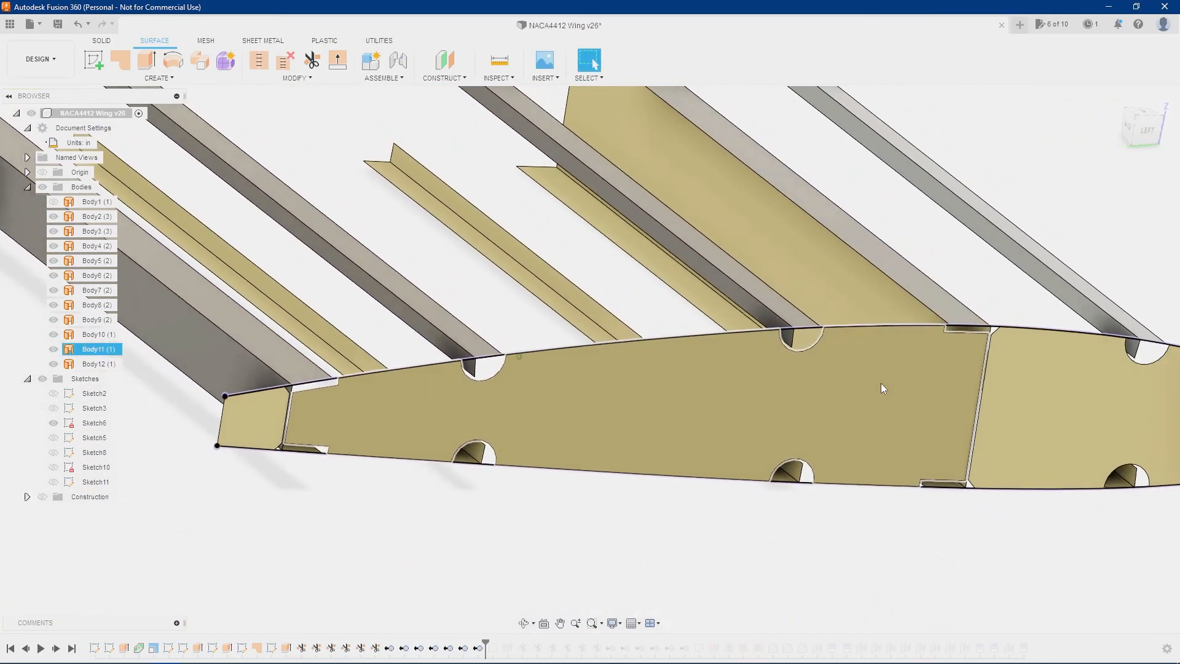
scroll(880, 382, down, 6)
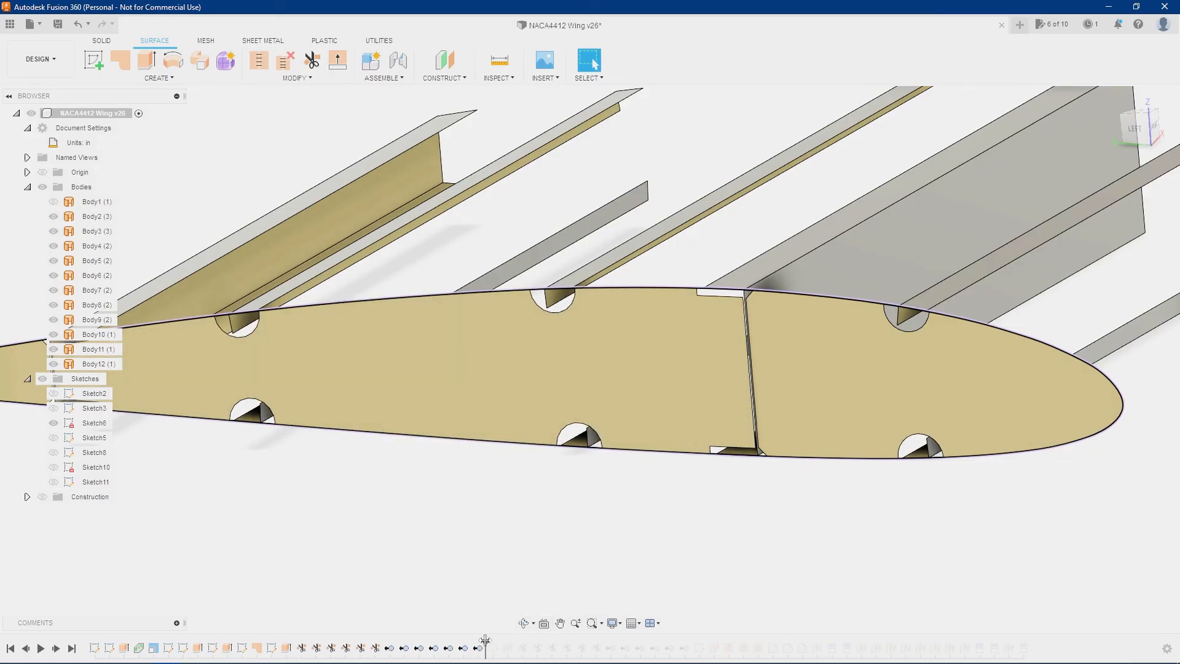
Roll the design history forward through the lightening-hole cylinders, their trims and the rib flange extrusion
drag(485, 643, 515, 645)
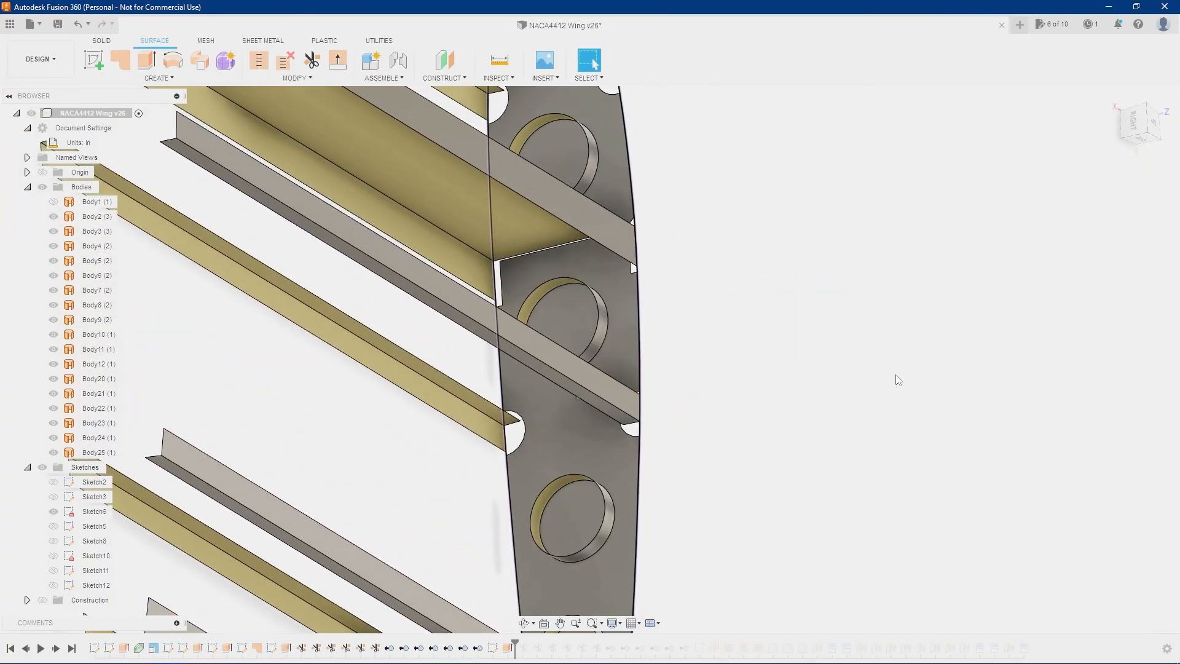
shift+middle_drag(896, 375, 556, 562)
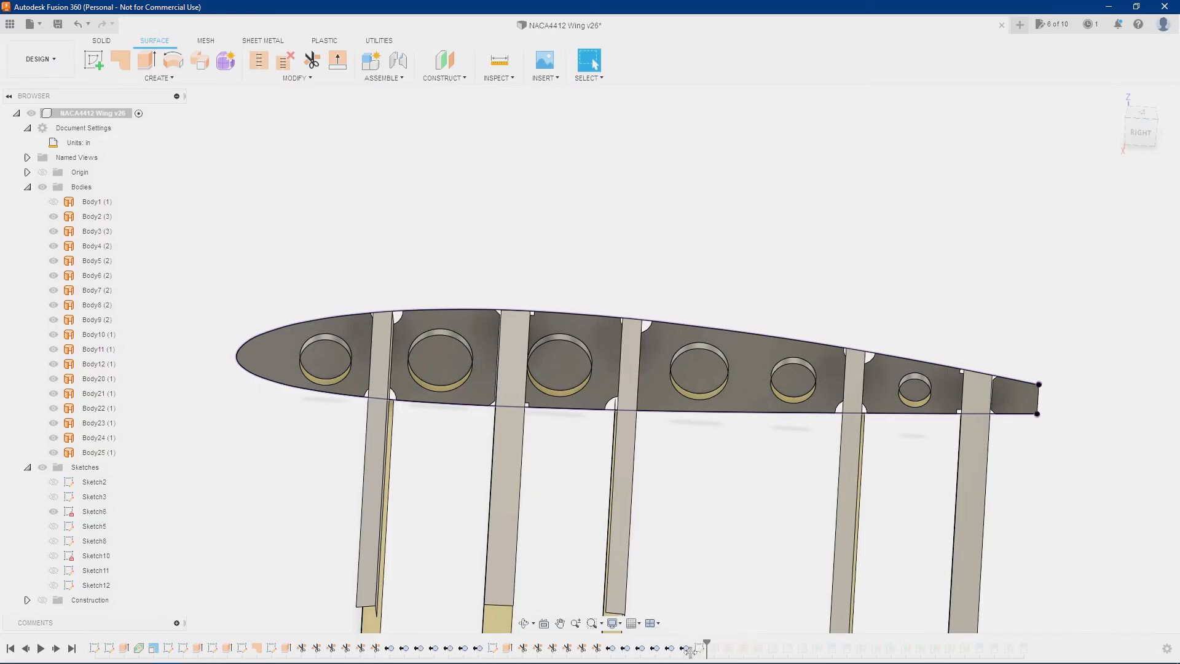
shift+middle_drag(703, 456, 691, 599)
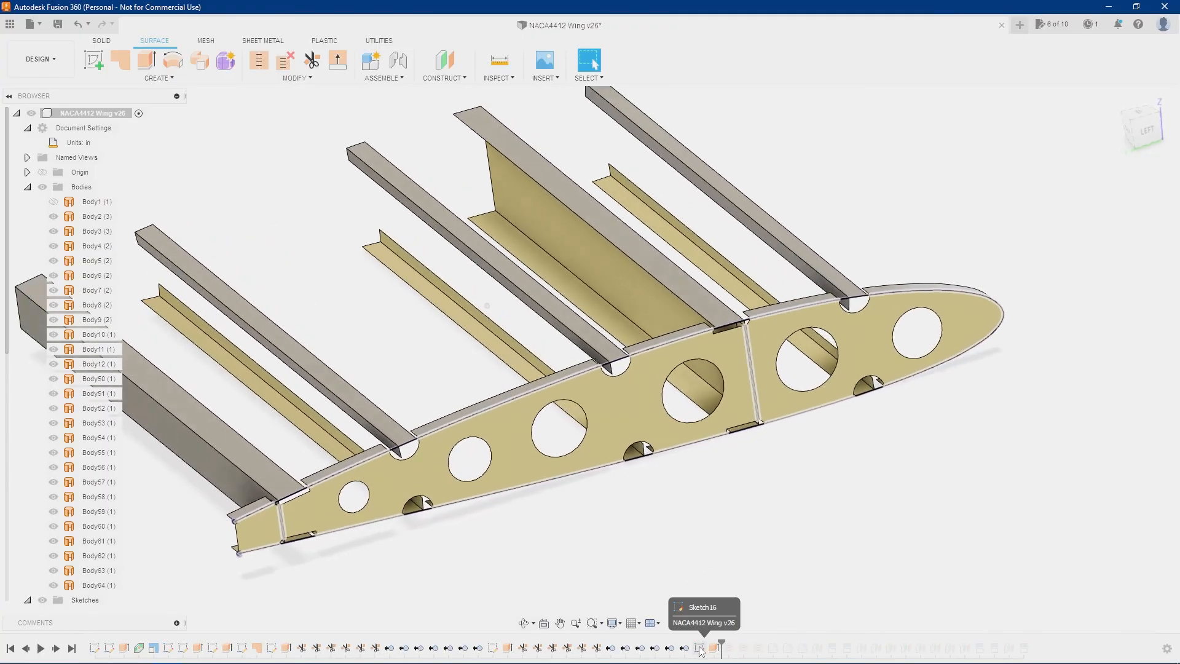
Examine the rib flanges along the airfoil edges and beside the main spar web
click(906, 298)
mouse_move(881, 217)
shift+middle_down()
mouse_move(895, 211)
mouse_move(850, 282)
mouse_move(781, 256)
mouse_move(698, 294)
shift+middle_up()
scroll(849, 282, up, 2)
scroll(682, 300, up, 4)
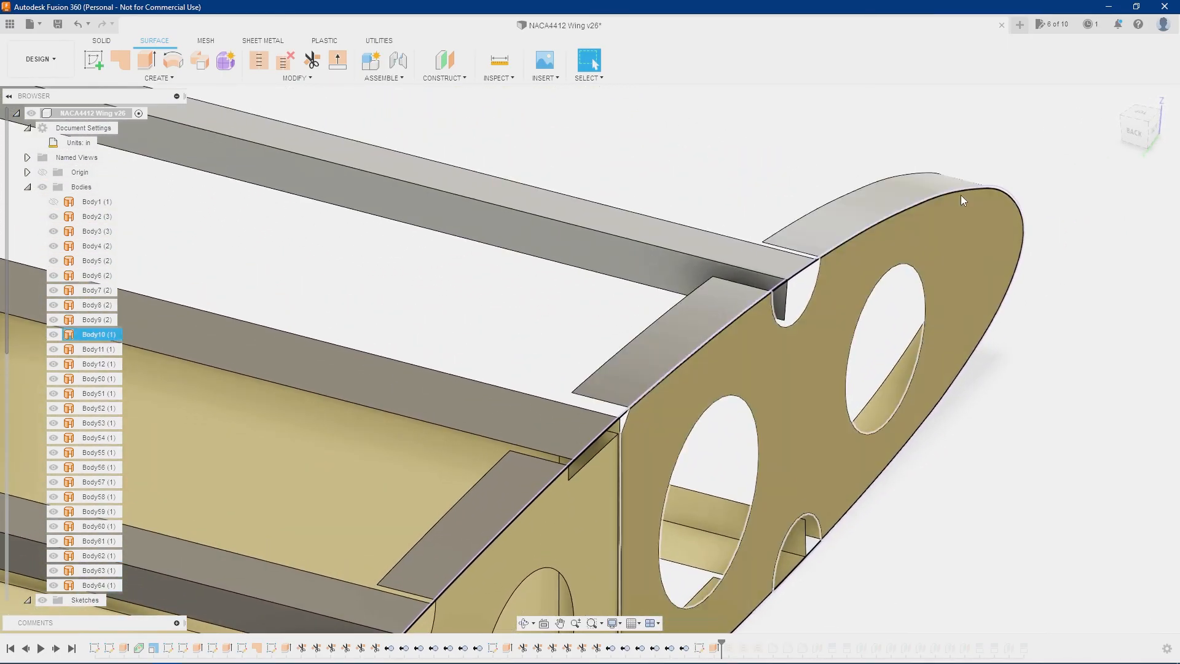
shift+middle_drag(941, 211, 645, 285)
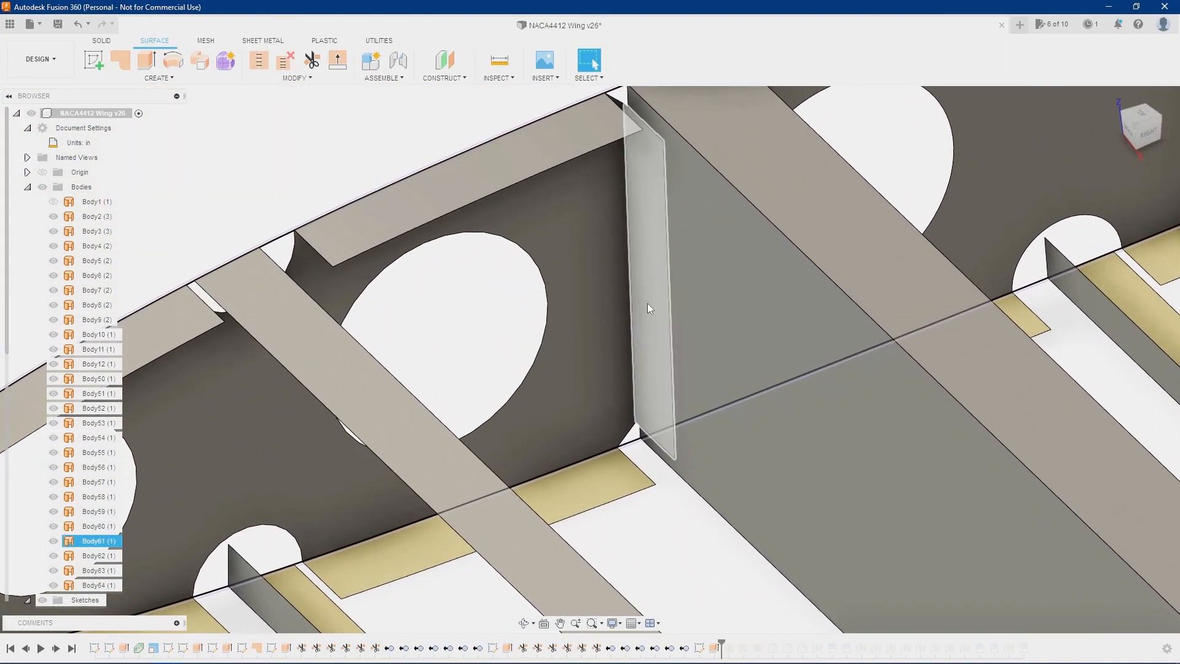
Open the sketch behind the rib flange extrusion and examine the projected edge along the top of the rib
scroll(651, 294, down, 5)
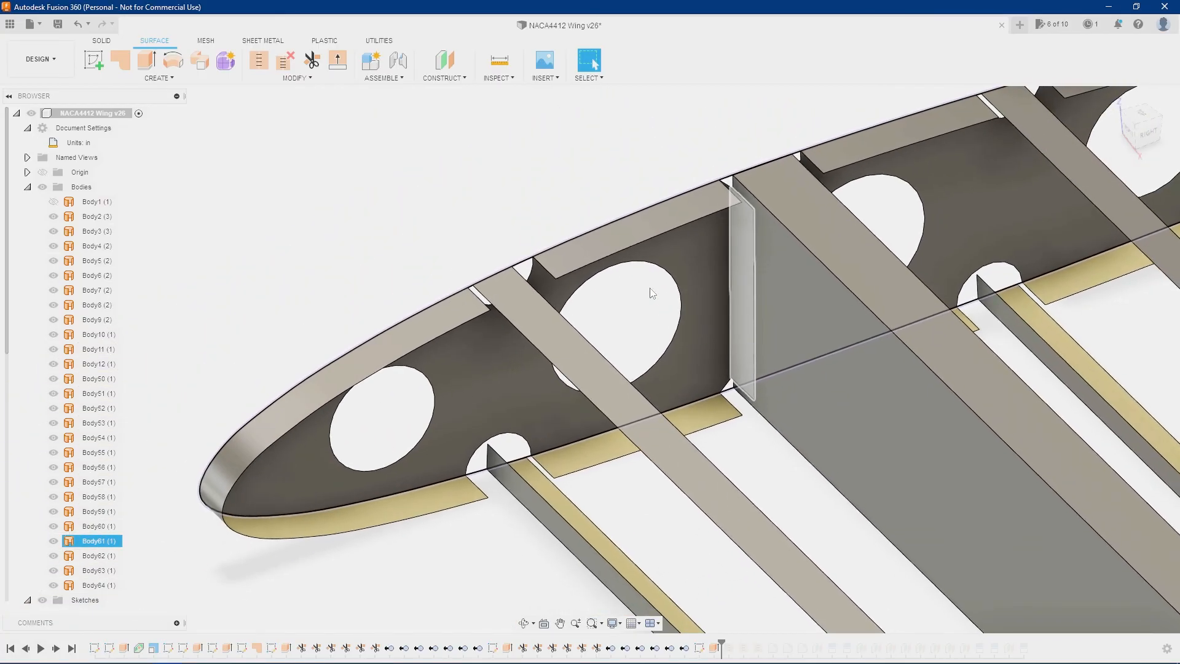
shift+middle_drag(650, 288, 650, 288)
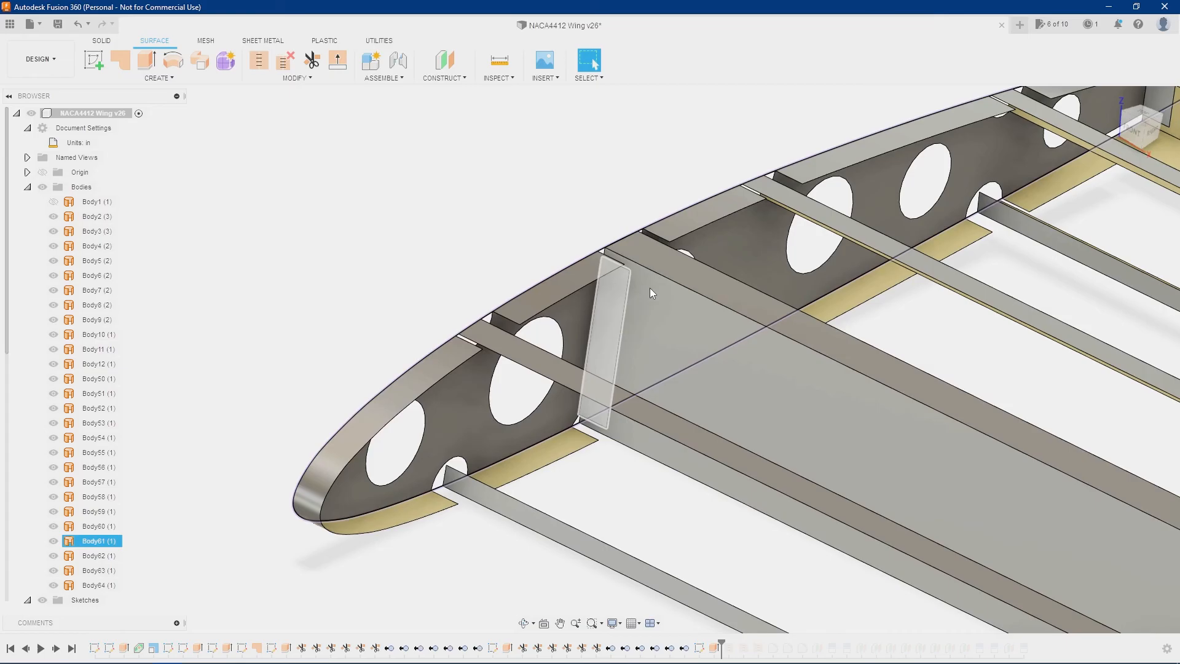
shift+middle_drag(939, 537, 723, 640)
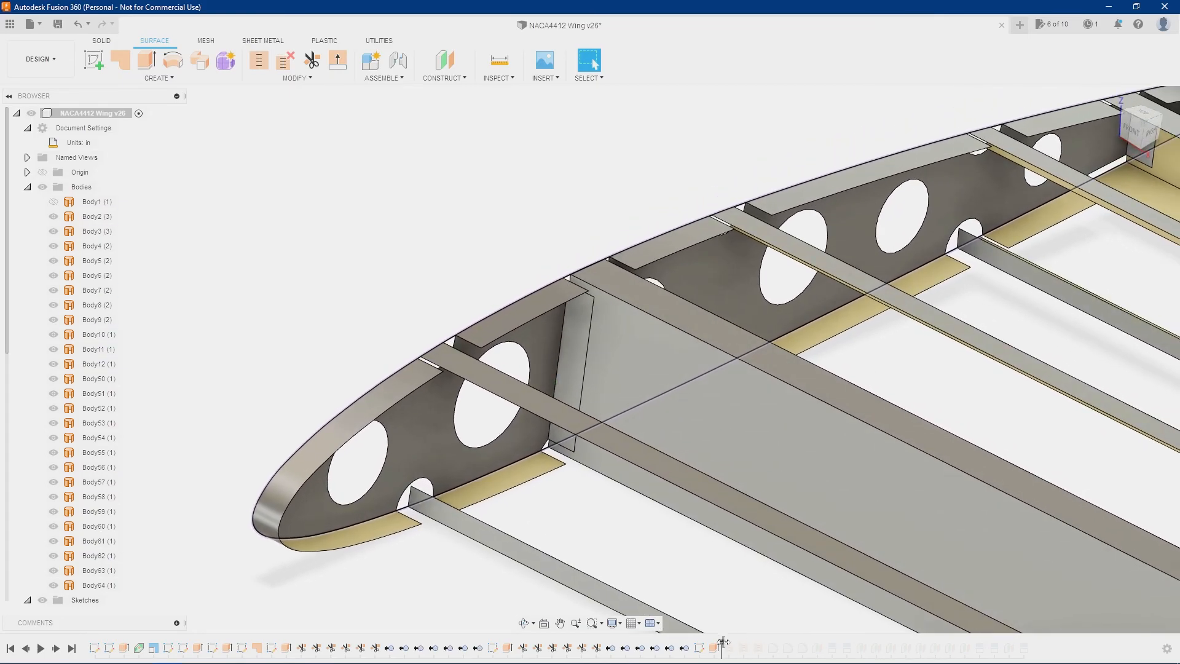
shift+middle_drag(689, 566, 675, 543)
shift+middle_drag(564, 338, 676, 590)
right_click(699, 648)
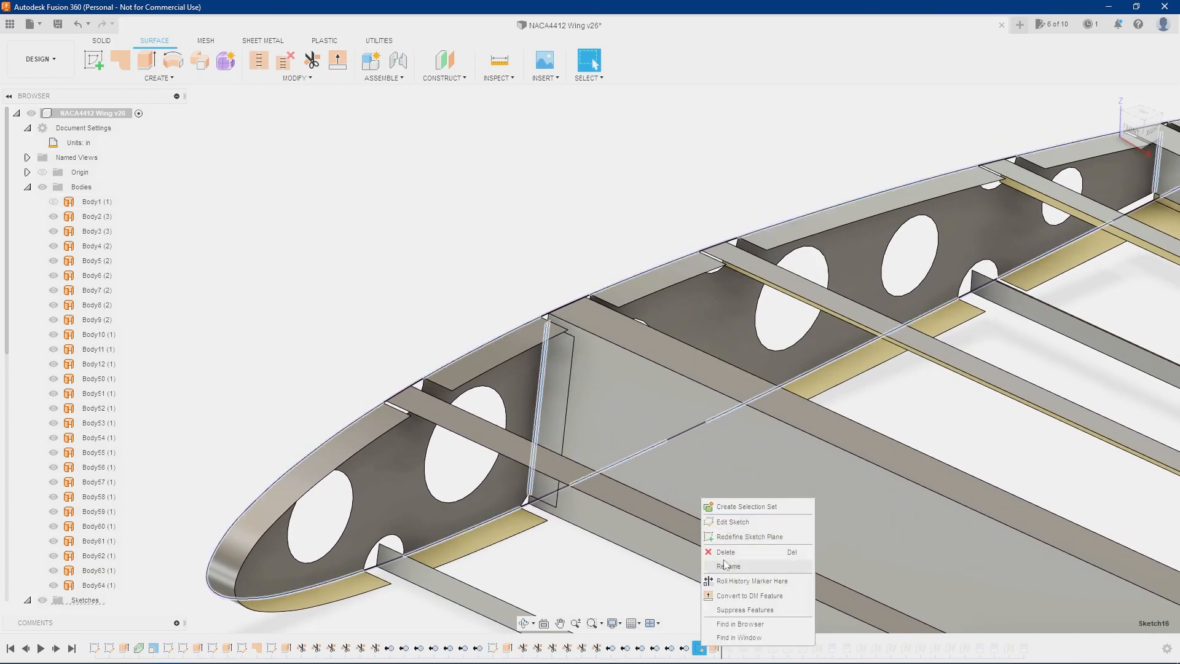
click(735, 521)
scroll(316, 342, up, 5)
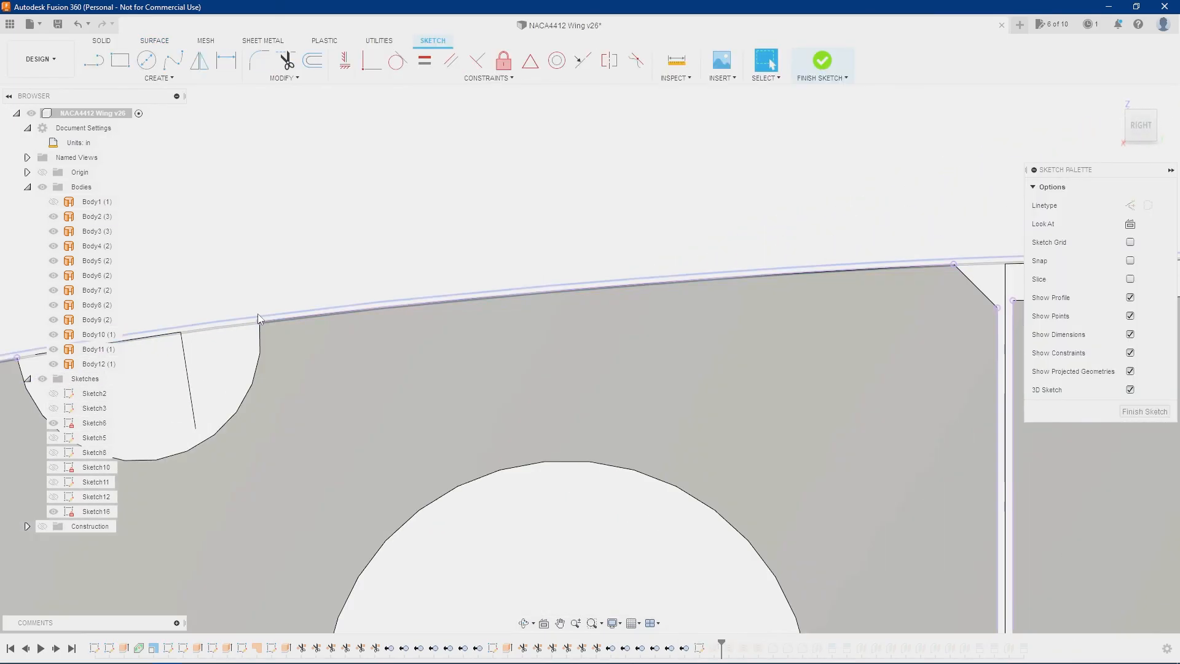
scroll(258, 318, up, 3)
Try the Project command on the rib's upper edge in the flange sketch and close the sketch
click(278, 78)
click(212, 78)
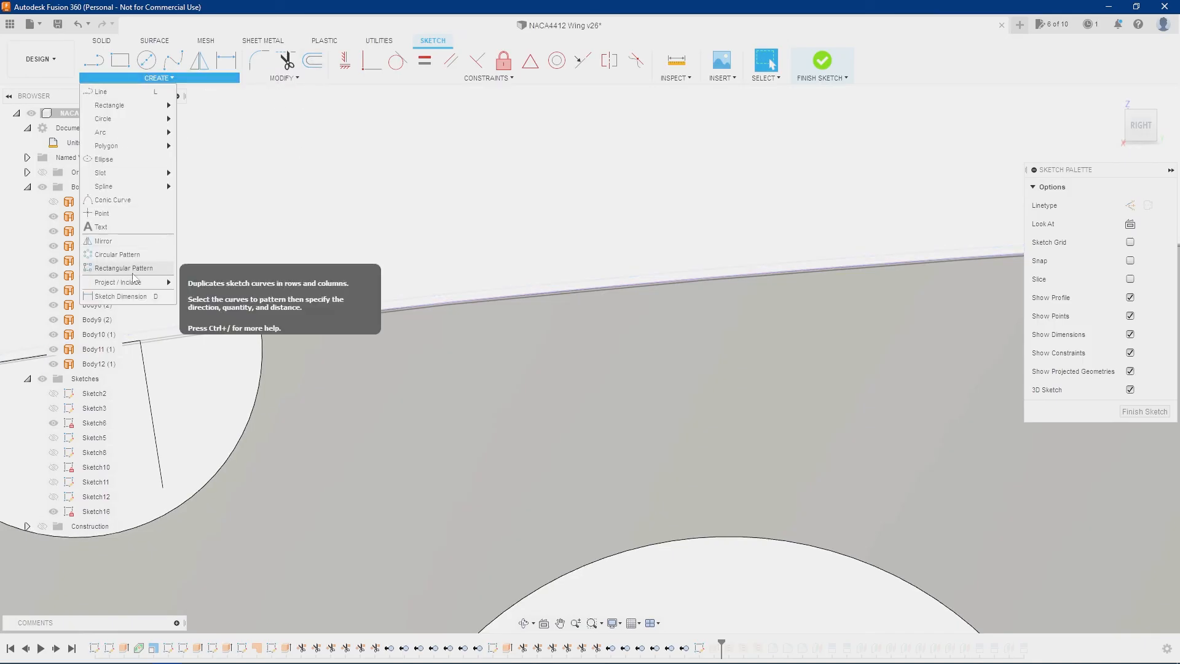
click(196, 282)
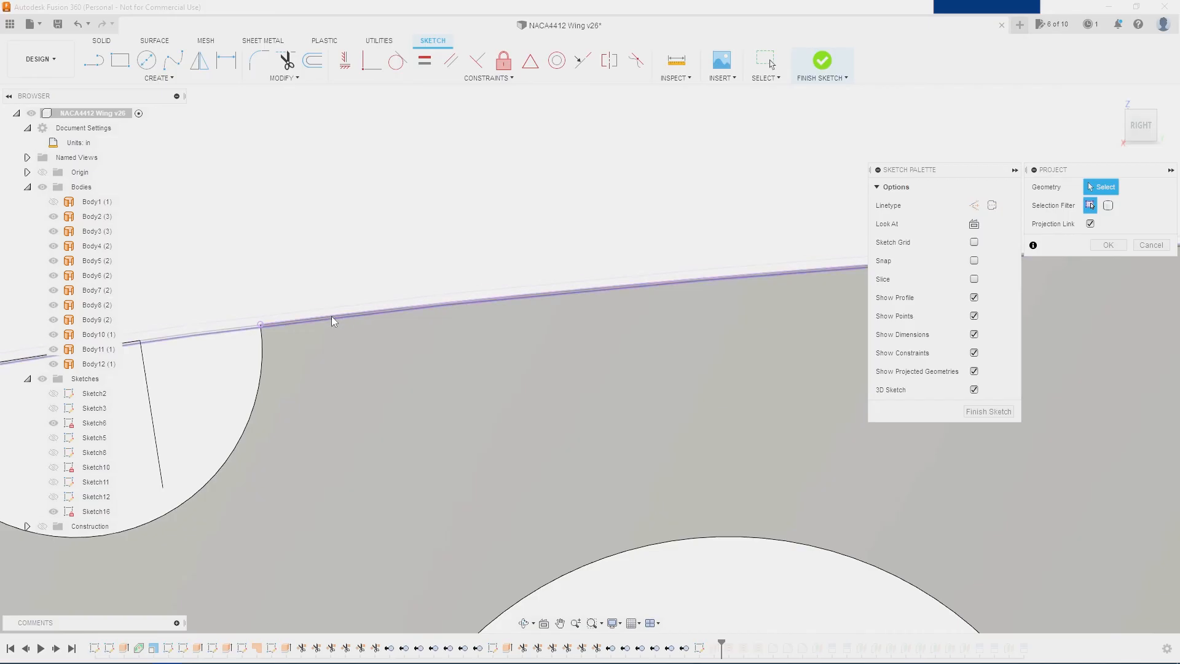
scroll(293, 318, up, 2)
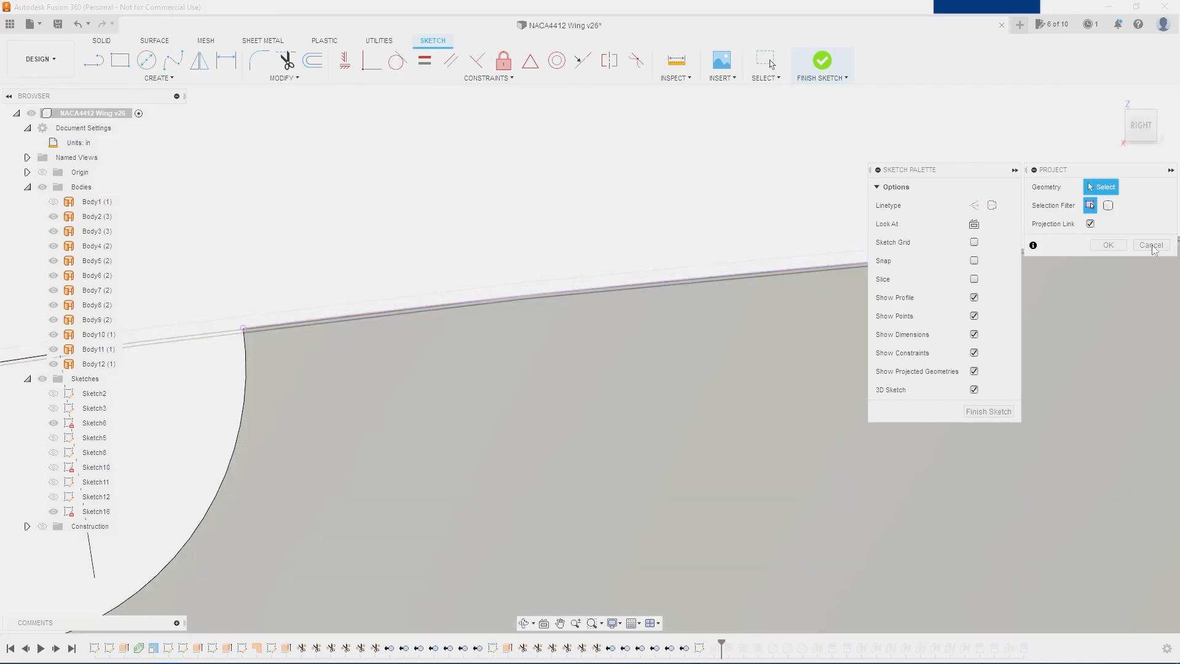
click(1151, 245)
click(1144, 411)
scroll(815, 296, down, 5)
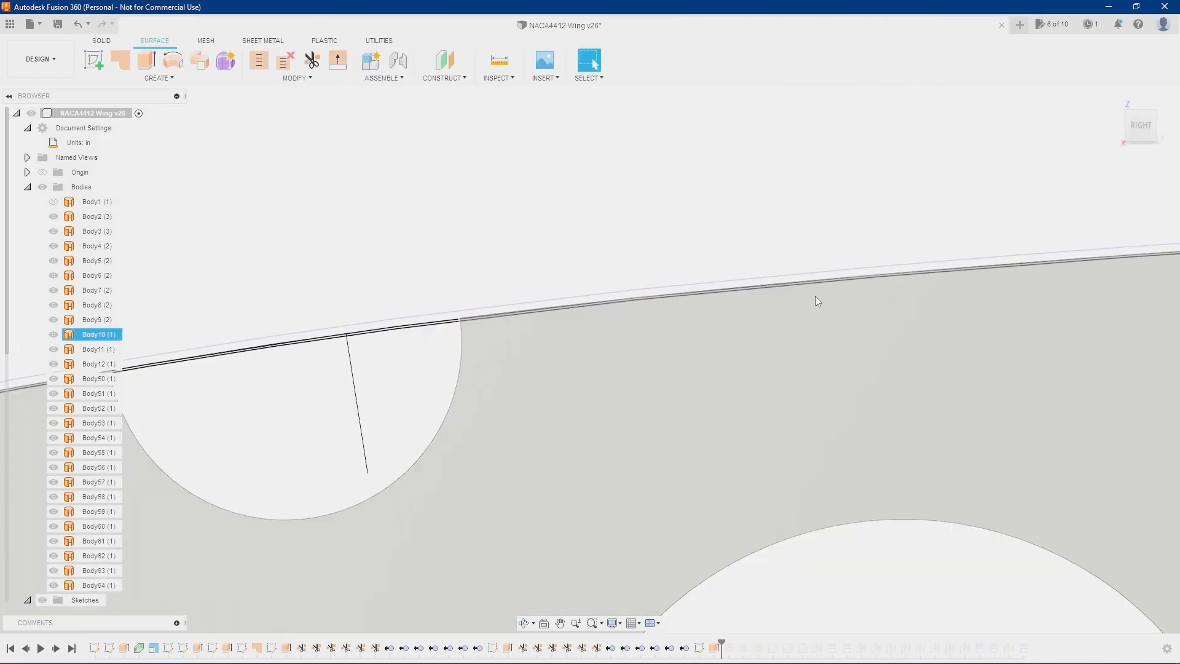
Roll the design history forward past the three surface stitches and examine the ribs with their flanges
shift+middle_drag(858, 326, 722, 633)
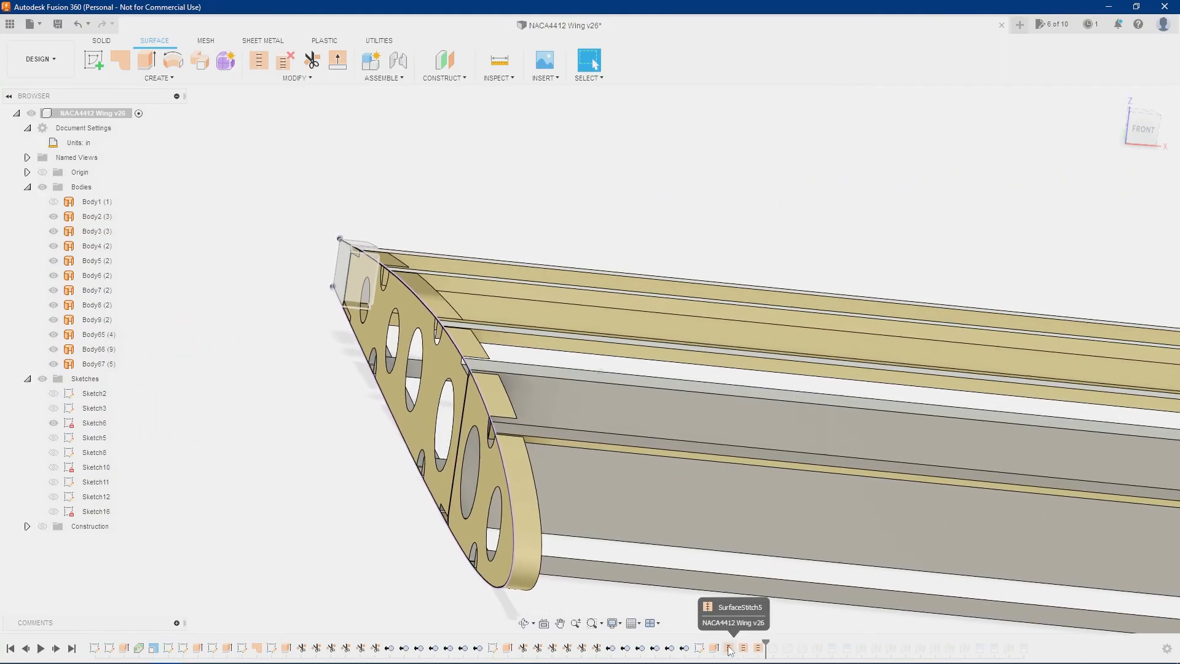
scroll(689, 437, up, 10)
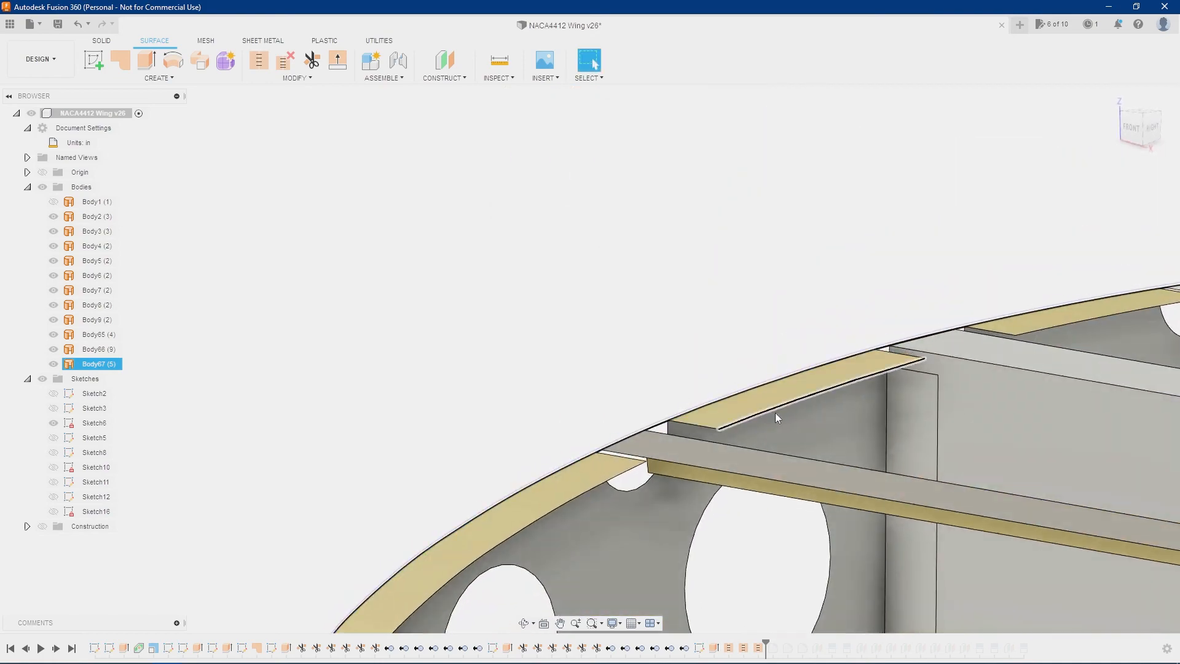
shift+middle_drag(776, 412, 851, 408)
shift+middle_drag(762, 421, 819, 371)
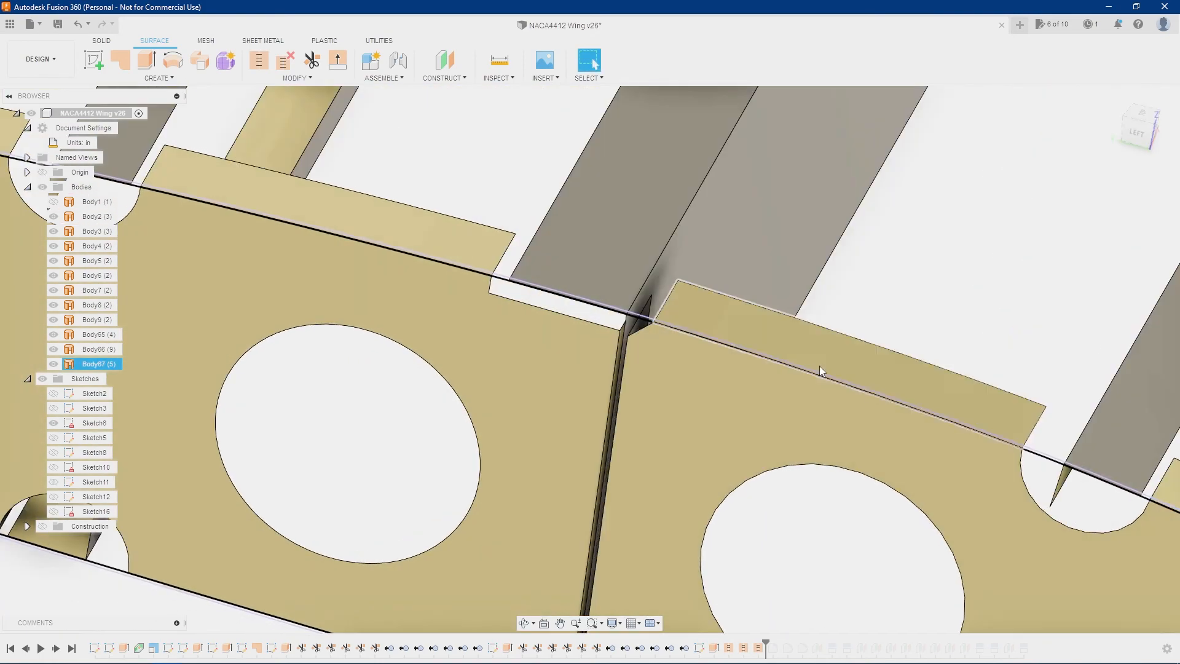
scroll(798, 394, down, 8)
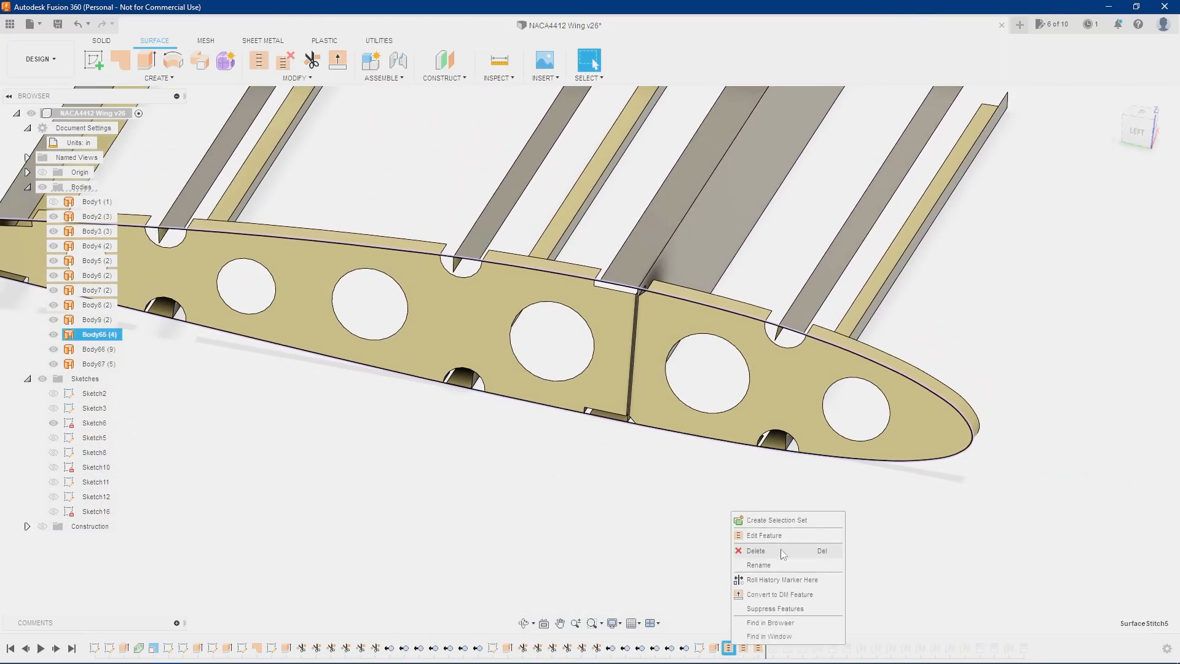
Open the first rib stitch feature to review its selected surfaces and close it
click(782, 539)
mouse_move(503, 400)
shift+middle_down()
mouse_move(697, 400)
mouse_move(769, 434)
mouse_move(614, 455)
mouse_move(513, 408)
shift+middle_up()
click(1108, 586)
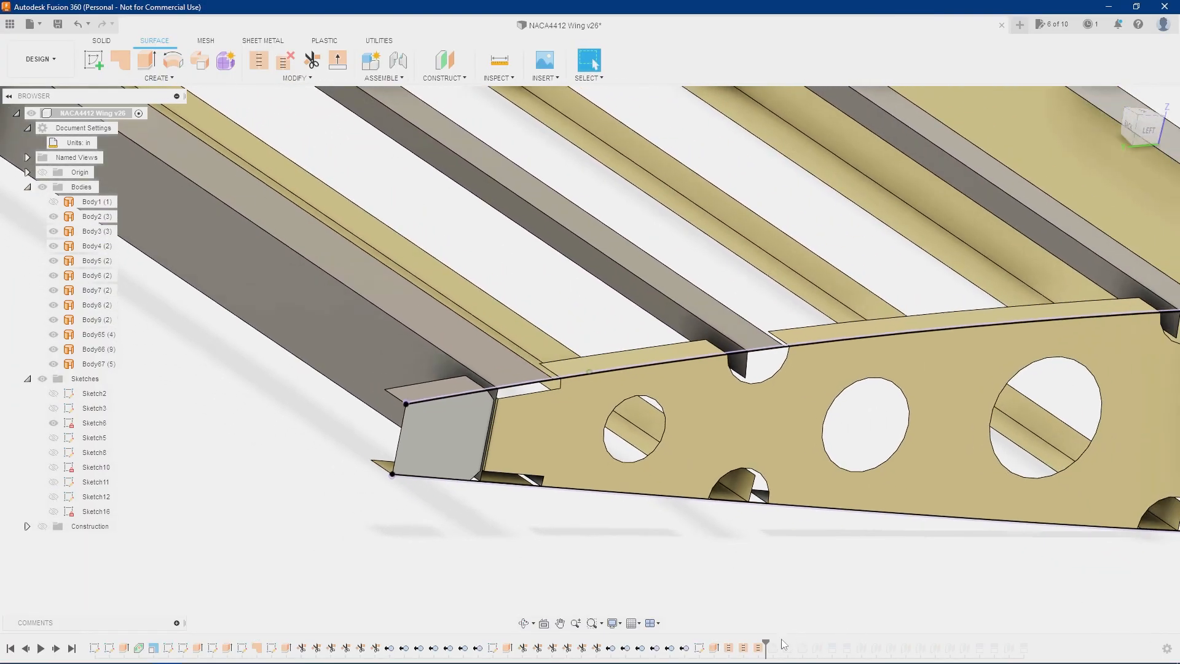
Roll the design history forward past the first fillet and examine the rounded corners of the stringers at the rib notches
drag(771, 642, 781, 641)
shift+middle_drag(827, 611, 772, 618)
scroll(737, 358, up, 5)
mouse_move(706, 363)
shift+middle_down()
mouse_move(690, 300)
mouse_move(685, 350)
mouse_move(699, 367)
shift+middle_up()
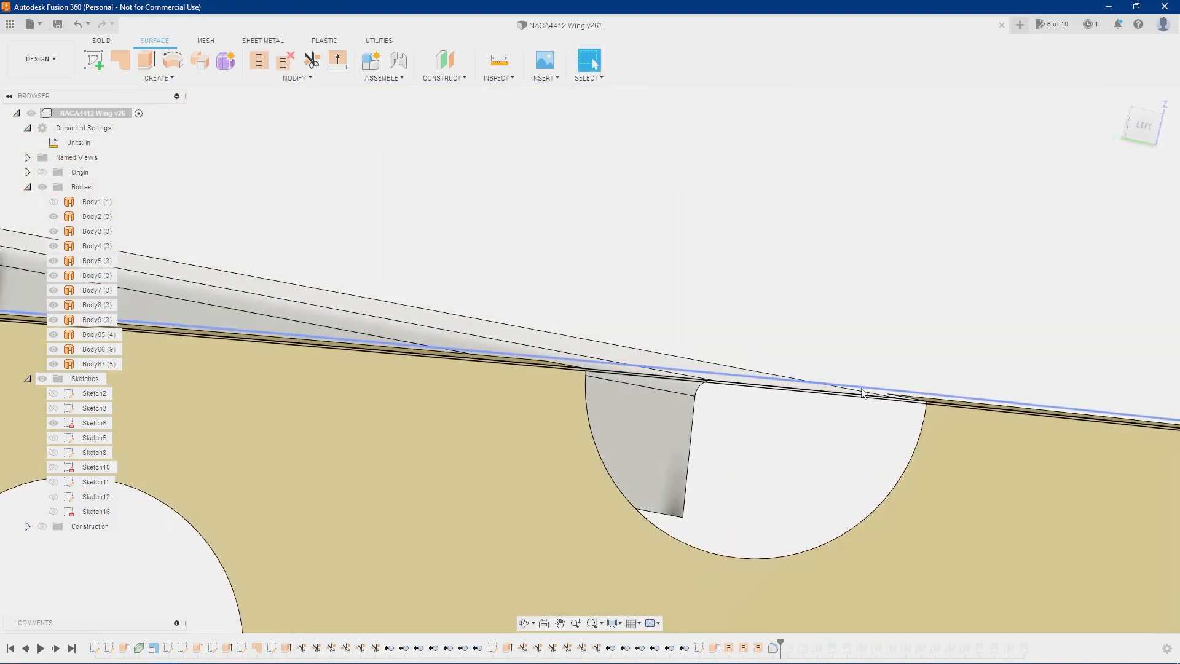
shift+middle_drag(861, 389, 665, 406)
scroll(666, 406, down, 7)
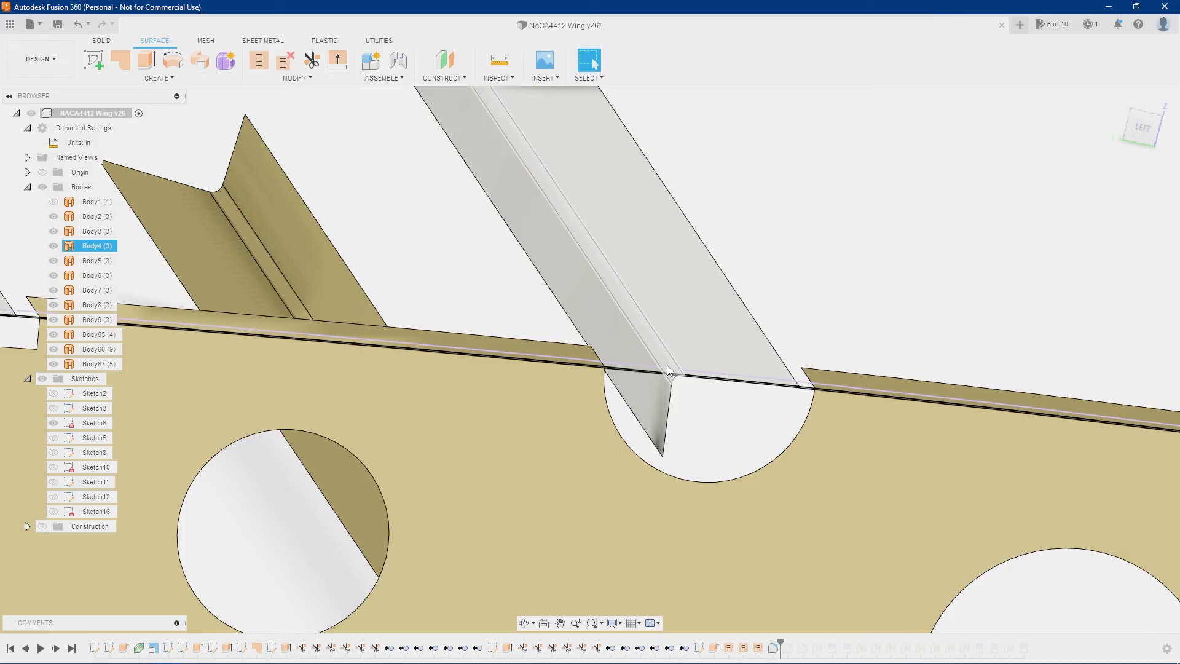
scroll(666, 365, down, 6)
scroll(670, 366, down, 3)
scroll(865, 403, up, 8)
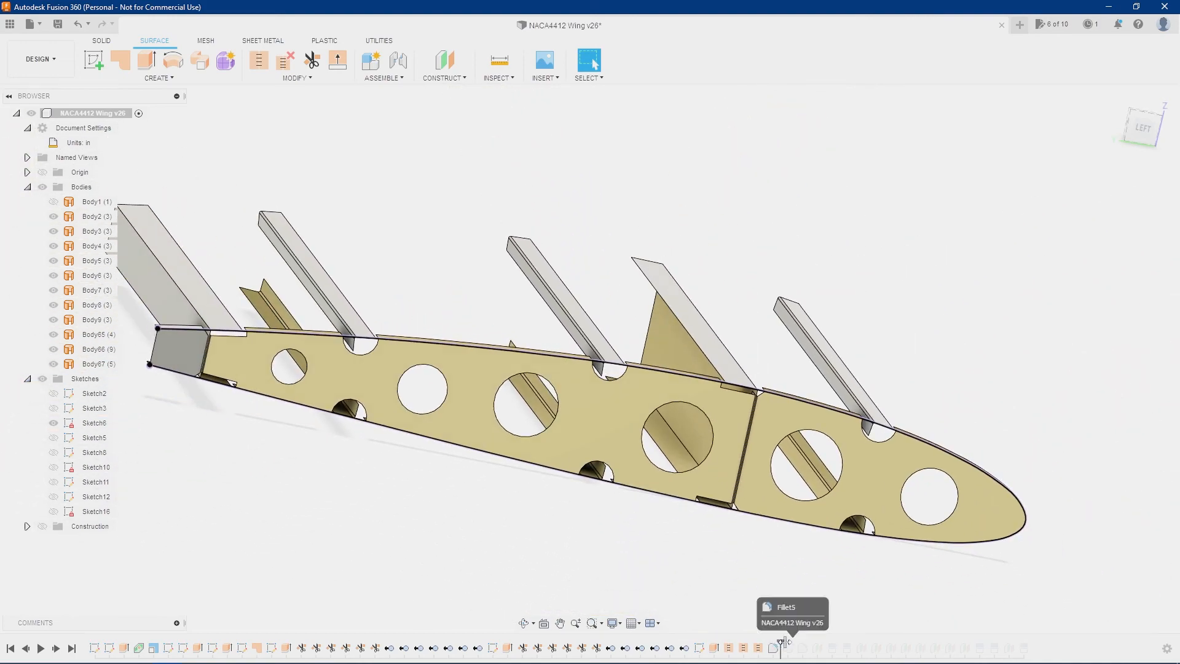
Roll the design history forward past the other two fillets and examine the spar and rib flange corners
shift+middle_drag(790, 393, 720, 378)
scroll(642, 357, up, 7)
shift+middle_drag(603, 360, 585, 376)
scroll(575, 374, down, 2)
scroll(590, 374, down, 4)
shift+middle_drag(695, 444, 871, 387)
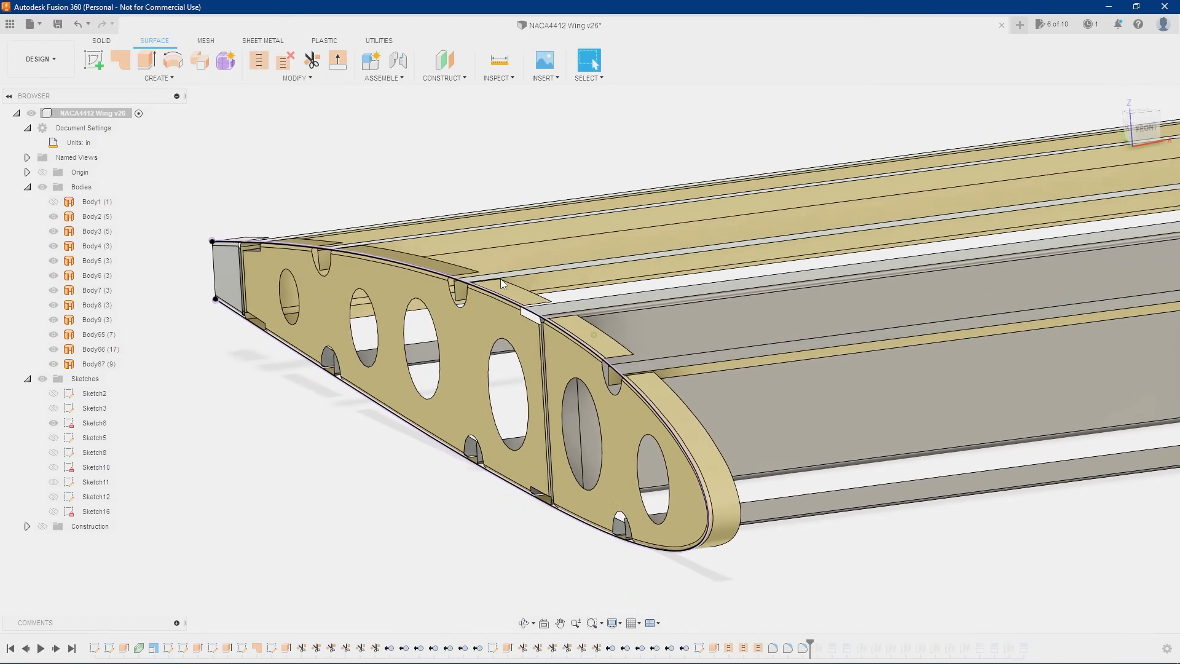
scroll(605, 344, up, 8)
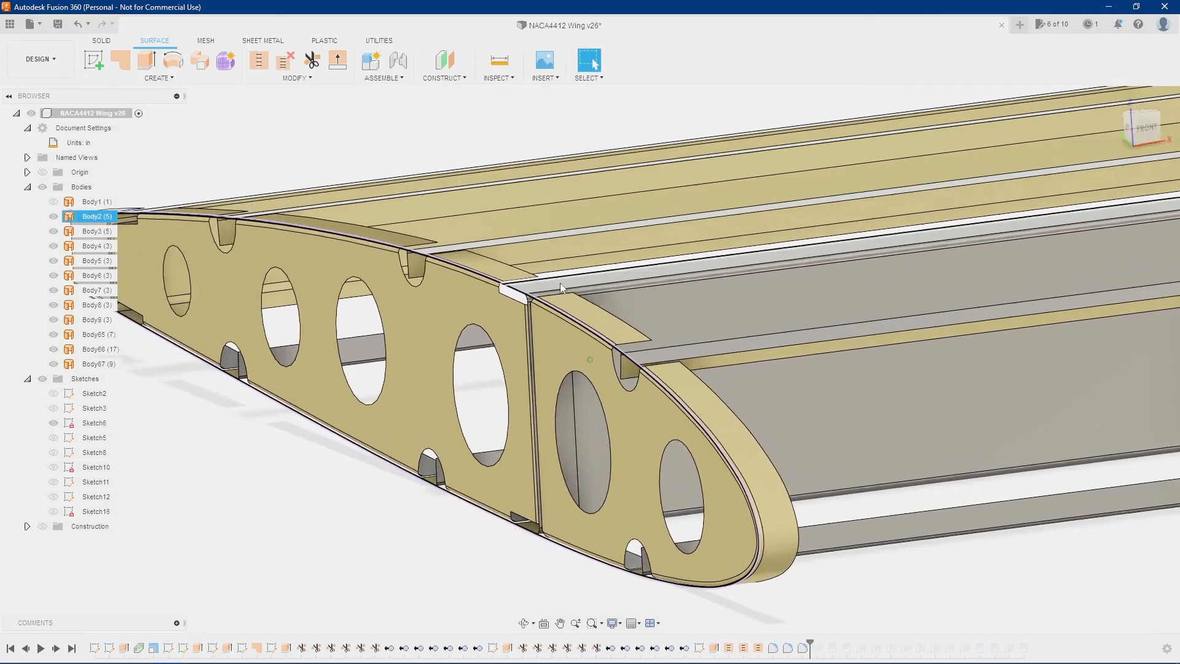
mouse_move(582, 333)
shift+middle_down()
mouse_move(552, 329)
mouse_move(570, 327)
shift+middle_up()
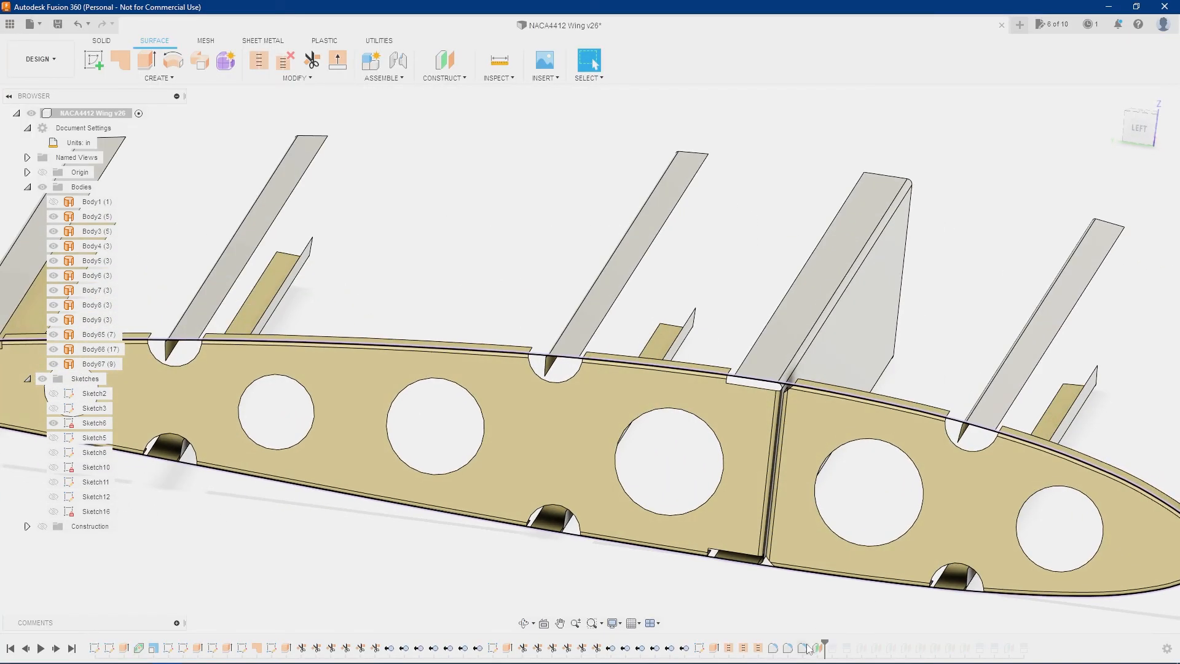
Highlight the offset construction plane Plane1 behind the end rib and show the wing skin body
click(817, 648)
shift+middle_drag(1064, 550, 985, 554)
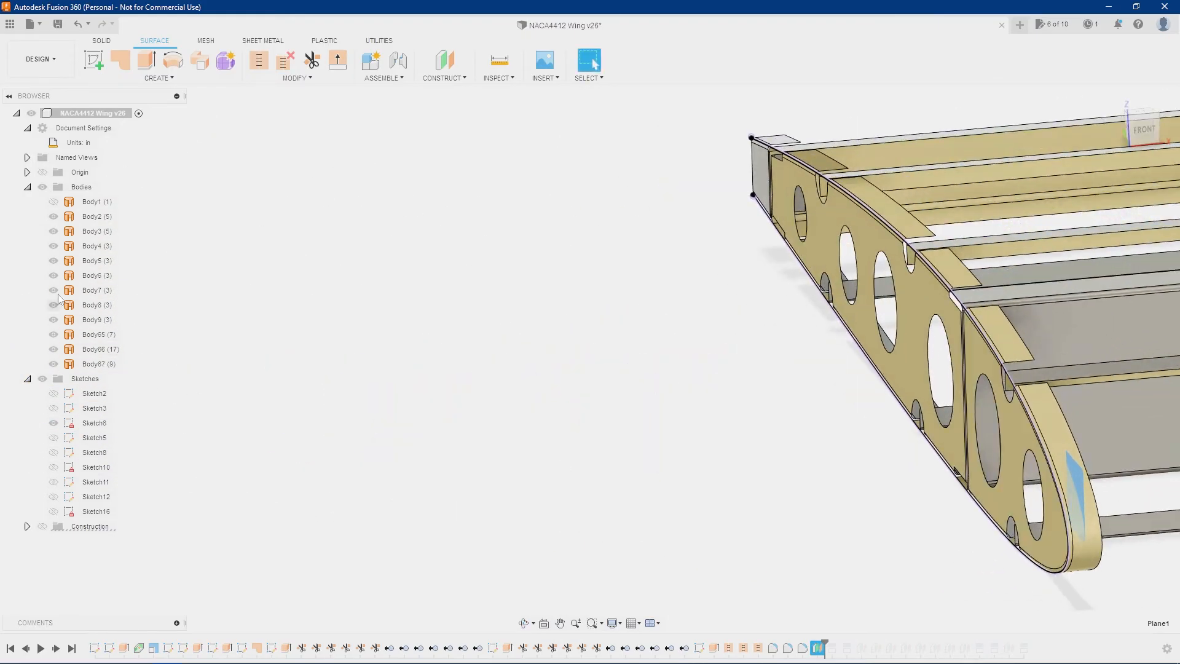
click(54, 201)
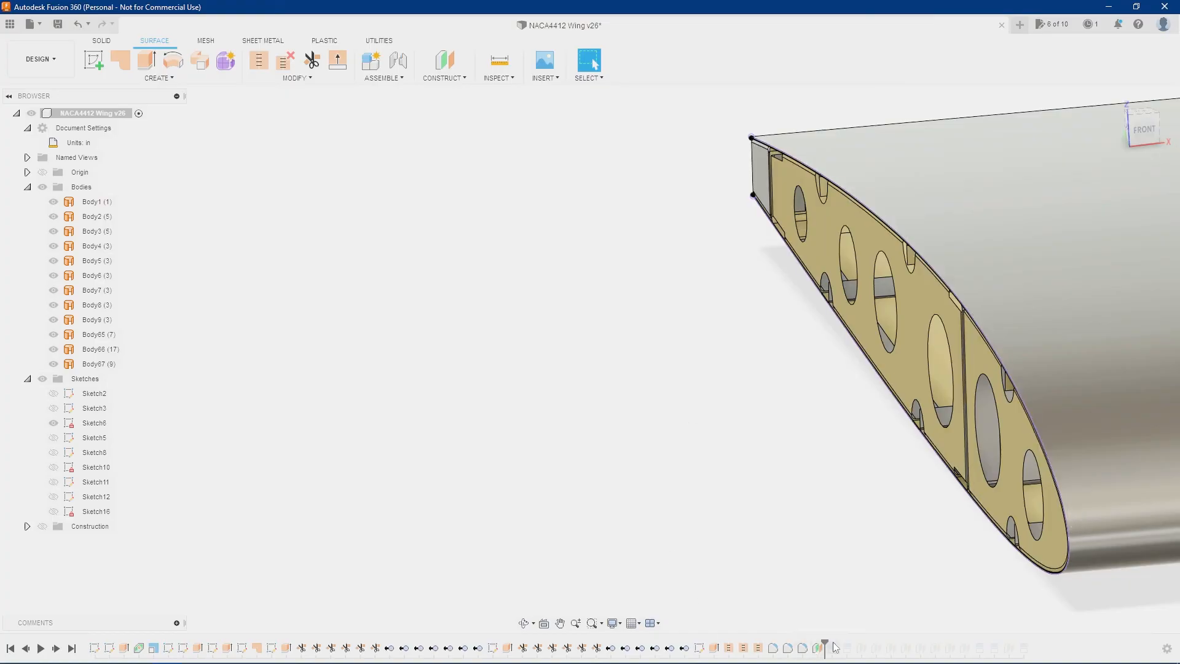
Roll the design history forward past the two split features and inspect the split skin near the wing's end rib
drag(849, 642, 853, 643)
mouse_move(854, 614)
shift+middle_down()
mouse_move(861, 587)
mouse_move(753, 334)
shift+middle_up()
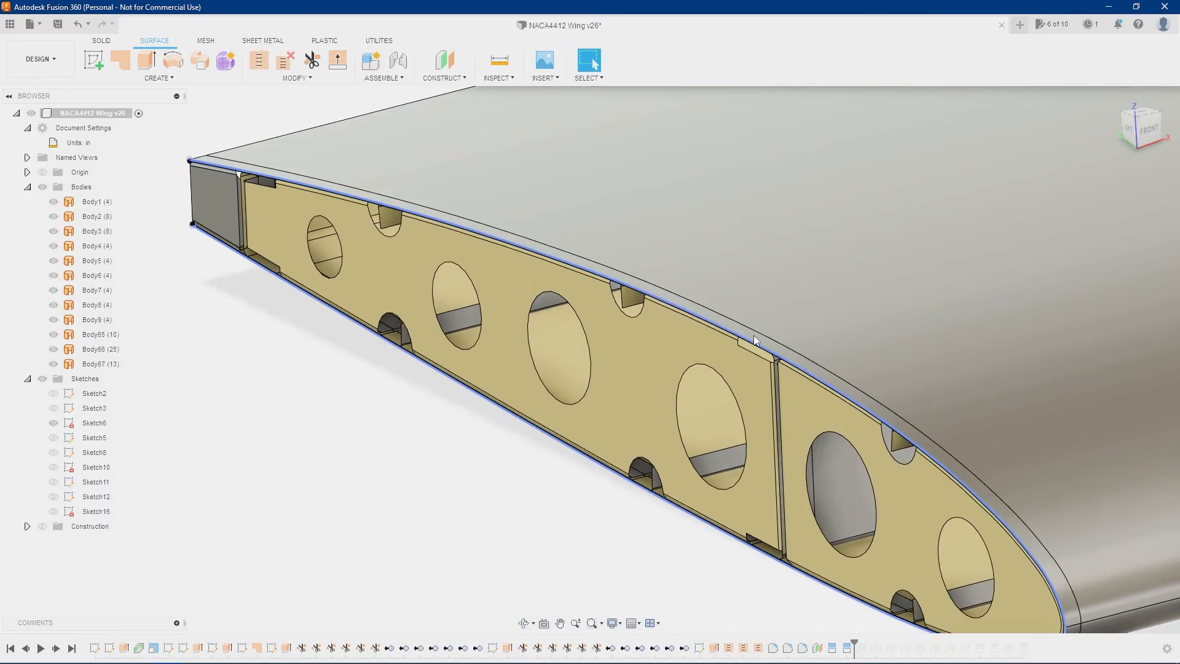
mouse_move(753, 335)
shift+middle_down()
mouse_move(787, 485)
mouse_move(805, 473)
mouse_move(805, 498)
shift+middle_up()
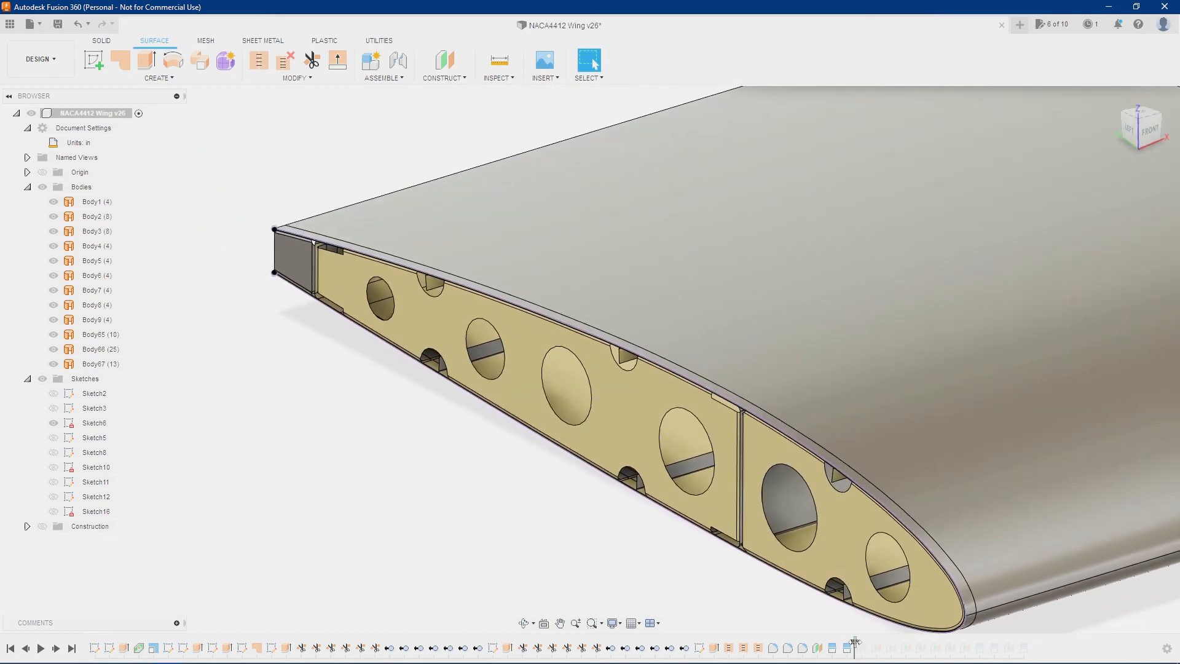
click(858, 566)
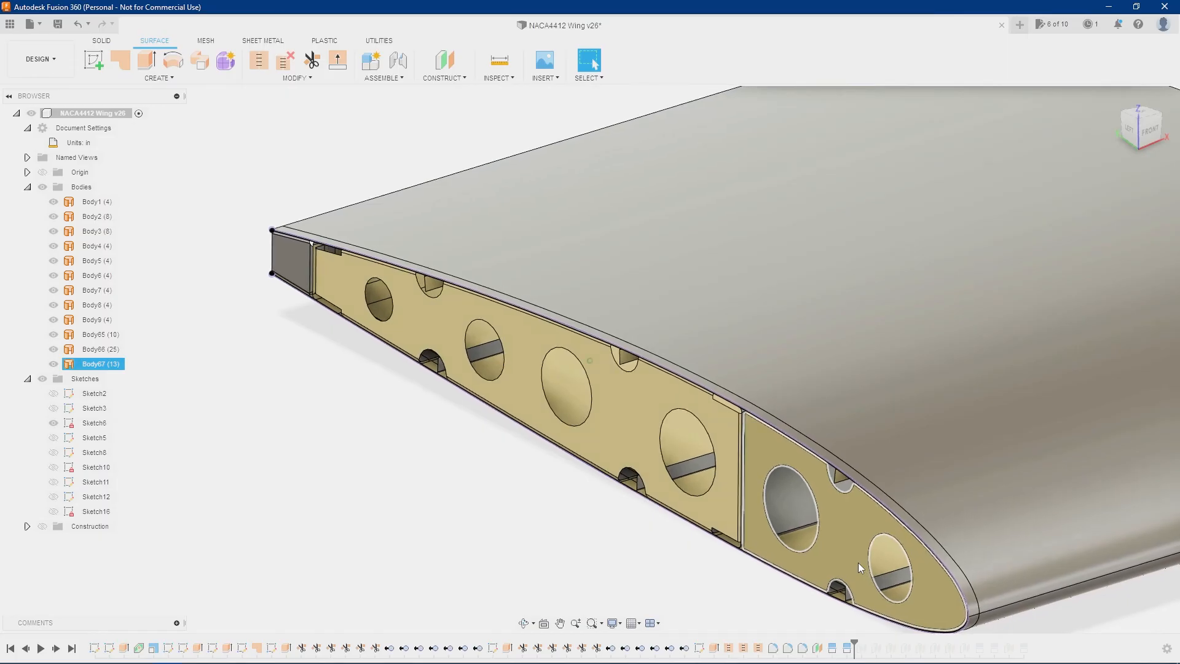
click(775, 556)
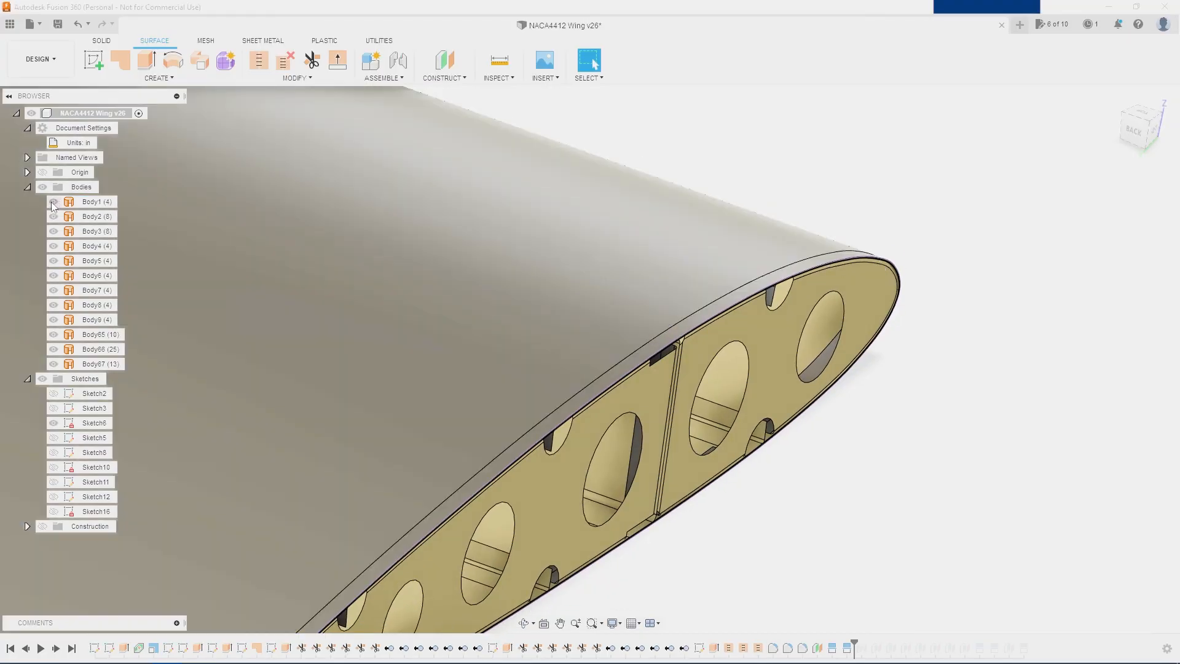
Hide the wing skin and examine the split lines across the main spar and rib flanges
click(53, 202)
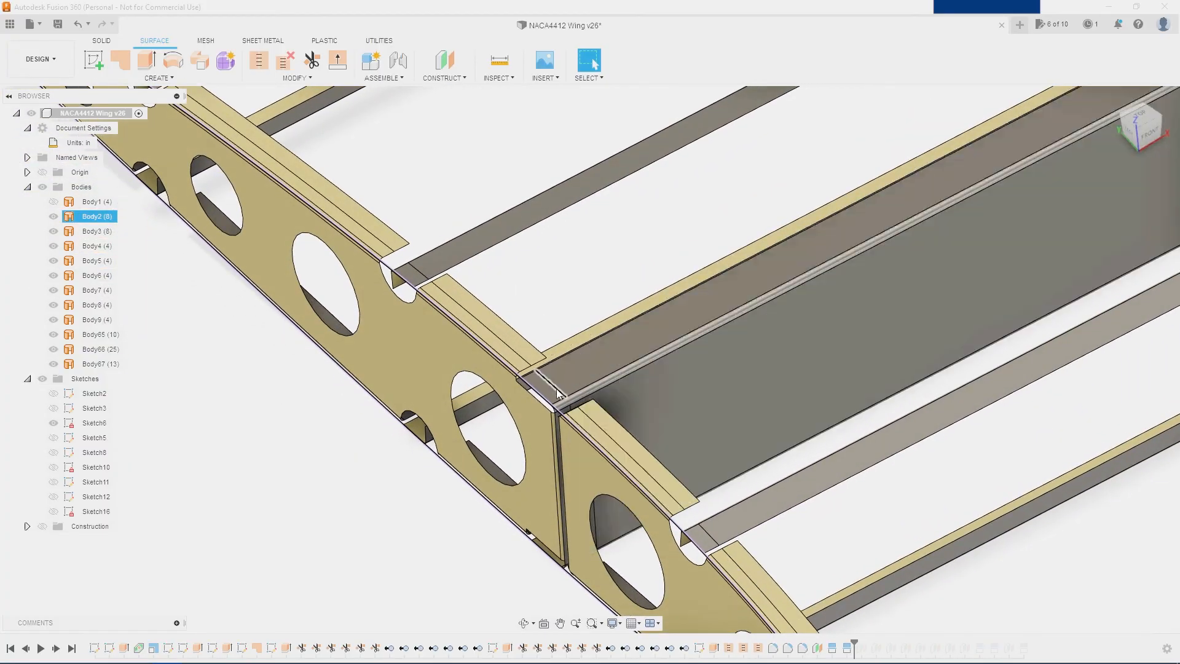
scroll(557, 387, up, 5)
shift+middle_drag(556, 389, 599, 397)
scroll(635, 345, down, 5)
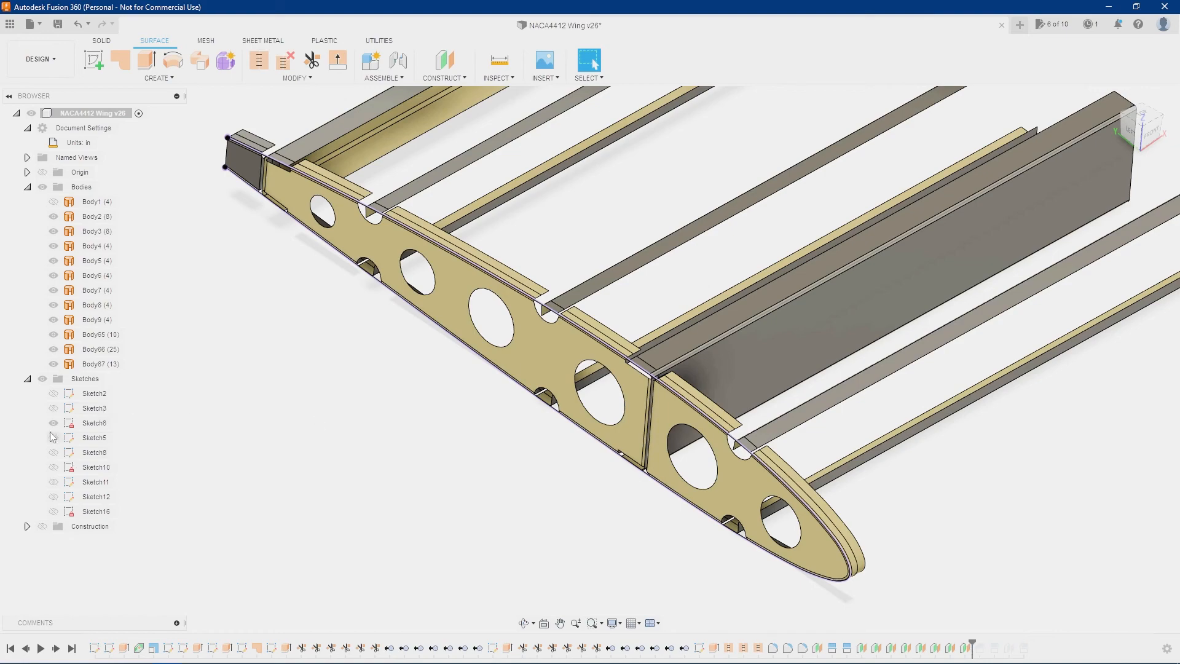
Roll the design history past the added construction planes, show all construction planes, and examine their positions along the spars and stringers
click(45, 524)
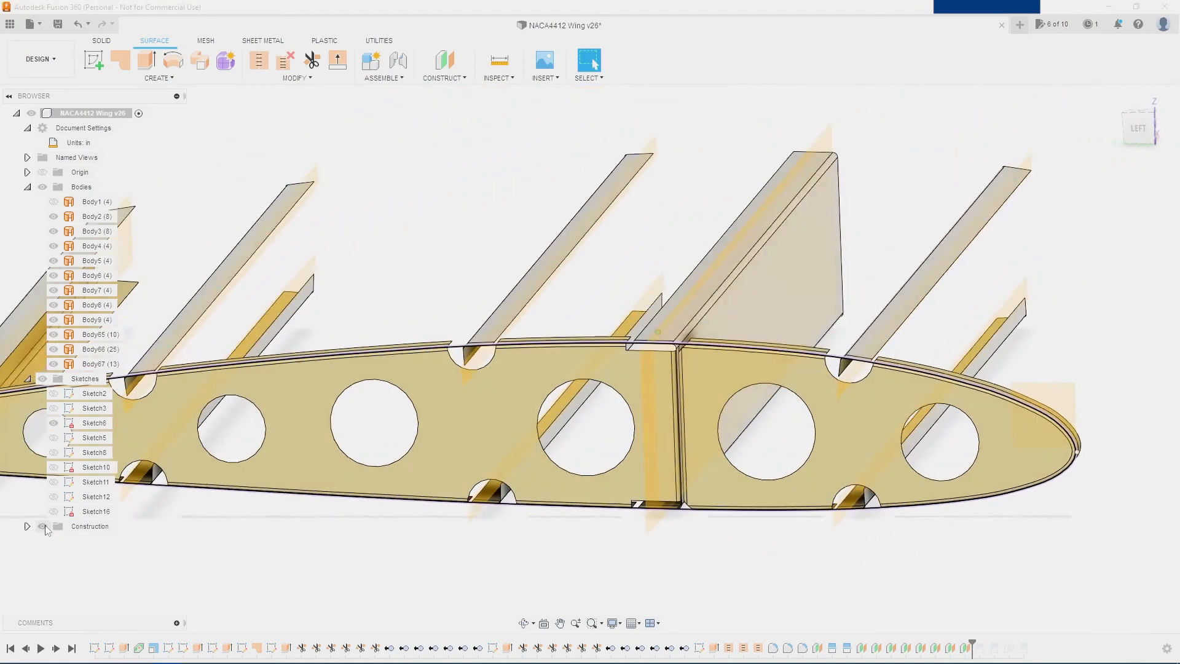
shift+middle_drag(916, 340, 871, 312)
scroll(858, 414, down, 3)
mouse_move(648, 247)
shift+middle_down()
mouse_move(600, 236)
mouse_move(540, 192)
mouse_move(696, 265)
mouse_move(561, 313)
shift+middle_up()
scroll(359, 379, down, 2)
shift+middle_drag(360, 383, 558, 371)
scroll(558, 371, down, 2)
mouse_move(826, 470)
middle_down()
mouse_move(727, 474)
mouse_move(654, 422)
middle_up()
Roll the design history to its end past the final splits and examine the split lines along the stringers
drag(972, 644, 1030, 645)
scroll(946, 439, up, 3)
scroll(946, 439, up, 8)
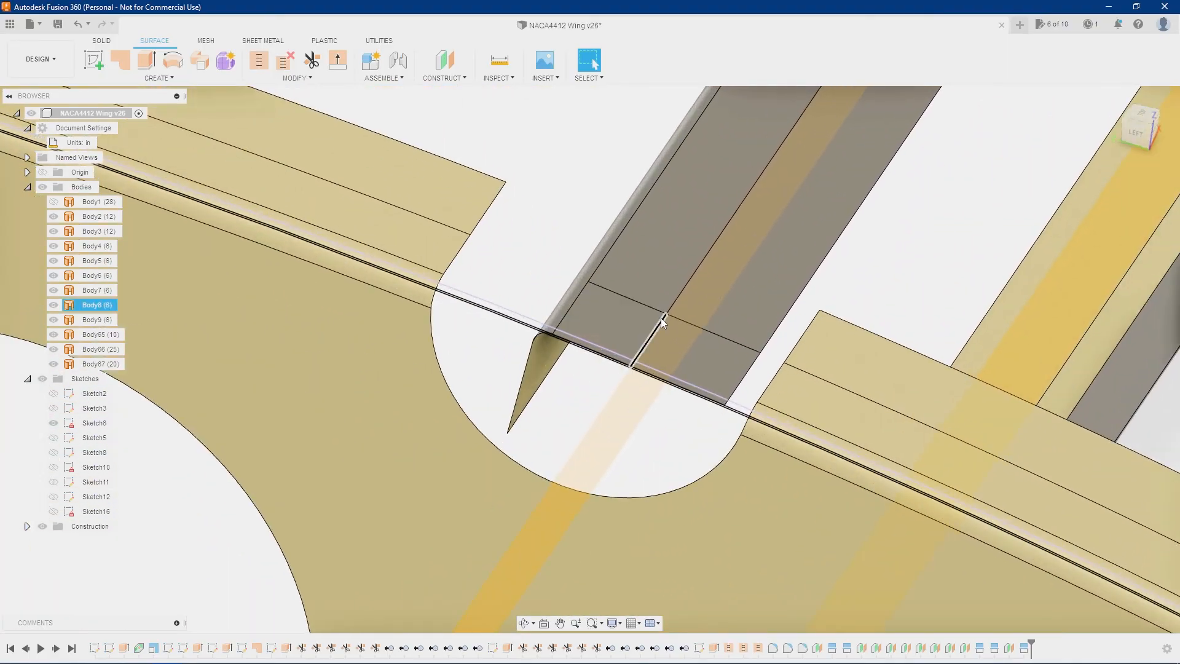
middle_drag(661, 318, 462, 382)
scroll(510, 388, down, 10)
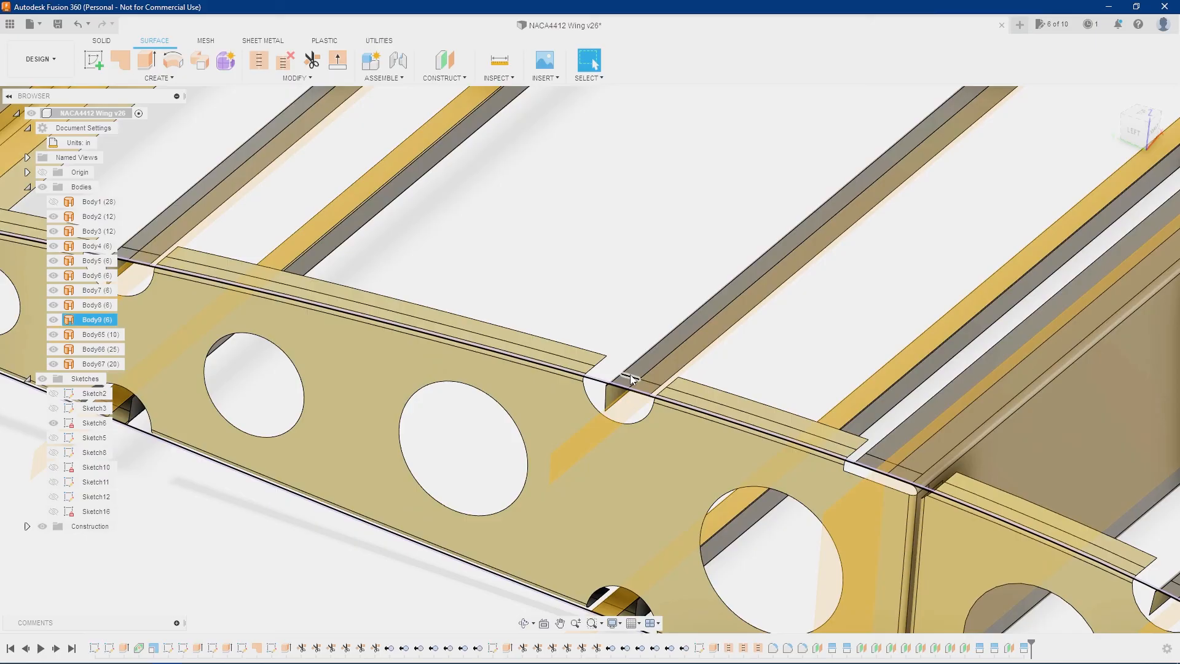
scroll(633, 380, down, 8)
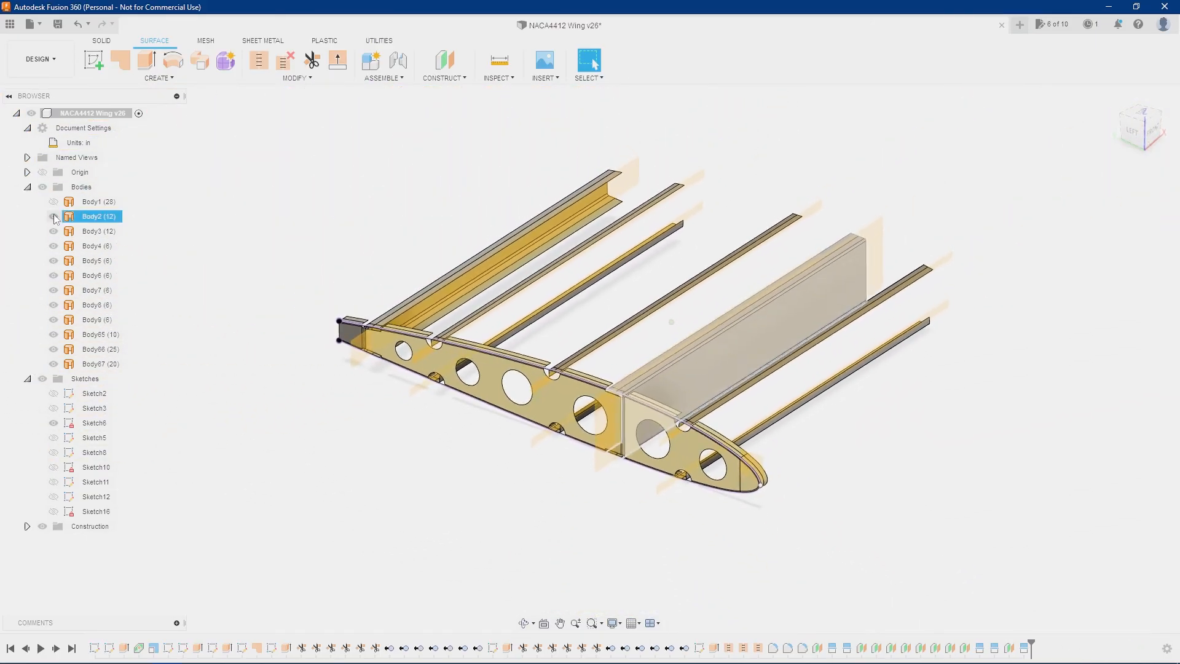
Hide the construction planes, show the wing skin, and view the complete split wing
click(42, 526)
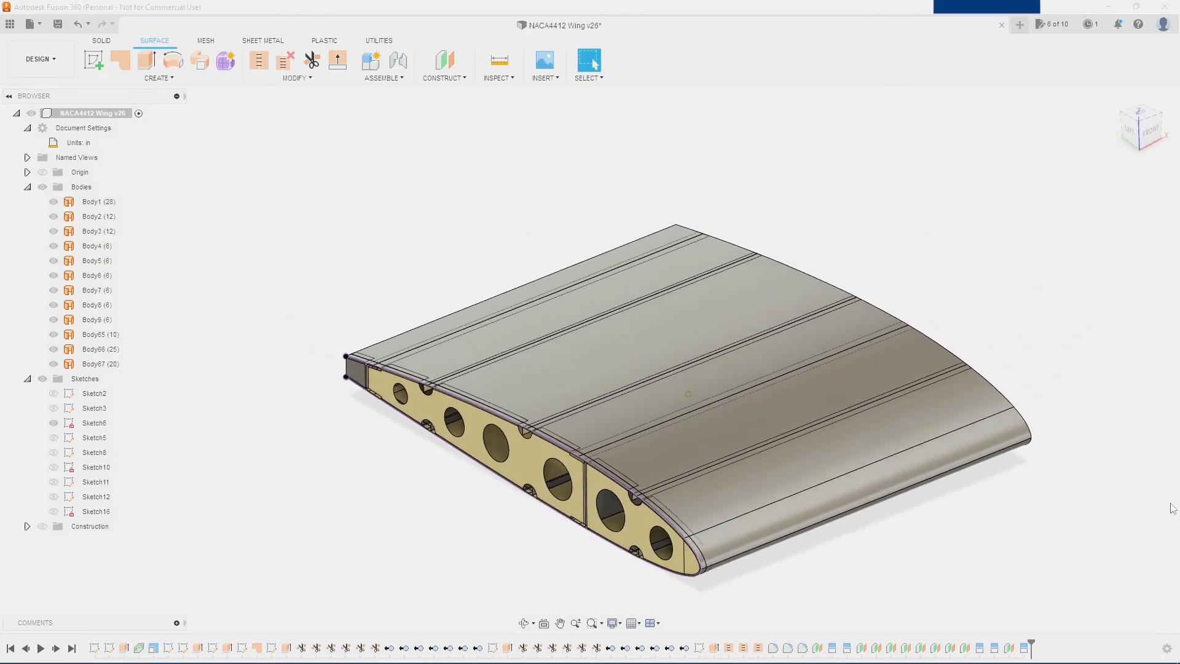
shift+middle_drag(1173, 508, 654, 516)
shift+middle_drag(1082, 332, 743, 429)
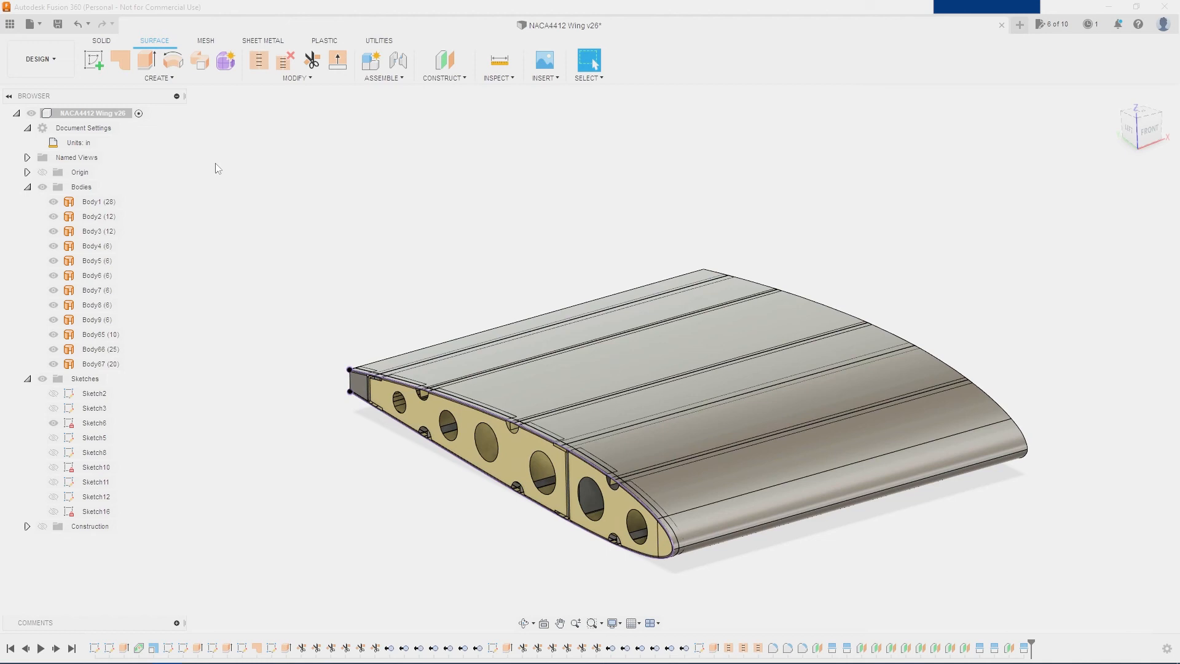
shift+middle_drag(1078, 194, 1048, 200)
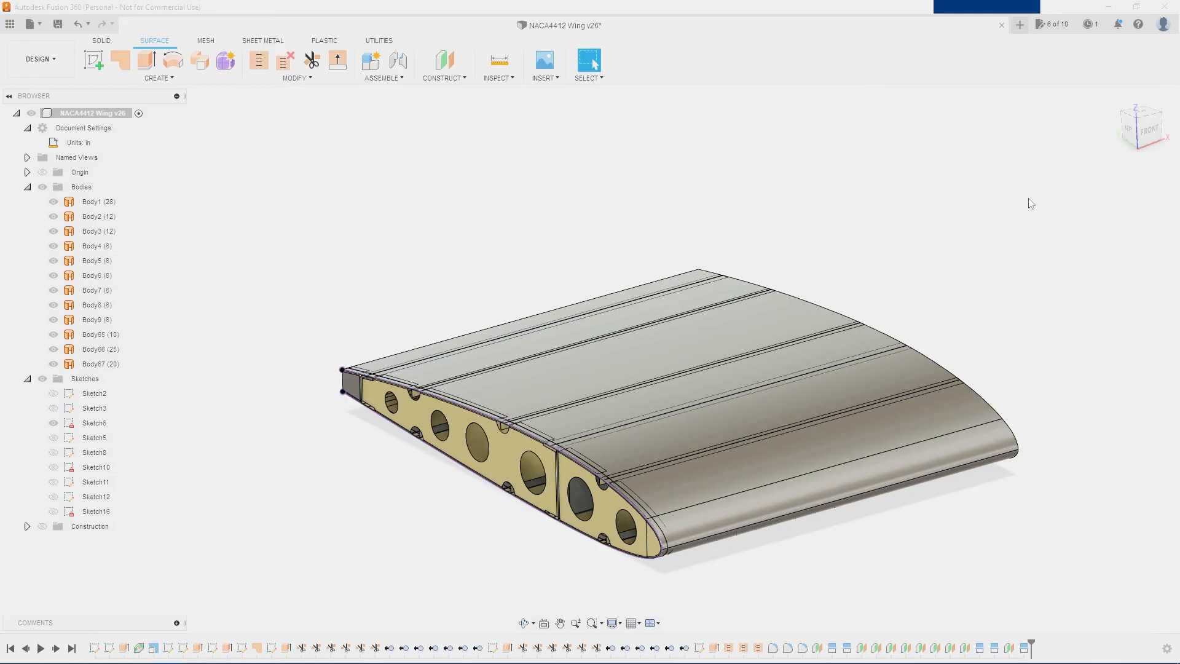
Switch to Simcenter Femap and examine the spars, ribs and lower skin of the meshed full wing
key(alt+Tab)
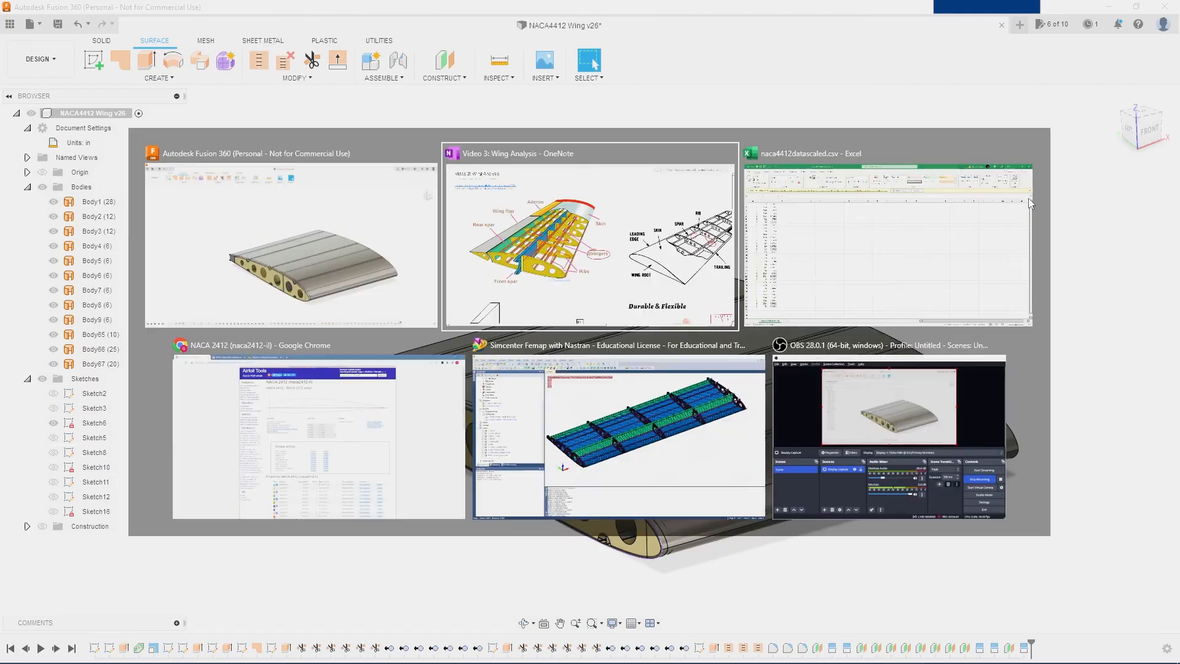
click(685, 430)
scroll(699, 295, down, 3)
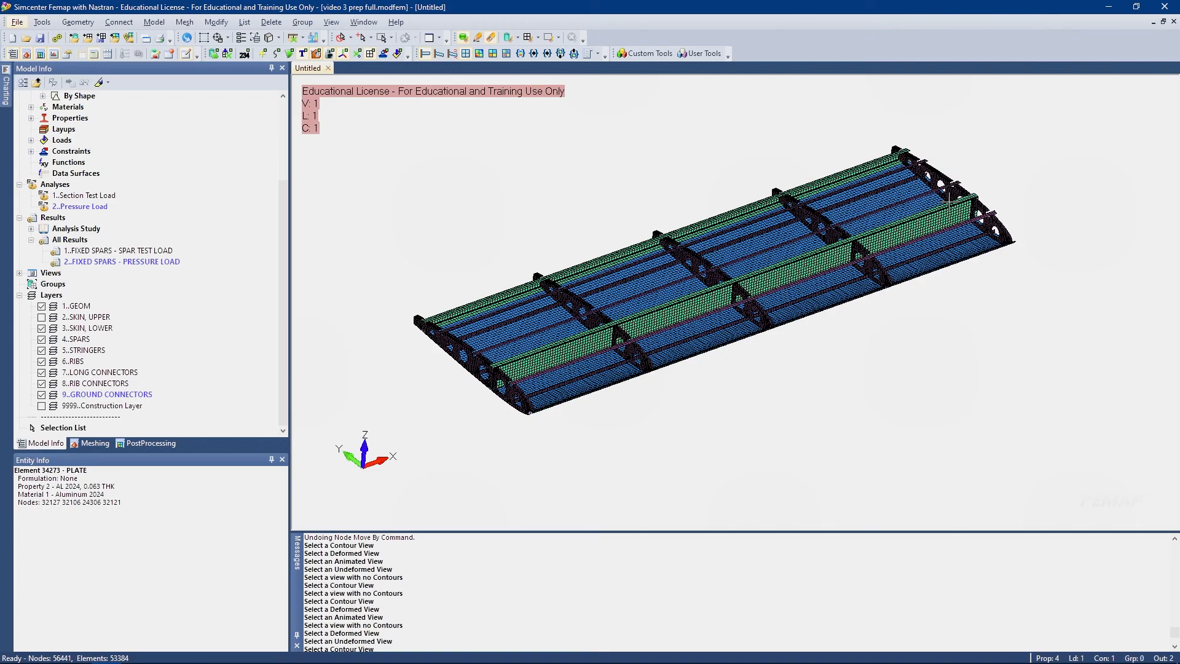
Switch to the Cessna 172 image results in Chrome and examine the wing shape and strut in several photos
key(super)
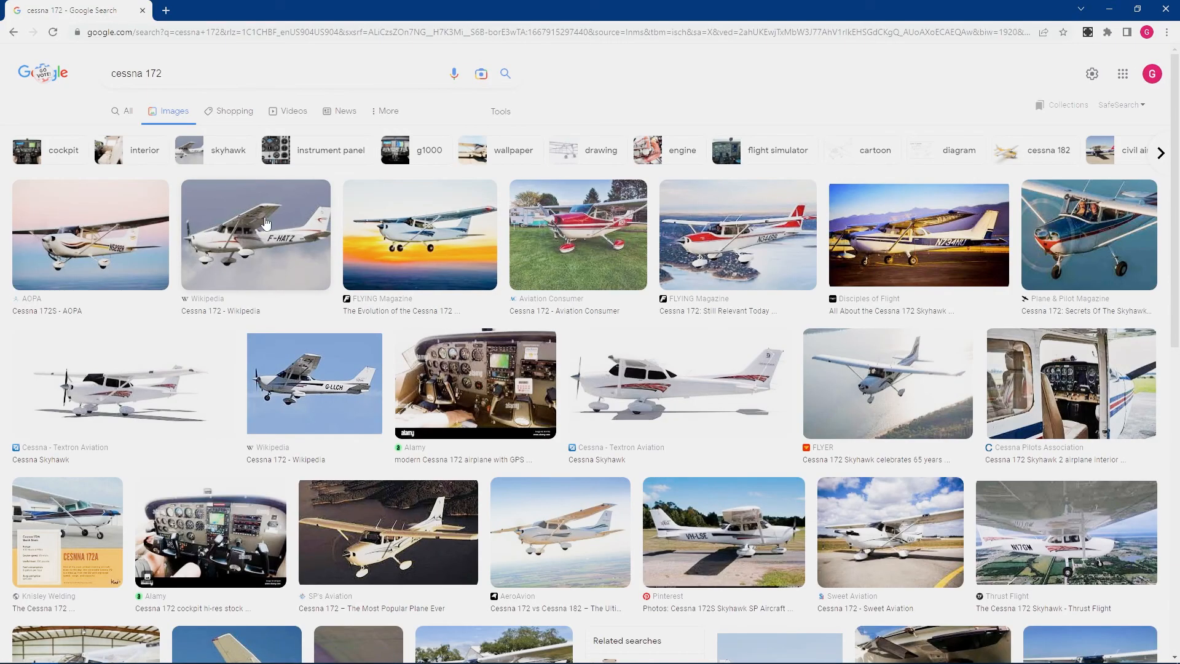
click(122, 237)
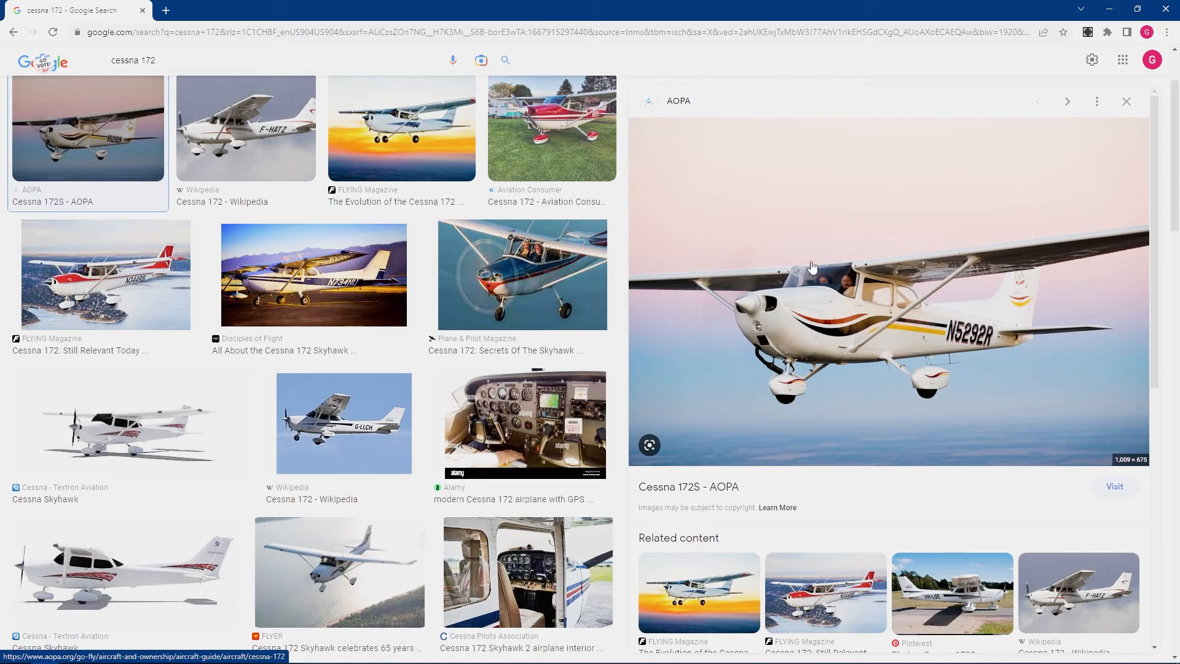
click(416, 138)
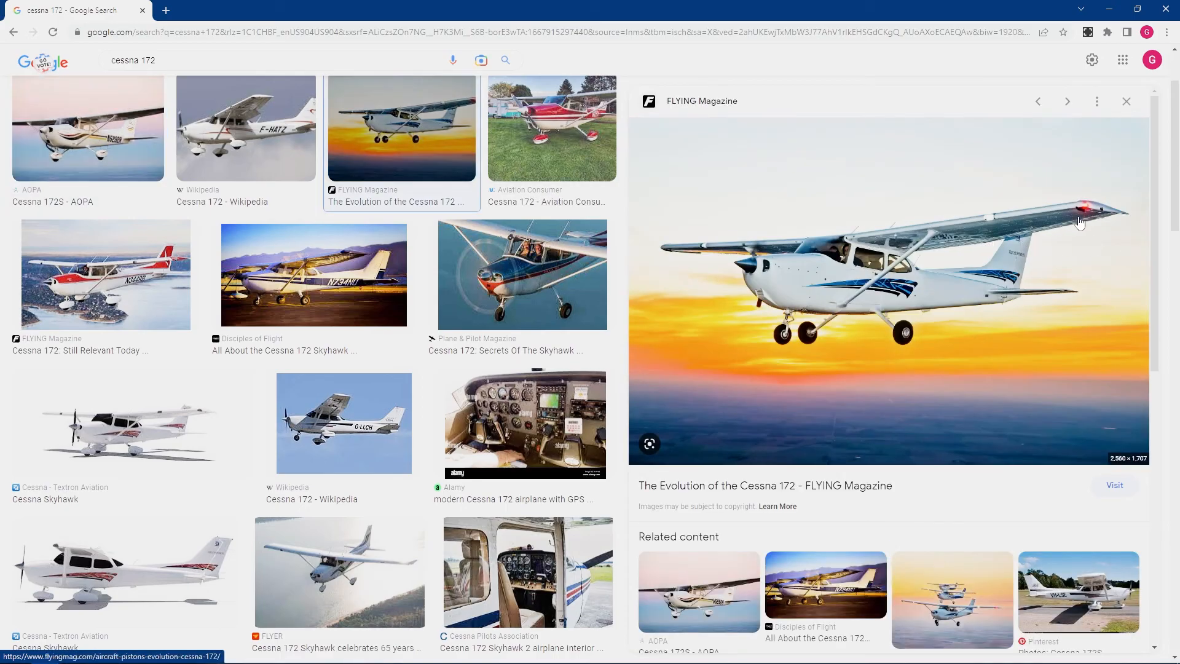
scroll(1001, 303, down, 2)
scroll(393, 393, down, 2)
click(350, 287)
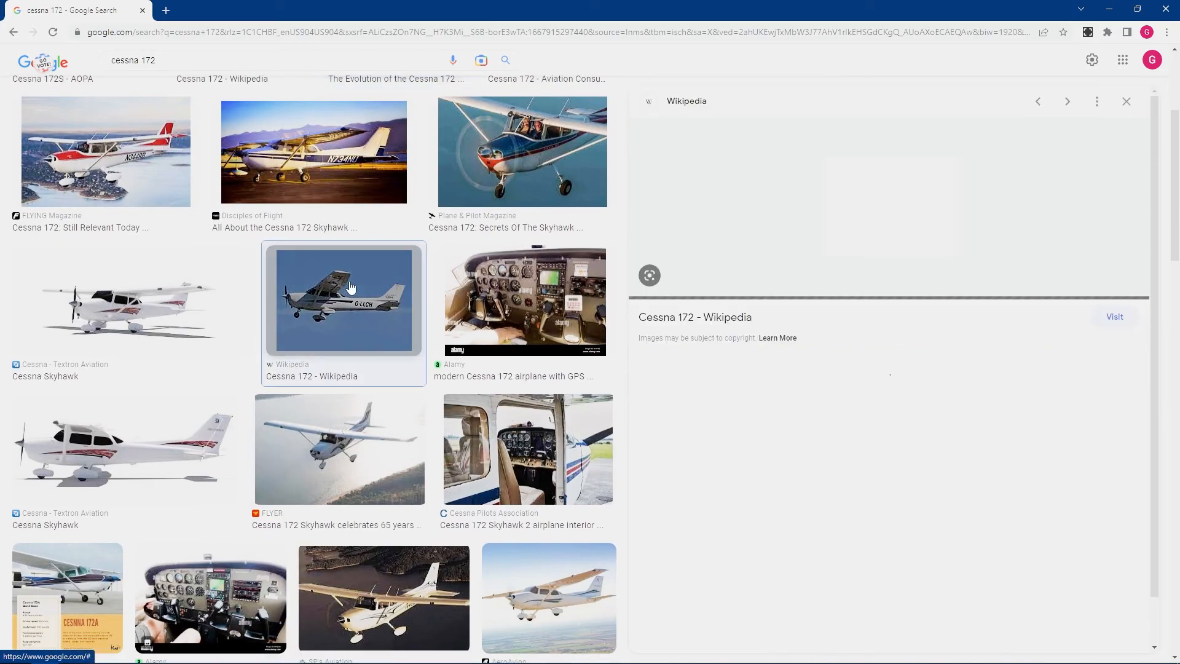
scroll(351, 287, down, 4)
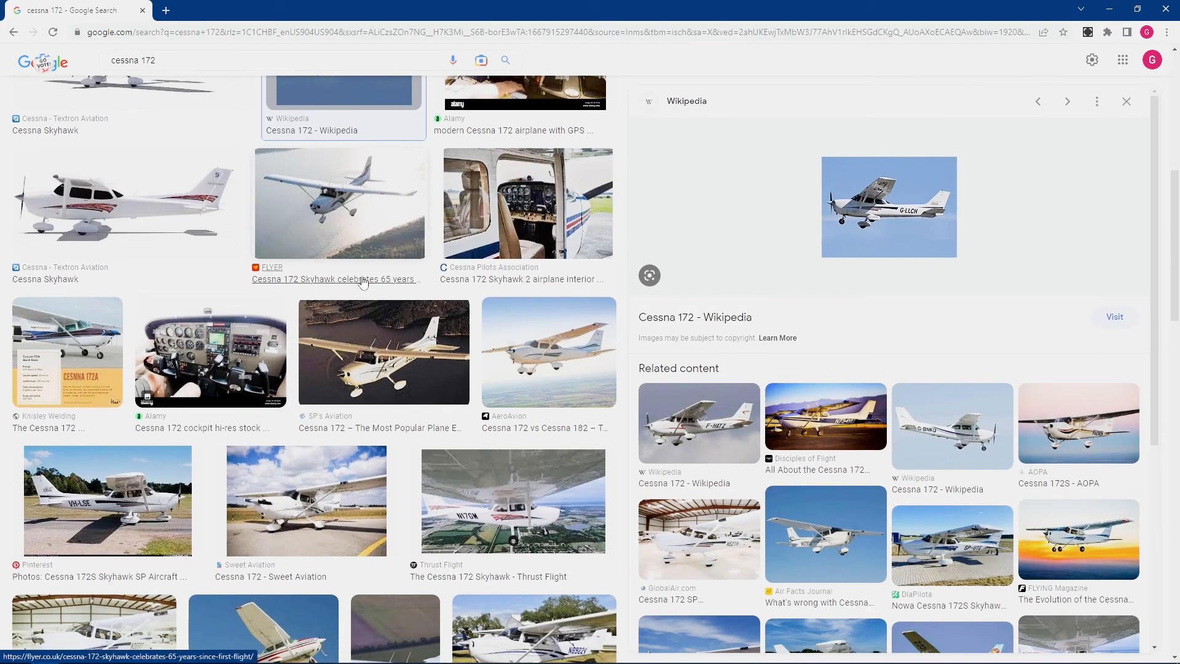
click(353, 287)
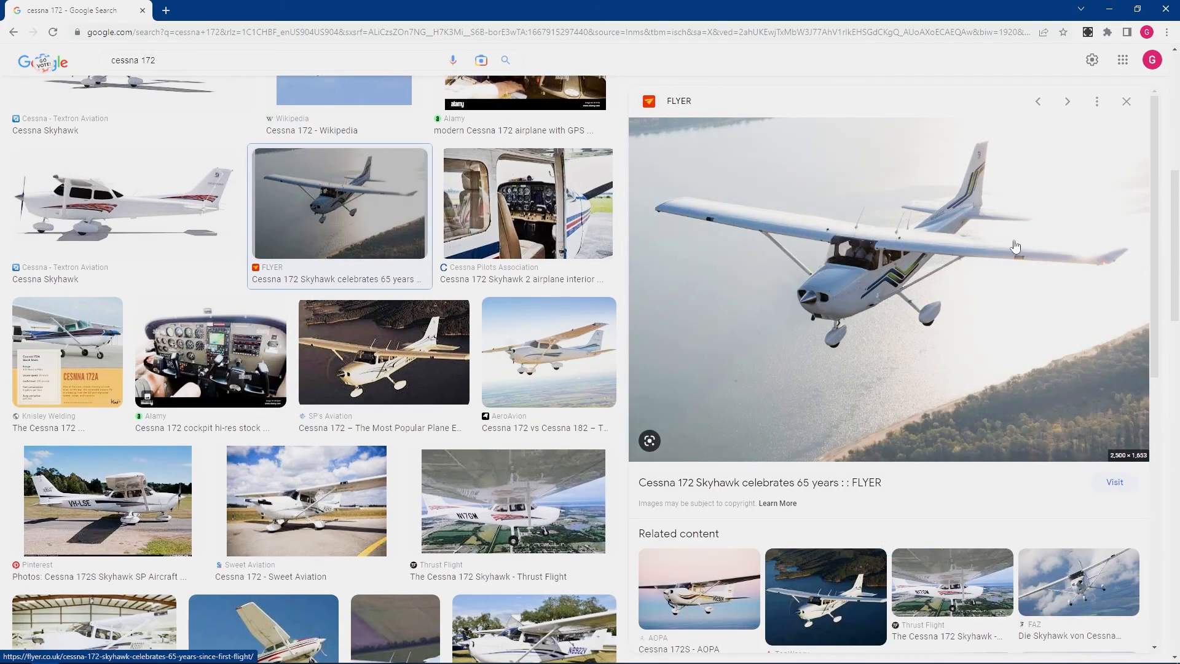
scroll(430, 348, down, 3)
scroll(430, 348, up, 1)
click(263, 467)
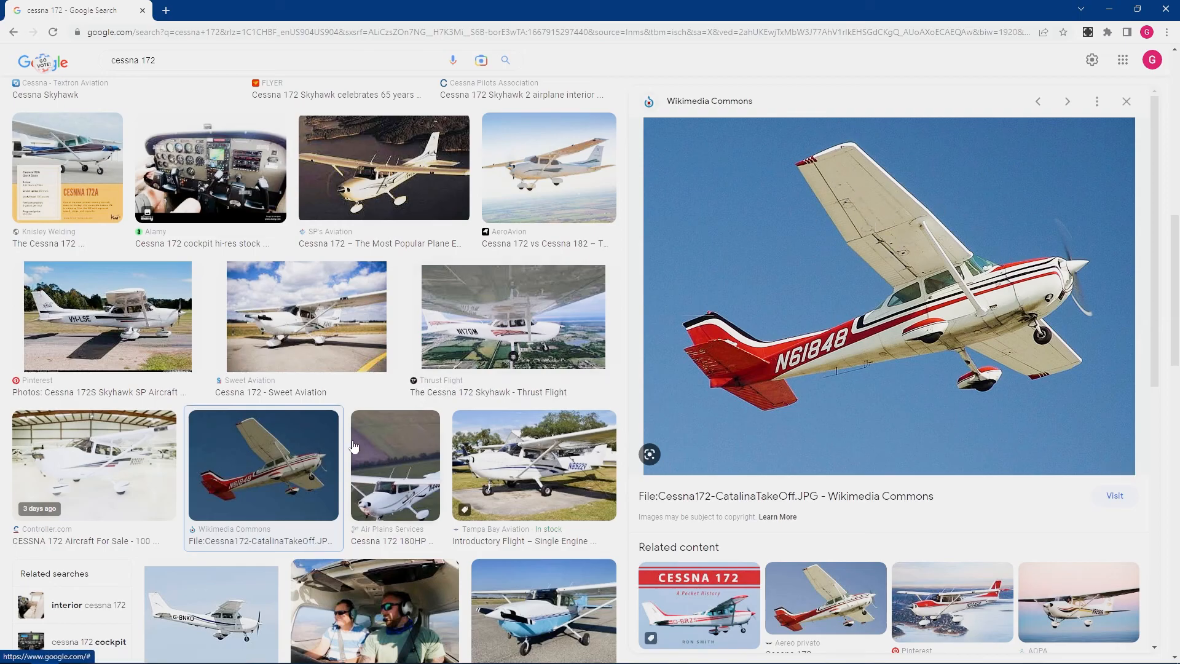
scroll(354, 447, down, 3)
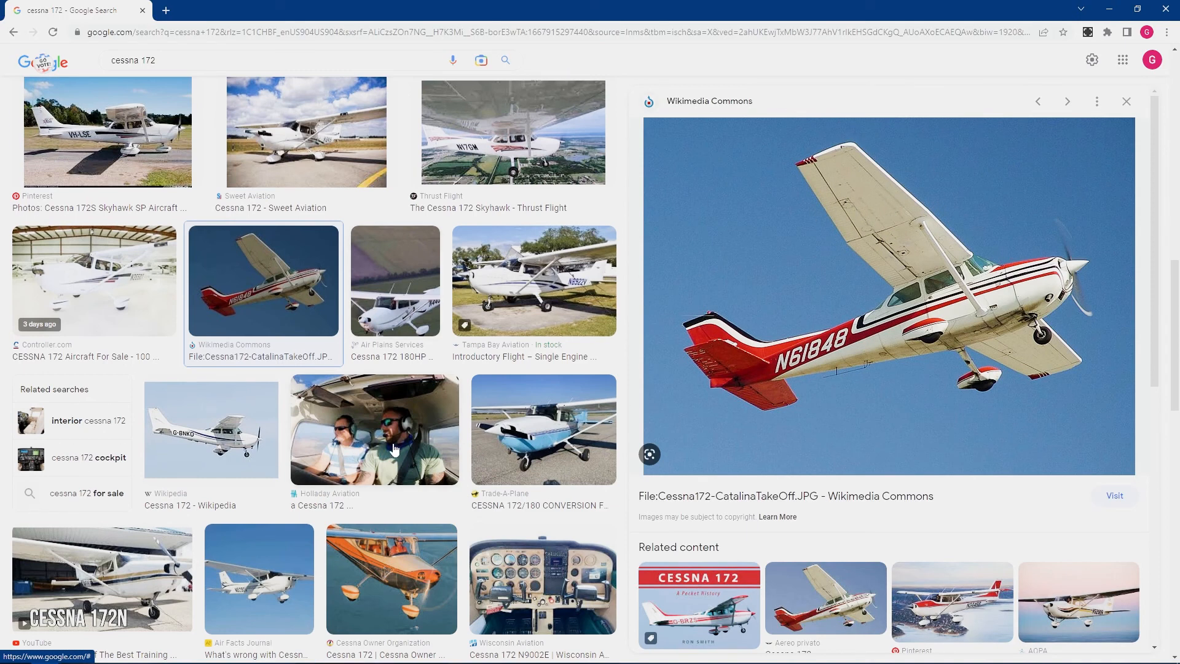
Return to the meshed full wing in Femap and examine its rib bays and spars up close
key(alt+Tab)
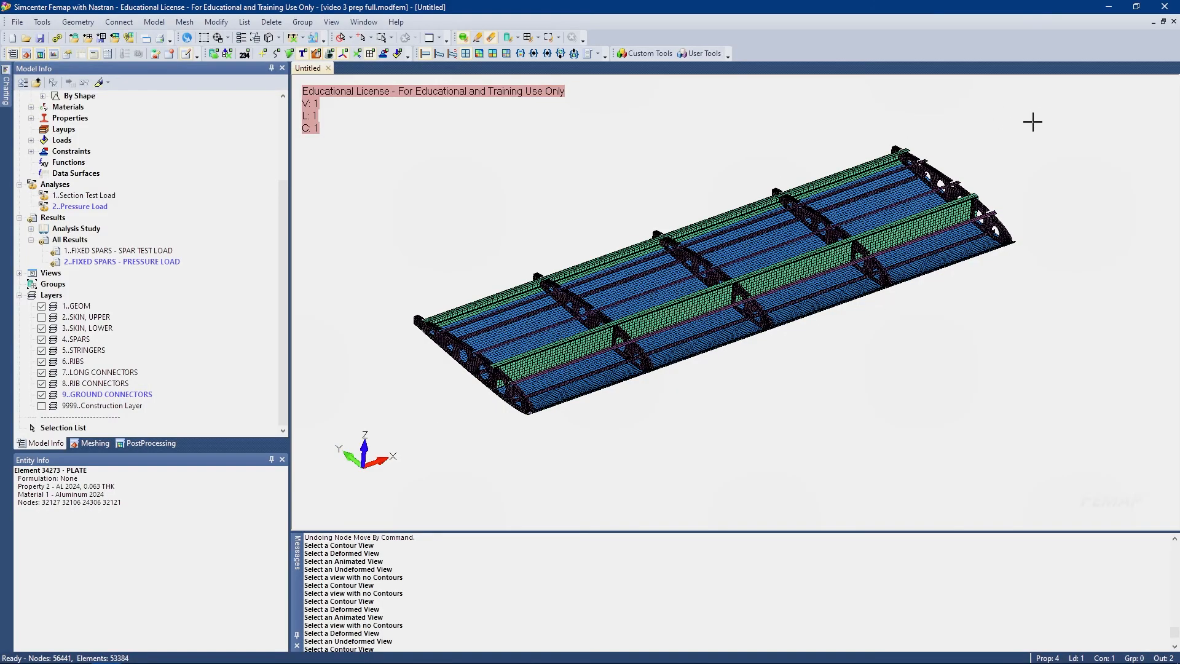
middle_drag(706, 246, 613, 281)
scroll(682, 306, up, 3)
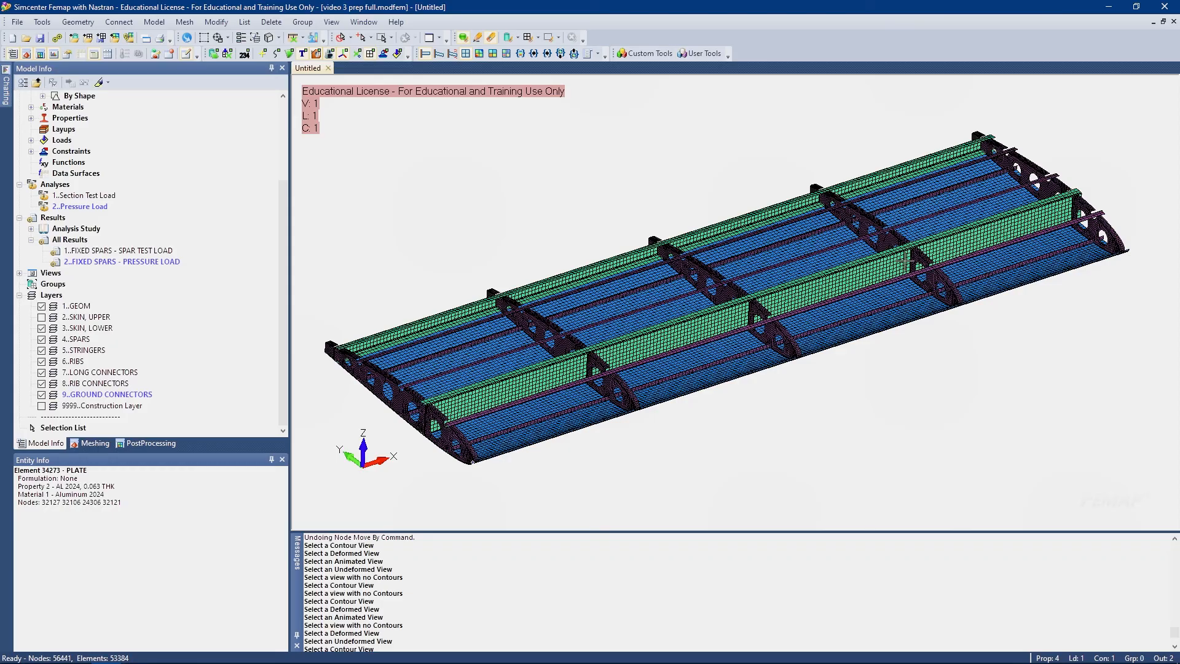
Switch to the wing design in Fusion 360 and examine the section's skin, ribs and spars from several angles
key(alt+Tab)
click(768, 306)
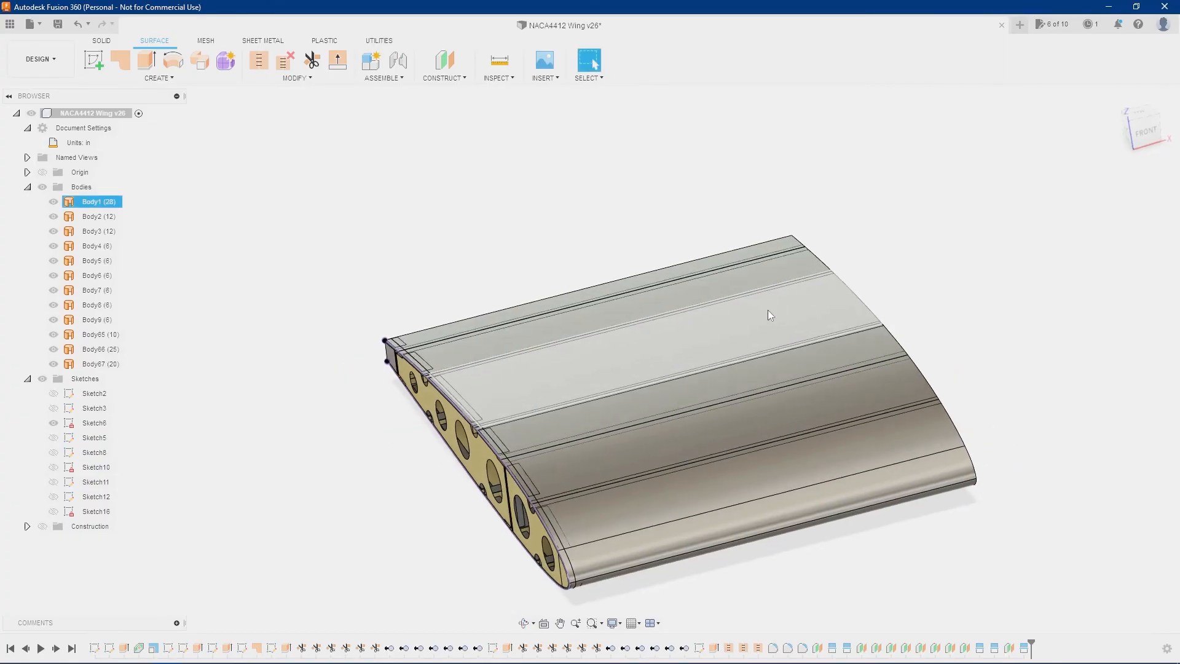
shift+middle_drag(762, 335, 658, 338)
scroll(757, 363, up, 4)
shift+middle_drag(756, 360, 785, 354)
scroll(768, 387, down, 3)
scroll(597, 303, down, 7)
shift+middle_drag(557, 332, 587, 346)
shift+middle_drag(823, 400, 877, 397)
shift+middle_drag(684, 387, 672, 382)
scroll(674, 382, up, 4)
shift+middle_drag(345, 312, 349, 332)
middle_drag(422, 334, 572, 325)
scroll(578, 304, up, 3)
shift+middle_drag(586, 261, 624, 334)
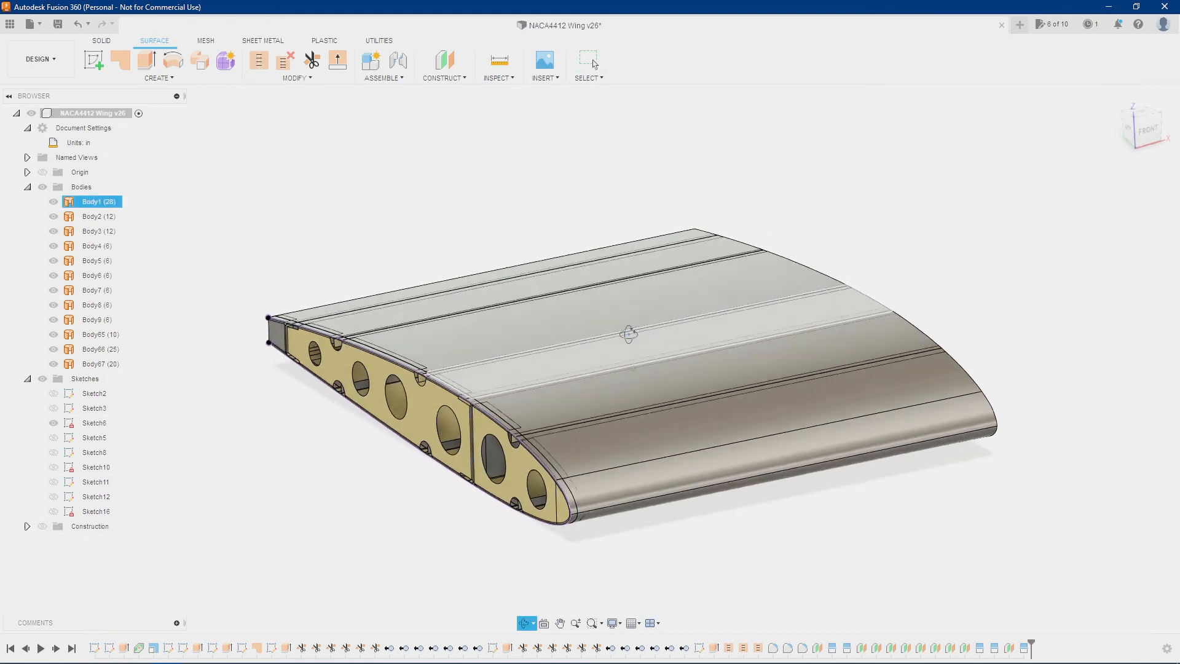
Open the wing design's export settings and review the available file types
click(33, 30)
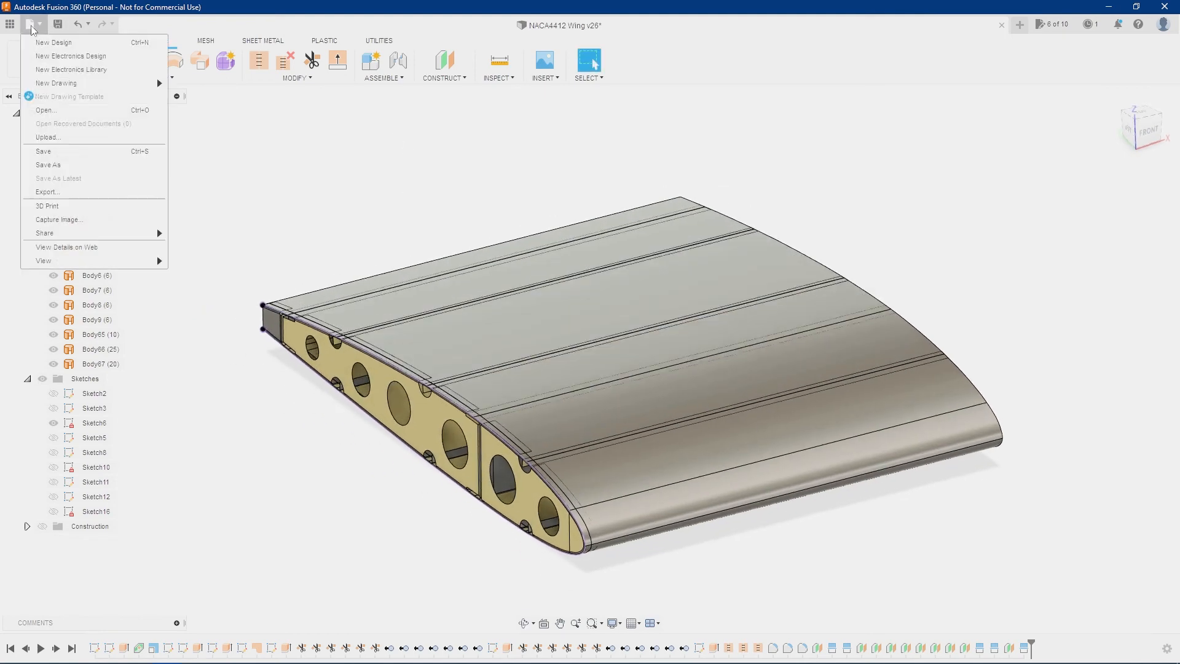
click(70, 192)
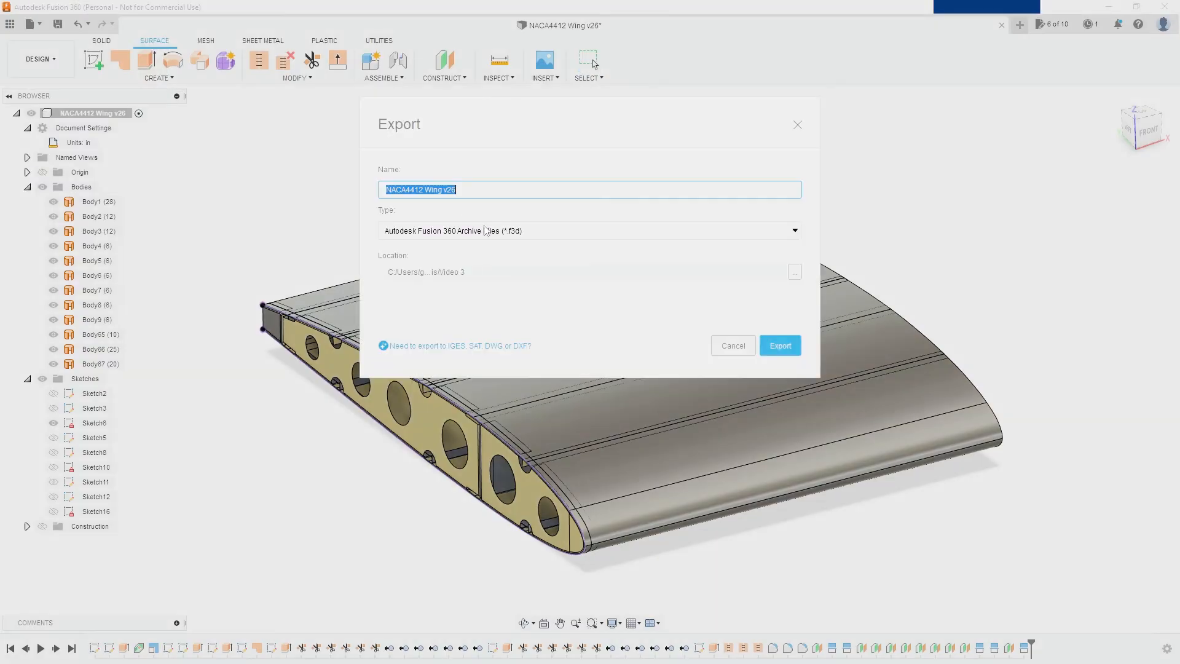
click(573, 240)
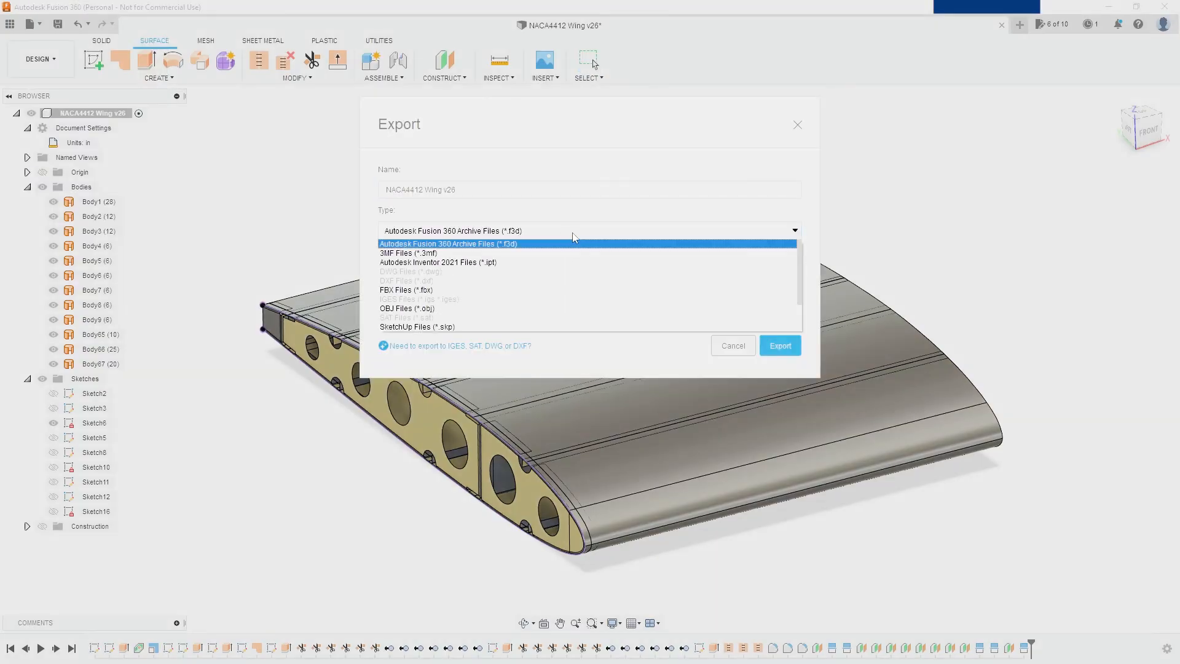
scroll(475, 317, down, 1)
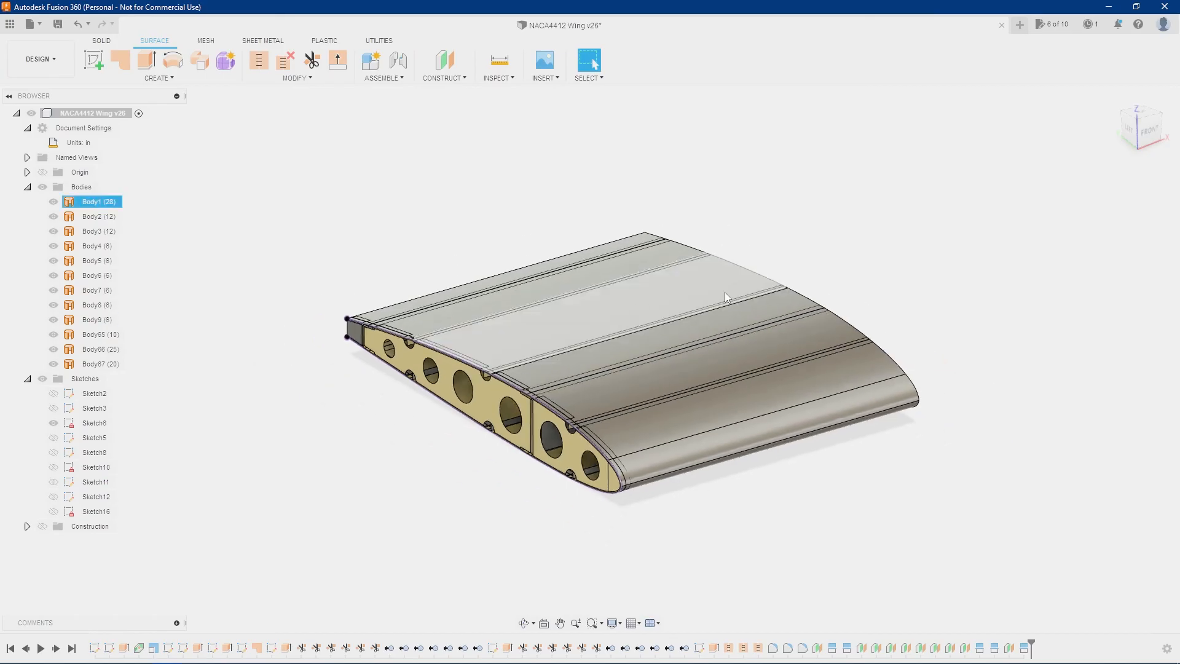
Switch to Femap and create a new empty model
mouse_move(54, 662)
click(192, 654)
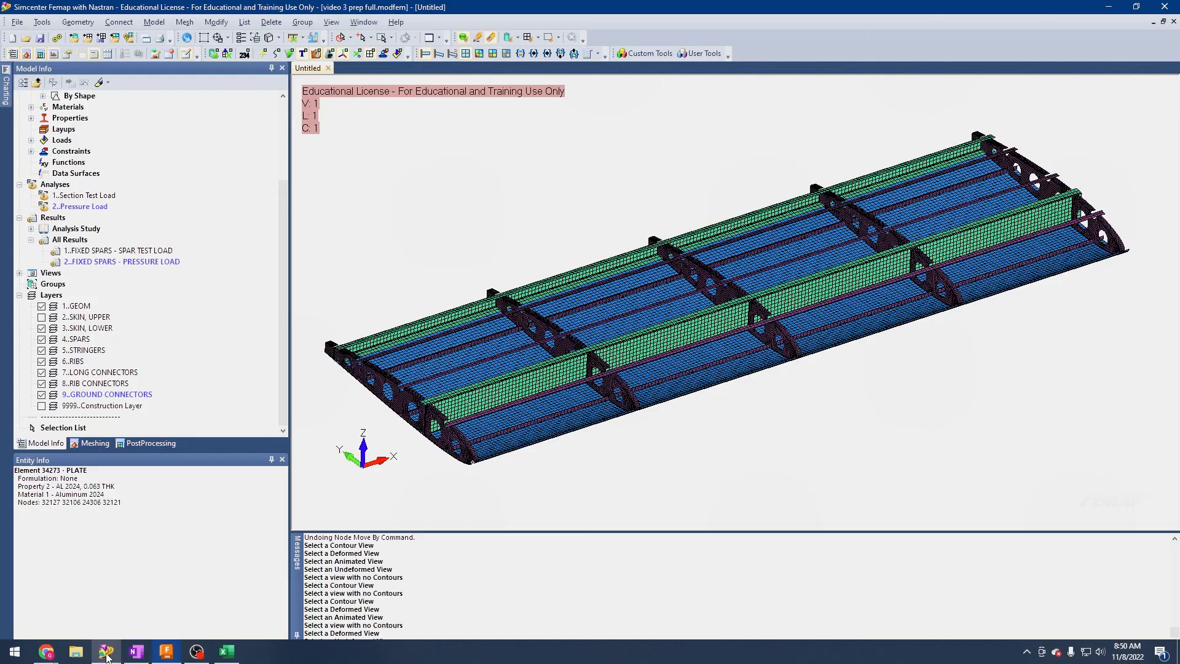
click(18, 22)
click(37, 37)
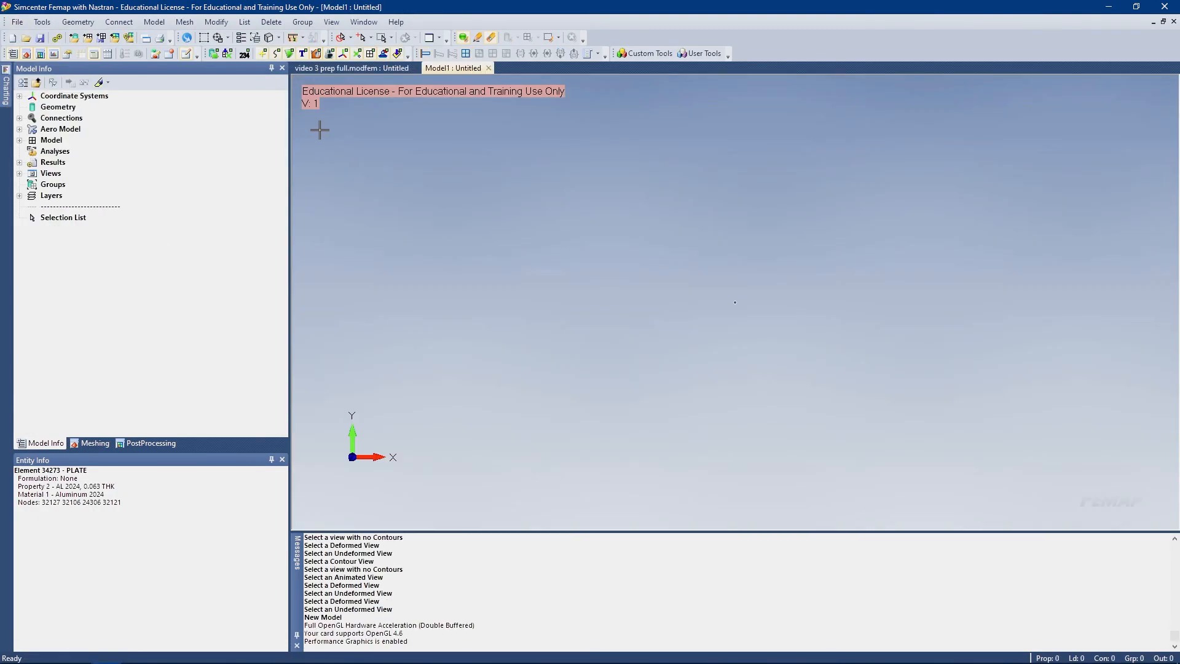
Import the geometry file NACA4412 Wing v26.step with Optimize Bodies turned off, and expand the model's layers
click(17, 22)
mouse_move(80, 161)
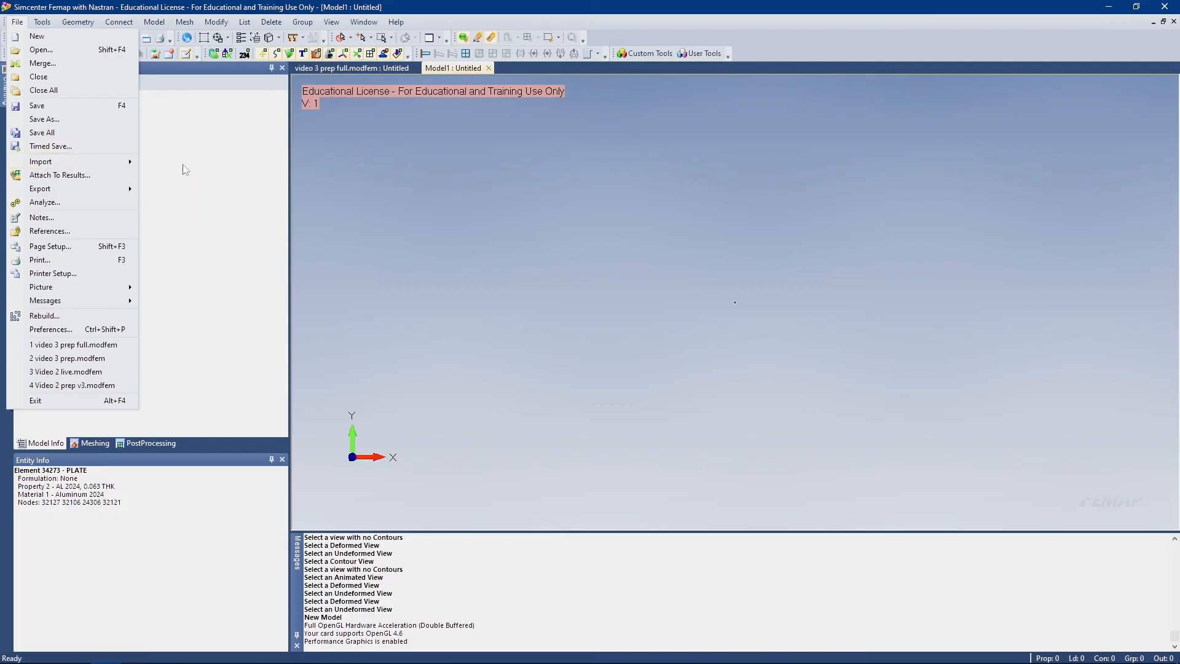
click(180, 163)
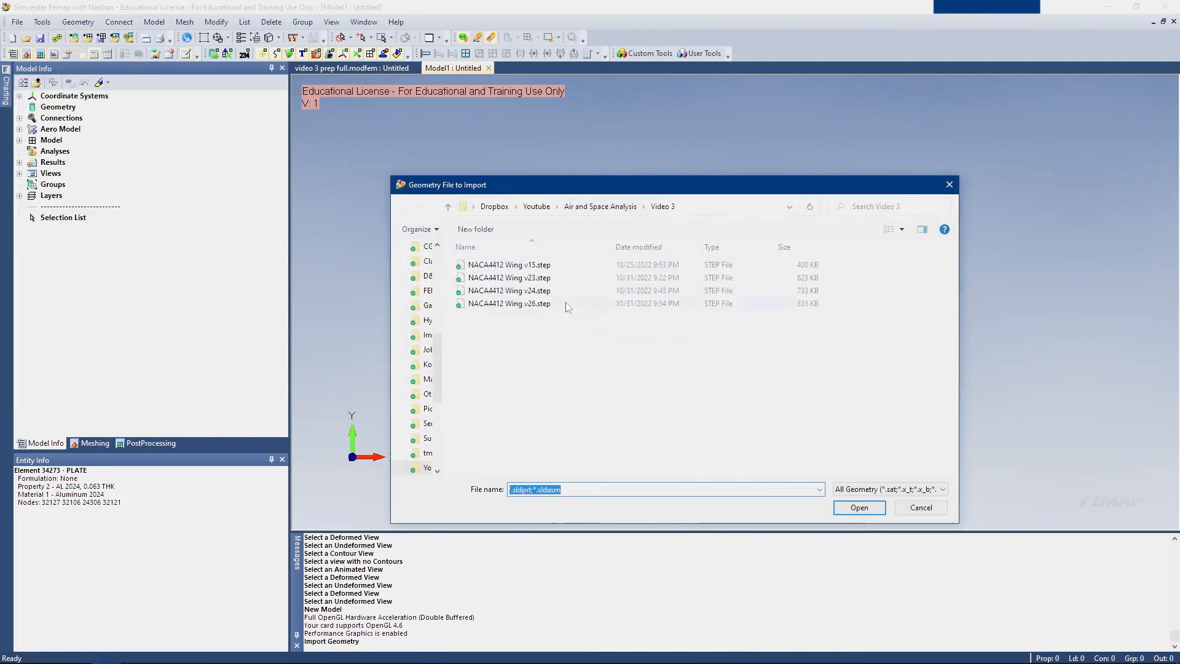
click(560, 266)
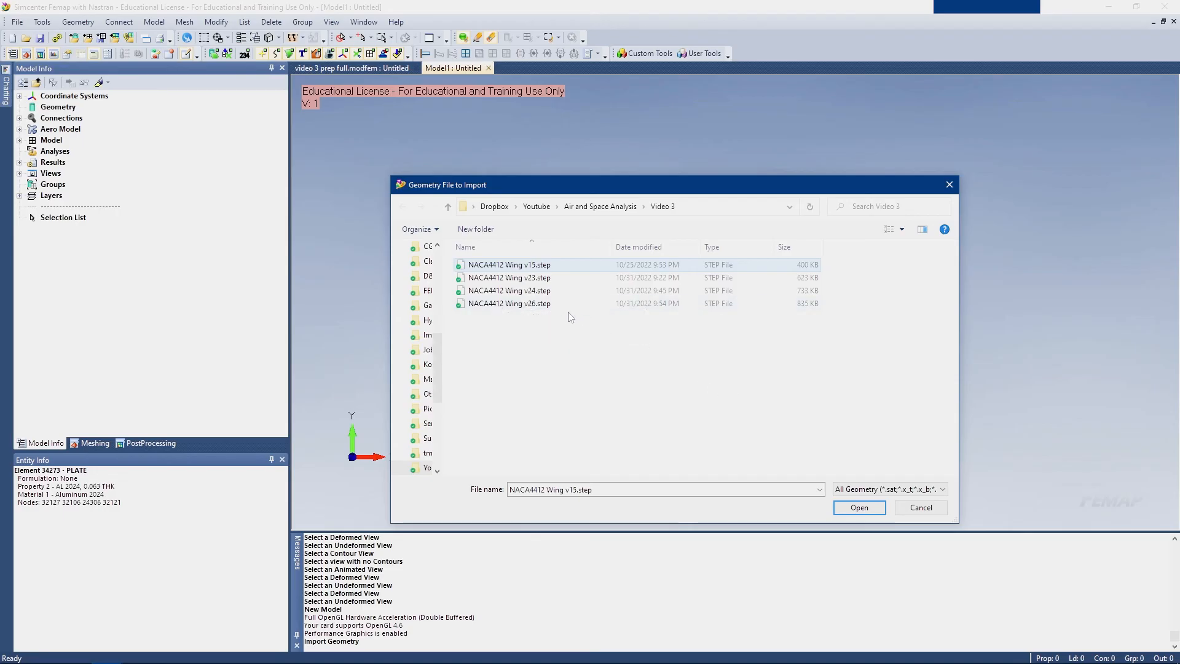
double_click(552, 305)
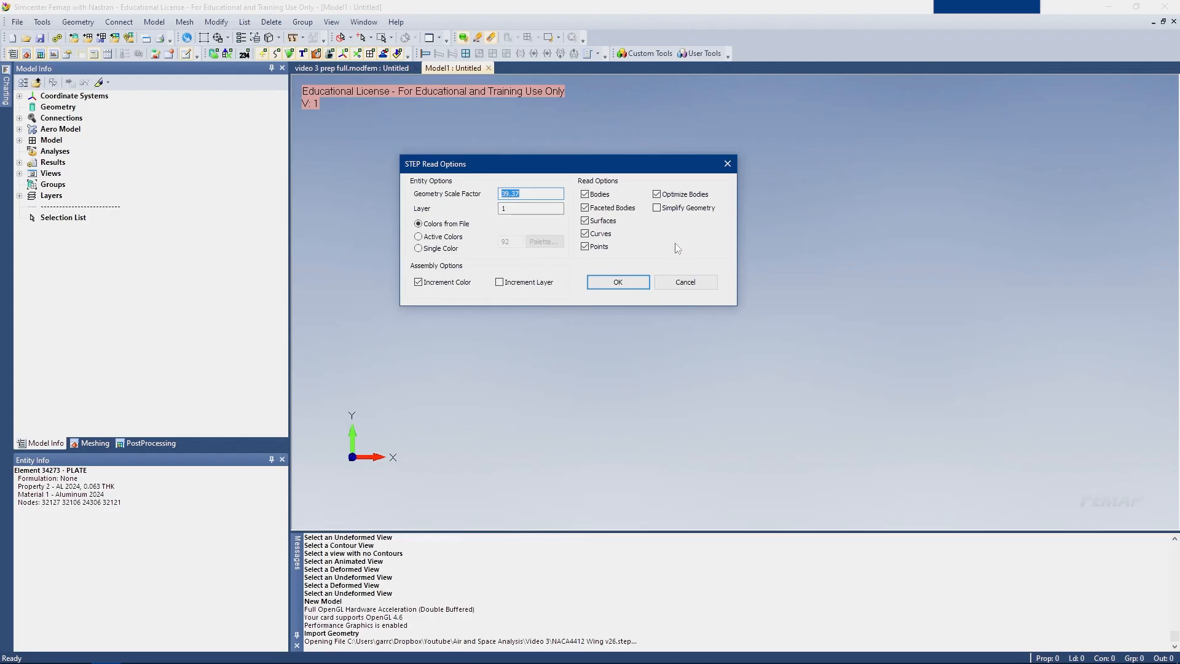
click(19, 196)
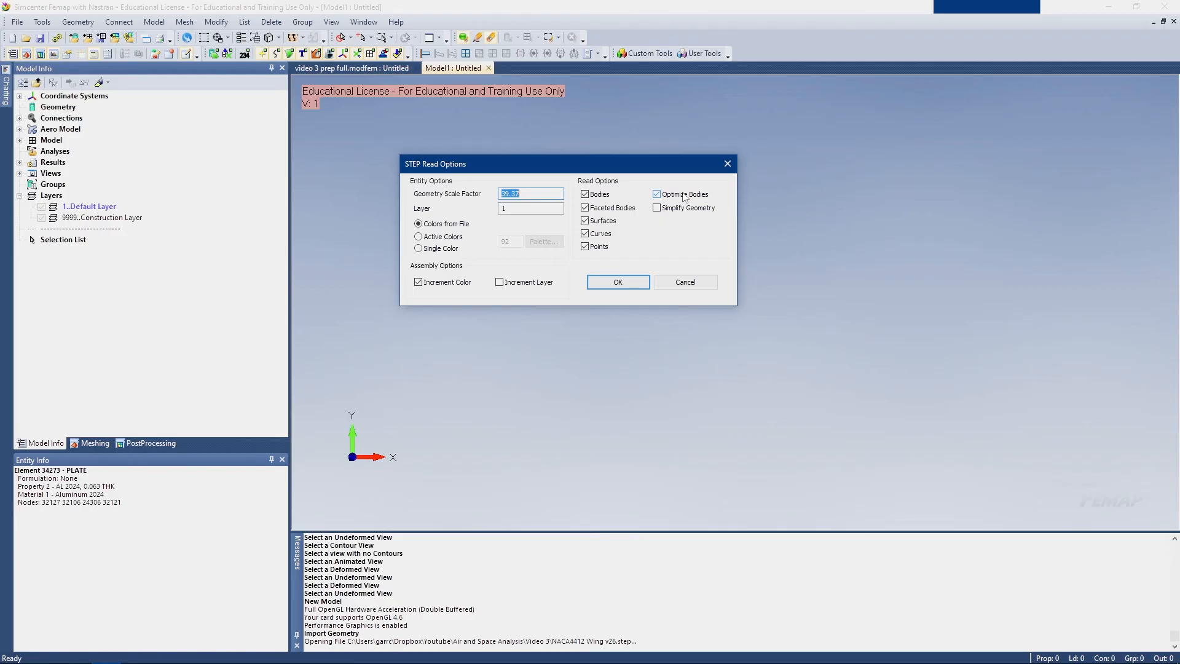
drag(684, 175, 645, 188)
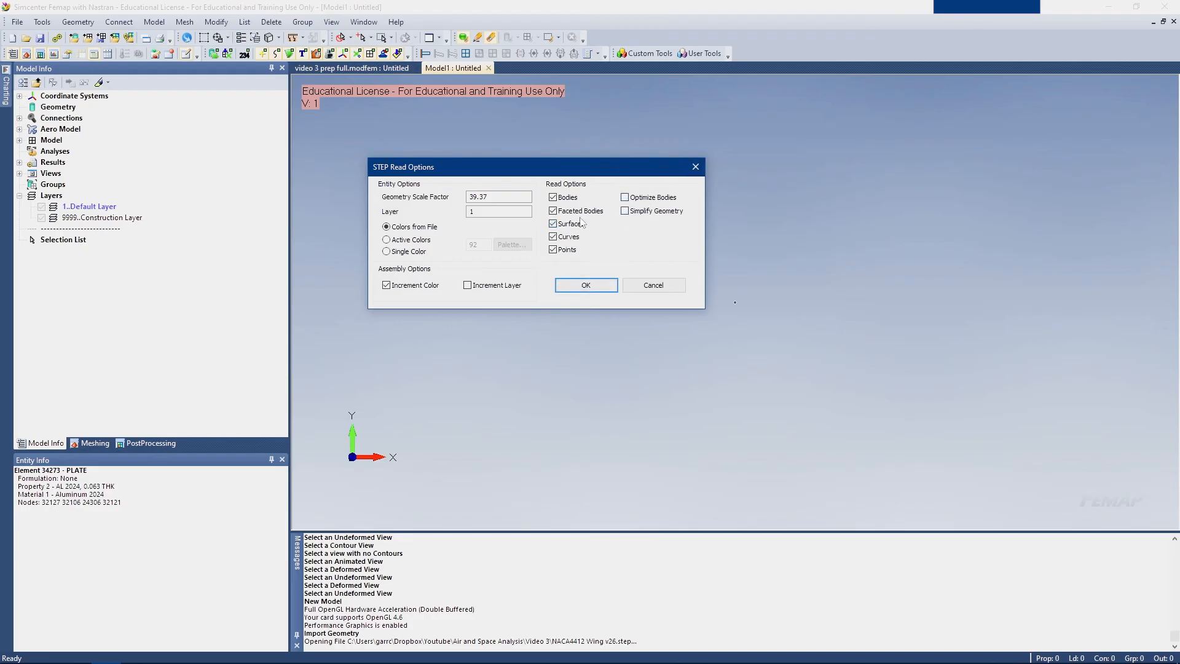
click(588, 286)
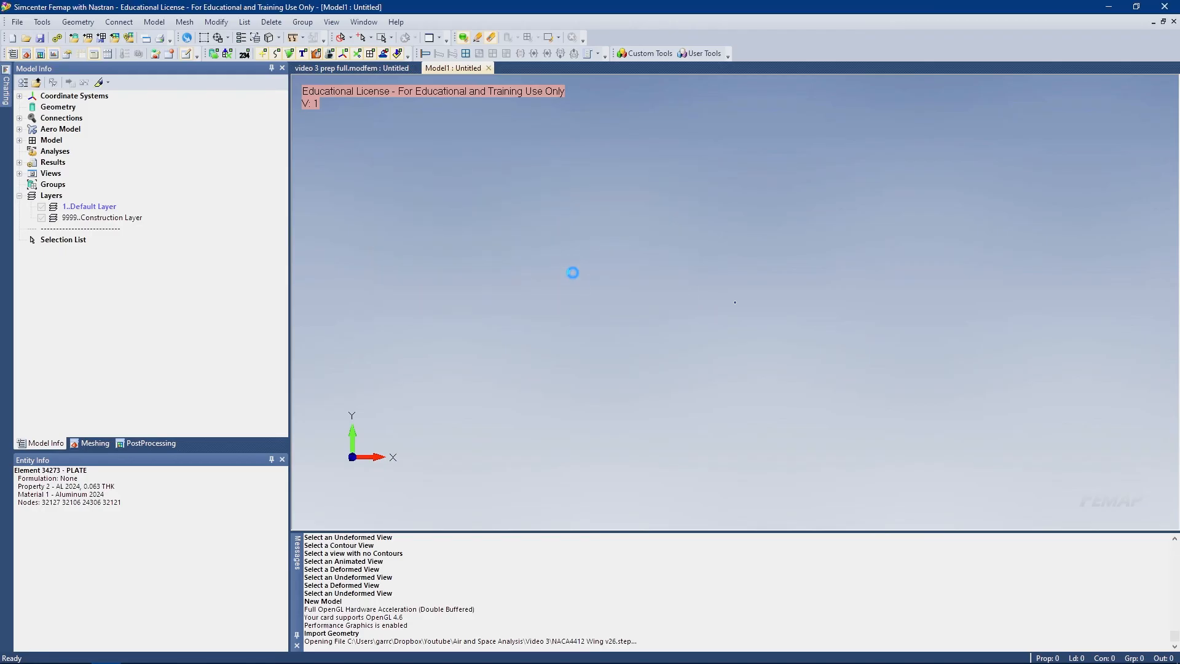
Examine the end rib and leading edge of the imported wing geometry
middle_drag(573, 272, 573, 273)
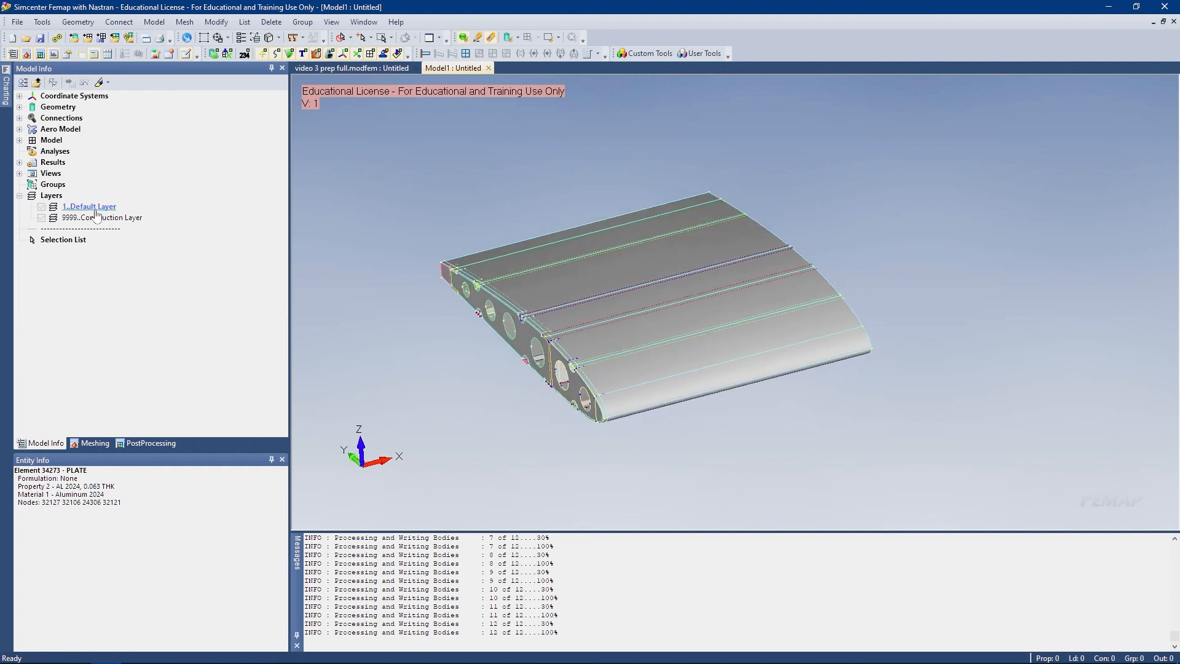
scroll(657, 347, up, 8)
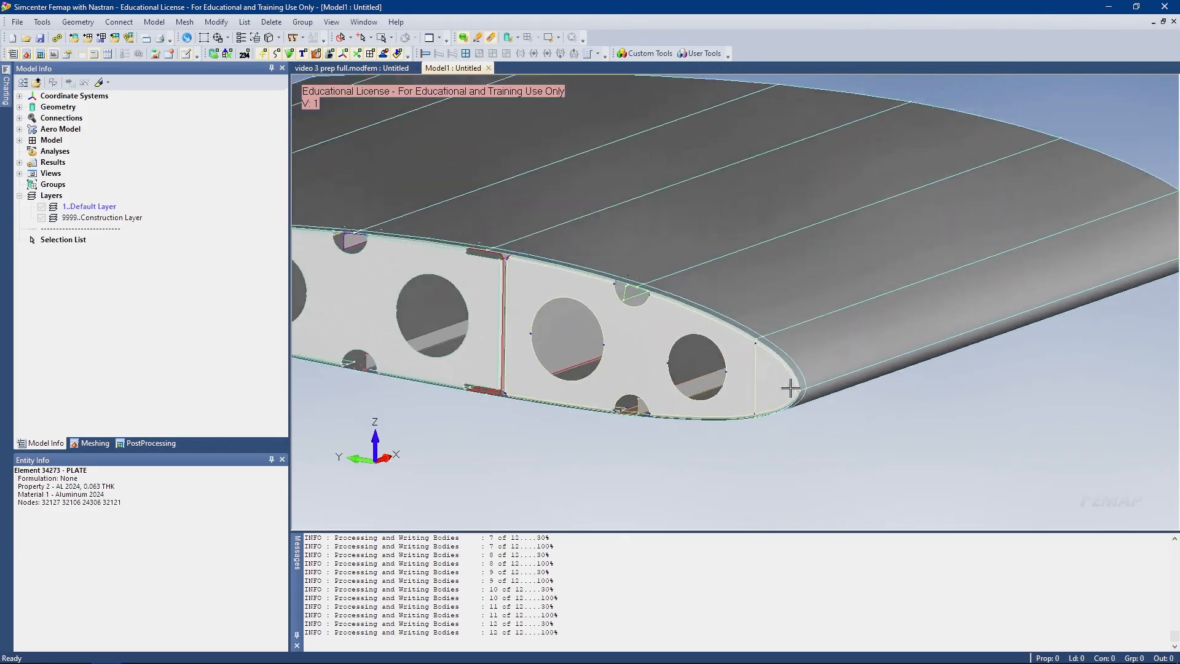
middle_drag(758, 391, 674, 393)
Switch to Fusion 360 and examine the leading-edge split lines and the construction plane that locates the rib split
key(alt+Tab)
click(553, 281)
shift+middle_drag(886, 496, 885, 475)
scroll(994, 617, up, 3)
scroll(525, 393, up, 5)
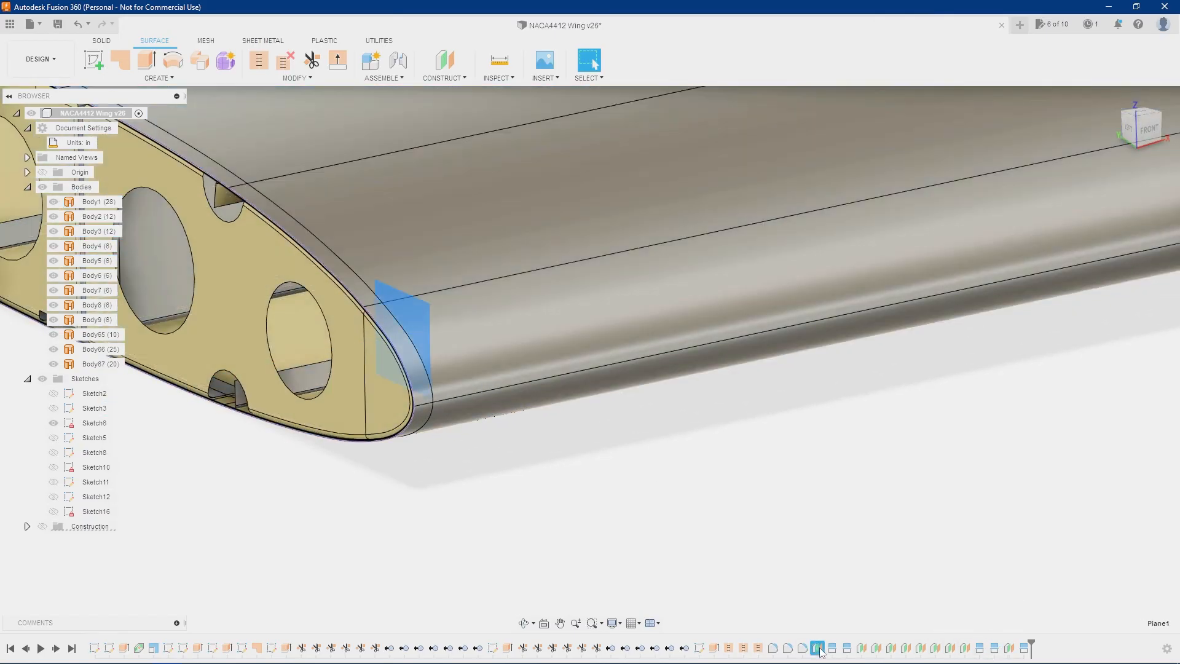
shift+middle_drag(730, 541, 590, 476)
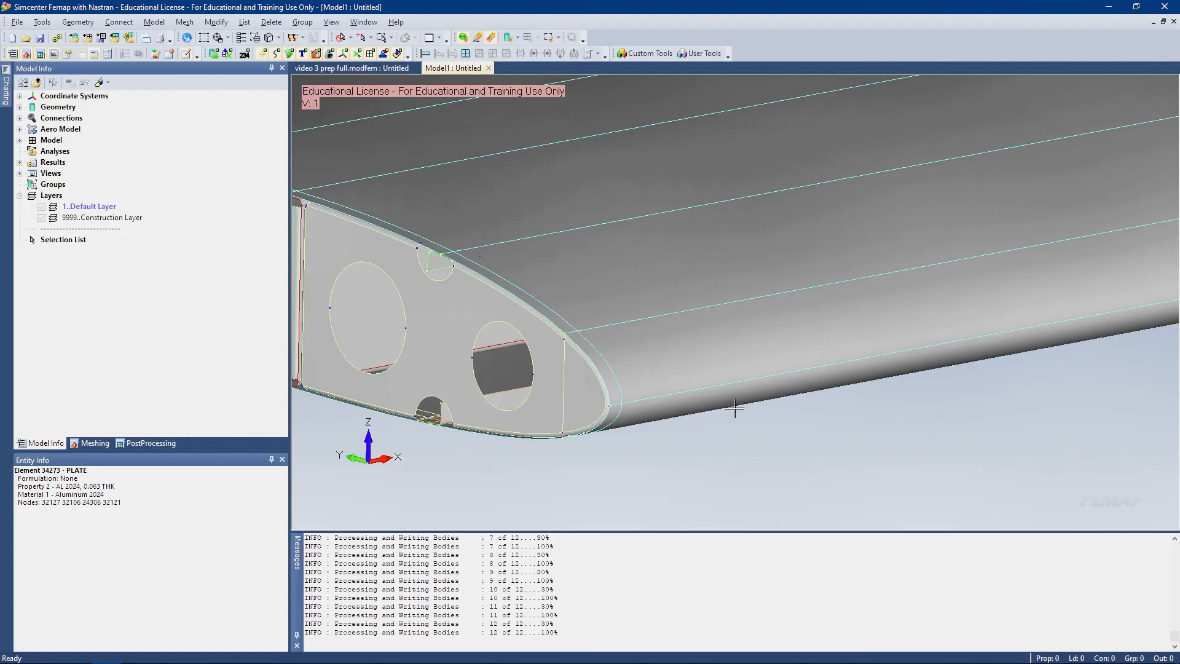
Return to the imported wing in Femap and rename the default layer 1 as GEOM
scroll(730, 406, down, 5)
middle_drag(730, 406, 424, 376)
click(86, 208)
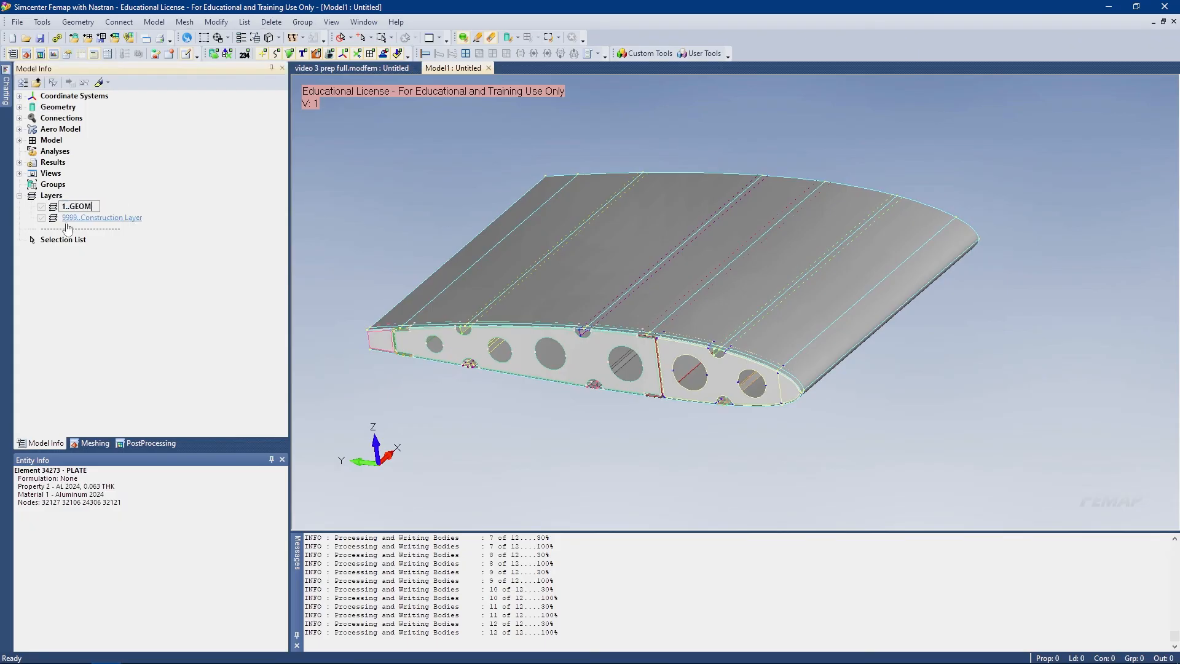
Create a new layer with ID 2 titled SKIN, UPPER
right_click(53, 196)
click(150, 204)
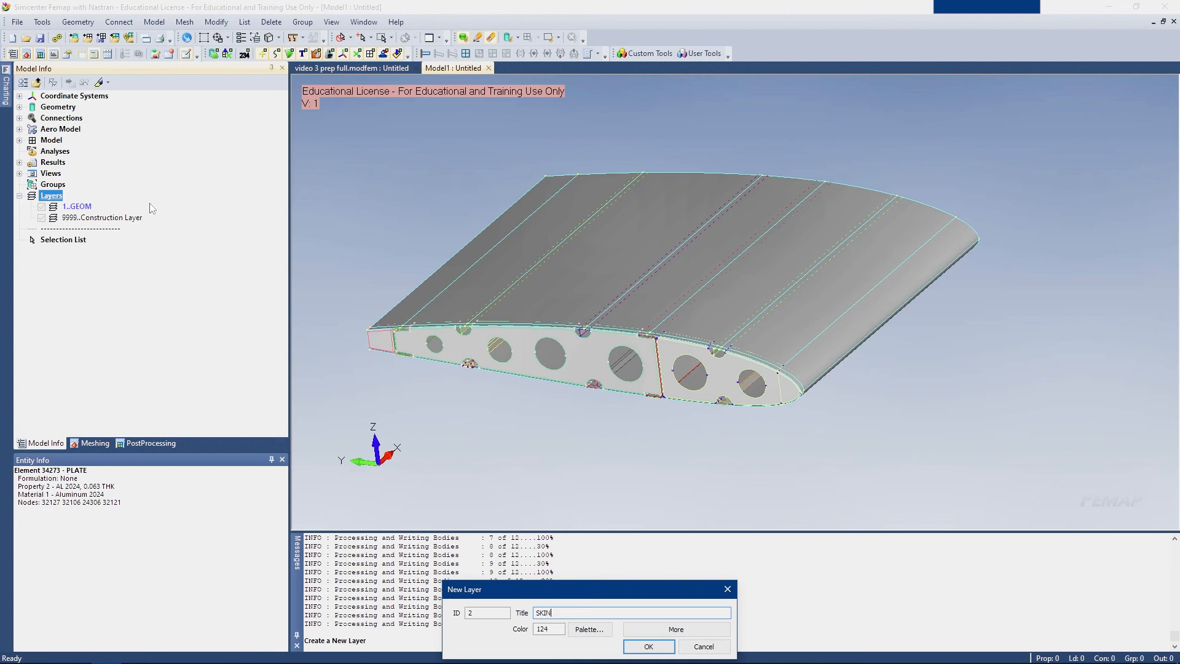
text(SKIN, UPPER)
key(Return)
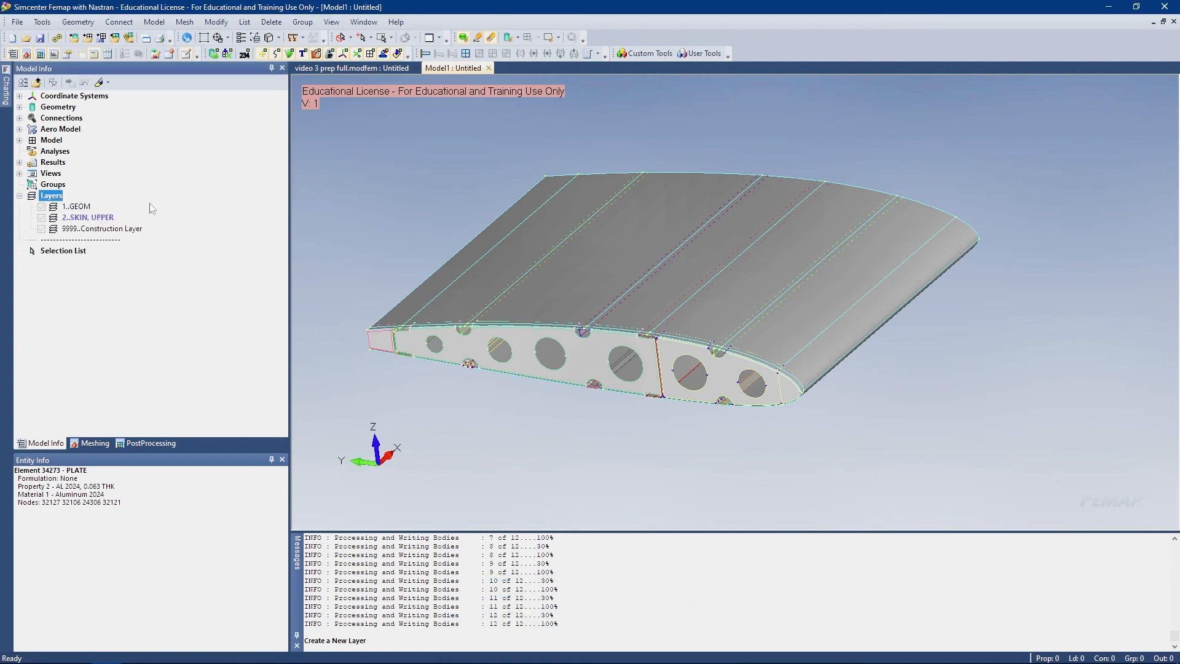
Create a new layer with ID 3 titled SKIN, LOWER and make GEOM the active layer
right_click(81, 222)
click(207, 289)
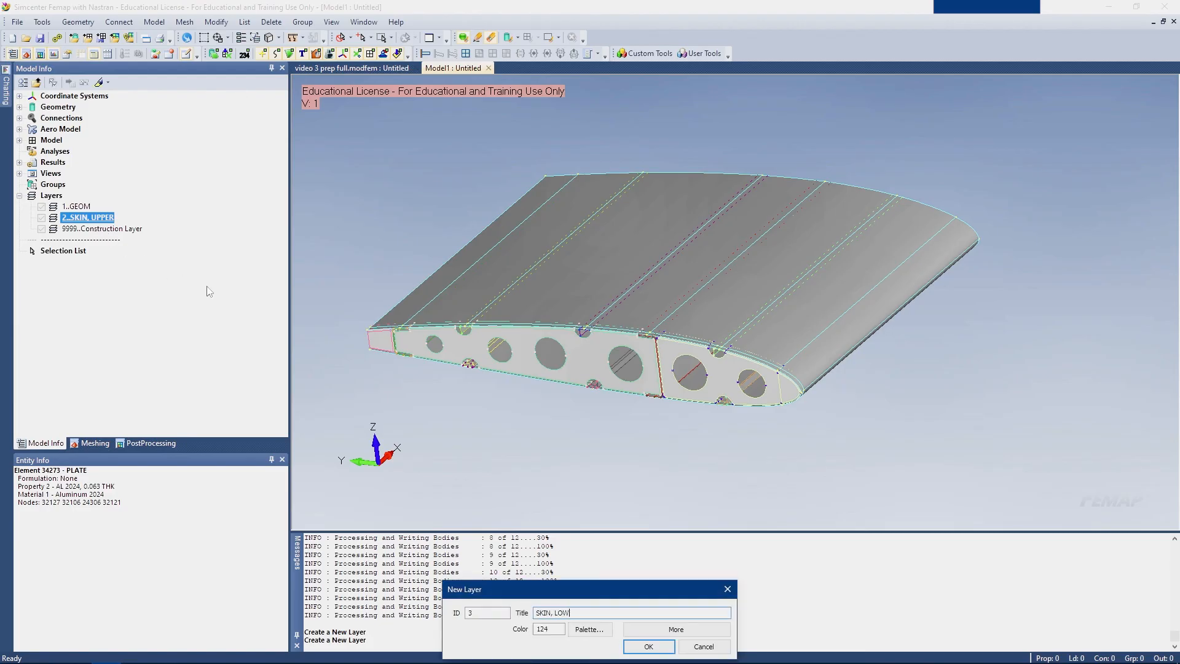
key(Return)
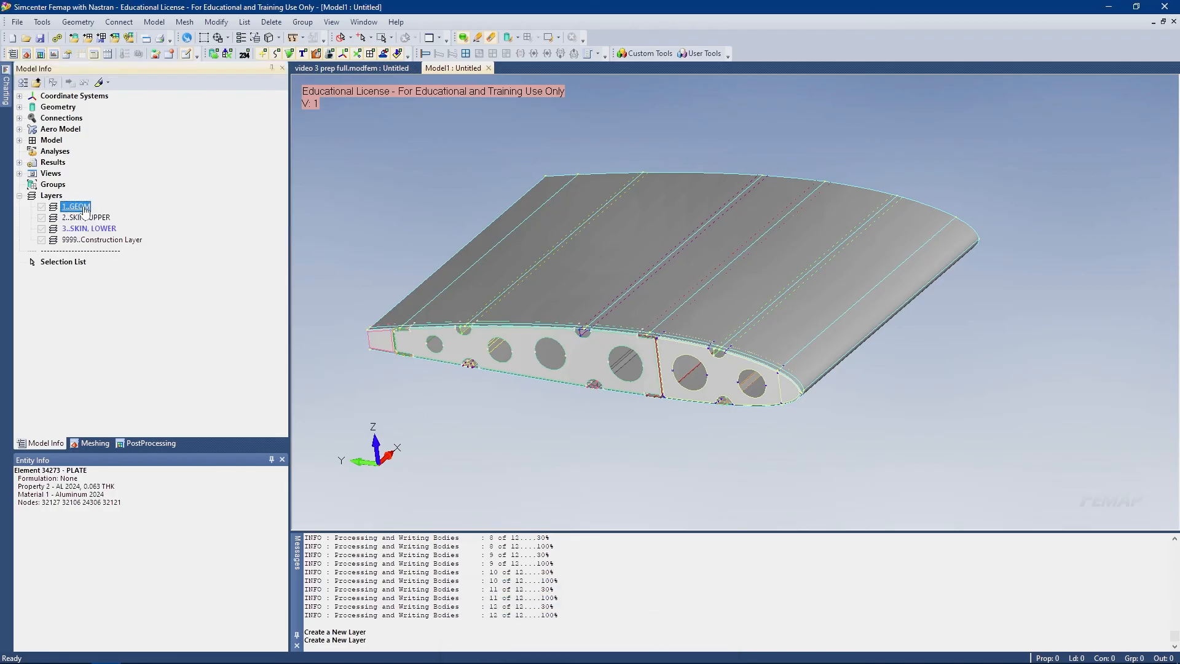
double_click(84, 209)
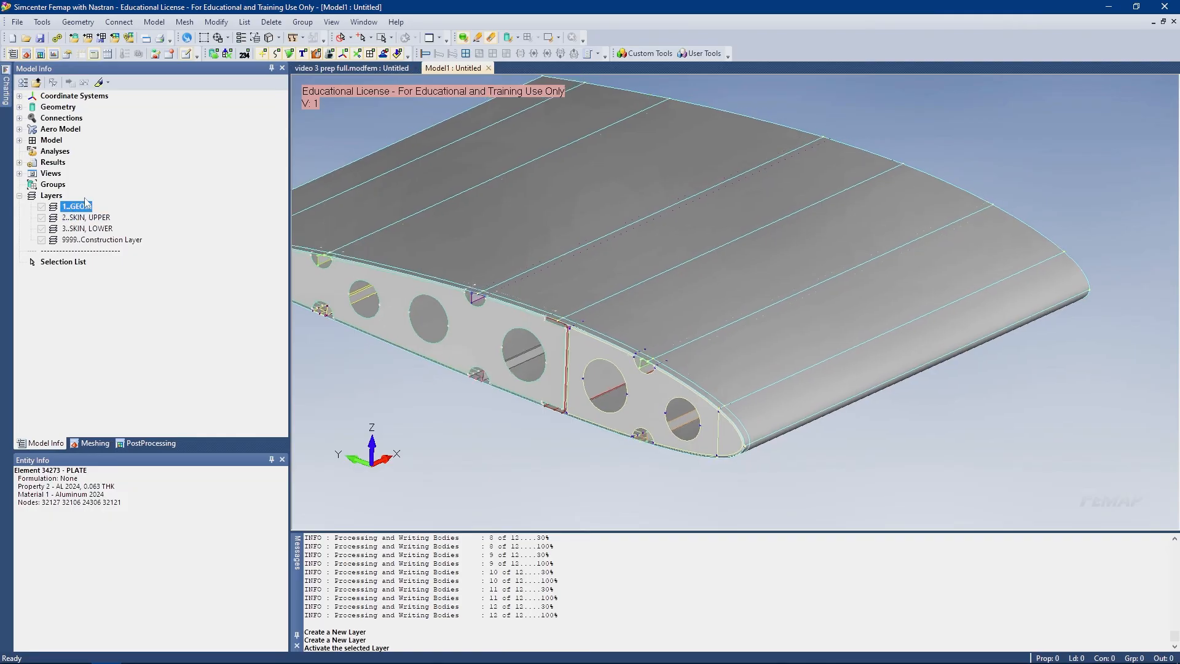
Limit the display to visible layers only and check it by toggling the GEOM and SKIN, UPPER layers off and on
right_click(82, 218)
click(123, 268)
click(42, 208)
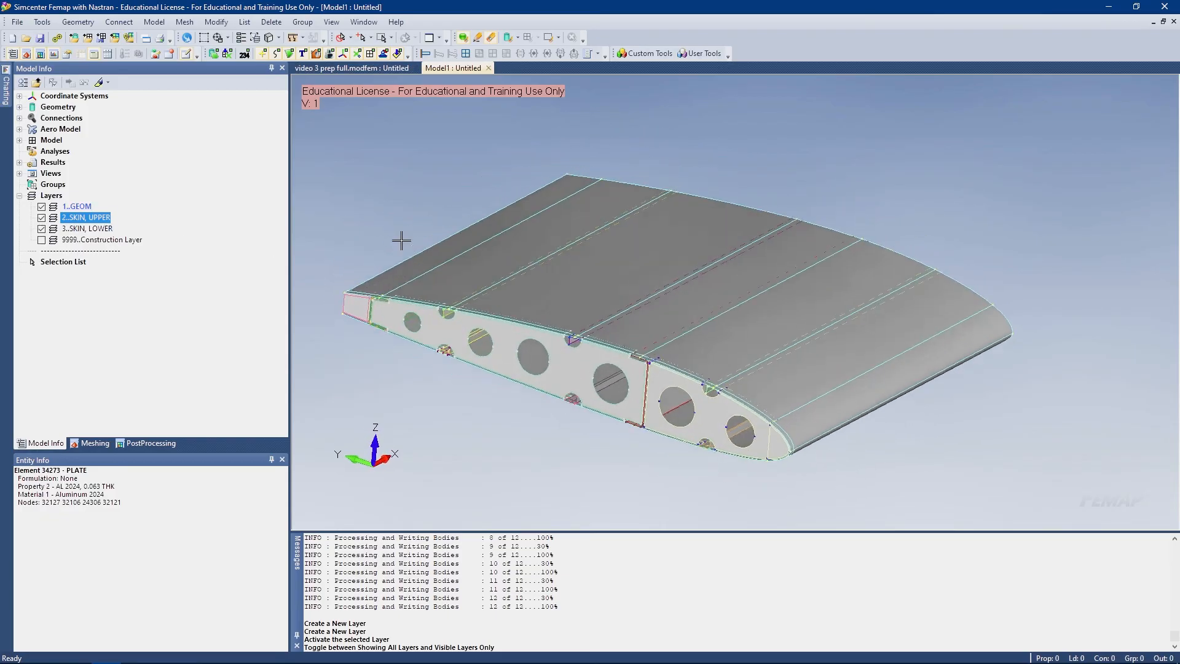
click(42, 207)
click(41, 208)
click(41, 217)
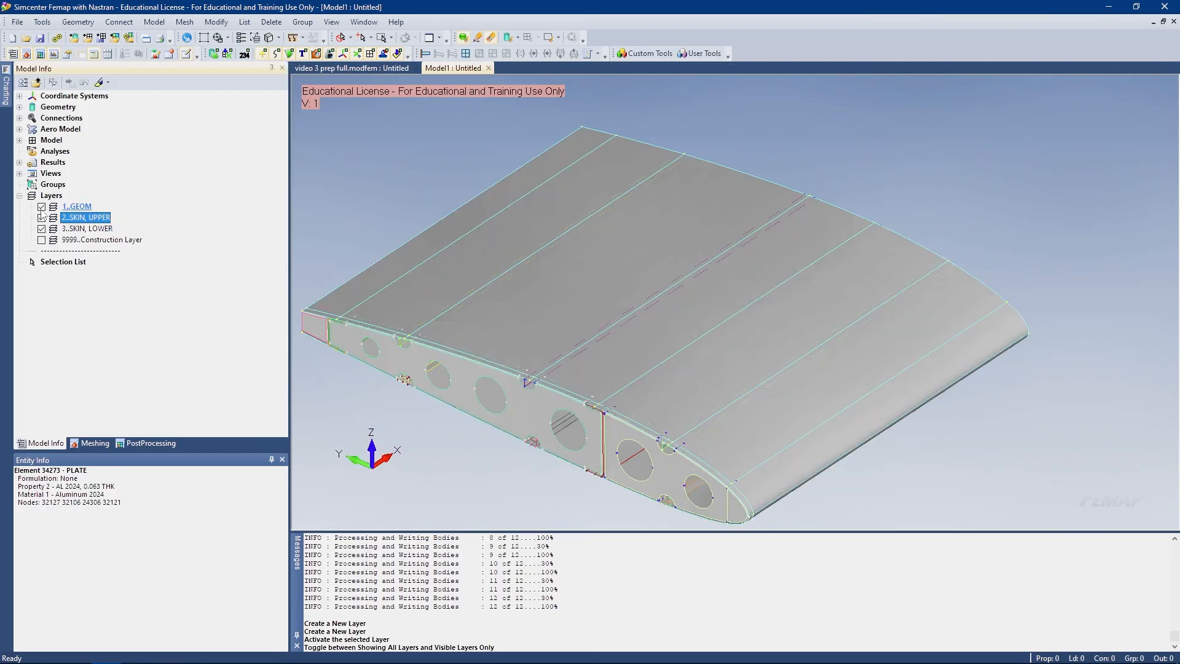
click(41, 217)
click(42, 207)
click(42, 207)
click(41, 217)
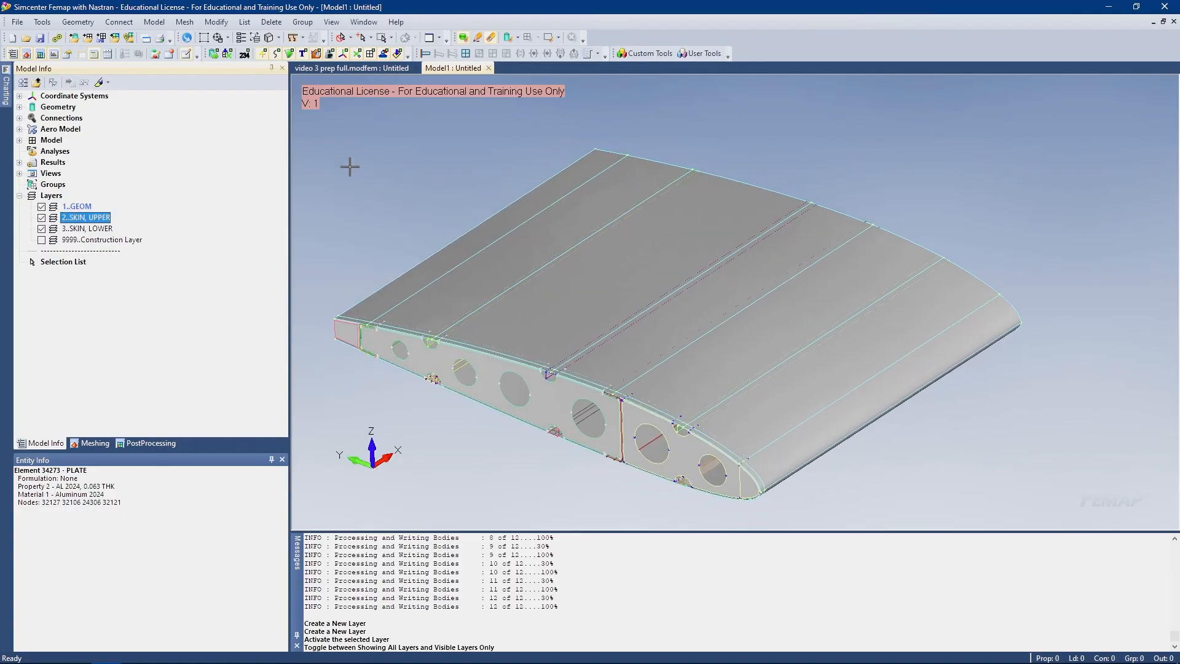
Start a surface layer change with front picking, select the two upper skin surfaces at the leading edge and preview the selection
click(216, 22)
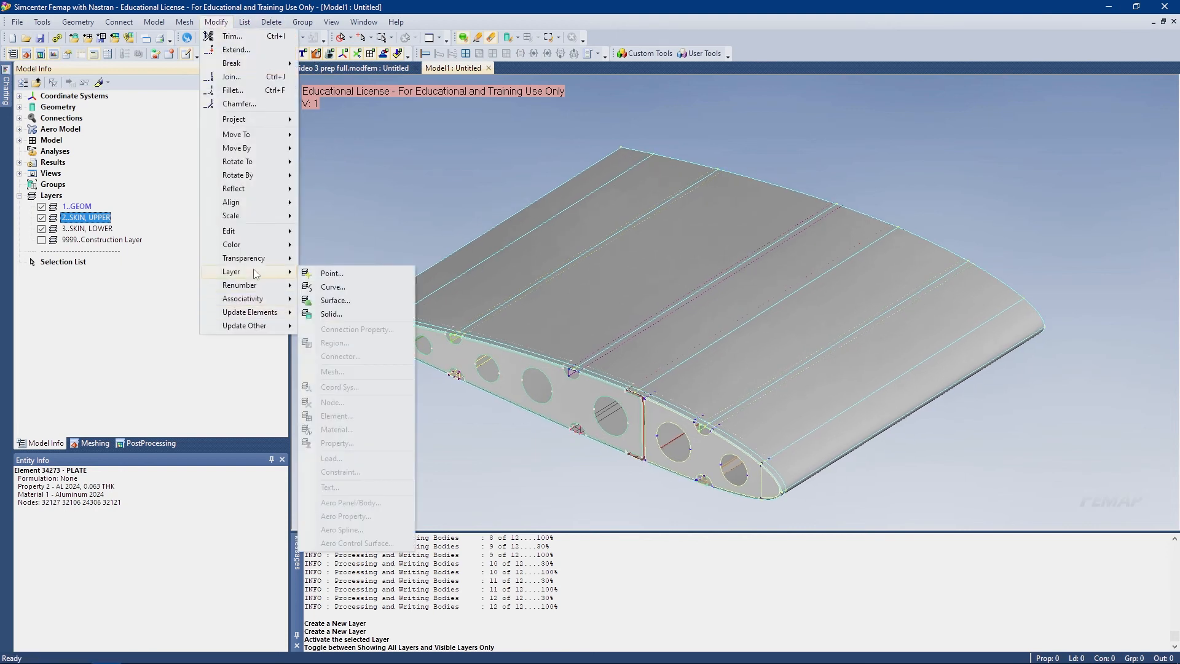
mouse_move(285, 272)
click(341, 304)
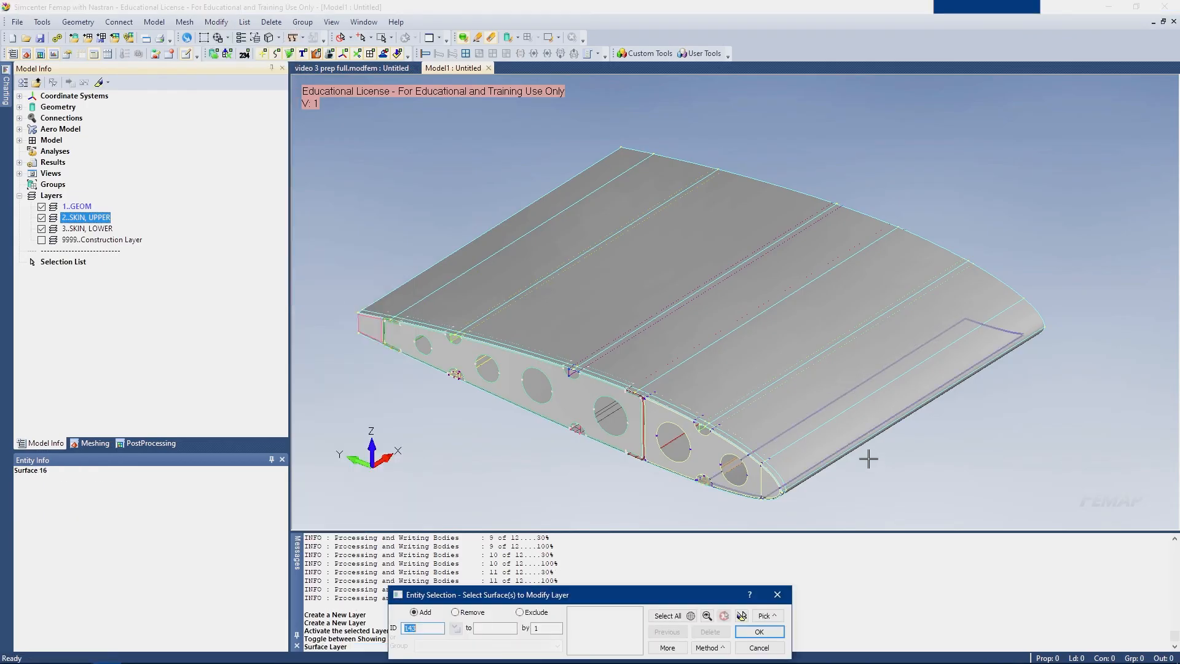
middle_drag(875, 462, 1000, 360)
scroll(1000, 360, up, 3)
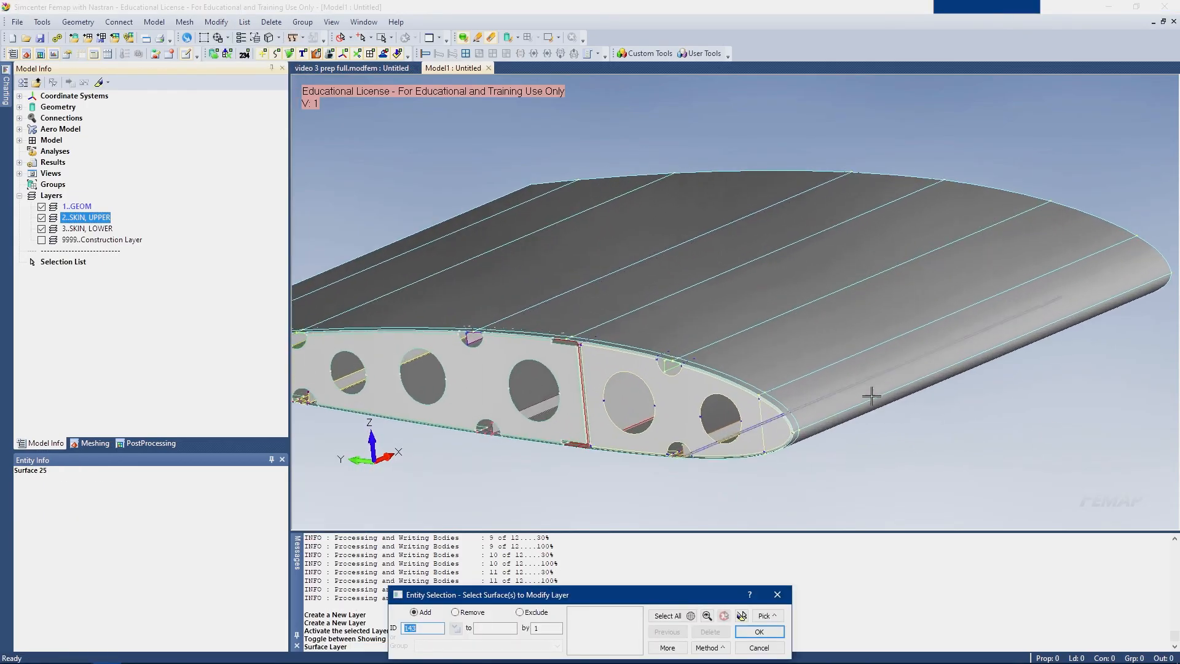
right_click(707, 282)
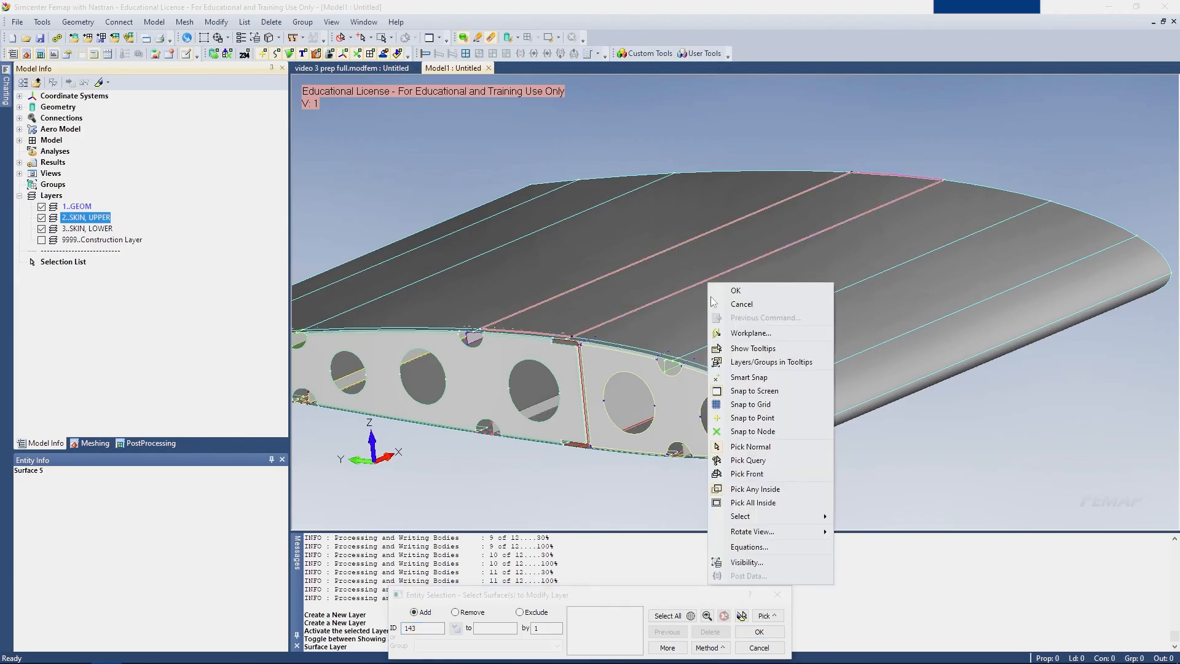
click(758, 474)
scroll(785, 421, up, 4)
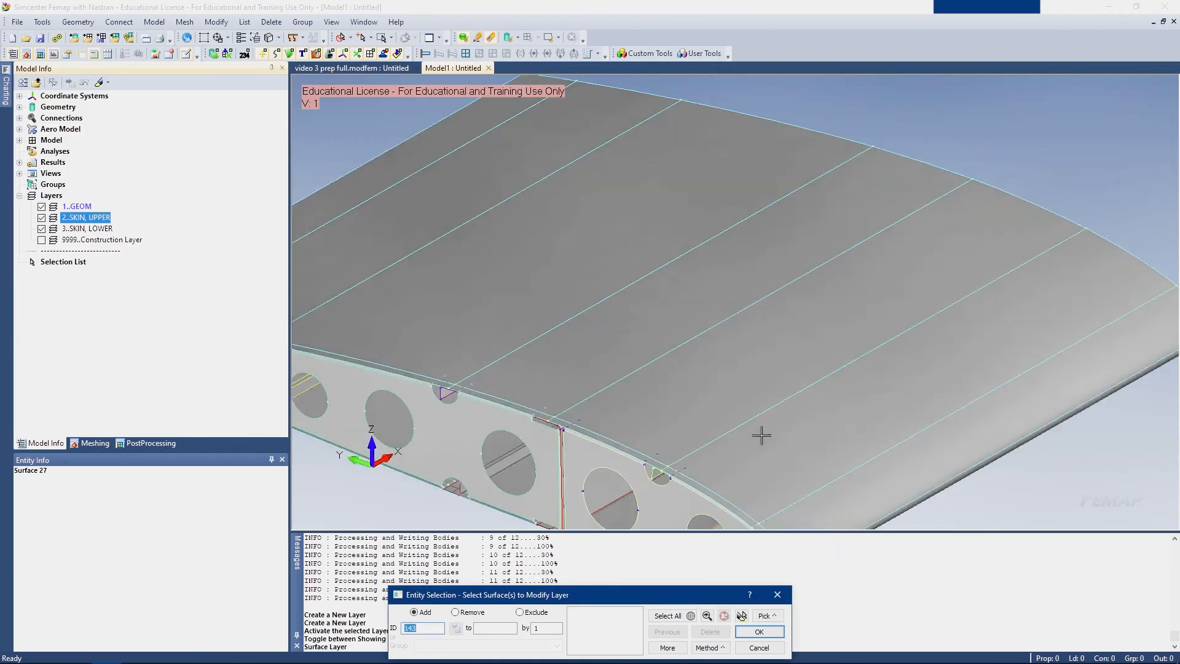
click(707, 388)
click(688, 401)
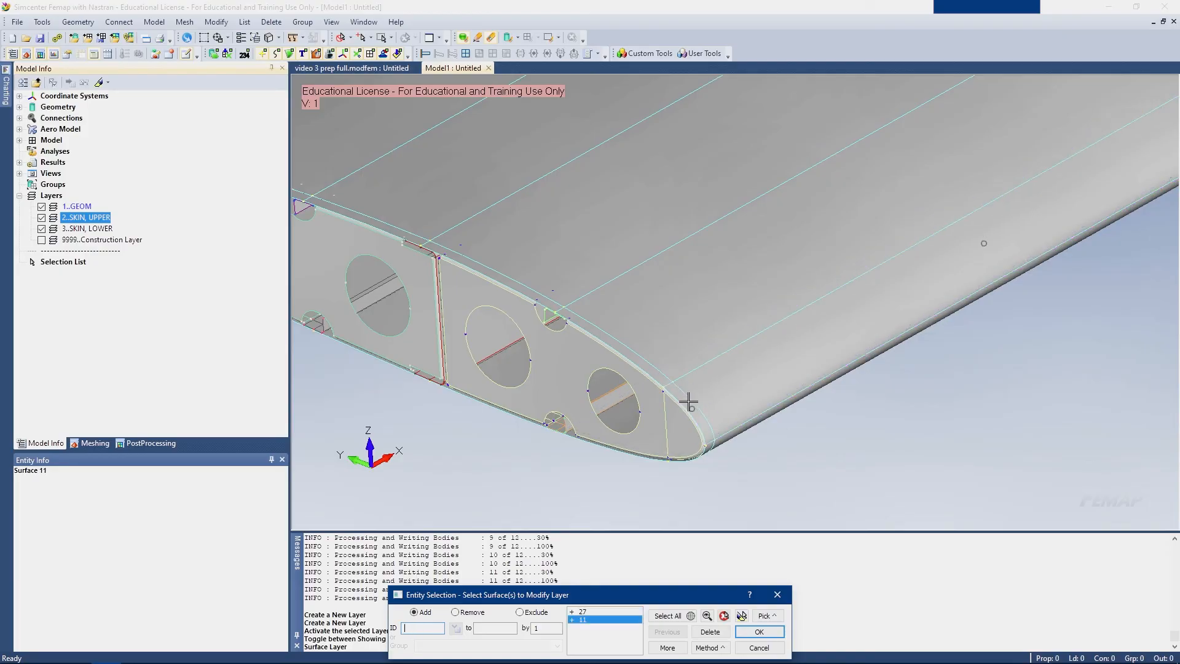
click(742, 616)
scroll(737, 327, up, 3)
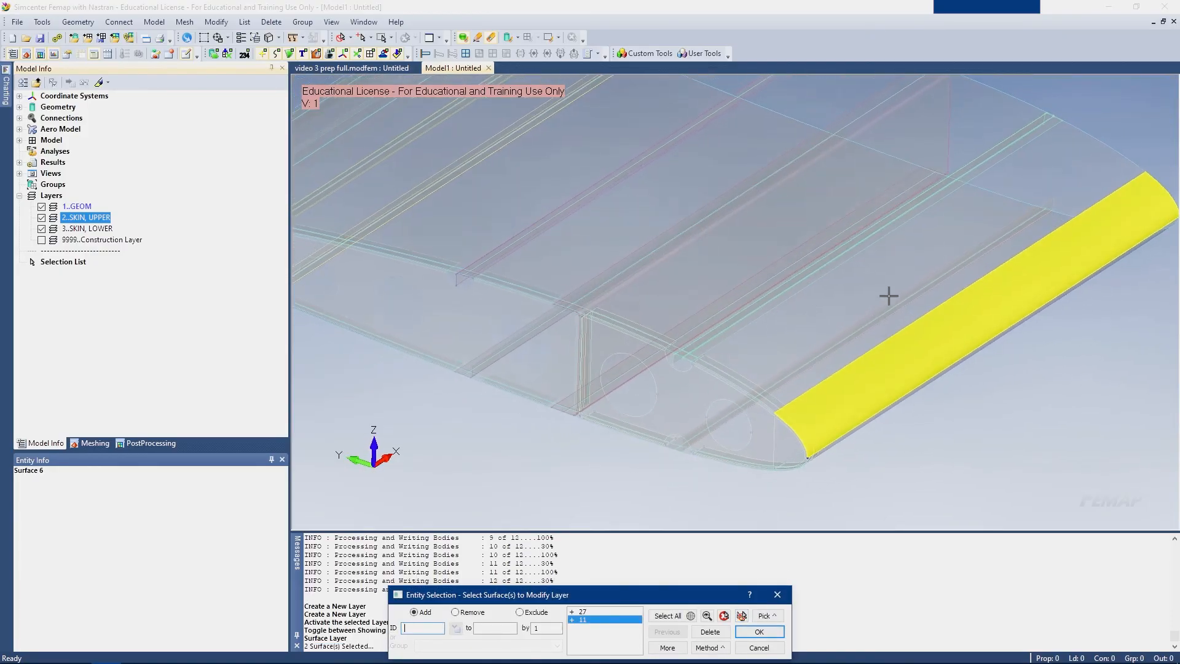
click(742, 615)
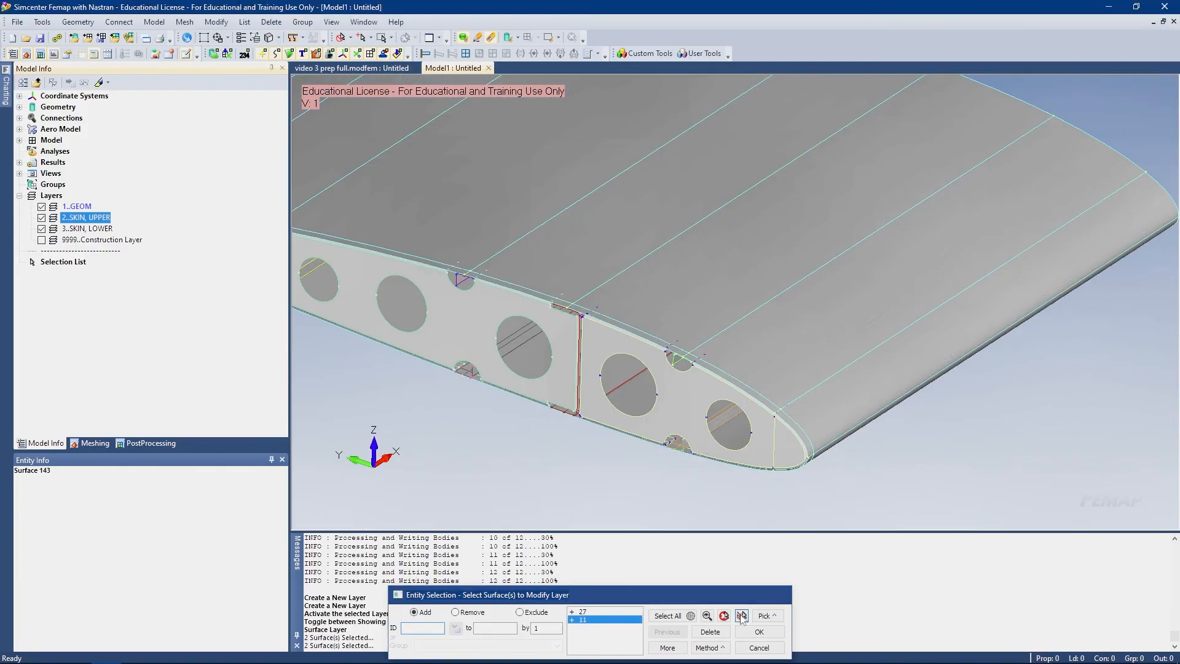
Add the remaining upper skin surfaces, including the narrow strips over the end rib, up to the trailing edge
click(760, 355)
click(722, 382)
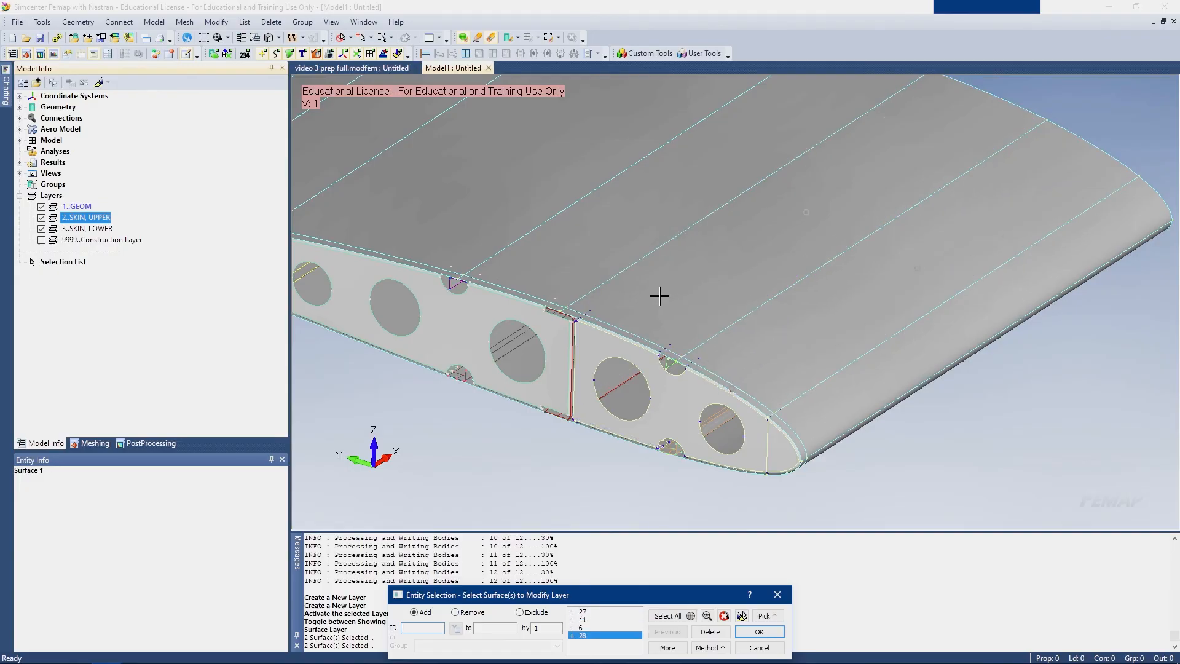
click(730, 296)
click(557, 260)
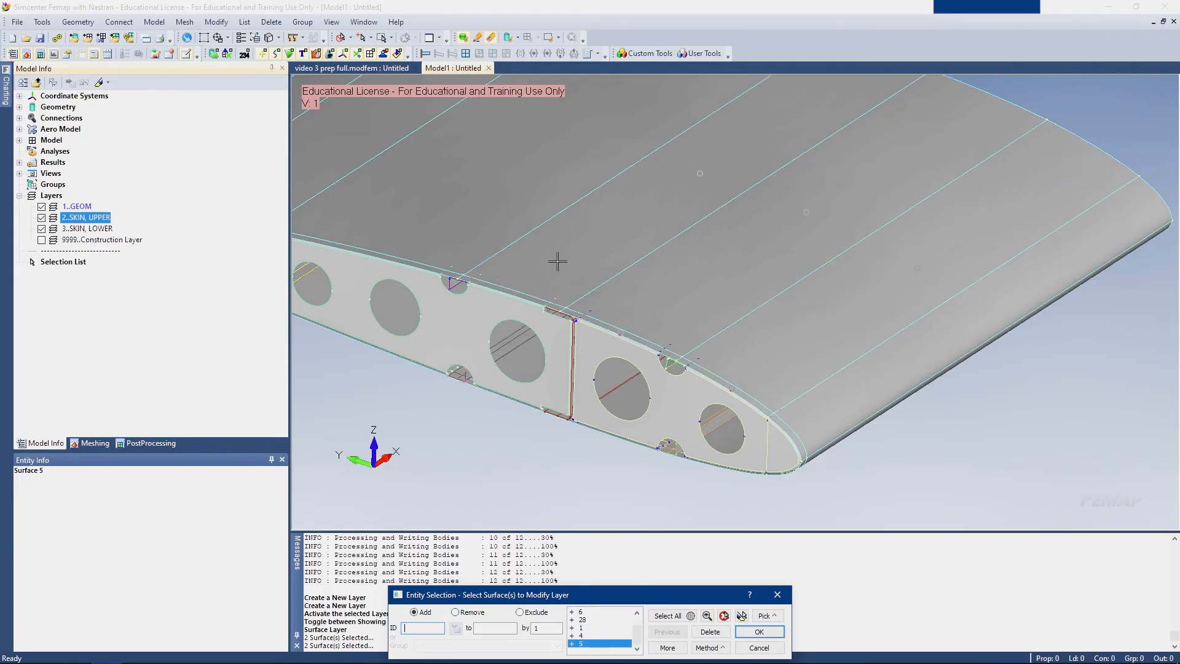
click(465, 228)
click(427, 267)
ctrl+middle_drag(426, 230, 621, 295)
click(634, 319)
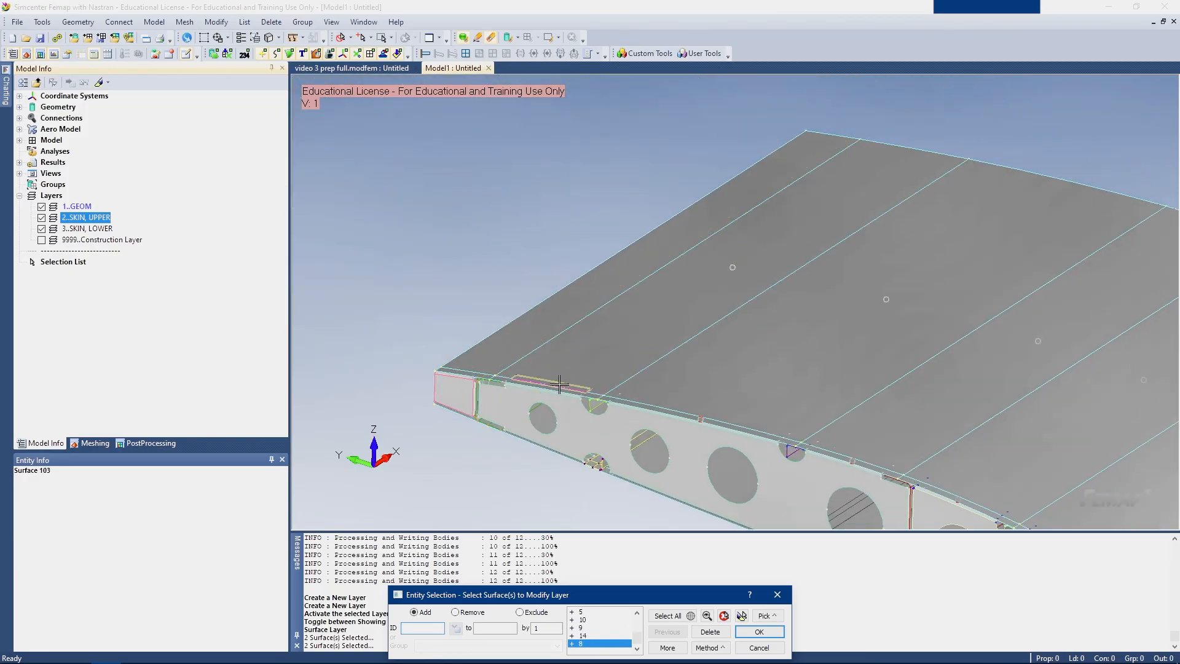
click(467, 372)
Preview the selected surfaces, assign them to the SKIN, UPPER layer, and check the result by hiding and showing that layer
click(741, 618)
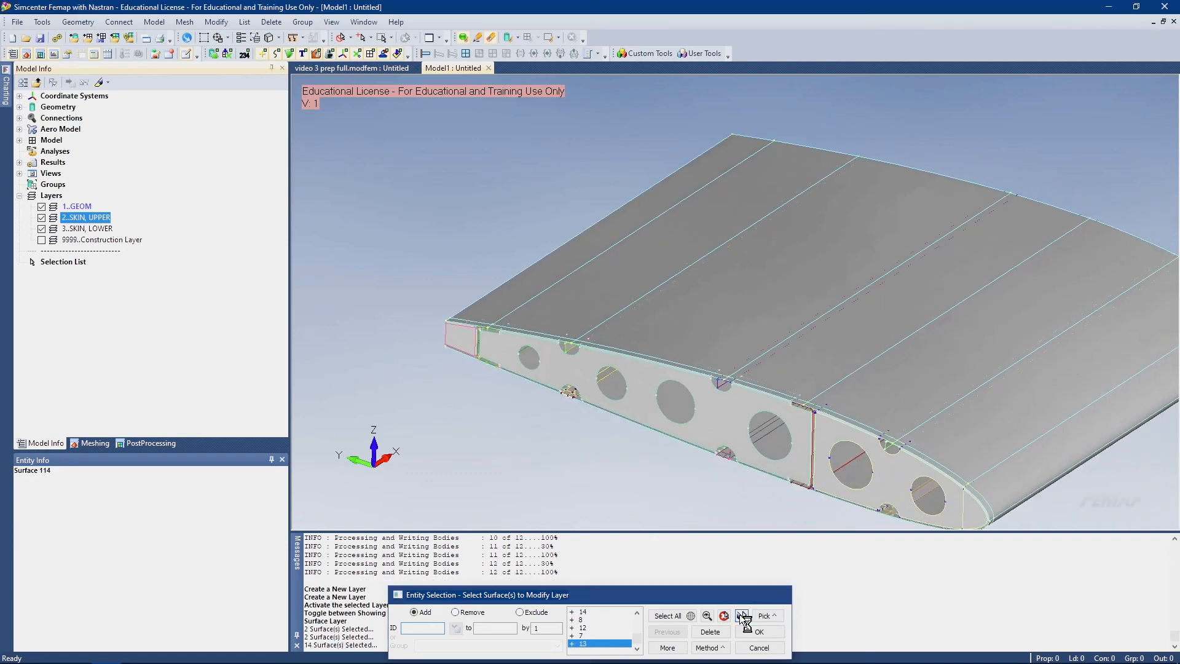
middle_drag(787, 448, 779, 615)
click(777, 635)
drag(513, 540, 359, 245)
click(346, 294)
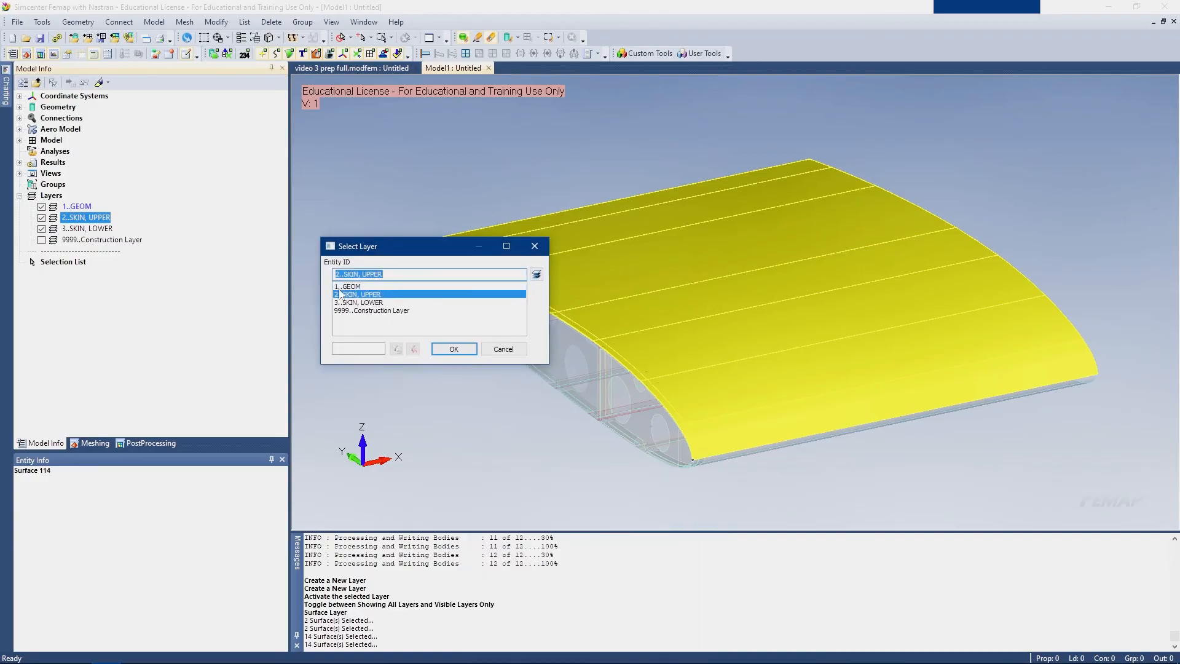
click(455, 349)
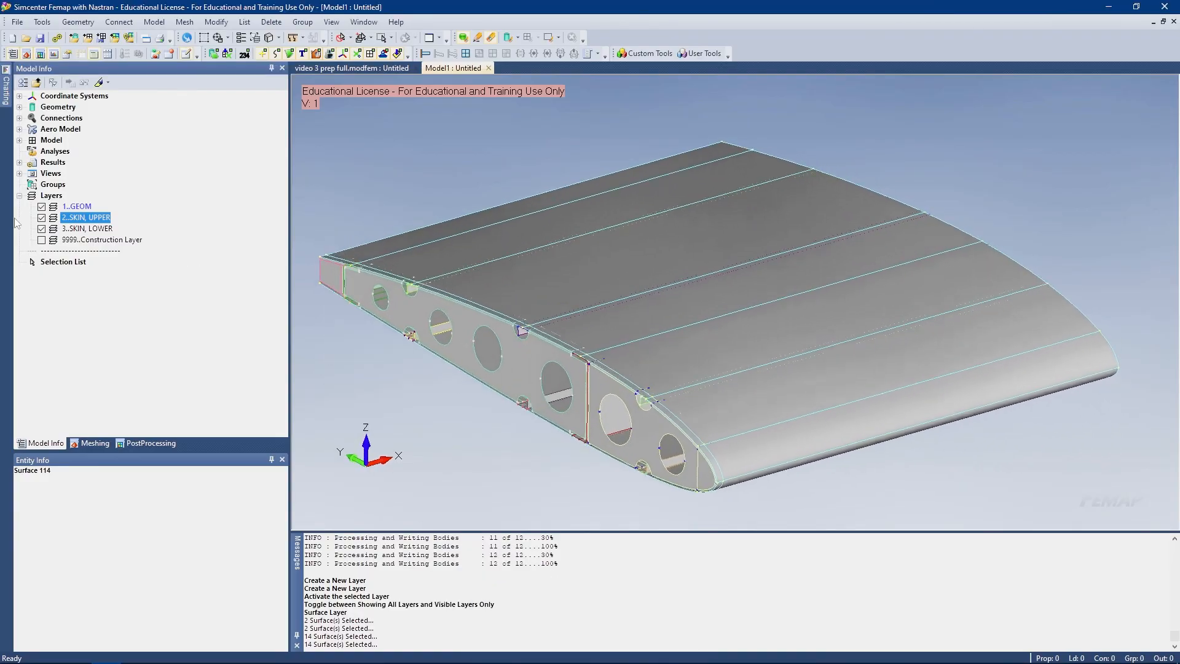
click(42, 217)
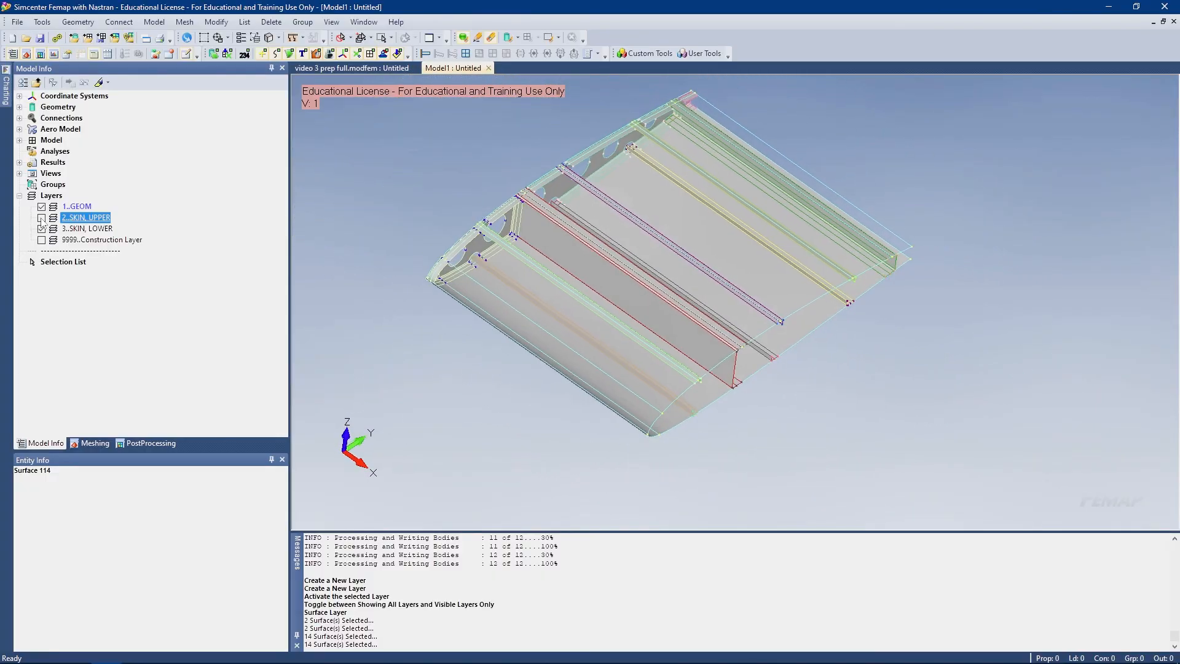
click(41, 217)
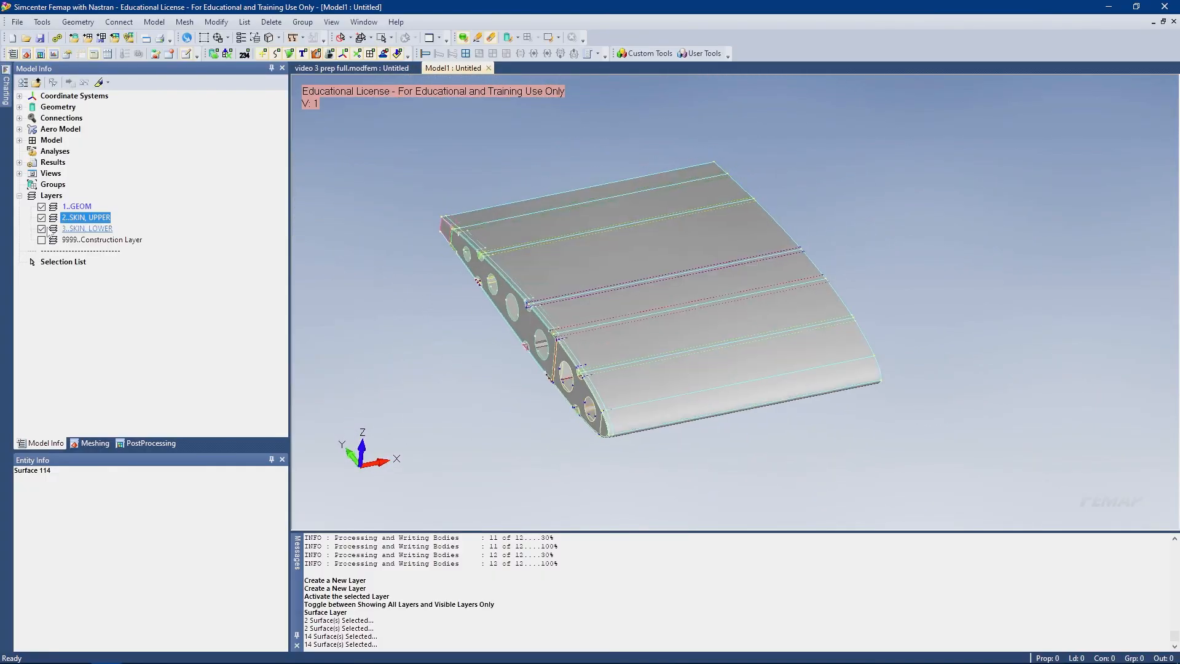
Start a layer change for curves and set the selection method to curves on surfaces
click(216, 22)
click(216, 22)
click(217, 22)
mouse_move(245, 219)
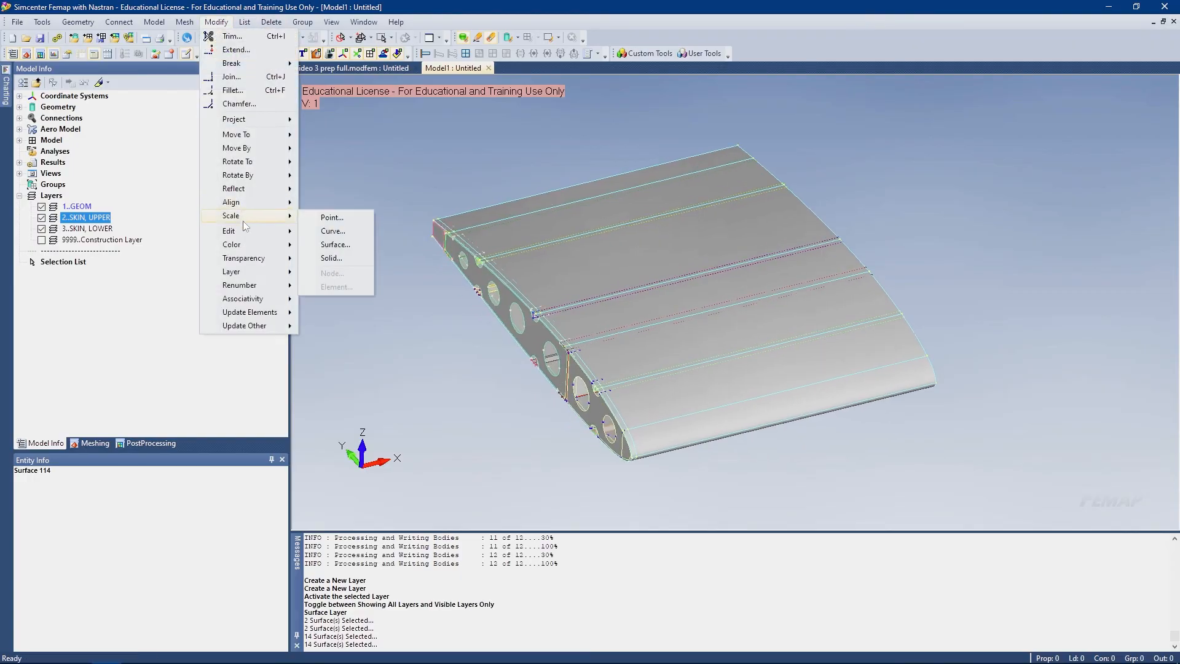
mouse_move(255, 273)
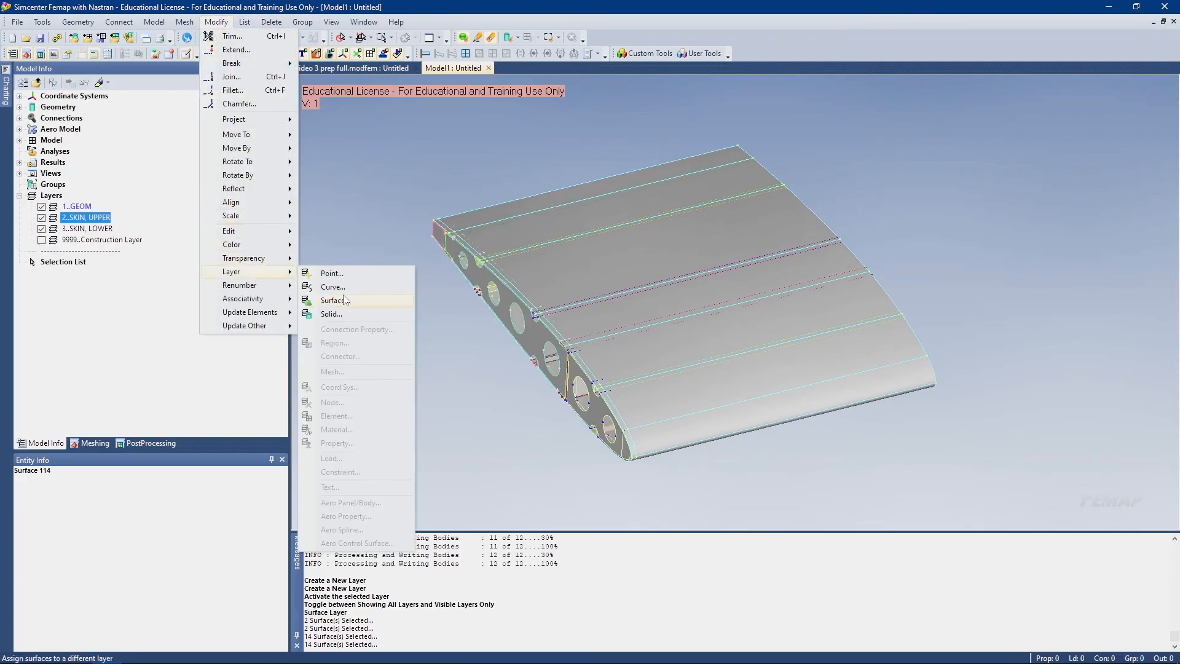
click(335, 287)
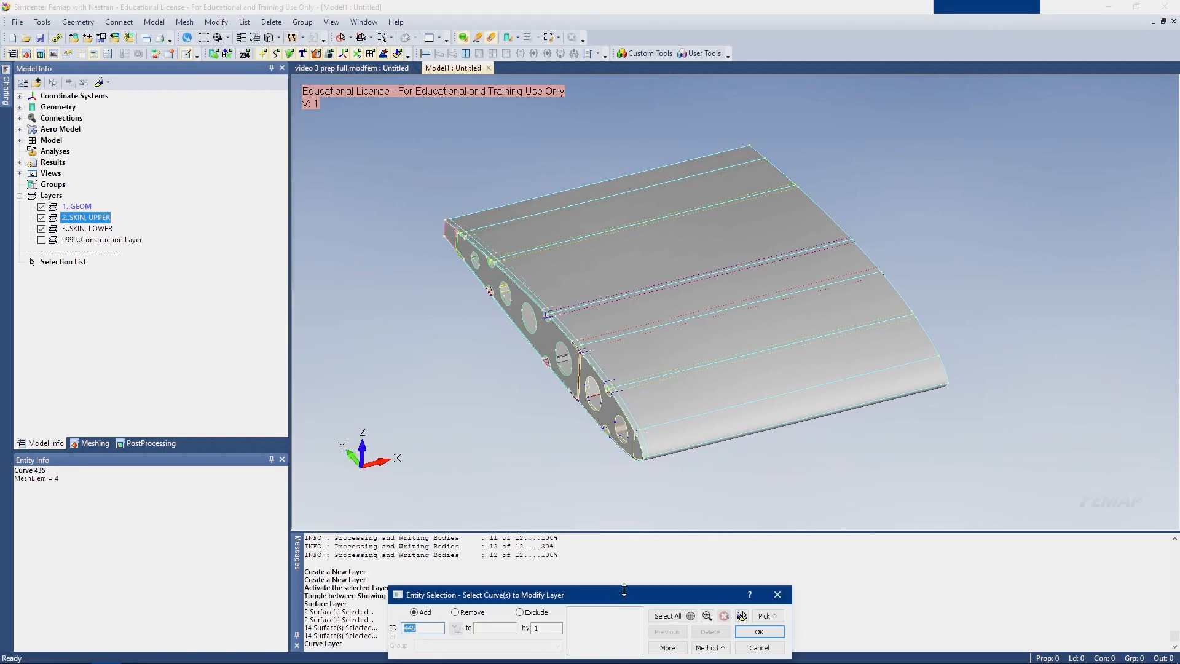
middle_drag(532, 484, 556, 482)
scroll(740, 408, up, 5)
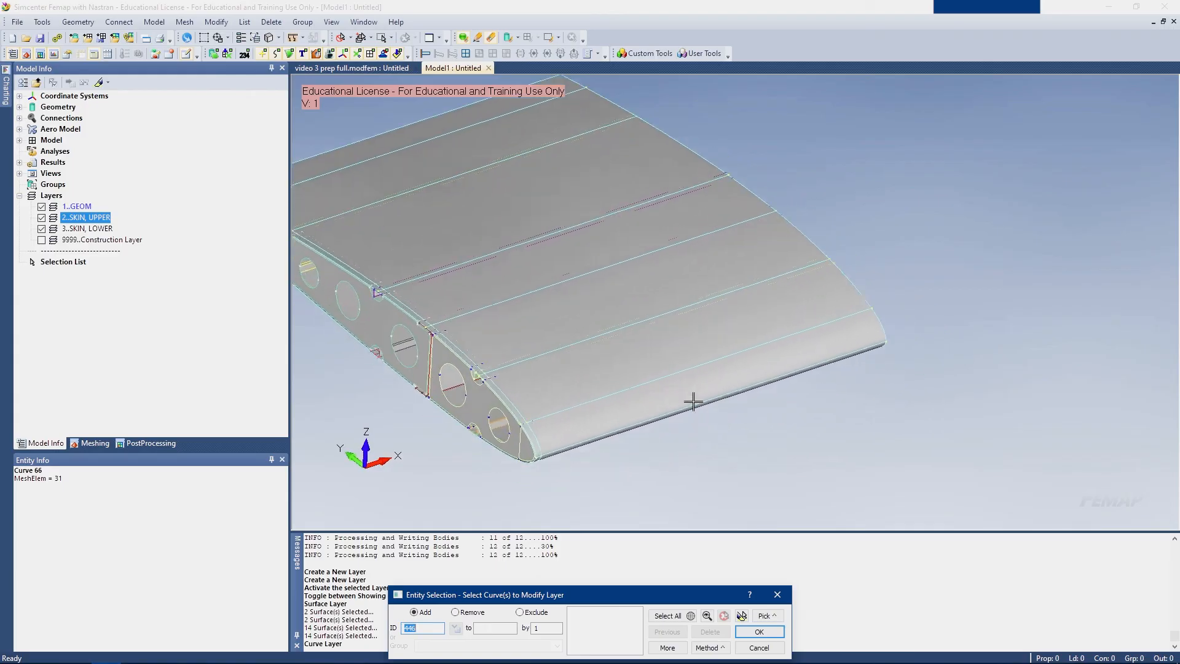
drag(473, 601, 578, 402)
click(812, 449)
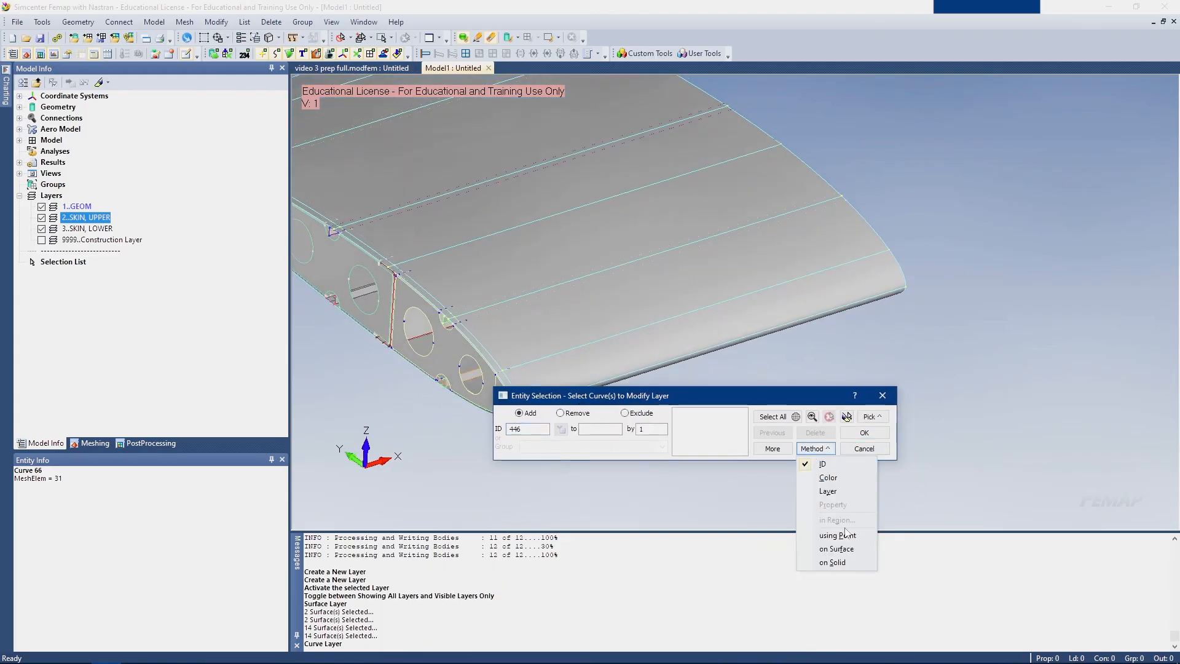
click(835, 548)
Select the curves of all upper skin surfaces and end rib strips, from the leading edge to the trailing edge
click(571, 362)
click(511, 361)
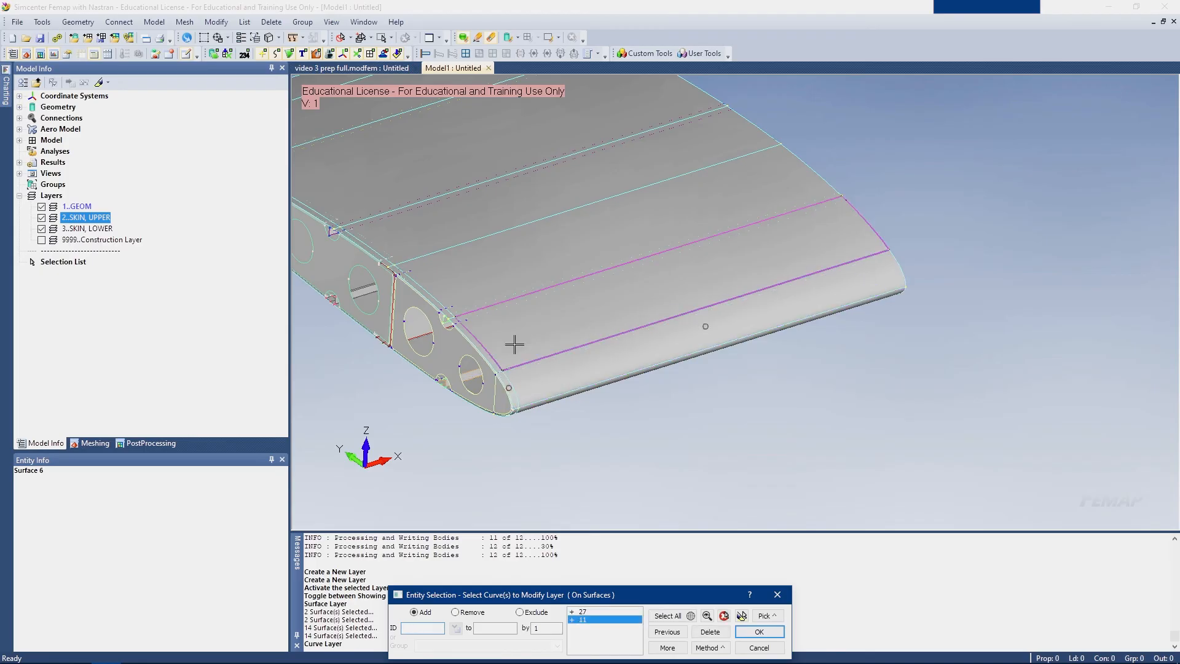
click(492, 341)
click(479, 343)
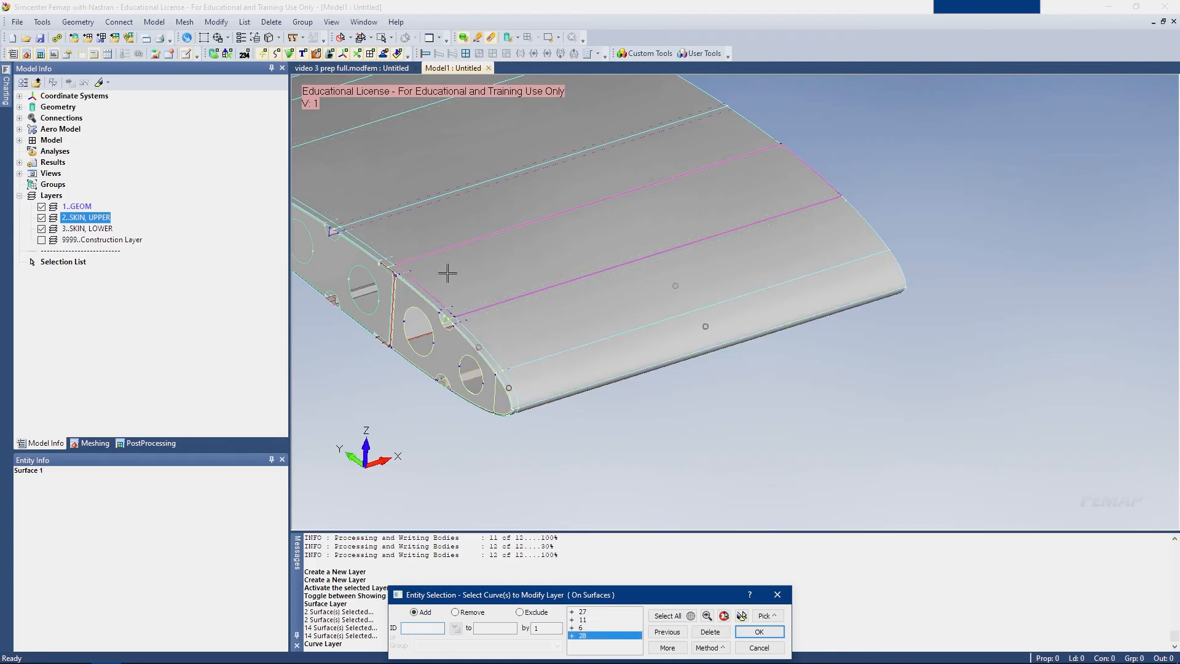
click(453, 273)
click(423, 290)
click(360, 244)
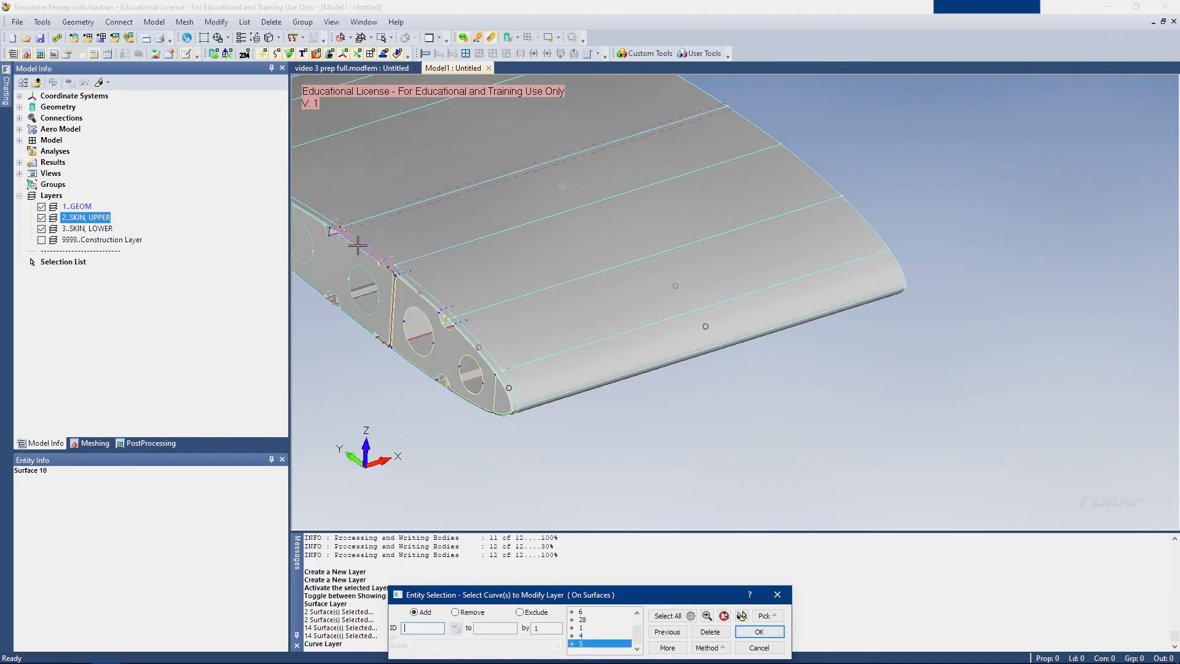
click(359, 245)
ctrl+middle_drag(369, 246, 524, 307)
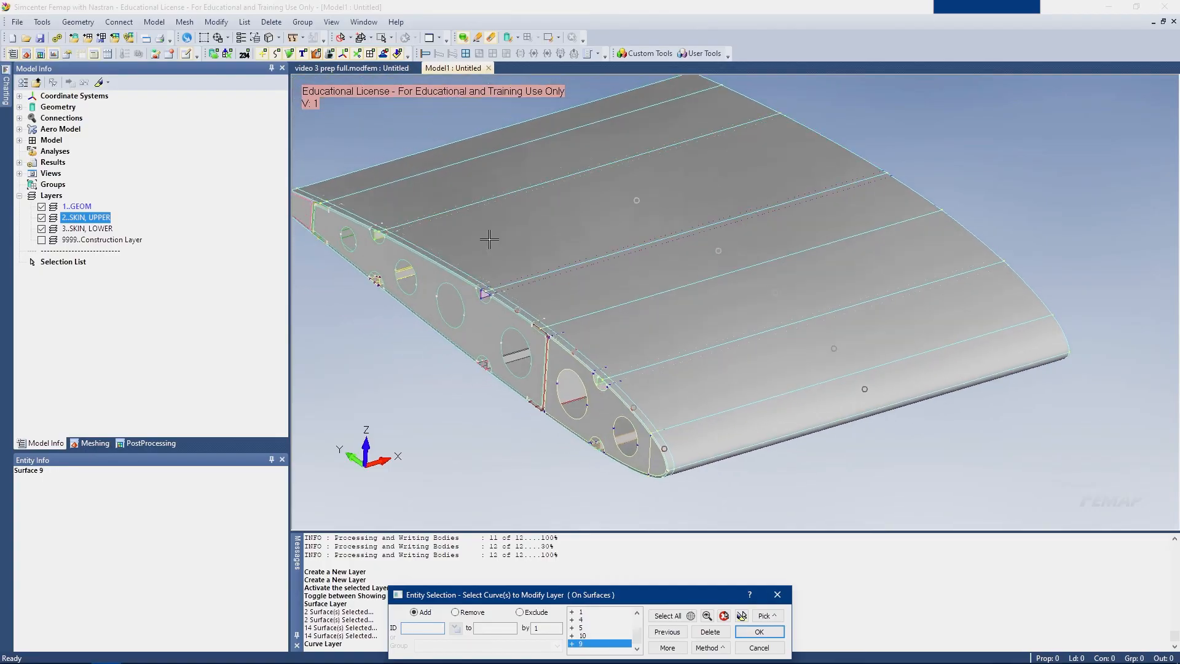
click(385, 211)
click(339, 193)
Preview the selected curves and assign them to the SKIN, UPPER layer
click(759, 631)
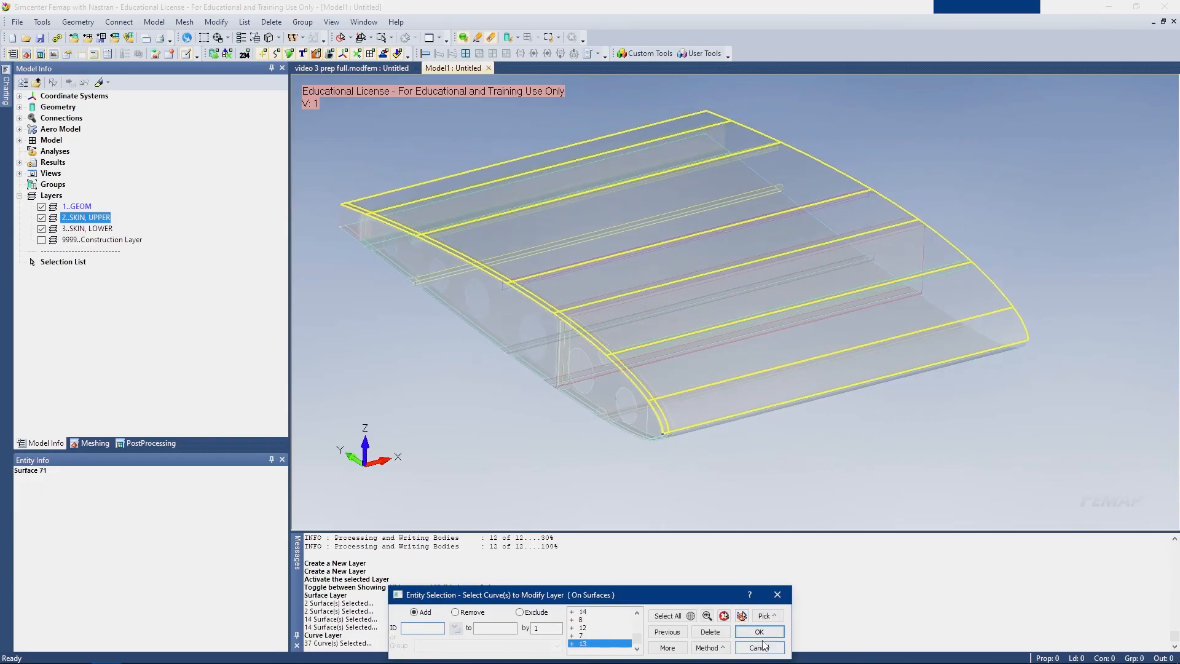
click(762, 630)
click(517, 589)
click(610, 644)
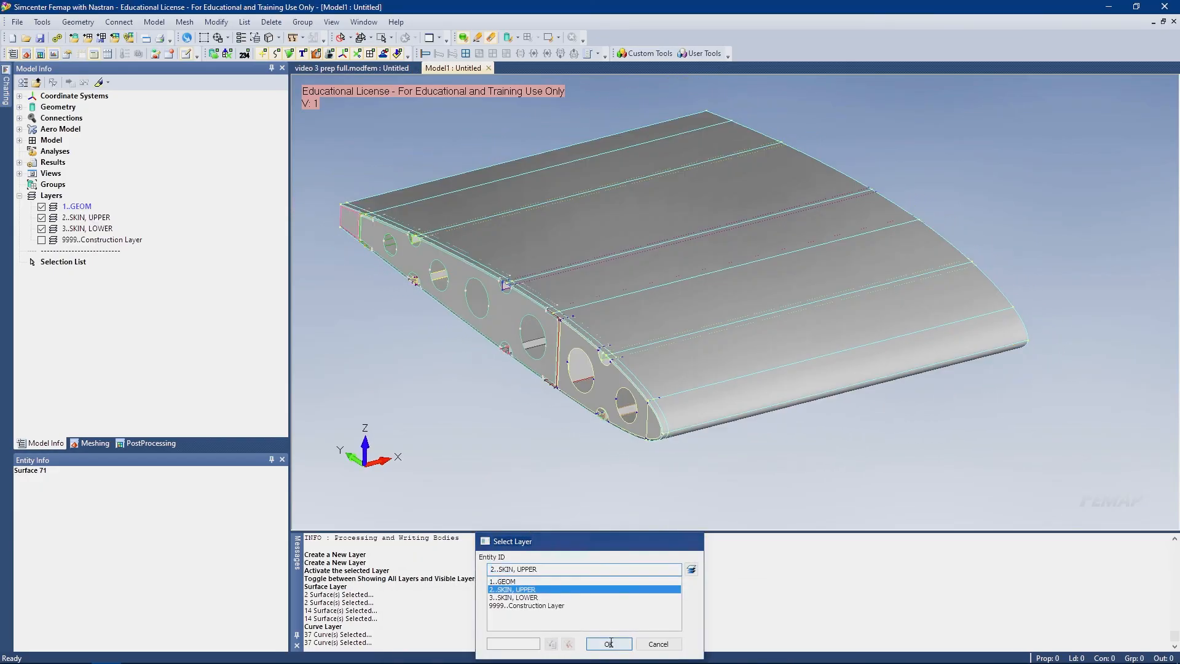
Hide the SKIN, UPPER layer, turn off the display of points, and view the wing's lower skin
click(41, 218)
middle_drag(510, 240, 449, 277)
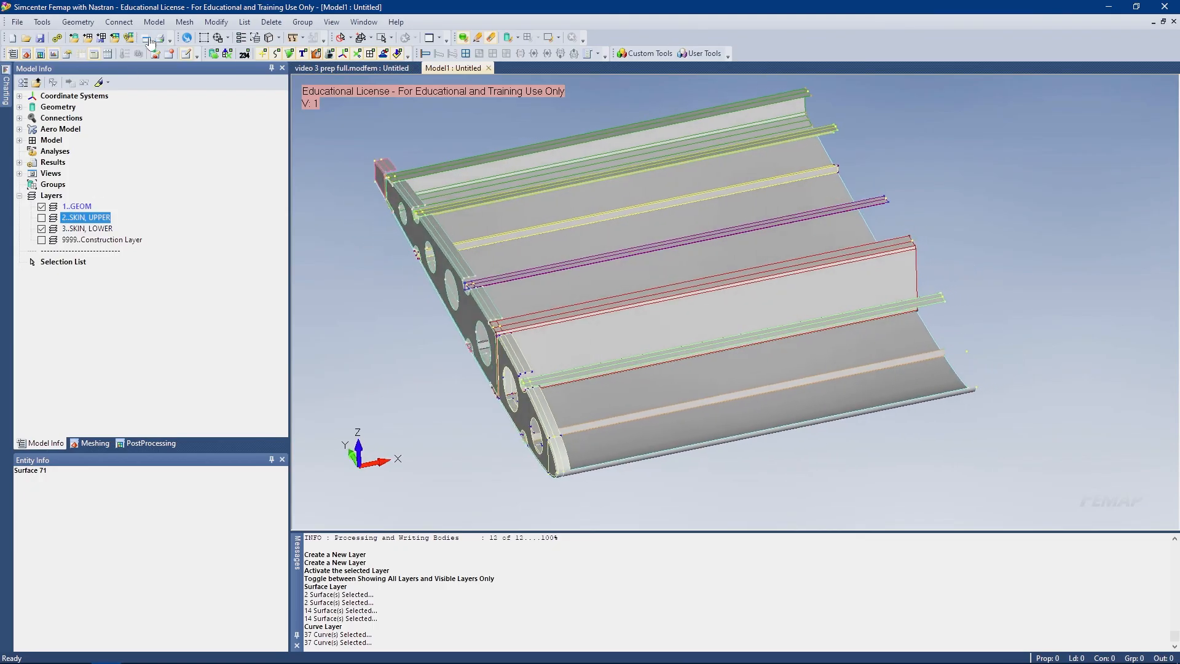
click(264, 54)
middle_drag(671, 425, 602, 318)
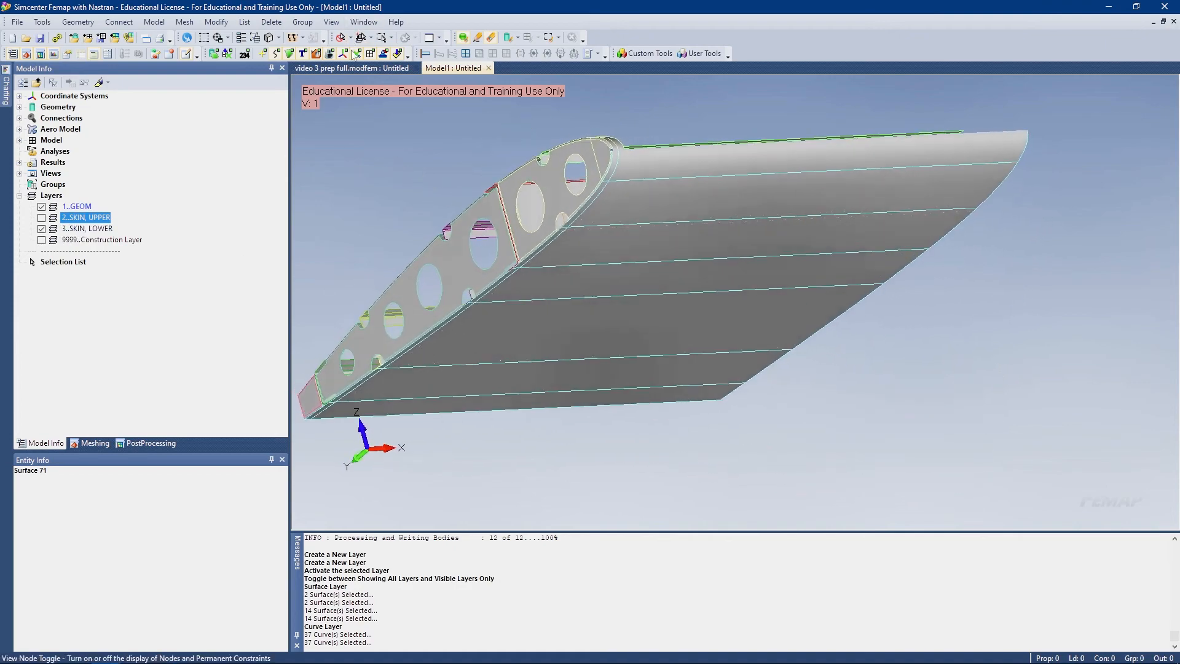
Select the curves of all lower skin surfaces, through to the trailing edge strip, for a layer change
click(216, 22)
mouse_move(255, 258)
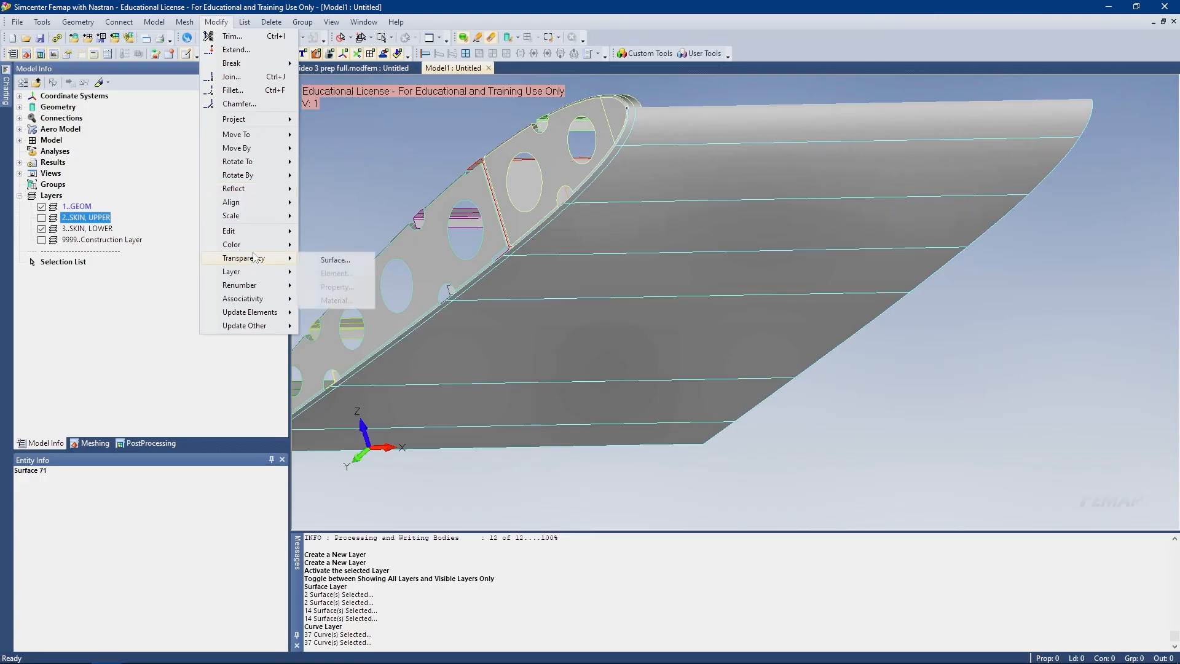
click(428, 417)
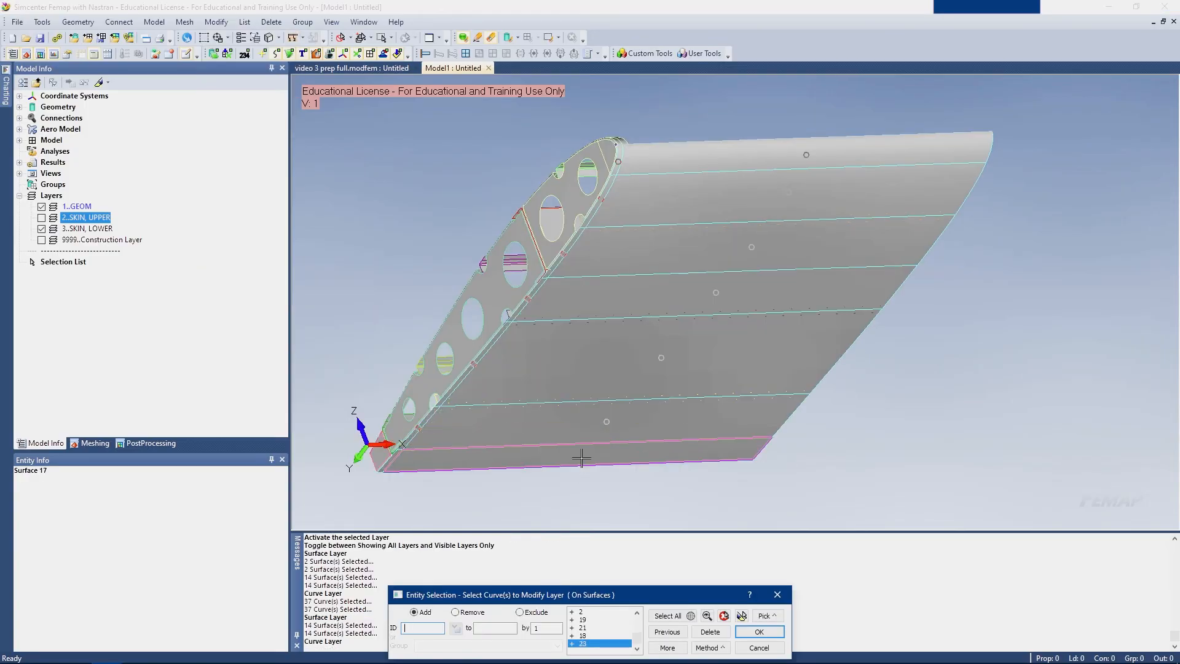
click(580, 458)
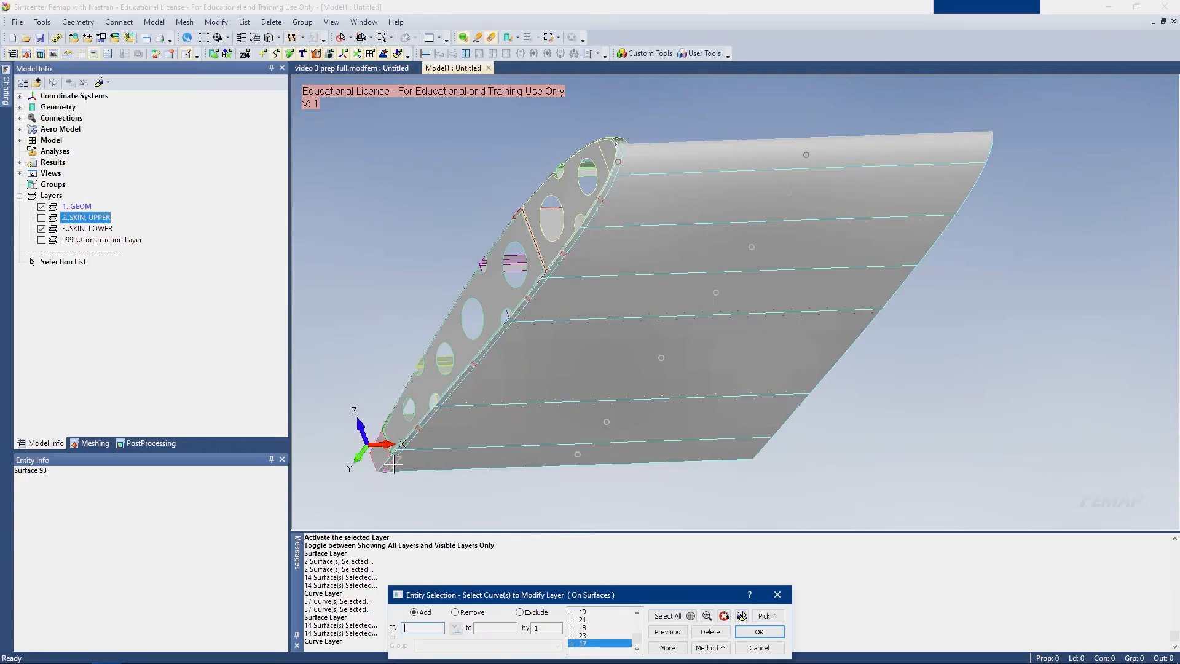
Preview the selected lower skin curves and assign them to the SKIN, LOWER layer
click(742, 616)
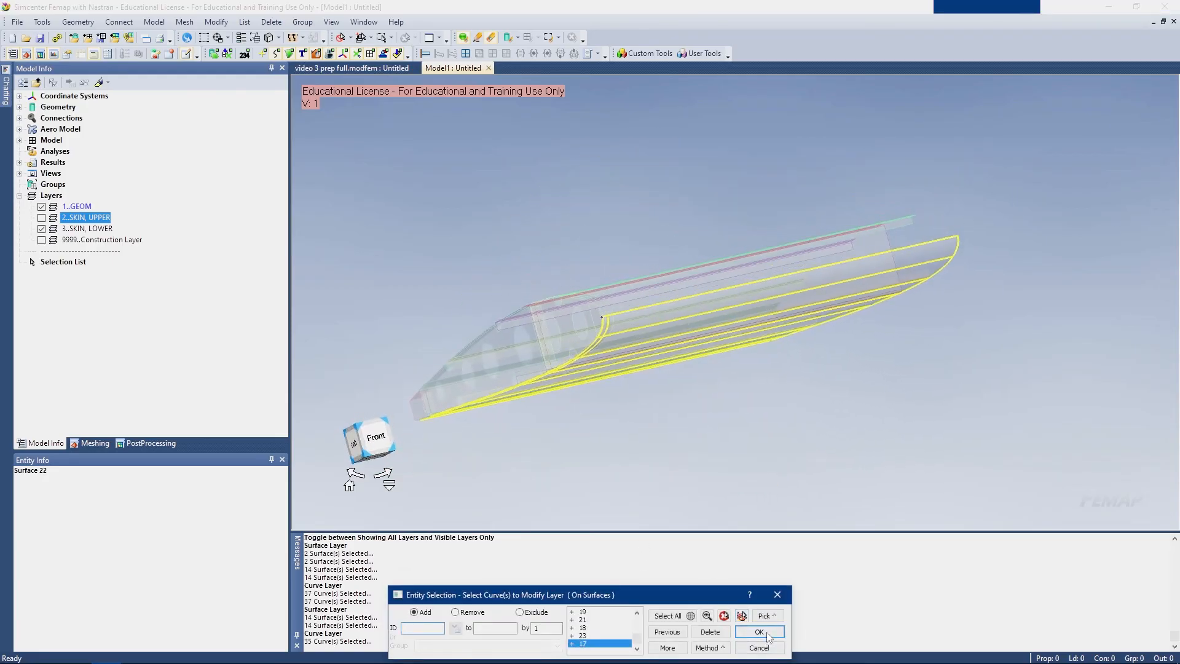
click(758, 631)
click(558, 605)
click(608, 643)
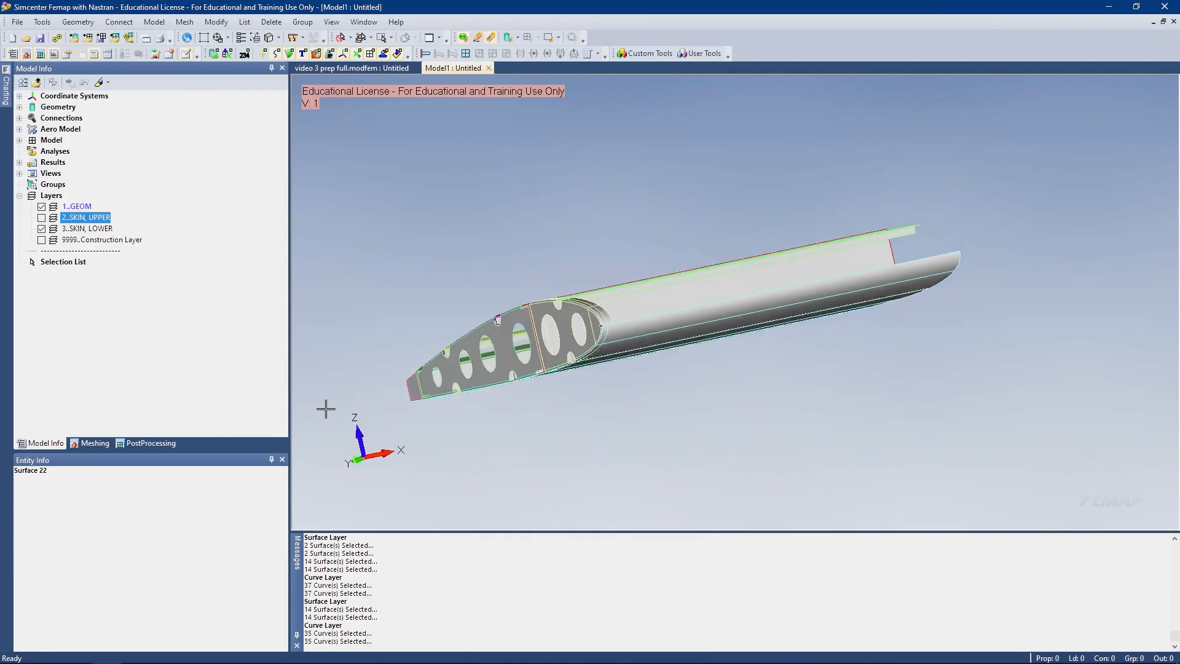
Switch the GEOM, SKIN, UPPER and SKIN, LOWER layers off and on to check which geometry each one contains
click(41, 218)
click(41, 206)
click(42, 207)
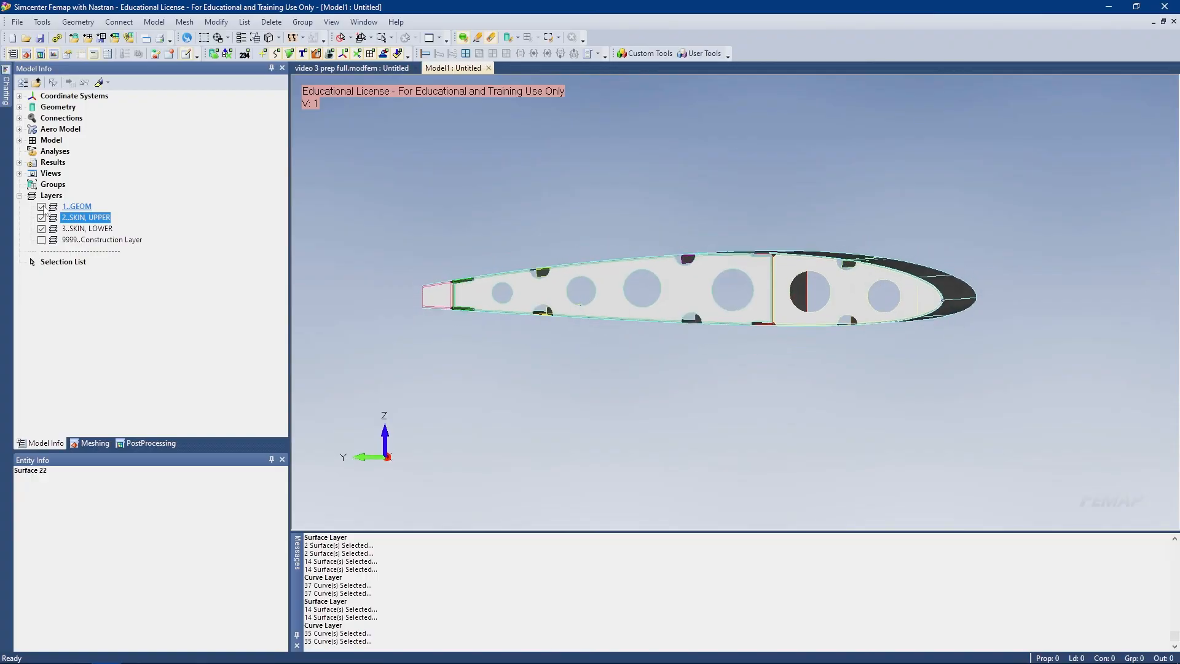
click(42, 217)
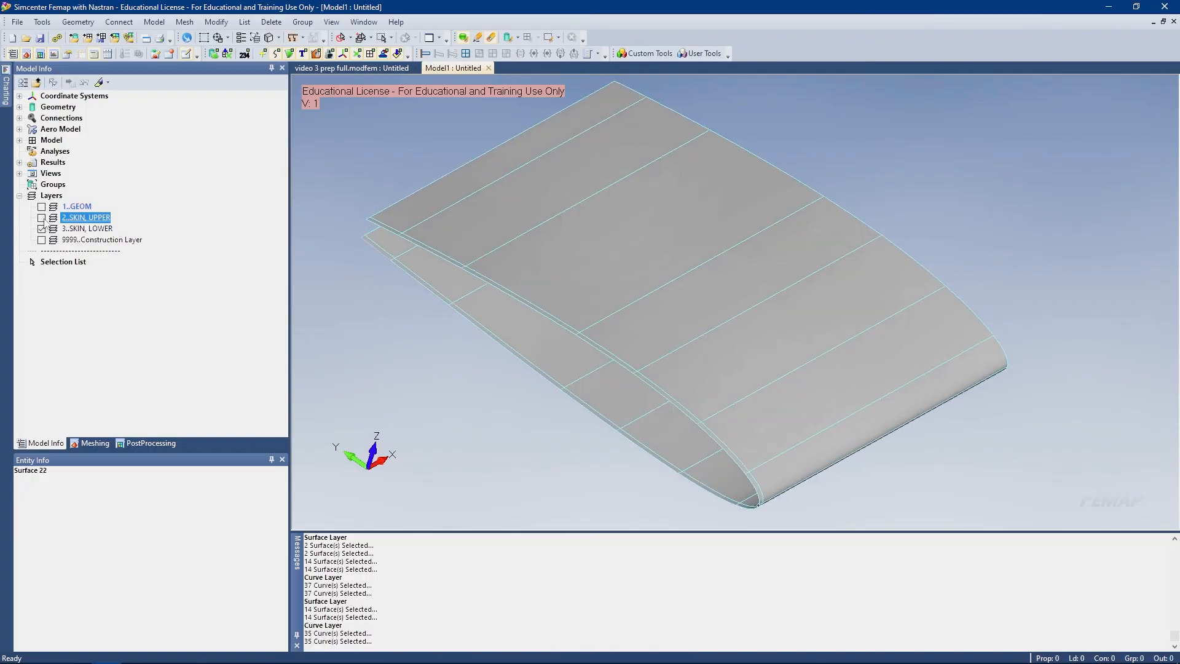
click(42, 218)
click(42, 217)
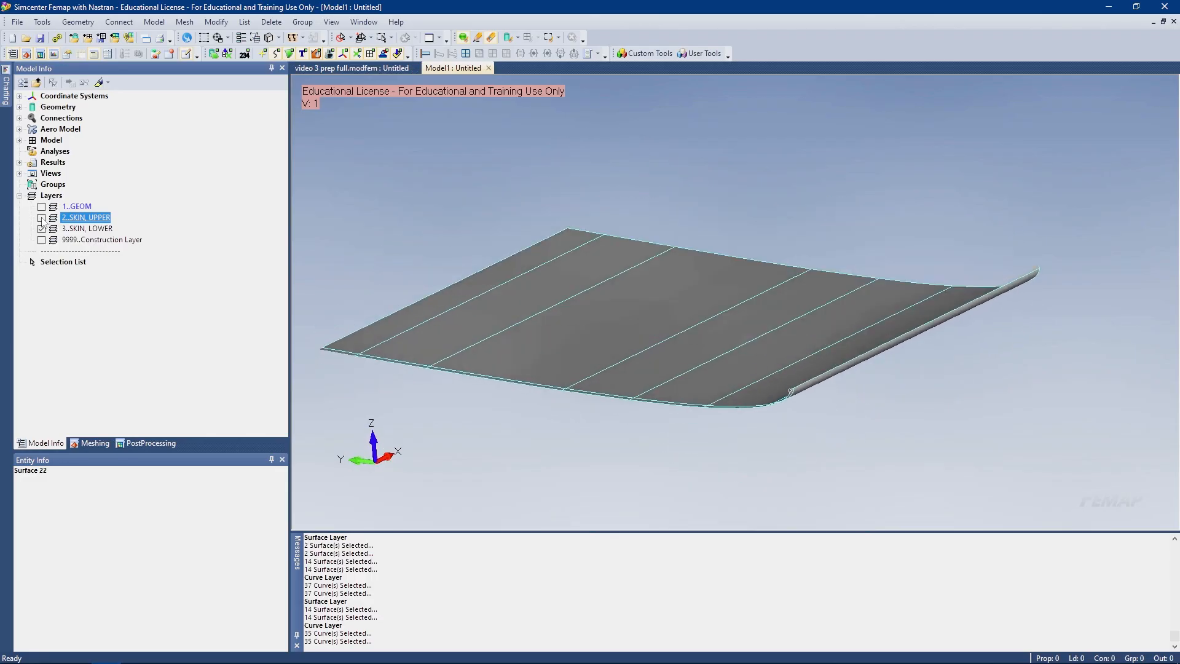
click(42, 217)
click(41, 218)
click(42, 229)
click(42, 229)
click(42, 218)
click(42, 207)
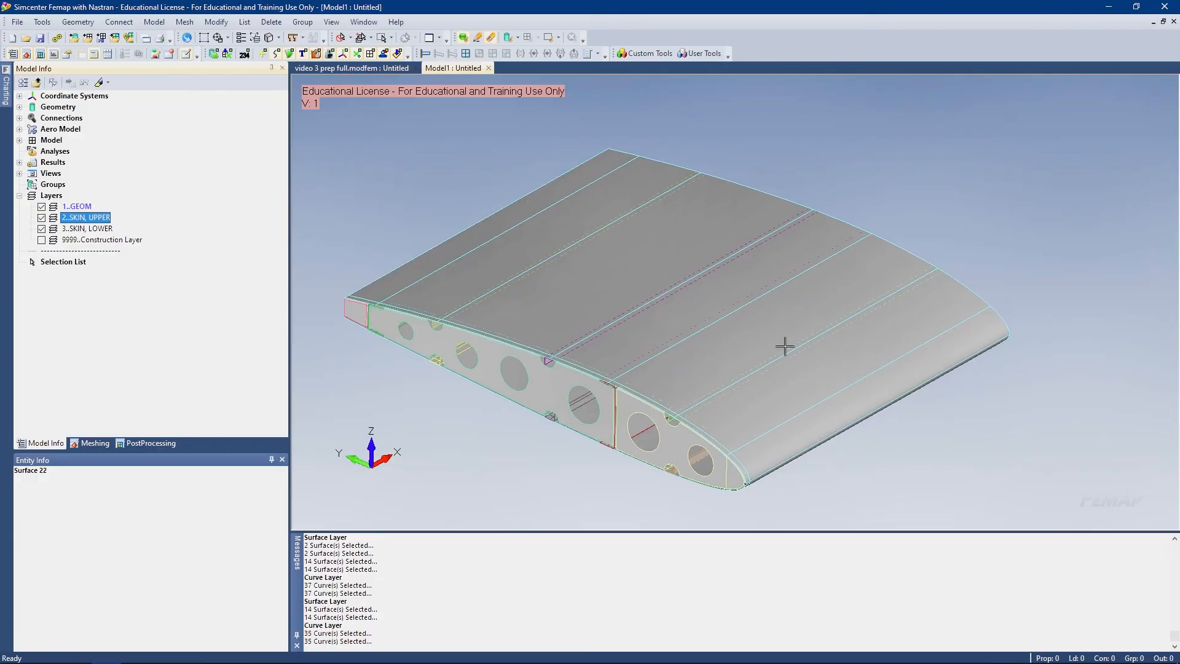
Show only the GEOM layer to examine the internal ribs and stringers near the leading edge
mouse_move(723, 238)
middle_down()
mouse_move(722, 226)
mouse_move(717, 235)
middle_up()
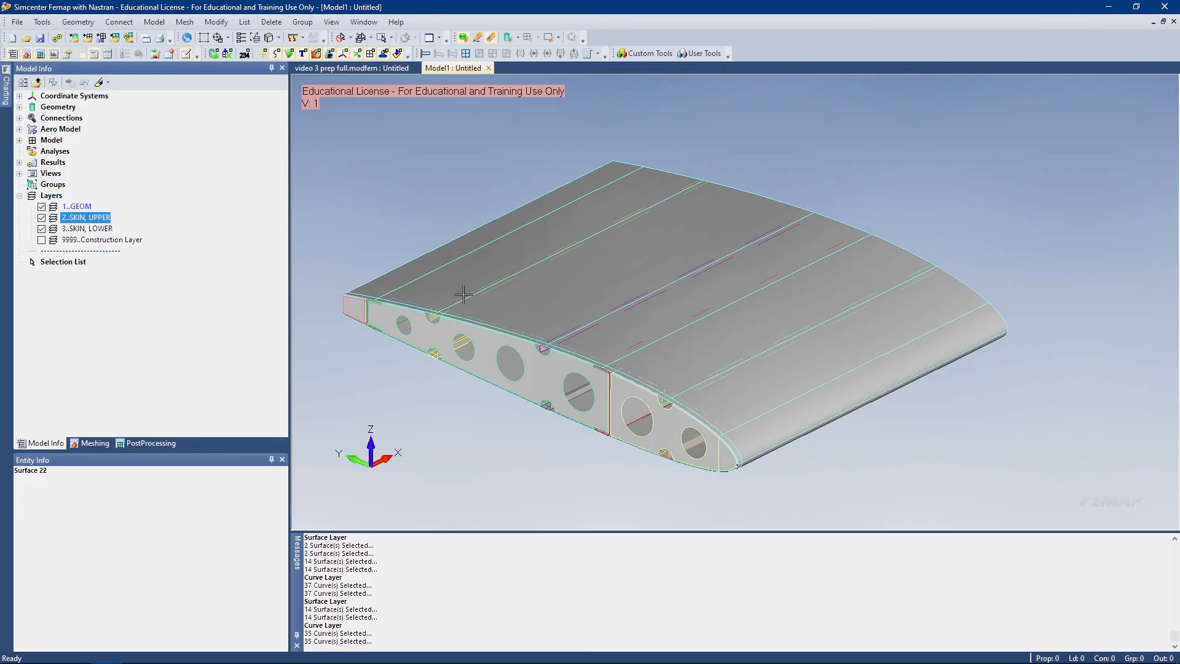
scroll(449, 324, up, 3)
scroll(856, 448, up, 4)
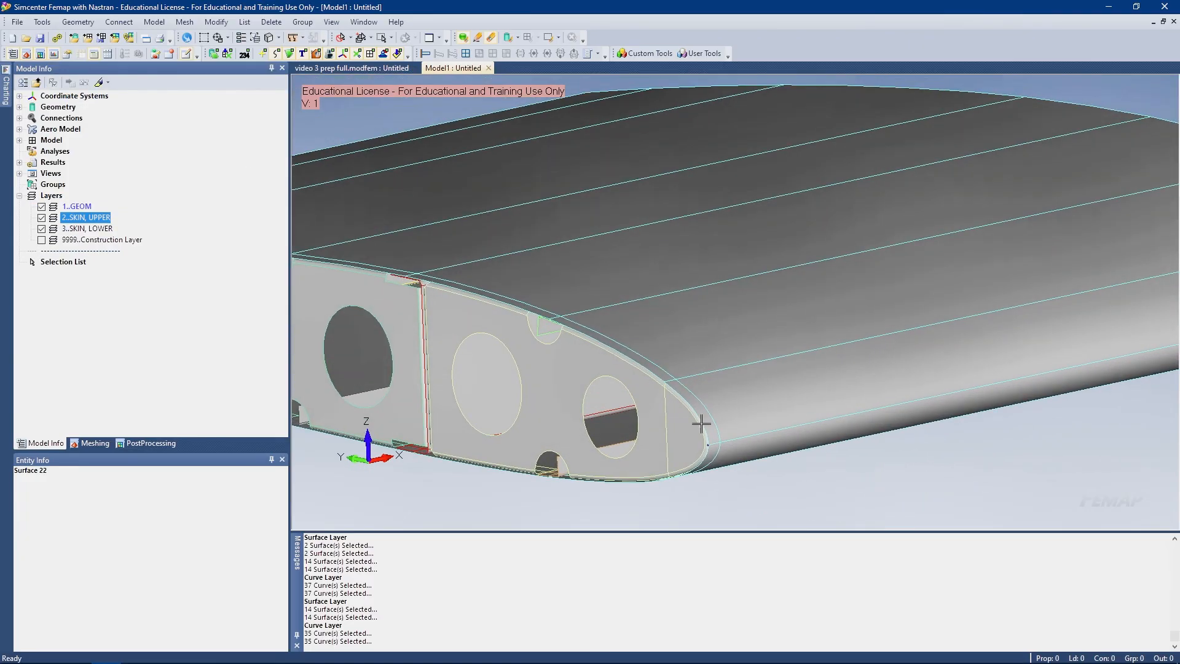
click(43, 219)
click(43, 228)
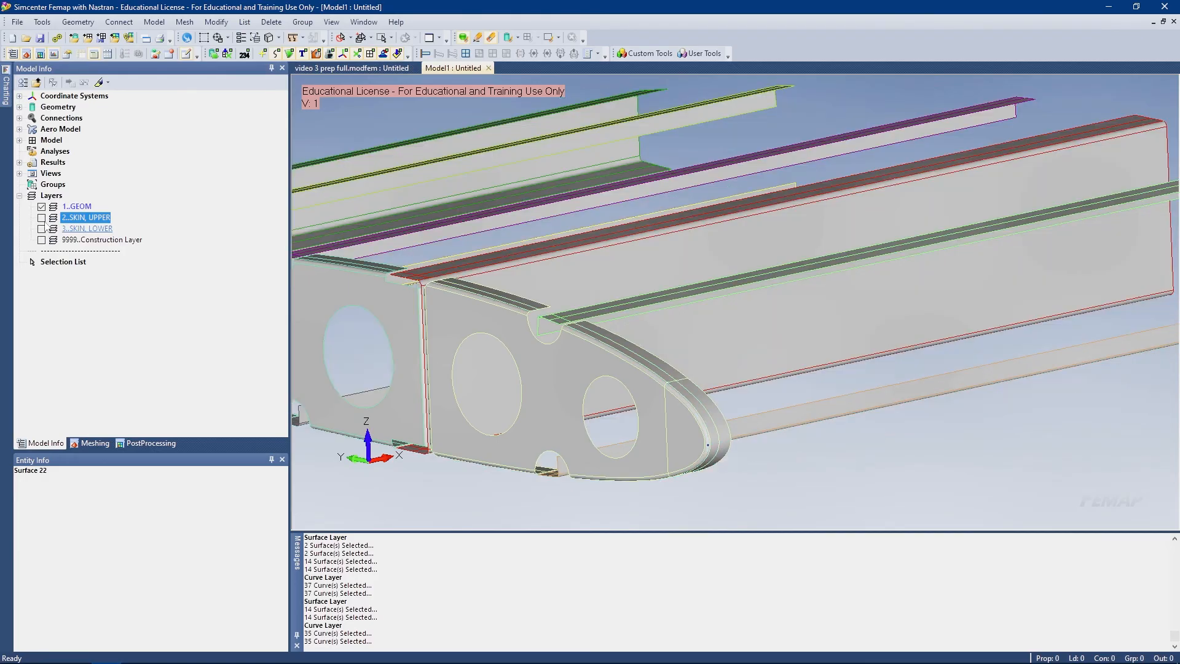
Show only the two skin layers to examine the outer shell, and restore the GEOM layer for the full wing
click(44, 208)
click(43, 218)
click(43, 229)
middle_drag(824, 415, 856, 377)
scroll(918, 360, down, 3)
middle_drag(817, 295, 819, 334)
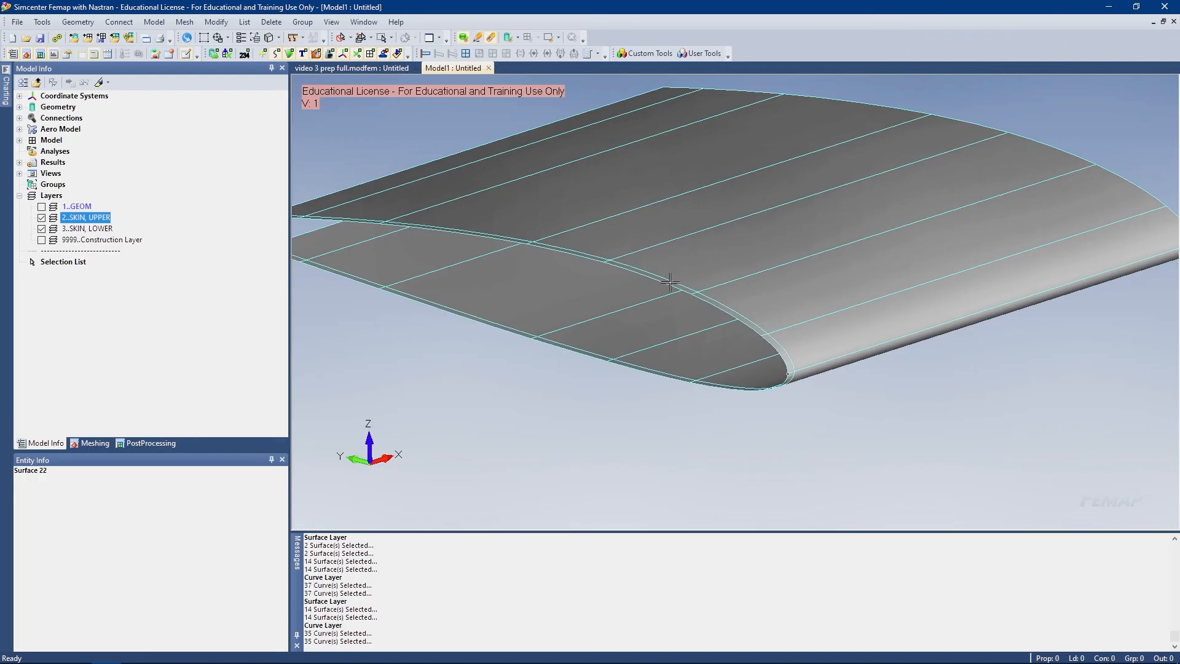
middle_drag(670, 282, 633, 308)
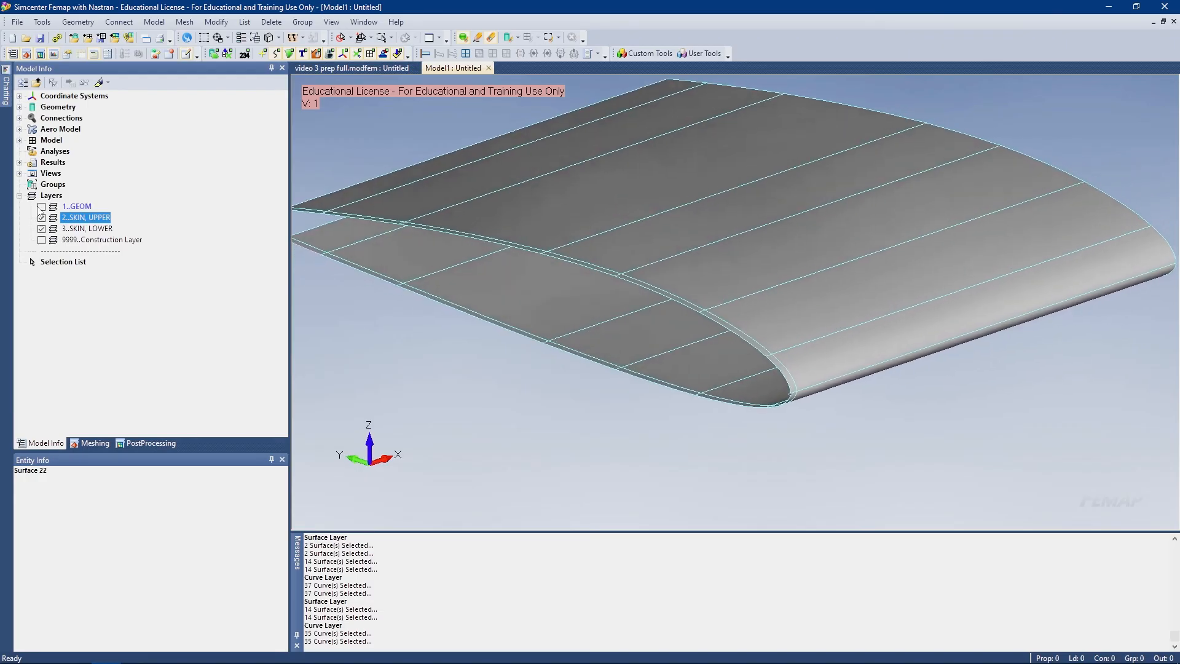
click(42, 207)
scroll(584, 237, down, 1)
middle_drag(605, 234, 327, 166)
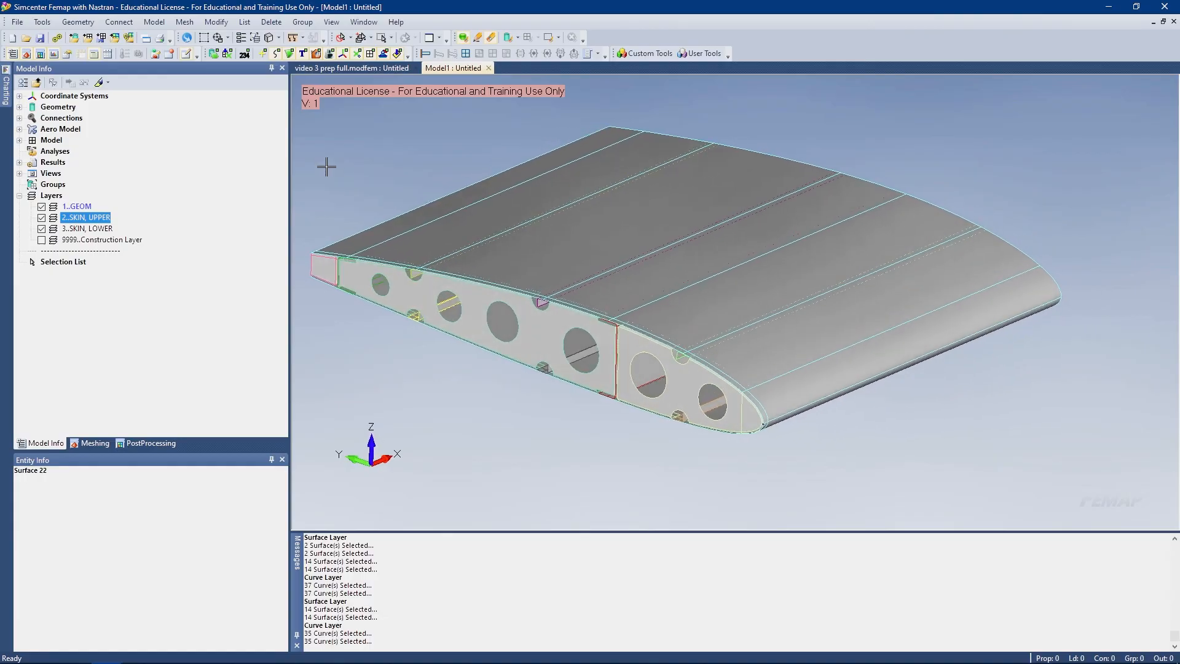
Save the model as video 3 live.modfem and start a new isotropic material titled Aluminum 2024
click(40, 38)
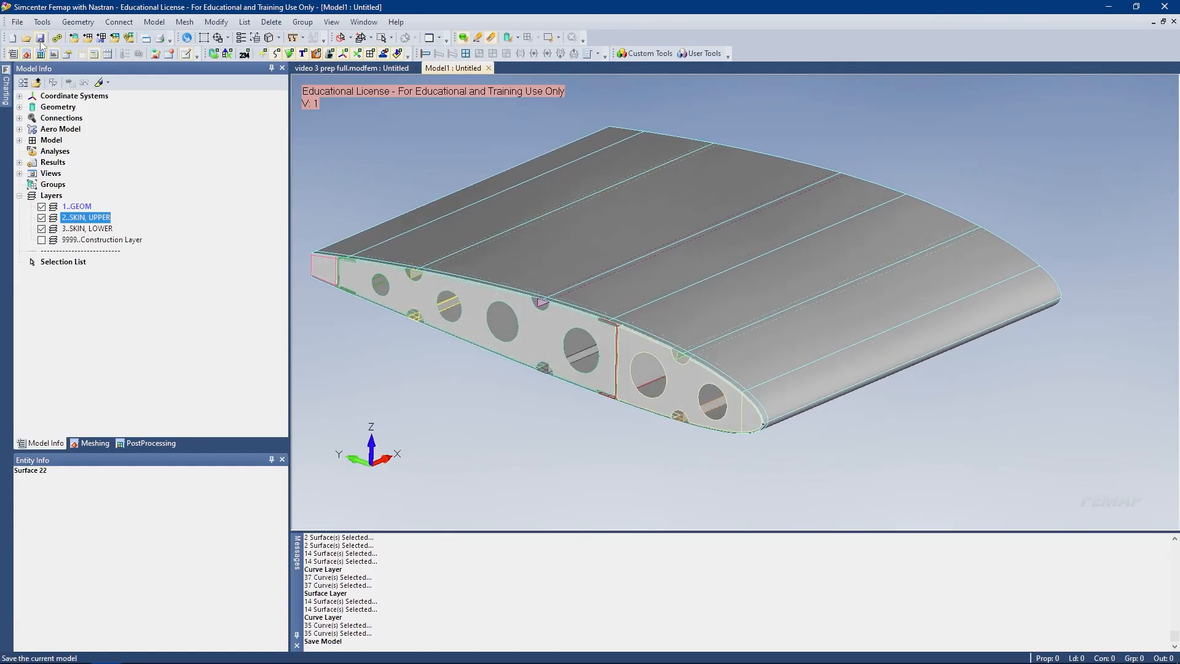
click(20, 140)
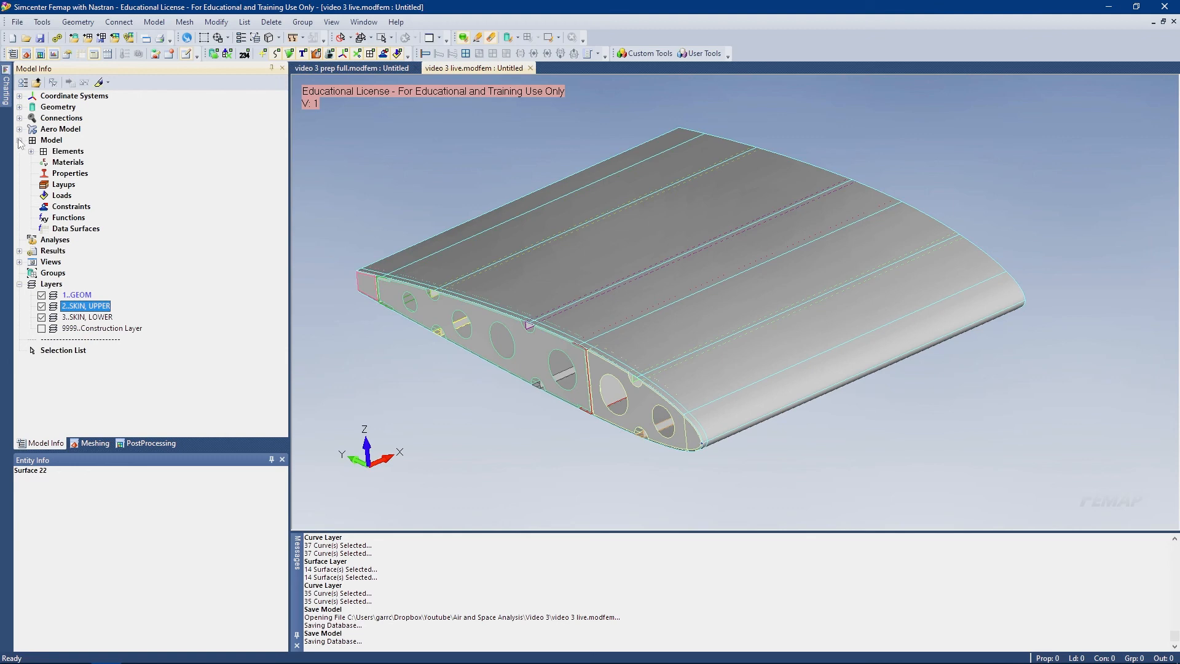
right_click(67, 163)
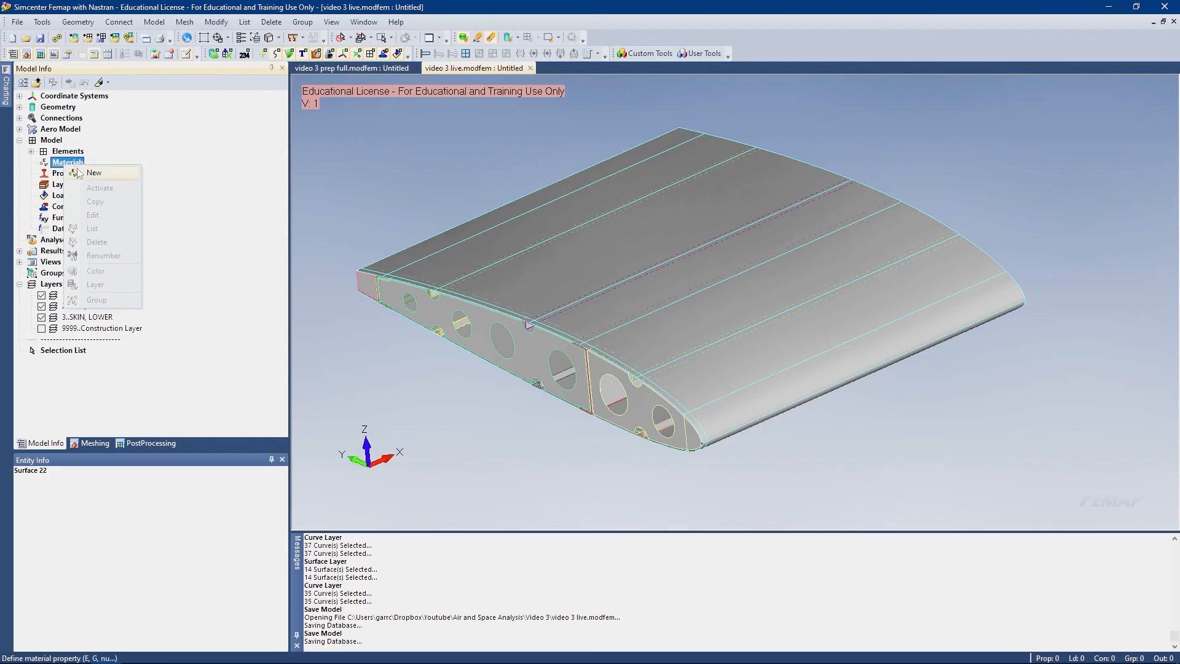
click(92, 173)
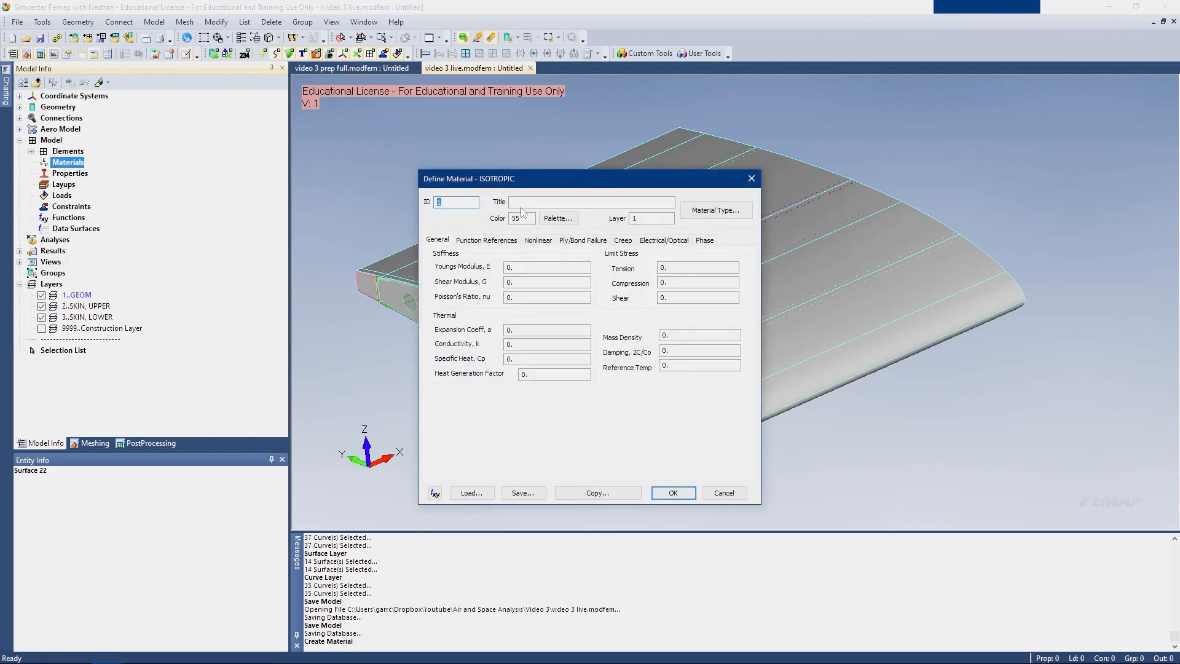
click(537, 203)
text(Aluminum 2024)
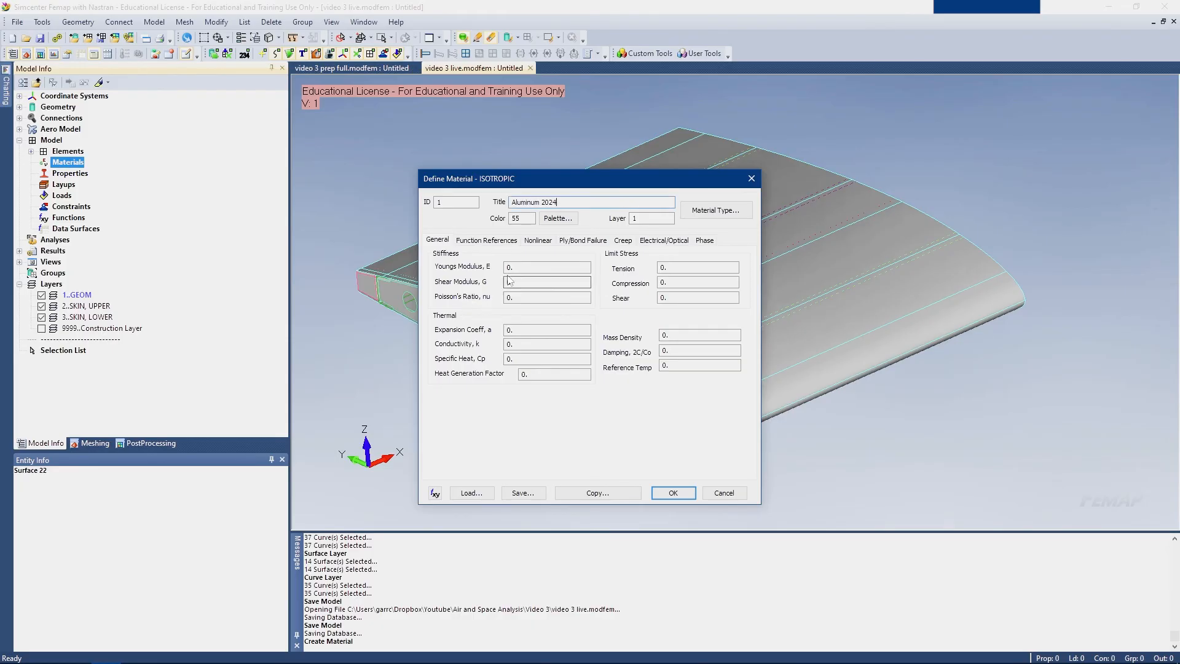
Set the material's Young's modulus to 10000000 and its Poisson's ratio to 0.33
drag(532, 267, 477, 267)
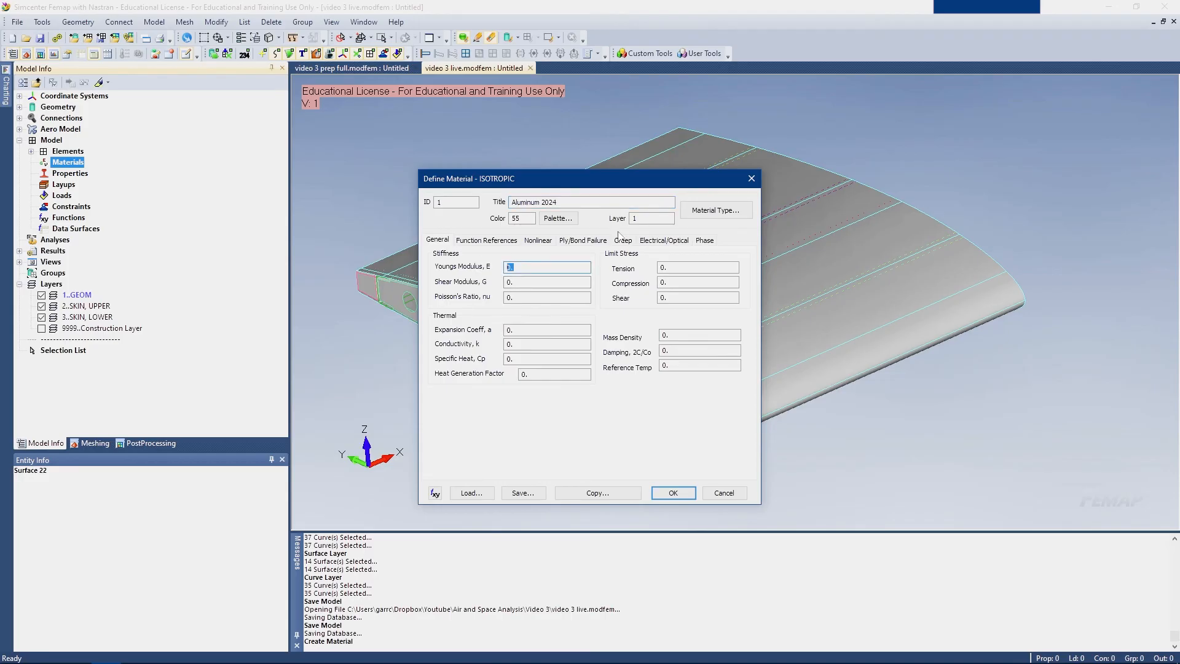
text(10)
key(Tab)
key(Tab)
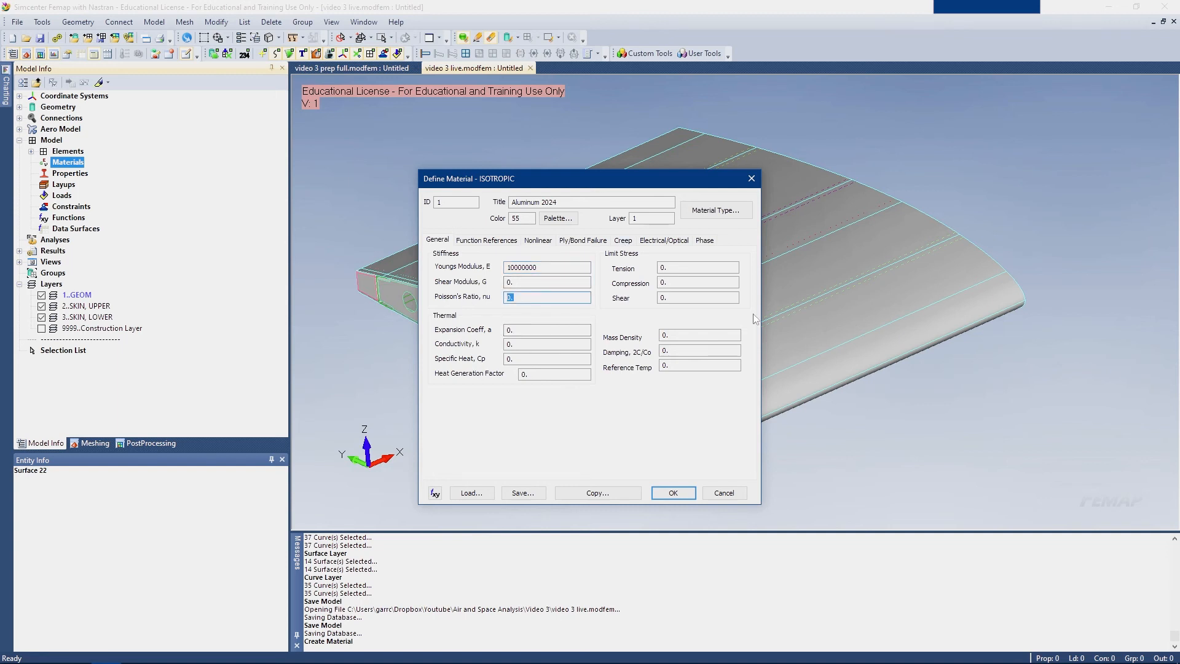
text(0.33)
Review the material's stiffness, limit stress and mass density fields
mouse_move(590, 184)
mouse_down()
mouse_move(618, 190)
mouse_move(579, 175)
mouse_up()
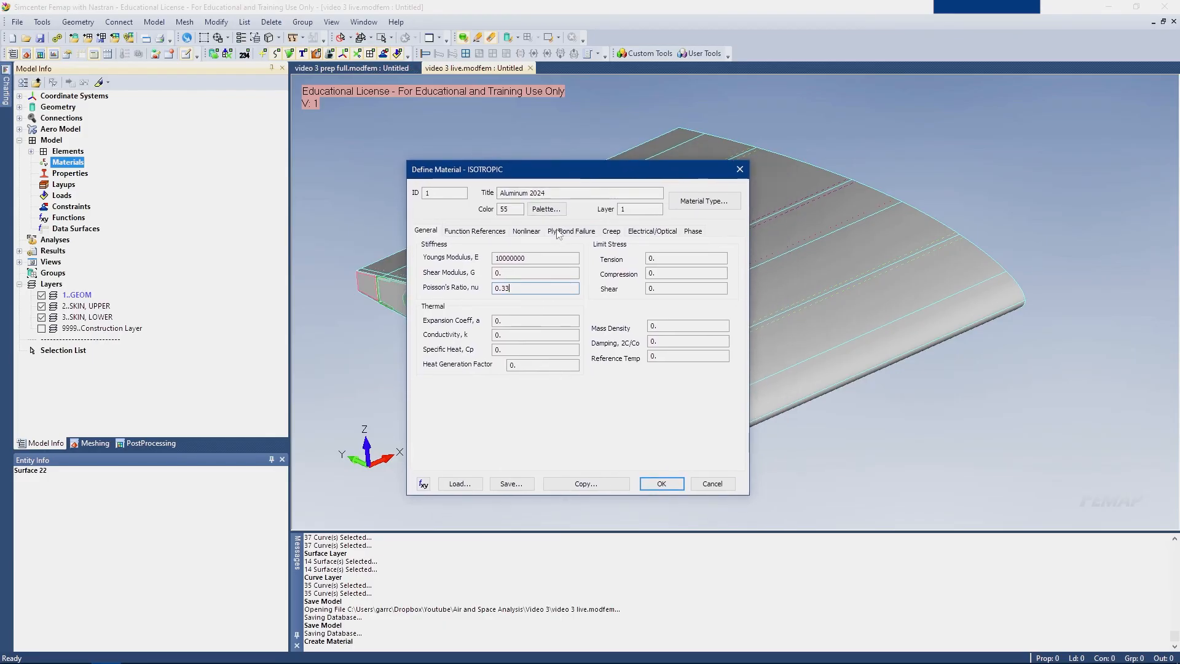
click(525, 259)
key(Tab)
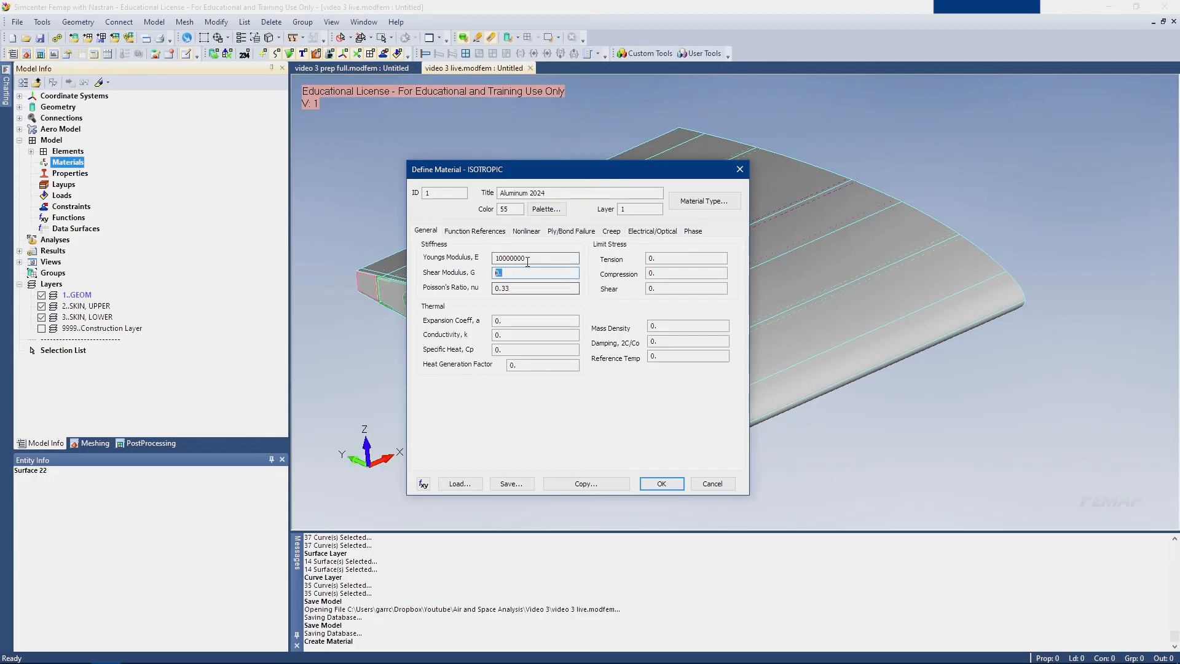
key(shift+Tab)
key(Tab)
key(Tab)
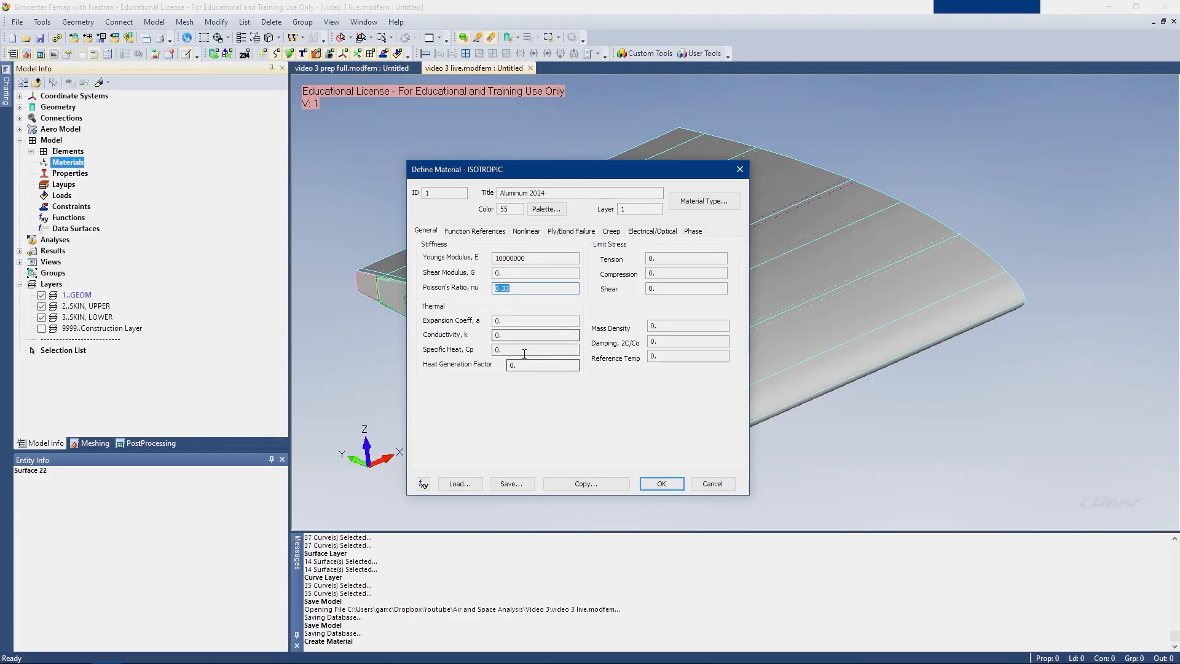
click(658, 258)
key(Tab)
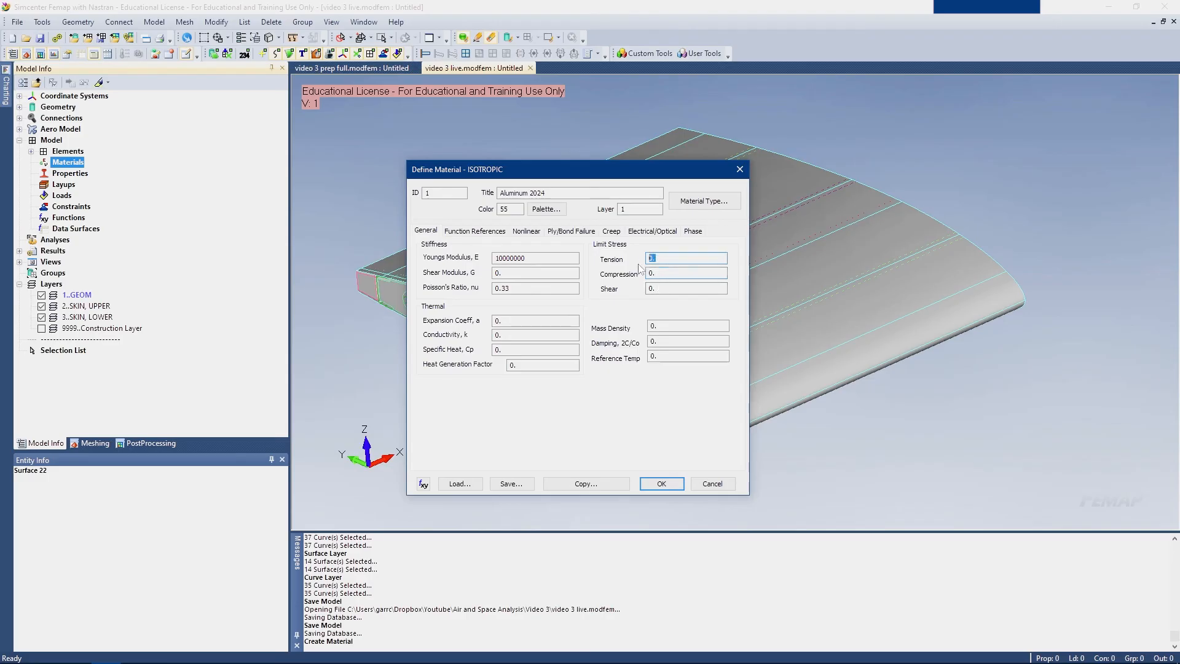
key(Tab)
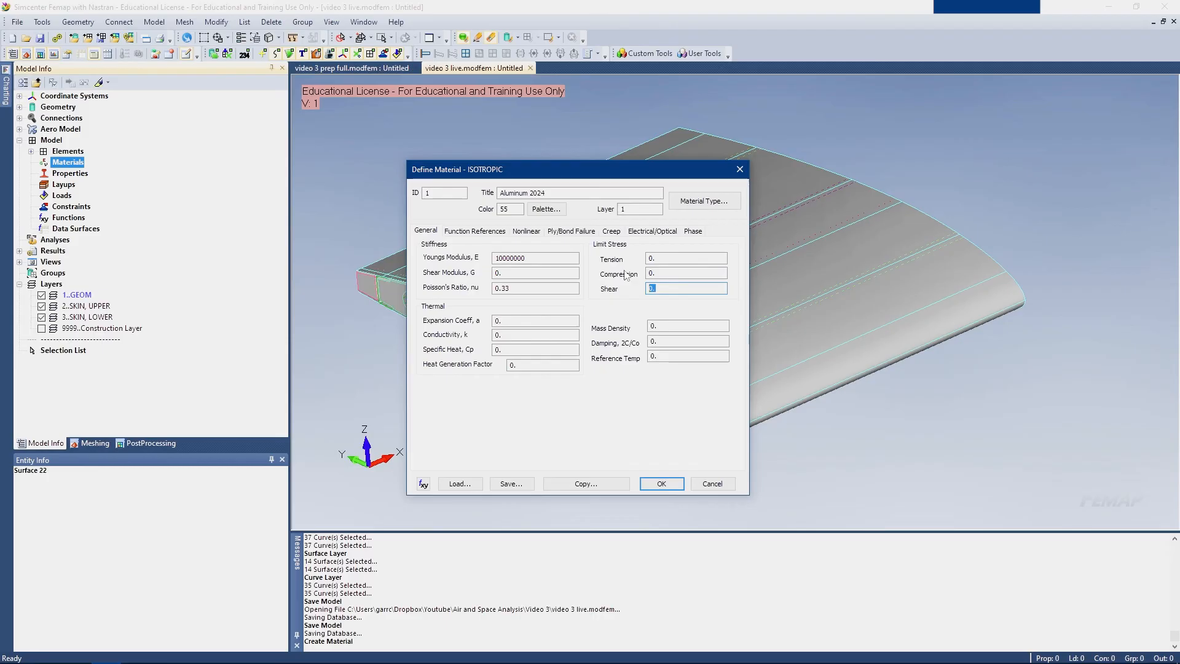
drag(645, 169, 633, 150)
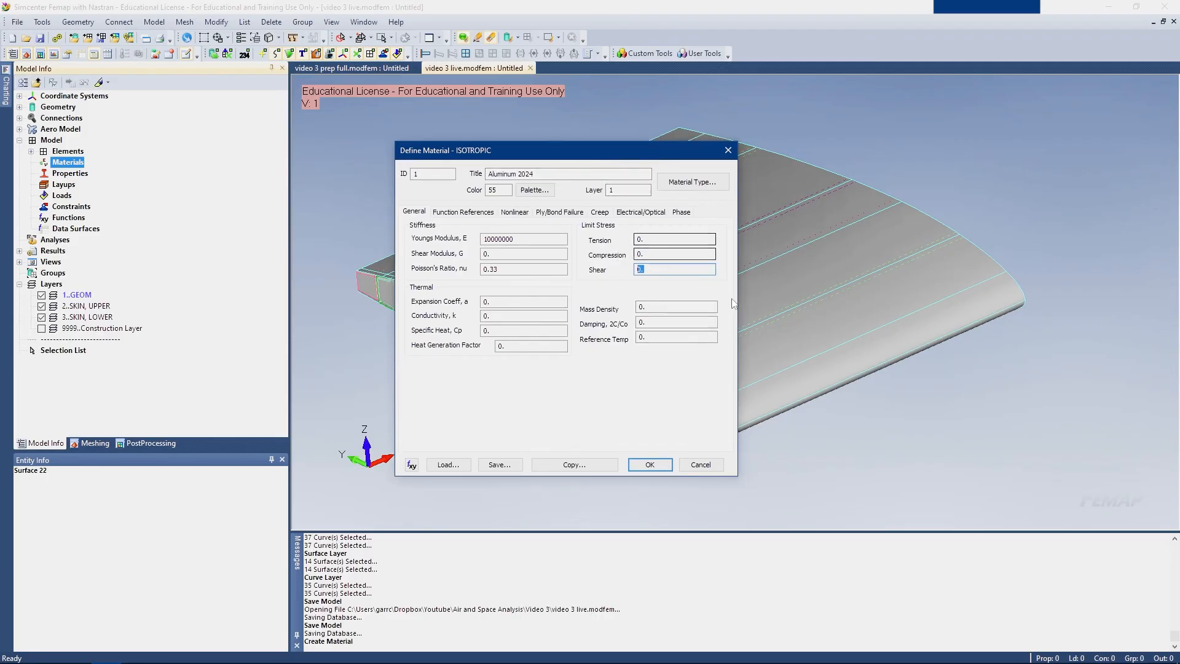
key(Tab)
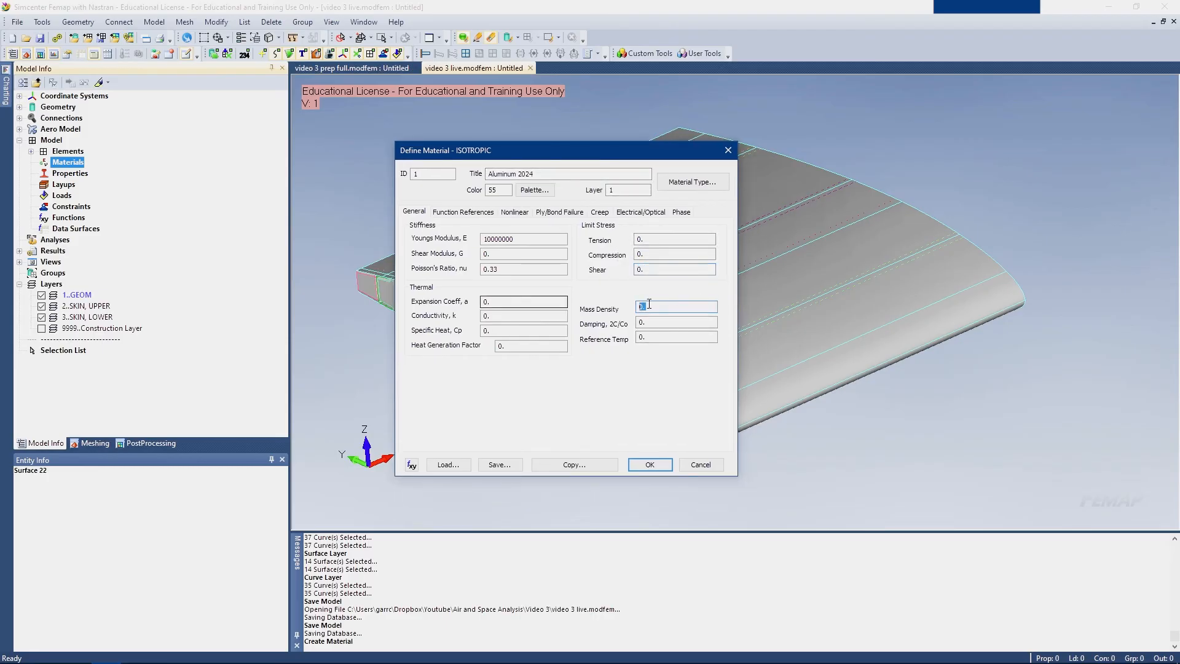
key(Tab)
Set the material's mass density to 0.1 and create the material, adding no further one
click(650, 306)
text(0.1)
click(647, 318)
drag(658, 306, 644, 306)
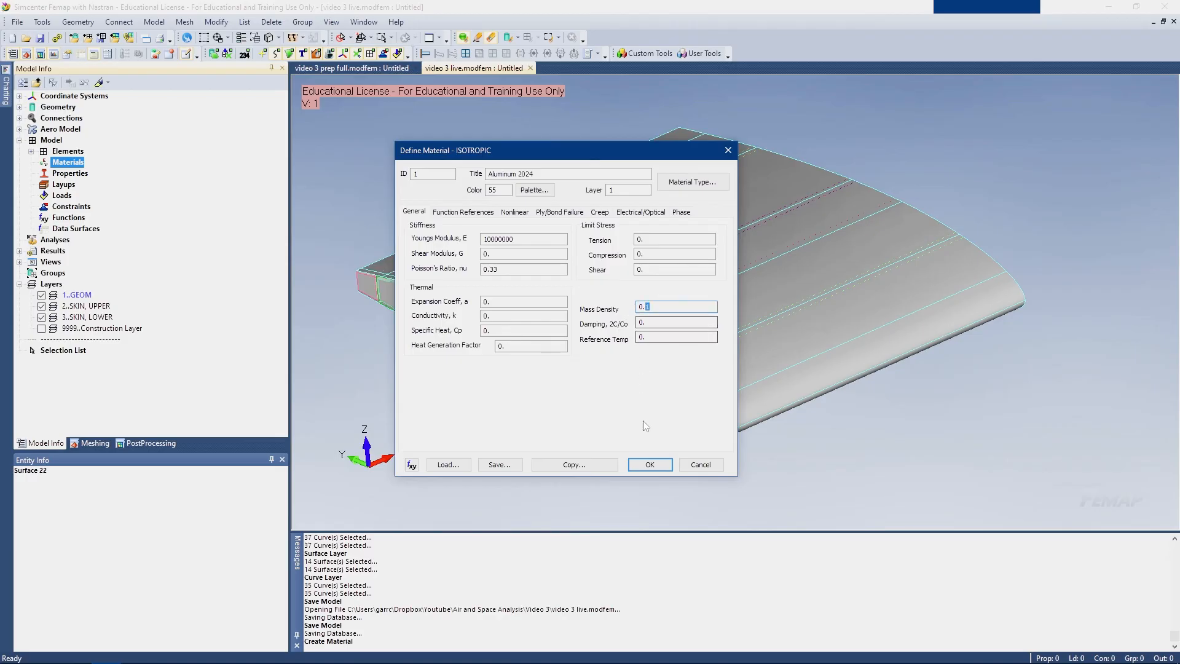
click(650, 462)
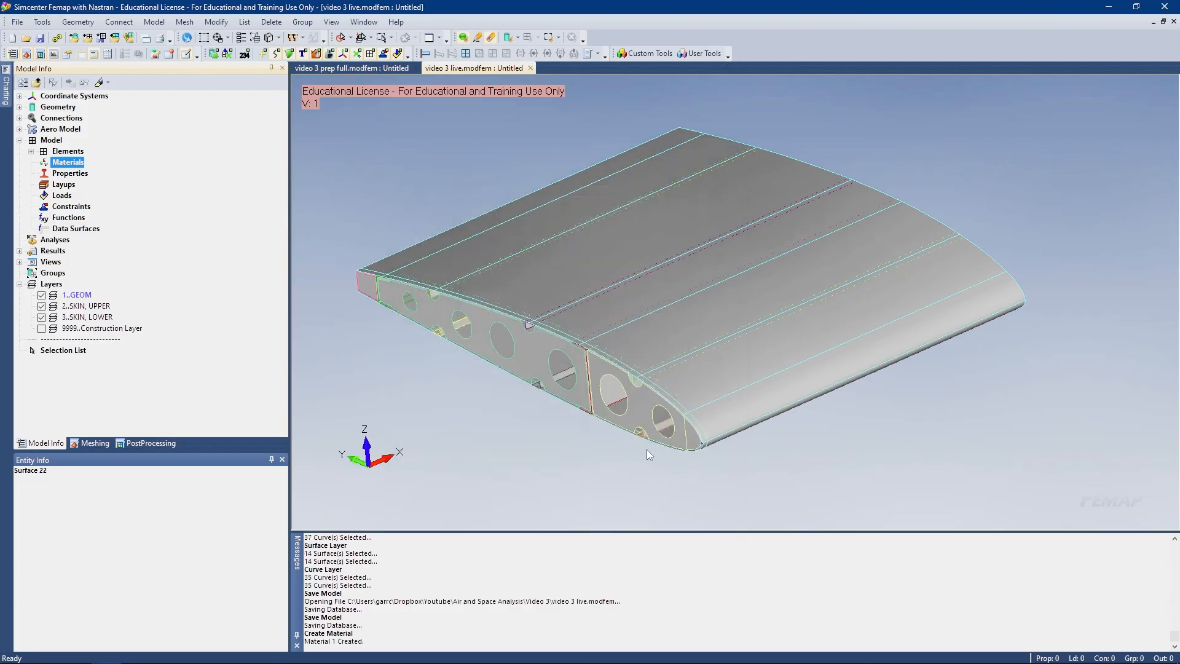
click(722, 494)
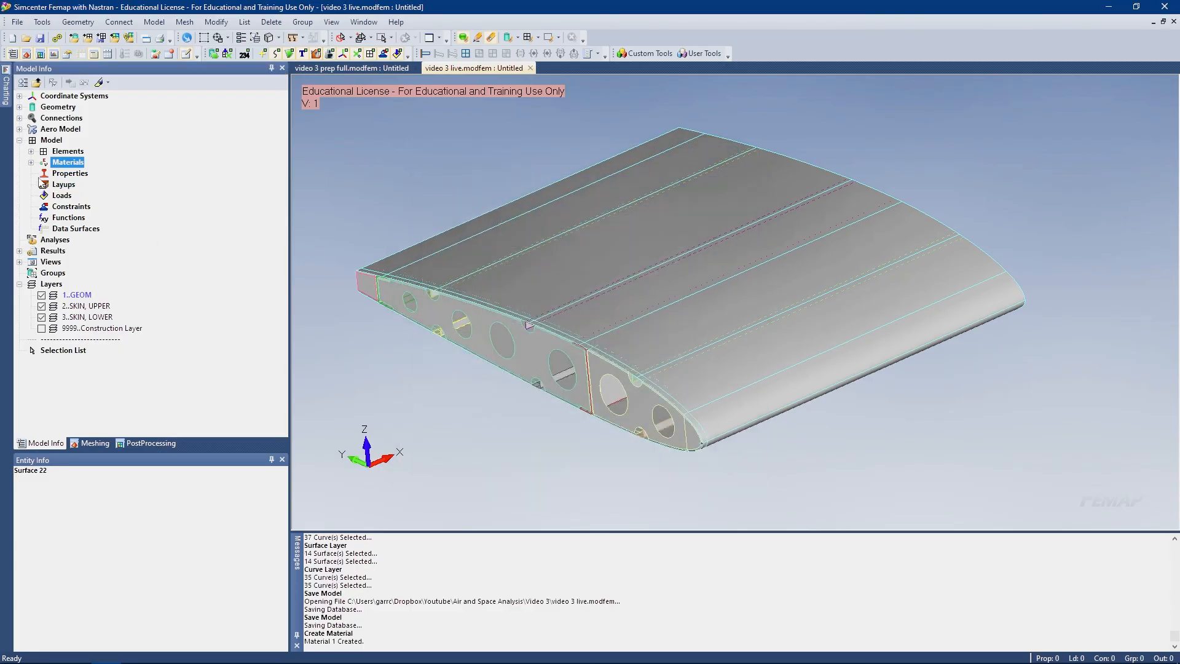
Start a new plate property and assign the Aluminum 2024 material to it
click(30, 162)
right_click(63, 186)
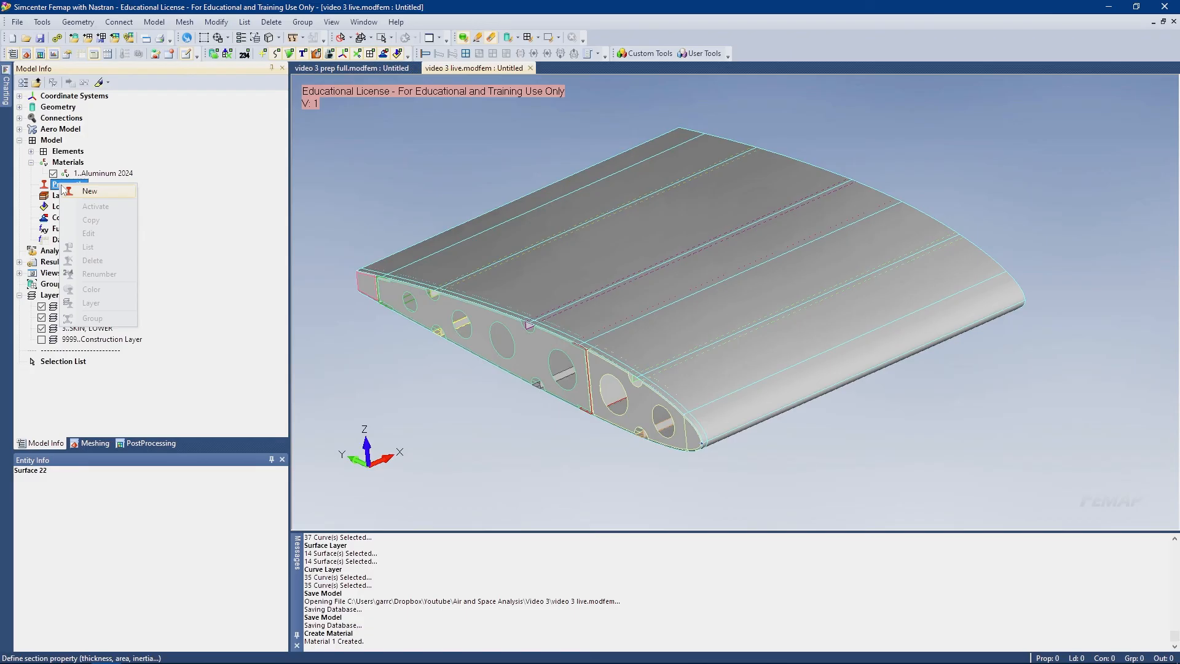
click(576, 5)
middle_drag(672, 307, 676, 168)
scroll(677, 273, up, 5)
right_click(70, 185)
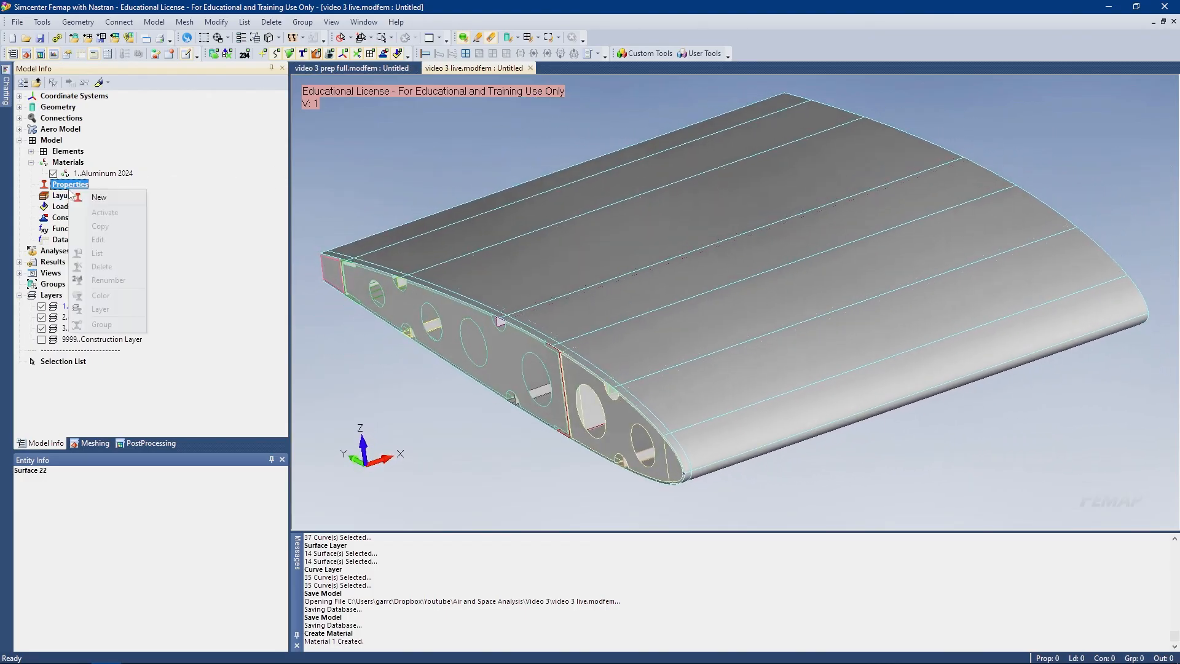
click(101, 198)
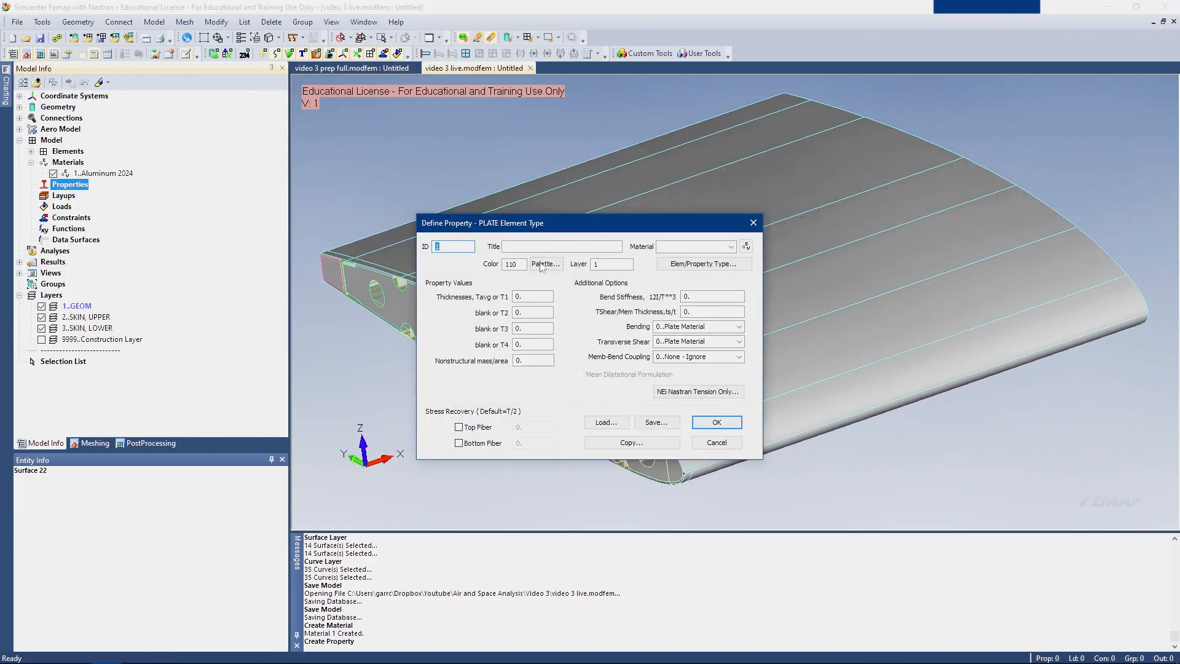
click(730, 246)
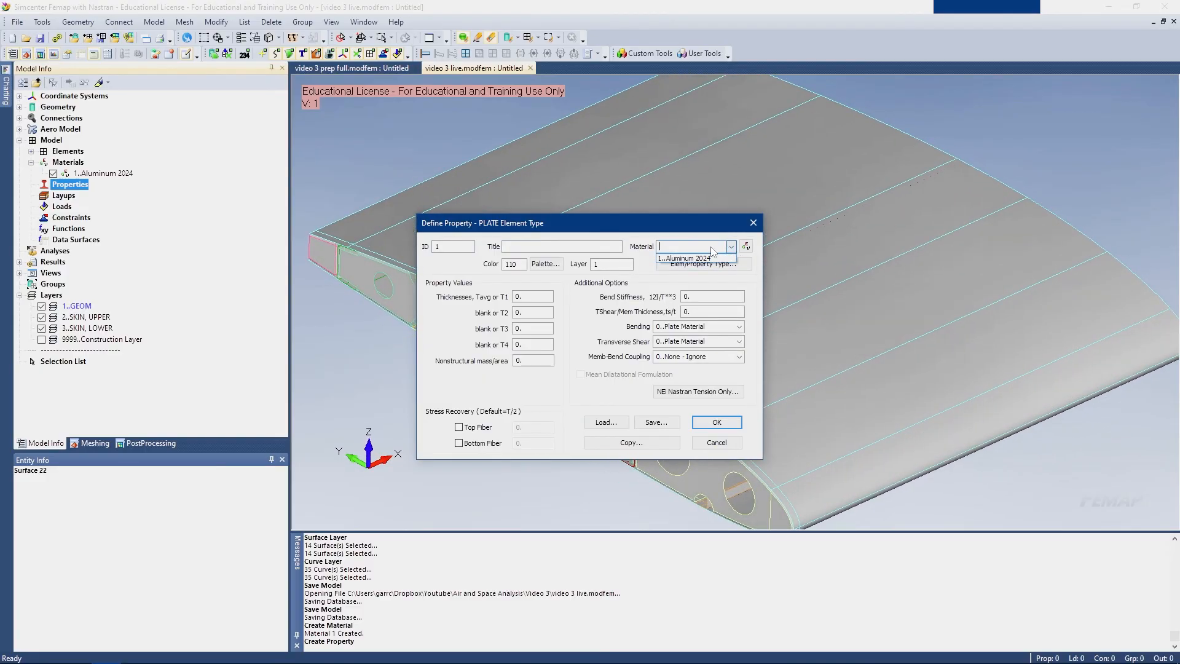
click(684, 258)
click(532, 296)
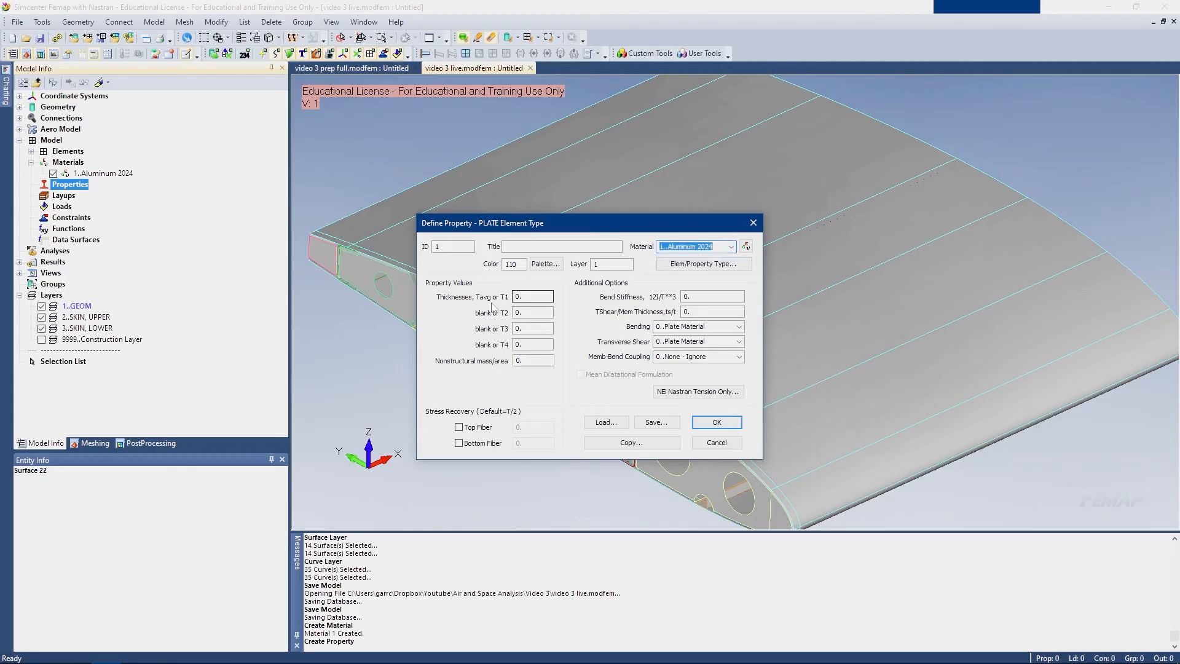
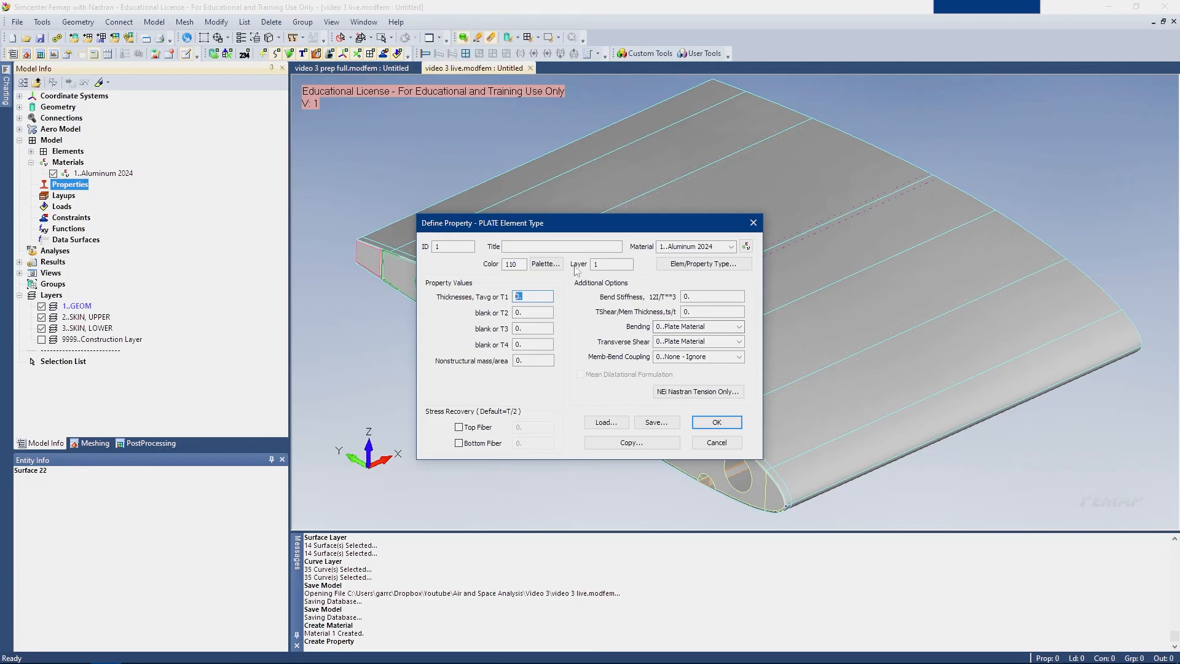
Look up the spar thickness in the Video 3: Wing Analysis notes and title the property AL 2024, 0.094 THK
drag(576, 231, 575, 226)
click(531, 244)
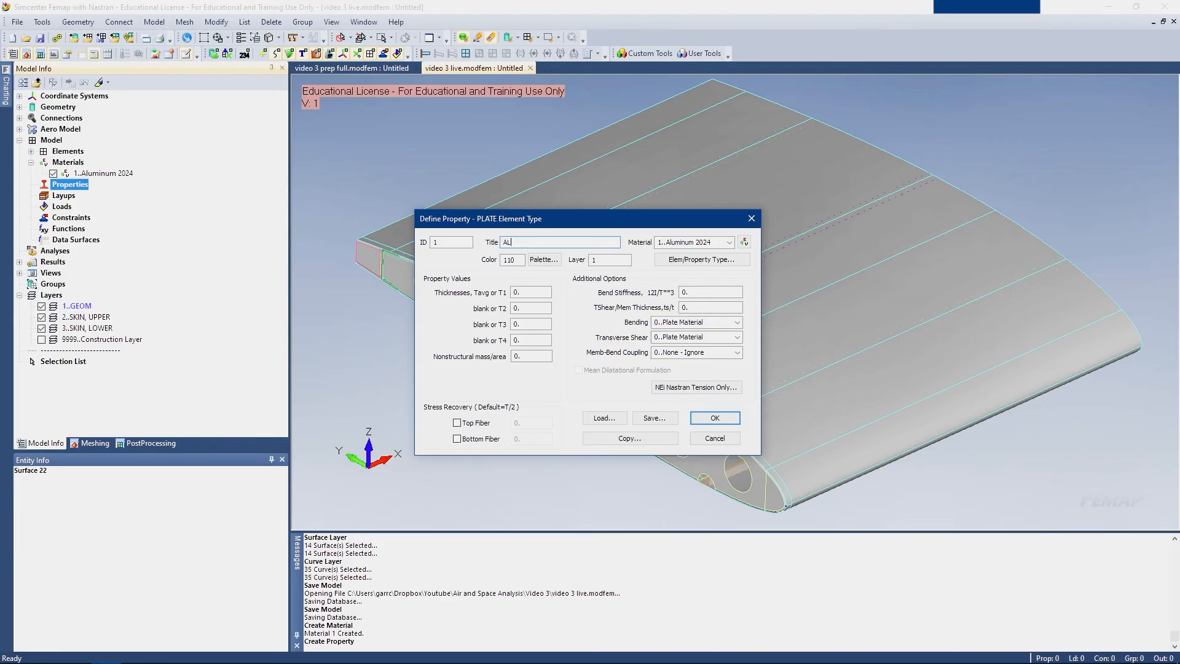
text(4,)
key(alt+Tab)
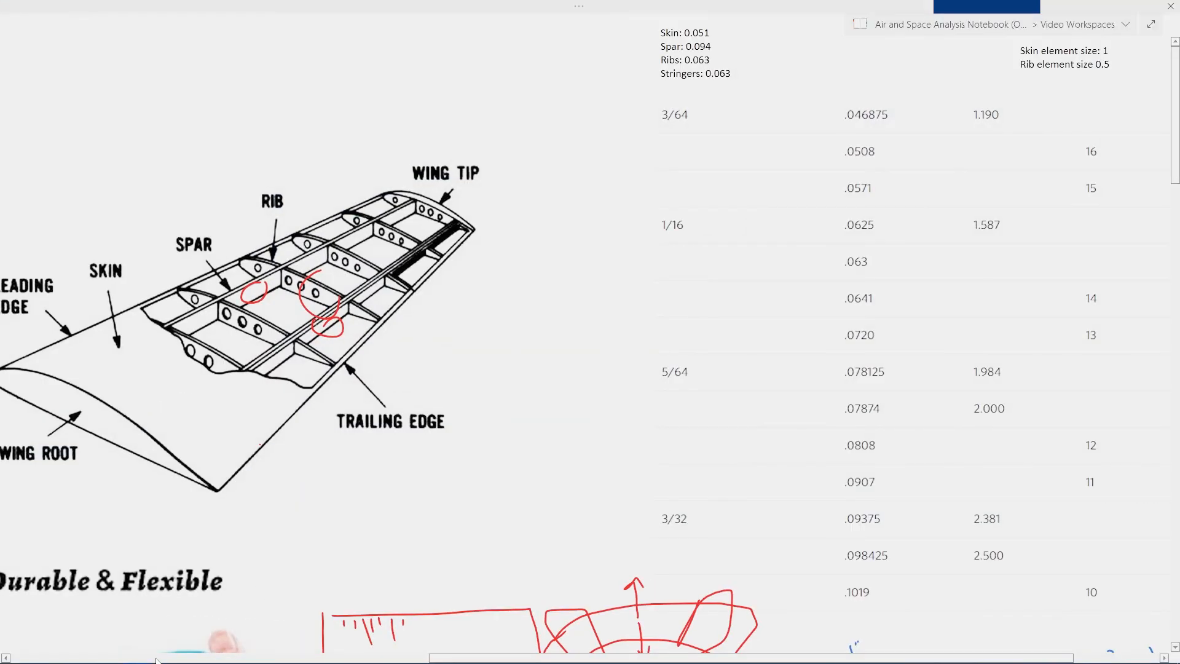
click(157, 658)
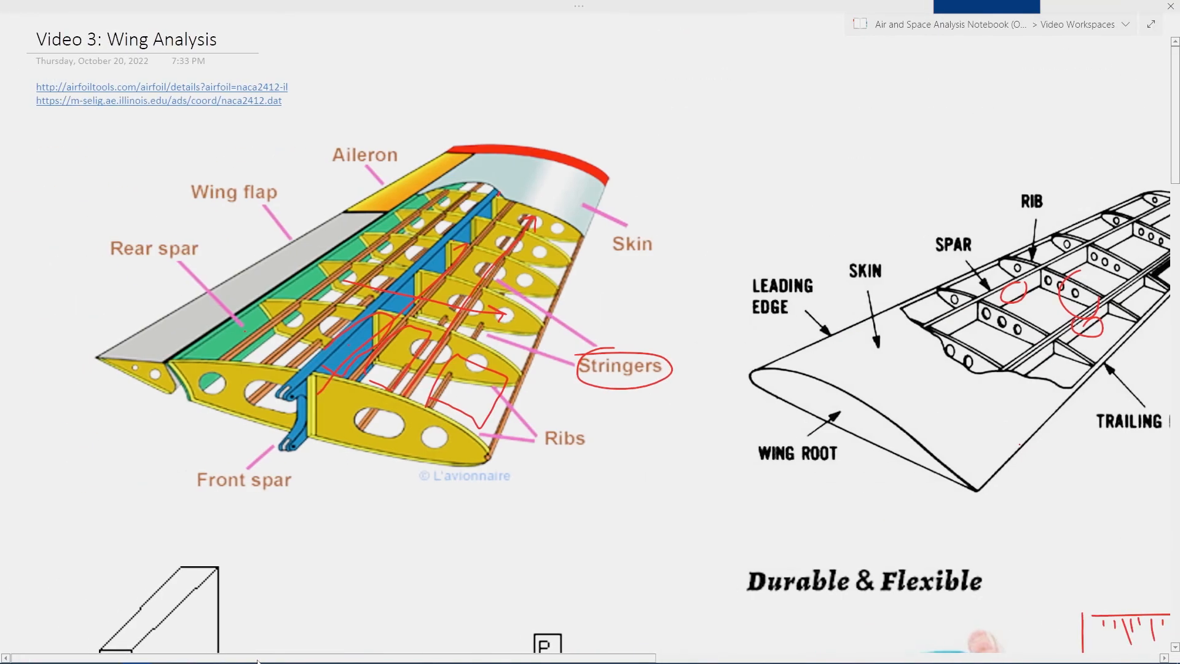
scroll(590, 332, right, 10)
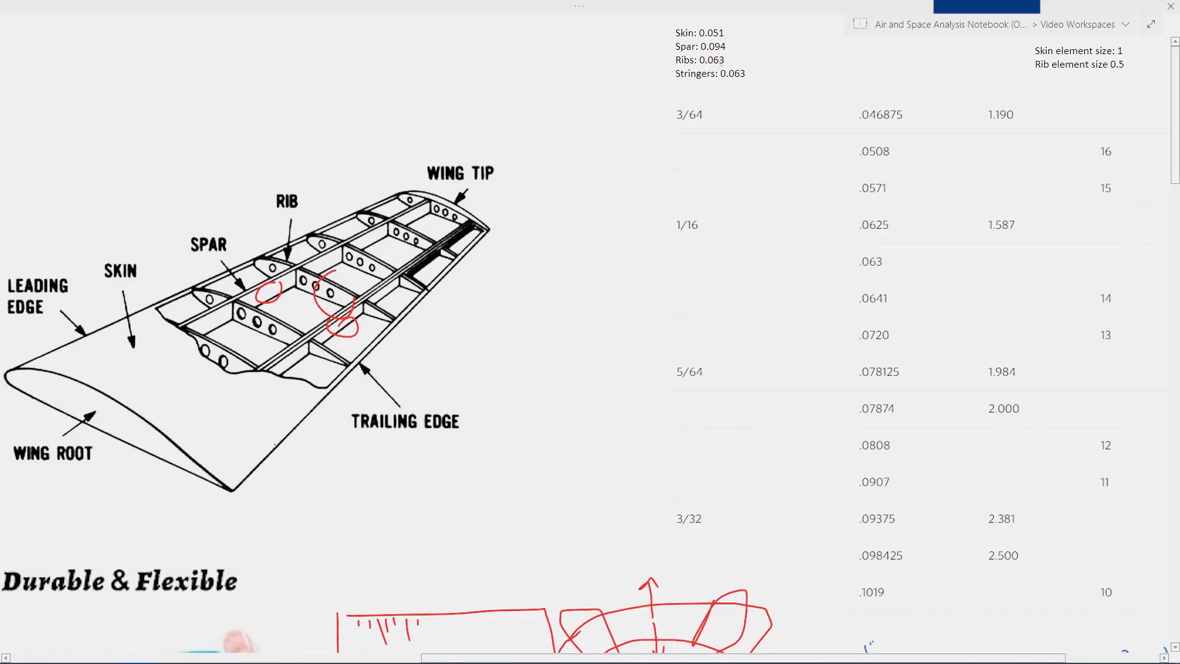
key(alt+Tab)
text(0.)
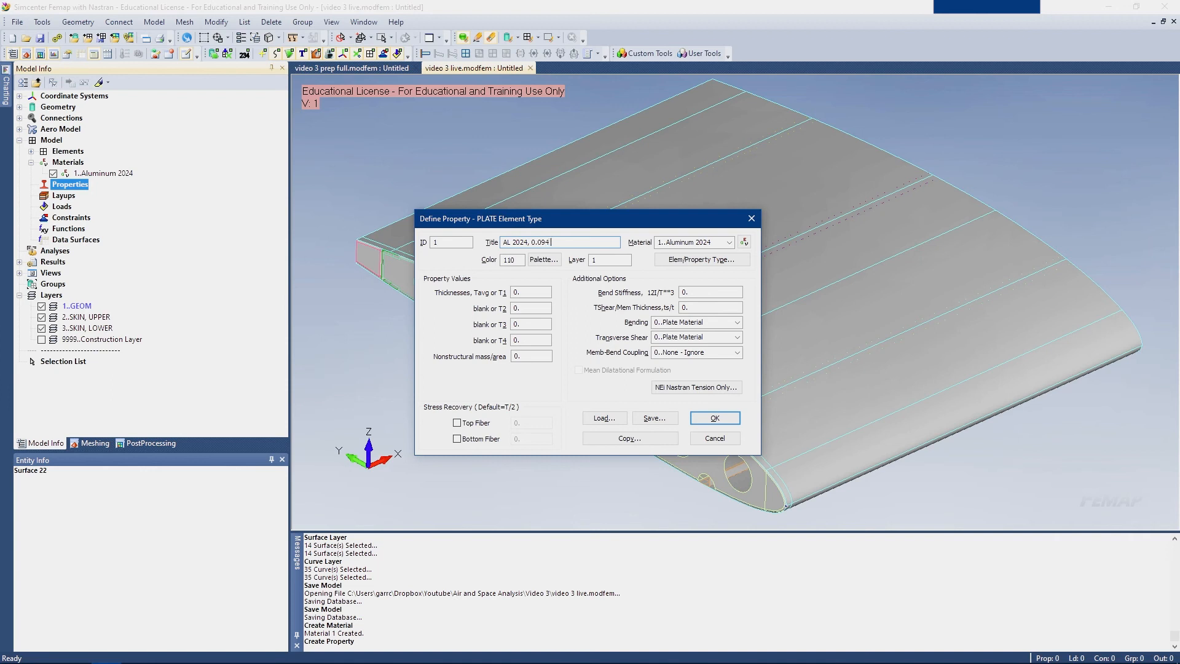
Set the plate thickness to 0.094 with Aluminum 2024 as the material and create the property
click(517, 294)
text(0.0)
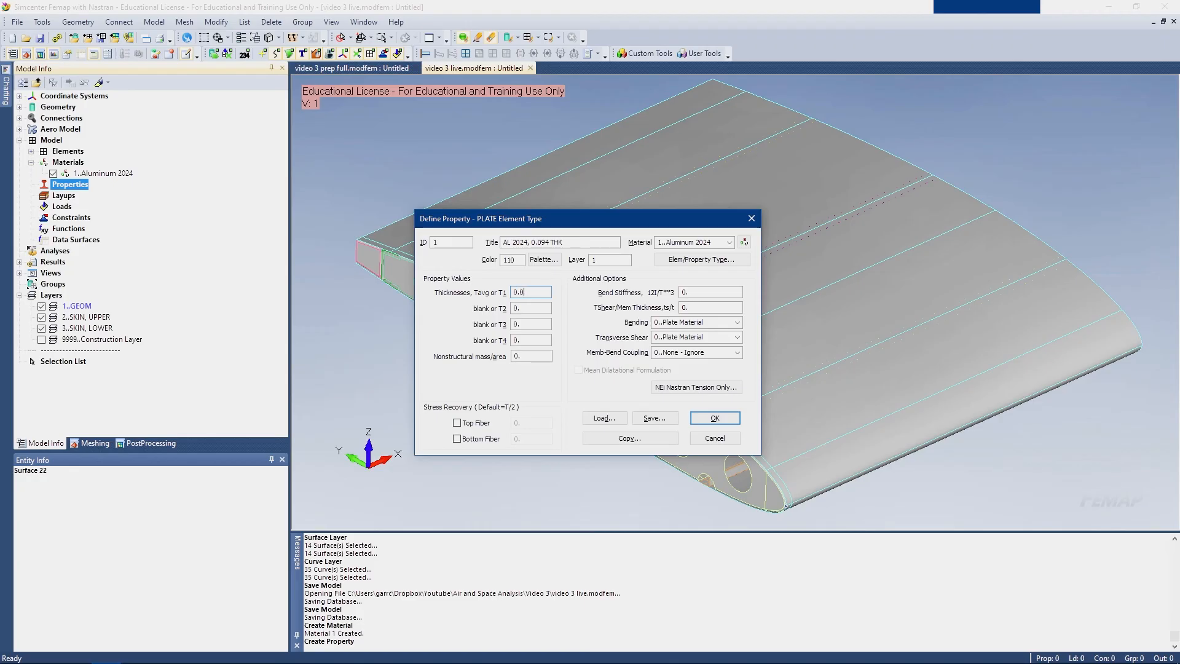
click(728, 242)
click(704, 252)
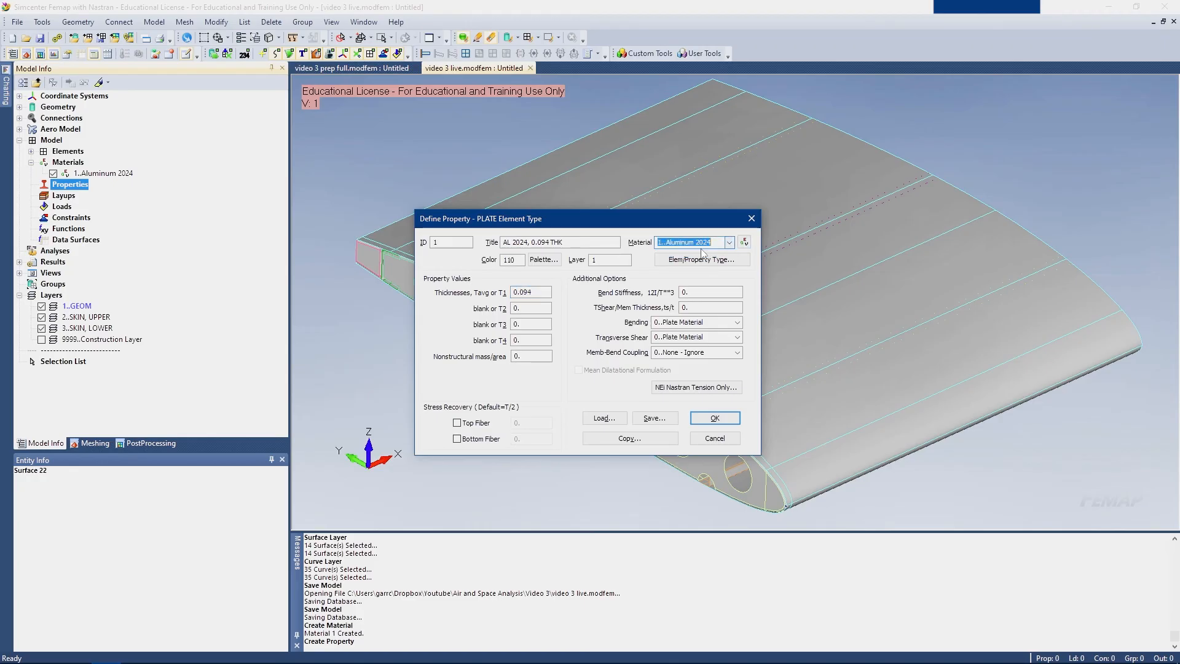
click(714, 418)
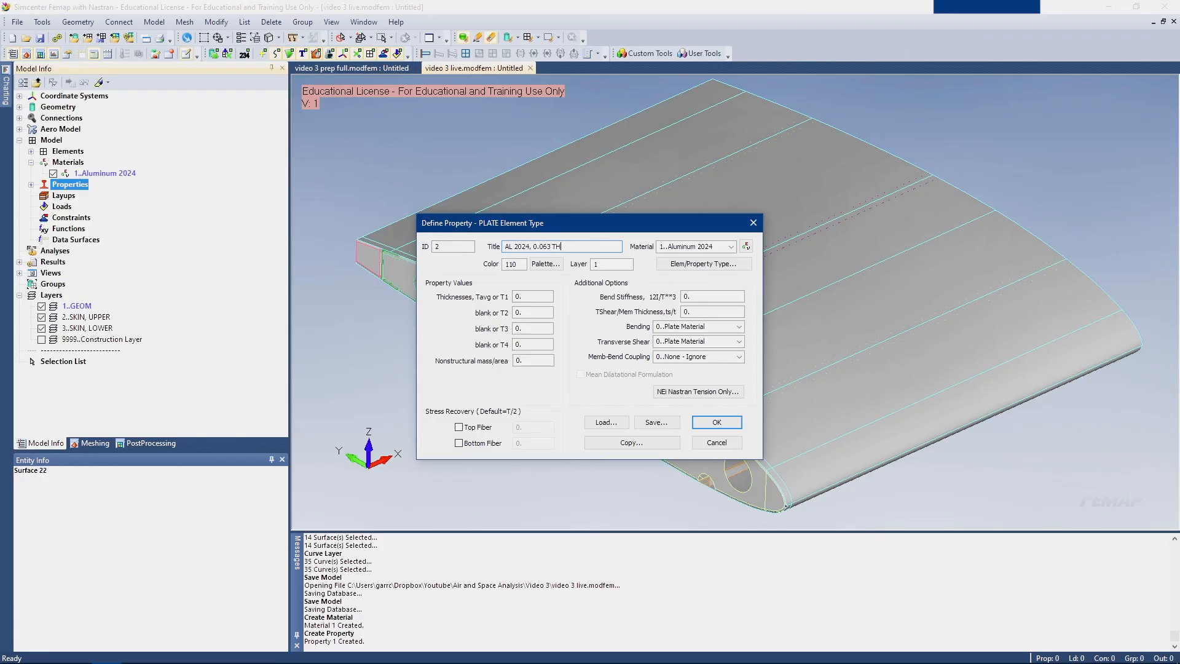
Create a second Aluminum 2024 plate property titled AL 2024, 0.063 THK with a thickness of 0.063, keeping the default color
click(545, 264)
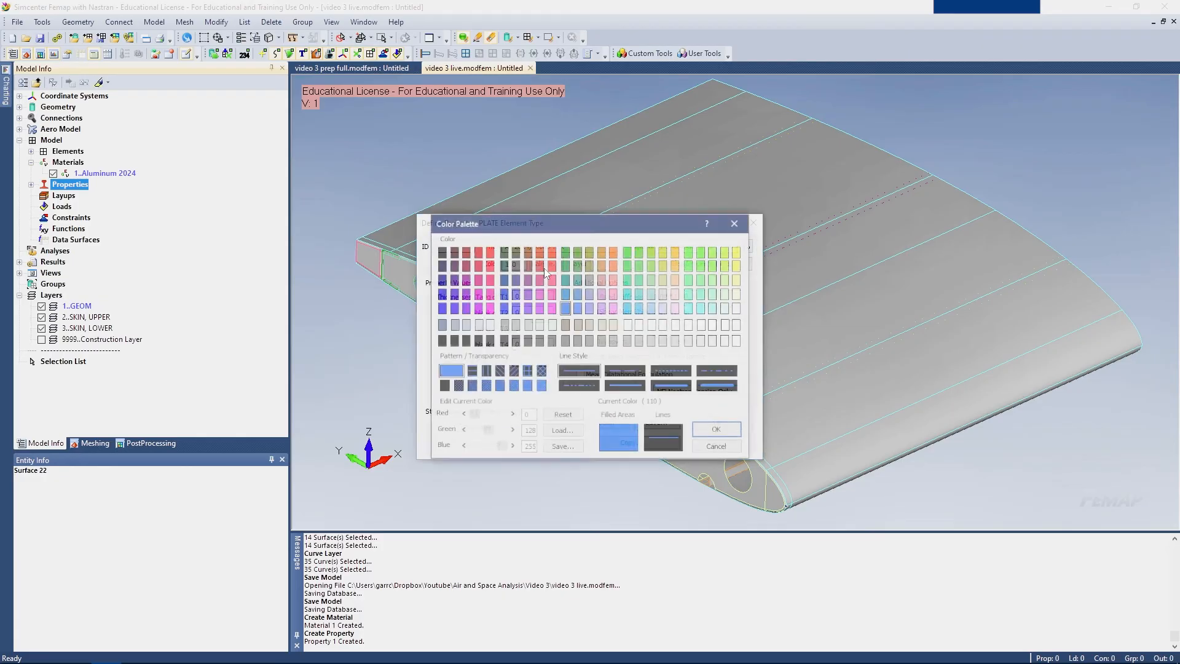
click(717, 447)
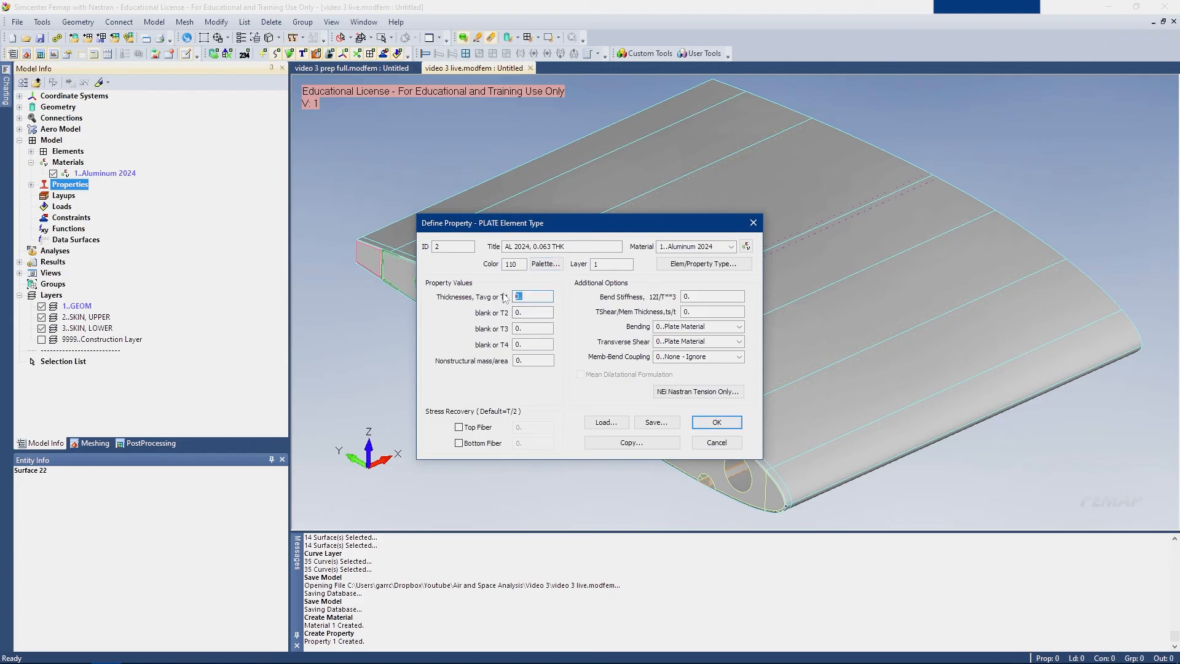
text(0.0)
click(716, 422)
Create a third plate property titled AL 2024, 0.051 THK with a thickness of 0.051, adding no further one
click(540, 246)
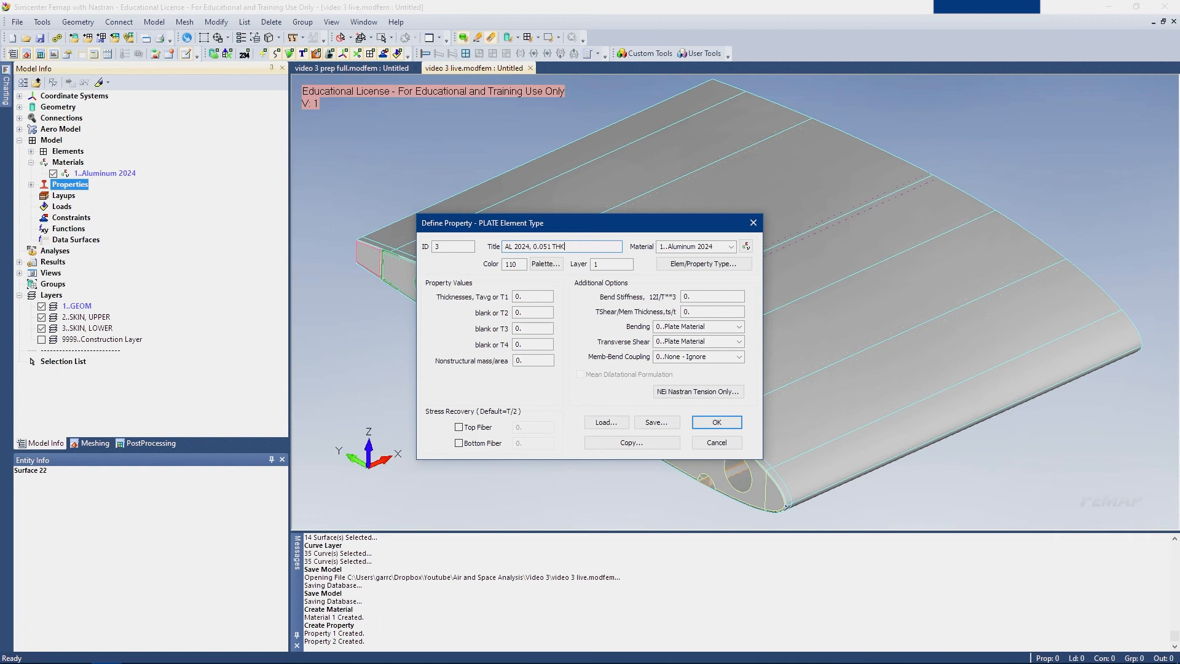
double_click(533, 296)
text(.051)
click(716, 422)
click(716, 443)
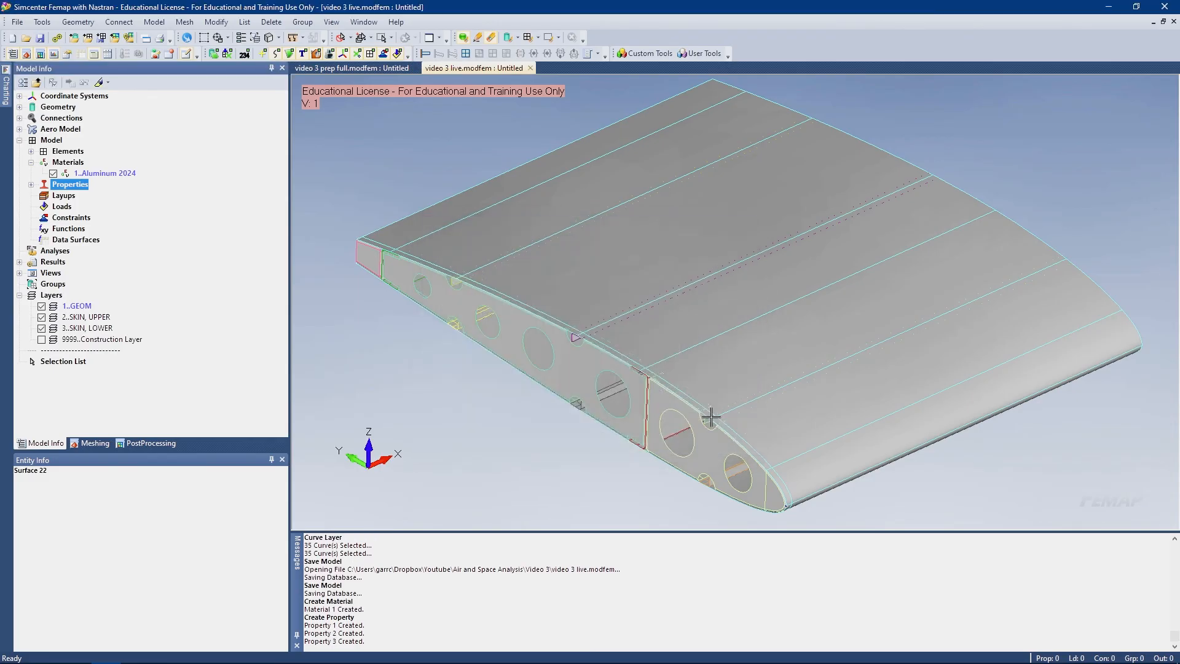
Expand the model's property list and review the three plate properties against the thicknesses in the notes
click(30, 184)
click(91, 197)
shift+click(105, 217)
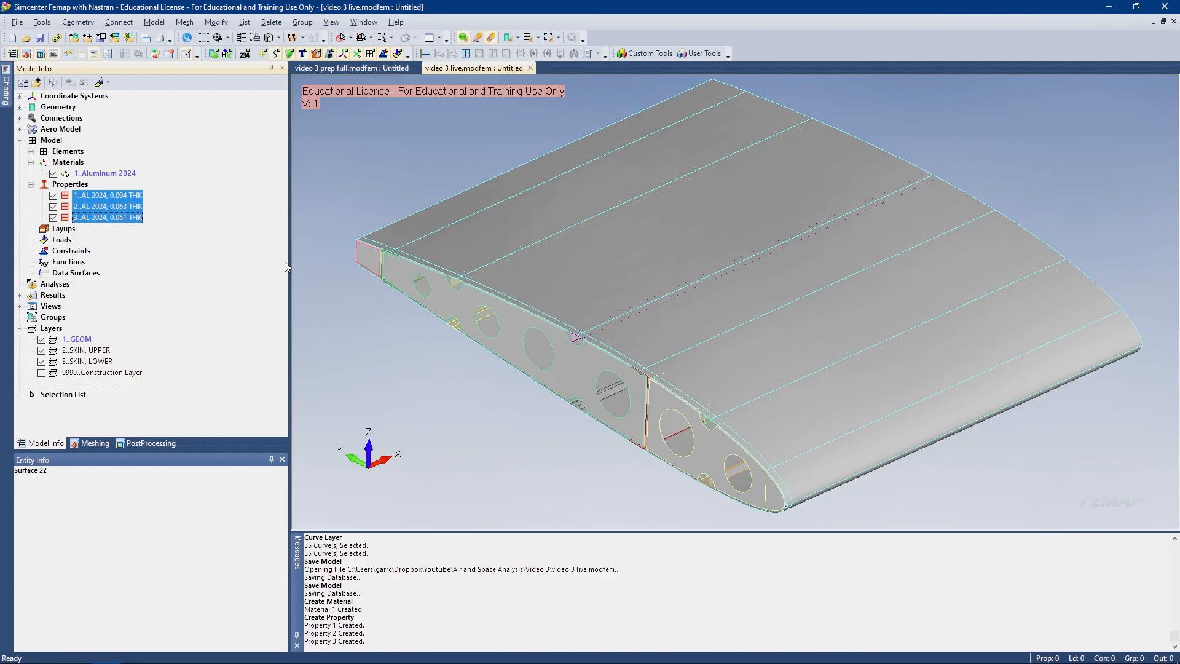
key(alt+Tab)
key(alt+Tab)
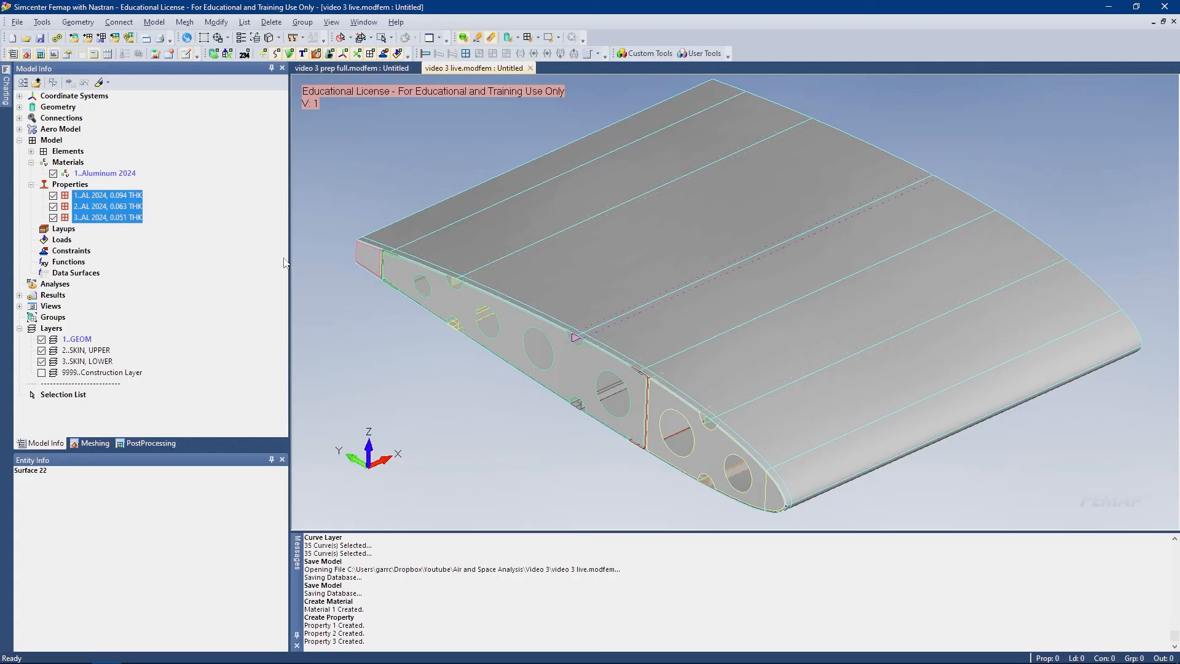
middle_drag(730, 305, 719, 289)
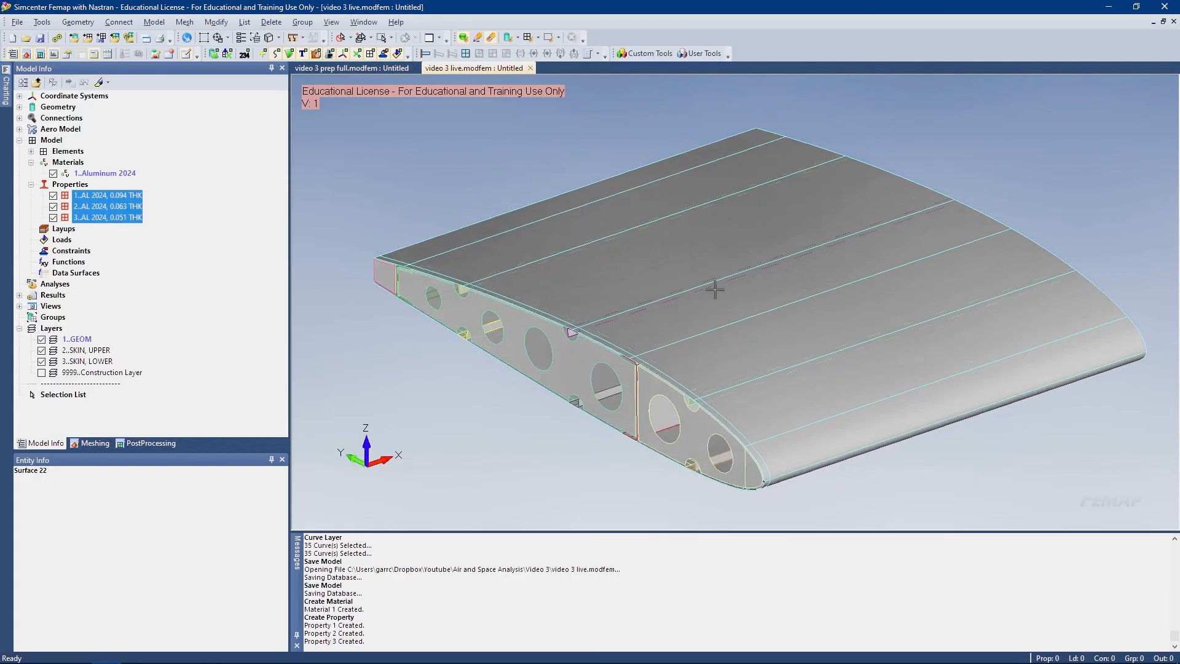
Open the Mesh Sizing tool in the Meshing Toolbox for sizing the wing's curves
click(91, 443)
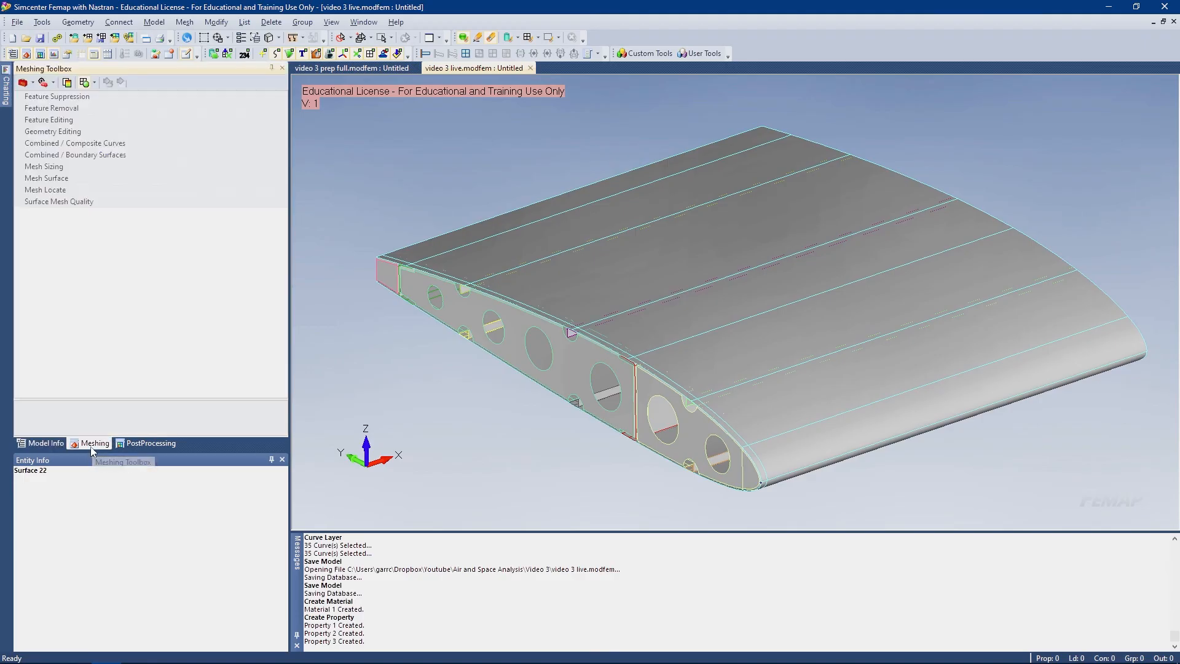
middle_drag(369, 290, 357, 299)
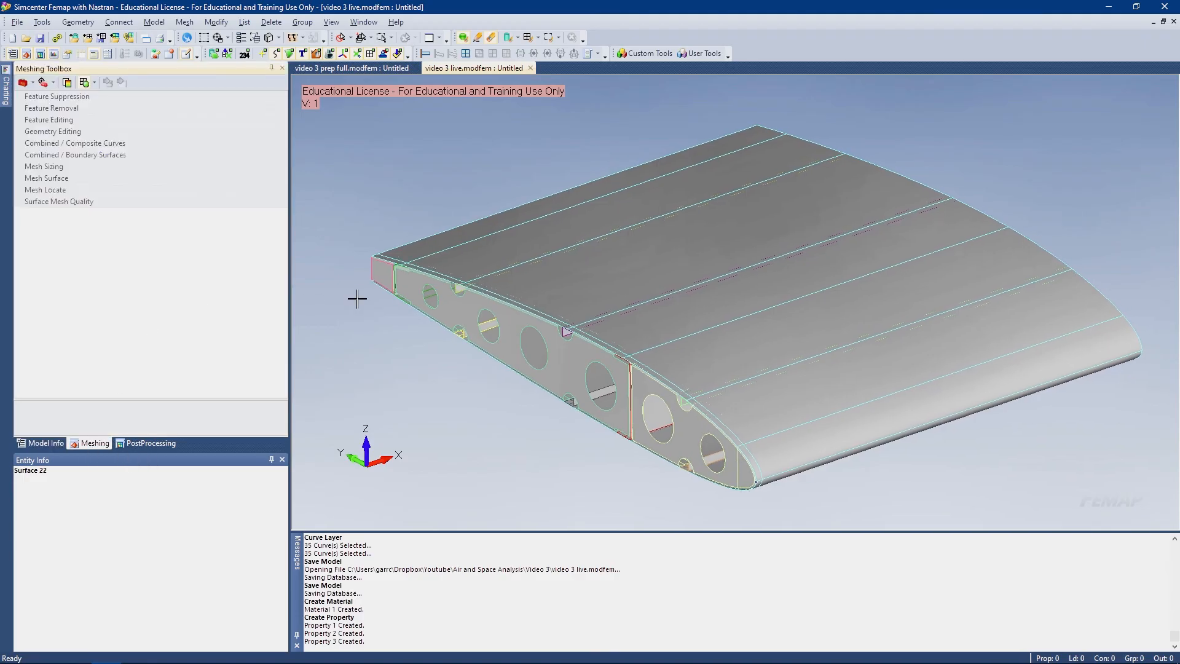
click(57, 166)
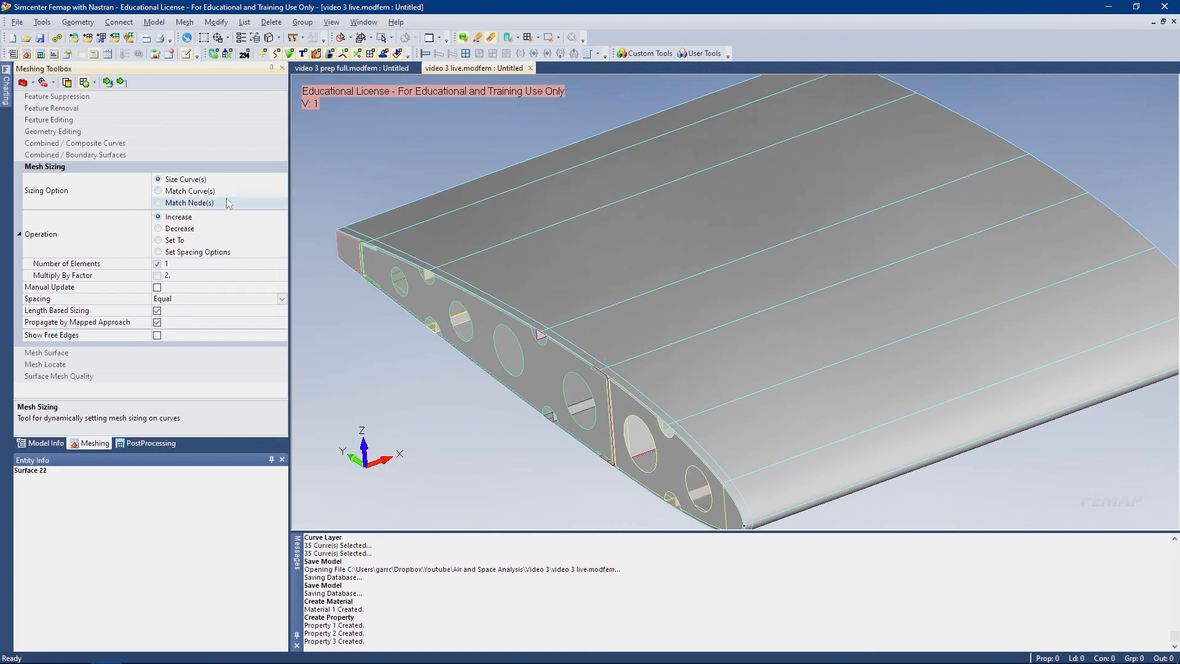
Start the Mesh Surface tool and assign the property 3..AL 2024, 0.051 THK to it
middle_drag(576, 322, 792, 318)
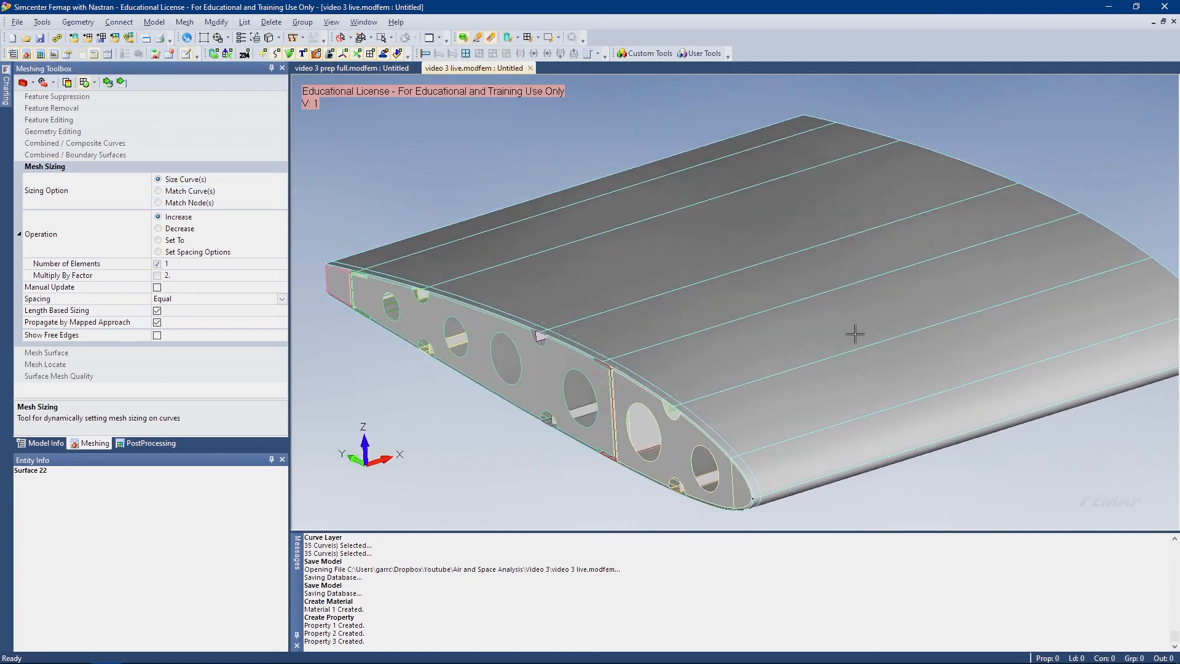
middle_drag(651, 331, 653, 316)
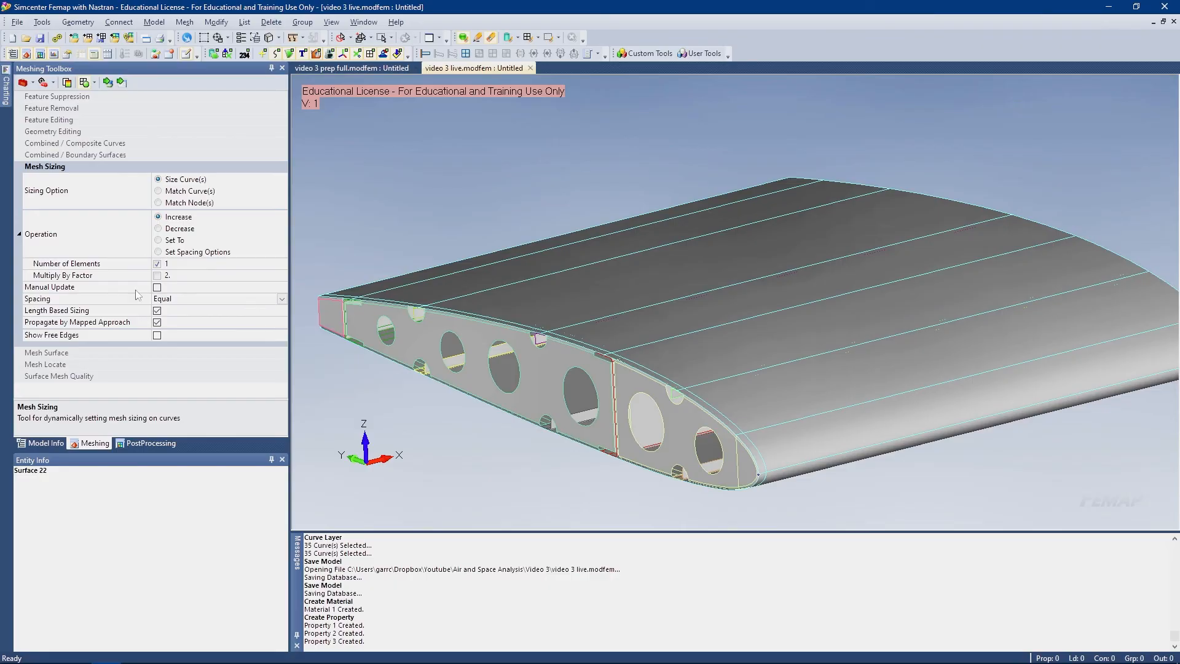
click(56, 353)
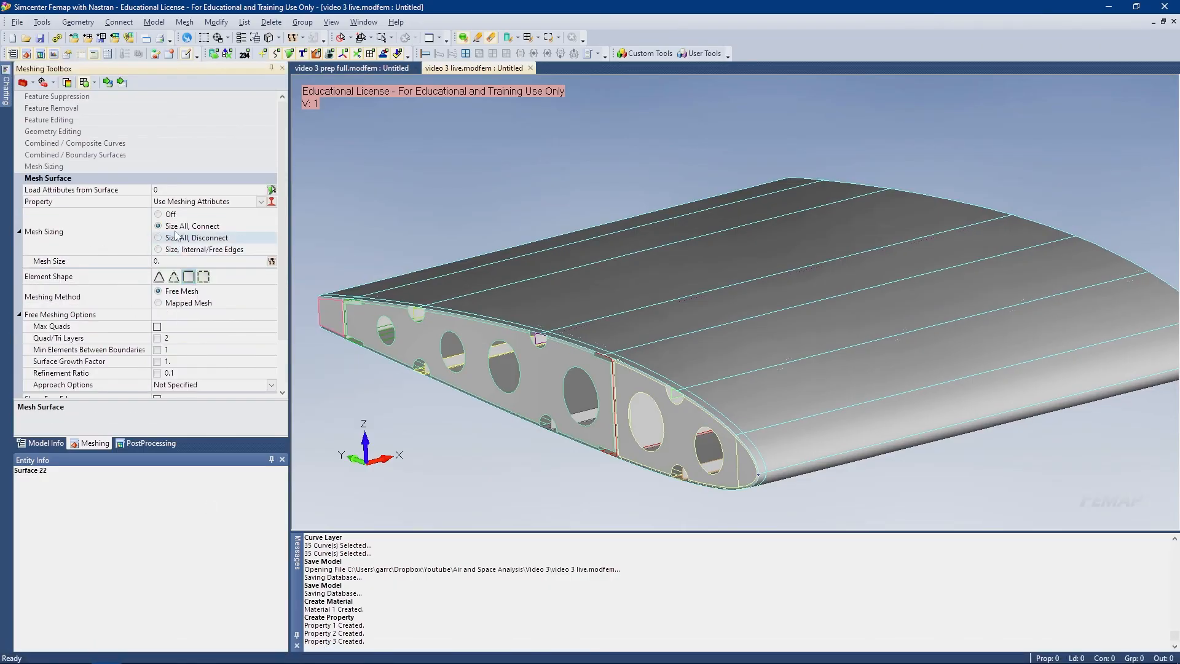
click(34, 444)
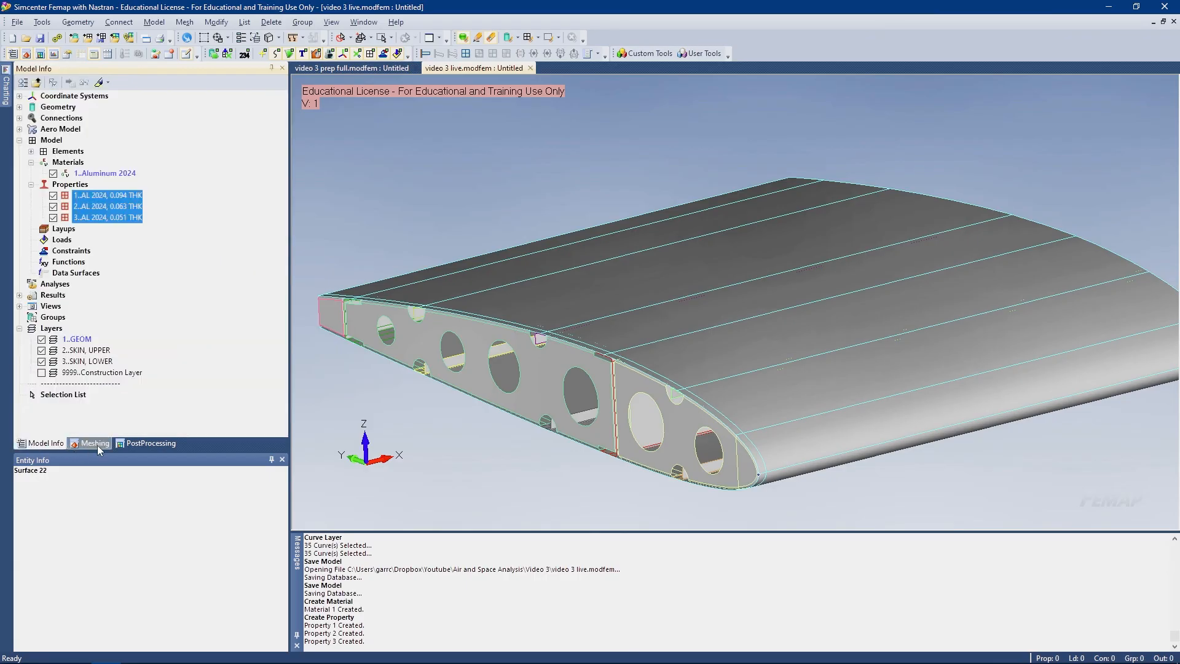
click(97, 445)
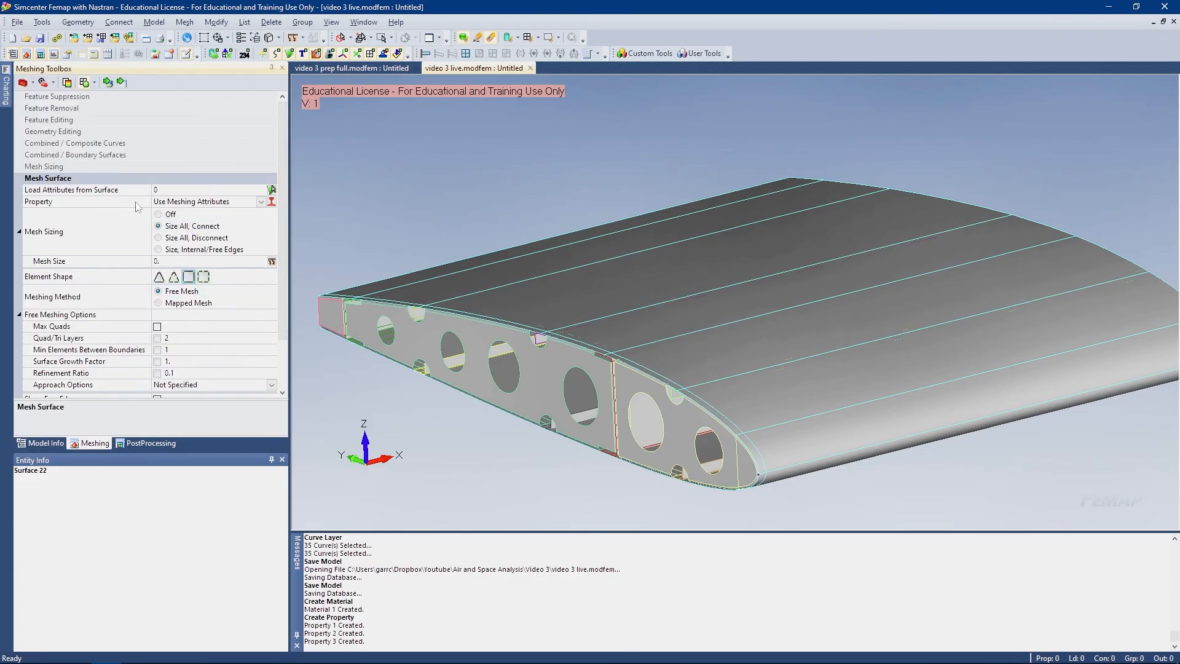
click(261, 201)
click(199, 225)
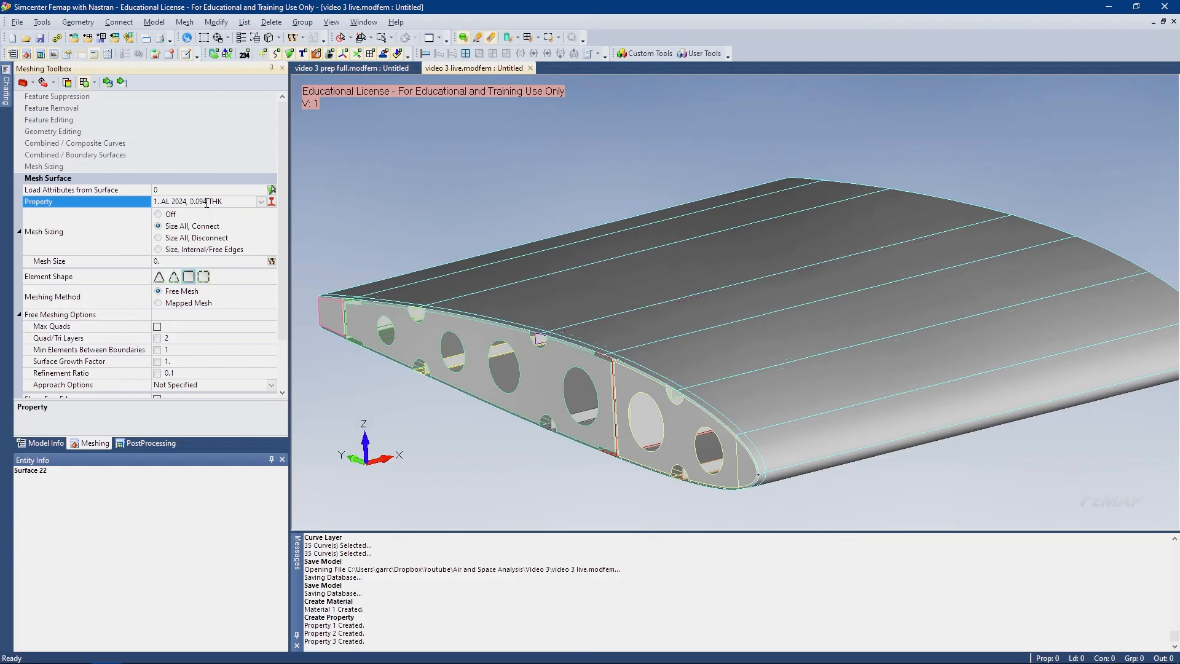
click(261, 201)
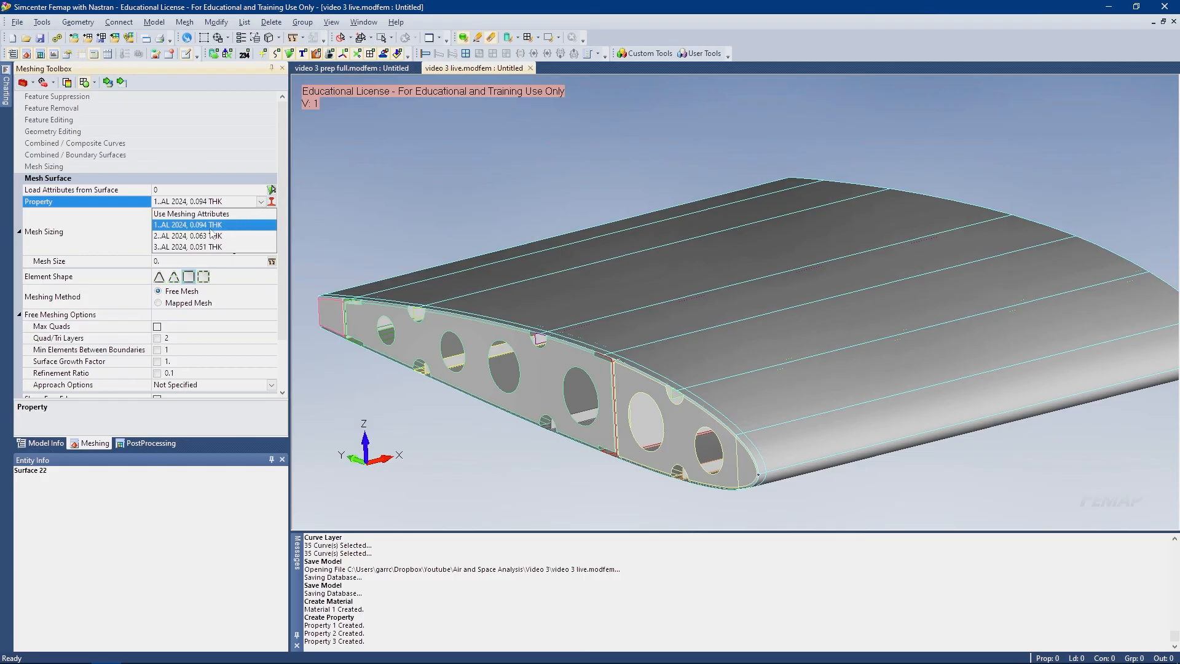
click(194, 250)
Check the colors in the video 3 prep full model, then set the AL 2024, 0.063 THK property's color to 52
click(369, 68)
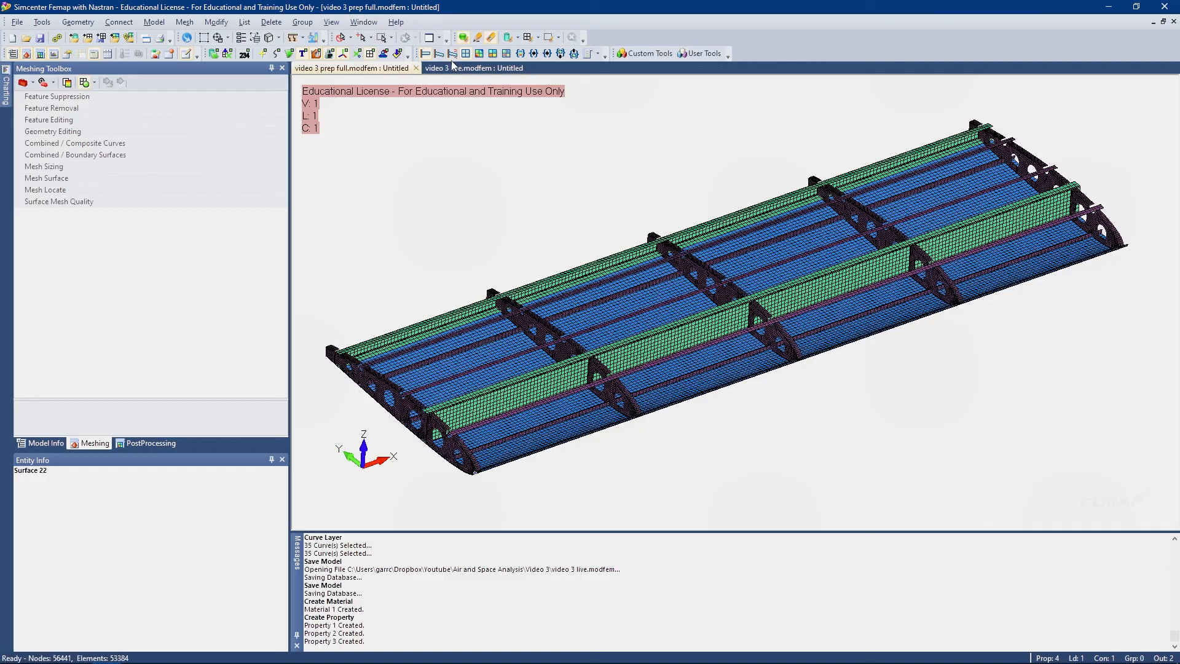
click(473, 68)
click(46, 443)
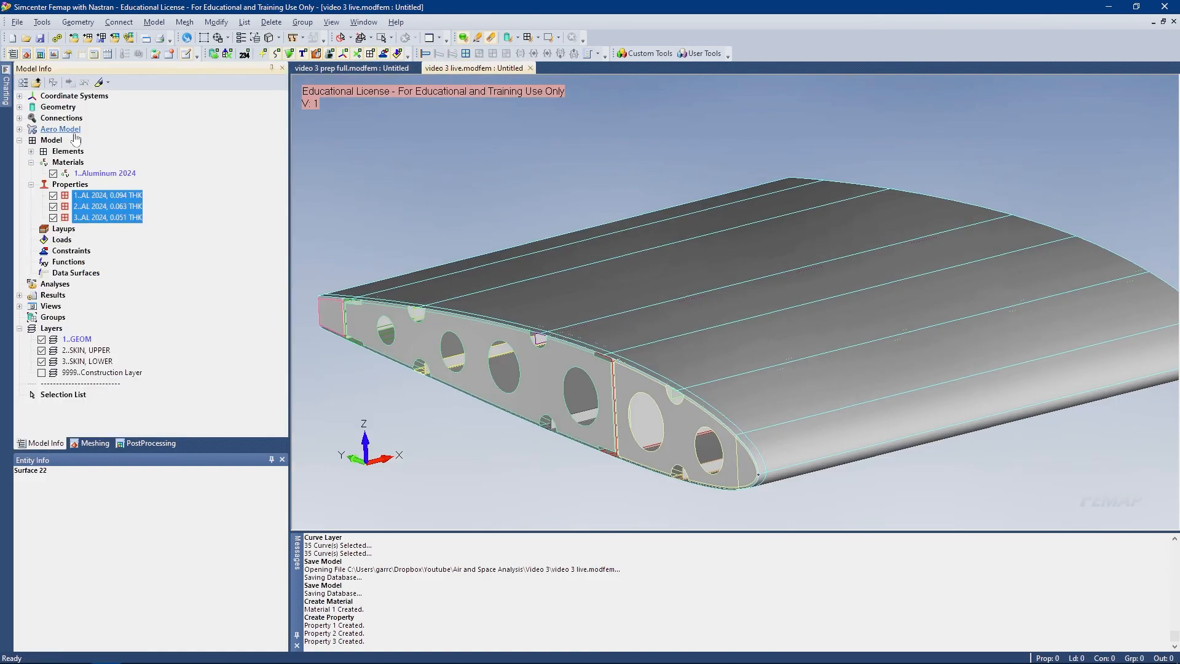
right_click(99, 219)
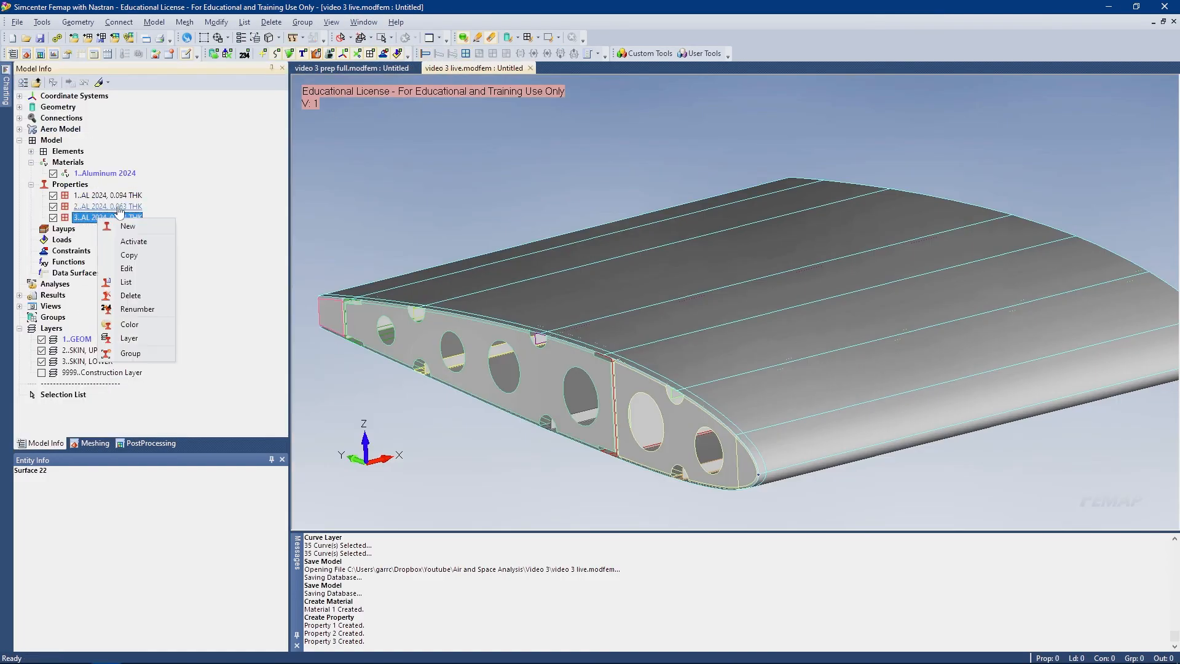
click(123, 207)
right_click(126, 207)
click(154, 258)
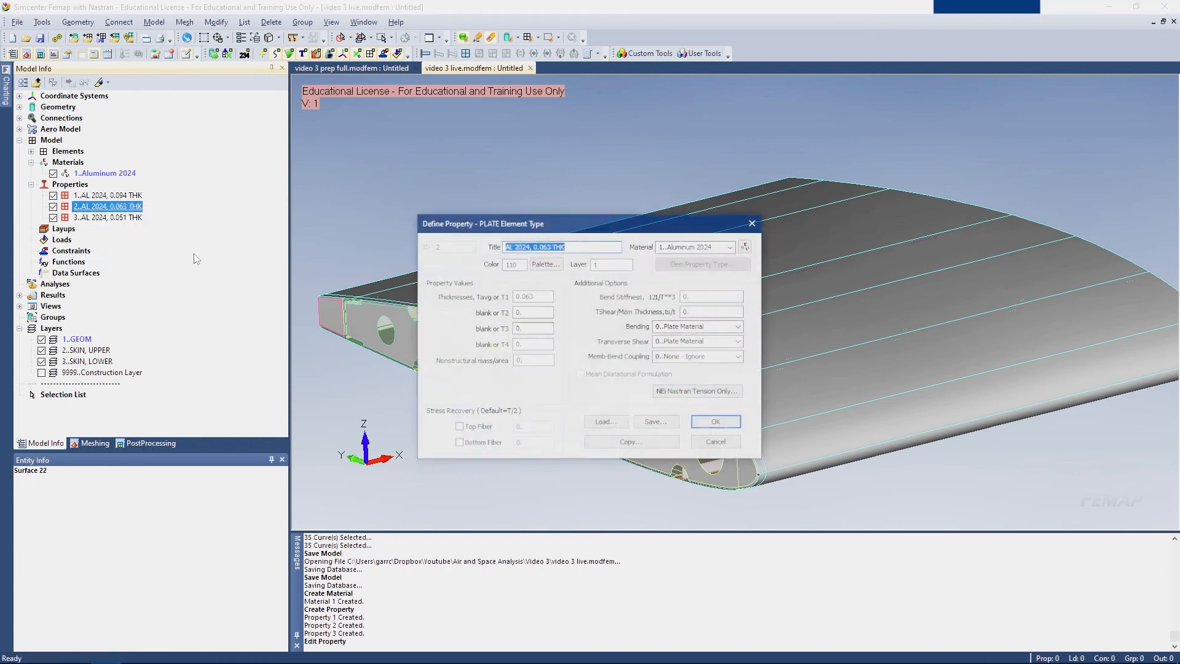
click(540, 264)
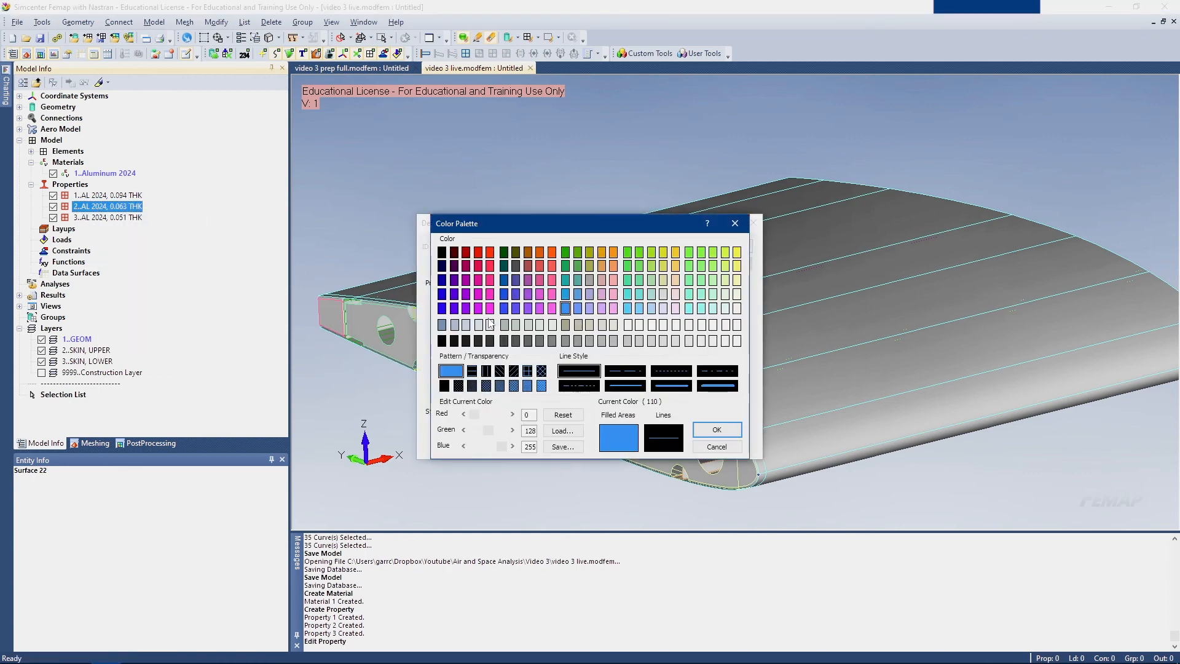
click(466, 280)
click(716, 429)
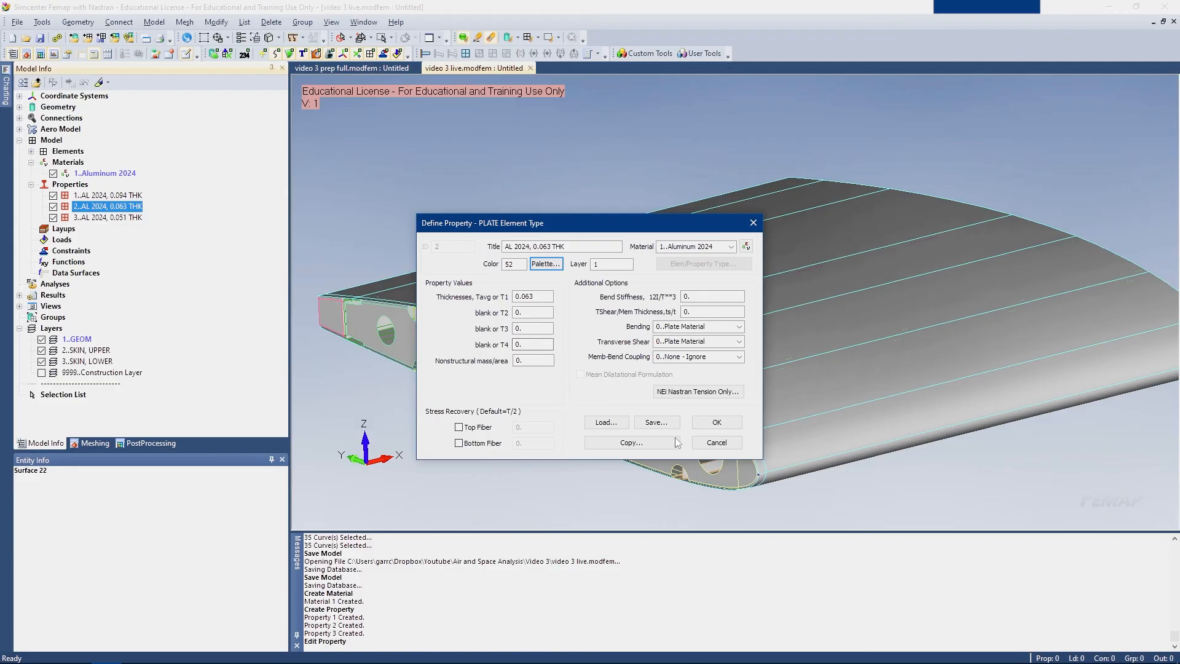
click(717, 422)
Set the color of the AL 2024, 0.094 THK plate property to 65
right_click(125, 198)
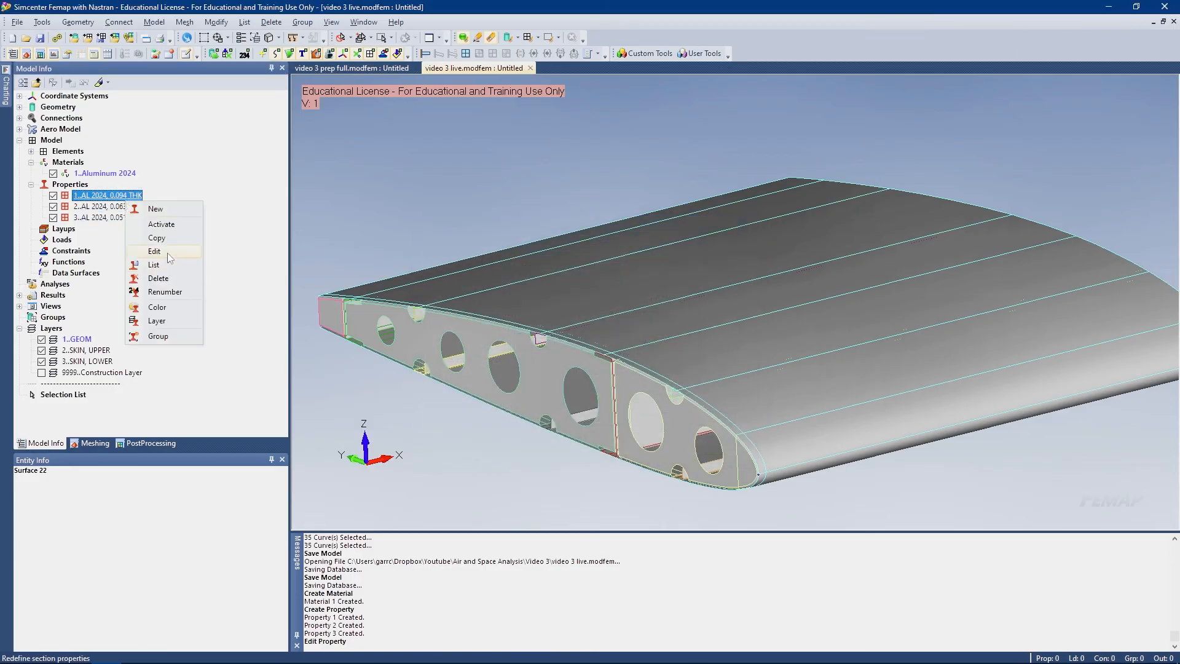
click(155, 252)
click(545, 264)
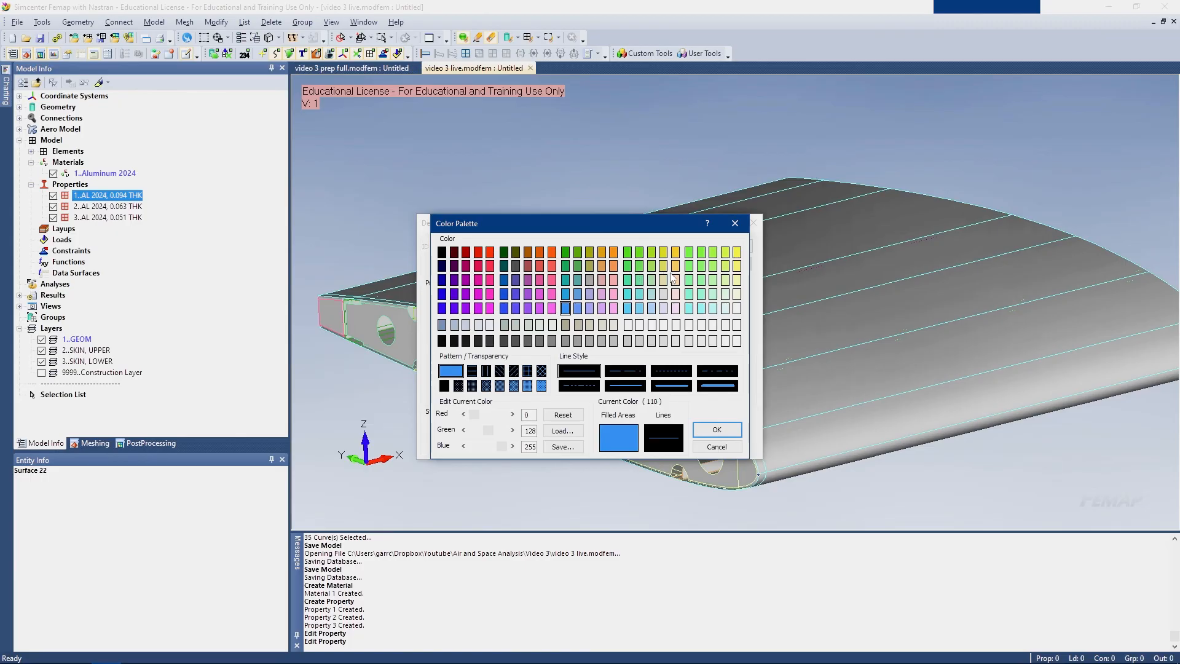
click(639, 279)
click(717, 430)
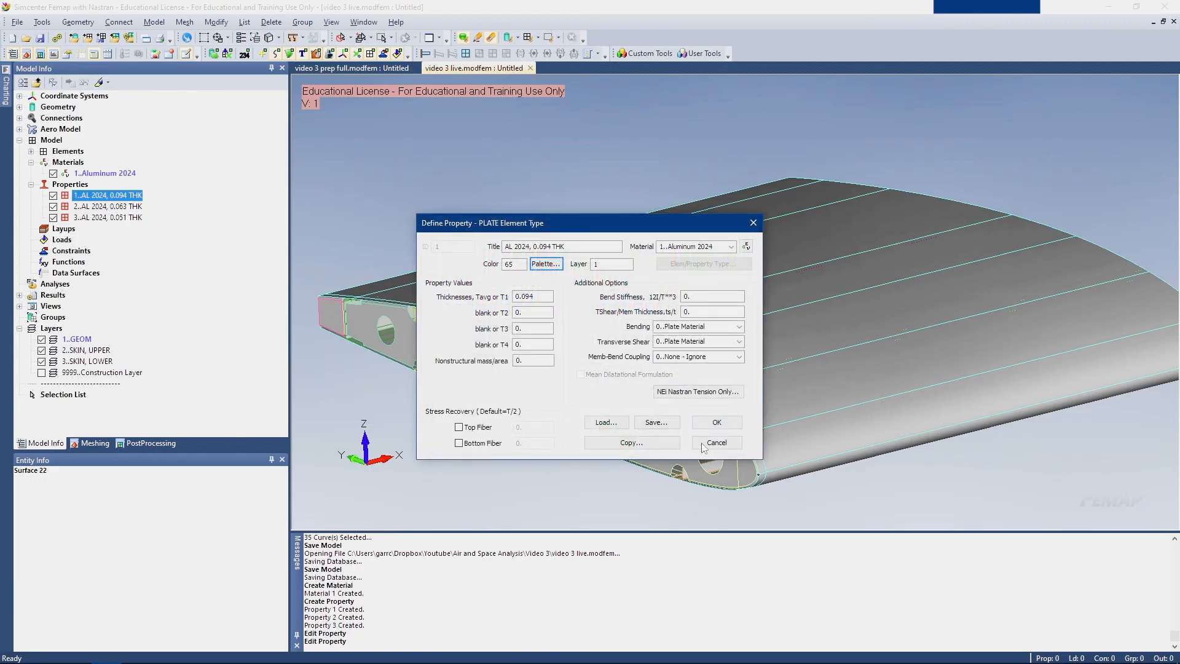
click(719, 425)
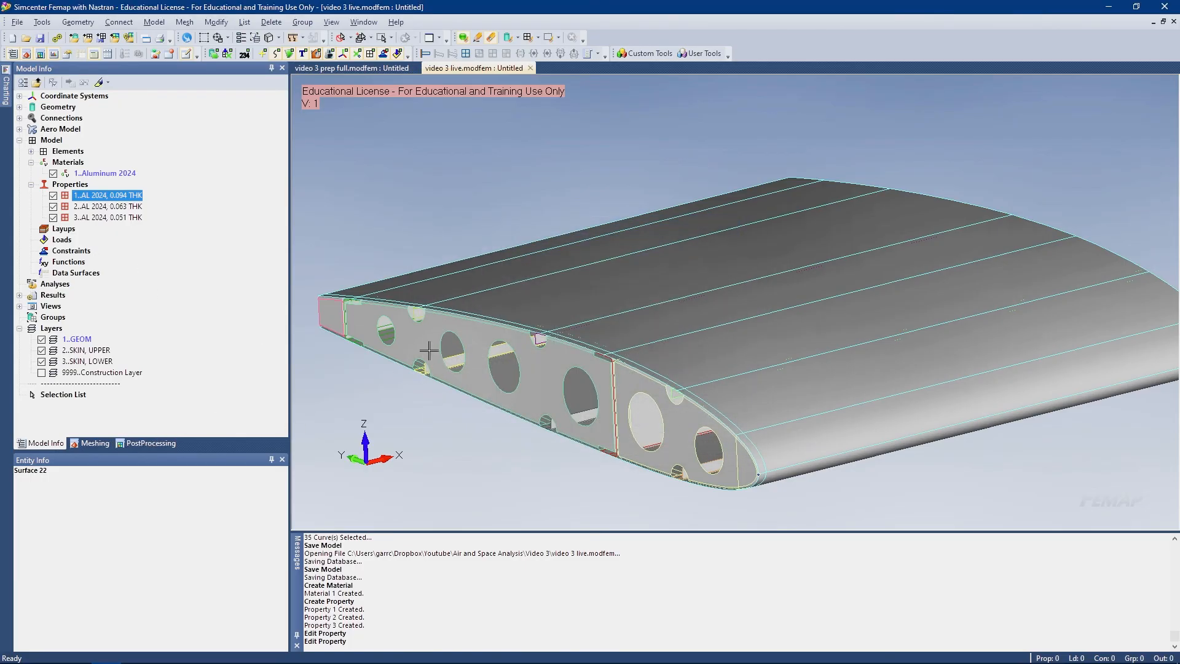
Mesh the upper skin surface just behind the leading edge panel using the Mapped Mesh method and a mesh size of 1
click(90, 442)
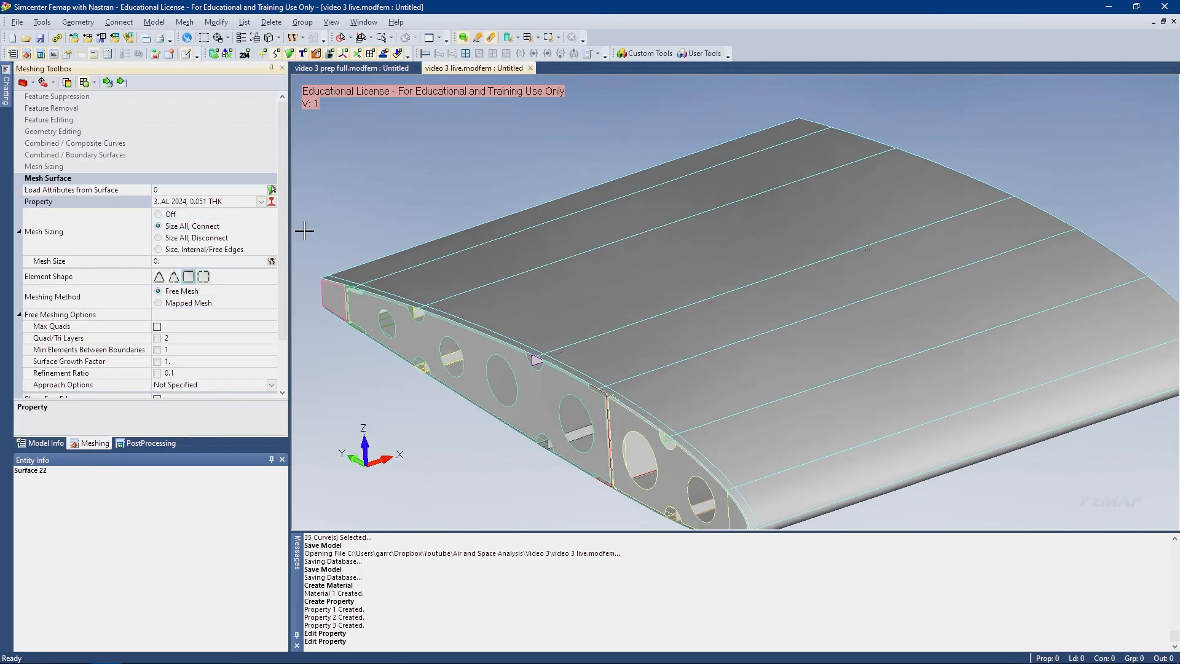
ctrl+middle_drag(499, 332, 481, 271)
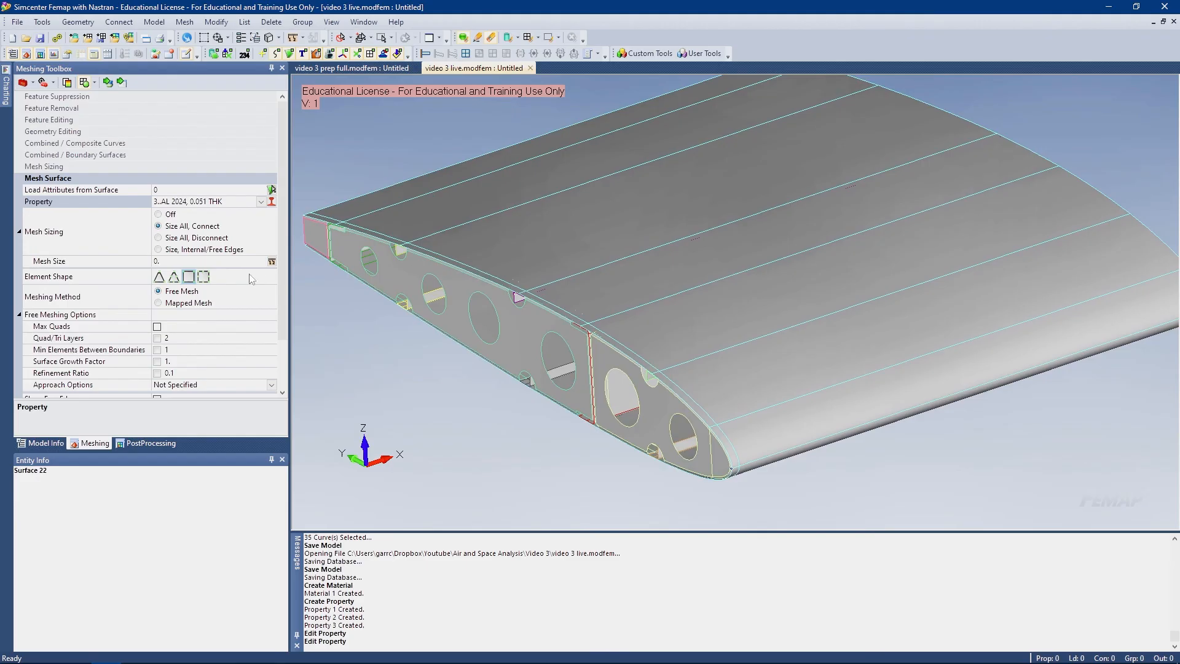
click(157, 302)
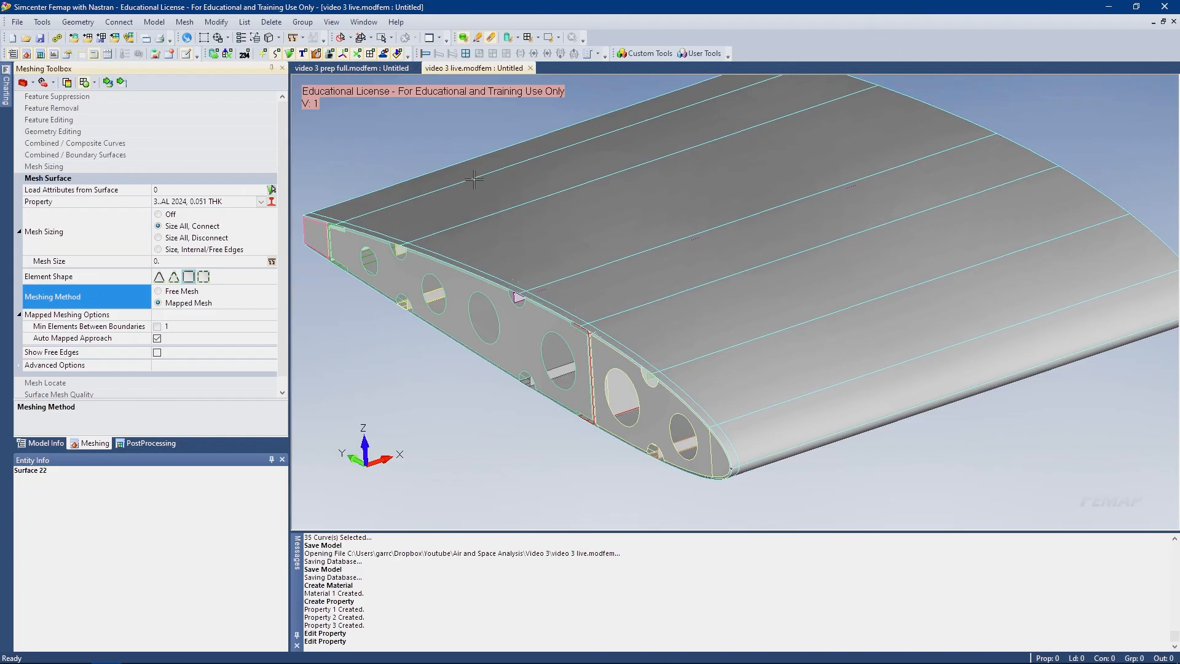
click(171, 262)
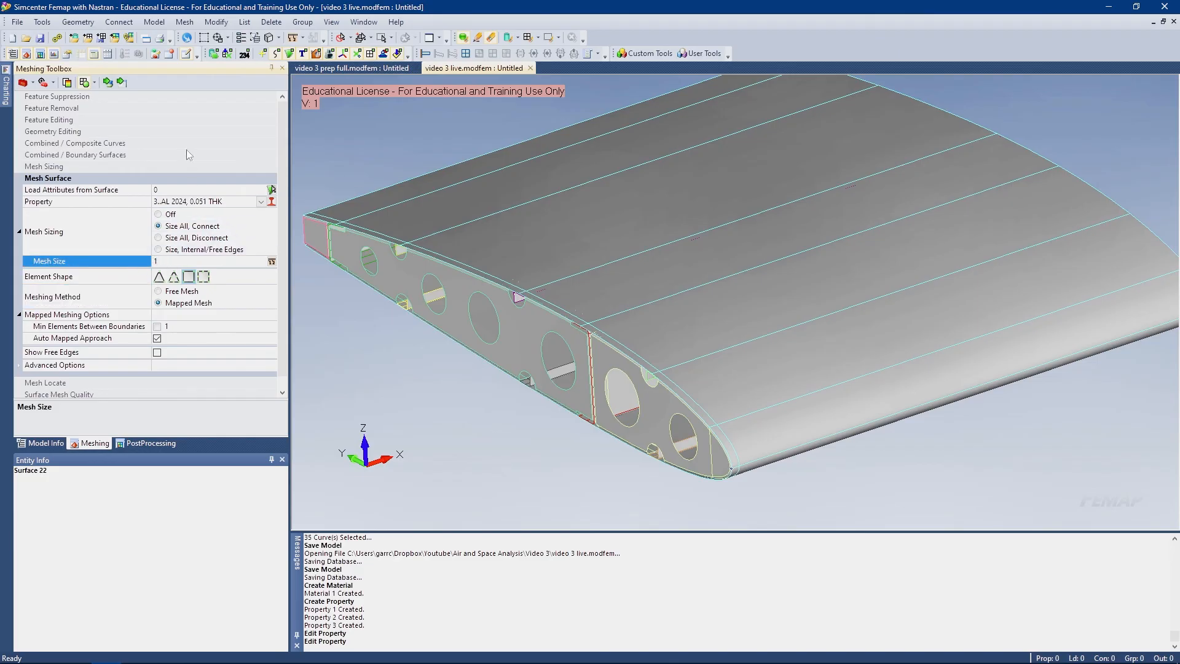
click(108, 82)
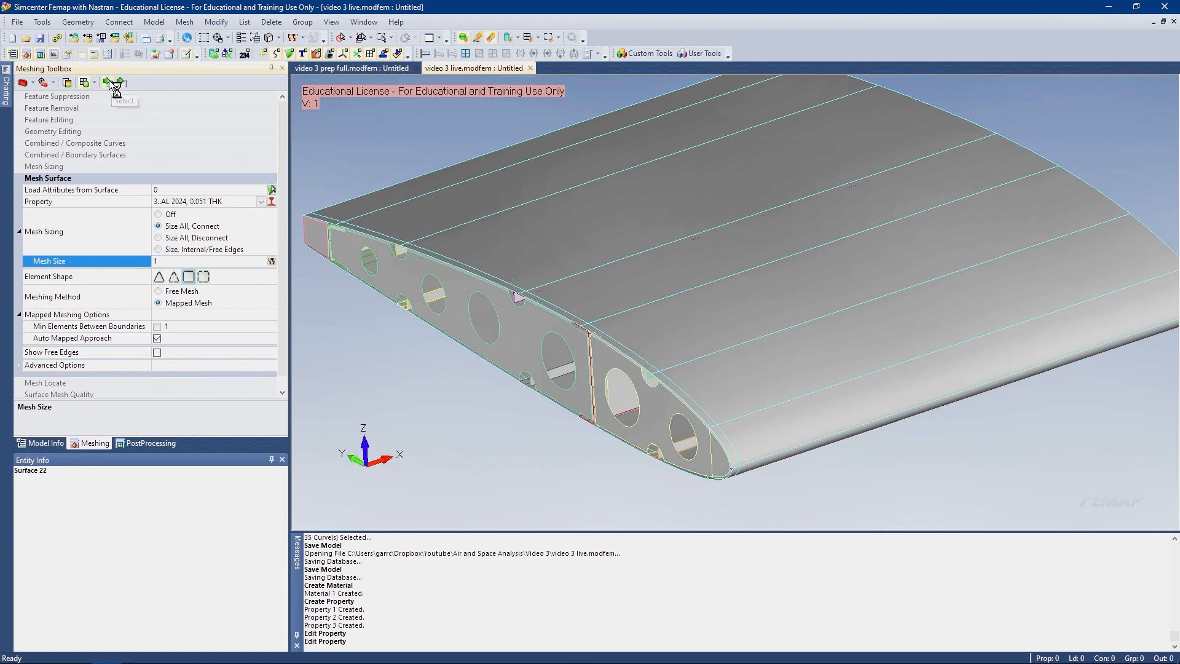
click(796, 351)
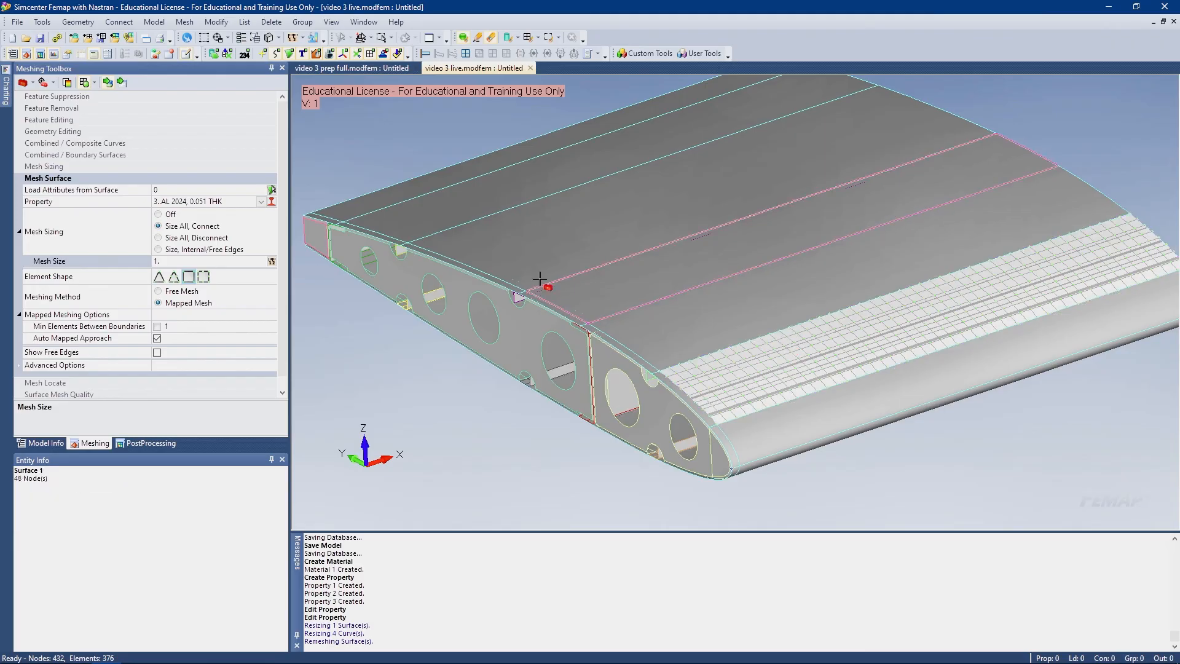
Color the displayed elements on the upper skin with their property colors
ctrl+middle_drag(793, 332, 591, 318)
scroll(451, 322, up, 4)
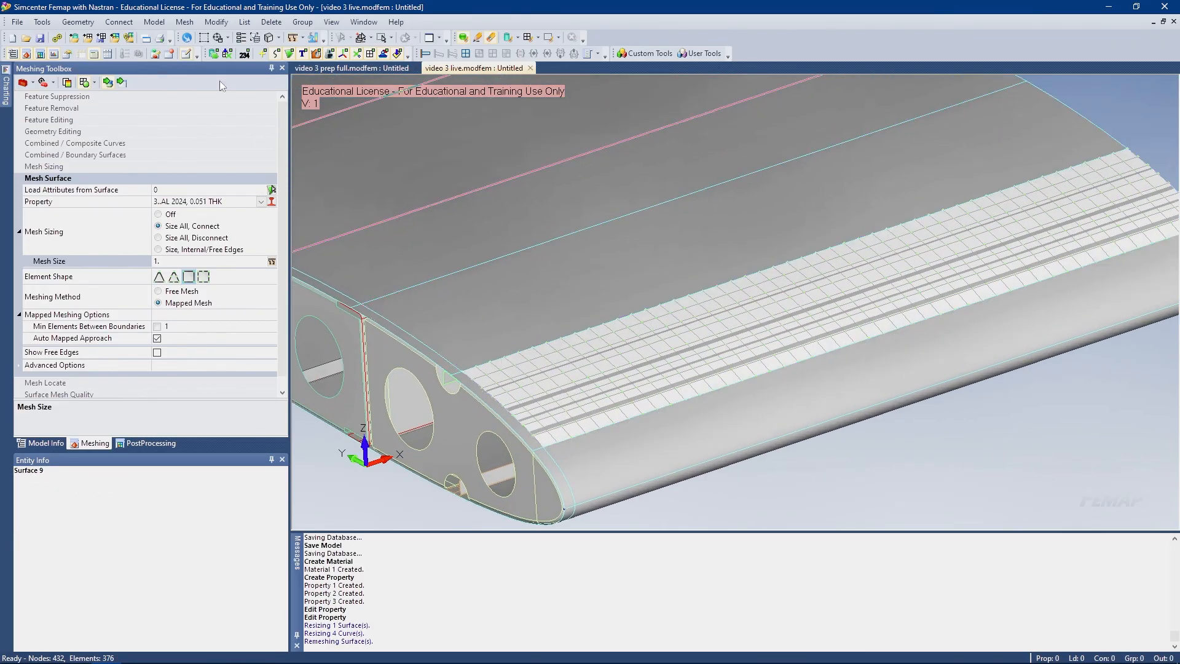
click(278, 38)
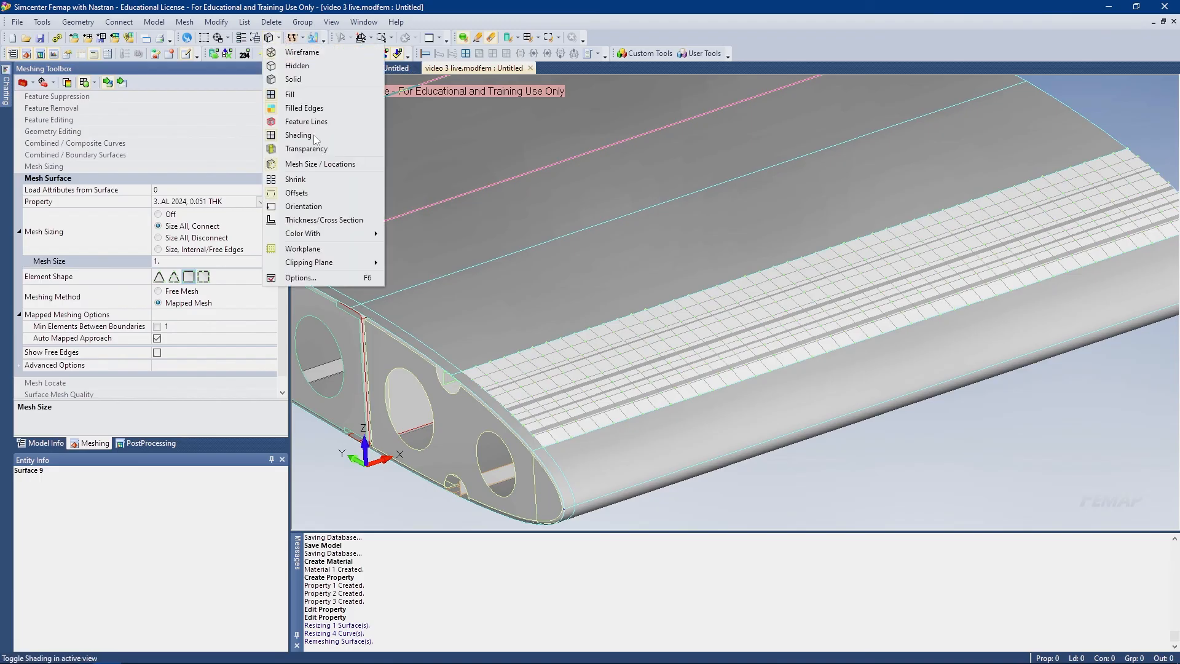
mouse_move(325, 233)
click(401, 247)
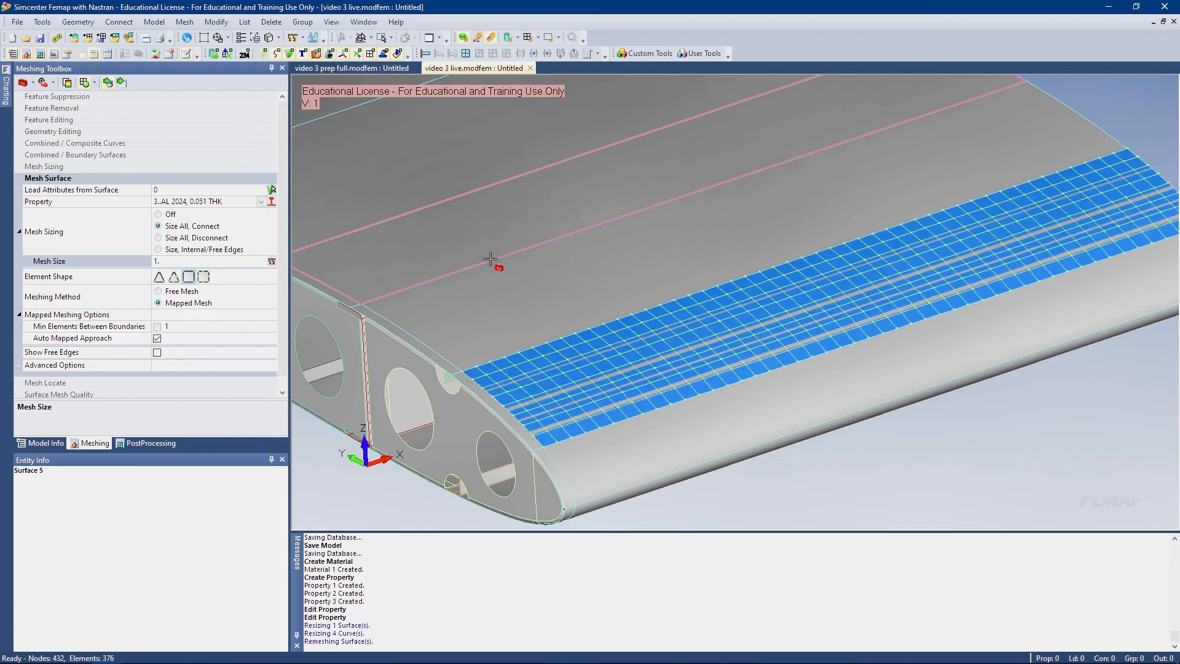
Set the Filled Edges color mode to 1..Use View Color in the view options and apply it
key(F6)
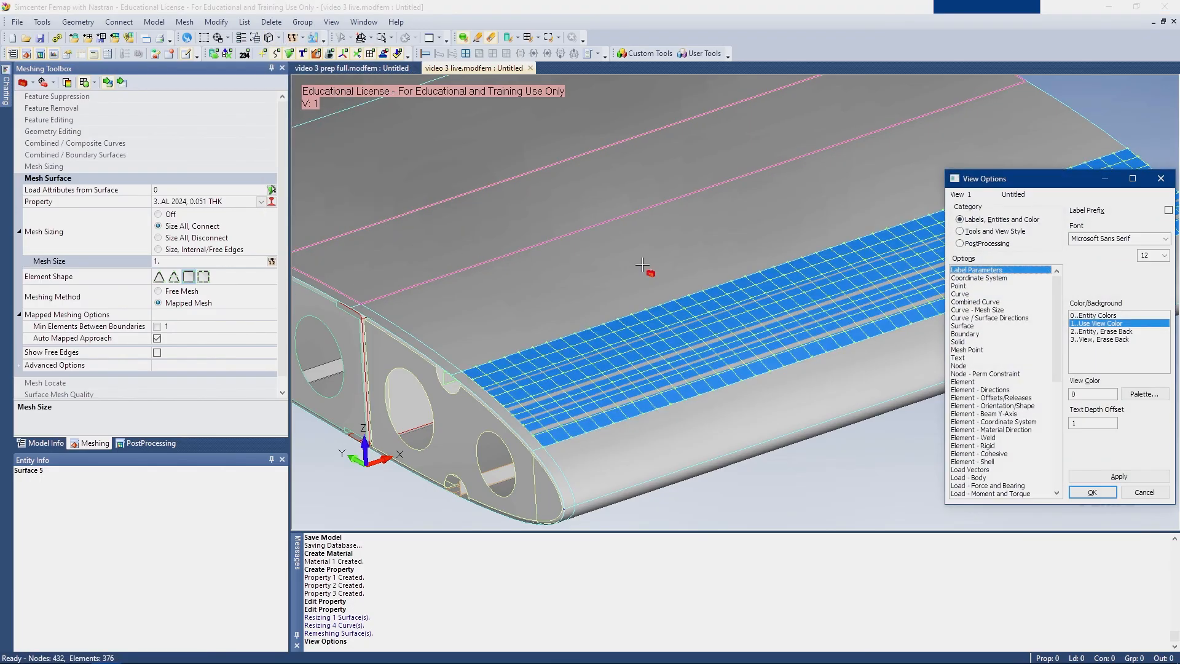
drag(1021, 172, 612, 159)
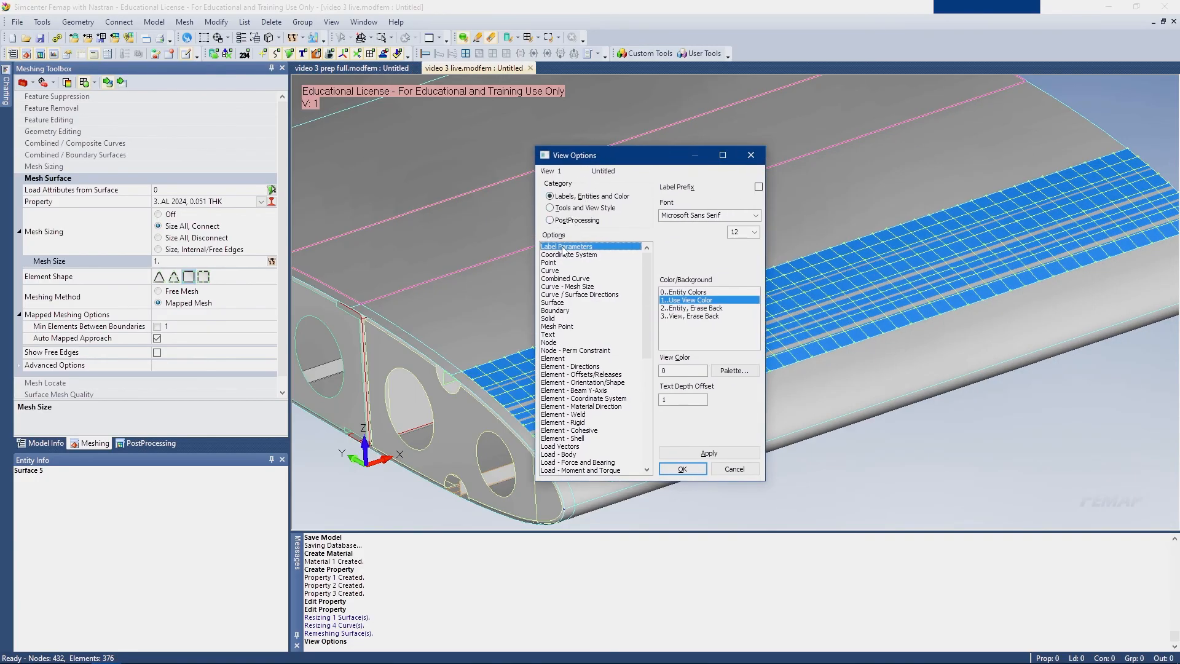
click(575, 209)
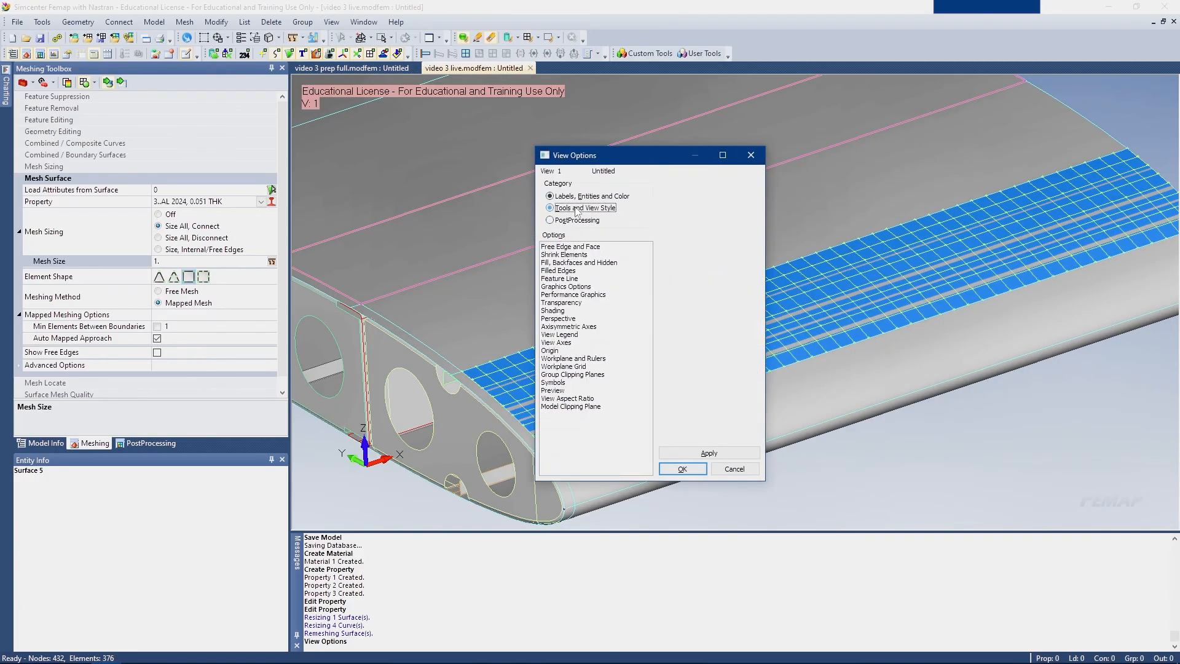
click(575, 270)
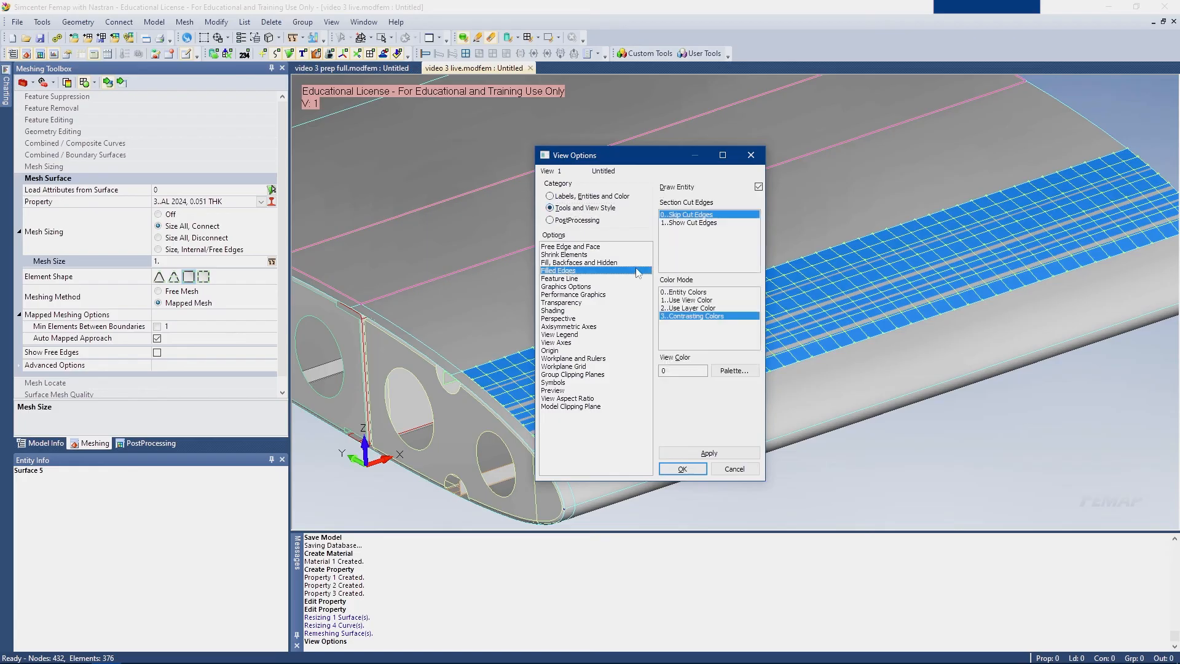
click(687, 300)
click(709, 453)
scroll(864, 275, up, 5)
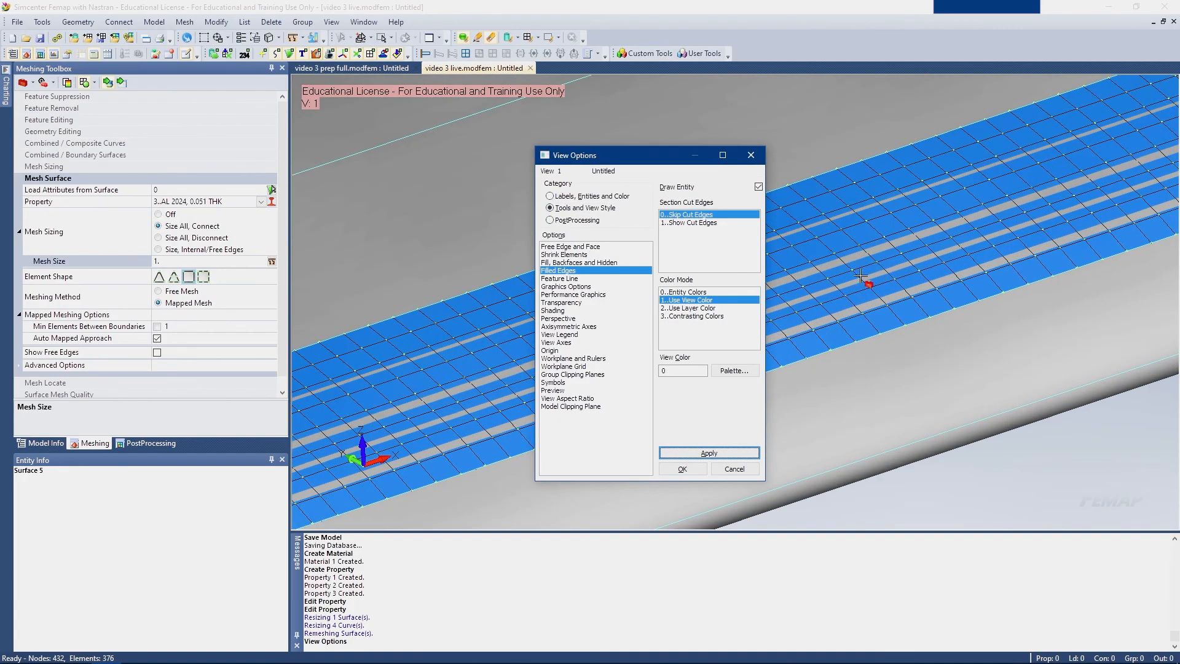
scroll(929, 389, down, 5)
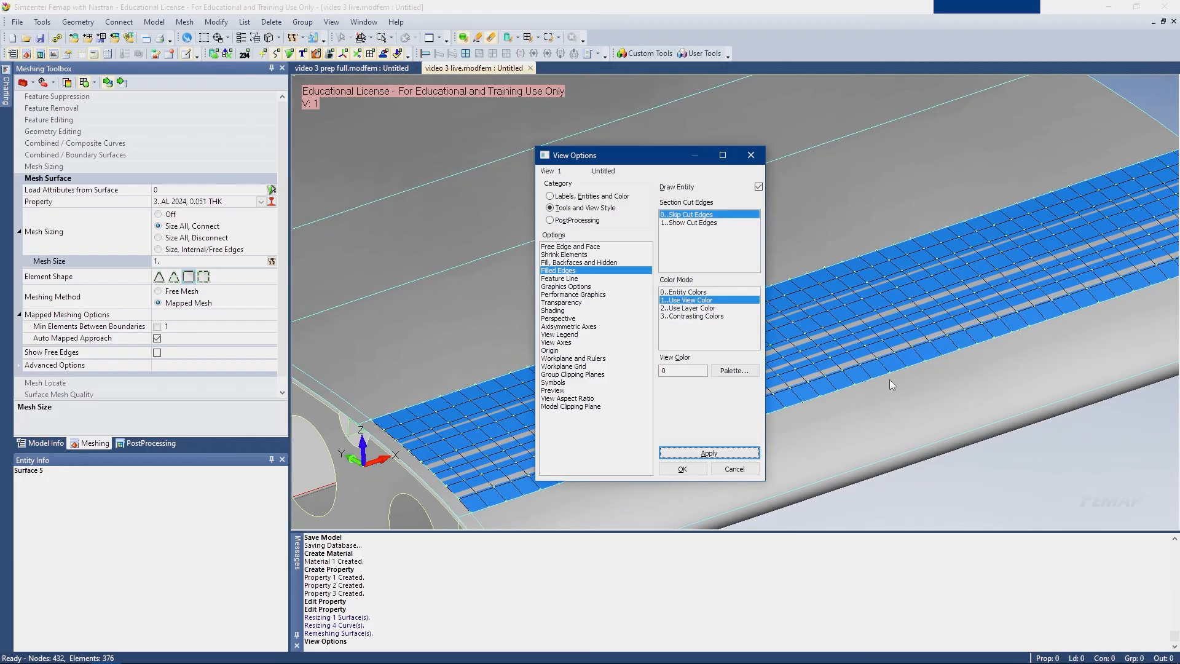
click(683, 468)
scroll(817, 320, down, 2)
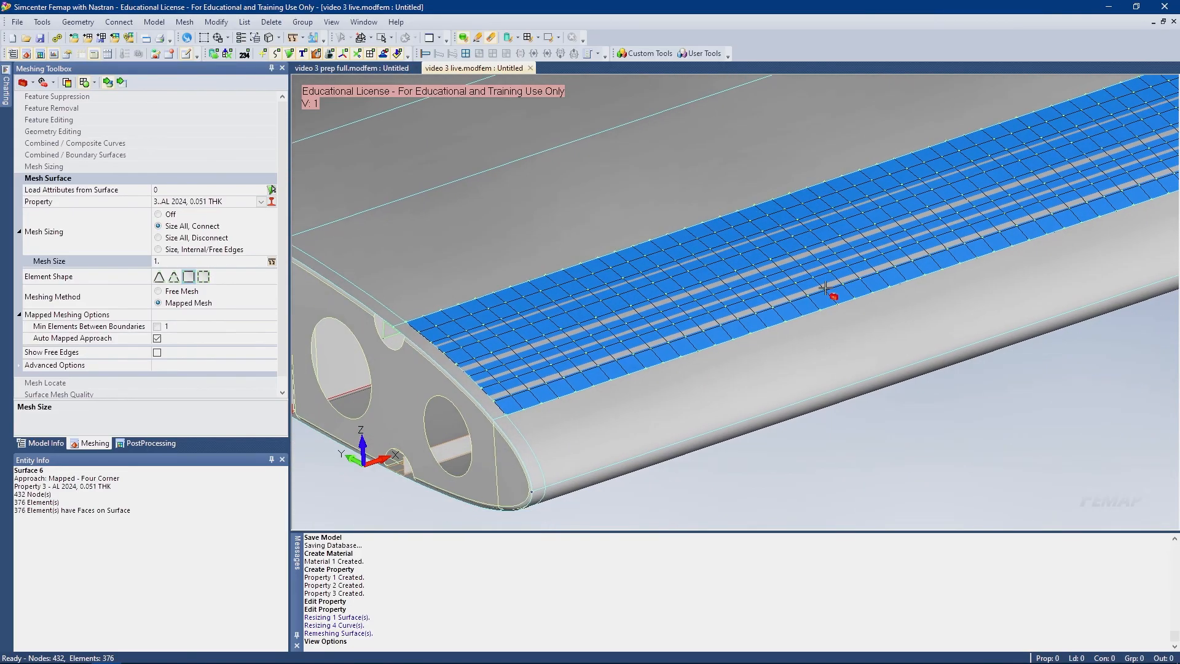
Set the view's window background to Solid with top color 174, white
click(349, 22)
mouse_move(327, 25)
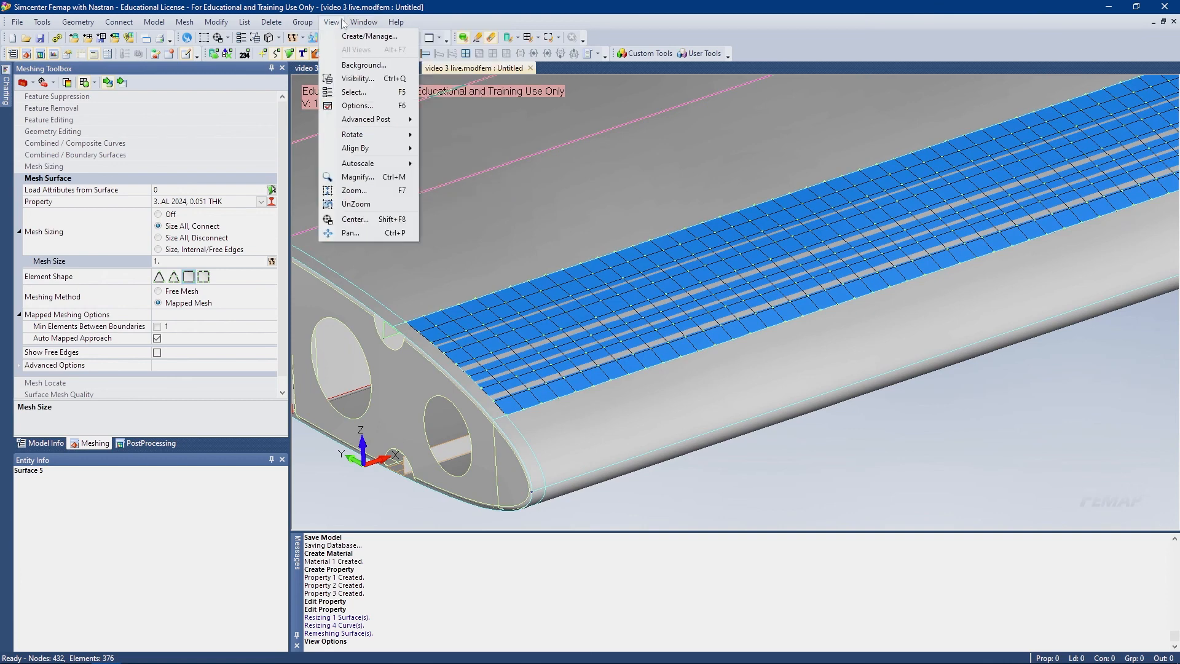
click(363, 65)
click(485, 548)
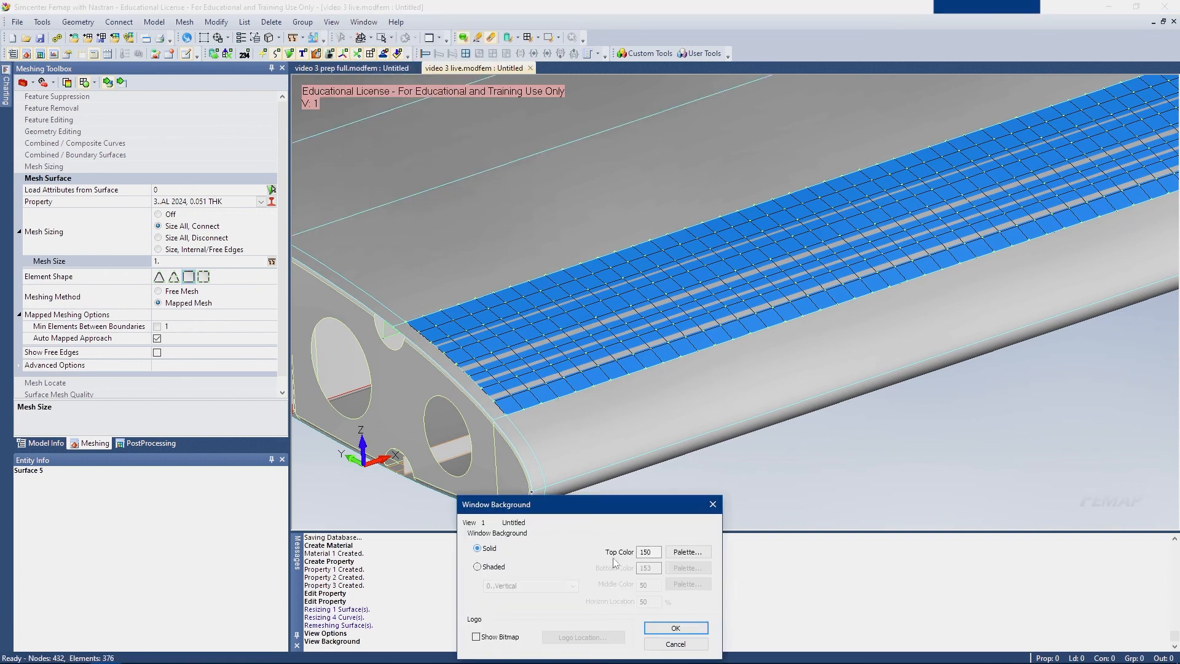
click(687, 552)
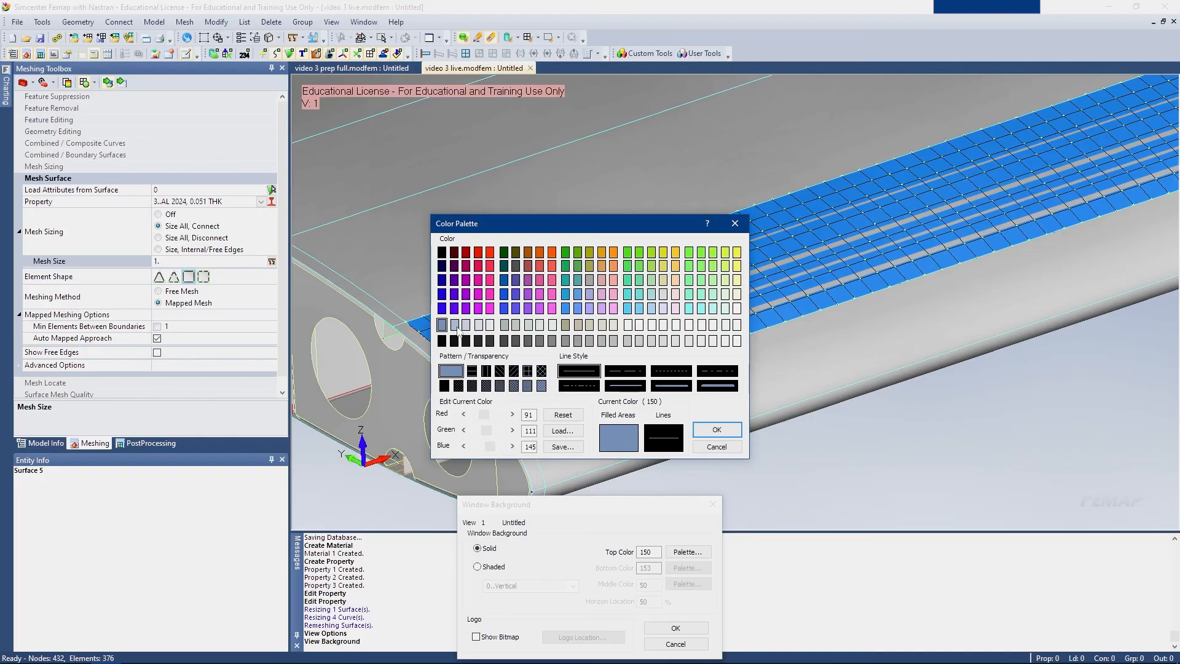
click(736, 325)
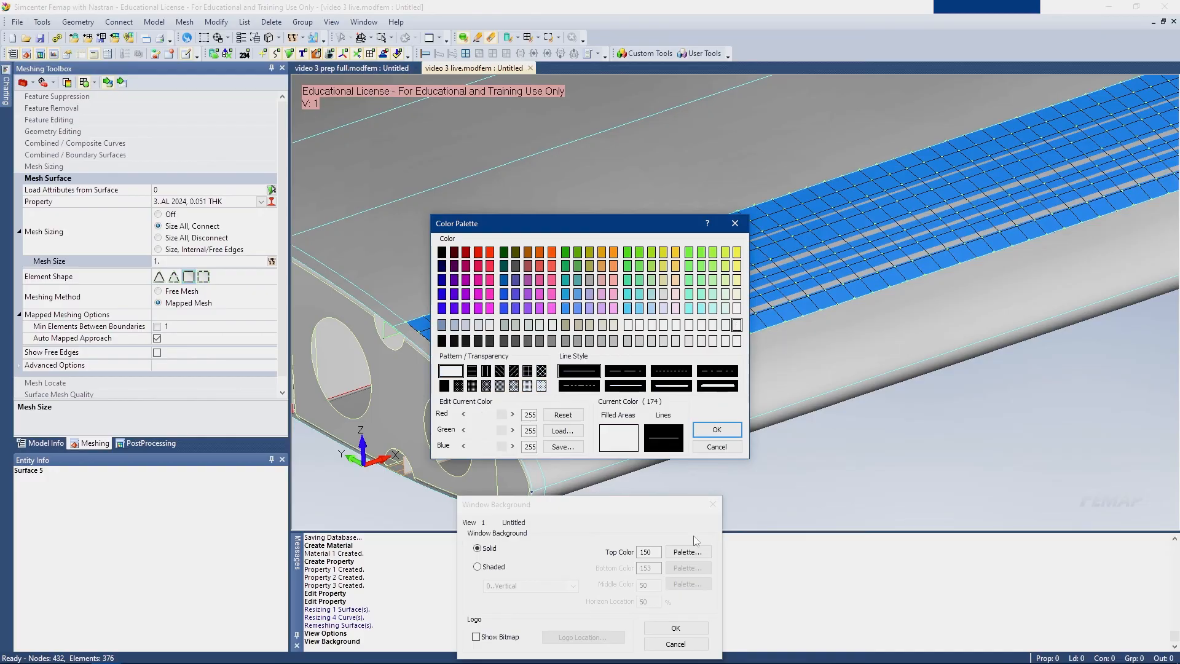
click(717, 429)
click(675, 627)
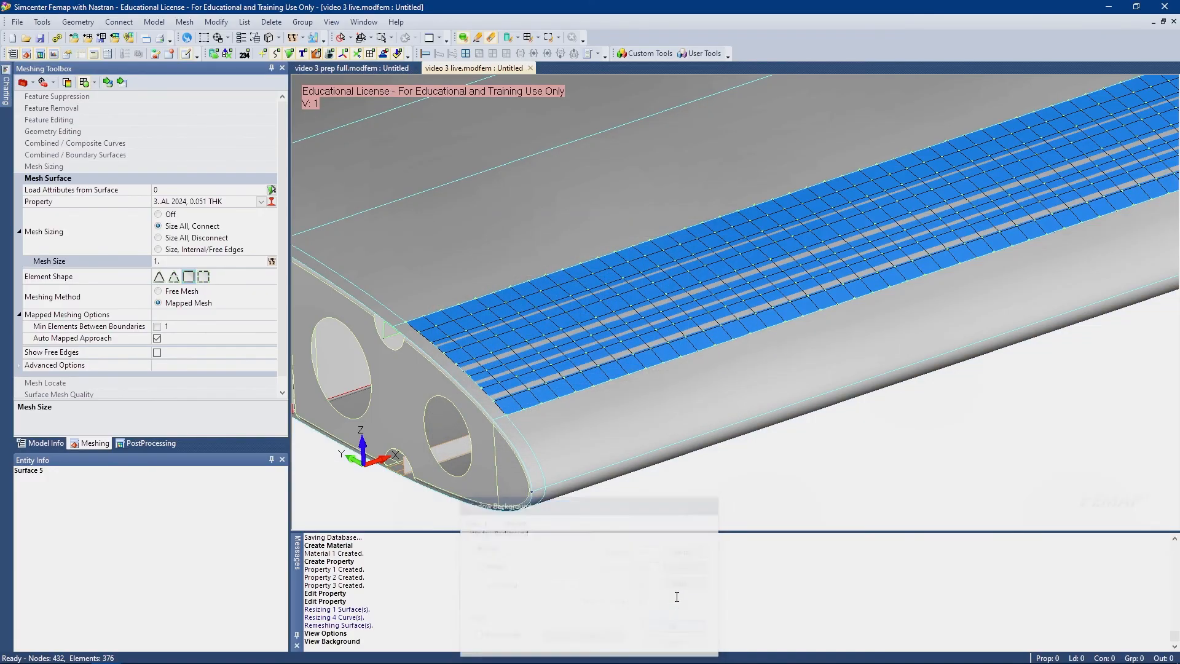
Mesh the upper skin surface directly behind the meshed panel with the AL 2024, 0.051 THK property, Mapped Mesh and size 1
scroll(714, 355, up, 2)
click(378, 69)
click(470, 71)
ctrl+middle_drag(619, 254, 673, 298)
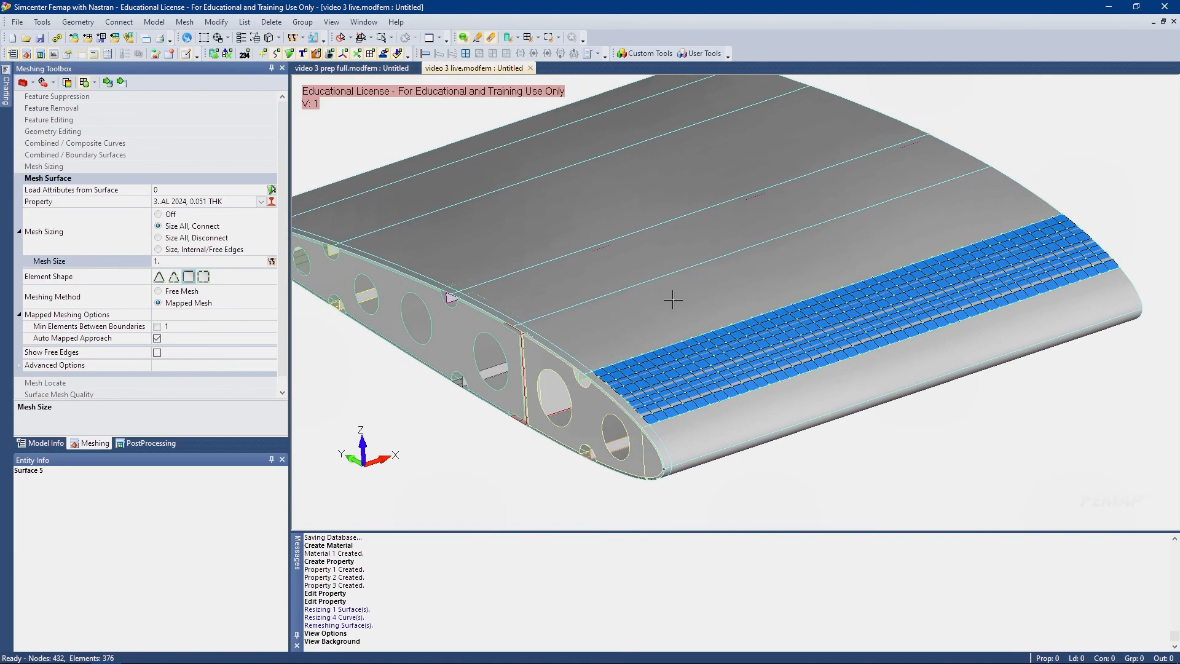
click(108, 82)
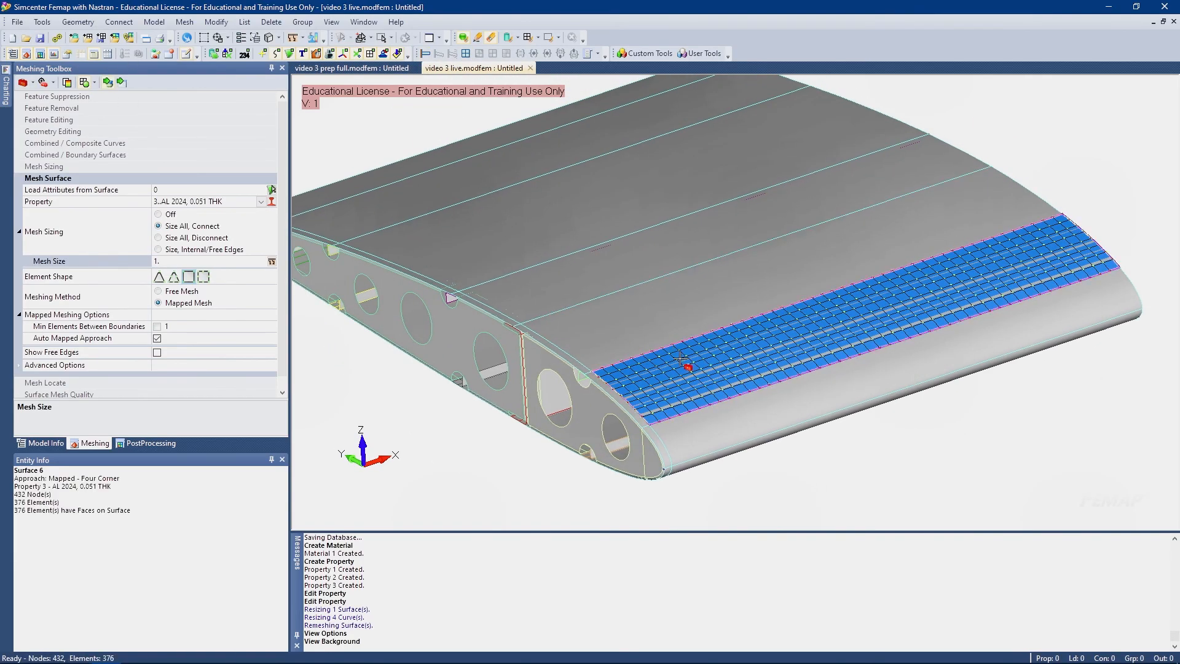
click(657, 332)
Make the SKIN, UPPER layer active and toggle the GEOM layer's visibility, leaving it shown
click(40, 443)
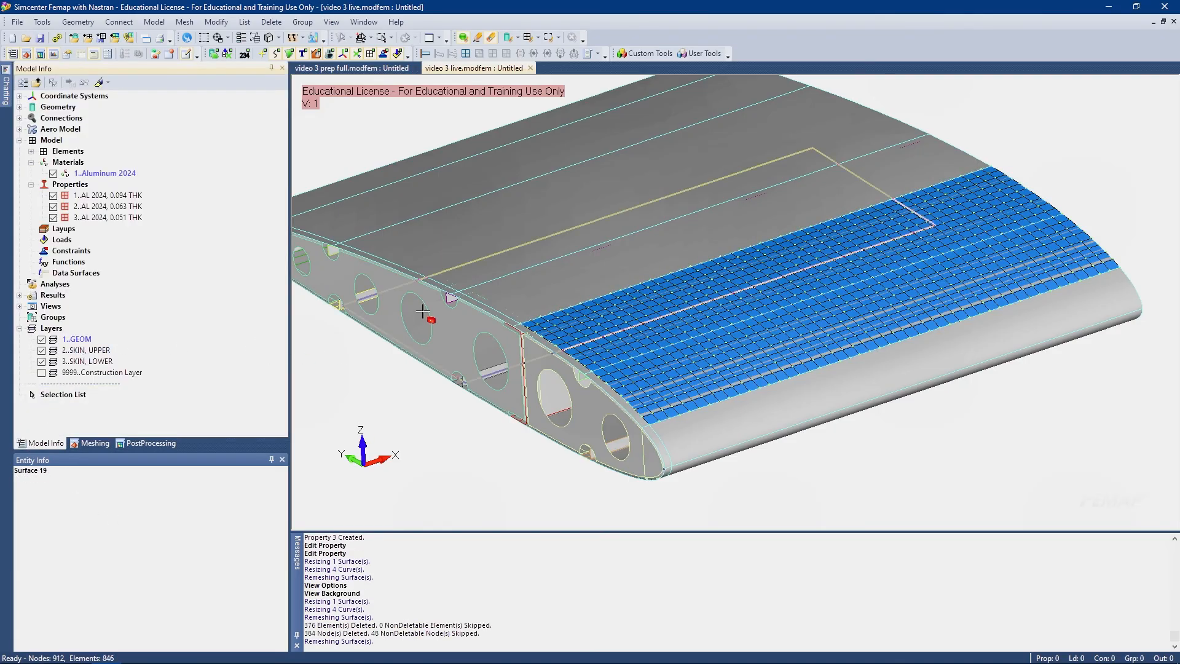
scroll(621, 269, up, 2)
scroll(610, 279, down, 4)
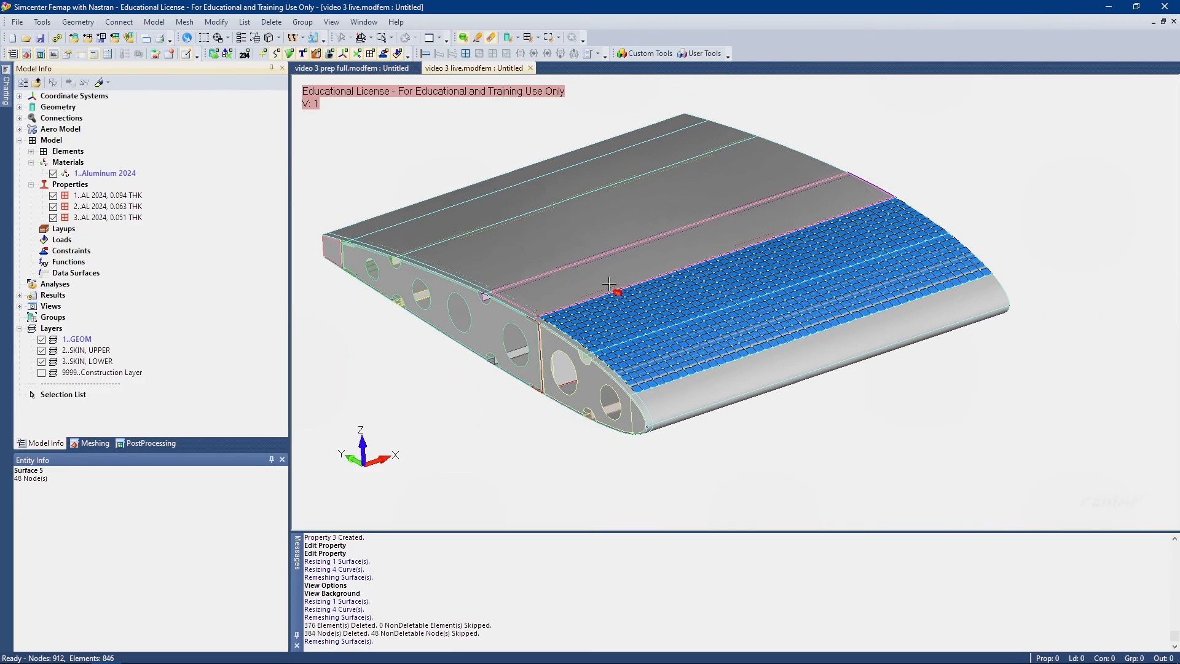
ctrl+middle_drag(611, 282, 657, 326)
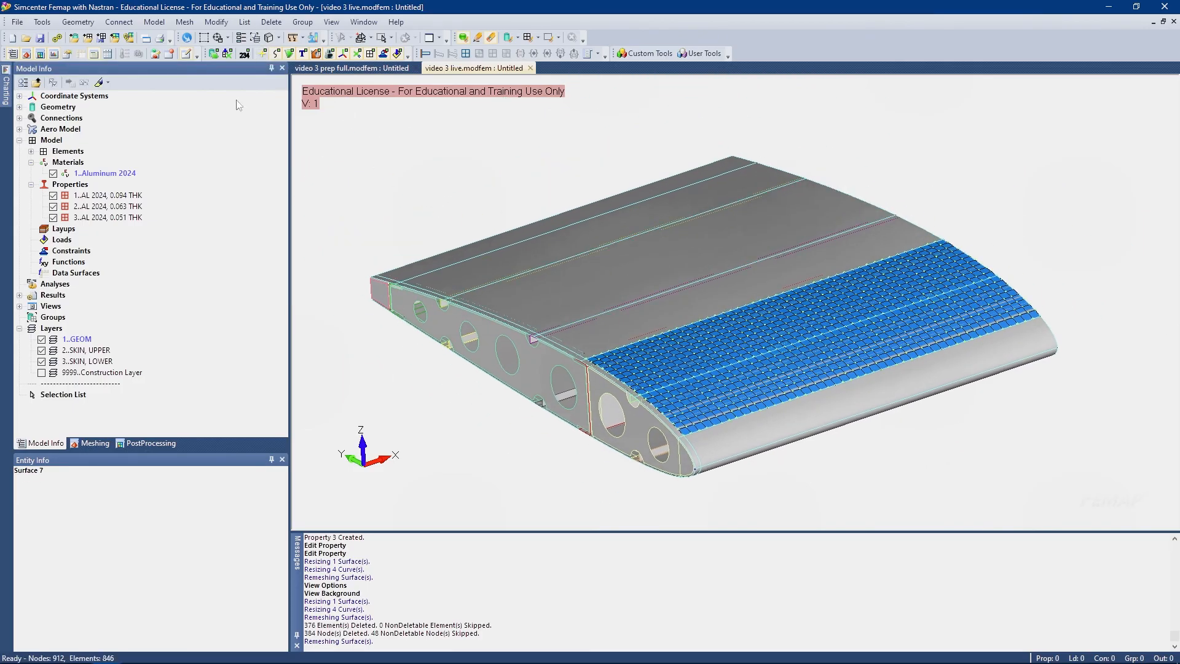
click(42, 341)
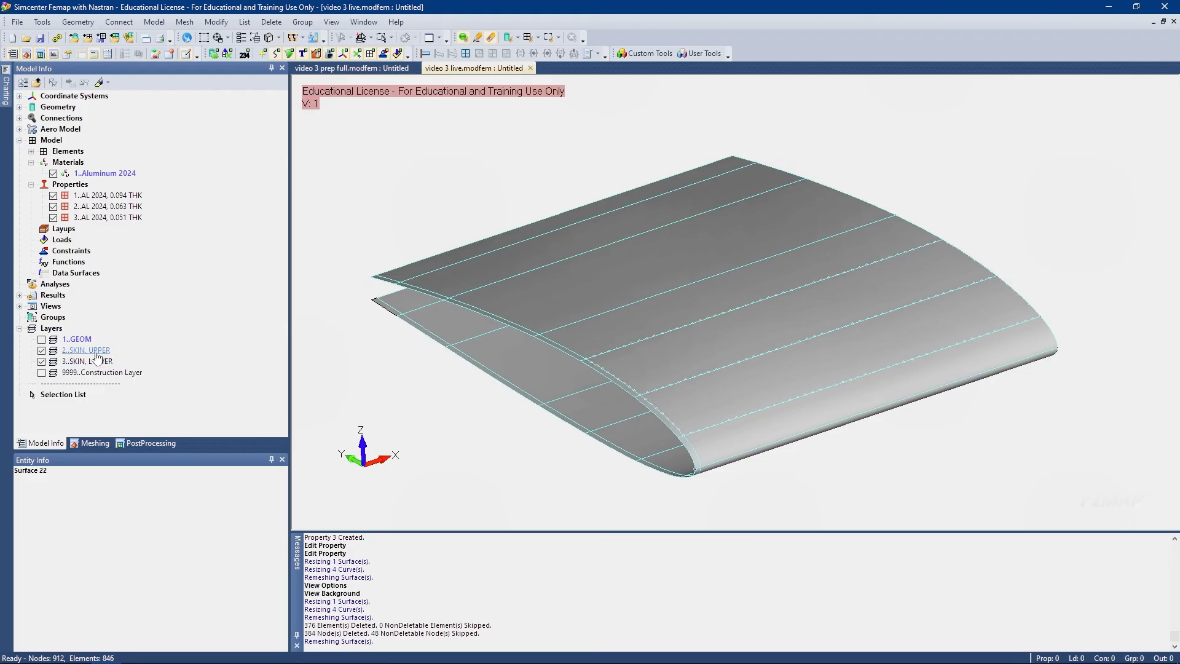
double_click(98, 351)
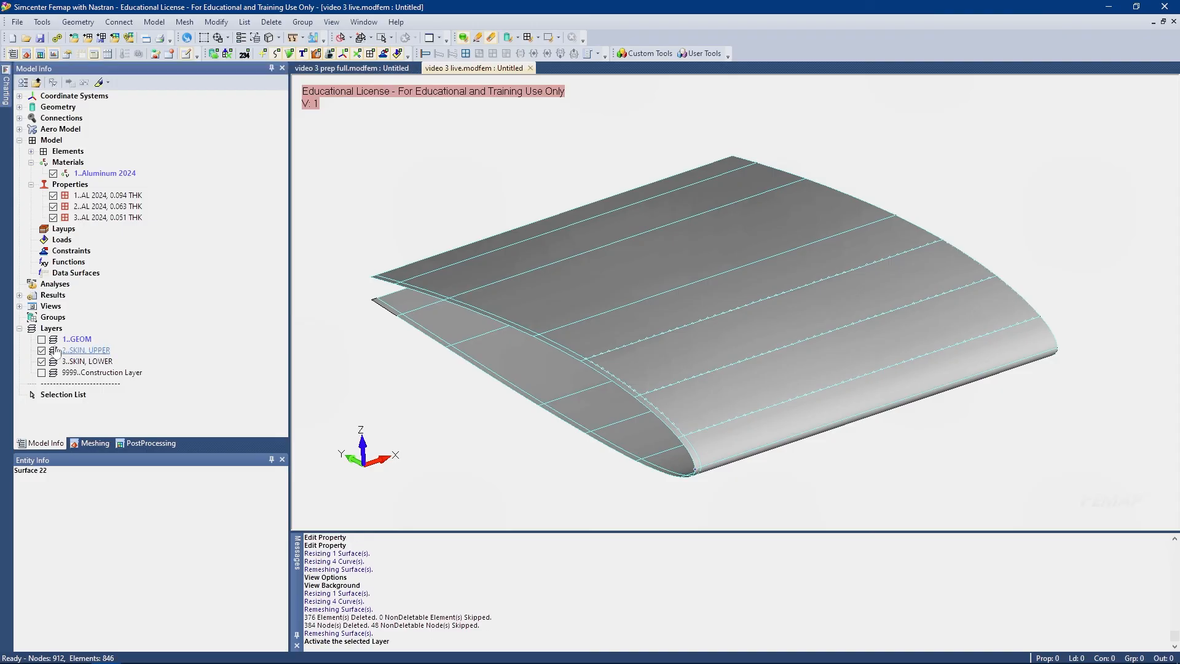
double_click(86, 351)
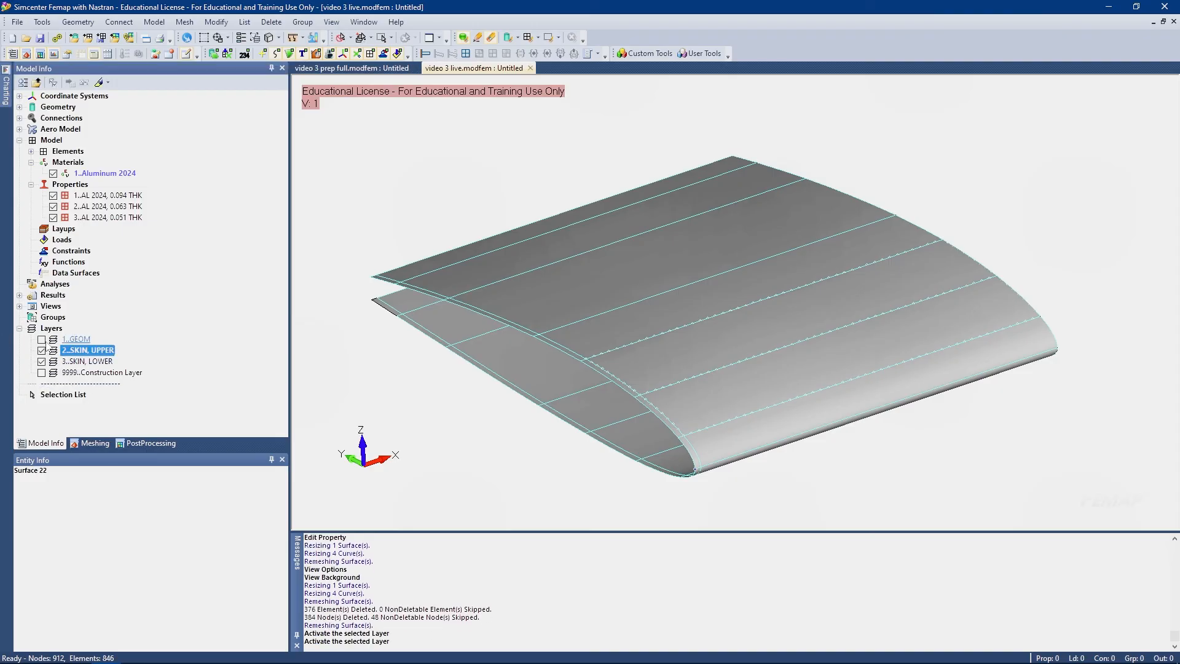
click(41, 340)
click(42, 341)
click(43, 340)
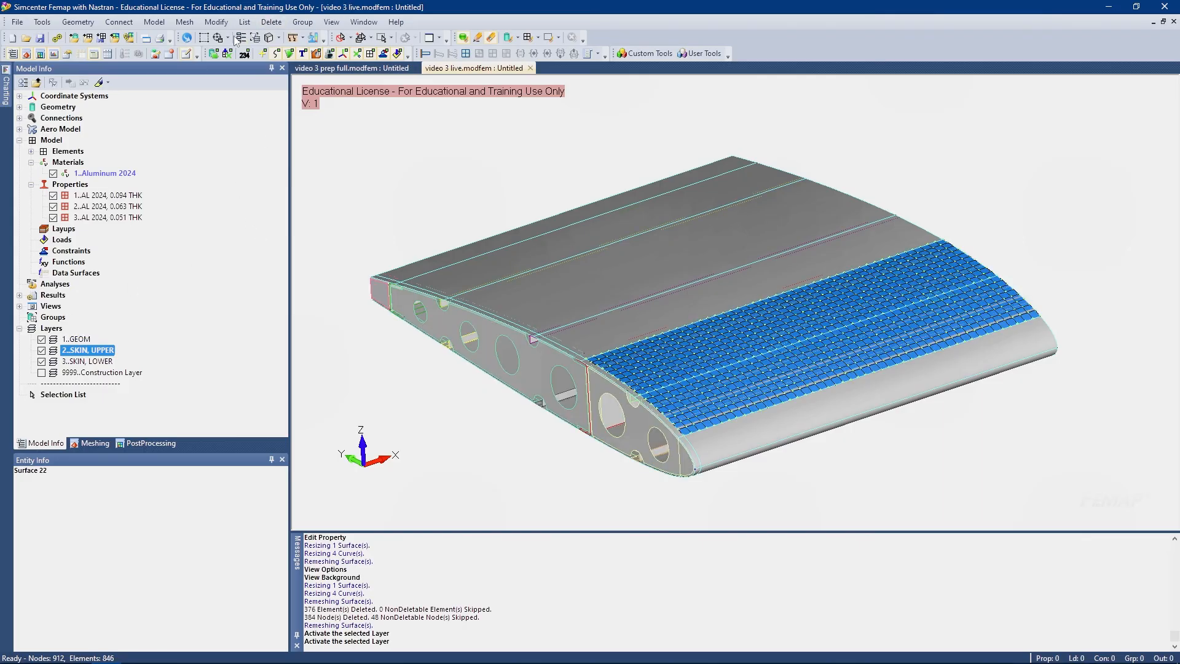
Move all existing mesh elements on the upper skin to the SKIN, UPPER layer
click(209, 24)
mouse_move(245, 272)
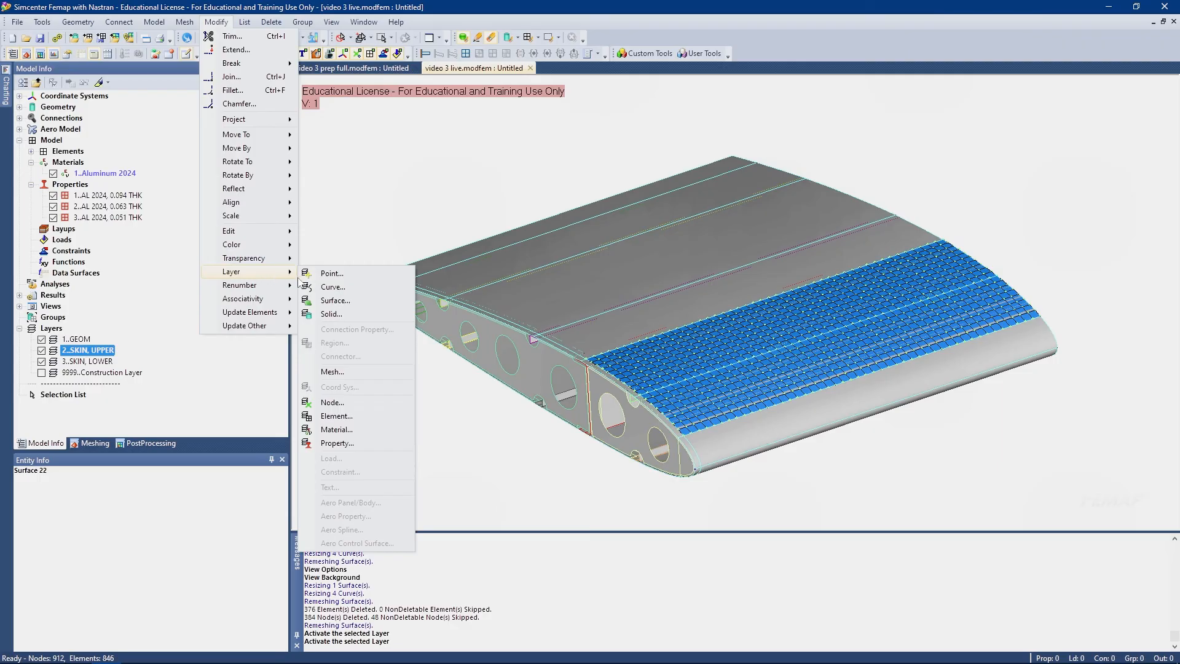
click(332, 372)
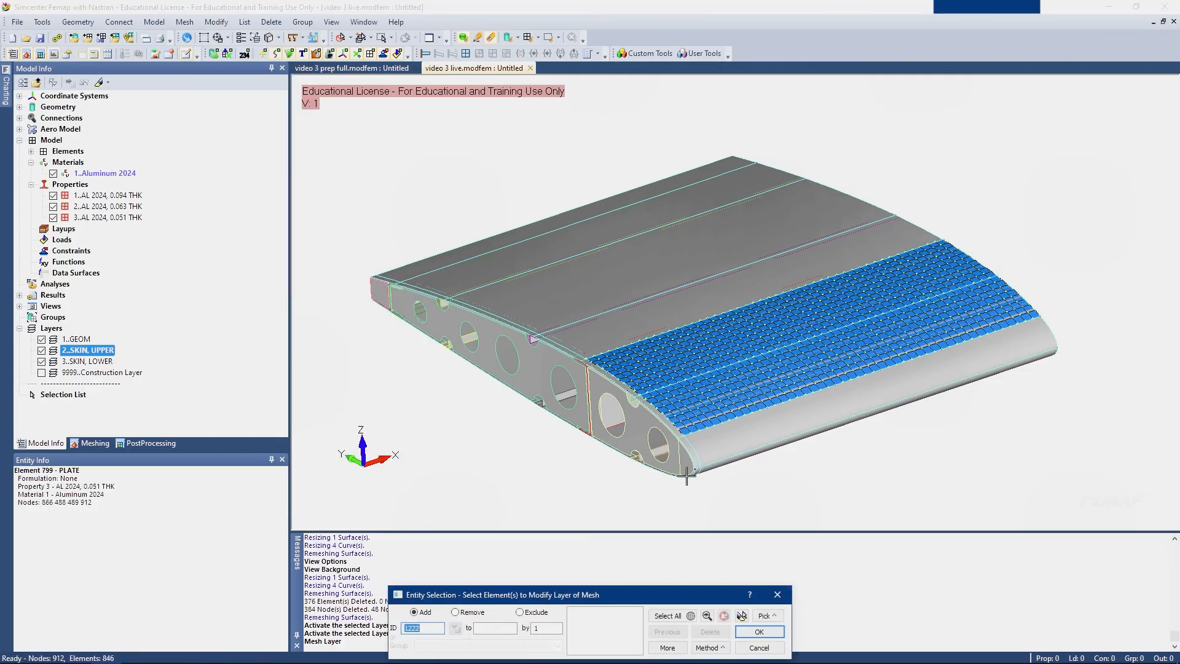
drag(500, 157, 1130, 491)
click(760, 631)
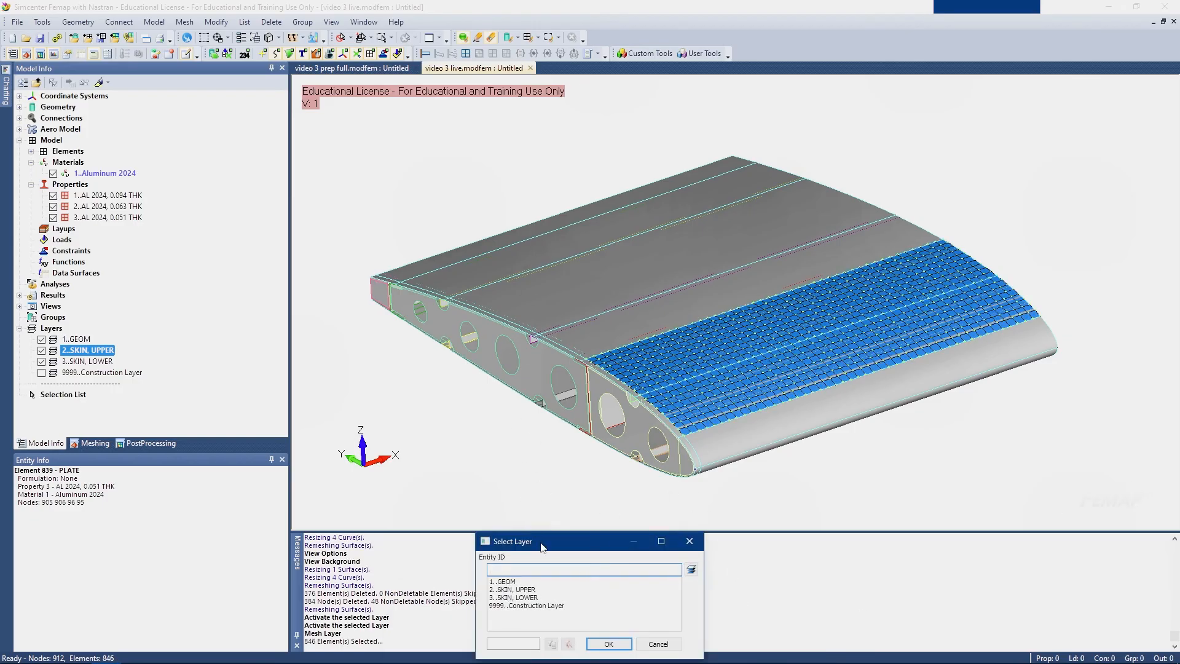
drag(542, 547, 462, 215)
click(452, 258)
click(533, 313)
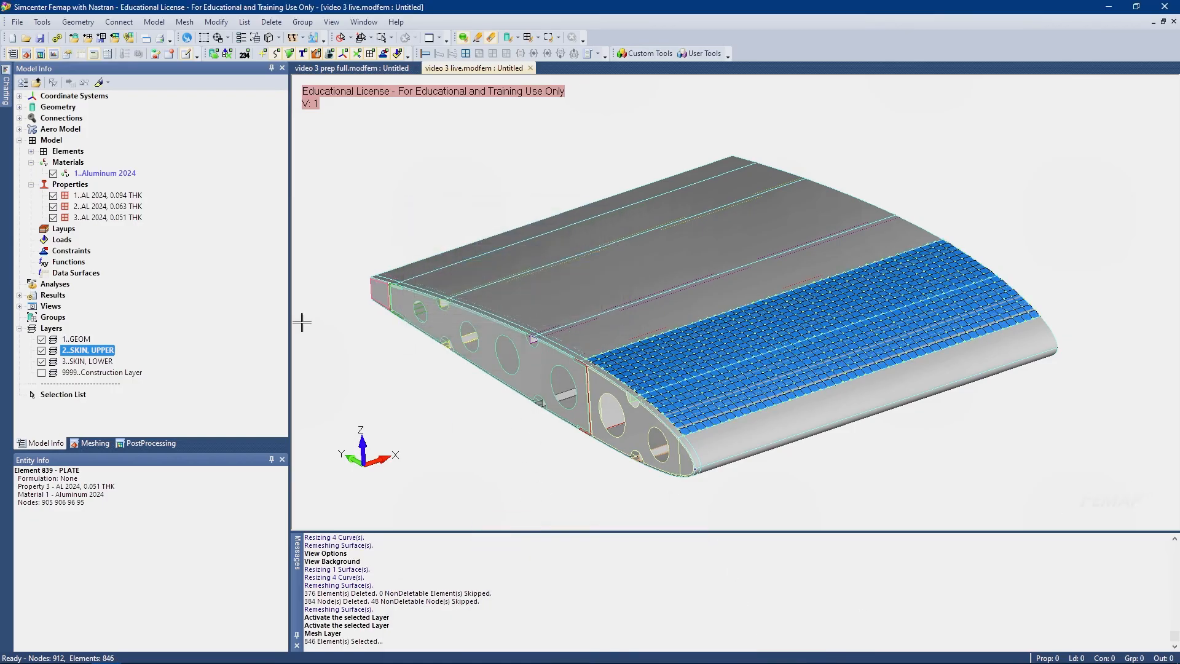
Toggle the GEOM layer off and on to check which layer the upper skin mesh belongs to
click(42, 340)
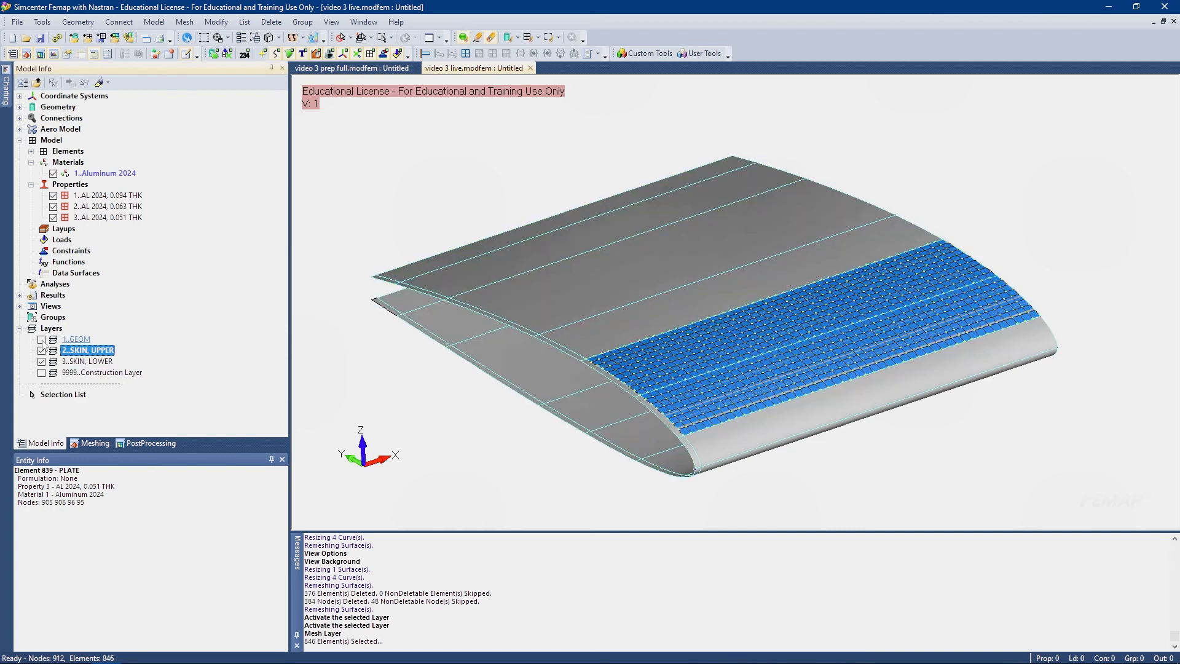
click(41, 339)
click(42, 339)
click(42, 339)
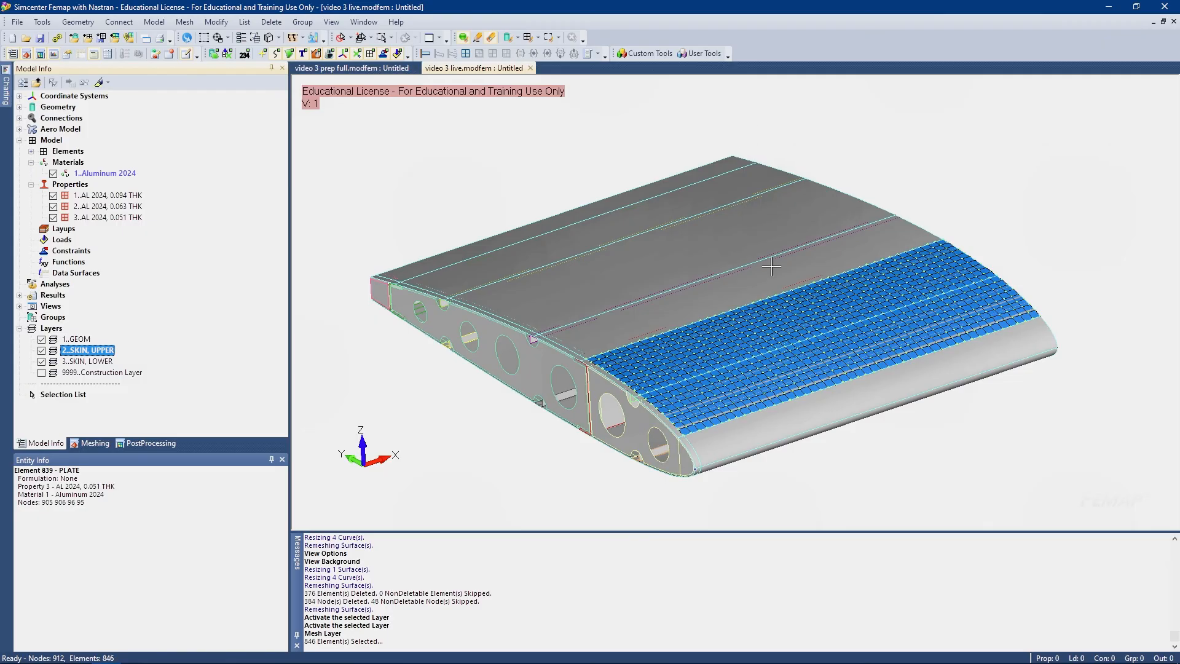
Mesh the remaining large upper skin surfaces back to the trailing edge with AL 2024, 0.051 THK, Mapped Mesh and size 1
middle_drag(745, 254, 759, 289)
ctrl+middle_drag(838, 302, 792, 249)
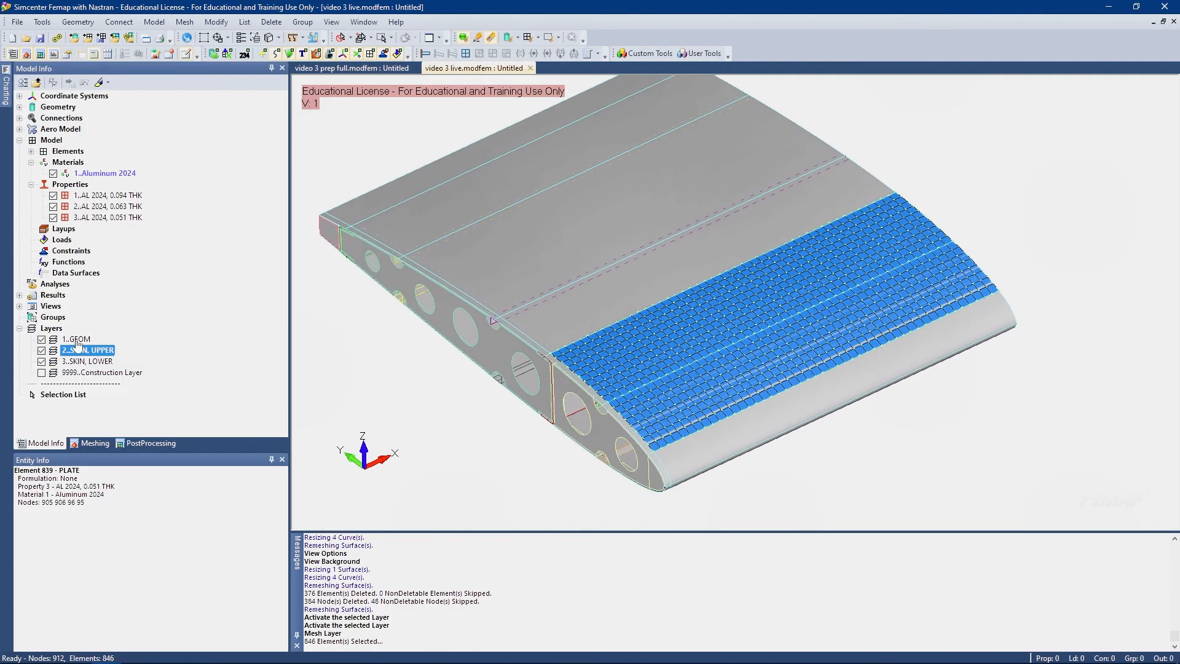
click(92, 443)
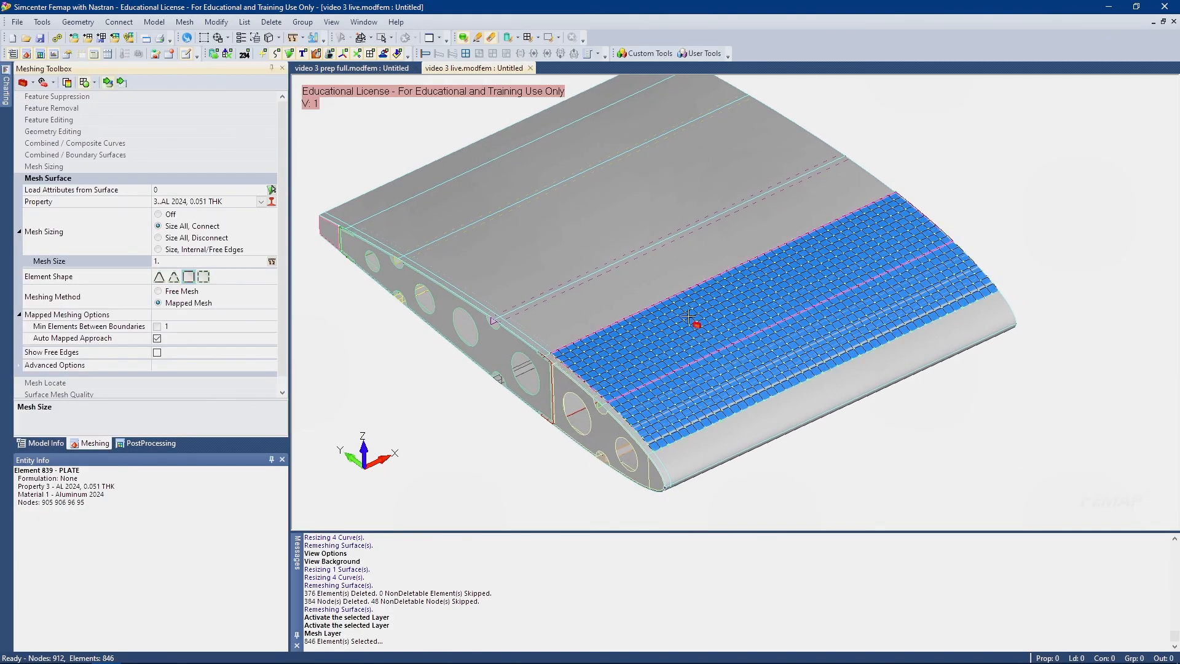
click(620, 278)
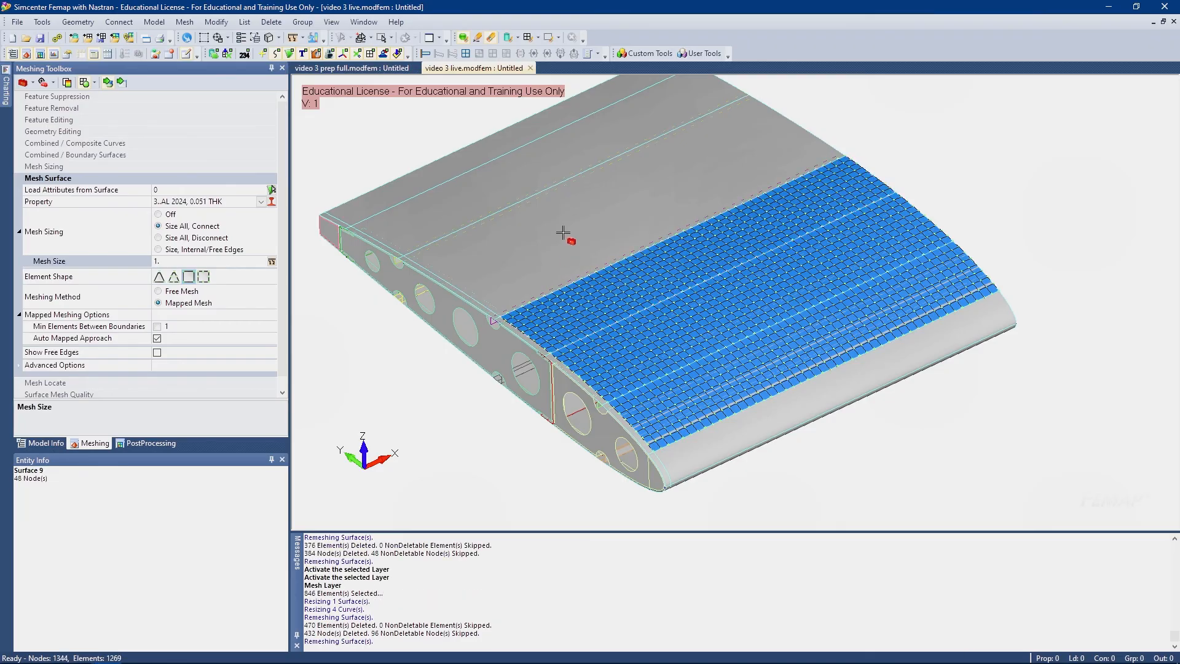
ctrl+middle_drag(561, 235, 652, 315)
click(657, 319)
click(570, 266)
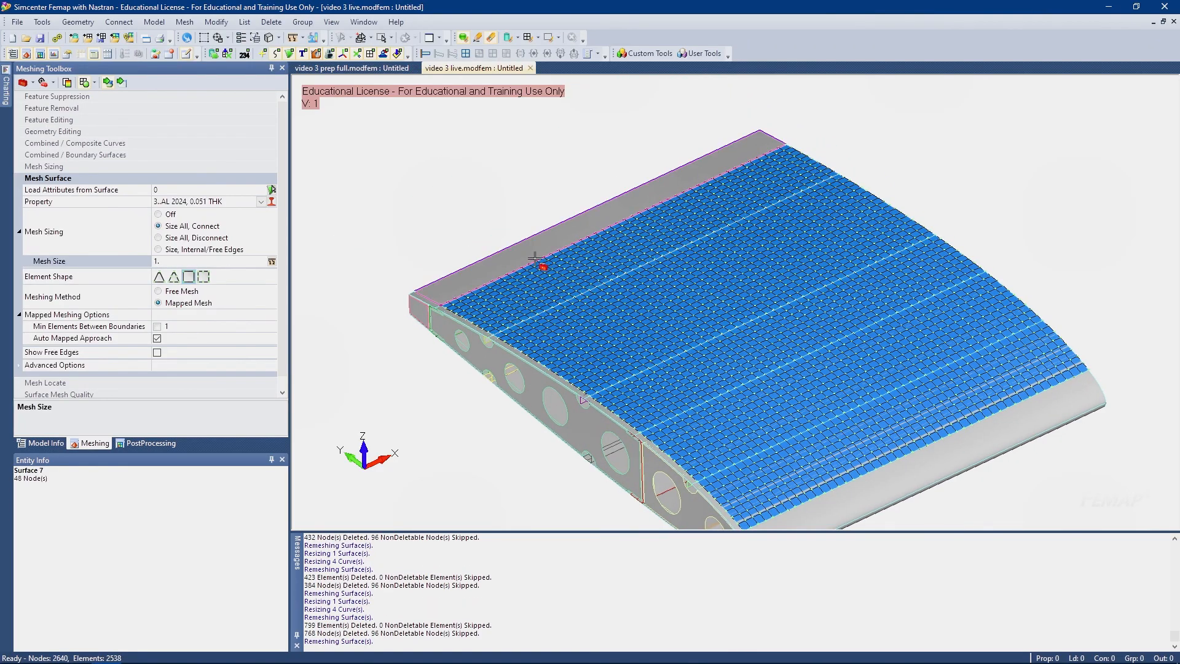
click(535, 258)
Mesh the narrow upper skin strips along the end rib, from the trailing edge forward to the spar, using the same settings
scroll(422, 303, up, 2)
click(485, 330)
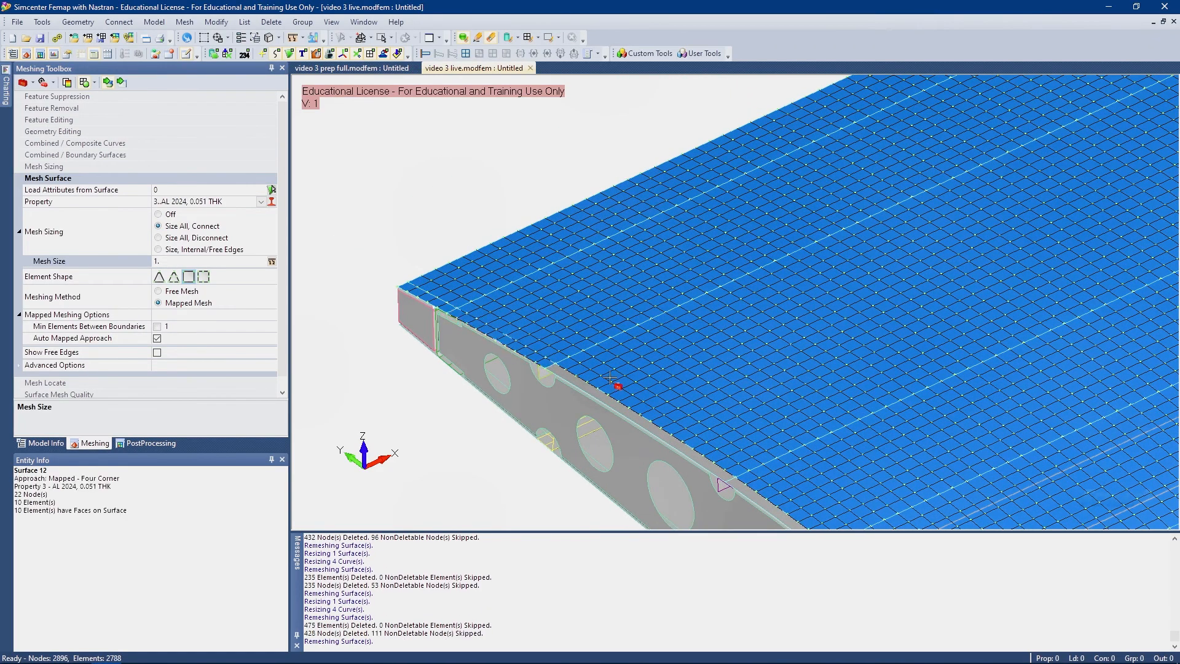
ctrl+middle_drag(733, 432, 518, 285)
click(447, 290)
scroll(534, 347, up, 2)
scroll(534, 347, up, 3)
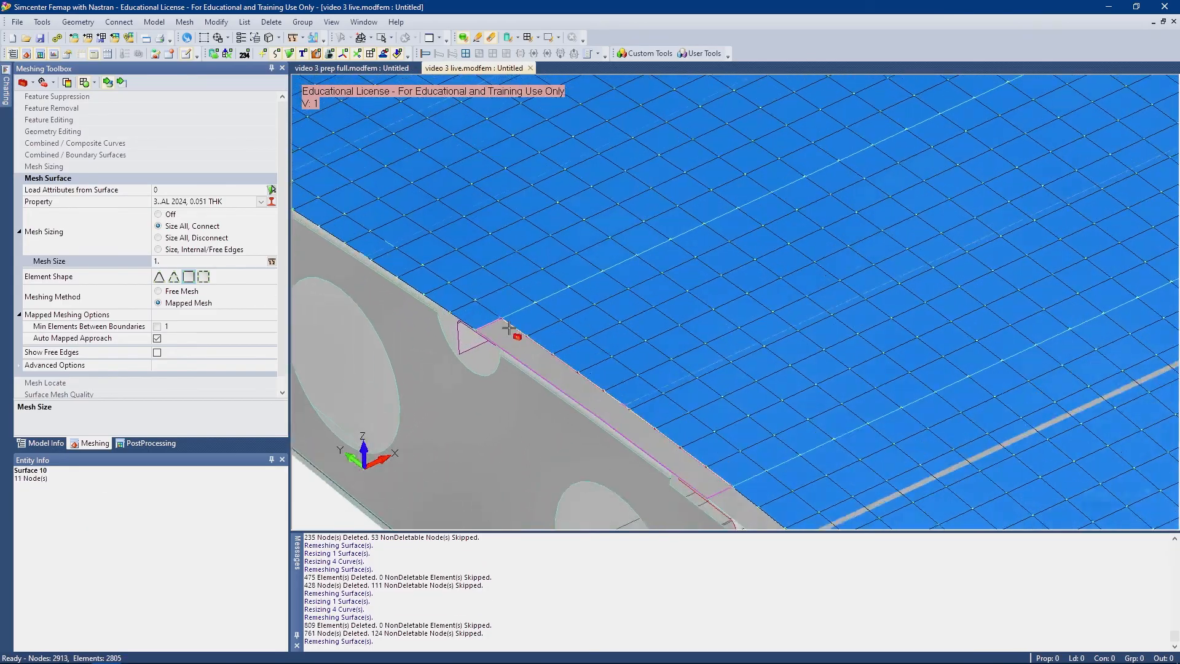
click(543, 335)
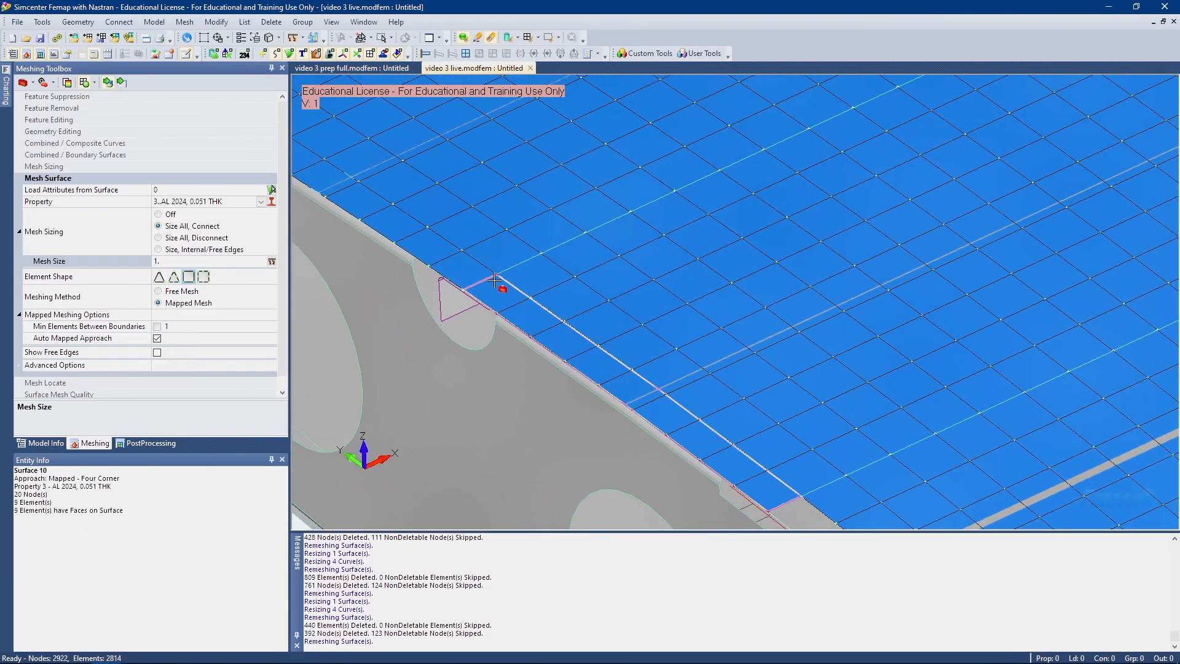
Mesh the remaining narrow upper skin strips along the end rib, from the spar forward to the leading edge panel
scroll(504, 275, up, 2)
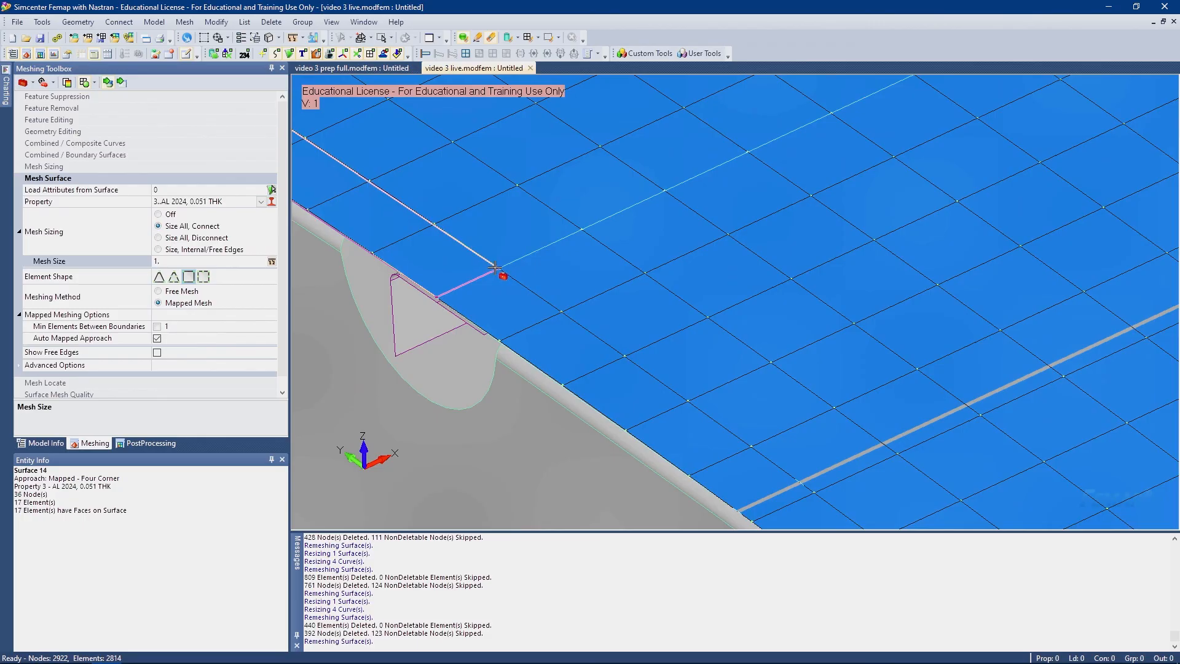
scroll(510, 263, down, 4)
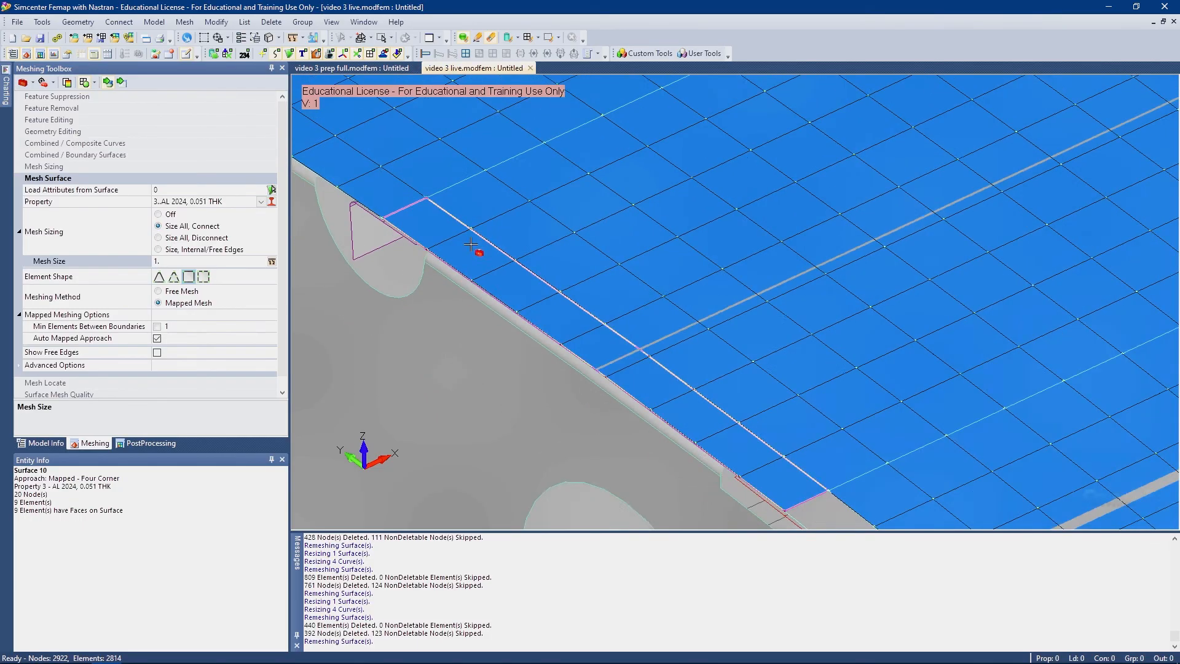
scroll(486, 262, down, 3)
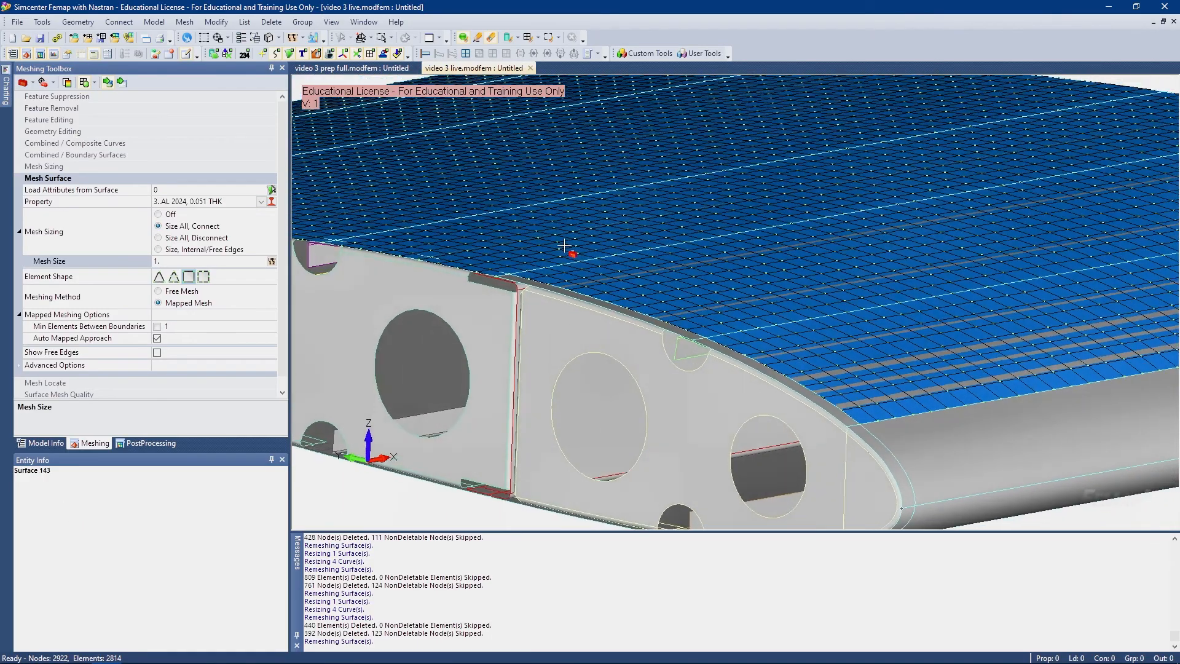
scroll(608, 332, up, 3)
scroll(609, 332, down, 3)
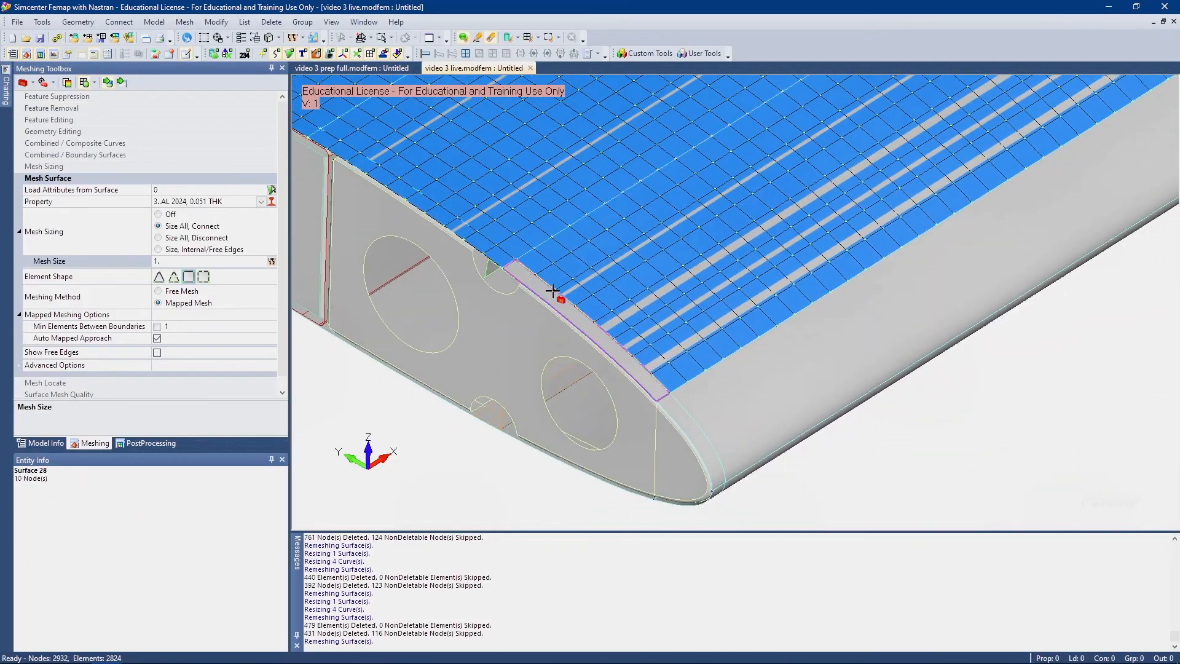
click(679, 356)
middle_drag(679, 355, 684, 344)
Mesh the upper leading edge surface and its narrow end strip with AL 2024, 0.051 THK, Mapped Mesh and size 1
scroll(685, 345, down, 3)
middle_drag(766, 359, 624, 370)
scroll(522, 399, up, 3)
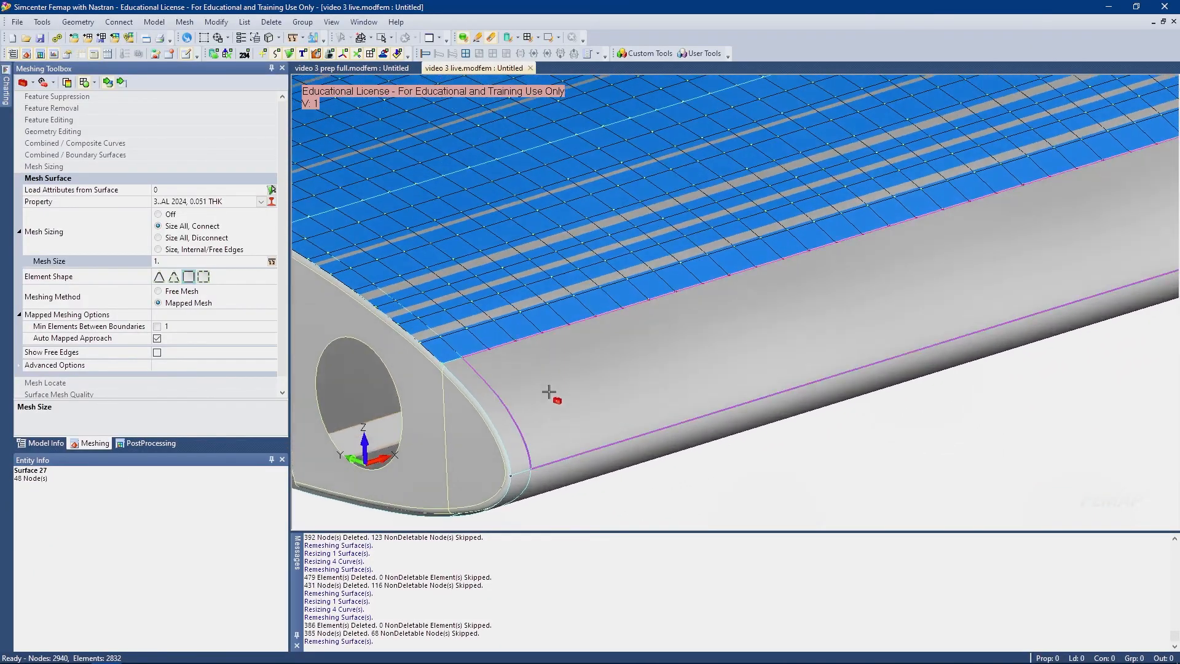
click(575, 401)
click(502, 409)
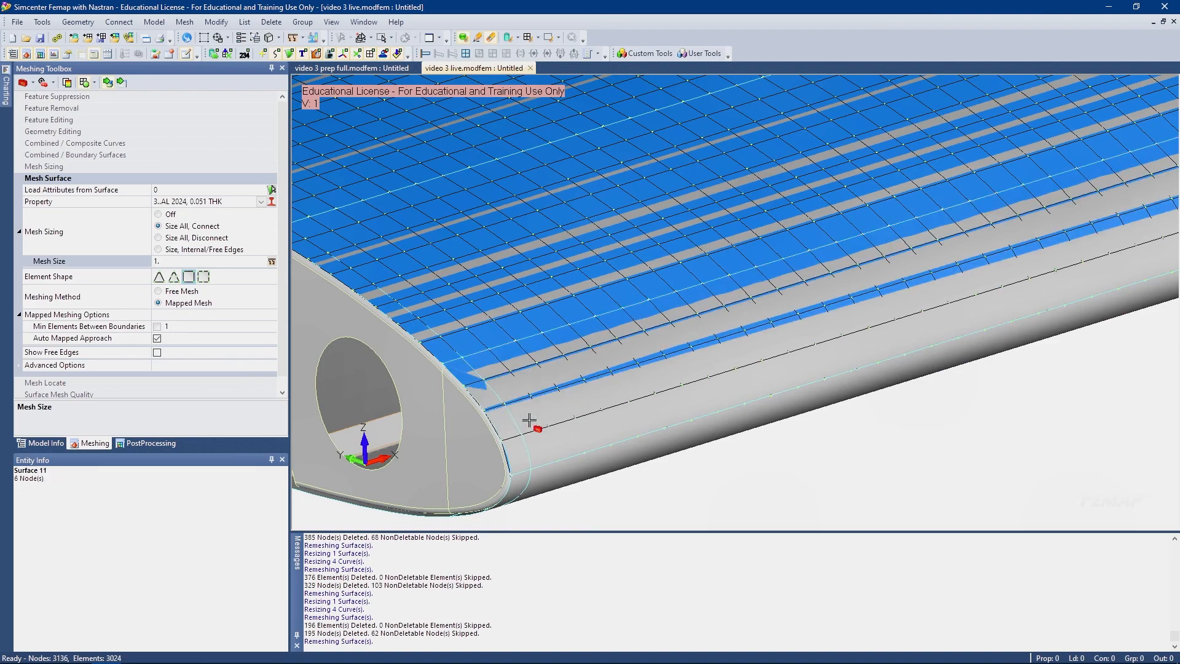
Hide the geometry surfaces and examine how closely the leading edge elements follow the skin curvature at the end rib
ctrl+middle_drag(497, 405, 473, 303)
click(289, 54)
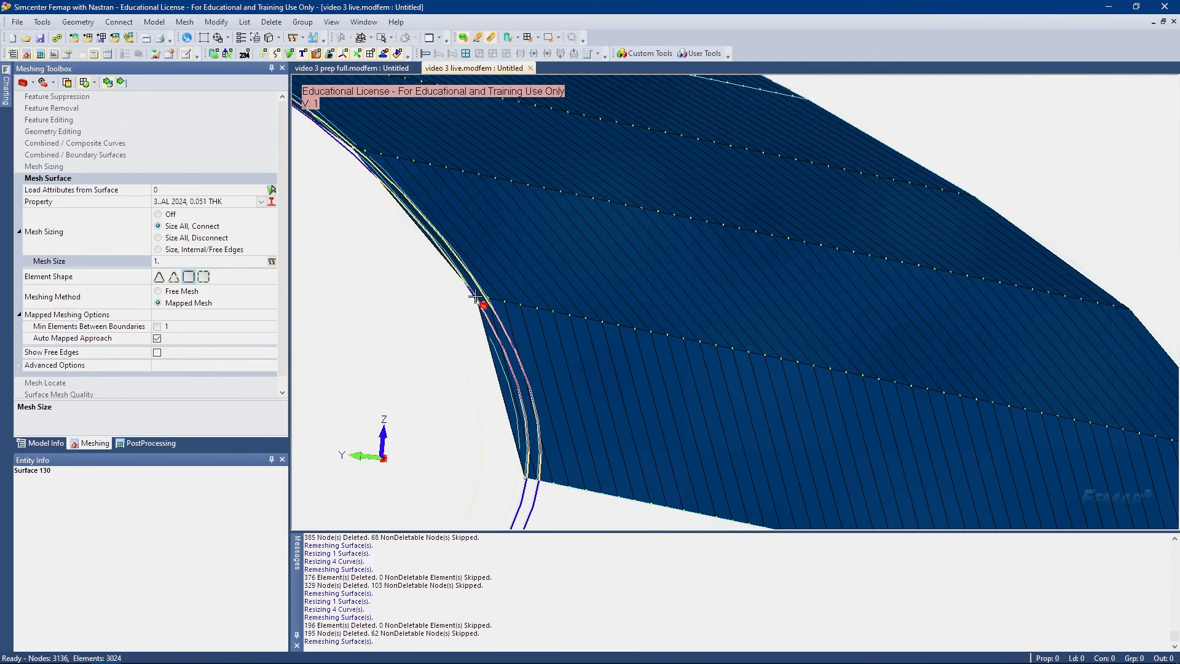
middle_drag(469, 327, 766, 366)
middle_drag(843, 353, 785, 368)
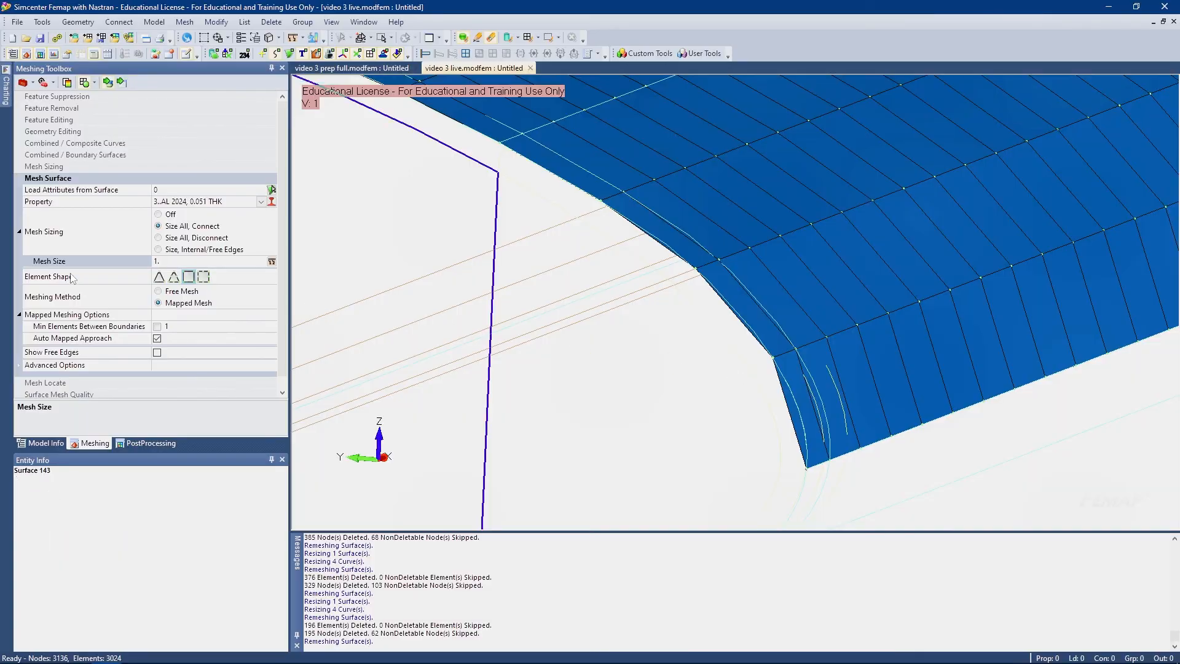
Set the mesh sizing of the upper leading edge curve at the end rib to 8 elements
click(56, 167)
middle_drag(779, 255, 678, 288)
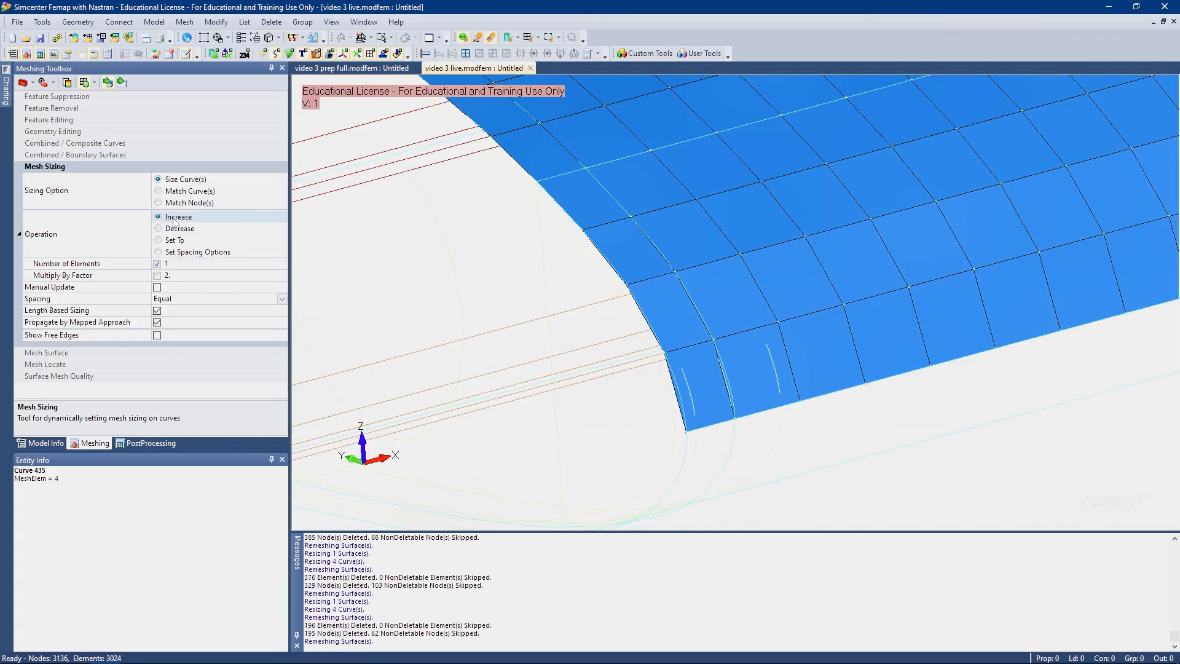
scroll(627, 306, down, 5)
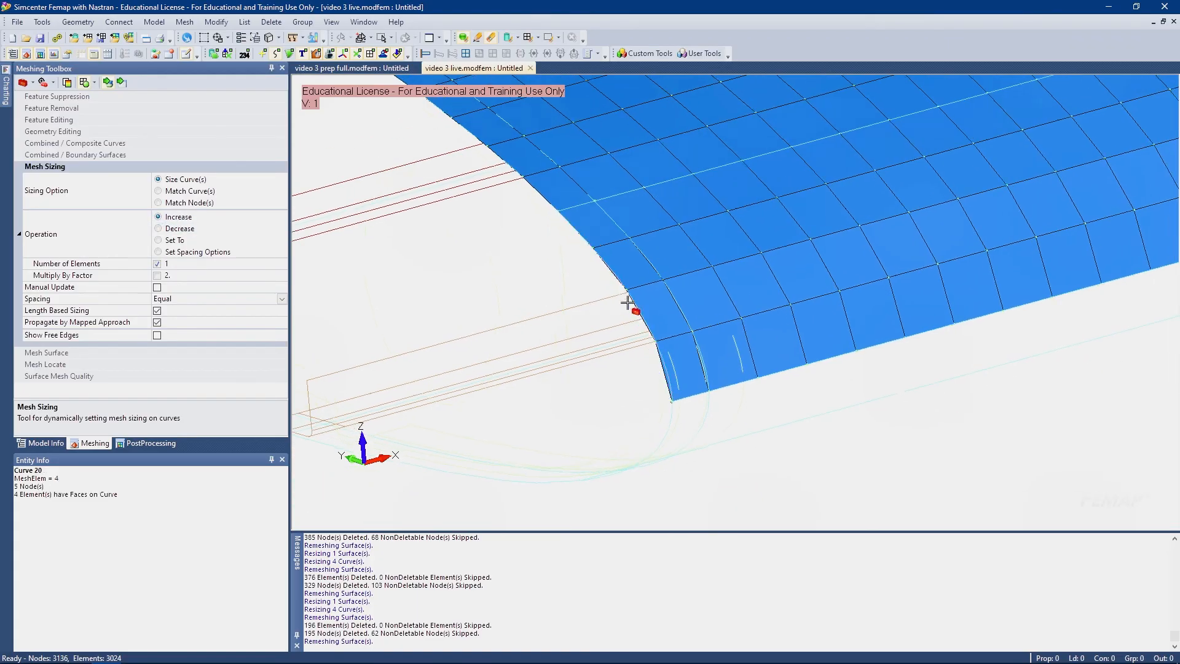
scroll(617, 329, up, 4)
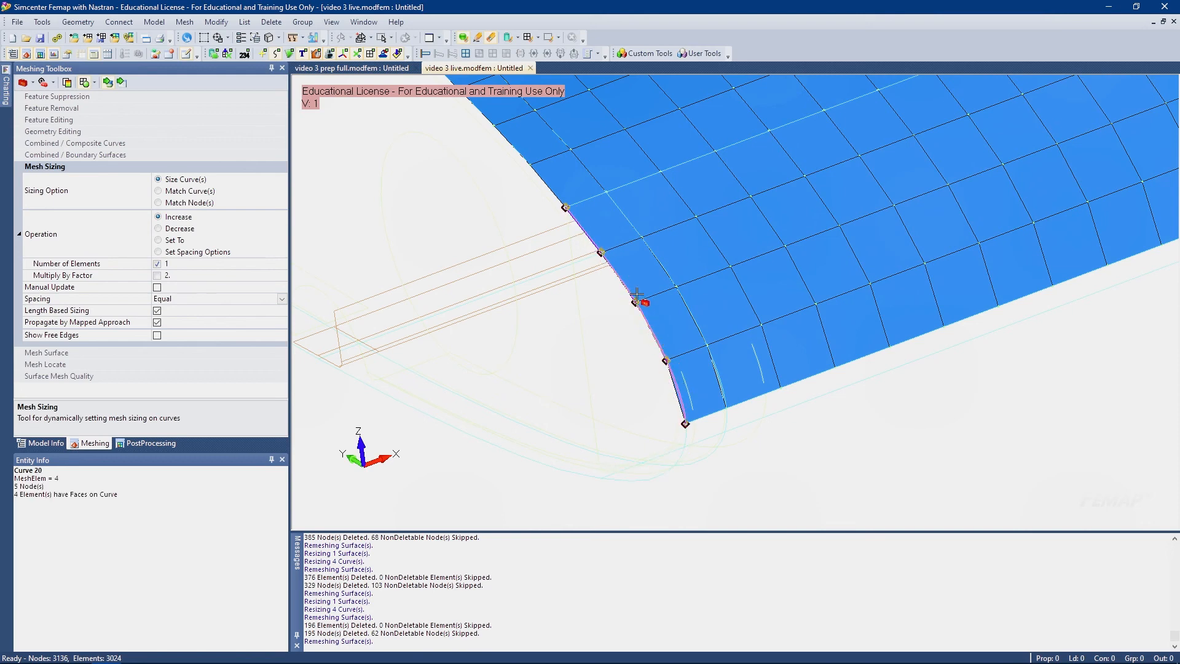
click(170, 239)
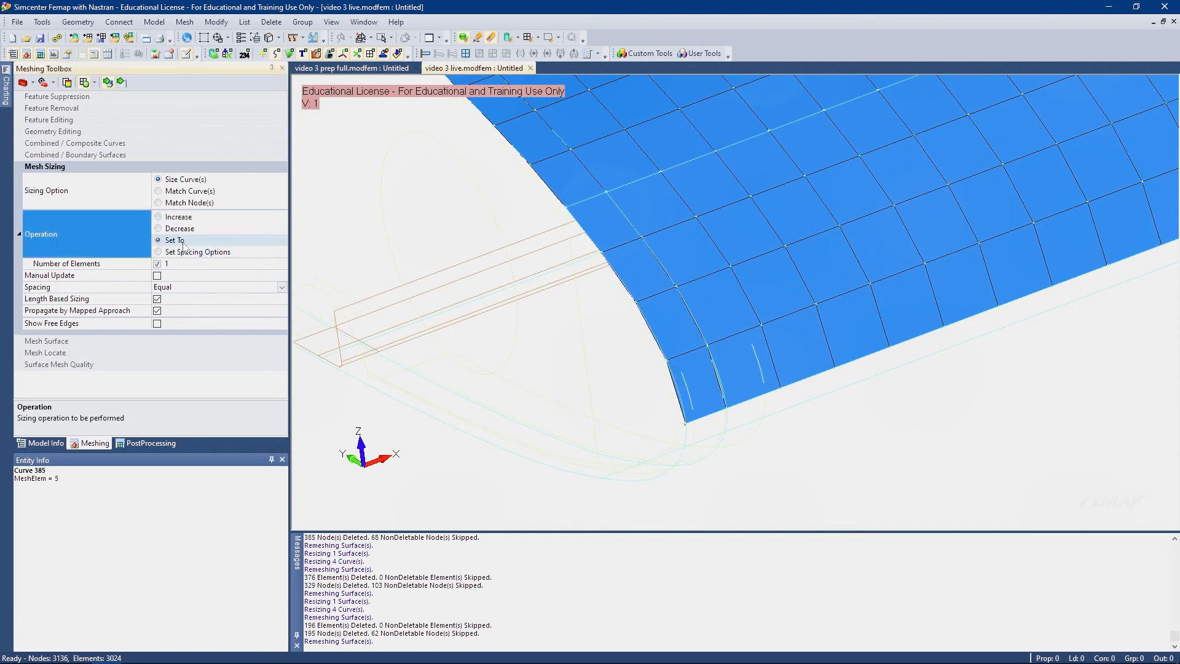
click(167, 263)
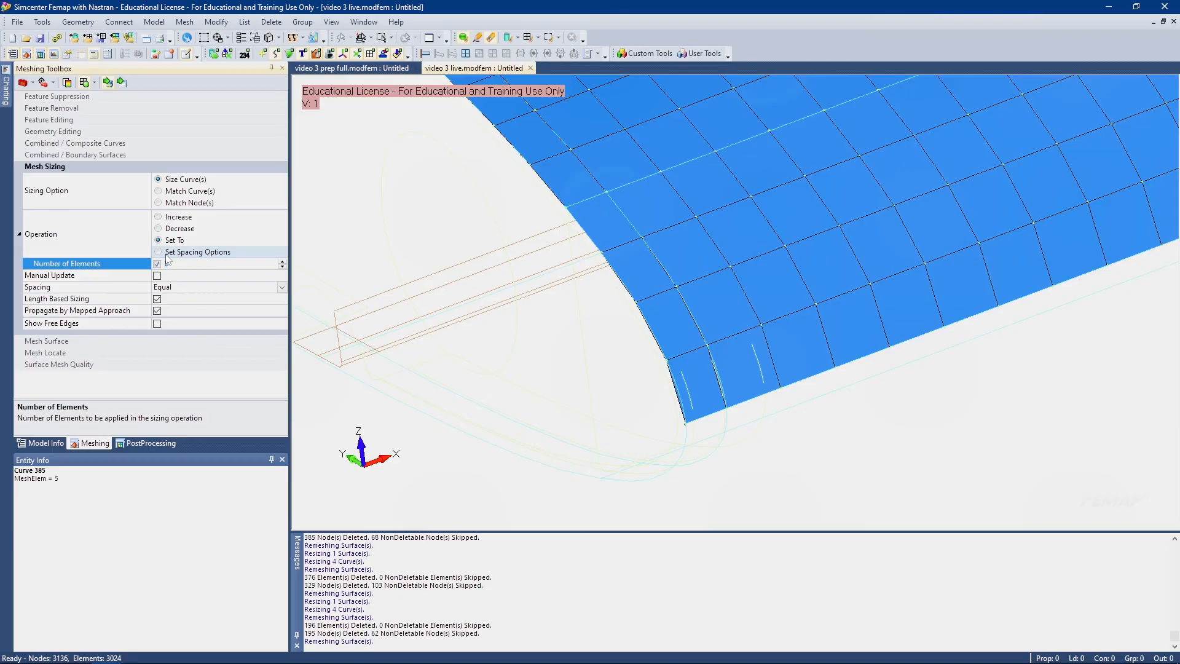
middle_drag(681, 354, 611, 399)
click(665, 353)
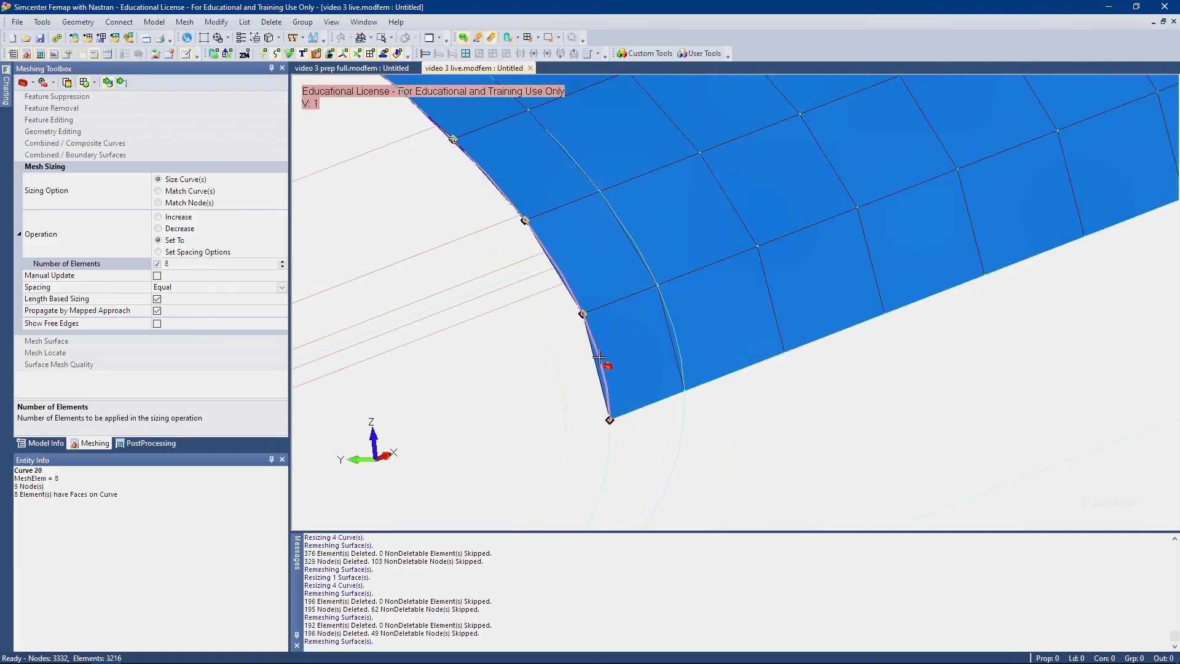
Try a sizing of 32 elements on the upper leading edge curve at the end rib
click(147, 266)
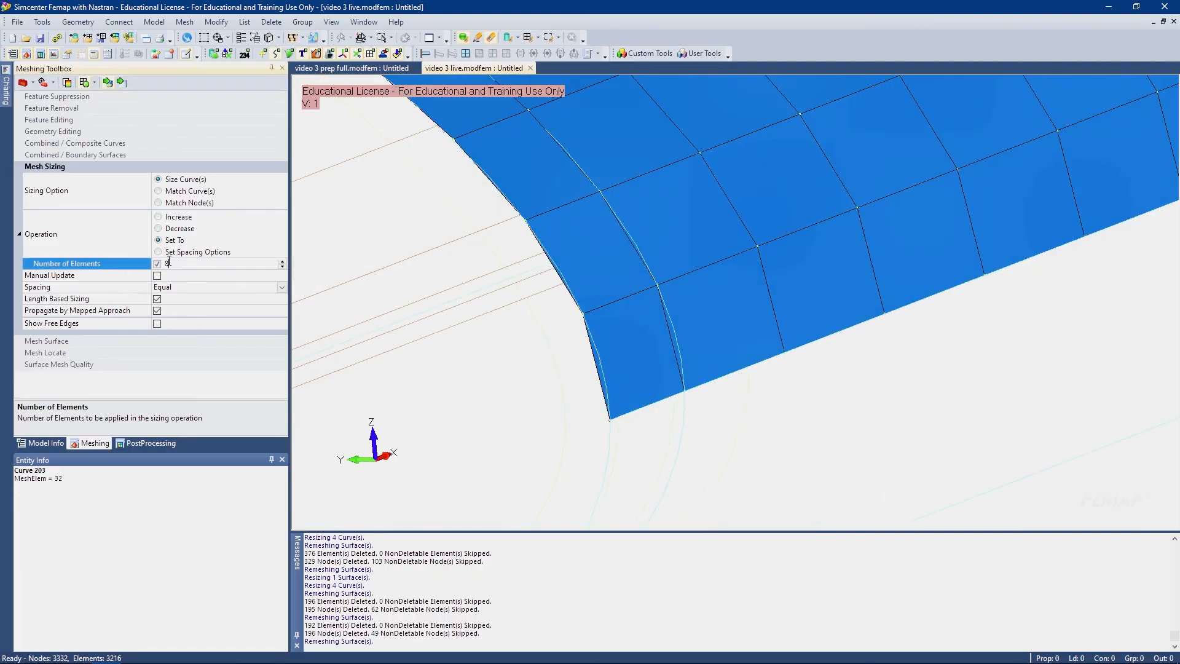
click(603, 368)
scroll(603, 368, down, 3)
middle_drag(603, 368, 581, 349)
scroll(598, 353, up, 2)
scroll(591, 350, up, 3)
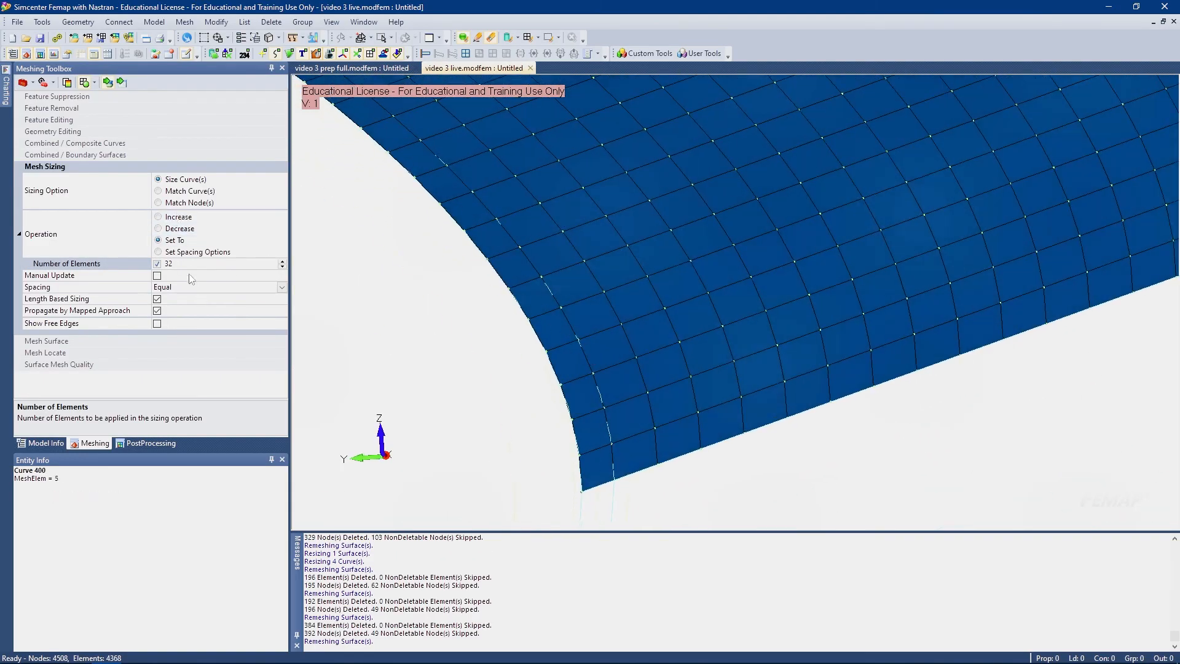
Return the upper leading edge curve at the end rib to a sizing of 8 elements
click(141, 264)
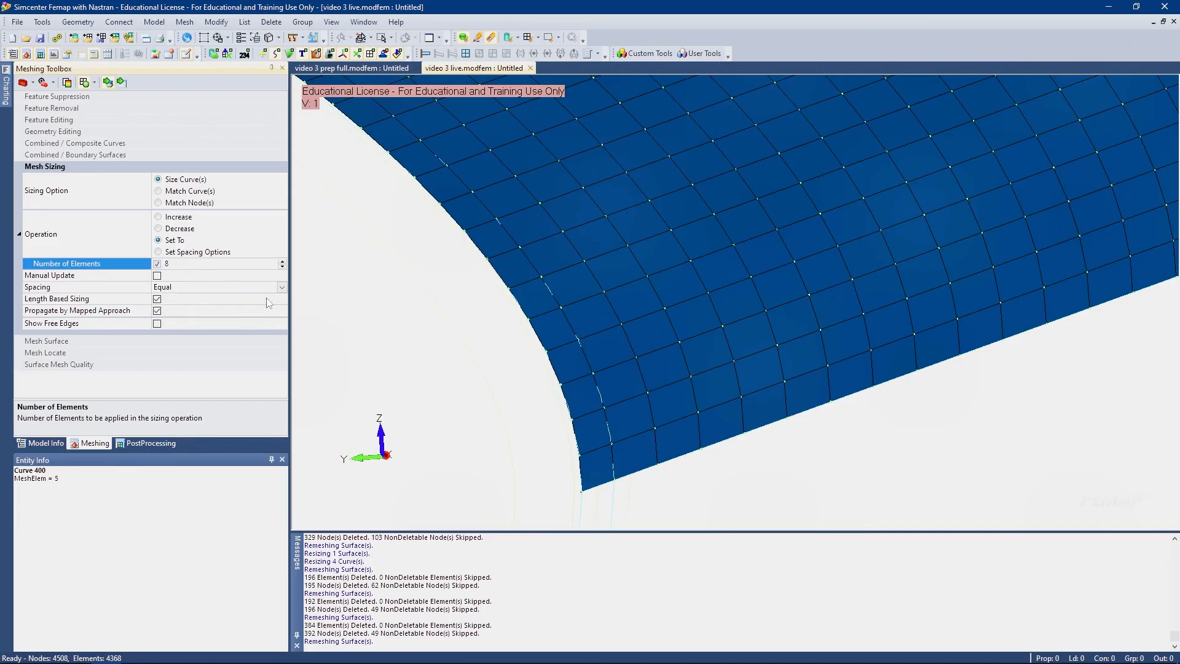
click(564, 389)
scroll(564, 389, down, 3)
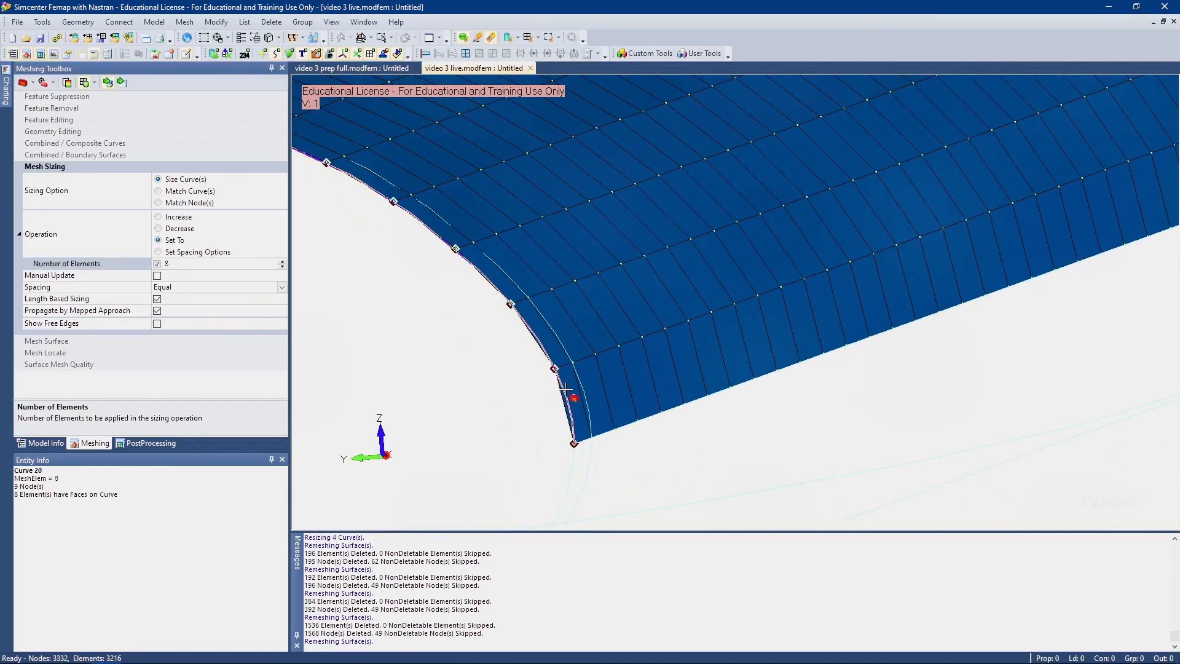
Examine the refined leading edge mesh and its fit to the skin curvature from the end rib
scroll(565, 389, down, 3)
middle_drag(565, 390, 563, 414)
middle_drag(535, 295, 584, 290)
scroll(448, 349, down, 4)
scroll(626, 470, up, 3)
scroll(588, 445, up, 4)
middle_drag(586, 441, 590, 411)
scroll(584, 412, down, 4)
ctrl+middle_drag(619, 319, 728, 329)
scroll(761, 287, down, 4)
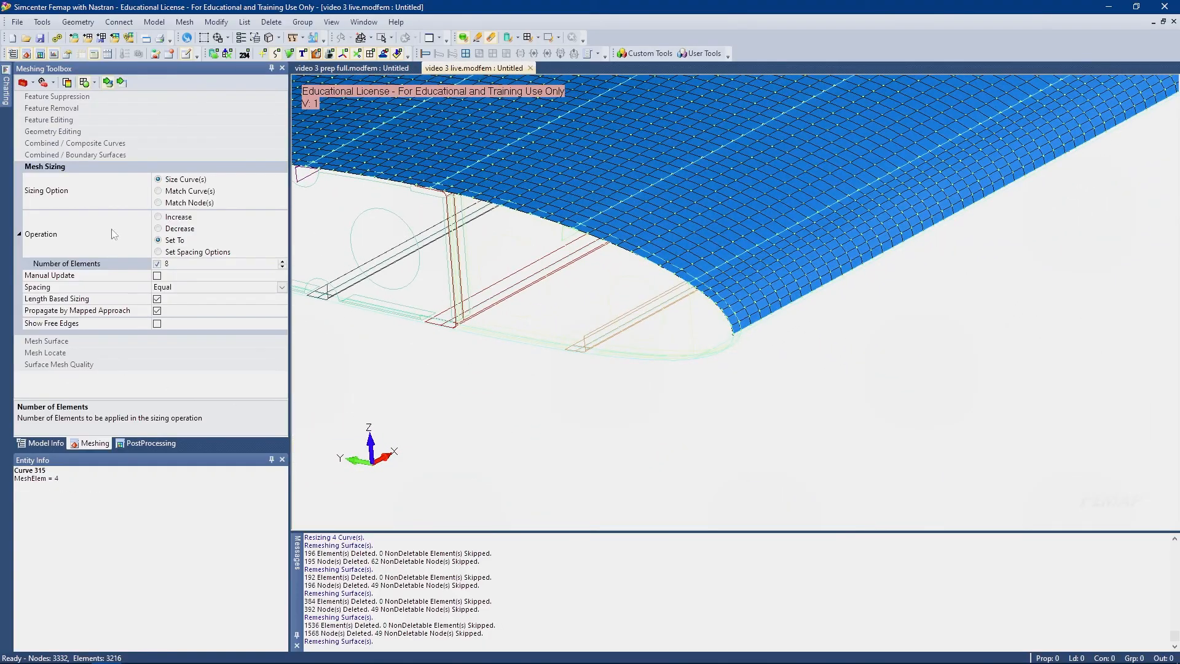
Make the SKIN, UPPER layer active and display the geometry surfaces with the underside of the wing in view
click(59, 342)
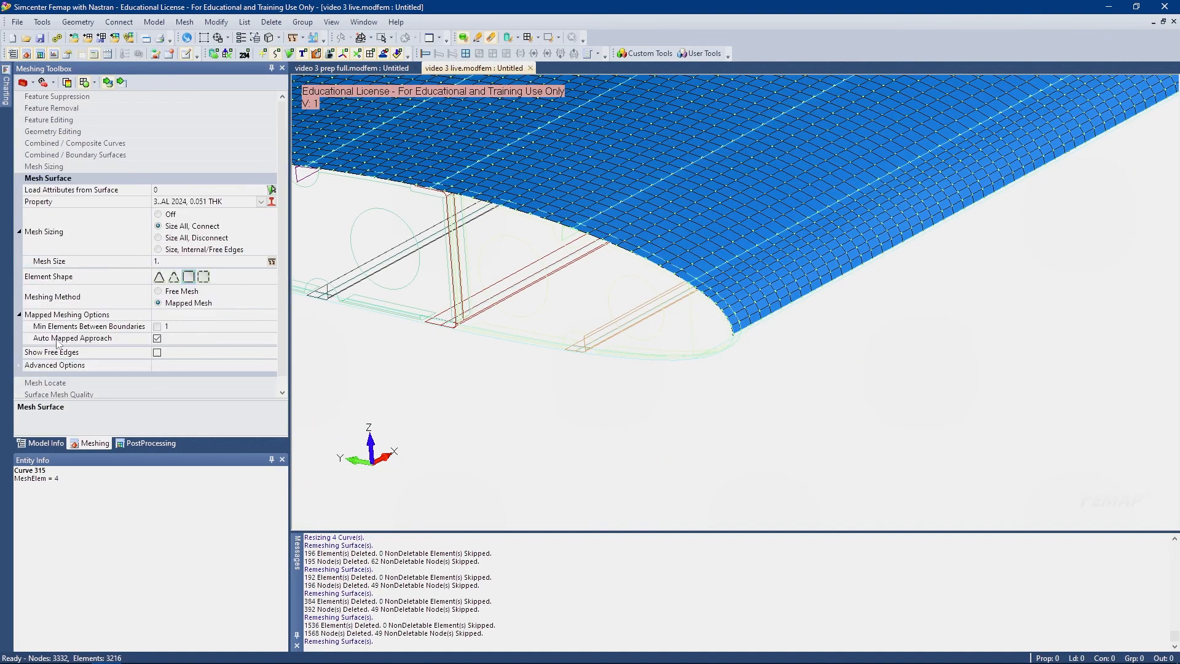
click(45, 443)
middle_drag(621, 387, 518, 263)
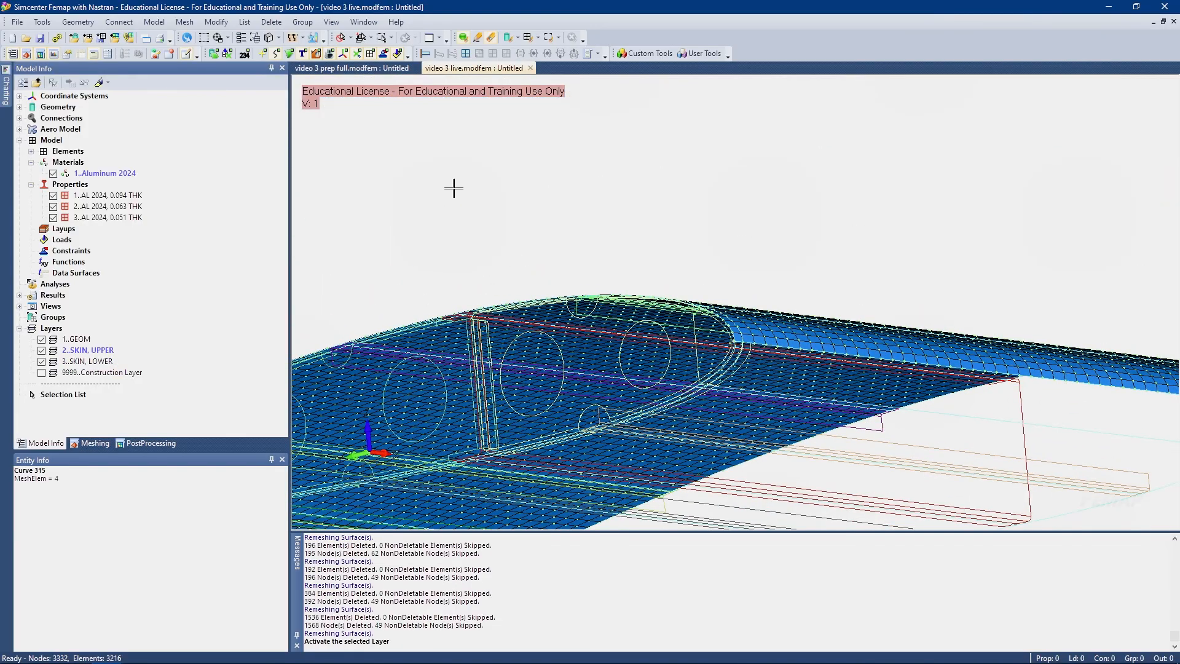
click(289, 54)
mouse_move(581, 394)
middle_down()
mouse_move(447, 269)
mouse_move(343, 424)
middle_up()
click(91, 443)
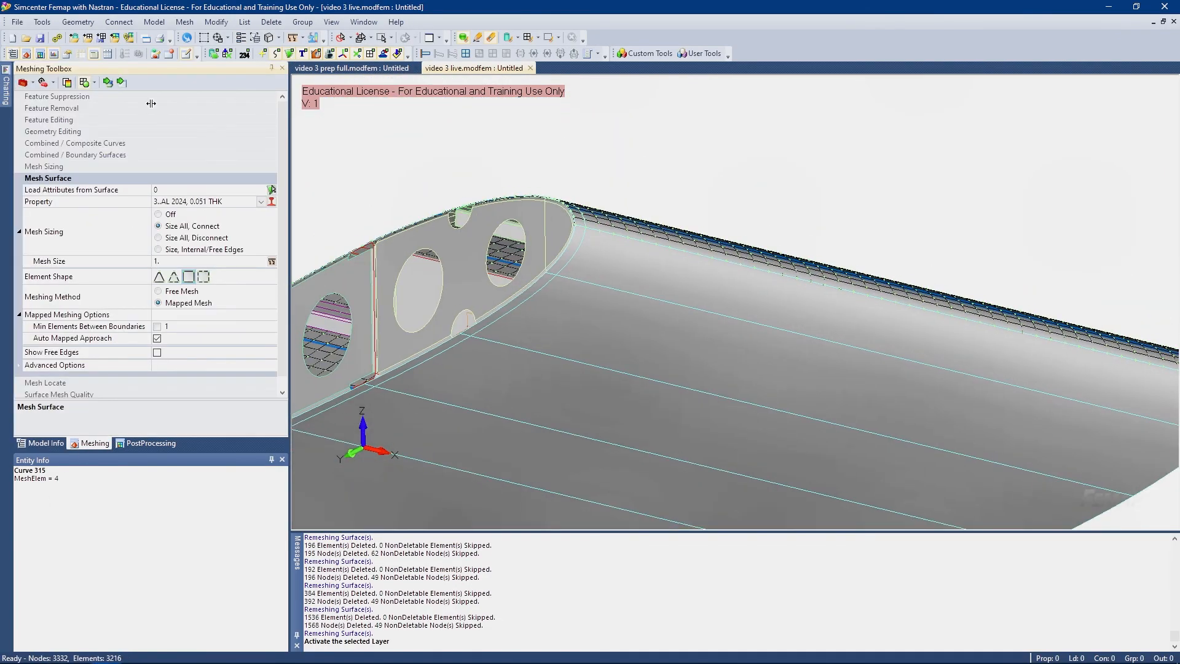
Mesh the lower skin panels and end rib strips from the leading edge back to the spar with AL 2024, 0.051 THK, Mapped Mesh and size 1
click(109, 86)
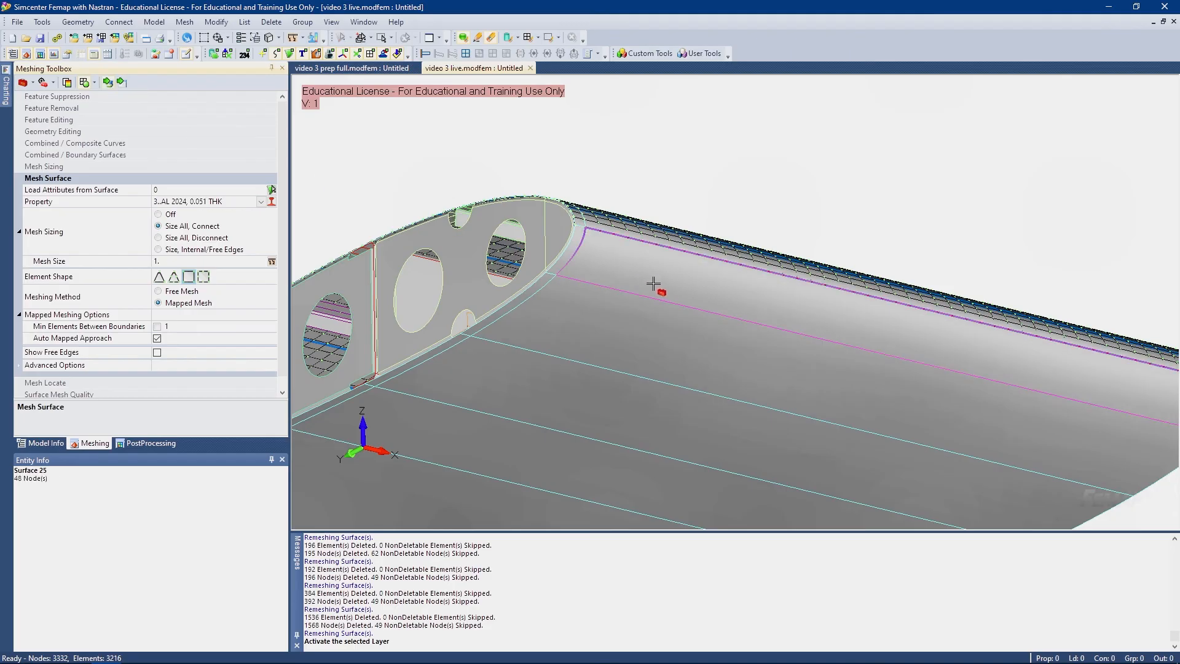
click(653, 284)
click(513, 308)
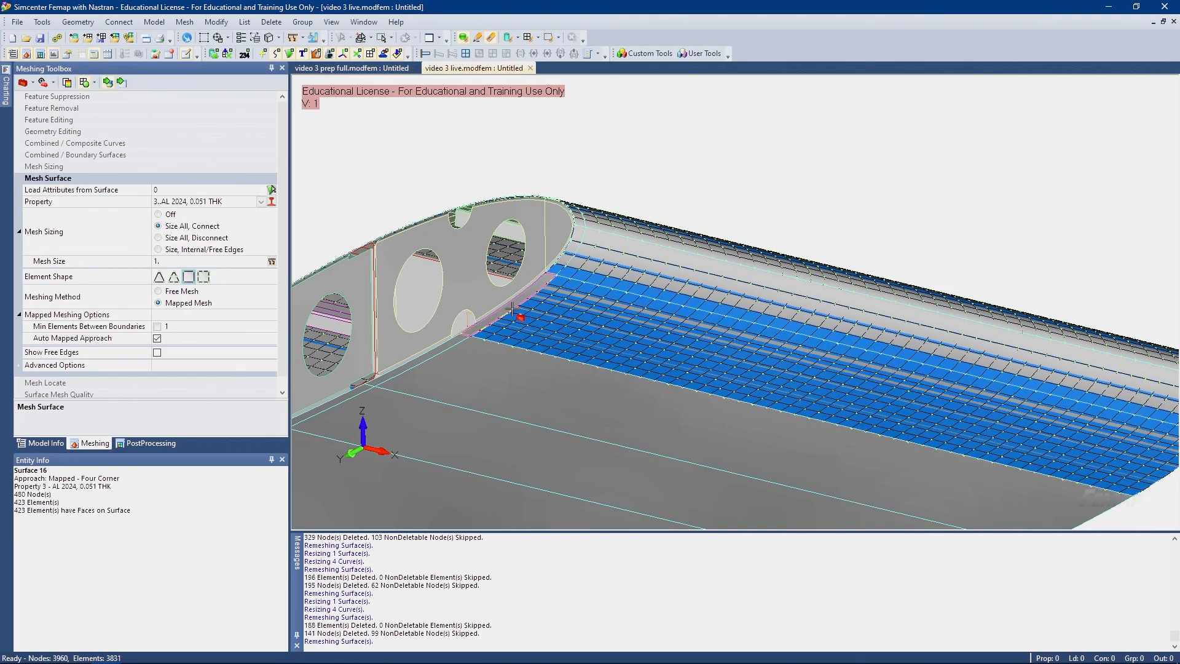
ctrl+middle_drag(545, 346, 624, 142)
click(589, 195)
click(485, 164)
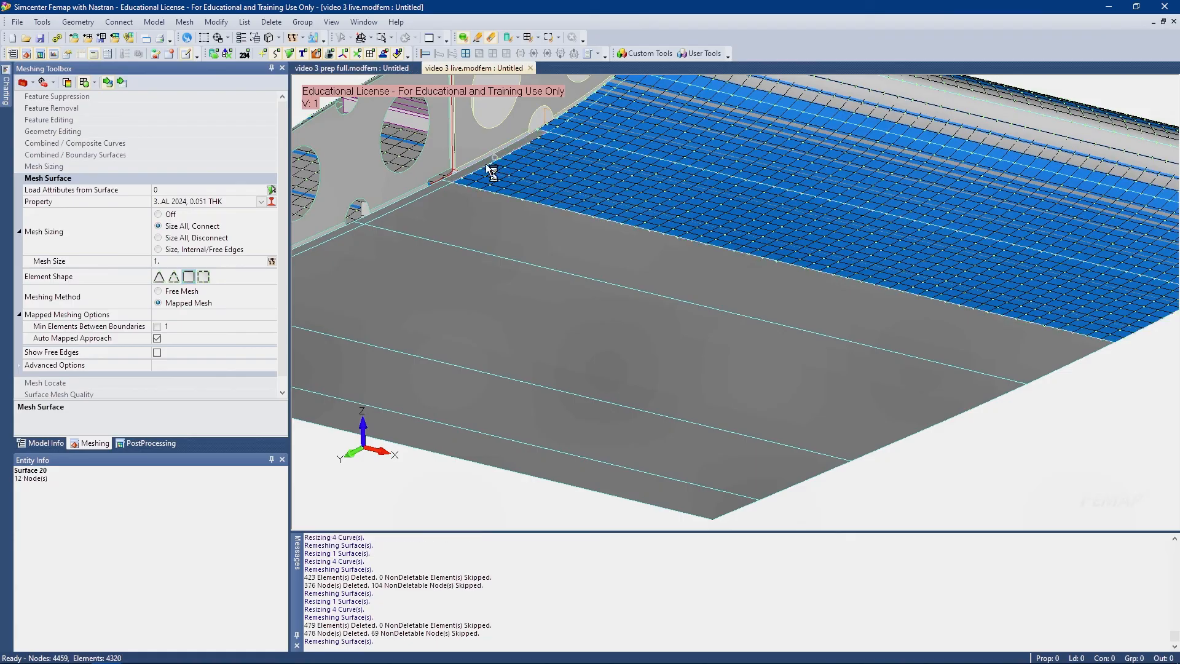
Mesh the remaining lower skin panels and narrow end rib strips from the spar back to the trailing edge, using the same settings
ctrl+middle_drag(400, 219, 574, 250)
click(659, 285)
click(576, 249)
ctrl+middle_drag(658, 306, 650, 216)
click(521, 300)
click(475, 285)
click(478, 386)
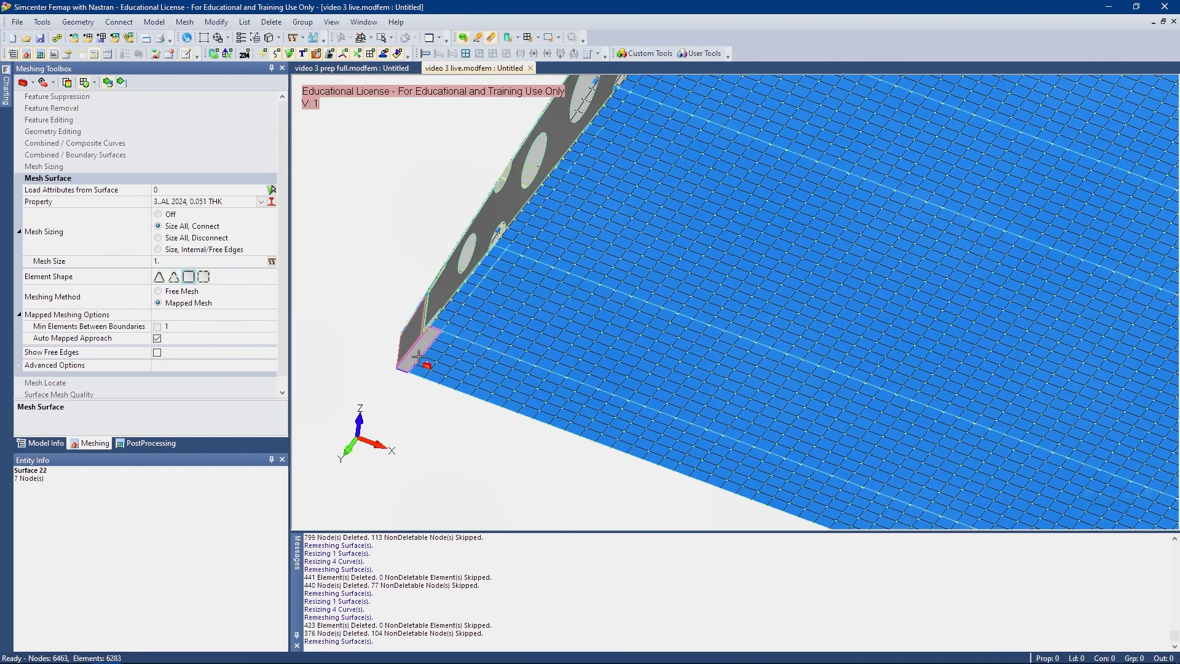
Set the mesh sizing of the lower leading edge curve at the end rib to 8 elements
middle_drag(478, 386, 648, 306)
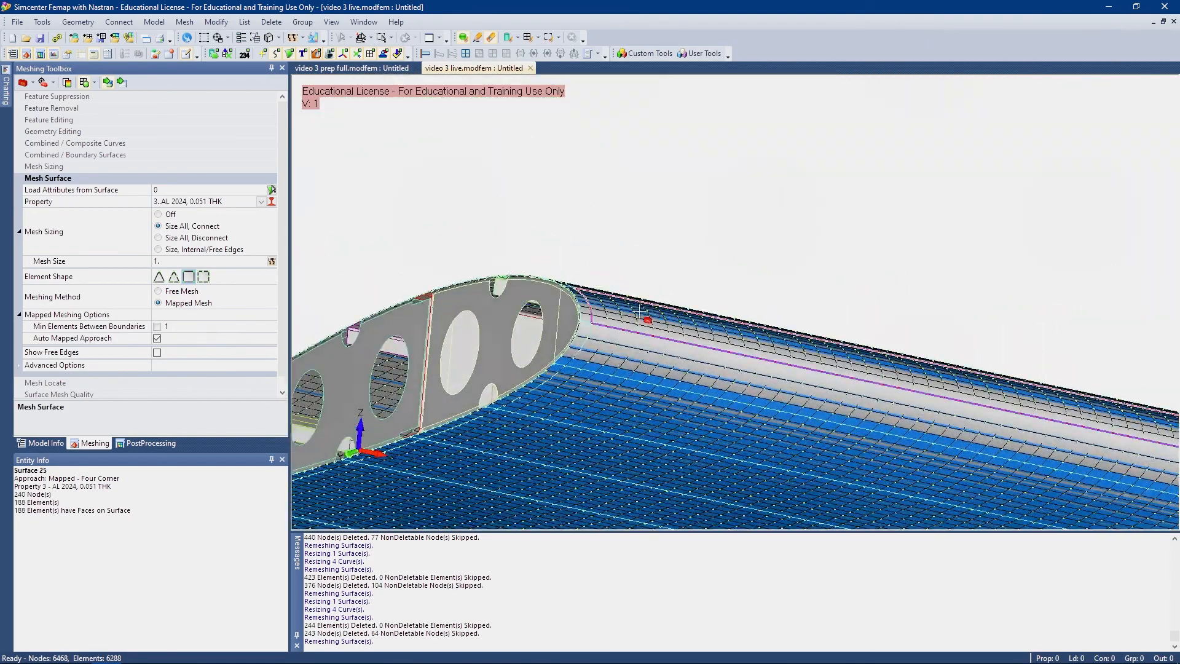
scroll(648, 306, up, 3)
click(45, 168)
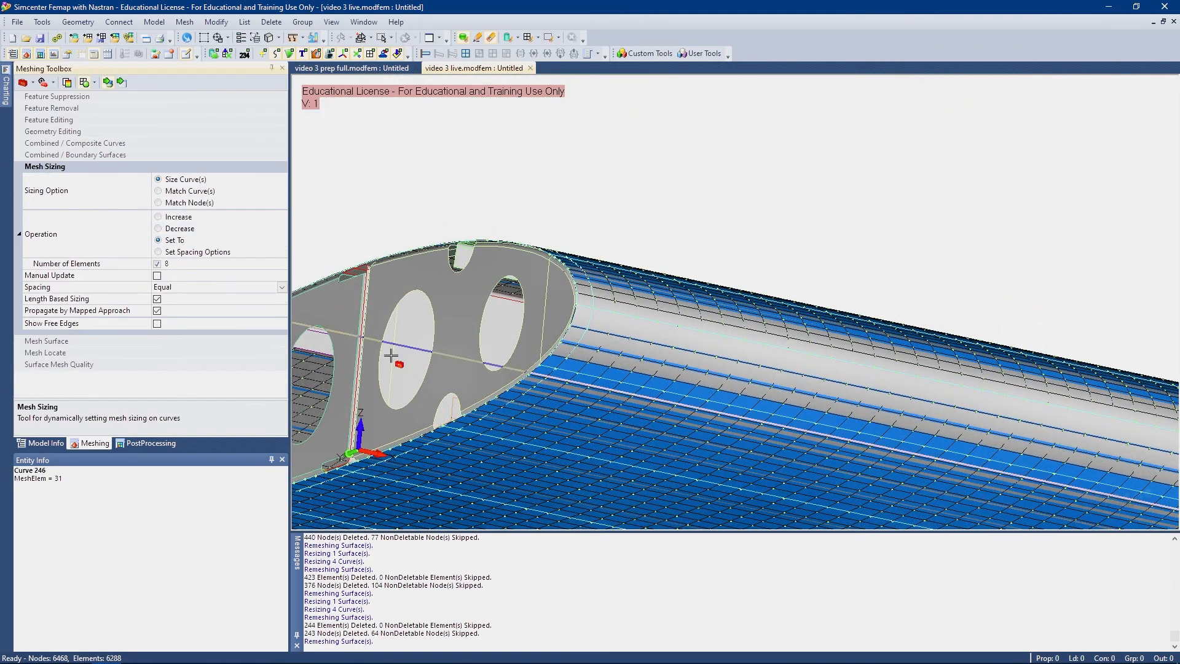
scroll(583, 296, up, 5)
click(582, 277)
scroll(584, 288, down, 6)
scroll(595, 317, down, 3)
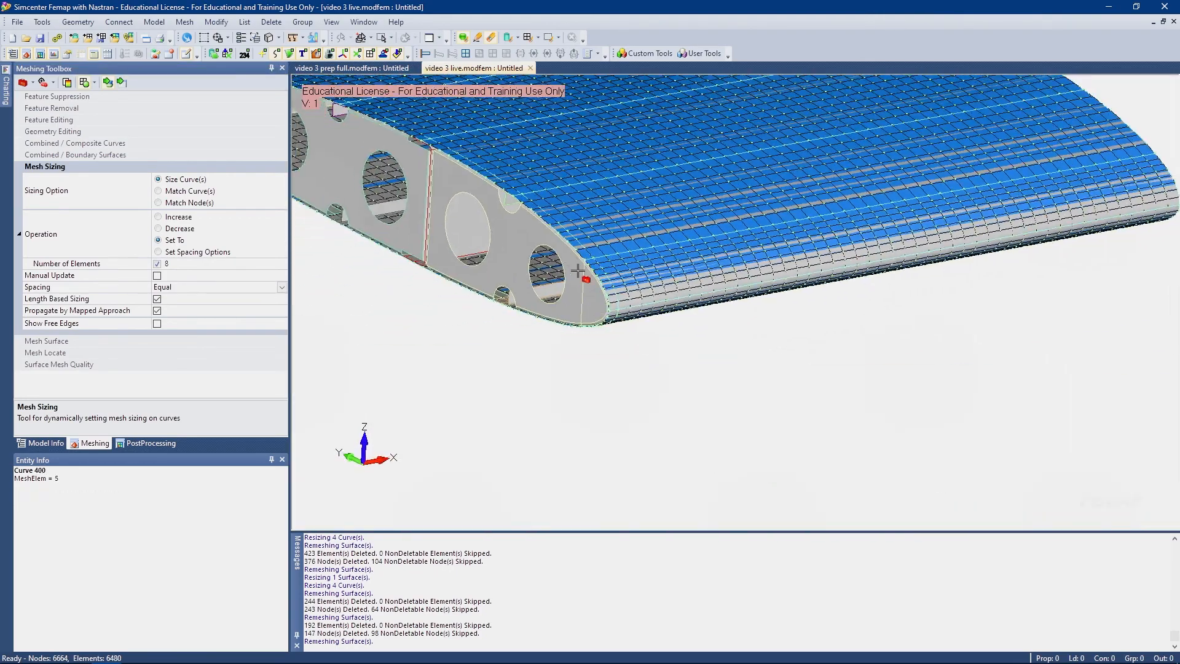
Hide the geometry surfaces and curves and examine the complete upper and lower skin mesh
click(288, 50)
scroll(461, 169, down, 2)
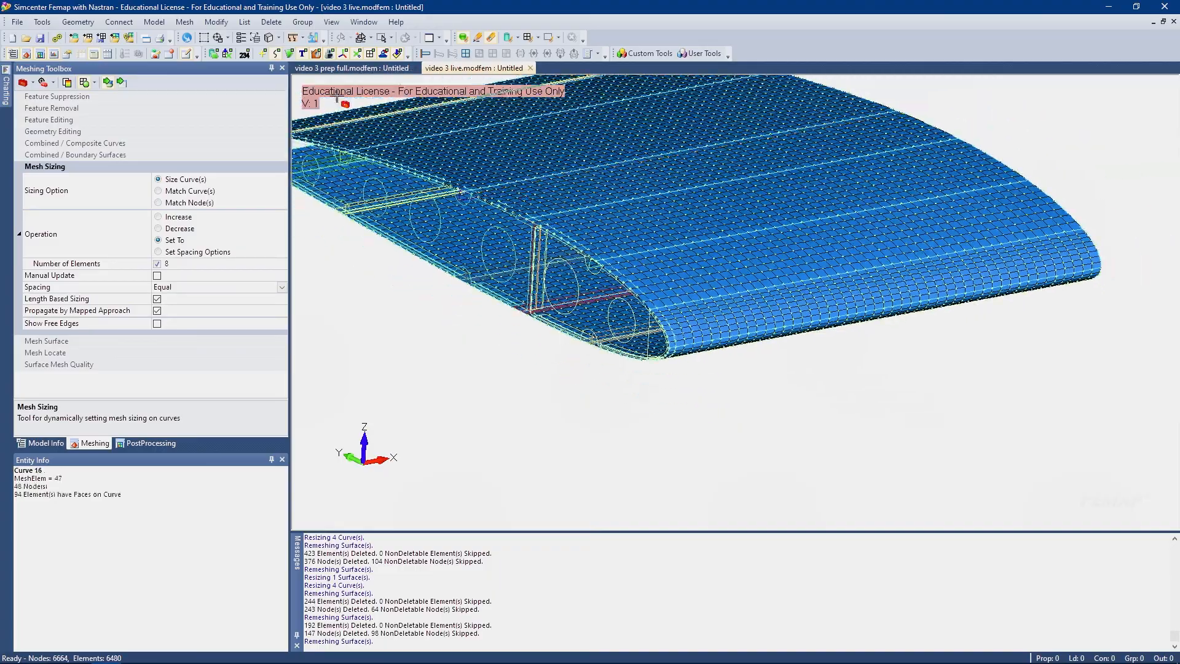
click(278, 52)
ctrl+middle_drag(464, 154, 631, 264)
middle_drag(631, 264, 671, 263)
middle_drag(519, 179, 477, 264)
scroll(478, 267, down, 2)
middle_drag(547, 195, 595, 378)
middle_drag(755, 387, 601, 376)
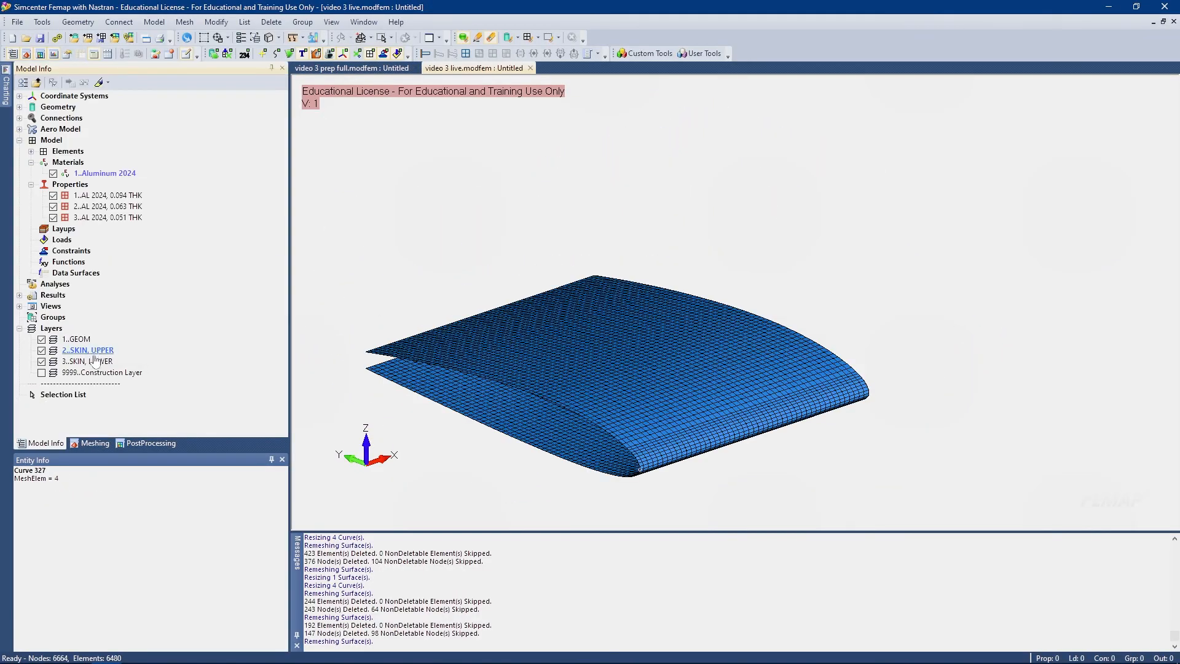
Create a new layer titled SPARS
right_click(73, 343)
click(161, 382)
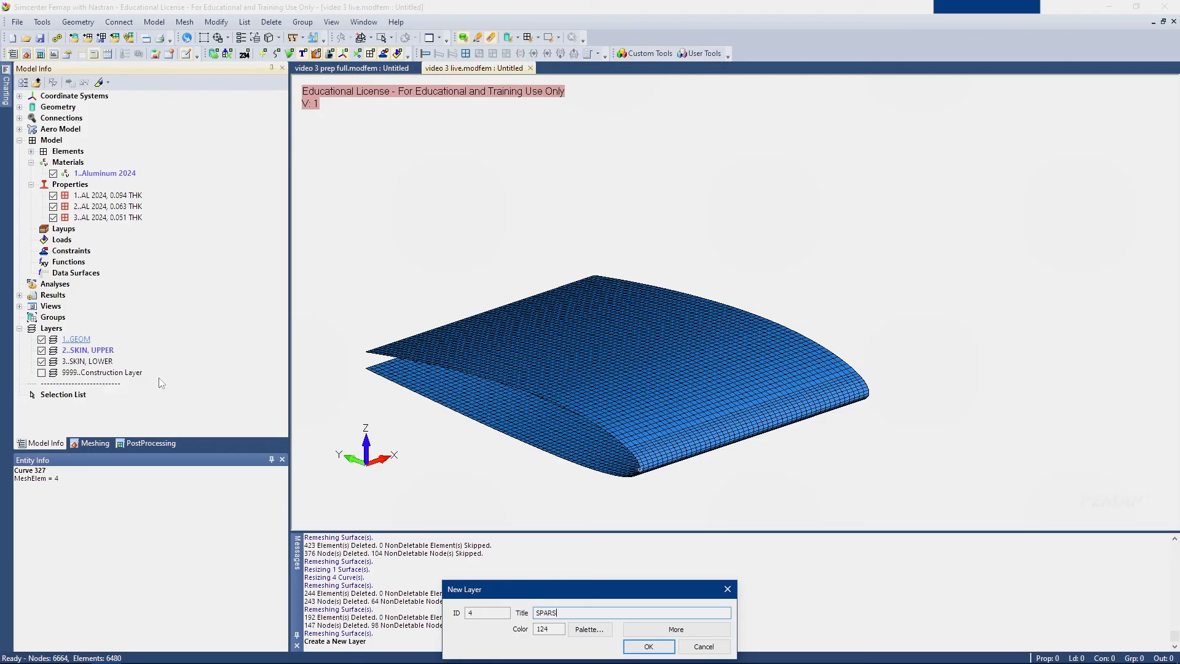
click(648, 645)
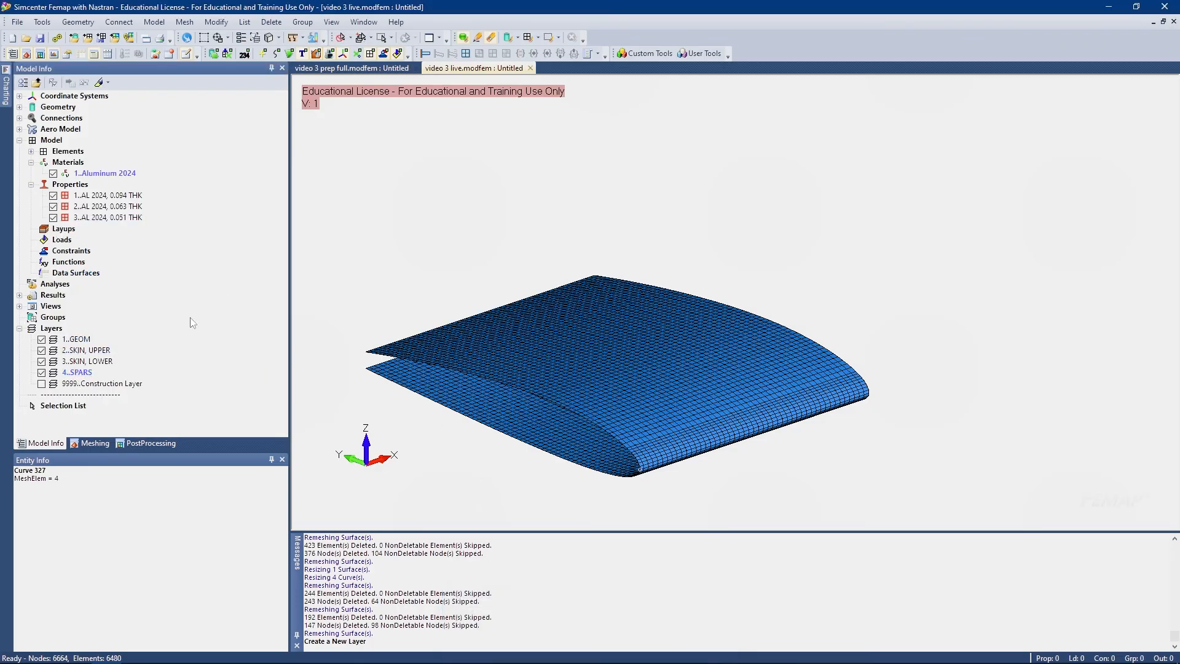
Display the geometry surfaces and hide the SKIN, UPPER and SKIN, LOWER layers to expose the spars and end rib
click(290, 54)
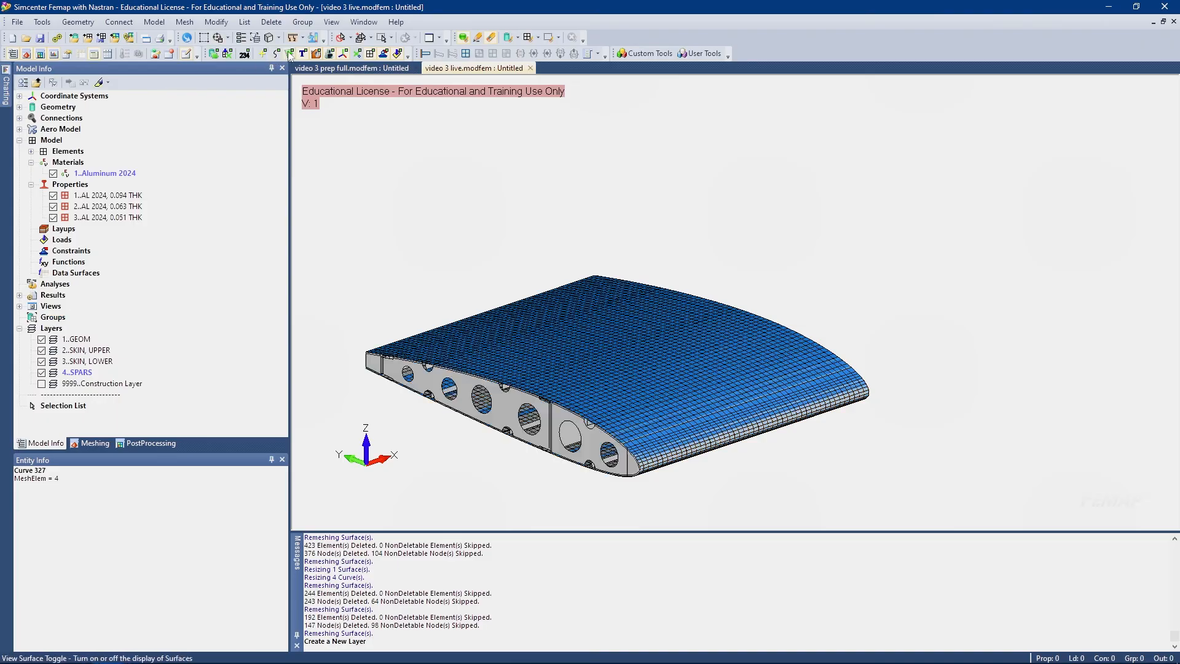
click(42, 351)
click(42, 362)
middle_drag(464, 343, 442, 381)
Mesh the forward spar's web with property AL 2024, 0.094 THK, keeping Mapped Mesh and size 1
click(88, 445)
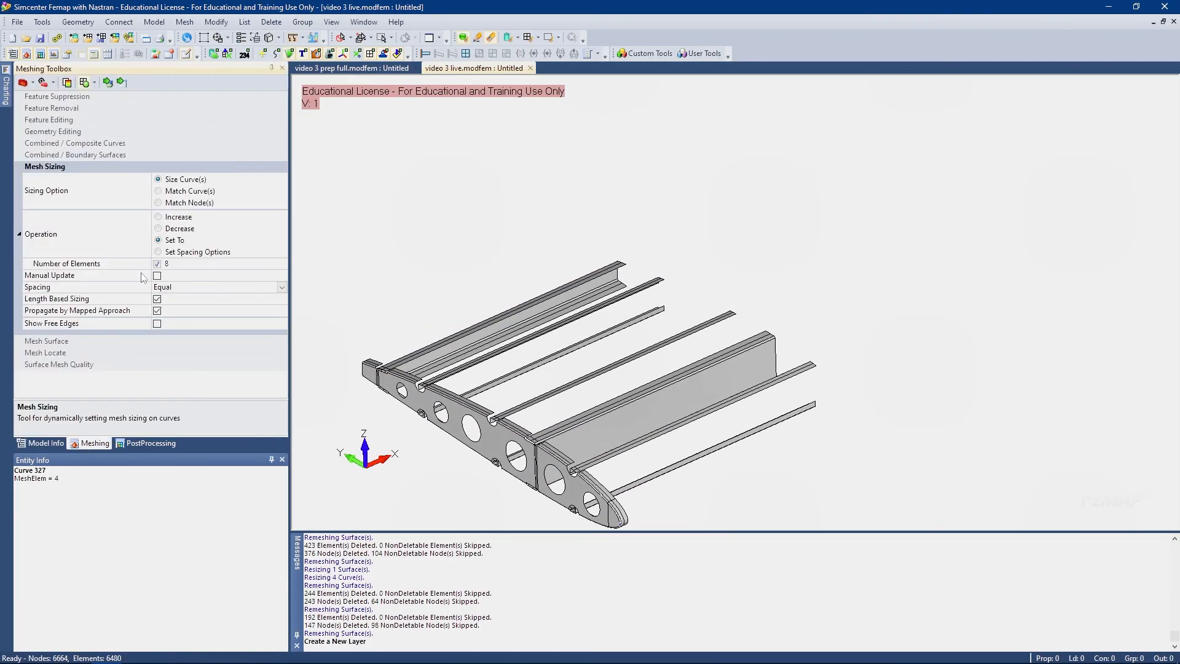
click(48, 341)
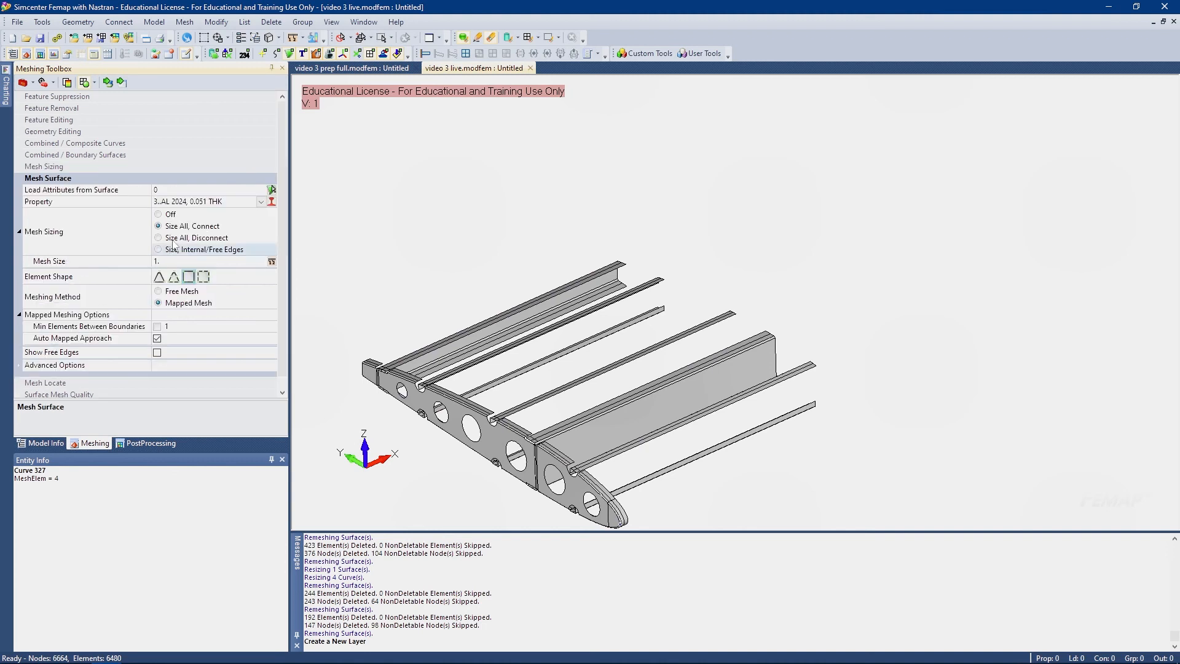
click(260, 202)
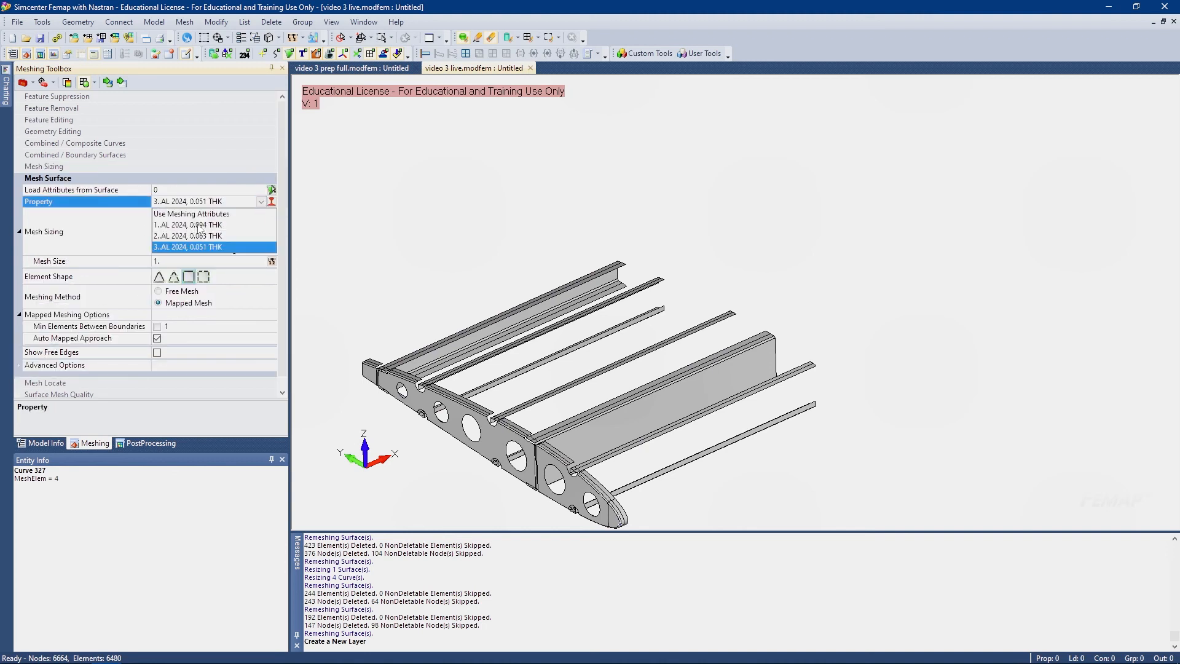
click(197, 225)
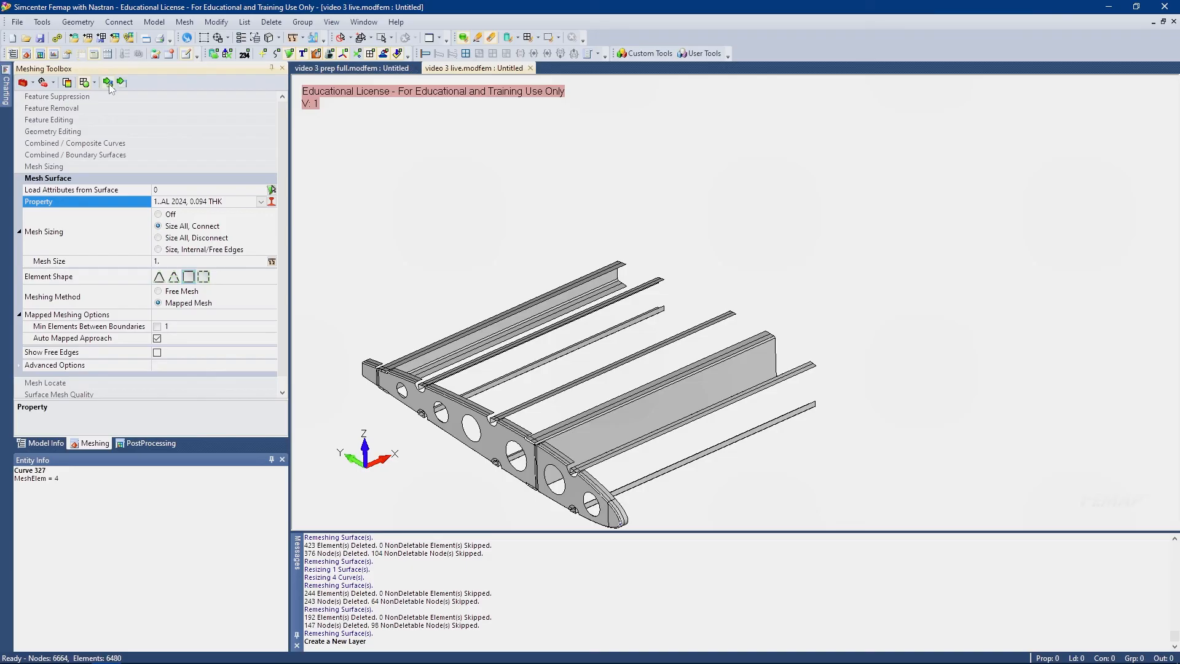
scroll(572, 474, up, 5)
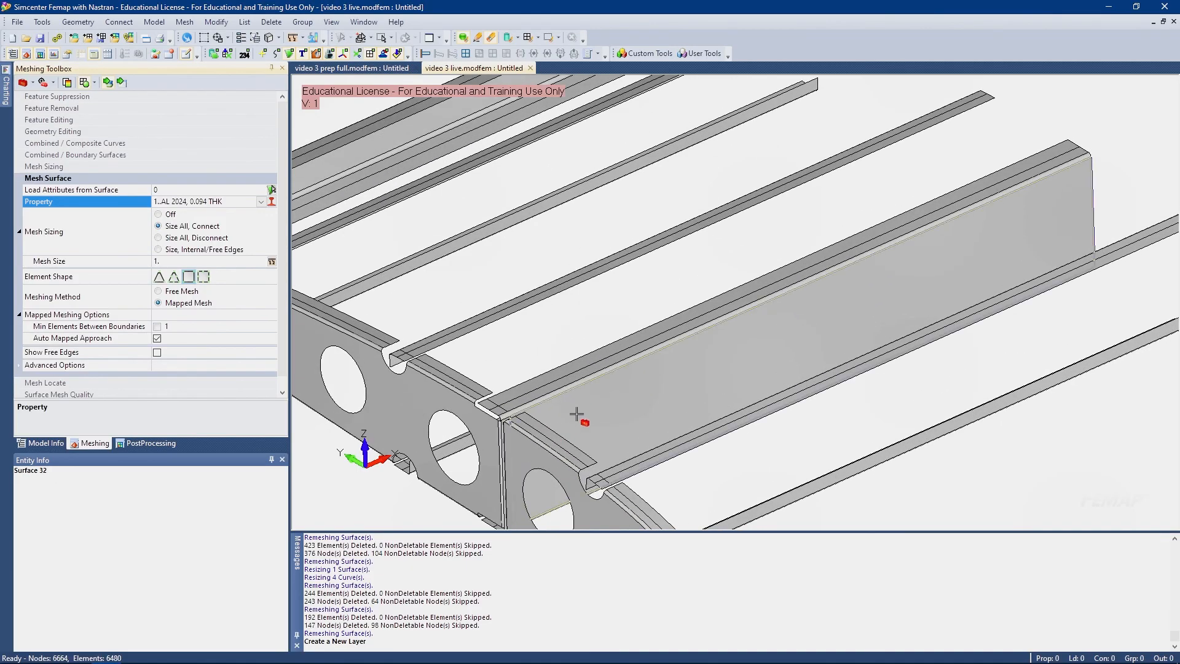
click(530, 400)
Mesh the forward spar's narrow web end strip, upper bend and upper flange surfaces at the end rib, using the same settings
middle_drag(530, 400, 441, 471)
middle_drag(519, 449, 762, 411)
drag(763, 411, 555, 423)
scroll(513, 406, up, 5)
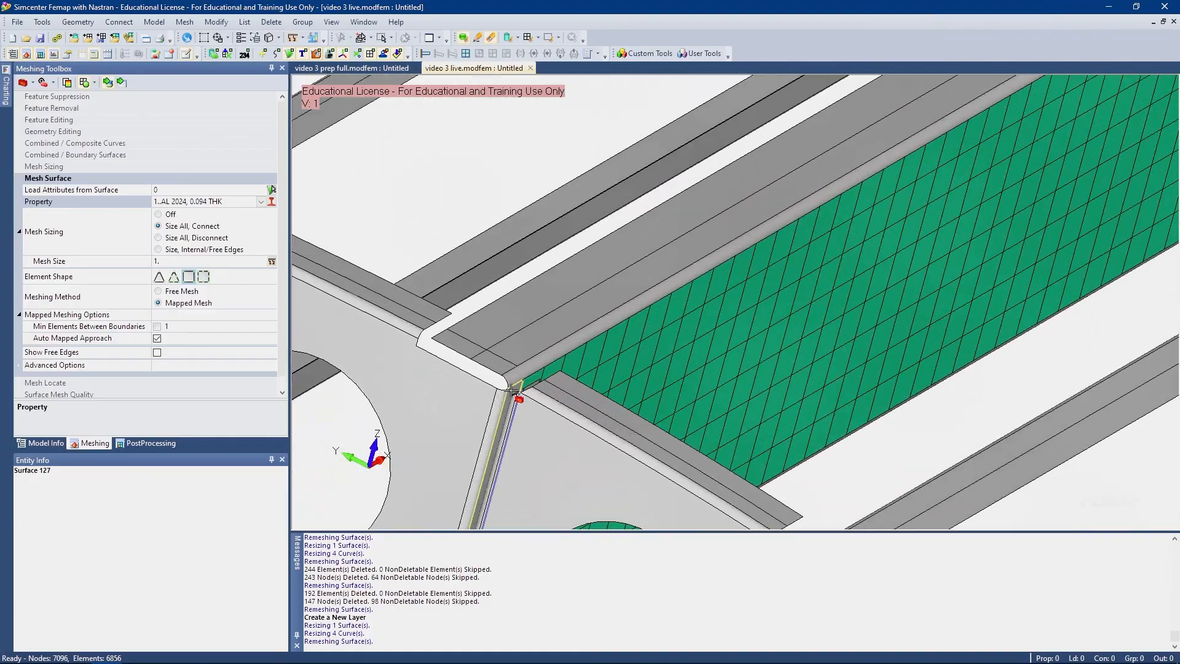
click(511, 391)
click(520, 379)
click(522, 354)
click(498, 360)
click(487, 340)
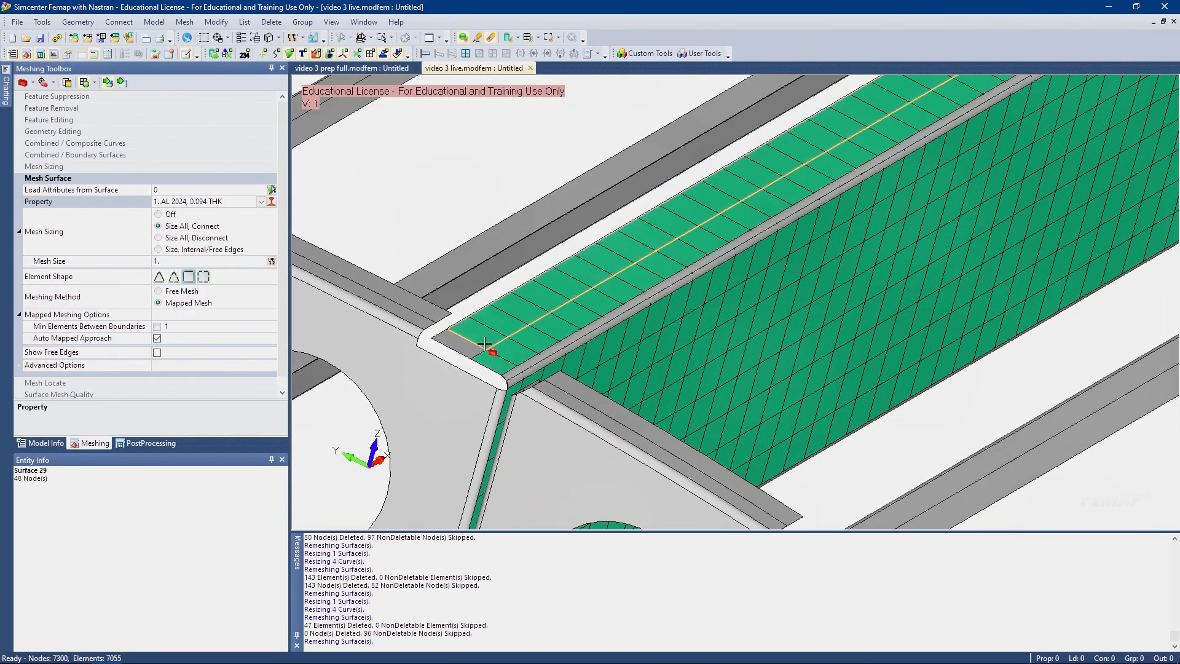
click(461, 342)
Mesh the forward spar's lower flange surfaces and their small end pieces at the rib, using the same settings
scroll(562, 358, down, 4)
scroll(563, 358, down, 3)
middle_drag(562, 358, 654, 381)
scroll(685, 386, up, 4)
click(645, 381)
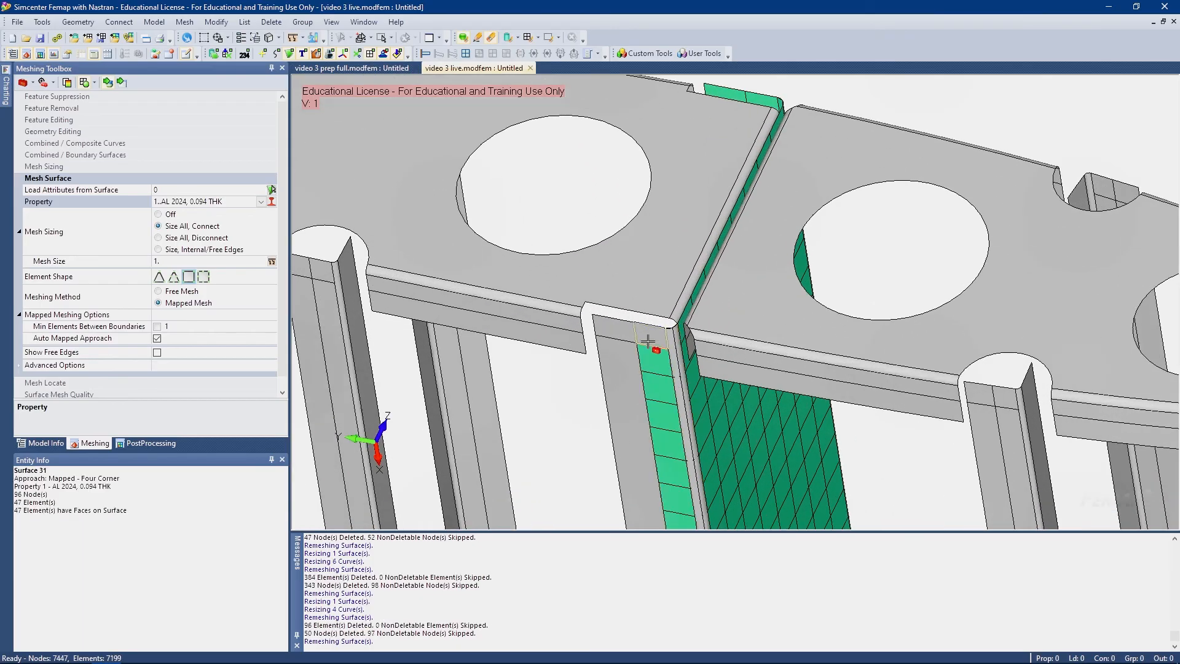
scroll(649, 394, up, 2)
scroll(648, 393, down, 4)
middle_drag(652, 387, 738, 408)
scroll(691, 298, up, 6)
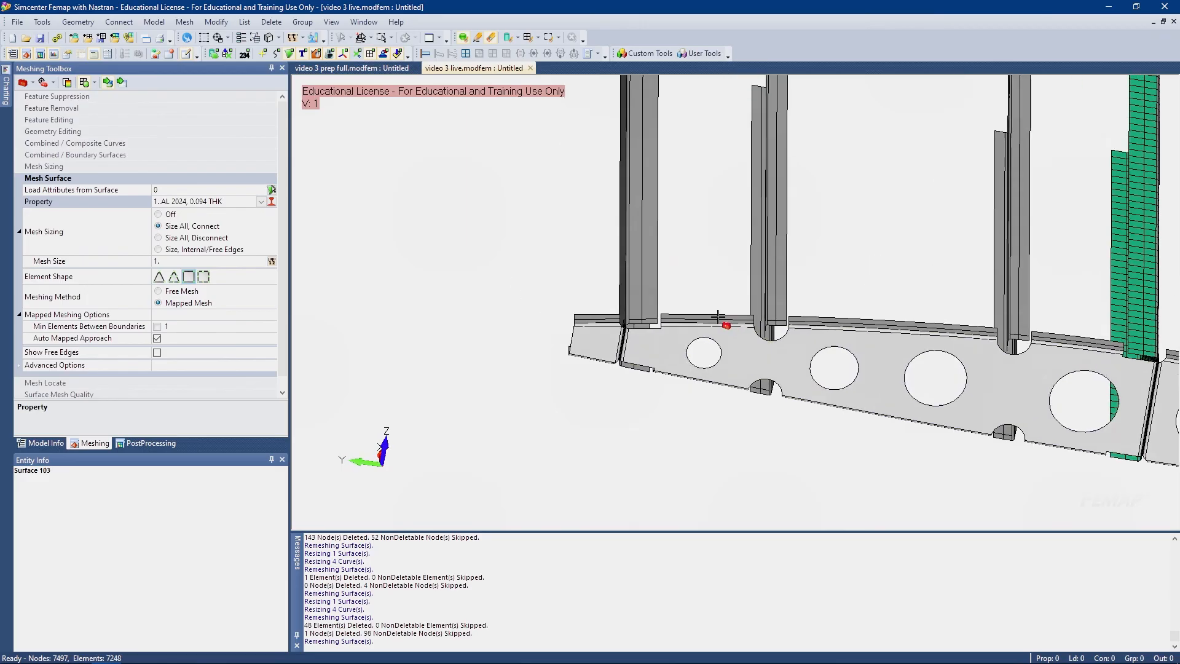
Mesh the aft spar's web, bend and flange surfaces, including the small end pieces at the rib, with AL 2024, 0.094 THK
click(648, 367)
middle_drag(648, 367, 397, 166)
click(577, 346)
click(522, 327)
scroll(588, 391, up, 2)
click(589, 391)
click(600, 360)
click(601, 337)
click(642, 356)
click(626, 376)
click(555, 358)
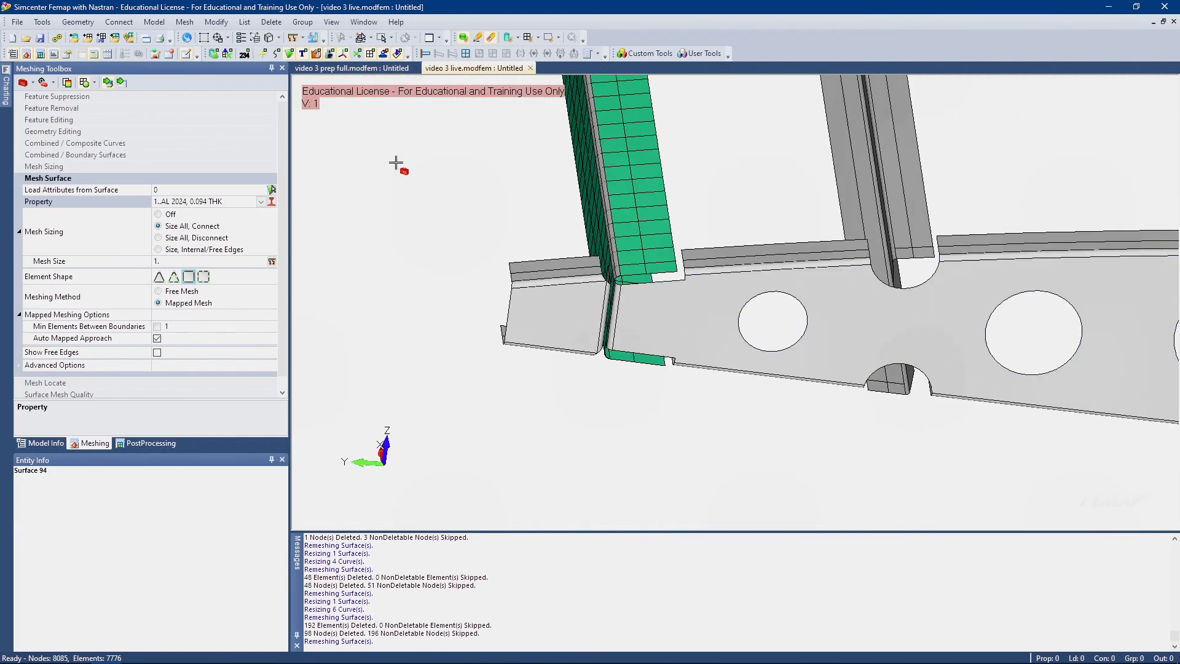
Hide the geometry surfaces and inspect the meshes of both spars
click(290, 54)
middle_drag(593, 274, 637, 319)
scroll(694, 305, down, 3)
middle_drag(711, 305, 575, 282)
ctrl+middle_drag(1042, 402, 894, 409)
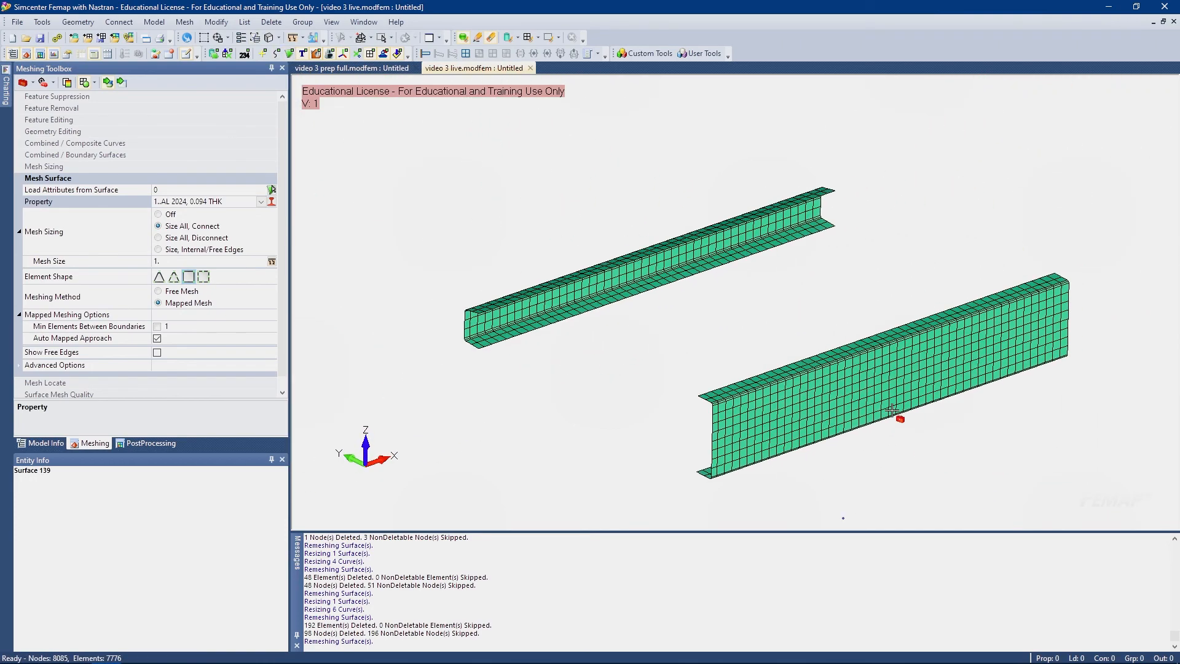
Switch the SKIN, UPPER and SKIN, LOWER layers on and off to check which skin elements each one holds
click(34, 444)
click(41, 350)
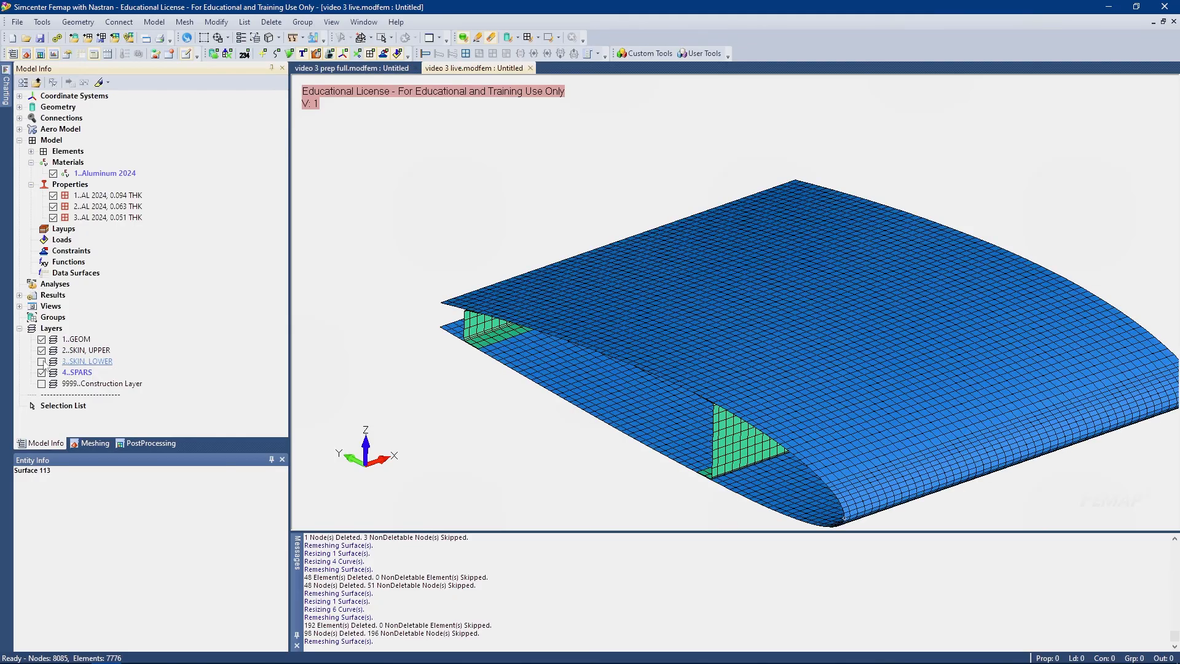
middle_drag(493, 426, 518, 418)
click(42, 350)
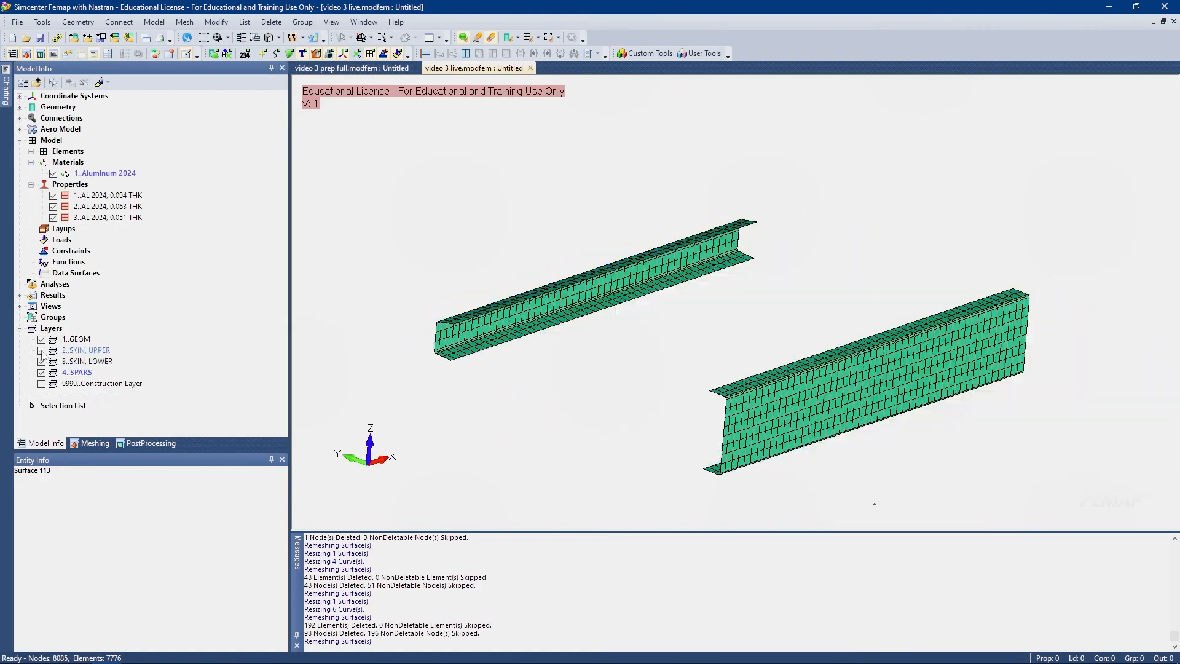
middle_drag(421, 315, 420, 319)
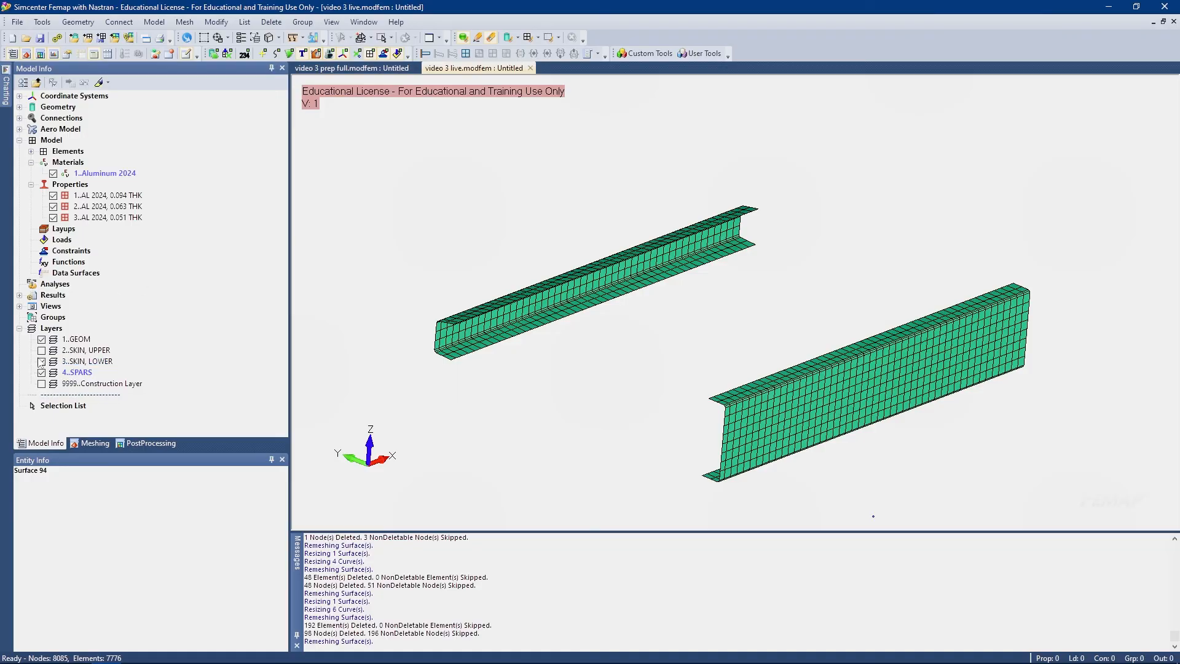
click(42, 350)
middle_drag(553, 368, 565, 277)
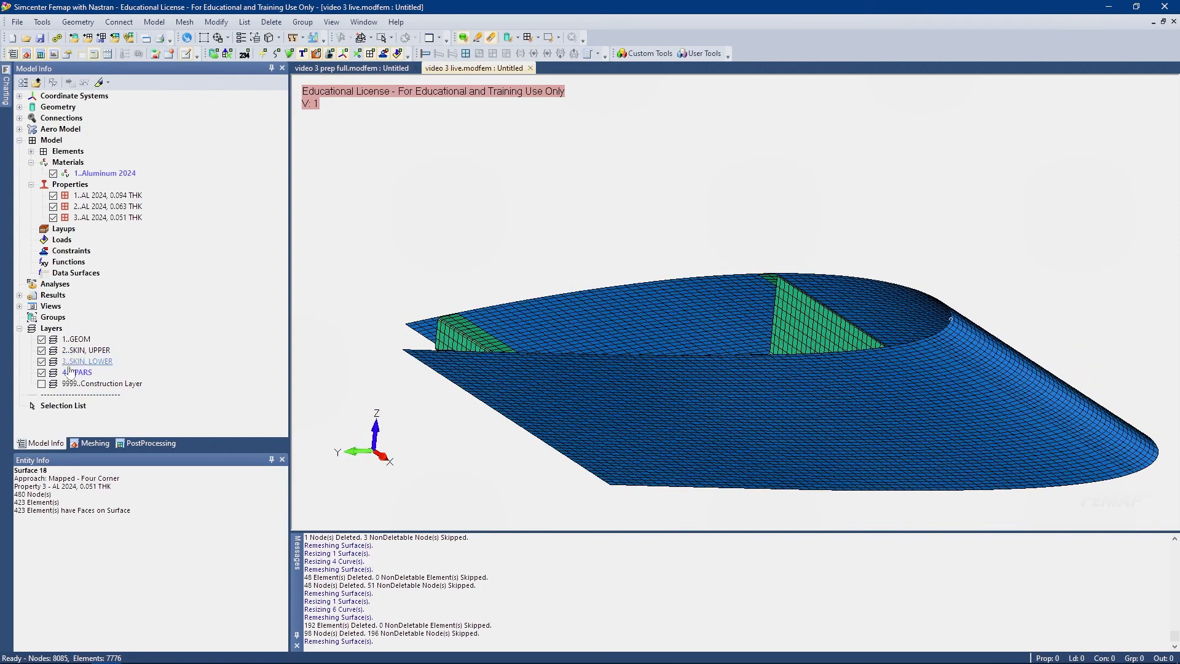
click(41, 351)
click(41, 350)
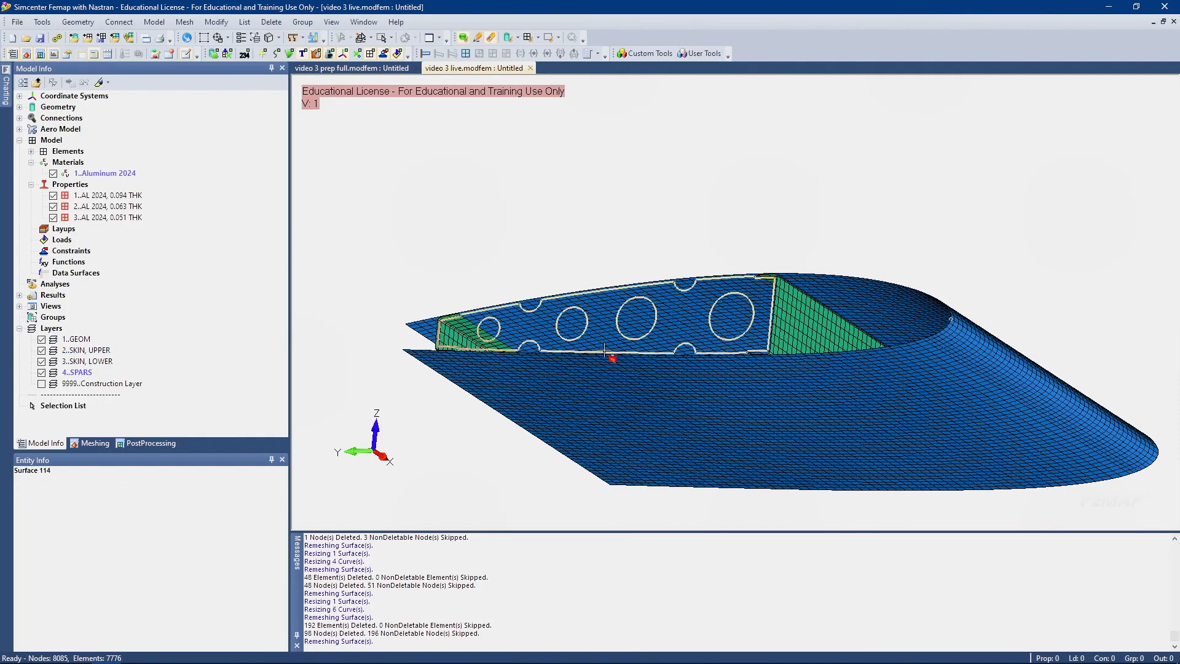
ctrl+middle_drag(698, 322, 789, 322)
middle_drag(667, 369, 645, 346)
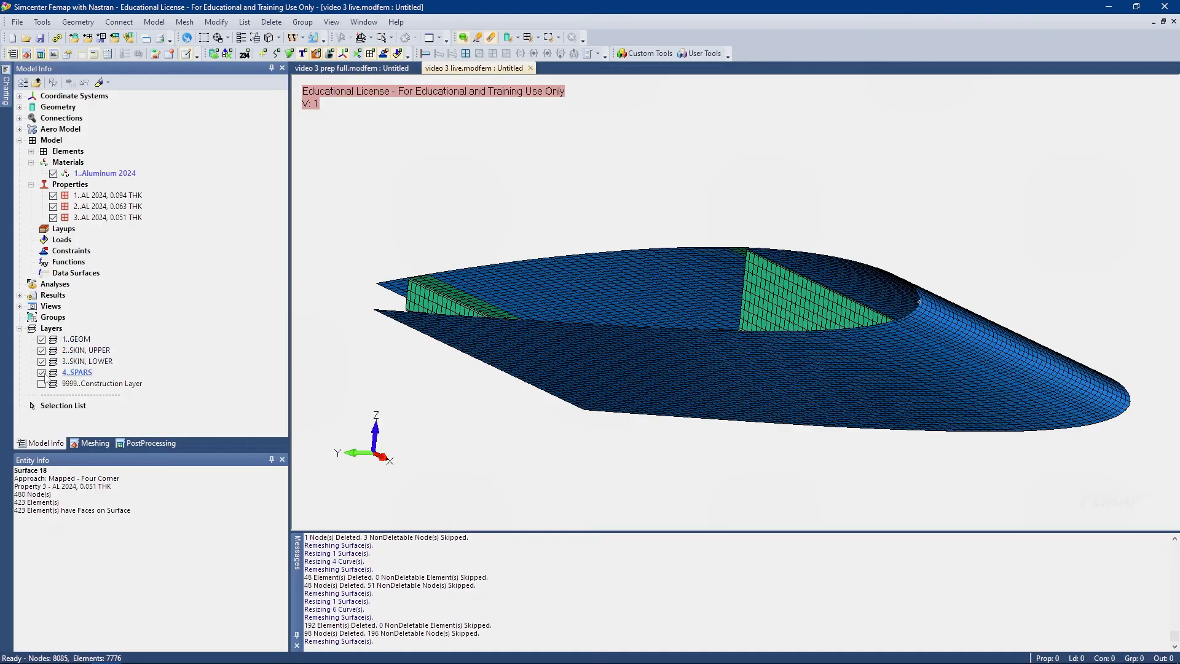
Hide the SPARS layer and reassign the mesh on the lower skin surfaces to the SKIN, LOWER layer
click(41, 372)
middle_drag(668, 148, 745, 163)
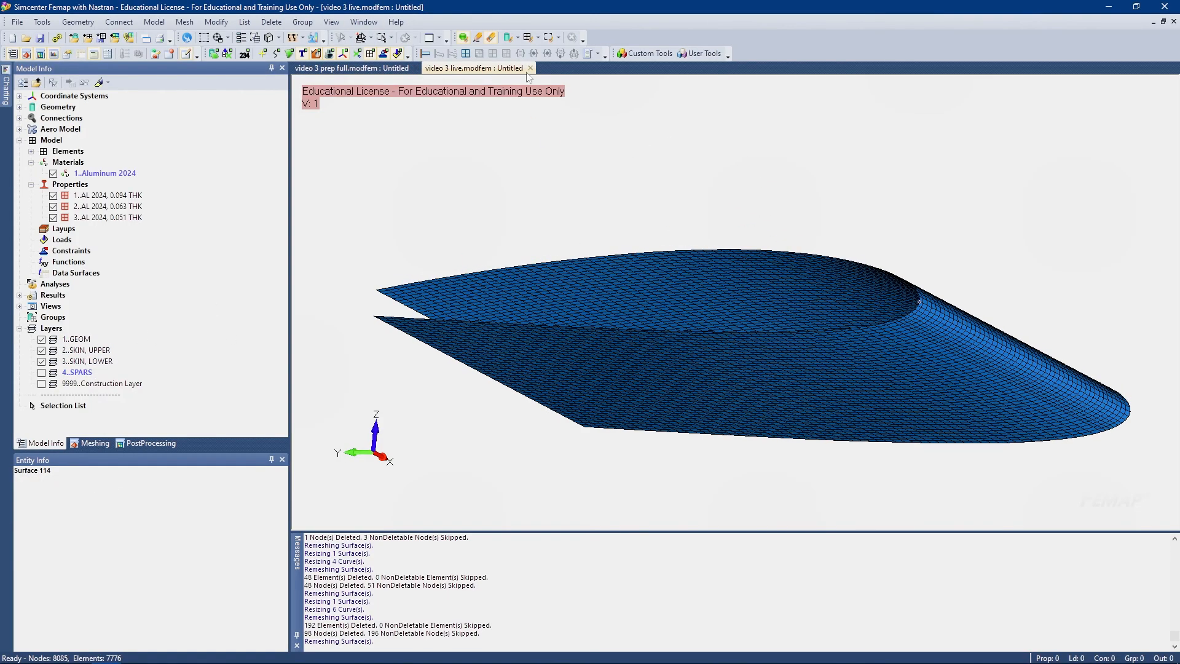
click(217, 22)
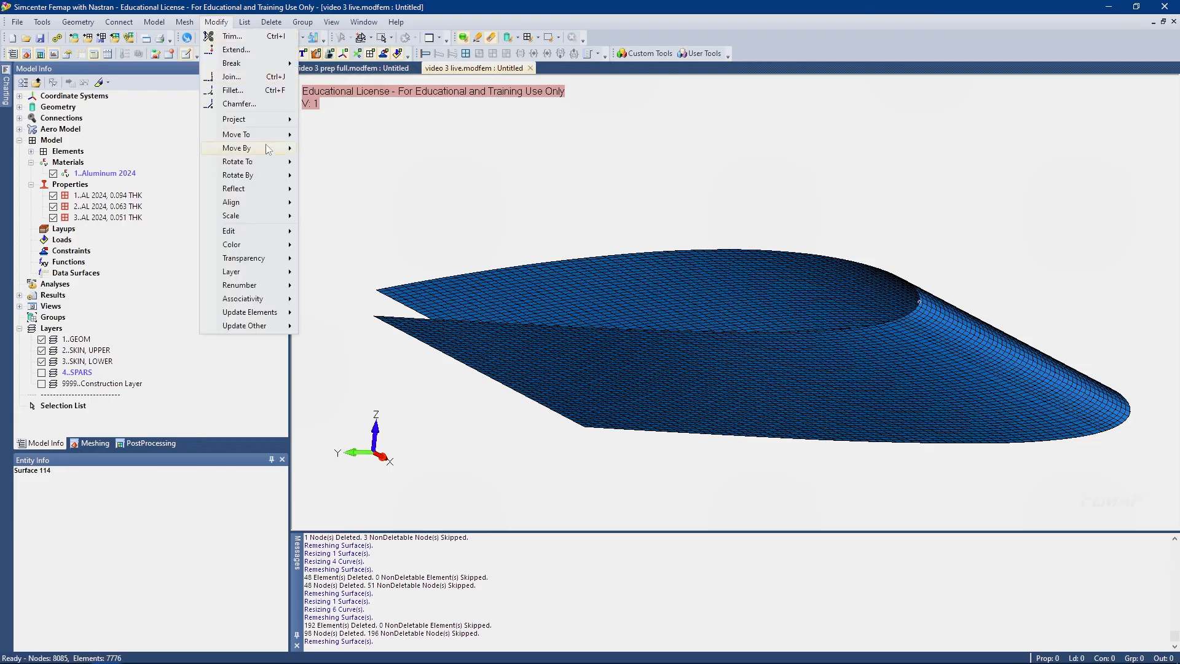
mouse_move(243, 272)
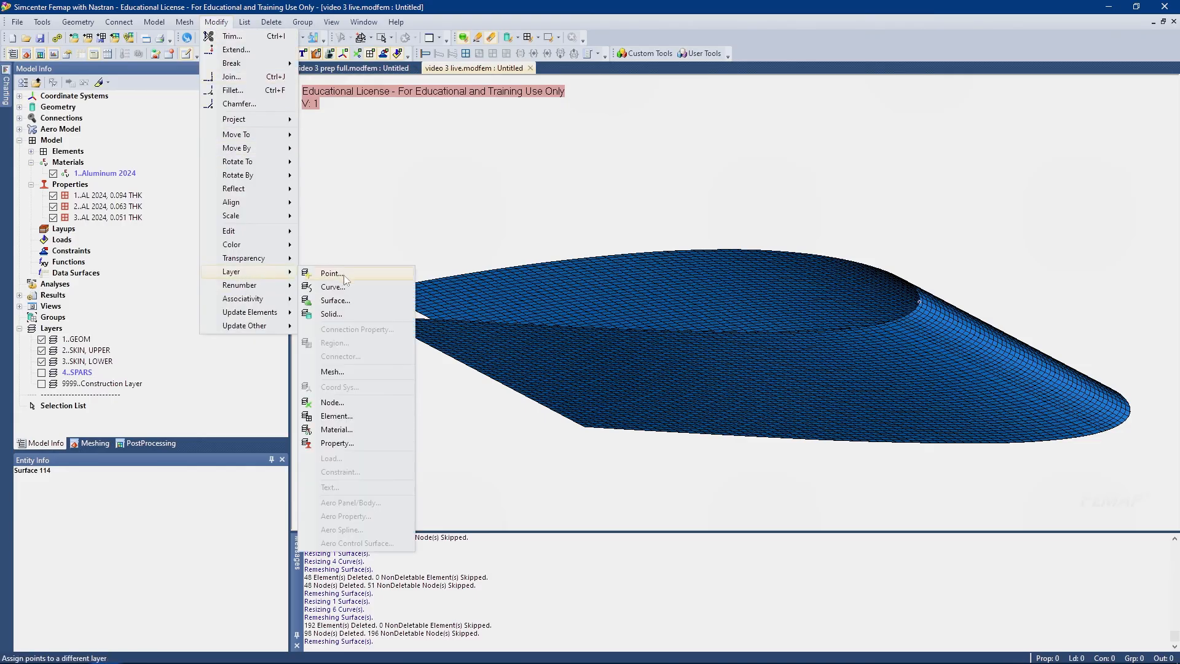
click(332, 371)
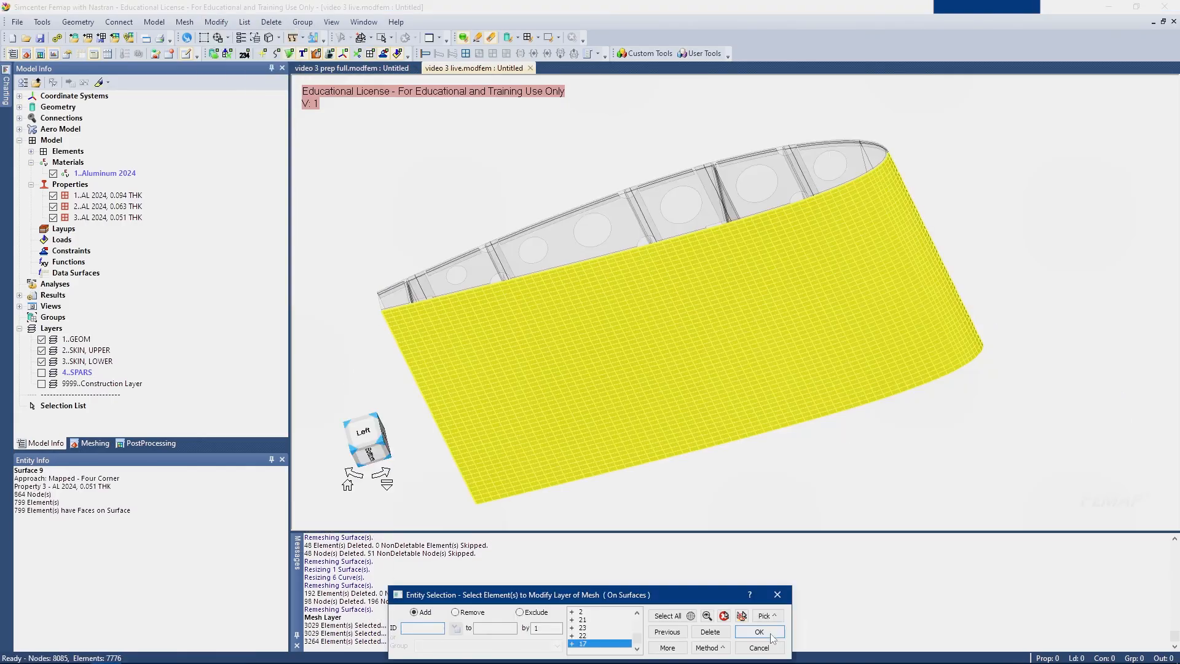
key(Return)
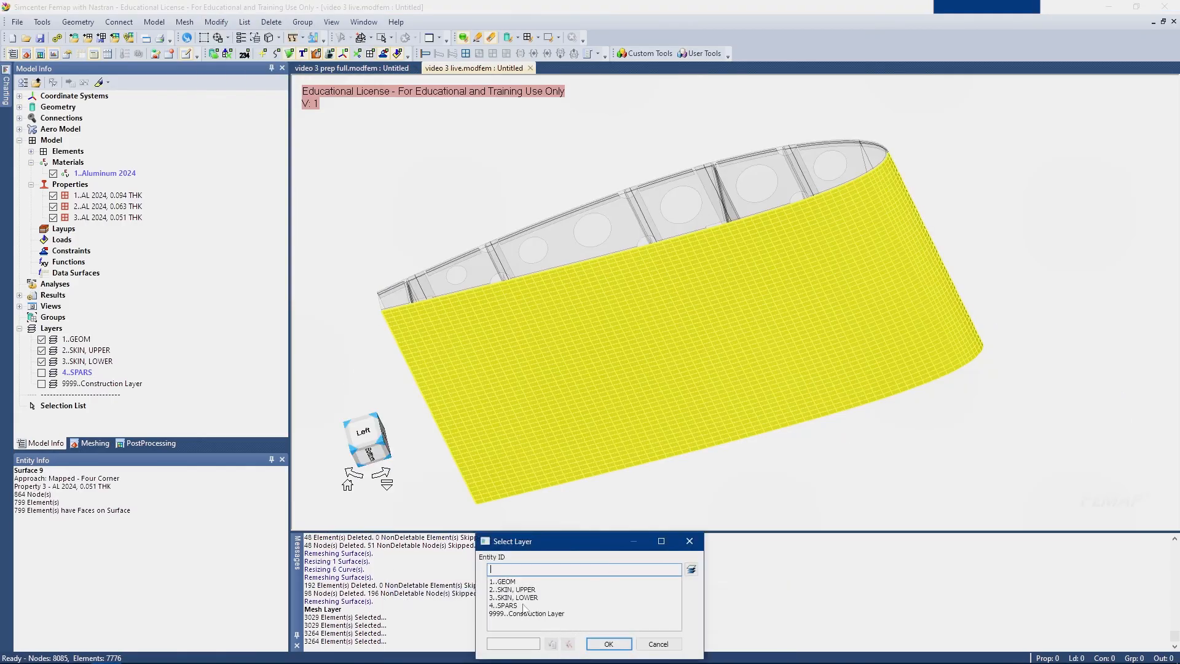
click(608, 643)
Display the elements again and hide the SKIN, UPPER layer to check the layer assignment of the lower skin mesh
click(41, 361)
click(42, 361)
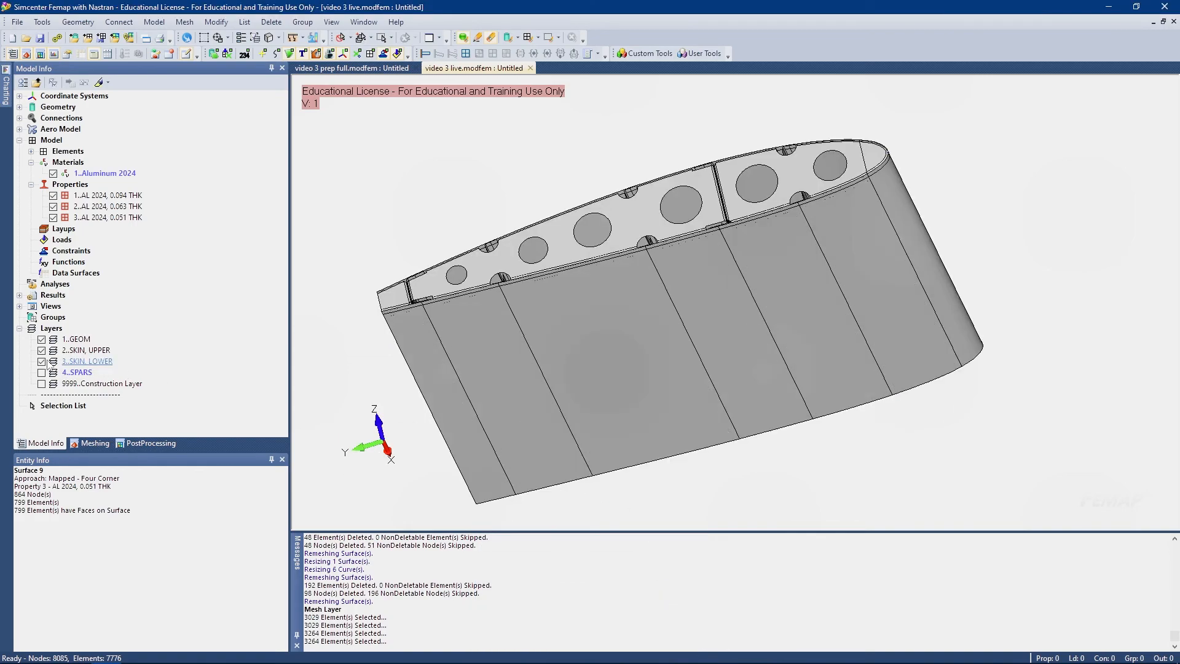
click(374, 54)
click(41, 350)
middle_drag(561, 218, 688, 326)
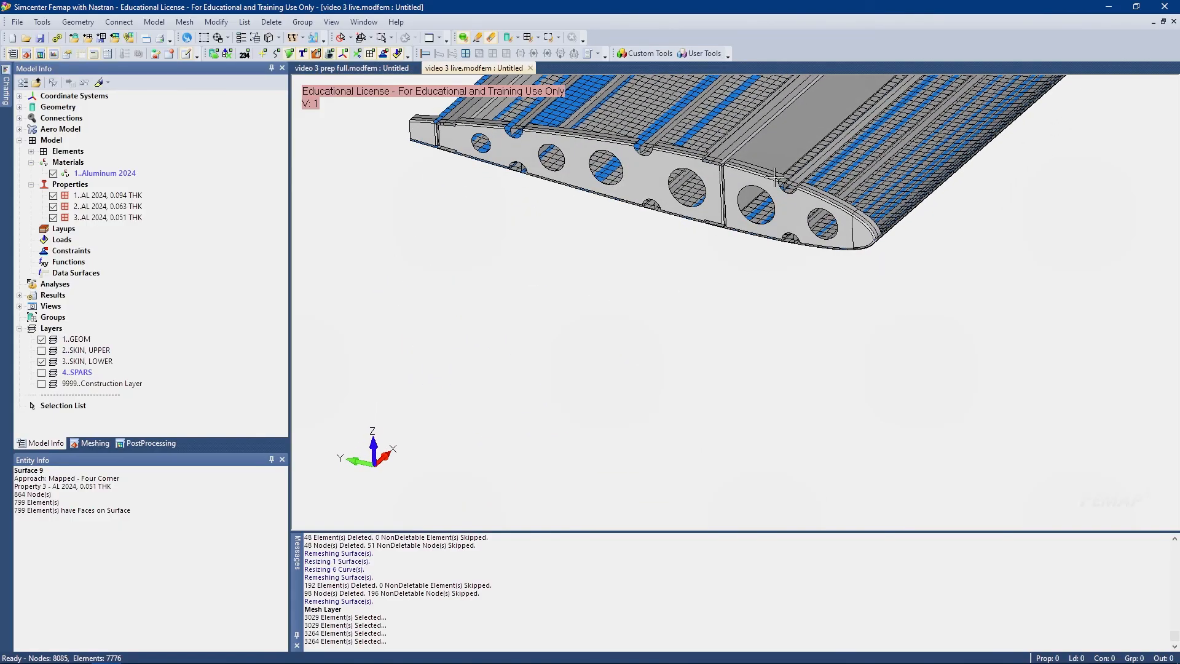
Show the SPARS and SKIN, UPPER layers again and hide the geometry surfaces
click(42, 372)
click(293, 54)
ctrl+middle_drag(697, 148, 703, 313)
middle_drag(703, 314, 709, 224)
middle_drag(709, 225, 649, 265)
click(41, 350)
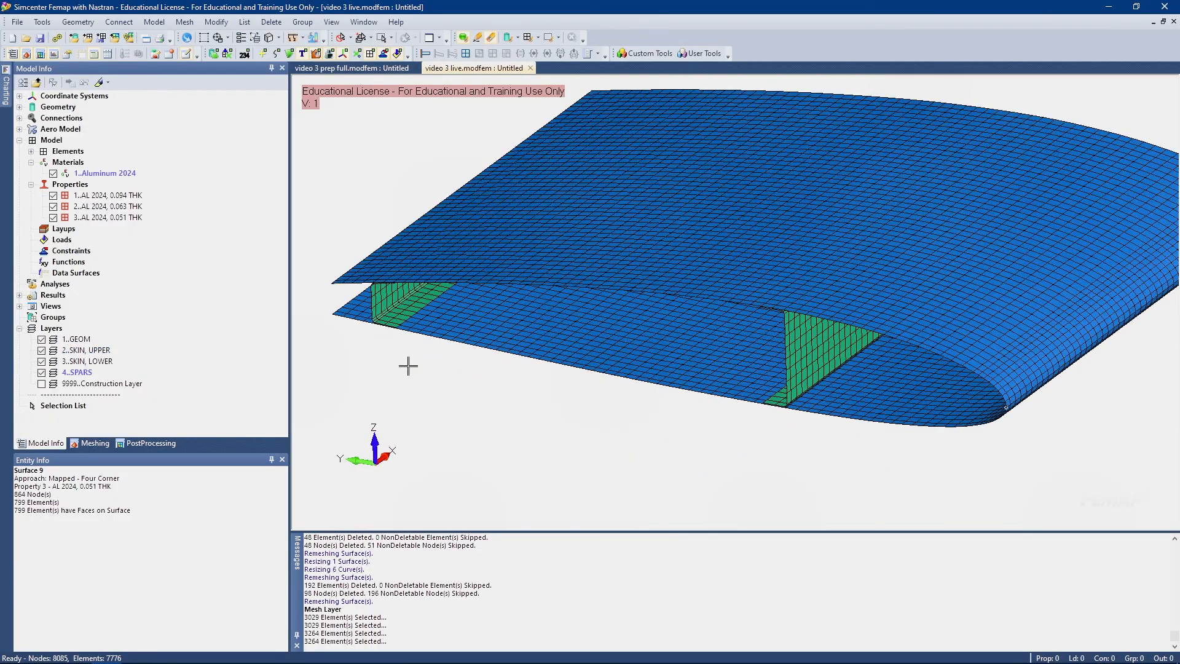
Switch the SKIN, LOWER layer off and on to check its elements, and look at the finished model in video 3 prep full.modfem
click(41, 361)
middle_drag(485, 344, 261, 376)
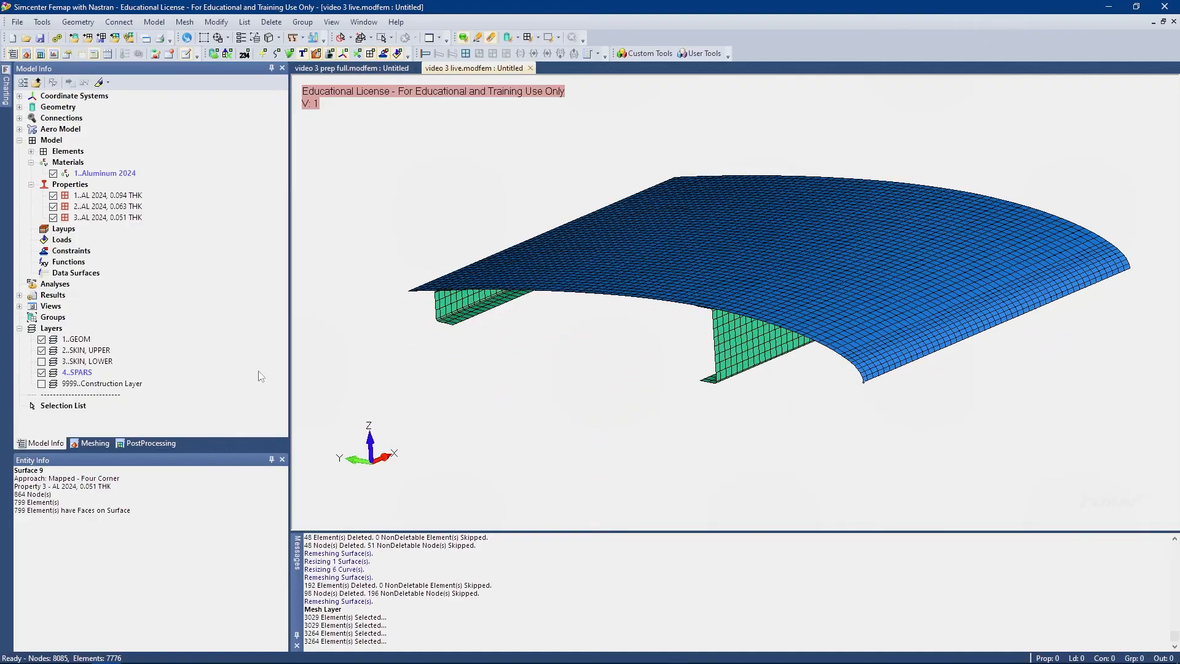
click(41, 362)
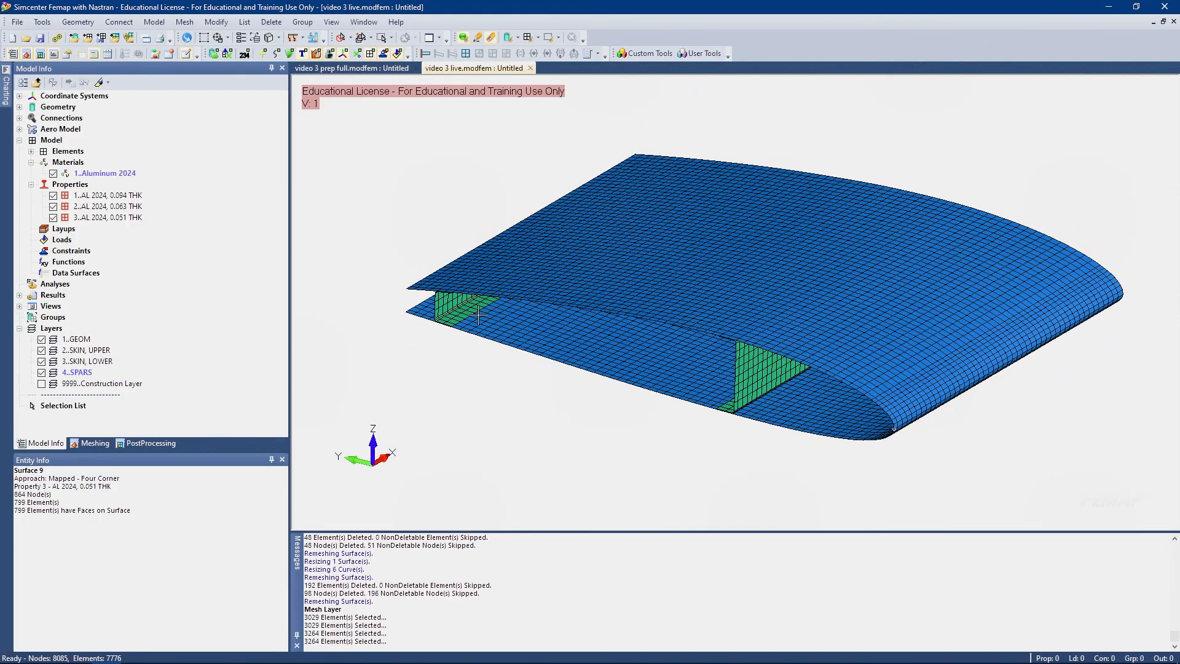
click(356, 69)
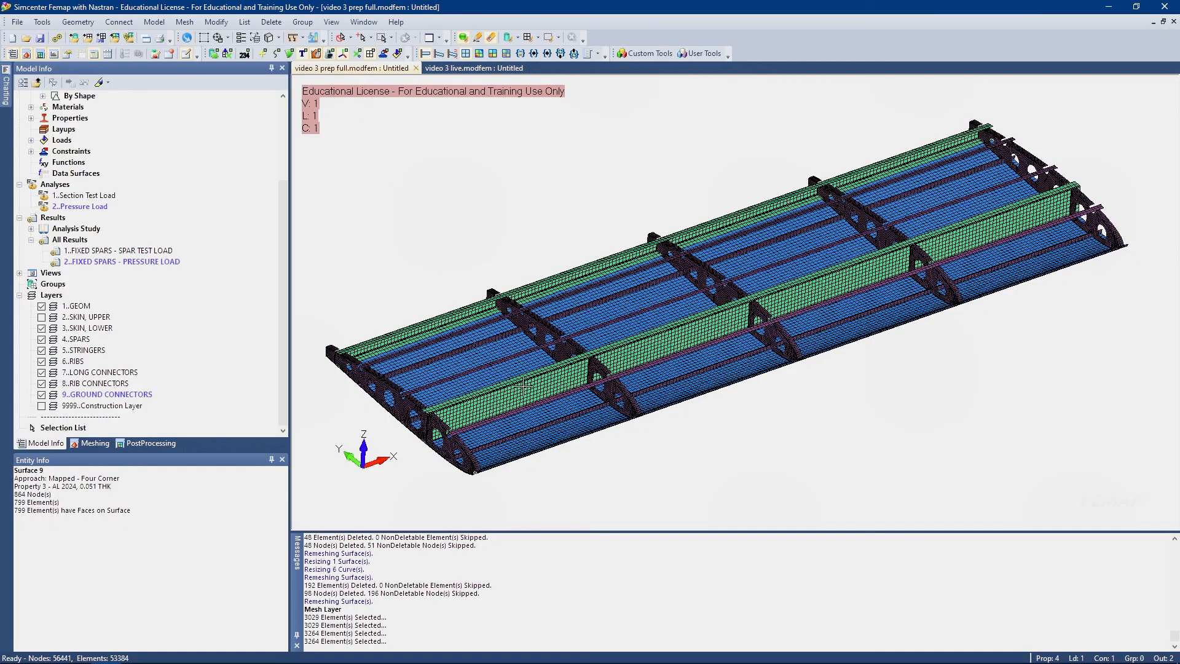
click(473, 68)
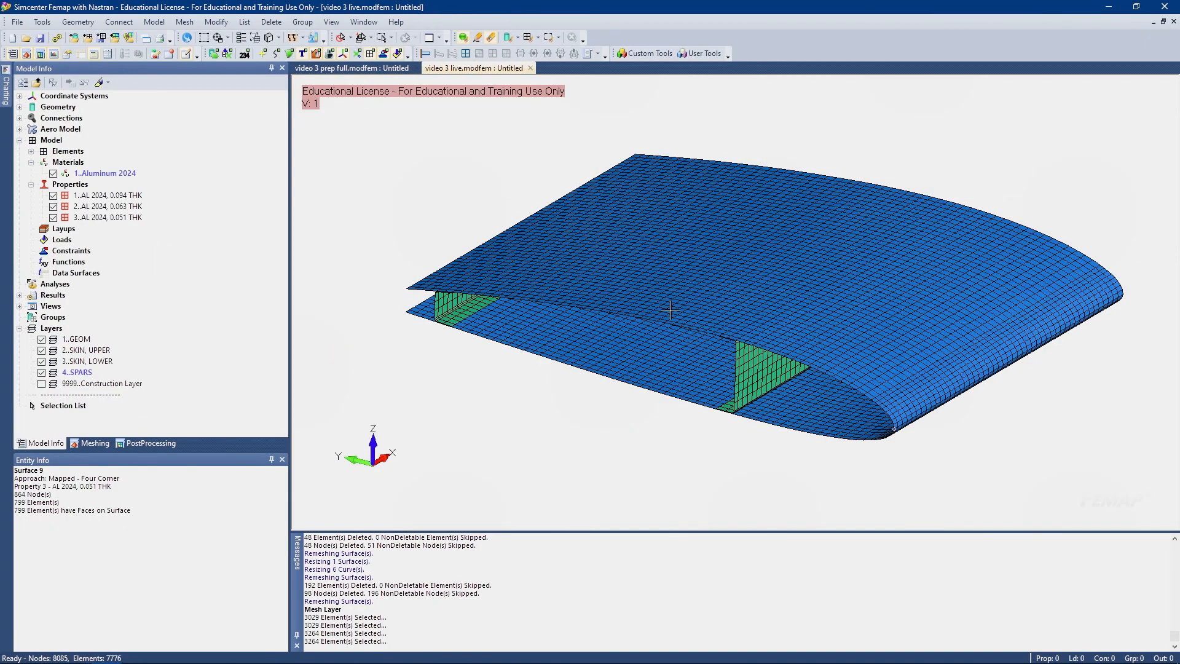
Hide the SKIN, UPPER layer to expose the lower skin and both spars
click(41, 351)
middle_drag(599, 263, 600, 288)
scroll(598, 274, down, 3)
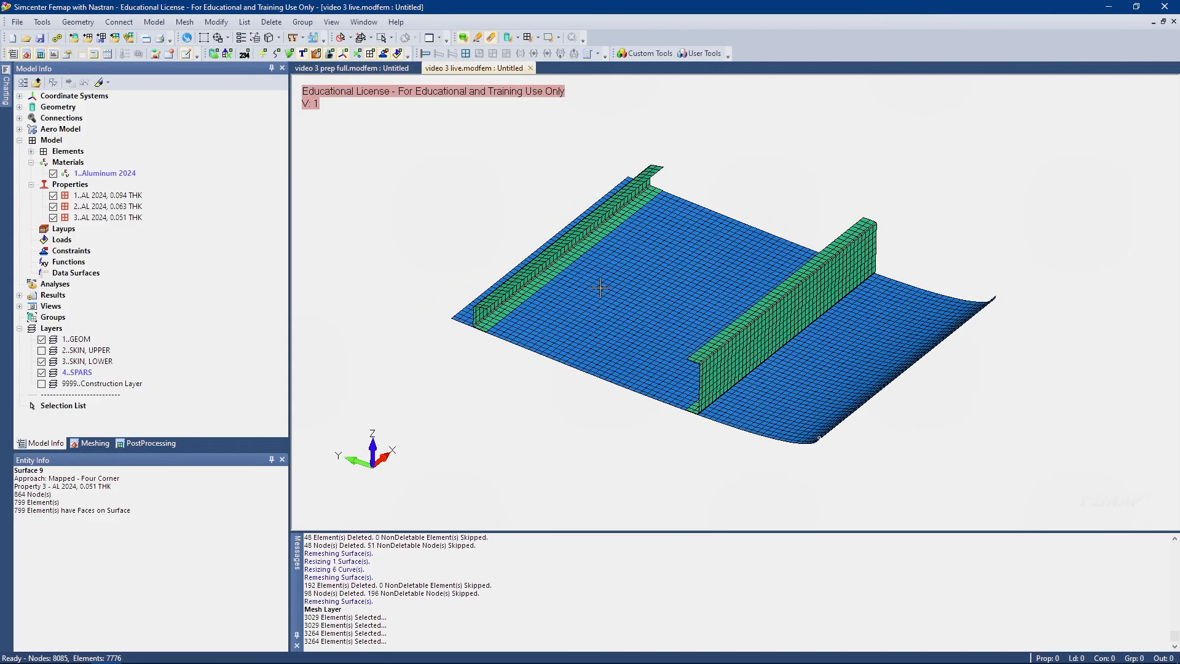
scroll(689, 303, up, 1)
middle_drag(671, 313, 681, 311)
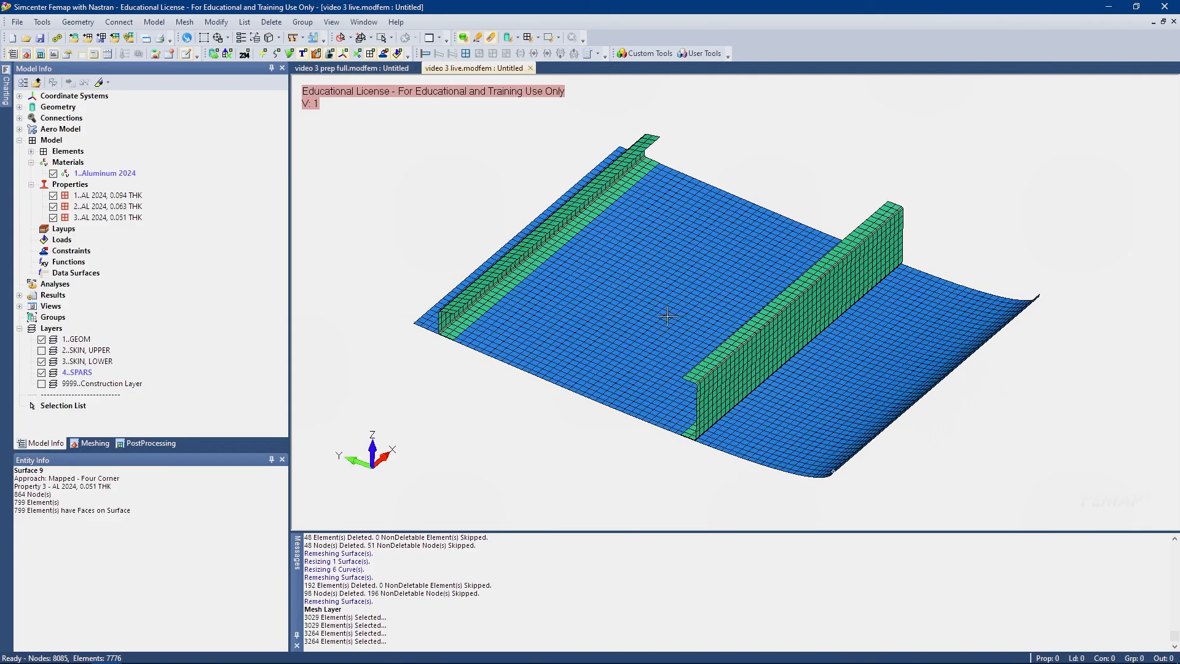
Create a new layer titled STRINGERS and make it the active, visible layer
right_click(76, 374)
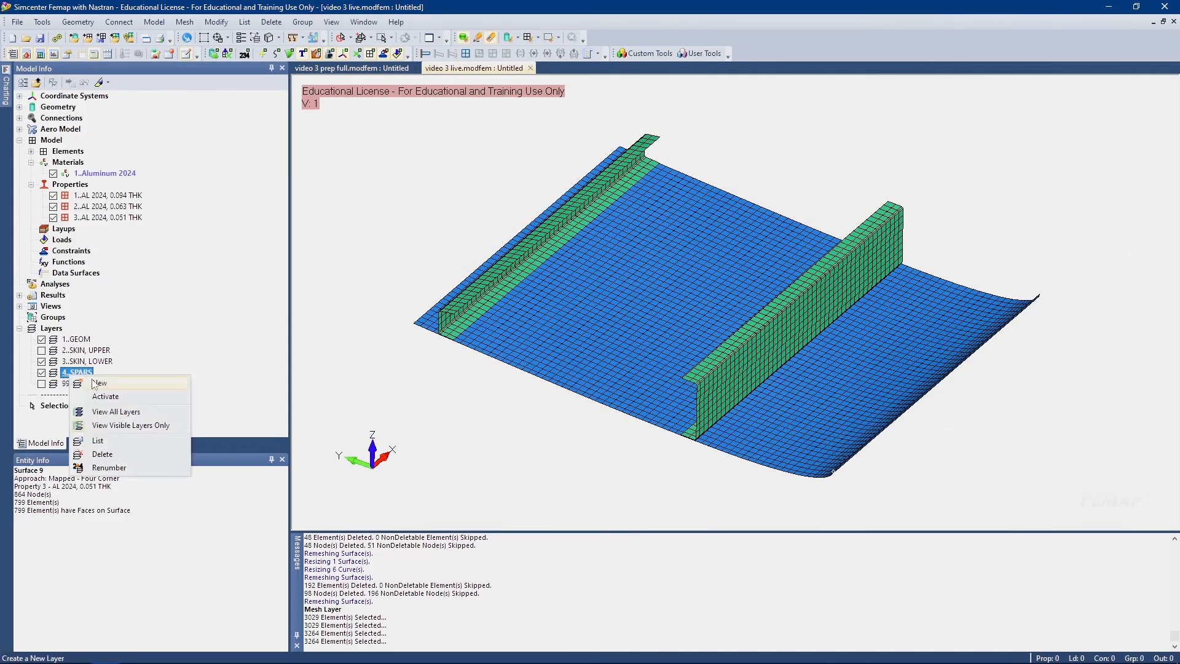
click(95, 383)
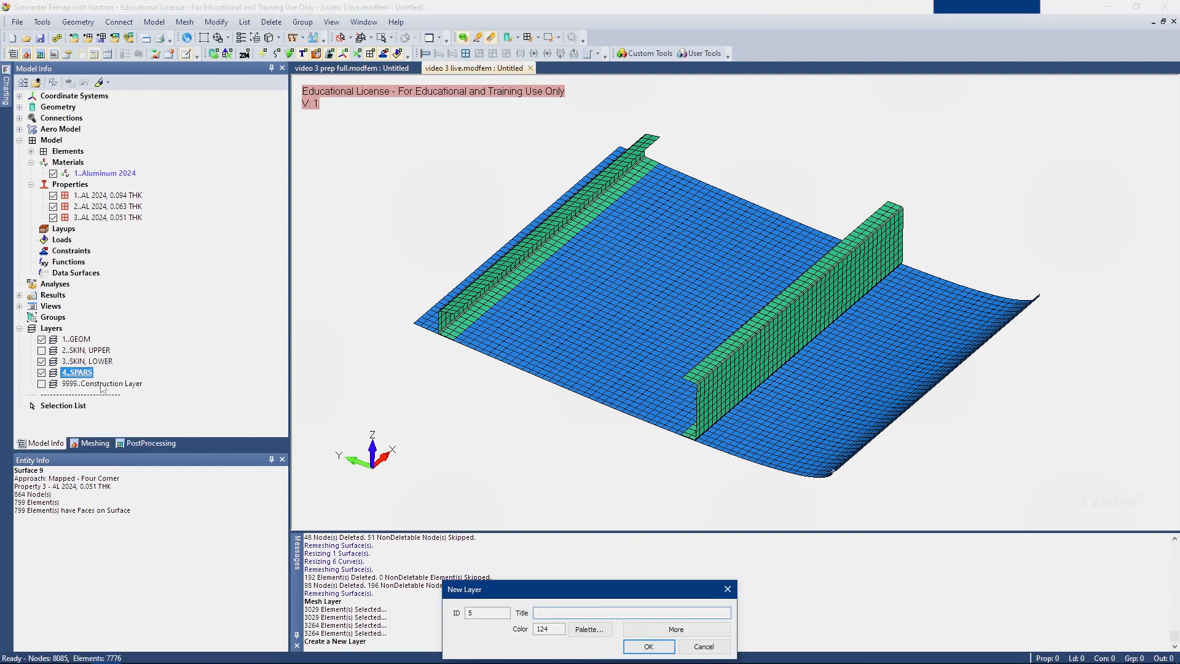
text(STRINGERS)
key(Return)
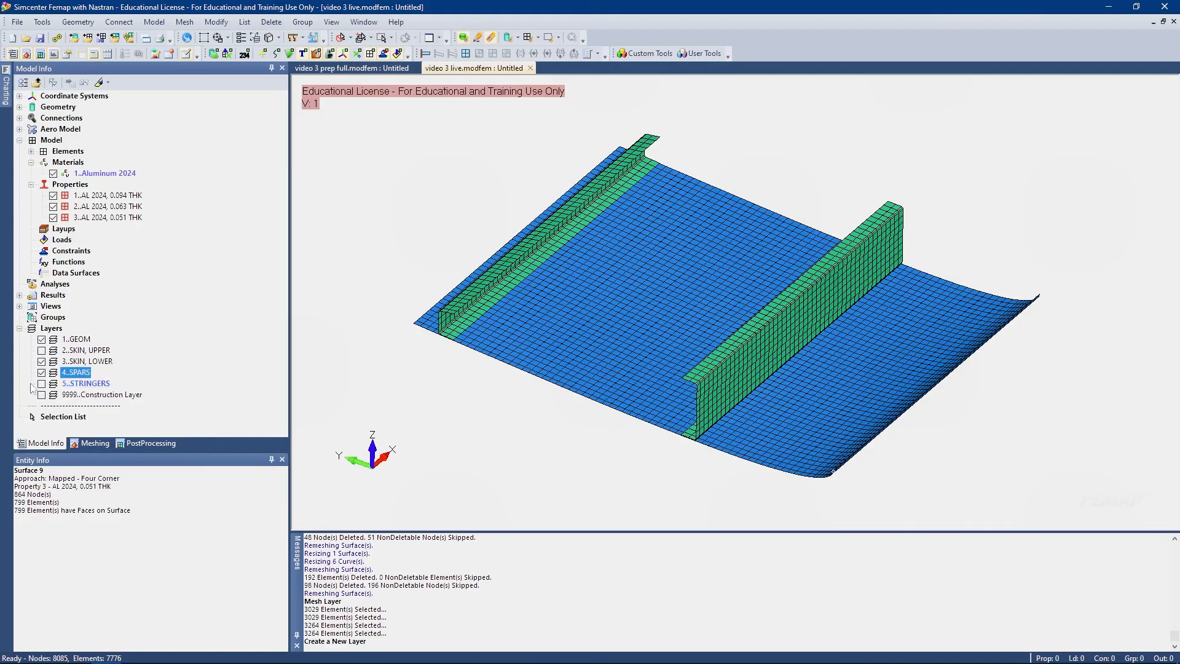
double_click(81, 385)
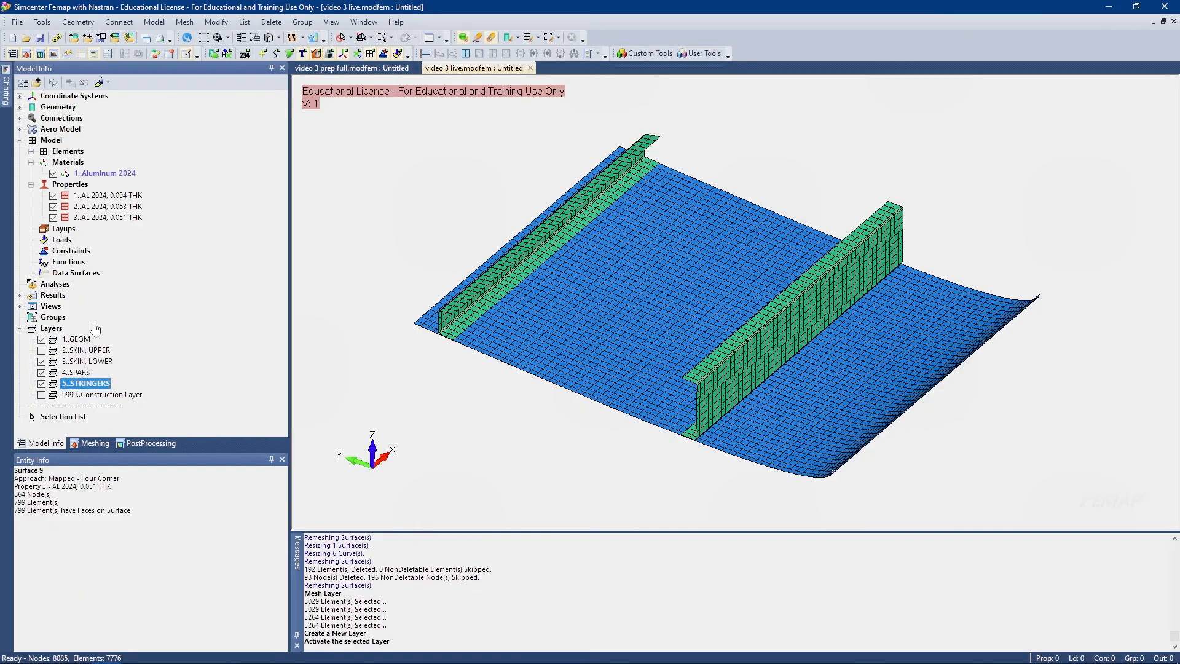
Display the geometry surfaces and set the surface meshing property to AL 2024, 0.063 THK
click(291, 53)
scroll(430, 437, up, 5)
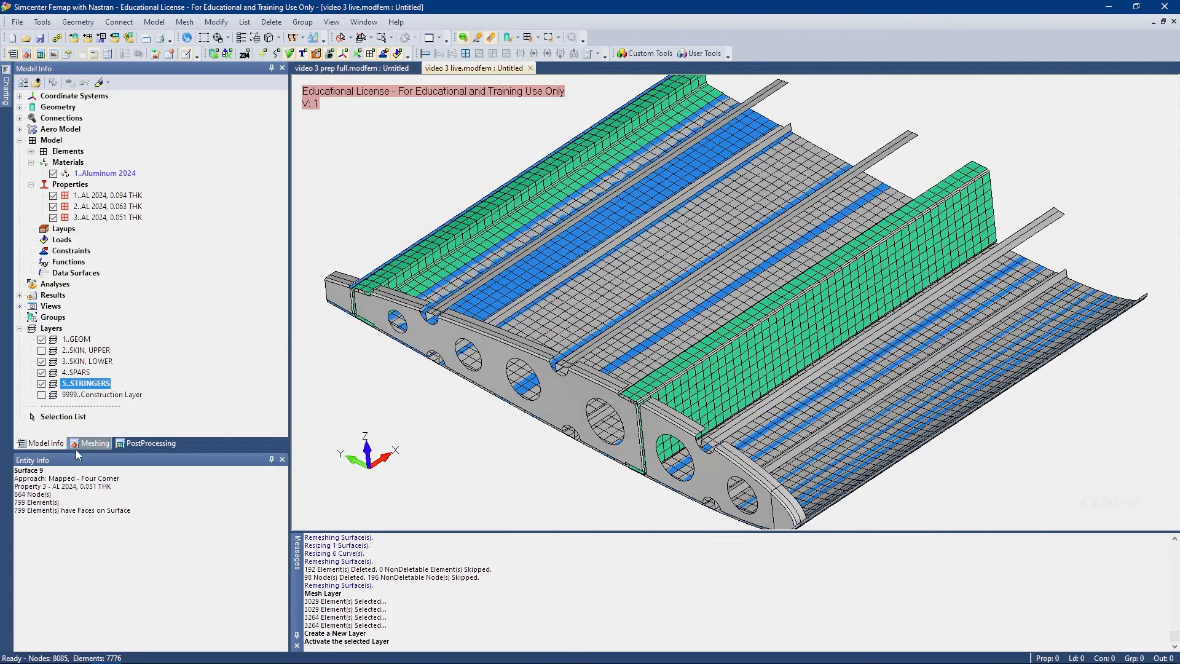
click(73, 446)
click(261, 202)
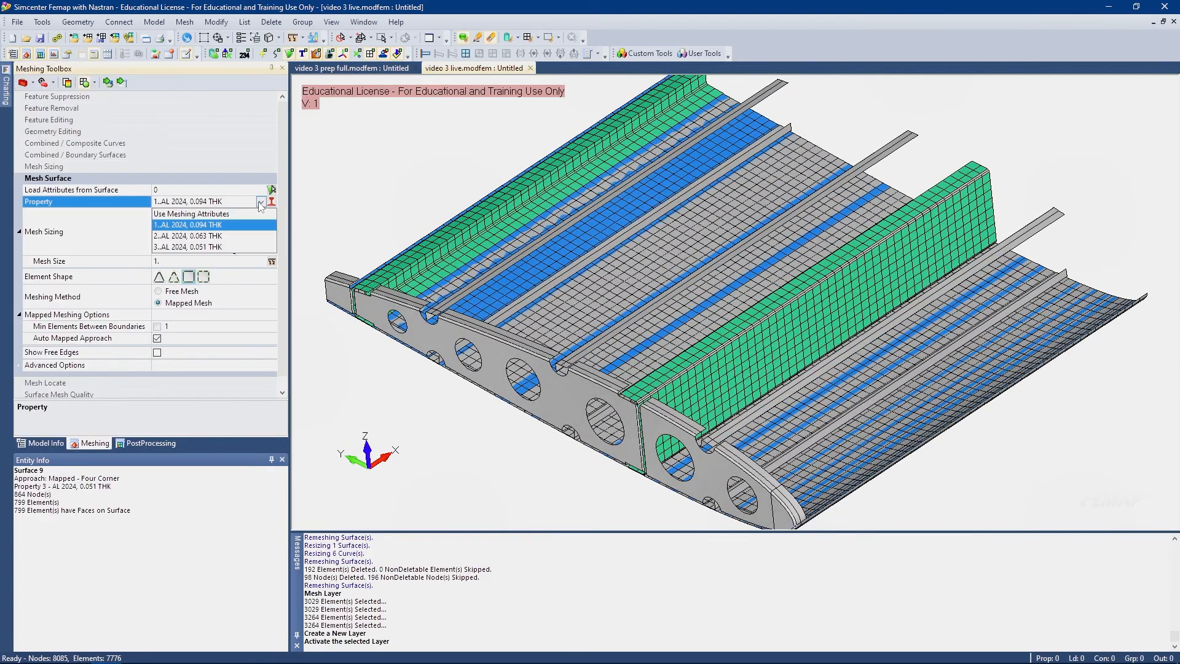
click(198, 236)
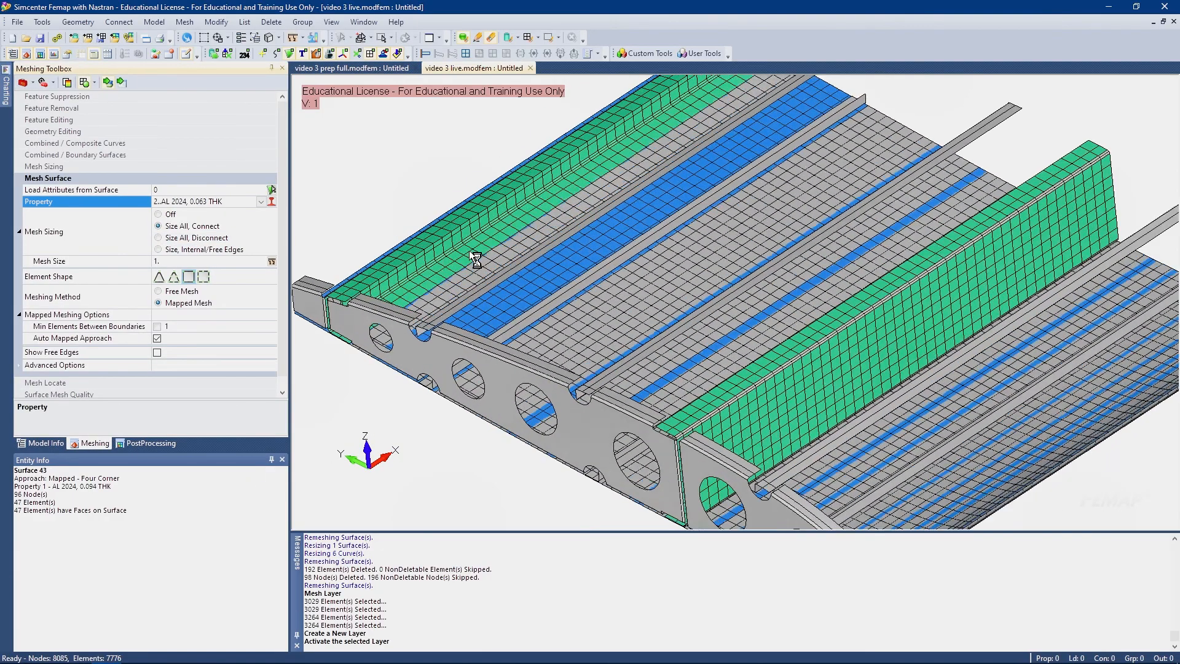
Hide the SKIN, LOWER layer to expose the stringers and the end rib
scroll(393, 306, up, 5)
middle_drag(393, 305, 264, 419)
click(35, 444)
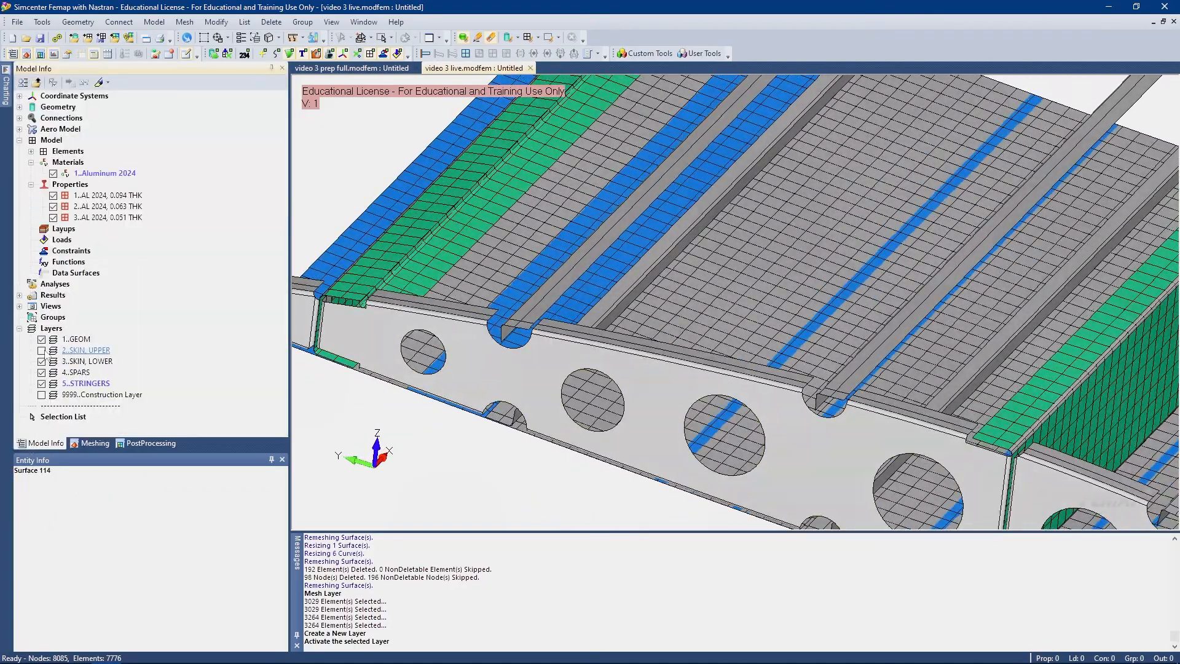
click(41, 362)
scroll(672, 297, up, 5)
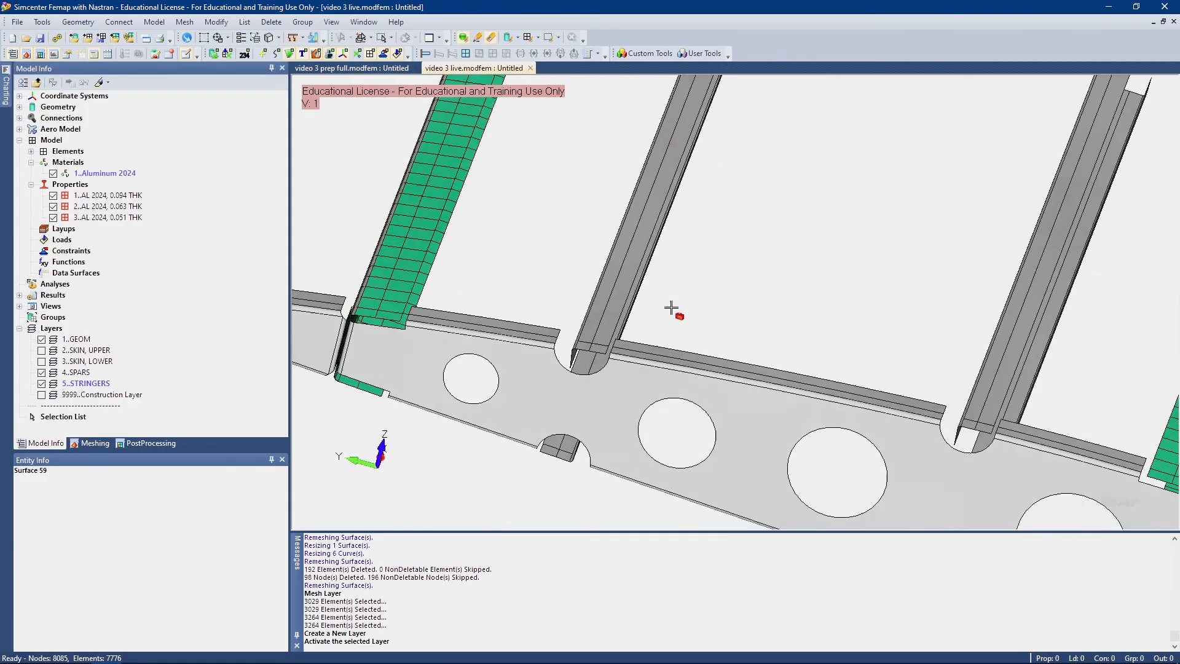
Mesh the flange strips and end pieces of the upper stringer nearest the aft spar with AL 2024, 0.063 THK, Mapped Mesh and size 1
click(90, 444)
click(583, 387)
click(591, 365)
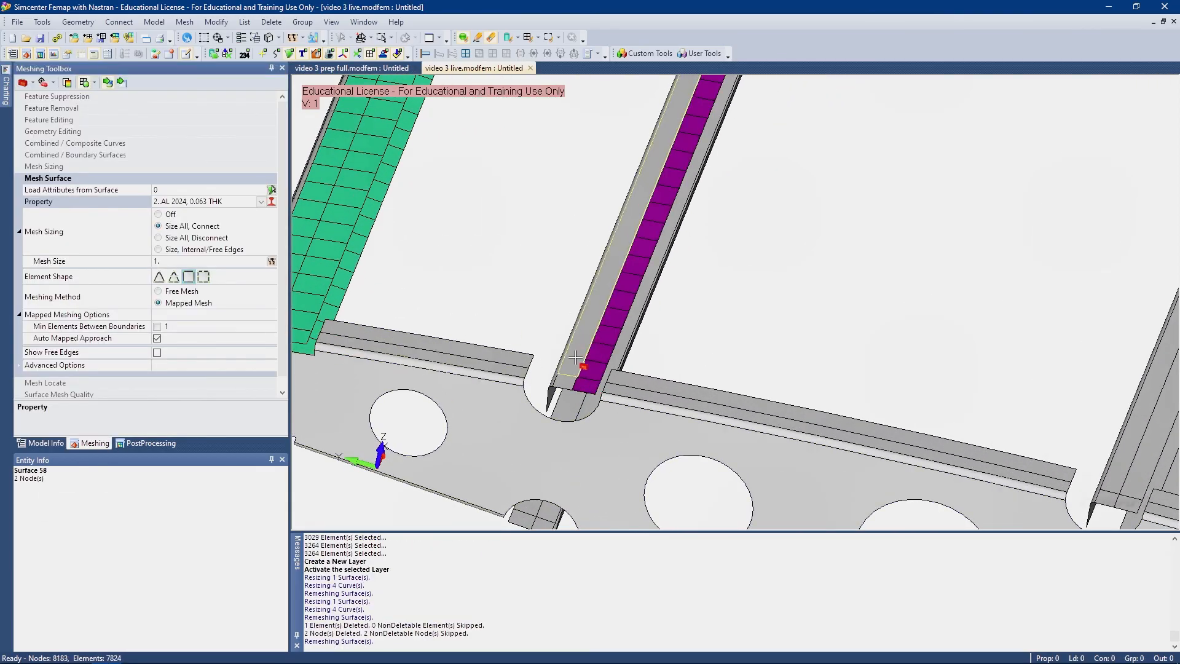
click(572, 361)
click(563, 379)
middle_drag(573, 364, 627, 387)
click(569, 362)
click(557, 364)
Mesh the remaining narrow surfaces of the upper stringer nearest the aft spar, using the same settings
middle_drag(556, 363, 548, 345)
click(471, 320)
click(462, 322)
click(455, 324)
click(450, 326)
click(443, 328)
Mesh the surfaces of the upper stringer just aft of the forward spar, using the same property and mesh size
middle_drag(448, 331, 584, 349)
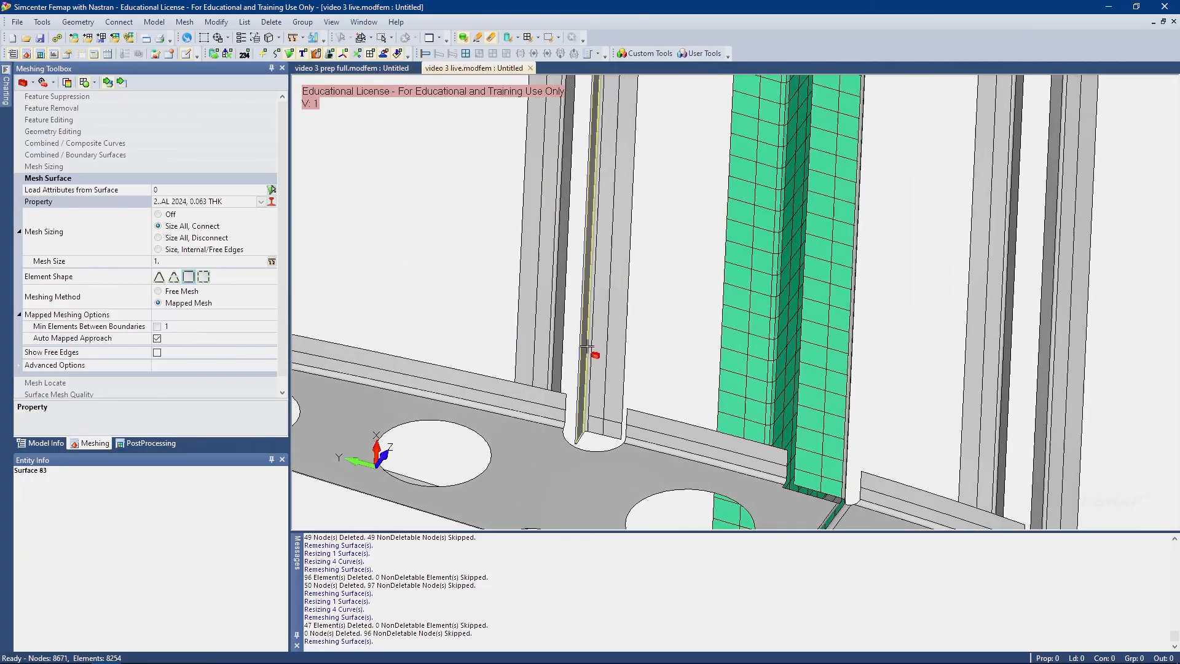
click(618, 362)
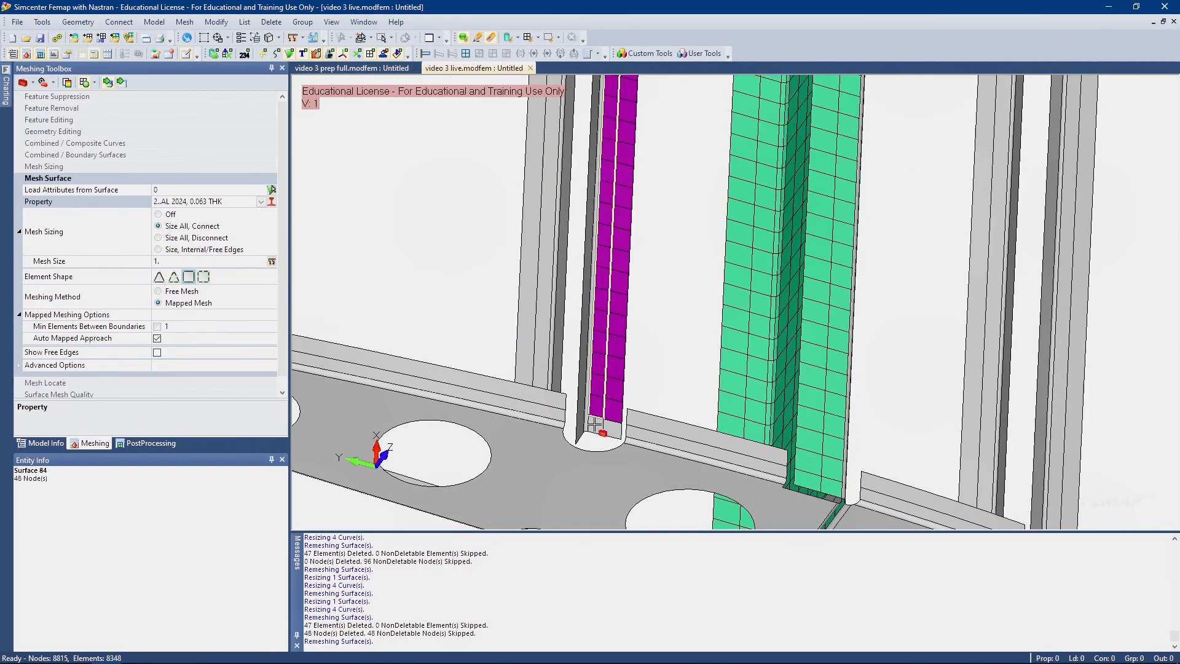
click(581, 409)
click(536, 351)
Mesh the end piece and adjoining surfaces of the stringer ahead of the forward spar with AL 2024, 0.063 THK, Mapped Mesh and size 1
middle_drag(536, 351, 465, 410)
click(548, 356)
click(465, 411)
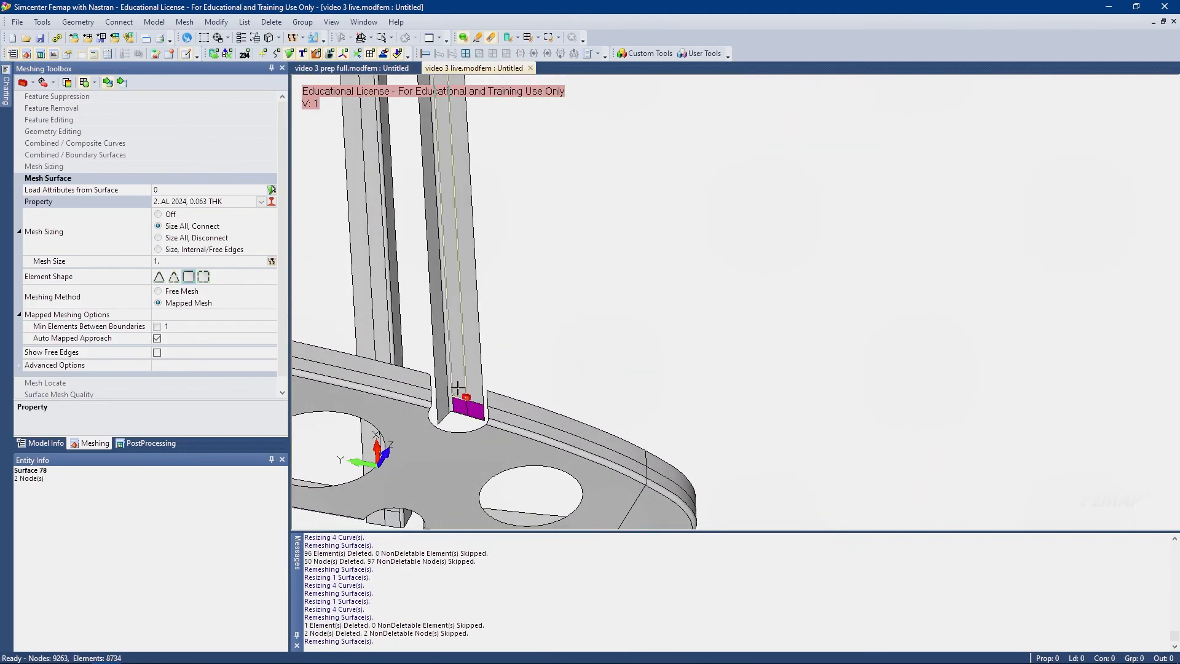
click(442, 401)
middle_drag(454, 404, 485, 387)
Mesh the remaining unmeshed stringer surfaces near the leading edge, keeping the same property and mesh size
click(617, 442)
click(619, 438)
click(632, 432)
click(624, 432)
scroll(551, 473, up, 2)
click(560, 475)
click(559, 475)
scroll(661, 441, down, 5)
scroll(485, 387, down, 3)
middle_drag(593, 290, 613, 272)
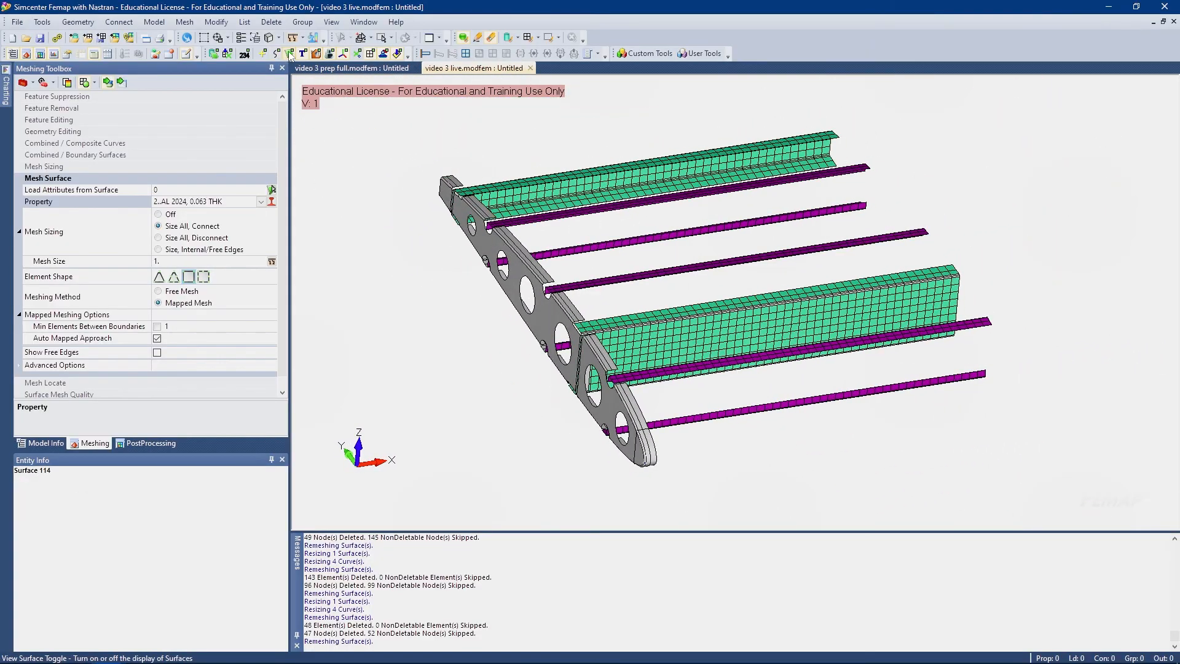
Turn off the surface display and examine the meshed stringer ends beside the forward spar
click(290, 54)
middle_drag(453, 163, 498, 265)
middle_drag(522, 214, 613, 472)
scroll(614, 473, up, 6)
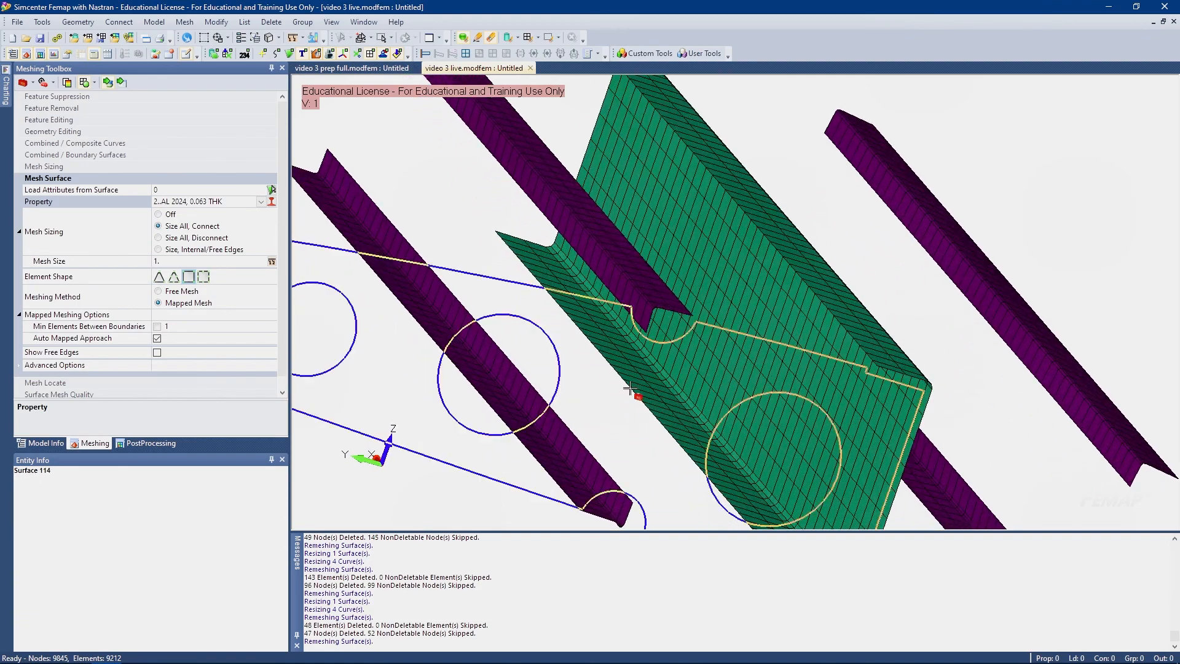
scroll(651, 319, up, 10)
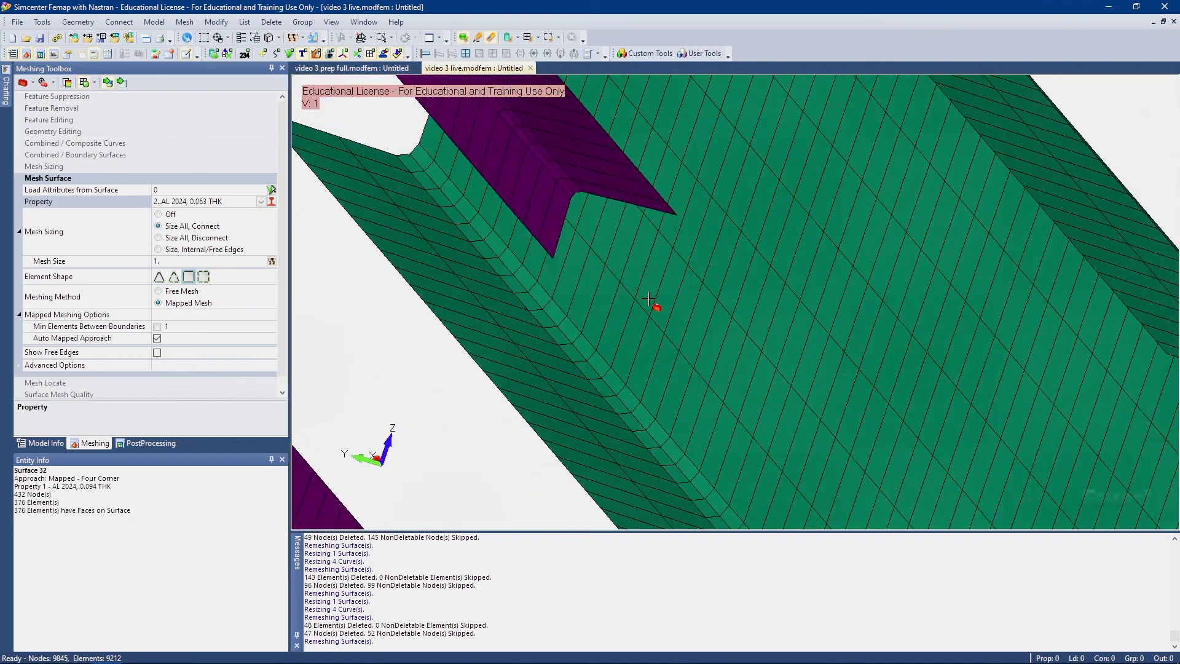
middle_drag(648, 299, 643, 286)
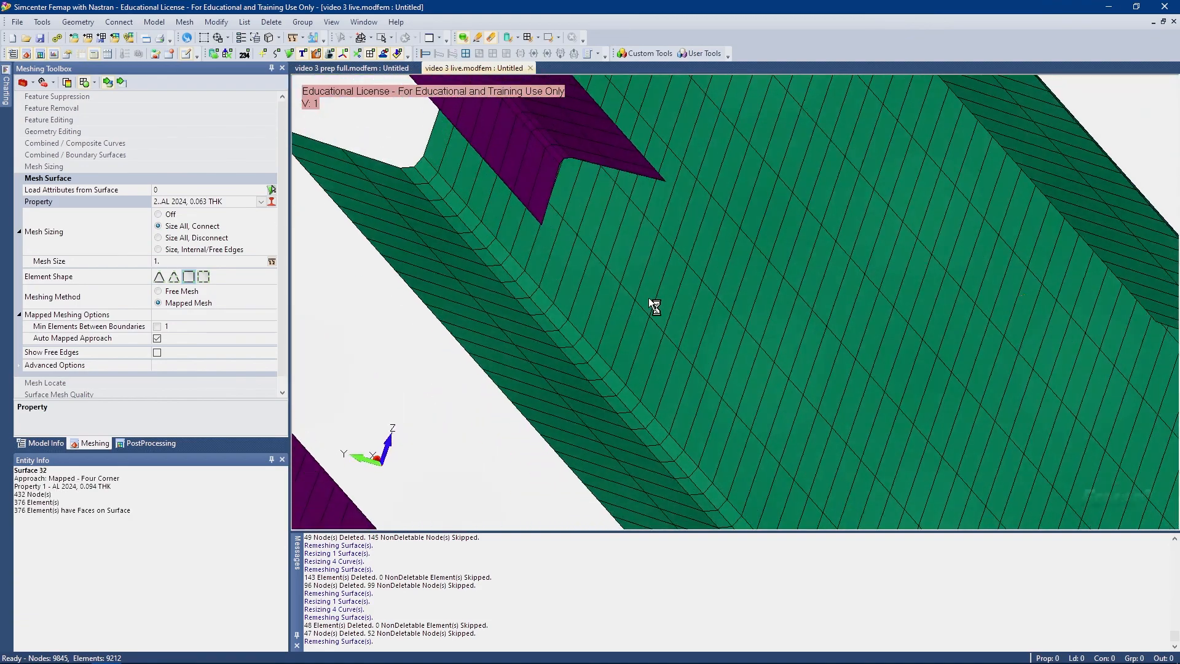
ctrl+middle_drag(558, 212, 685, 322)
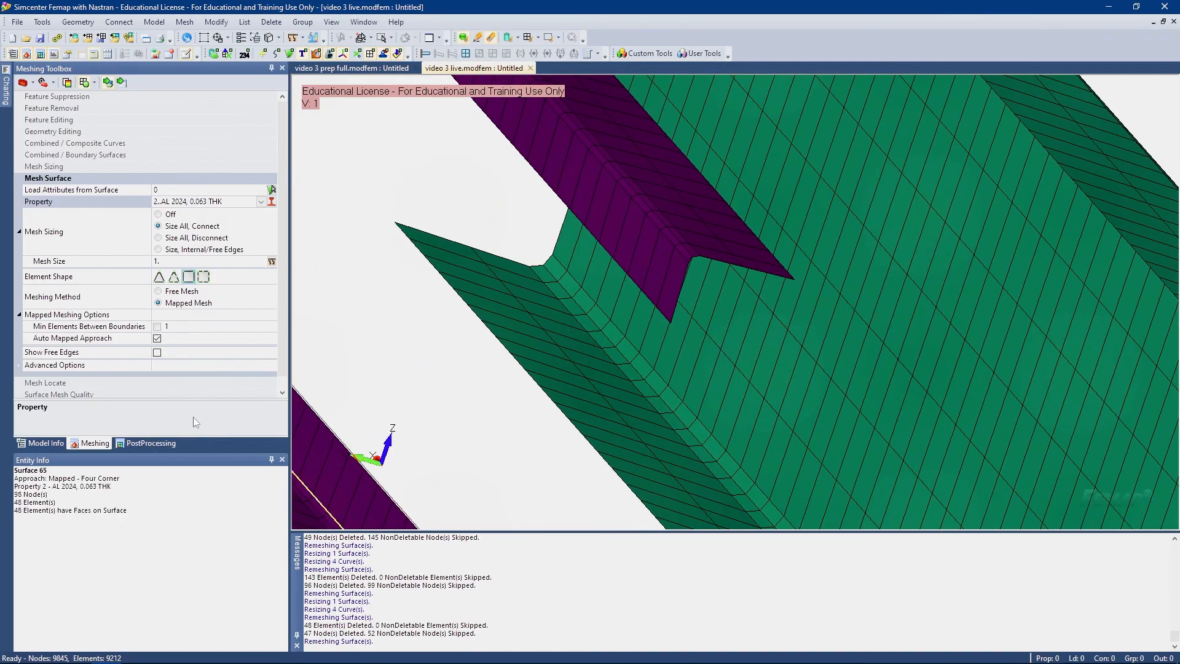
Increase the mesh sizing by 1 element on the end edges of the upper and lower stringers just aft of the forward spar
click(46, 166)
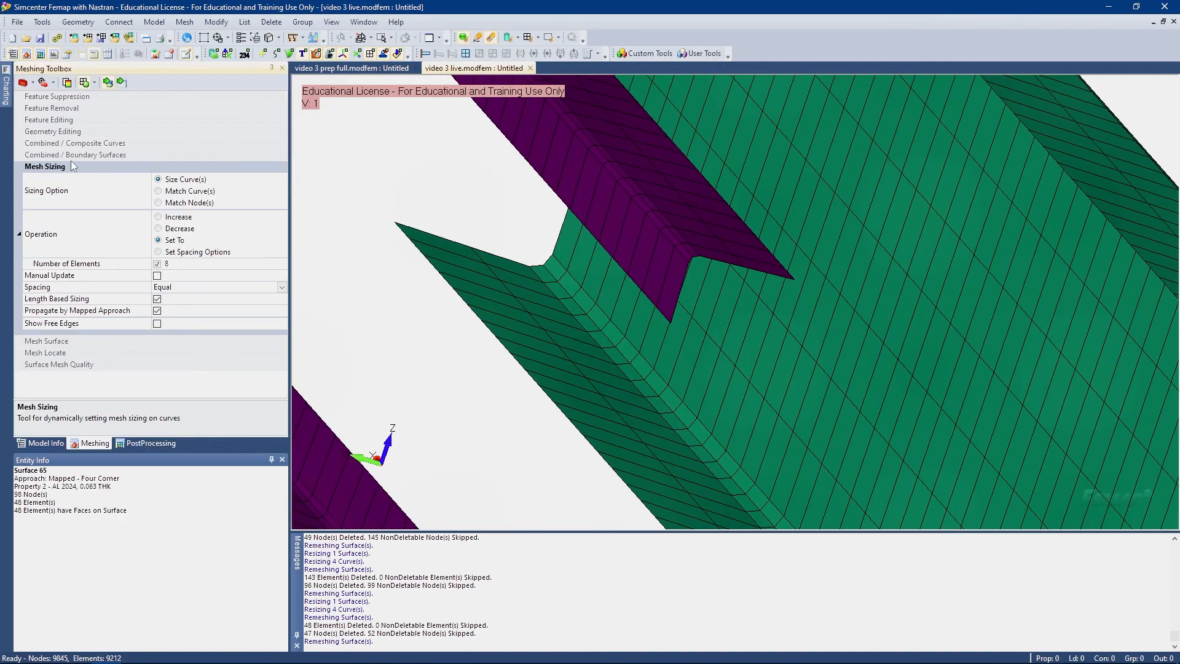
click(184, 217)
click(174, 264)
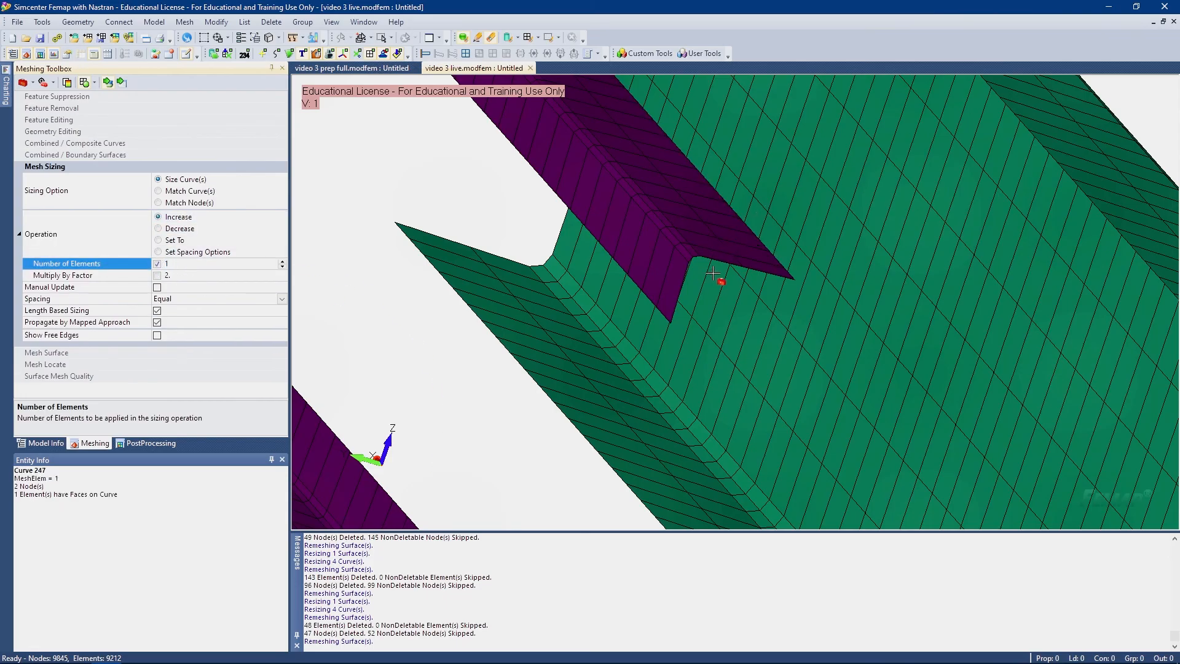
click(683, 283)
scroll(693, 318, down, 5)
middle_drag(663, 328, 724, 347)
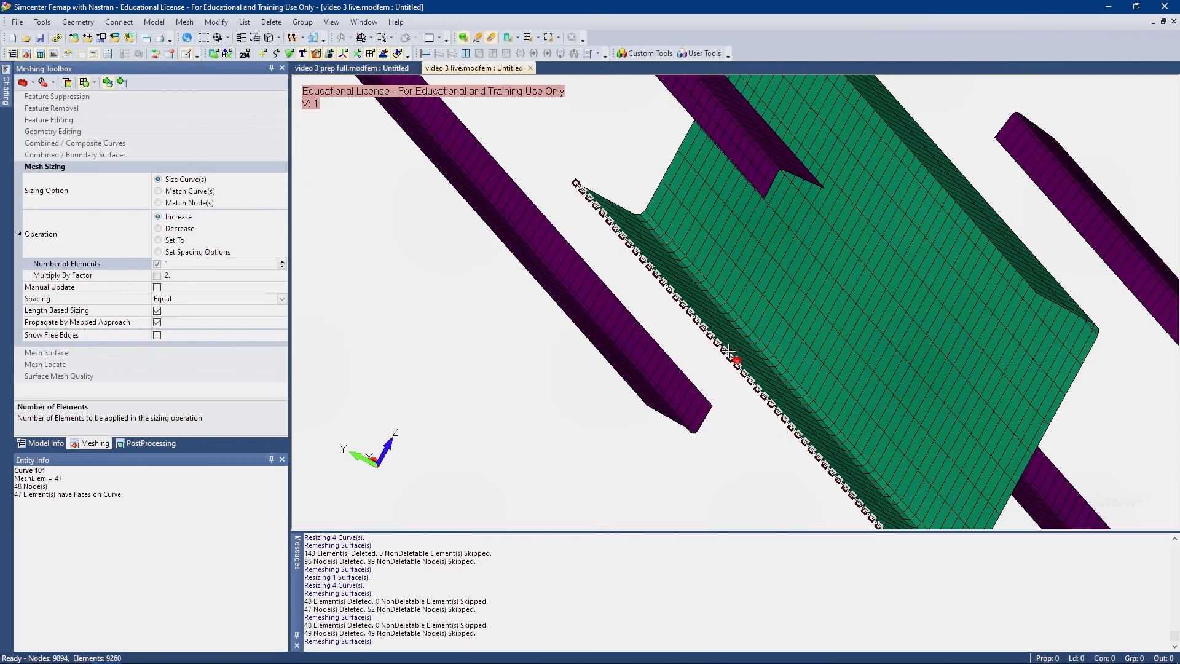
click(705, 416)
ctrl+middle_drag(610, 322, 723, 342)
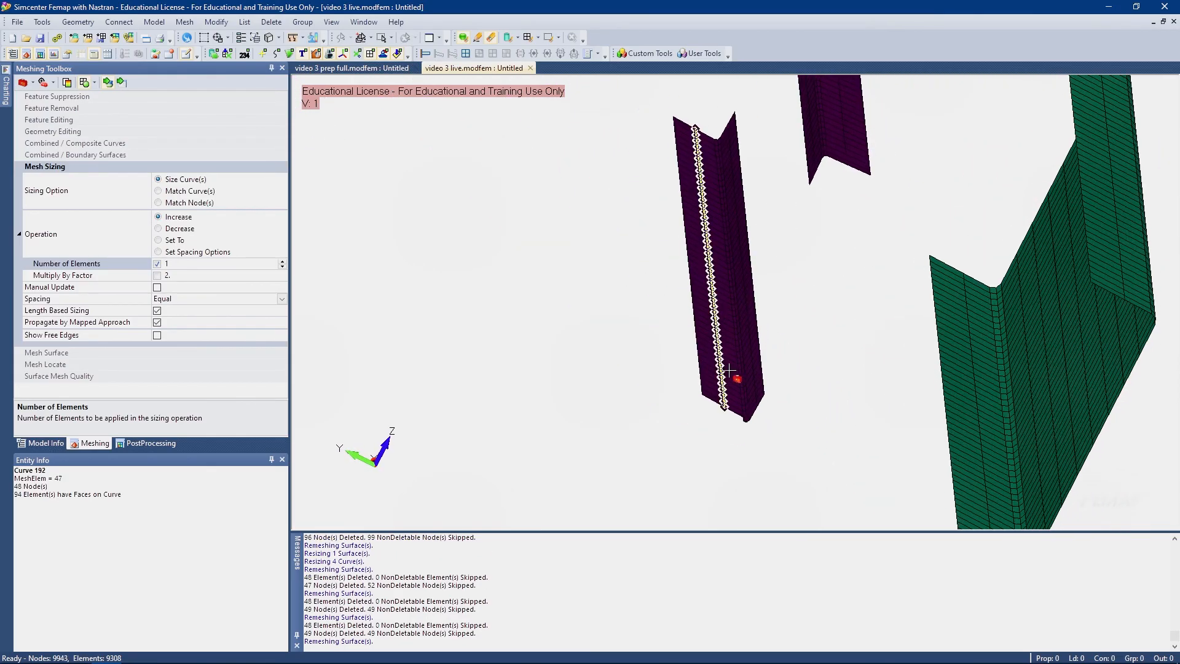
Mesh the missing end pieces of the two lower stringers aft of the forward spar with AL 2024, 0.063 THK
scroll(759, 427, up, 4)
scroll(749, 421, up, 6)
middle_drag(720, 391, 732, 420)
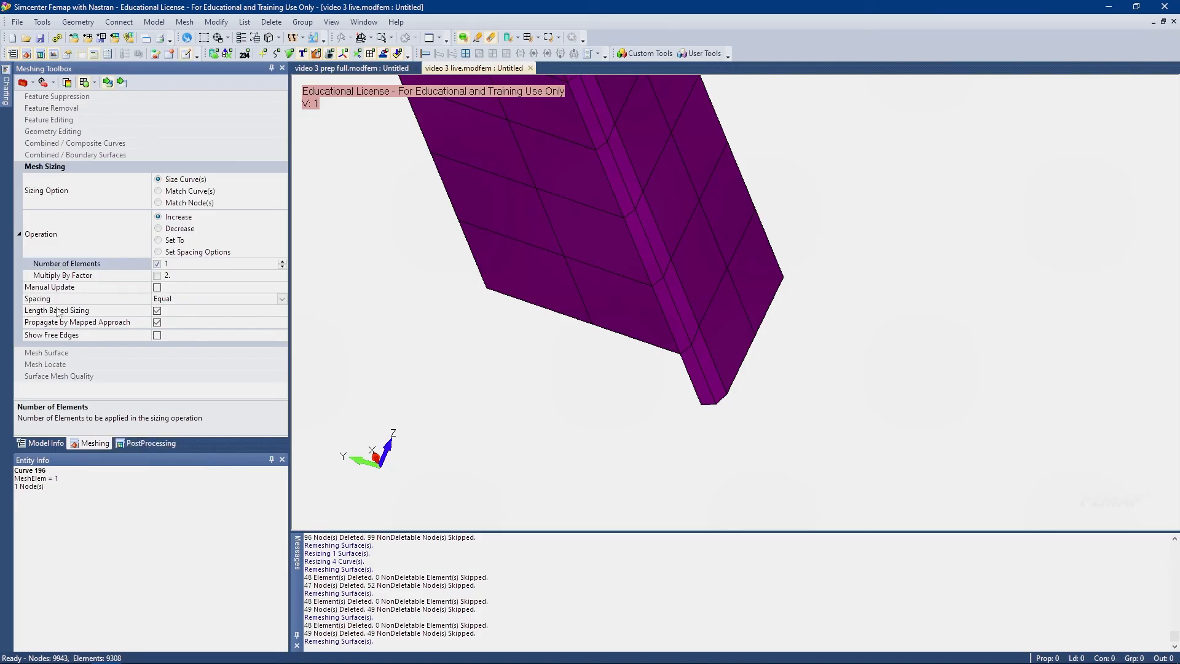
click(46, 353)
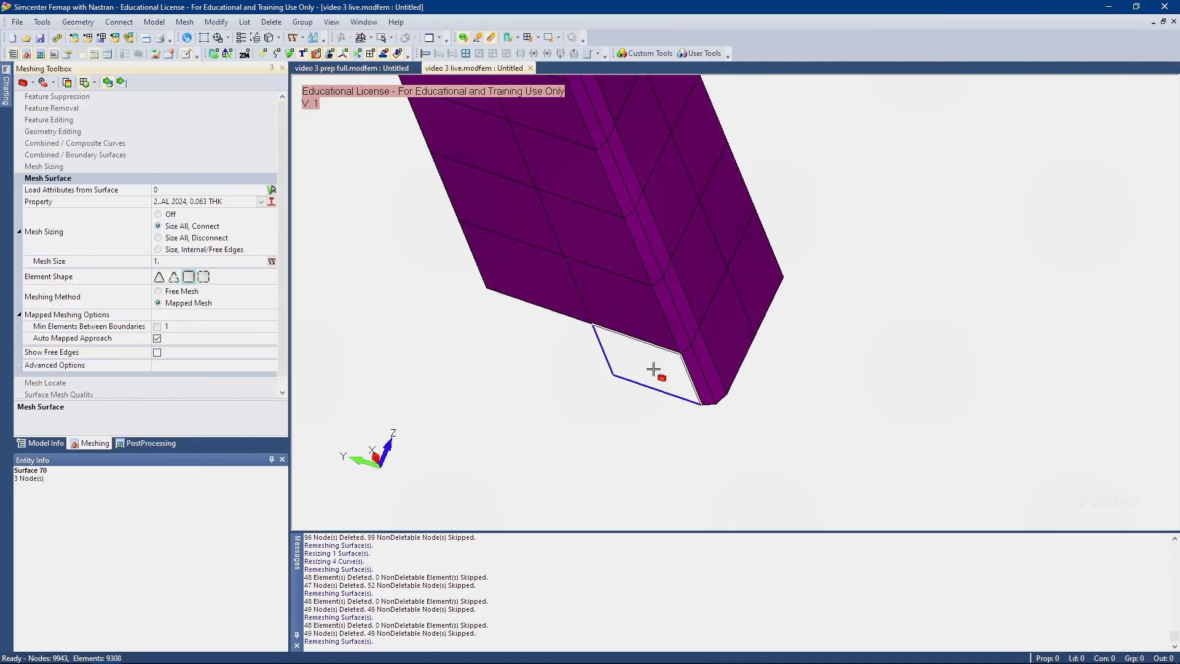
click(649, 368)
scroll(639, 363, down, 5)
middle_drag(624, 352, 681, 359)
click(69, 167)
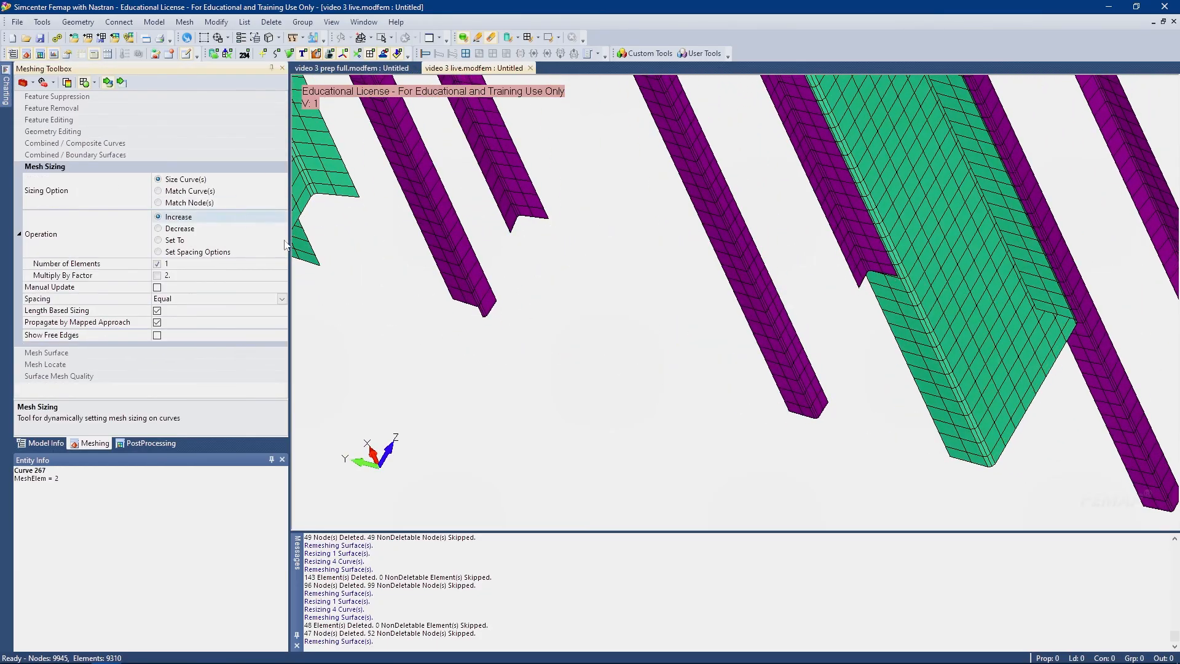
click(69, 354)
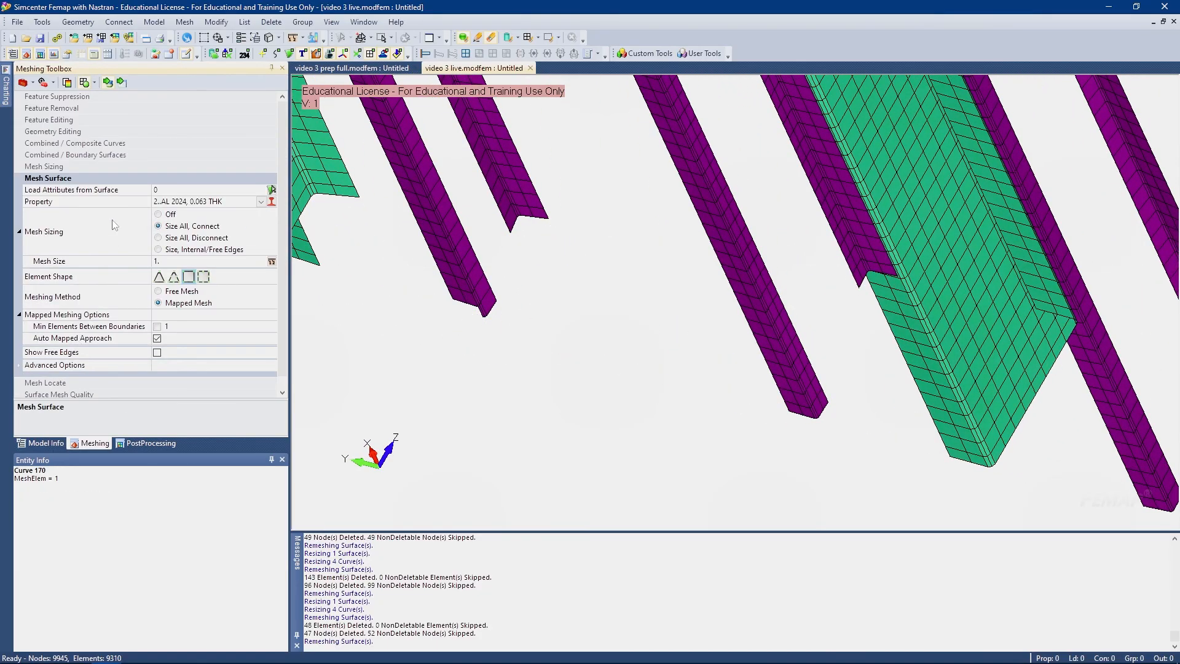
click(470, 309)
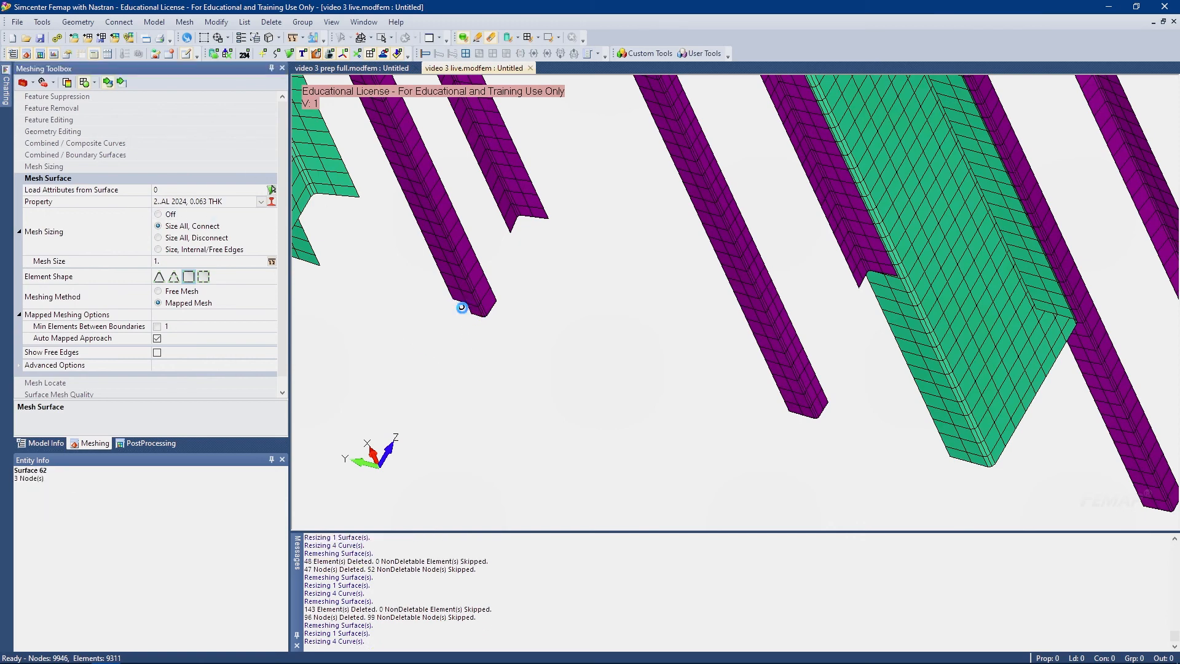
Increase the mesh sizing by 1 element on the end edges of the remaining upper and lower stringers
click(57, 167)
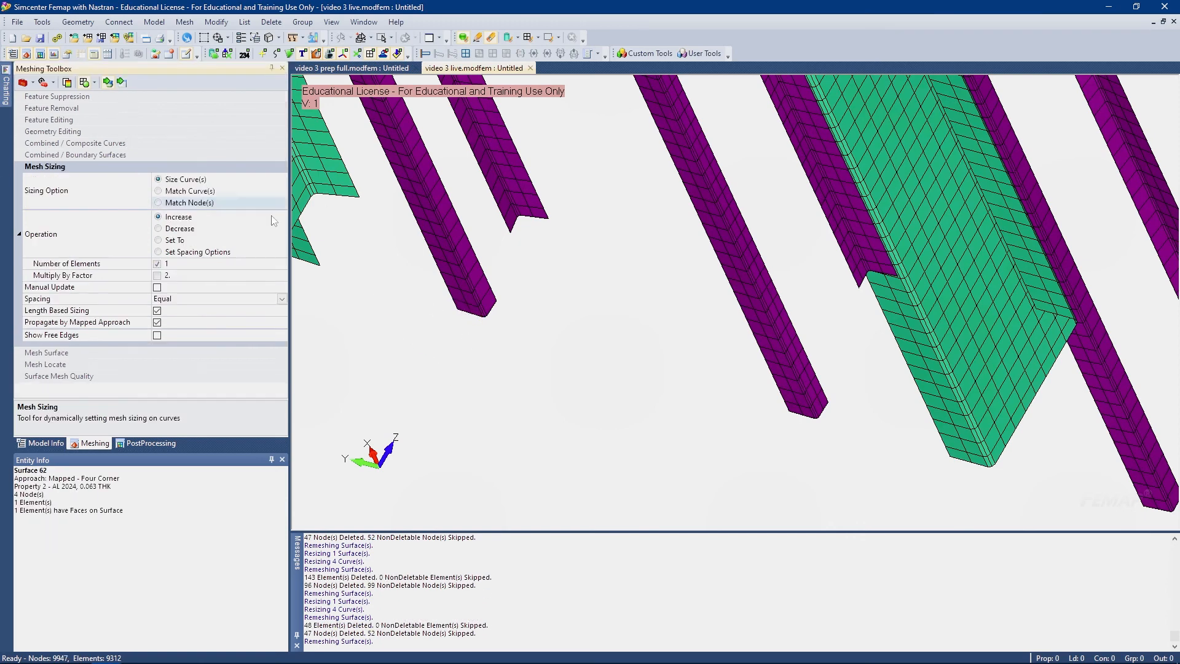
click(491, 313)
click(509, 222)
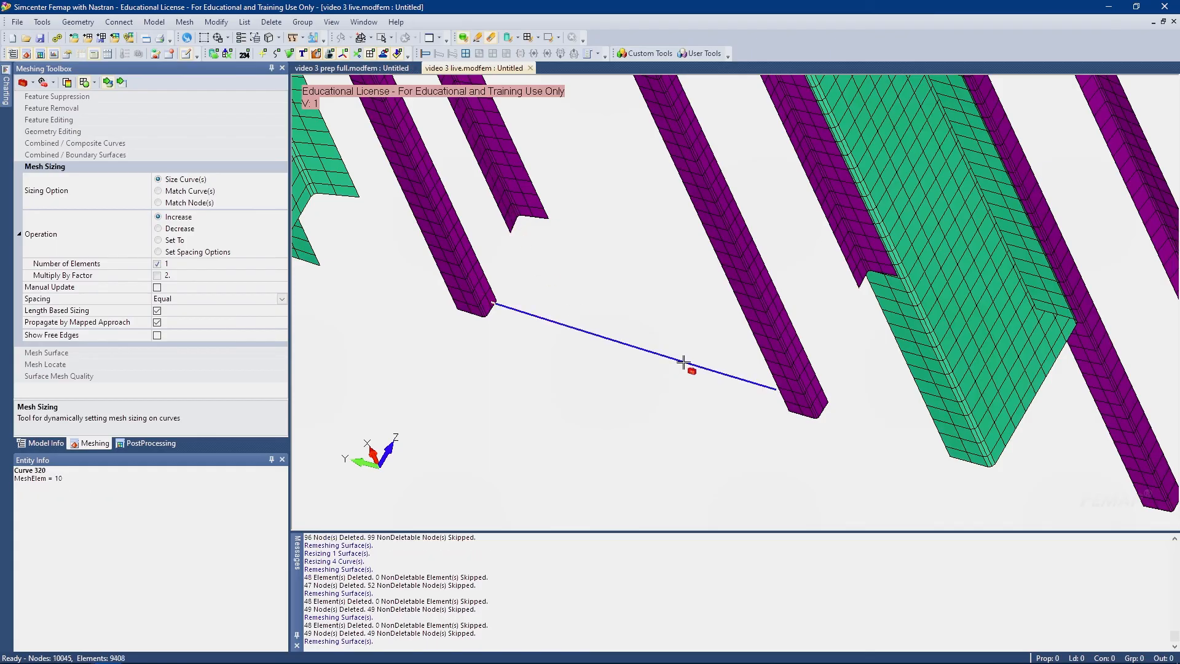
ctrl+middle_drag(804, 395, 468, 327)
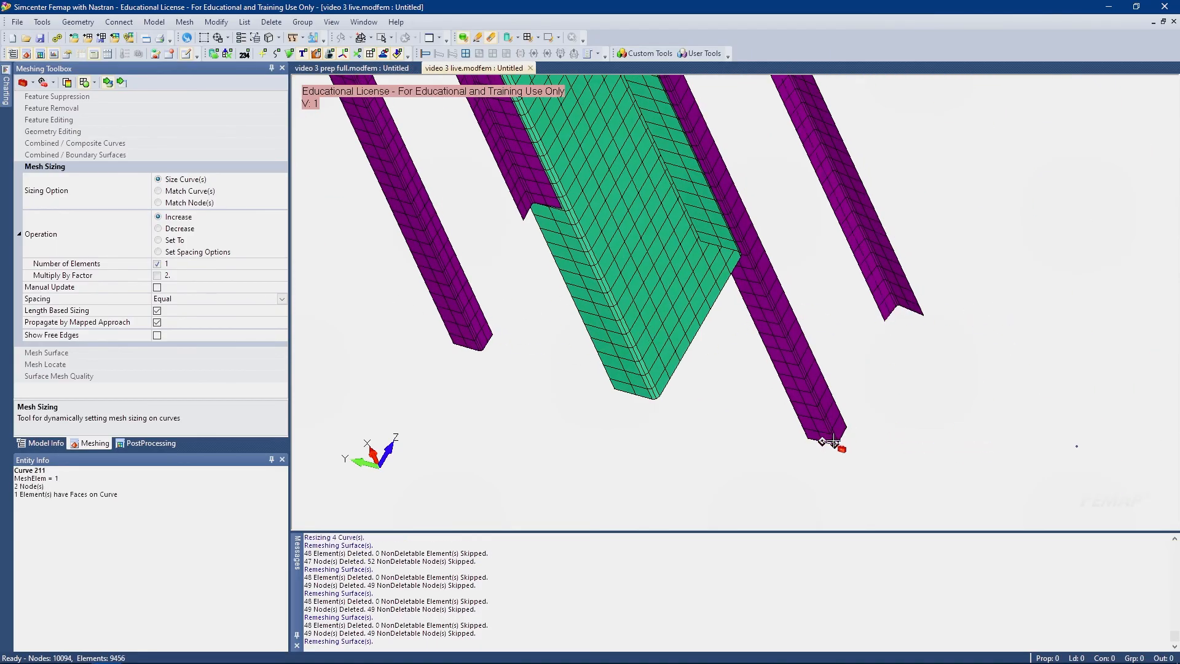
middle_drag(847, 441, 707, 301)
scroll(707, 301, down, 5)
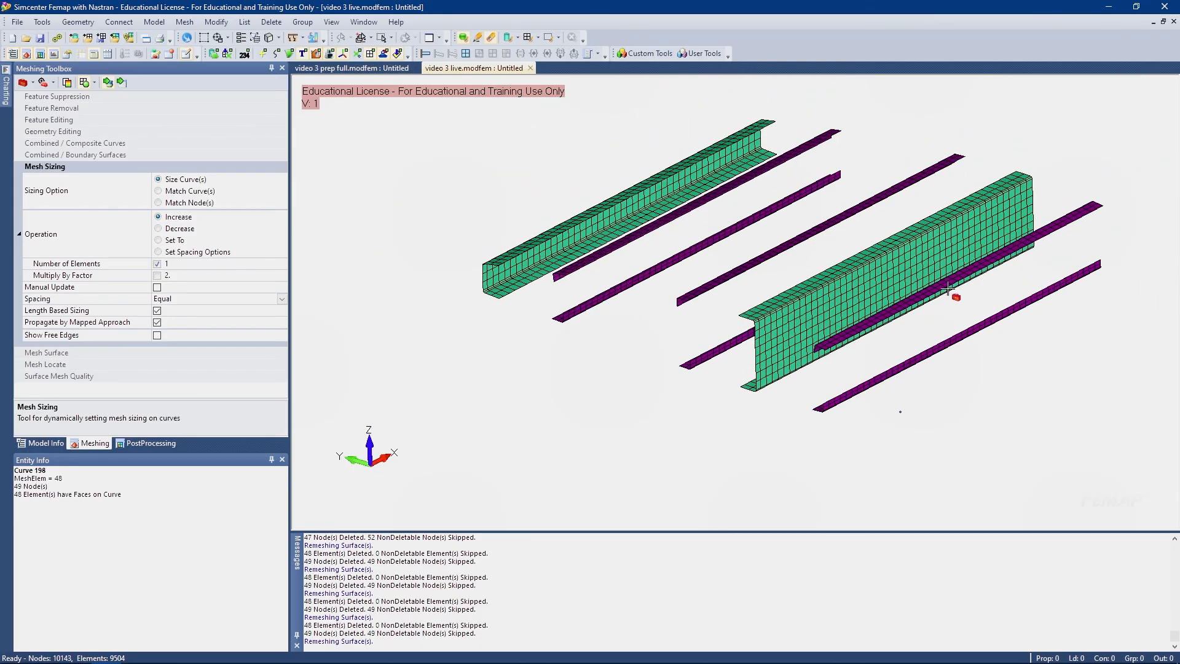
Show the SKIN, LOWER layer again together with the spars and stringers
click(46, 441)
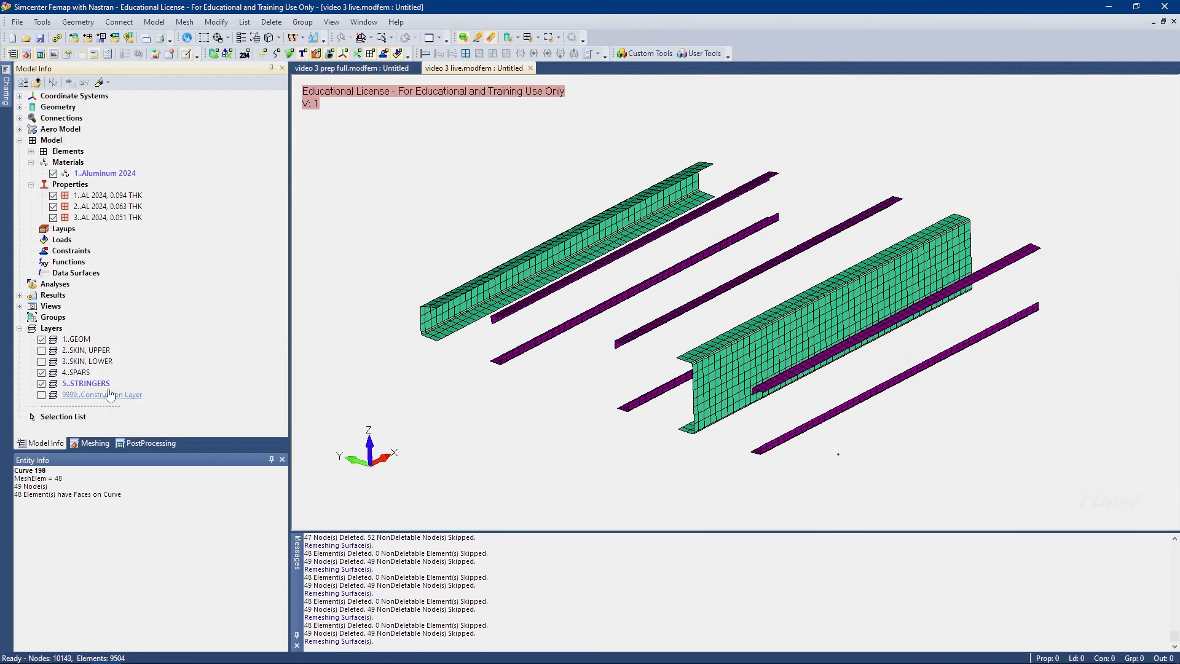
scroll(636, 339, up, 1)
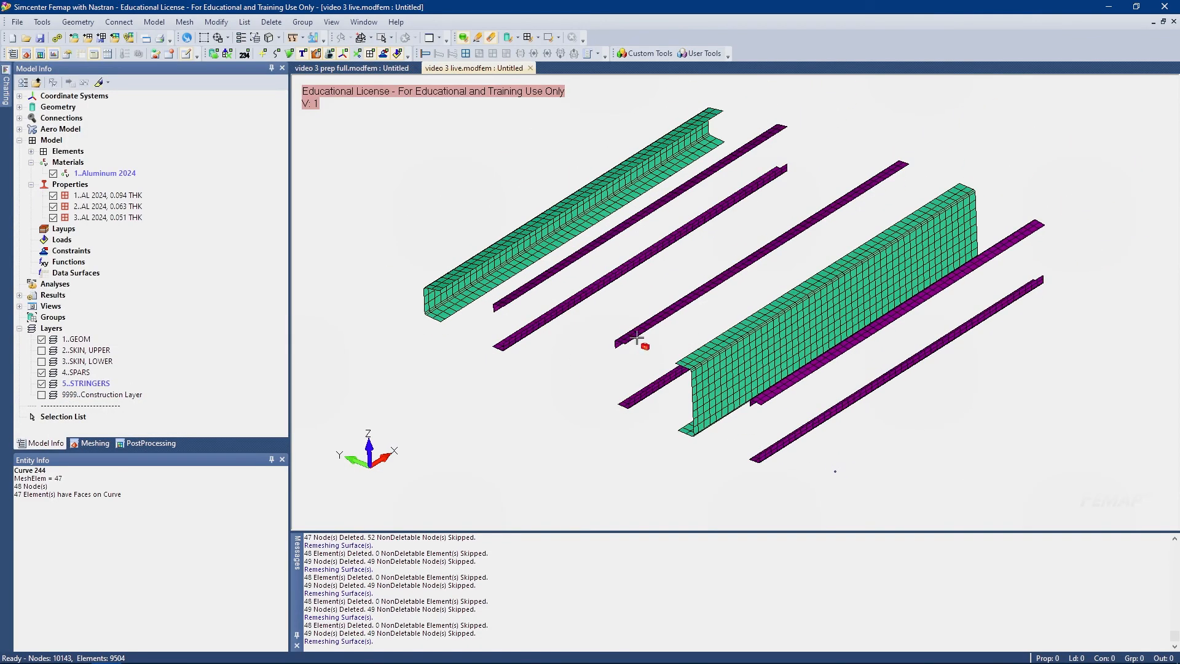
click(41, 362)
middle_drag(589, 356, 684, 412)
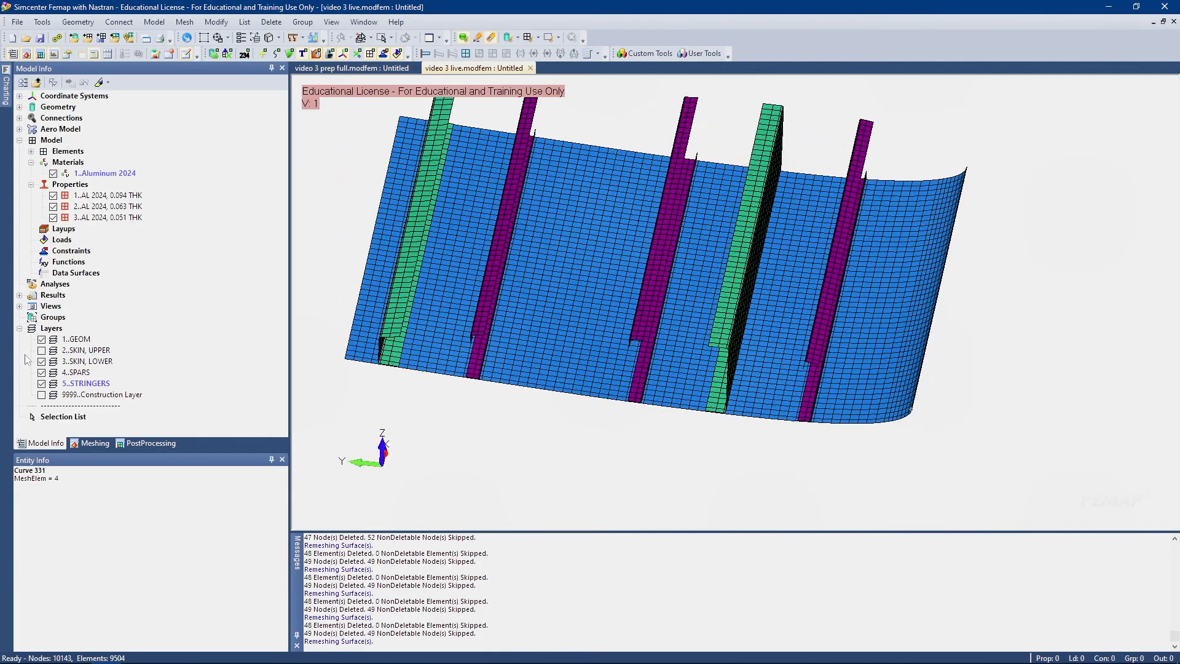
Create a new layer titled RIBS, make it visible and activate it
right_click(81, 385)
click(117, 387)
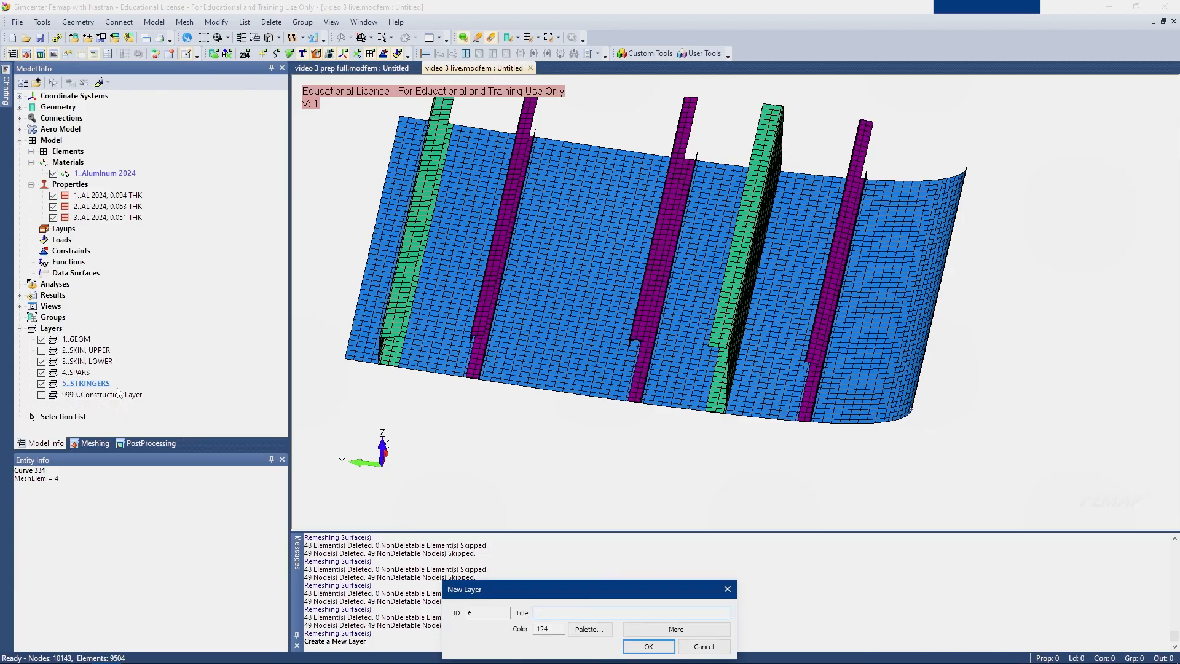
text(RIBS)
key(Return)
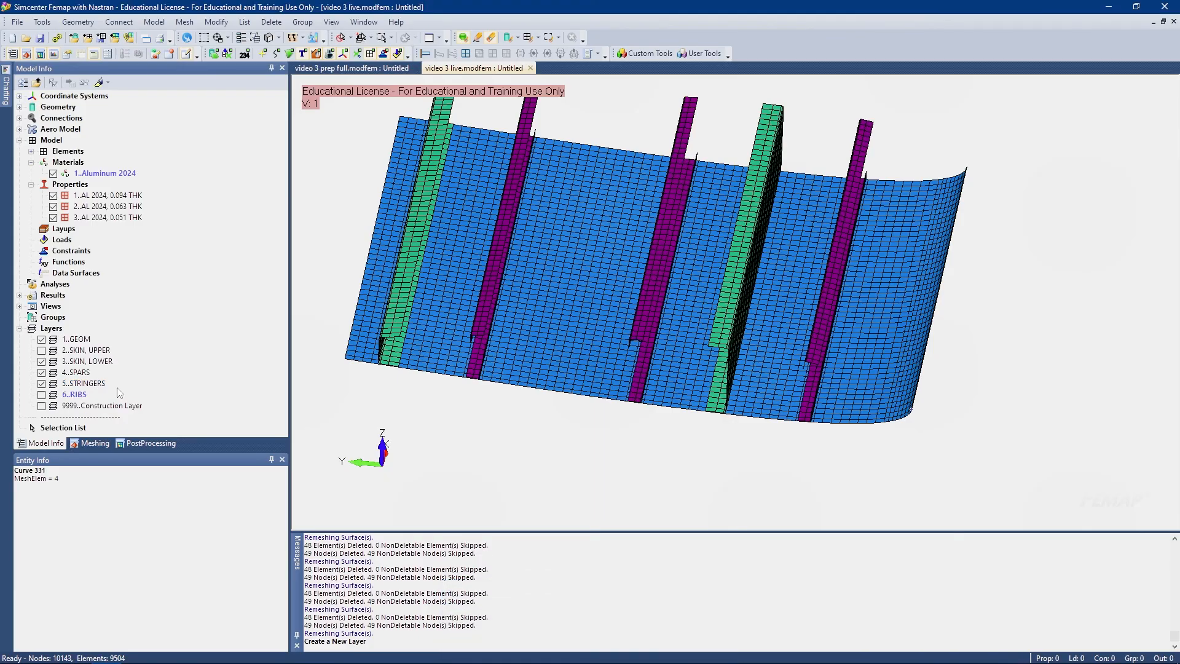
double_click(65, 397)
middle_drag(731, 339, 634, 327)
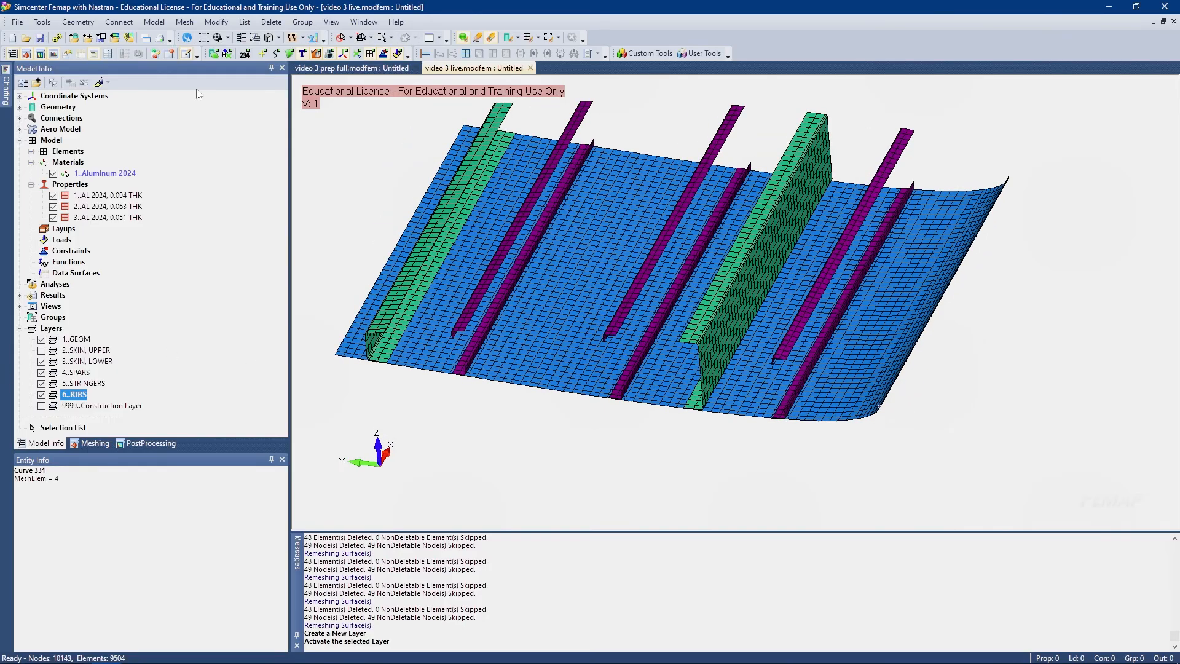
Turn the surface display back on and prepare surface meshing of the end rib with mesh size 0.5
click(293, 54)
scroll(786, 412, up, 5)
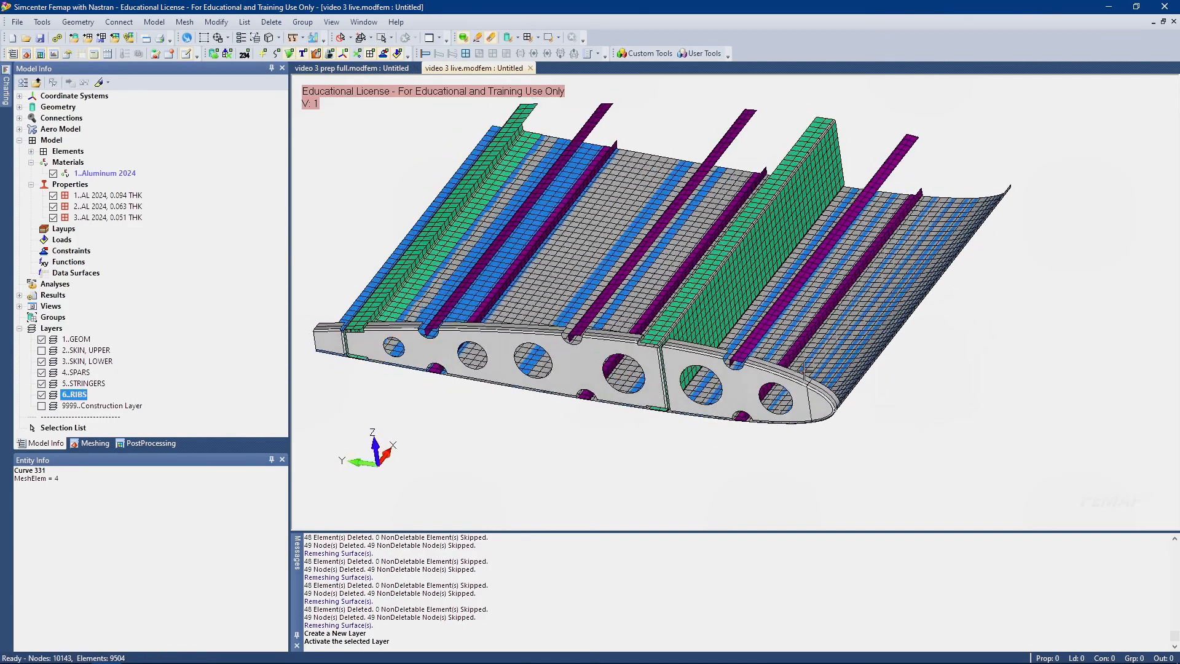
scroll(786, 413, up, 3)
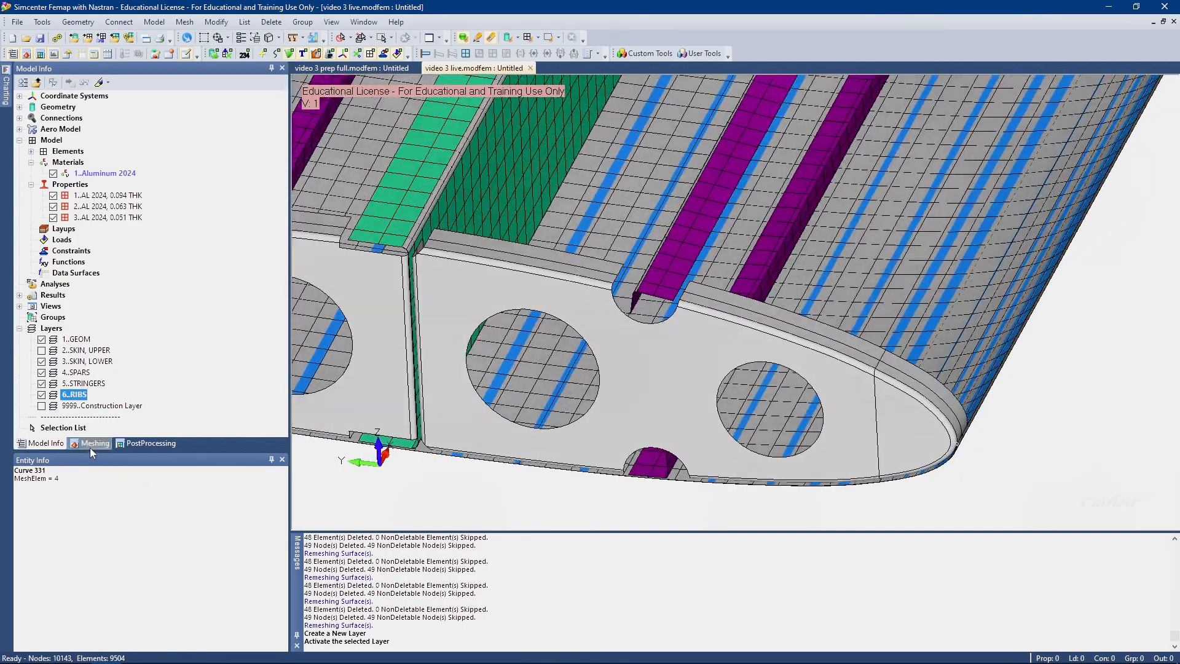
click(90, 444)
click(54, 353)
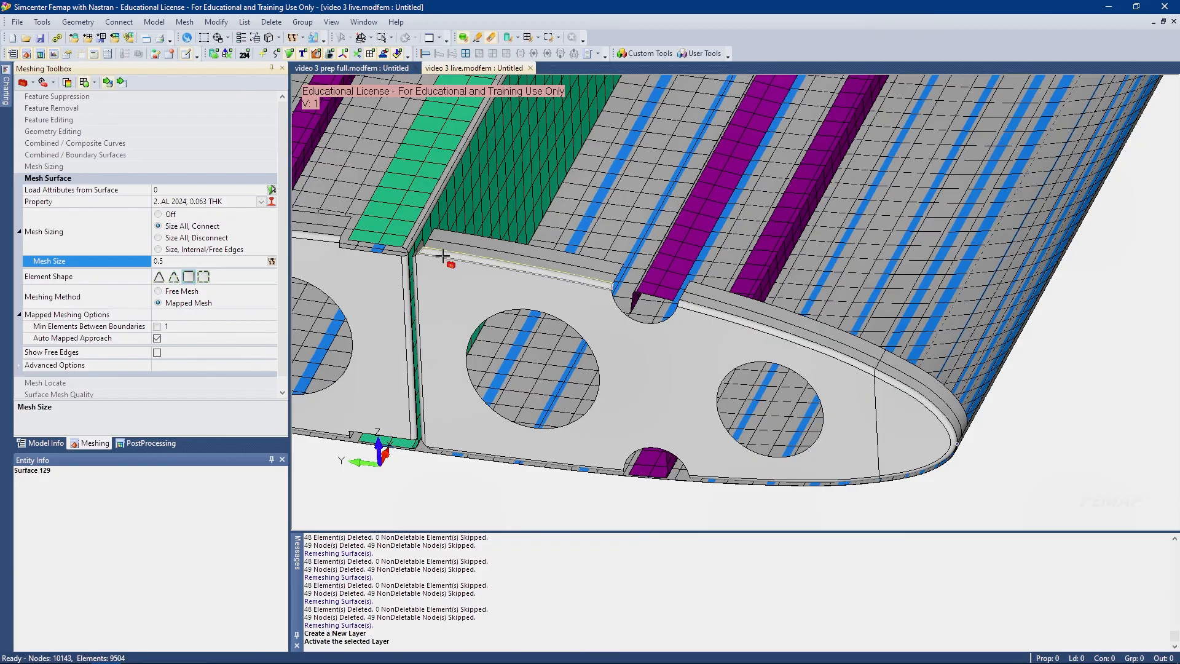
Mesh the end rib's upper flange surfaces from the nose back to the forward spar with AL 2024, 0.063 THK
middle_drag(868, 347, 708, 212)
scroll(996, 489, up, 4)
click(824, 347)
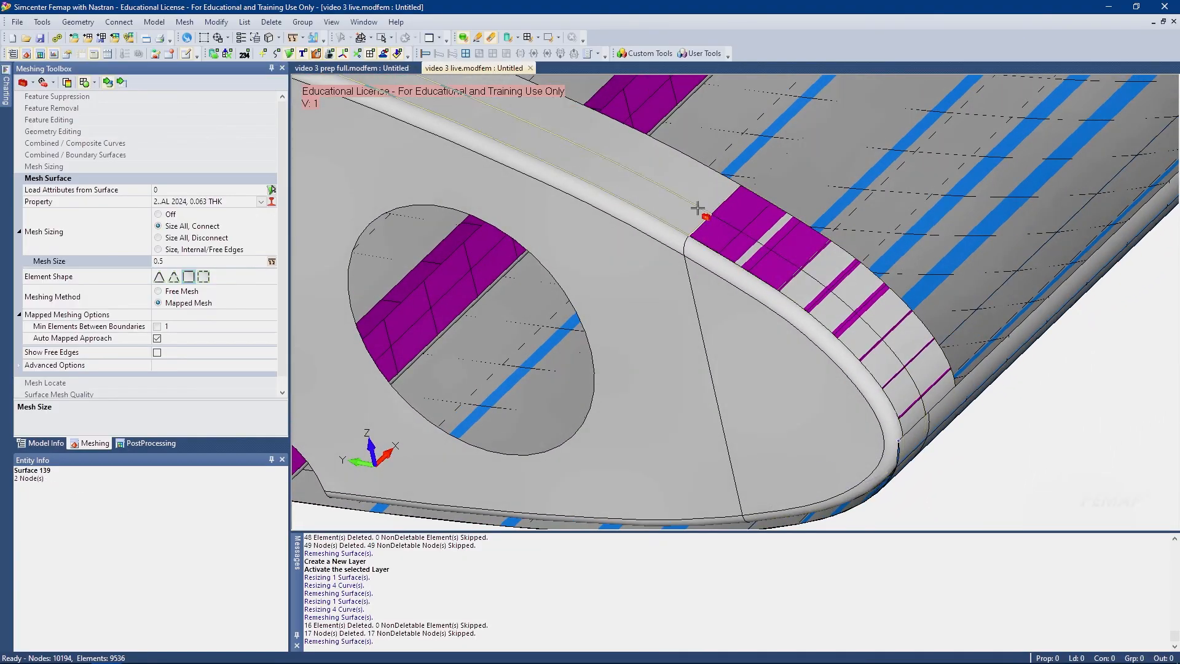
scroll(771, 377, down, 3)
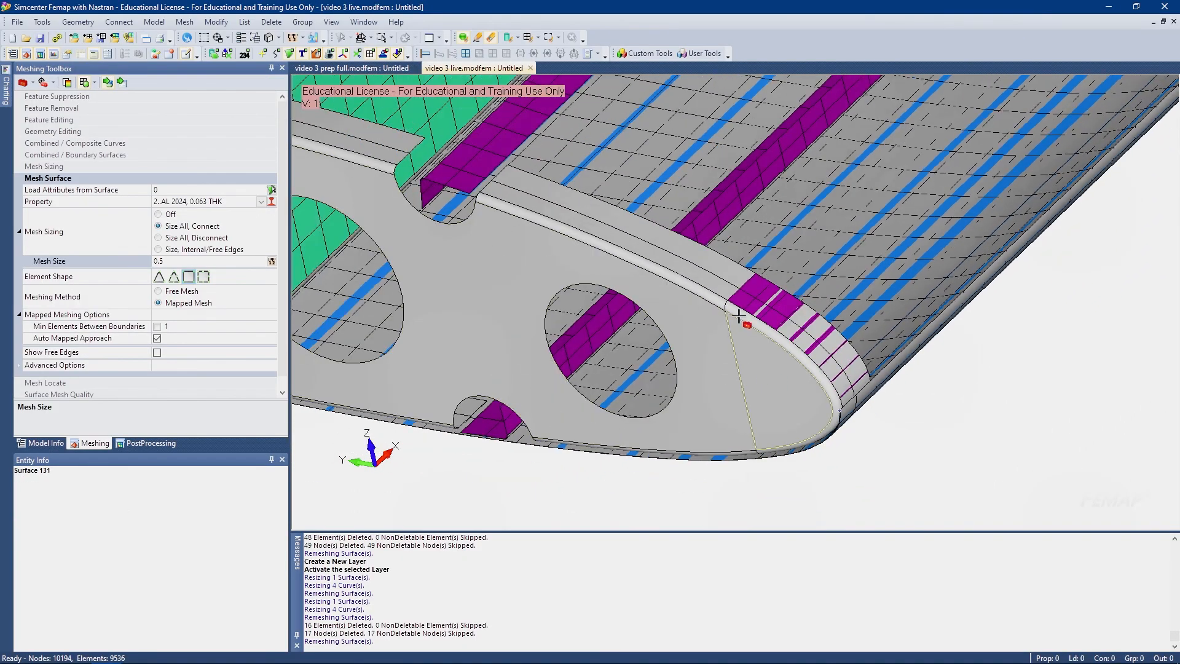
click(705, 274)
click(694, 254)
ctrl+middle_drag(559, 236, 899, 427)
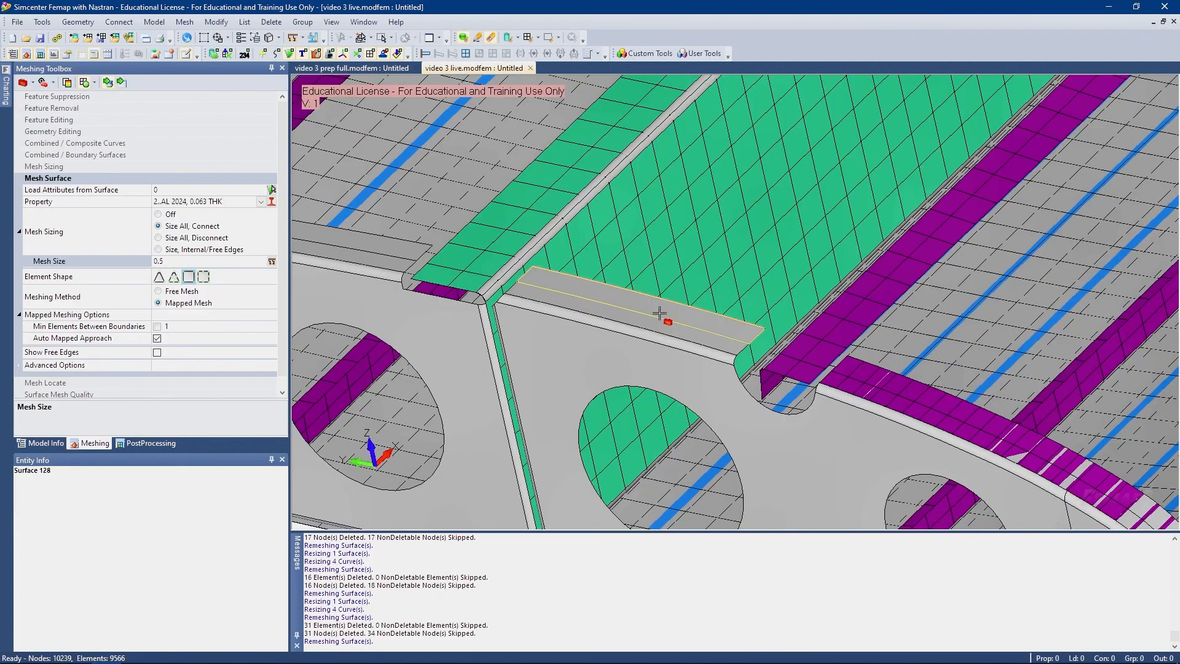
click(655, 313)
click(656, 322)
Hide the SKIN, LOWER layer to expose the end rib's lower flange
ctrl+middle_drag(830, 457, 790, 323)
mouse_move(816, 364)
middle_down()
mouse_move(908, 434)
mouse_move(800, 322)
mouse_move(811, 390)
mouse_move(802, 373)
middle_up()
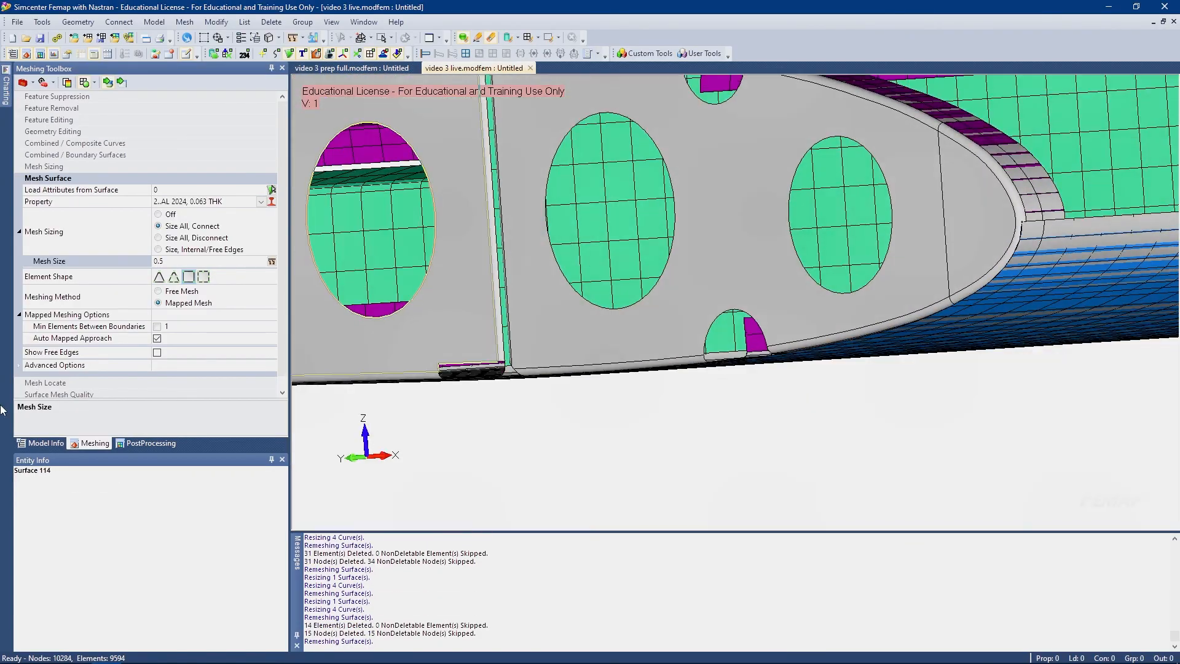
click(46, 443)
click(41, 361)
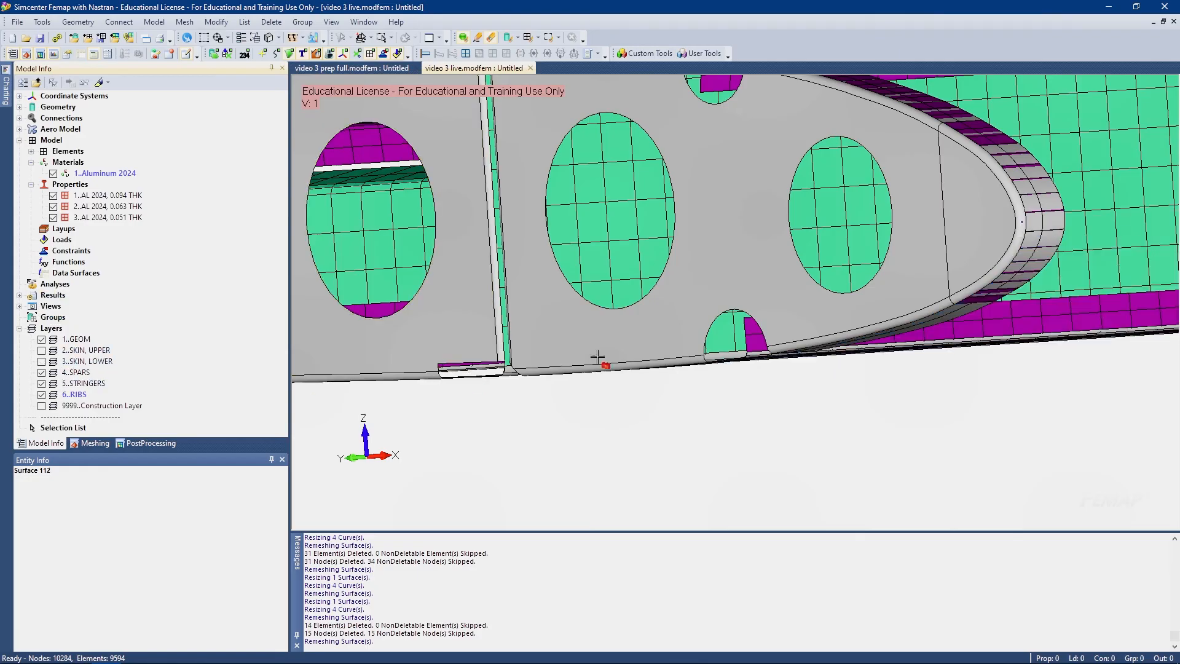
Mesh the end rib's lower flange surfaces forward of the forward spar, using the same property and size 0.5
middle_drag(473, 380, 545, 324)
middle_drag(774, 245, 803, 223)
click(756, 281)
middle_drag(779, 356, 866, 467)
click(697, 326)
Mesh the end rib's first two upper flange segments aft of the forward spar with mesh size 0.5
scroll(815, 349, down, 7)
middle_drag(660, 298, 903, 312)
scroll(906, 312, up, 4)
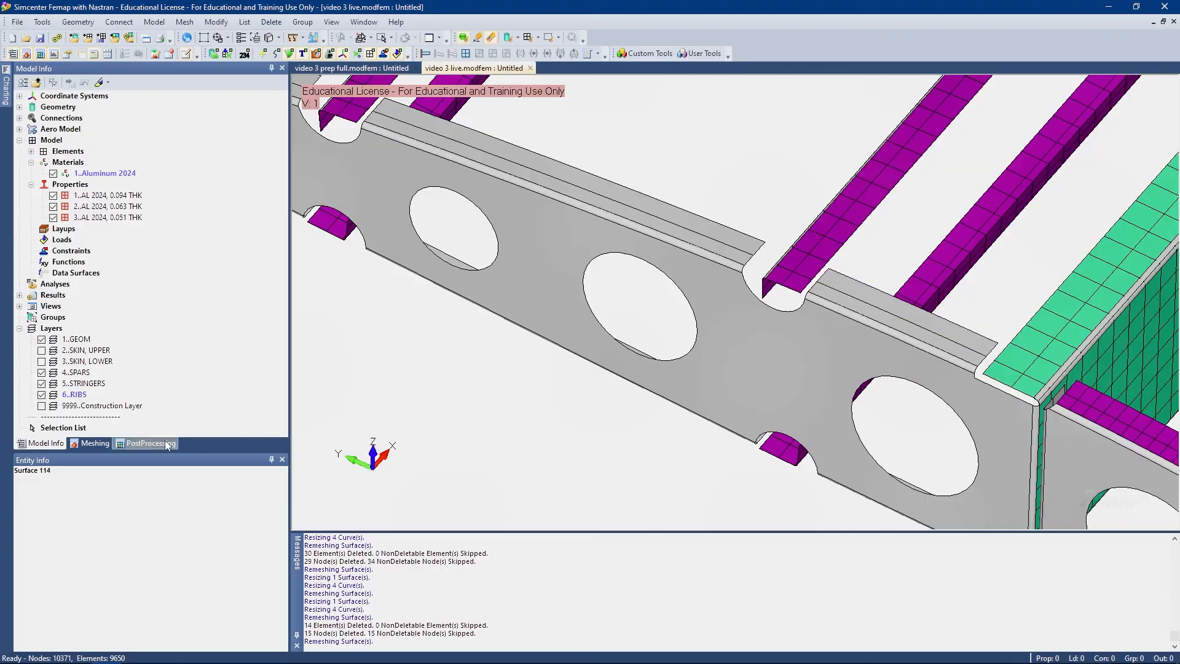
click(936, 327)
click(928, 336)
ctrl+middle_drag(718, 273, 823, 383)
click(788, 327)
click(778, 339)
Mesh the end rib's remaining upper flange segments back to its trailing end
ctrl+middle_drag(756, 341, 1005, 427)
click(605, 261)
click(569, 262)
ctrl+middle_drag(558, 272, 795, 258)
click(546, 247)
click(542, 255)
Mesh the end rib's lower flange surfaces from its trailing end forward past the aft spar, with mesh size 0.5
middle_drag(476, 363, 567, 500)
click(489, 284)
click(492, 275)
click(493, 271)
ctrl+middle_drag(685, 367, 481, 275)
click(483, 275)
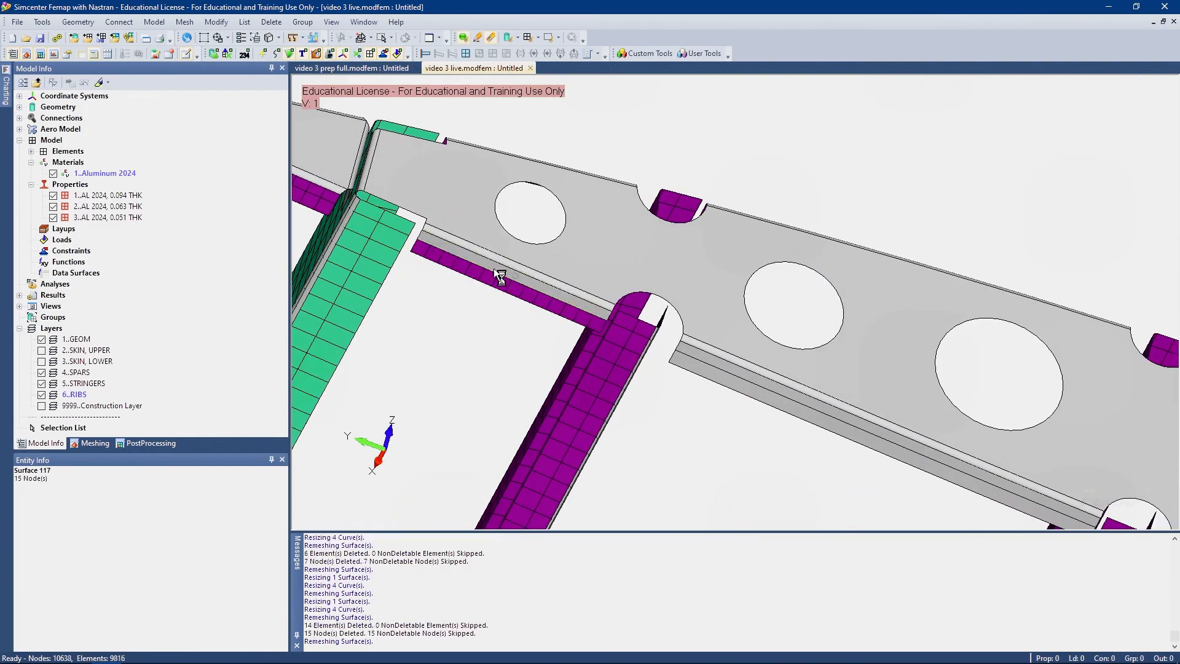
click(492, 265)
Mesh the end rib's remaining lower flange segments forward to the forward spar with mesh size 0.5
ctrl+middle_drag(713, 367, 431, 242)
click(504, 281)
click(509, 267)
ctrl+middle_drag(627, 324, 372, 214)
click(697, 351)
click(700, 343)
ctrl+middle_drag(700, 343, 562, 297)
middle_drag(638, 313, 809, 374)
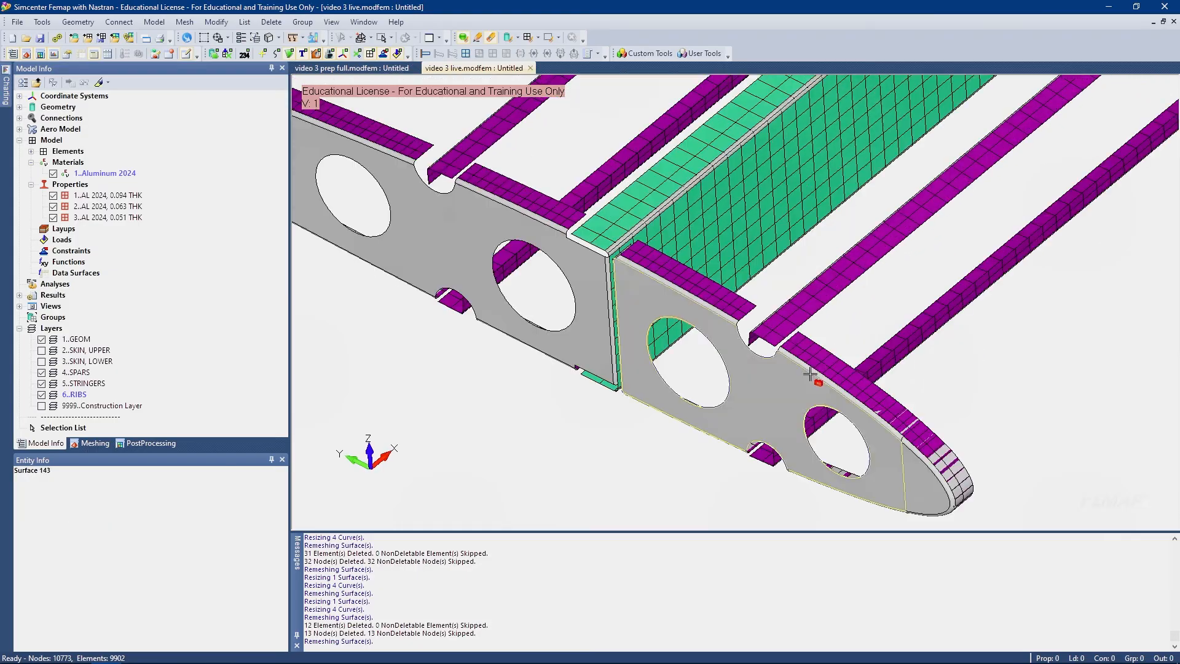
Mesh the bend strips between the end rib's web and flanges forward of the forward spar
click(813, 377)
click(699, 303)
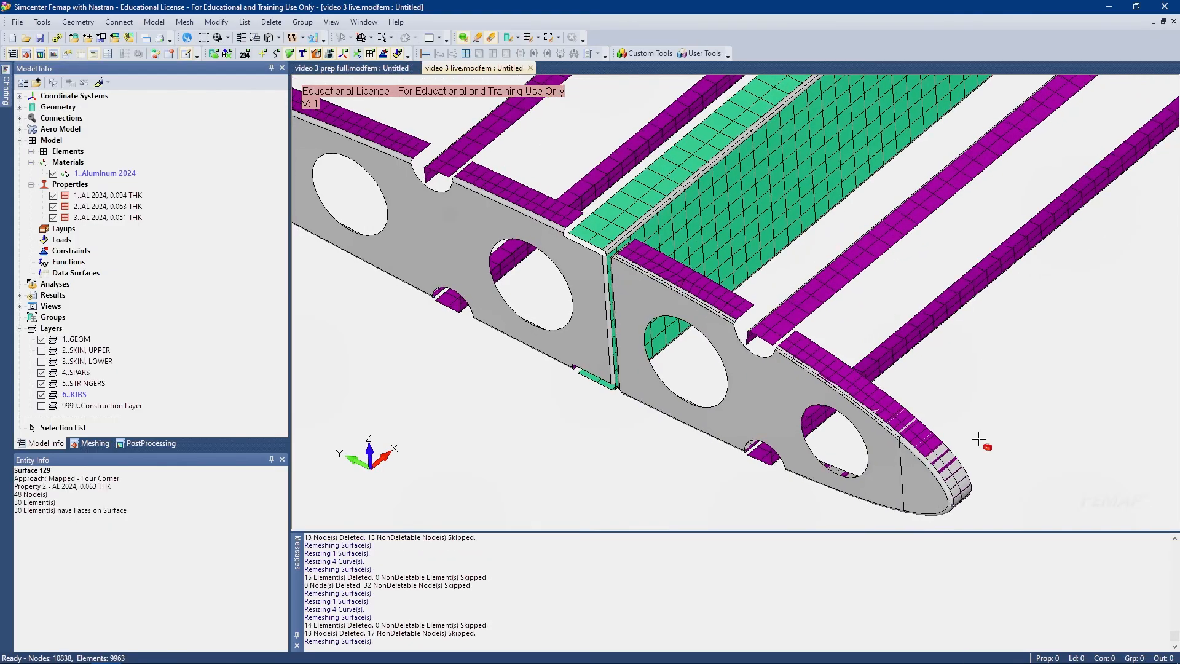
scroll(938, 453, up, 2)
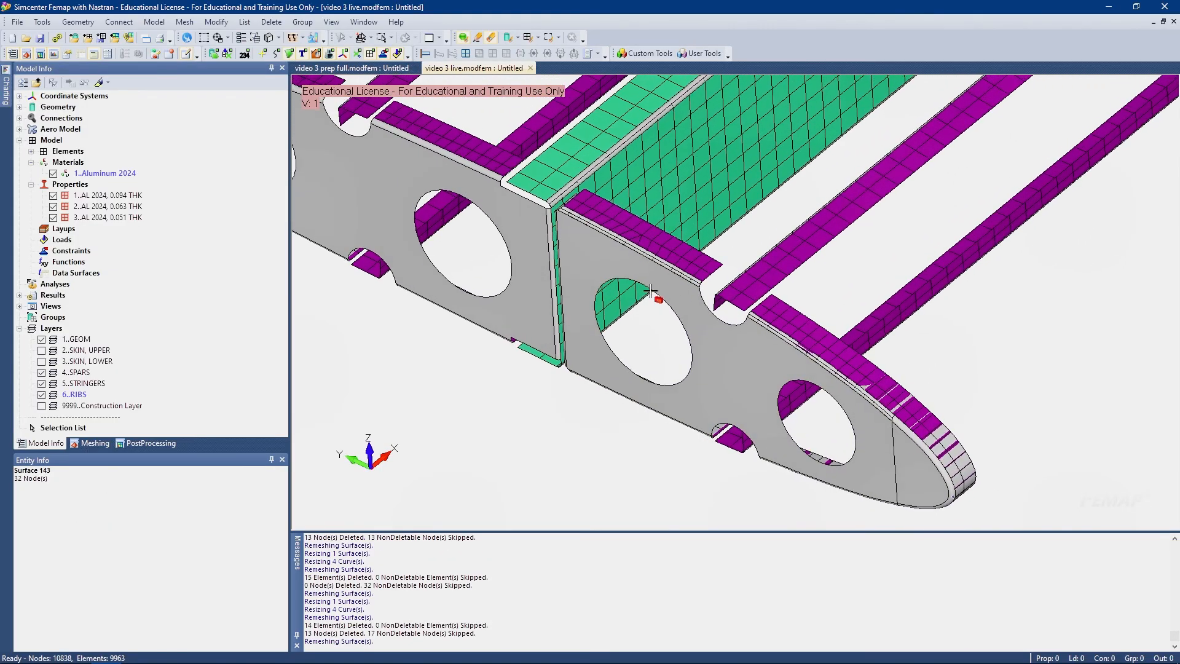
scroll(614, 283, up, 3)
scroll(698, 337, down, 3)
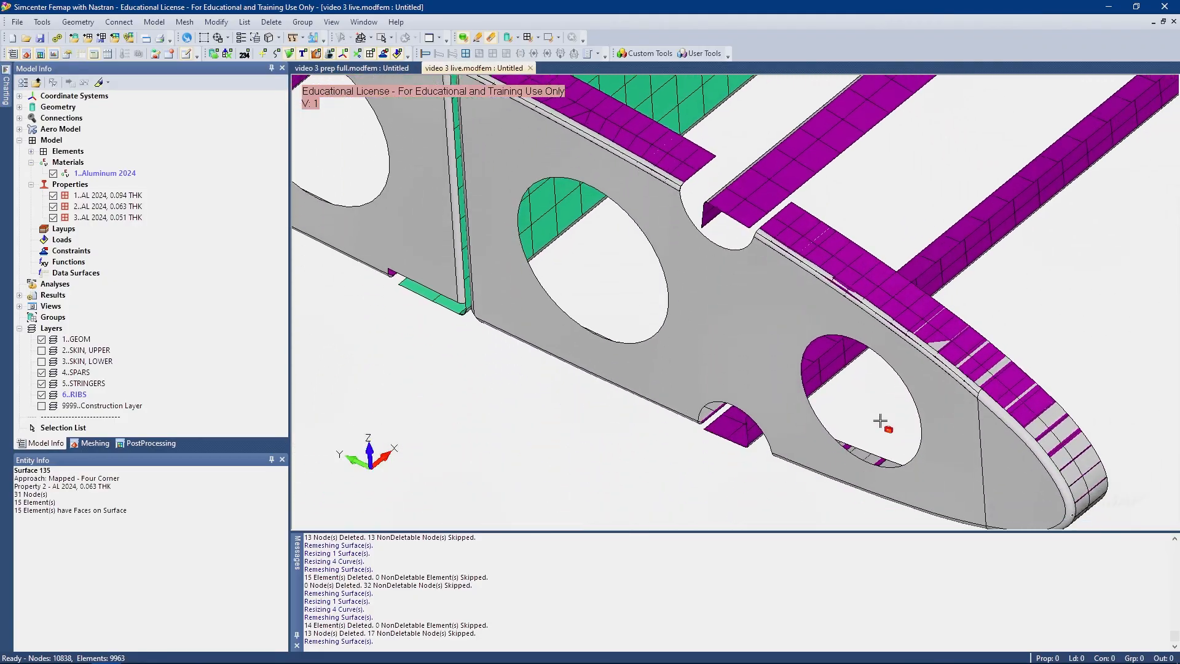
middle_drag(982, 468, 797, 455)
click(821, 377)
click(740, 394)
Mesh the end rib's lower bend strips from the forward spar back to the trailing end
click(787, 445)
ctrl+middle_drag(648, 461, 874, 416)
click(726, 437)
ctrl+middle_drag(697, 446, 1008, 439)
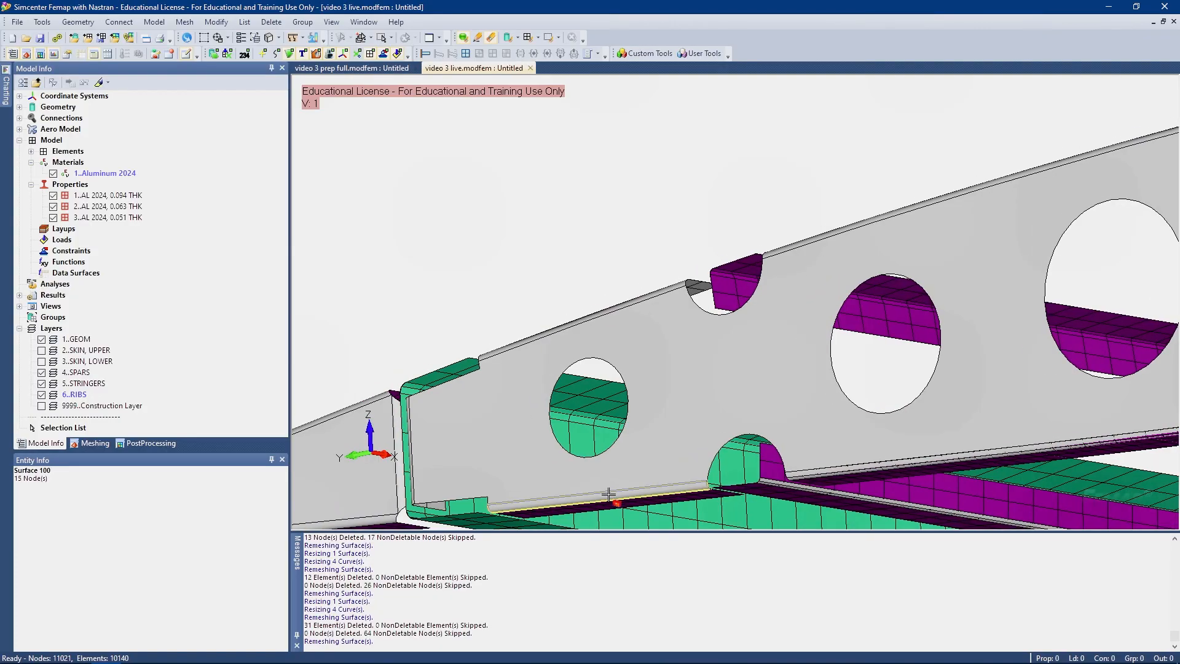
click(608, 496)
ctrl+middle_drag(604, 495, 731, 424)
click(543, 459)
Mesh the end rib's upper bend strips from the forward spar back to the trailing end
middle_drag(544, 460, 515, 412)
scroll(515, 412, down, 8)
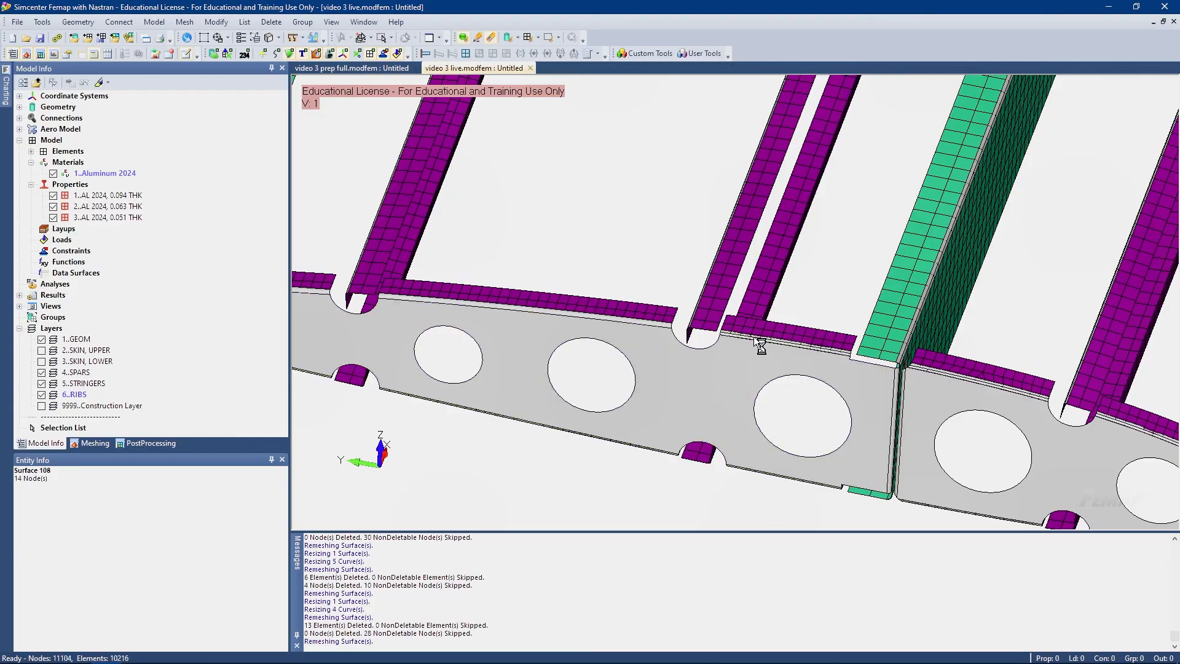
ctrl+middle_drag(329, 334, 529, 330)
click(482, 289)
ctrl+middle_drag(395, 281, 517, 327)
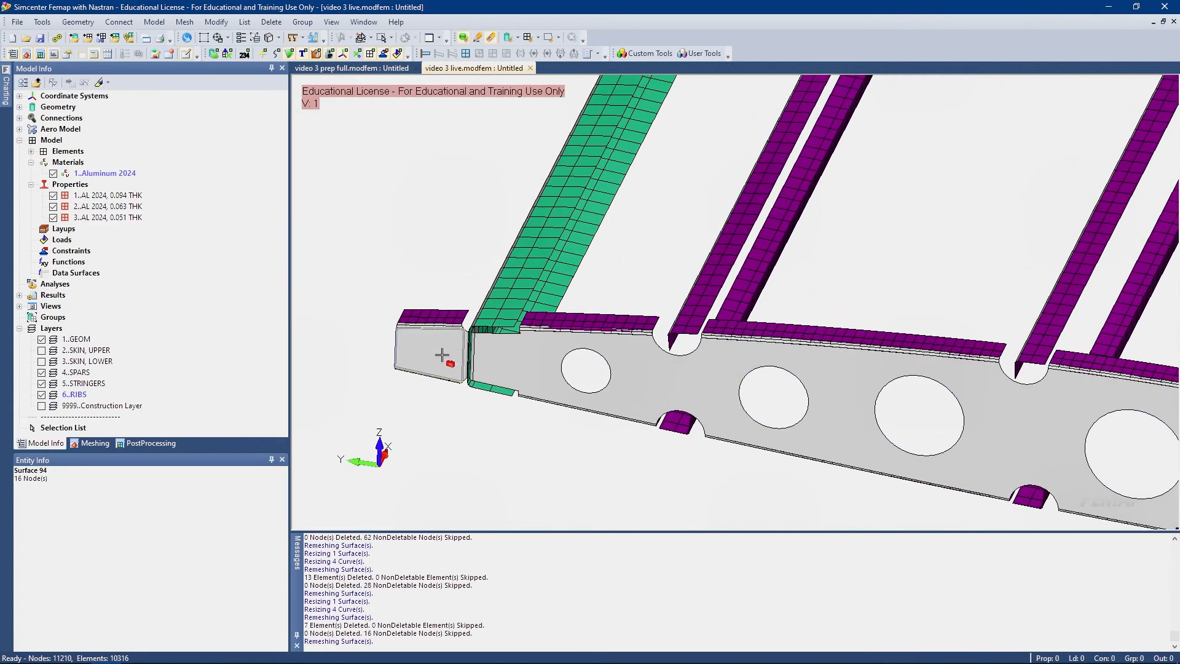
Mesh the end rib's main, forward and nose web surfaces with the AL 2024, 0.063 THK property and size 0.5
click(519, 362)
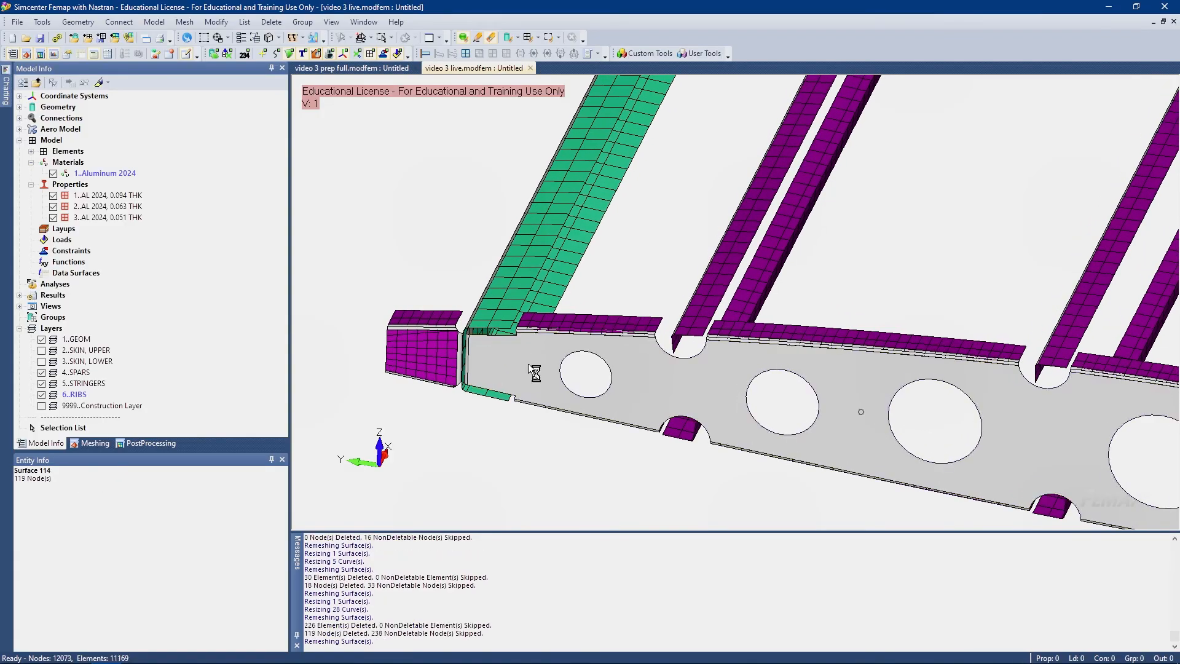
scroll(553, 374, down, 3)
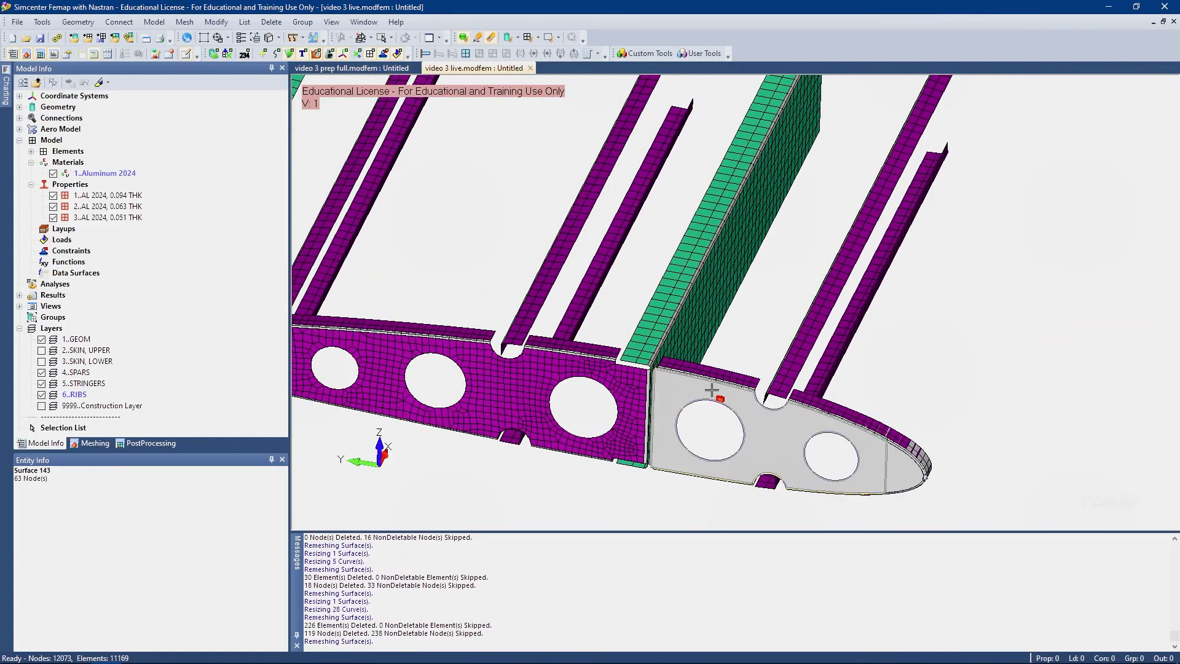
click(712, 391)
click(890, 459)
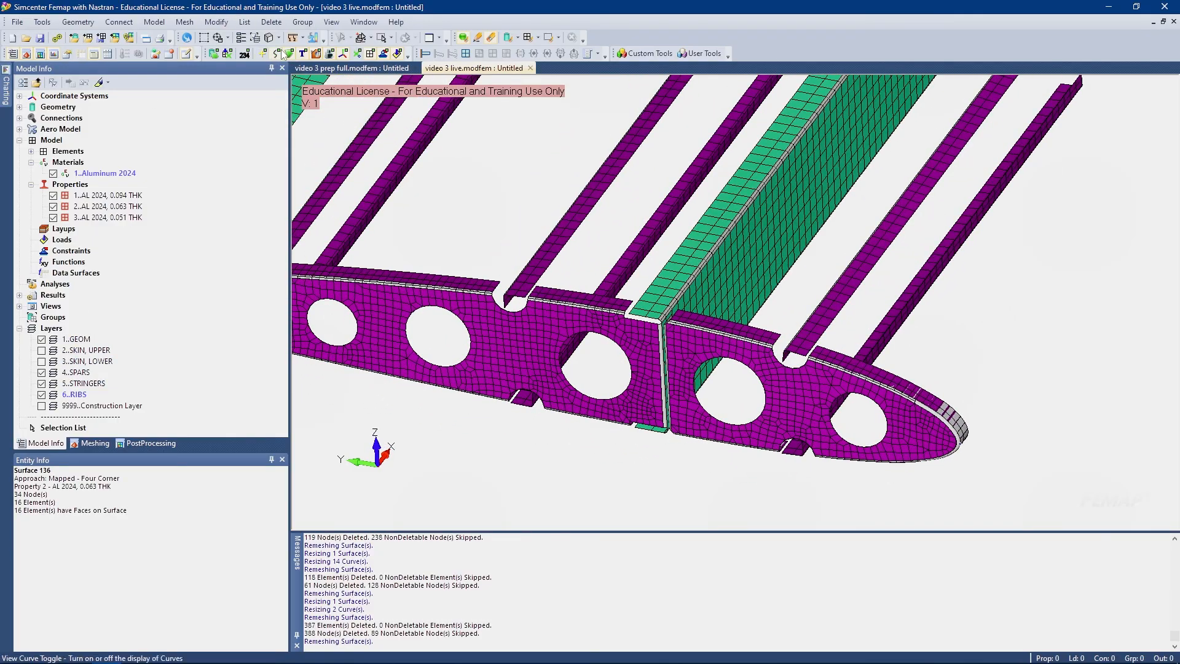
Increase the curve sizing by one element along the end rib's upper flange just forward of the forward spar
scroll(650, 253, up, 5)
scroll(758, 307, up, 4)
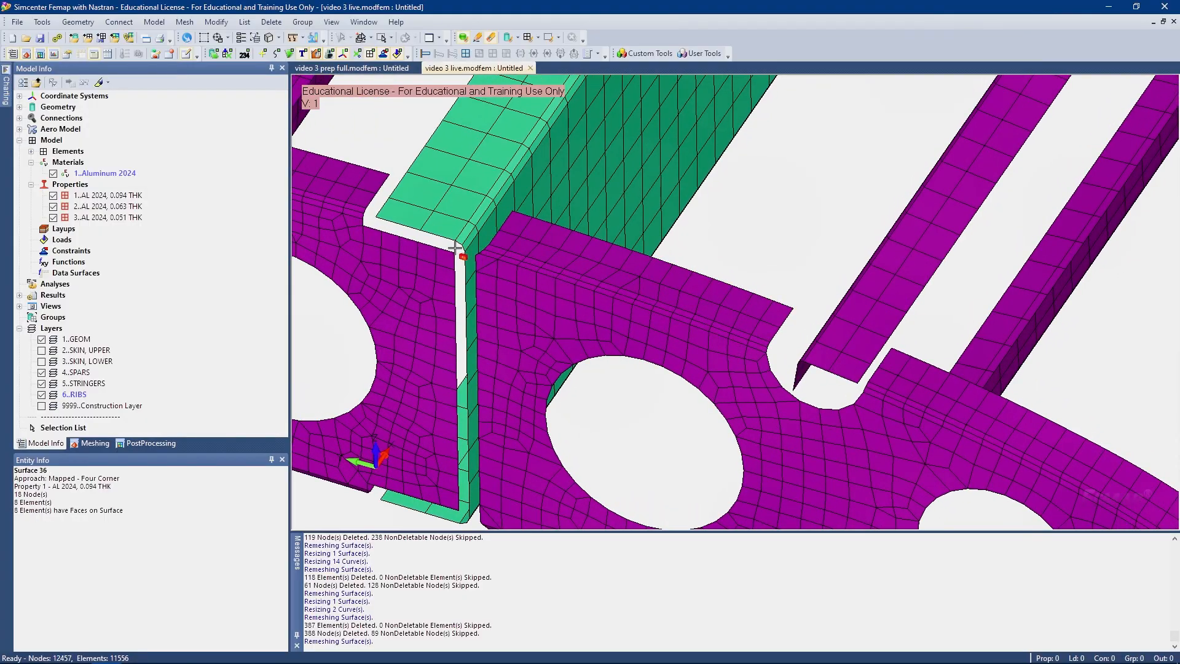
click(92, 443)
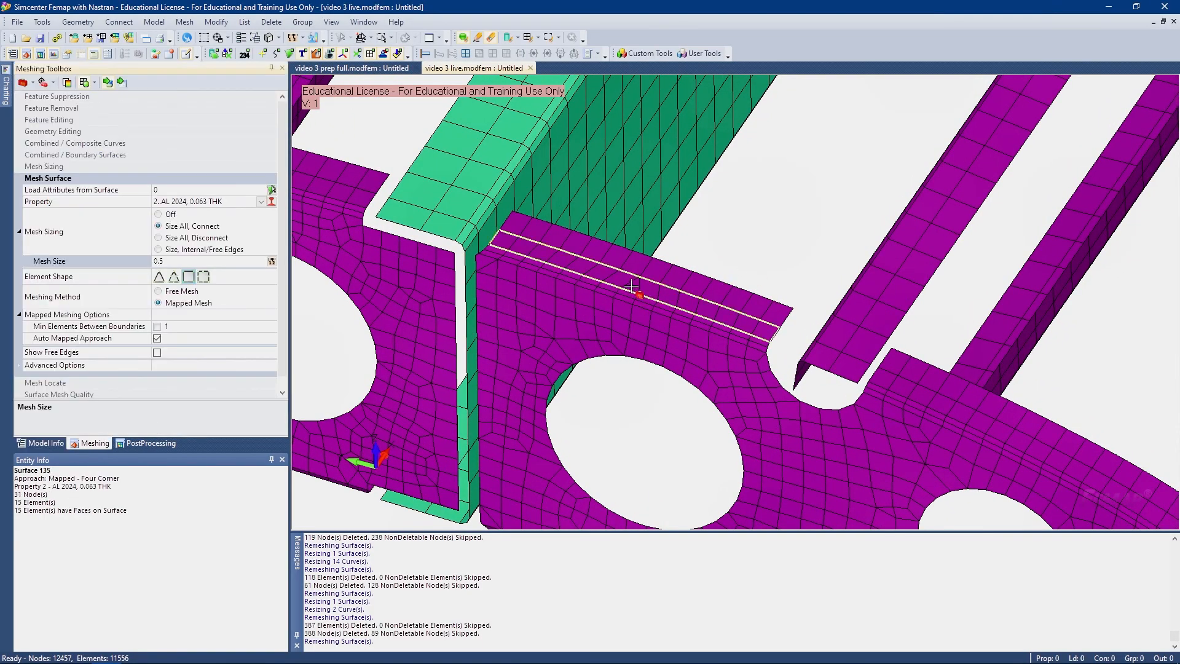
scroll(679, 304, up, 2)
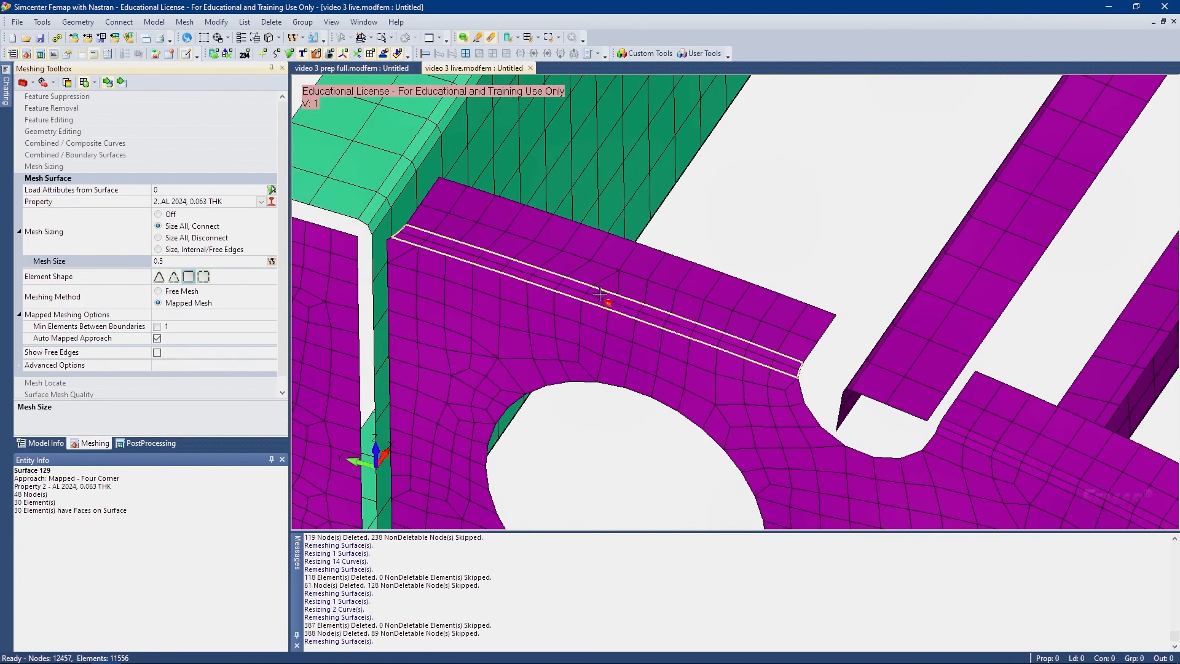
scroll(705, 254, down, 2)
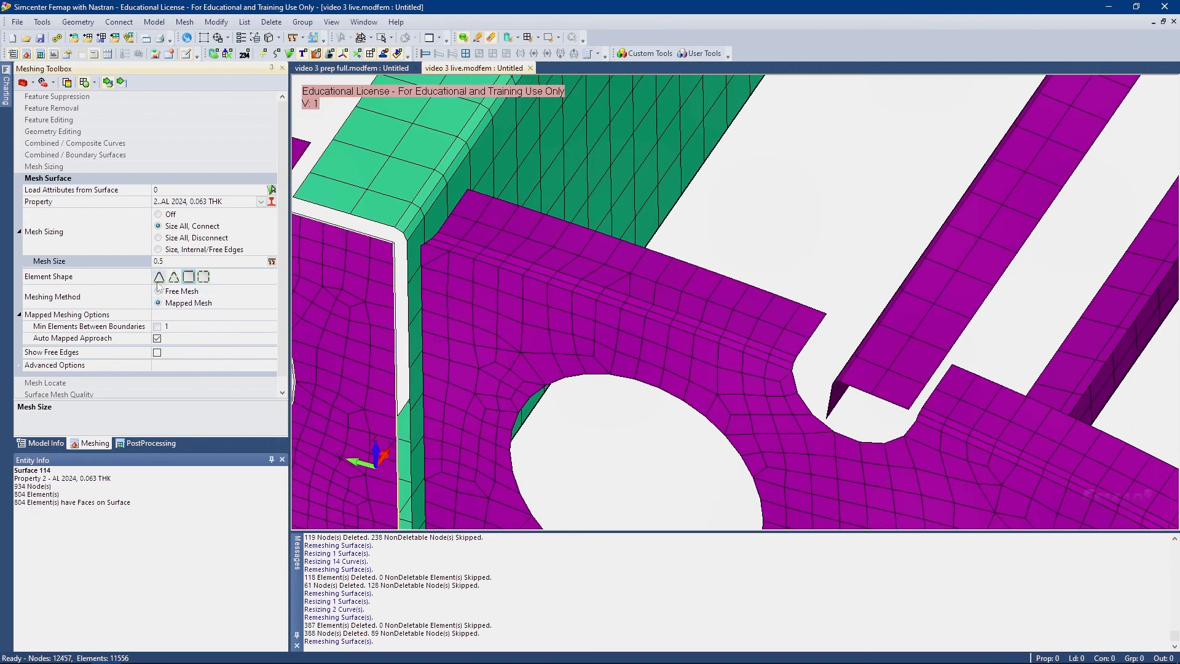
click(59, 166)
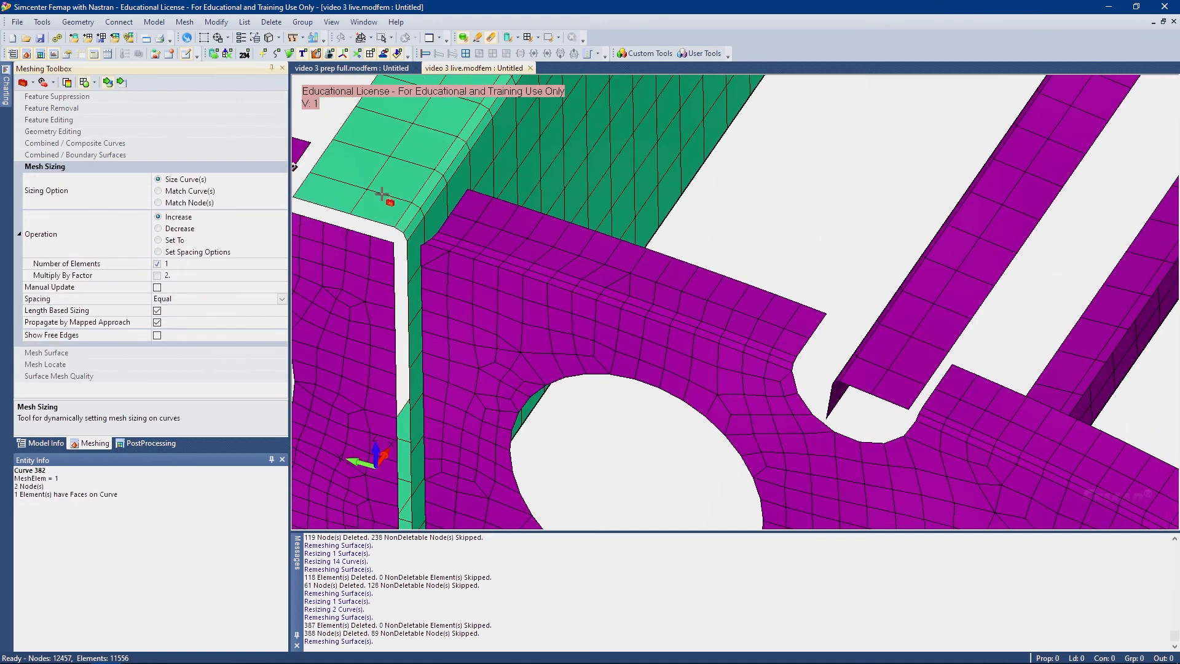
click(678, 255)
scroll(636, 284, down, 5)
middle_drag(634, 282, 670, 333)
middle_drag(692, 379, 688, 344)
scroll(565, 285, up, 3)
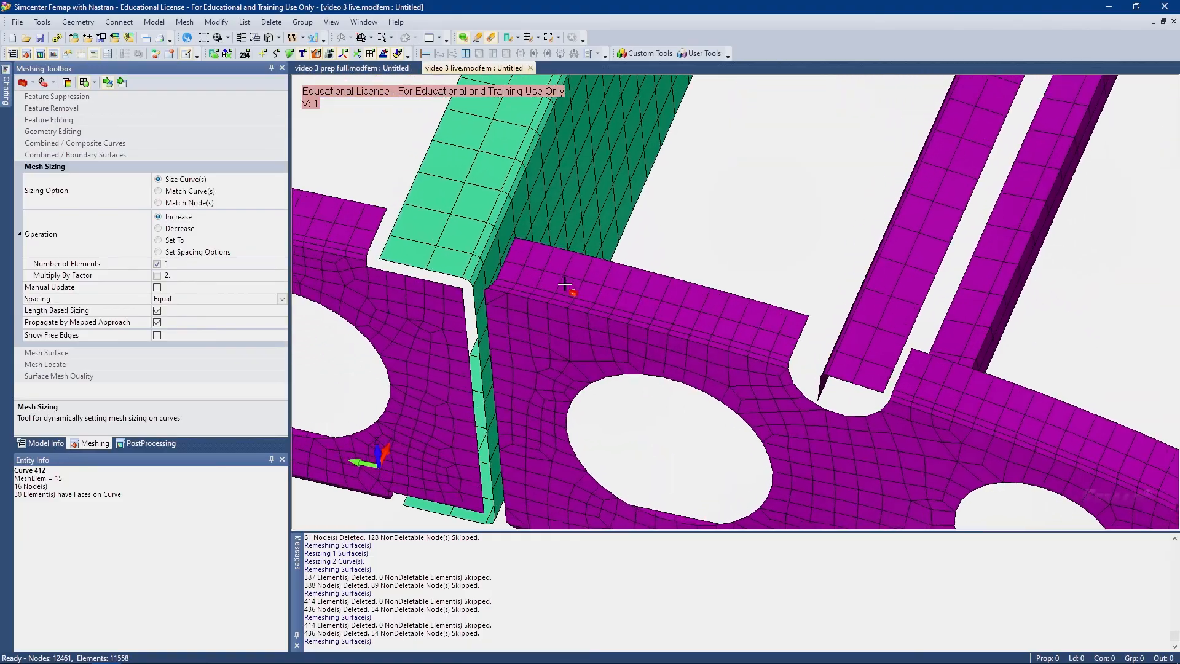
Add one element across the end rib's upper flange segments forward of the forward spar and refine the nose curves
ctrl+middle_drag(565, 284, 629, 285)
scroll(682, 325, down, 1)
ctrl+middle_drag(808, 353, 632, 315)
middle_drag(730, 368, 706, 388)
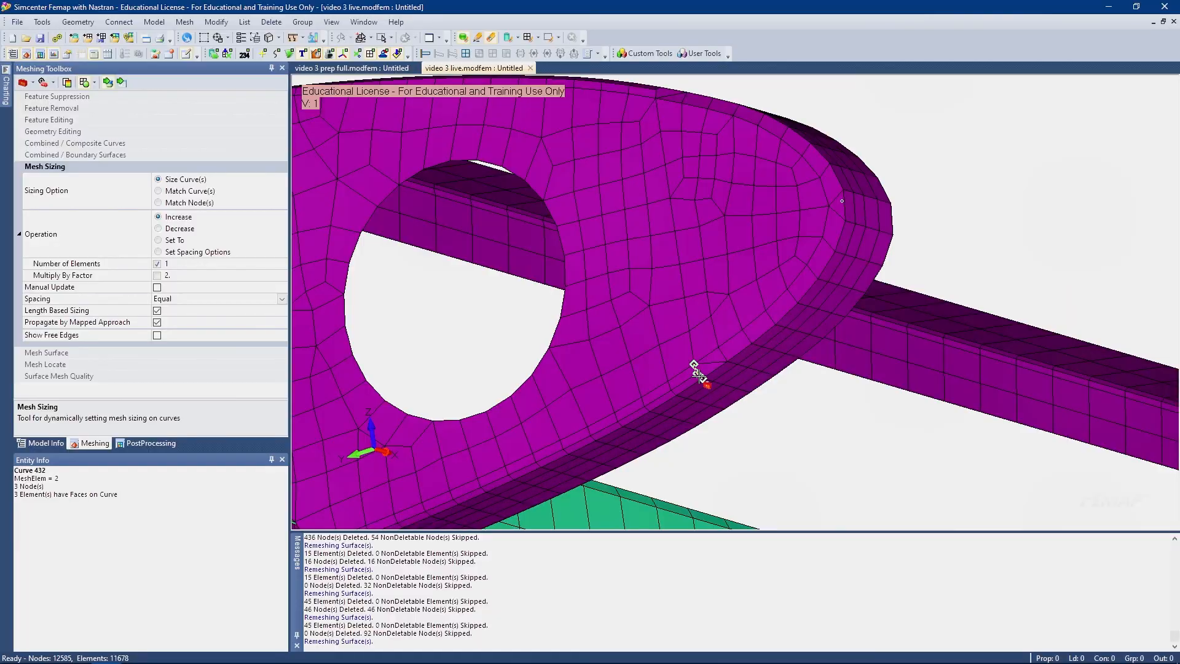
middle_drag(831, 209, 817, 221)
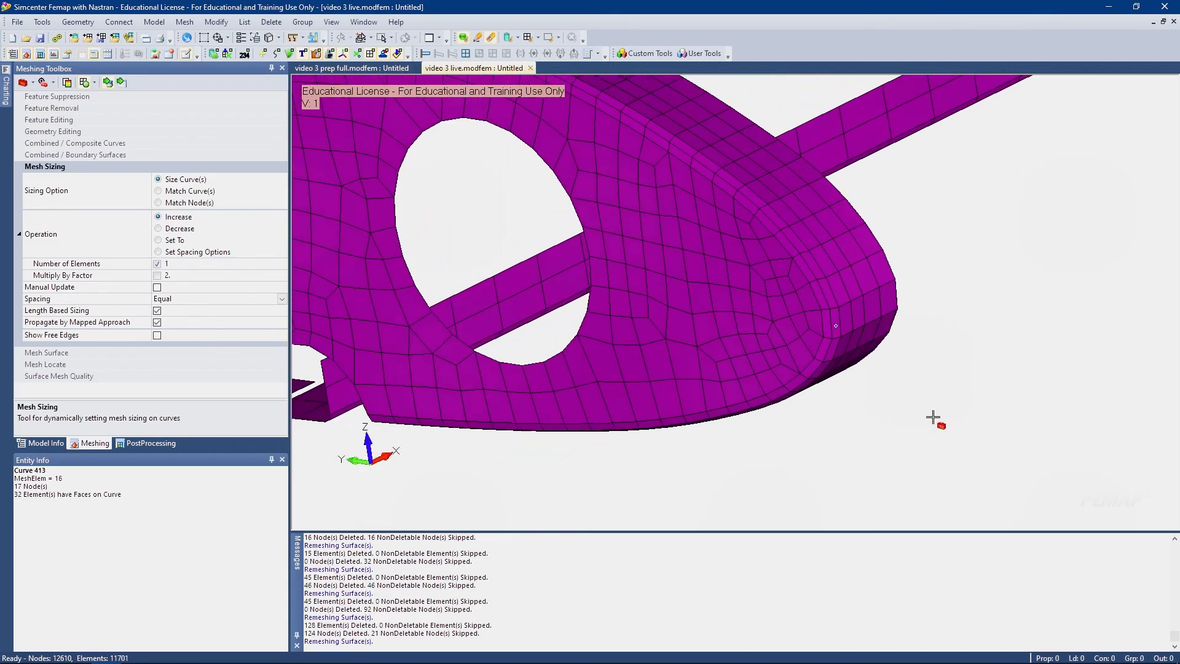
Increase the sizing by one element across the width of the end rib's lower flange segments
middle_drag(927, 413, 625, 347)
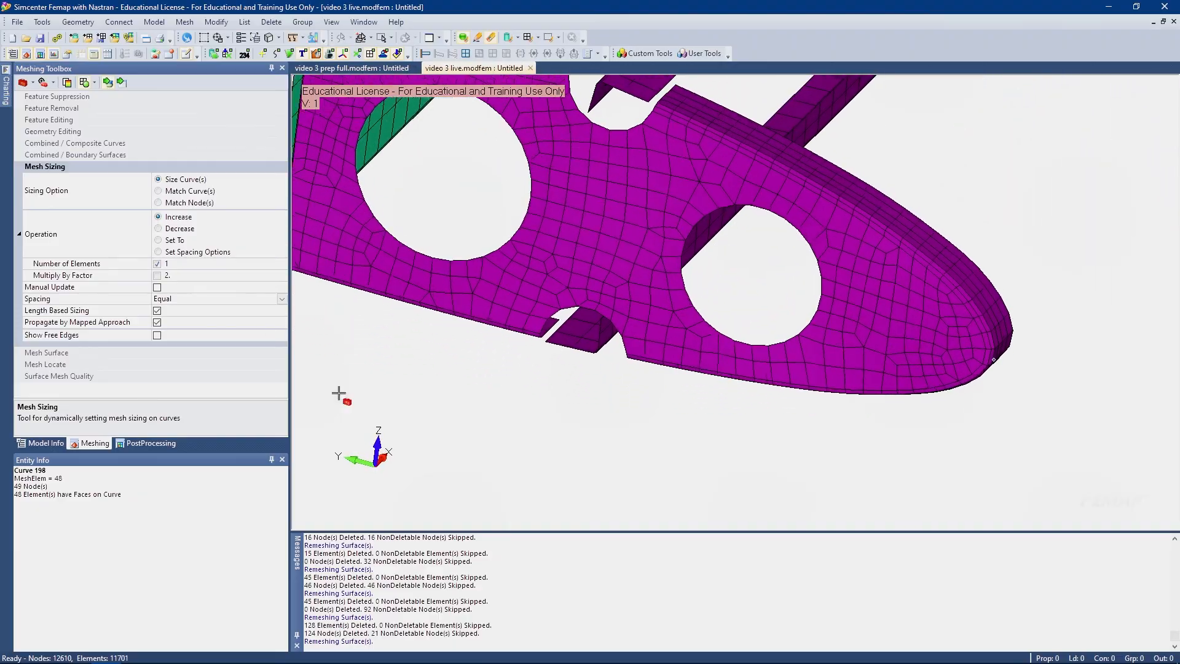
middle_drag(709, 318, 799, 351)
scroll(799, 352, up, 5)
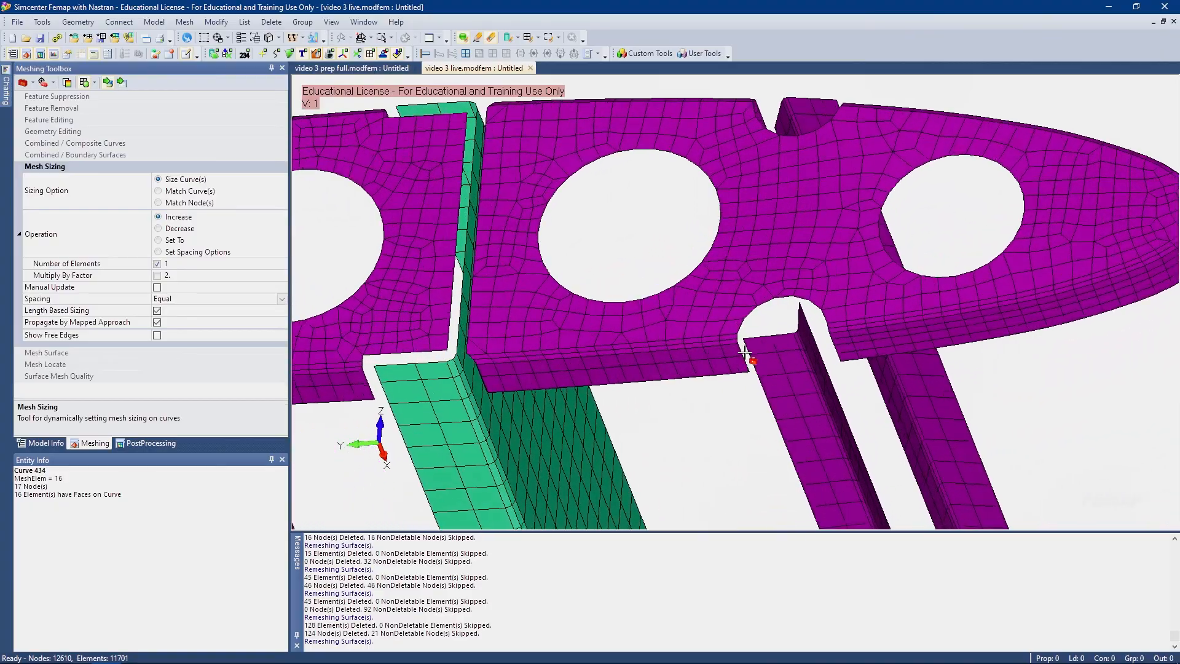
click(740, 291)
middle_drag(745, 312, 629, 412)
click(675, 374)
click(625, 408)
Adjust the curve sizing on the end rib's trailing segment and on the main web beside the aft spar
scroll(626, 423, up, 4)
scroll(629, 411, up, 6)
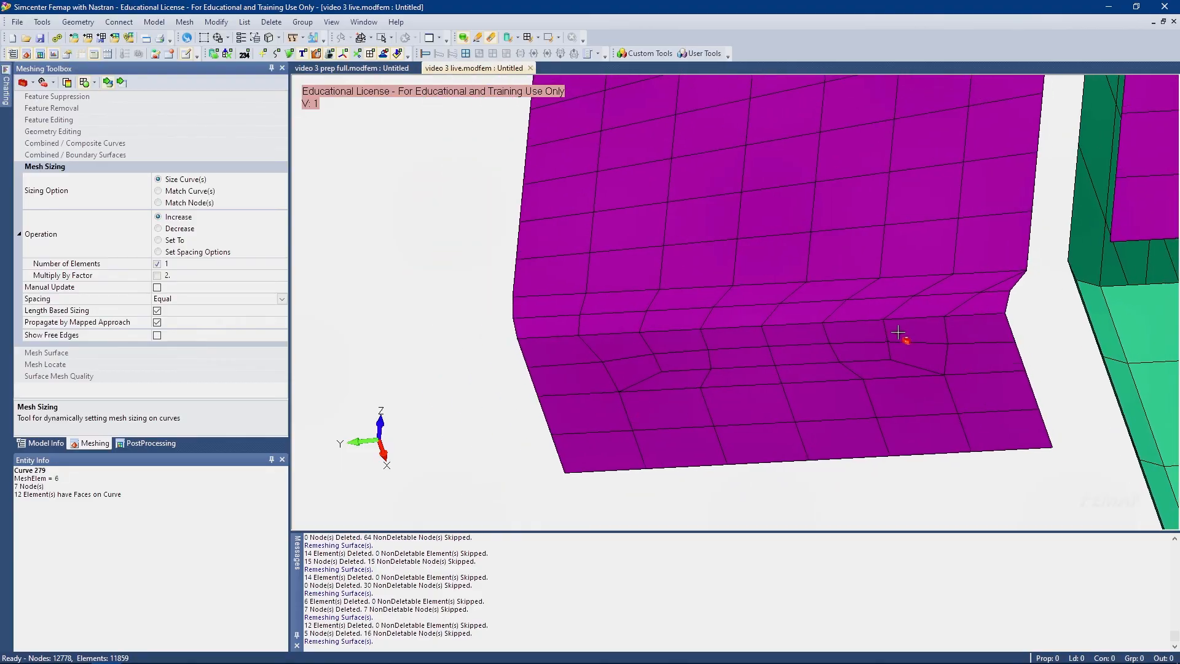
ctrl+middle_drag(841, 288, 813, 288)
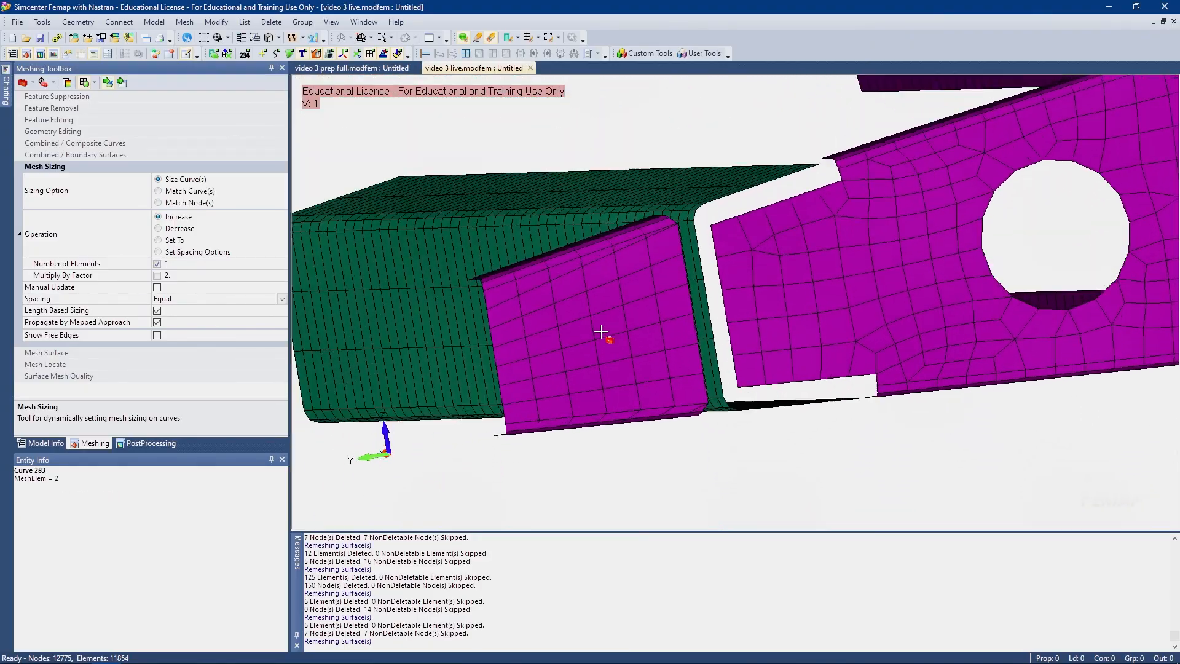
scroll(657, 294, up, 4)
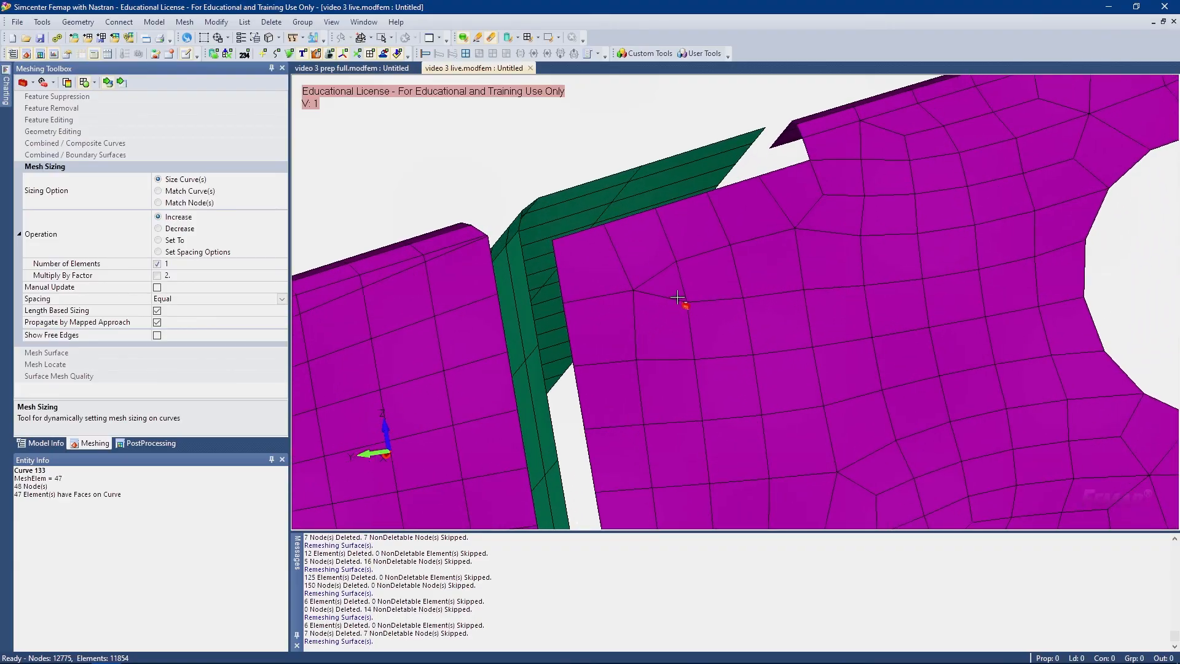
scroll(675, 297, down, 4)
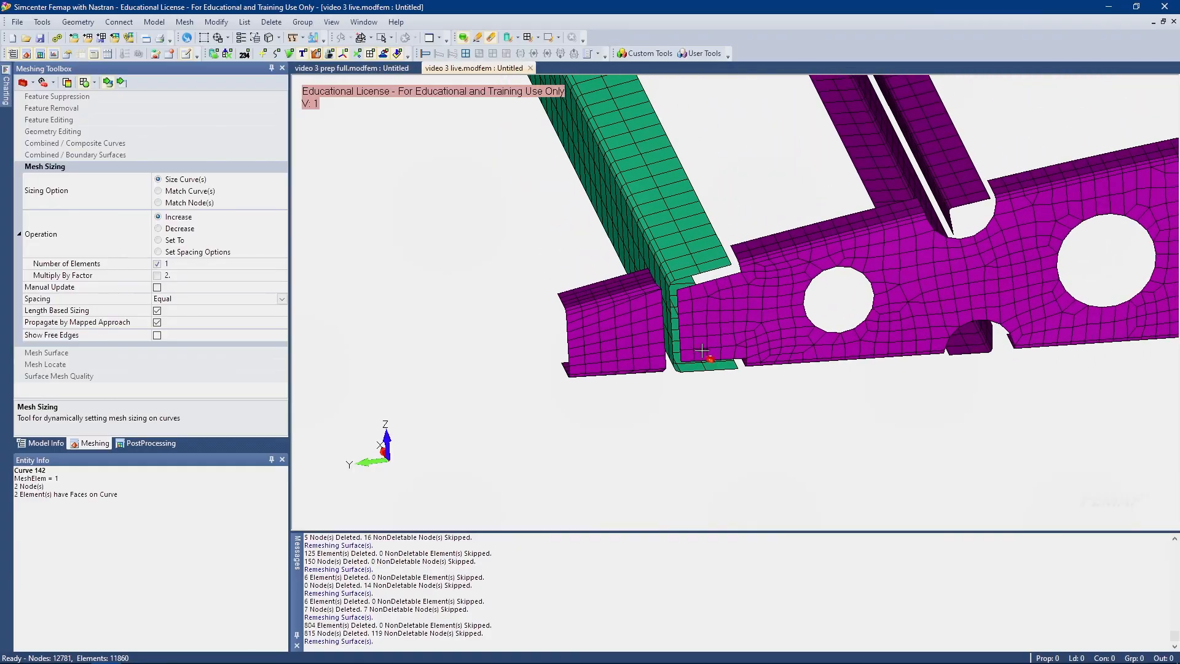
Add one element across the width of the end rib's upper flange segments aft of the forward spar
scroll(690, 348, up, 3)
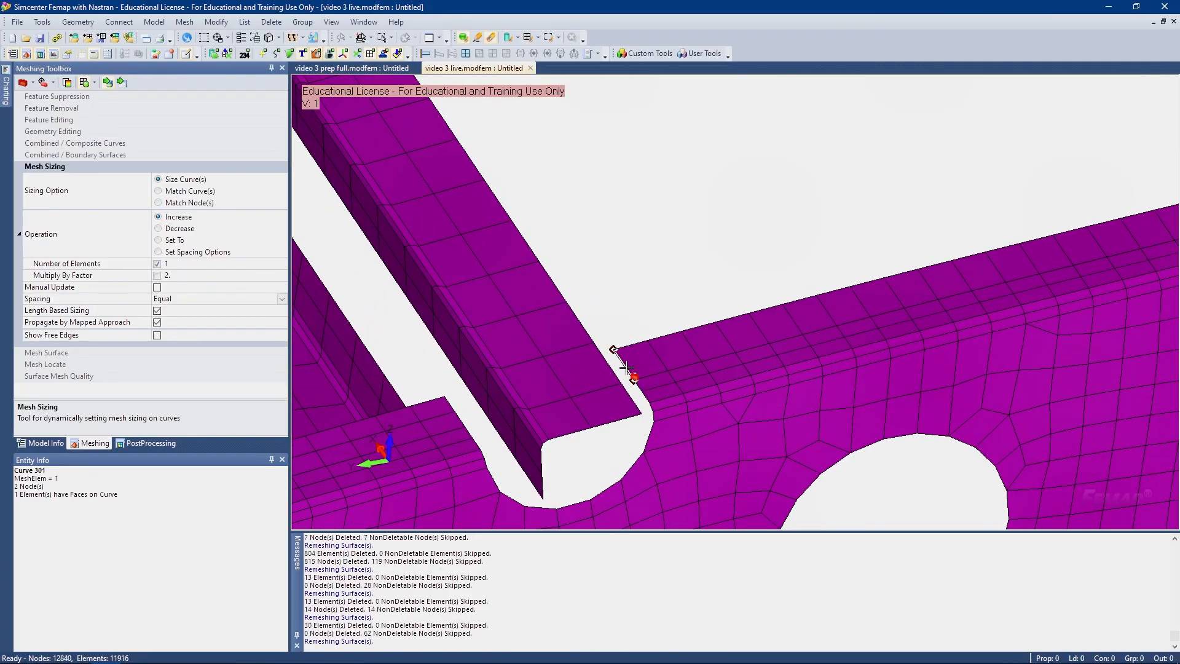
click(626, 368)
scroll(756, 390, down, 5)
scroll(682, 380, up, 8)
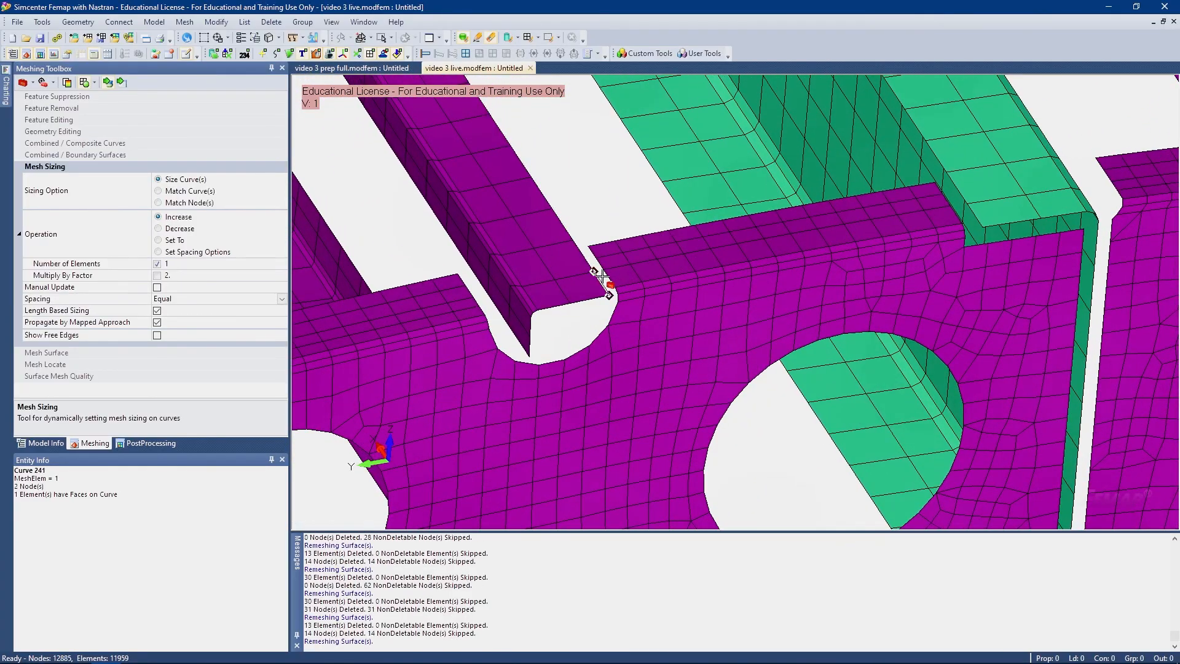
click(611, 275)
scroll(611, 275, down, 5)
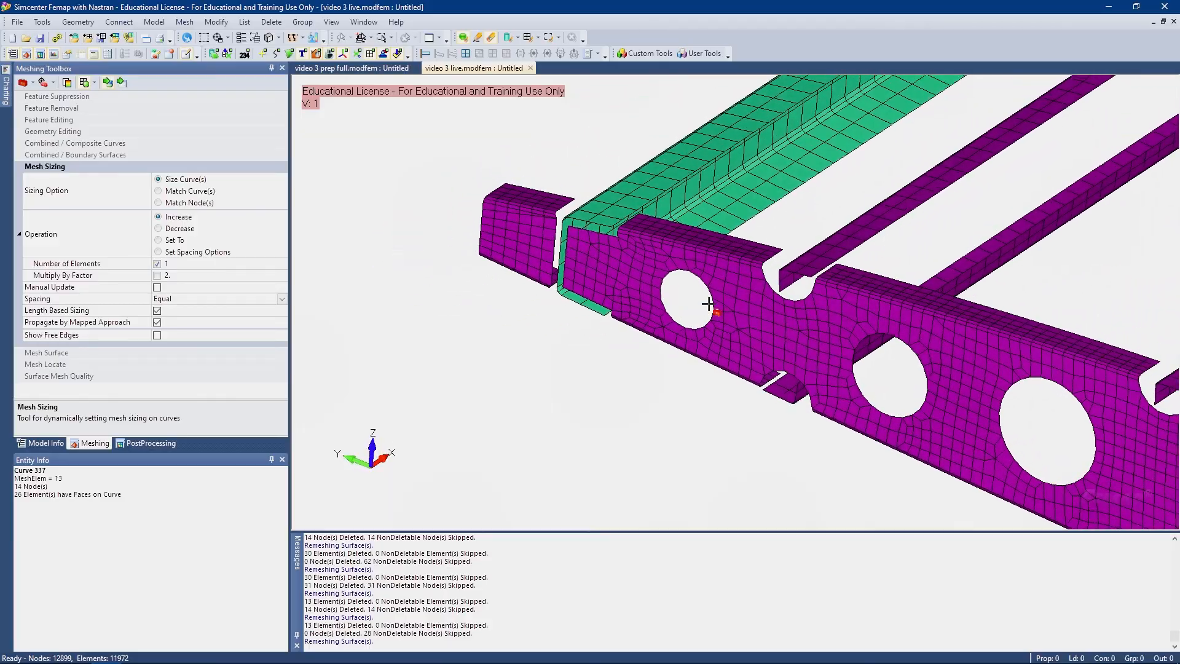
Mesh the end rib's vertical flanges and bends at the spars with size 0.5, and add one element across their width
click(41, 443)
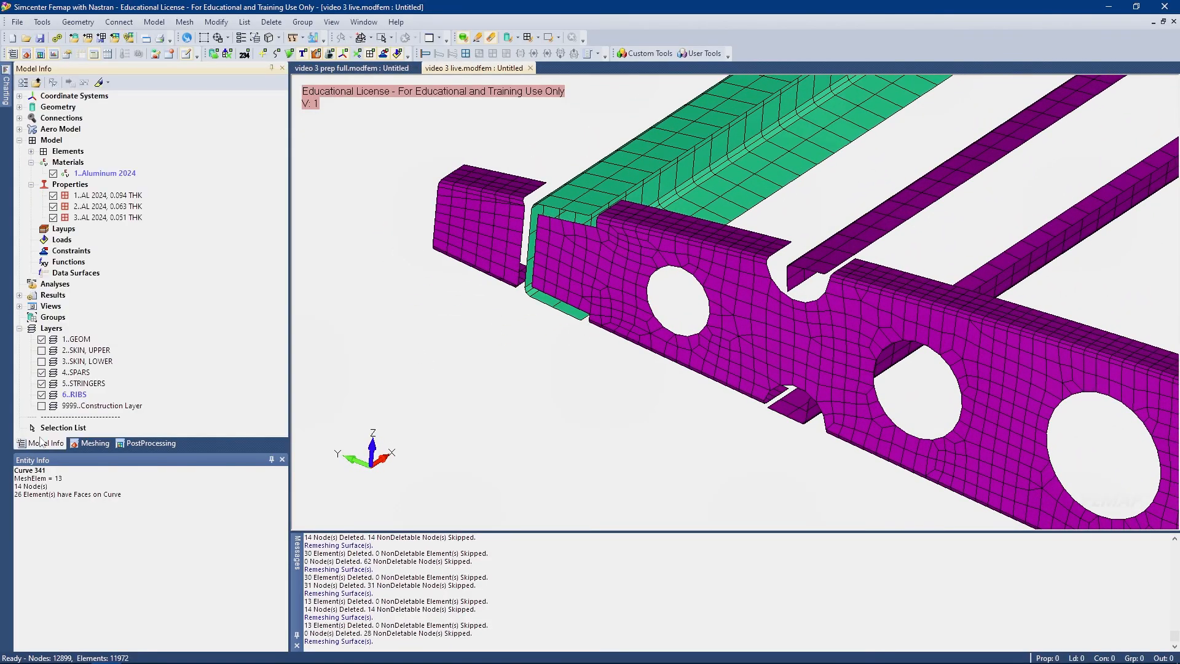
click(86, 442)
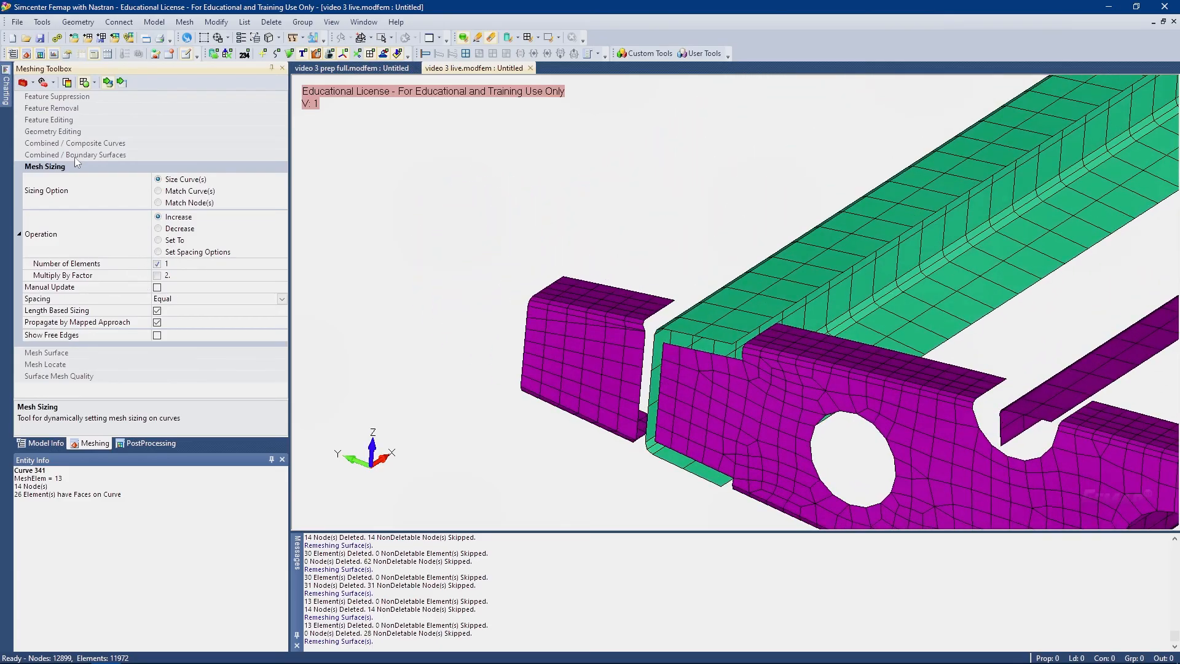
click(48, 352)
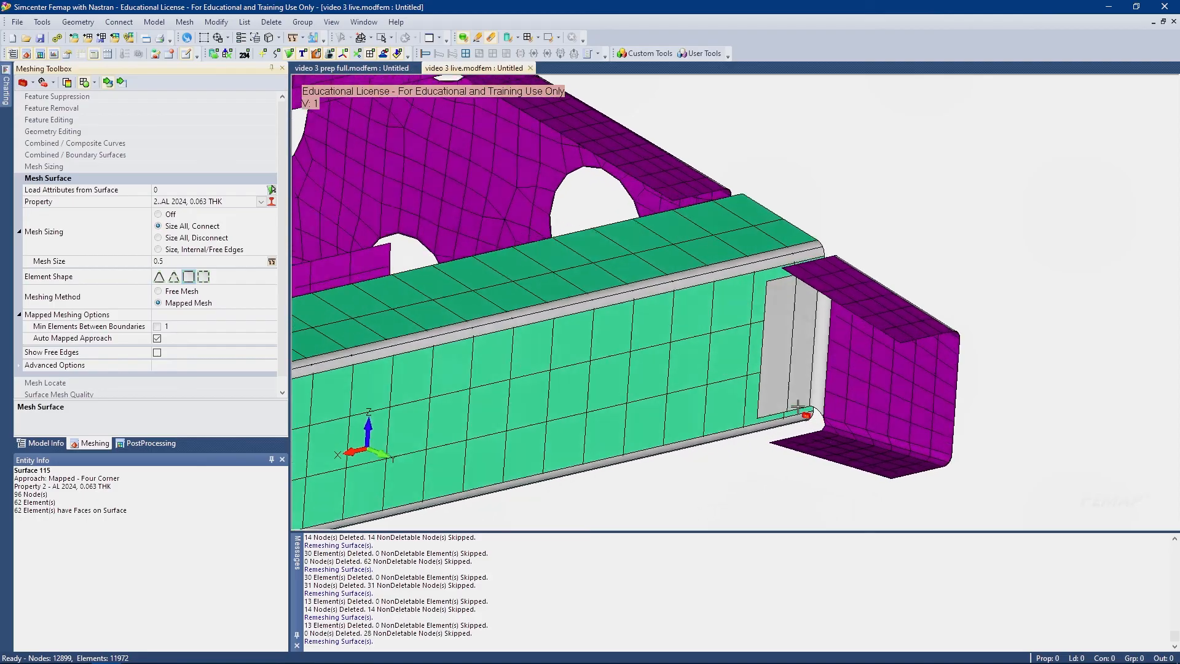
click(647, 394)
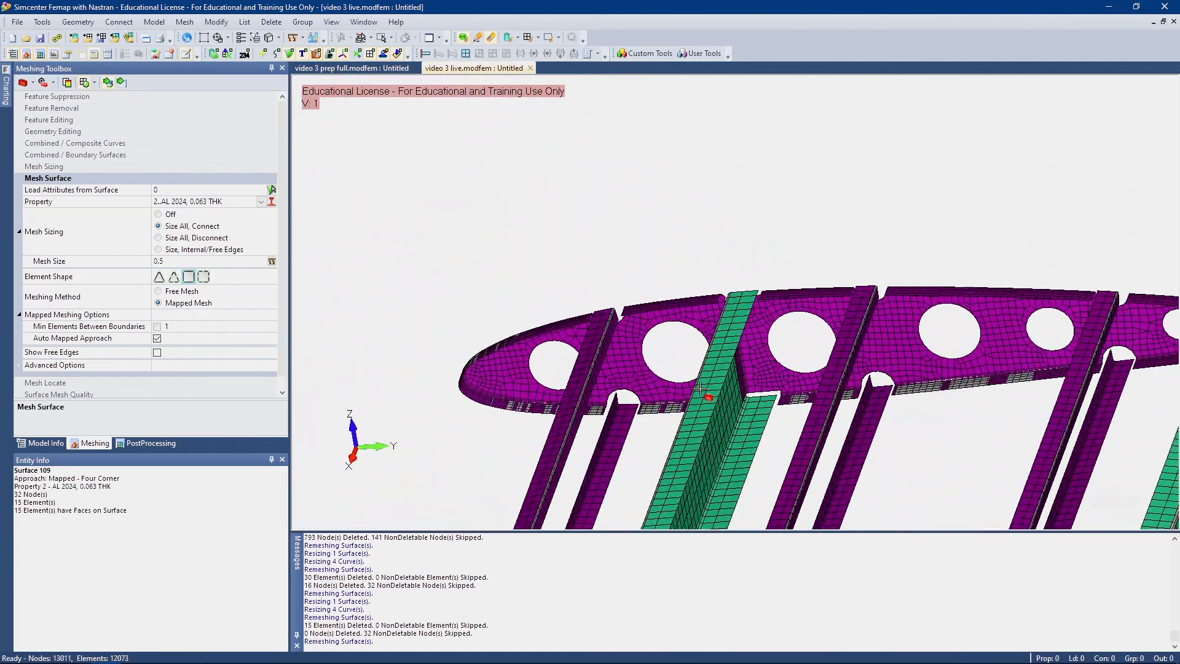
scroll(704, 387, up, 3)
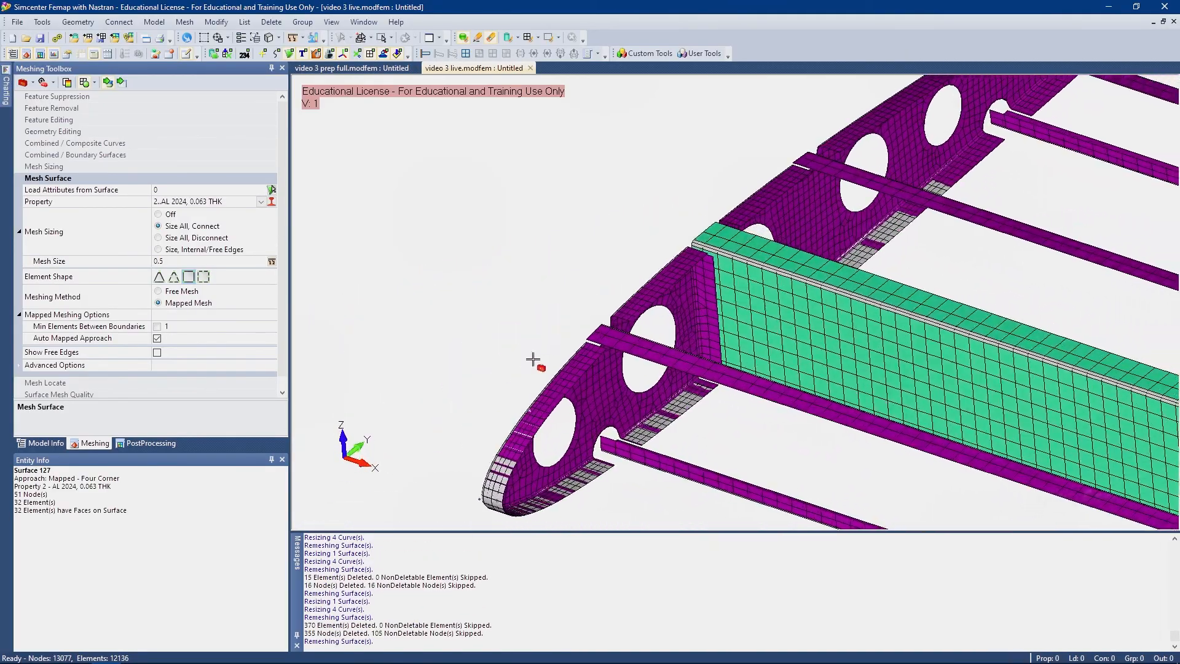
click(62, 168)
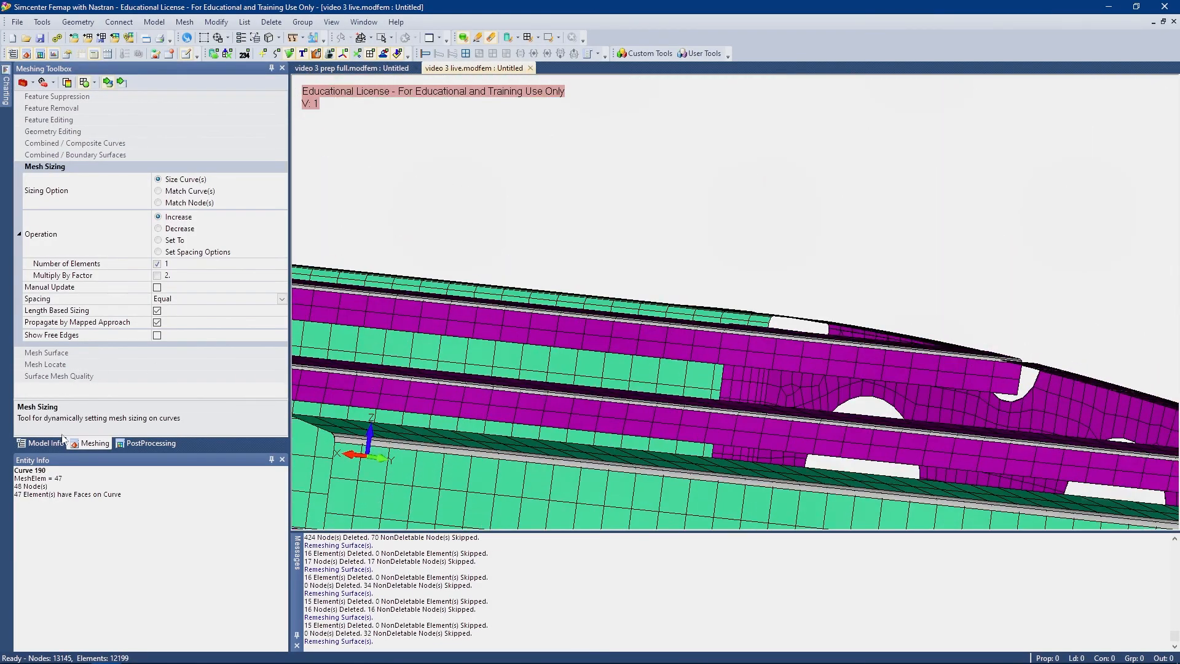
Hide the SPARS layer
click(42, 442)
click(42, 372)
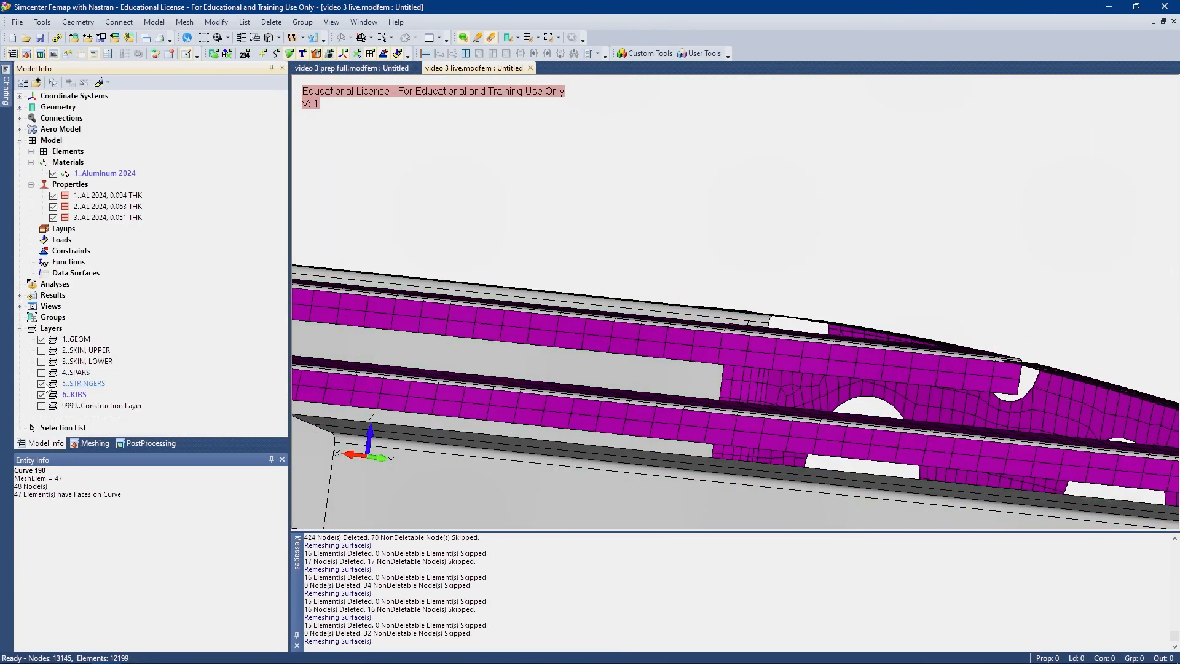
Hide the STRINGERS layer and turn off the geometry surface display to isolate the end rib's mesh
click(42, 384)
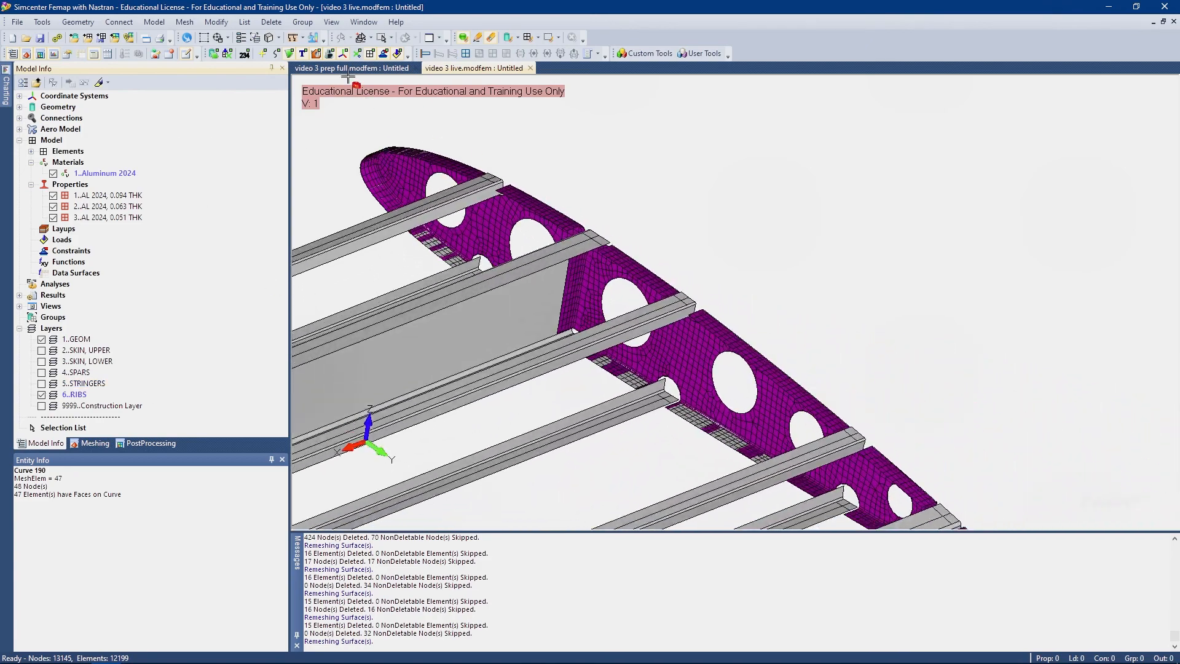
click(289, 54)
middle_drag(540, 176, 633, 225)
scroll(1014, 335, up, 2)
ctrl+middle_drag(1149, 335, 824, 344)
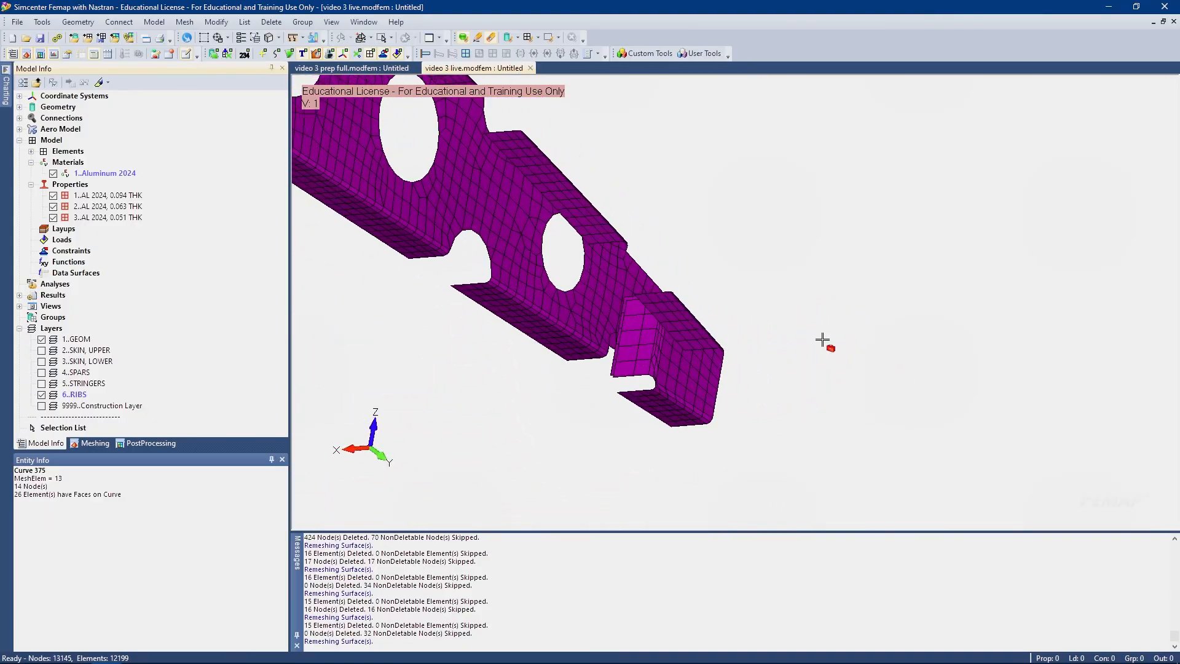
scroll(626, 341, up, 5)
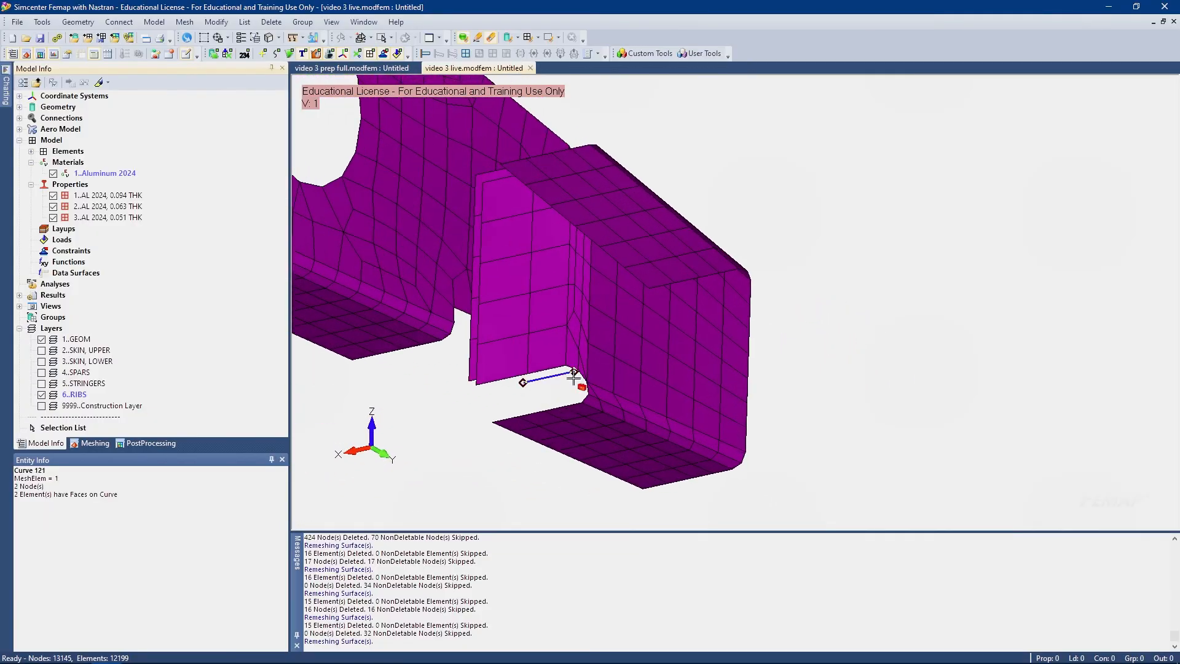
scroll(563, 387, down, 5)
mouse_move(771, 363)
middle_down()
mouse_move(643, 371)
mouse_move(718, 378)
mouse_move(691, 421)
mouse_move(680, 418)
mouse_move(679, 403)
mouse_move(728, 416)
middle_up()
scroll(657, 382, down, 2)
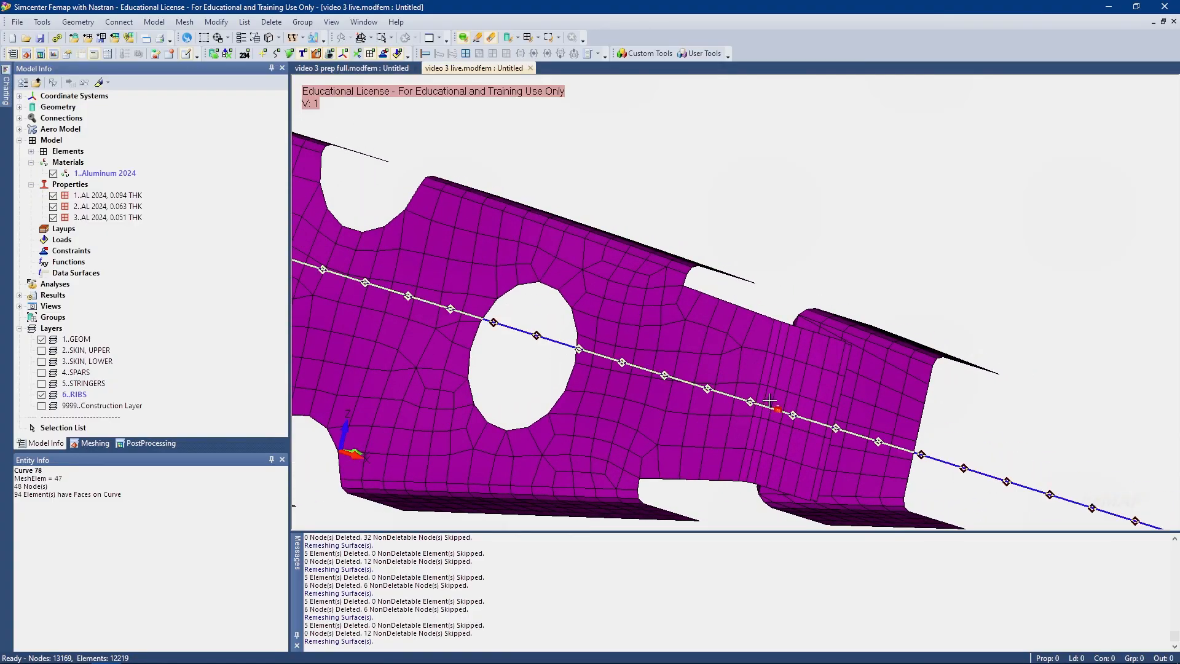
Try to adjust the curve sizing at the end rib's bend beside the aft spar, and undo the sizing changes
middle_drag(841, 353, 828, 358)
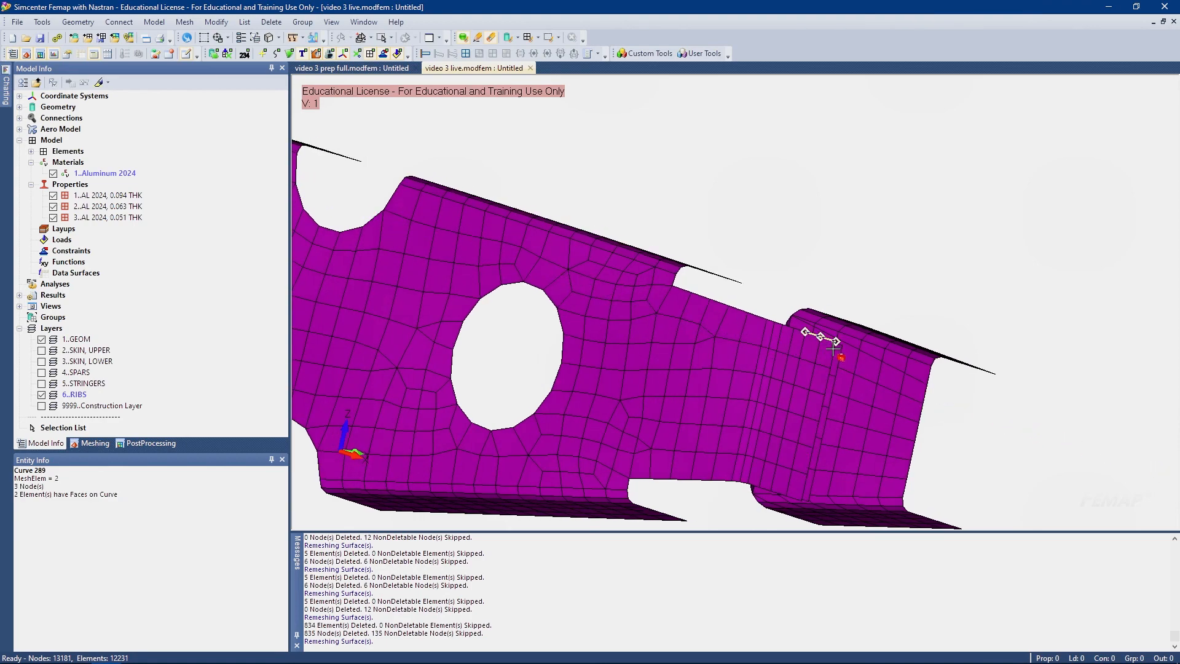
click(830, 355)
mouse_move(830, 354)
middle_down()
mouse_move(812, 371)
mouse_move(827, 362)
middle_up()
key(ctrl+z)
key(ctrl+z)
key(ctrl+z)
scroll(799, 369, down, 5)
Try to add elements along the end rib's lower flange edge beneath the aftmost lightening hole, and undo both sizing changes
click(95, 443)
scroll(797, 368, up, 6)
click(797, 400)
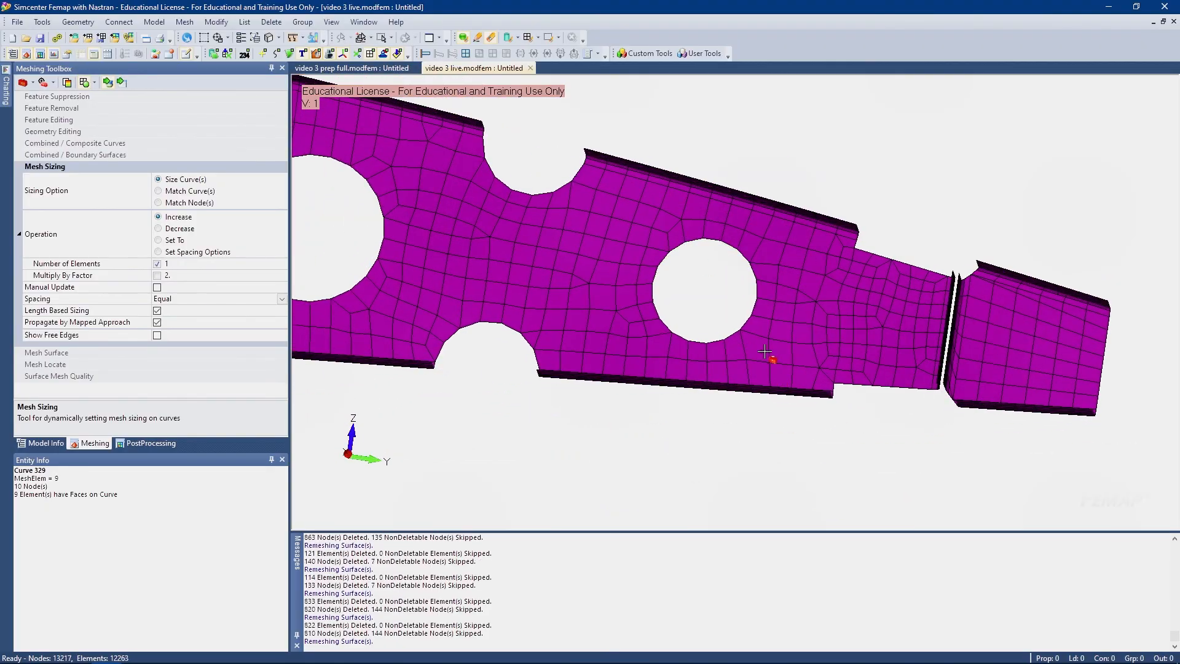
click(773, 376)
scroll(746, 350, down, 1)
key(ctrl+z)
key(ctrl+z)
Rebalance the curve sizing on the end rib's lower flange segment beneath the aftmost lightening hole, removing one element and adding two
click(158, 229)
middle_drag(805, 350, 838, 353)
click(775, 418)
middle_drag(775, 420, 793, 448)
click(158, 216)
click(780, 419)
click(781, 420)
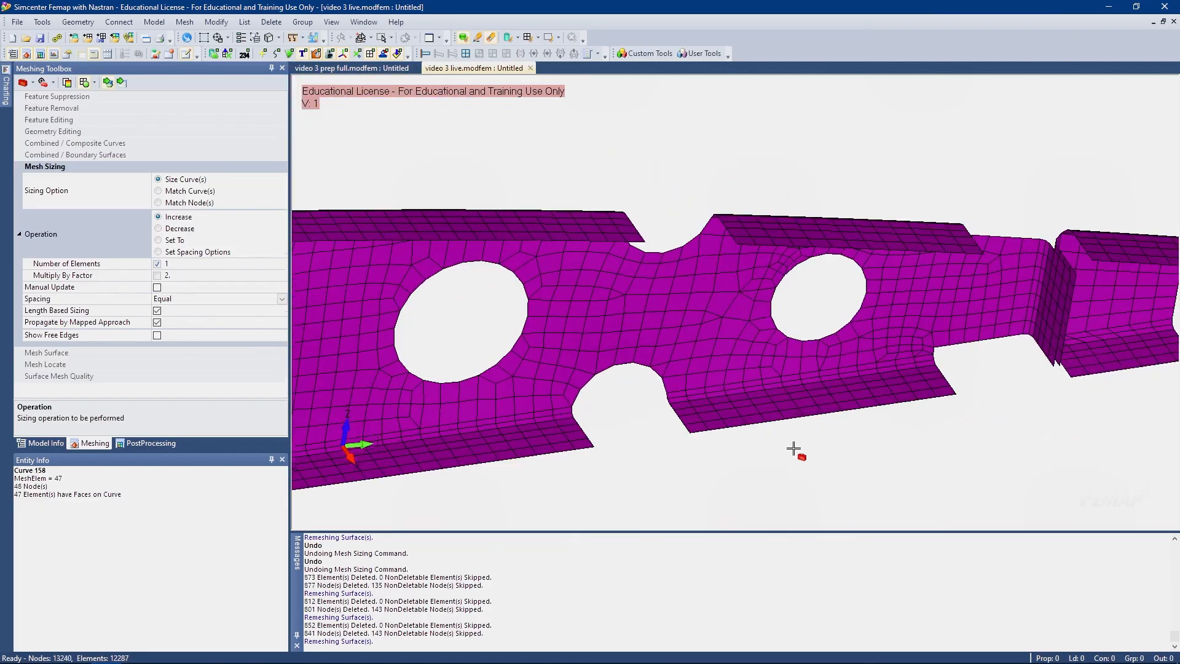
scroll(946, 348, up, 2)
Decrease the curve sizing along the end rib's lower and upper web edges near the aft lightening holes, one element at a time
click(45, 443)
middle_drag(955, 344, 915, 343)
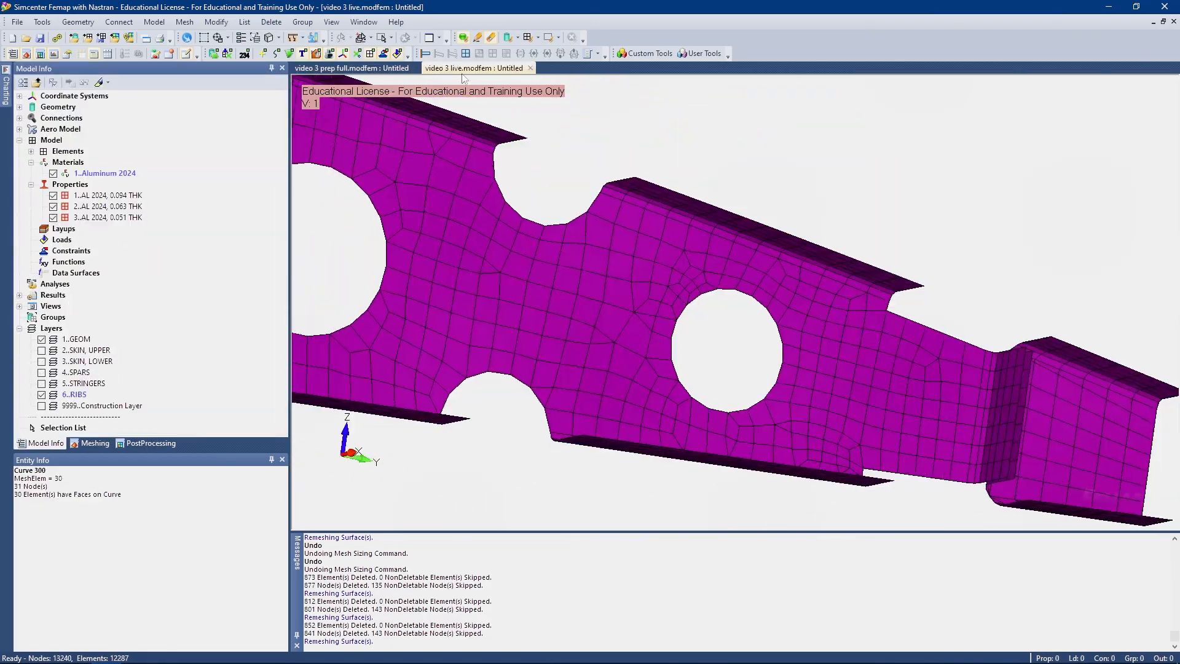
click(91, 443)
click(158, 229)
middle_drag(925, 440, 887, 422)
click(934, 415)
scroll(935, 416, up, 2)
click(927, 420)
click(887, 422)
scroll(966, 422, down, 3)
mouse_move(966, 423)
middle_down()
mouse_move(966, 400)
mouse_move(949, 411)
middle_up()
click(740, 232)
click(740, 231)
scroll(869, 503, down, 3)
middle_drag(869, 504, 862, 490)
Add single elements to the end rib's upper web edge aft of the forward spar, and remove one near the forward section
click(158, 217)
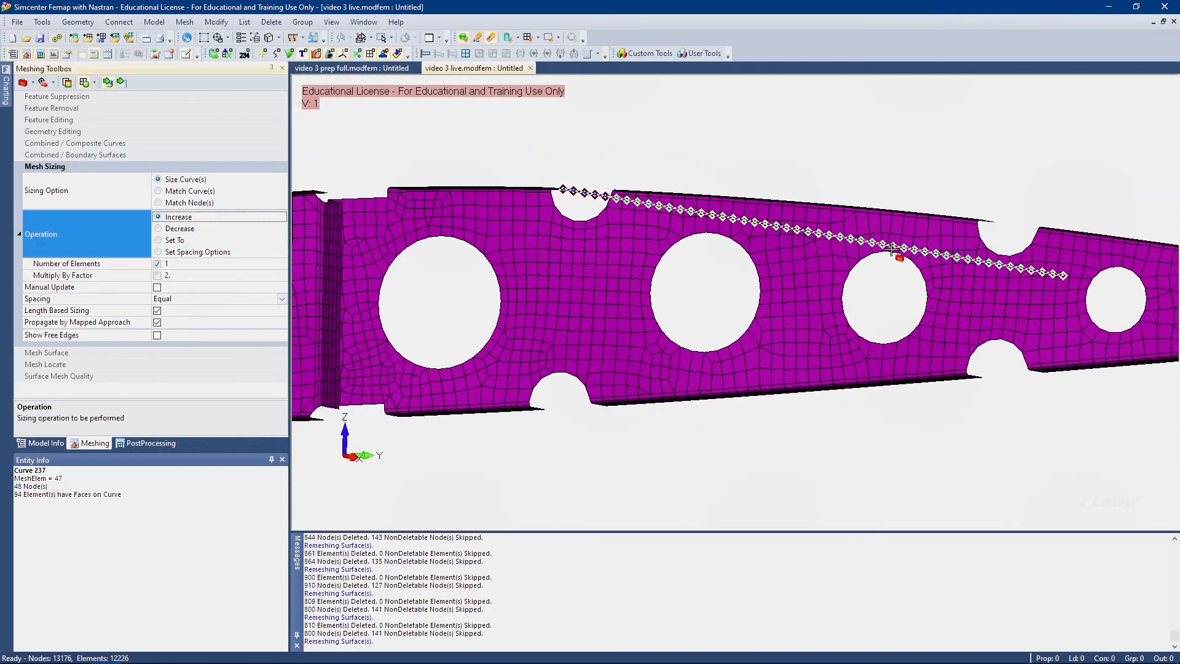
click(900, 236)
middle_drag(900, 236, 888, 221)
click(764, 223)
click(158, 229)
click(401, 223)
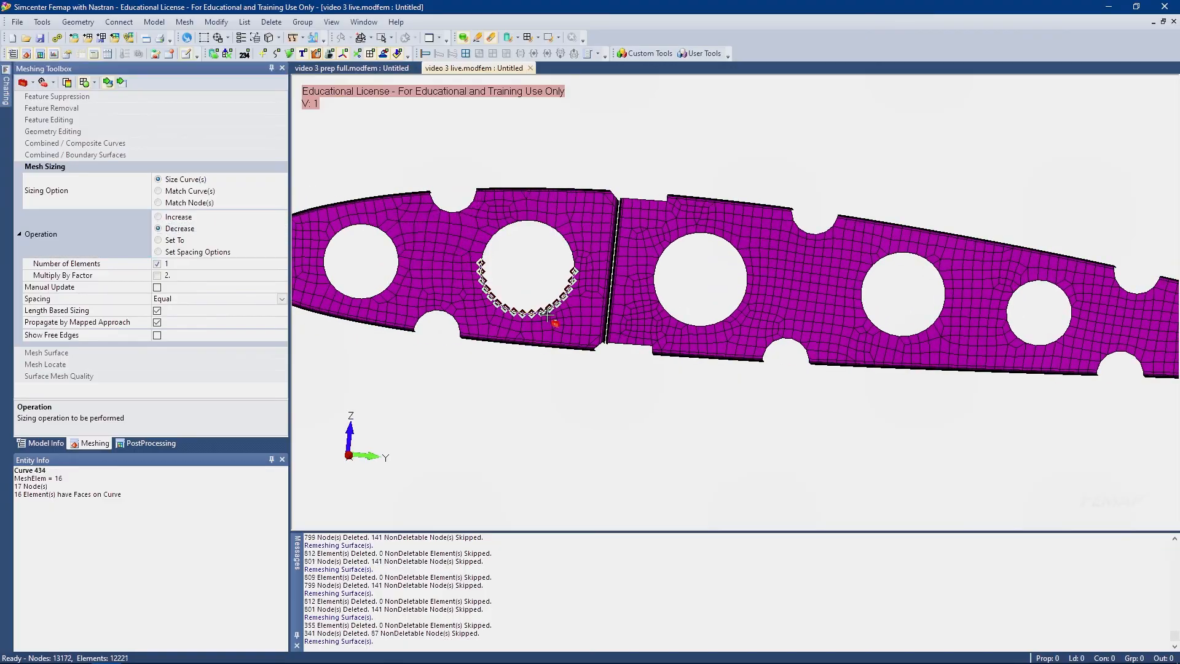
Compare the rib mesh with the video 3 prep full model, and add single elements to the end rib's web curves near the forward spar
click(354, 69)
middle_drag(706, 344, 755, 332)
click(473, 69)
scroll(734, 372, up, 1)
mouse_move(723, 383)
middle_down()
mouse_move(734, 372)
mouse_move(737, 381)
middle_up()
scroll(793, 385, up, 2)
click(158, 217)
middle_drag(587, 321, 572, 283)
click(566, 271)
middle_drag(823, 320, 859, 418)
scroll(805, 261, up, 2)
click(805, 262)
scroll(805, 261, down, 2)
middle_drag(804, 261, 855, 319)
scroll(762, 240, up, 4)
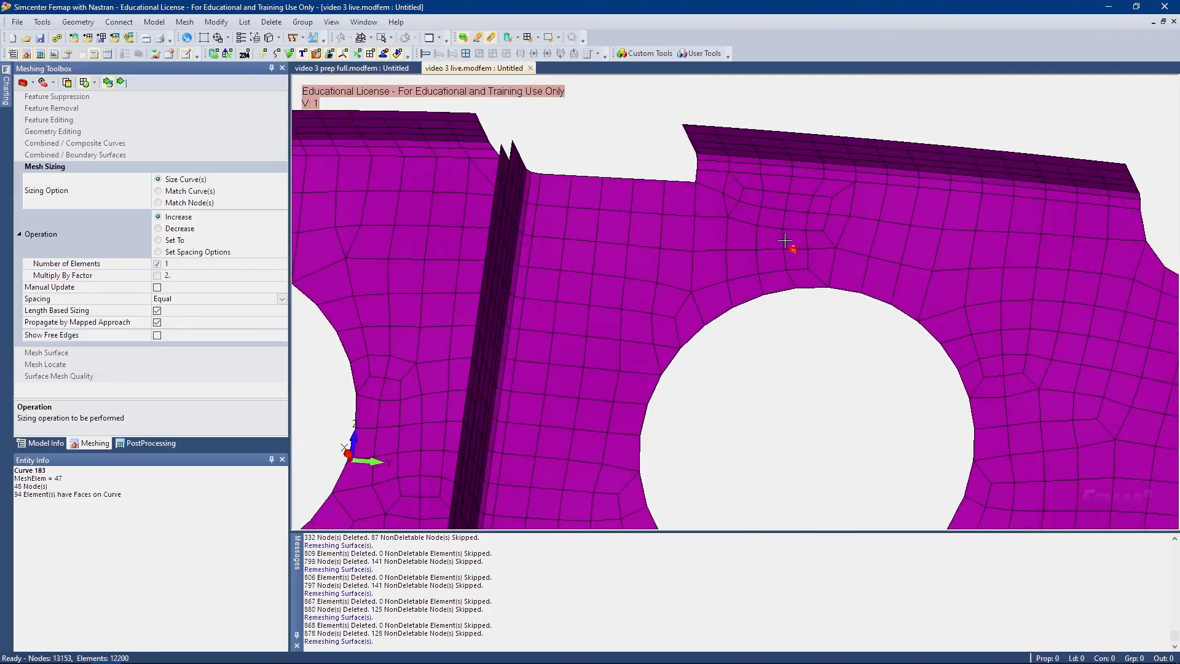
Fine-tune the curve sizing on the end rib's web by removing and adding single elements around the lightening holes
scroll(801, 247, down, 3)
click(980, 287)
click(158, 228)
click(979, 287)
scroll(1012, 311, down, 2)
middle_drag(1012, 311, 964, 334)
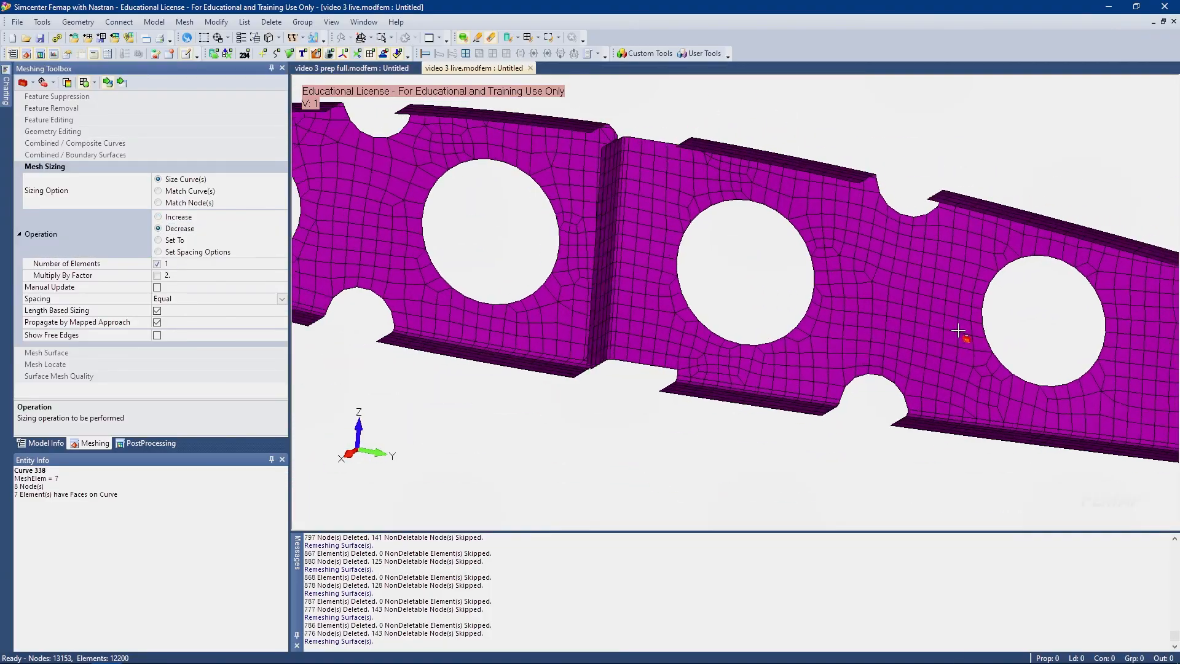
scroll(958, 330, down, 3)
scroll(771, 369, up, 4)
click(739, 373)
click(172, 217)
click(738, 372)
Add one element to the edge of the lightening hole nearest the end rib's nose
scroll(716, 450, down, 4)
middle_drag(716, 450, 664, 411)
scroll(664, 411, up, 4)
click(533, 289)
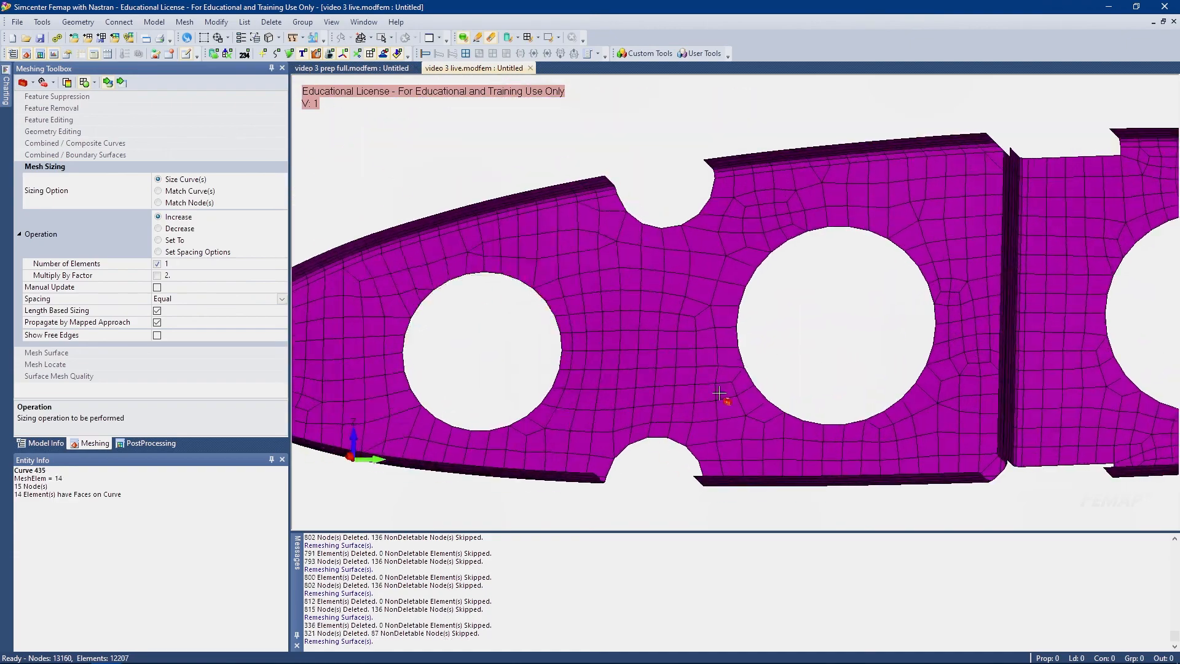
Try to remove elements from the upper edge of the lightening hole just aft of the forward spar, and undo the sizing changes
scroll(777, 419, down, 6)
middle_drag(793, 420, 643, 372)
middle_drag(482, 152, 490, 171)
scroll(877, 395, up, 5)
click(172, 229)
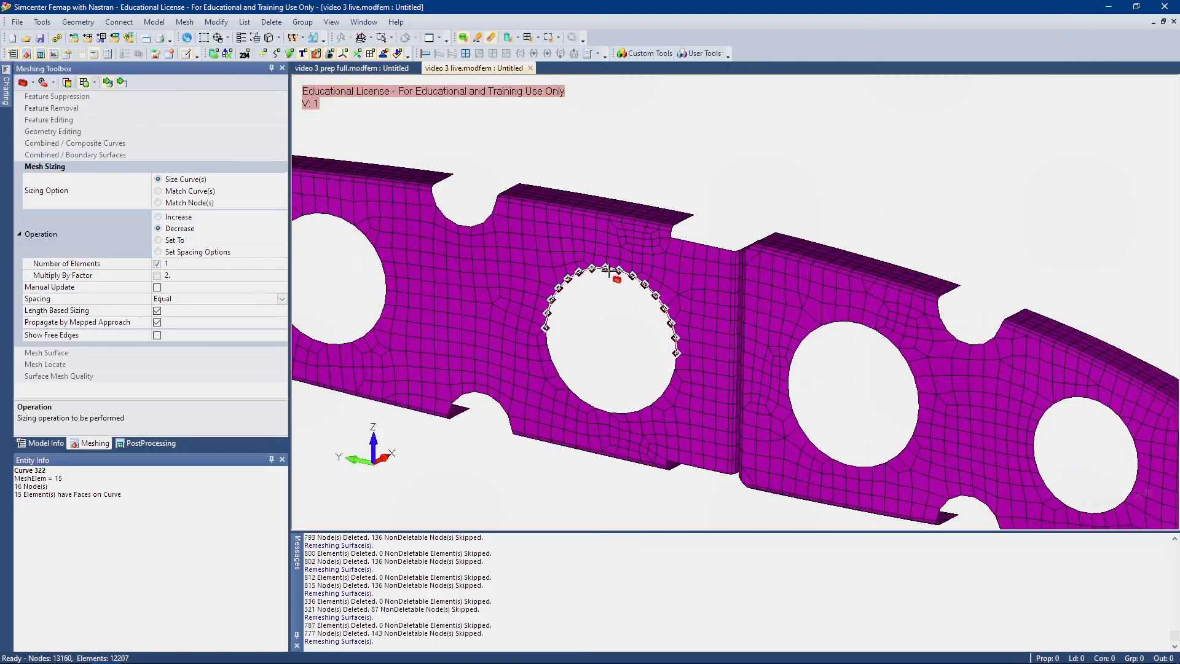
click(616, 274)
key(ctrl+z)
click(588, 267)
key(ctrl+z)
key(ctrl+z)
key(ctrl+z)
key(ctrl+z)
key(ctrl+z)
key(ctrl+z)
key(ctrl+z)
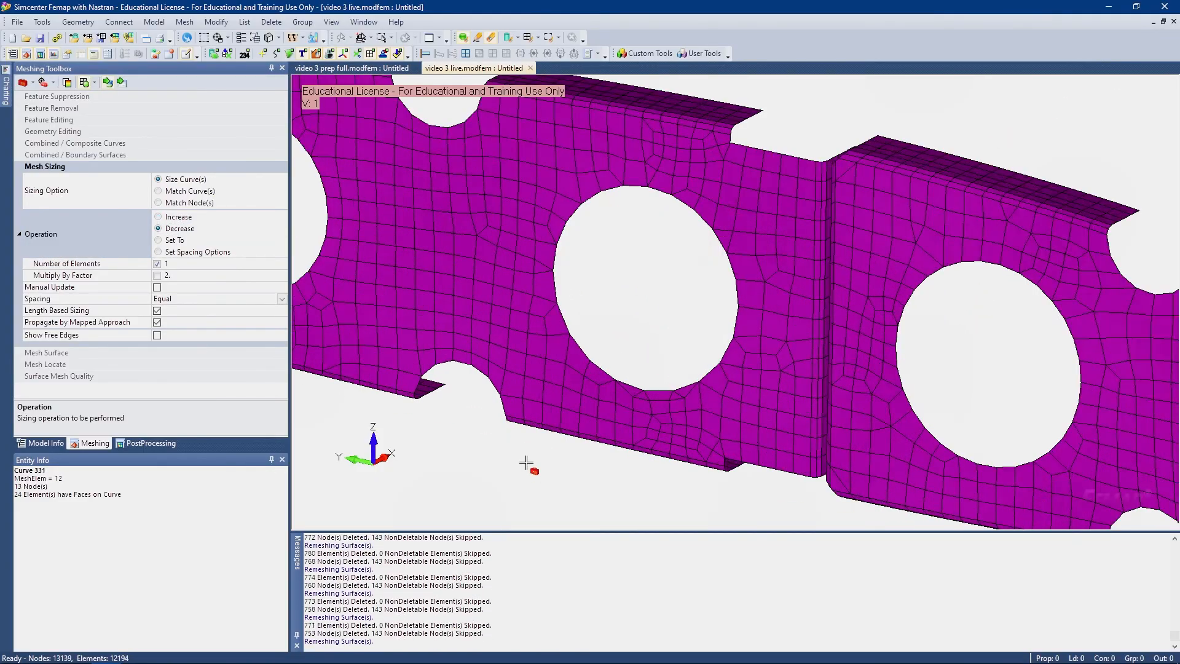
scroll(526, 468, down, 5)
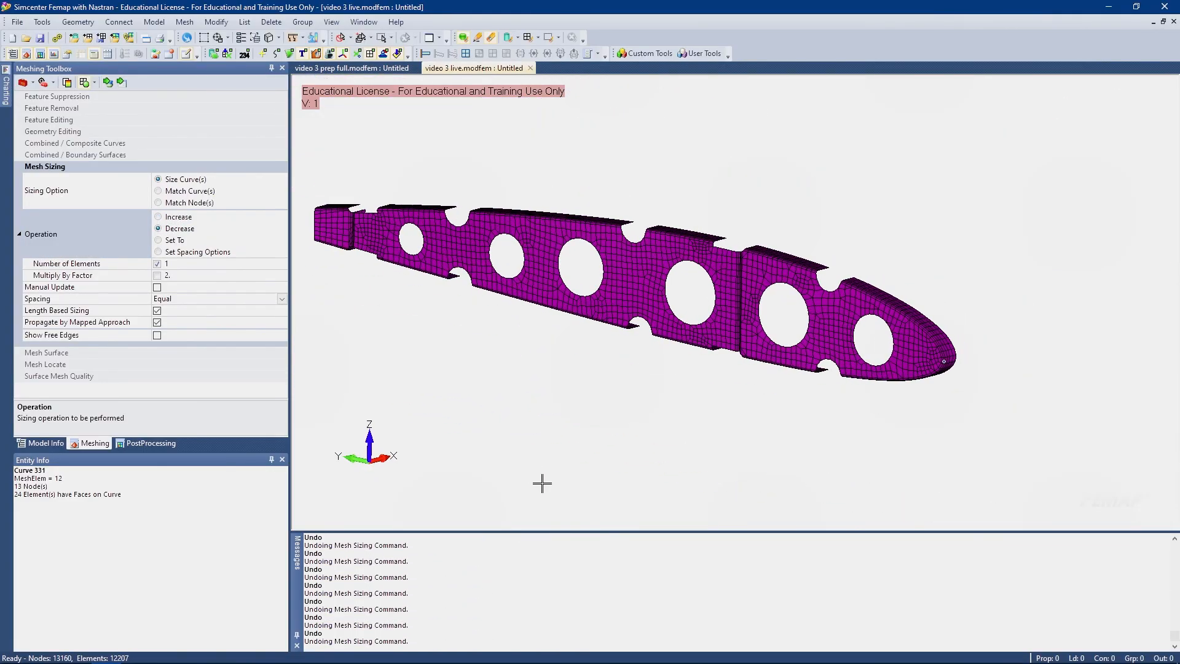
middle_drag(542, 483, 562, 307)
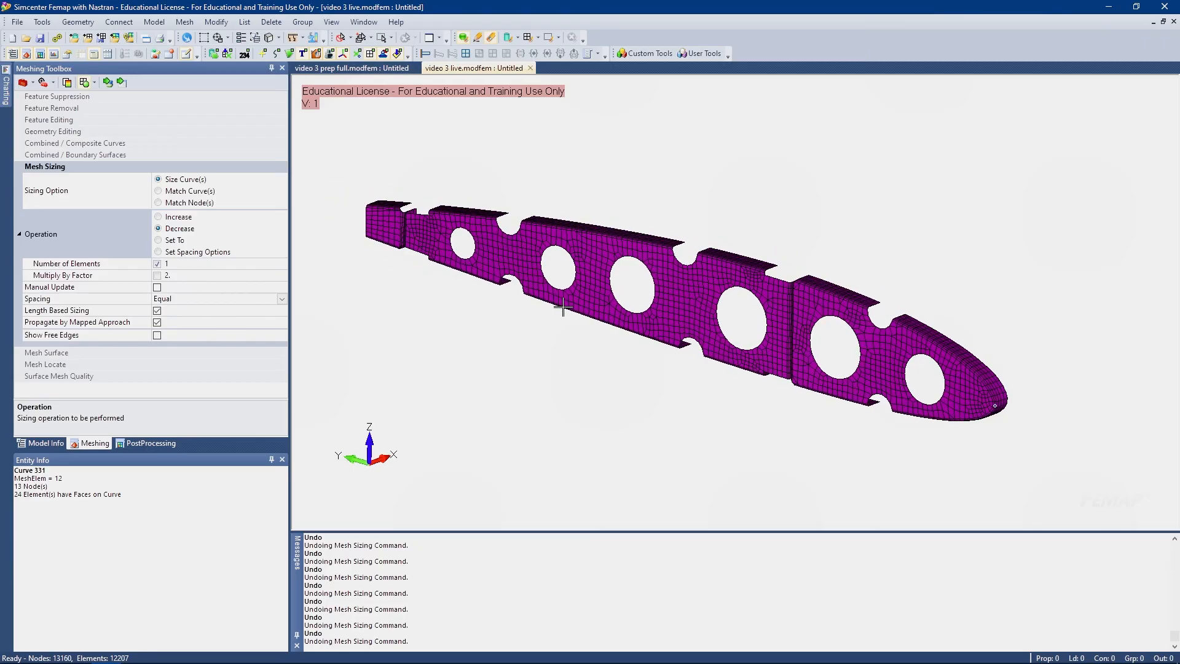
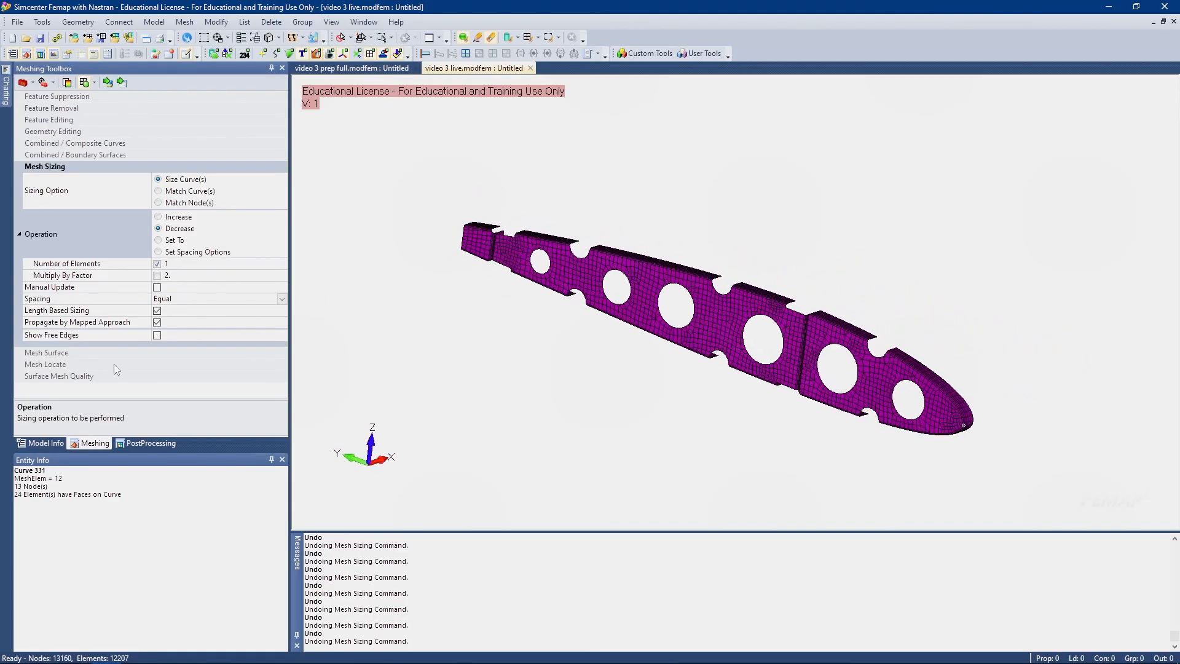
Show the STRINGERS, SPARS and SKIN, LOWER layers again
click(35, 444)
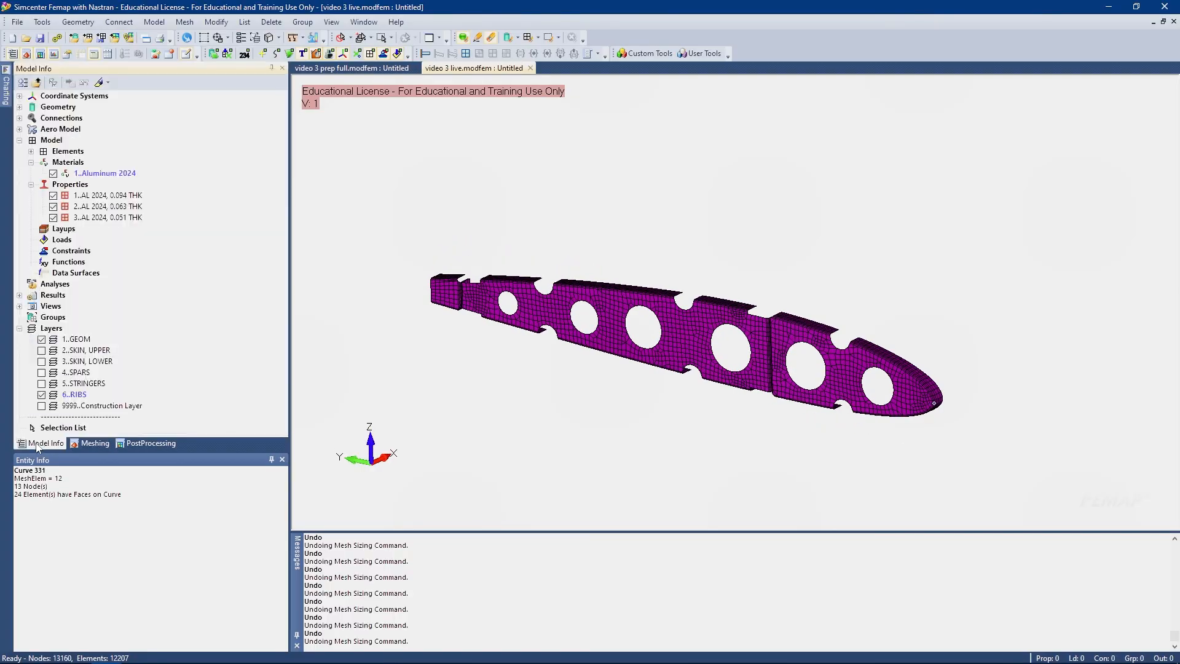
click(41, 382)
click(41, 372)
click(42, 361)
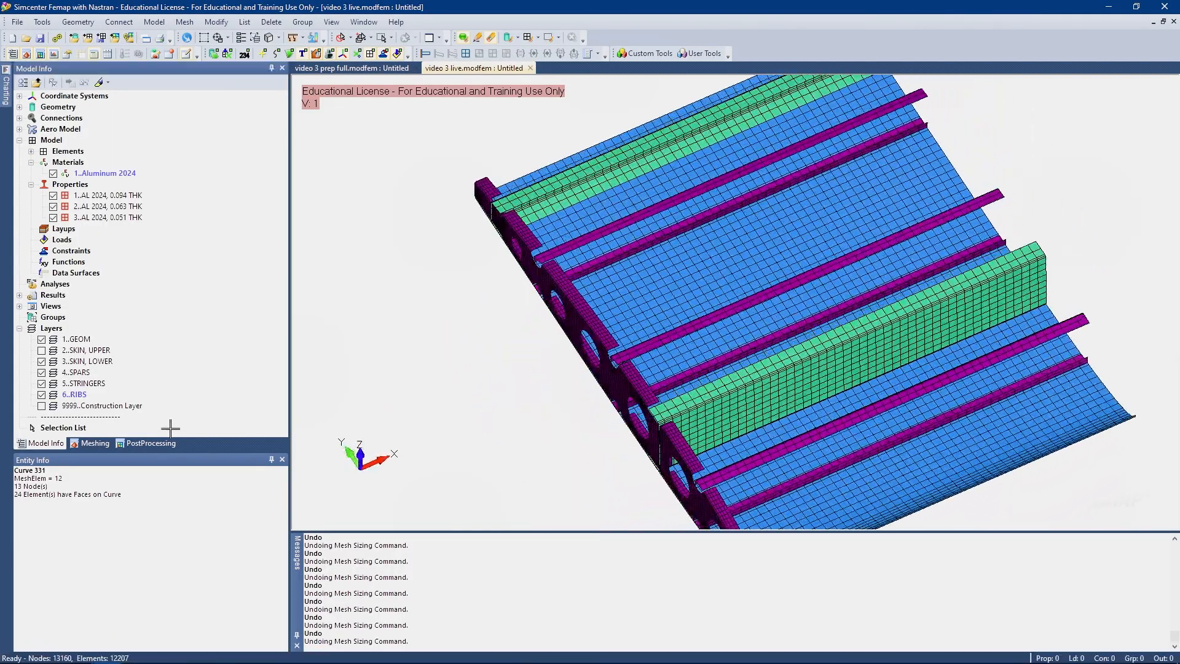
Create a new layer titled SPANWISE CONNECTORS and make it visible
right_click(72, 401)
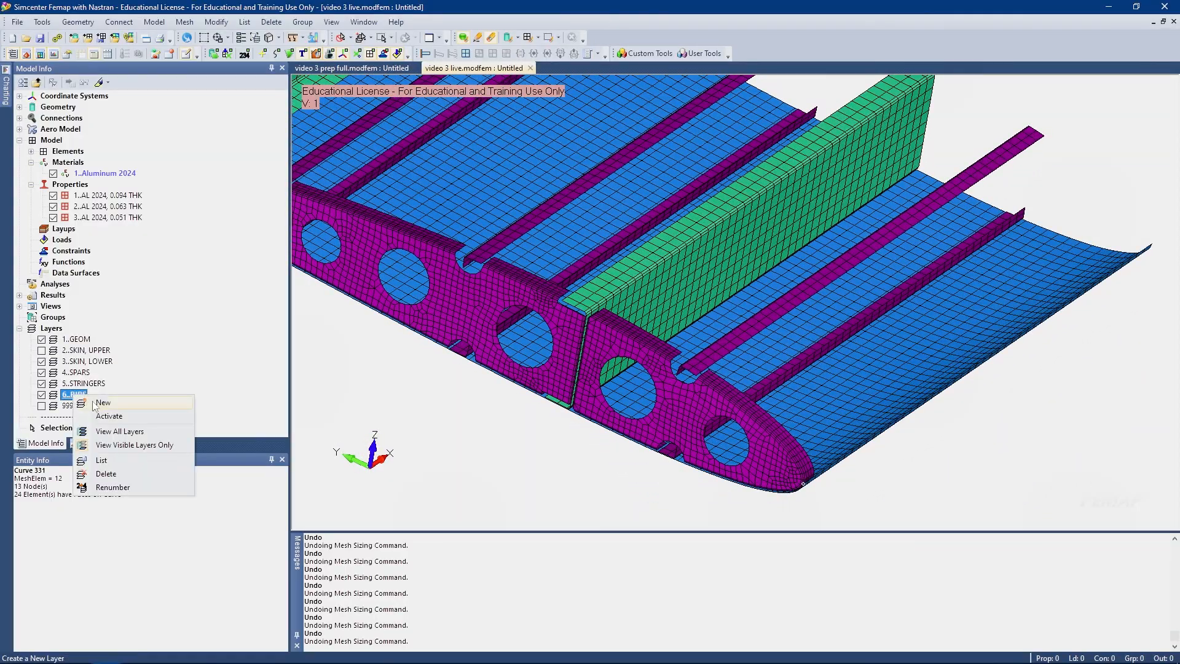
click(93, 428)
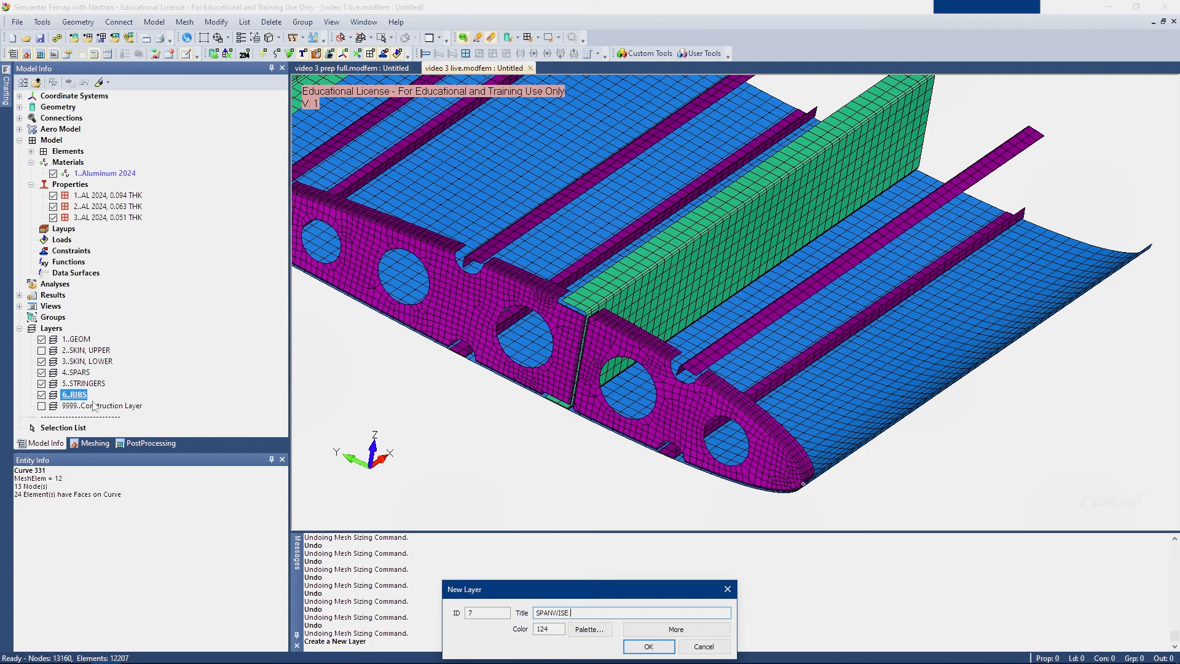
text(SPANWISE CONNECTORS)
key(Return)
click(42, 406)
Hide the RIBS layer and compare the model with the video 3 prep full model
middle_drag(438, 374, 751, 238)
scroll(452, 367, down, 2)
click(42, 395)
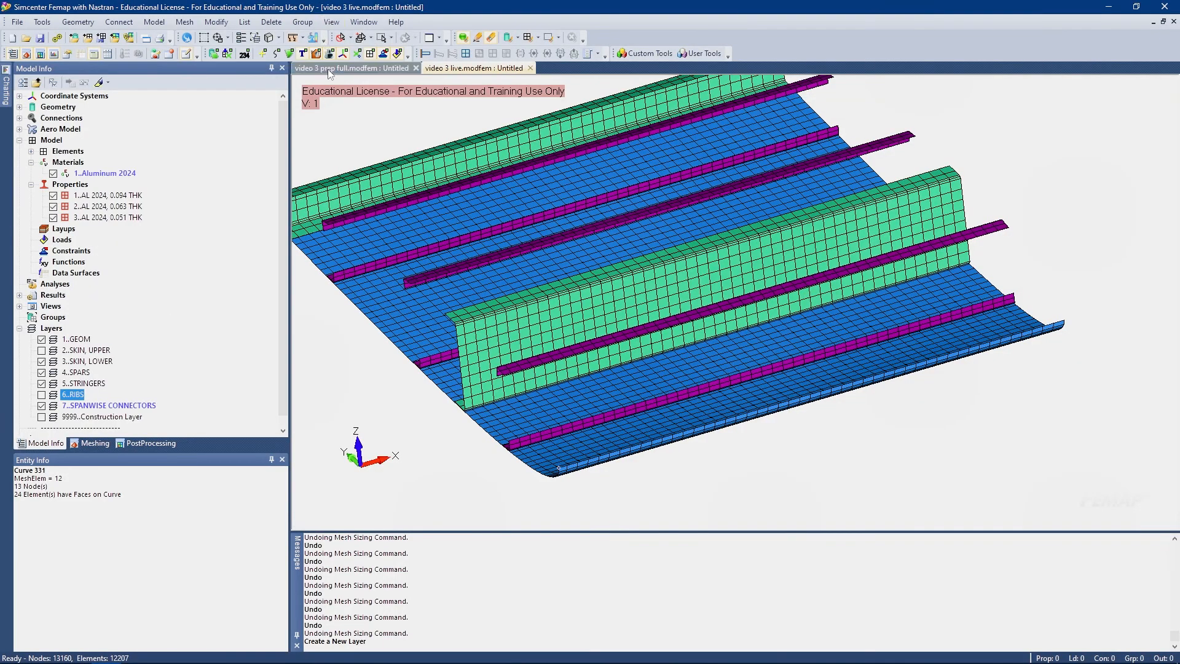
click(330, 68)
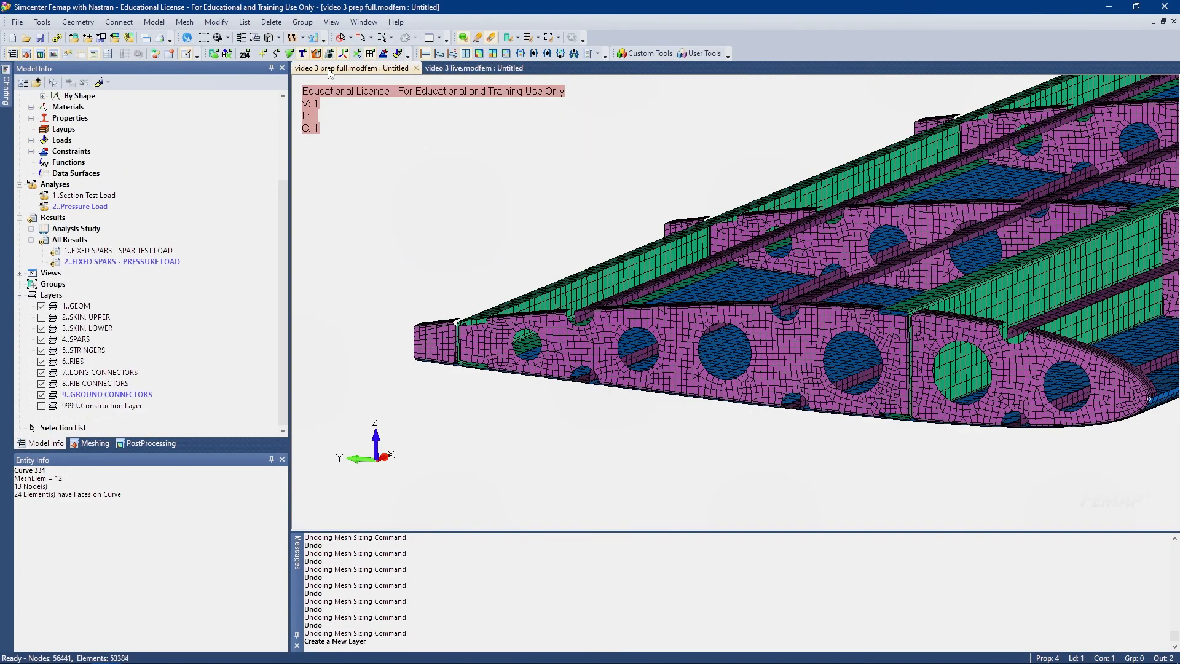
click(466, 73)
middle_drag(720, 295, 748, 352)
middle_drag(706, 435, 751, 403)
scroll(681, 366, up, 5)
middle_drag(648, 370, 731, 376)
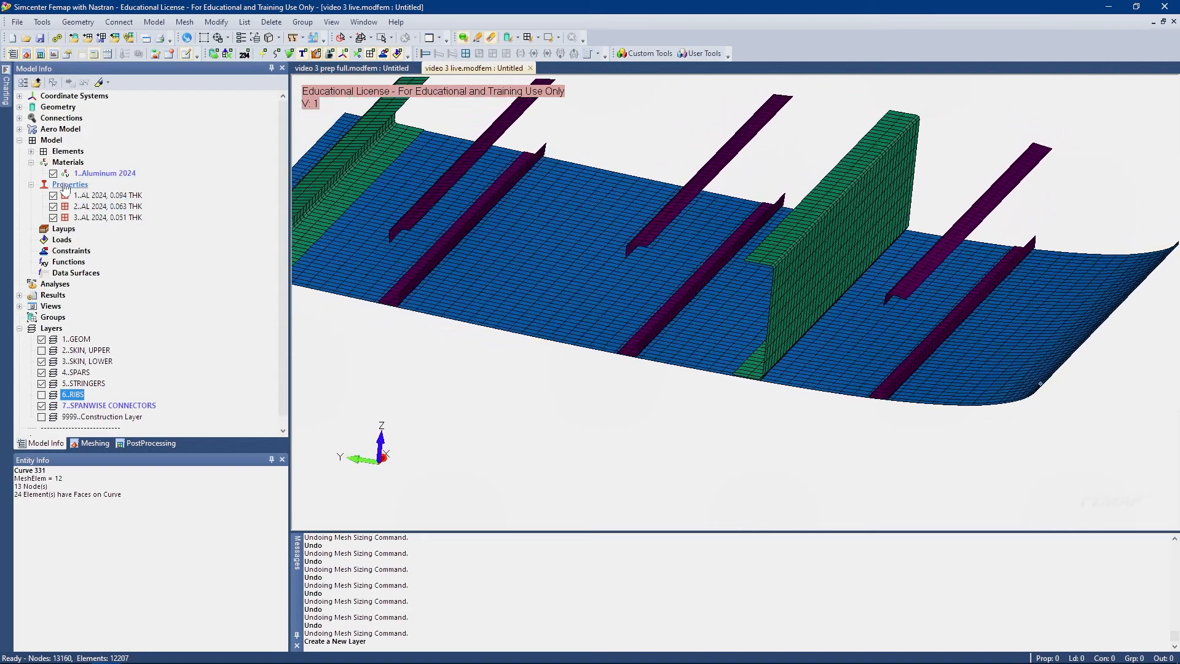
Start a new Spring/Damper property of type CBUSH and title it Generic Fastener
right_click(66, 186)
click(86, 192)
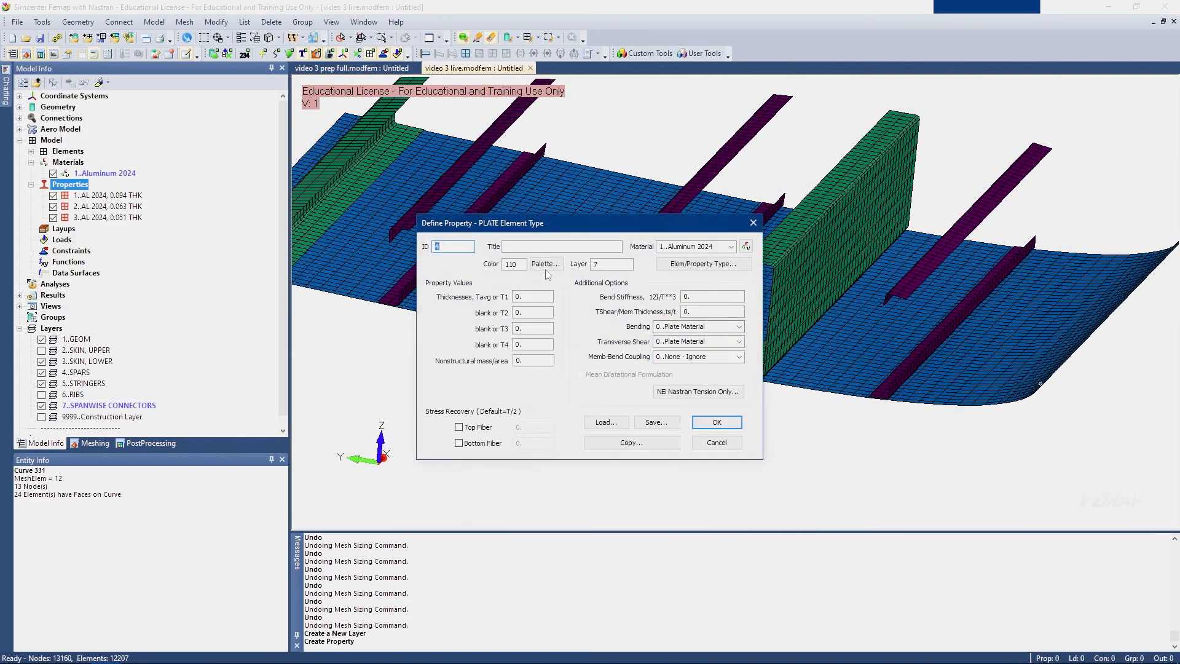
click(702, 263)
click(609, 387)
click(644, 627)
drag(536, 227, 488, 162)
click(474, 184)
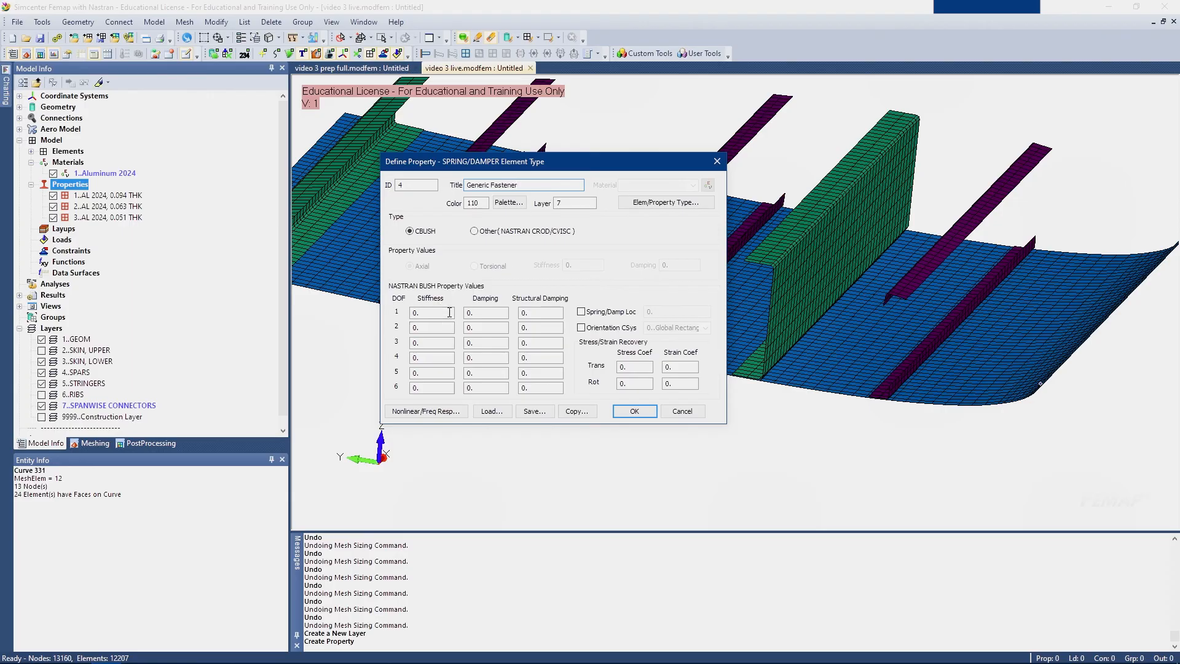
Set the fastener's stiffness to 5e6 for DOFs 1, 2, 3, 5 and 6, and to 5e3 for DOF 4
drag(441, 315, 388, 316)
text(5e6)
double_click(432, 312)
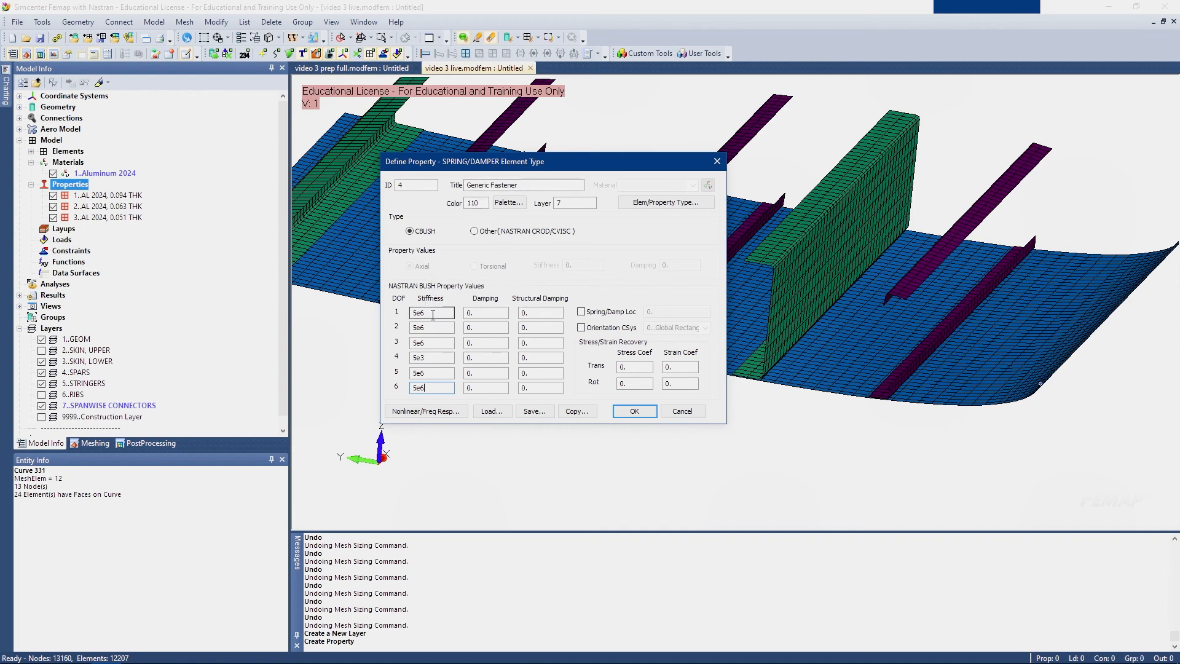
Review the translational and rotational stiffness values of the fastener property for each degree of freedom
key(Tab)
key(Tab)
key(Tab)
key(shift+Tab)
key(shift+Tab)
key(shift+Tab)
double_click(434, 342)
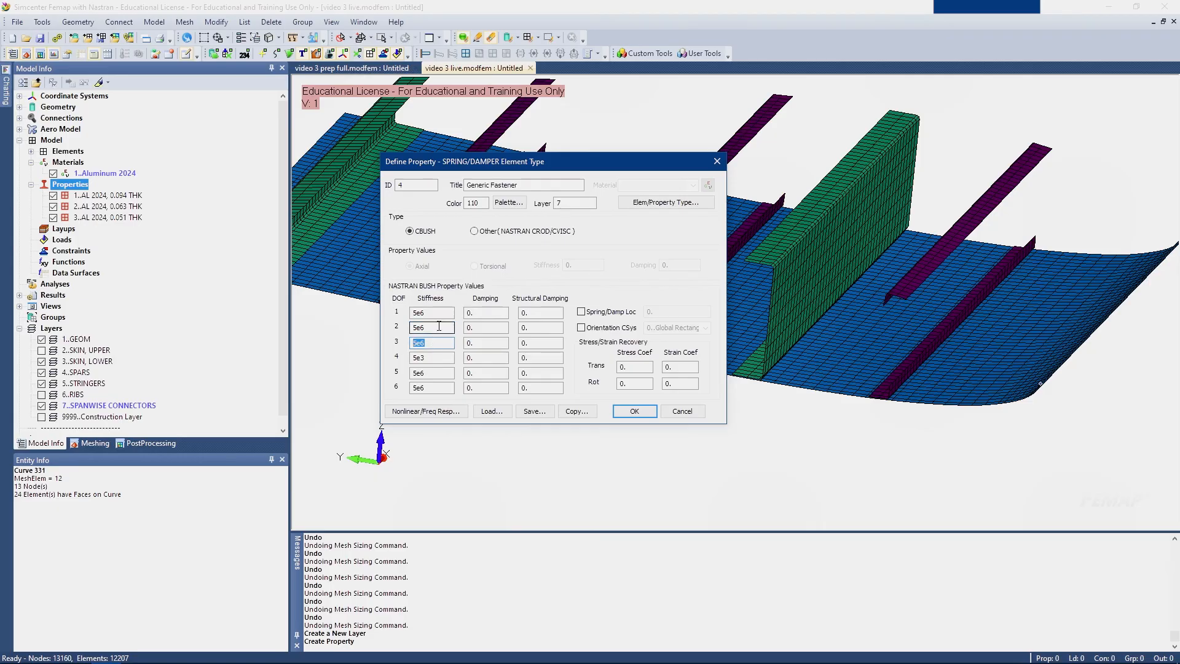
double_click(455, 358)
double_click(440, 373)
double_click(425, 386)
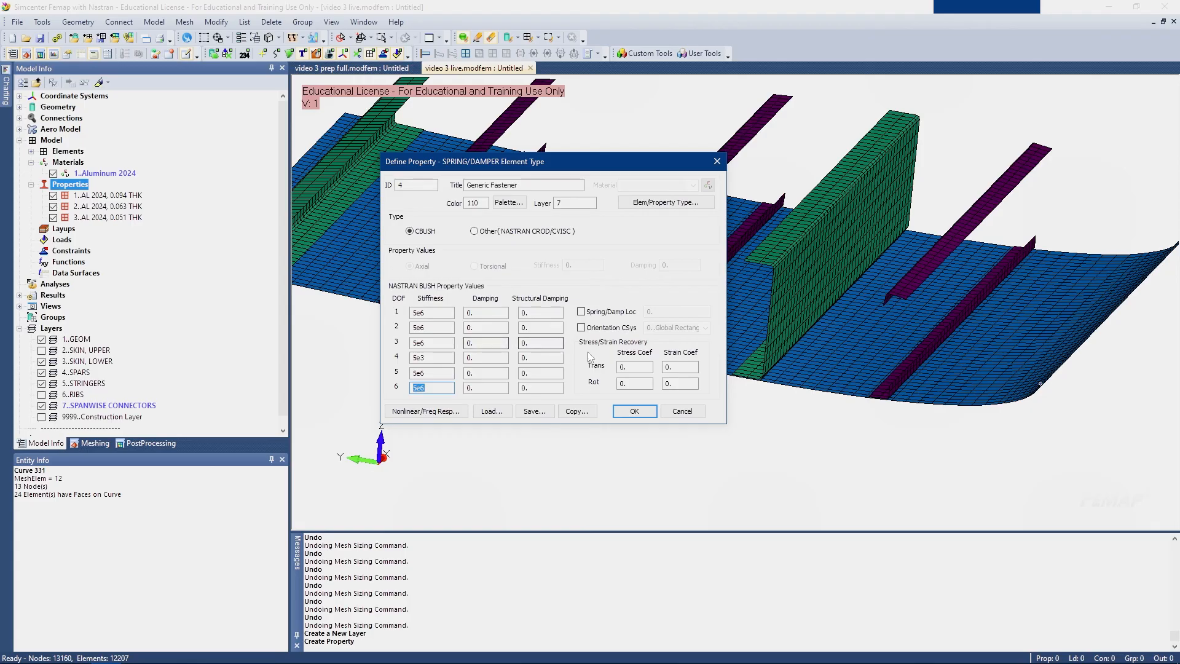
double_click(426, 313)
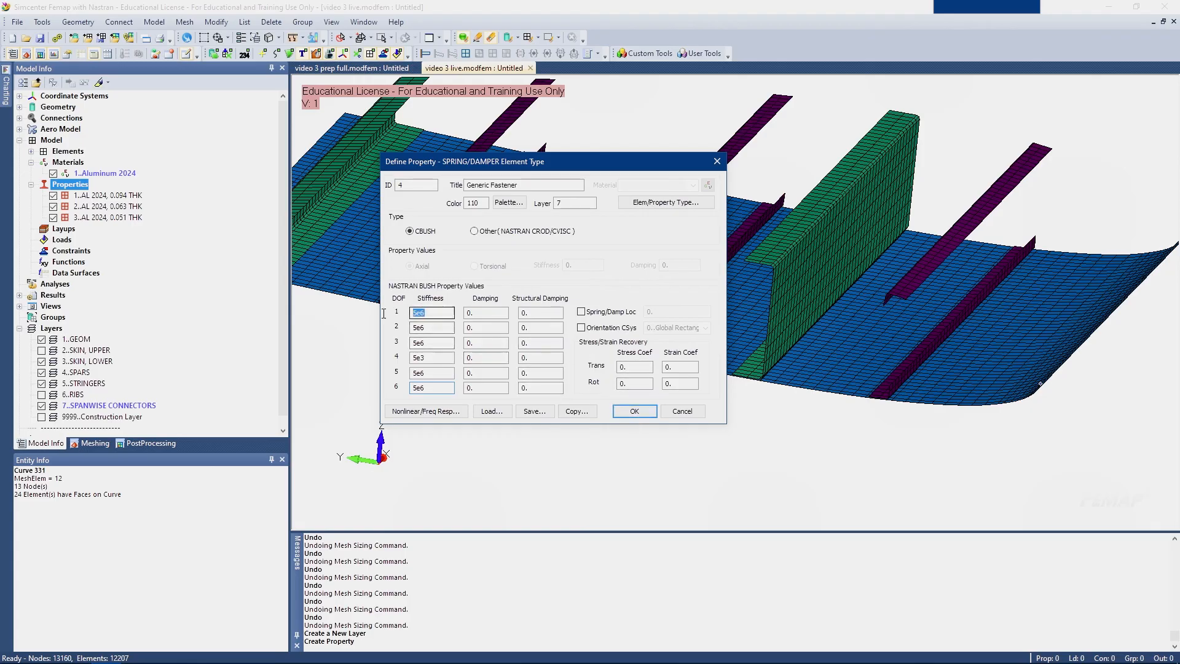
Save the Generic Fastener property and decline to define another one
click(643, 416)
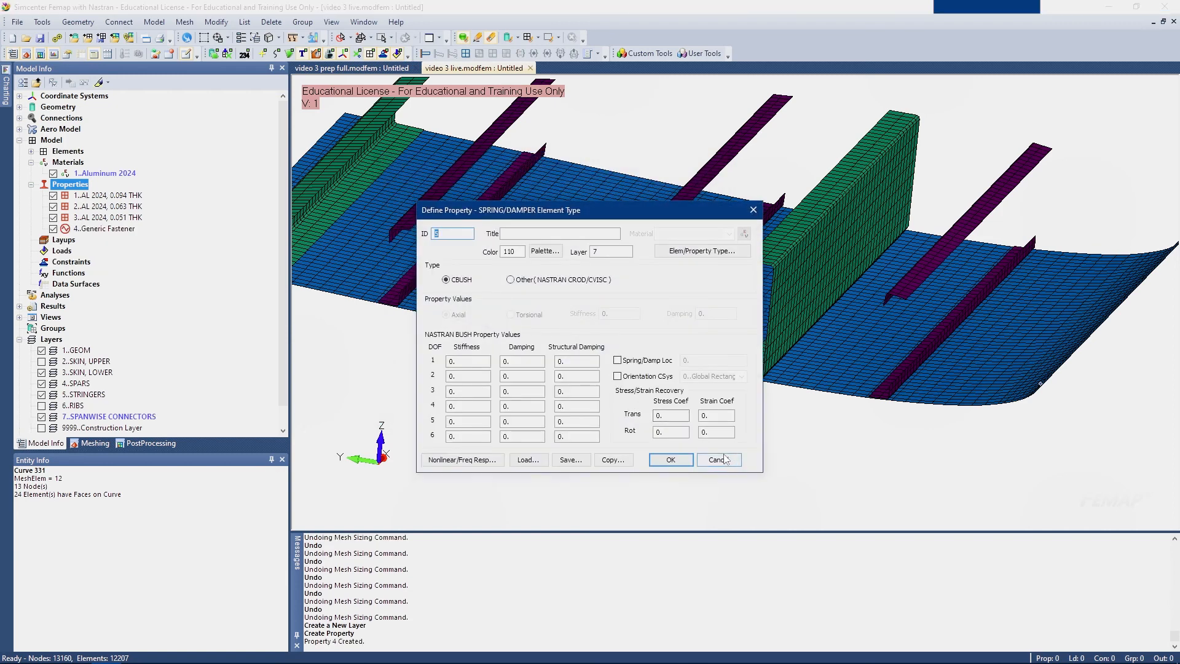
click(719, 459)
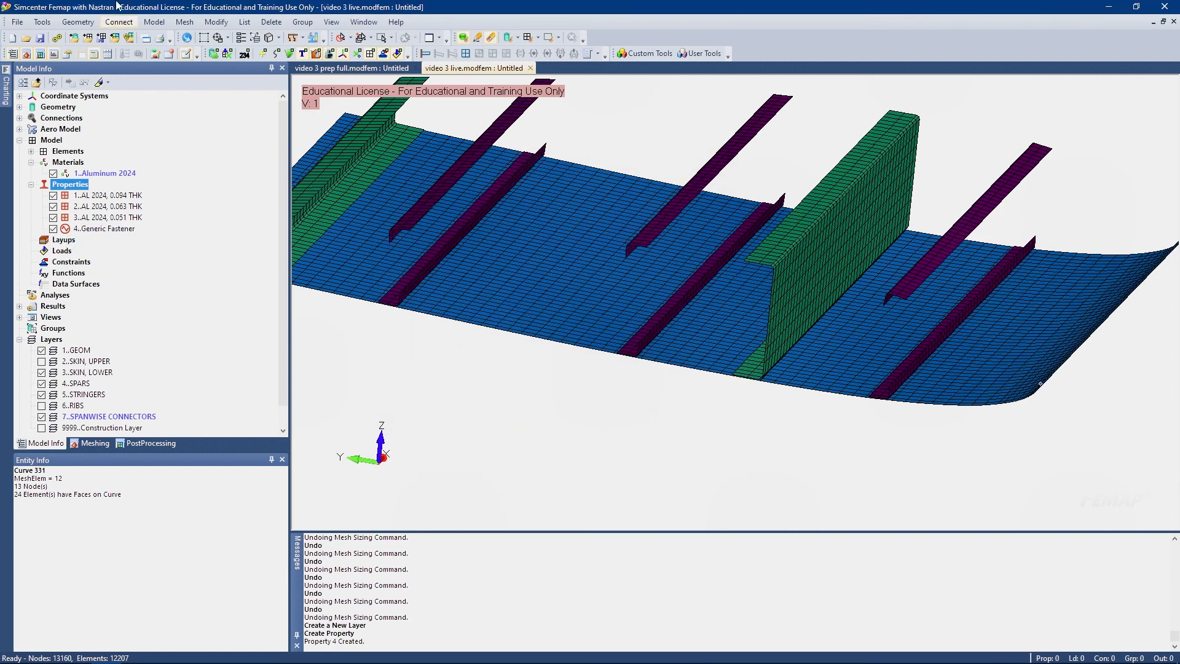
Start creating a Spring/Damper element and assign it the Generic Fastener property
click(161, 24)
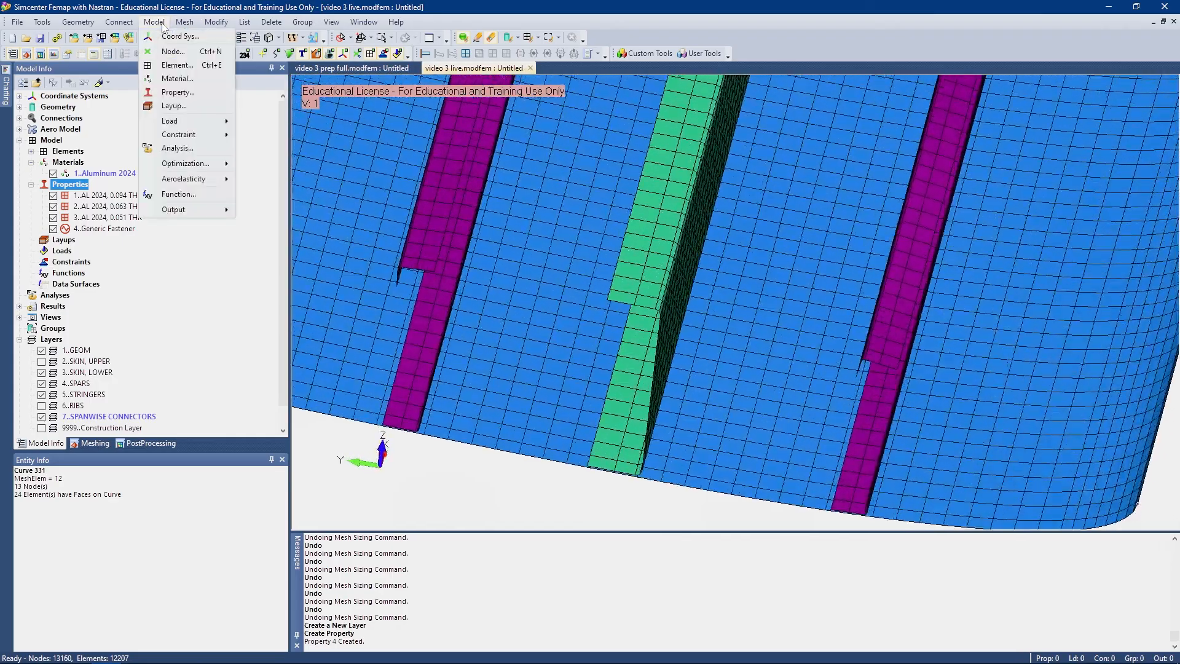
click(181, 66)
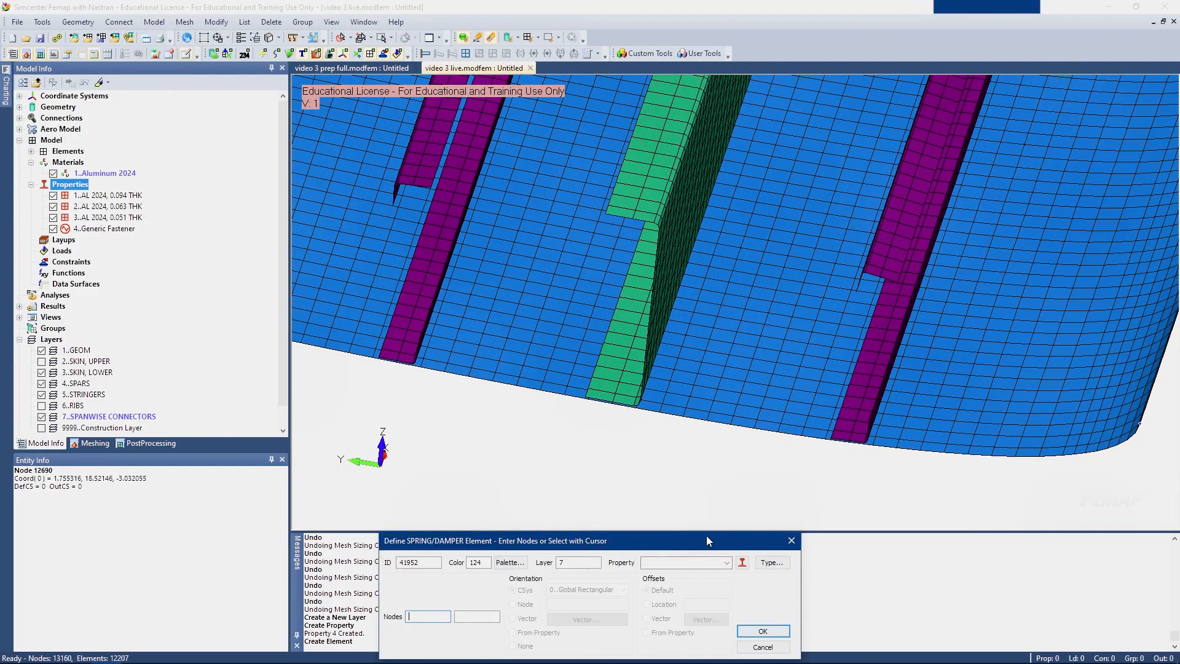
drag(706, 542, 585, 227)
click(575, 247)
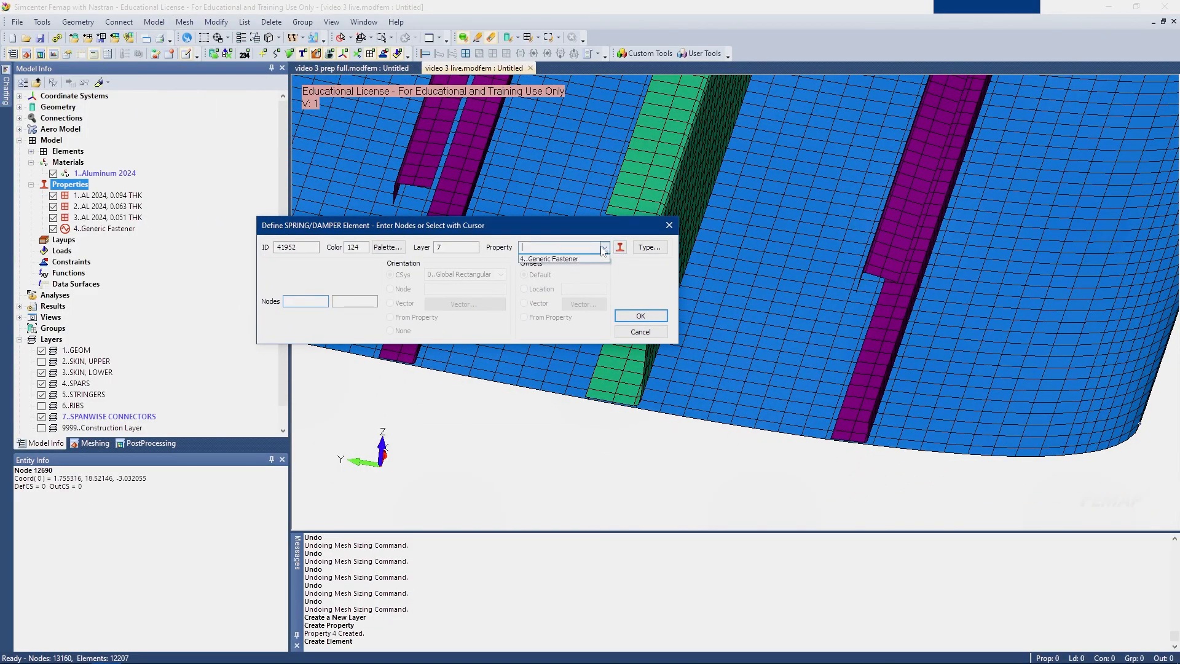
click(572, 259)
drag(490, 230, 500, 255)
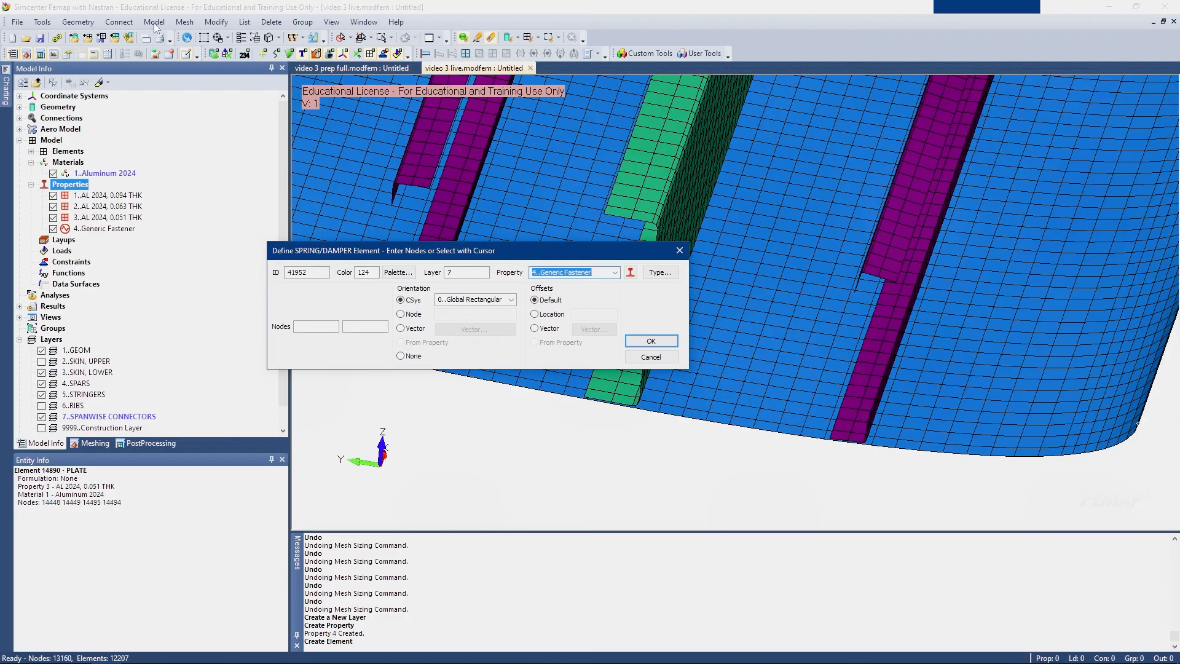
Check the element type selected for the new fastener element
click(665, 272)
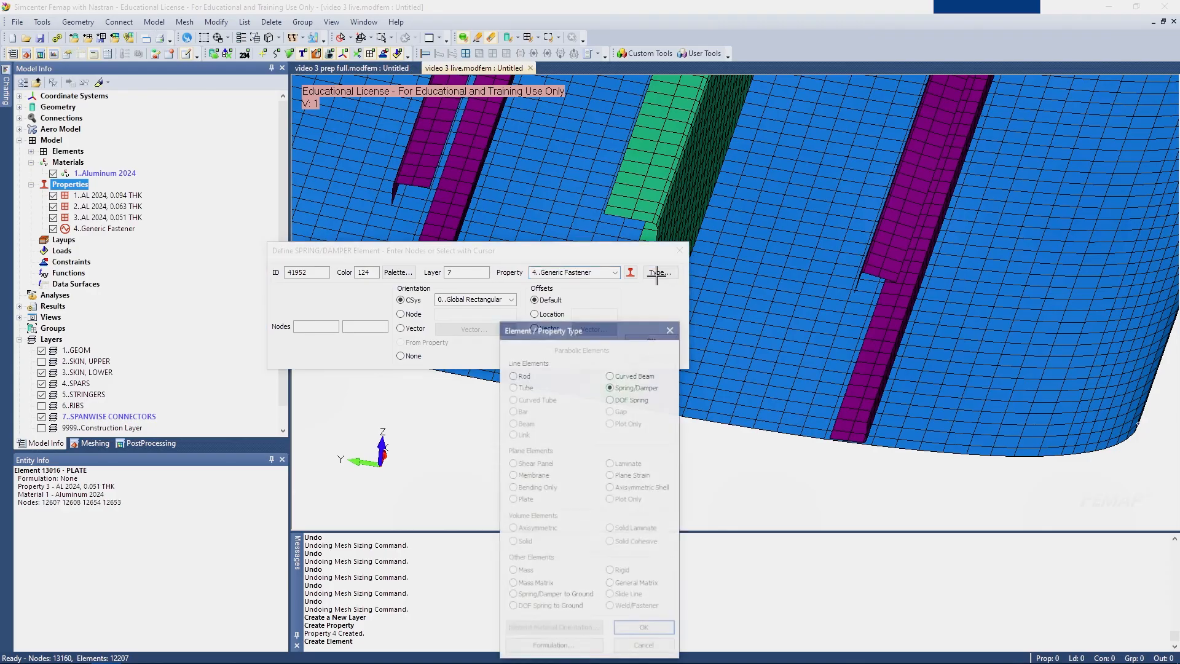
drag(576, 335, 461, 126)
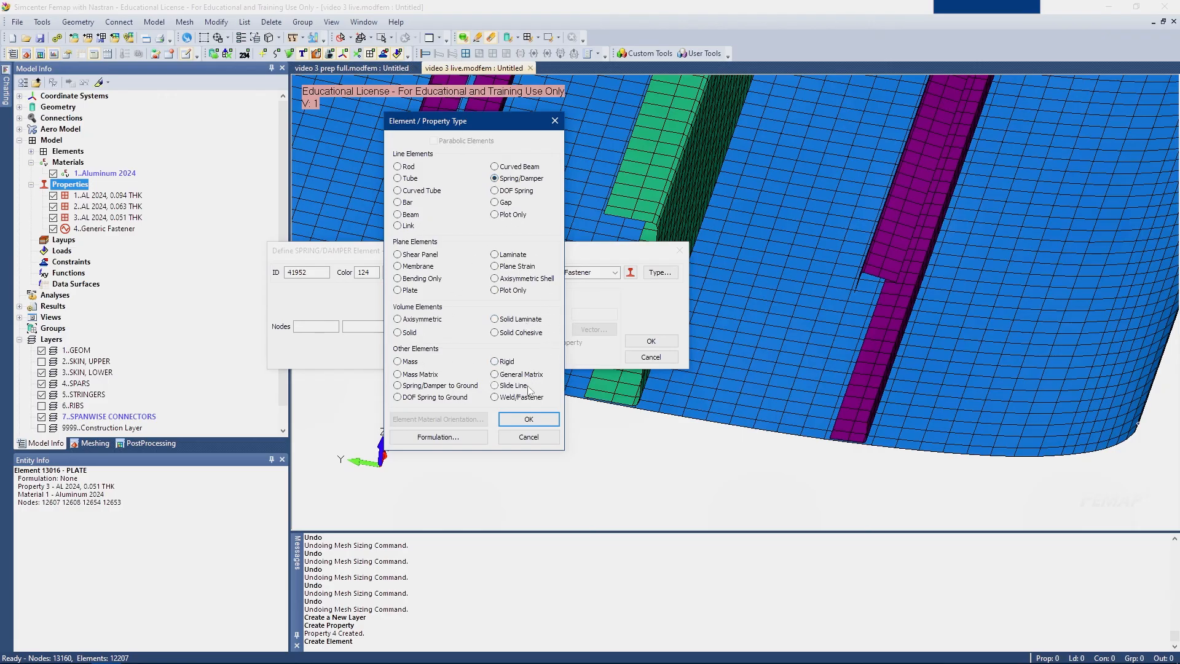
click(528, 436)
drag(613, 546, 410, 225)
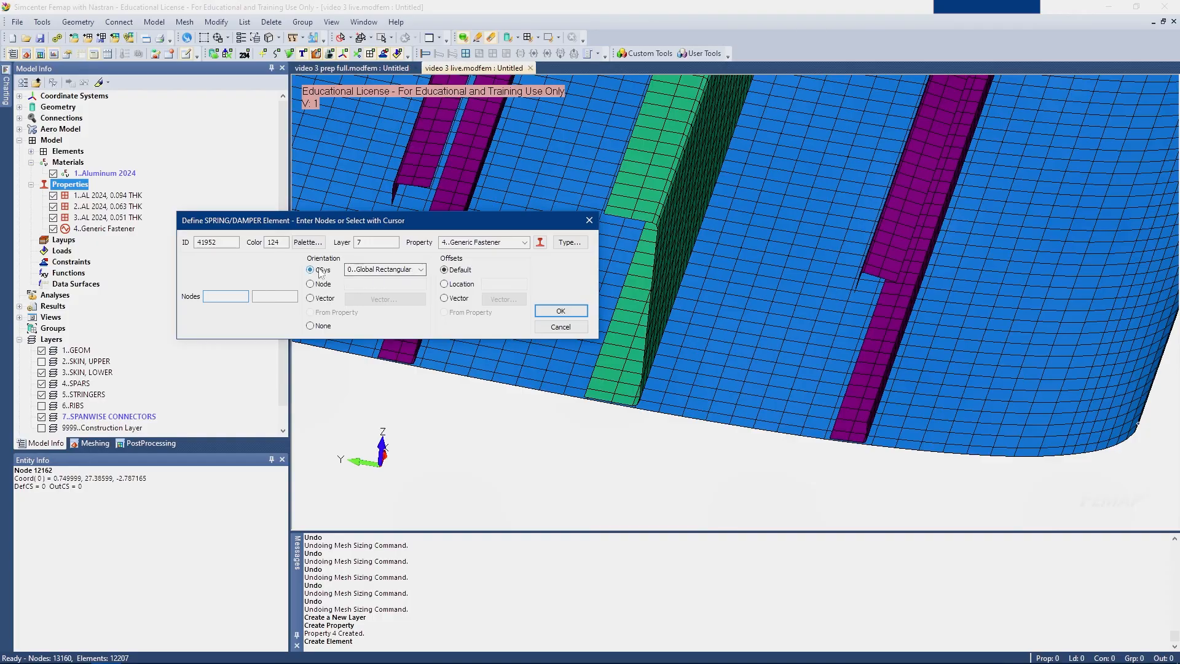
Orient the fastener element by node, picking node 16009 on the lower skin's far edge
scroll(320, 285, down, 8)
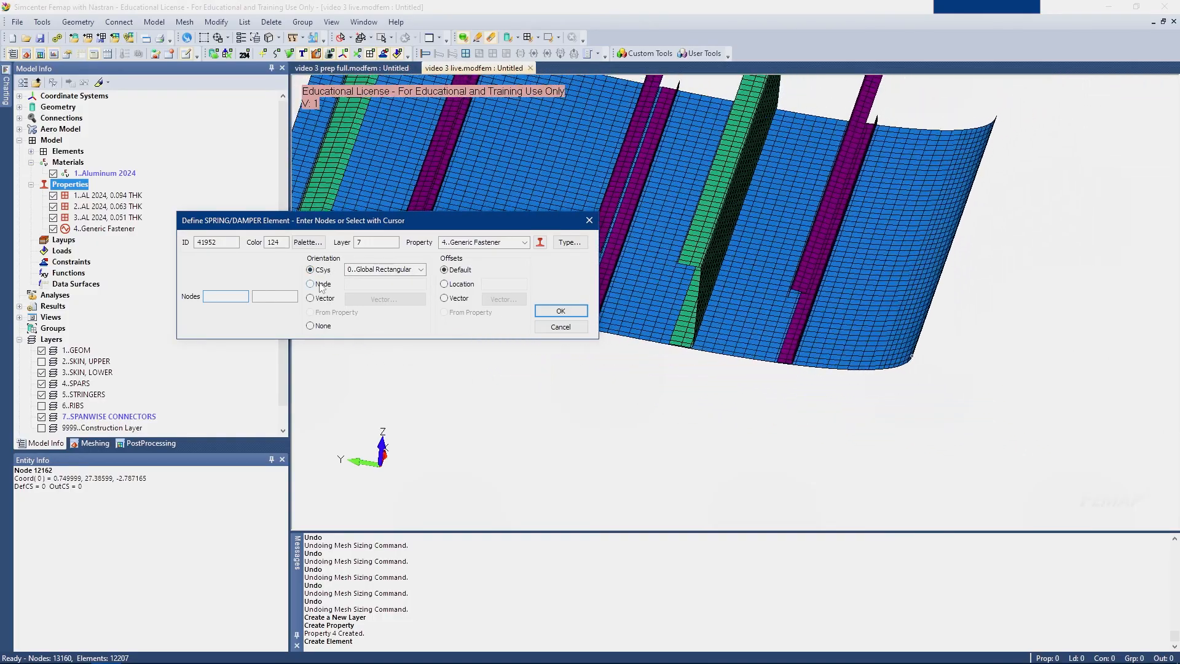
click(310, 284)
scroll(516, 265, down, 4)
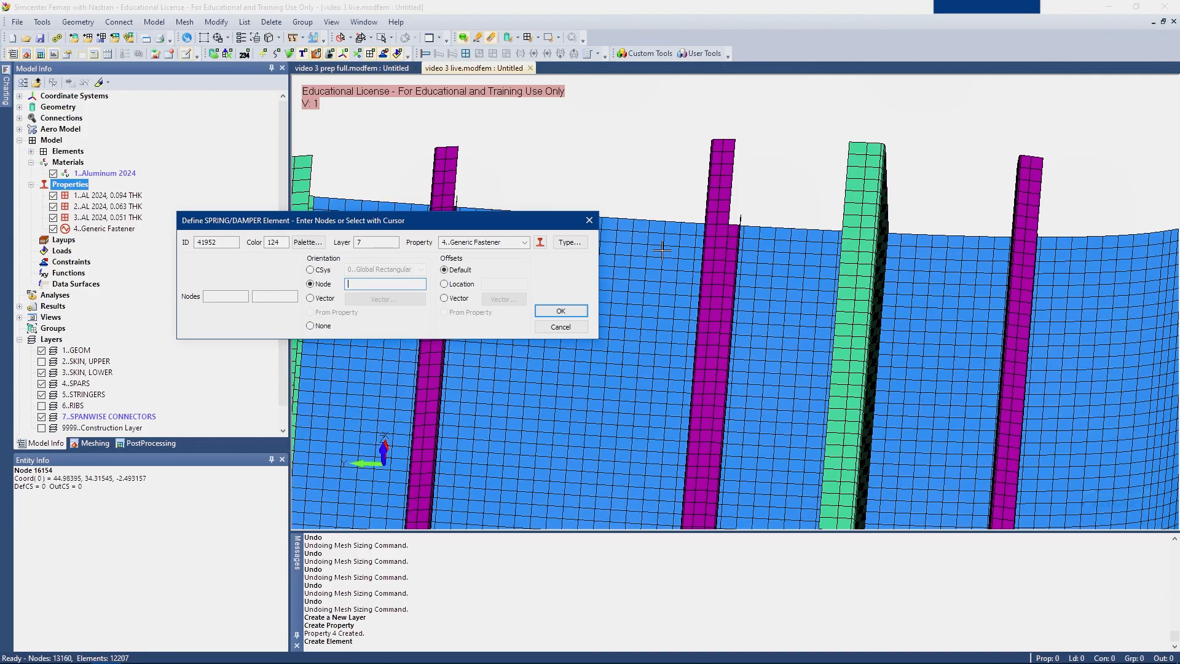
click(646, 219)
scroll(745, 210, down, 2)
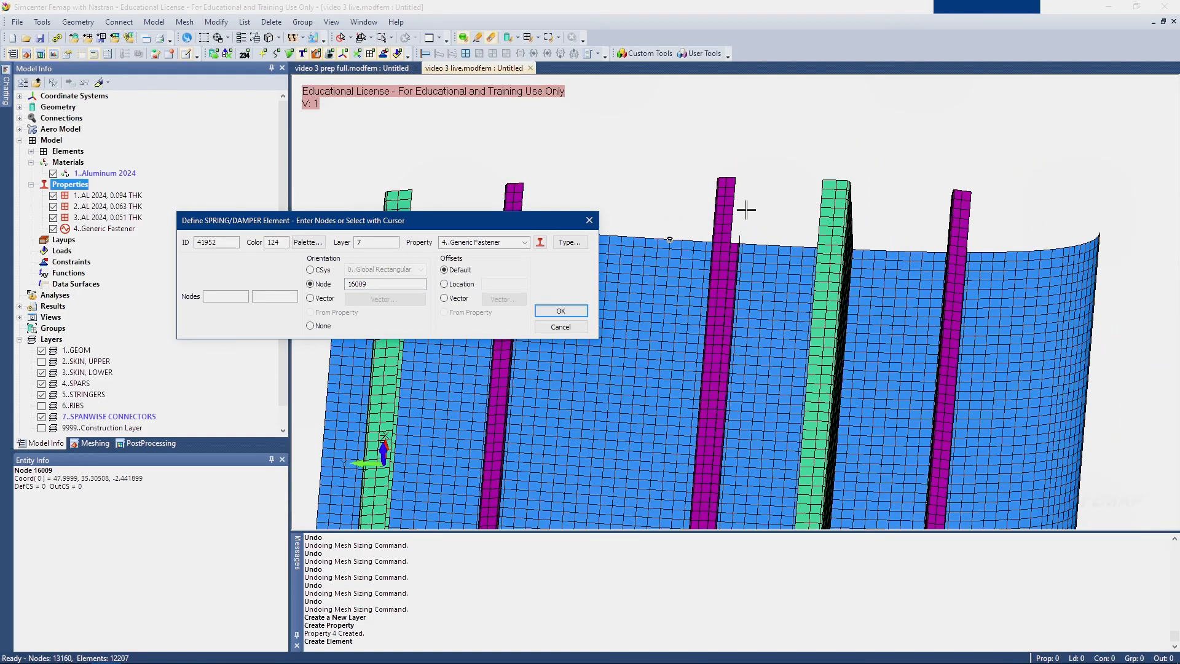
scroll(746, 209, down, 3)
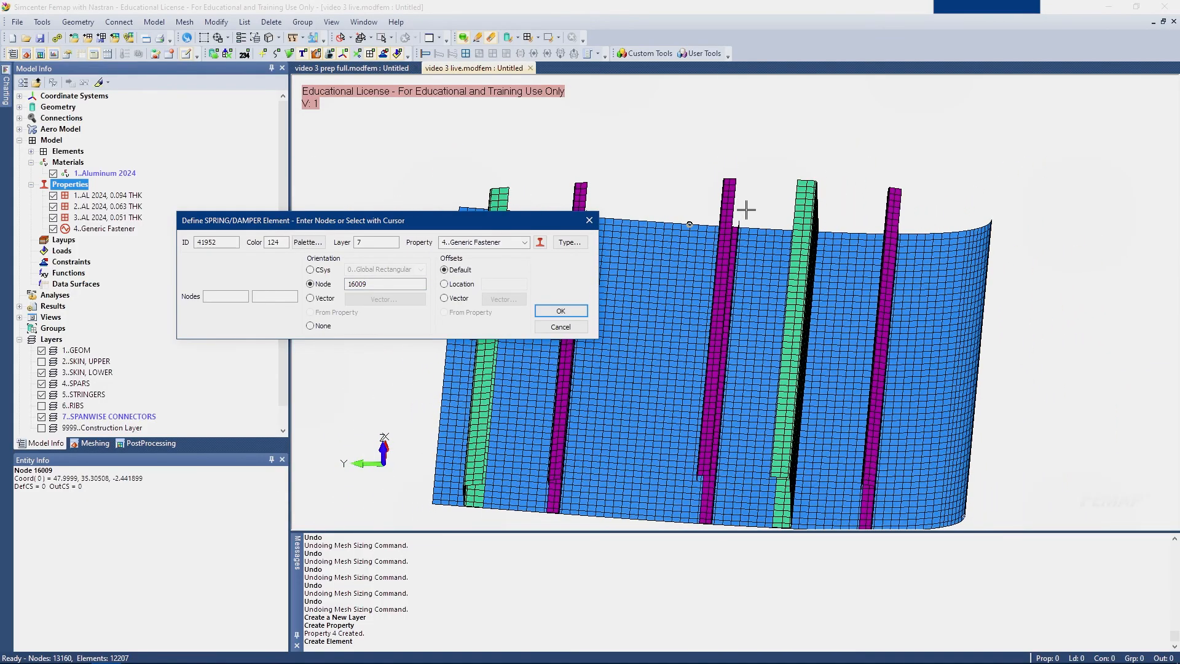
middle_drag(745, 209, 746, 210)
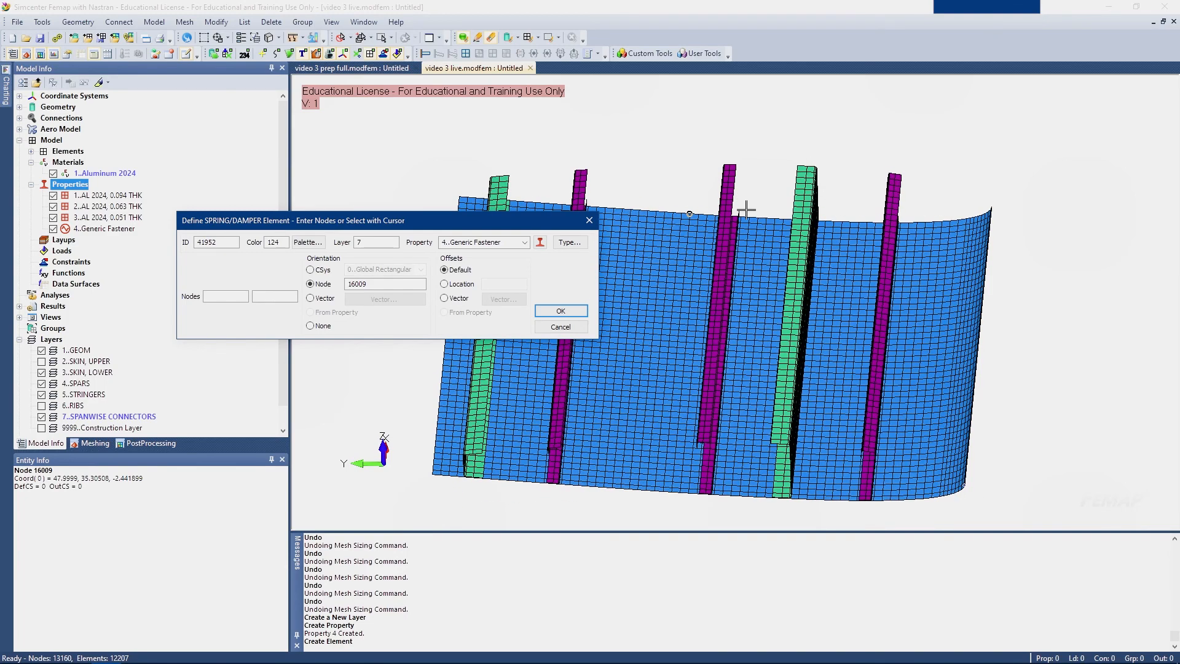
scroll(746, 209, up, 1)
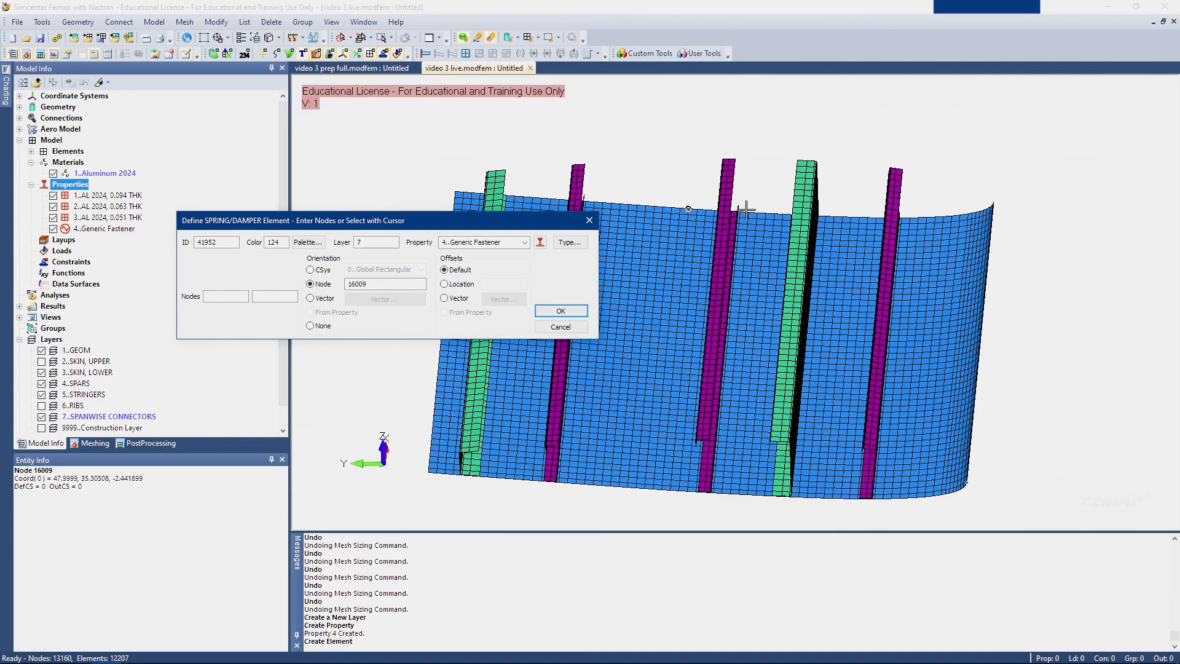
ctrl+middle_drag(745, 209, 745, 210)
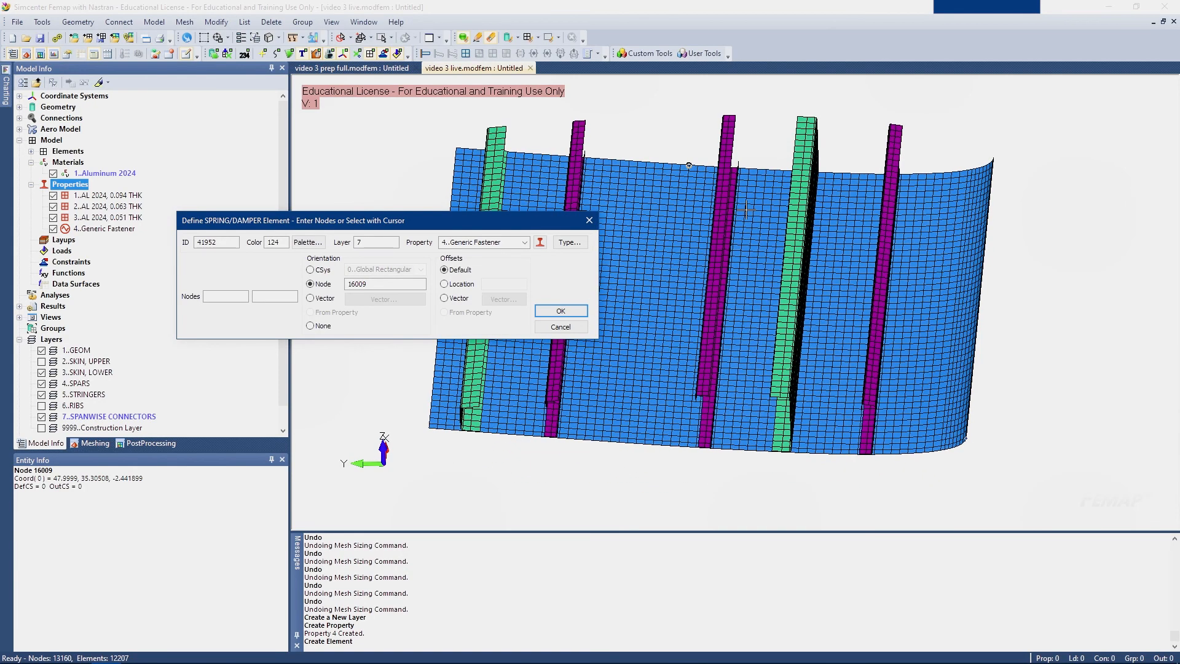
middle_drag(746, 210, 746, 210)
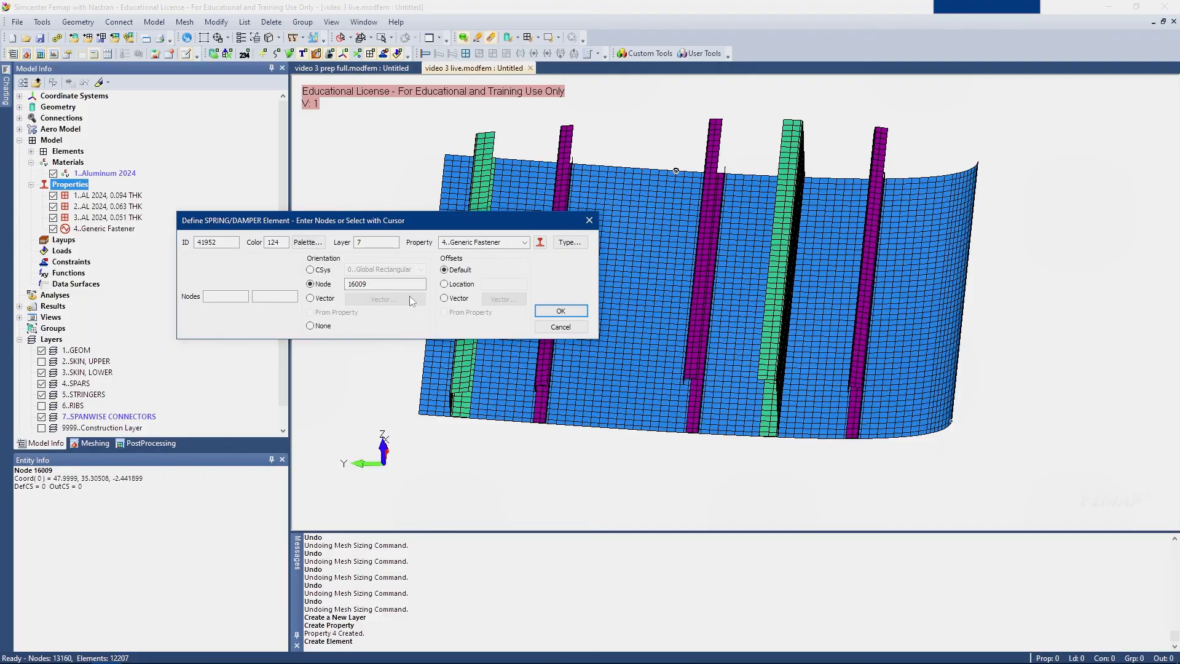
Create a fastener element from node 20585 on the forward spar's lower flange to lower skin node 10813
click(239, 297)
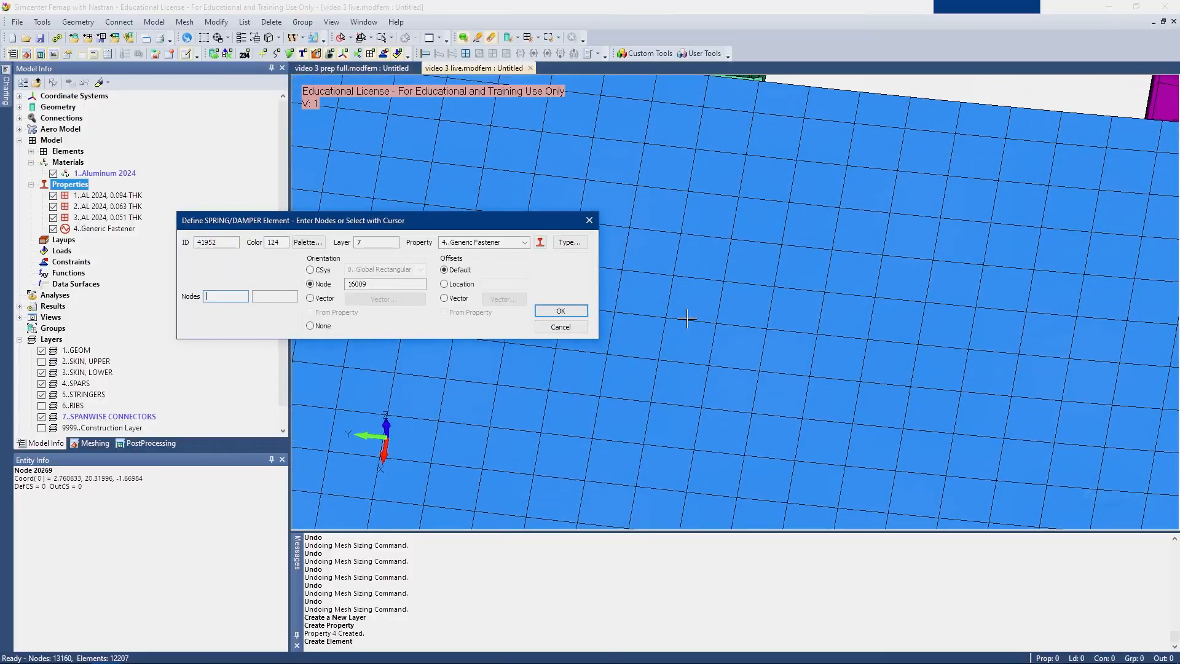
click(701, 366)
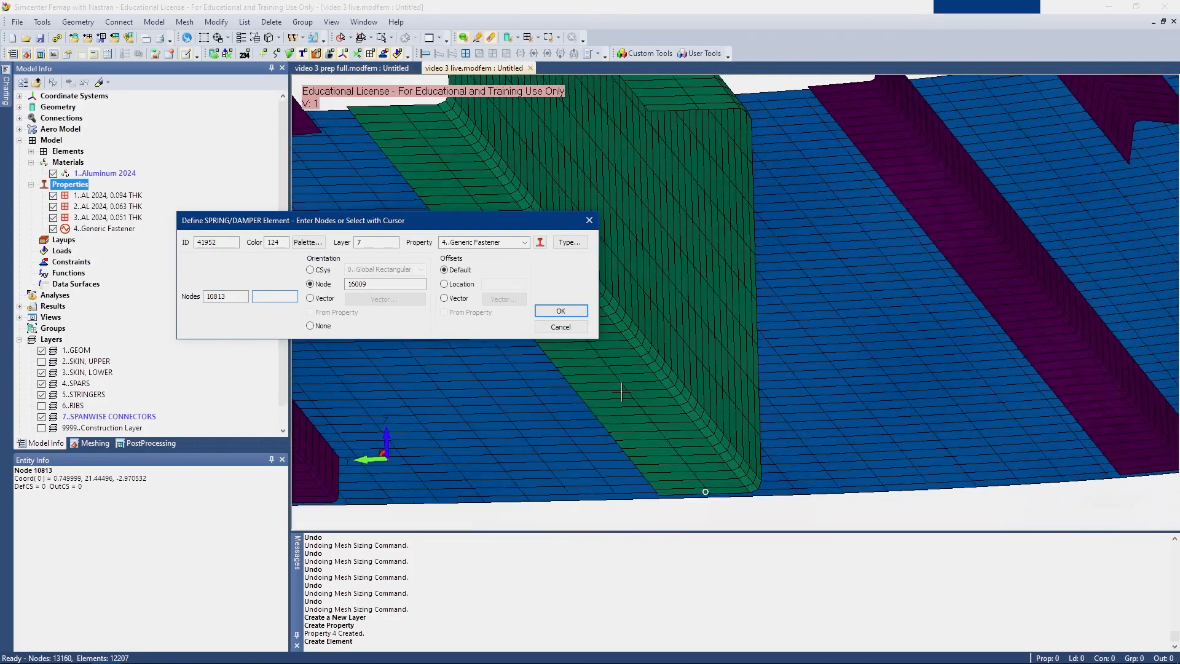
key(shift+Tab)
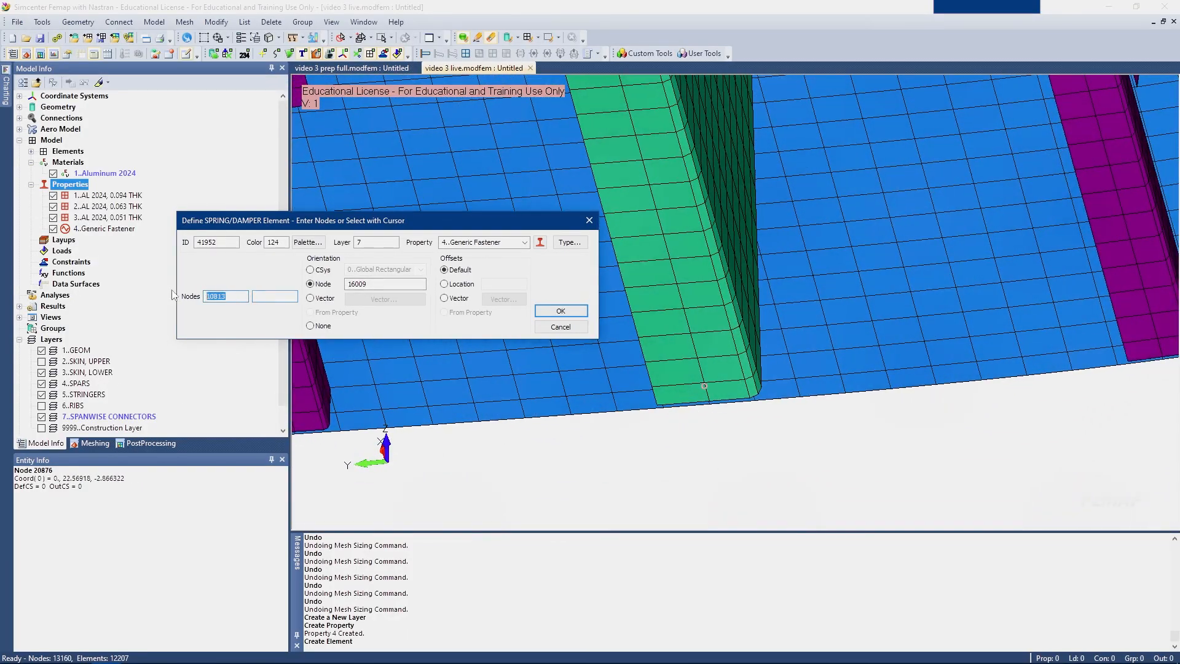
click(705, 385)
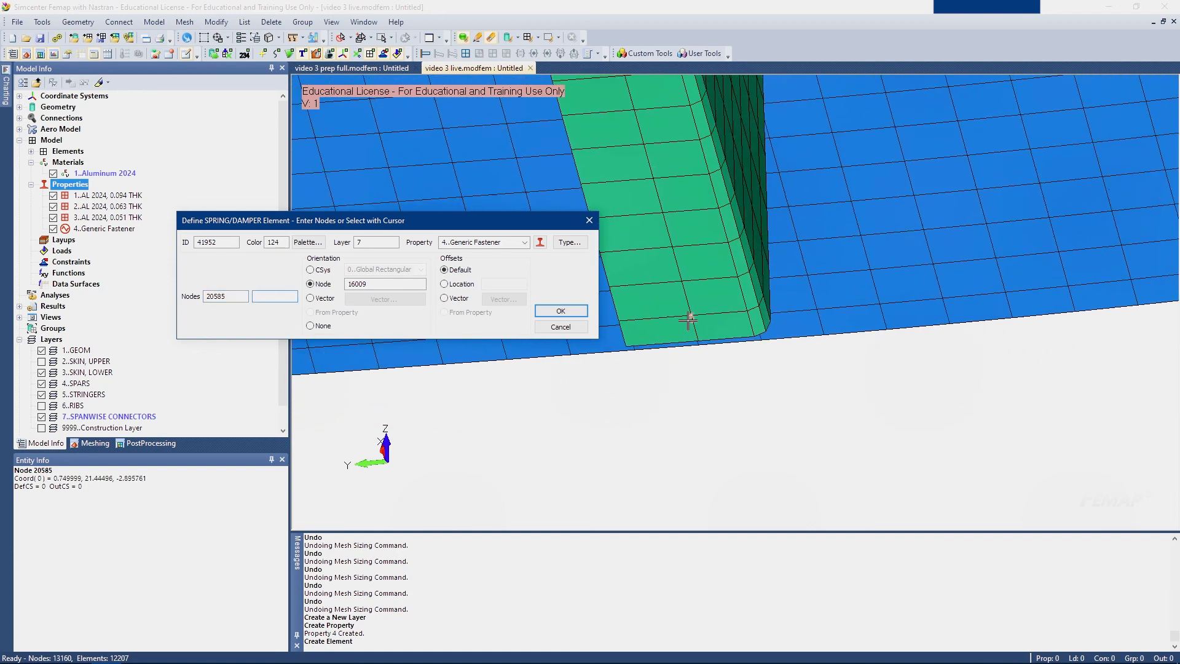
click(691, 315)
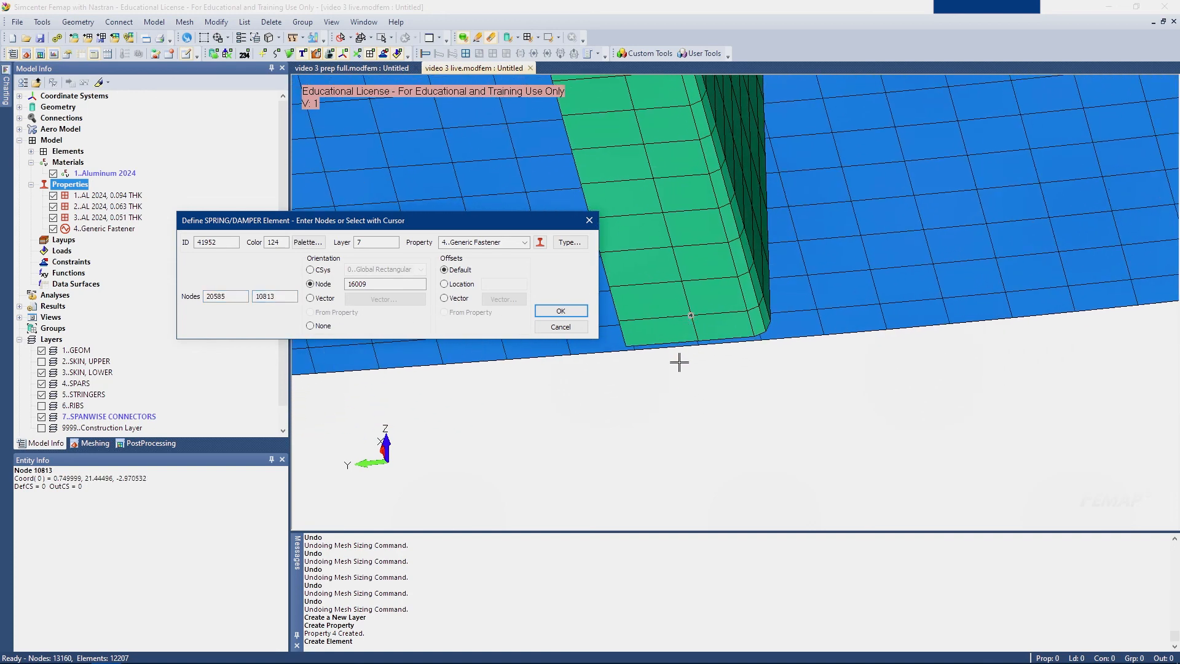
click(559, 311)
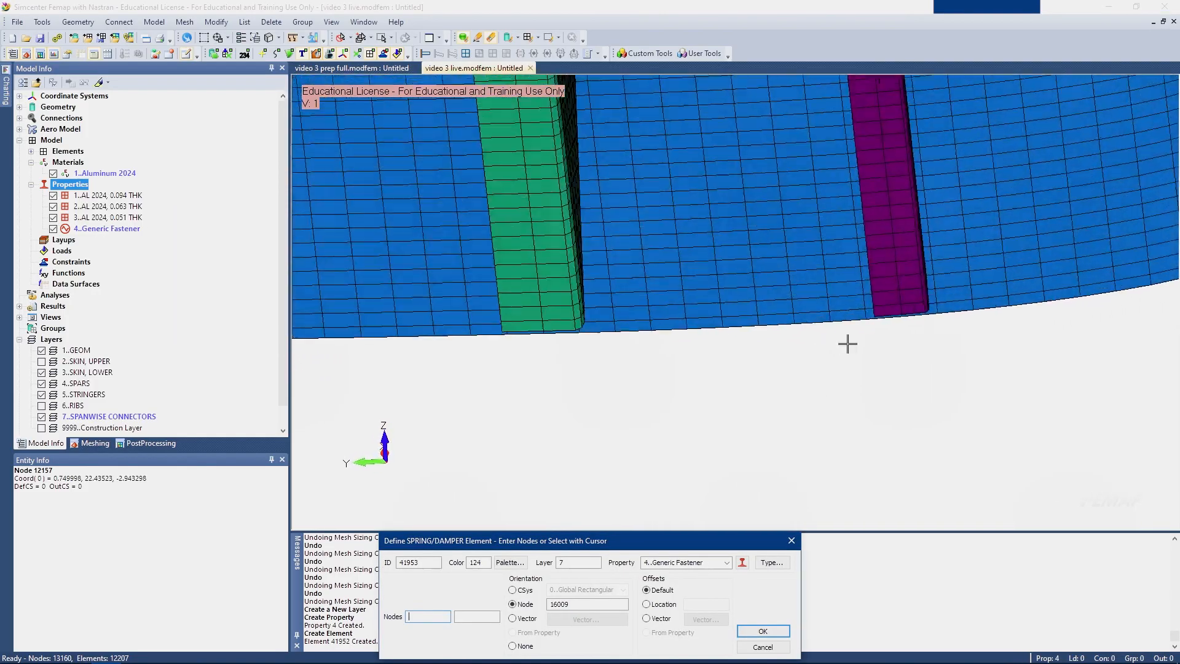
Fasten the lower stringers on either side of the forward spar to the lower skin, using node pairs 24192–9813 and 23361–12165
click(774, 315)
click(774, 316)
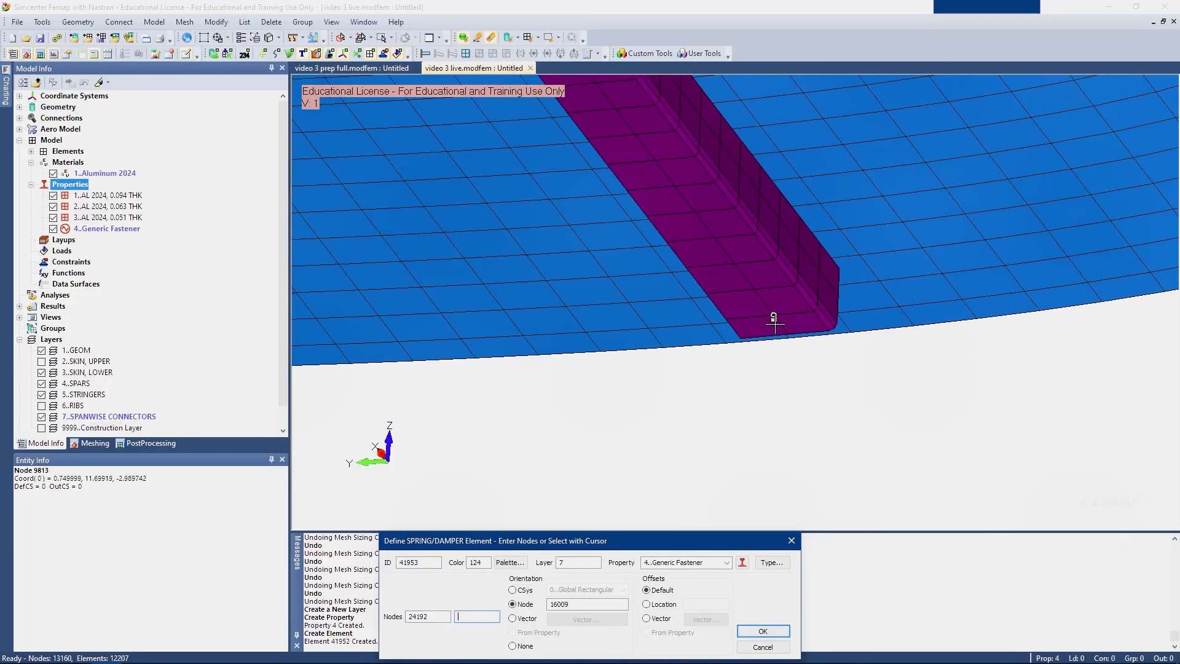
click(768, 635)
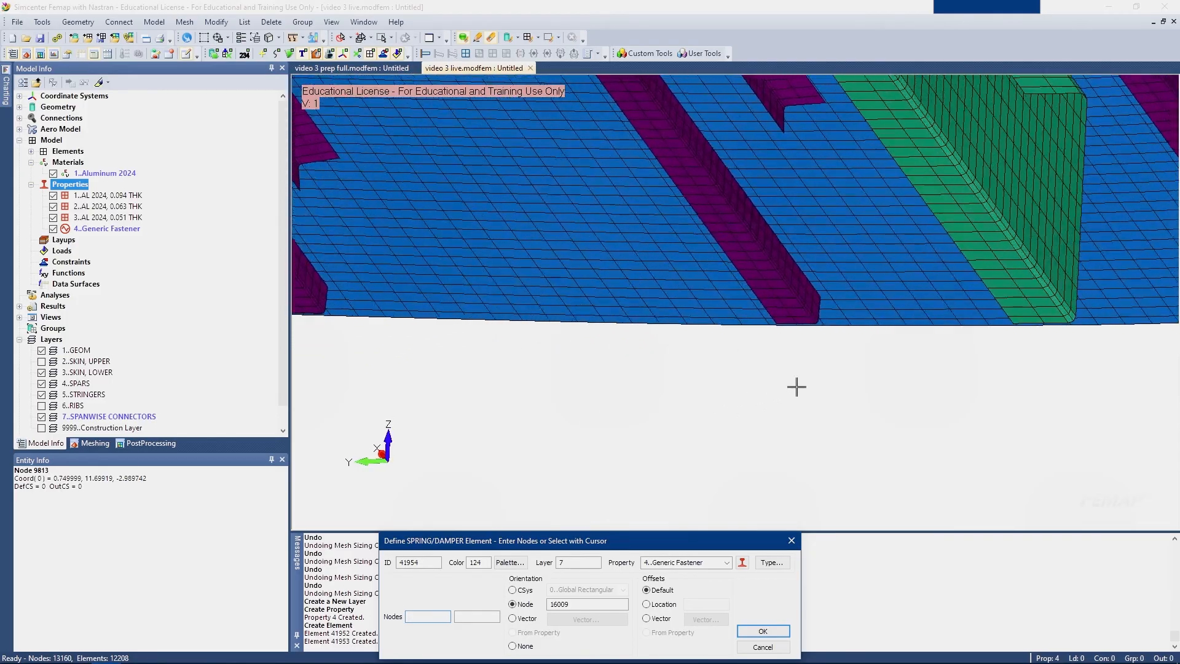
click(868, 337)
click(834, 483)
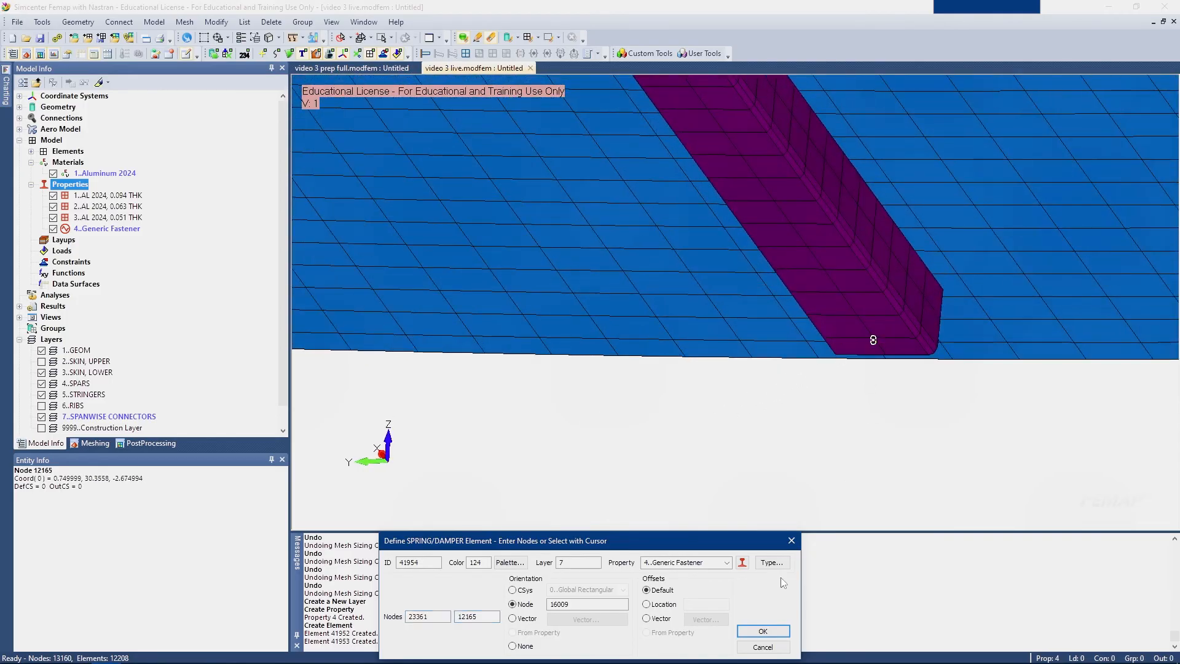
click(762, 631)
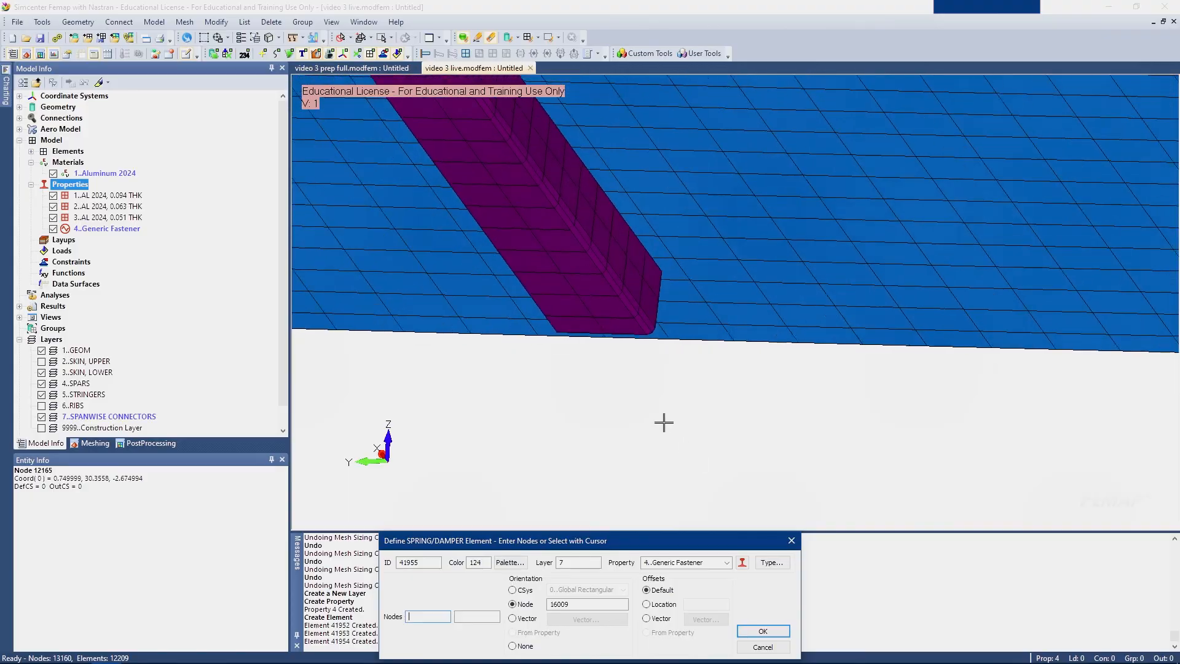
Fasten the aft lower stringer to lower skin node 13470 and the rear spar's lower flange to node 15565
click(762, 630)
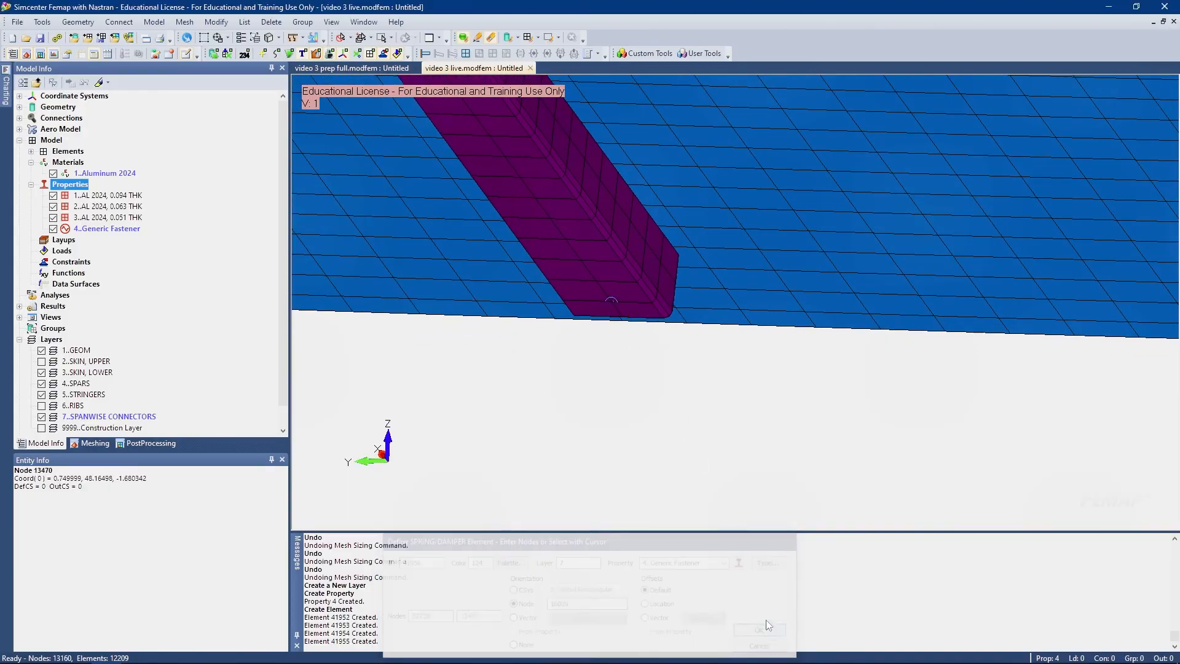
click(681, 369)
click(762, 631)
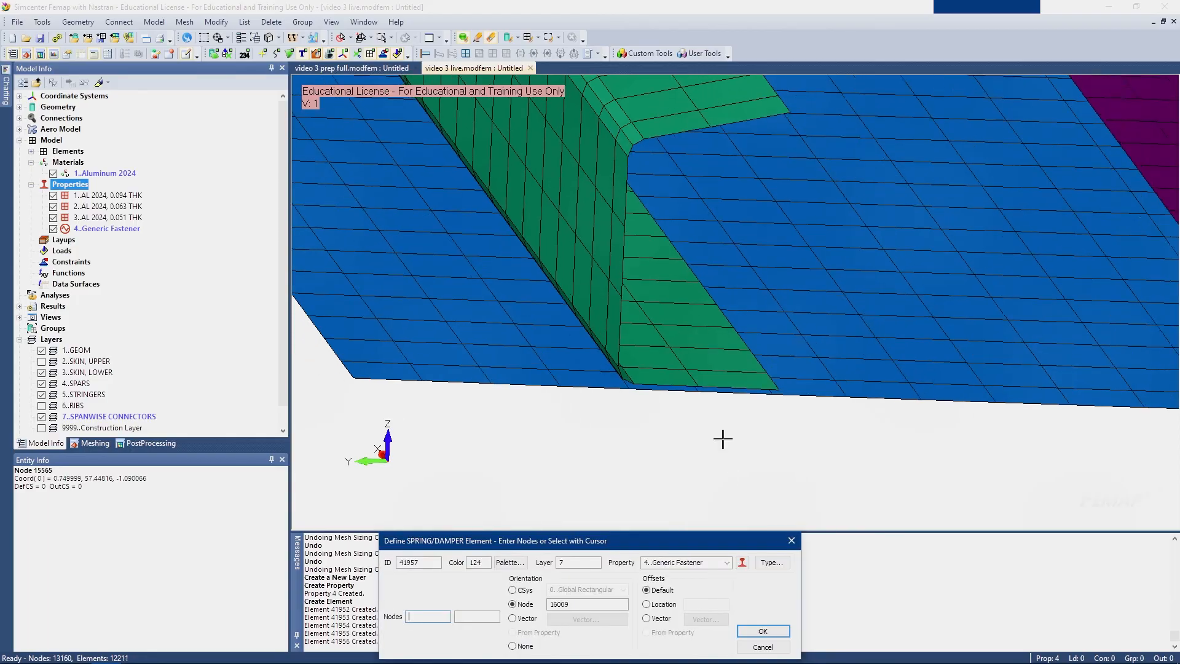
Show the SKIN, UPPER layer and hide the SKIN, LOWER layer
scroll(730, 359, up, 4)
scroll(727, 366, down, 6)
ctrl+middle_drag(900, 428, 722, 388)
scroll(723, 389, down, 4)
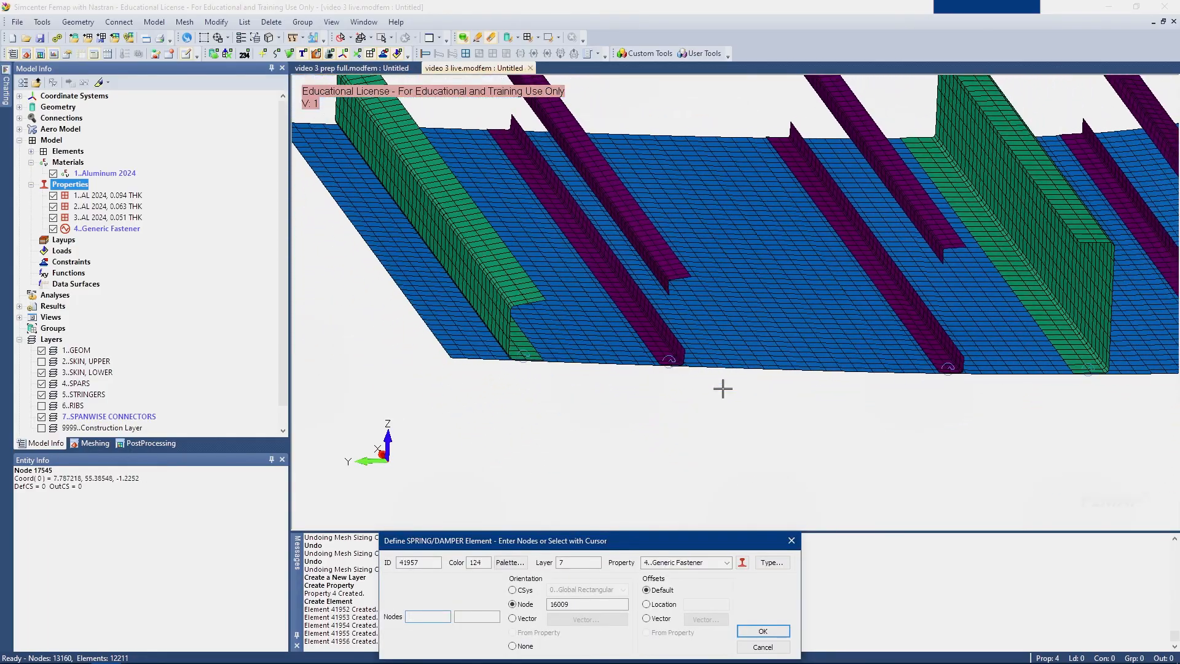
click(42, 361)
click(42, 372)
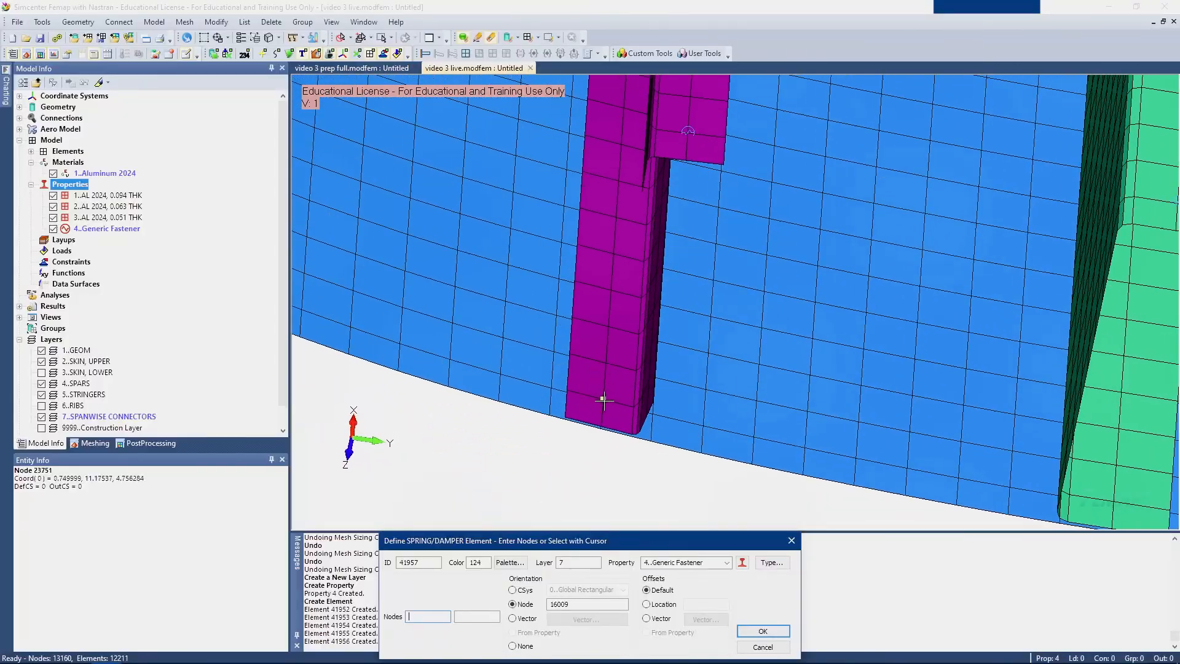
Create one end fastener element joining each of the three upper stringers and both spars' upper flanges to the upper skin
click(757, 628)
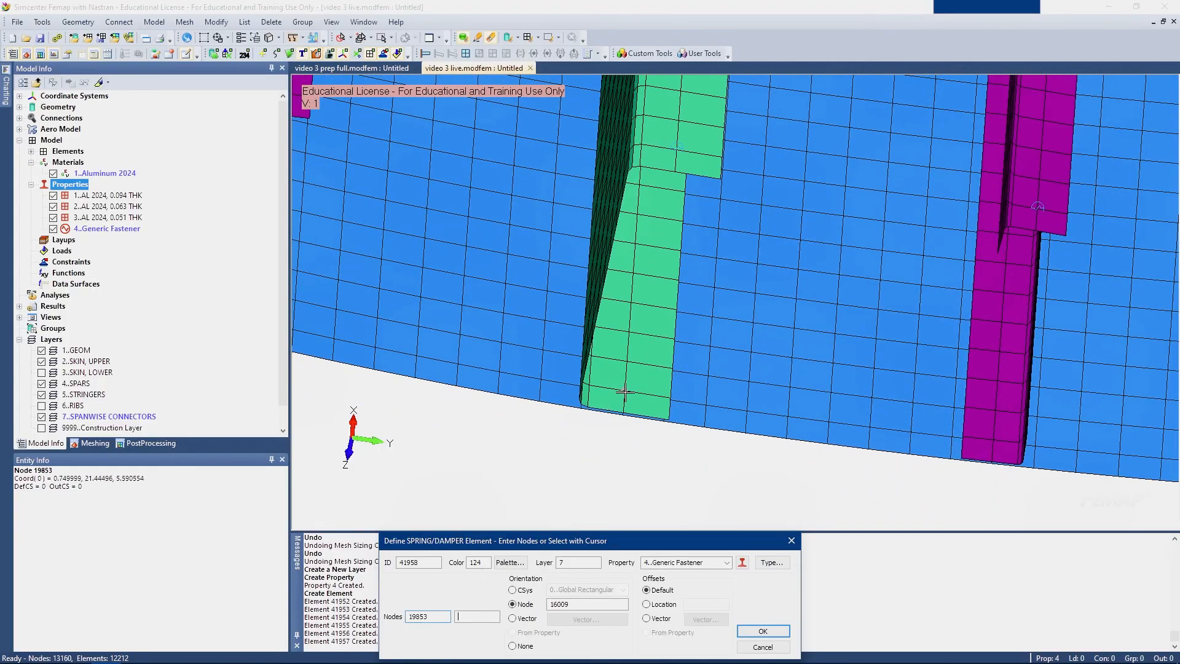
click(746, 628)
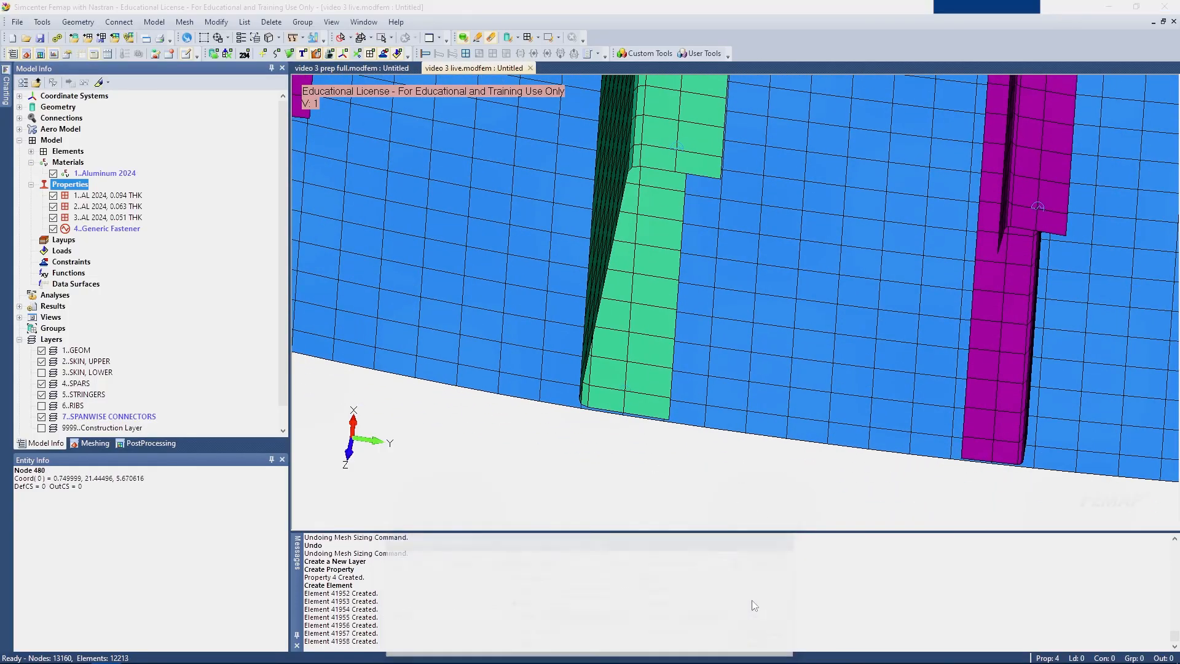
click(672, 448)
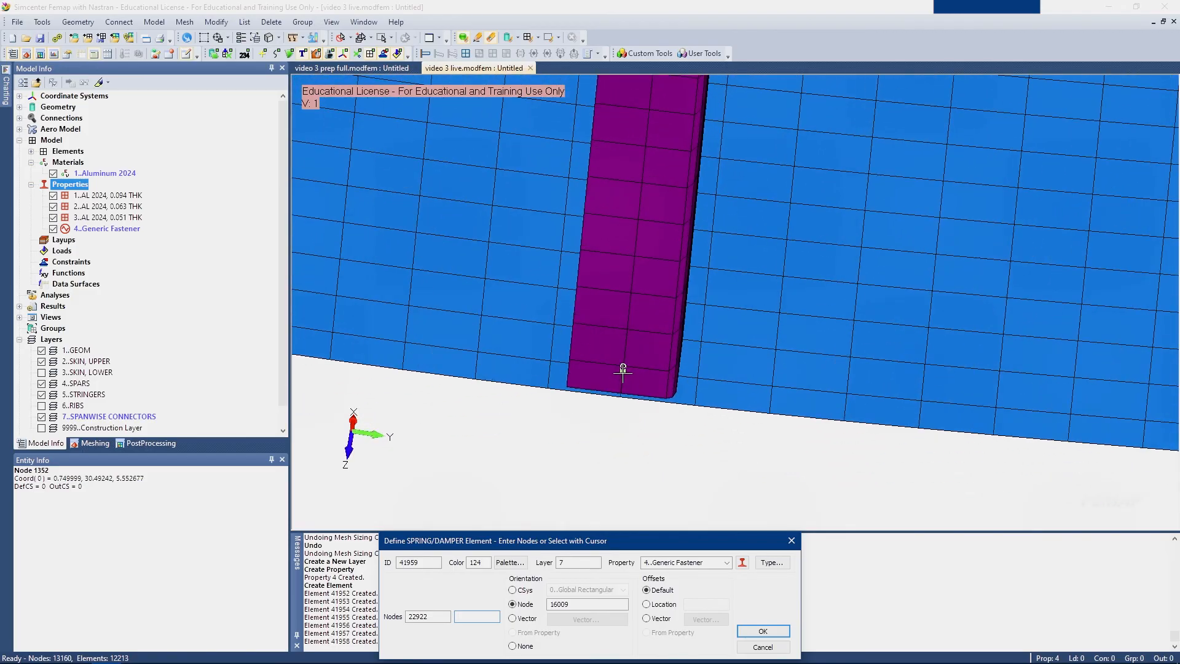
click(762, 630)
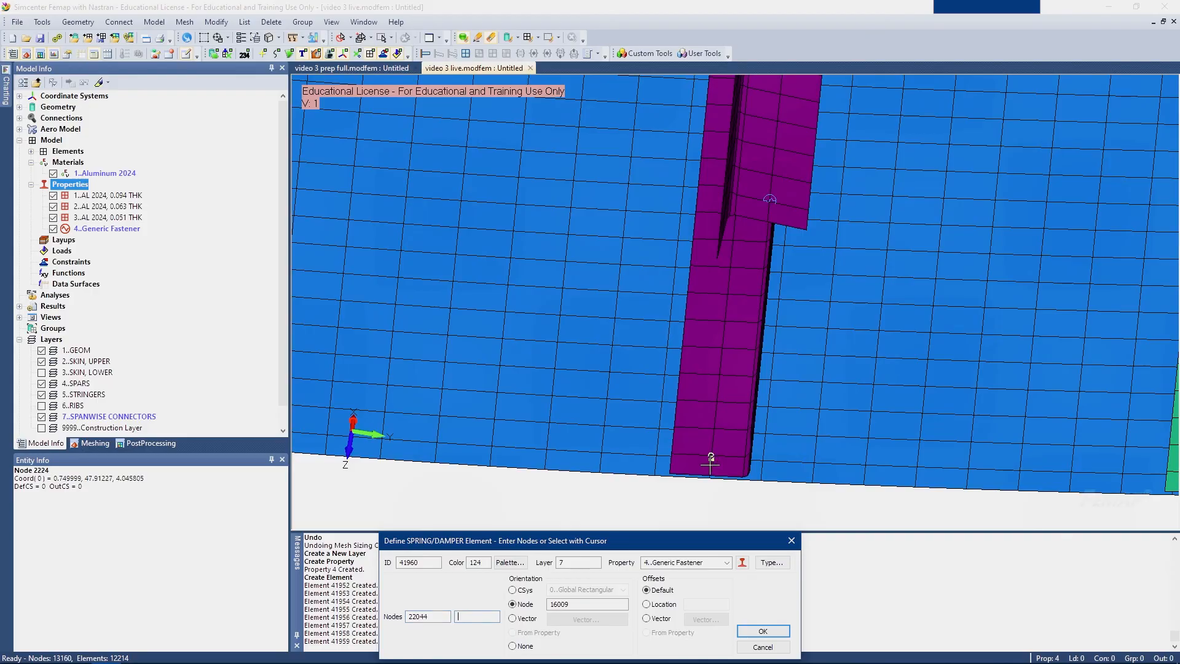
click(762, 631)
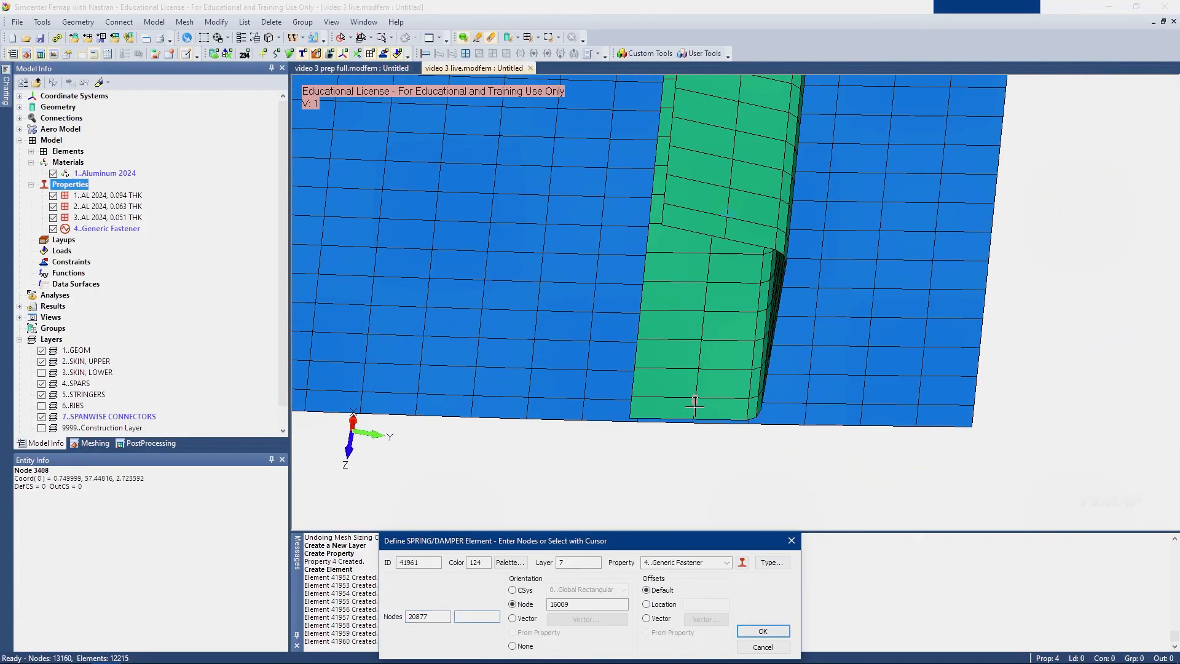
key(Return)
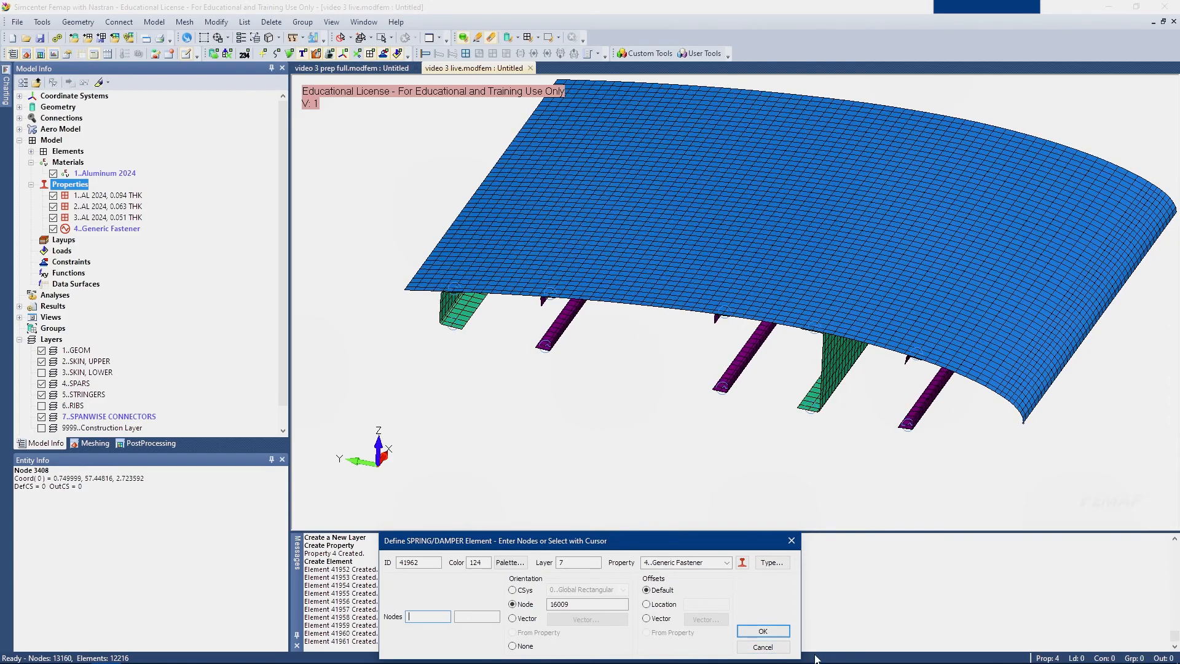
Finish creating individual fastener elements and hide the SKIN, UPPER layer
click(762, 646)
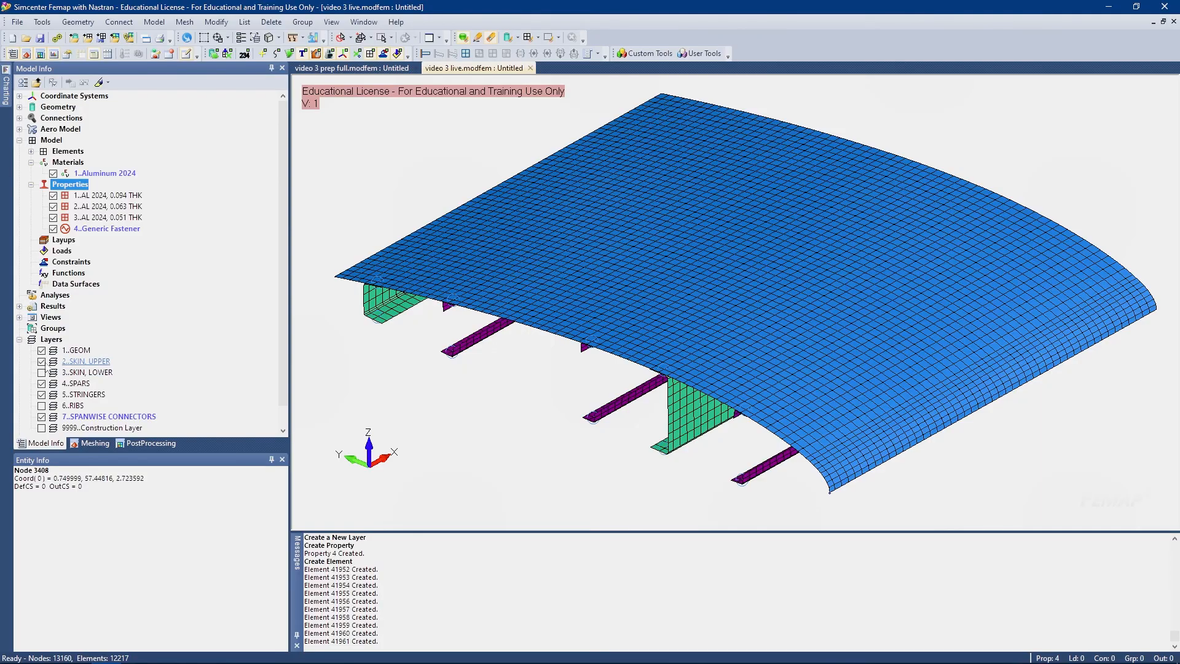
click(41, 361)
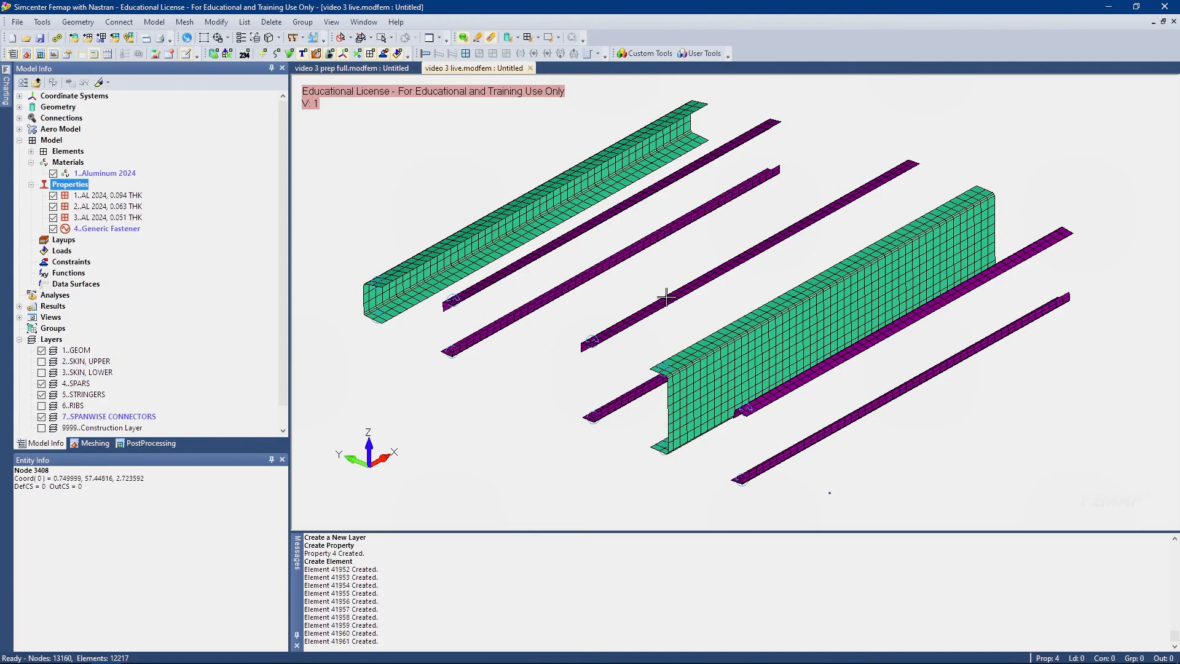
Measure the distance between adjacent nodes 23762 and 23763 along the forward upper stringer
scroll(669, 301, up, 4)
scroll(669, 335, up, 3)
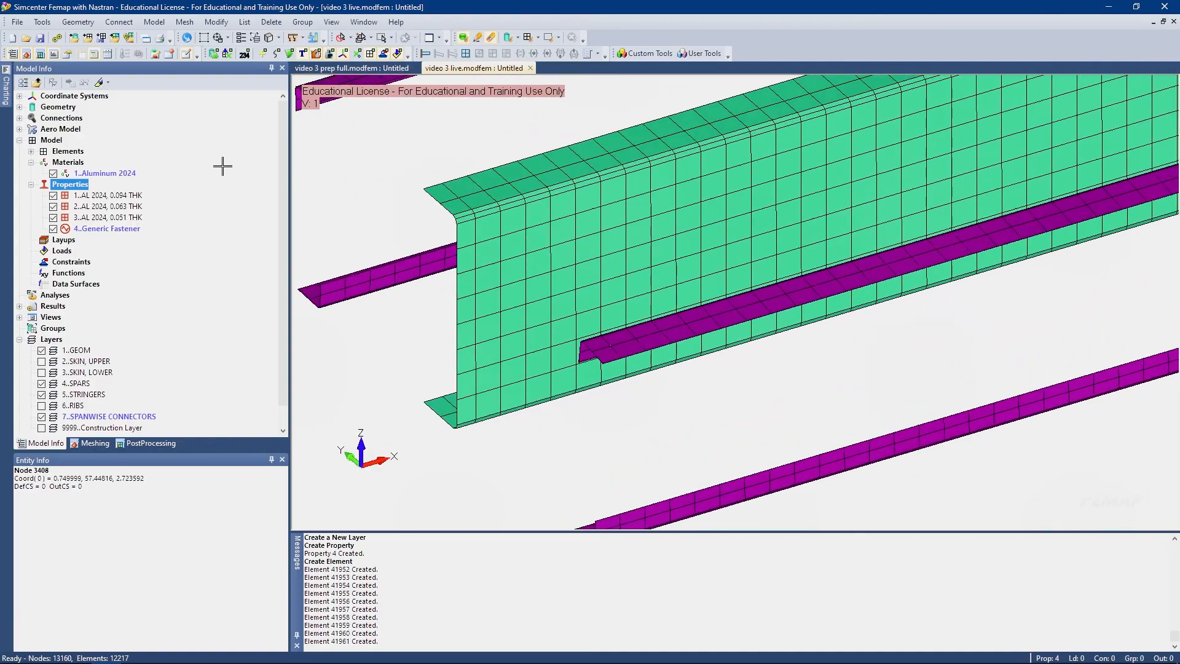
click(41, 22)
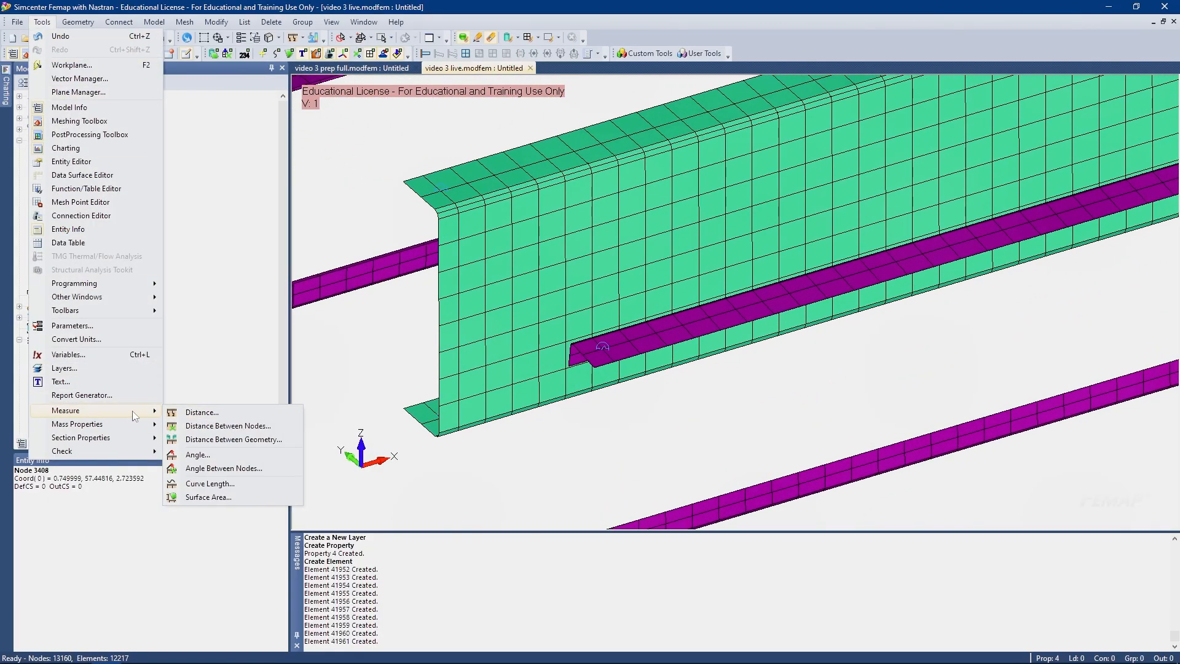
click(216, 427)
scroll(545, 364, up, 1)
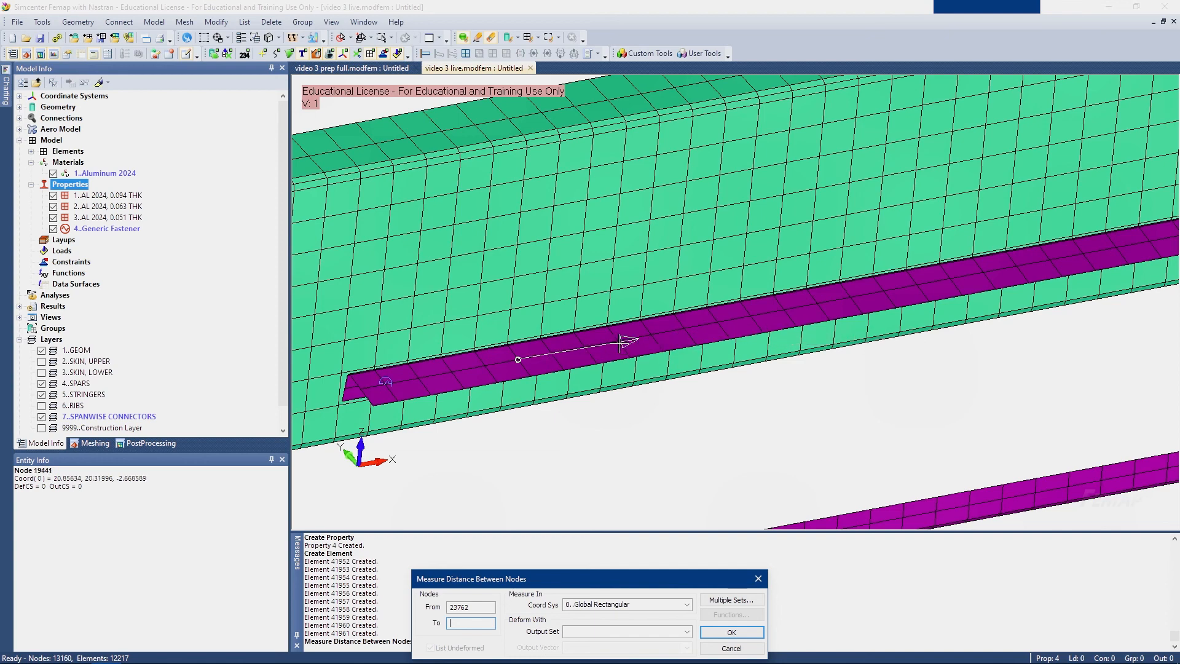
click(552, 353)
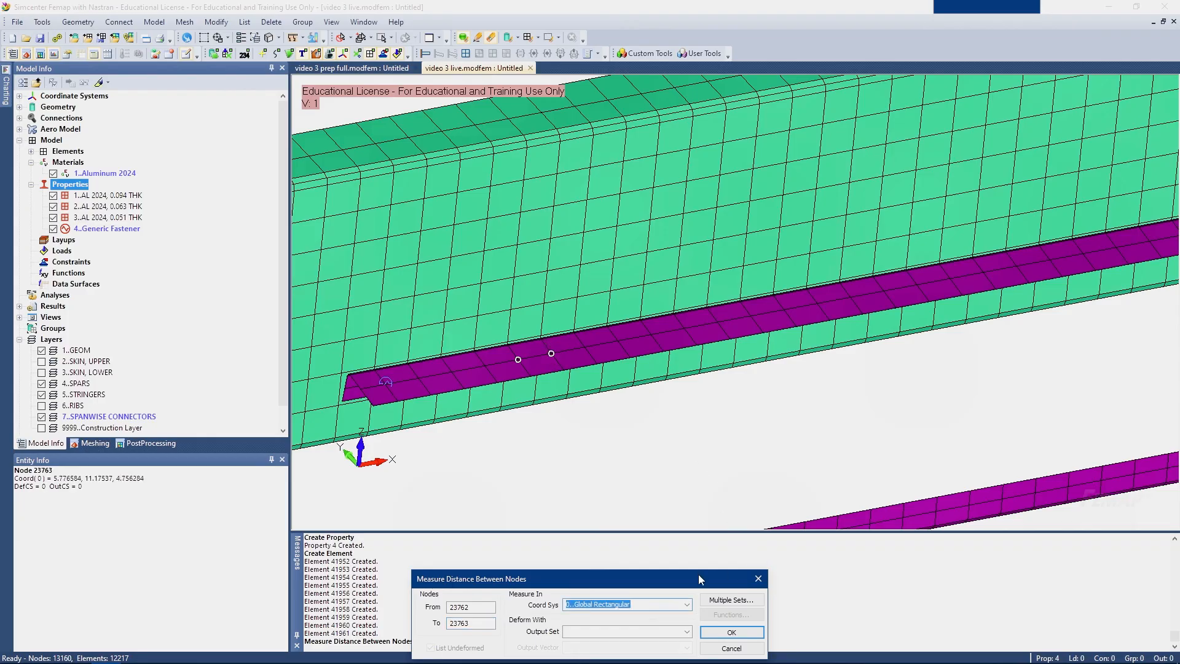
drag(700, 579, 707, 283)
click(737, 337)
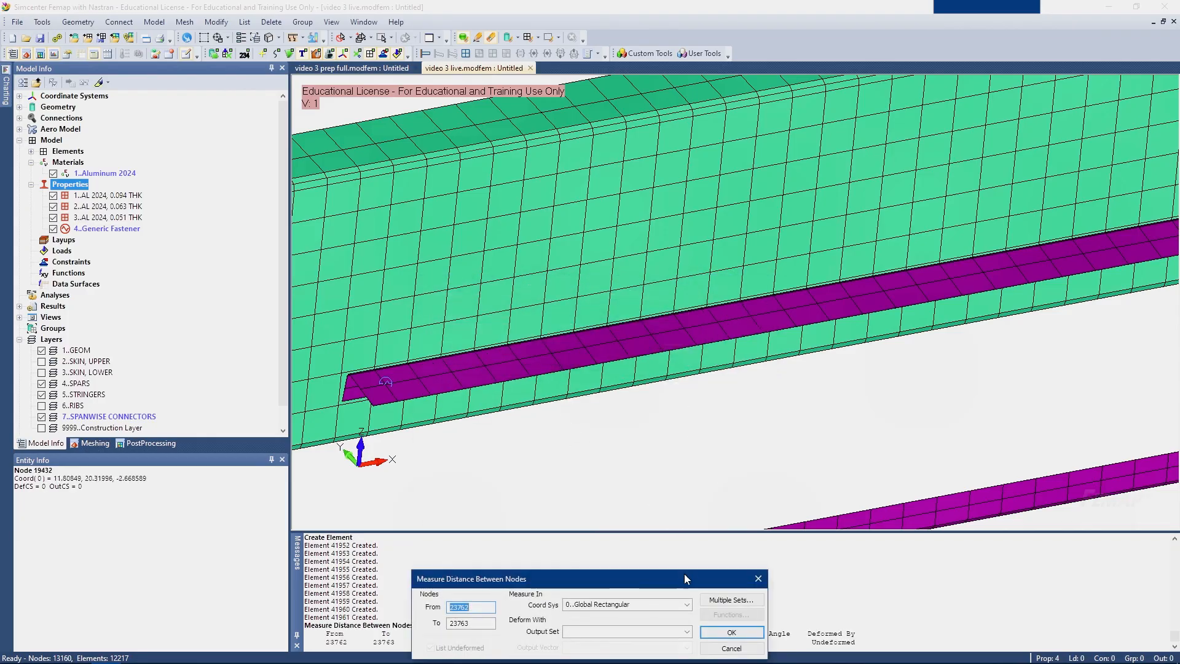
drag(684, 572, 651, 334)
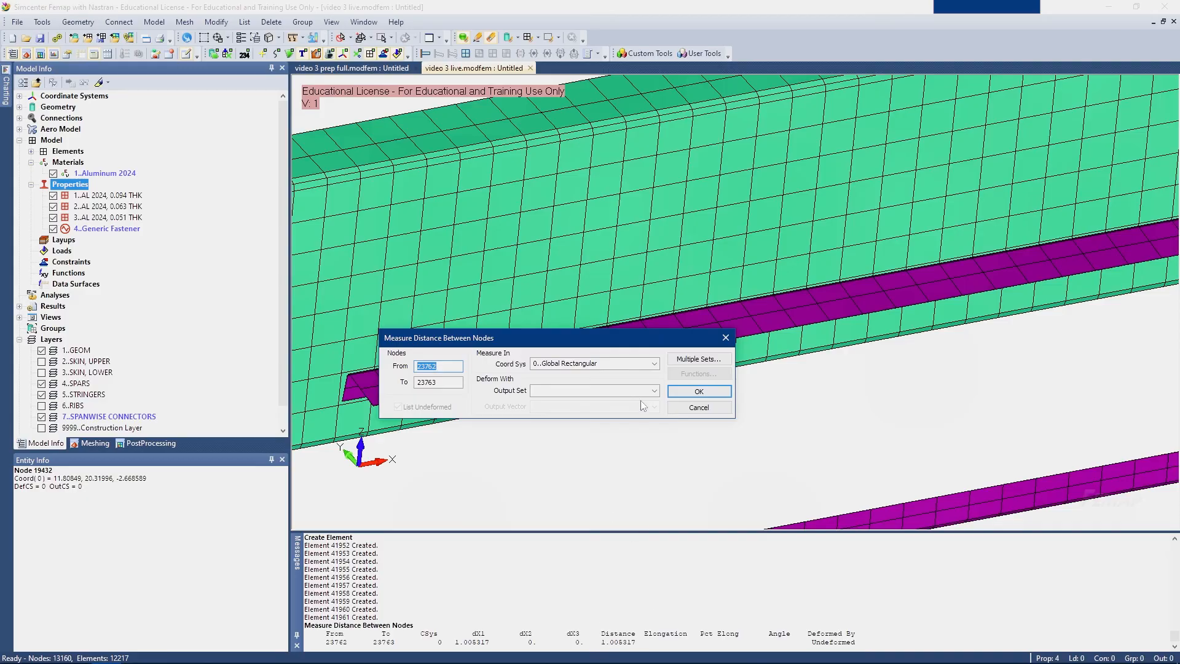
click(698, 408)
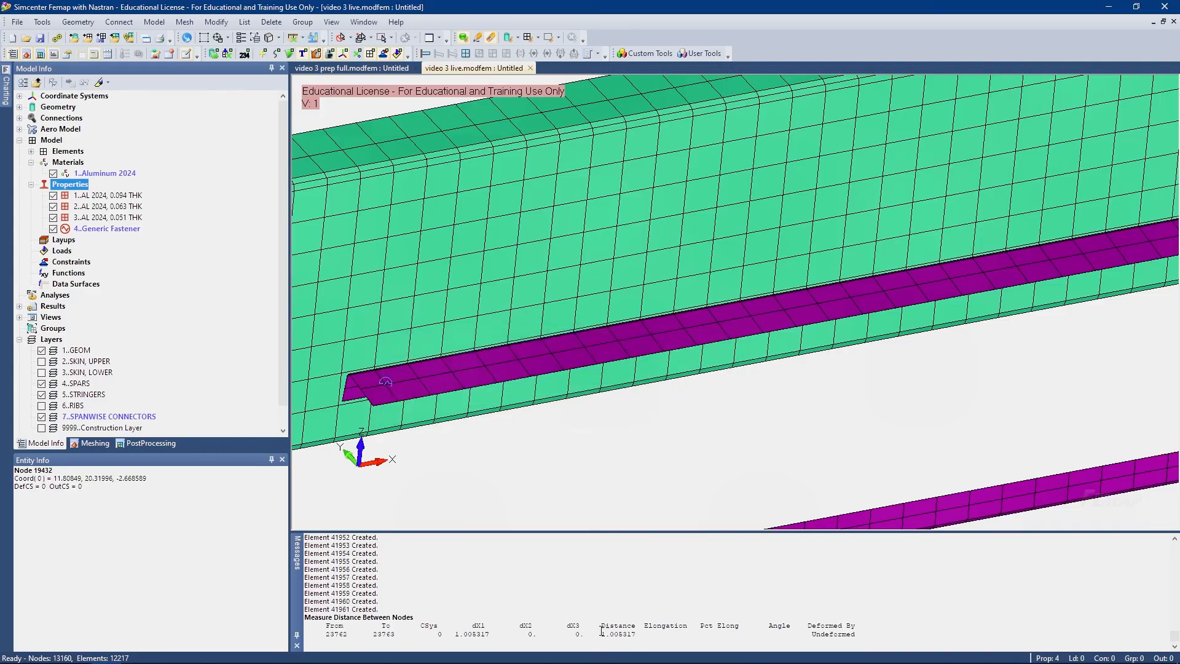
Copy the measured node distance from the message output
drag(598, 633, 617, 633)
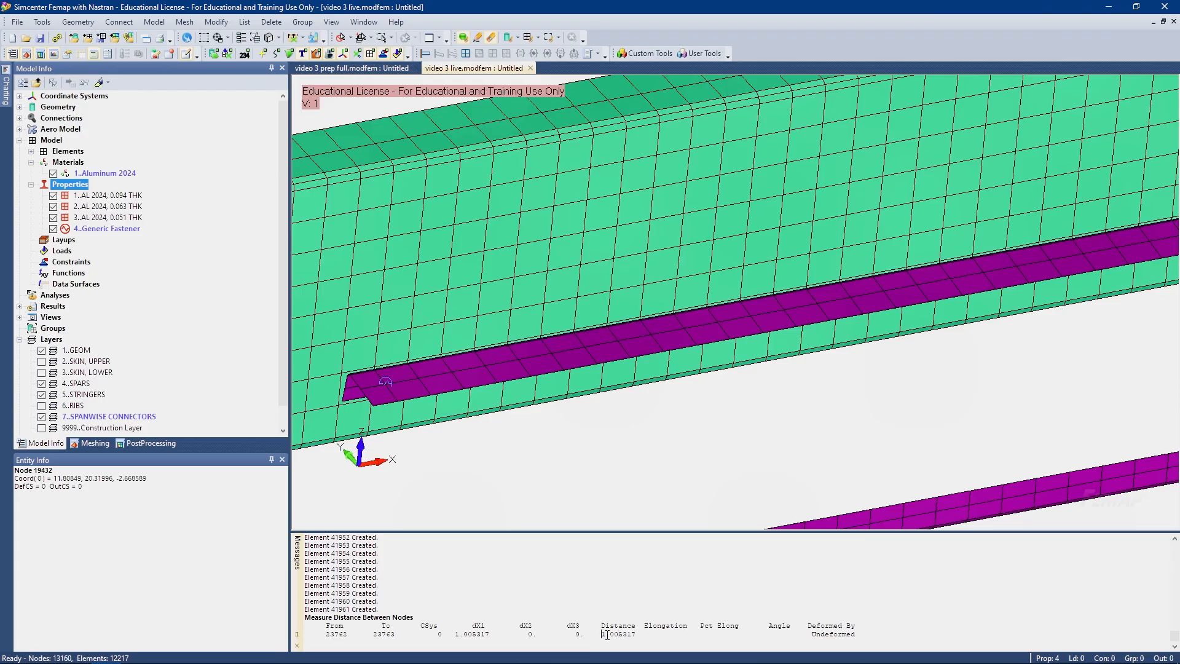
mouse_move(623, 637)
mouse_down()
mouse_move(857, 635)
mouse_move(636, 633)
mouse_up()
key(ctrl+c)
Start an element copy and select the end fasteners on the forward spar and on the upper and lower stringers beside it
scroll(651, 365, up, 2)
scroll(649, 365, down, 9)
middle_drag(459, 154, 289, 129)
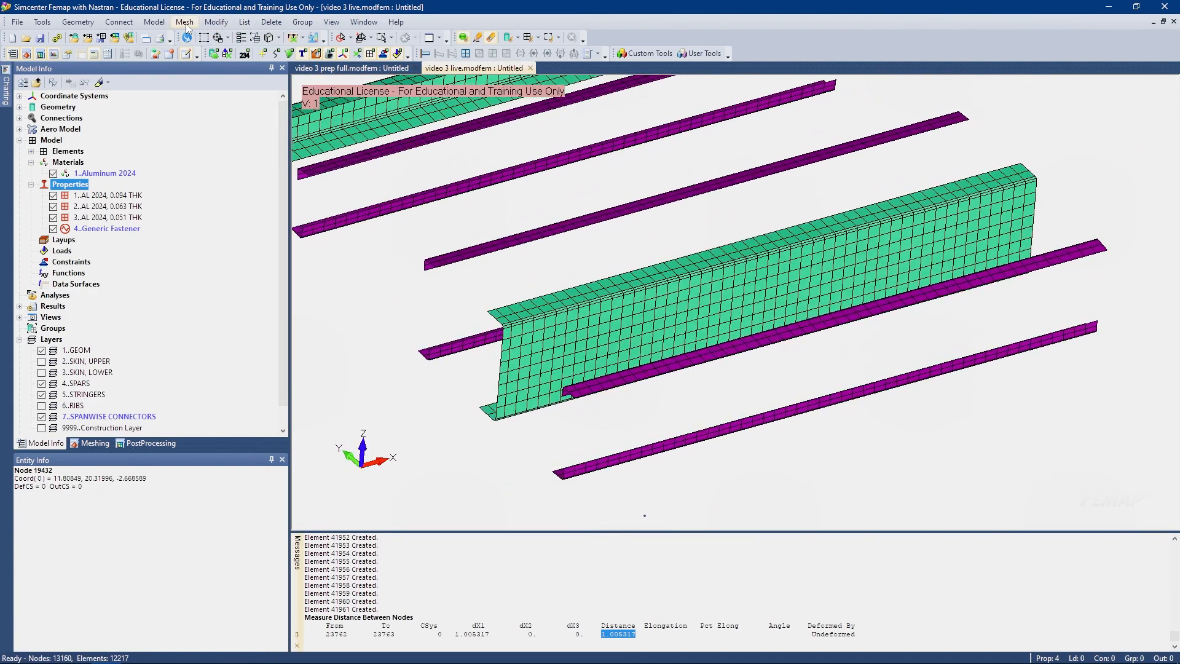
click(184, 22)
mouse_move(224, 191)
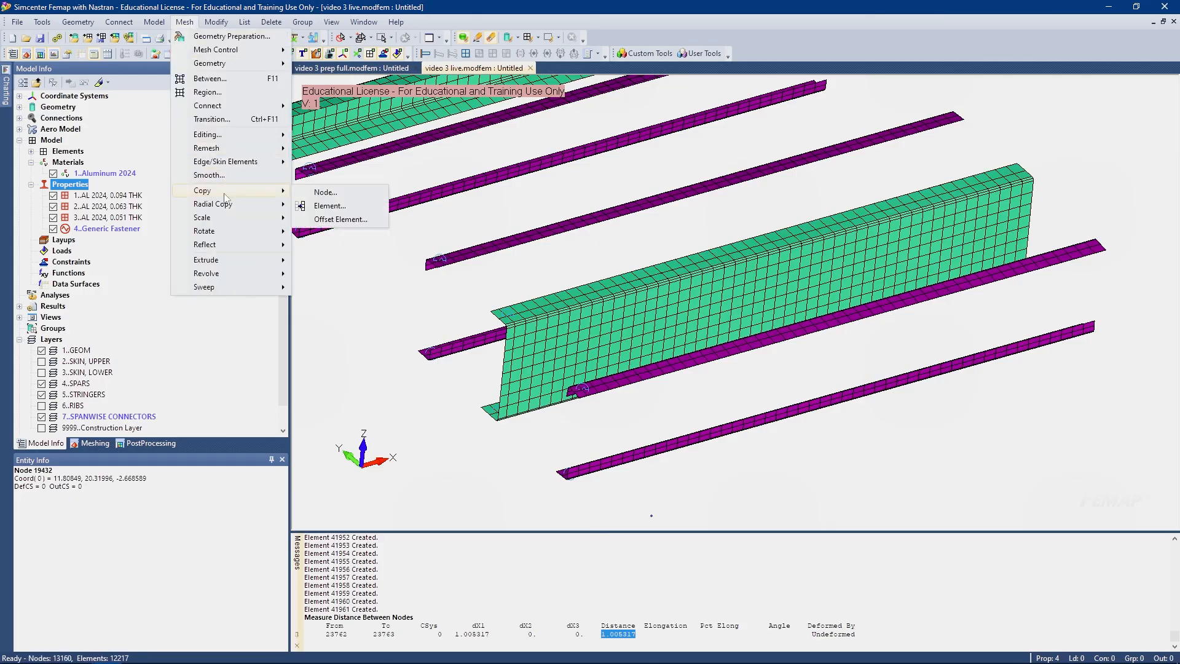
click(319, 204)
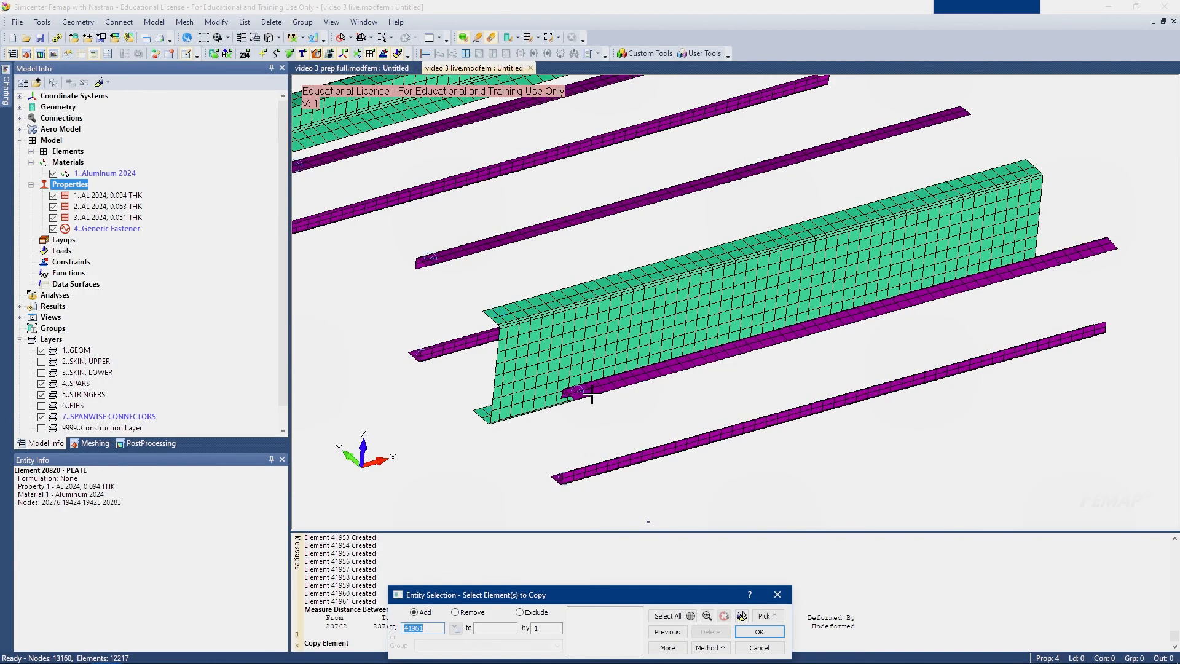
click(573, 398)
middle_drag(573, 498, 784, 504)
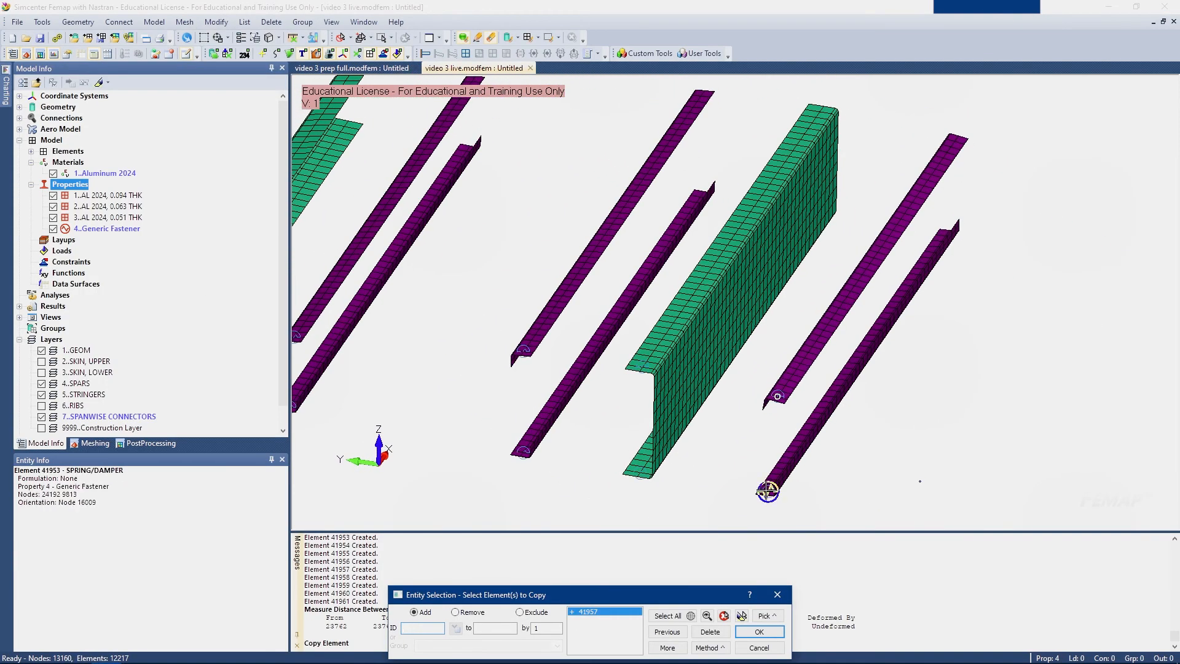
click(768, 490)
click(640, 469)
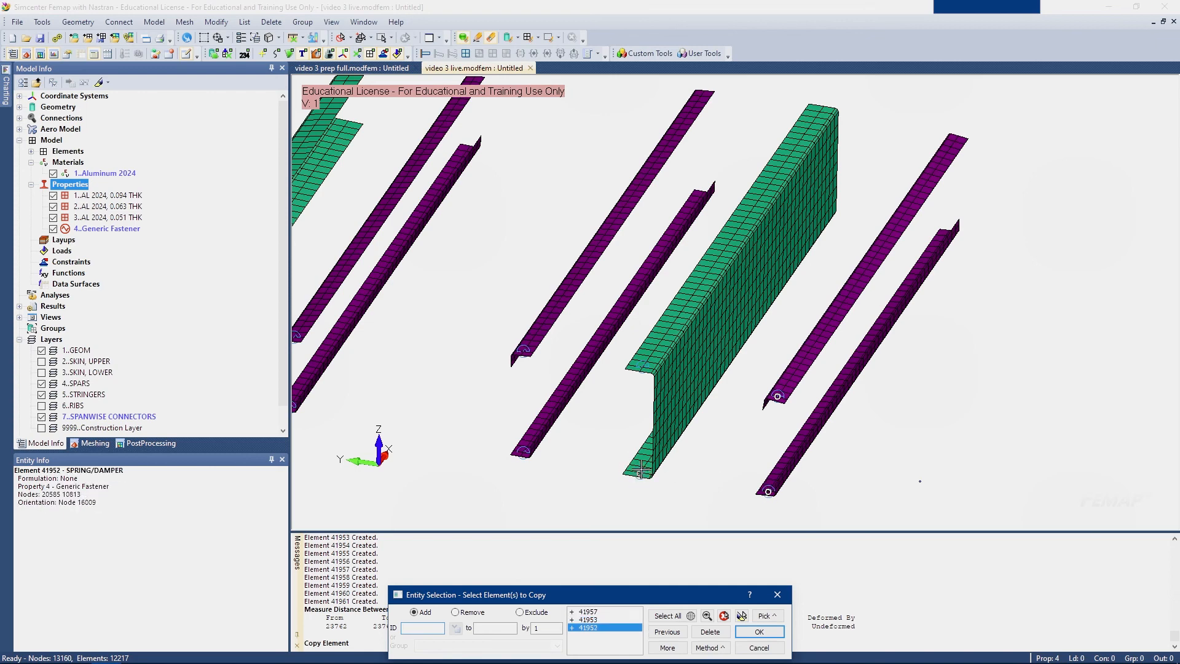
click(642, 367)
click(523, 350)
click(525, 452)
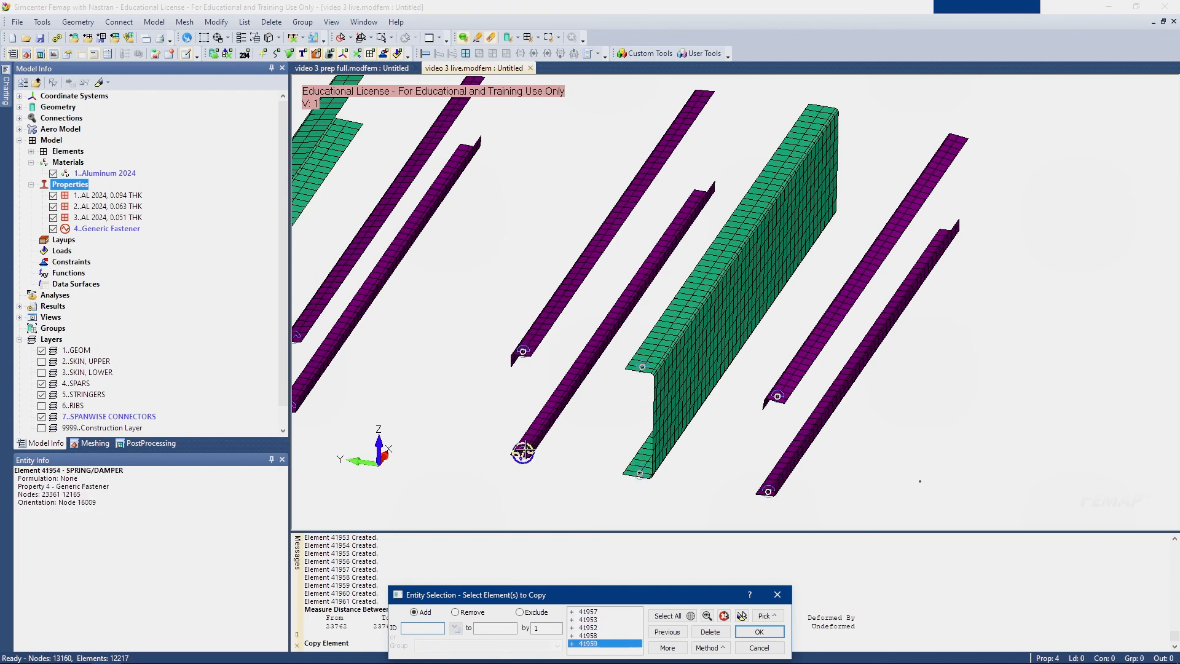
Add the end fasteners of the aft stringers and rear spar to the copy selection and accept it
click(507, 415)
click(513, 345)
click(388, 342)
click(388, 394)
scroll(580, 434, down, 2)
middle_drag(710, 479, 764, 577)
click(759, 632)
Choose the Pattern approach for the fastener copy and set the number in direction 1 to 11
drag(494, 456, 260, 167)
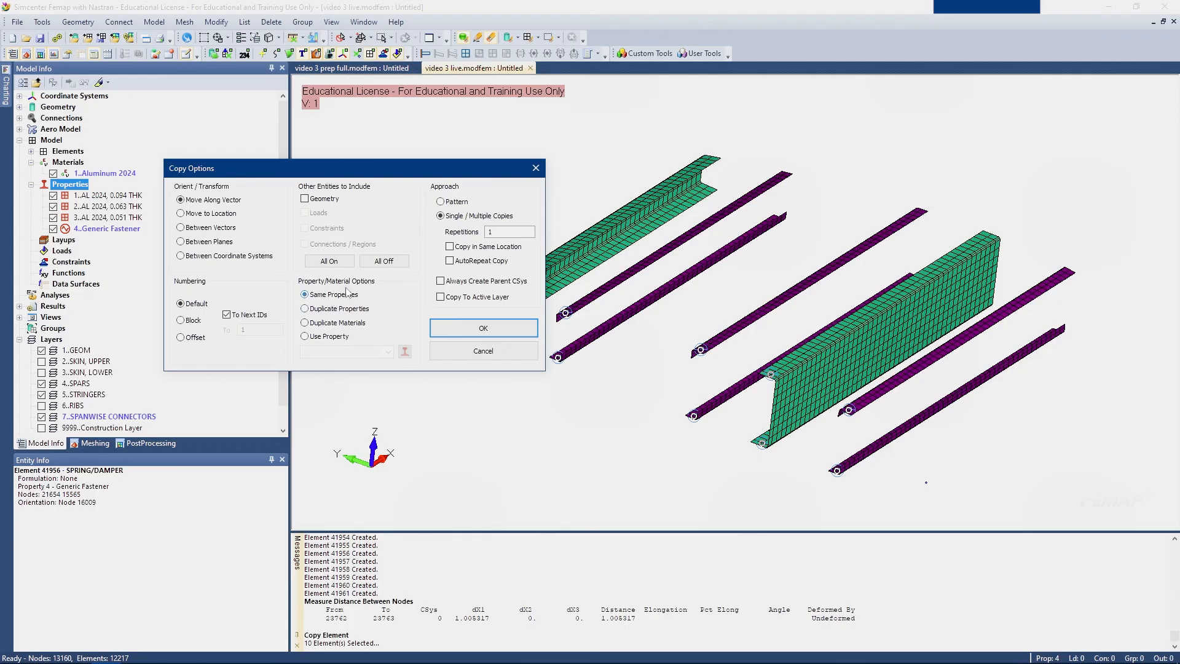
click(450, 203)
click(483, 328)
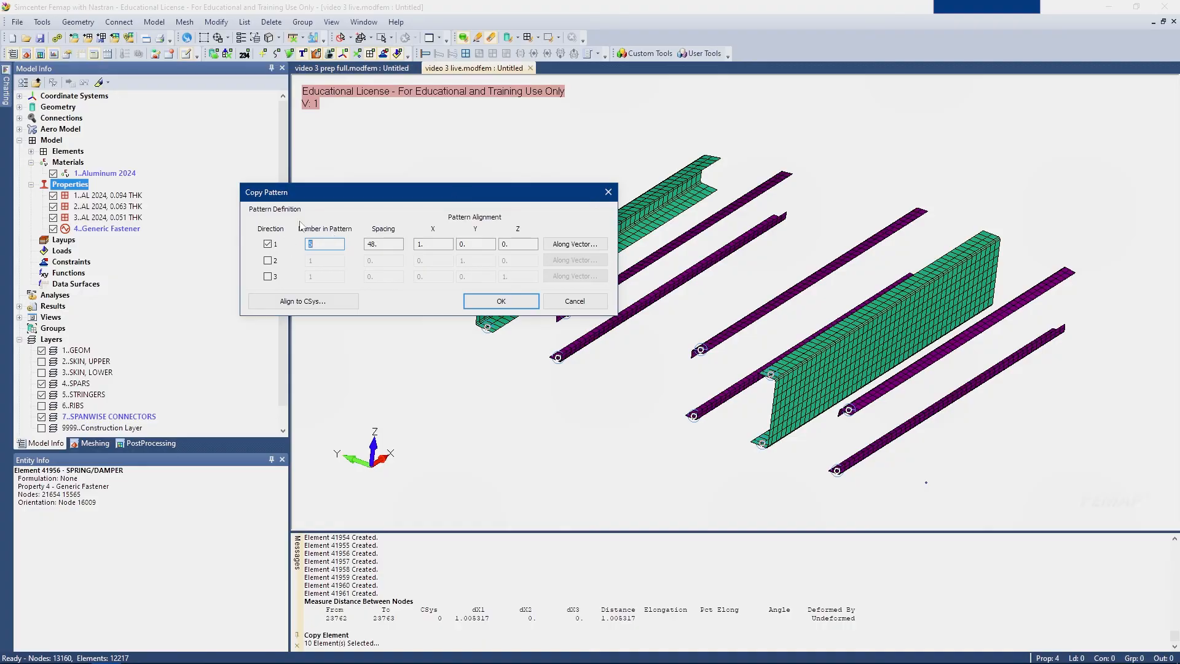
drag(332, 201, 240, 197)
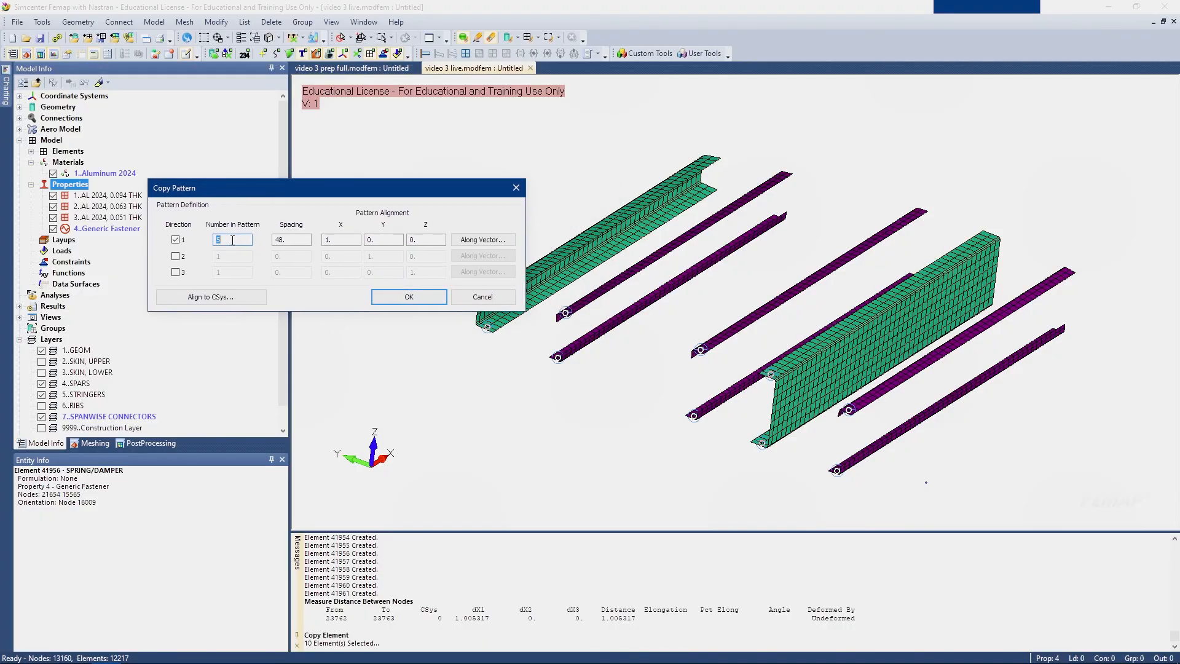
text(11)
key(Tab)
Switch to Calculator, multiply the copied node distance 1.005317 by 4, and copy the result
key(super)
text(calc)
key(Return)
drag(264, 237, 667, 260)
key(ctrl+v)
text(4)
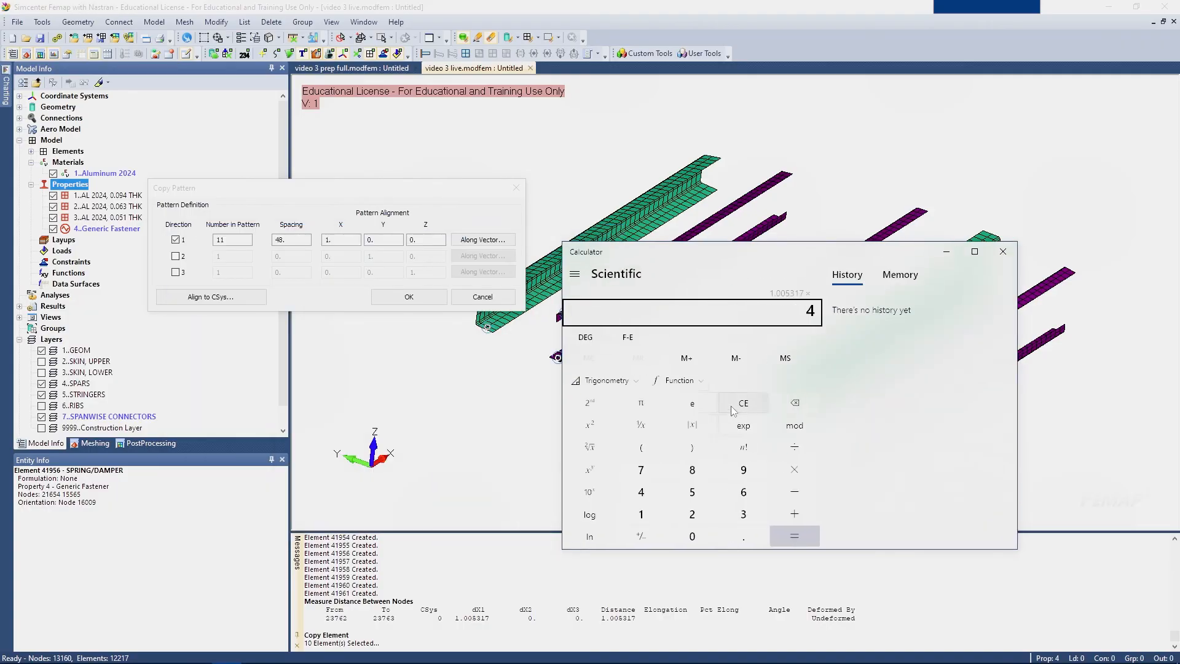
key(Return)
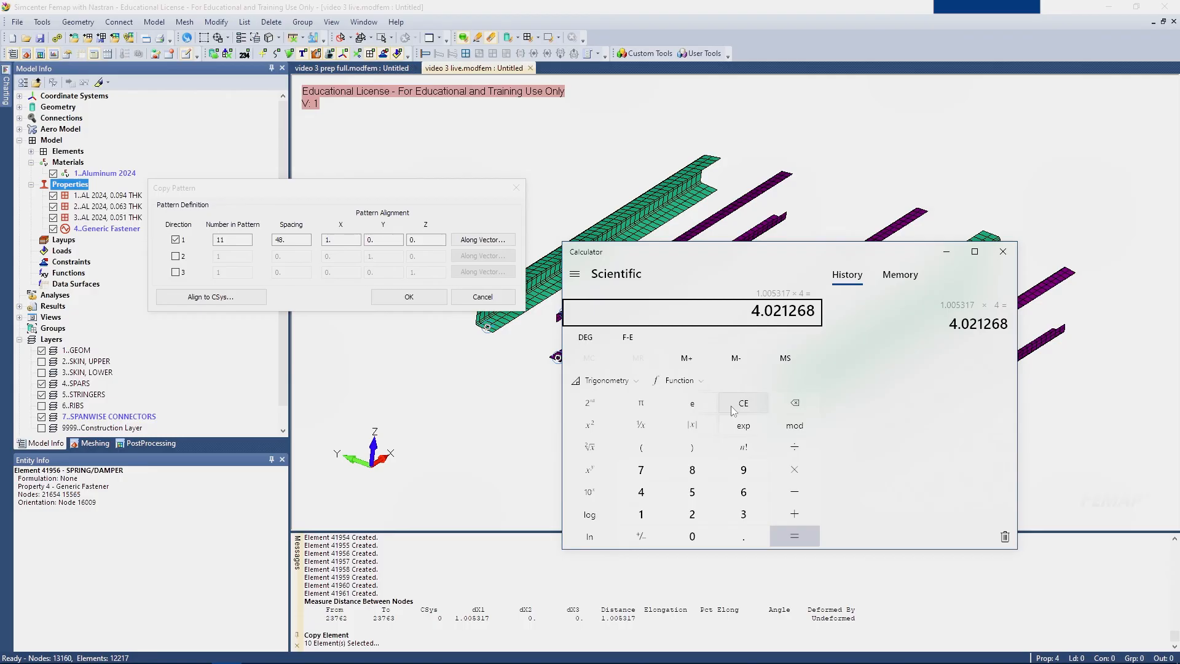
drag(950, 325, 1011, 325)
key(ctrl+c)
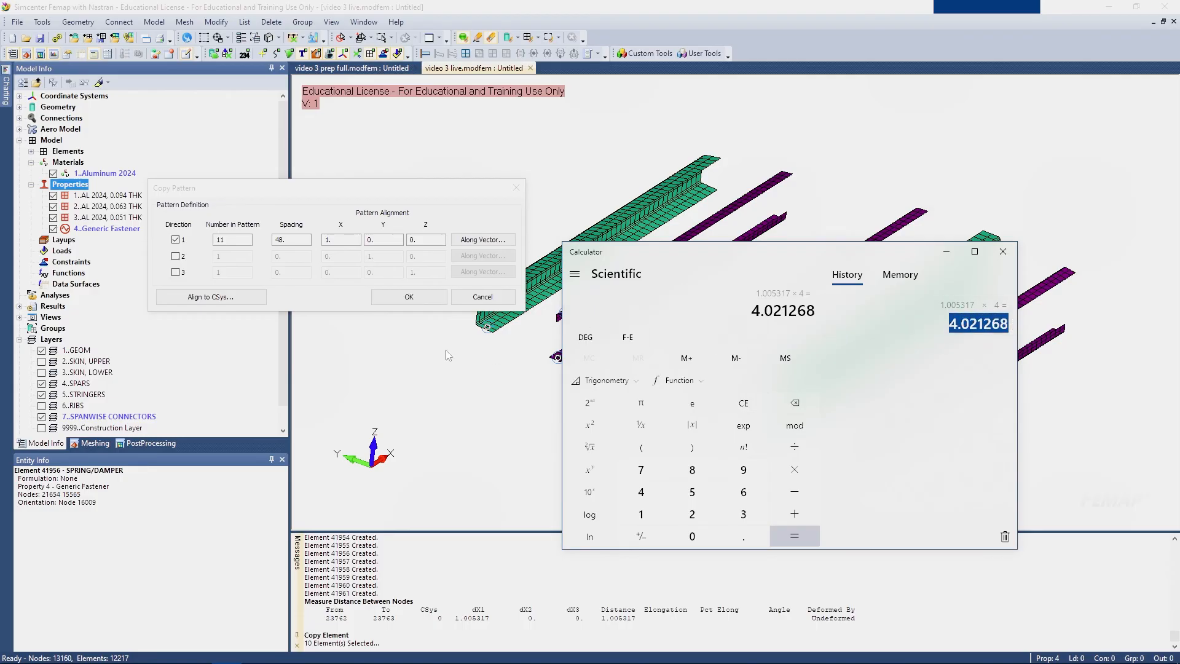
Set the direction 1 spacing to 4.021268 along X and generate the fastener pattern copies
double_click(294, 240)
key(ctrl+v)
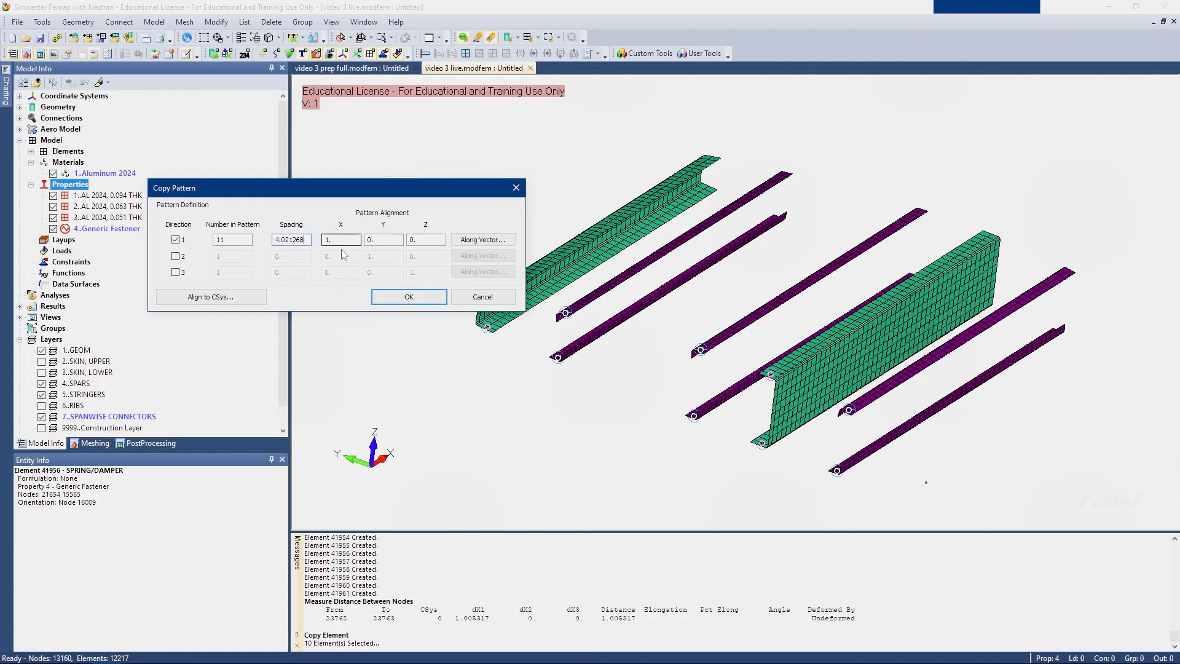
double_click(335, 240)
click(409, 297)
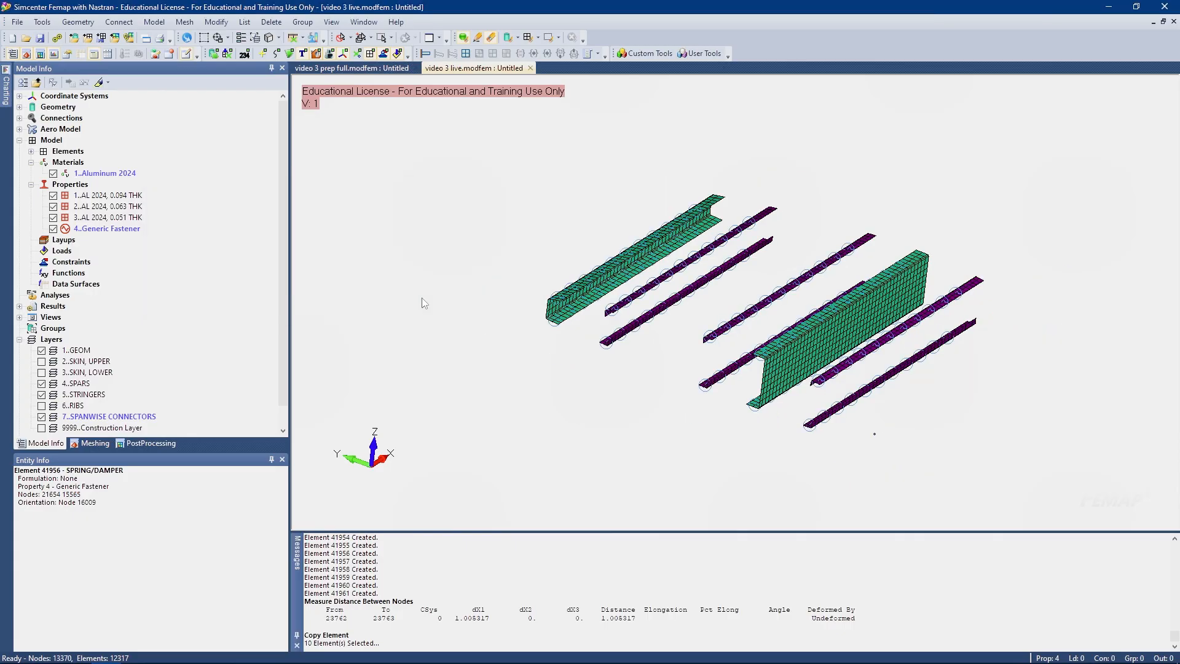
Inspect the patterned fasteners along the spars and stringers and undo the element copy
scroll(921, 327, up, 3)
middle_drag(921, 327, 823, 255)
scroll(838, 289, down, 3)
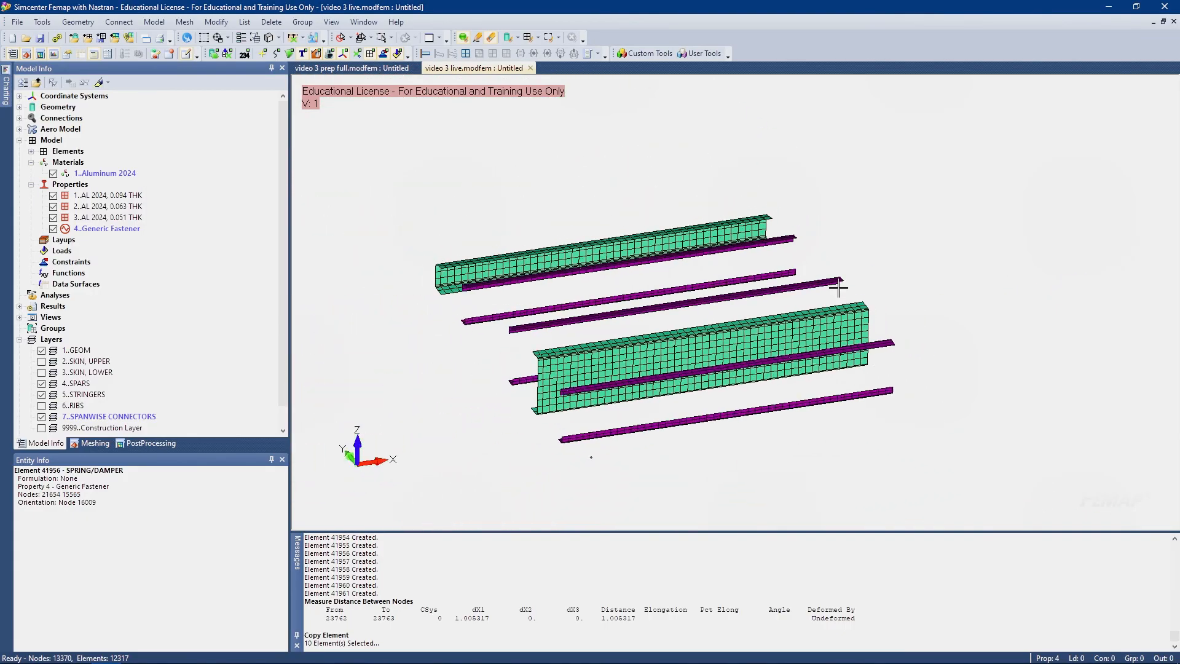
scroll(837, 285, up, 3)
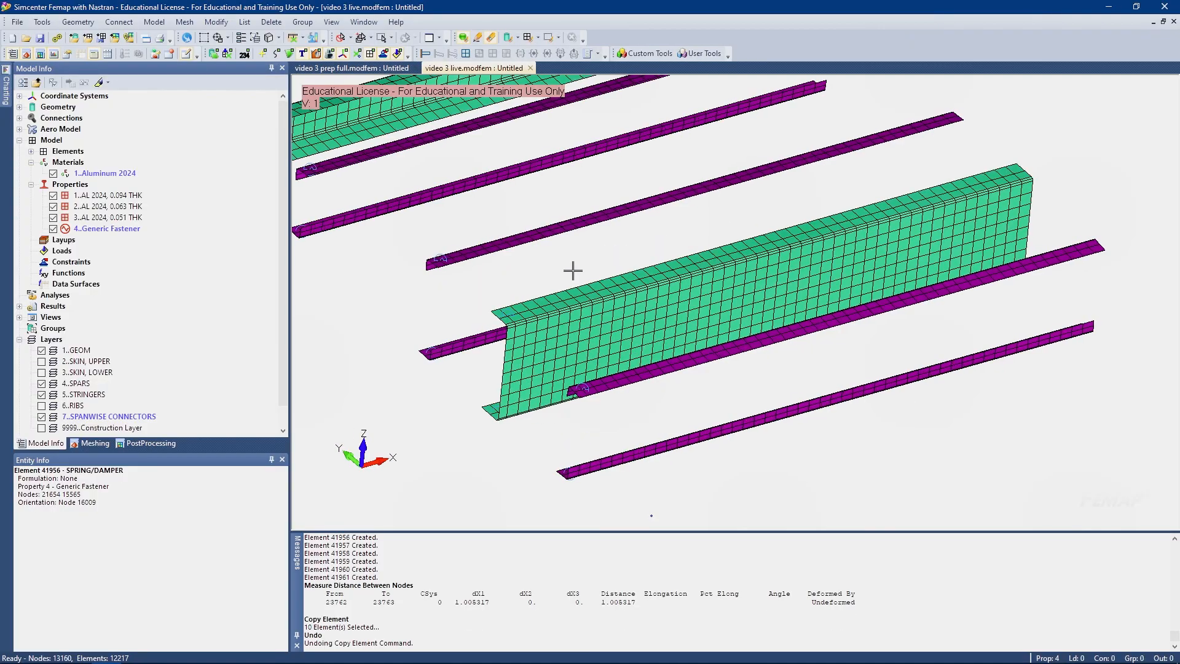
Undo the last element copy and select the ten fastener spring elements at the near ends of the spars and stringers for copying
key(ctrl+z)
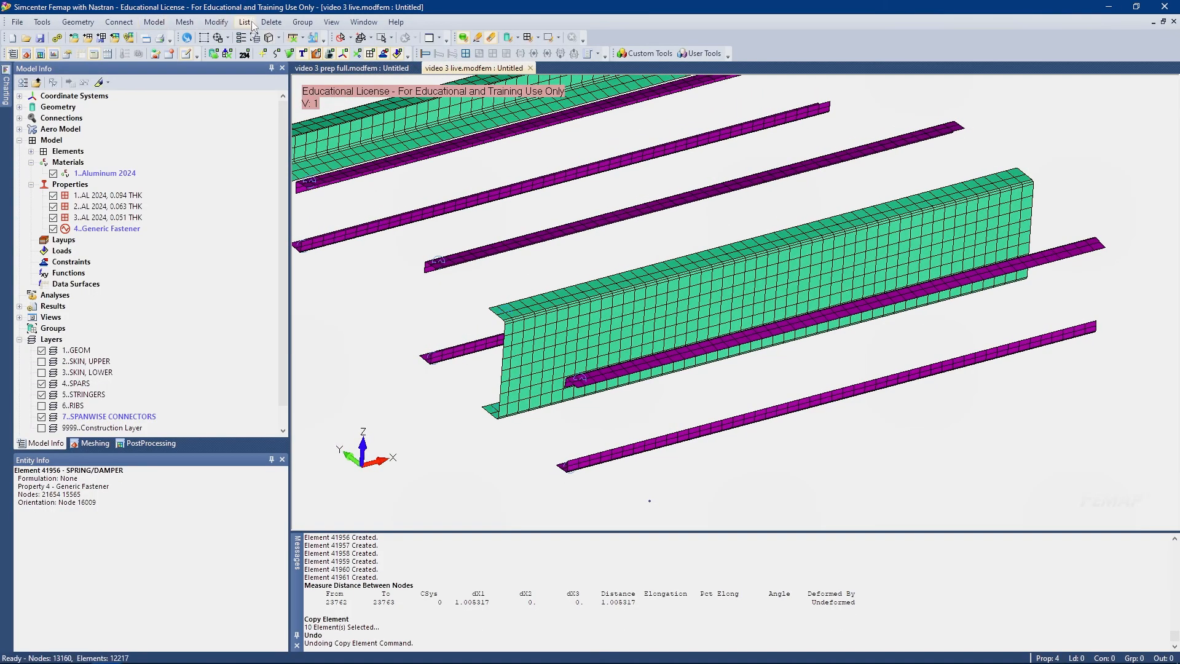
click(184, 22)
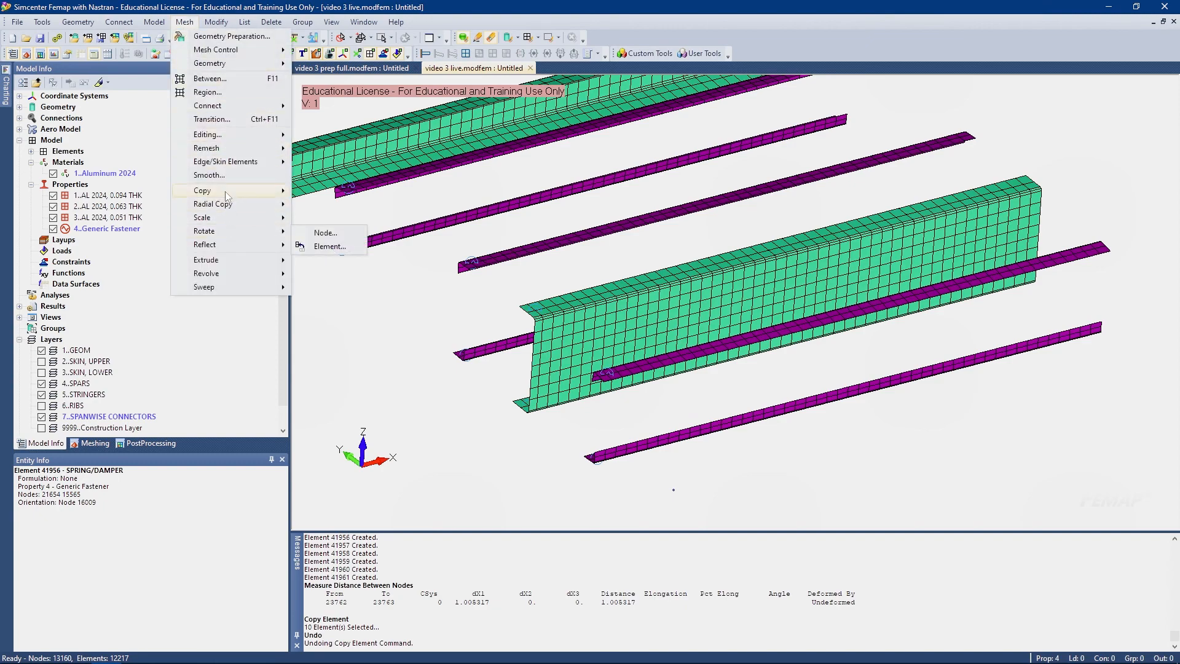
click(330, 246)
click(606, 373)
middle_drag(607, 373, 756, 464)
click(749, 453)
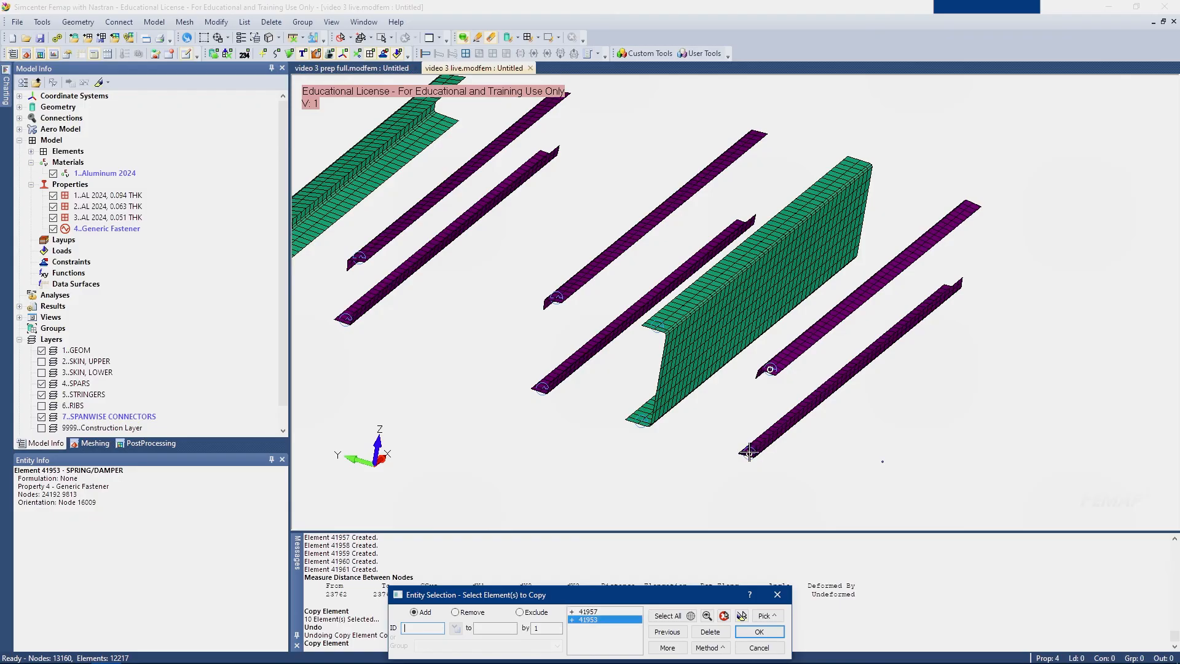
click(641, 421)
click(657, 326)
click(542, 387)
click(556, 297)
ctrl+middle_drag(555, 295, 482, 314)
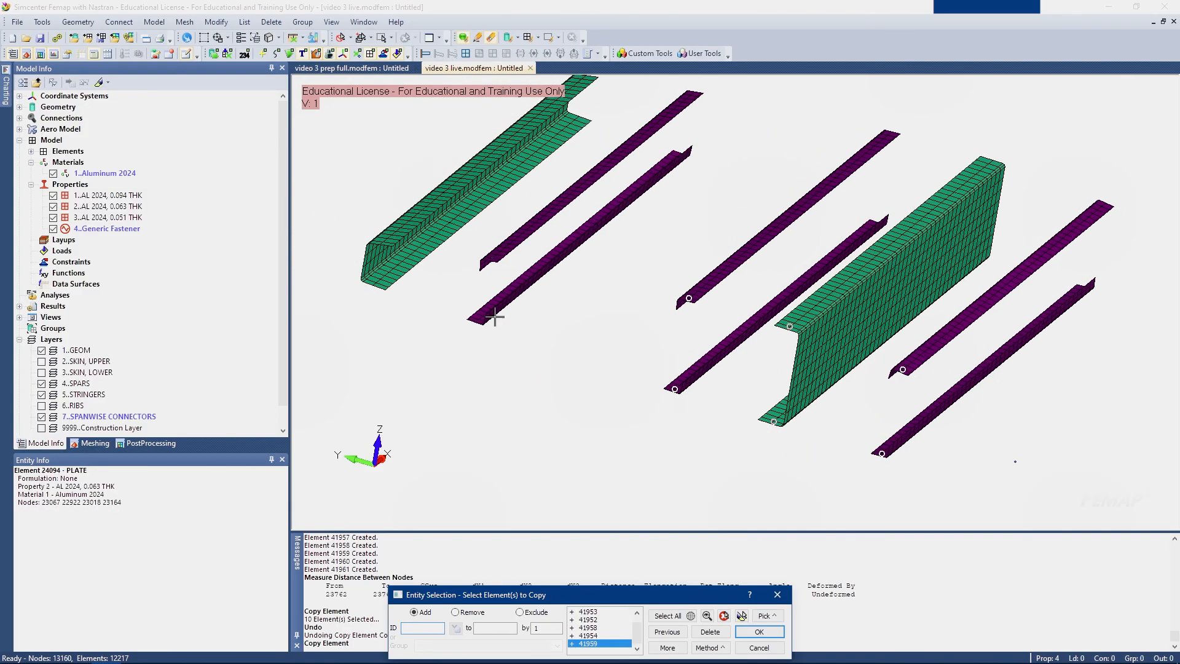
click(492, 257)
click(479, 316)
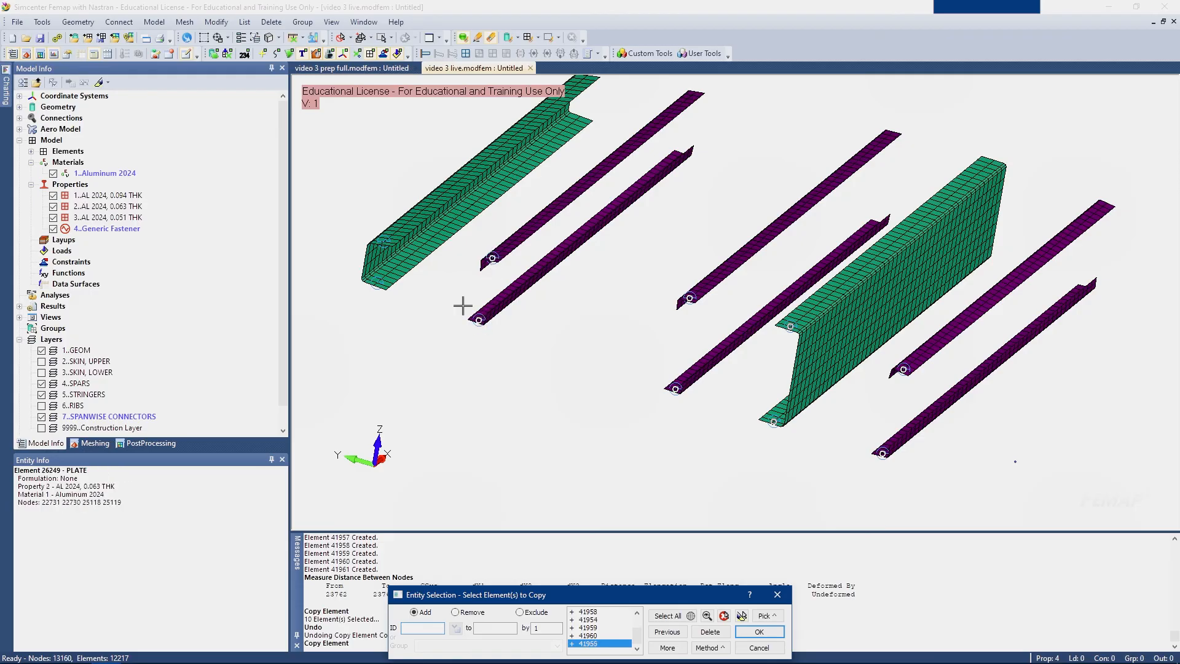
click(376, 283)
click(383, 242)
middle_drag(616, 431, 563, 433)
click(762, 632)
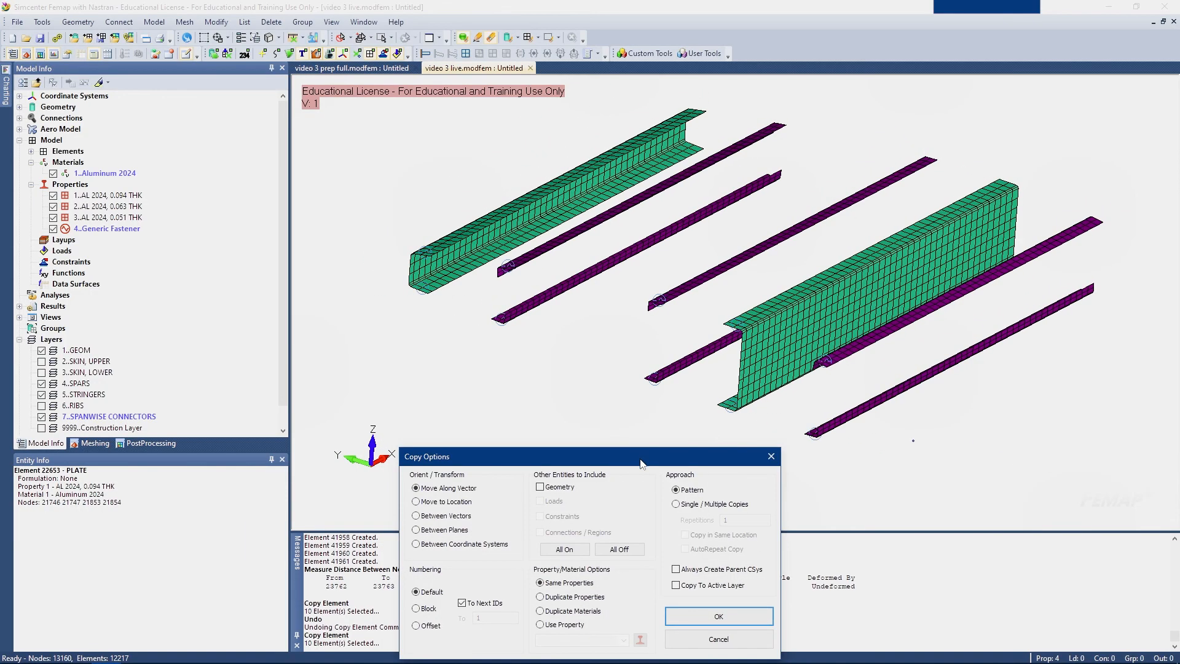
Copy the selected fasteners along the X vector as a pattern of 11 with a spacing of 4.021268, keeping the same properties
drag(640, 464, 527, 275)
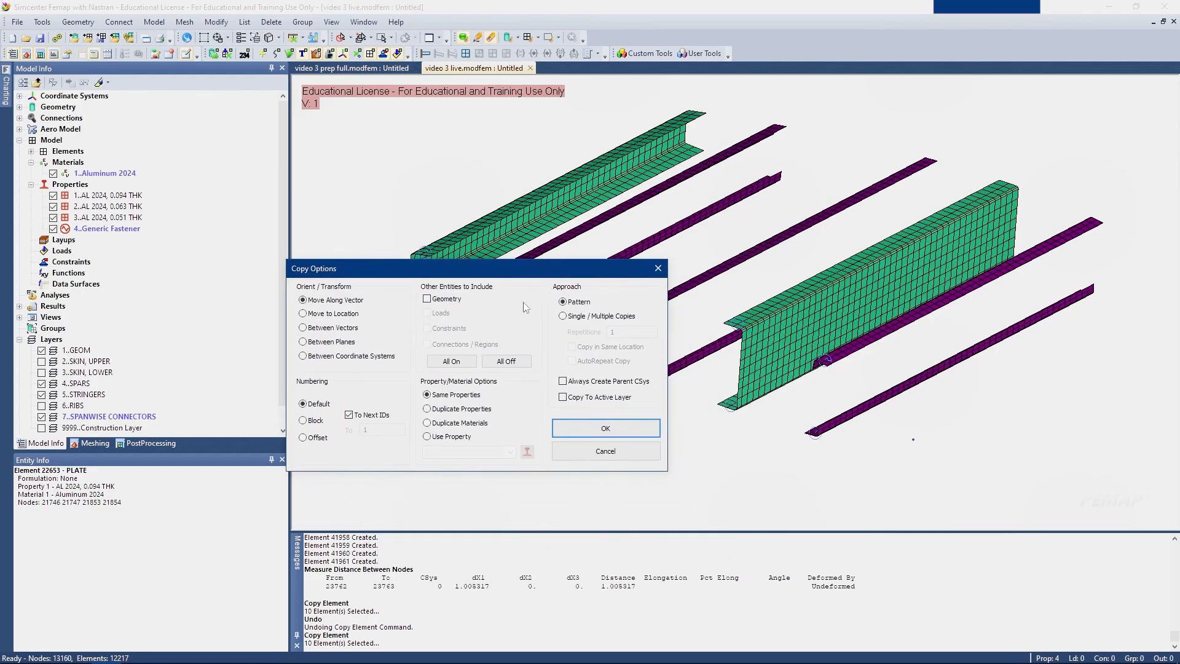
click(617, 435)
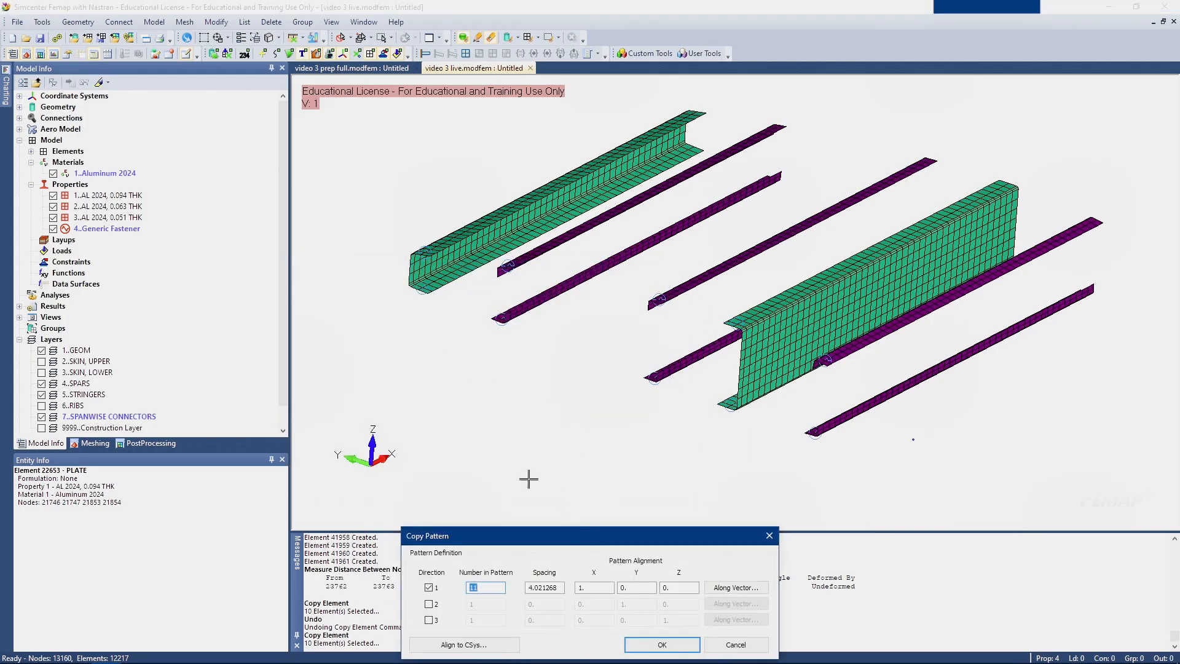
drag(525, 540, 268, 239)
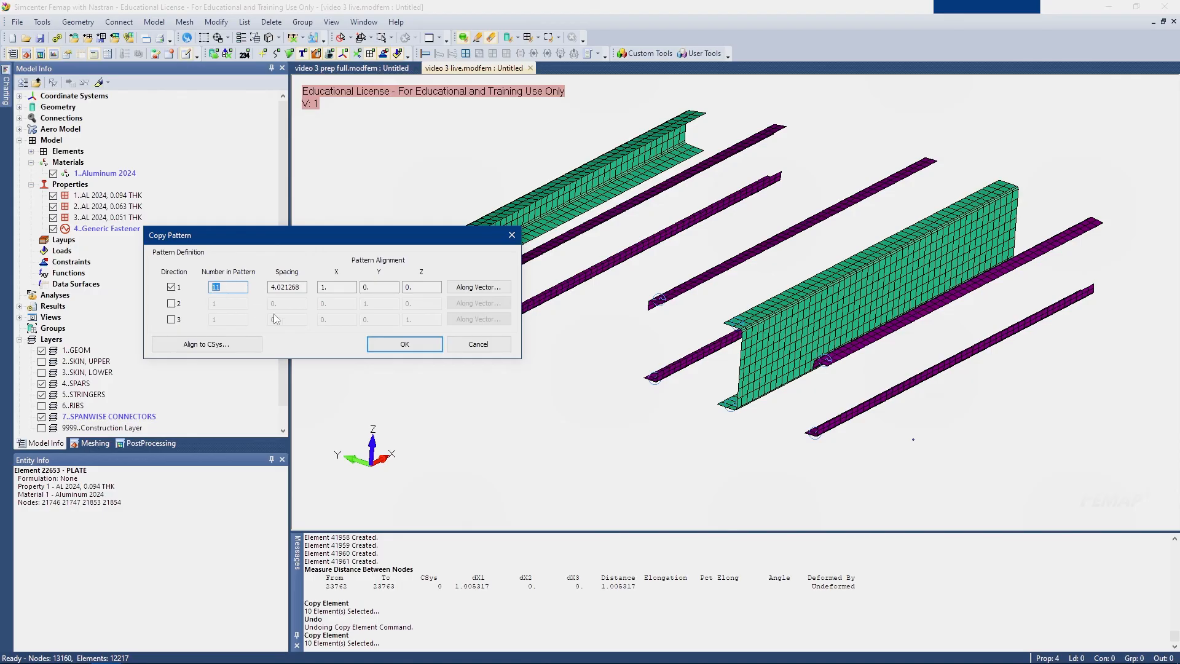
click(415, 344)
Examine the copied fasteners along the spars and stringers, show the lower and upper skin layers, and hide the upper skin again
scroll(842, 326, up, 5)
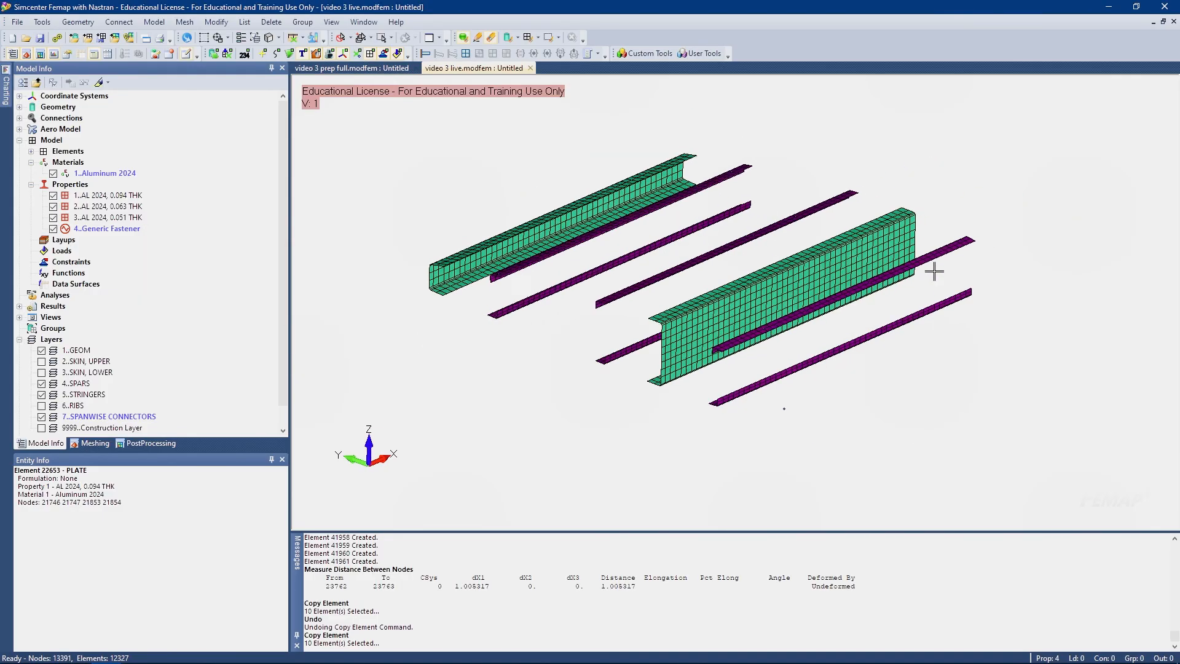
scroll(842, 326, up, 6)
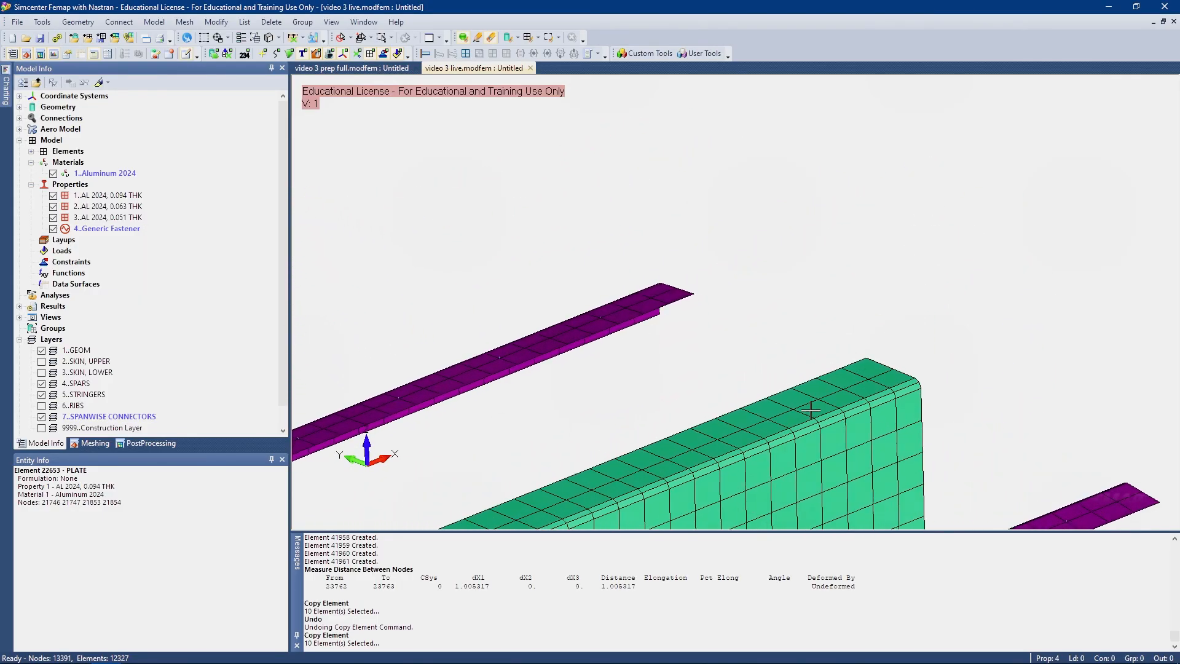
scroll(787, 382, up, 6)
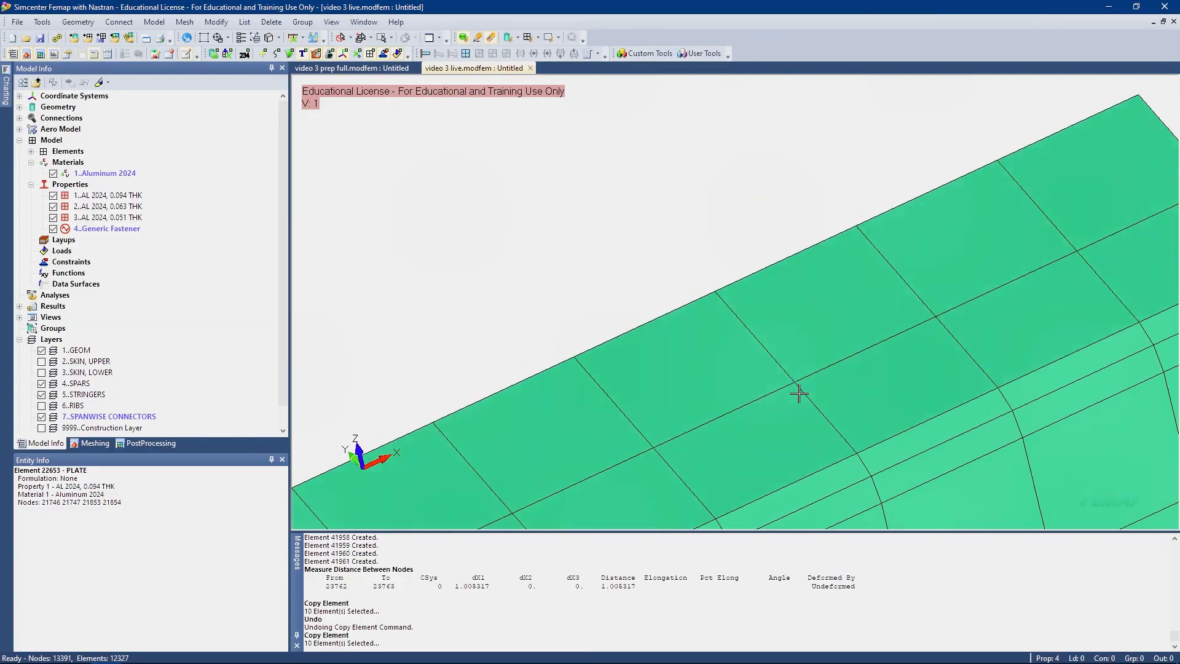
scroll(801, 387, down, 5)
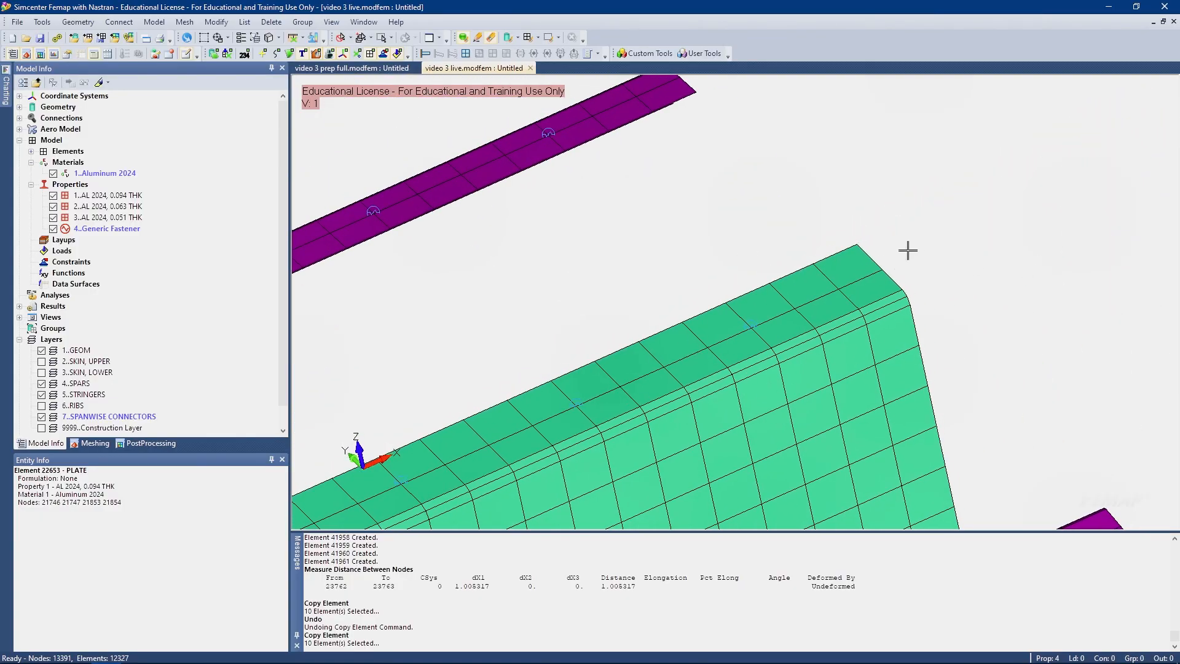
key(ctrl+a)
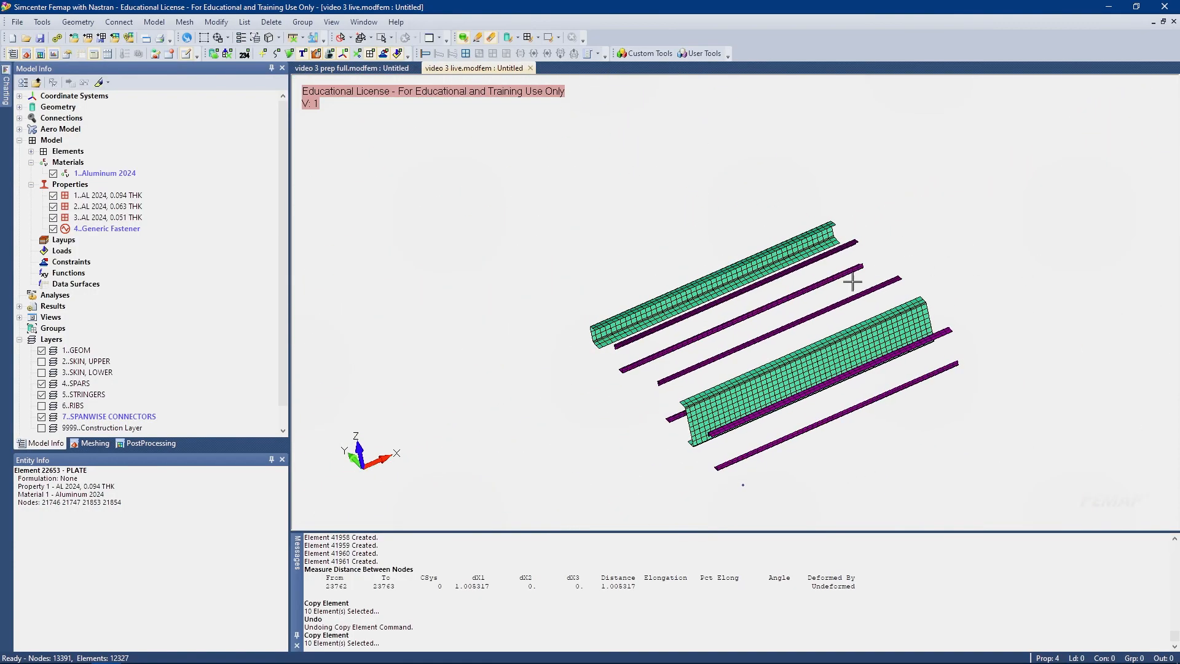
click(41, 372)
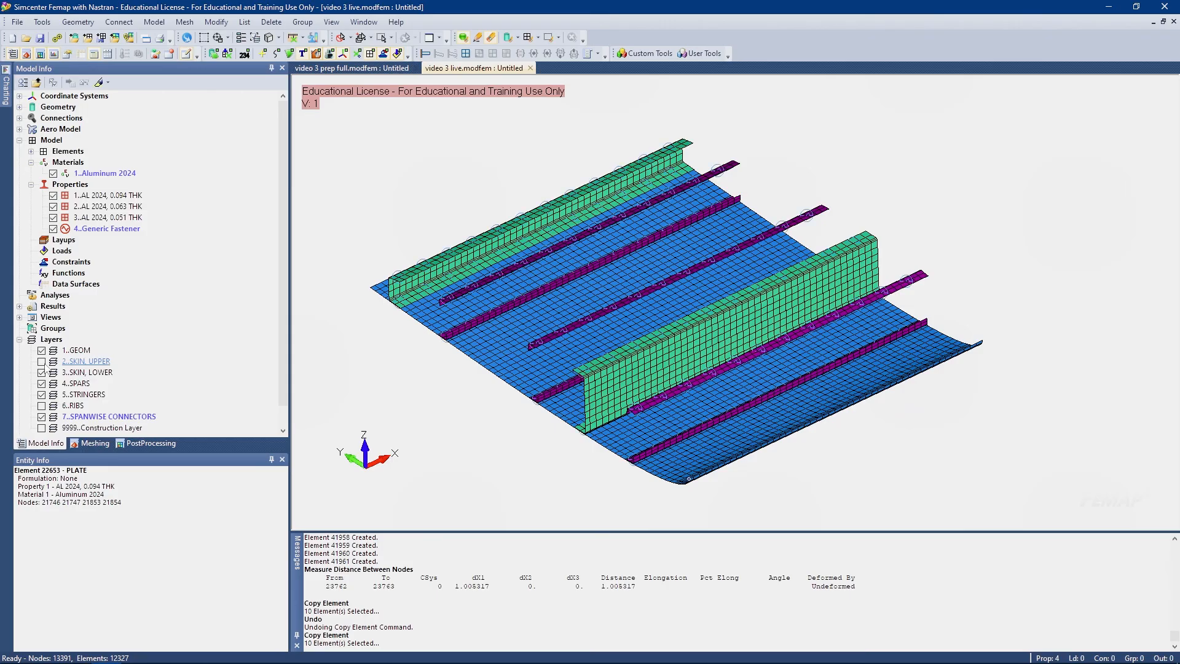
click(42, 361)
middle_drag(535, 284, 724, 345)
scroll(588, 358, up, 2)
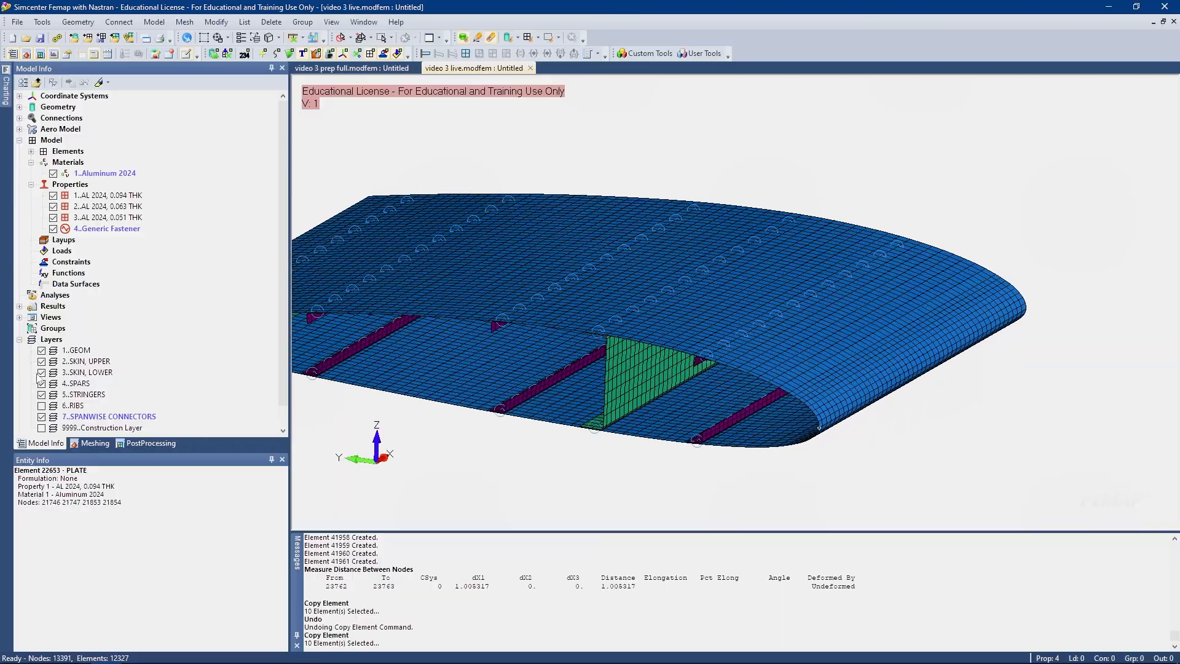
click(41, 361)
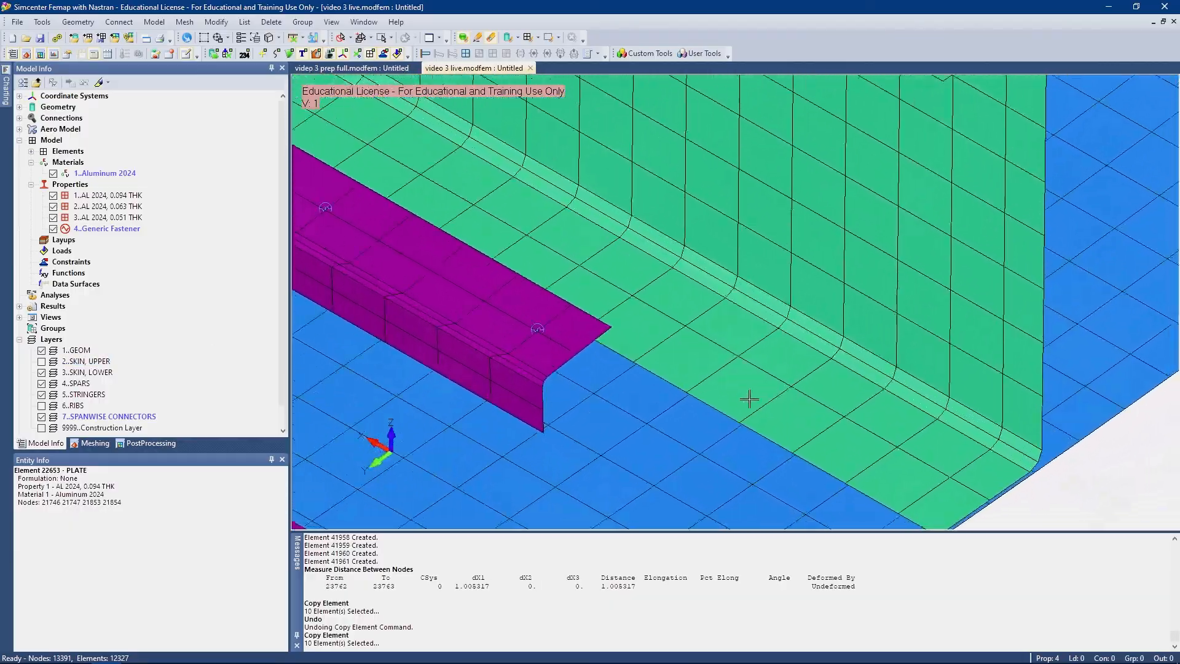
Set the selector to elements, open a copied spring element on the spar flange for editing, check its end nodes and cancel
click(350, 38)
click(386, 204)
right_click(742, 352)
click(762, 362)
drag(599, 542, 522, 230)
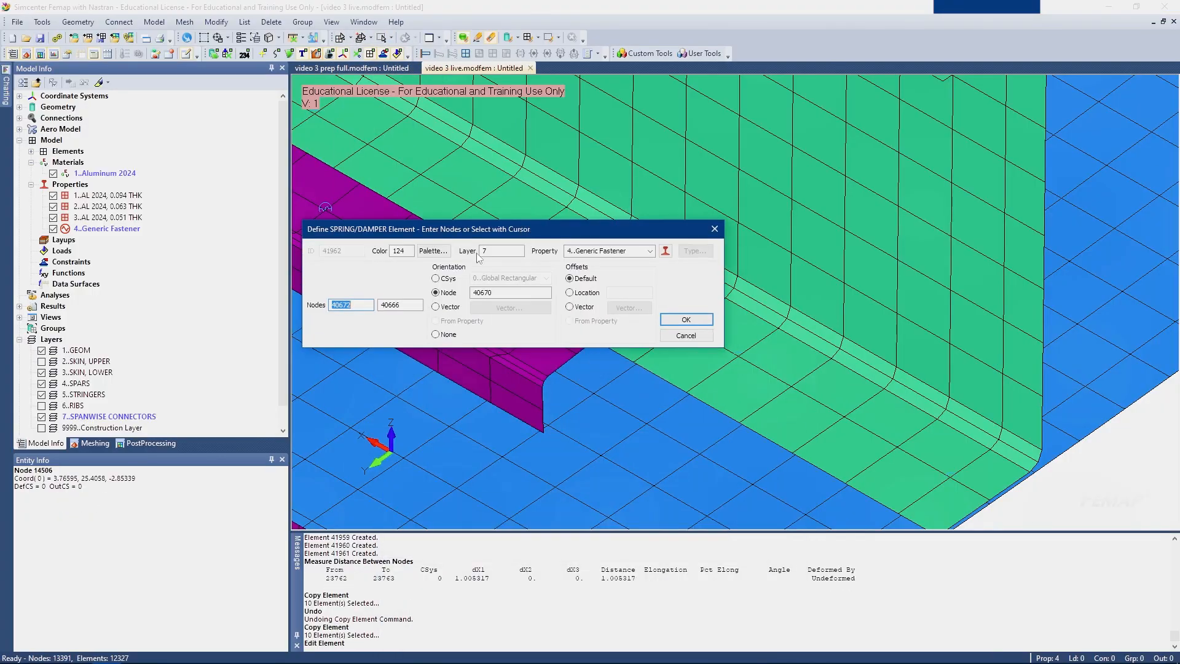
key(Tab)
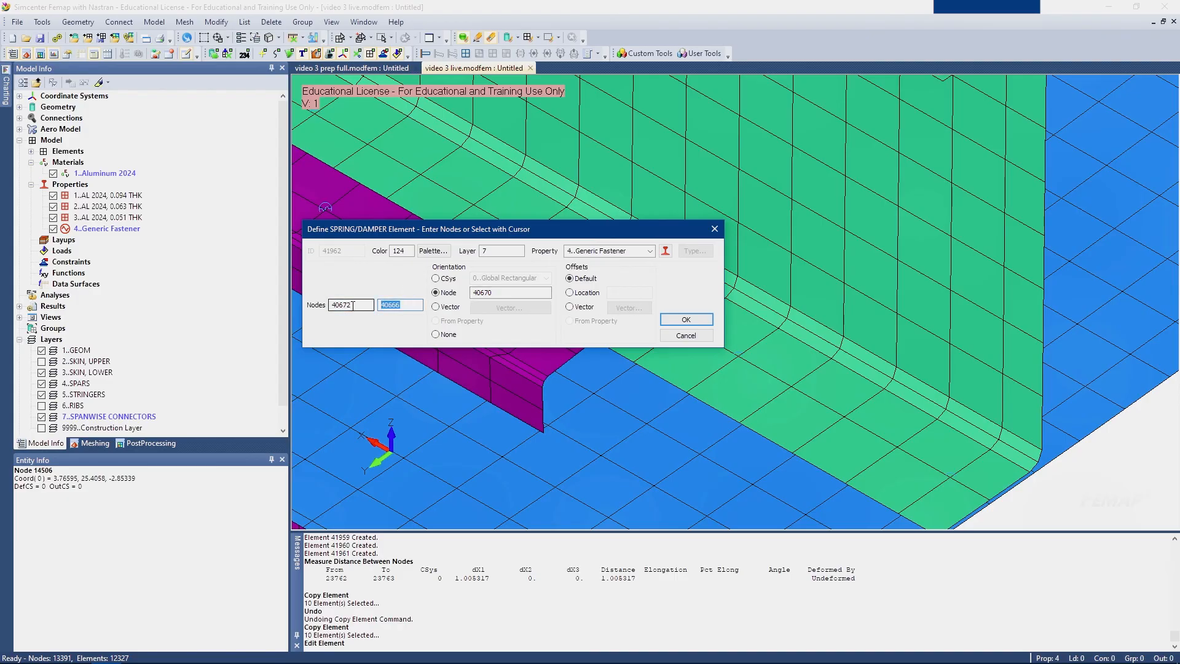
click(707, 338)
Open the spar flange plate element beside the fastener for editing, check its four corner nodes and cancel
right_click(791, 356)
click(805, 370)
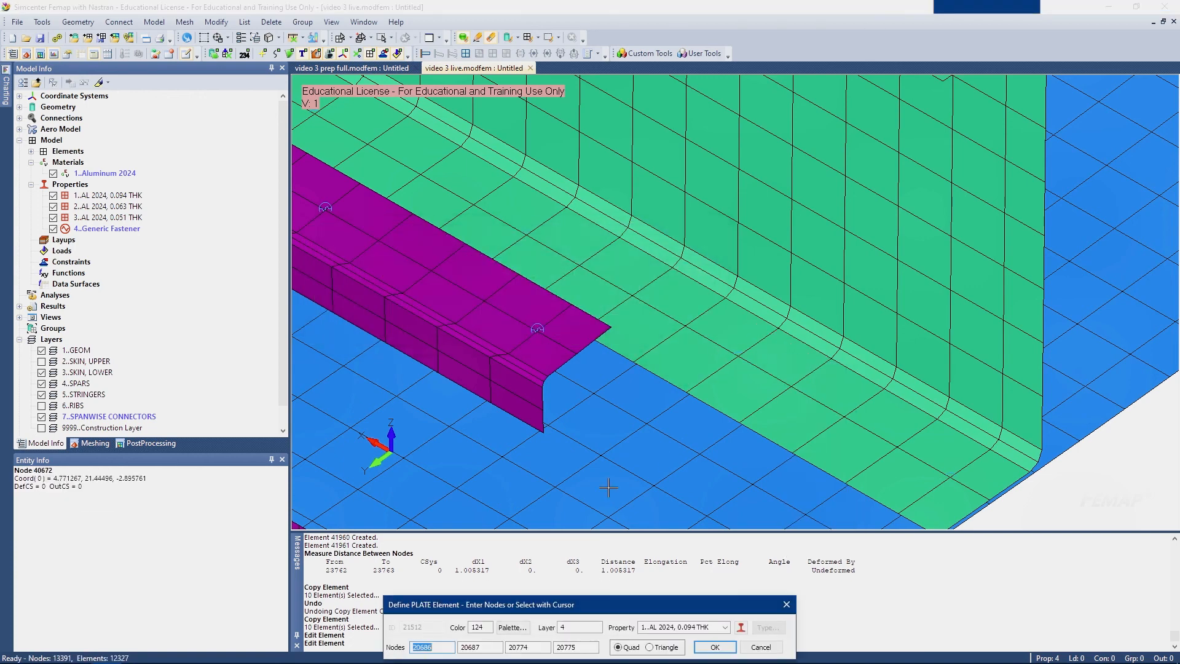
drag(592, 602, 490, 184)
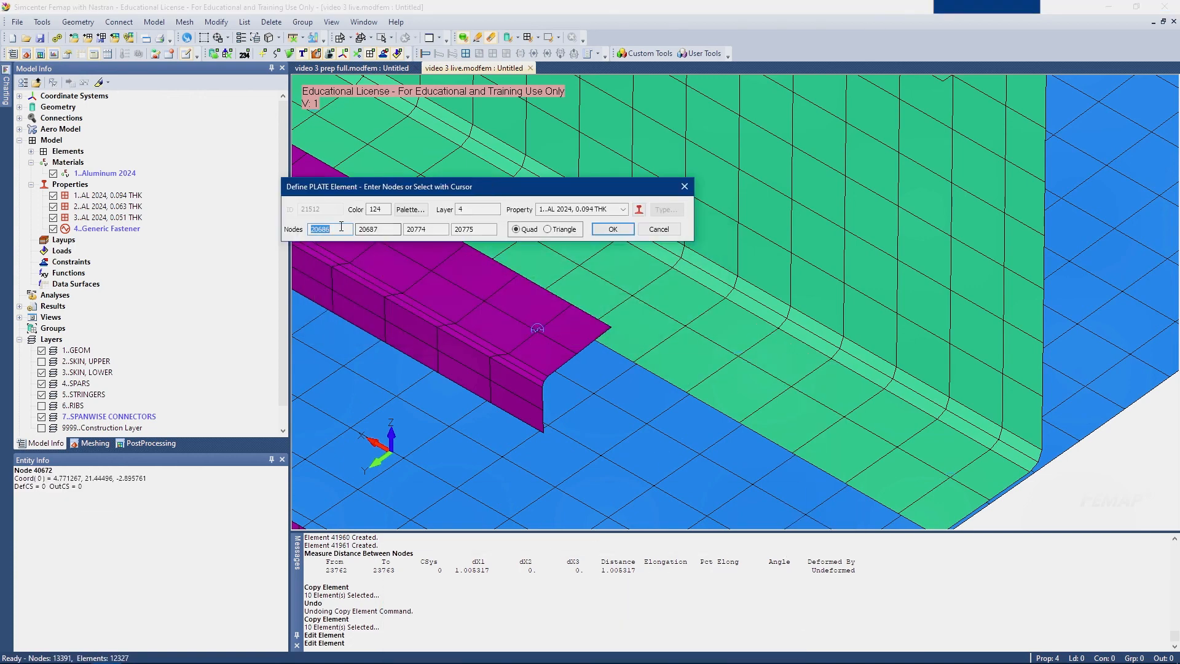
key(Tab)
key(Tab)
key(Tab)
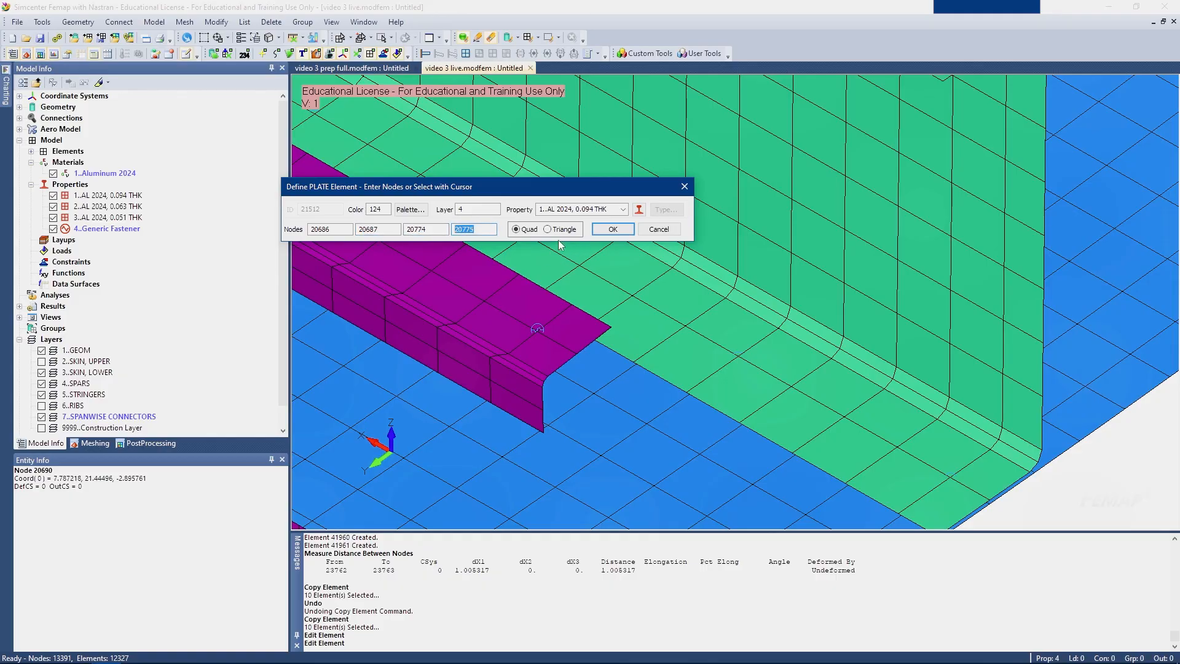
click(671, 231)
Inspect the fasteners along the stringers above the lower skin and show the SKIN, UPPER layer
scroll(672, 232, down, 10)
middle_drag(672, 232, 462, 226)
scroll(742, 336, up, 10)
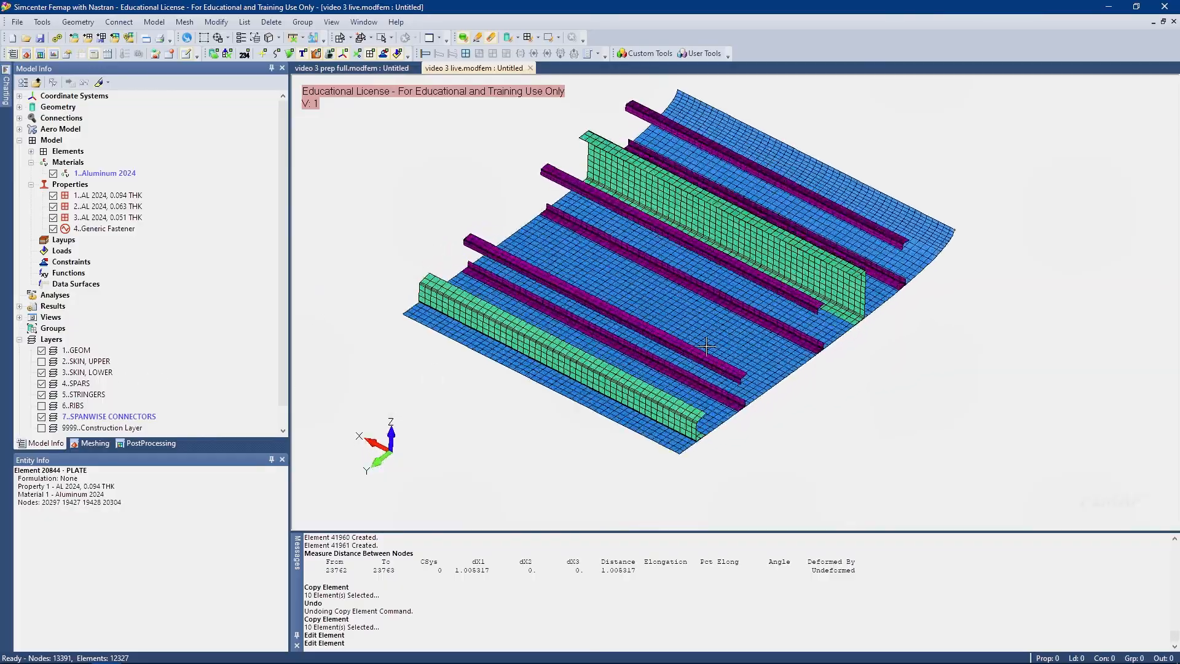
scroll(743, 336, up, 6)
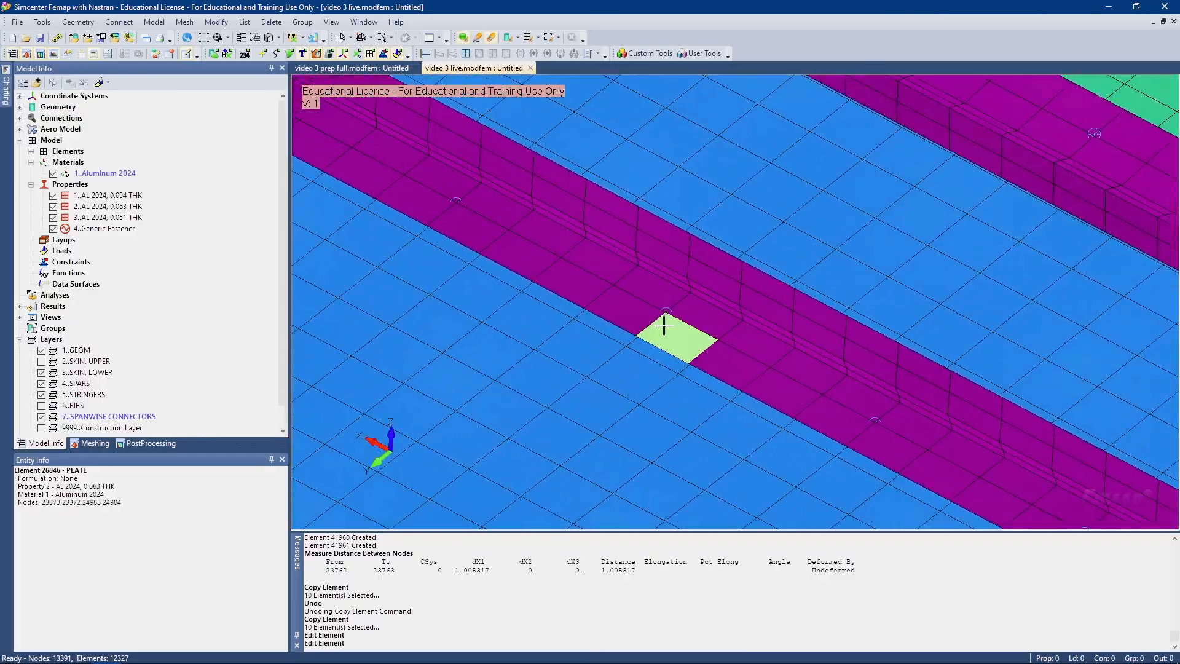
scroll(674, 308, down, 4)
key(ctrl+a)
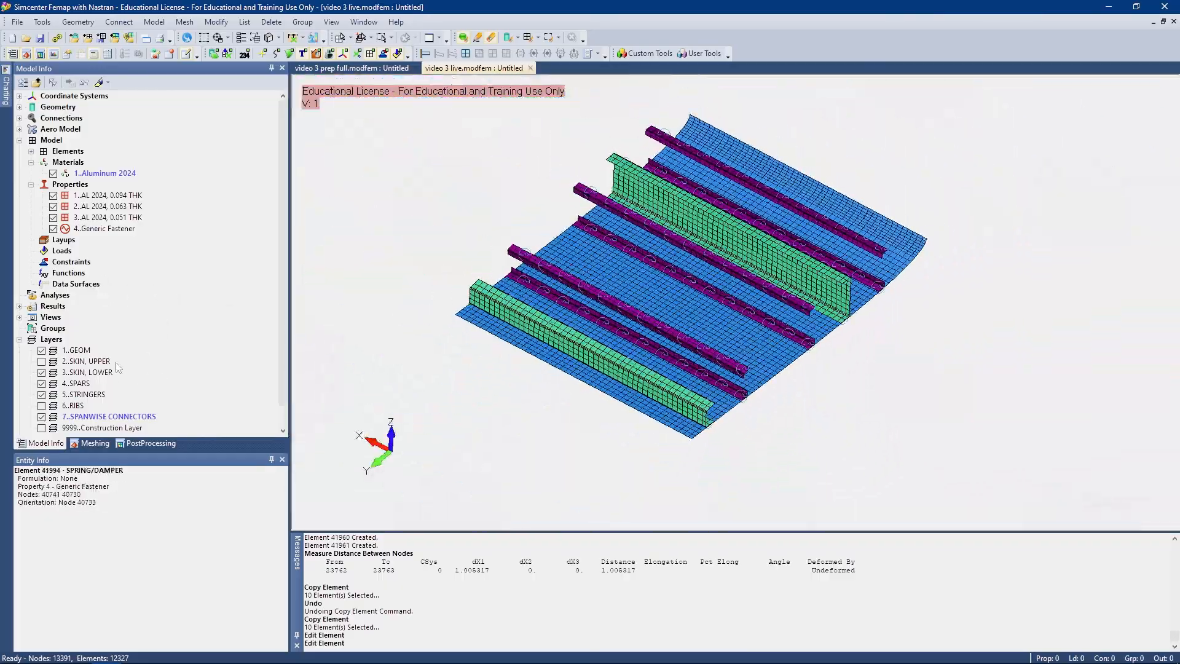
click(42, 361)
Check all displayed nodes for coincidence and merge them with a tolerance of .002
click(42, 22)
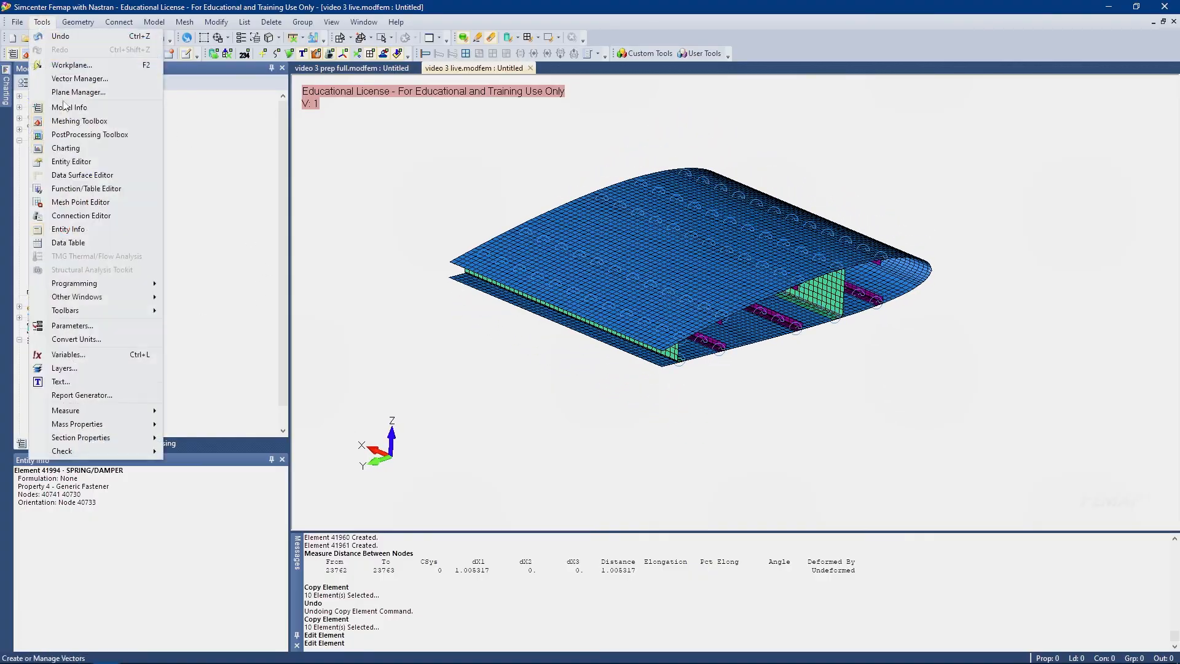
mouse_move(102, 452)
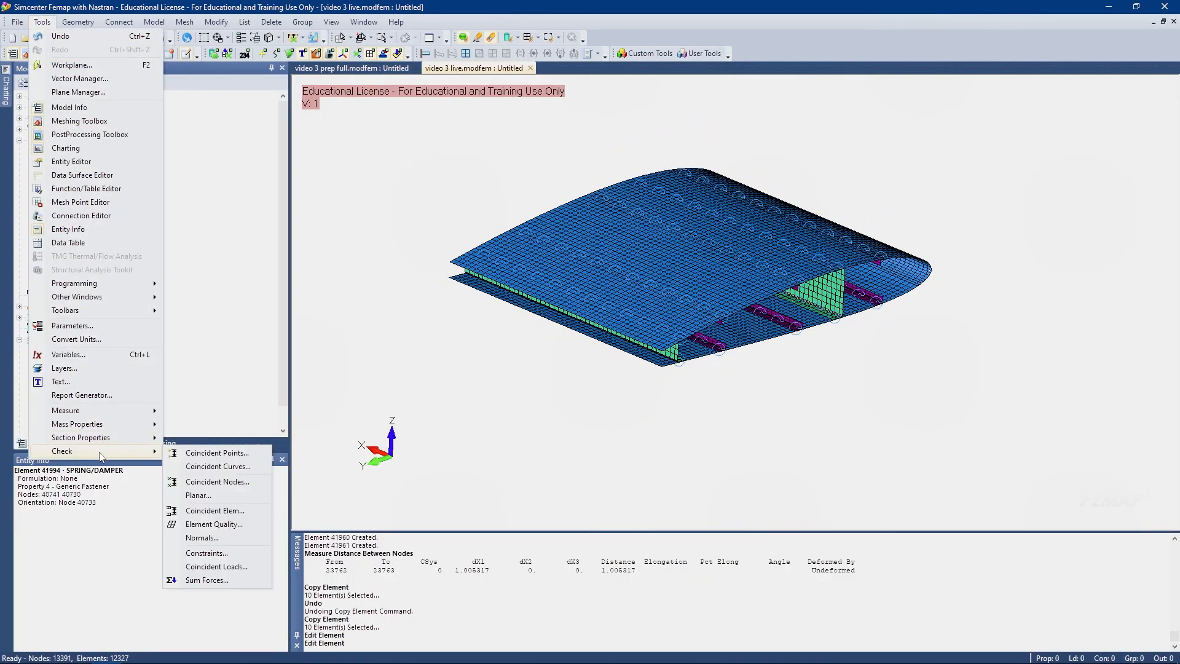
click(217, 481)
shift+drag(411, 111, 977, 430)
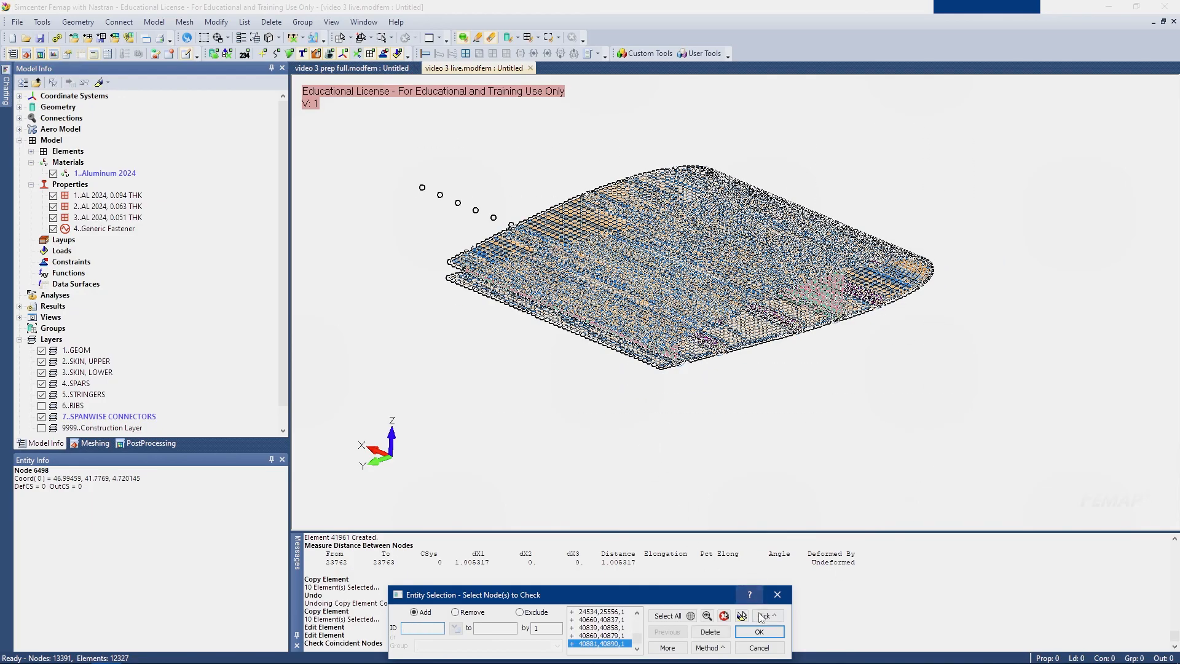
click(767, 634)
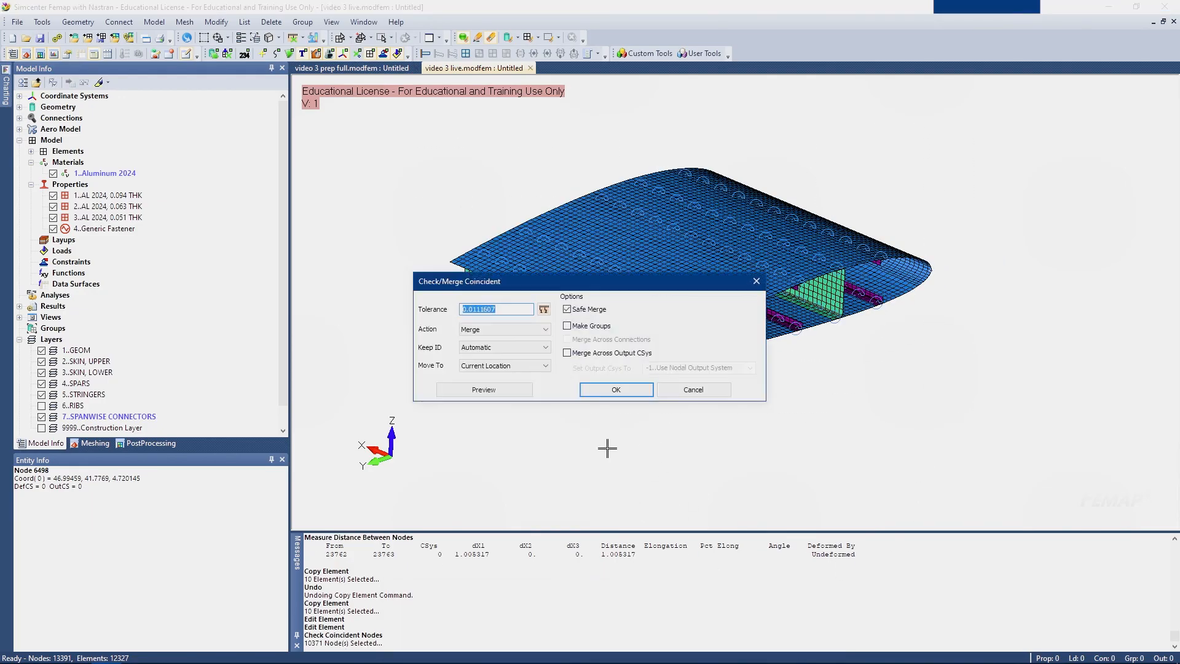
text(.002)
click(618, 391)
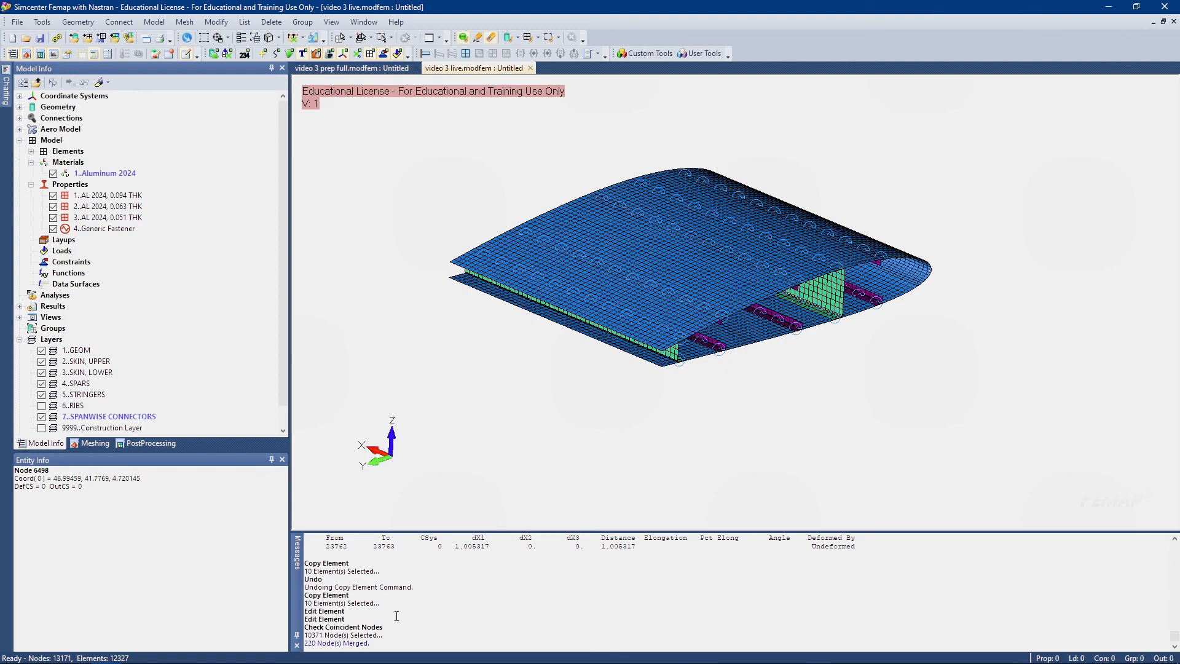
Inspect the assembled wing section by toggling the lower and upper skin layers, and show the RIBS layer
scroll(356, 627, up, 1)
middle_drag(679, 266, 632, 289)
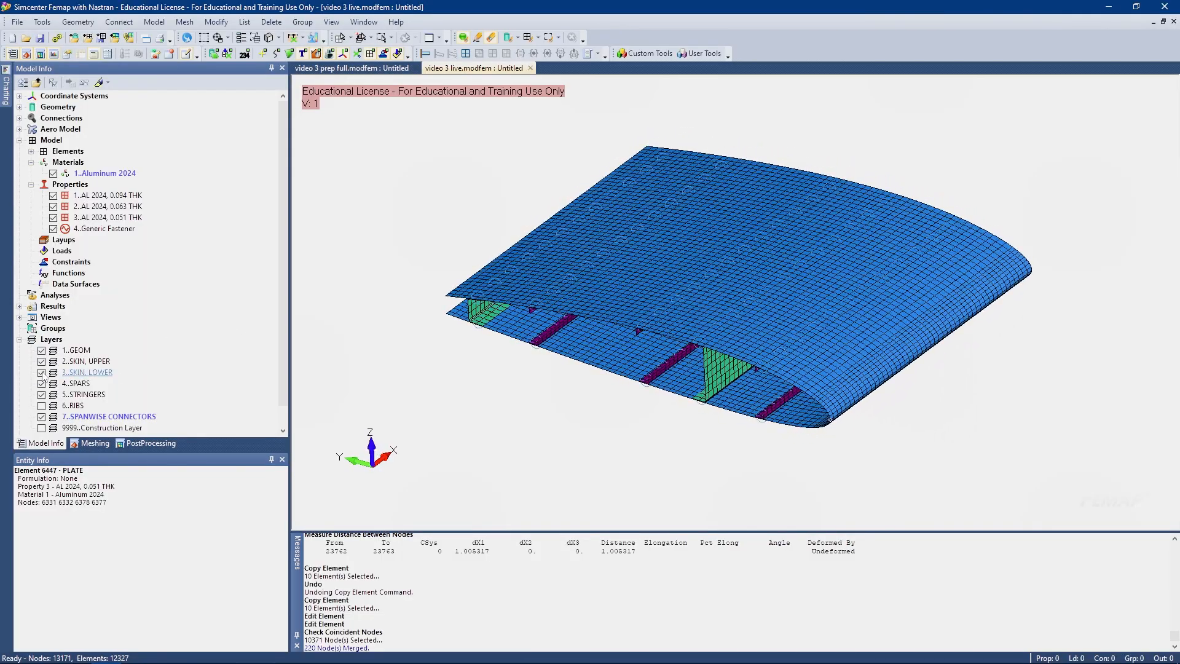
click(42, 372)
click(42, 372)
click(42, 361)
middle_drag(713, 279, 713, 279)
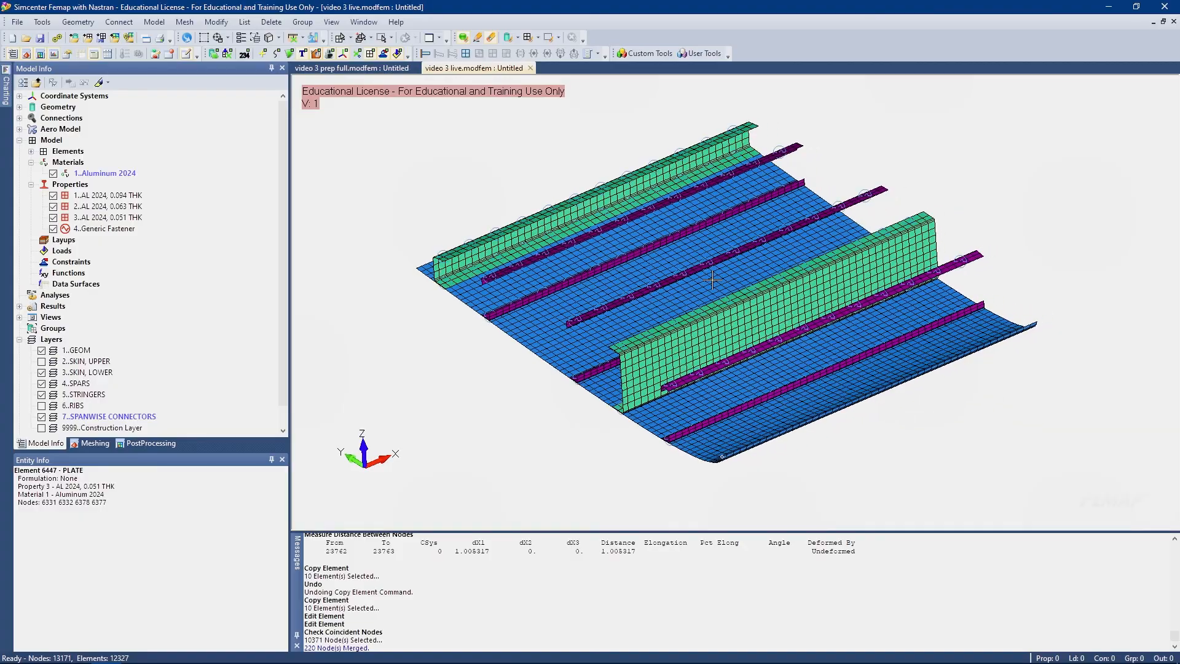
click(42, 361)
click(42, 406)
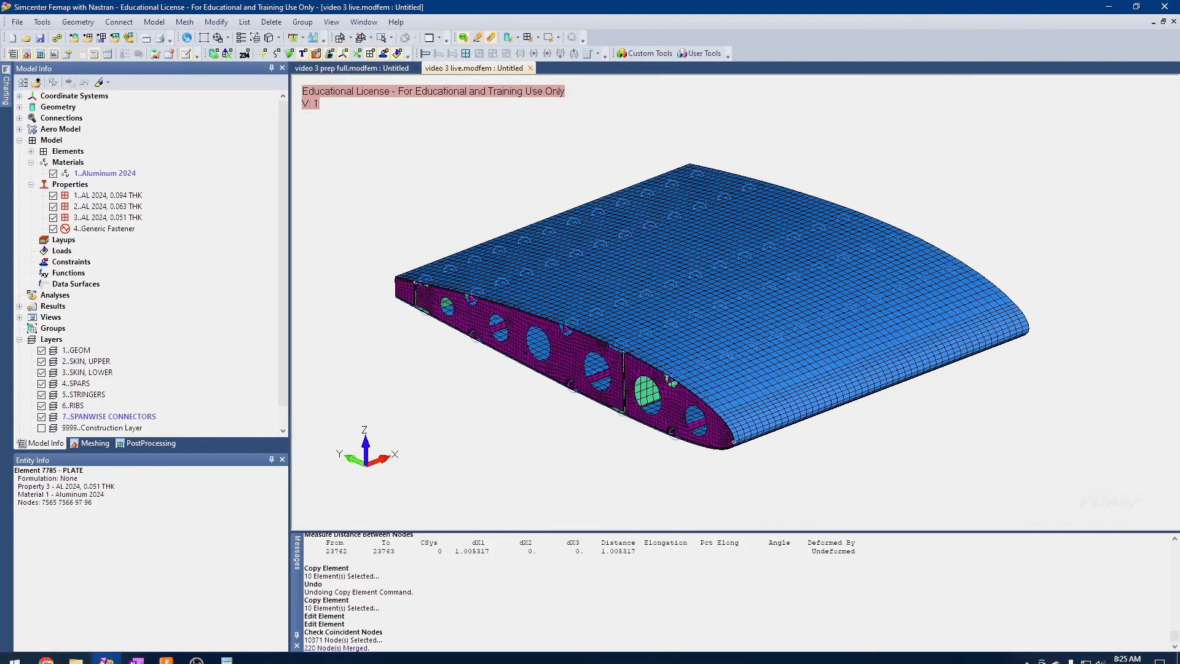
Create a new layer with ID 8 titled RIB CONNECTORS
right_click(46, 339)
click(134, 348)
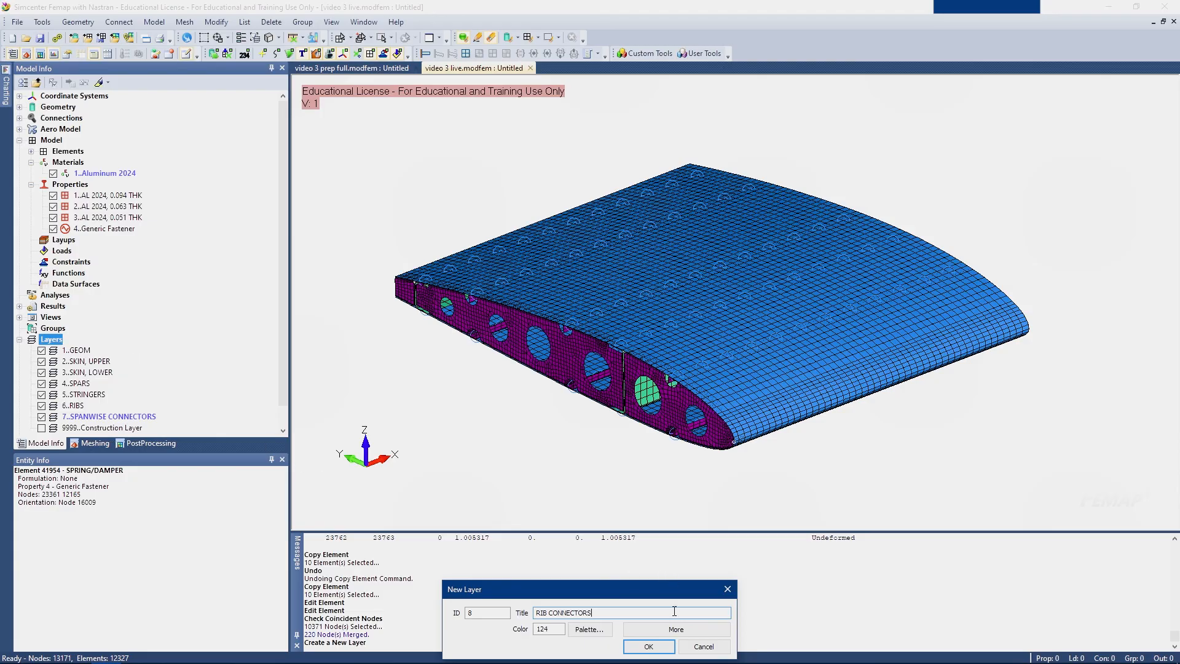
click(654, 649)
scroll(137, 392, down, 1)
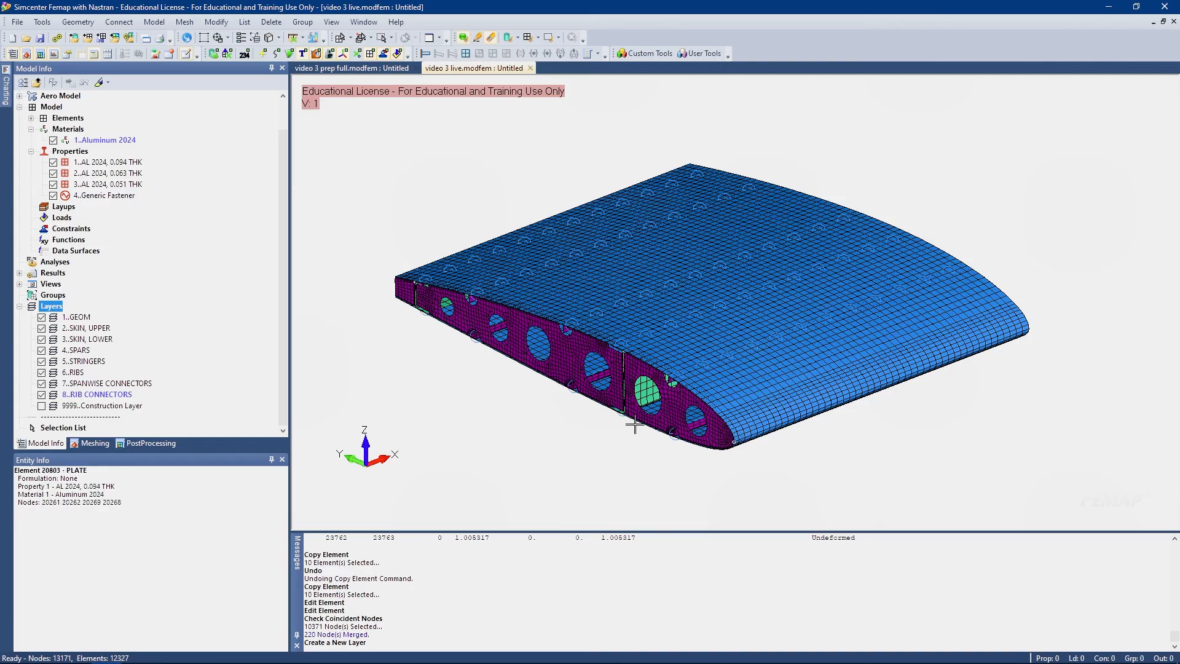
Examine the end rib and its junction with the upper skin along the flange and the stringer cutouts
scroll(719, 445, up, 4)
scroll(470, 377, down, 3)
scroll(338, 276, up, 3)
scroll(321, 276, up, 3)
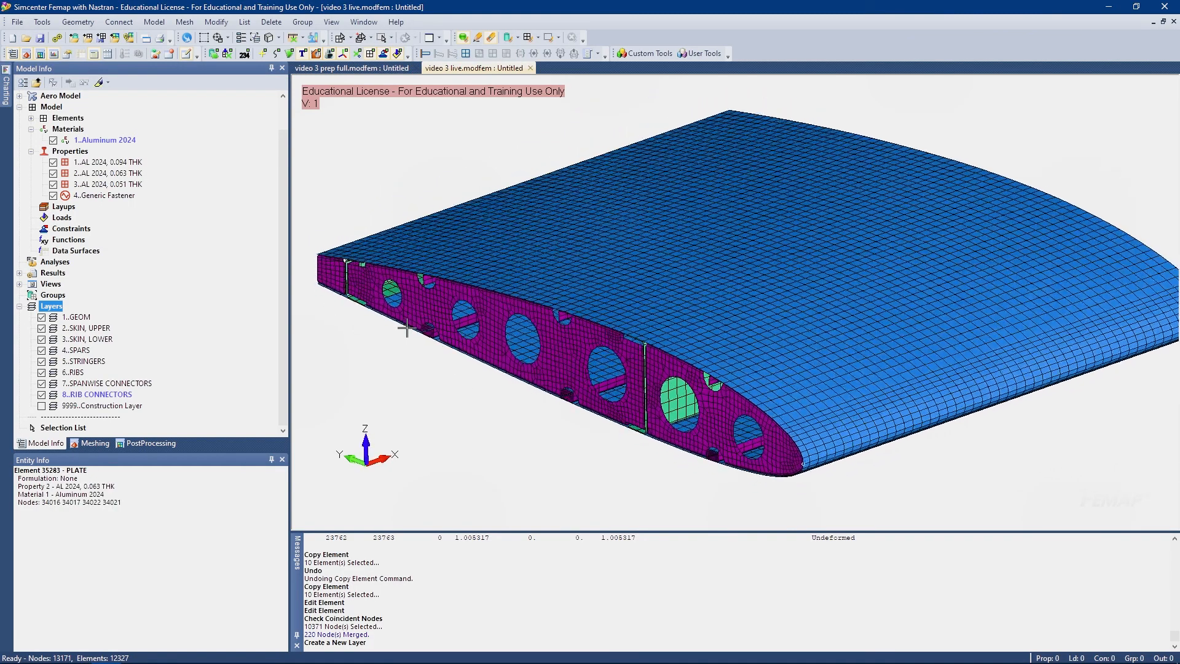
scroll(350, 313, up, 2)
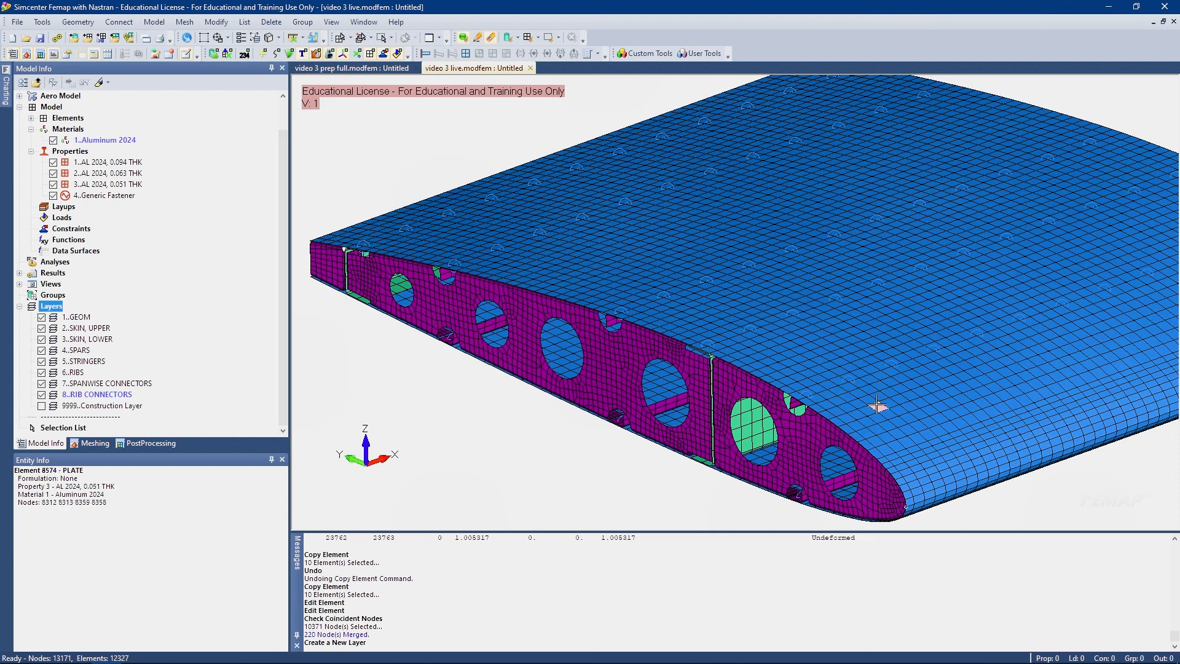
middle_drag(568, 416, 568, 423)
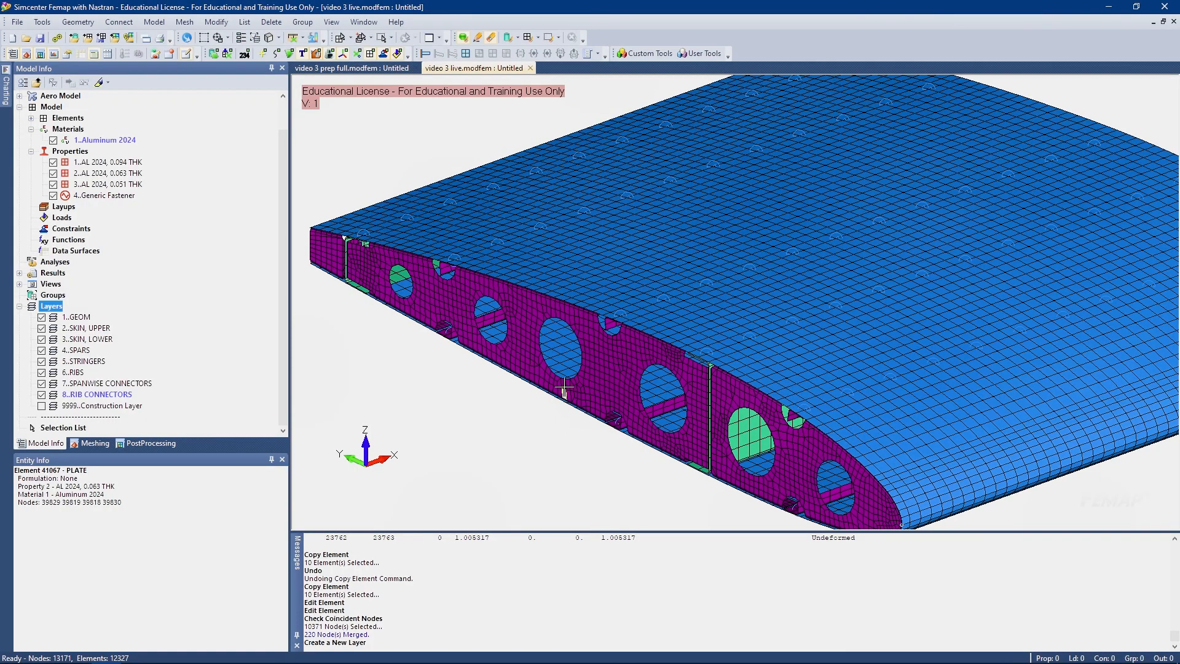
middle_drag(662, 277, 633, 326)
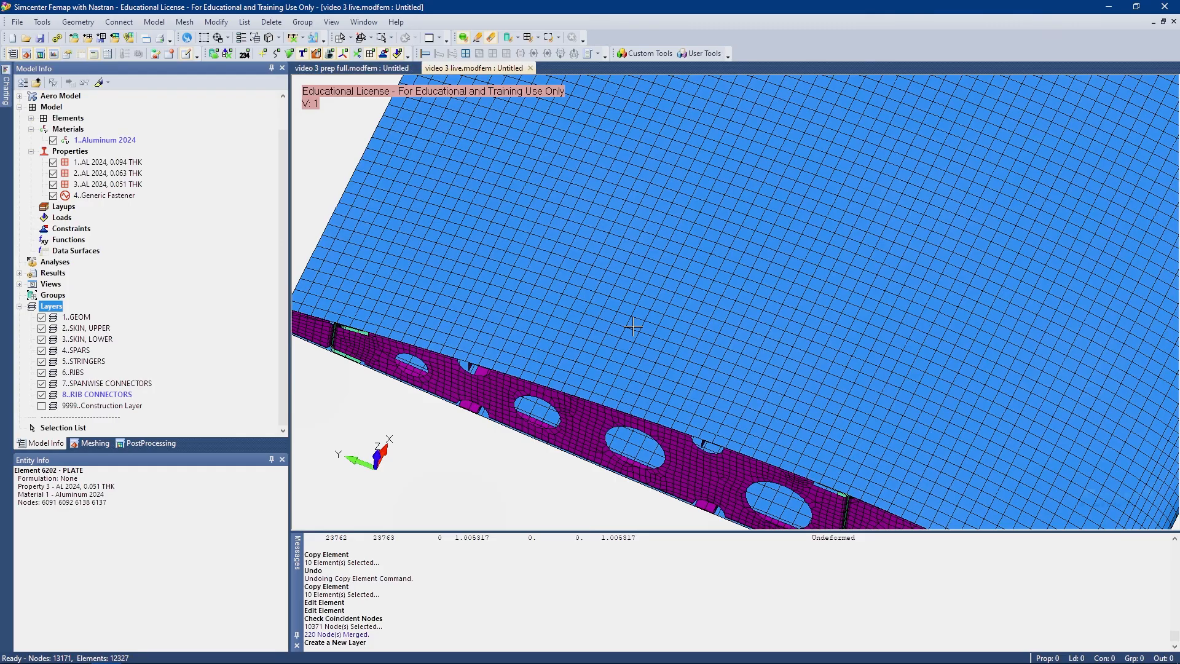
mouse_move(633, 327)
middle_down()
mouse_move(381, 298)
mouse_move(1071, 492)
middle_up()
scroll(381, 298, down, 3)
scroll(675, 374, up, 2)
ctrl+middle_drag(678, 384, 708, 321)
scroll(707, 320, up, 2)
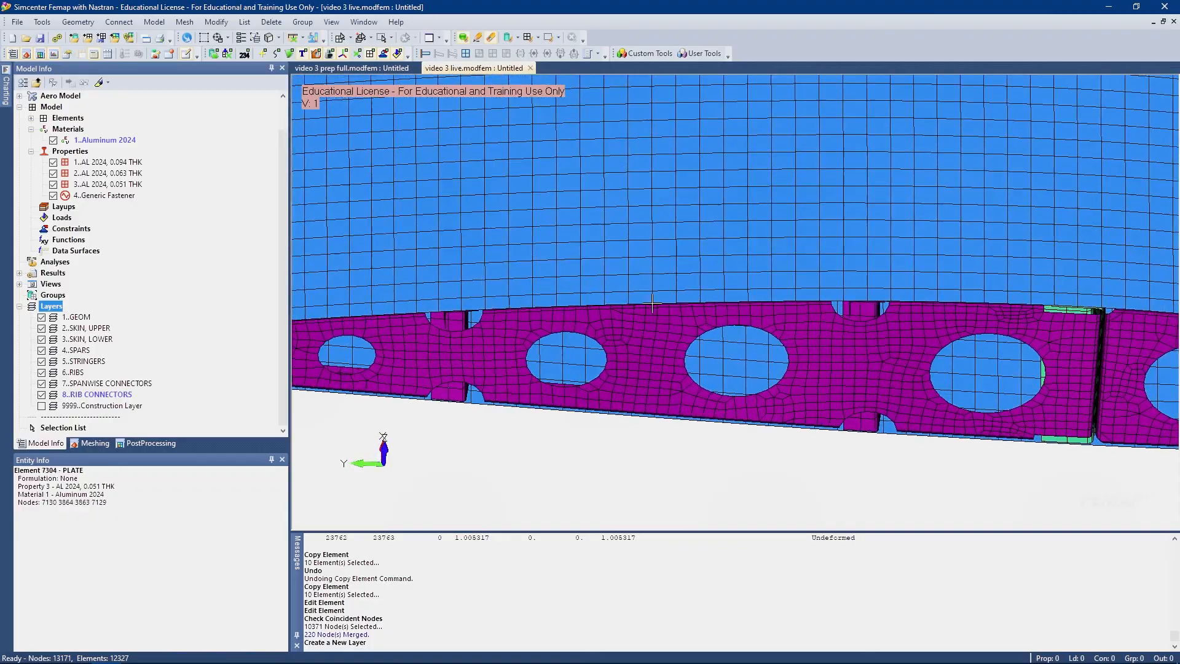
scroll(638, 314, up, 2)
scroll(637, 313, up, 1)
ctrl+middle_drag(638, 314, 636, 363)
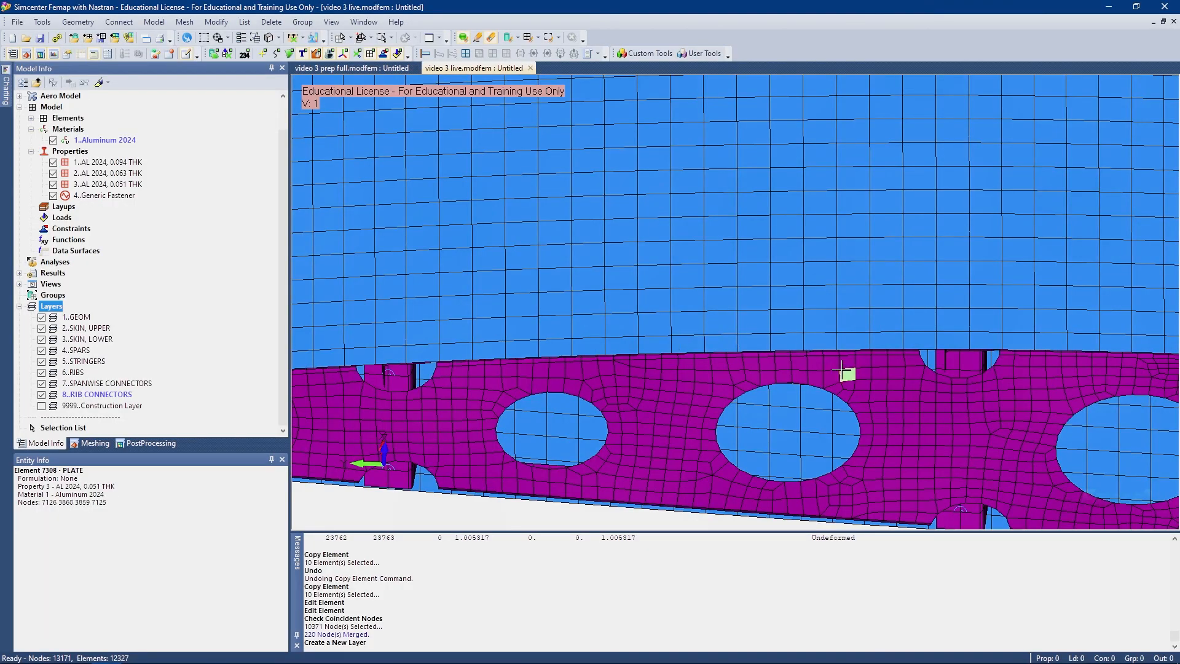
scroll(525, 271, down, 5)
scroll(535, 352, up, 1)
scroll(569, 337, up, 3)
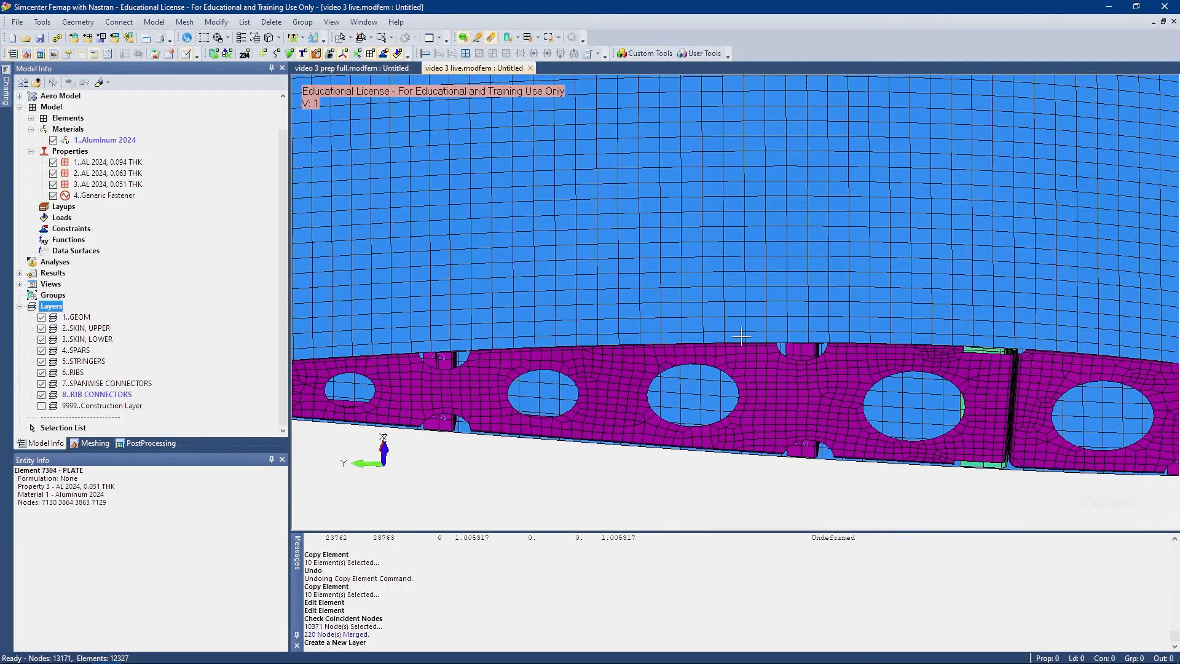
middle_drag(475, 329, 496, 326)
scroll(390, 358, up, 3)
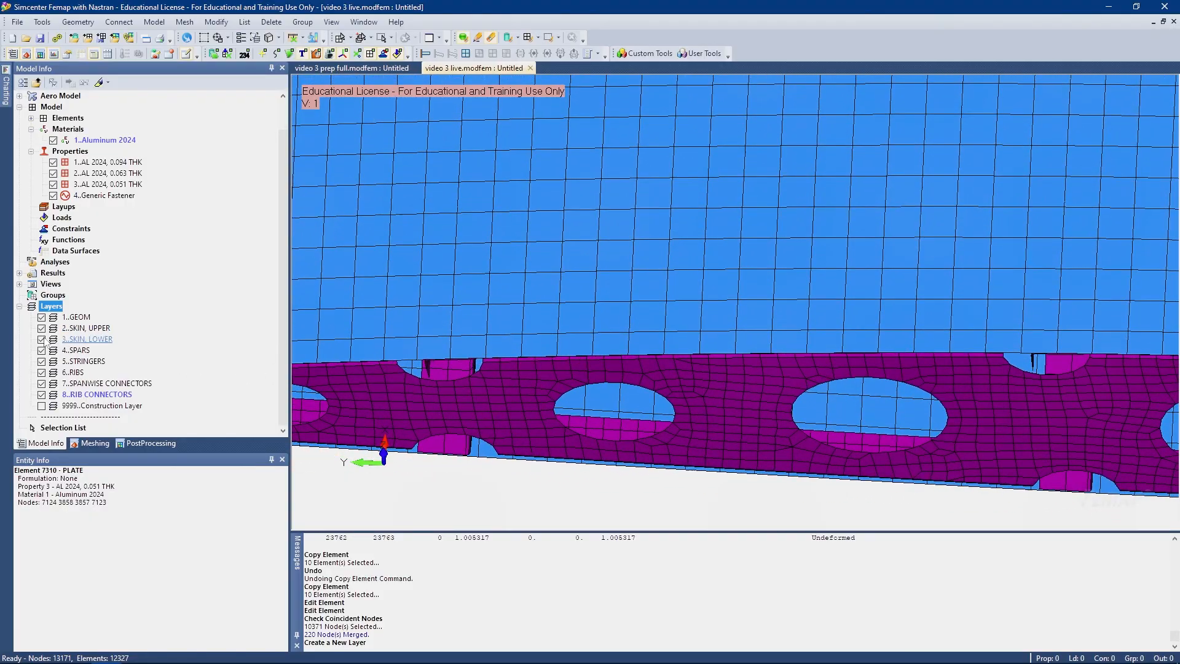
Hide the SKIN, LOWER, SPARS, STRINGERS and RIBS layers and display the geometry surfaces
scroll(337, 350, down, 3)
middle_drag(337, 350, 344, 239)
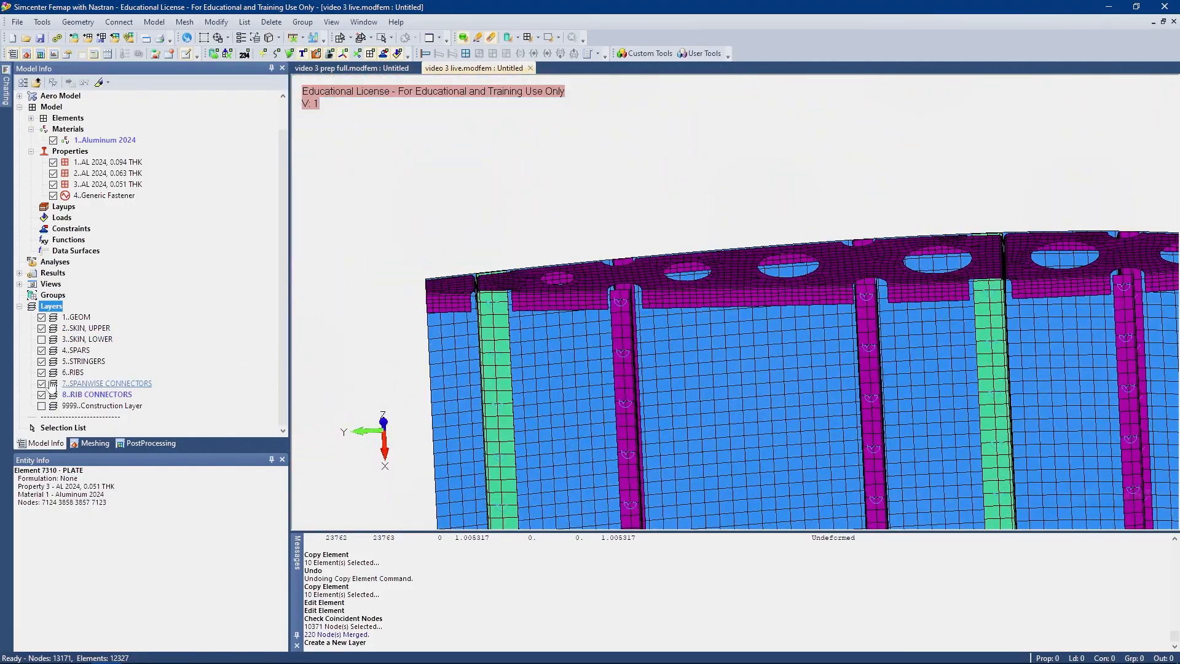
click(41, 350)
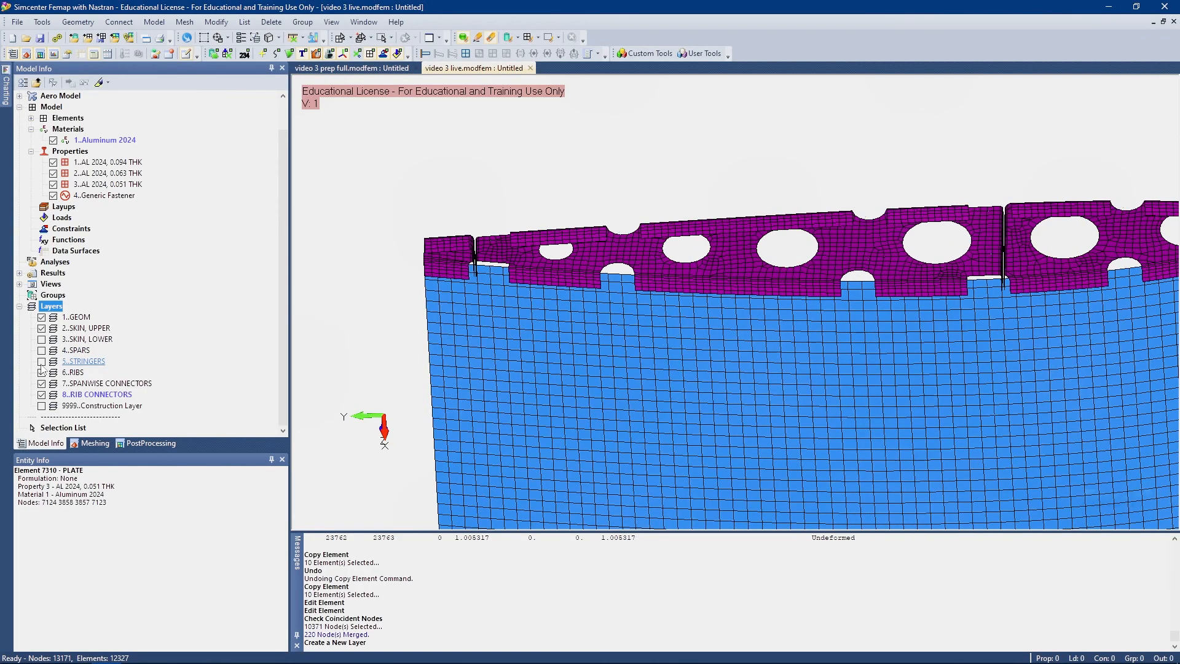
click(41, 350)
click(41, 354)
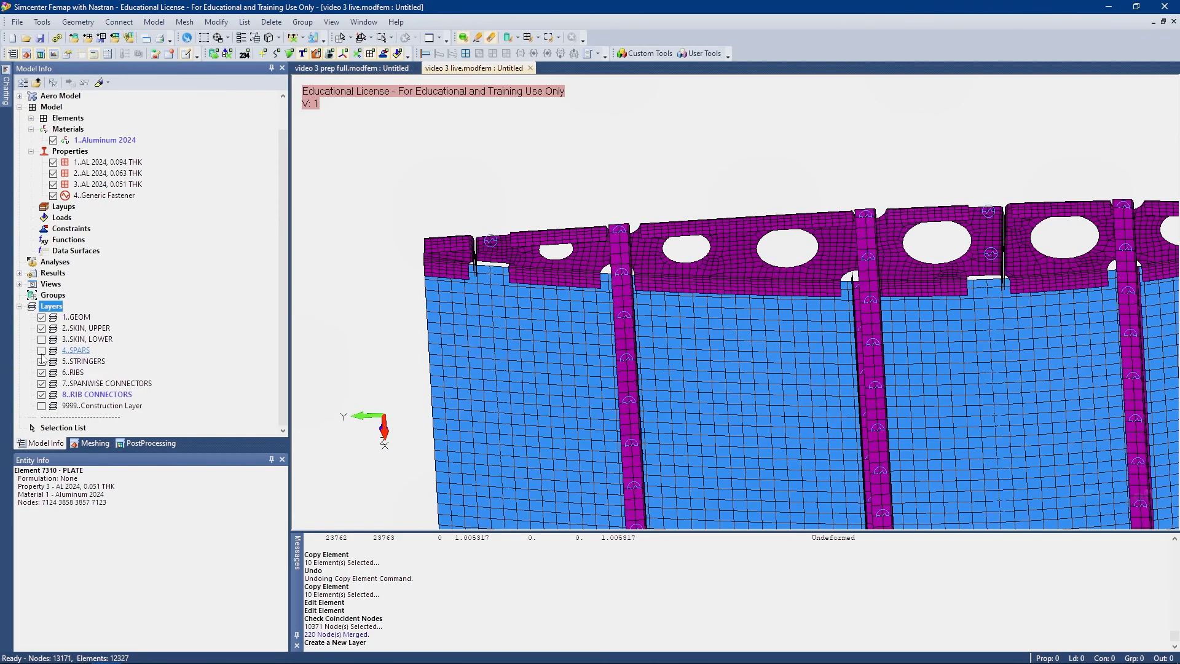
click(41, 354)
click(42, 353)
click(42, 361)
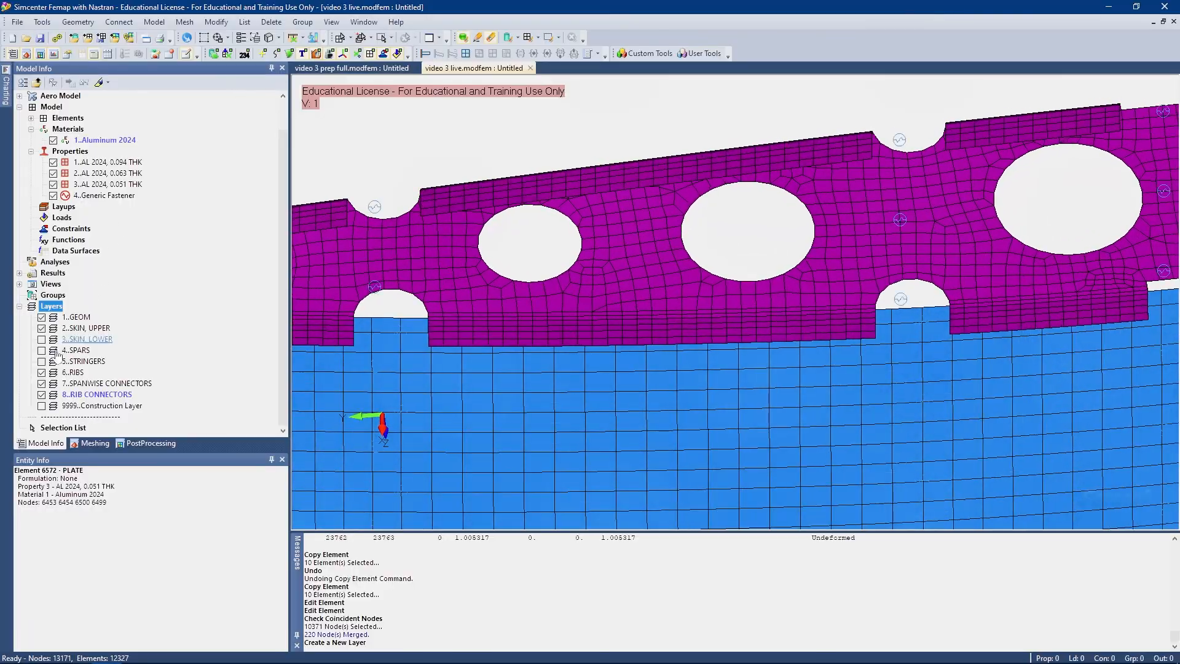
click(41, 372)
click(290, 54)
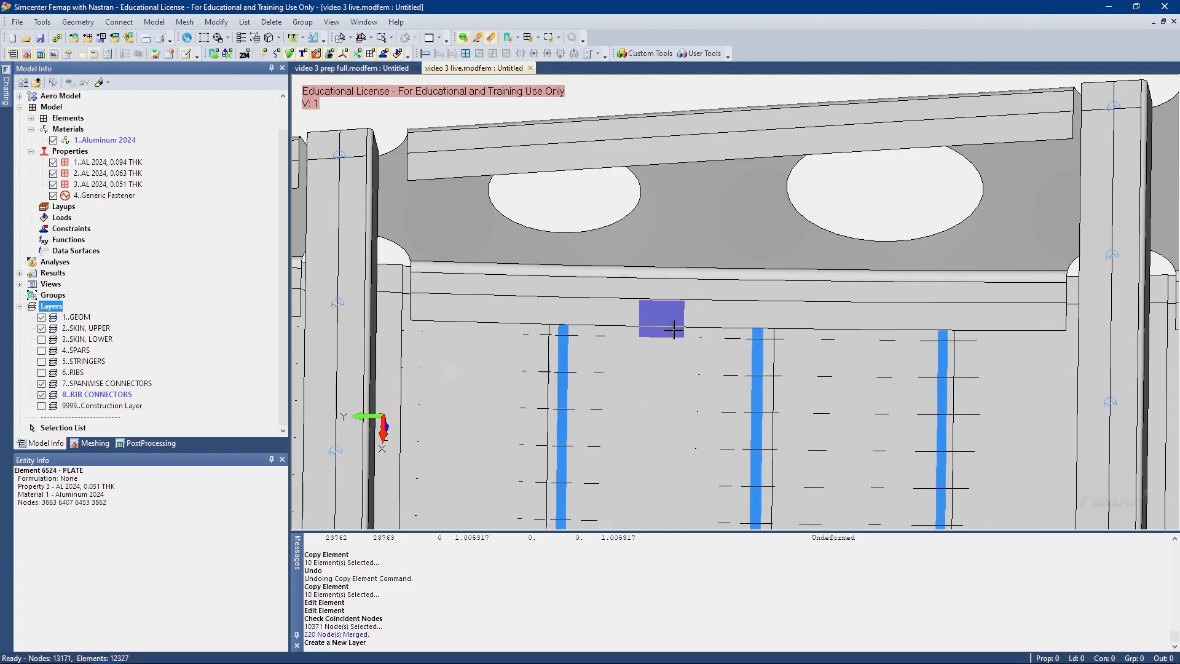
Create two nodes on existing upper skin nodes along the rib flange between two stringers, the second on node 3861
click(155, 21)
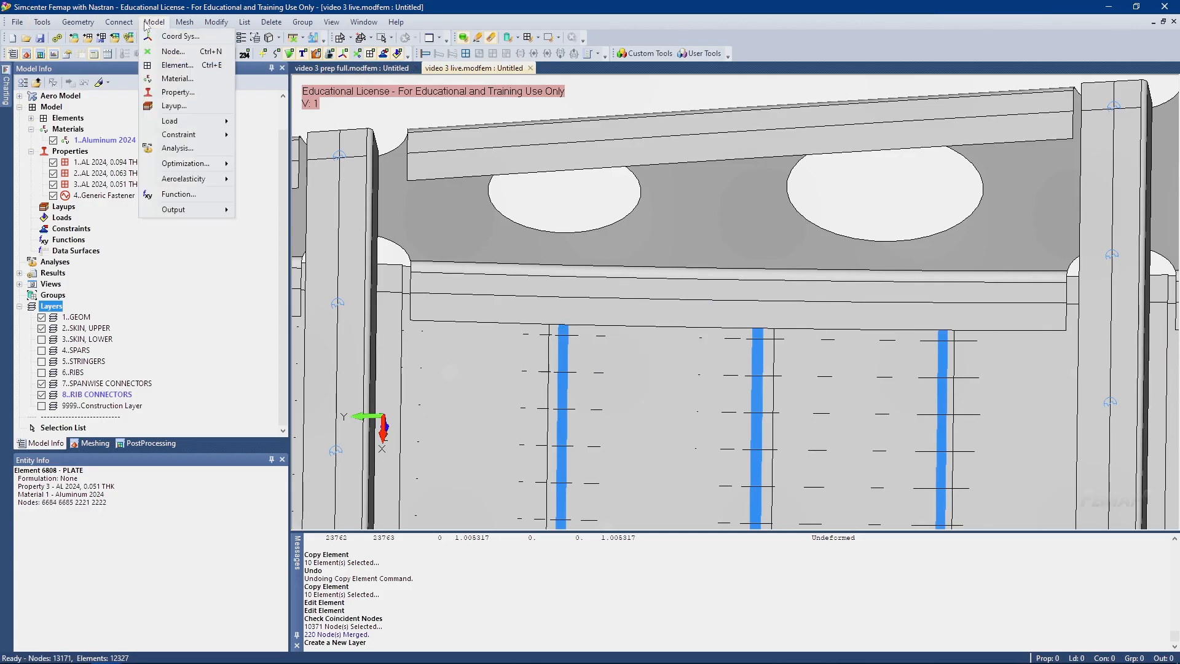
click(174, 54)
click(678, 648)
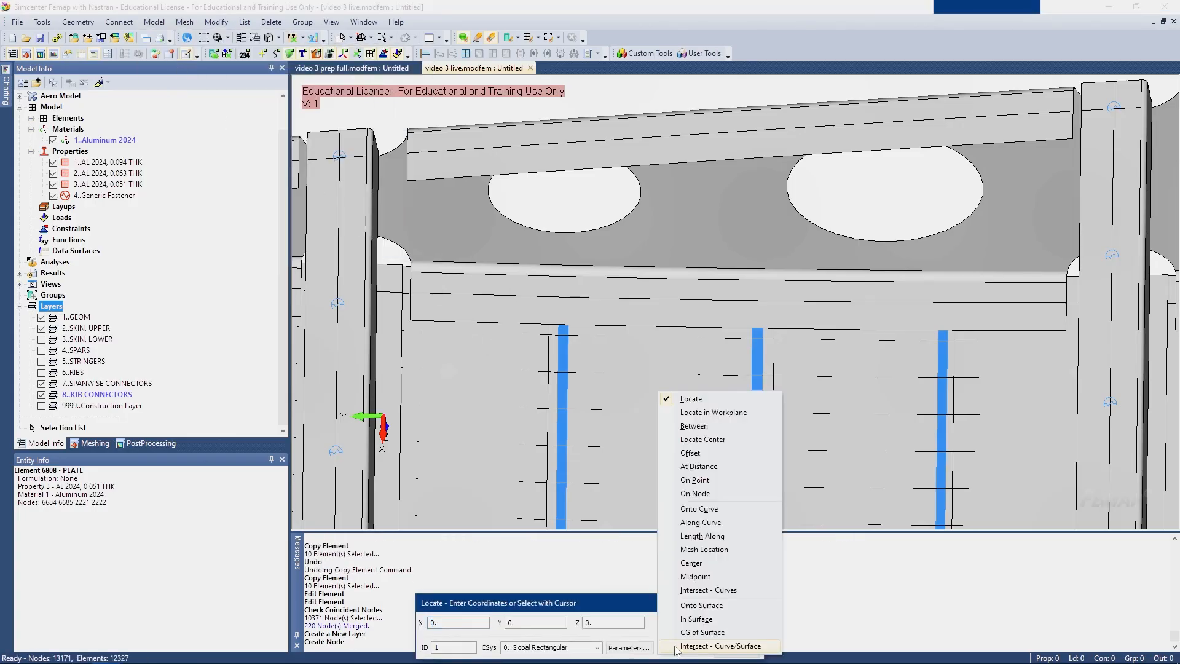
click(700, 494)
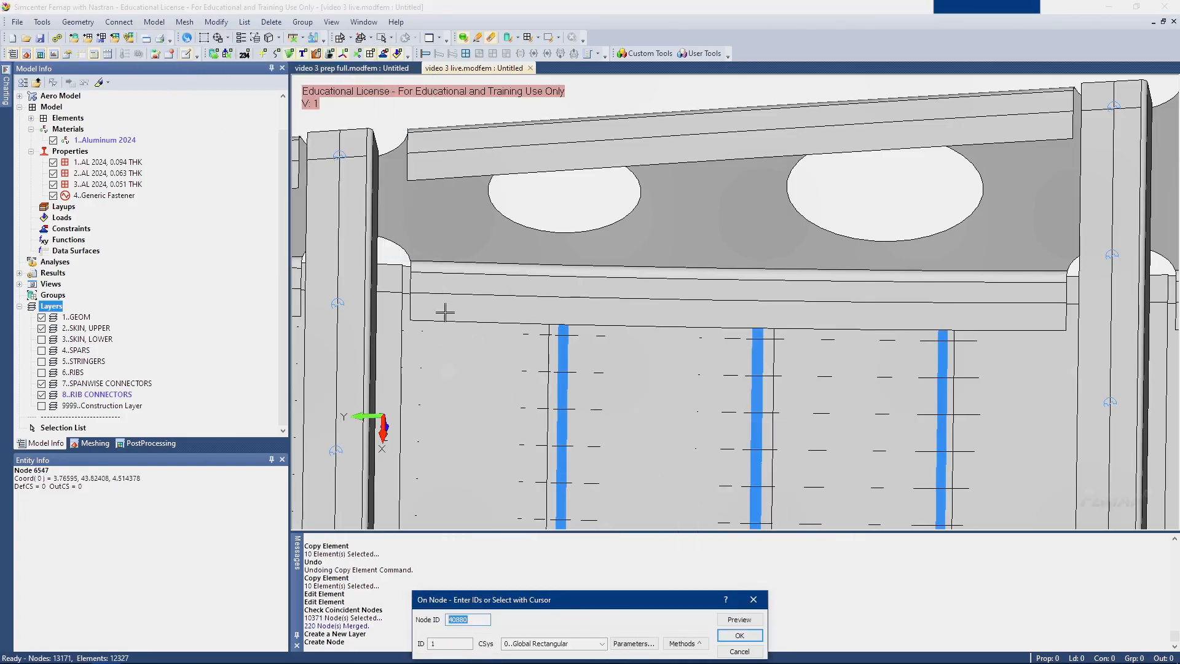
click(468, 619)
key(Return)
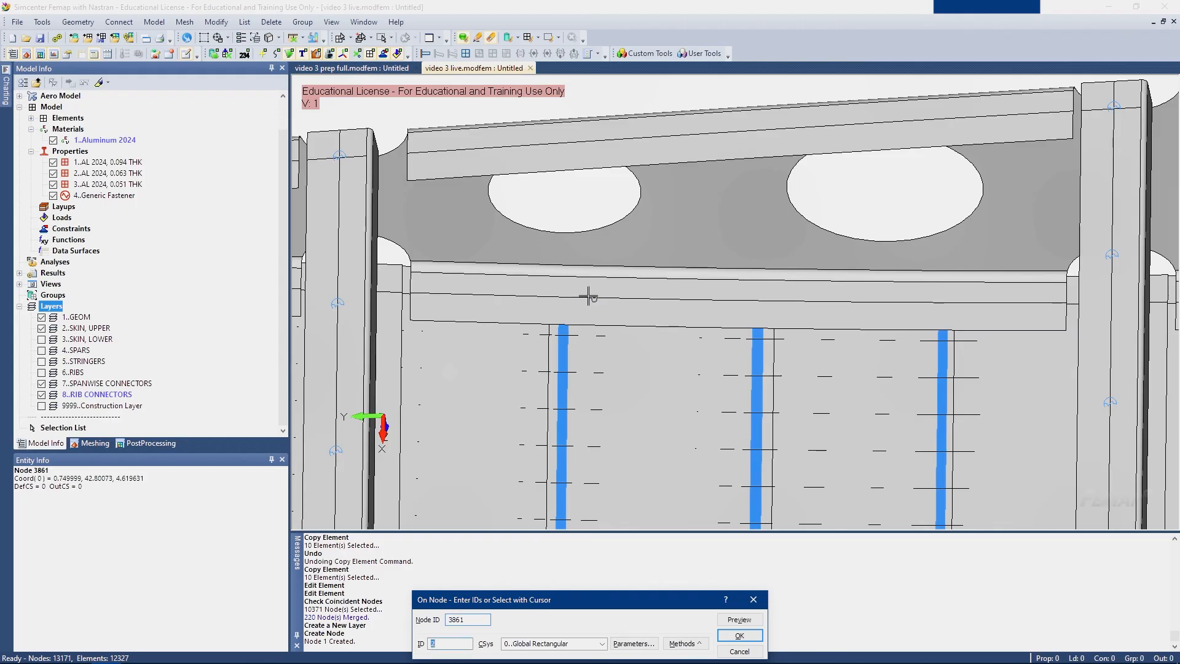
key(Return)
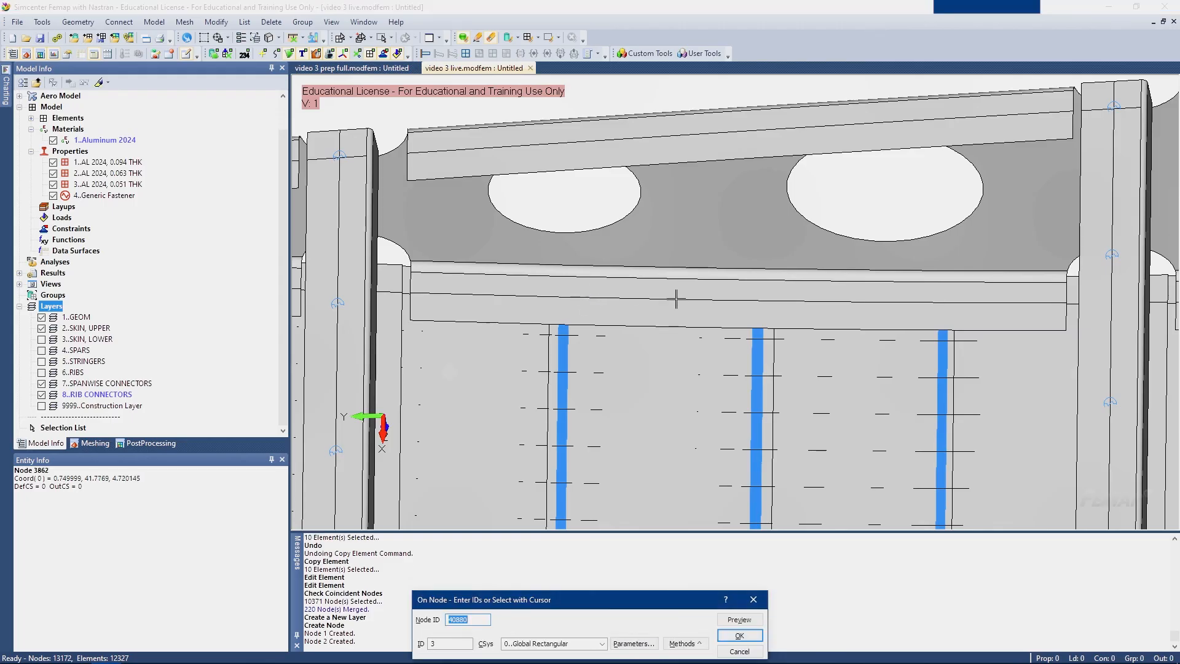
Create three more nodes on every third upper skin node along the rib flange, ending on node 3870
click(728, 301)
key(Return)
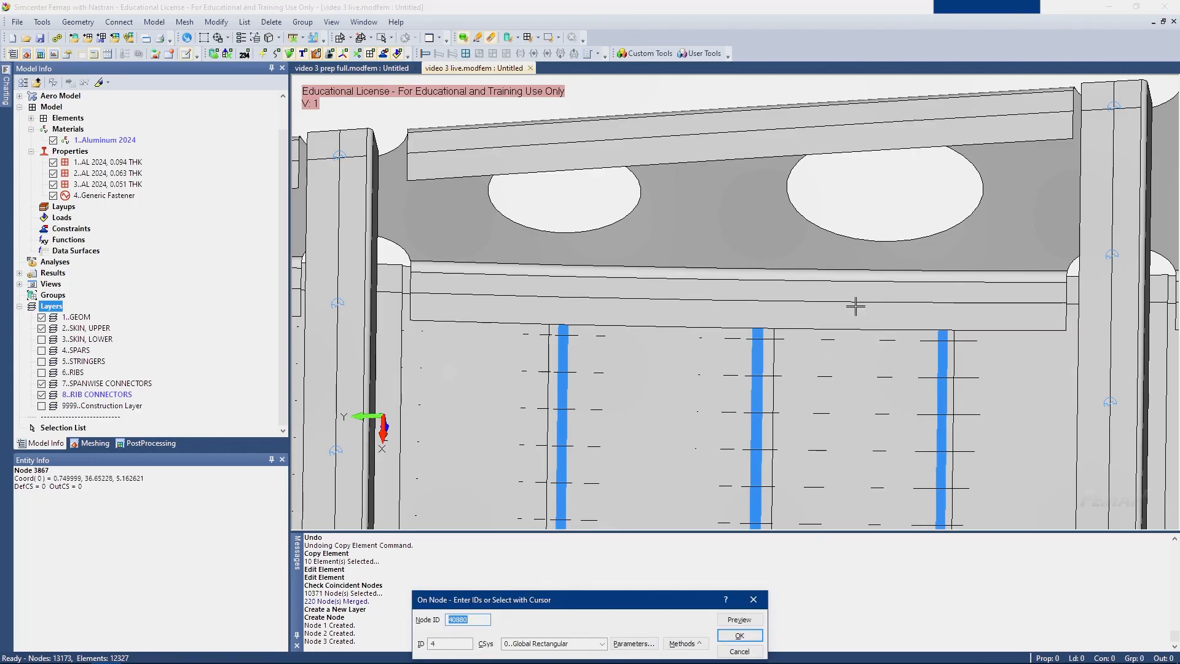
click(859, 301)
key(Return)
click(997, 307)
key(Return)
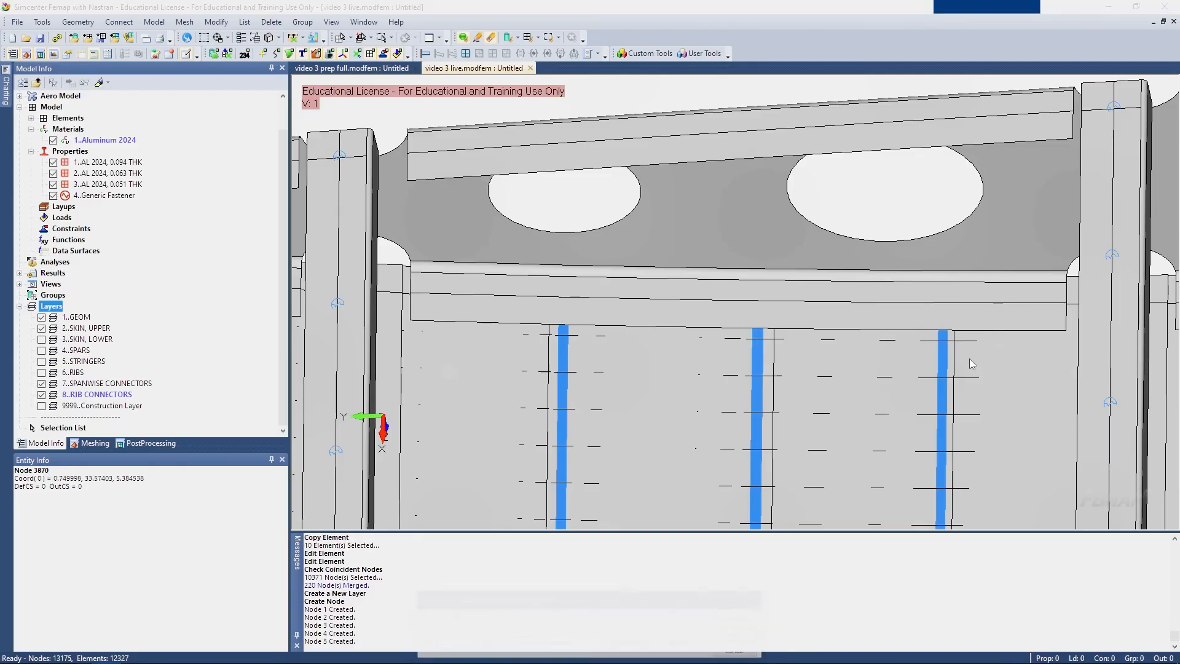
scroll(734, 374, down, 2)
middle_drag(735, 374, 745, 462)
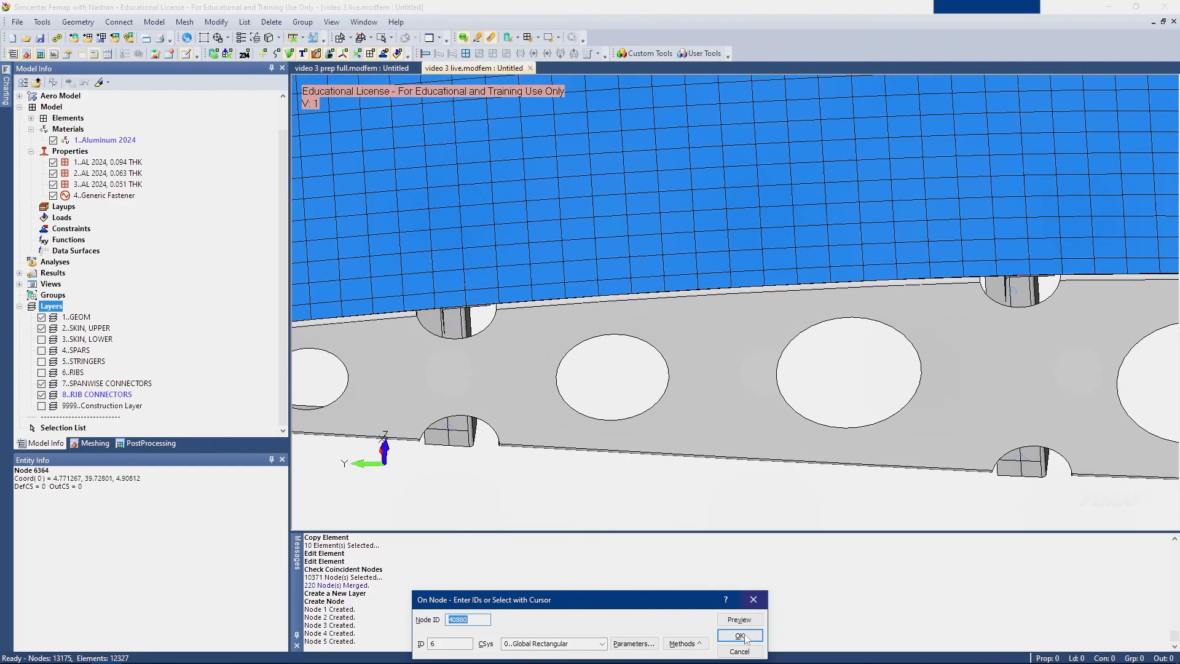
click(740, 652)
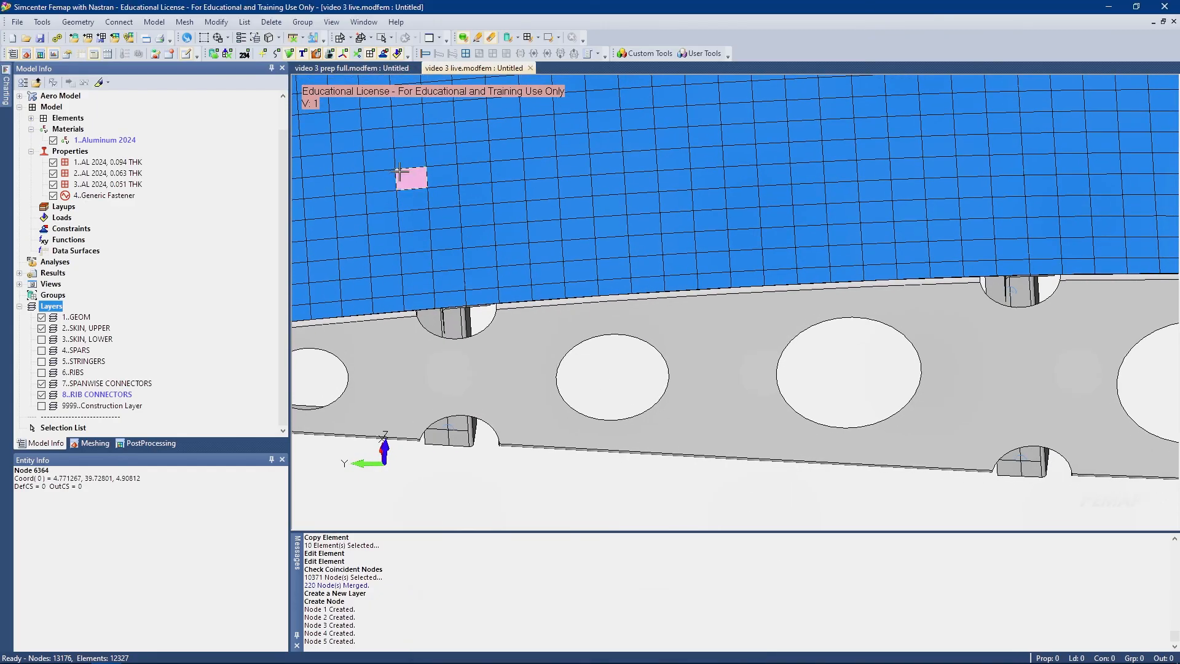
Select nodes 1 to 5 as the nodes to project
scroll(360, 55, up, 2)
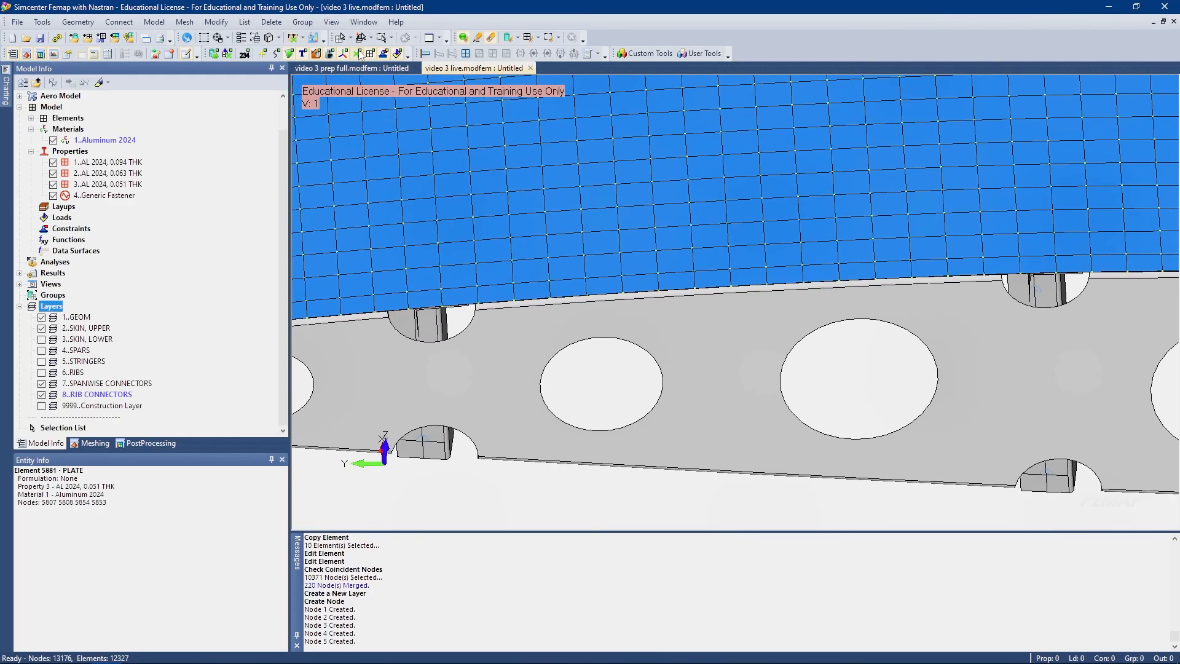
middle_drag(354, 224, 364, 211)
click(215, 22)
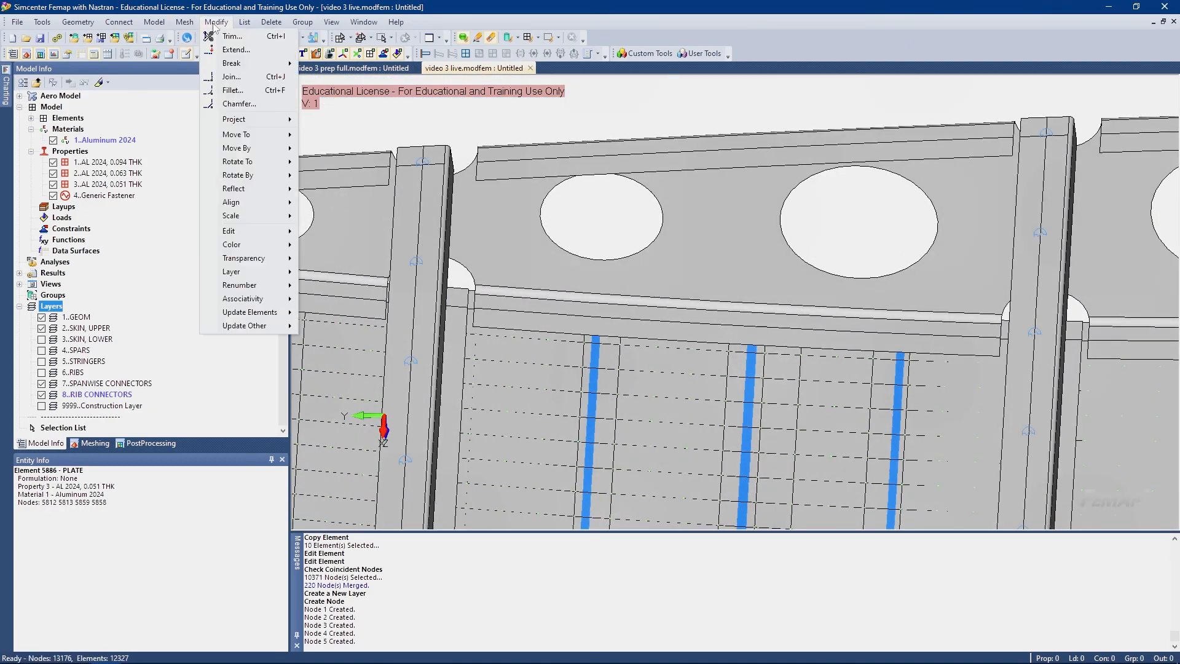
mouse_move(254, 170)
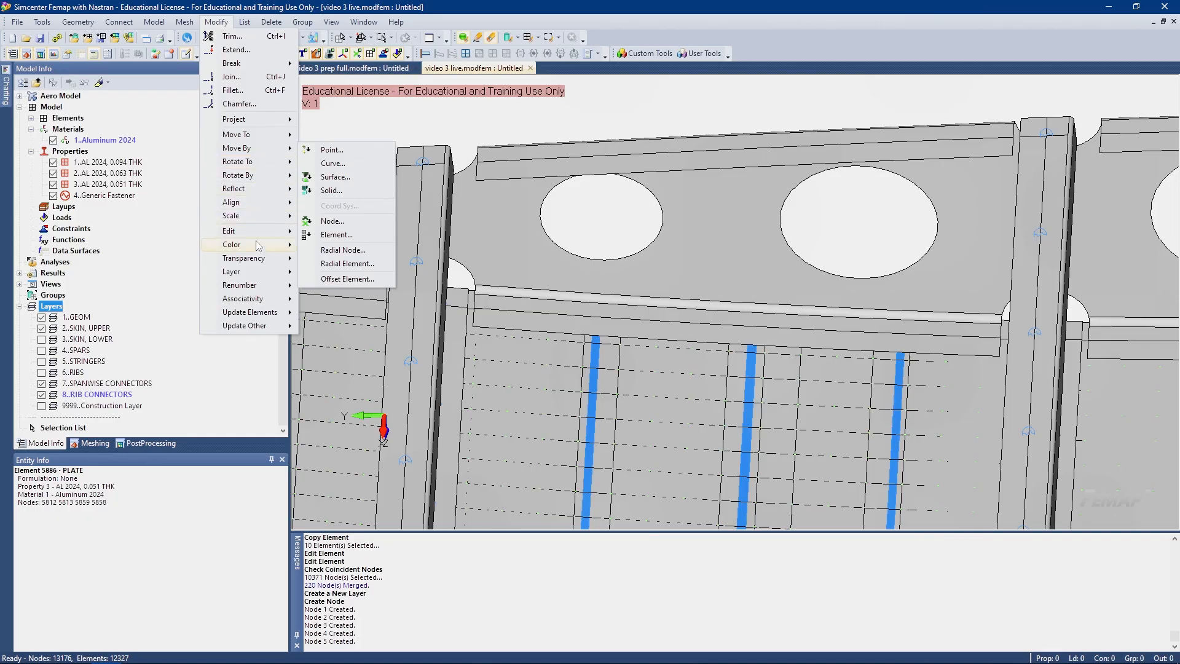
mouse_move(259, 119)
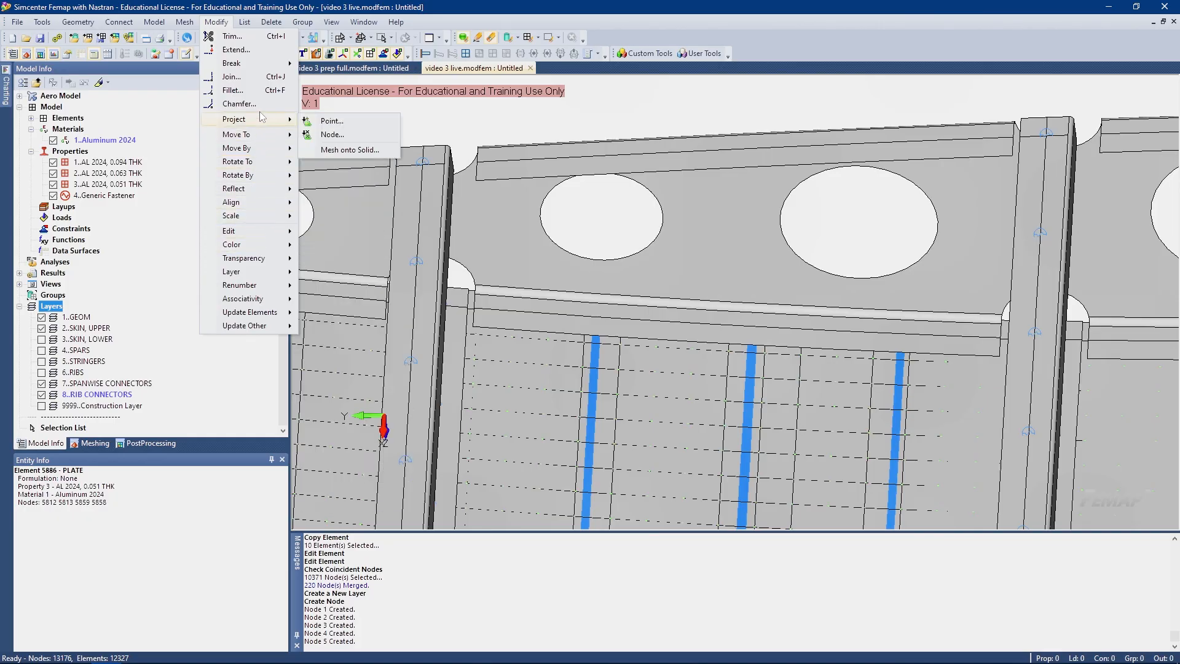
click(332, 134)
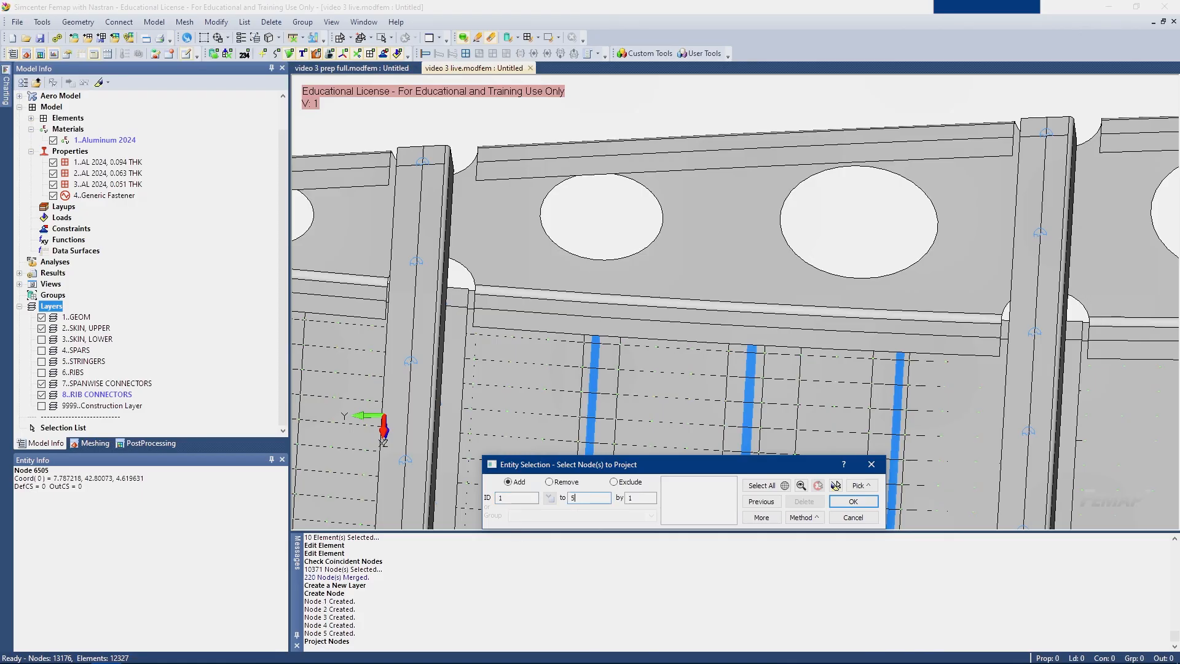
click(762, 516)
click(836, 485)
scroll(731, 336, up, 5)
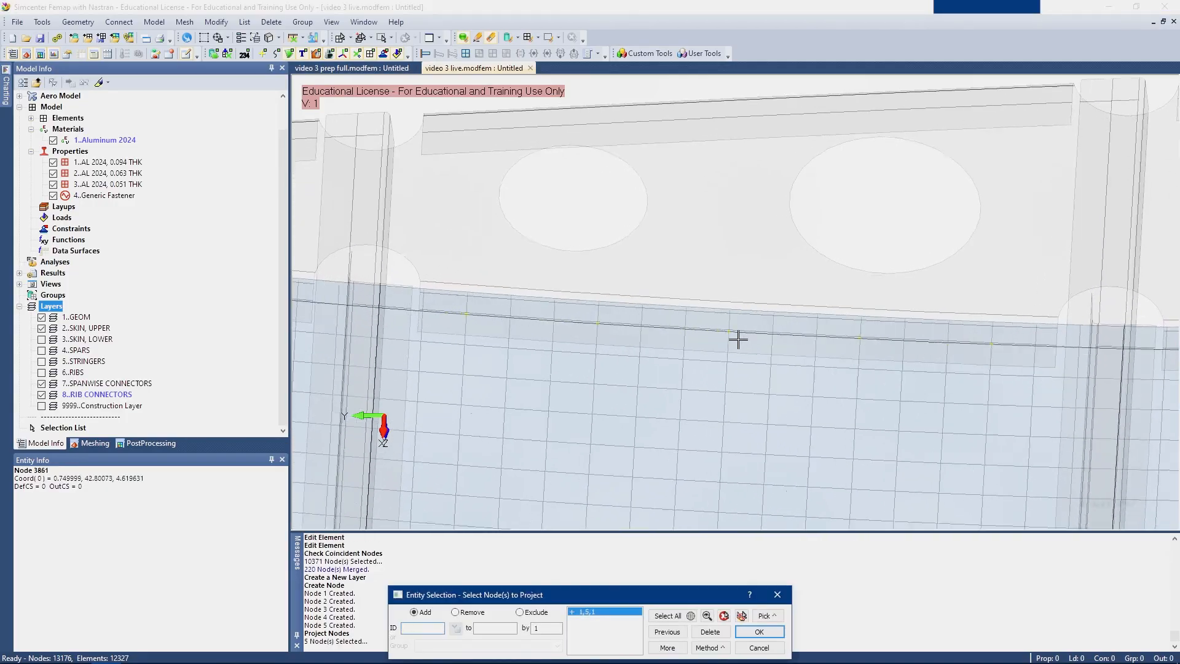
scroll(680, 337, down, 3)
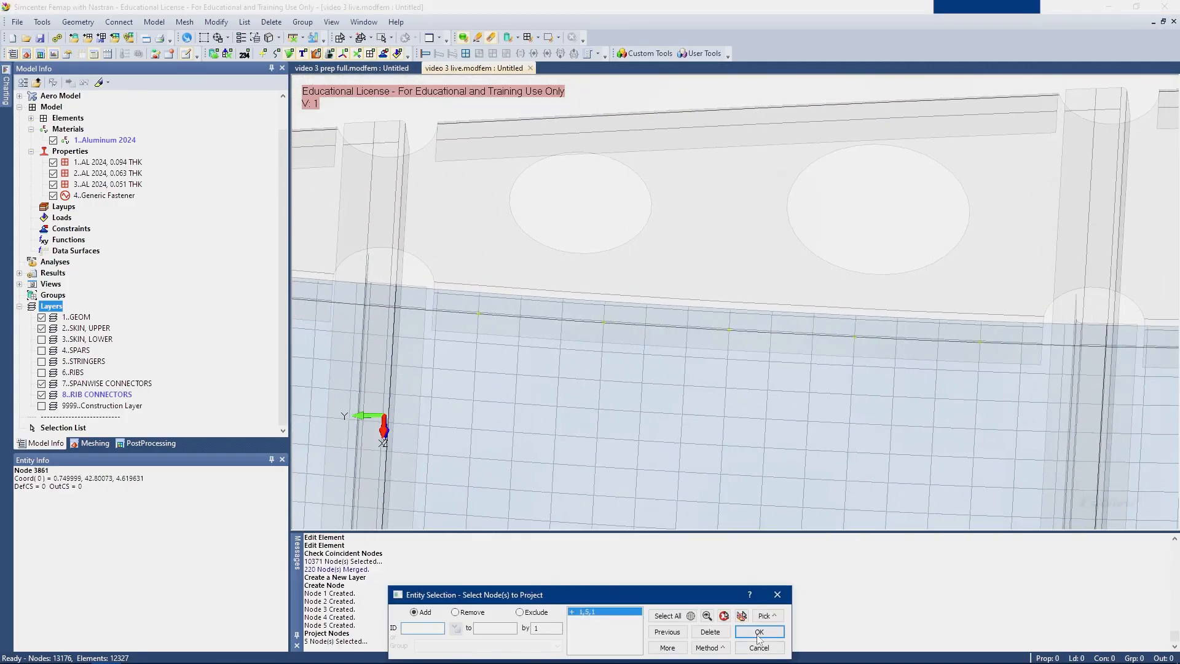
click(758, 633)
Project the selected nodes onto the rib flange surface facing the upper skin, using the Closest / Normal direction
middle_drag(662, 326, 573, 481)
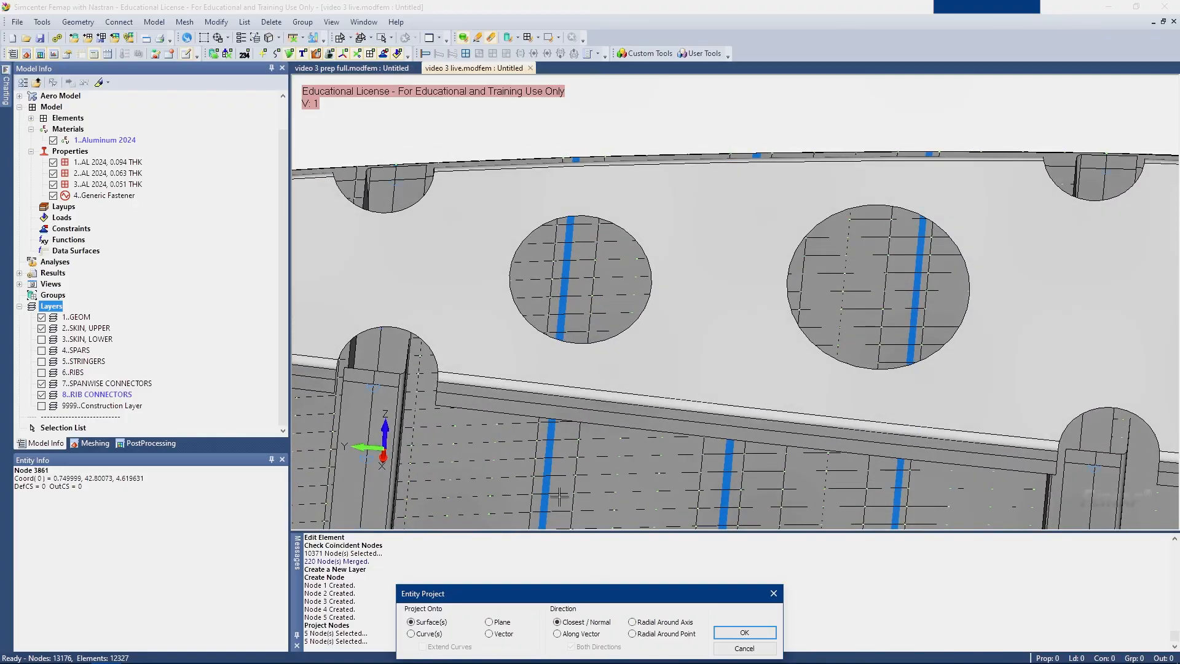
drag(432, 599, 485, 235)
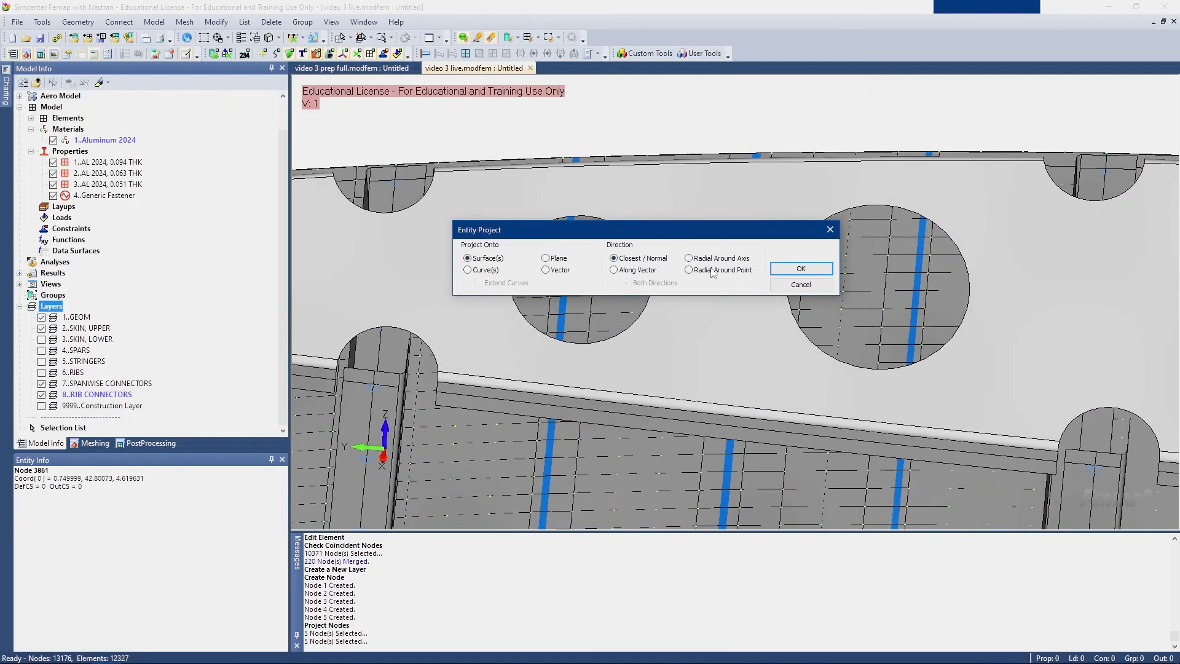
click(801, 268)
middle_drag(767, 271, 695, 352)
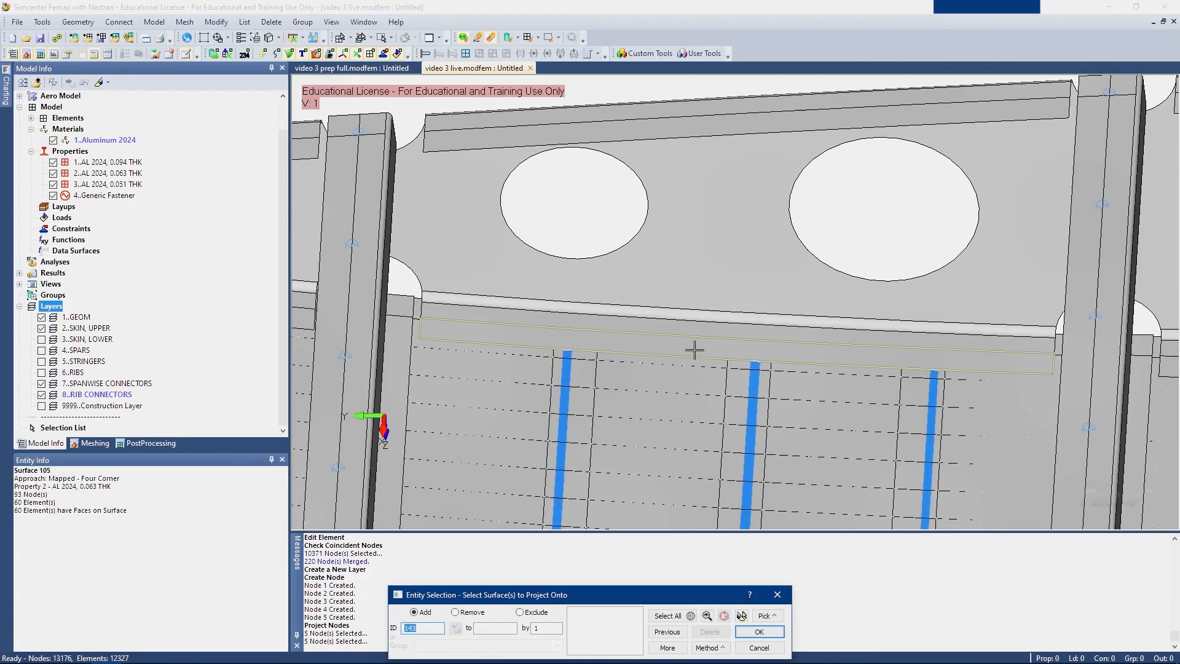
click(694, 349)
click(777, 631)
Hide the GEOM layer, show the RIBS layer and inspect the projected nodes against the rib flange mesh
scroll(611, 342, up, 3)
middle_drag(515, 330, 500, 319)
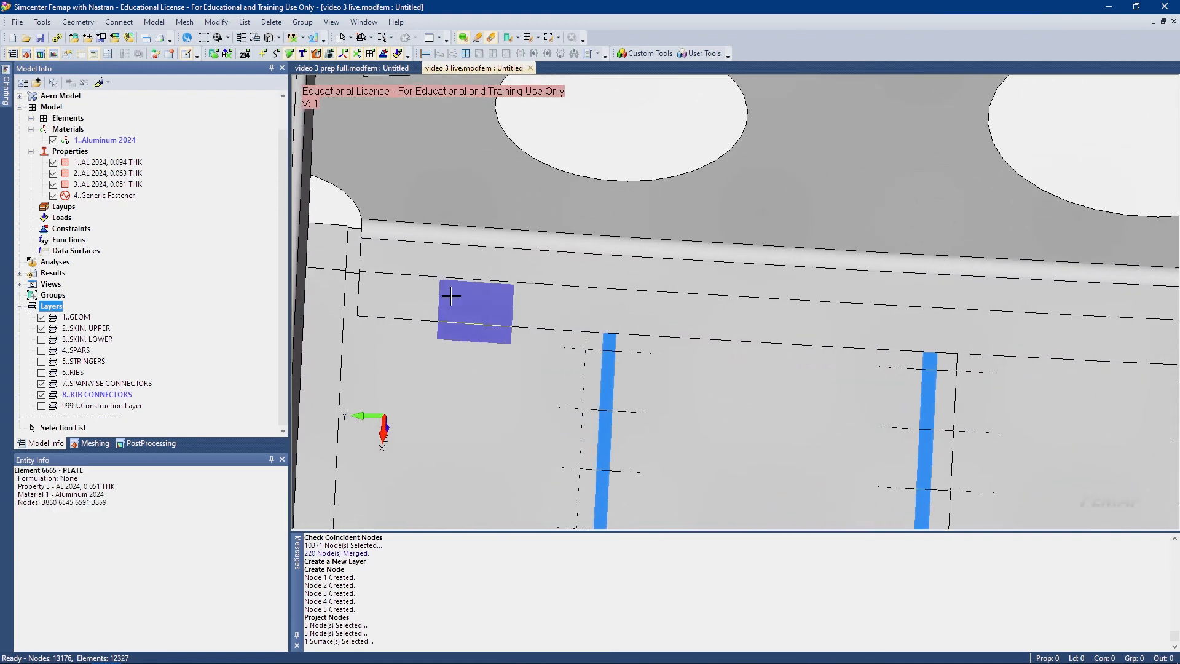
middle_drag(464, 280, 474, 294)
click(42, 317)
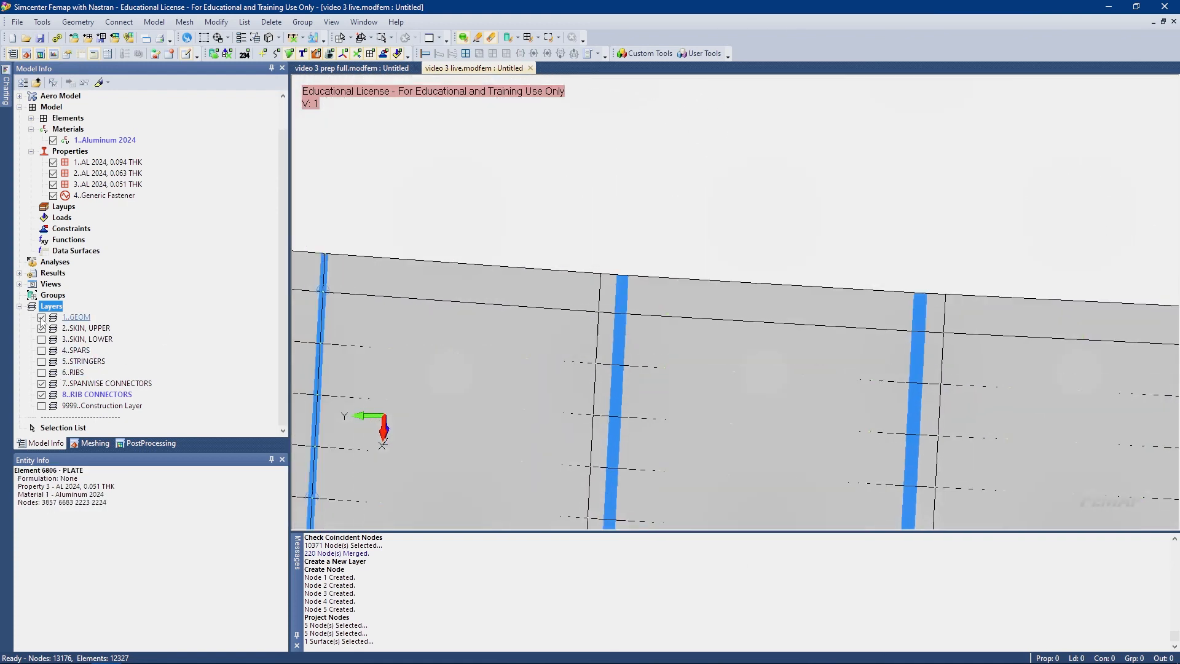
middle_drag(558, 345, 522, 345)
click(42, 372)
middle_drag(688, 246, 729, 234)
scroll(725, 236, up, 1)
scroll(553, 239, up, 3)
middle_drag(574, 258, 534, 246)
scroll(506, 255, up, 1)
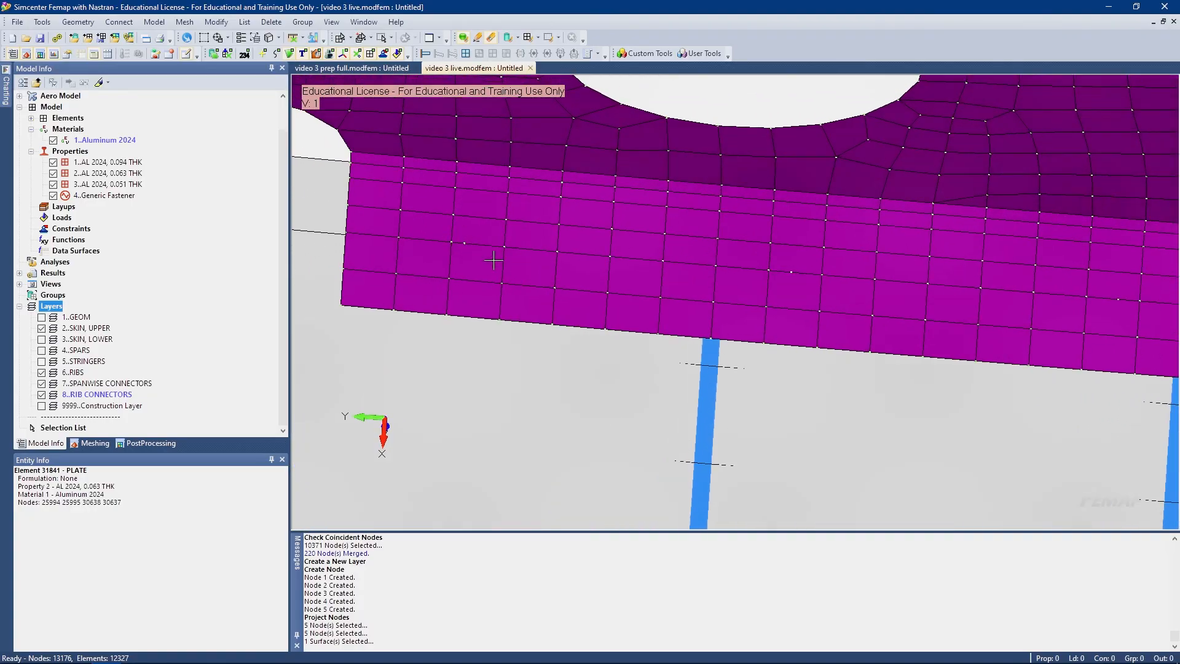
Start a new element of the Rigid type and choose the RBE3 interpolation definition on layer 8
scroll(424, 251, down, 1)
scroll(393, 240, down, 1)
middle_drag(443, 190, 510, 173)
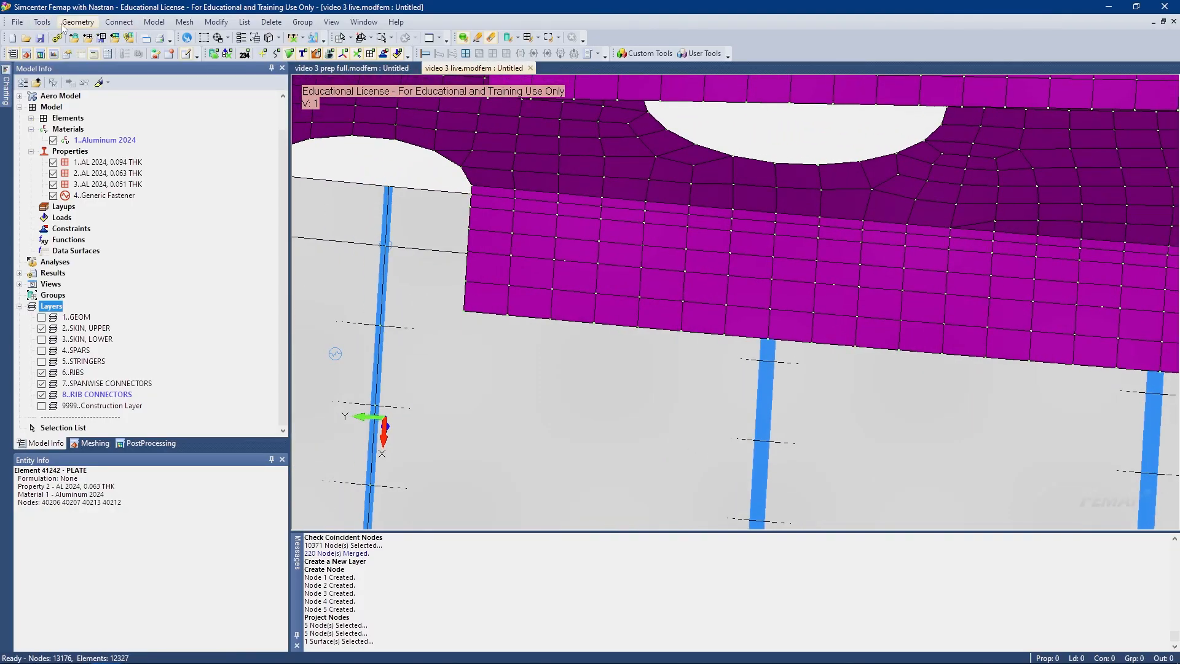
click(154, 22)
click(166, 55)
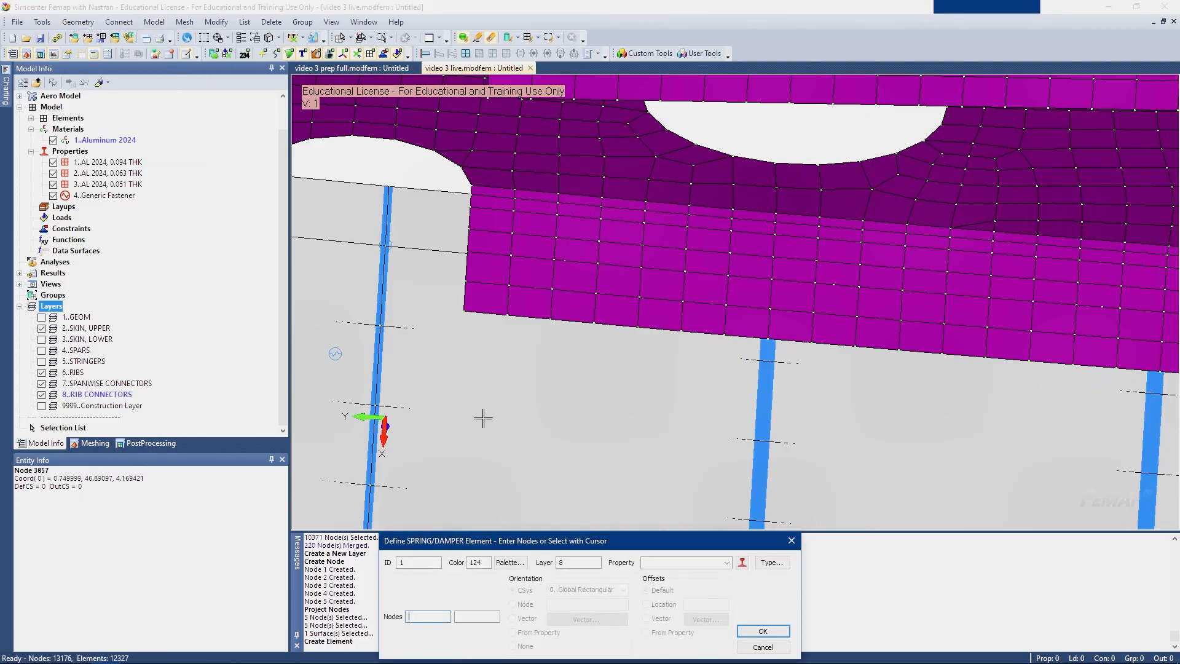
click(771, 562)
click(621, 570)
click(644, 627)
drag(496, 403, 450, 303)
click(407, 337)
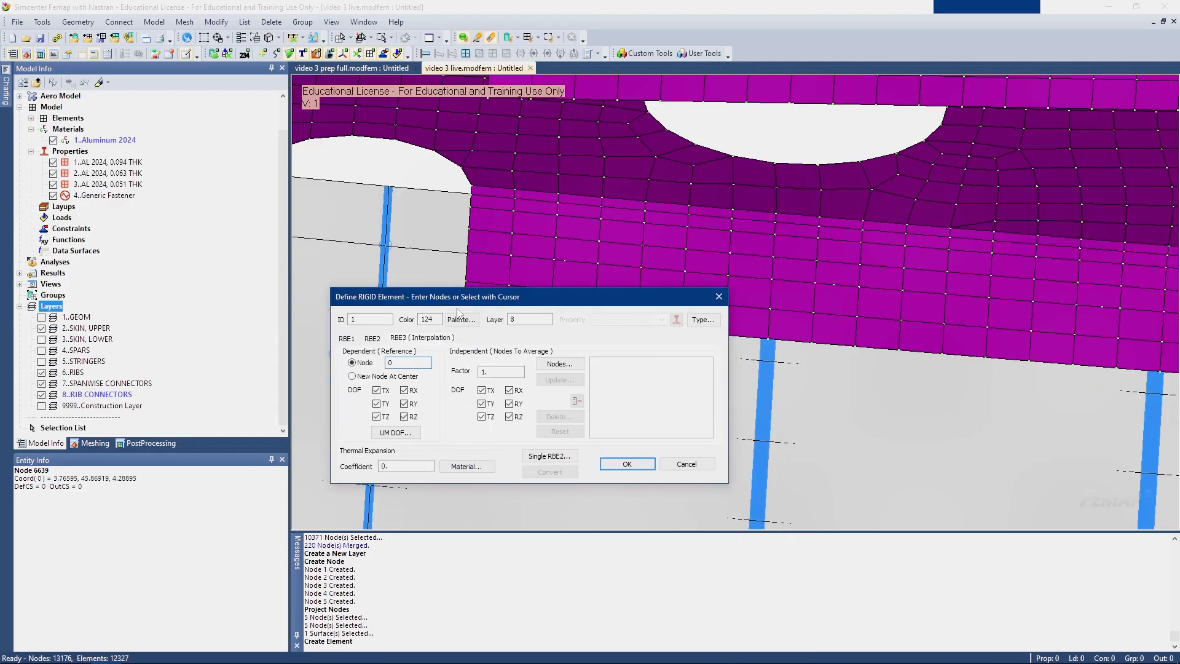
drag(464, 300, 226, 229)
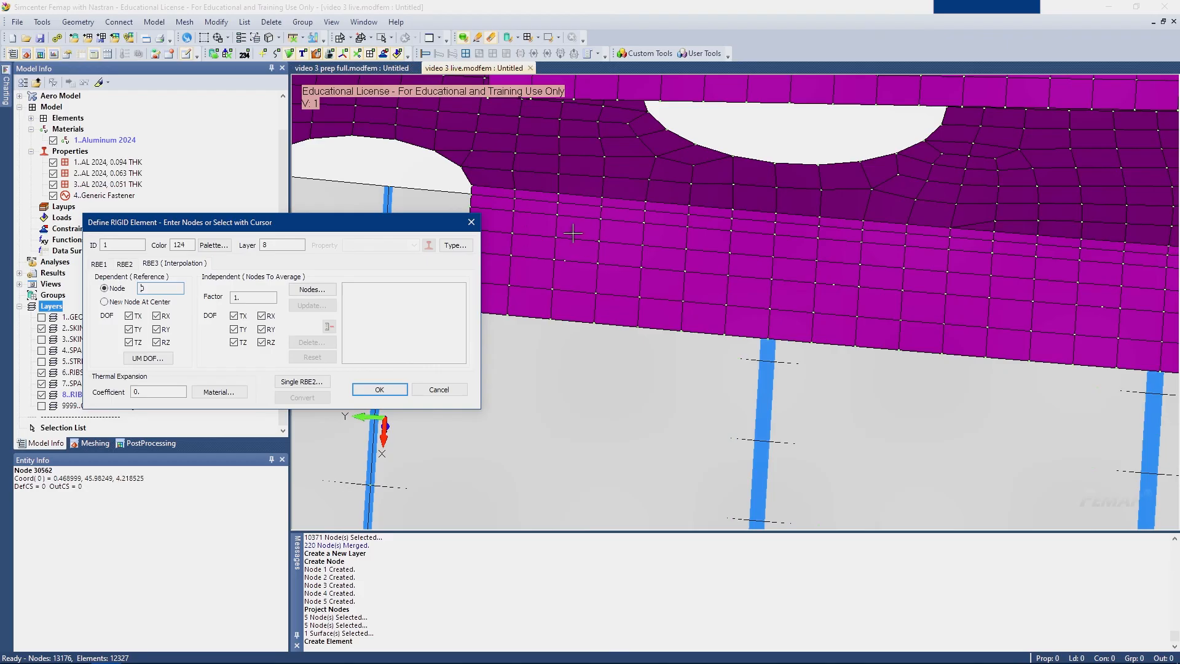
Set node 1 as the dependent node and average the six surrounding rib flange nodes with only TX, TY and TZ active
scroll(560, 243, up, 3)
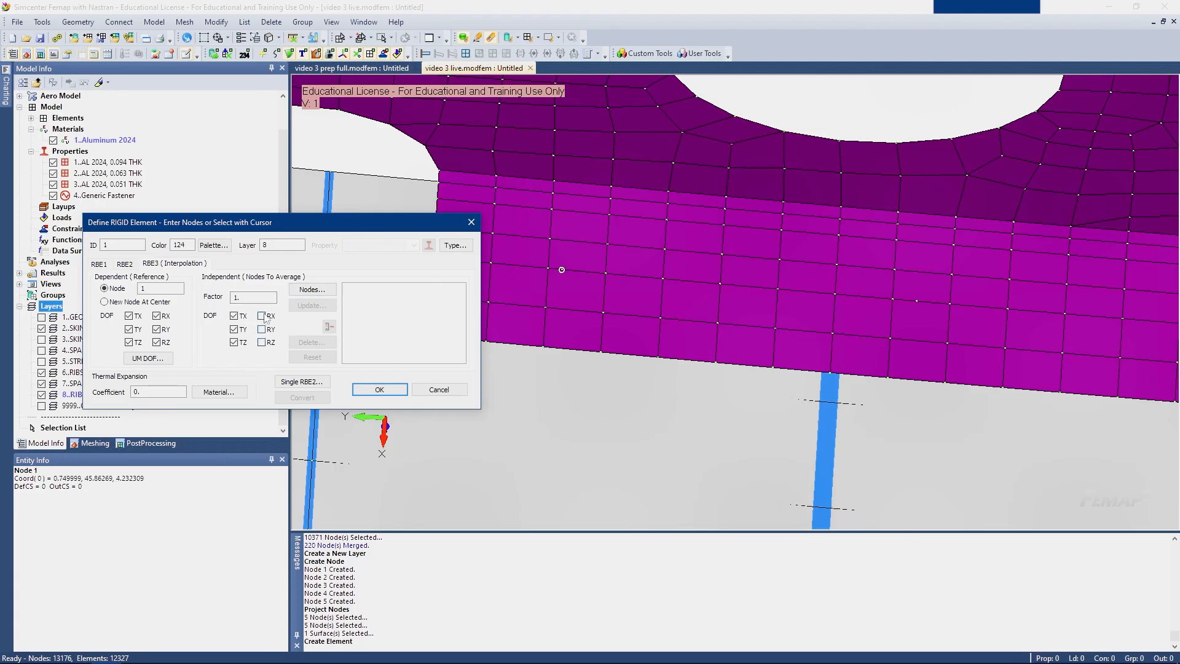
click(316, 289)
click(548, 239)
click(547, 269)
click(545, 308)
click(602, 313)
click(605, 273)
click(608, 244)
click(759, 631)
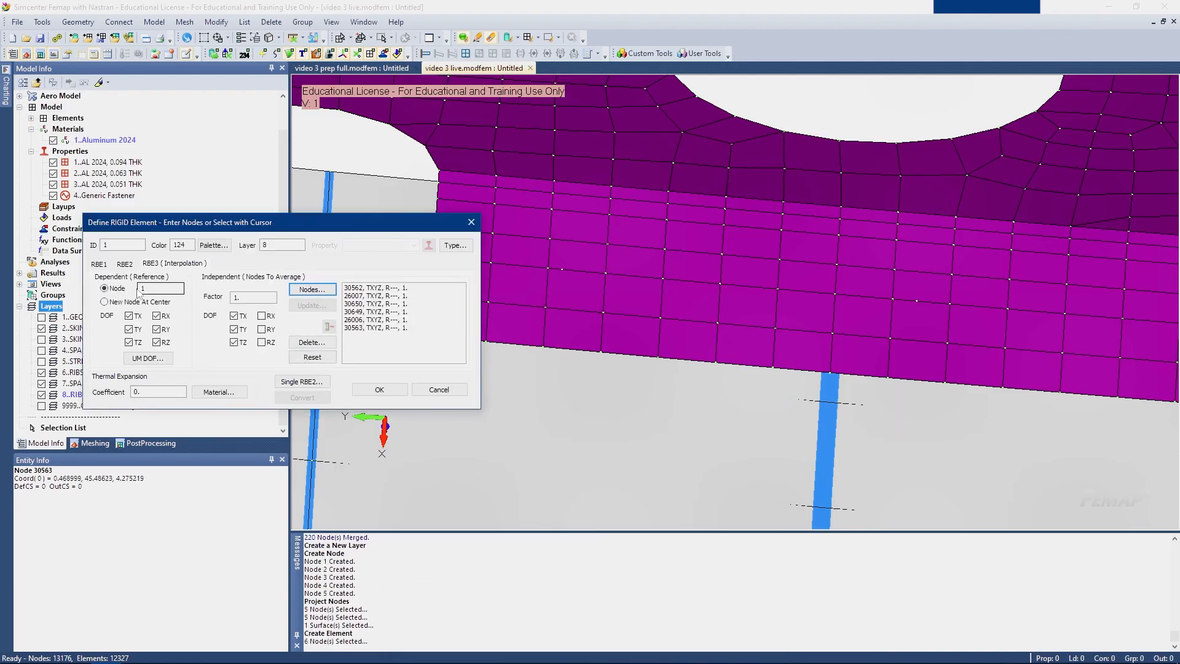
Set the rigid element's color to 104 and create the RBE3 element at node 1
click(213, 244)
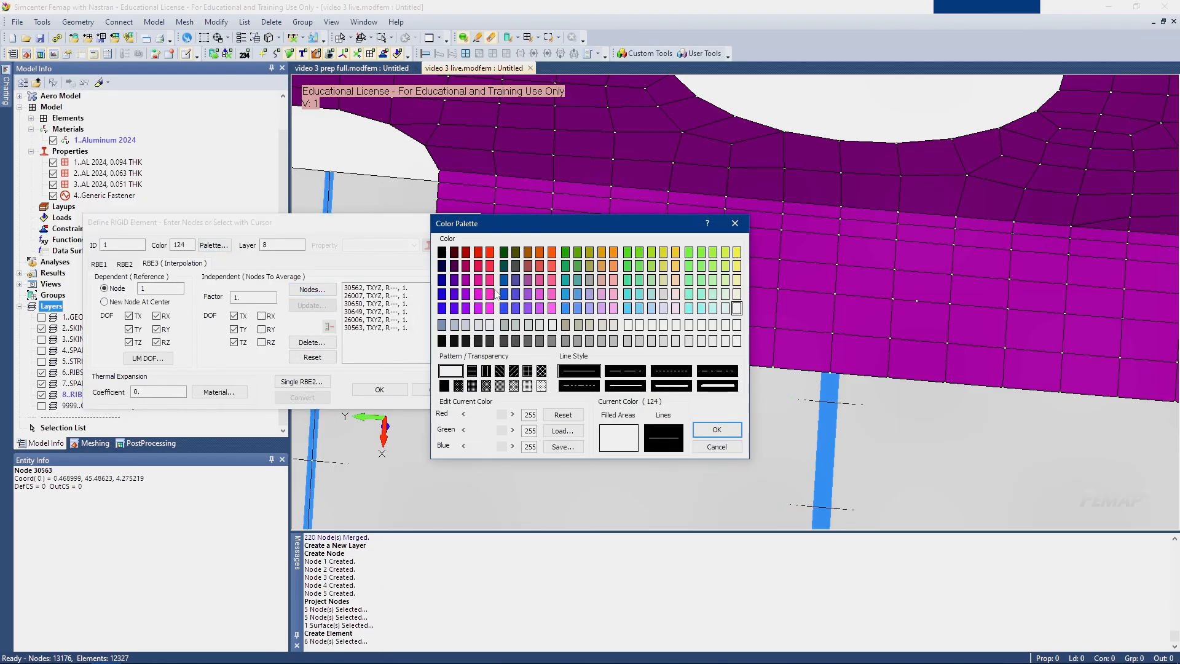
click(491, 308)
click(717, 429)
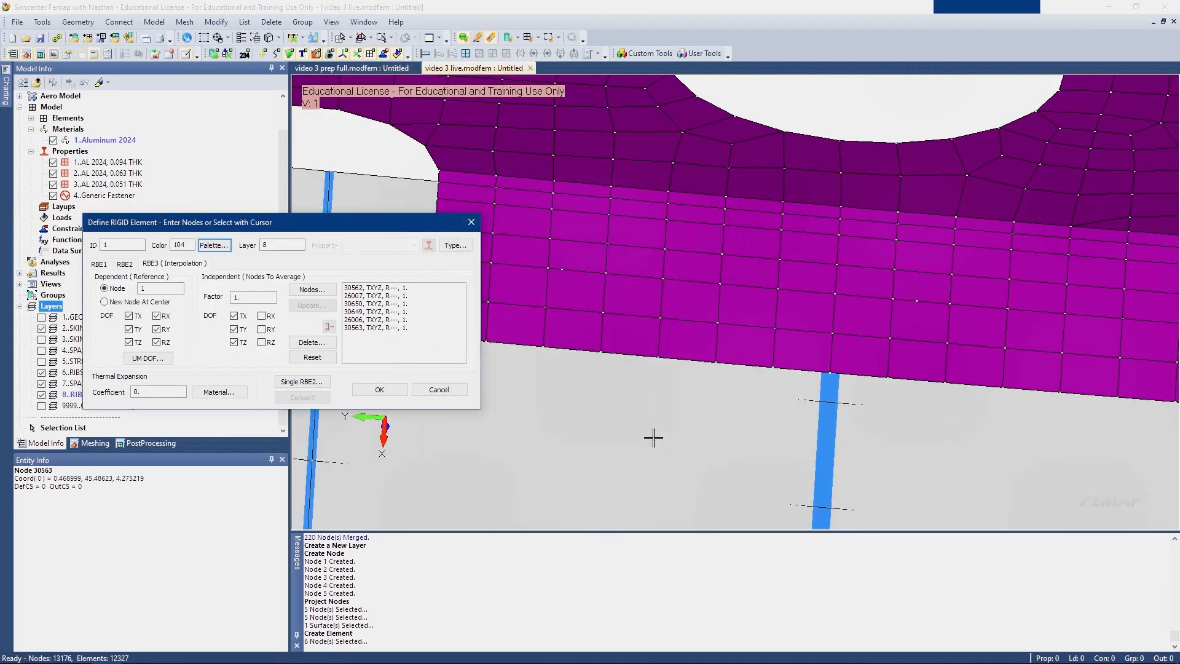
click(375, 389)
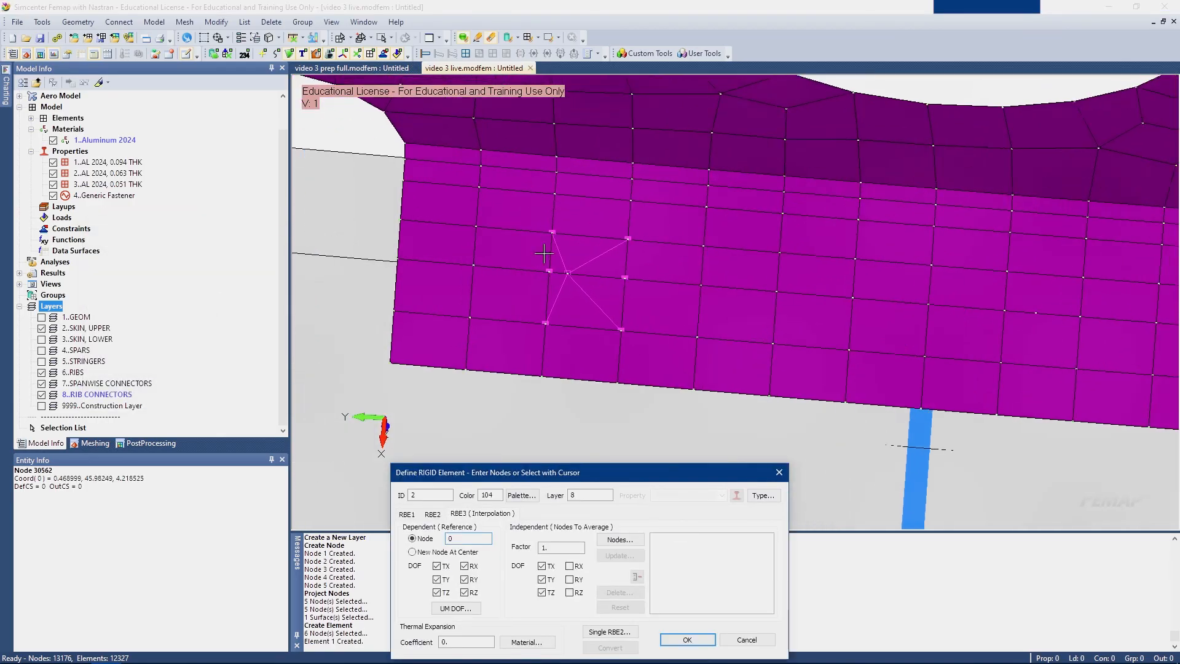
Create an RBE3 element with node 2 as the dependent node and the six surrounding rib flange nodes as independent nodes
scroll(544, 253, up, 2)
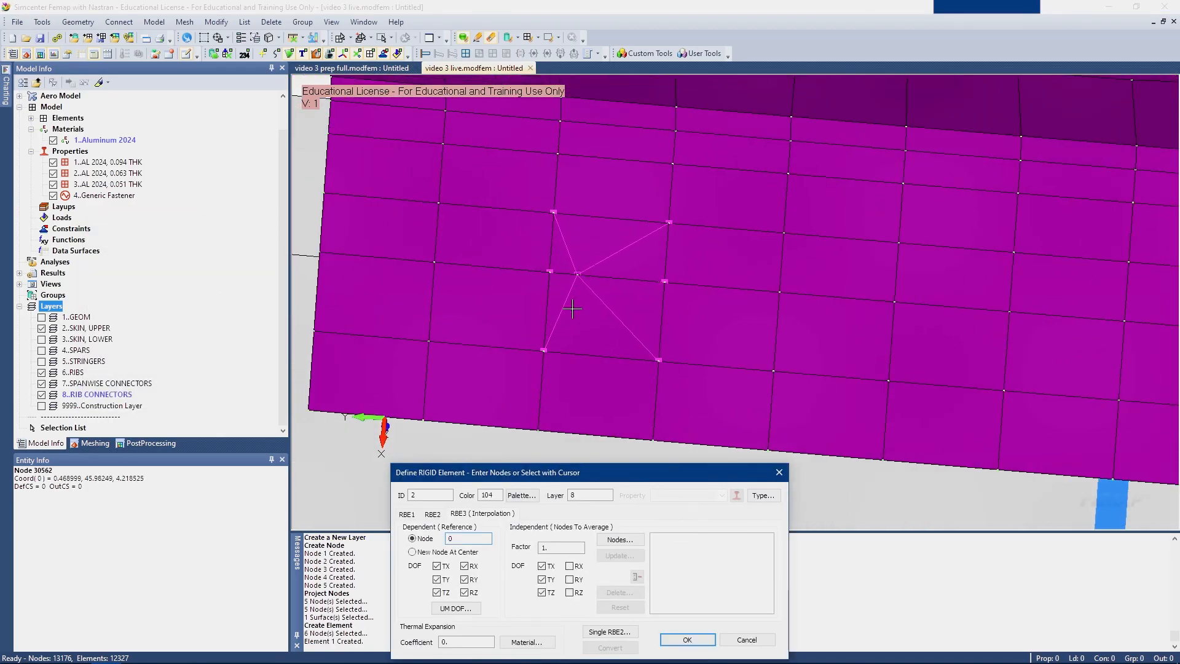
scroll(647, 342, down, 3)
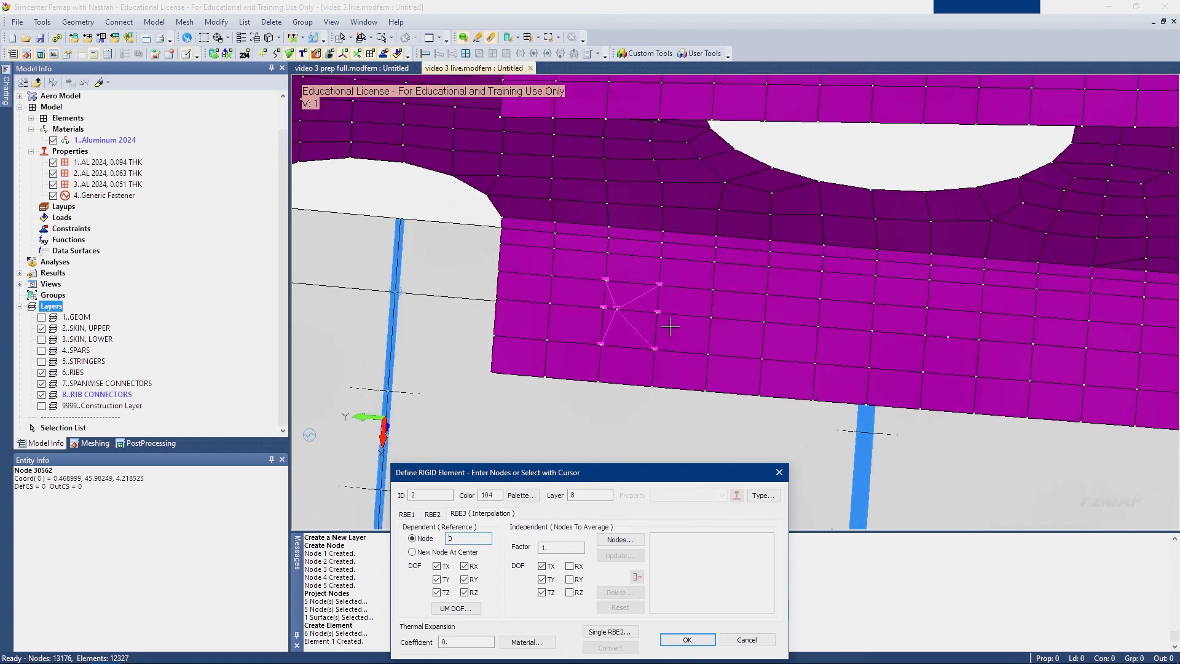
ctrl+middle_drag(882, 332, 610, 320)
click(675, 322)
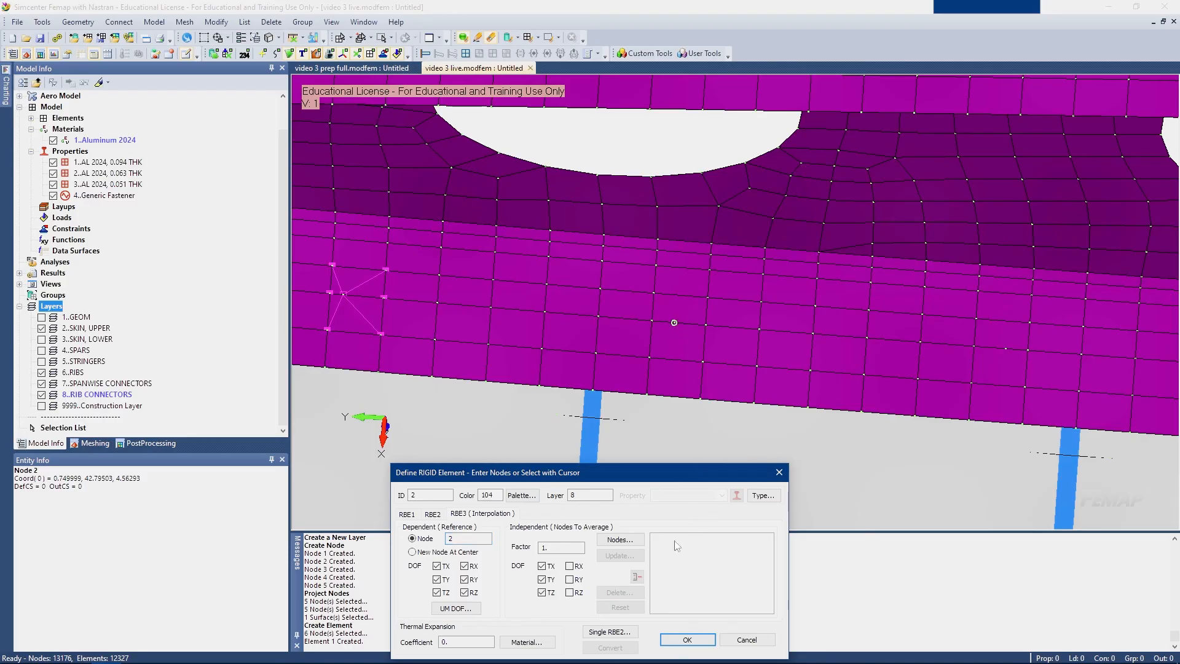
click(632, 540)
click(653, 294)
click(652, 321)
click(649, 358)
click(702, 362)
click(706, 323)
click(707, 289)
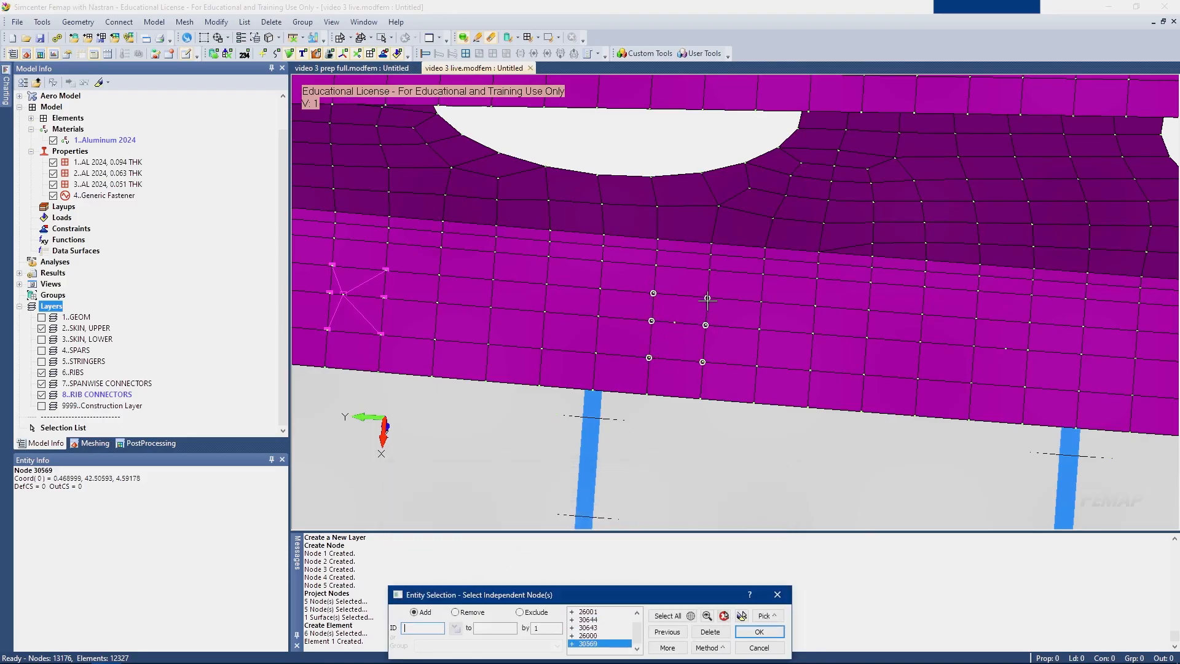
click(759, 632)
click(687, 639)
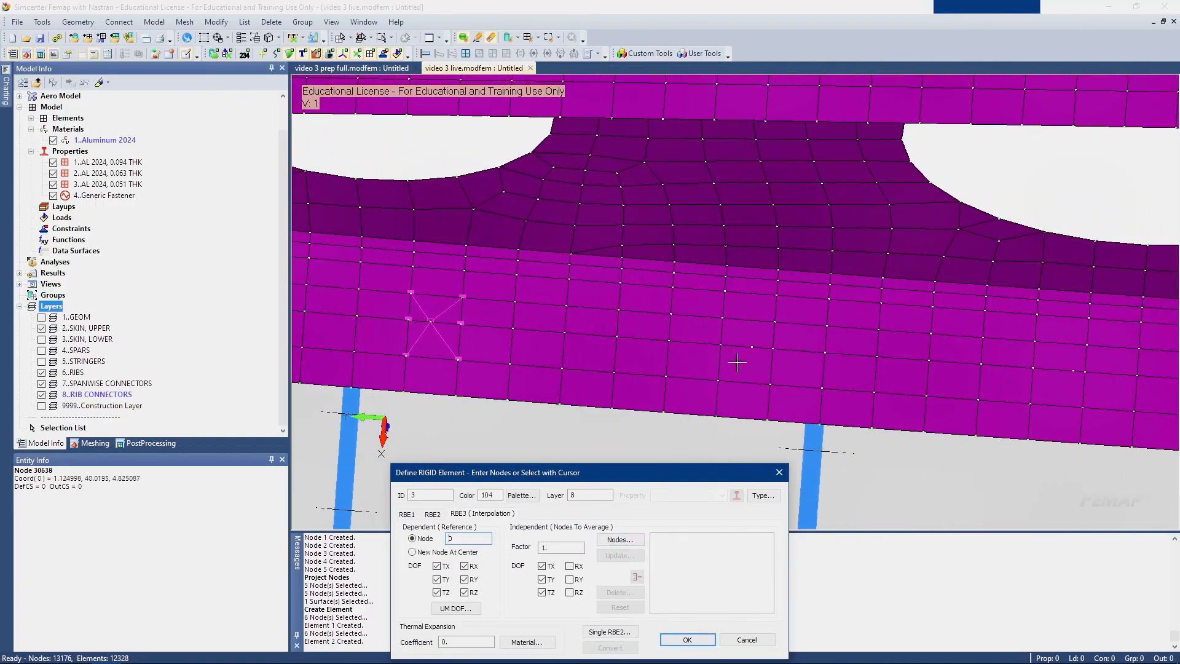
Create an RBE3 element with node 3 as the dependent node and the six surrounding rib flange nodes as independent nodes
click(751, 347)
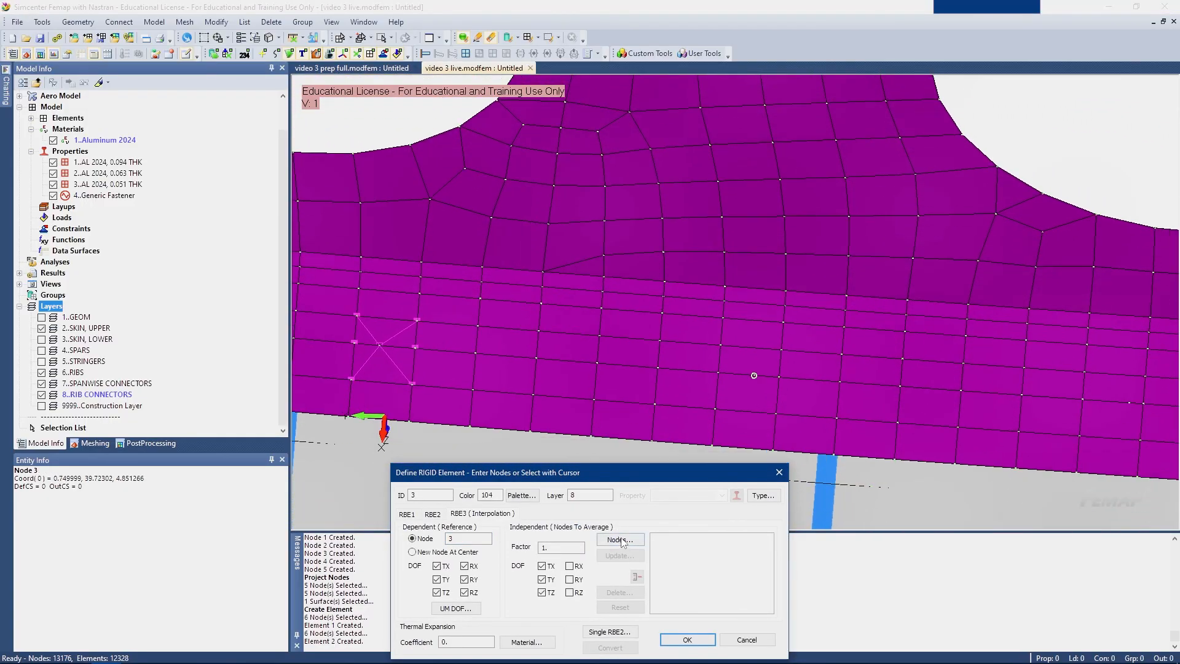
click(605, 546)
click(715, 409)
click(718, 373)
click(720, 345)
click(781, 350)
click(778, 377)
click(775, 414)
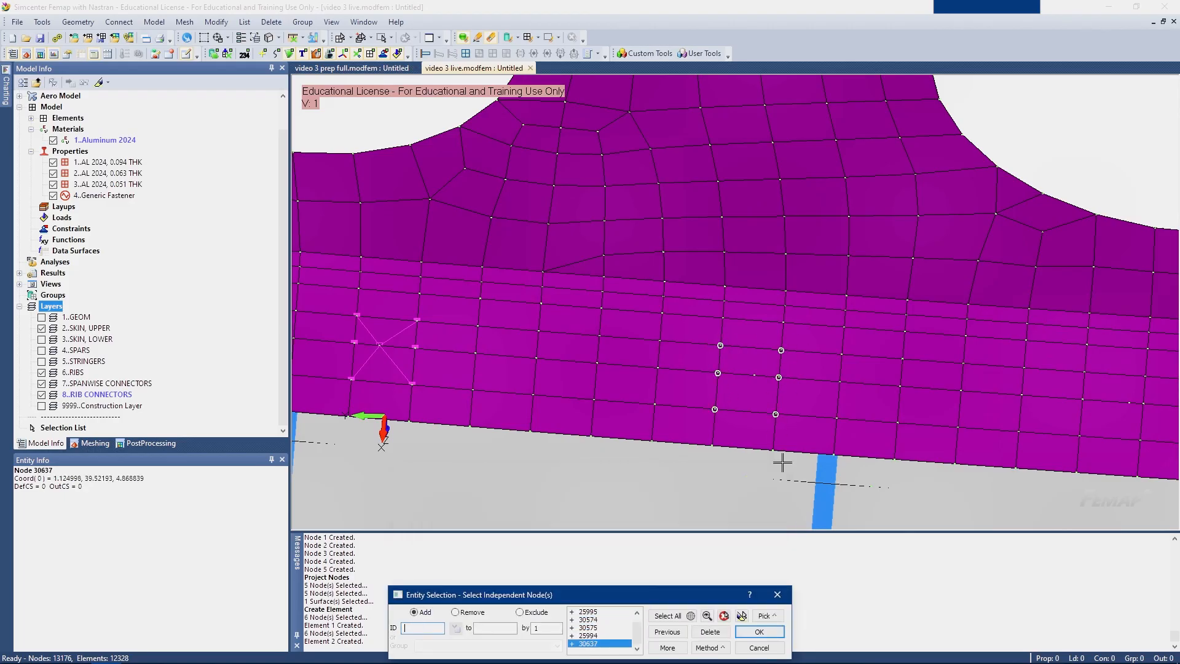
click(759, 631)
click(687, 639)
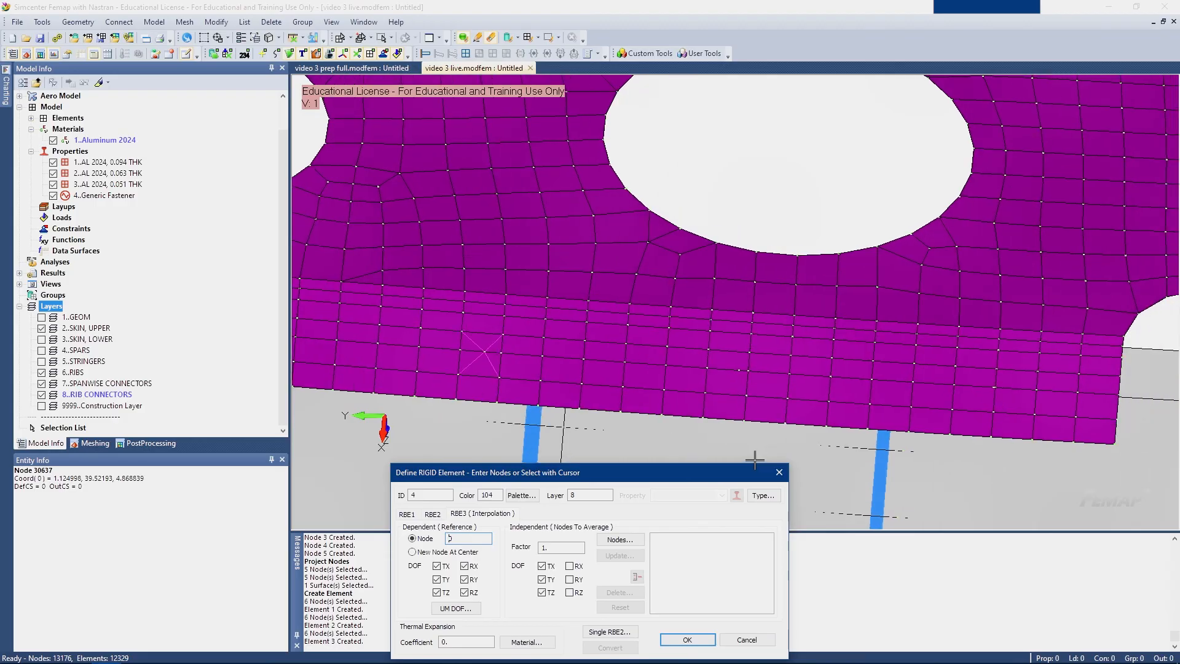
Create an RBE3 element with node 4 as the dependent node and the six surrounding rib flange nodes as independent nodes
scroll(714, 432, up, 4)
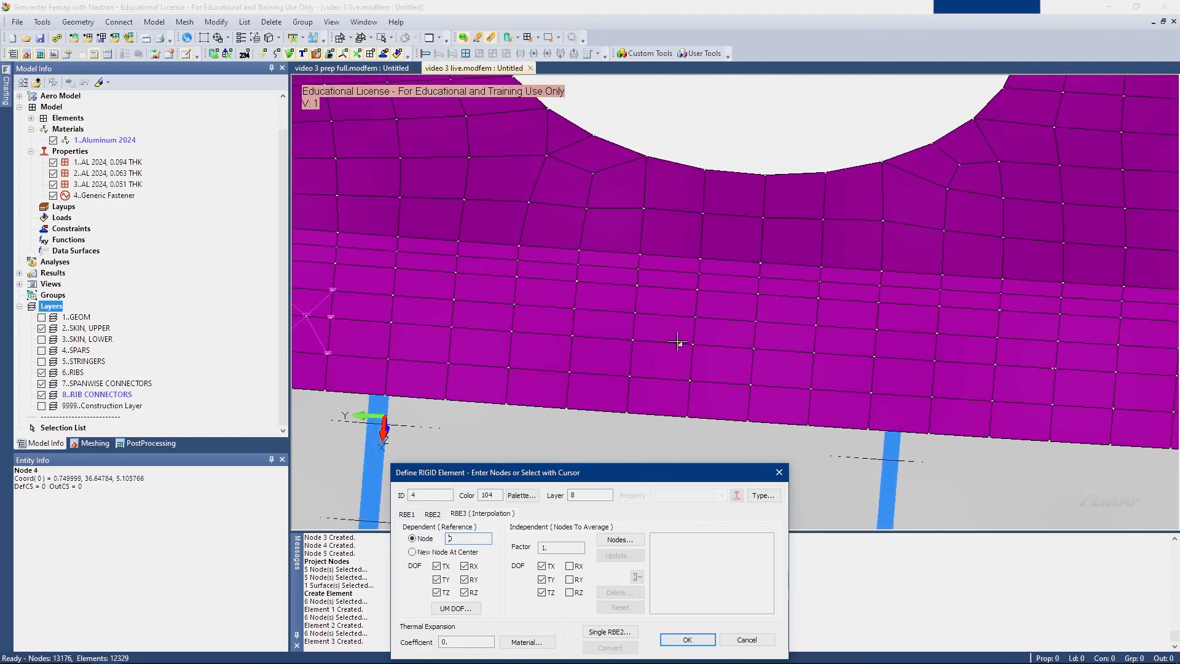
click(620, 539)
click(634, 313)
click(633, 341)
click(629, 377)
click(689, 381)
click(692, 345)
click(694, 318)
click(762, 634)
click(687, 639)
Set node 5 as the dependent node of the next RBE3 and select the six surrounding rib flange nodes as independent nodes
scroll(746, 445, down, 2)
scroll(741, 422, up, 4)
scroll(662, 377, up, 1)
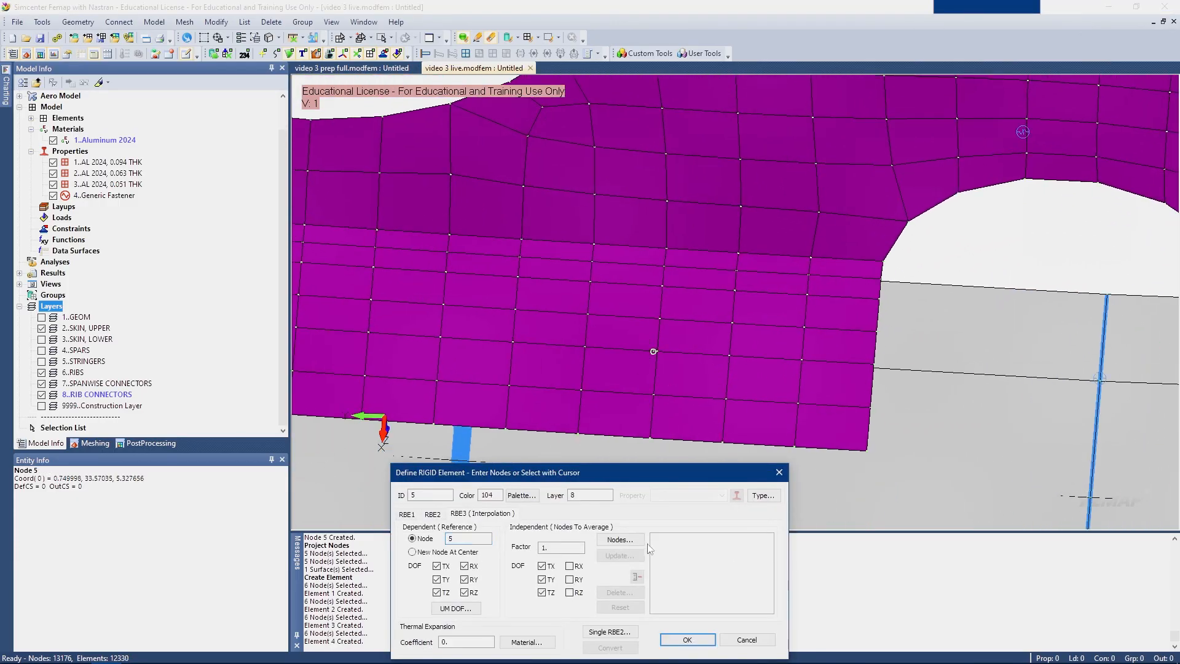
click(619, 539)
click(653, 395)
click(656, 352)
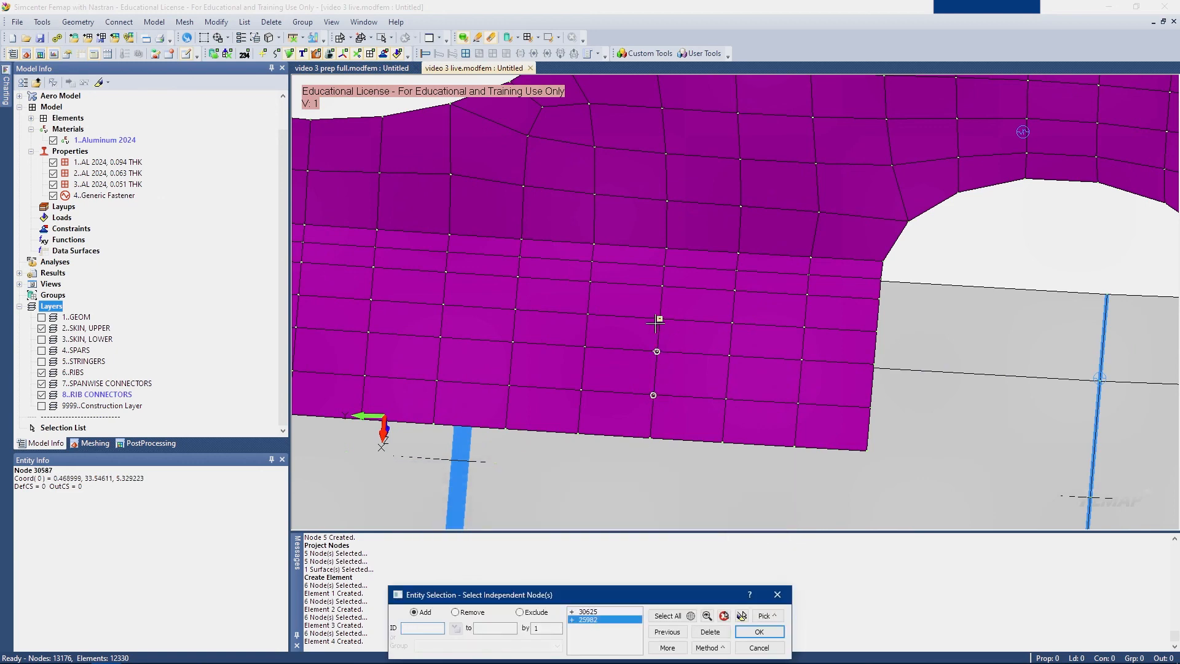
click(659, 319)
click(587, 315)
click(584, 347)
click(581, 390)
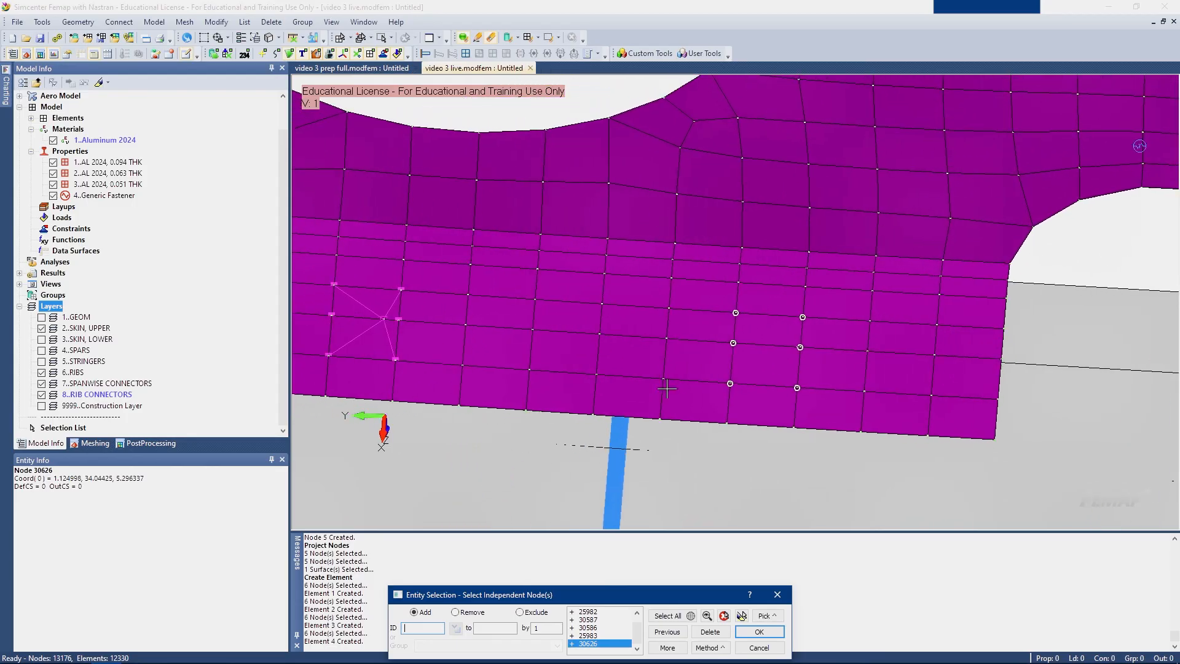
click(759, 633)
Check the projected node's position on the rib flange, create the RBE3 element at node 5, and end rigid element creation
drag(658, 470, 586, 339)
scroll(799, 357, up, 2)
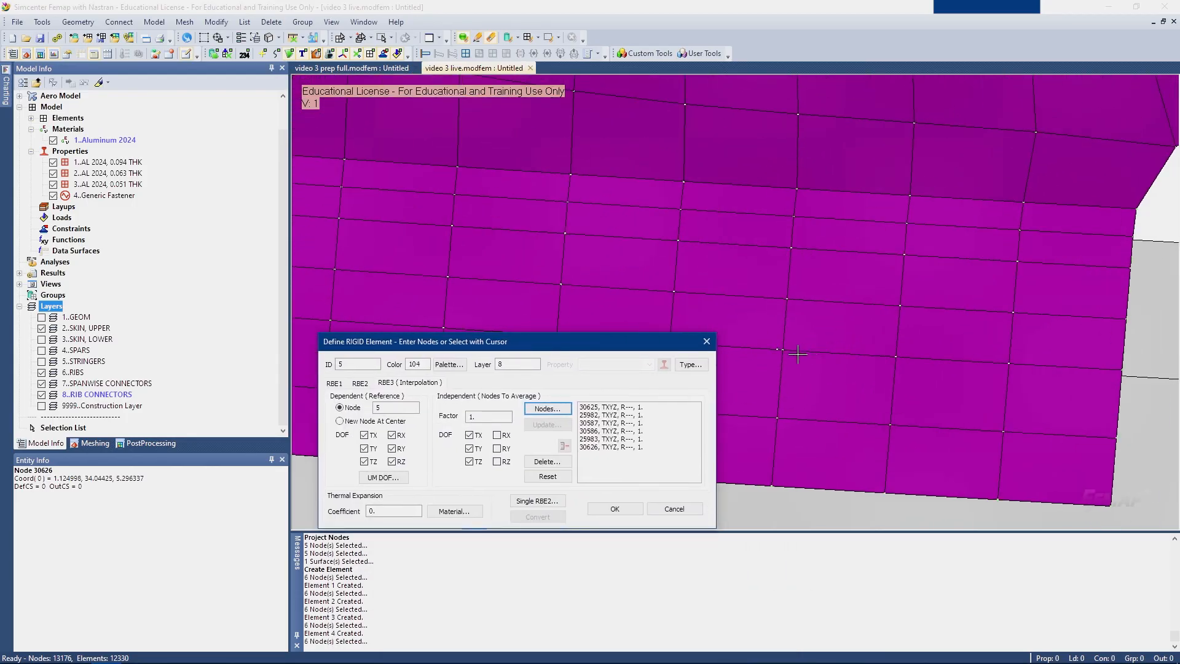
scroll(760, 364, down, 2)
scroll(761, 363, up, 5)
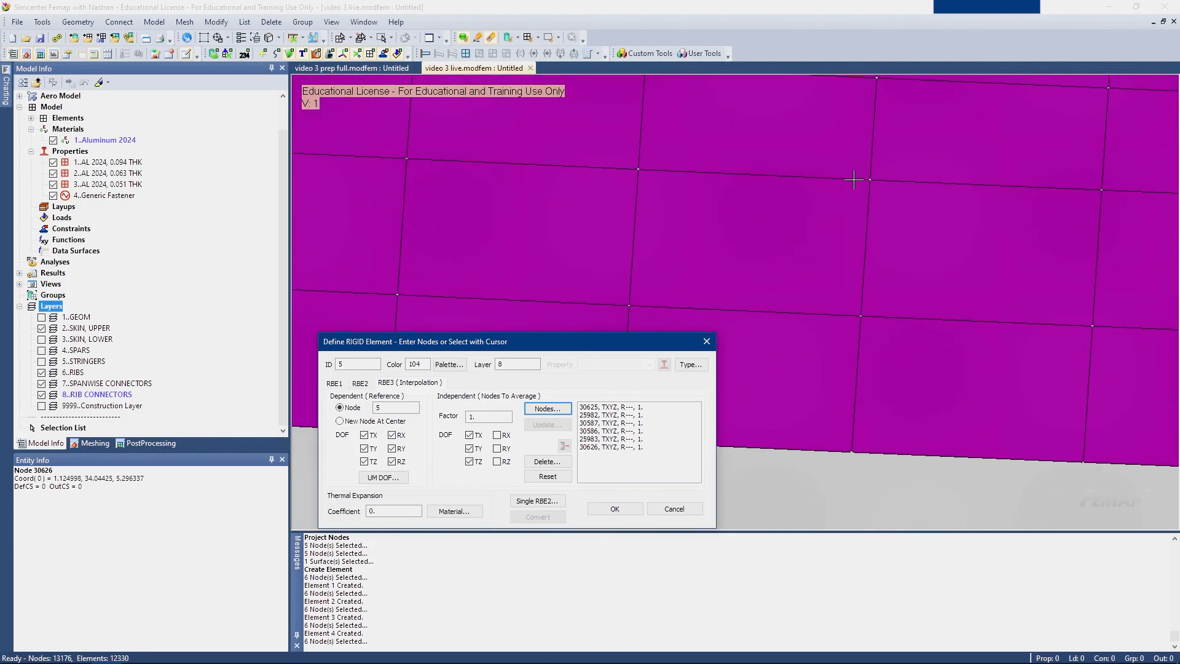
scroll(854, 180, down, 5)
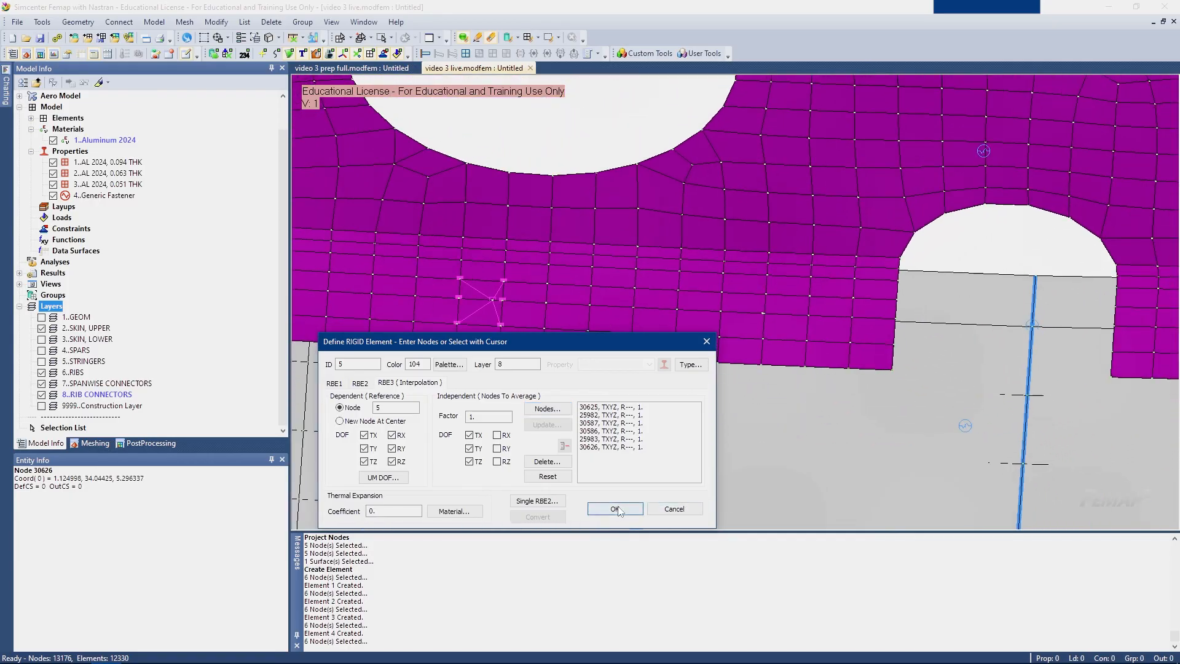
click(616, 509)
scroll(805, 376, down, 5)
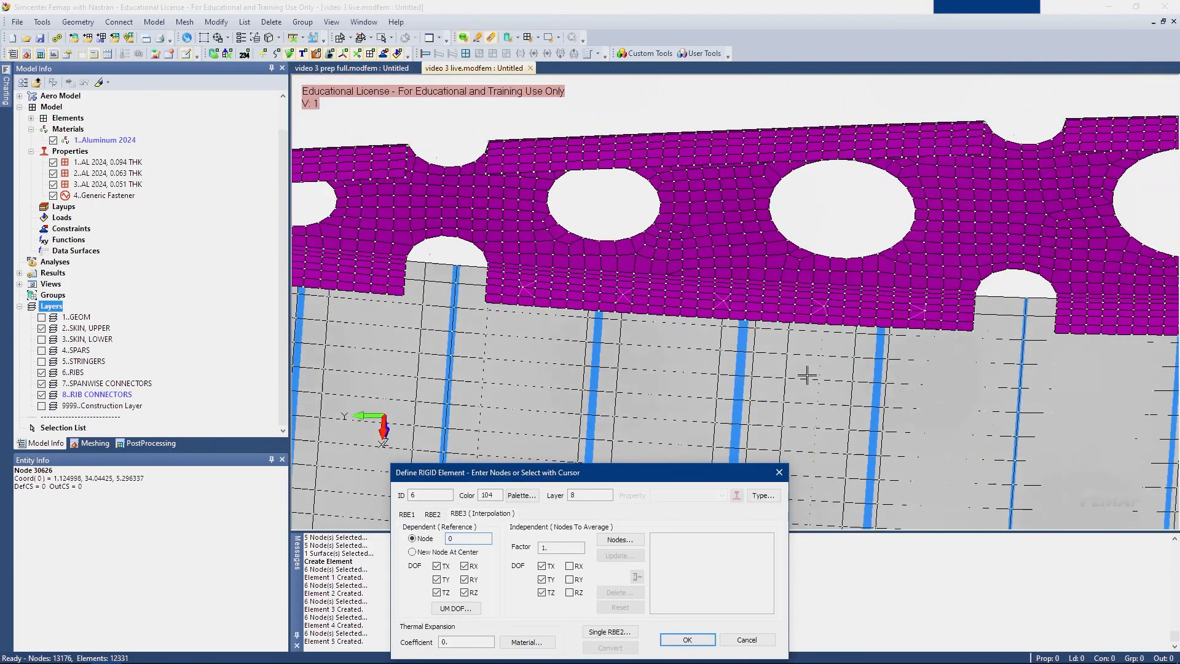
middle_drag(807, 375, 778, 372)
scroll(490, 316, up, 2)
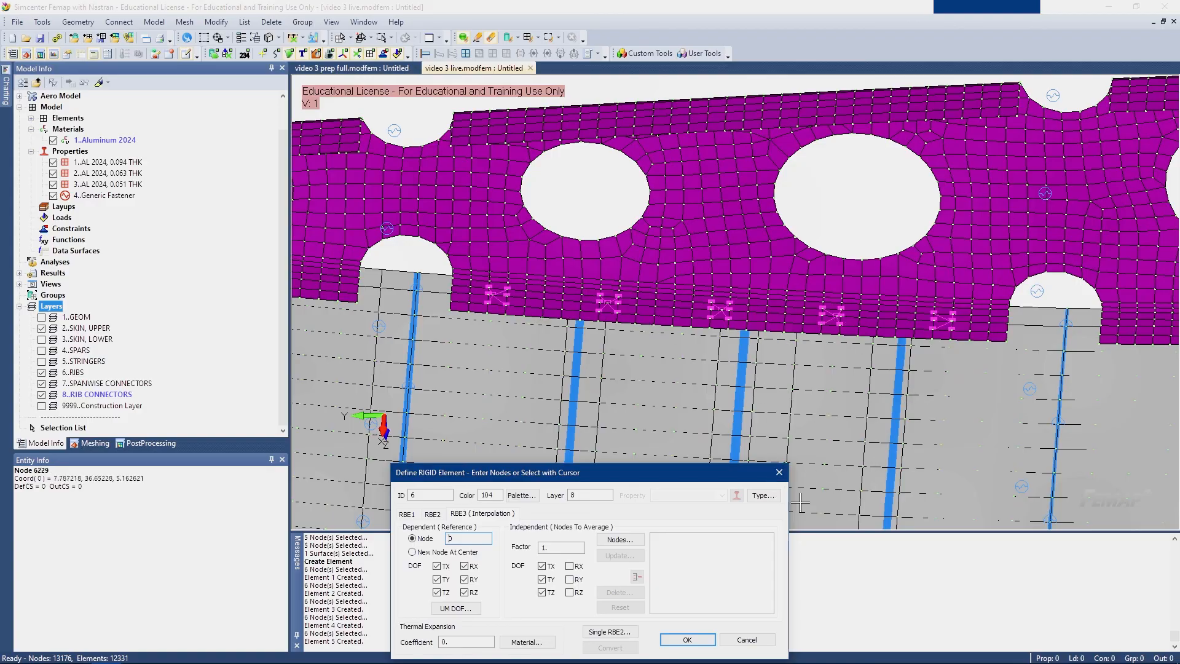
click(744, 639)
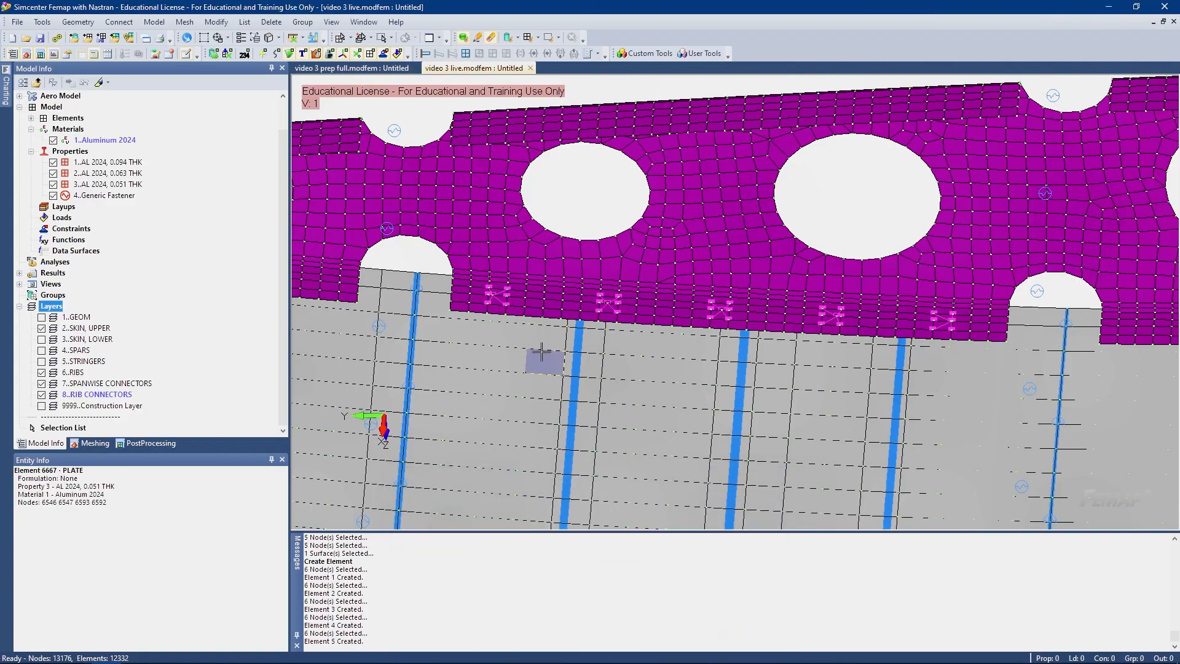
Start a new element of the Spring/Damper type using property 4..Generic Fastener
click(291, 56)
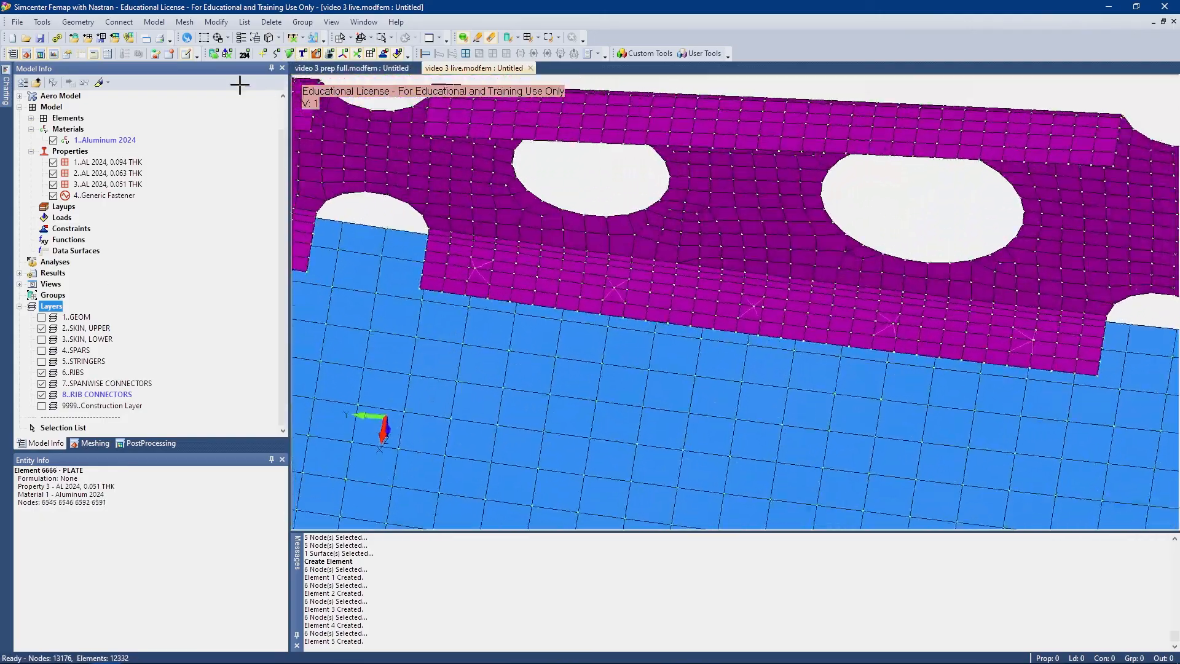
click(154, 23)
click(176, 65)
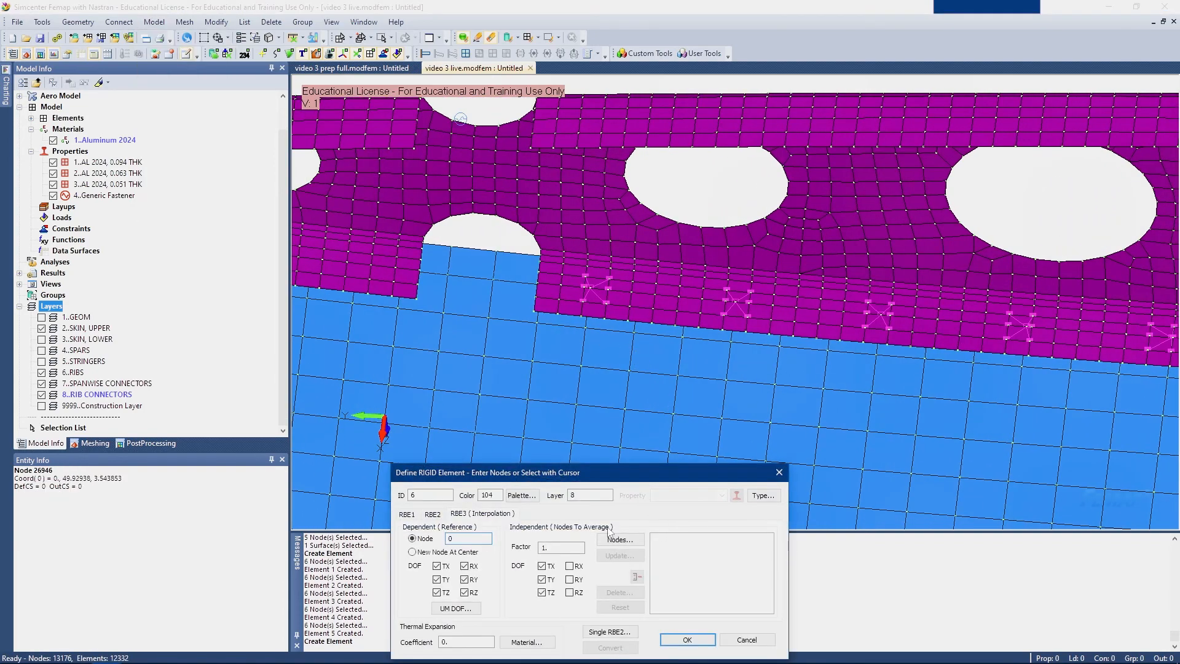
drag(589, 479, 518, 315)
click(688, 333)
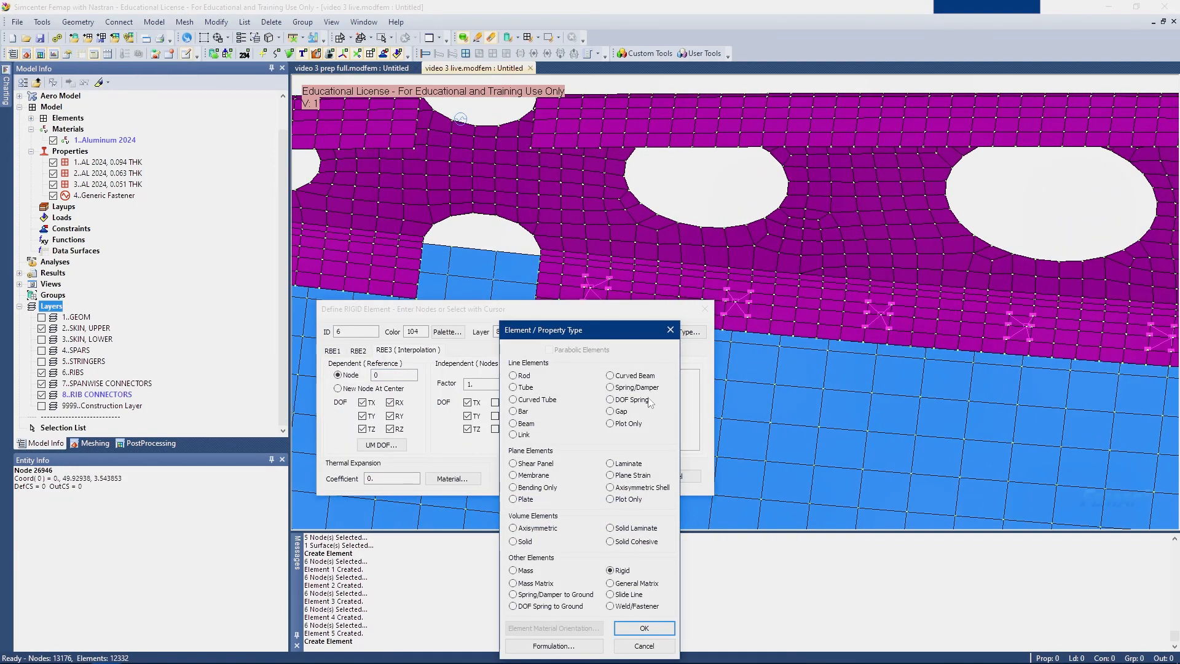
click(641, 626)
drag(602, 542, 548, 253)
click(621, 286)
Orient the spring element with node 6163 on the upper skin far from the rib
scroll(805, 422, down, 5)
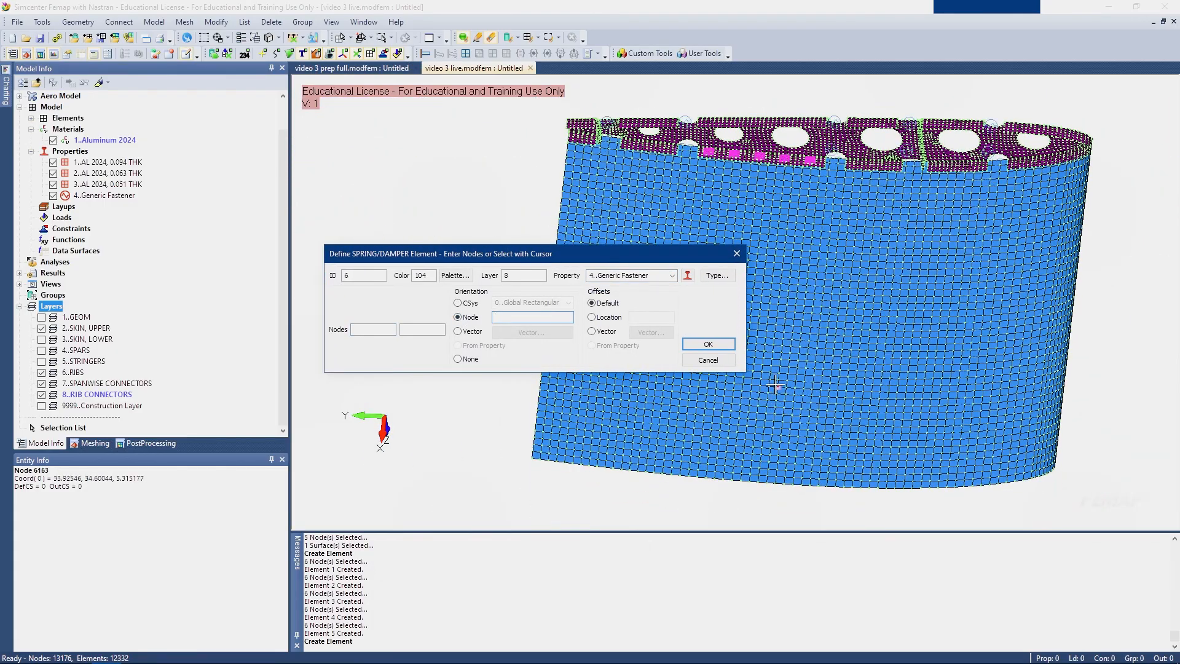
click(776, 386)
scroll(792, 370, up, 5)
click(374, 333)
scroll(604, 257, up, 2)
scroll(604, 254, up, 5)
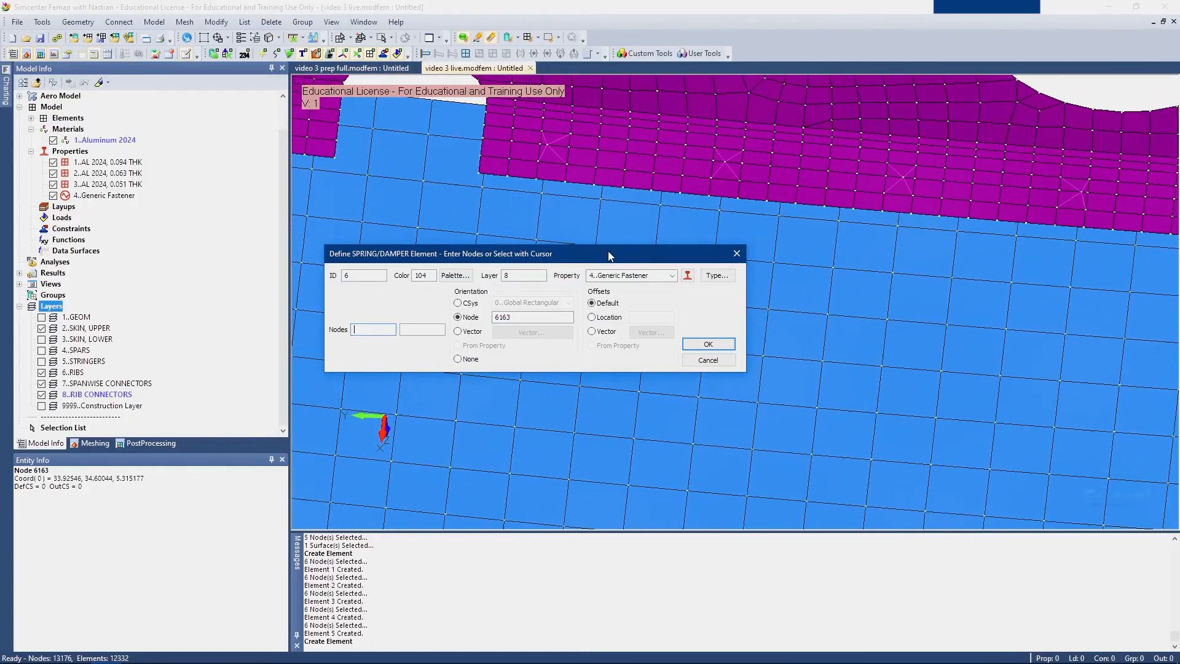
Create the fastener spring element between projected node 1 and upper skin node 3858
drag(604, 253, 599, 333)
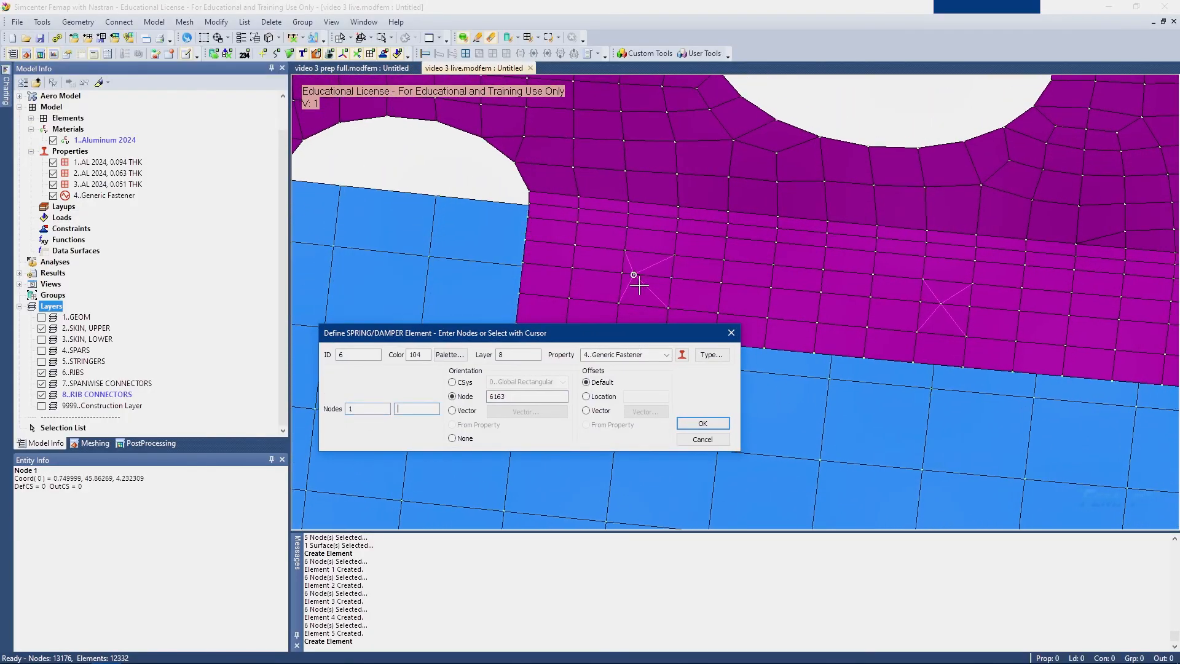
scroll(635, 275, up, 1)
scroll(647, 296, up, 2)
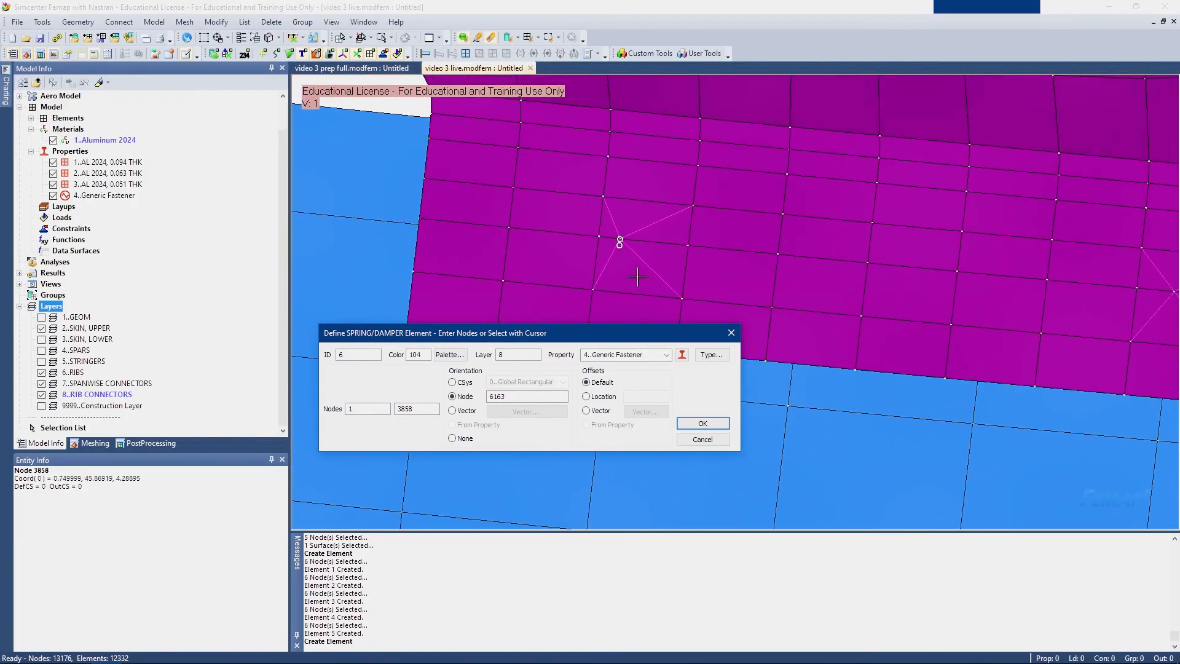
click(702, 423)
scroll(706, 422, down, 5)
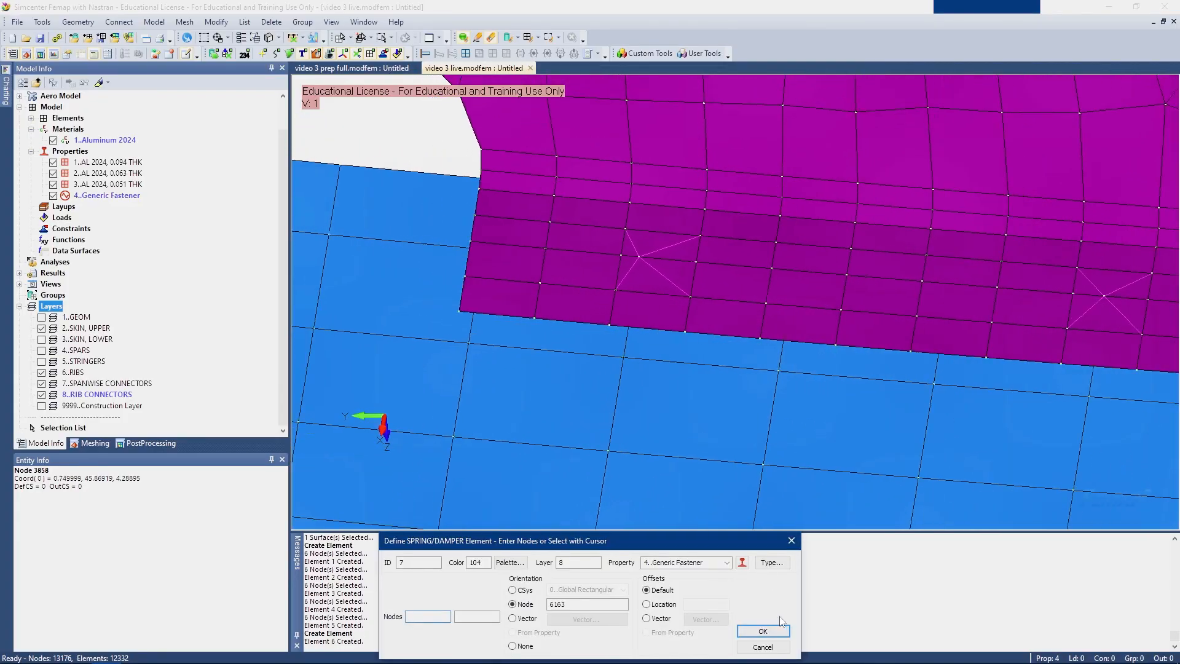
Create a fastener spring element between projected node 2 on the rib flange and upper skin node 3861
drag(669, 546, 650, 336)
ctrl+middle_drag(917, 289, 860, 289)
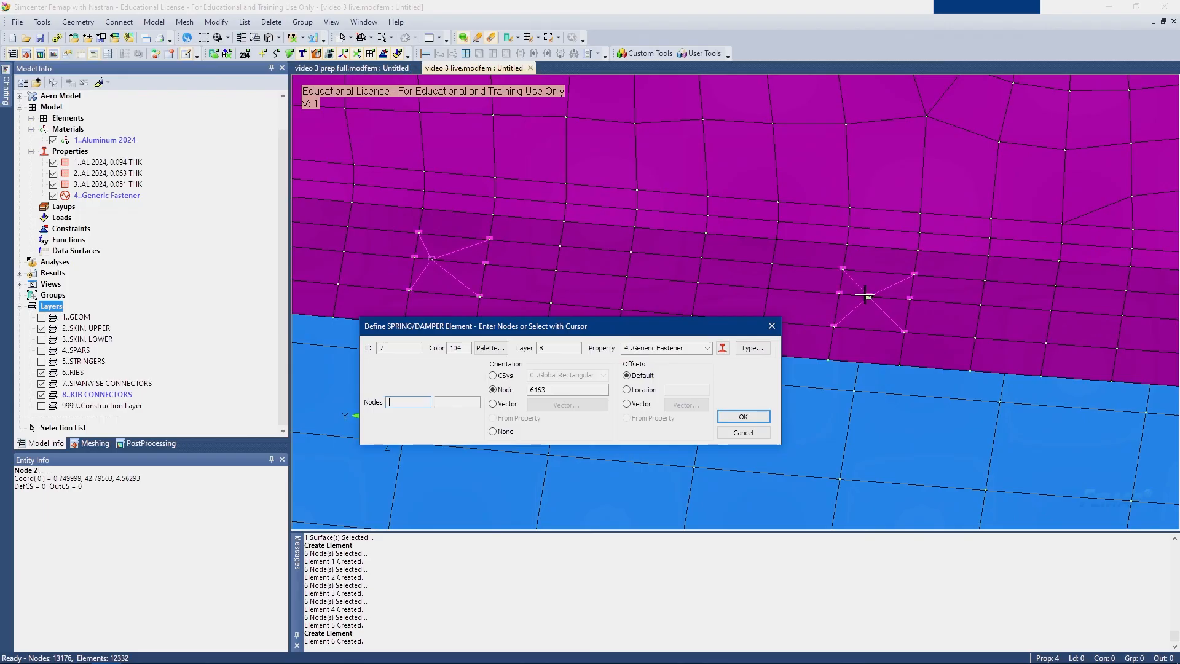
click(742, 416)
scroll(726, 409, down, 8)
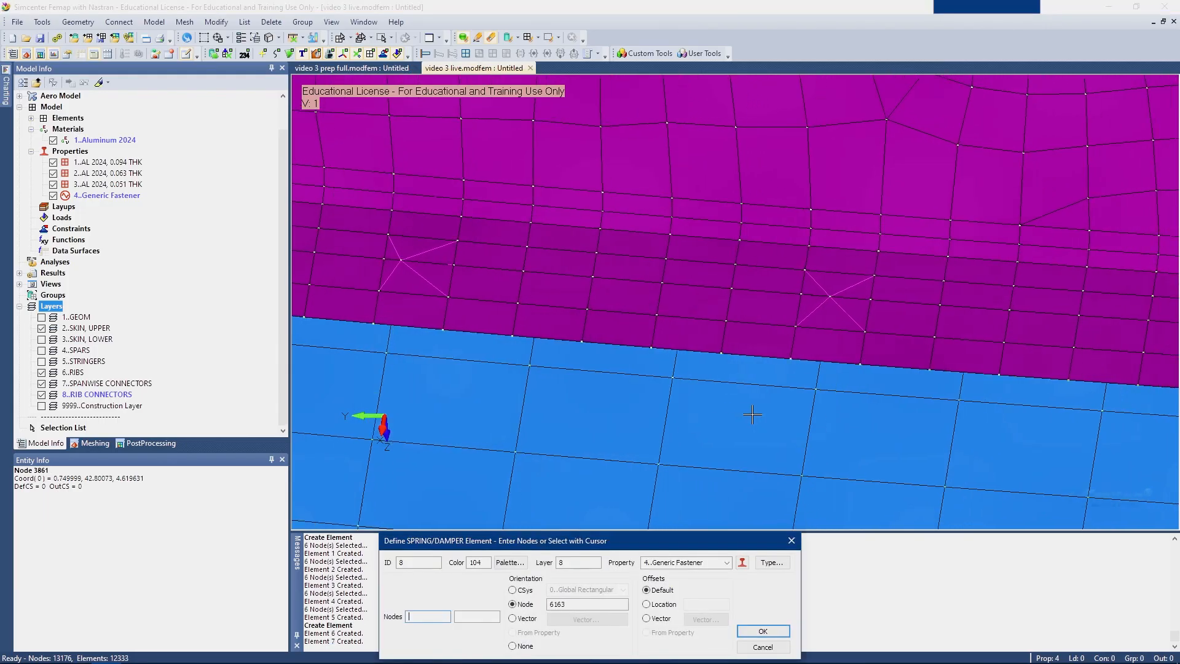
Create fastener spring elements from projected node 3 to the matching upper skin node and from projected node 4 to skin node 3867
scroll(728, 410, up, 10)
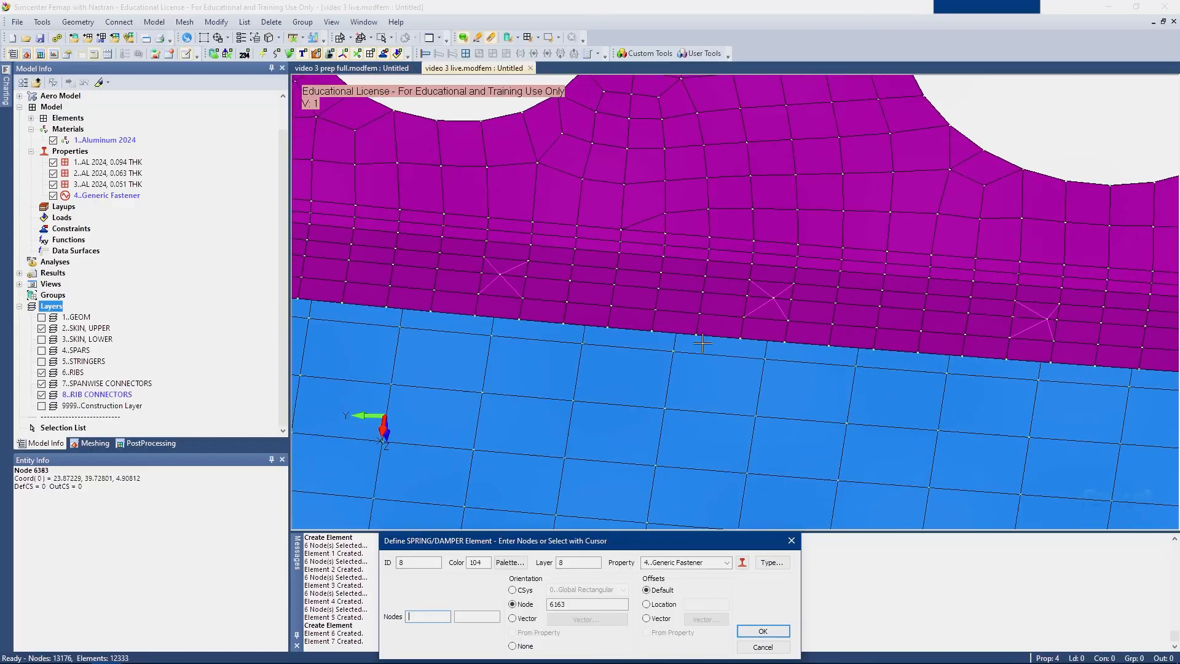
middle_drag(703, 344, 704, 327)
scroll(774, 321, up, 4)
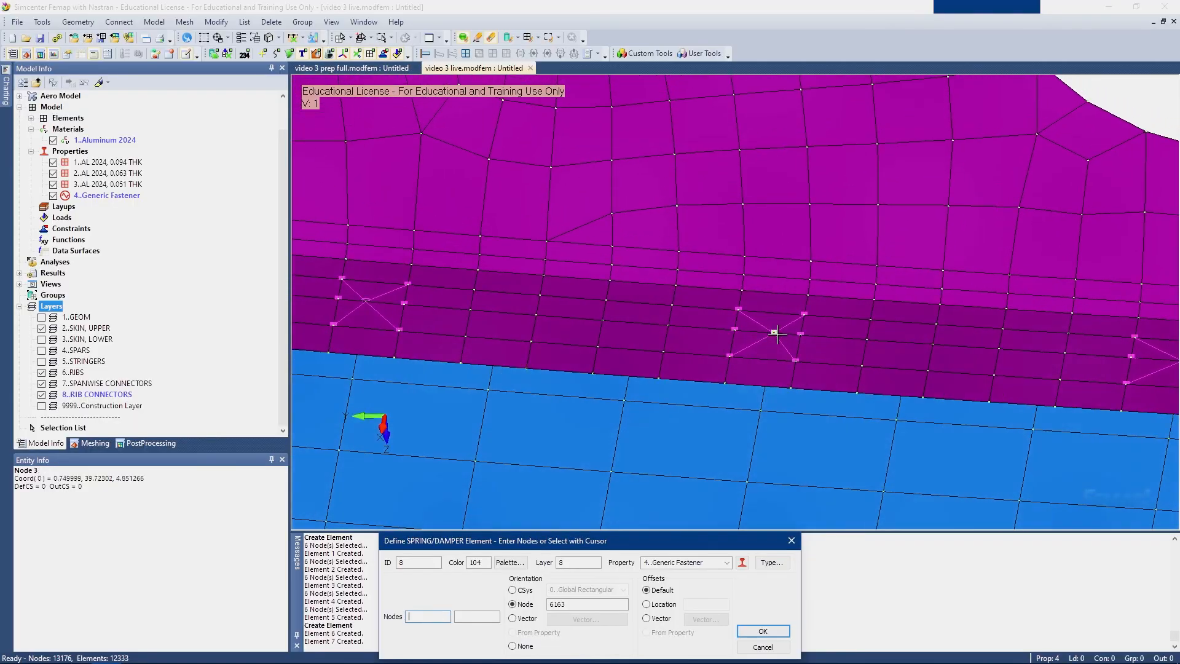
click(776, 636)
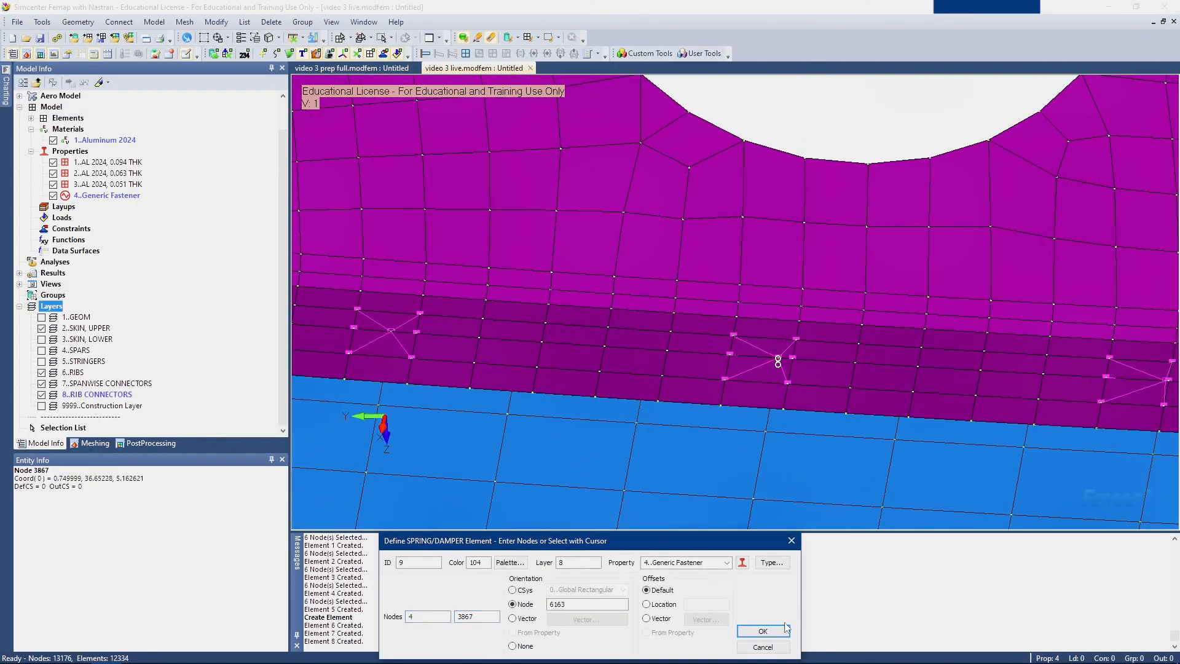
click(784, 629)
Create the fastener spring element between projected node 5 and upper skin node 3870, and end spring element creation
scroll(811, 405, up, 3)
middle_drag(855, 414, 769, 632)
scroll(851, 454, down, 5)
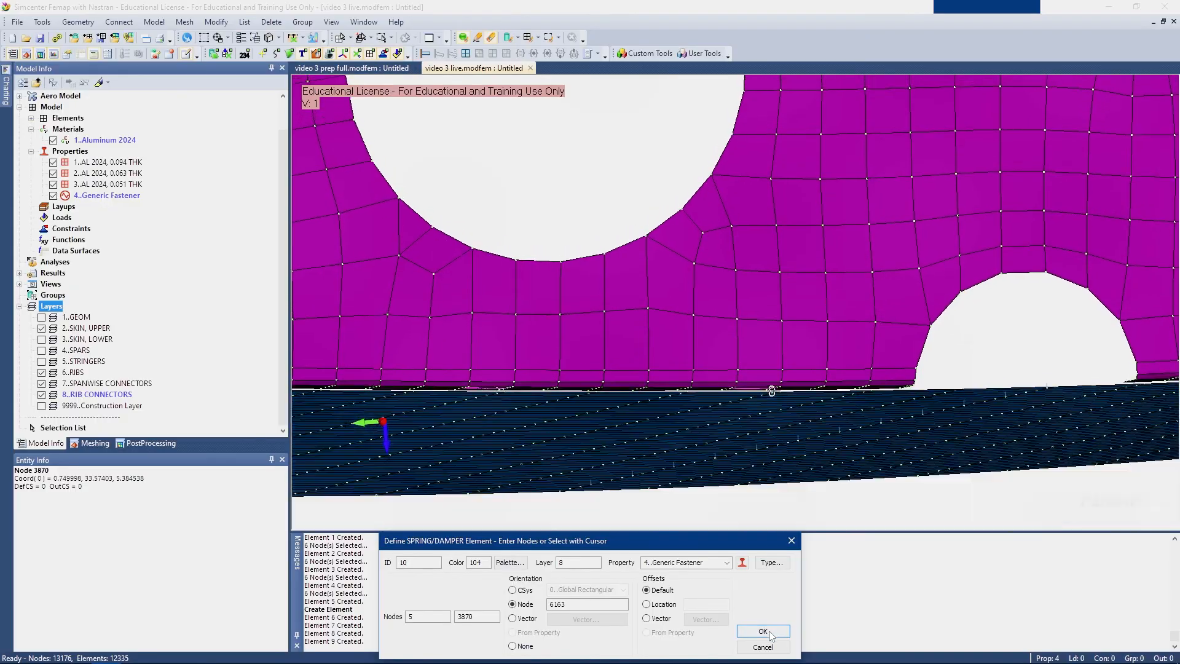
click(762, 631)
key(Escape)
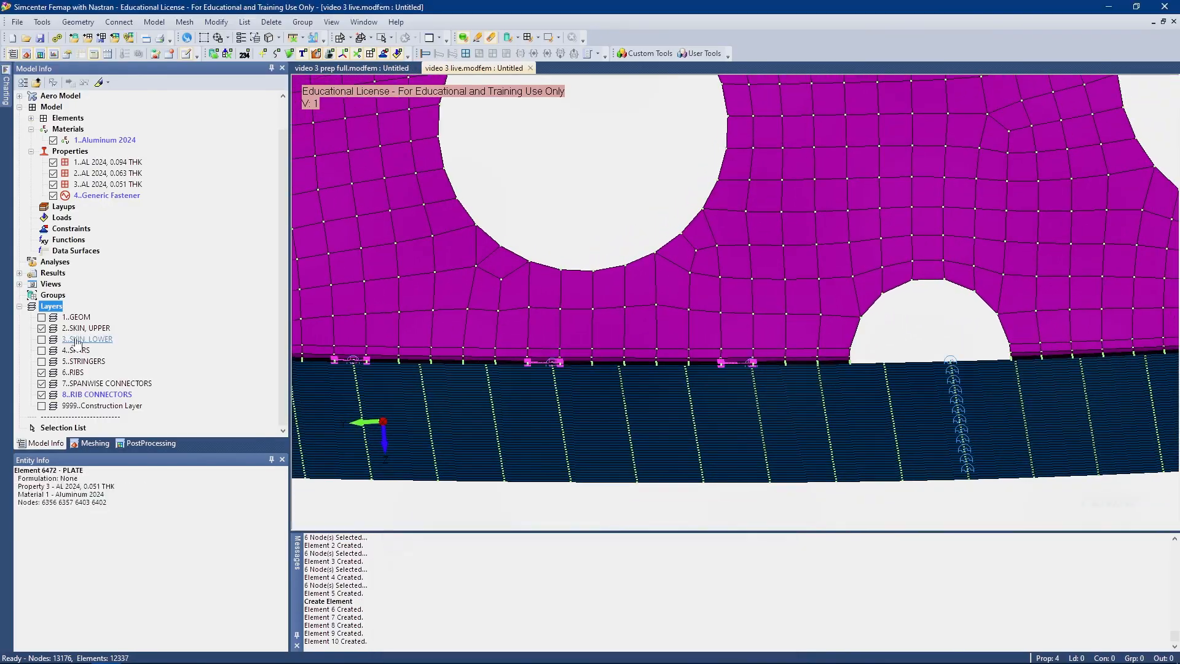
Hide the RIBS layer to examine the connectors against the upper skin, and show the layer again
click(42, 372)
scroll(576, 312, up, 3)
middle_drag(590, 334, 586, 293)
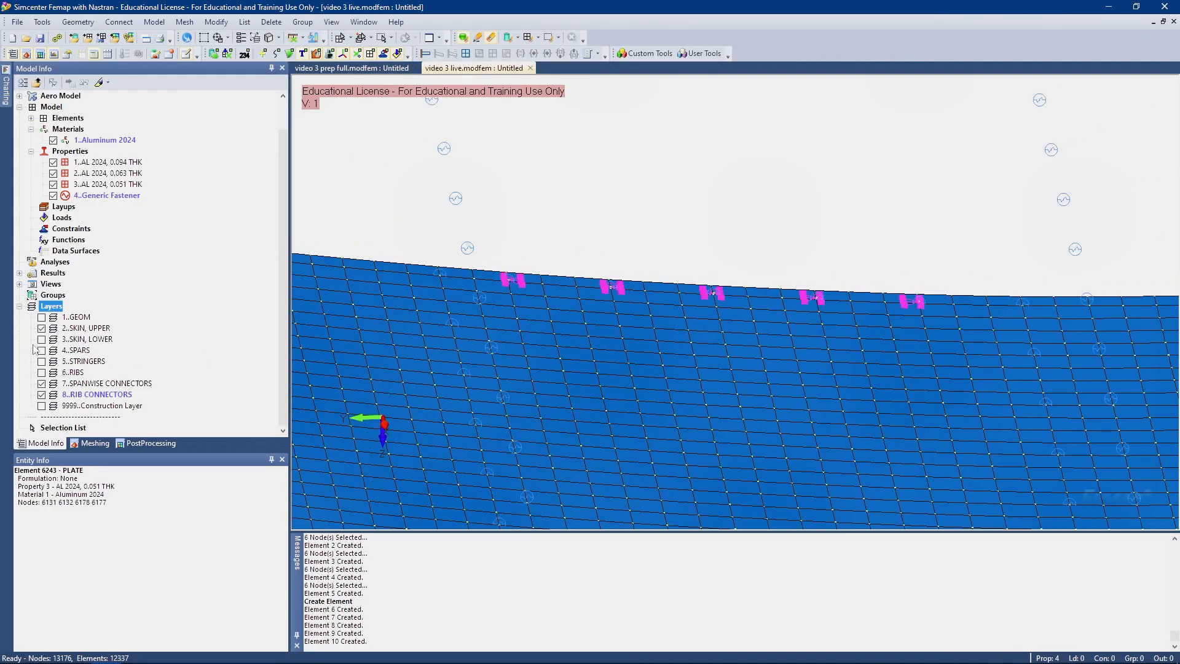
click(41, 373)
middle_drag(688, 261, 660, 352)
scroll(659, 352, down, 4)
middle_drag(713, 153, 869, 343)
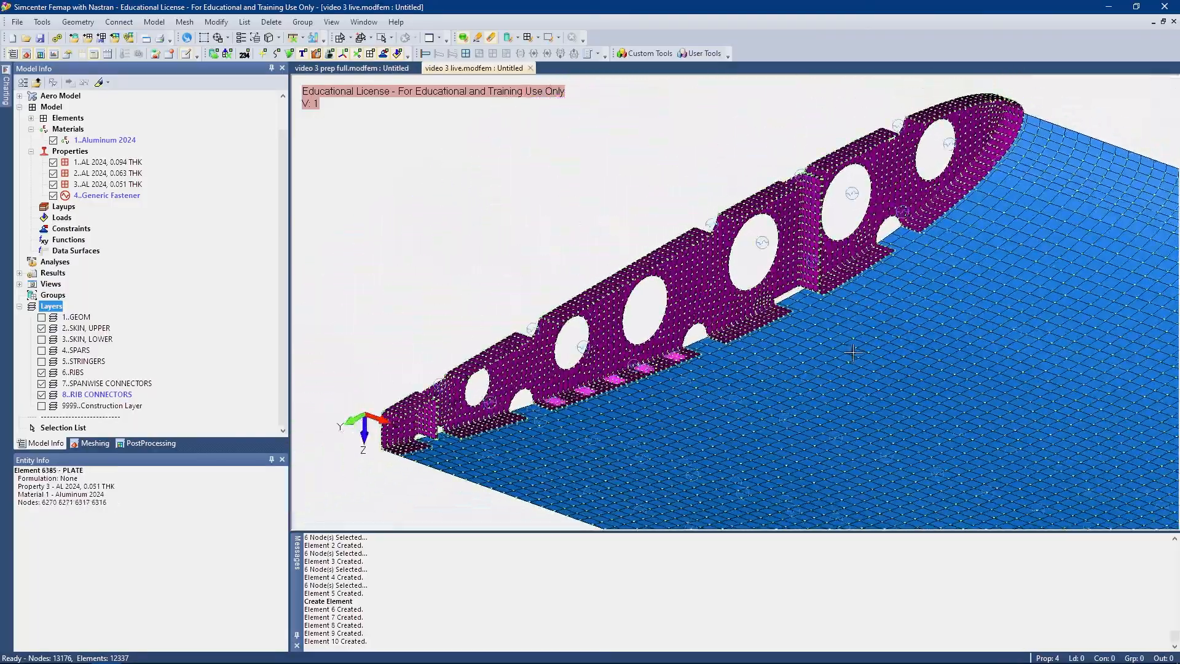
Turn off the node display and examine the five connectors along the rib flange
scroll(826, 247, up, 4)
scroll(825, 248, up, 2)
ctrl+middle_drag(885, 196, 727, 330)
scroll(582, 291, up, 4)
scroll(611, 280, down, 4)
scroll(728, 331, down, 3)
scroll(727, 330, up, 5)
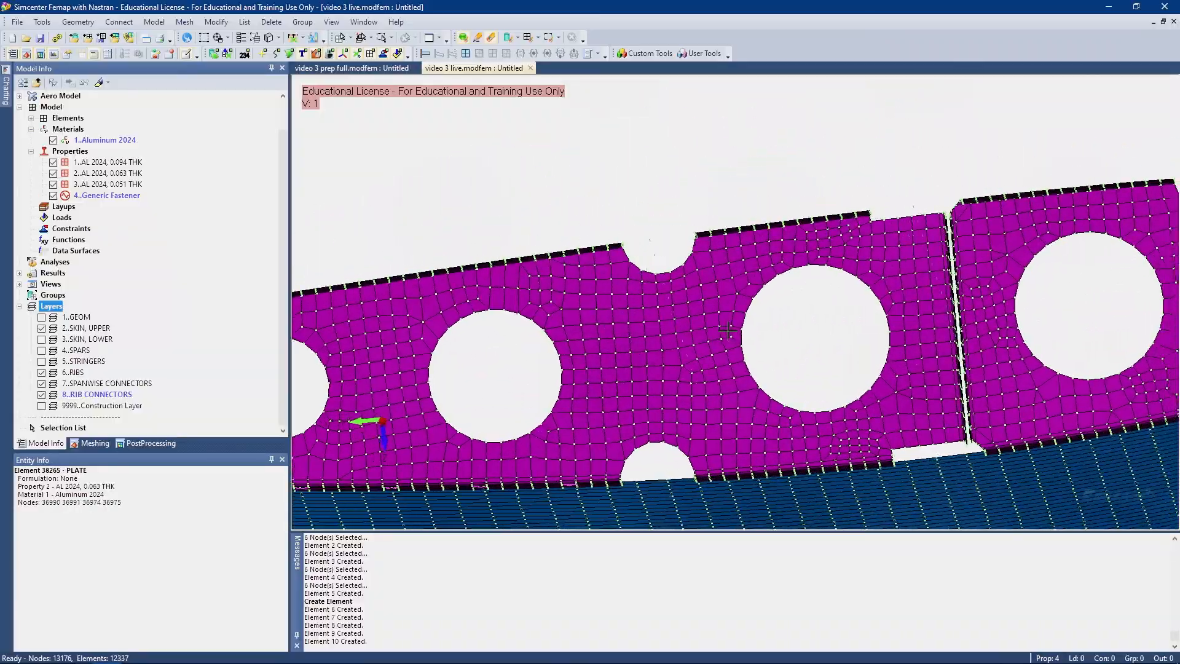
scroll(727, 330, down, 5)
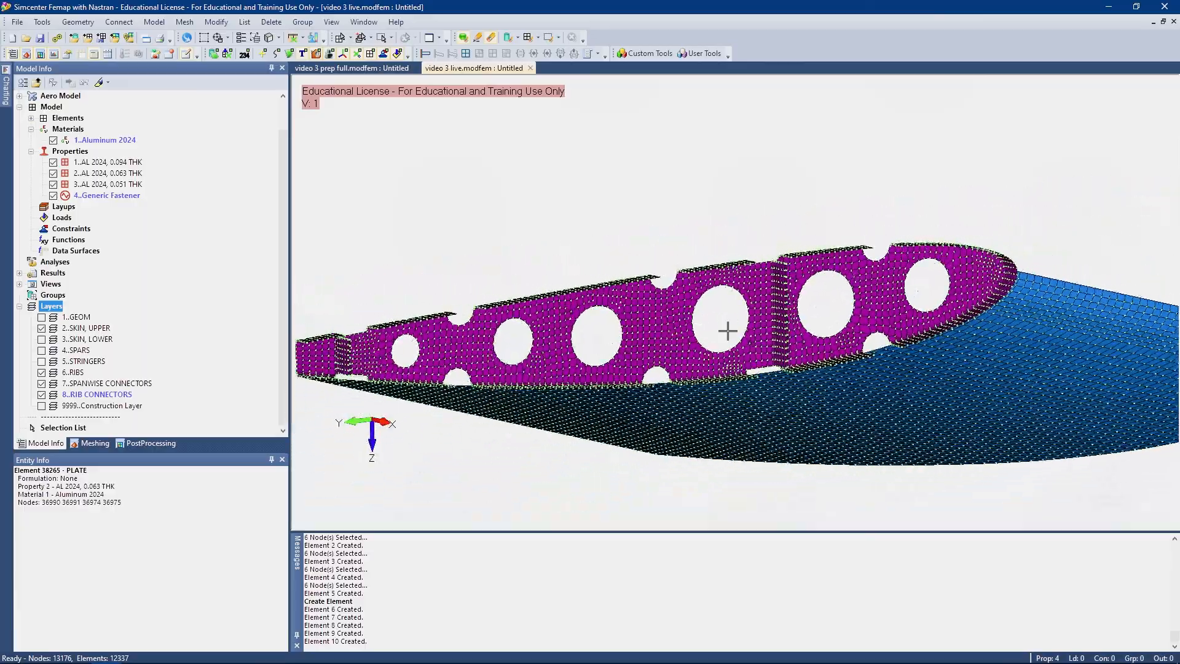
click(356, 55)
middle_drag(941, 422, 821, 290)
scroll(654, 357, up, 5)
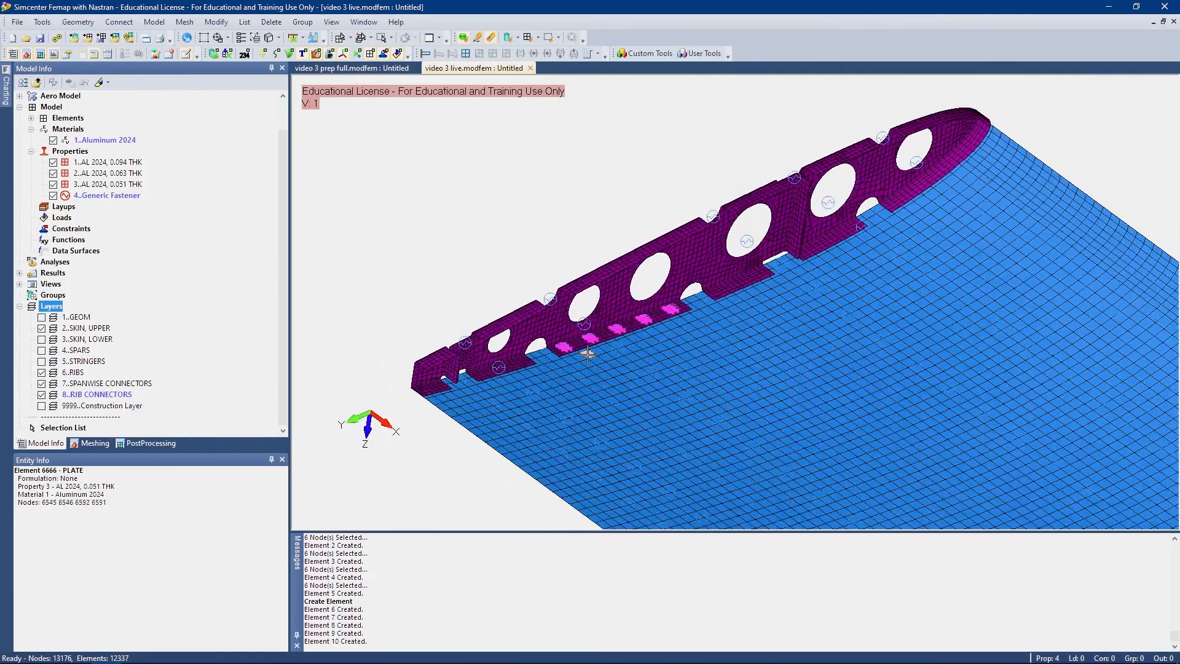
scroll(654, 357, up, 8)
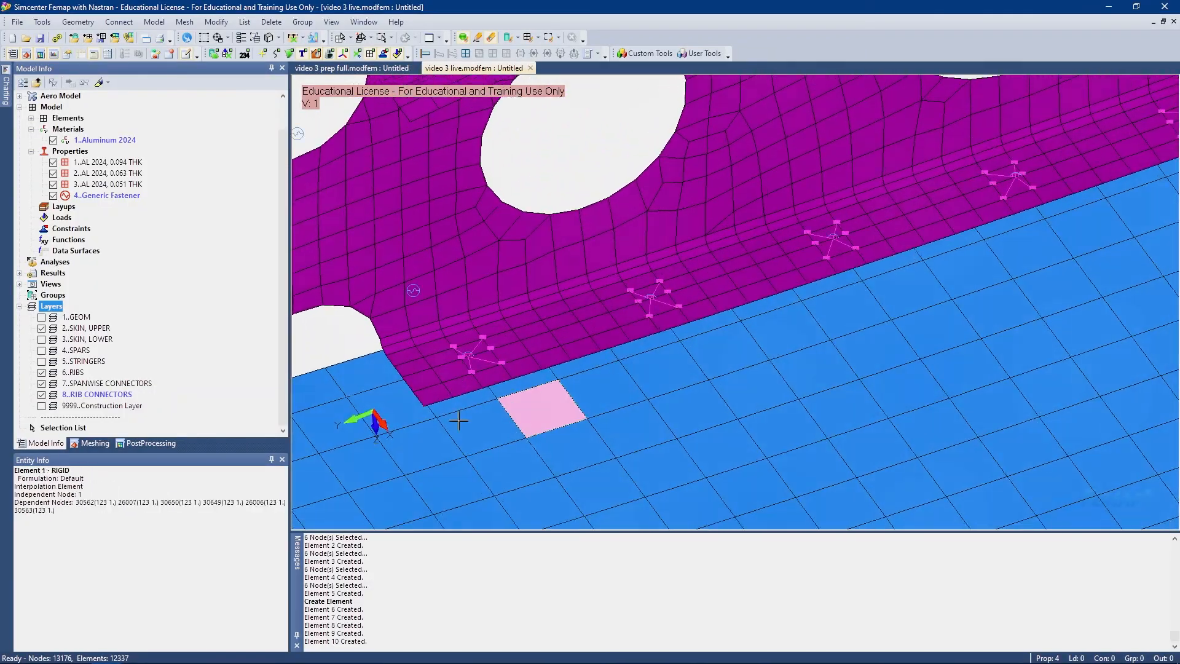
Examine the RBE3 and spring connectors up close and in relation to the remaining rib flange segments and upper skin
scroll(825, 308, down, 7)
middle_drag(824, 306, 857, 299)
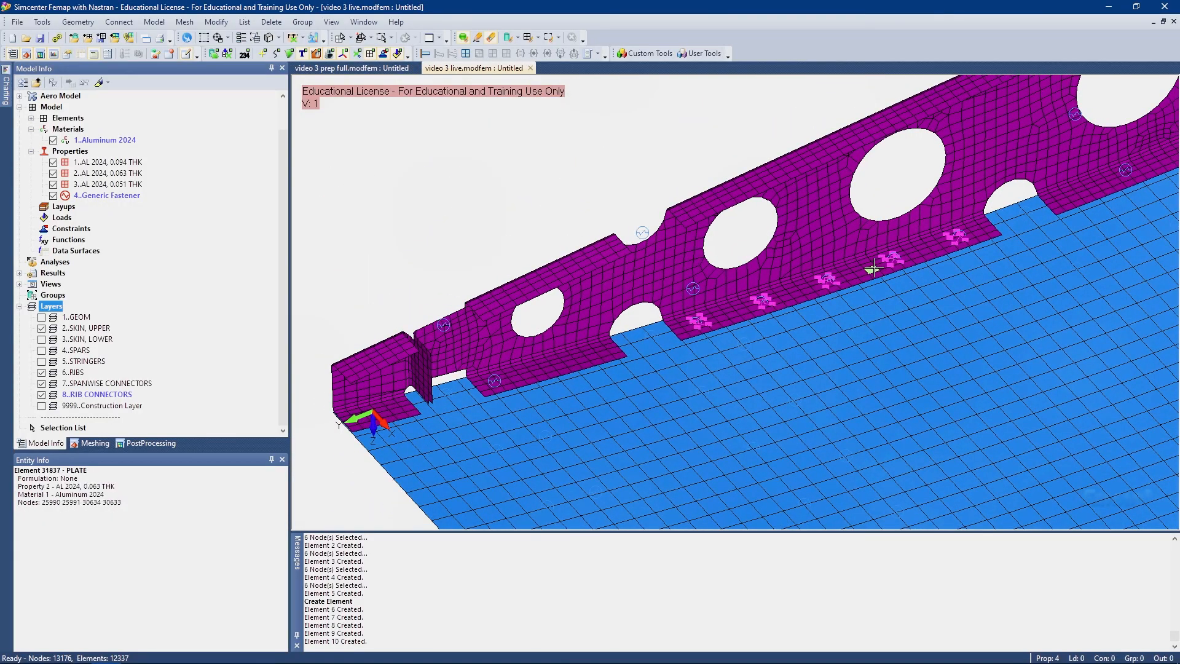
middle_drag(737, 330, 759, 281)
middle_drag(662, 383, 841, 257)
click(217, 23)
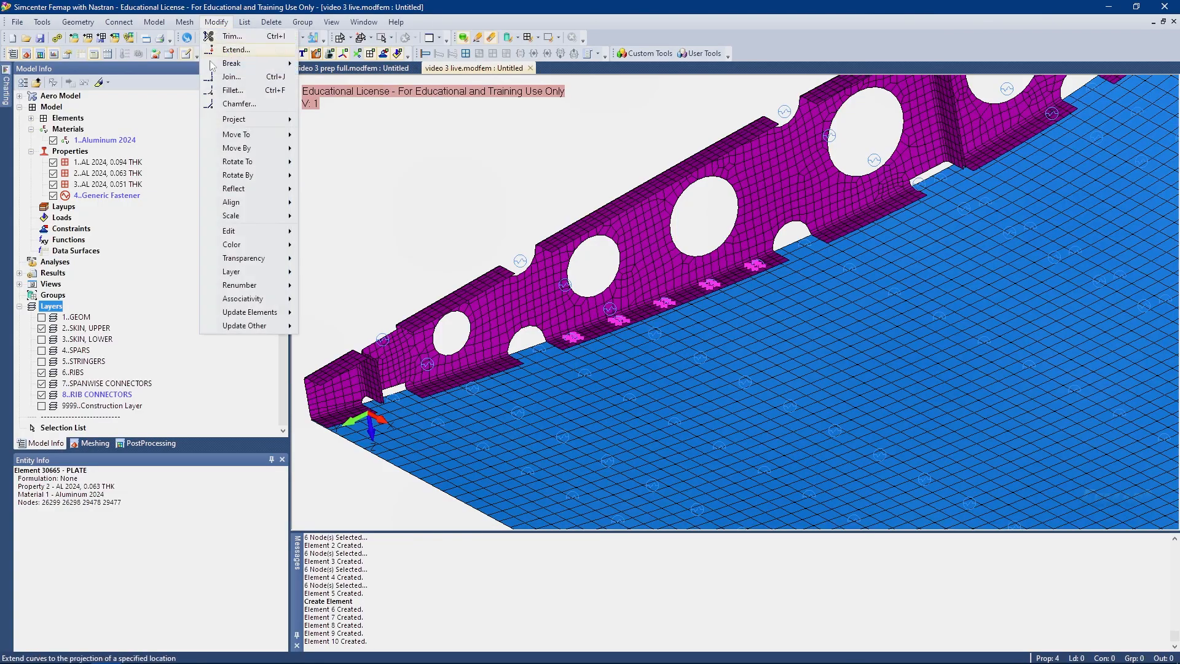
click(593, 202)
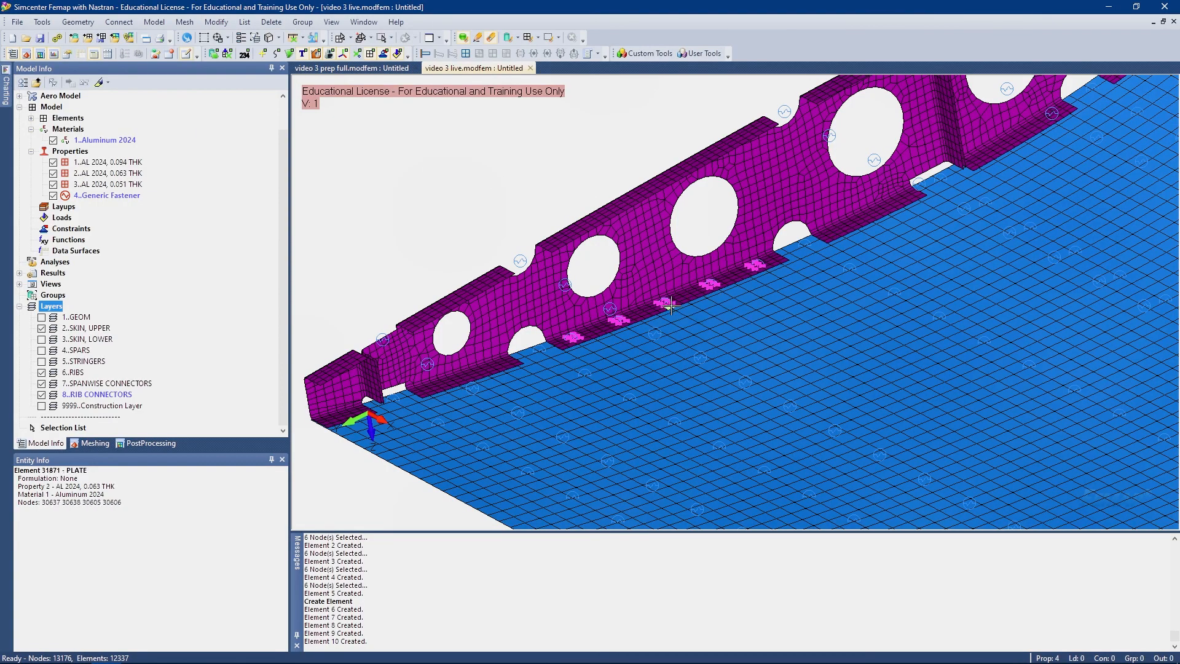
scroll(618, 321, up, 10)
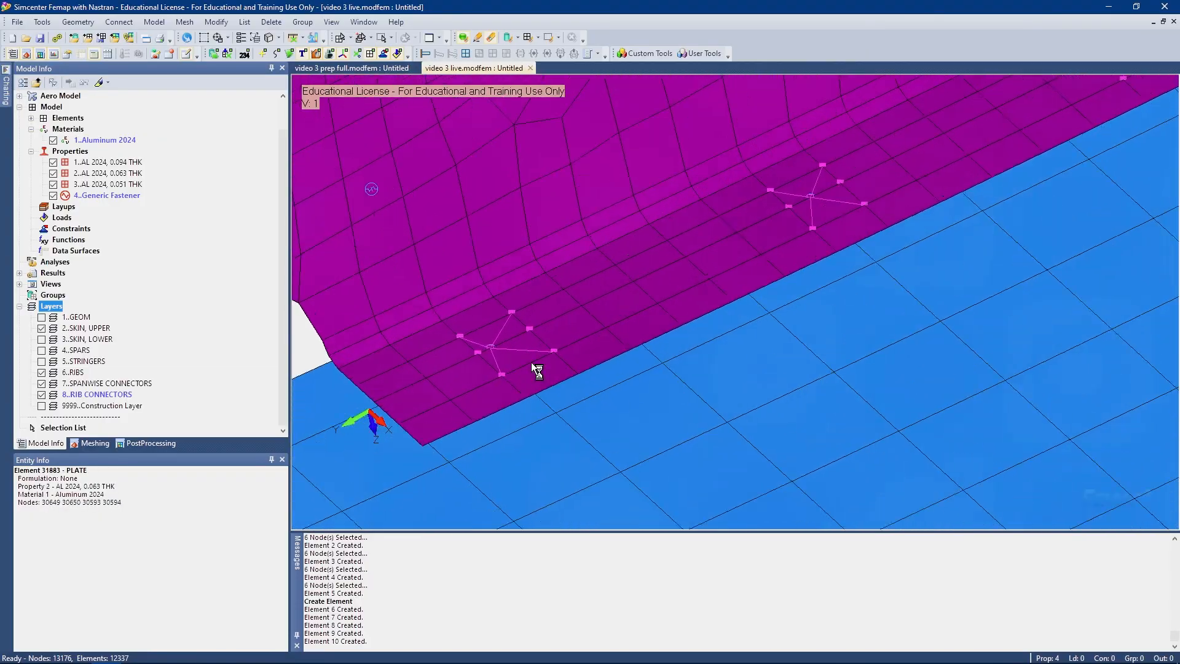
middle_drag(531, 362, 513, 326)
scroll(498, 340, down, 10)
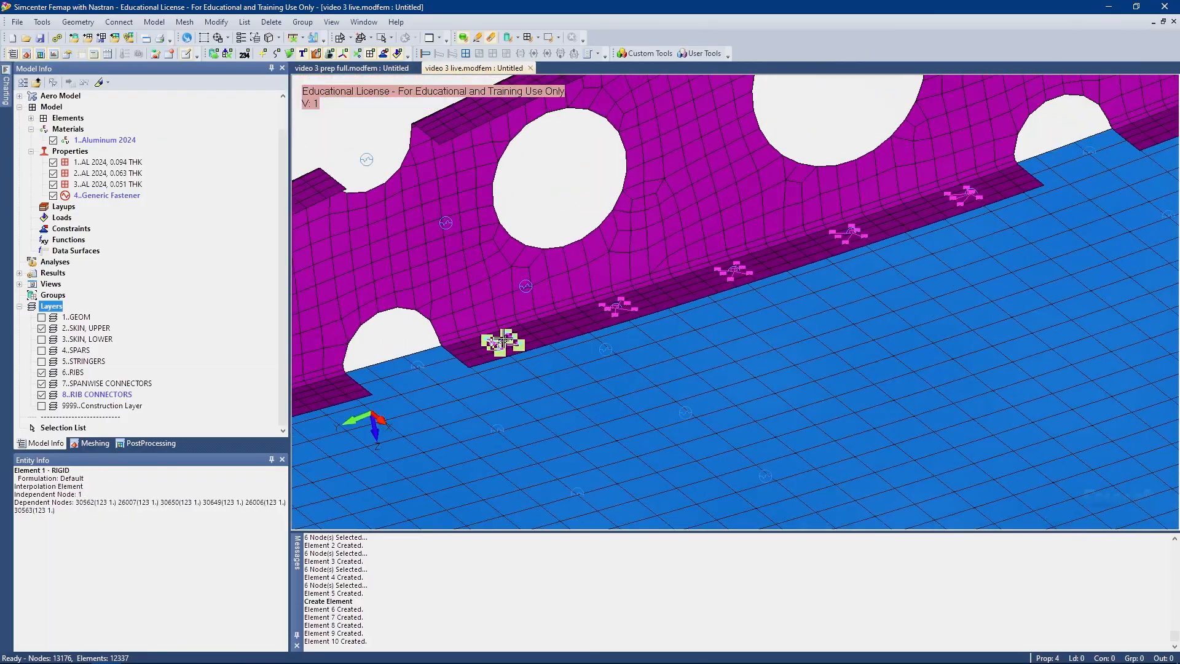
scroll(502, 340, down, 10)
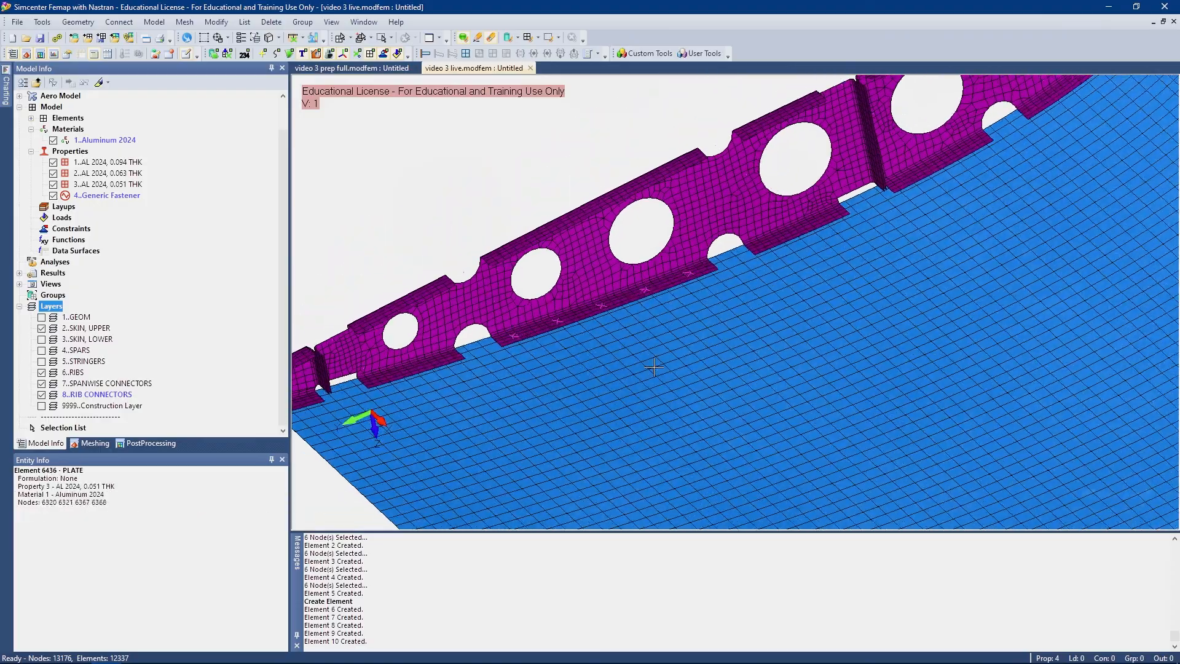
middle_drag(635, 321, 673, 318)
scroll(645, 309, up, 5)
scroll(664, 334, down, 5)
scroll(664, 335, down, 3)
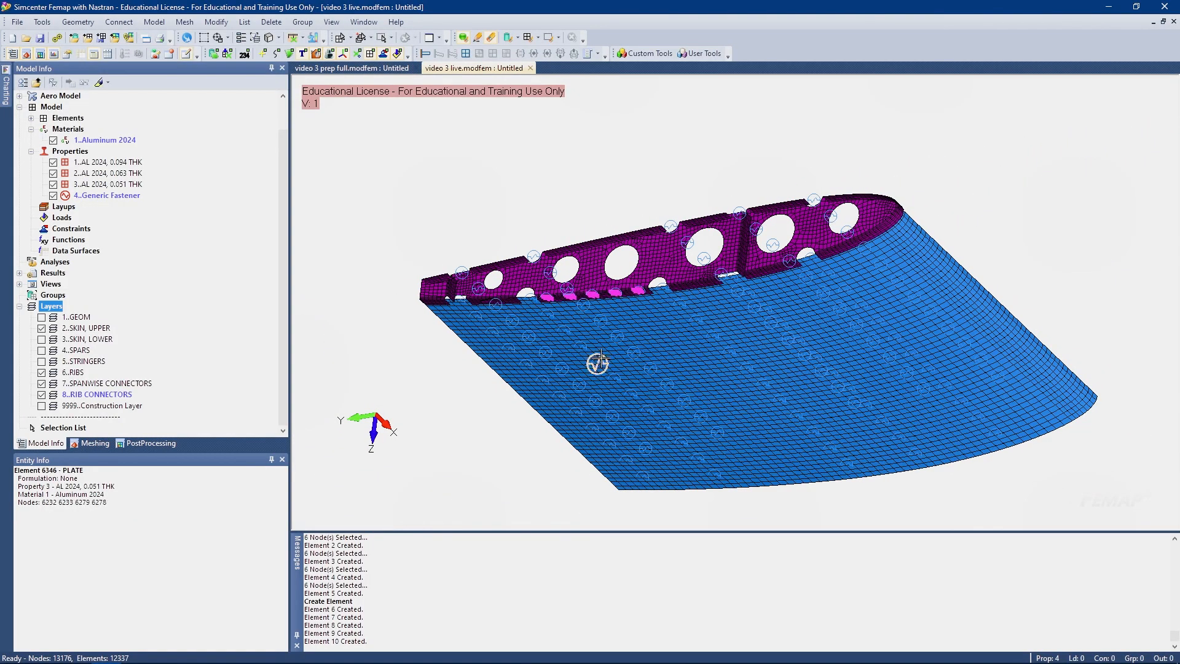
Create nodes on existing upper skin nodes along the aft rib flange segments, starting with skin node 4661 near the trailing edge
middle_drag(645, 384, 601, 392)
scroll(600, 396, up, 3)
scroll(400, 295, up, 5)
click(153, 22)
click(171, 52)
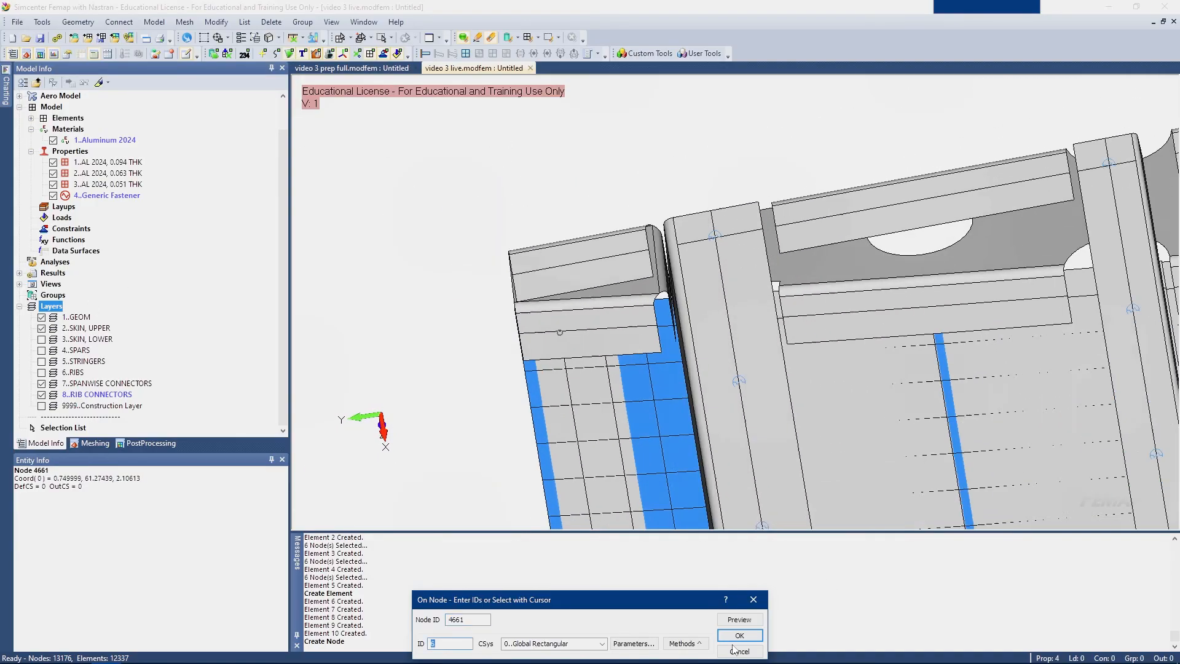
click(740, 636)
middle_drag(707, 344, 611, 339)
click(784, 347)
click(740, 635)
scroll(776, 400, down, 5)
scroll(777, 400, up, 5)
middle_drag(777, 400, 639, 304)
Create further nodes on the upper skin nodes along the rib flange segment just forward of the existing connectors, including skin node 2988
click(587, 314)
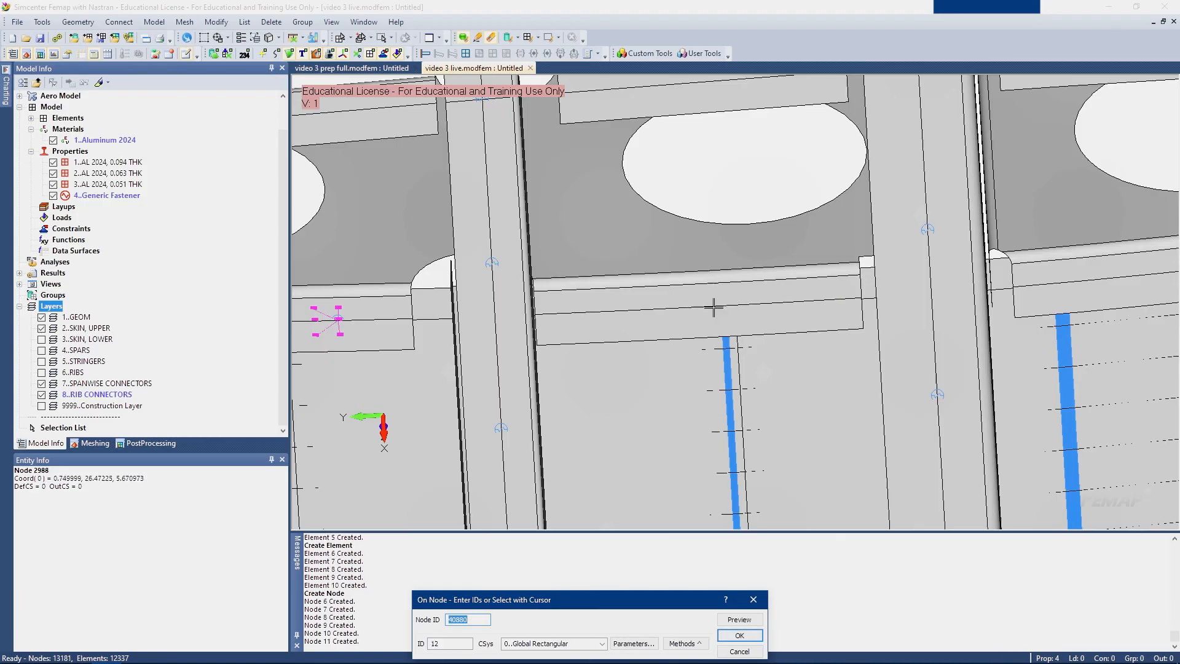
click(688, 309)
click(738, 635)
scroll(694, 424, down, 5)
scroll(694, 424, up, 5)
click(768, 417)
click(754, 636)
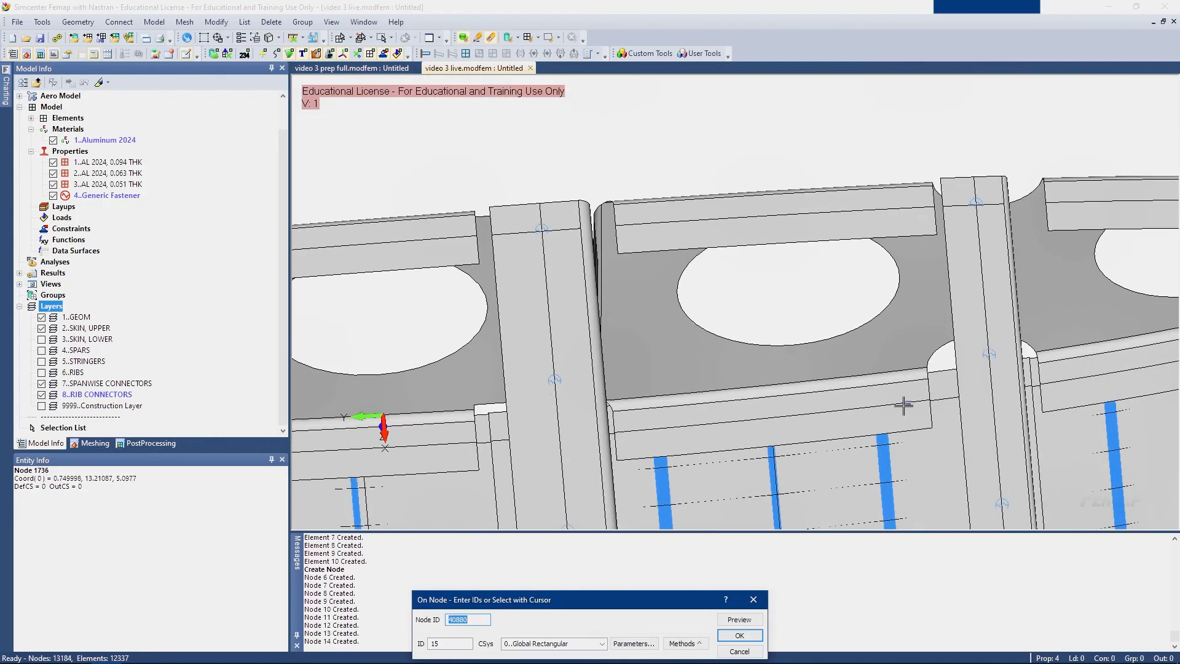
Create nodes on the upper skin nodes along the remaining forward rib flange segments up to the leading edge, and end node creation
click(874, 406)
click(740, 635)
scroll(756, 393, down, 5)
scroll(860, 381, up, 4)
click(748, 363)
click(863, 342)
click(740, 635)
middle_drag(860, 394, 792, 357)
click(805, 319)
click(740, 635)
click(740, 651)
Start projecting nodes and select nodes 6 to 18 as the ones to project
scroll(737, 381, down, 5)
middle_drag(707, 368, 670, 307)
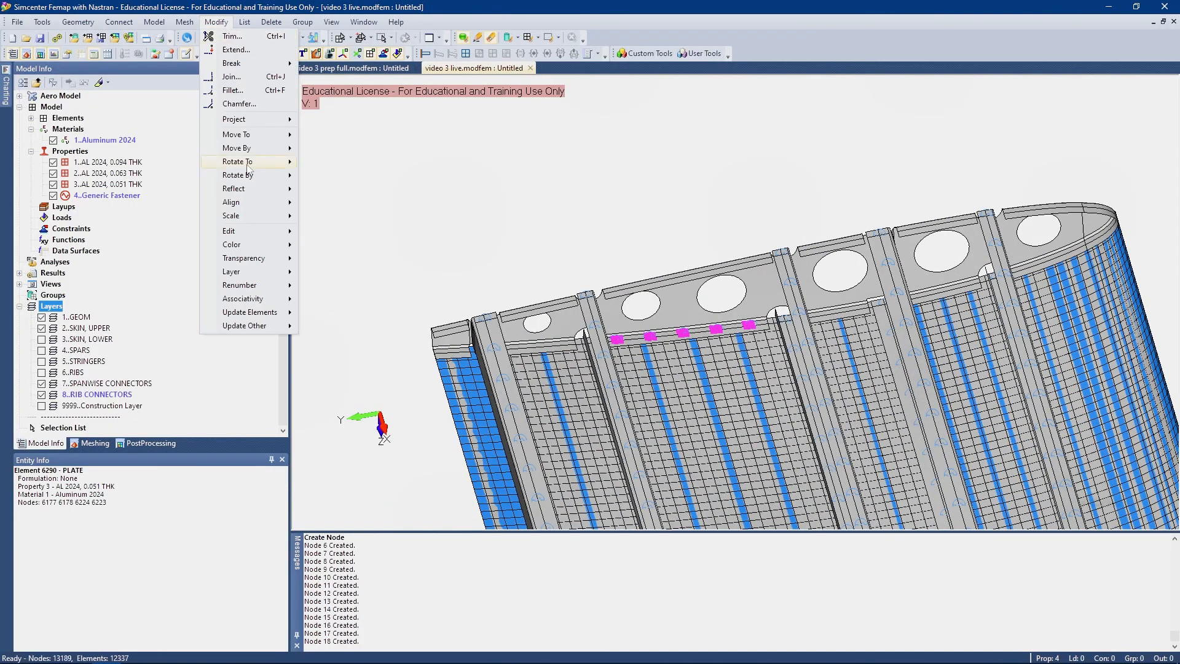
mouse_move(259, 163)
click(332, 133)
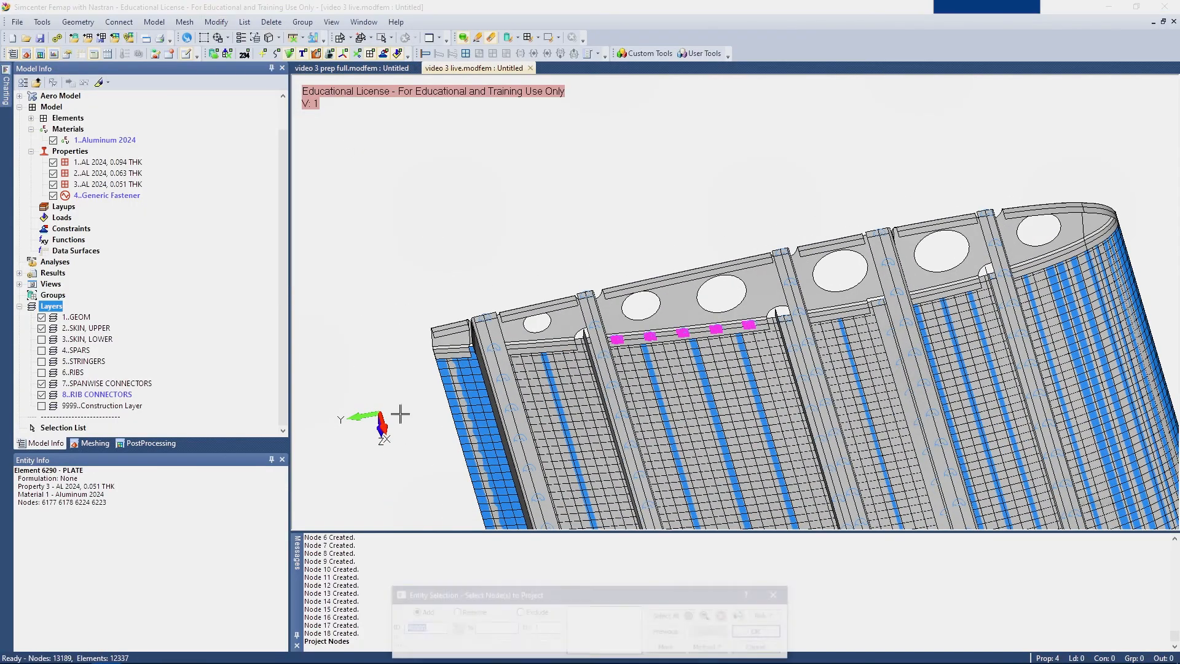
drag(425, 592, 502, 416)
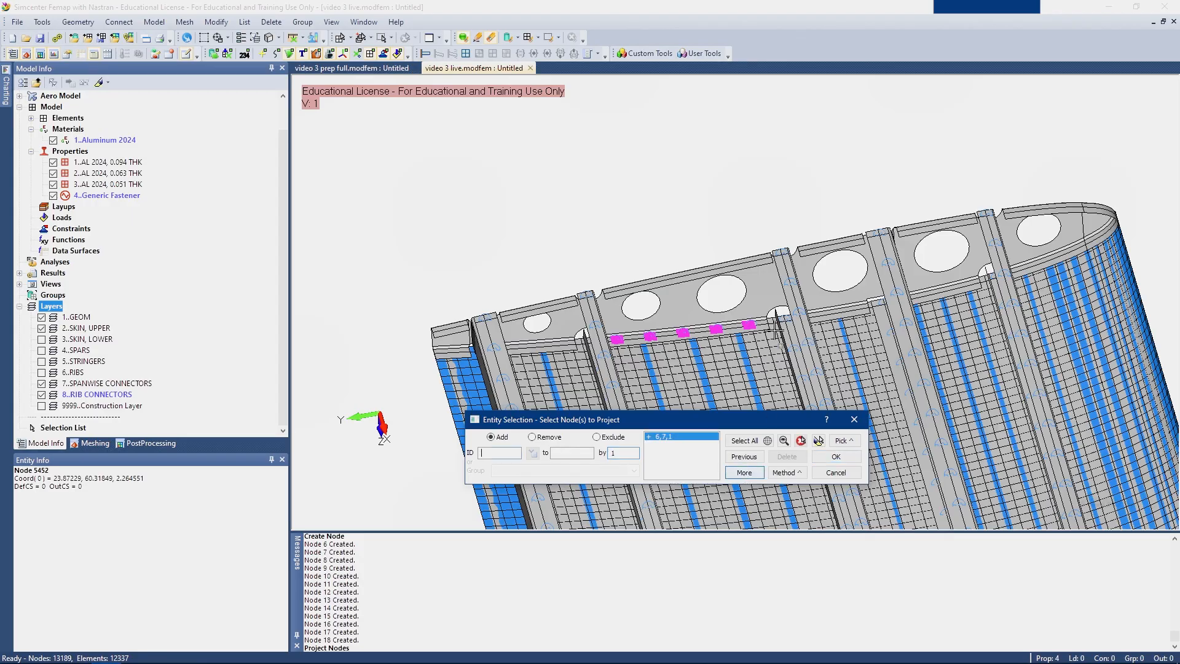
drag(676, 412, 664, 193)
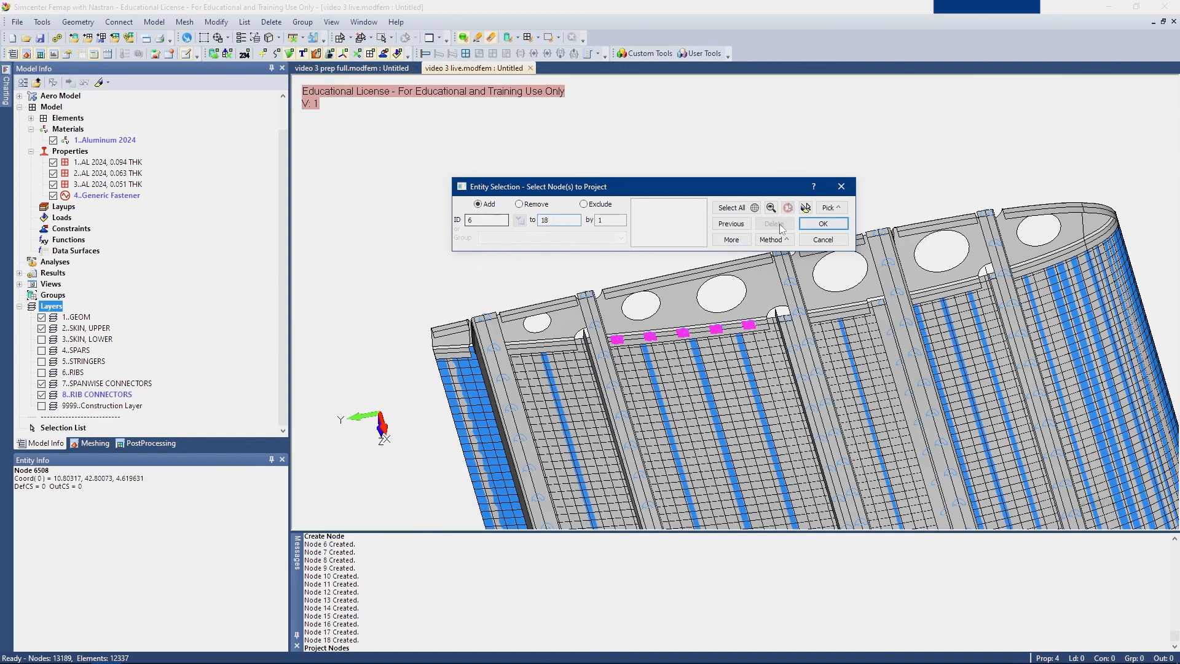
click(834, 225)
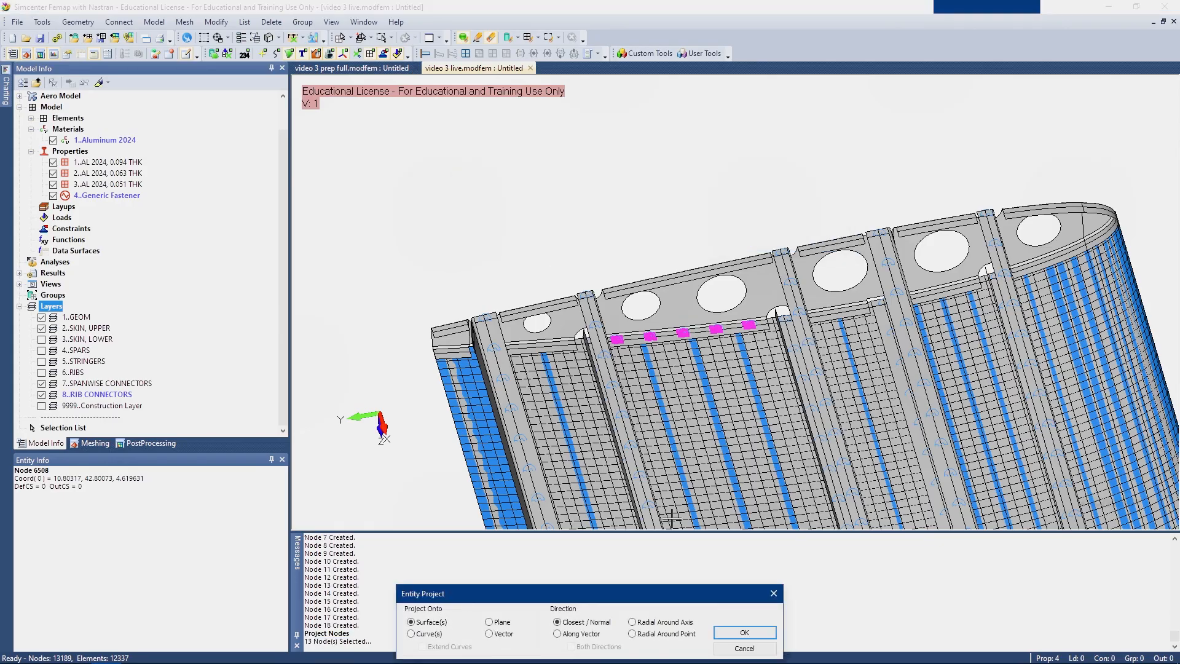
Project the nodes onto rib flange surfaces 91, 103, 107, 128, 130 and 137 in the Closest / Normal direction, and check the result
drag(659, 595, 637, 276)
click(716, 315)
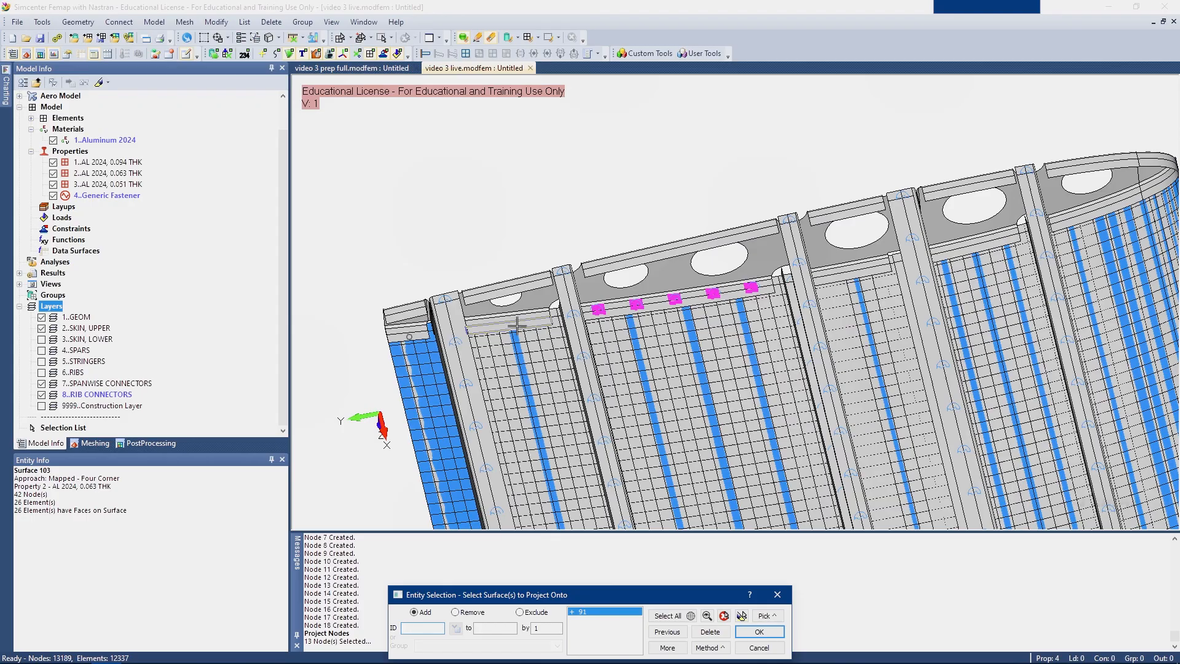
ctrl+middle_drag(848, 280, 792, 299)
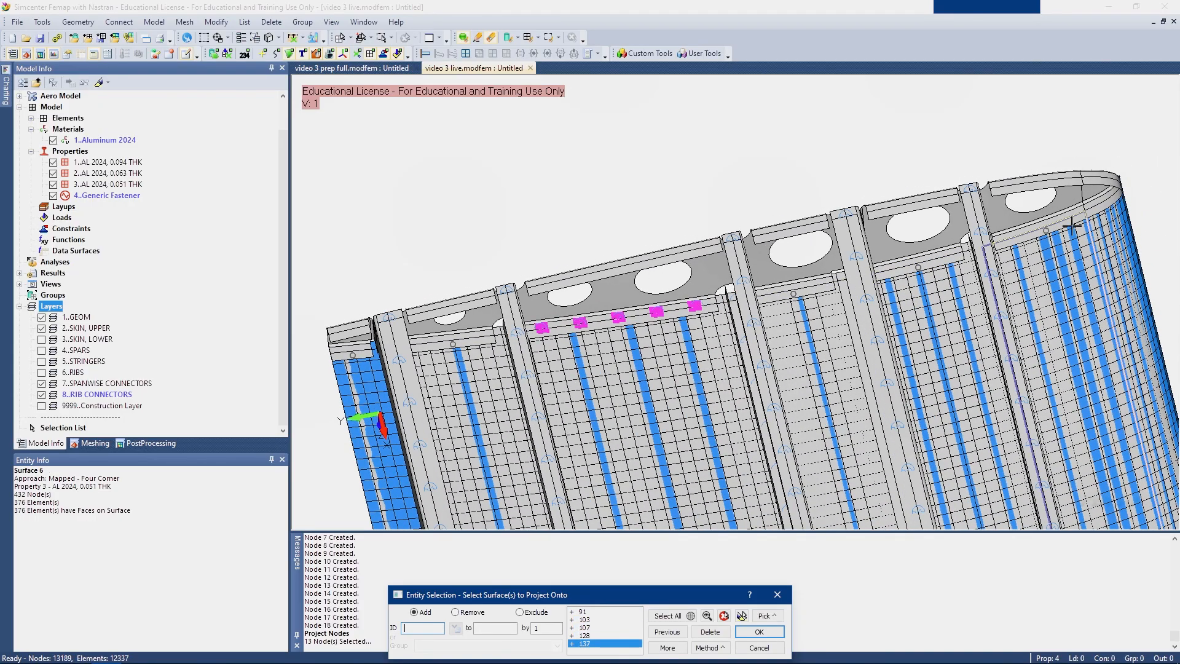
scroll(747, 280, down, 3)
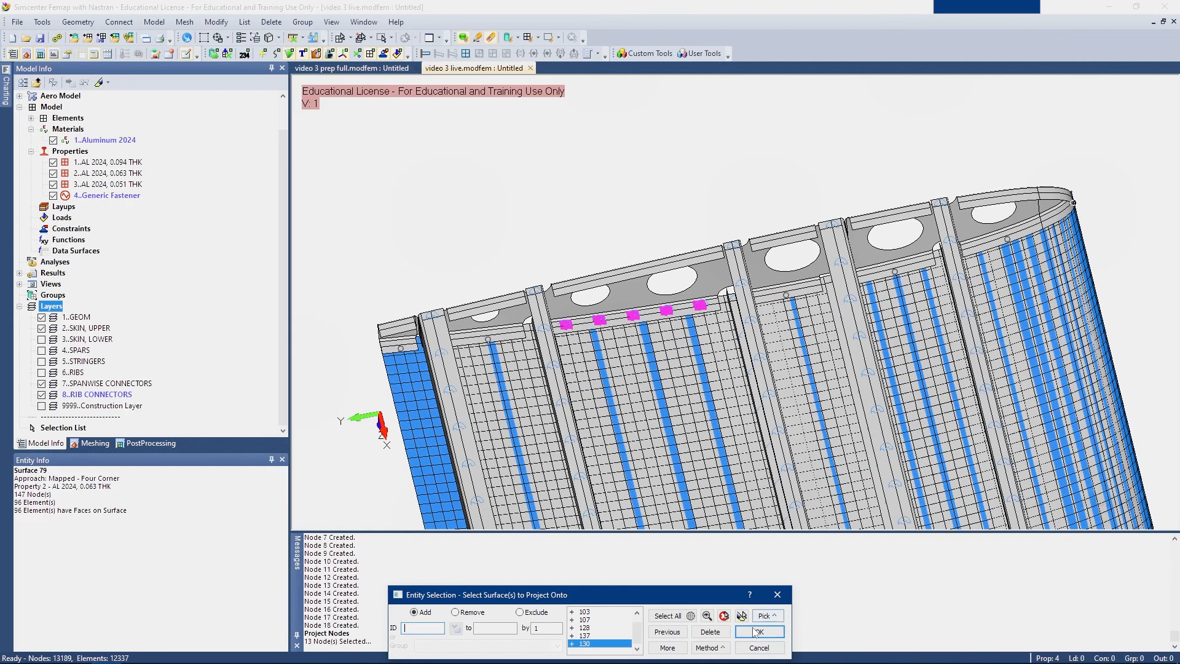
click(760, 631)
scroll(577, 404, up, 1)
click(356, 54)
scroll(492, 324, up, 3)
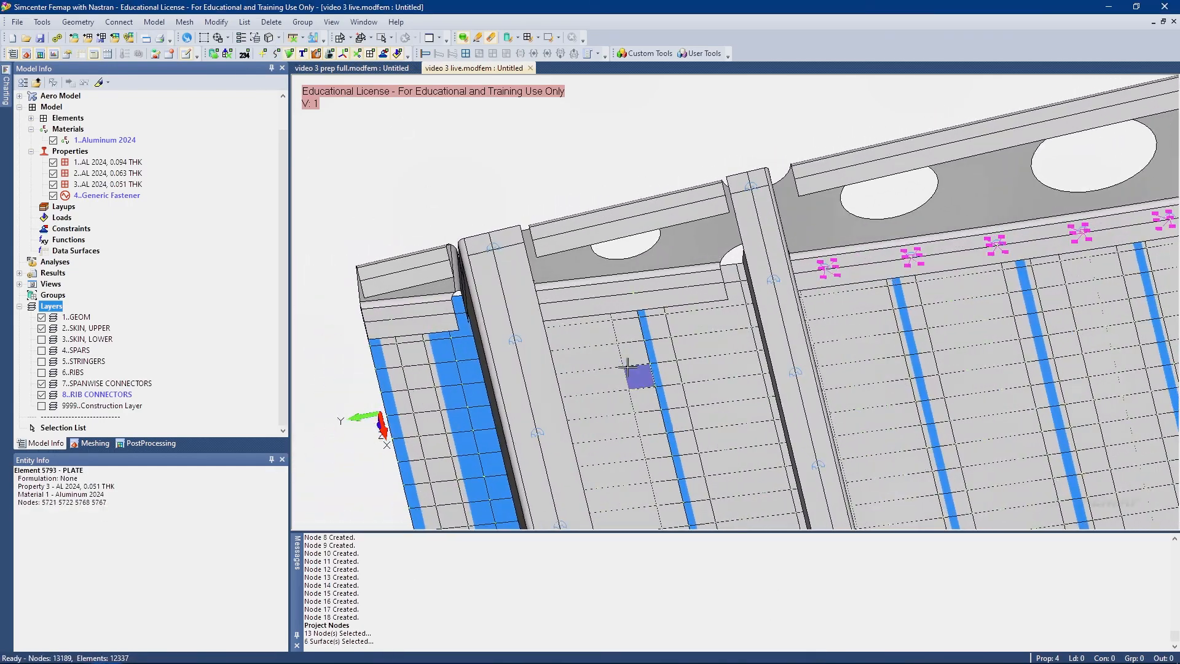
scroll(627, 367, down, 3)
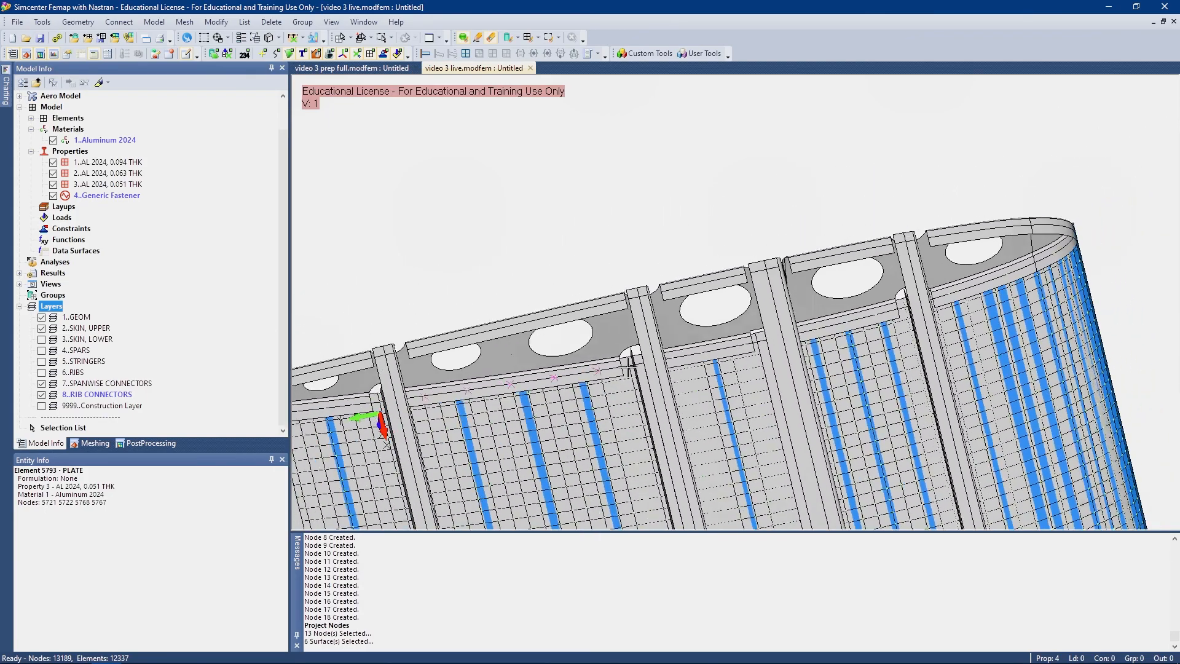
Create nodes on the lower skin nodes along the forward rib flange segments, from skin node 18118 at the leading edge to skin node 12158
ctrl+middle_drag(543, 423, 593, 348)
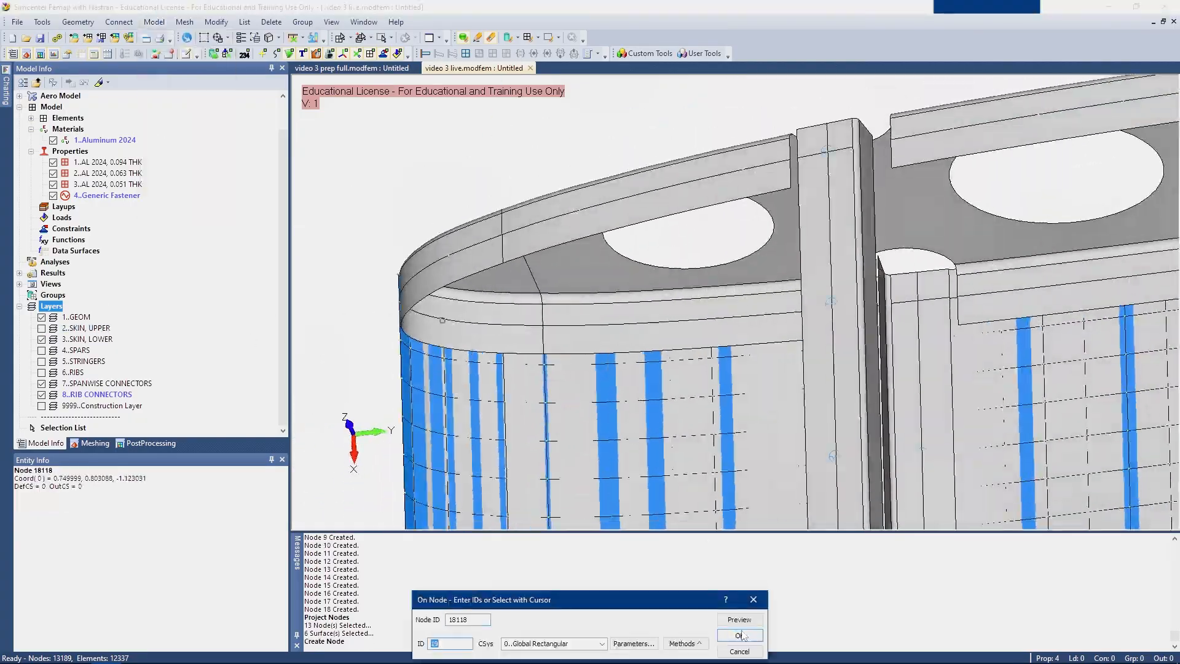
click(739, 636)
click(739, 636)
click(798, 361)
click(739, 635)
click(682, 373)
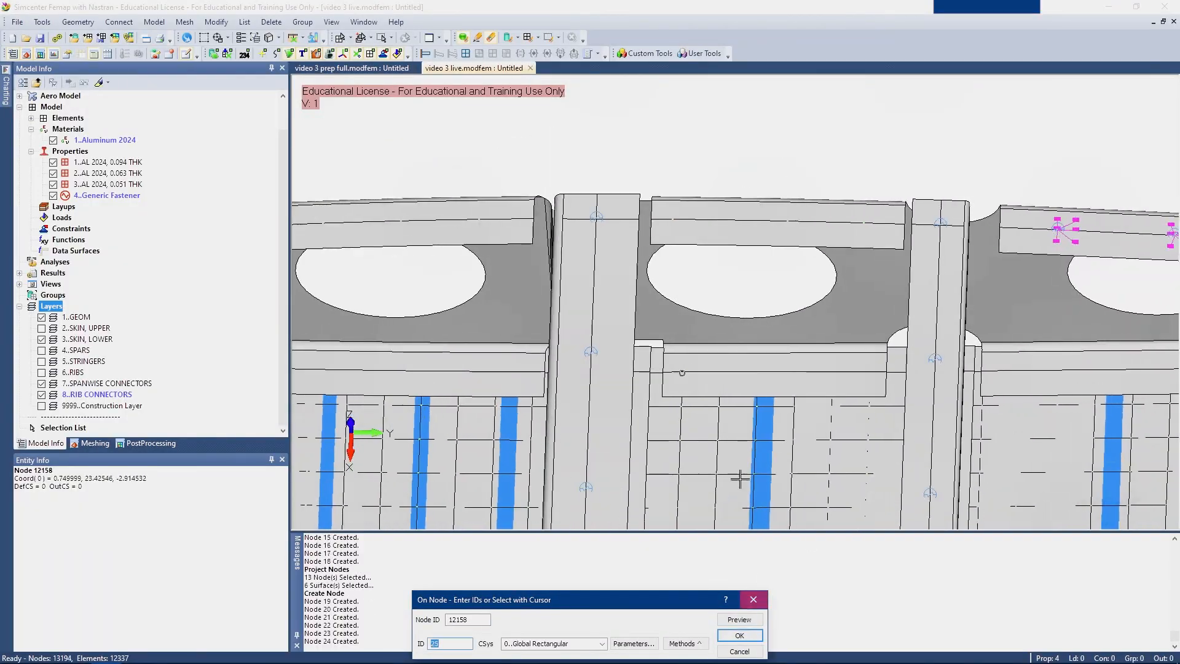
click(739, 639)
Create further nodes on the lower skin nodes along the aft rib flange segments, including skin node 13457, and end node creation
scroll(771, 381, up, 1)
click(854, 372)
click(739, 636)
click(884, 372)
click(739, 636)
ctrl+middle_drag(1017, 372, 749, 365)
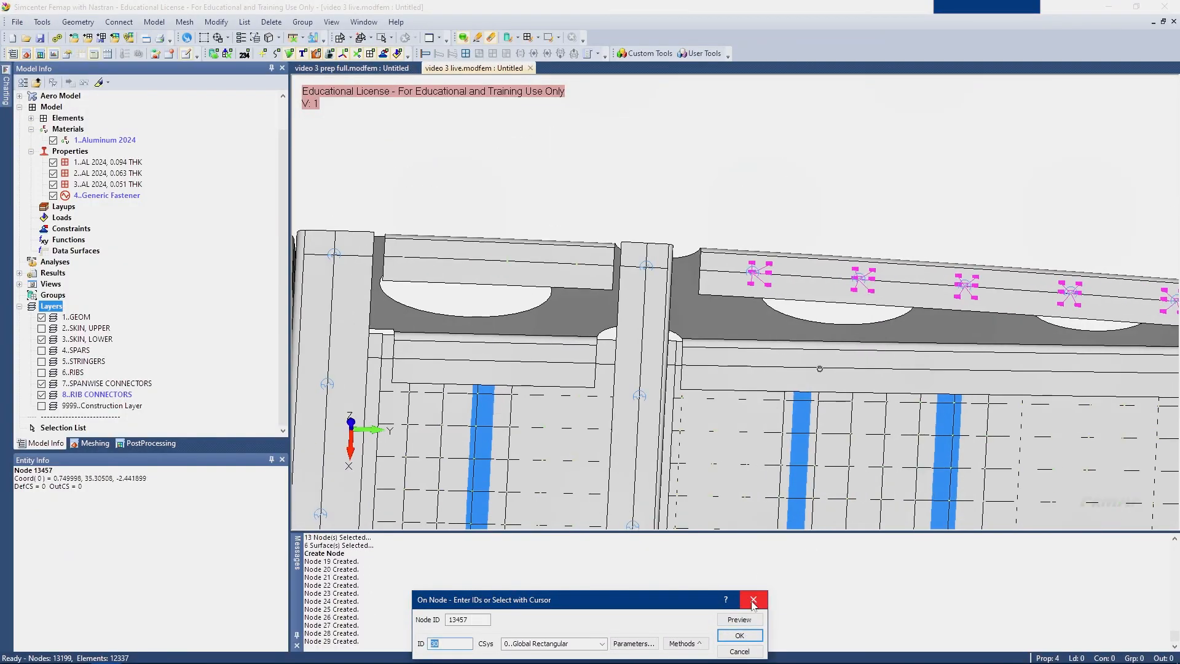
click(739, 651)
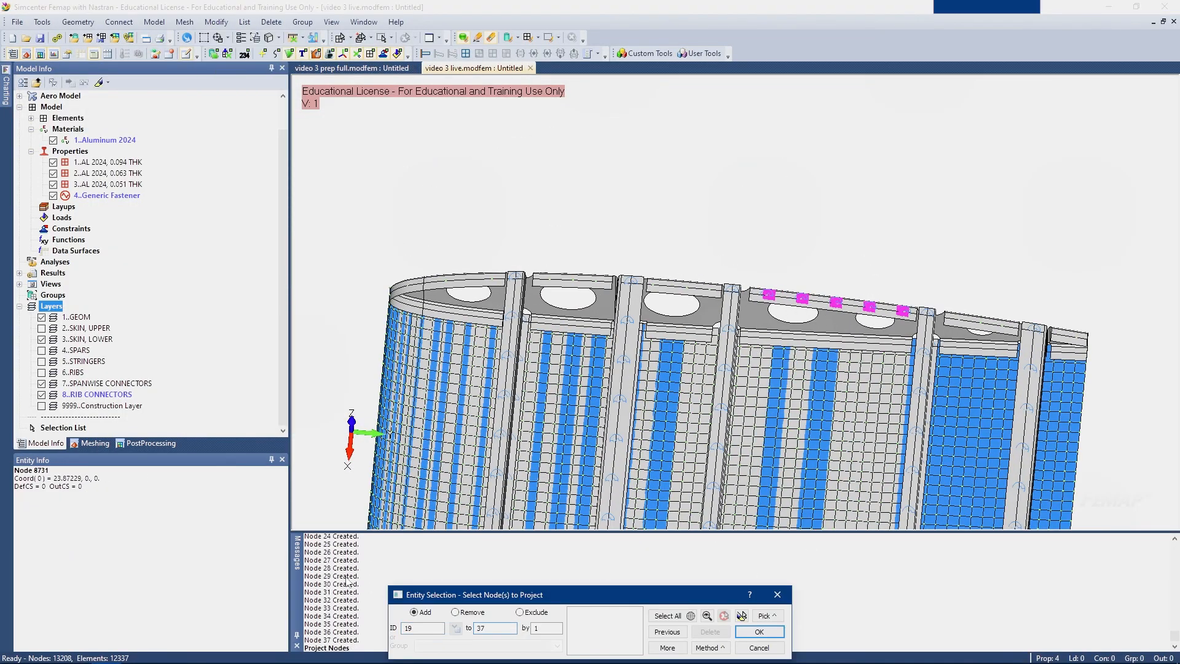
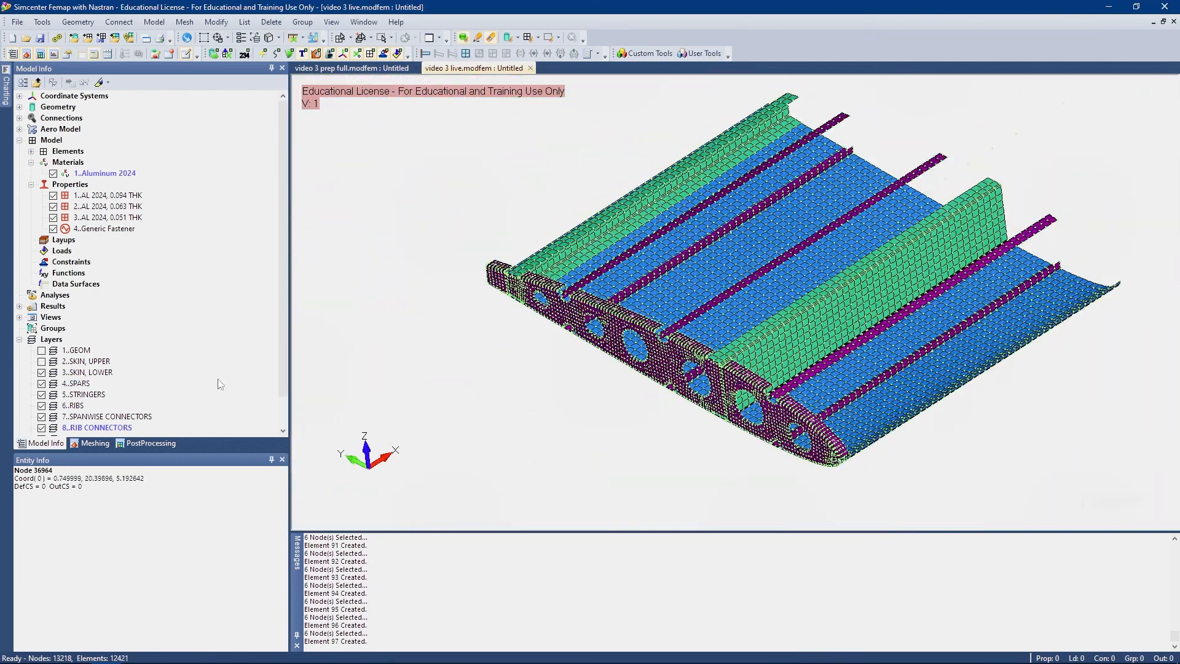
Save the model and inspect the rib connectors with the upper skin and geometry hidden
key(ctrl+s)
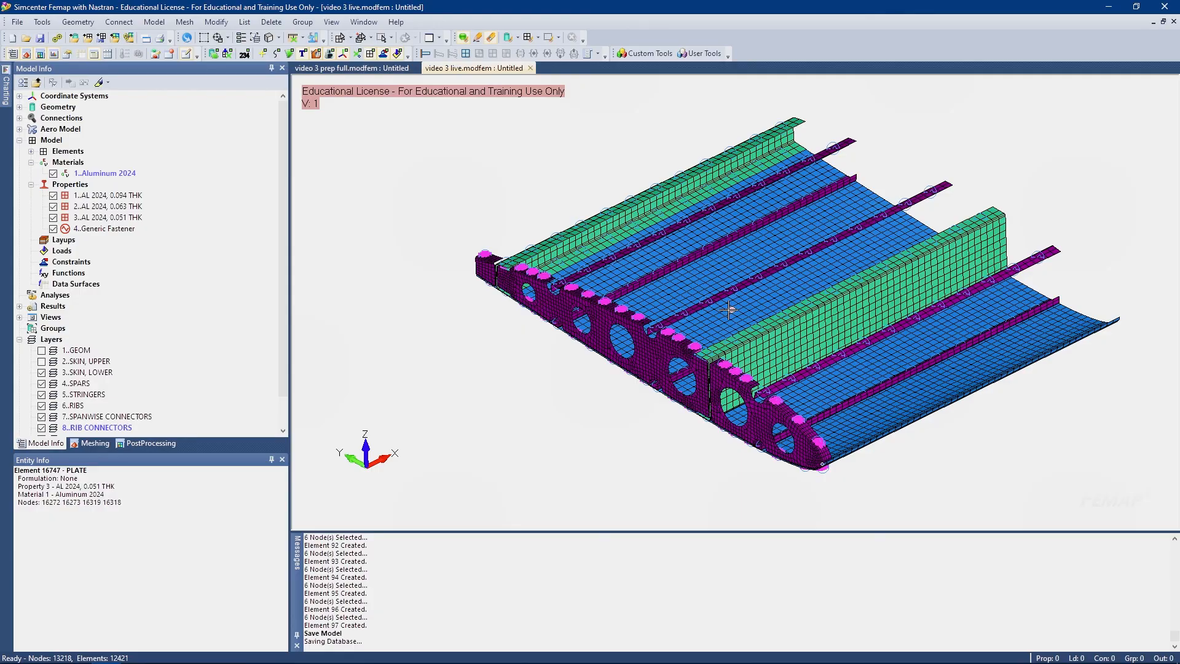
middle_drag(728, 310, 677, 356)
scroll(698, 337, up, 3)
scroll(677, 356, down, 2)
scroll(677, 357, down, 2)
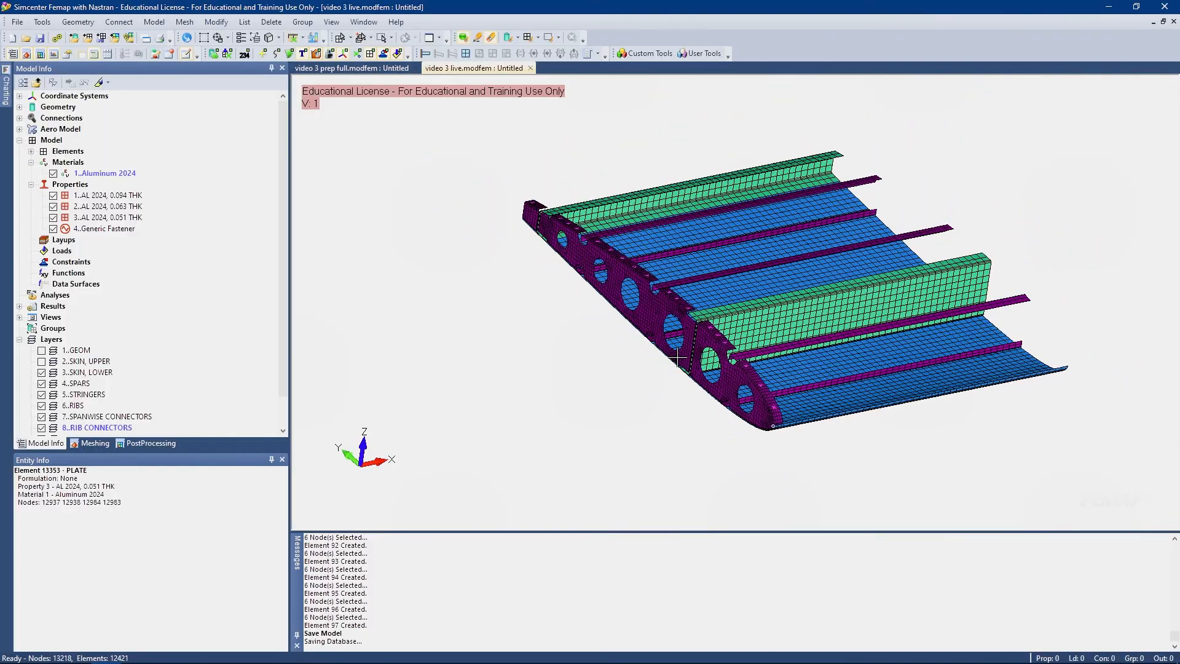
middle_drag(761, 400, 621, 404)
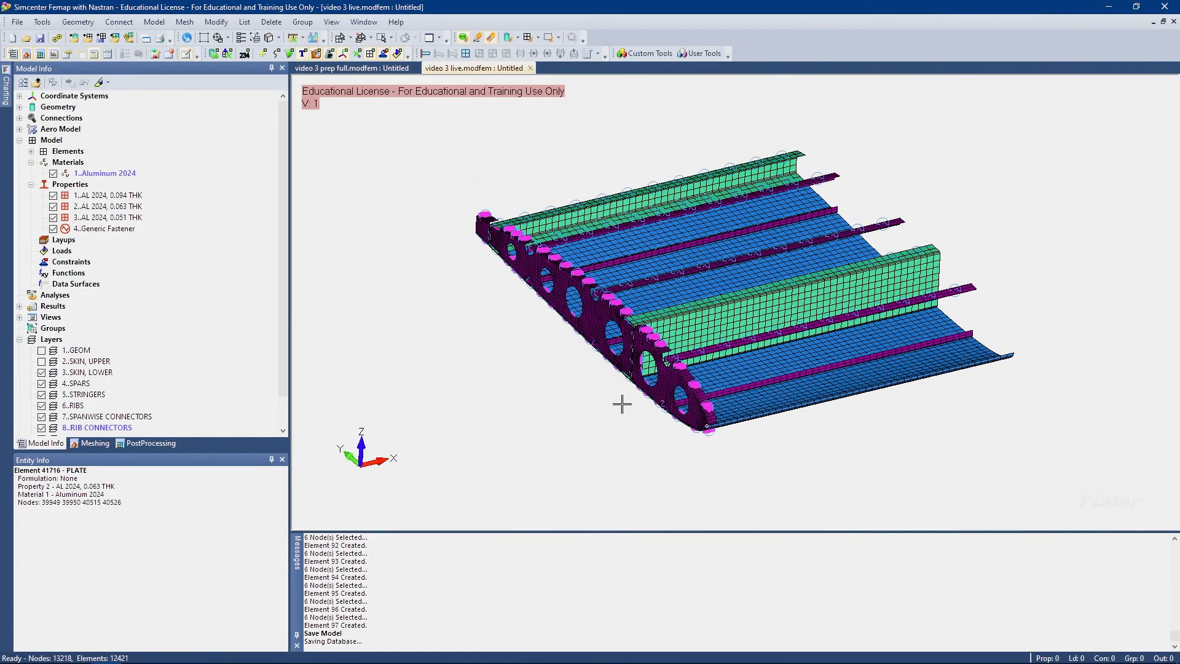
scroll(37, 335, down, 1)
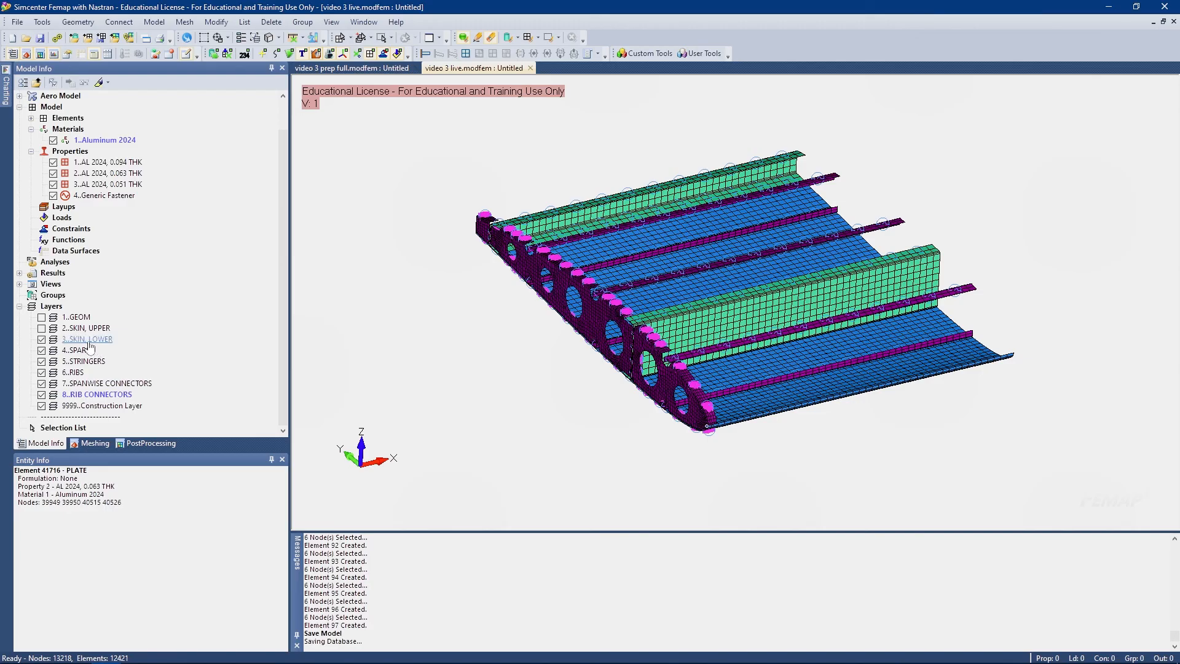
scroll(90, 348, up, 3)
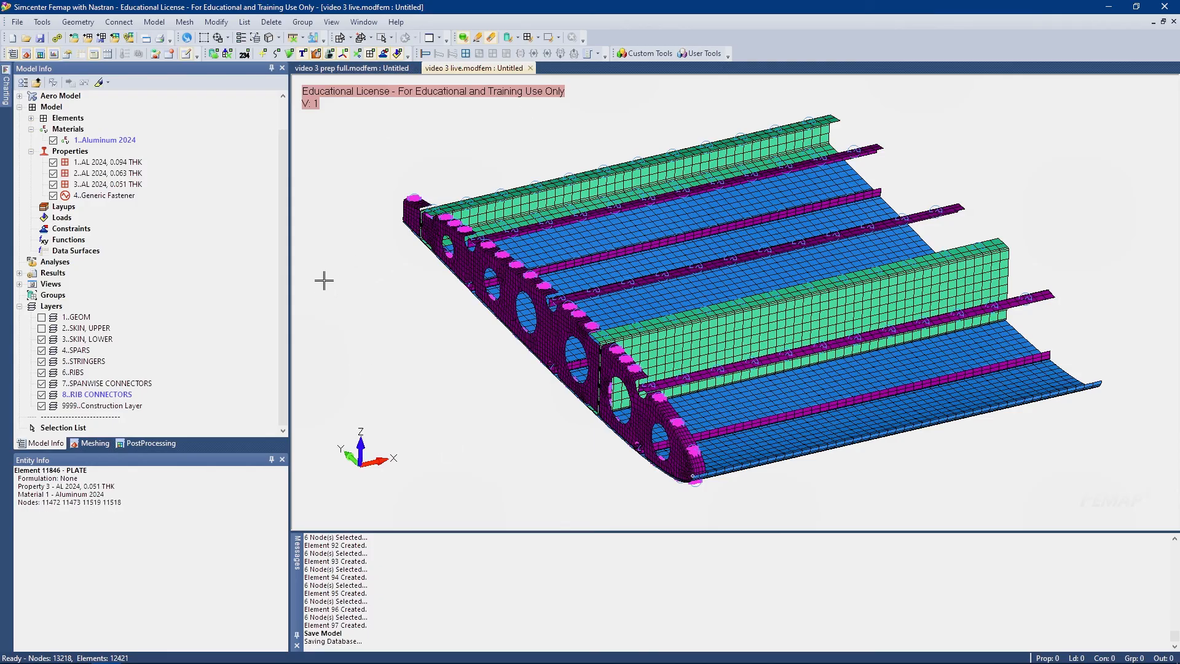
Create layer 9 with the title GROUND CONNECTORS and color 124
right_click(51, 306)
click(80, 317)
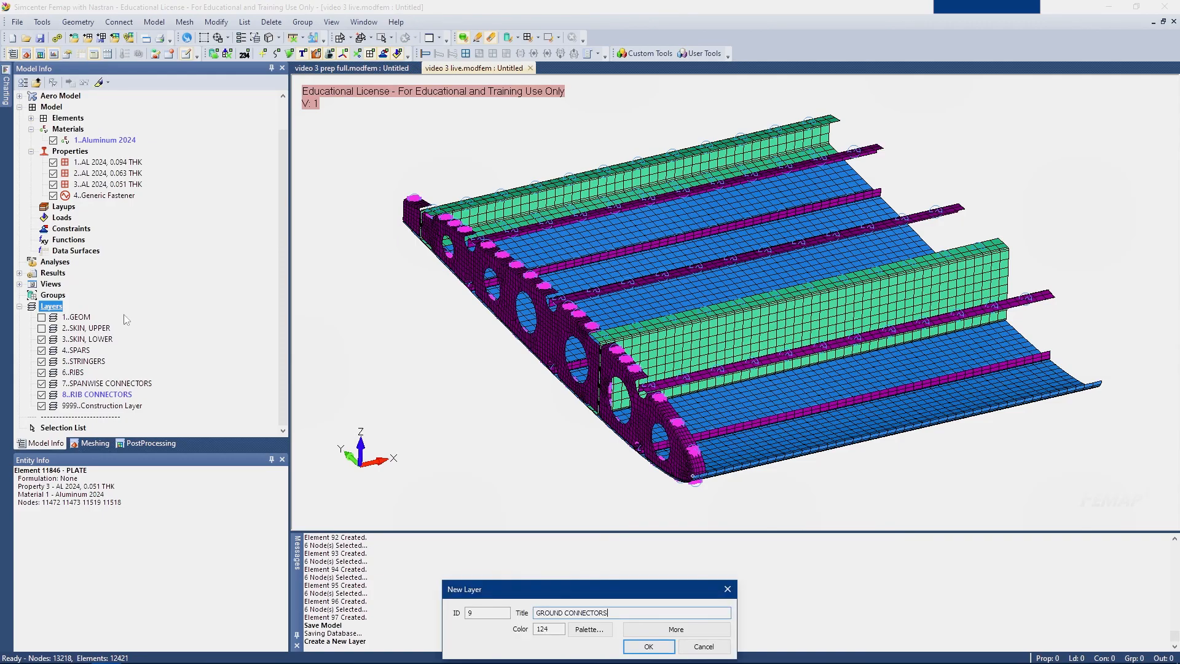
click(649, 646)
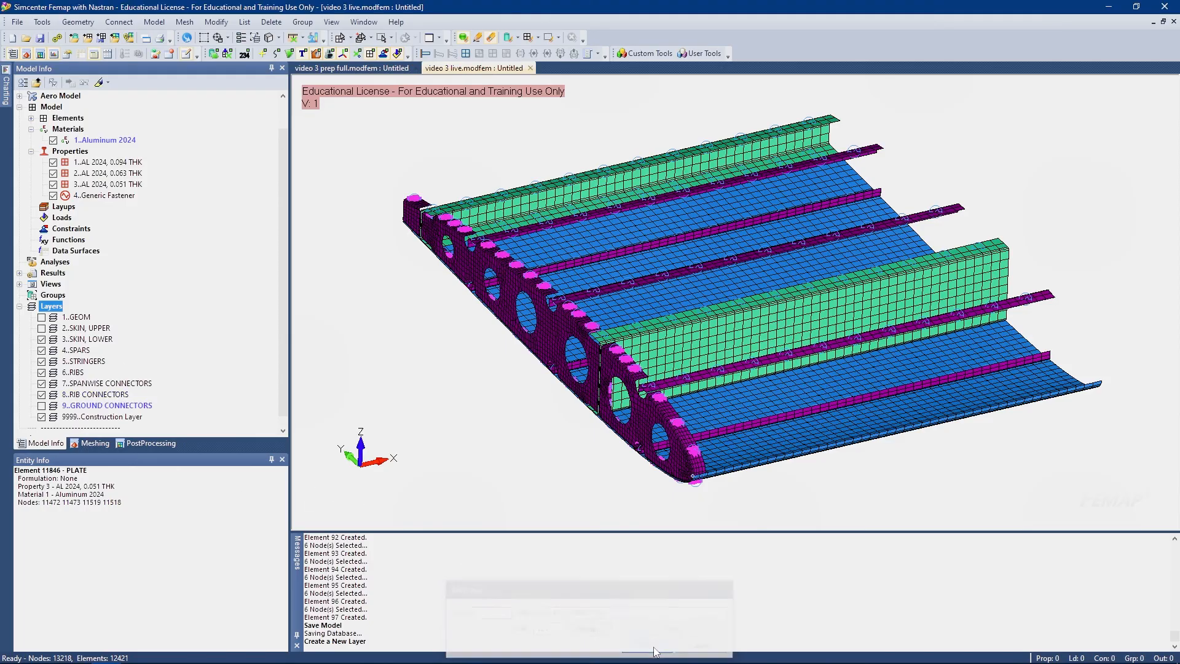
Start an RBE3 interpolation element on layer 9 with its dependent node at New Node At Center and independent nodes selected on curves
click(154, 22)
click(175, 65)
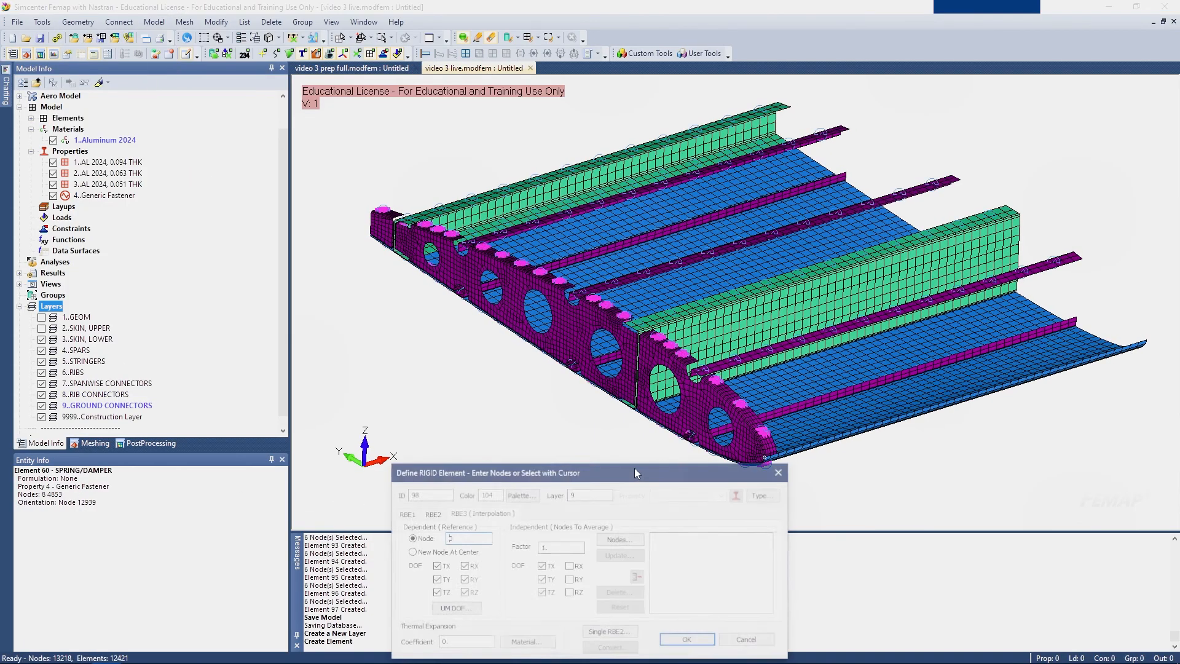
drag(619, 480, 536, 343)
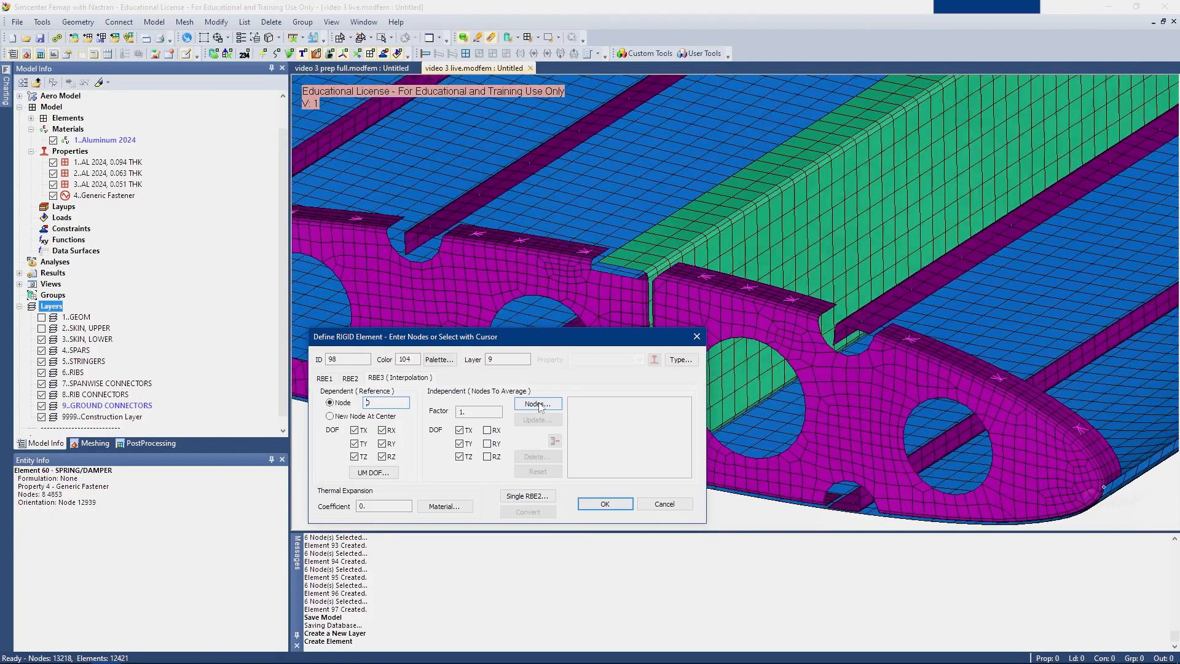
drag(564, 345, 499, 358)
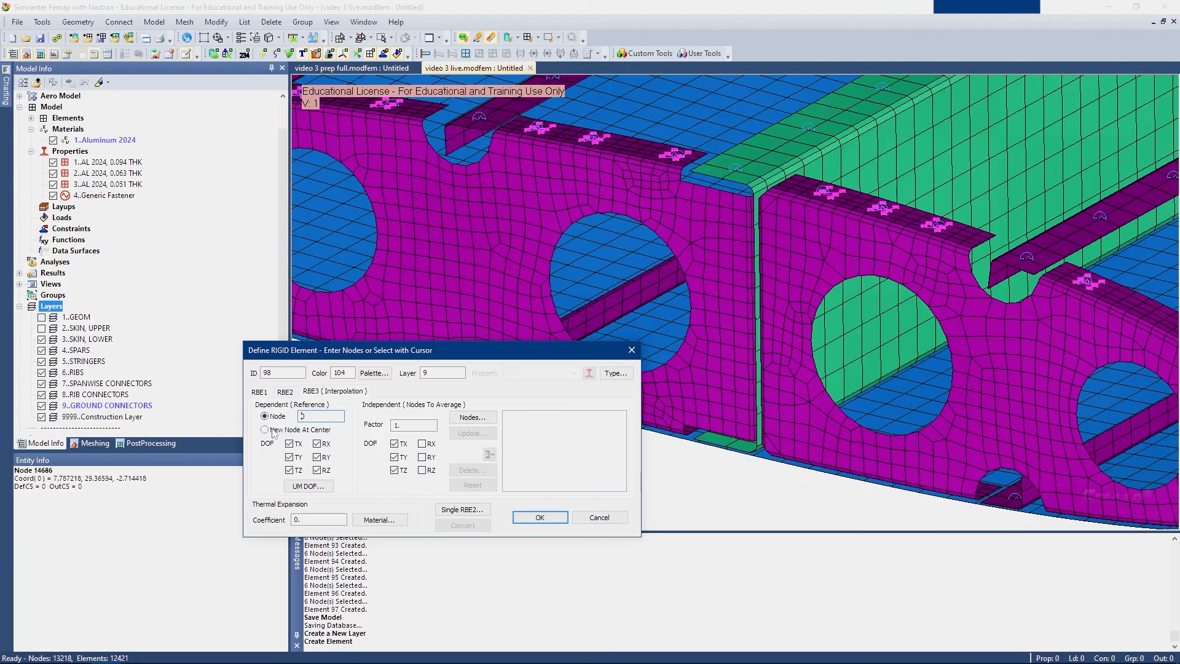
click(472, 417)
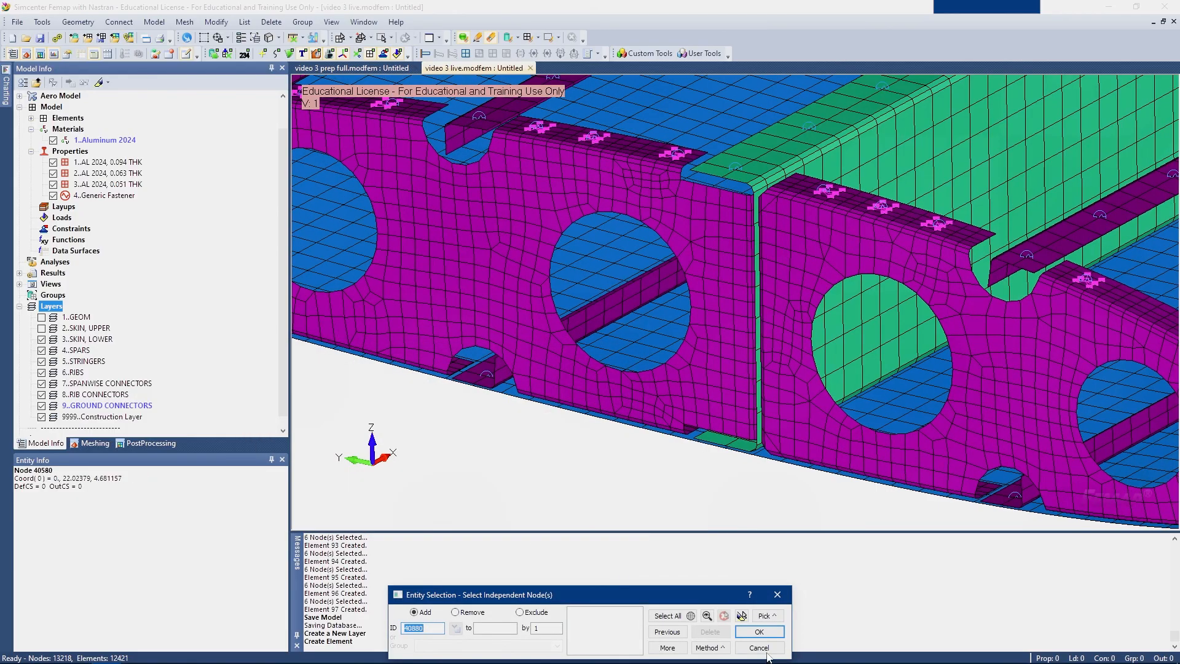
click(720, 648)
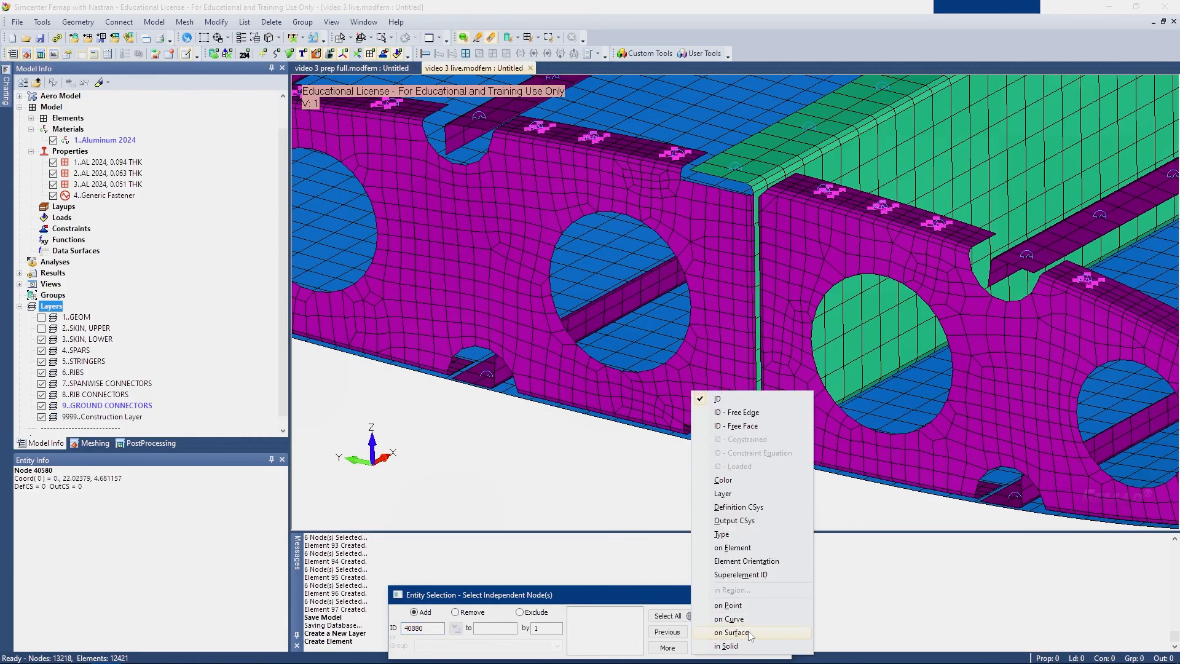
click(734, 619)
scroll(693, 451, up, 1)
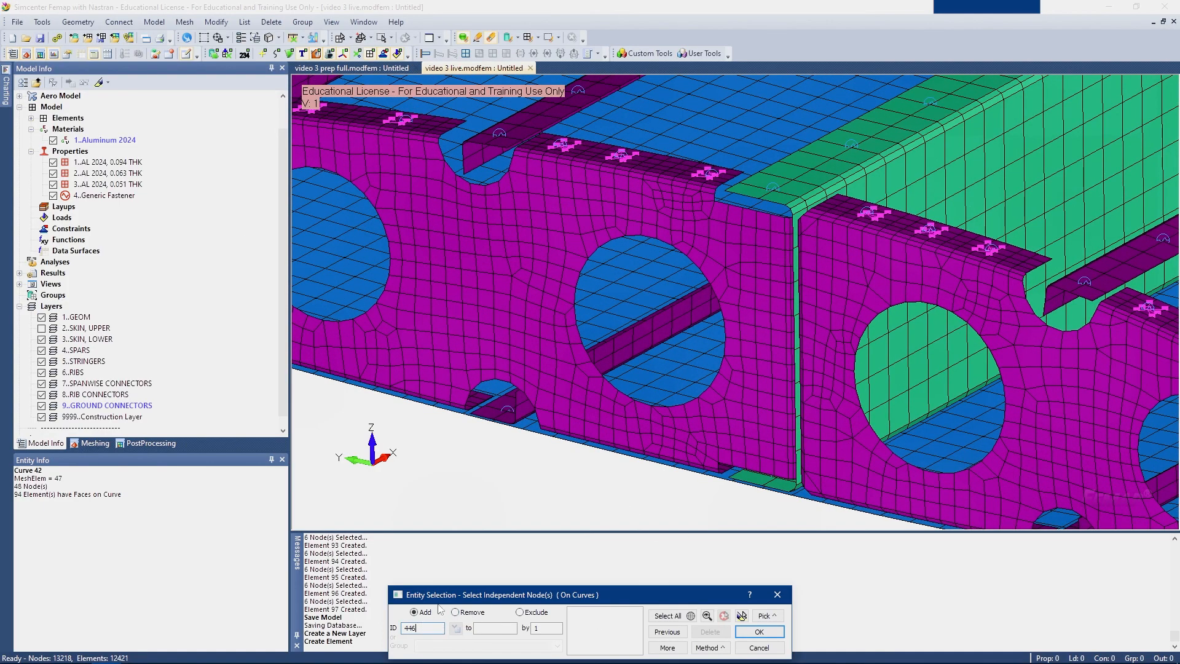
Use the front spar's root end curves 87, 92, 75, 89, 81, 104 and 85 as independent nodes and create the RBE3 element
click(757, 196)
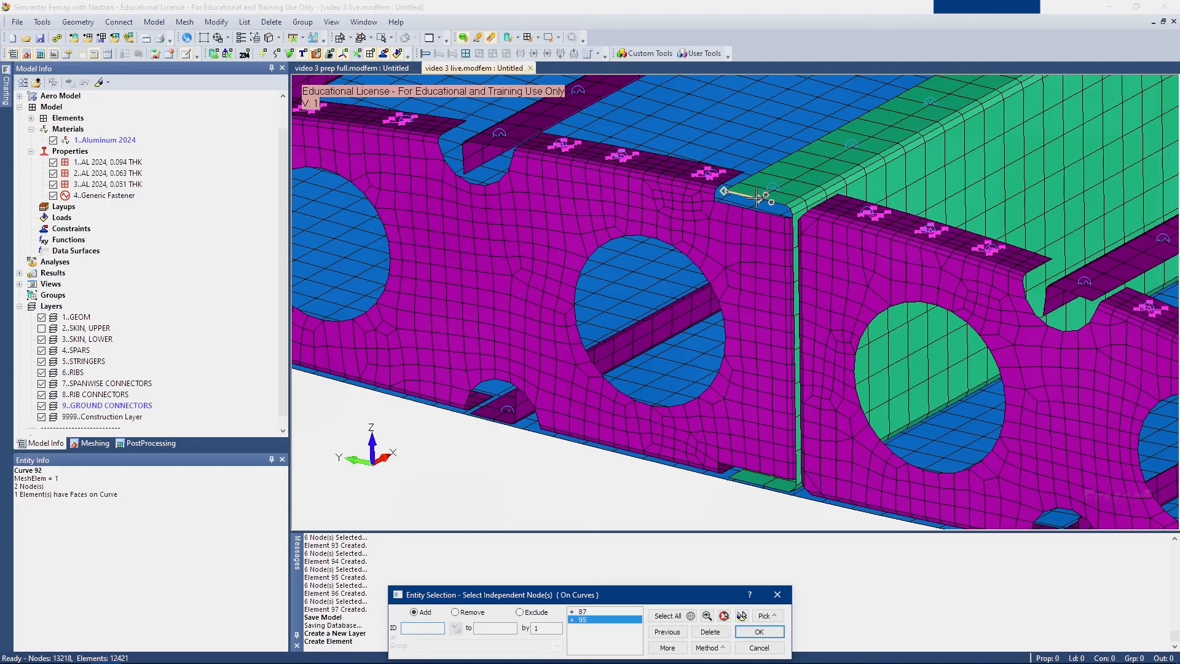
click(705, 636)
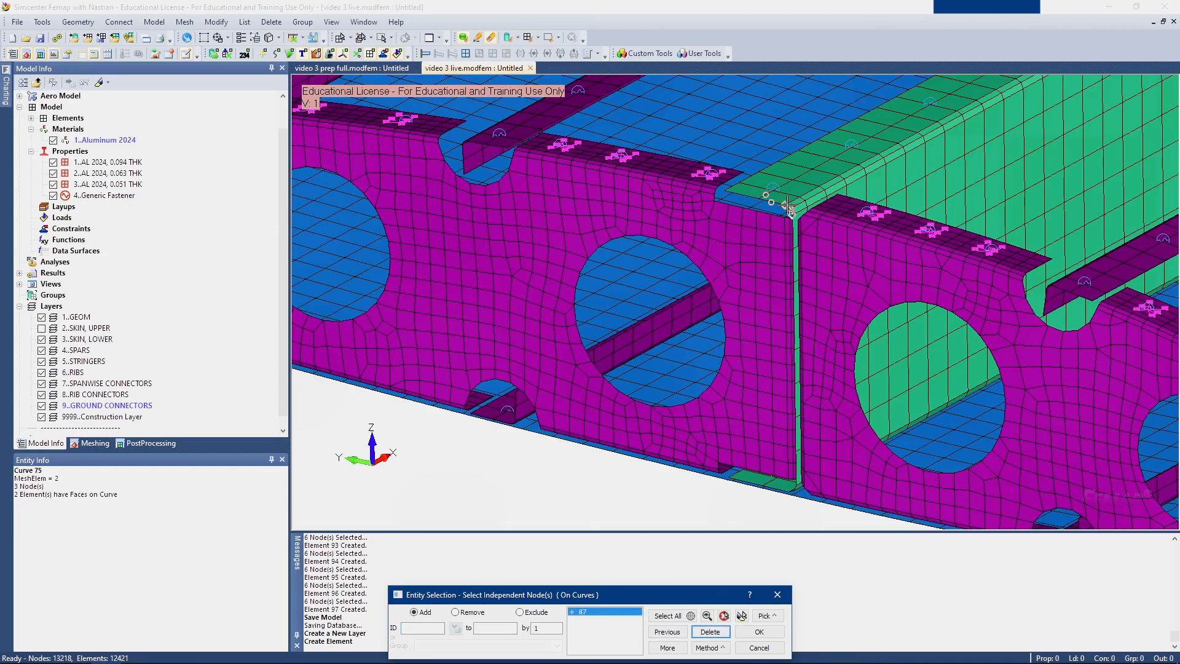
click(744, 196)
click(790, 211)
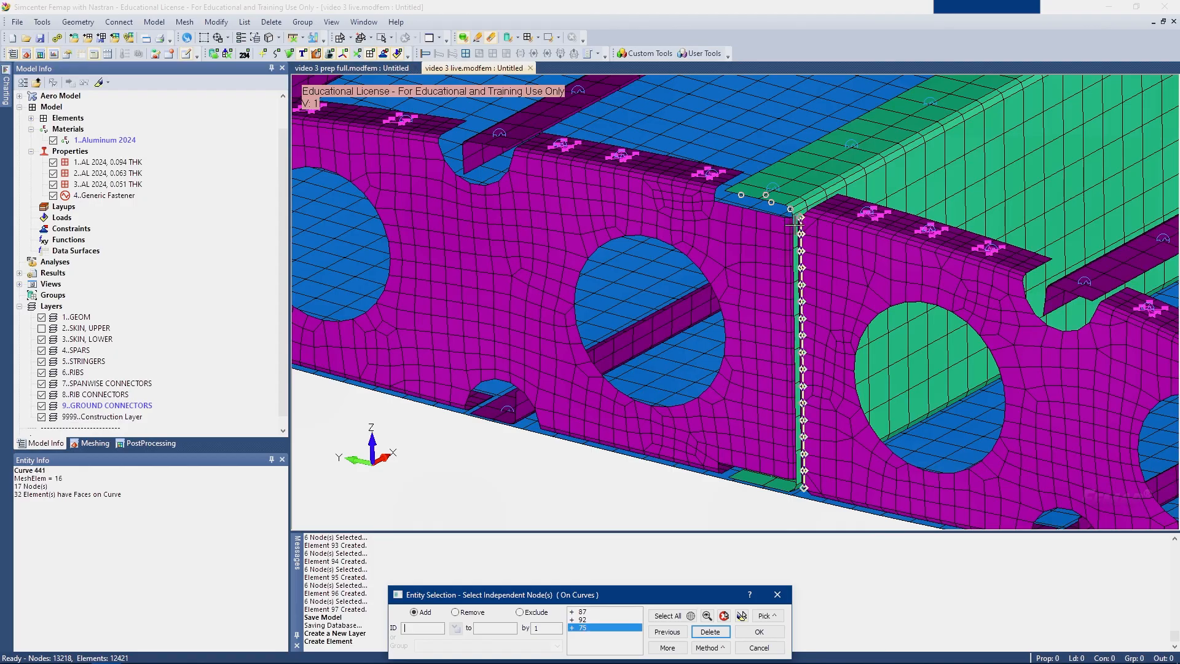
click(791, 228)
scroll(795, 465, up, 2)
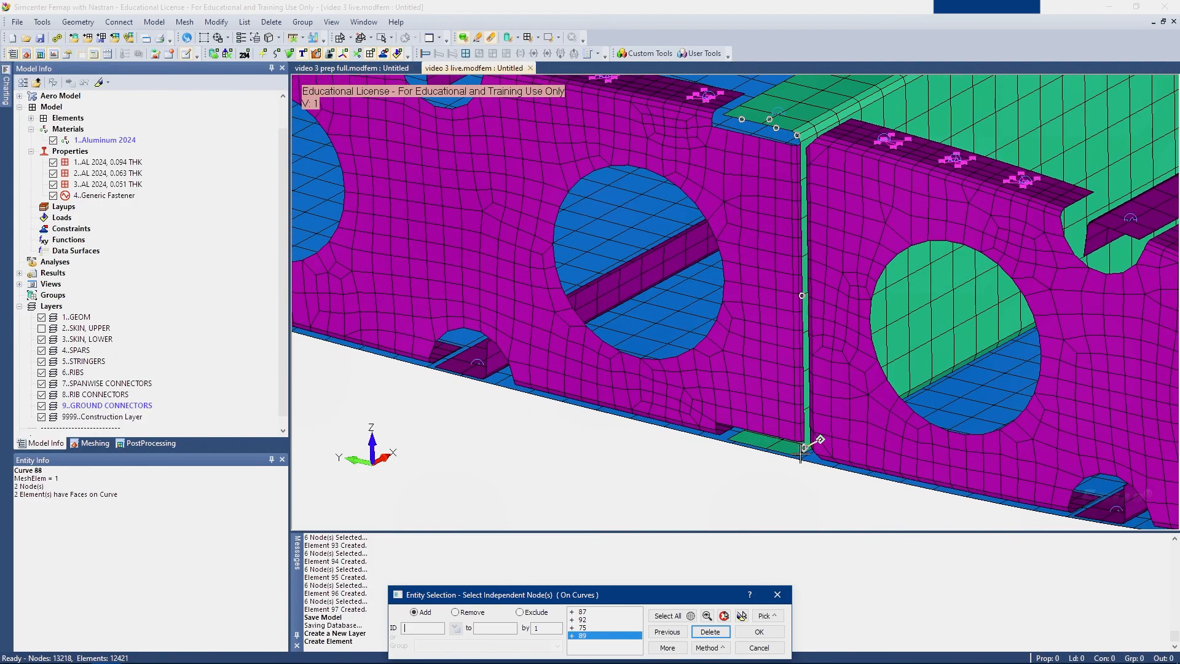
click(800, 453)
click(778, 449)
click(744, 443)
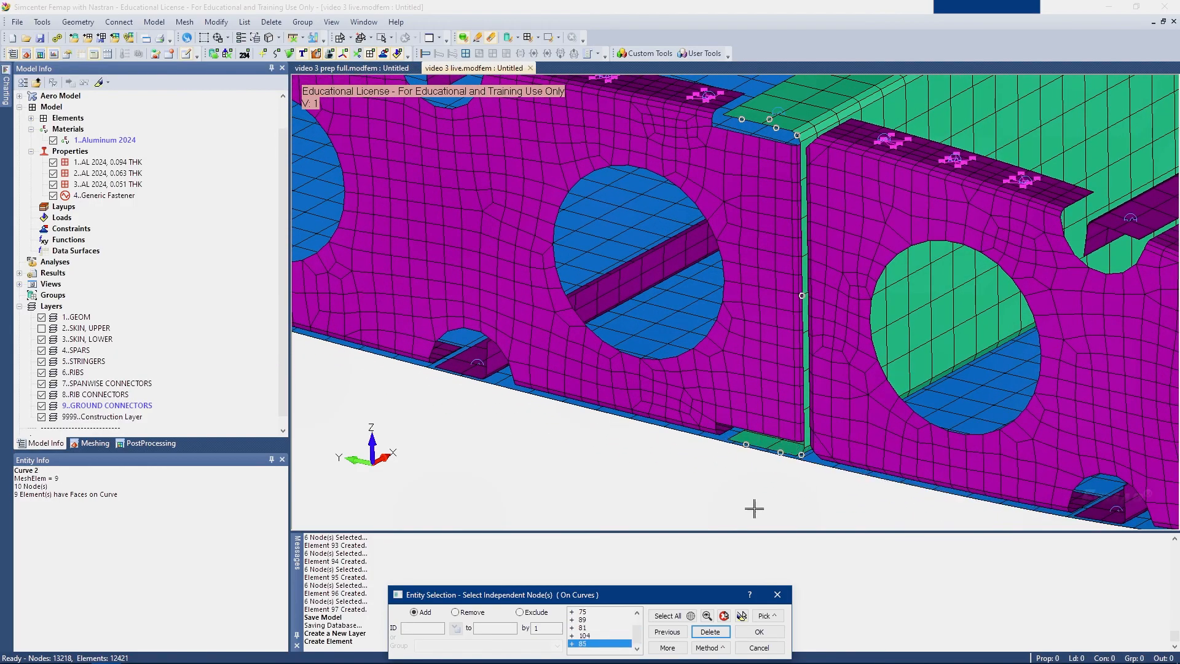
scroll(756, 463, down, 2)
click(760, 632)
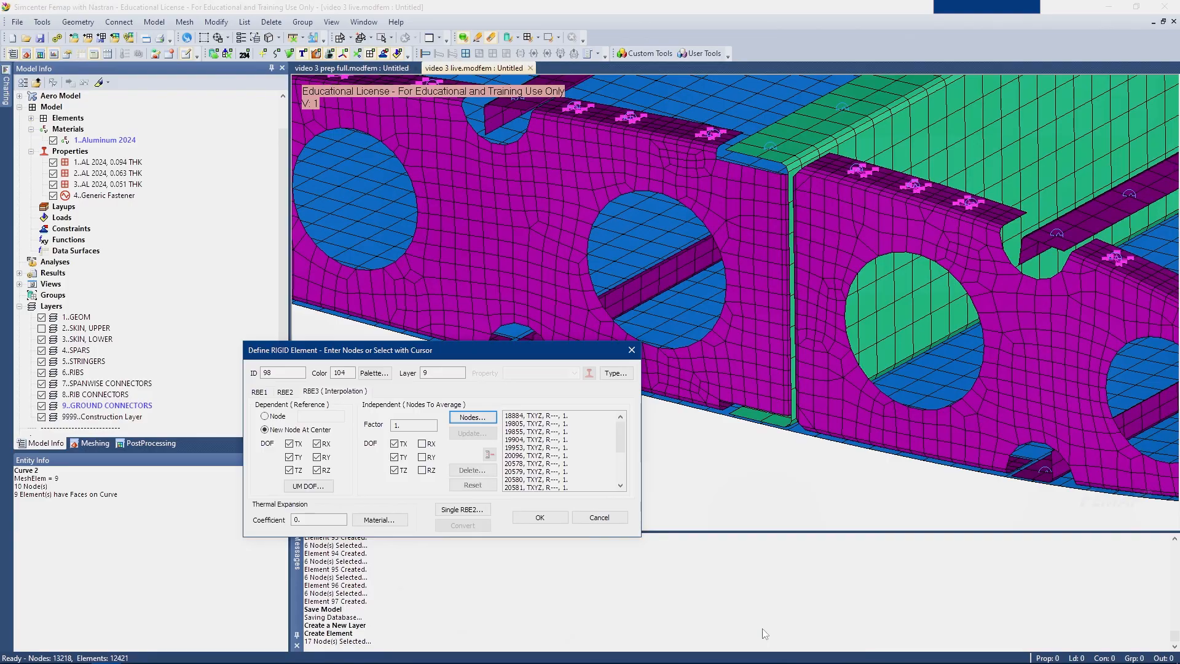
click(545, 521)
Start a second RBE3 at the rear spar's root end, picking upper flange and web curves 130, 123, 110 and 120 for its independent nodes
scroll(711, 338, down, 5)
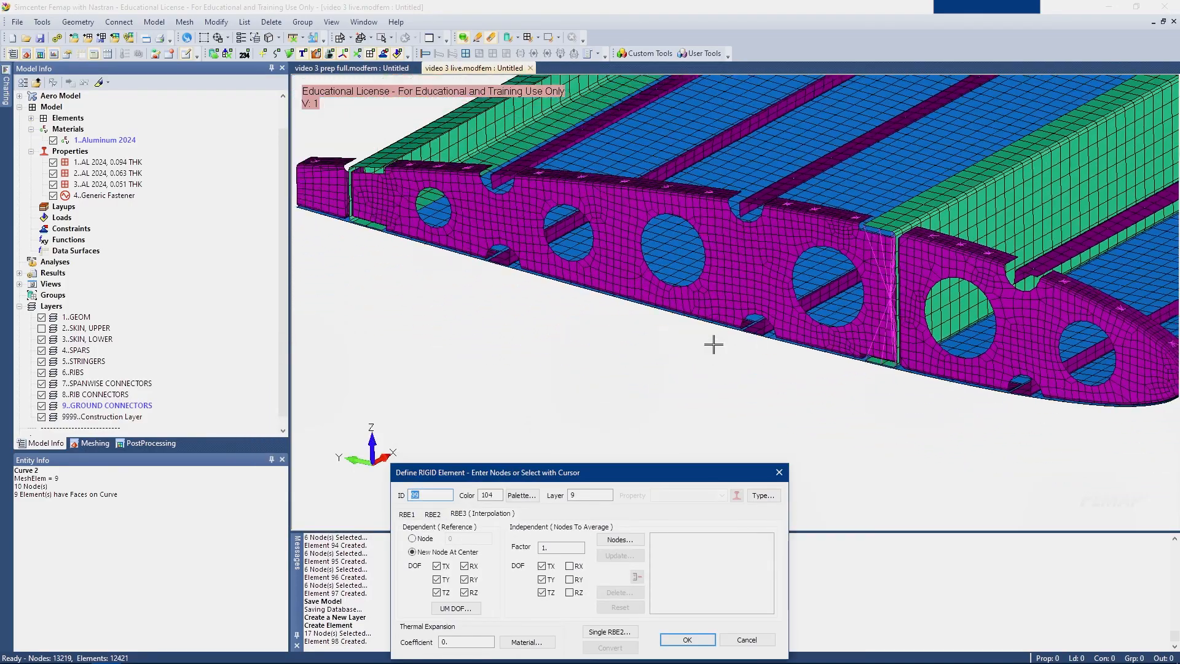
scroll(712, 338, up, 6)
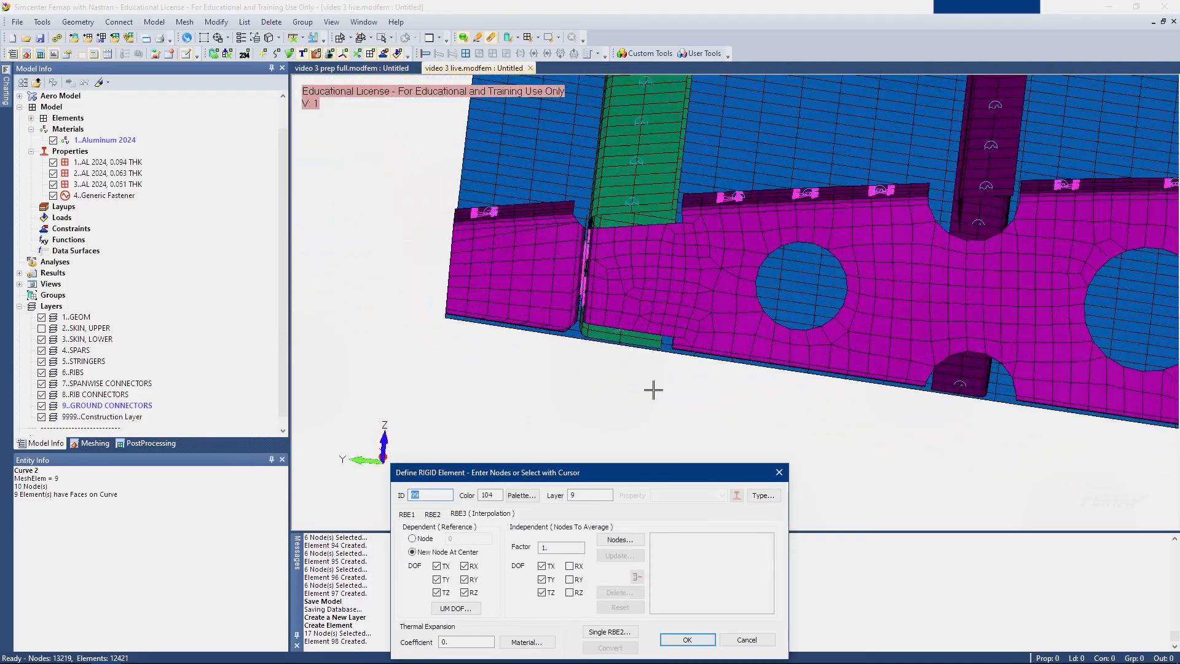
click(619, 539)
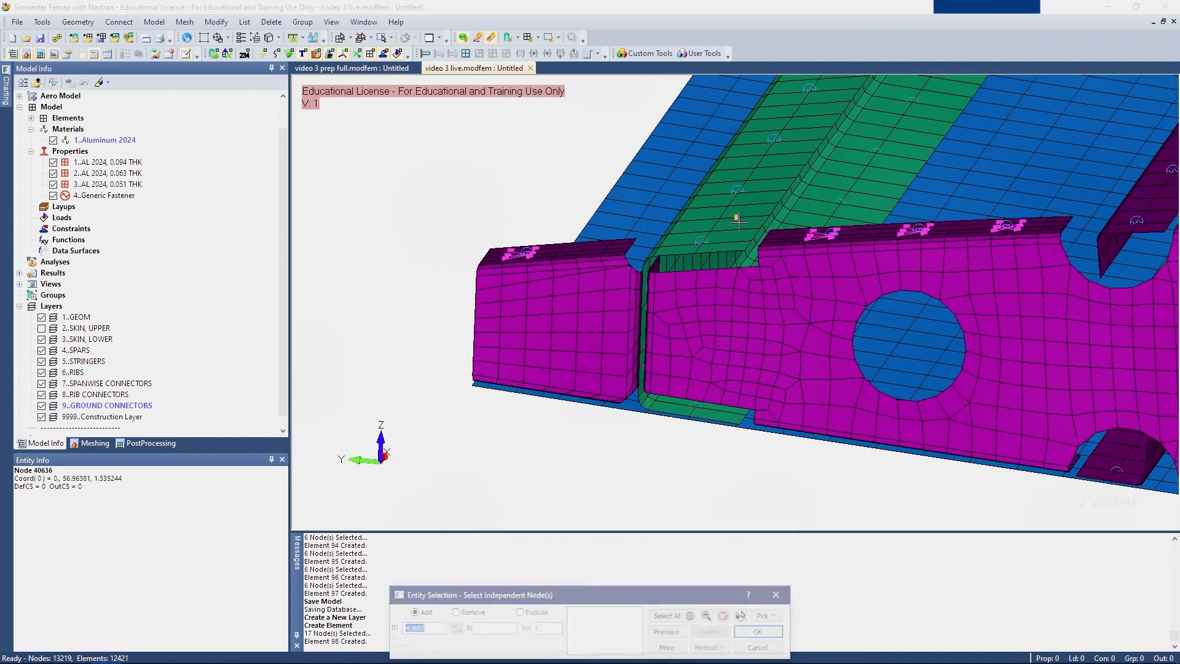
click(712, 648)
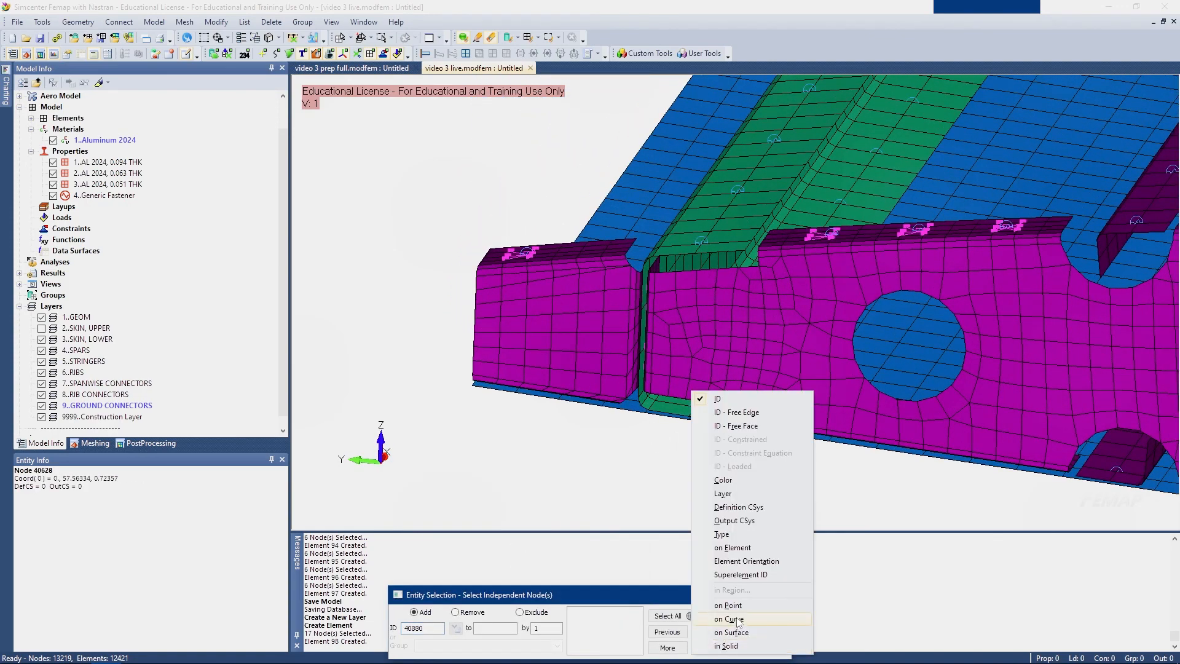
click(731, 619)
click(713, 252)
click(675, 255)
click(650, 267)
click(641, 332)
click(646, 406)
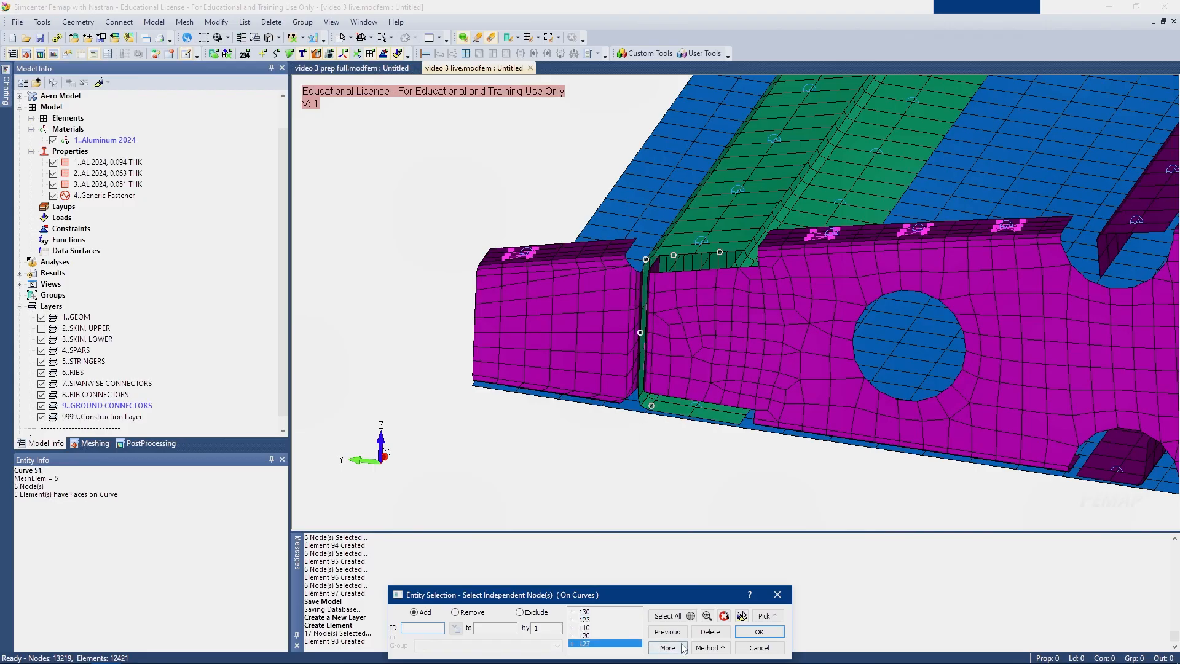
click(704, 634)
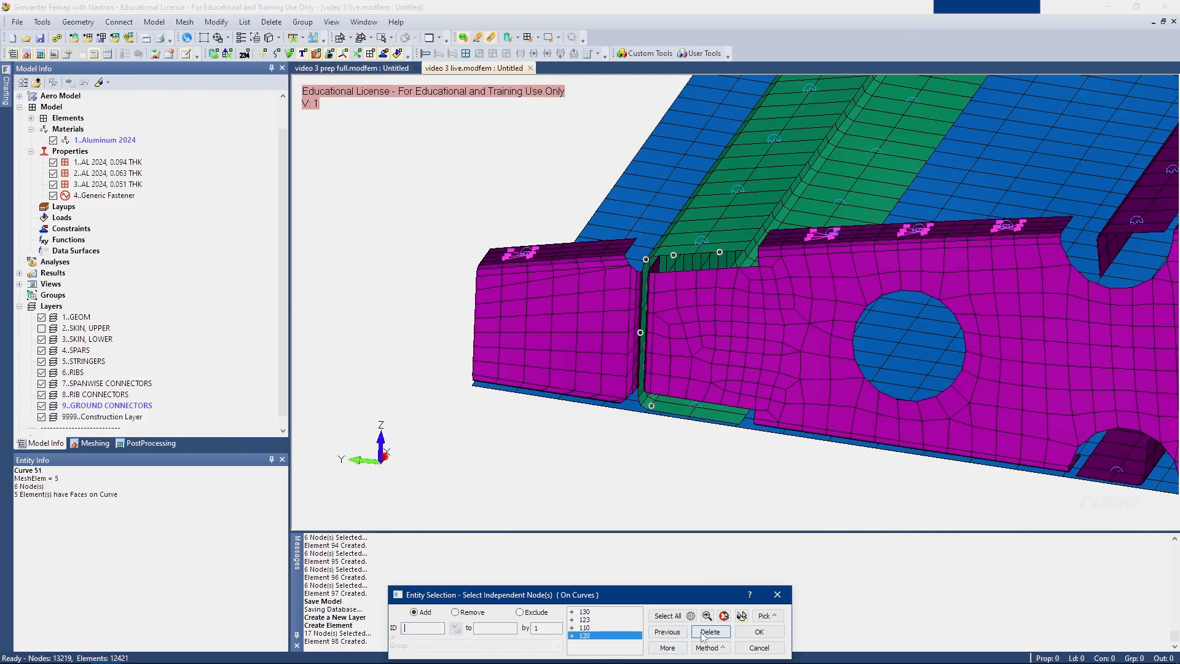
Add the rear spar's lower flange curves 116, 128 and 139, create the RBE3 element and end element creation
click(641, 406)
click(668, 414)
click(716, 421)
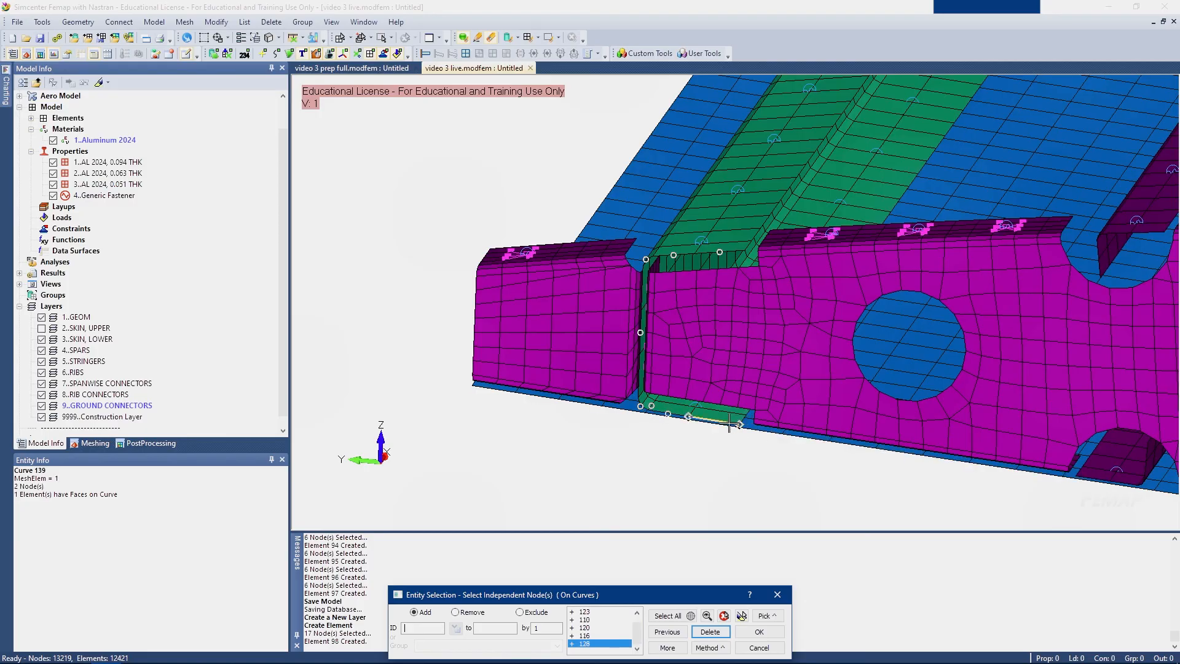
click(760, 635)
click(702, 640)
scroll(731, 307, down, 8)
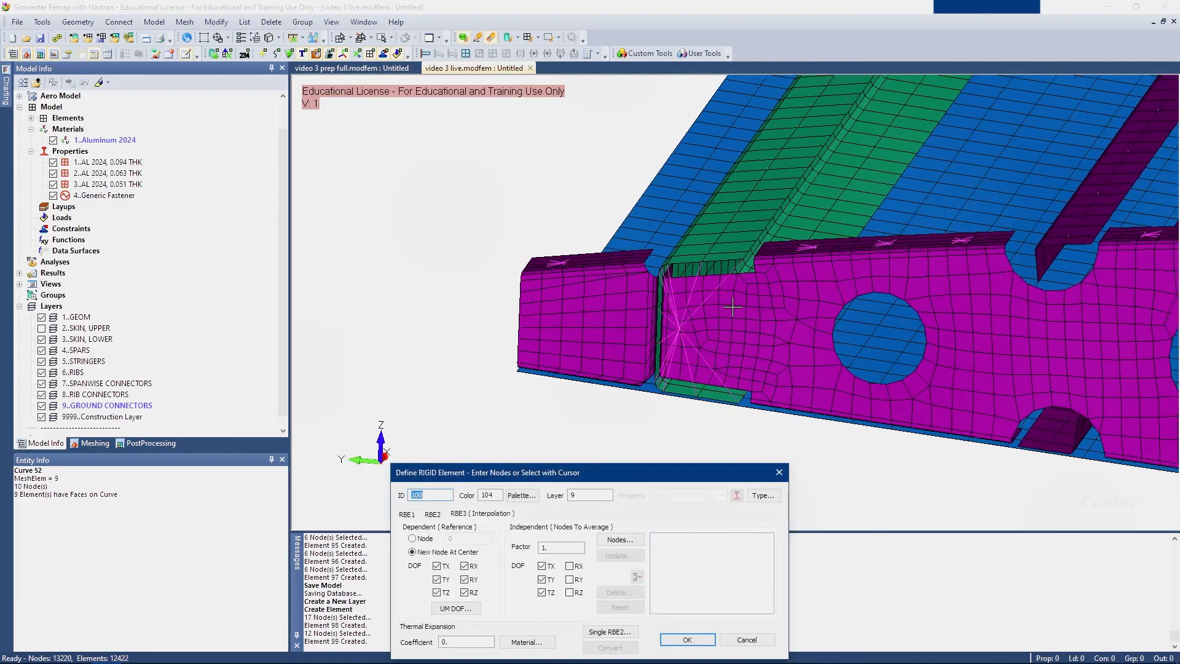
click(753, 639)
Start a Move By operation on nodes and select the dependent nodes 50 and 51 of the two spar-root RBE3 elements
scroll(764, 253, up, 10)
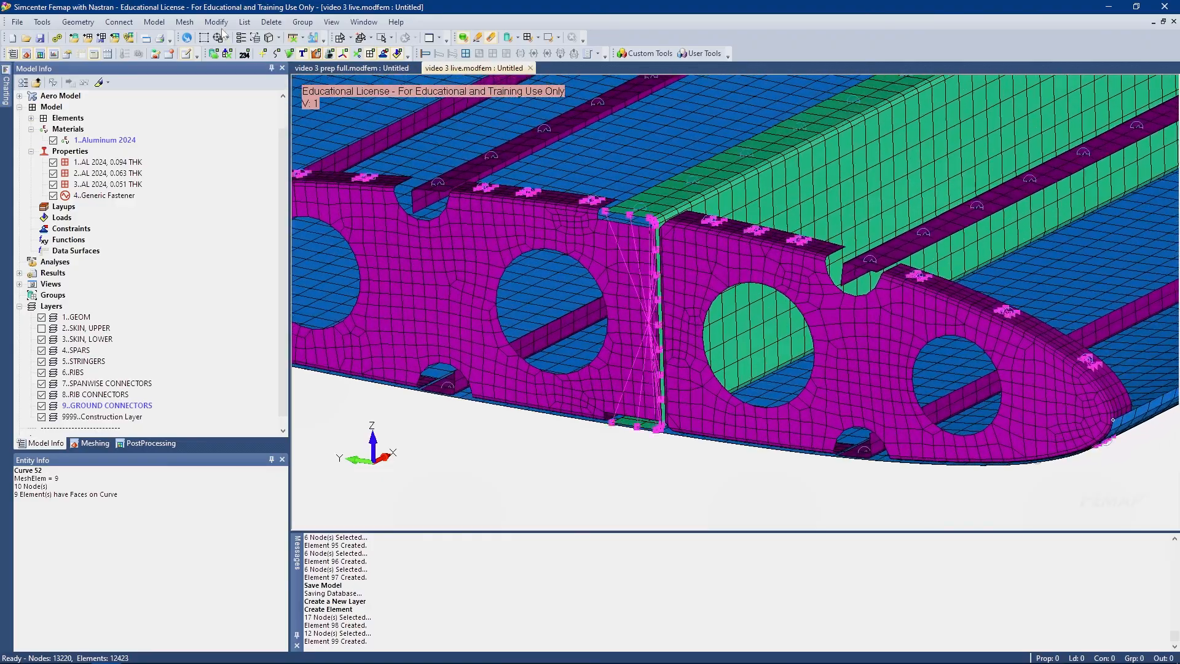
click(153, 22)
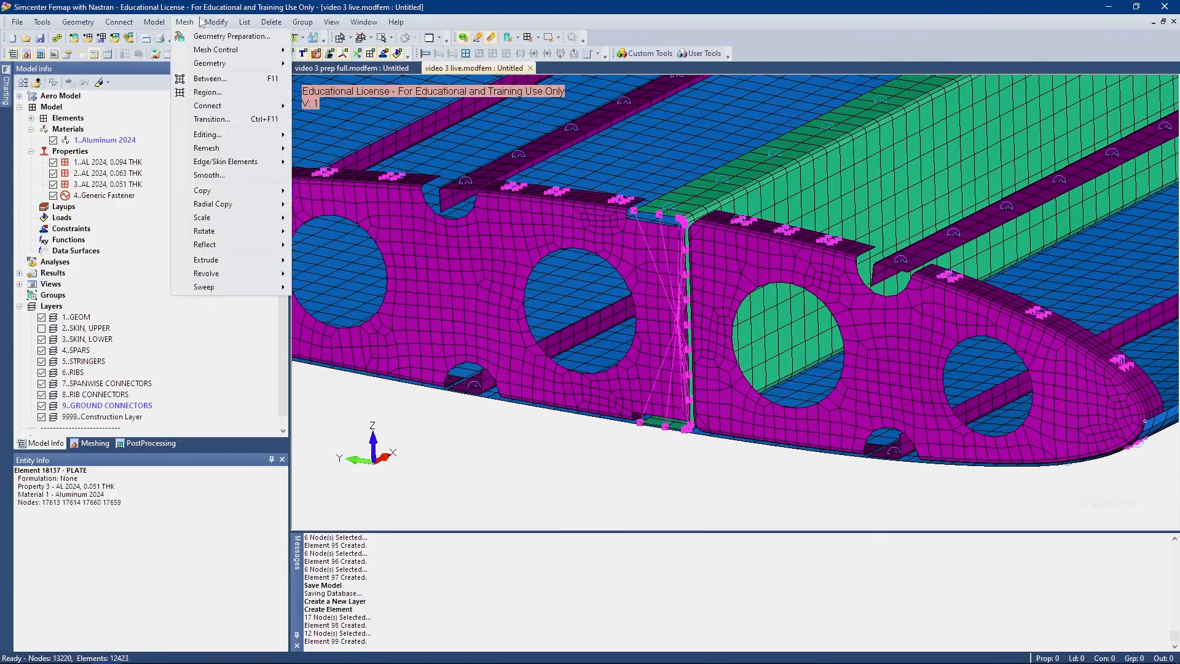
mouse_move(208, 25)
mouse_move(244, 150)
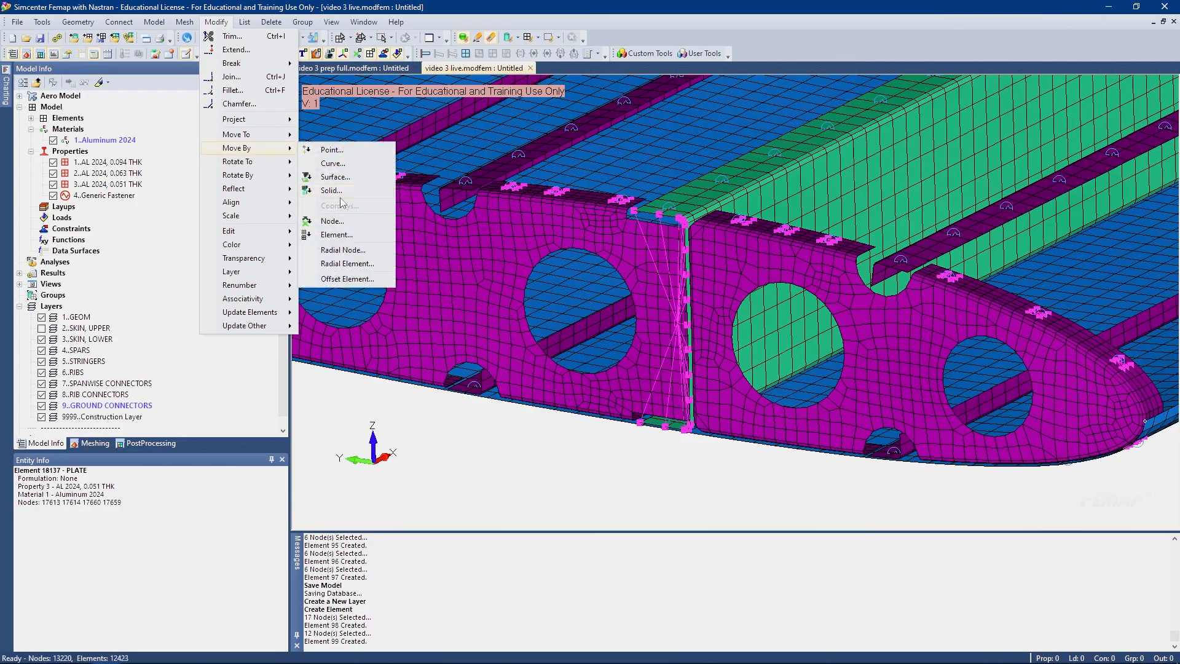
click(341, 215)
scroll(742, 351, up, 2)
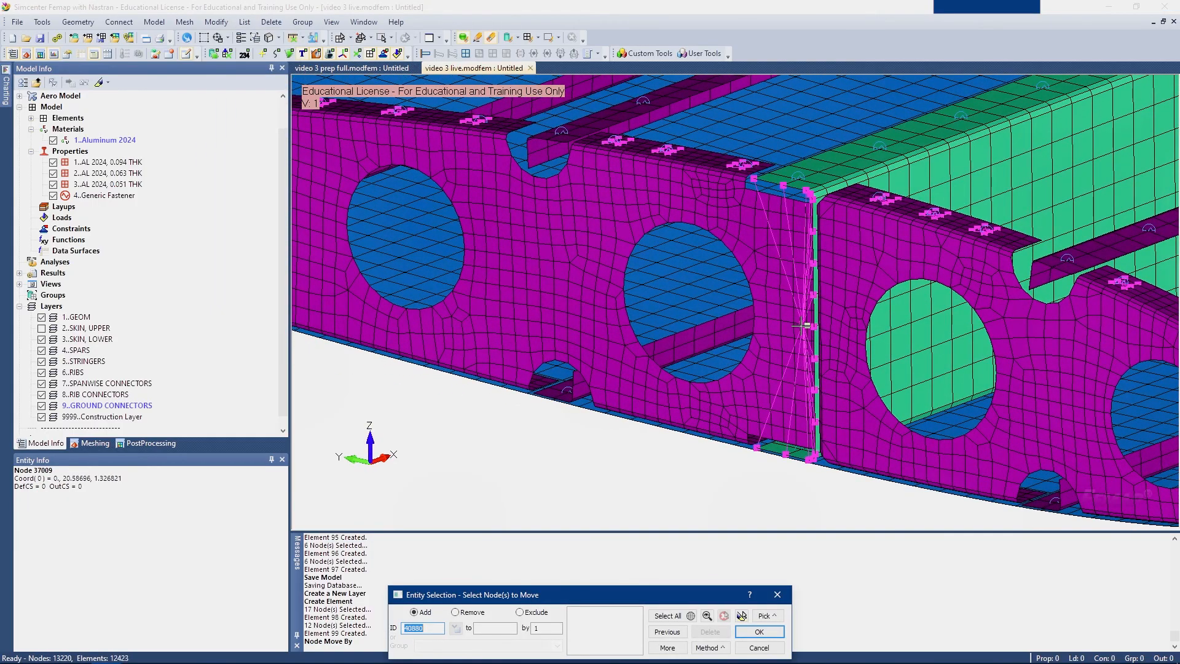
scroll(803, 328, up, 3)
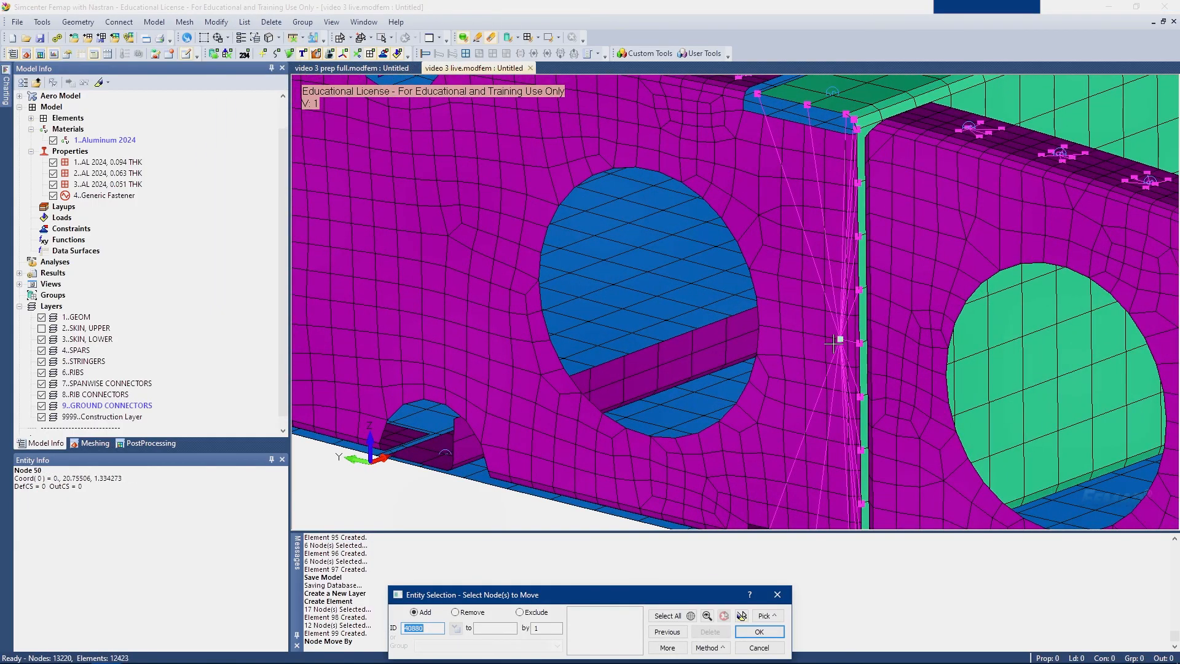
click(839, 341)
scroll(839, 341, down, 5)
scroll(606, 274, up, 4)
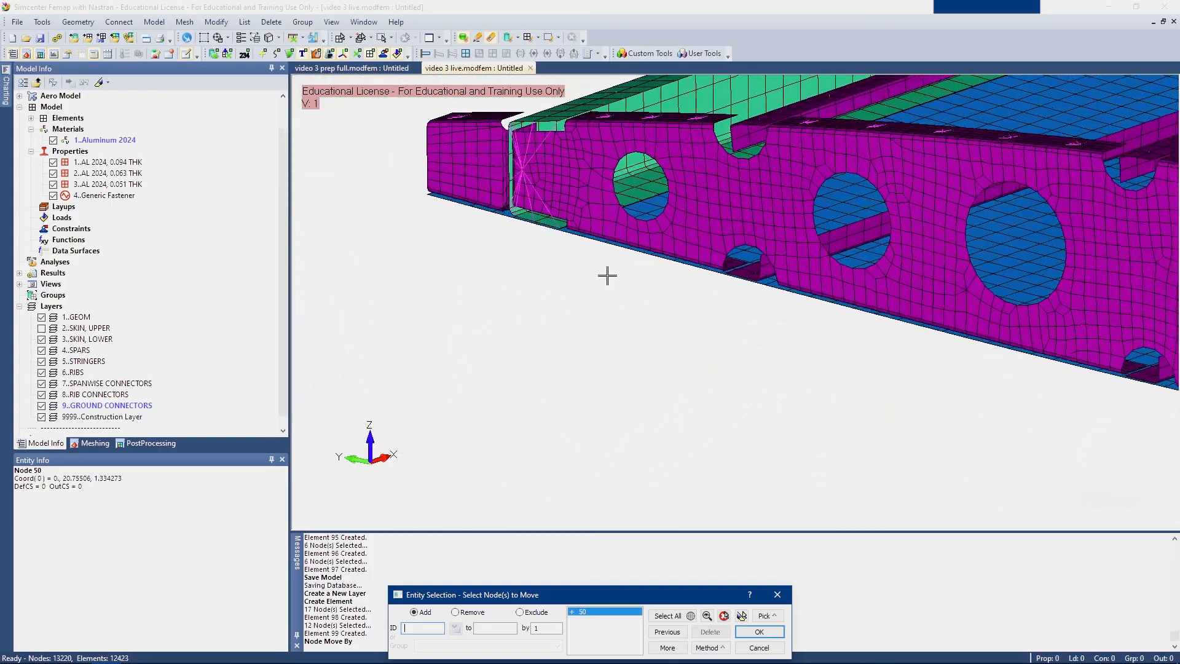
scroll(755, 265, up, 5)
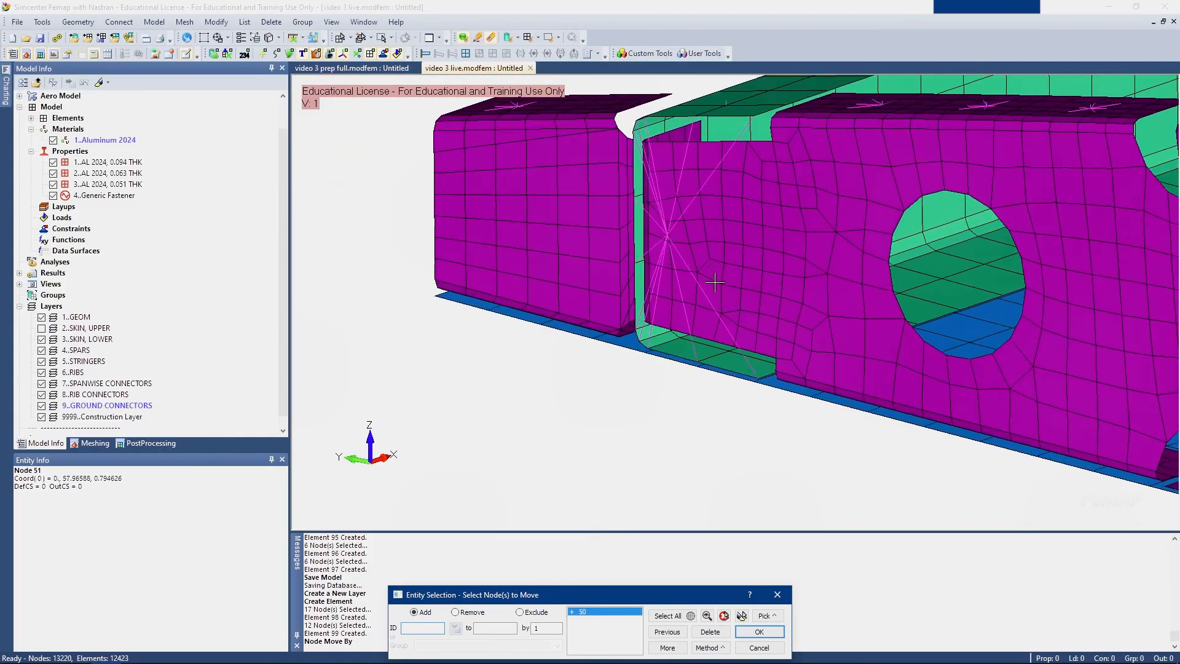
click(644, 215)
scroll(767, 242, down, 5)
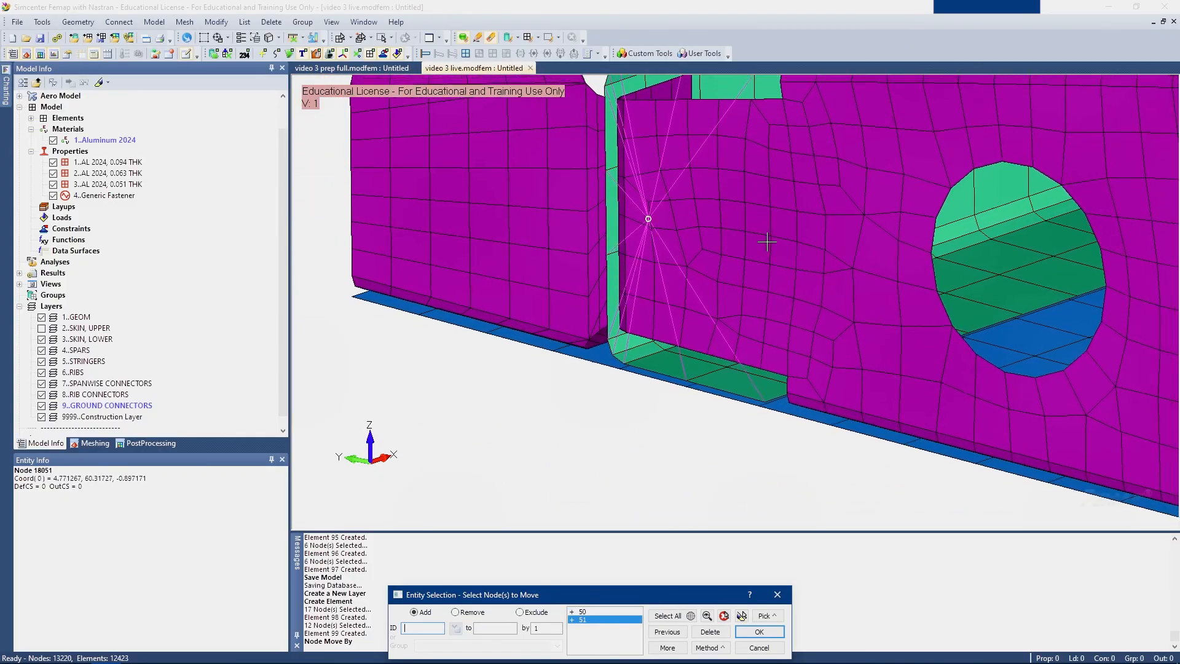
scroll(767, 241, down, 5)
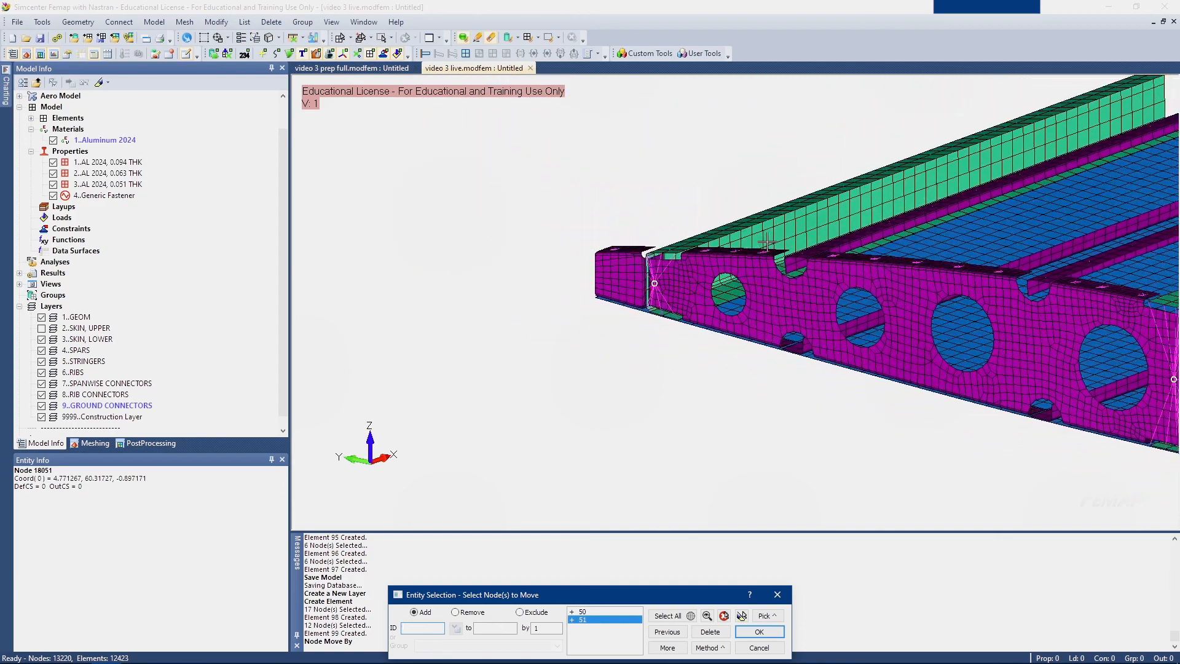
middle_drag(766, 241, 781, 296)
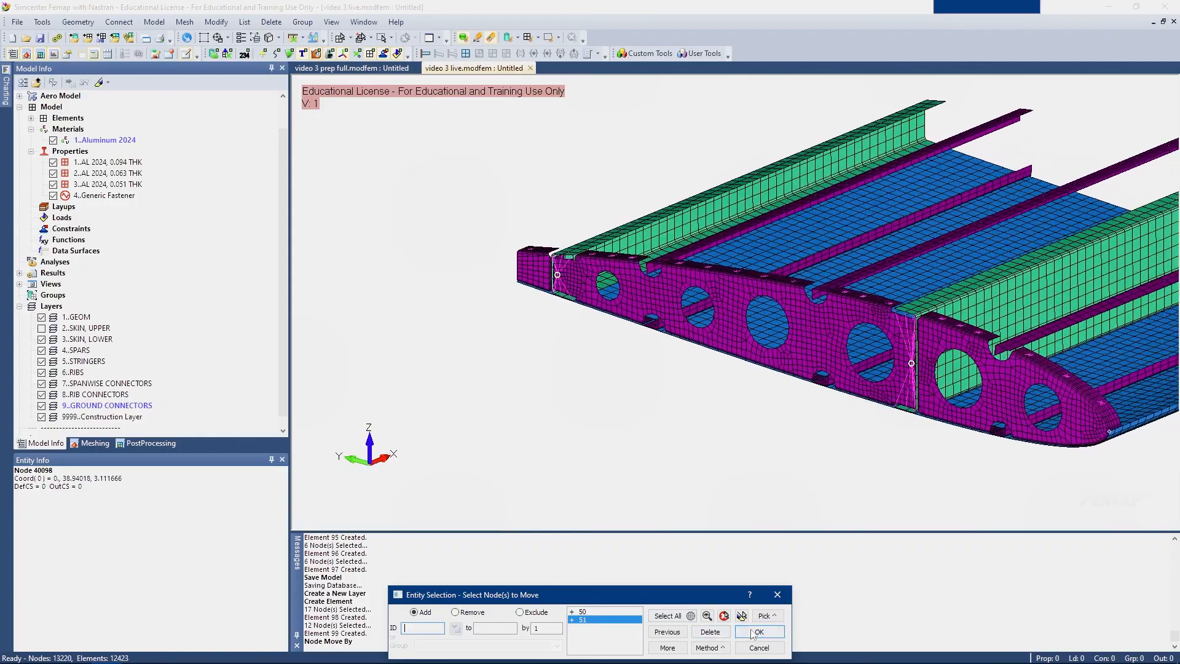
click(759, 632)
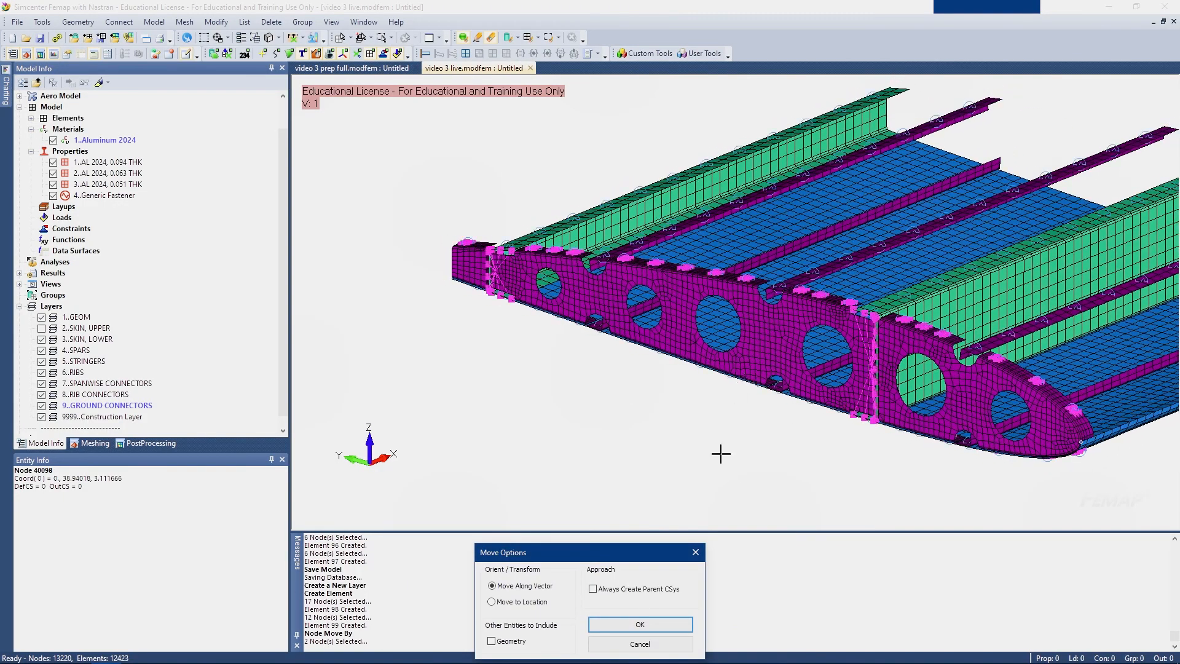
Move both RBE3 dependent nodes along a vector of -0.5 in global X, leaving geometry excluded
drag(591, 556, 525, 380)
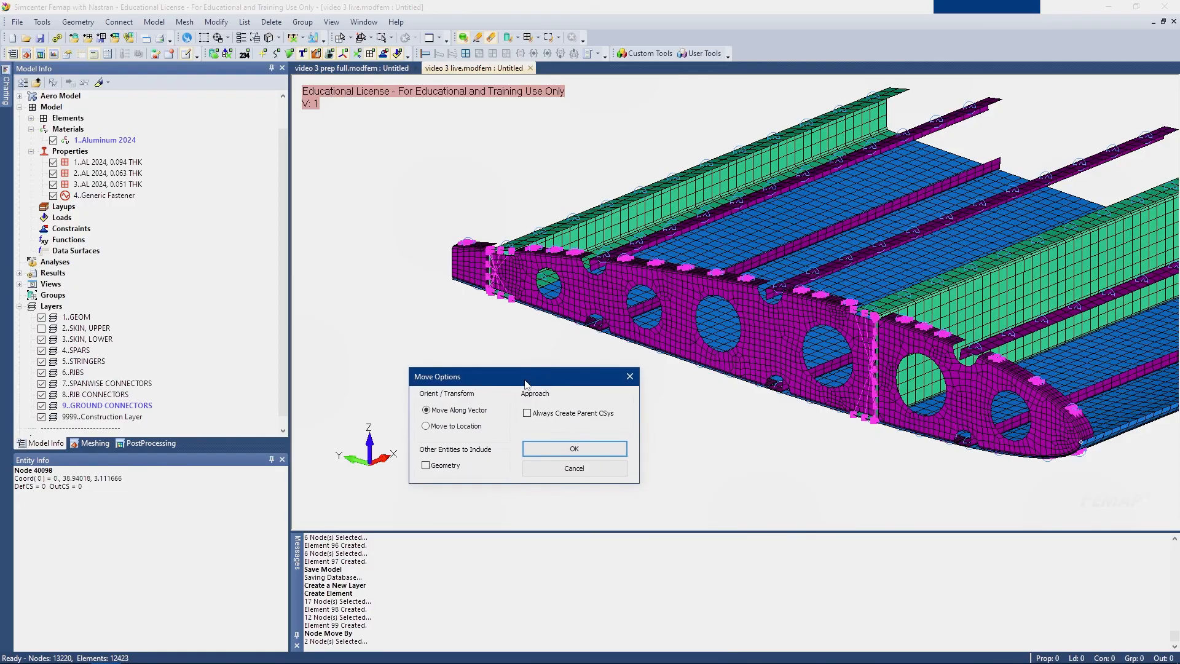
click(566, 453)
drag(647, 607, 595, 439)
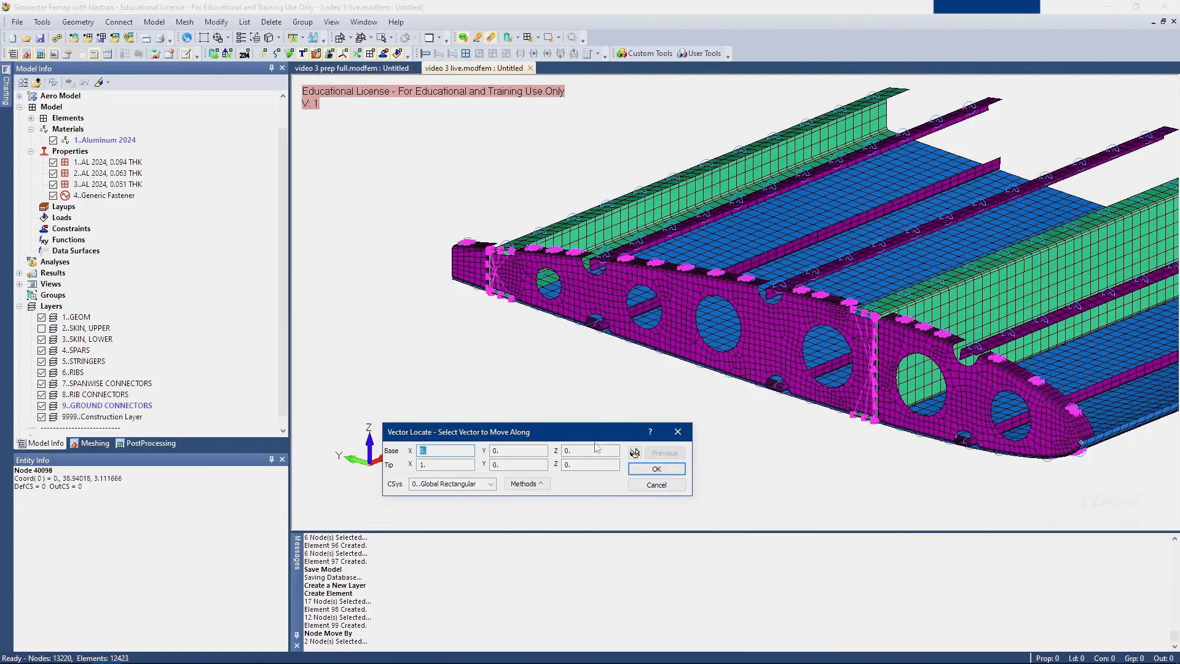
drag(438, 466, 381, 461)
text(-0.)
key(Return)
middle_drag(1054, 400, 860, 351)
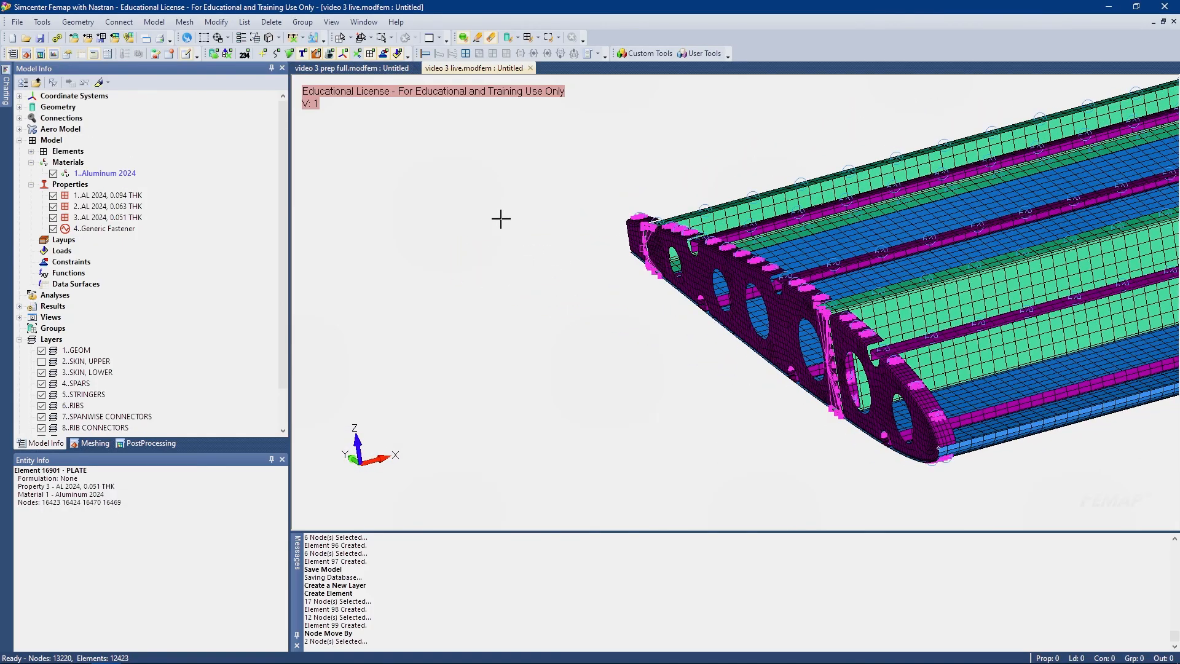
Create a coincident node on each RBE3 dependent node, 50 and 51, with the On Node method and end node creation
click(153, 22)
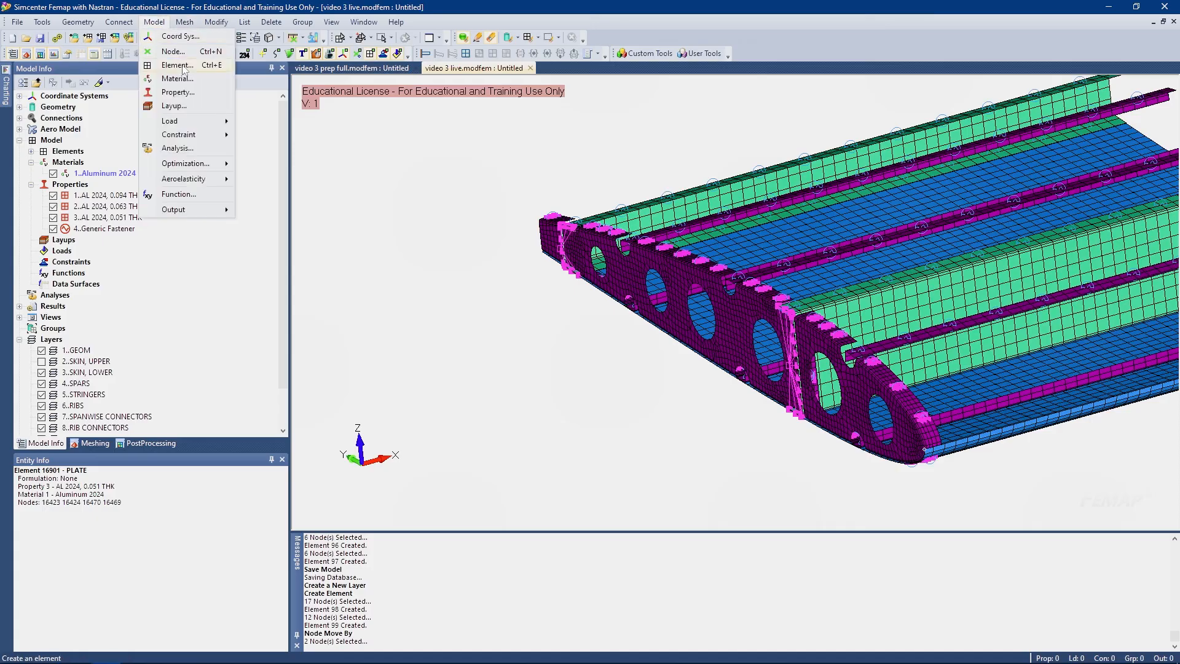
click(176, 50)
middle_drag(666, 368, 748, 440)
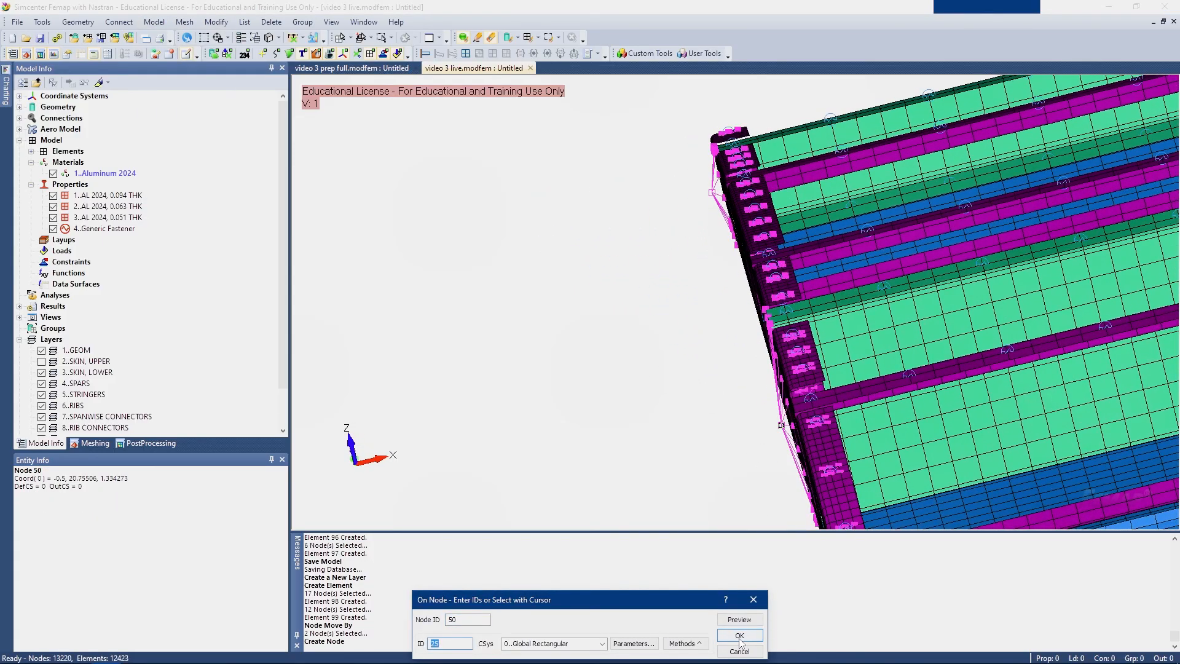
click(739, 635)
click(705, 196)
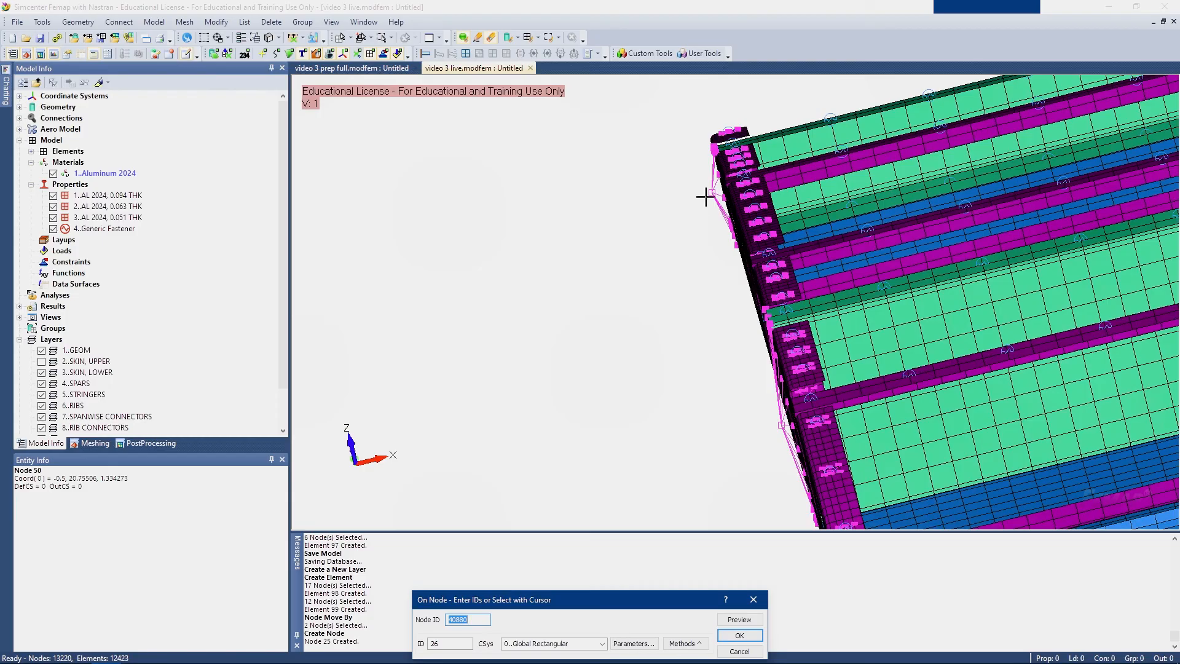
click(736, 637)
middle_drag(580, 242, 639, 247)
click(739, 651)
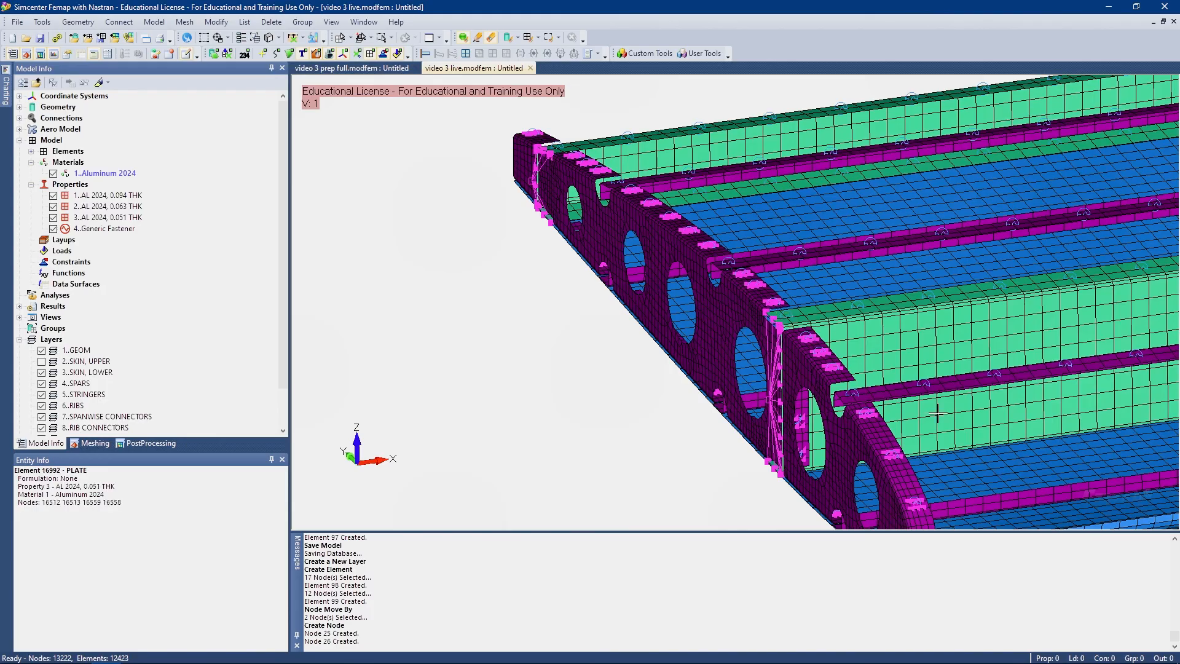
Move the two new coincident nodes, IDs 25 to 26, along a vector of -0.25 in global X
scroll(566, 222, down, 2)
middle_drag(561, 220, 528, 191)
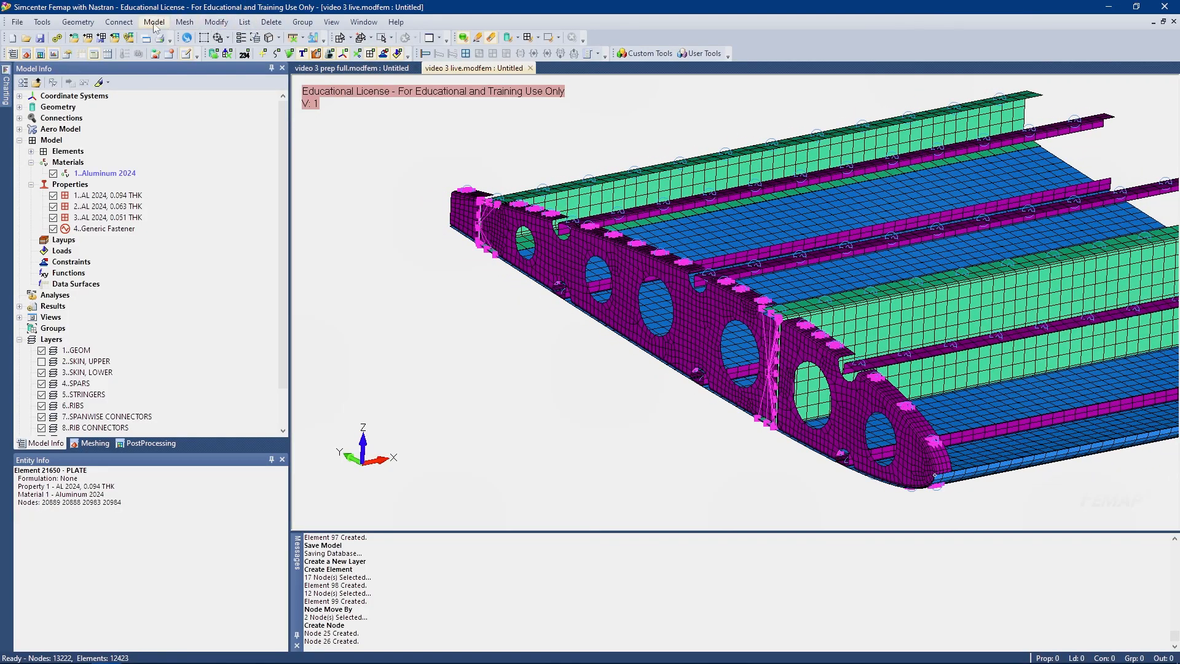
click(209, 22)
mouse_move(243, 151)
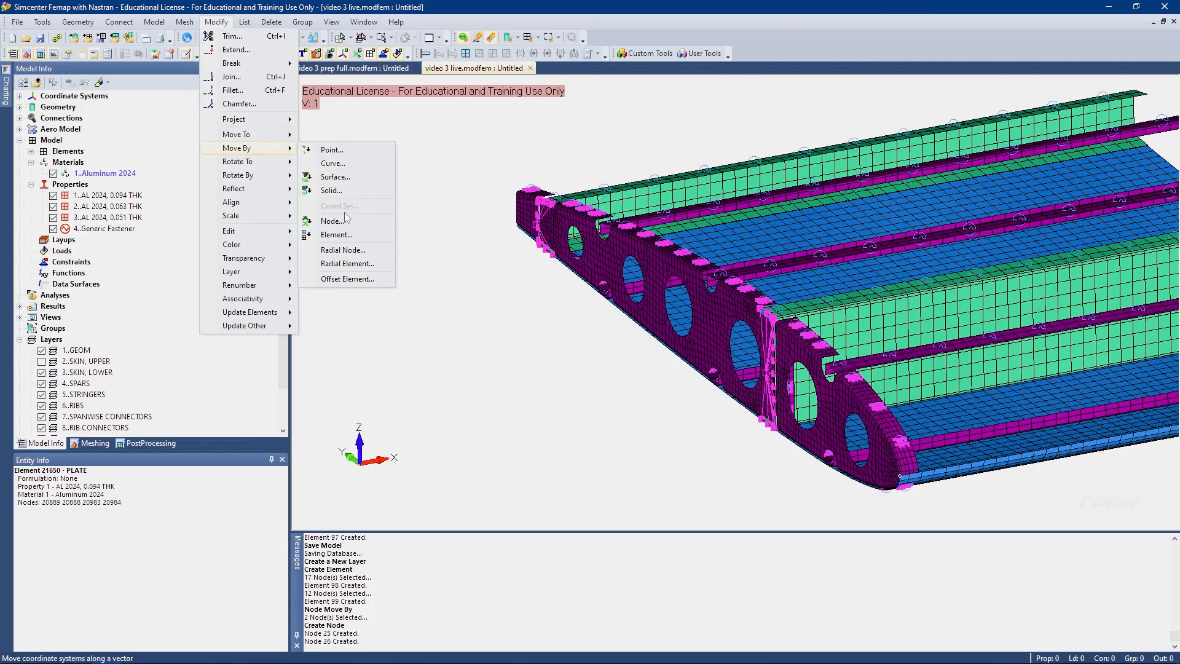
click(319, 176)
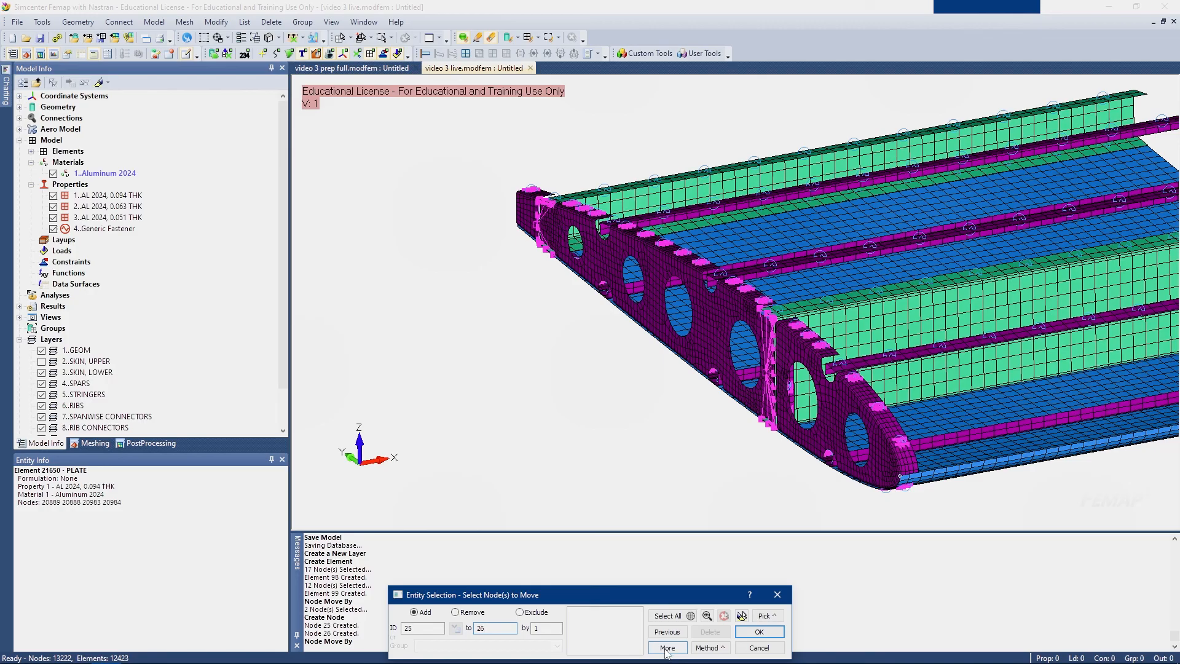
click(759, 631)
click(628, 624)
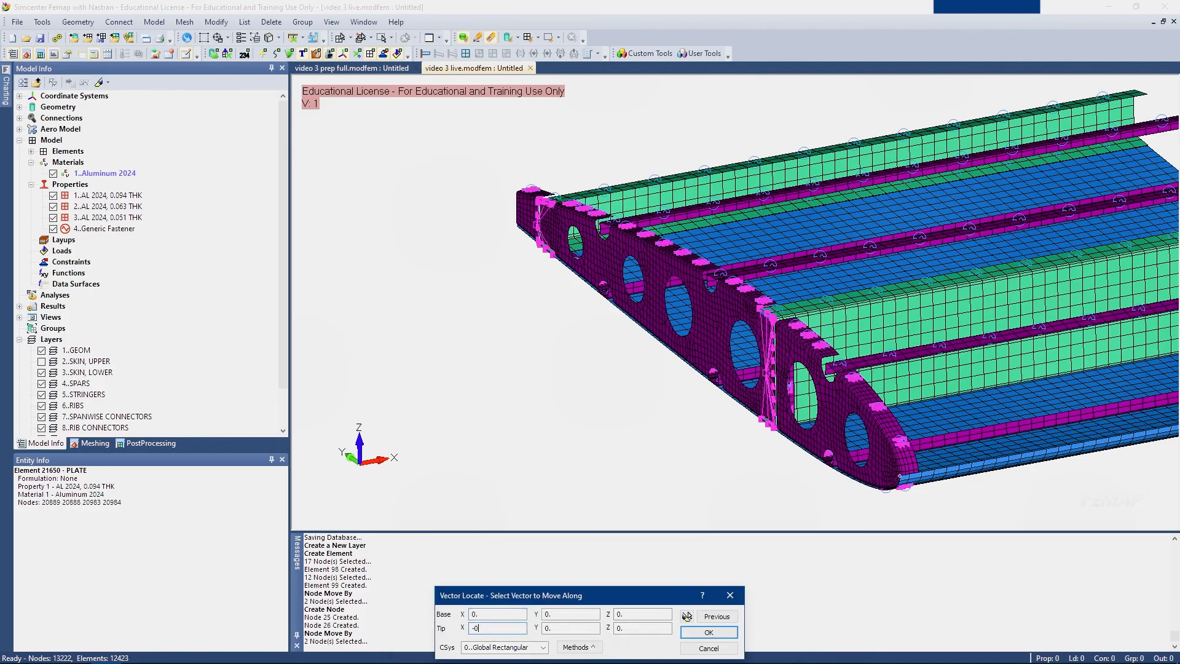
text(-0.25)
key(Return)
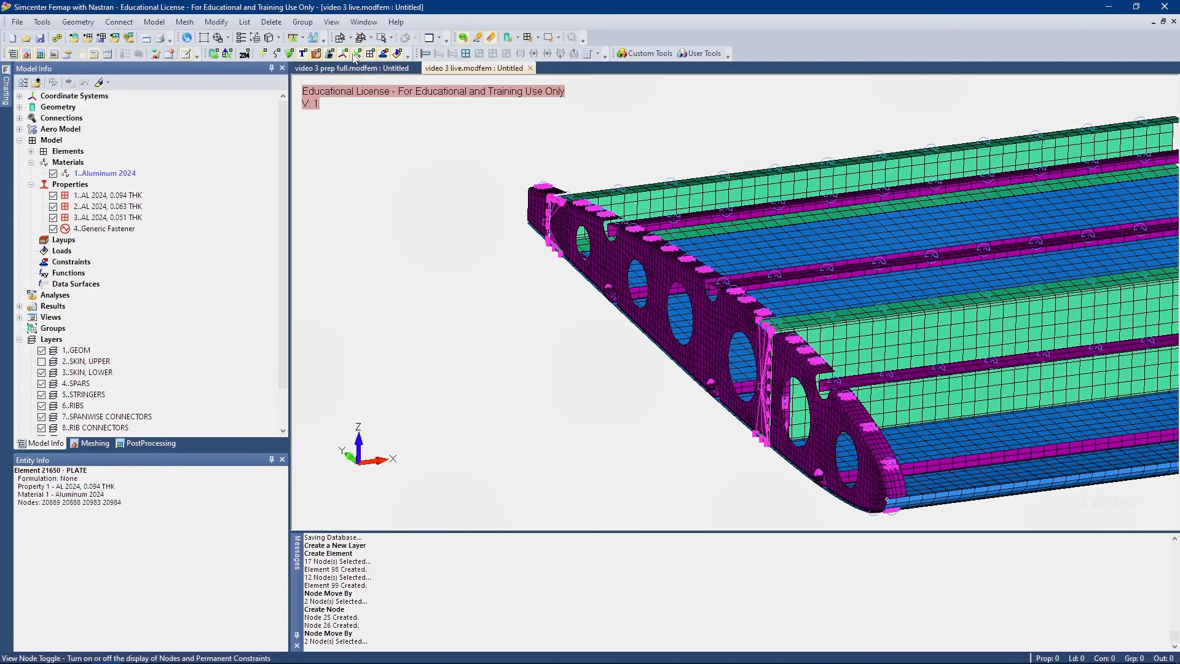
Show the nodes and start a Spring/Damper element on layer 9 with the Generic Fastener property
scroll(637, 311, up, 6)
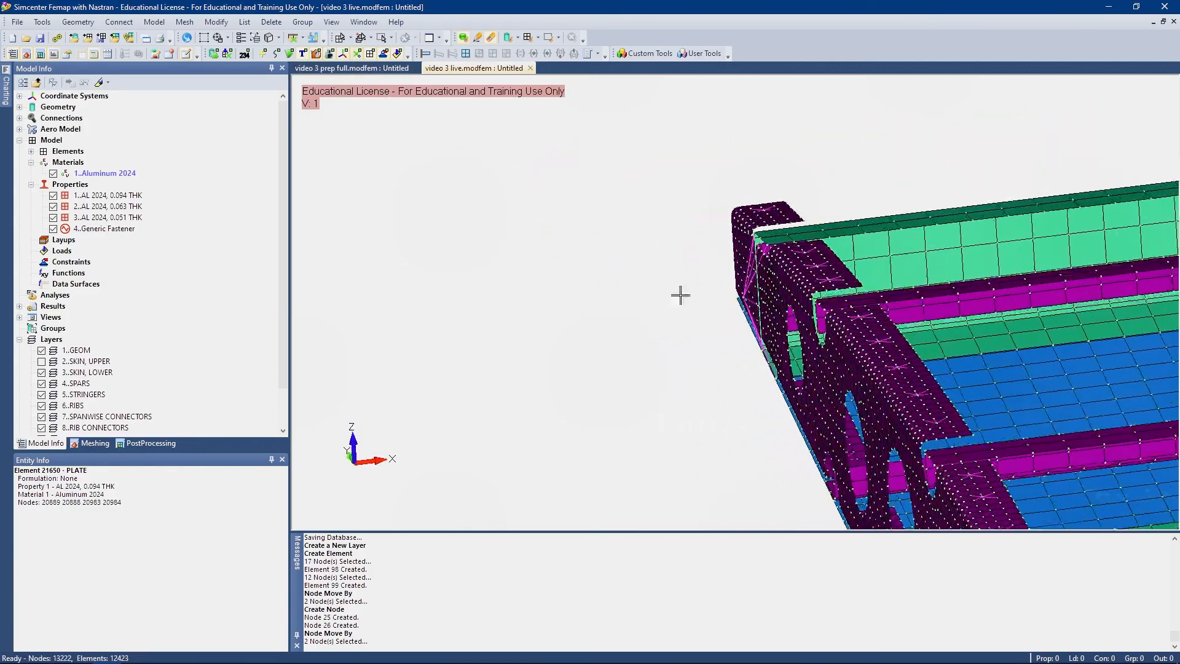
scroll(734, 312, up, 2)
click(155, 22)
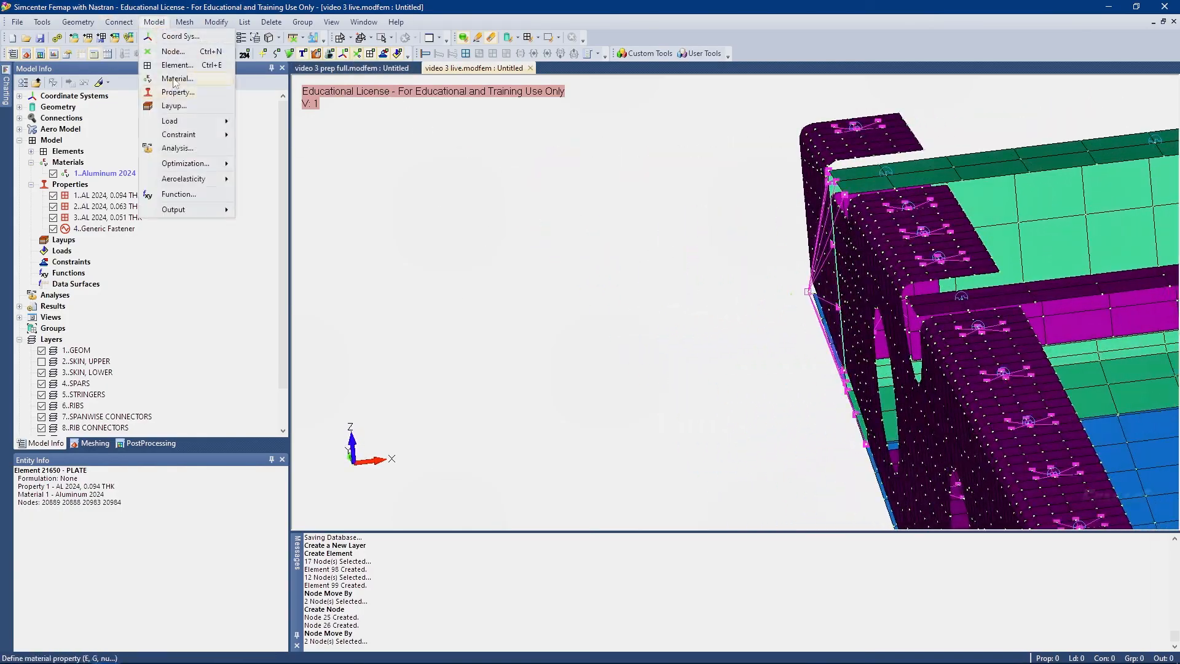
click(174, 64)
click(438, 517)
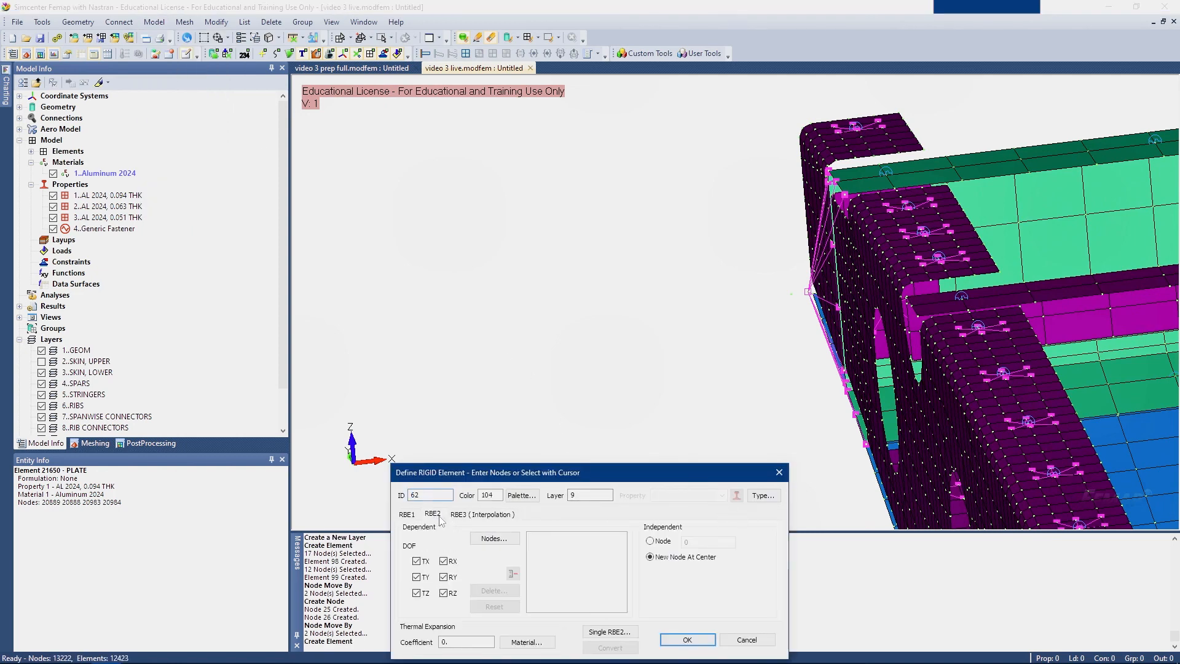
click(462, 514)
click(762, 495)
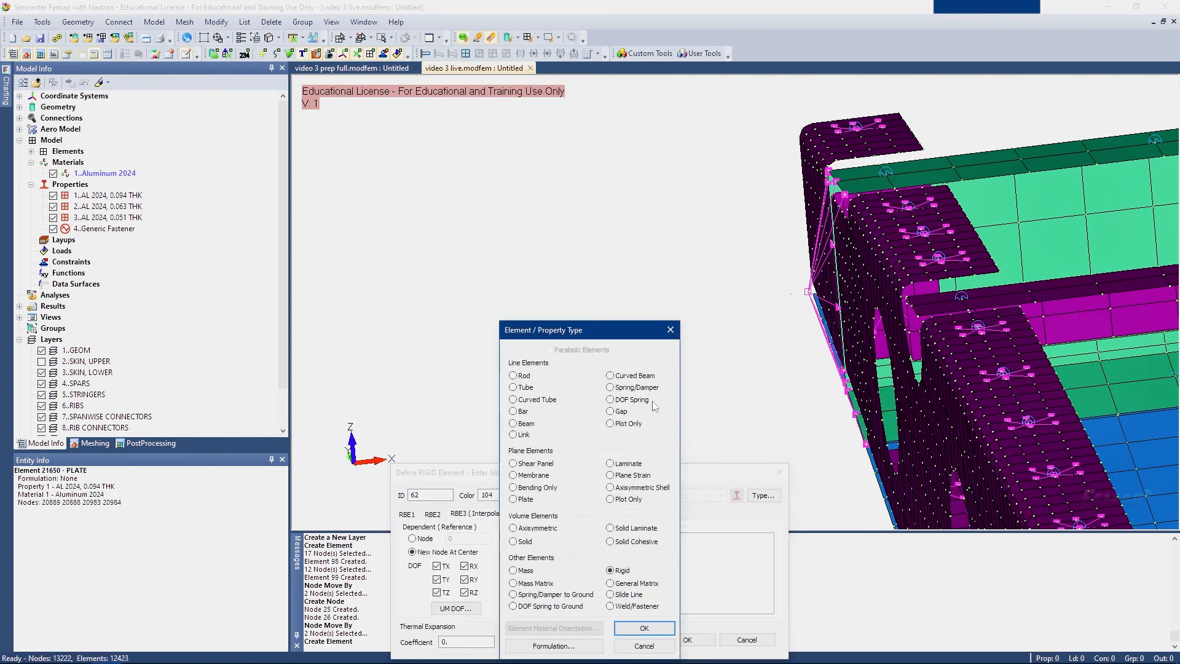
click(644, 628)
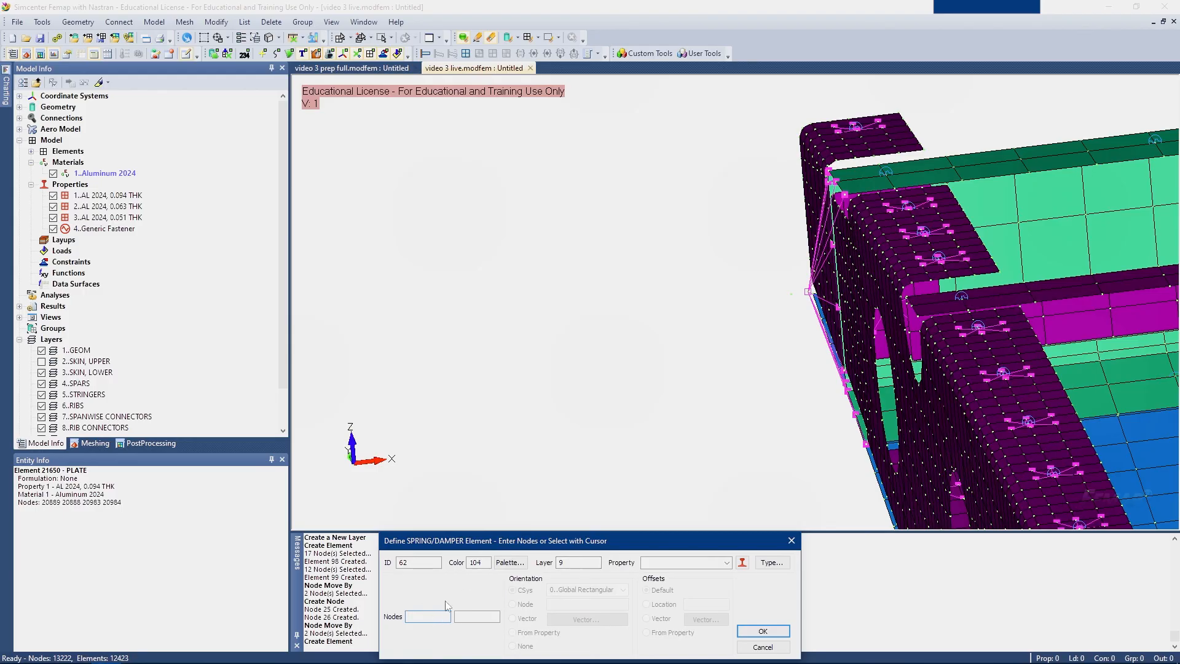
click(726, 562)
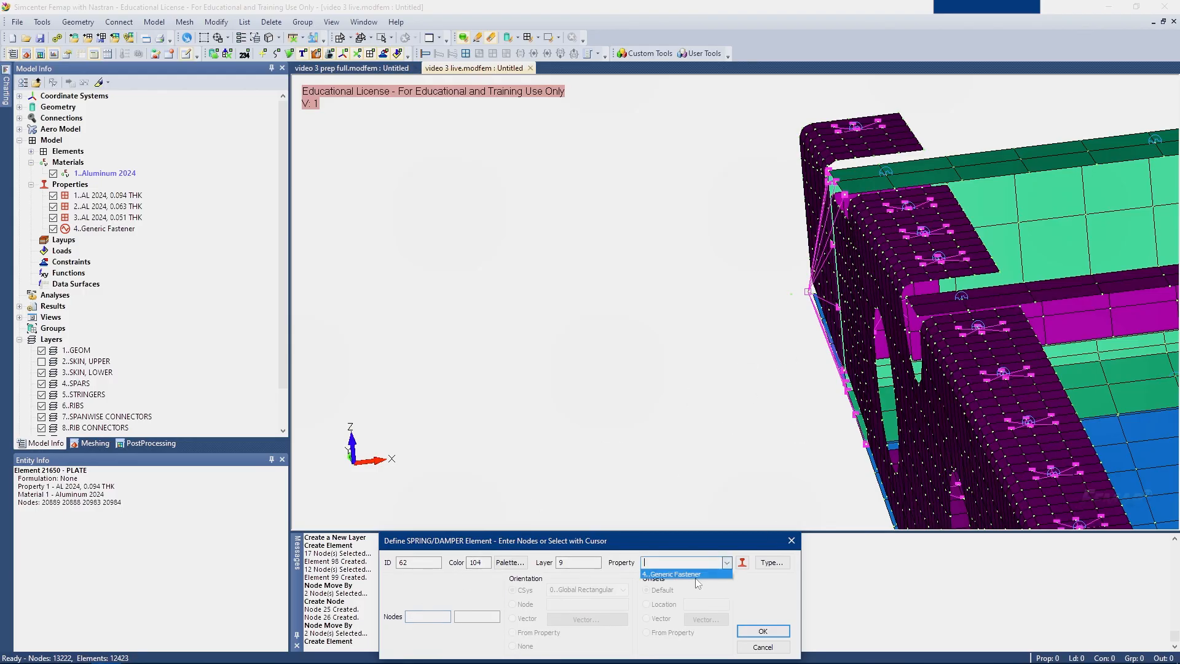
click(698, 578)
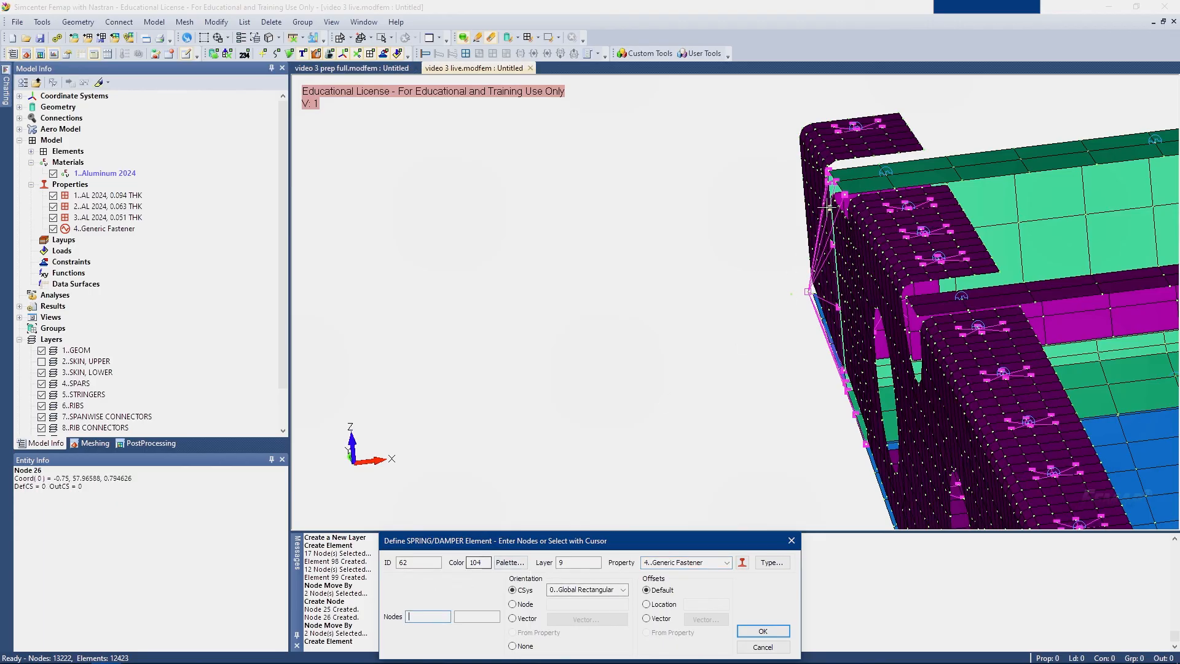
Create spring elements joining each spar's RBE3 dependent node to its offset ground node, 51 to 26 and 50 to 25, then end element creation
click(806, 287)
click(762, 631)
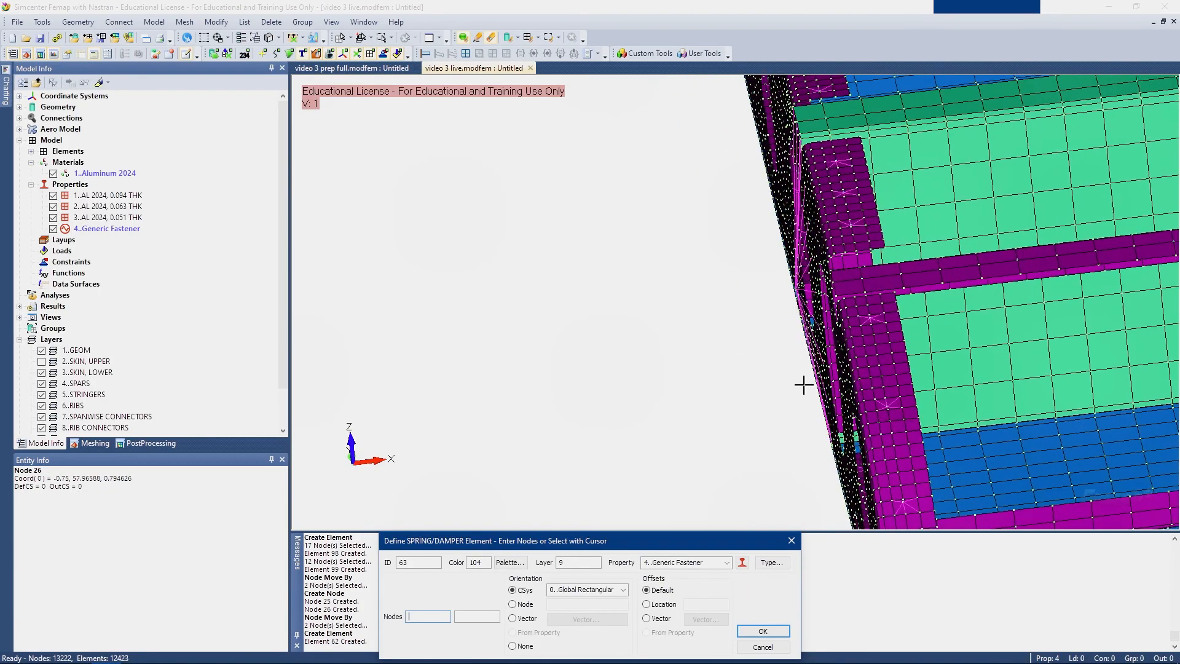
click(792, 288)
click(783, 288)
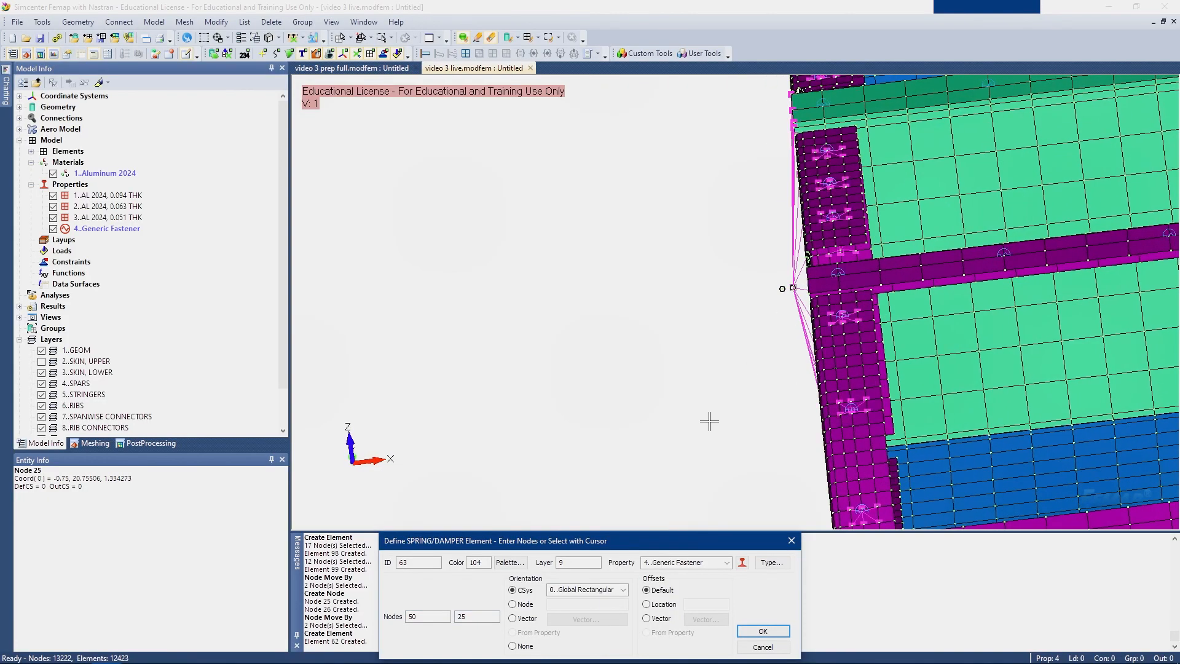
click(760, 630)
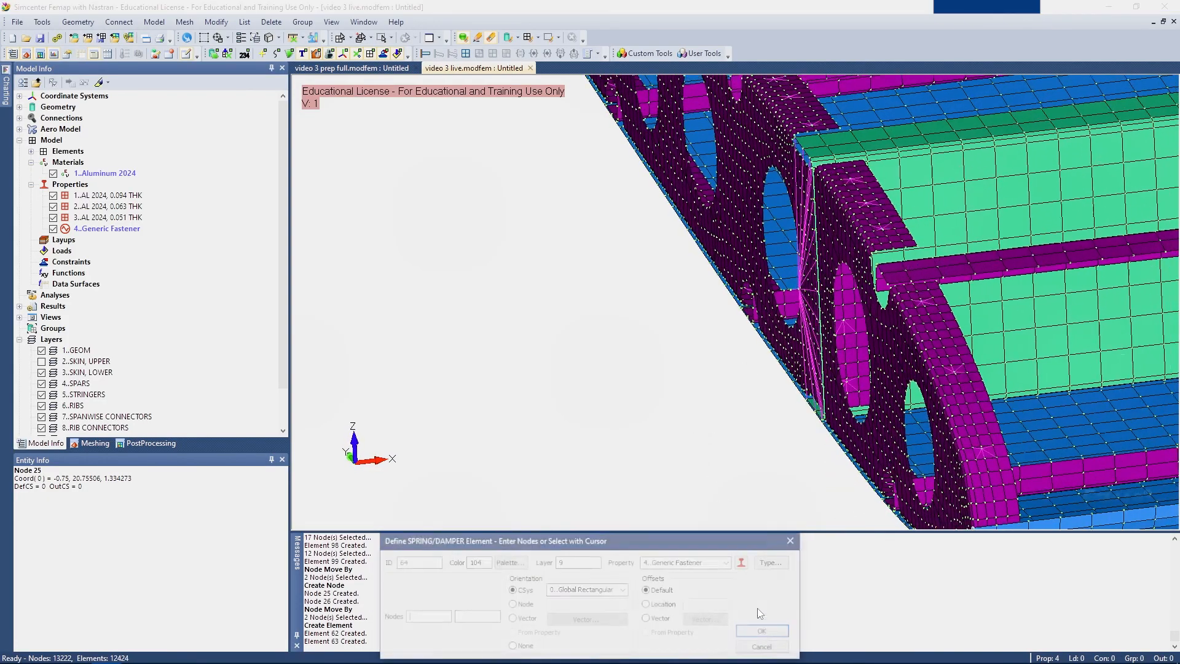
click(760, 645)
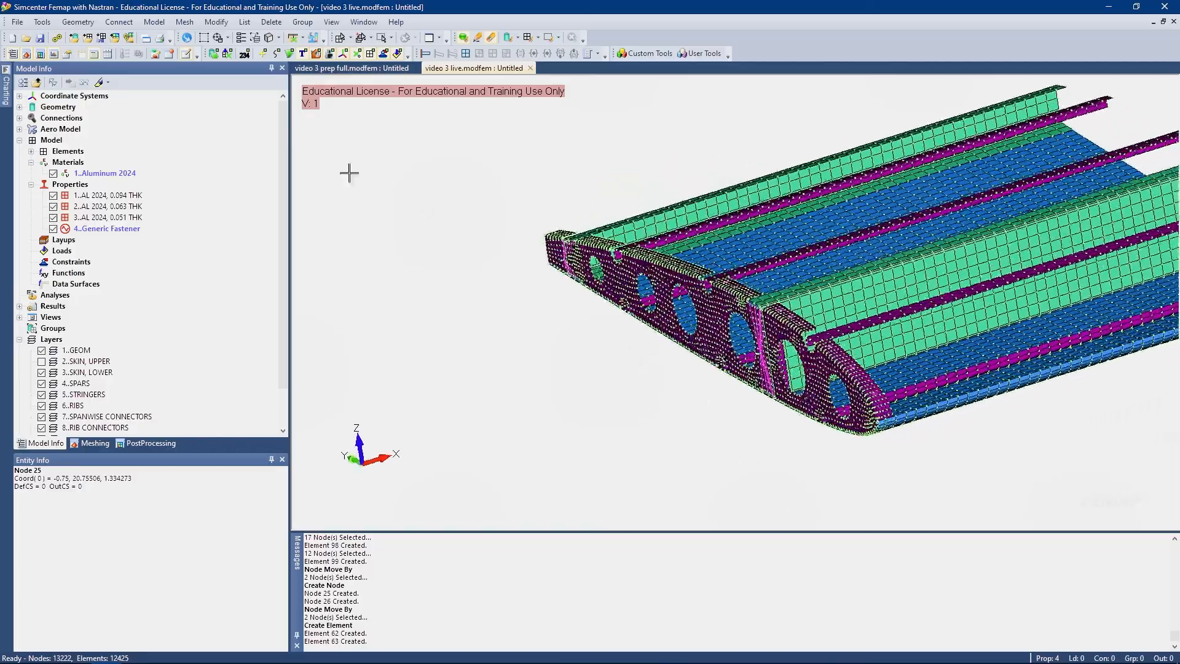
scroll(783, 277, up, 5)
middle_drag(783, 276, 839, 274)
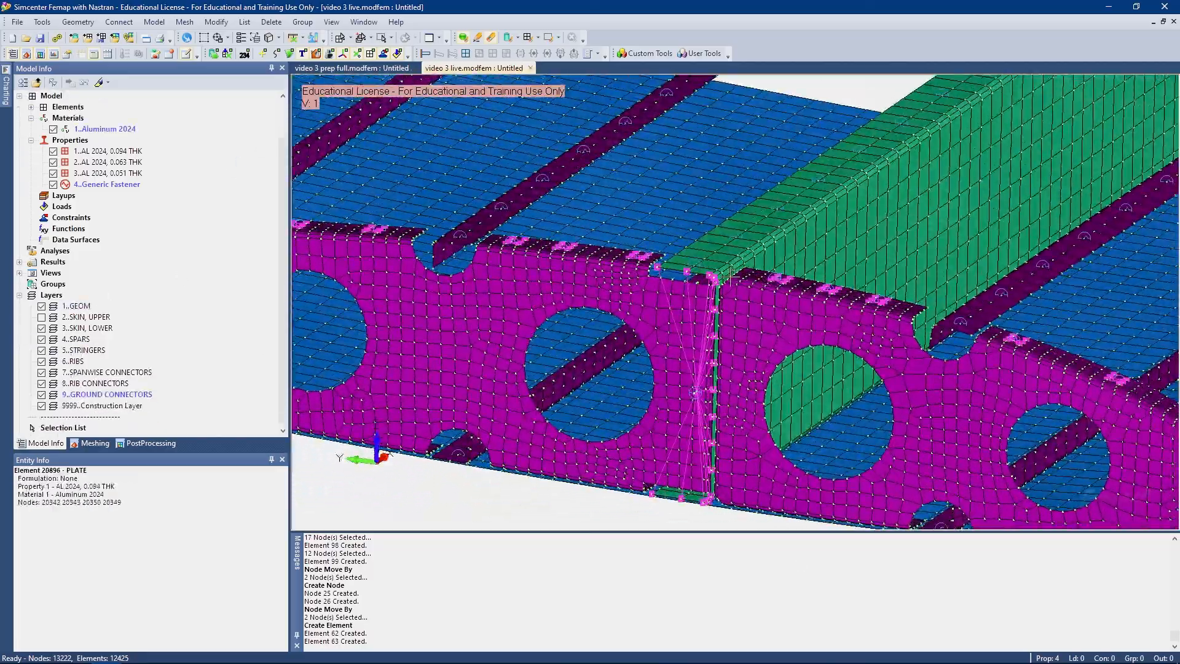
Turn off the display of nodes in the wing model
middle_drag(717, 263, 714, 272)
scroll(715, 272, down, 6)
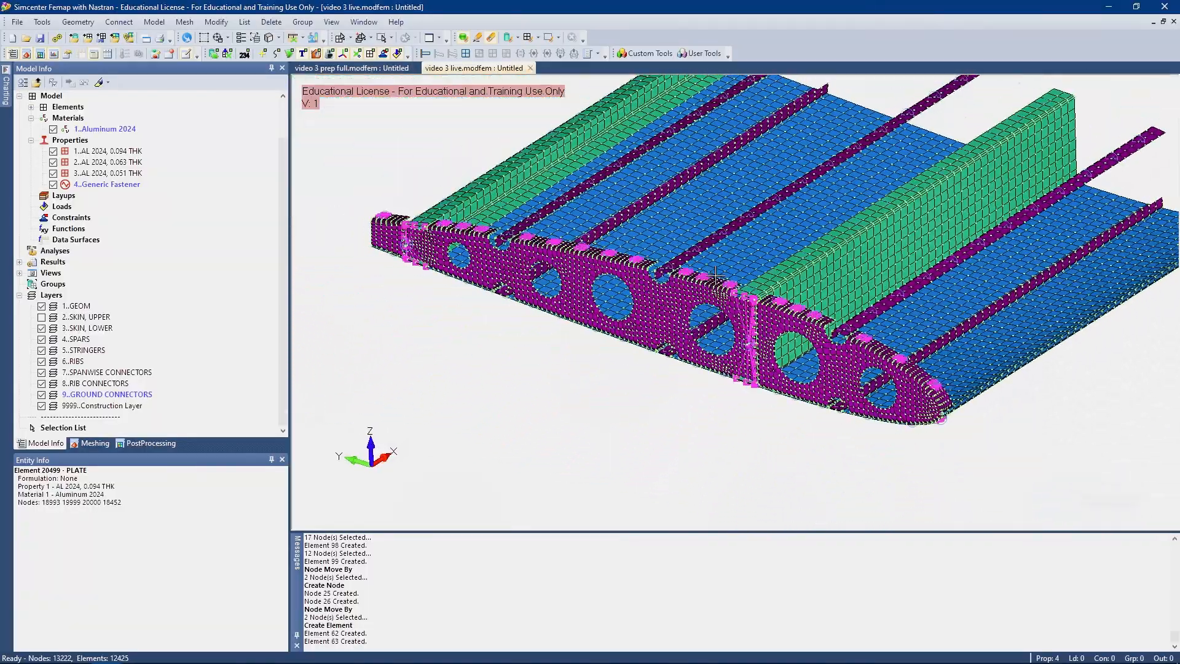
middle_drag(714, 274, 711, 308)
click(356, 54)
middle_drag(444, 192, 405, 252)
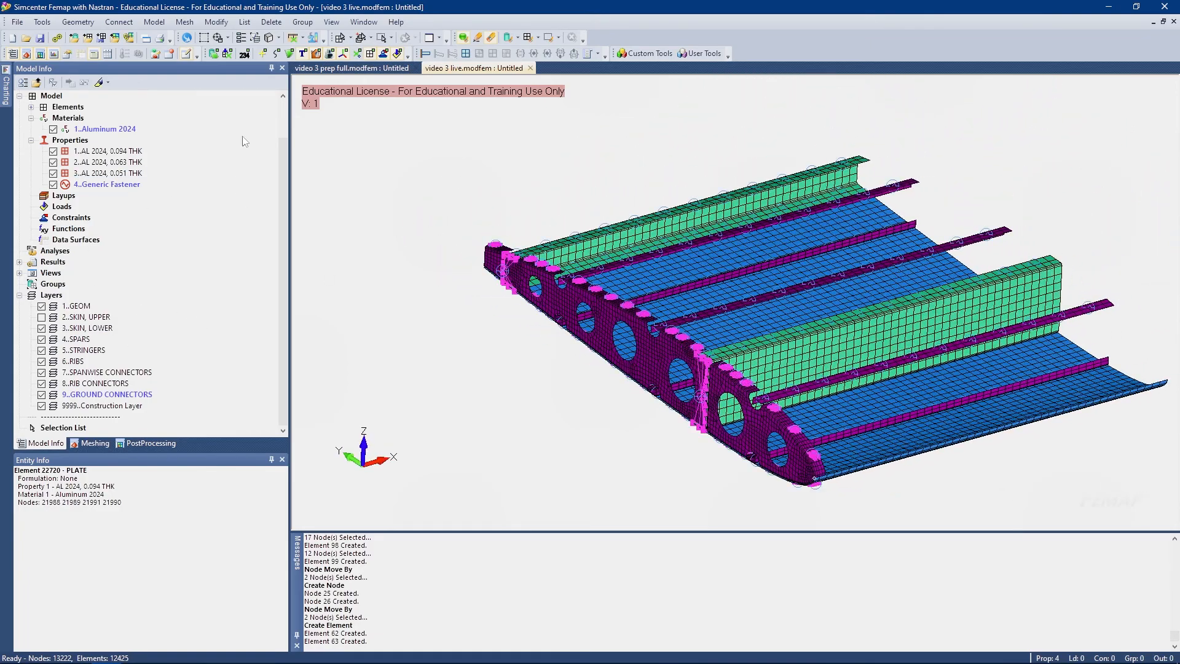
Create a new standard constraint set titled FIXED WING ROOT
right_click(71, 219)
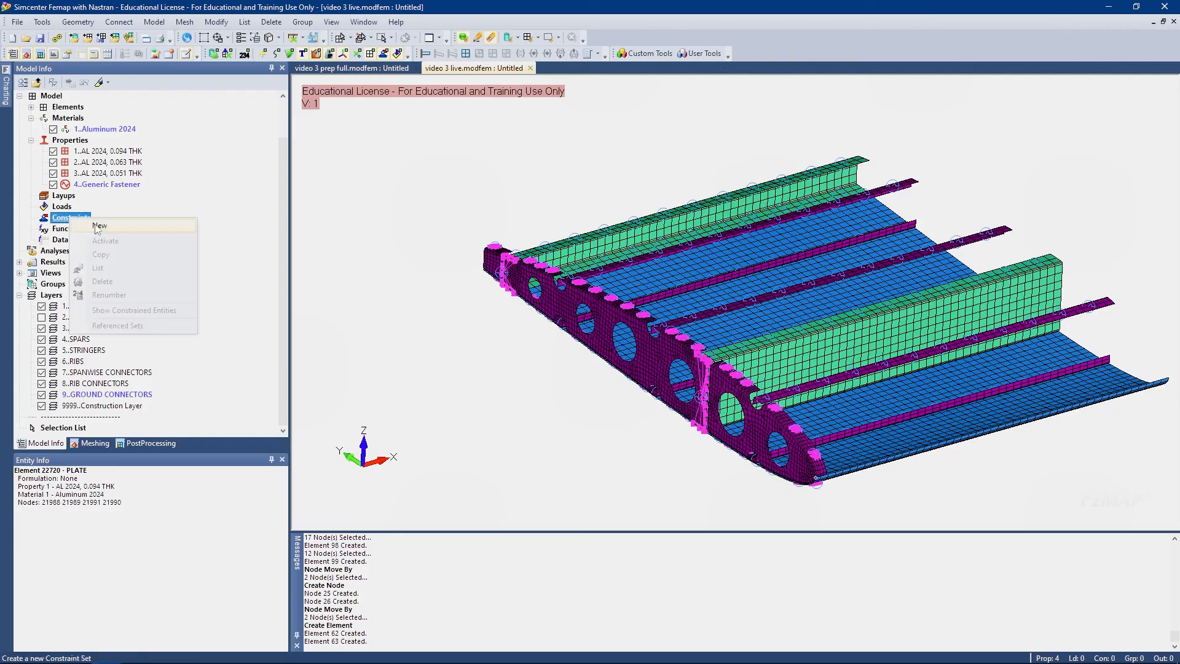
click(131, 244)
drag(519, 577, 423, 327)
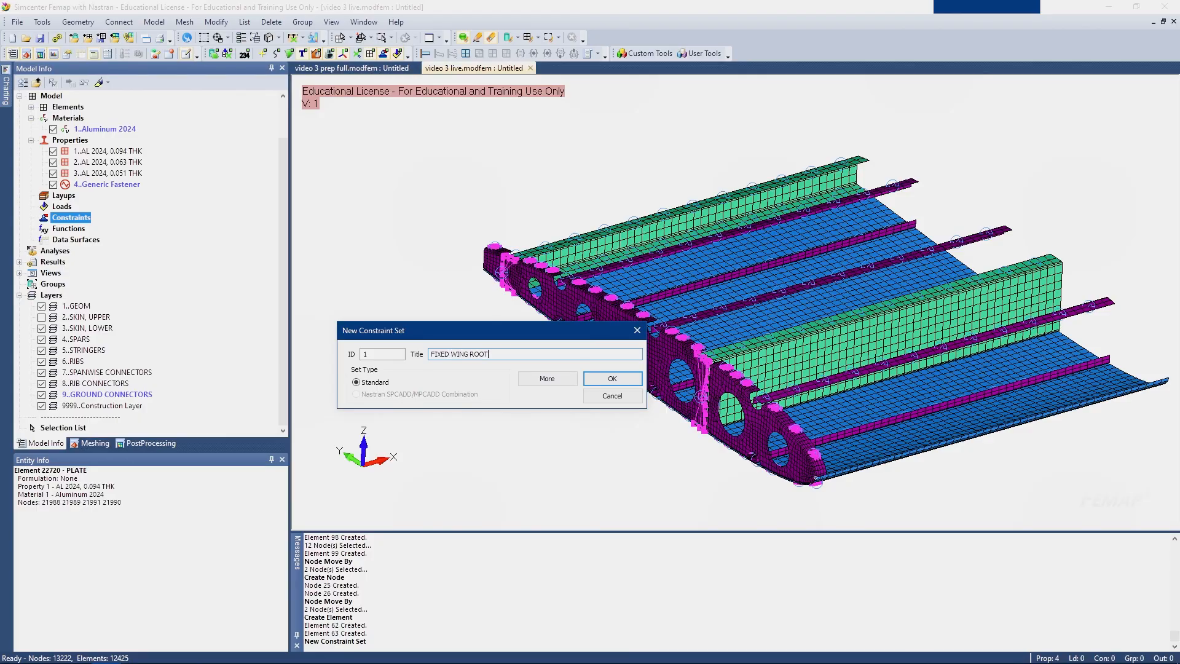
click(607, 375)
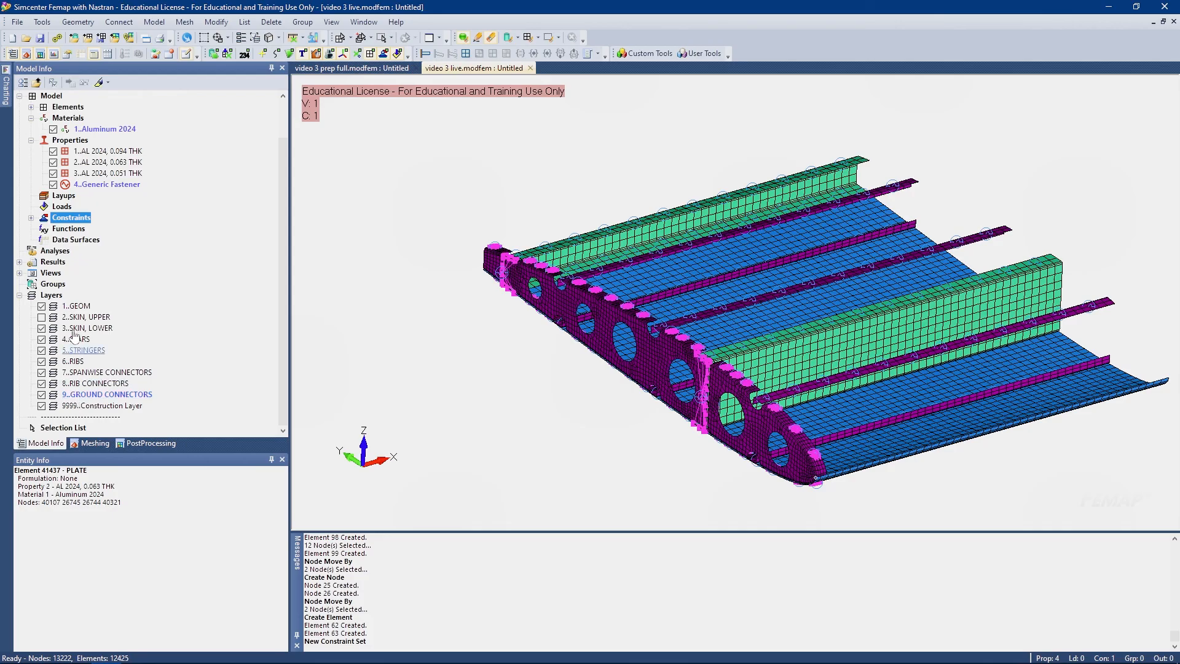
Add a nodal constraint to the FIXED WING ROOT set that fixes all six degrees of freedom on the two offset ground nodes at the spar roots
double_click(69, 218)
click(42, 229)
right_click(96, 242)
click(115, 252)
middle_drag(788, 519, 643, 482)
scroll(718, 403, up, 5)
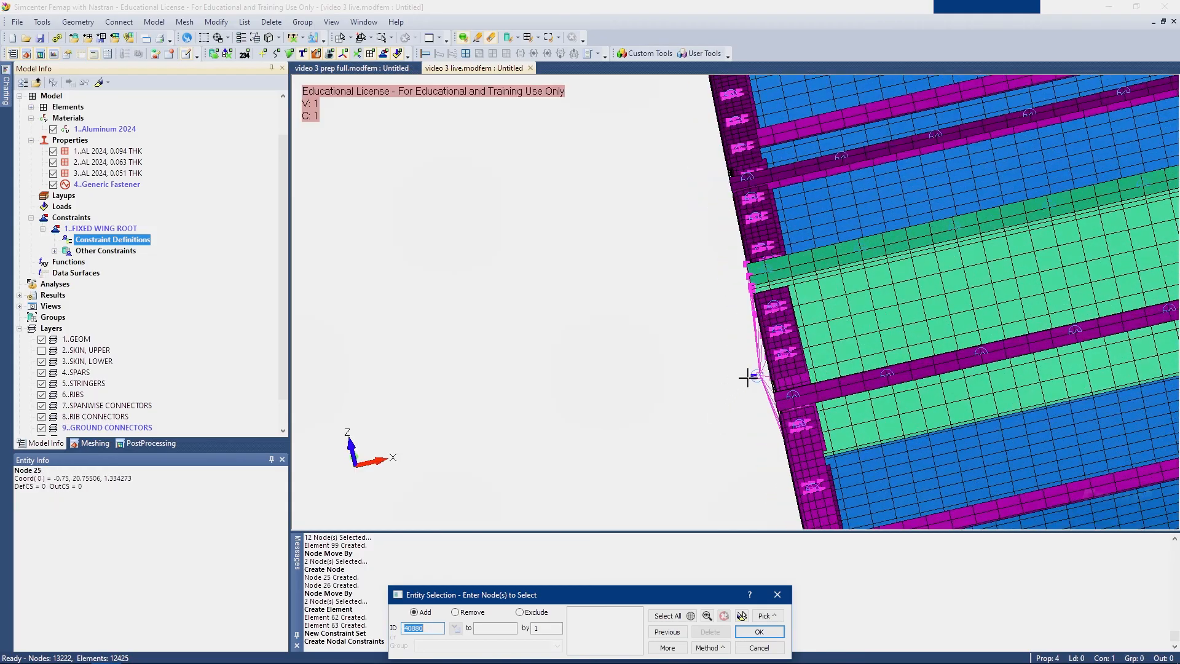
click(753, 376)
middle_drag(693, 334, 660, 272)
click(693, 336)
scroll(658, 272, down, 5)
click(753, 634)
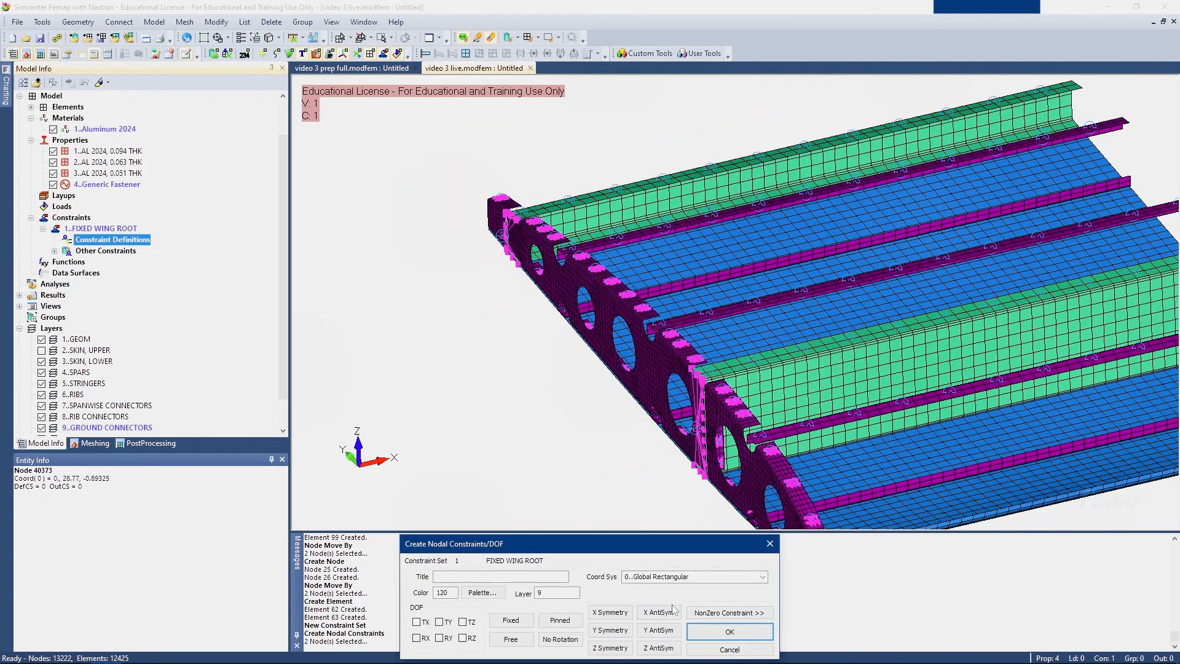
drag(502, 539, 485, 281)
click(484, 359)
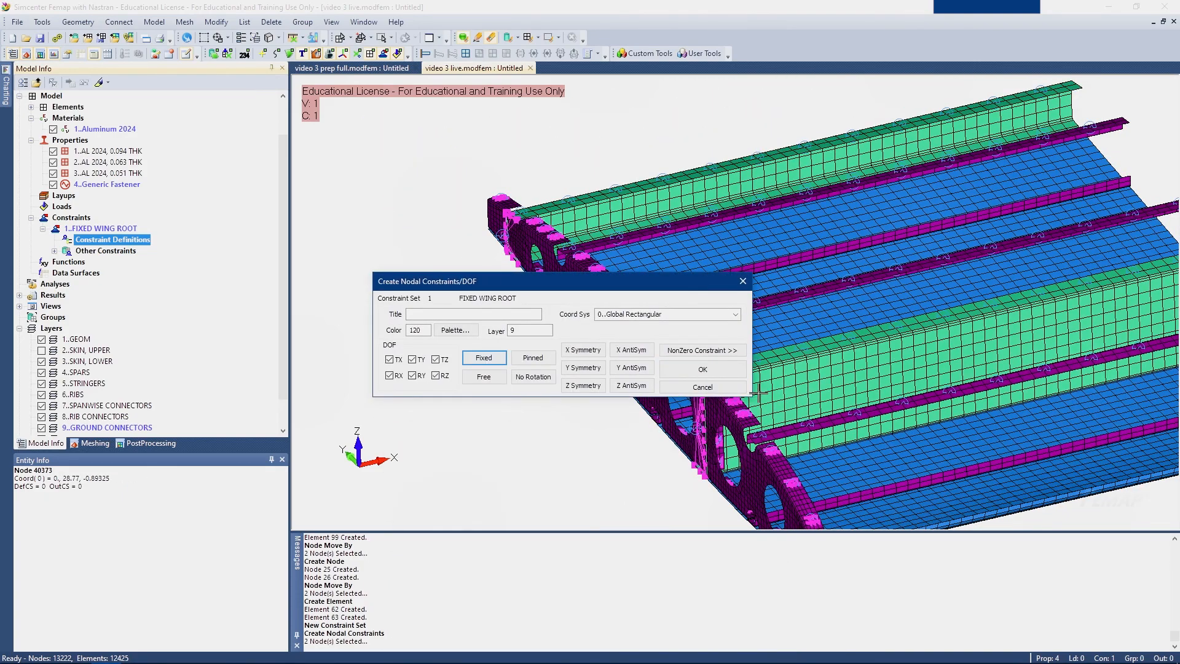
click(702, 369)
middle_drag(585, 373, 503, 365)
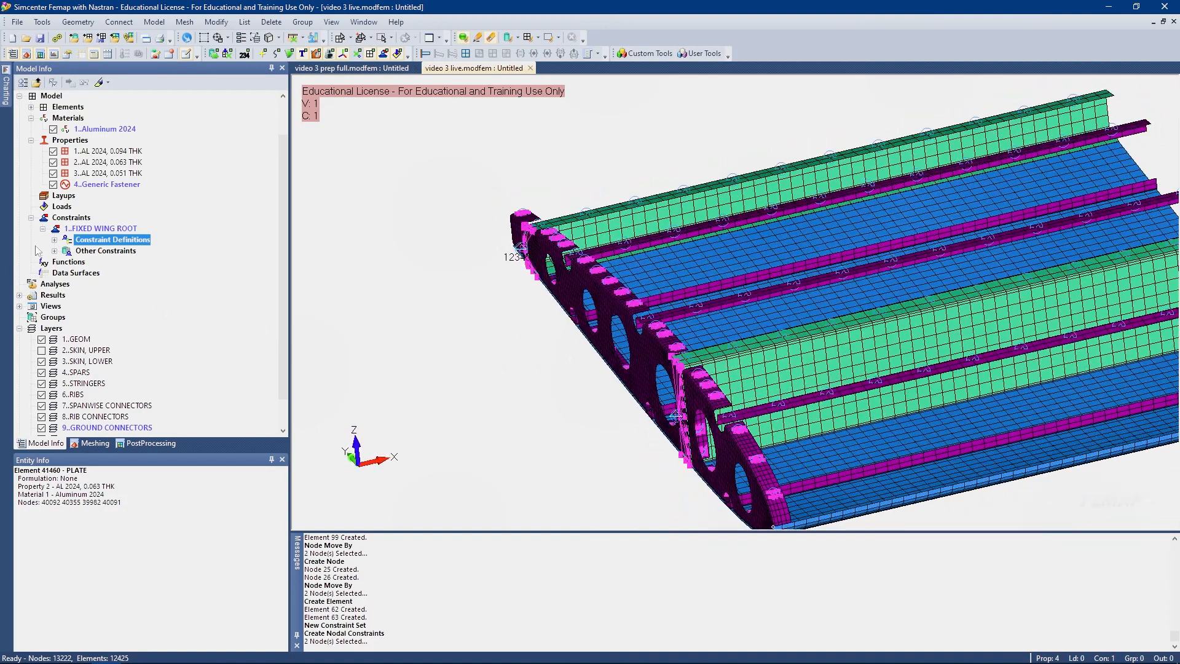
Create a new standard load set titled WING TEST LOAD
right_click(61, 207)
click(77, 214)
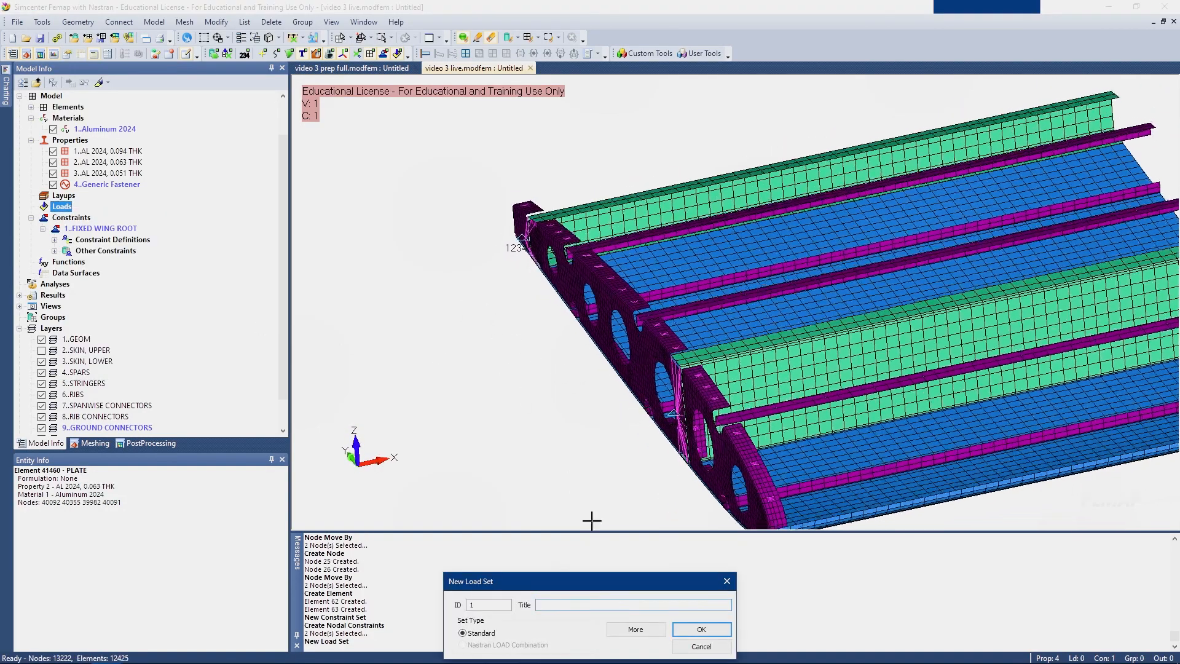
drag(607, 580, 529, 311)
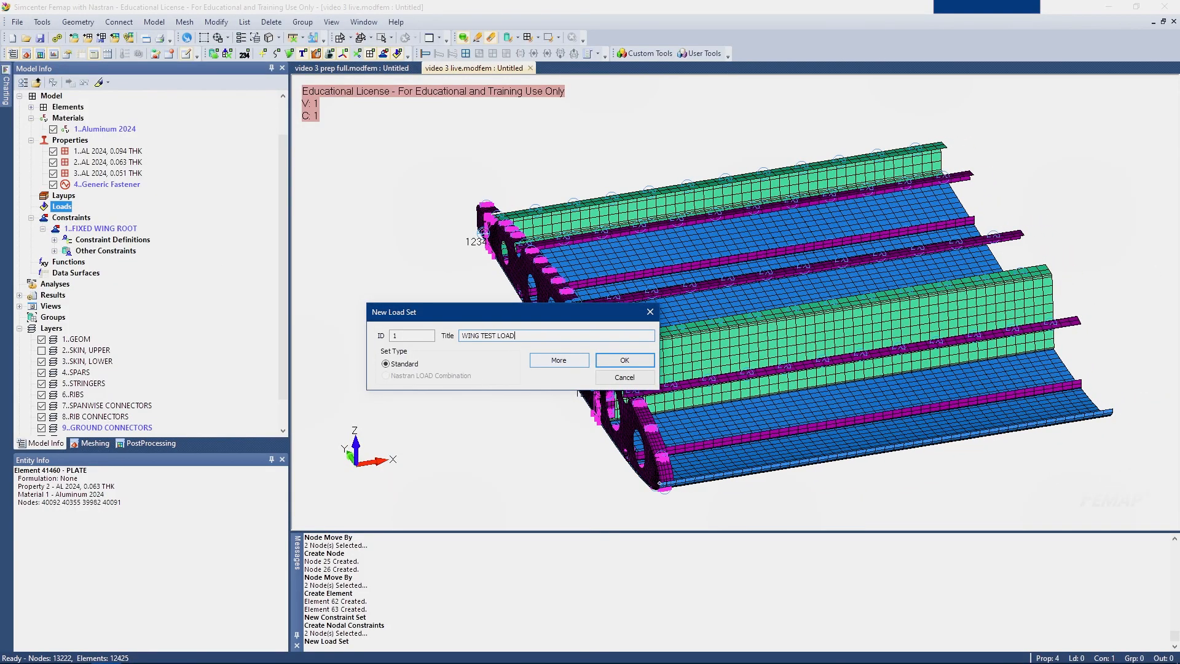
click(625, 360)
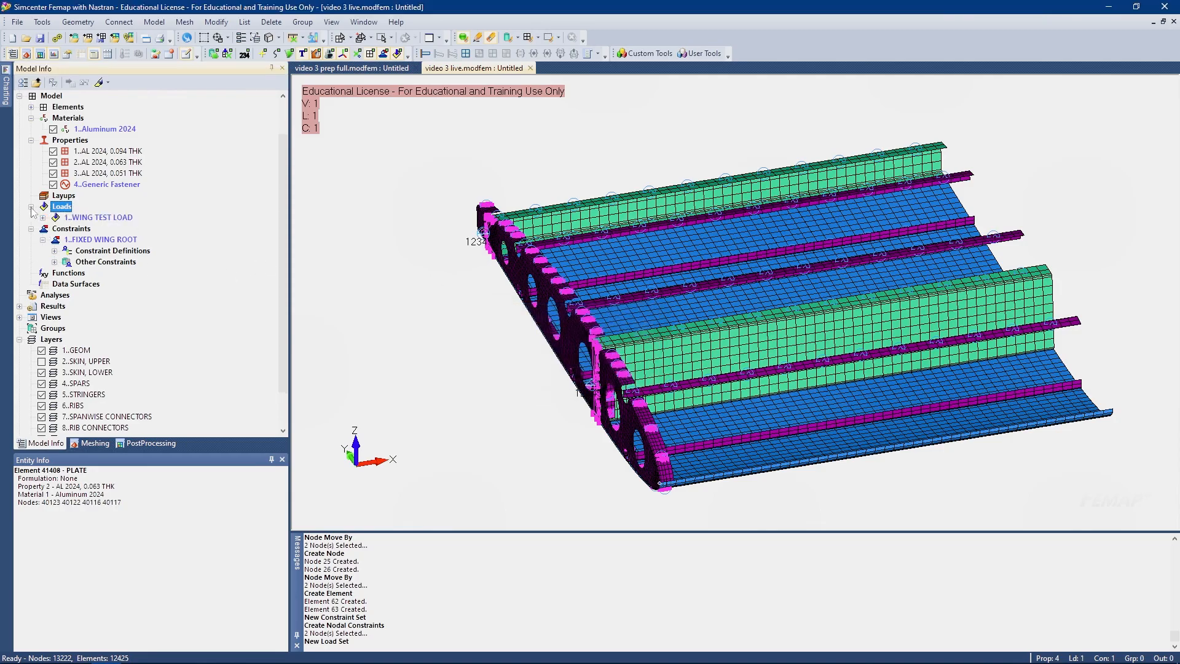
Start a nodal load in WING TEST LOAD and select wing-tip nodes on the lower skin edge and on both spar webs
click(43, 217)
right_click(69, 228)
click(86, 231)
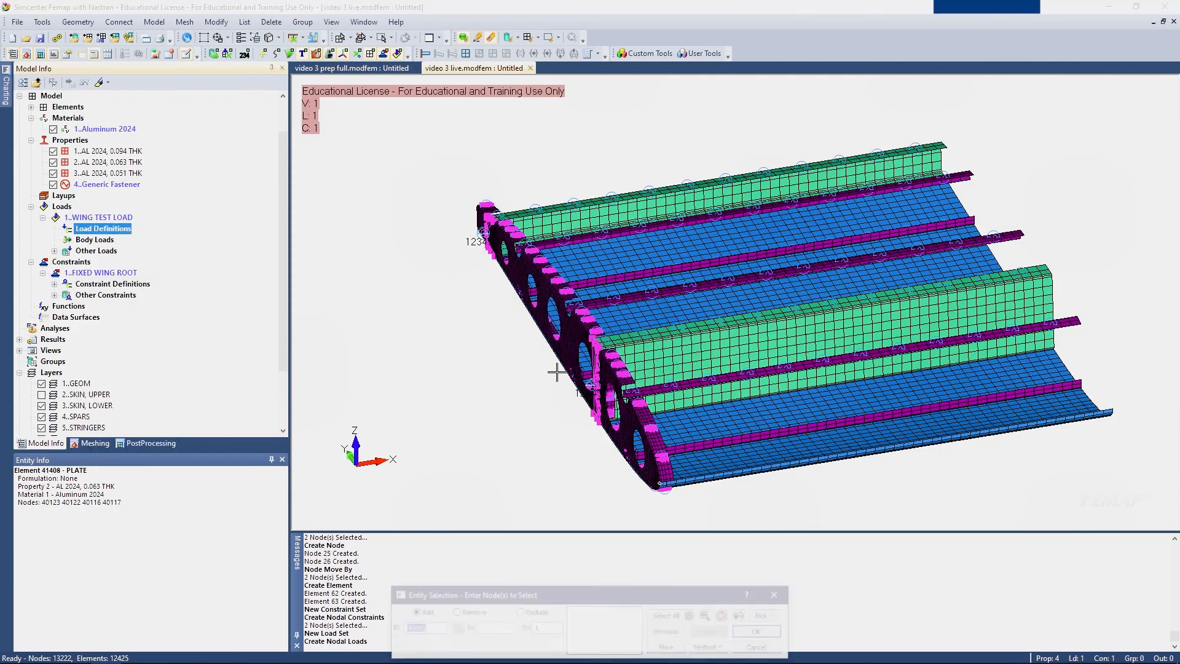
middle_drag(851, 494, 832, 351)
scroll(949, 363, up, 3)
click(788, 333)
middle_drag(766, 444, 649, 352)
click(645, 348)
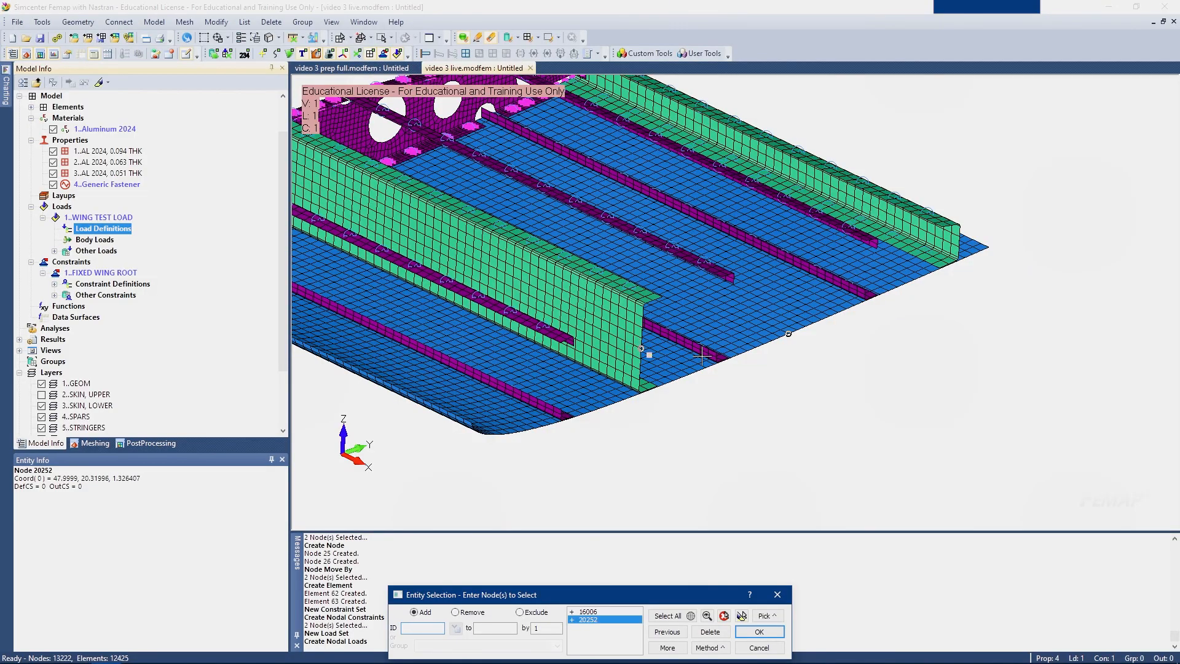
scroll(952, 358, up, 5)
click(757, 262)
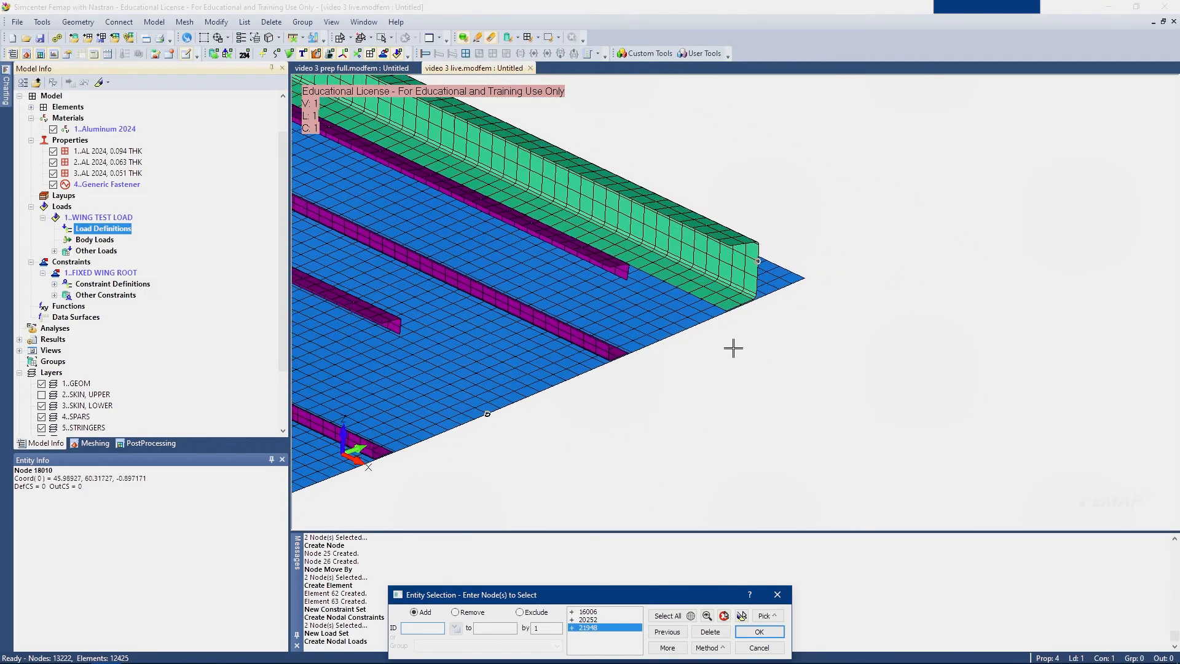
Show the upper skin layer and add a node on its tip edge to complete the load's node selection
scroll(745, 320, down, 2)
click(41, 395)
middle_drag(396, 350, 570, 301)
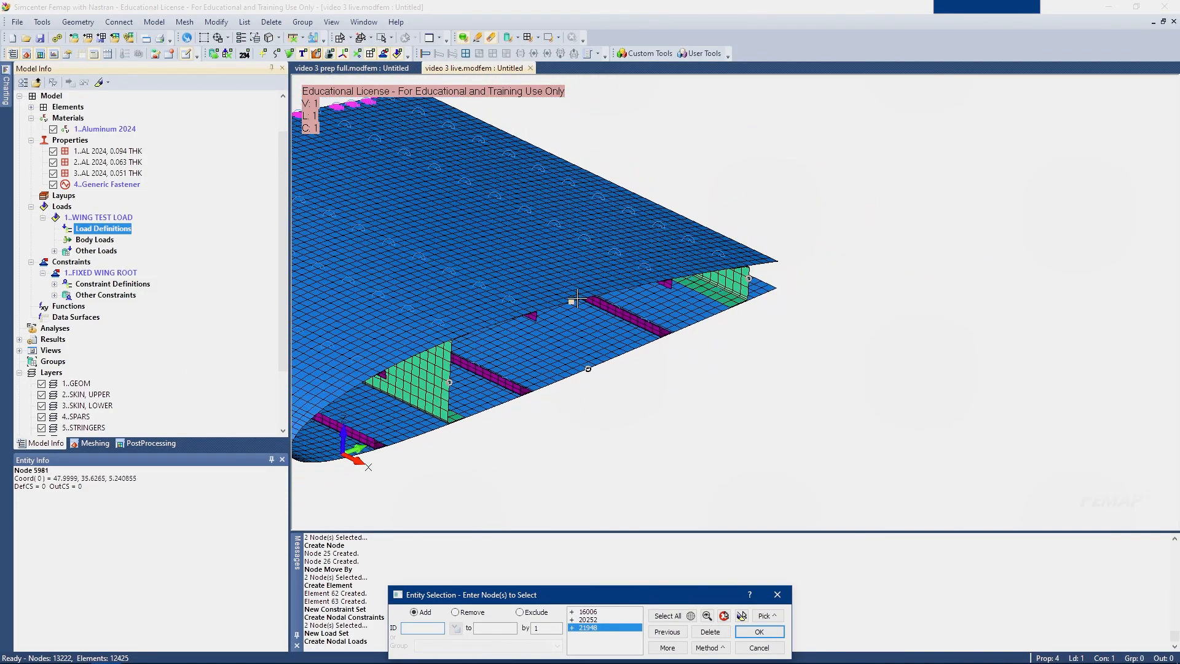
scroll(592, 309, up, 5)
click(592, 309)
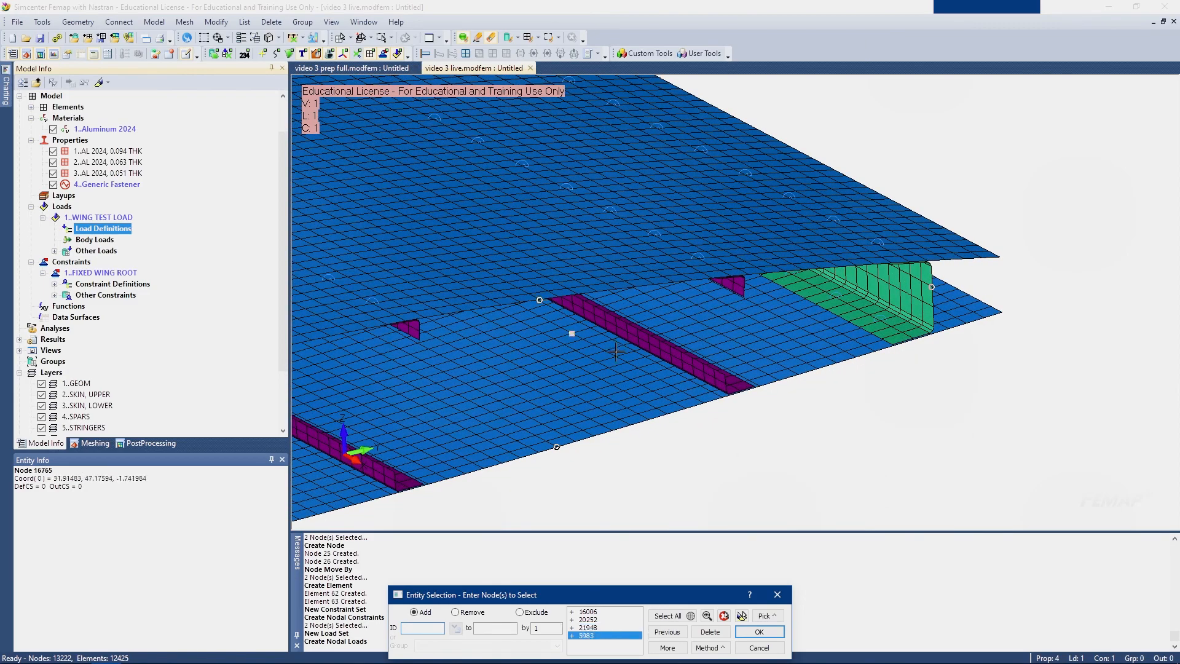
scroll(634, 362, down, 3)
middle_drag(634, 362, 655, 327)
middle_drag(663, 389, 674, 438)
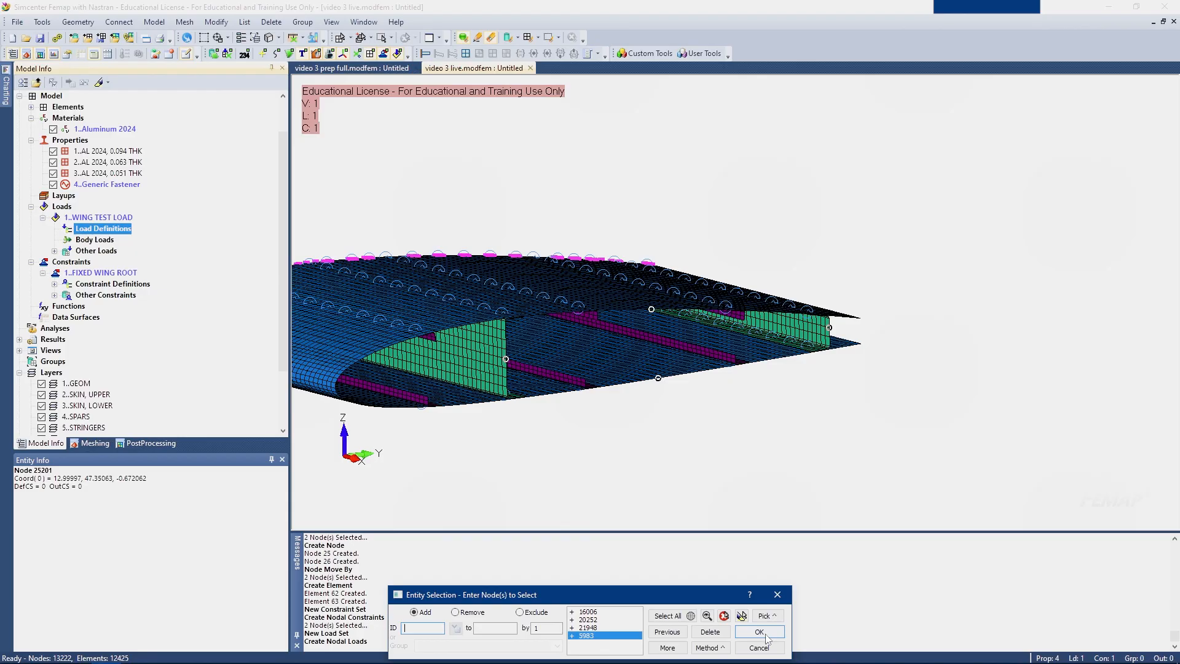
click(765, 636)
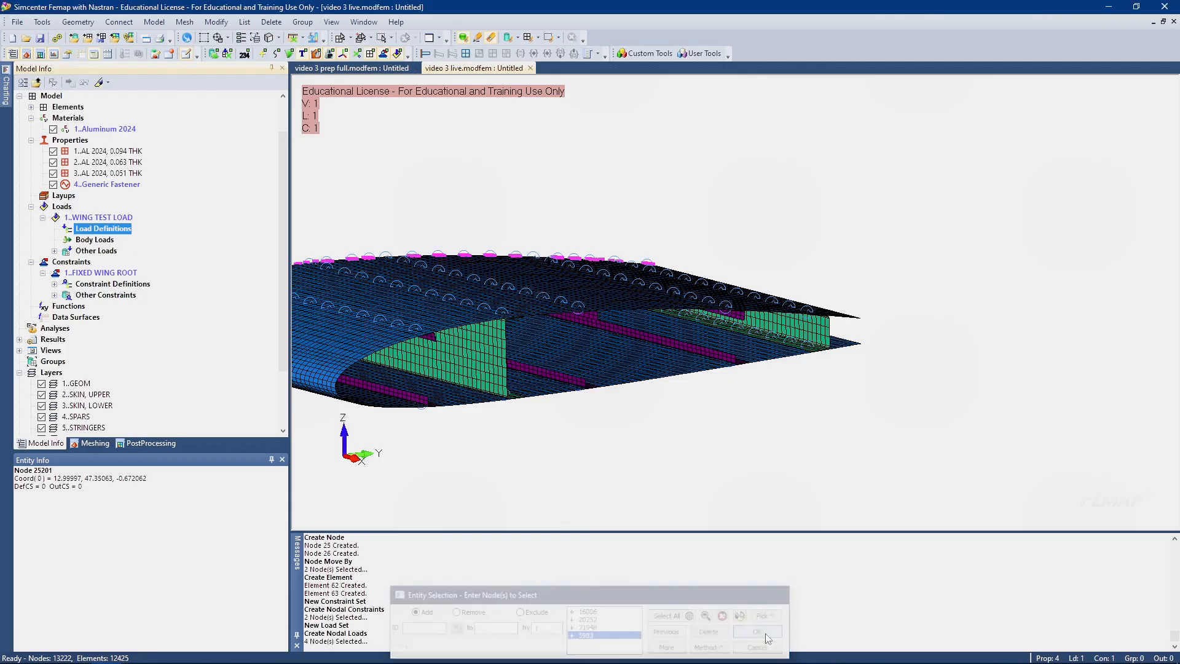
Apply a constant force with FY 50 and FZ 200 to the four selected wing-tip nodes
drag(478, 410, 725, 226)
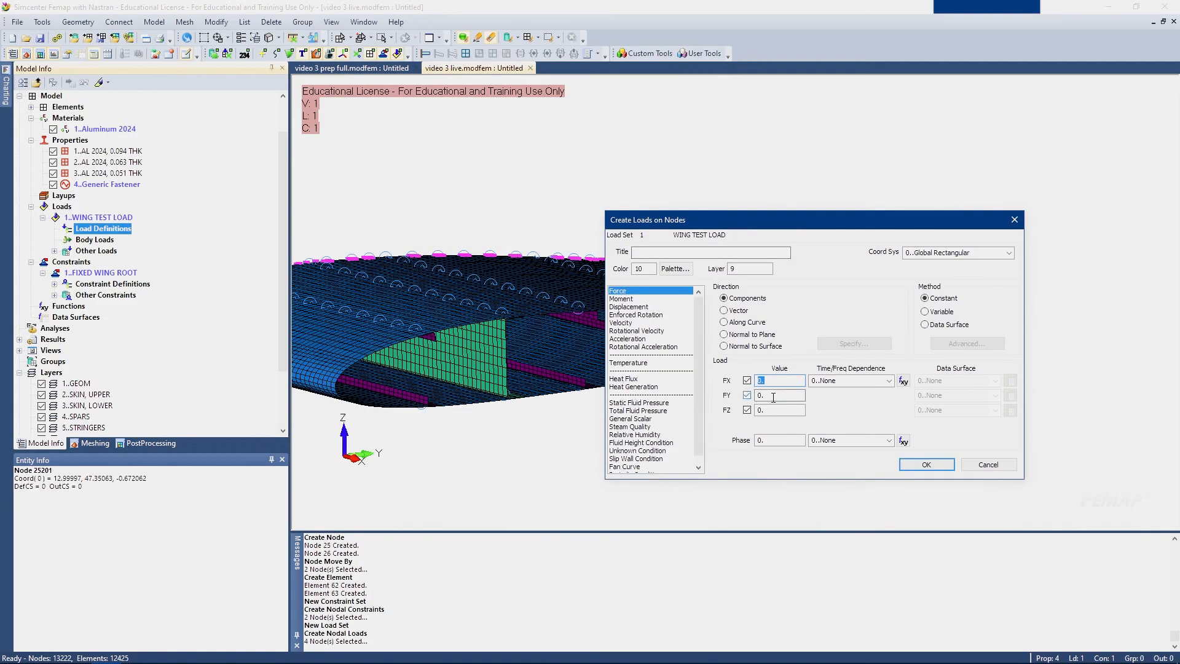
drag(771, 411, 700, 391)
text(200)
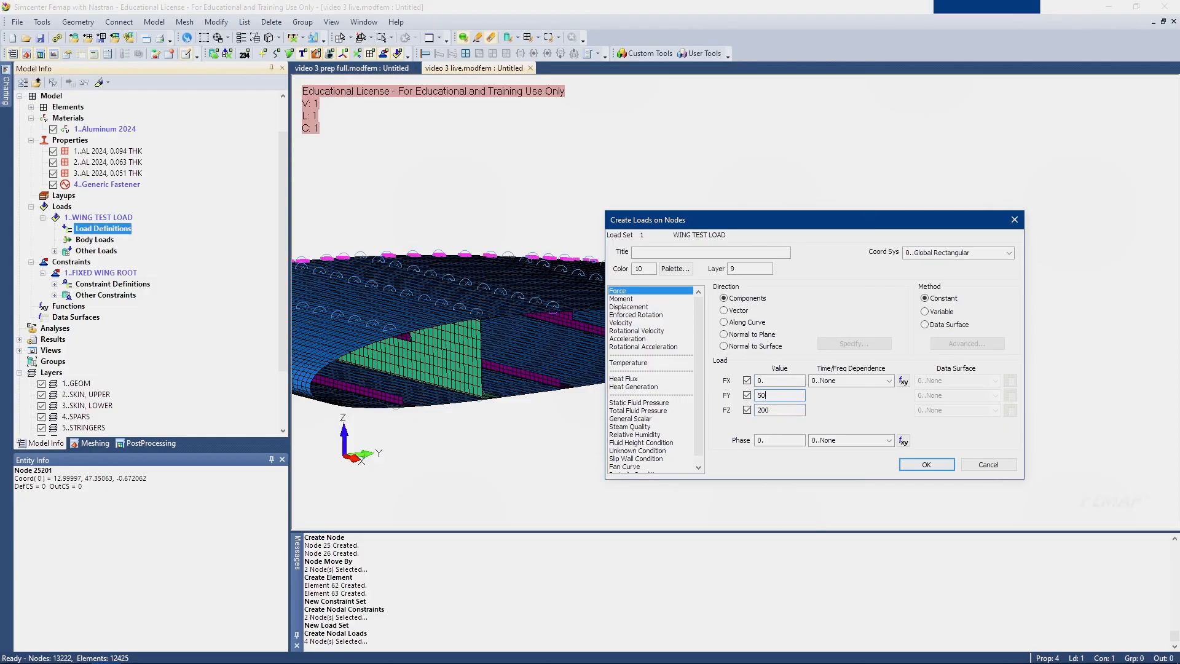
click(933, 469)
middle_drag(703, 362, 771, 400)
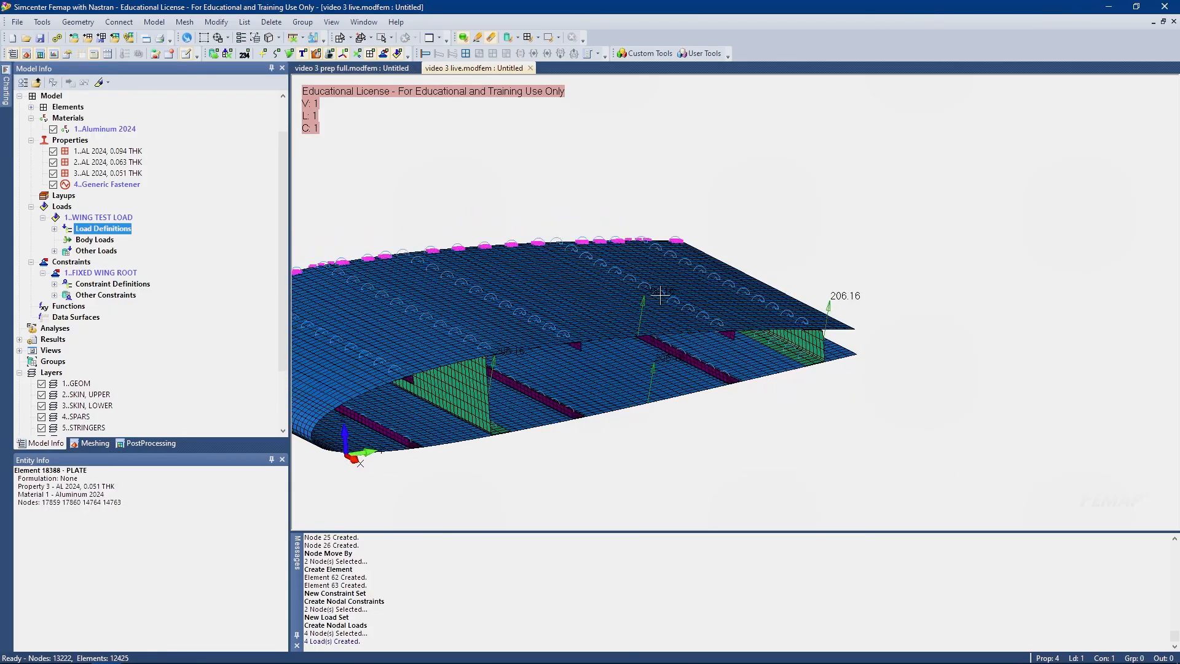
middle_drag(641, 301, 11, 185)
Create an analysis set titled WING TEST LOAD for Simcenter Nastran, with the Static type and the integrated solver
right_click(56, 331)
click(78, 338)
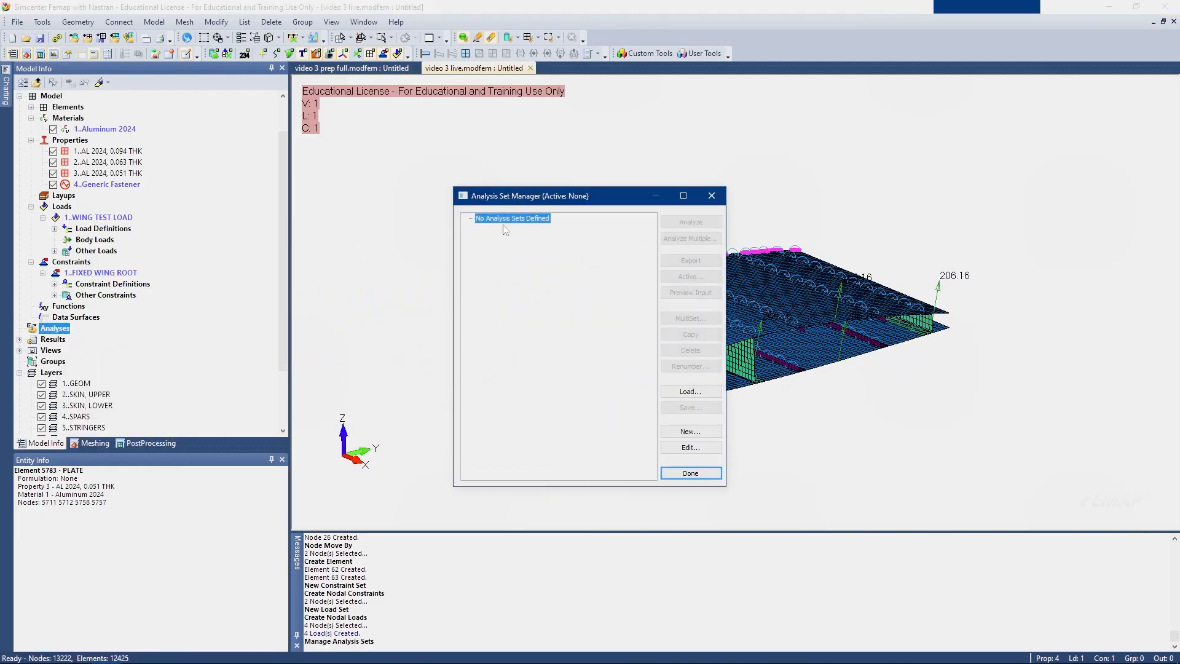
click(690, 431)
drag(639, 489, 570, 337)
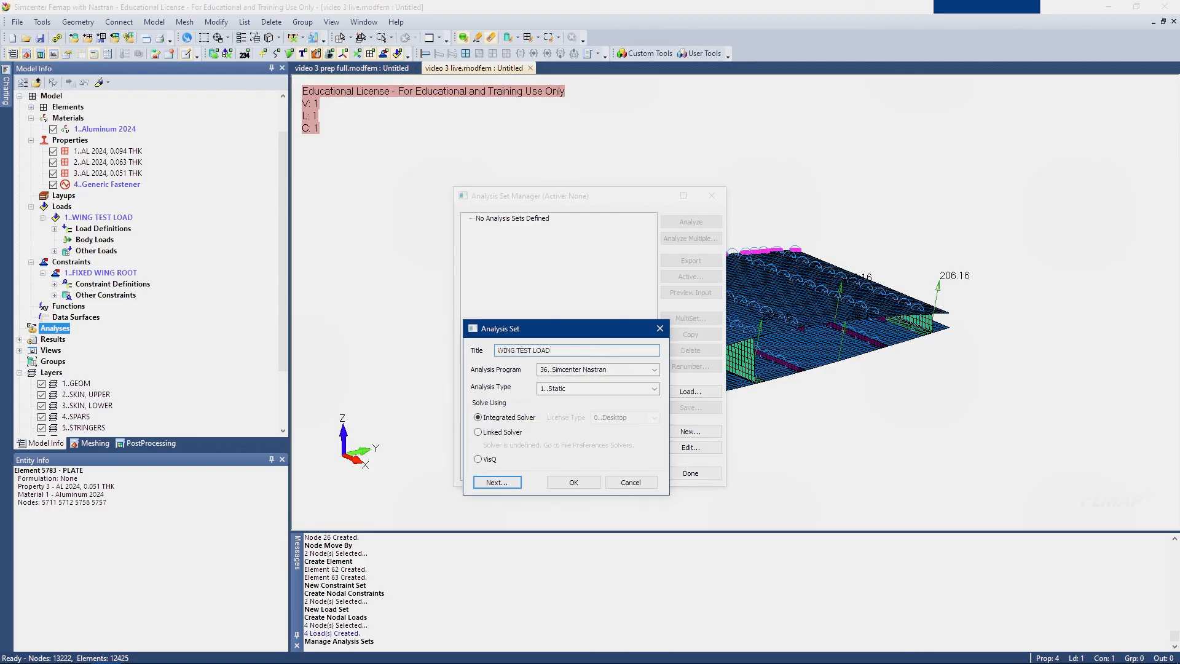
click(497, 482)
Keep the default executive and solution options and enable the WTMASS parameter in the NASTRAN bulk data options
drag(562, 328, 564, 188)
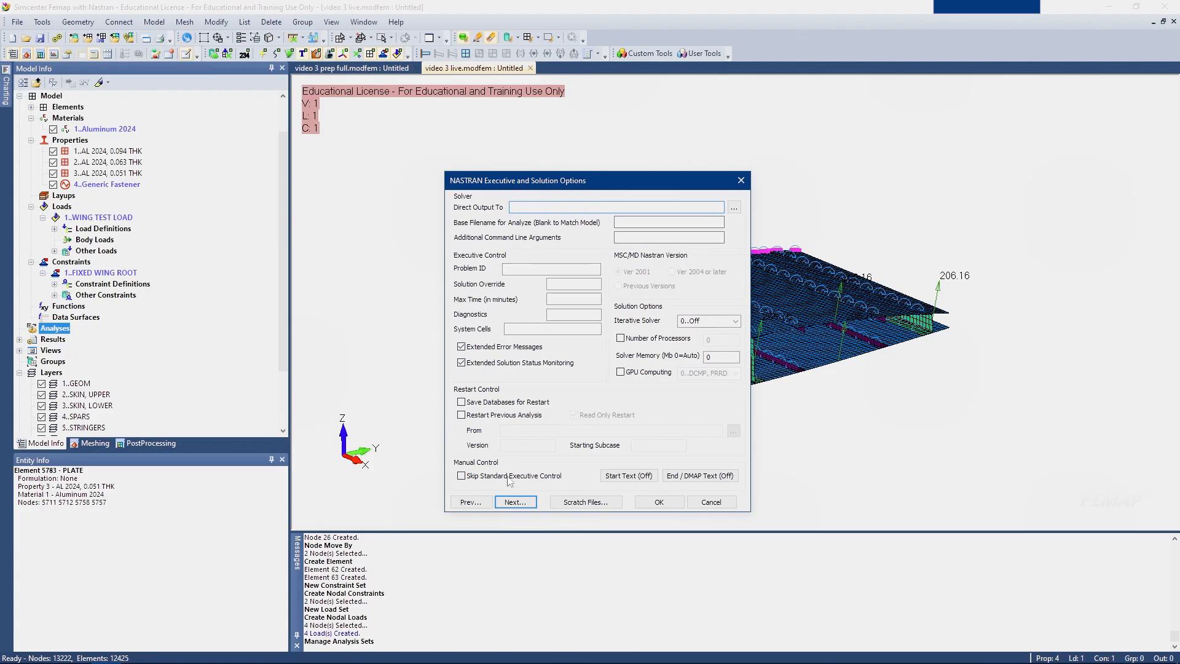
click(515, 502)
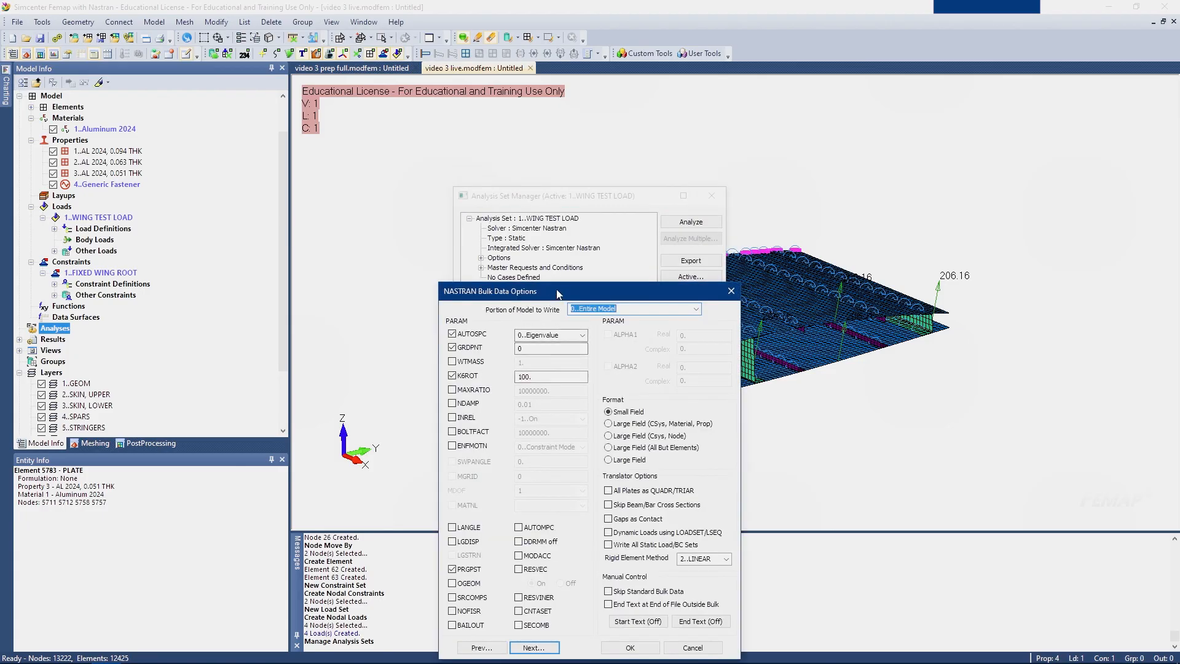
drag(553, 219, 482, 108)
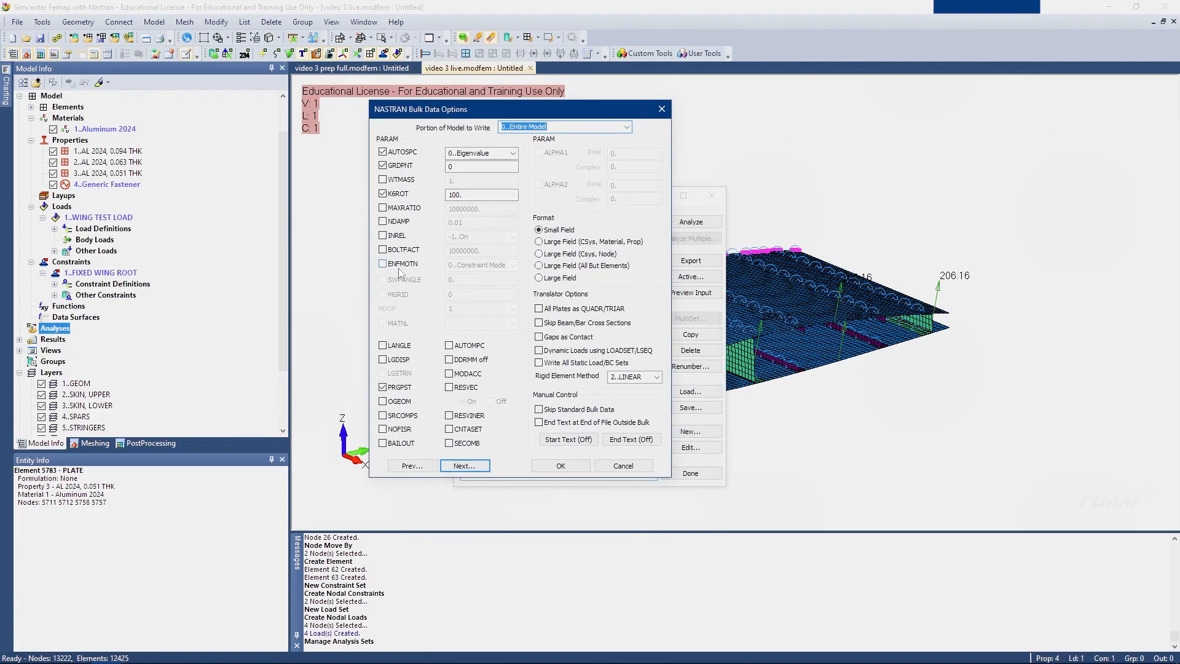
click(382, 179)
click(465, 465)
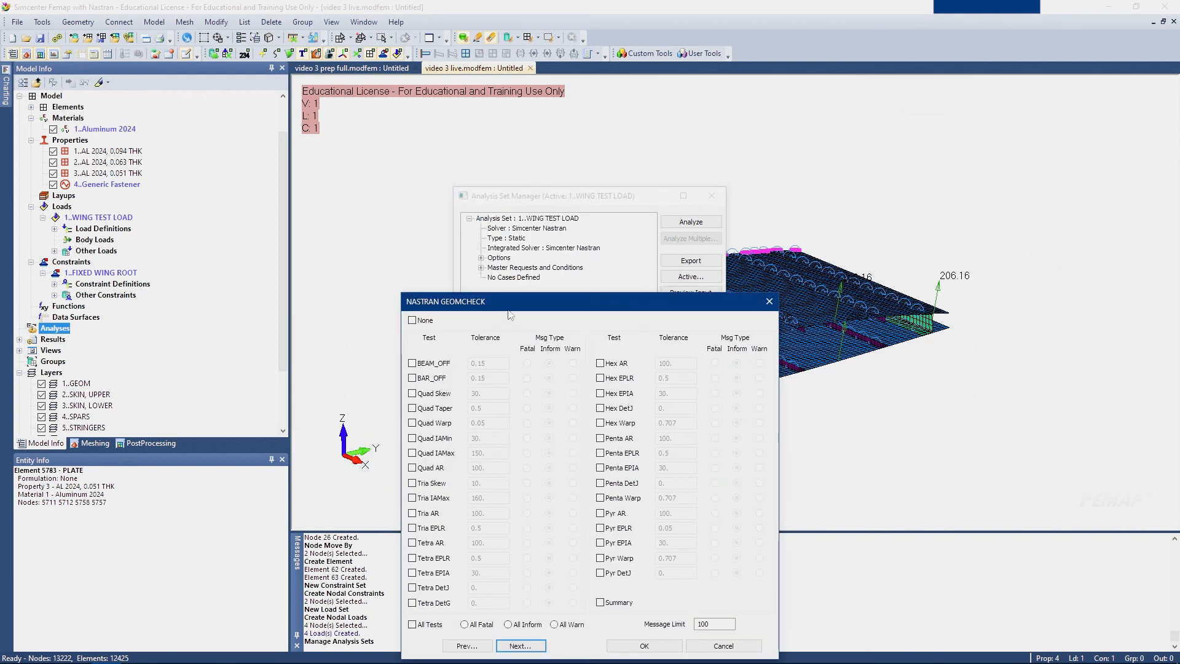
Leave the geometry checks off and enable the weight and ground checks for the G, N and N+AUTOSPC DOF sets
drag(508, 305, 475, 160)
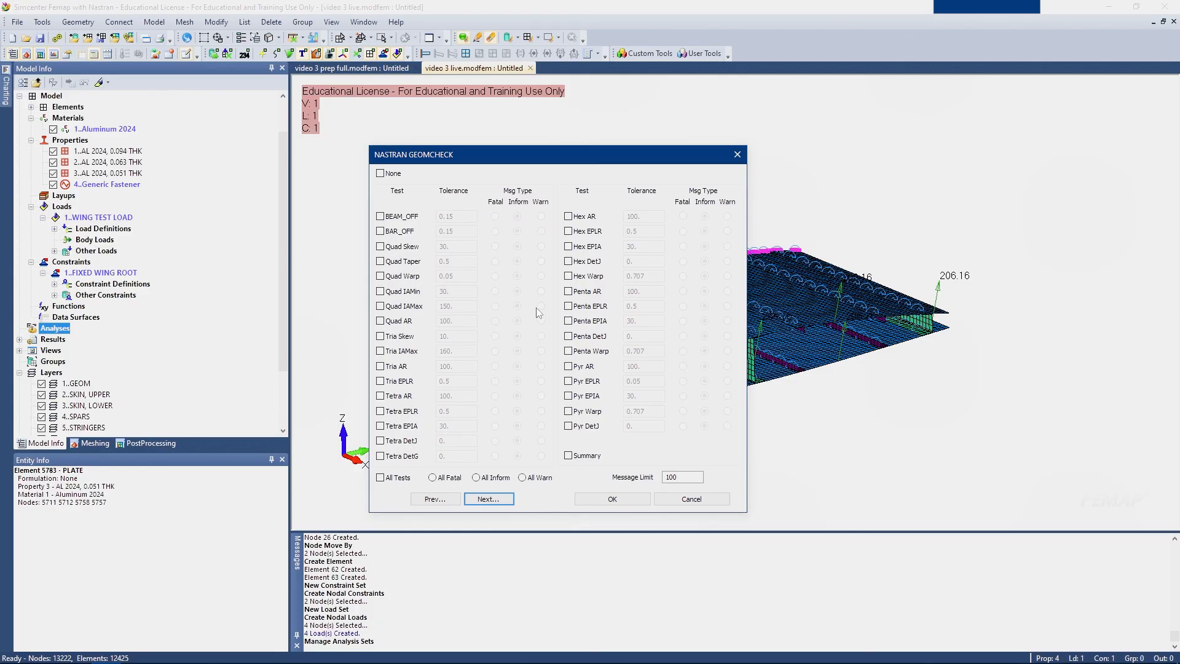
click(488, 498)
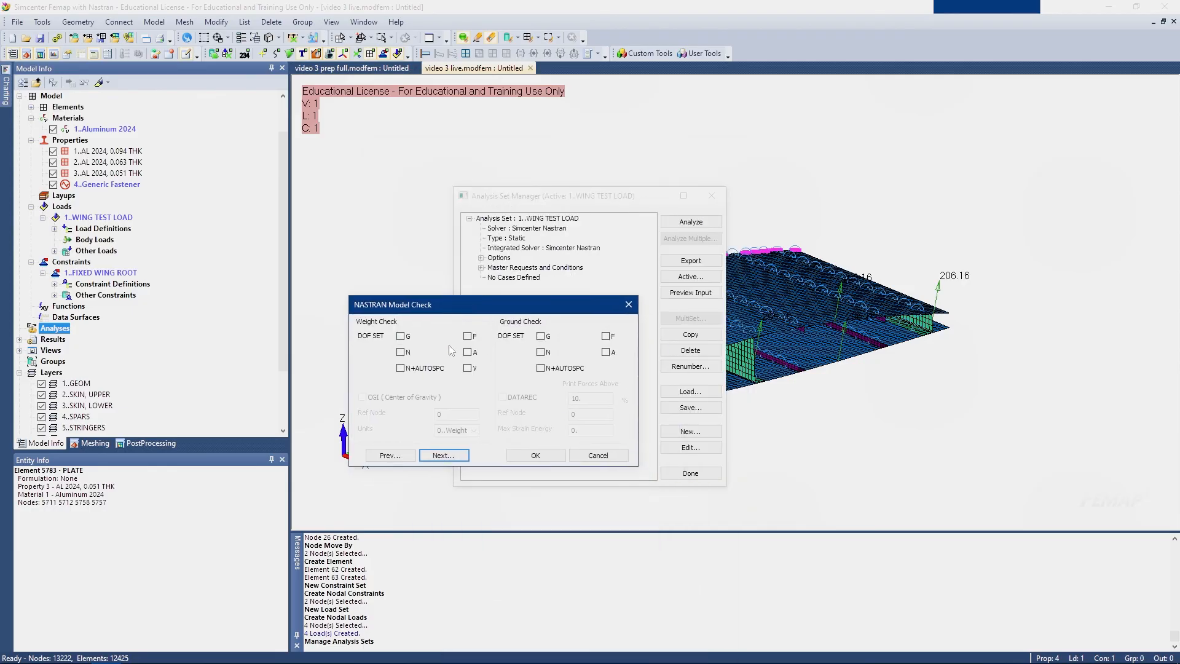
click(400, 352)
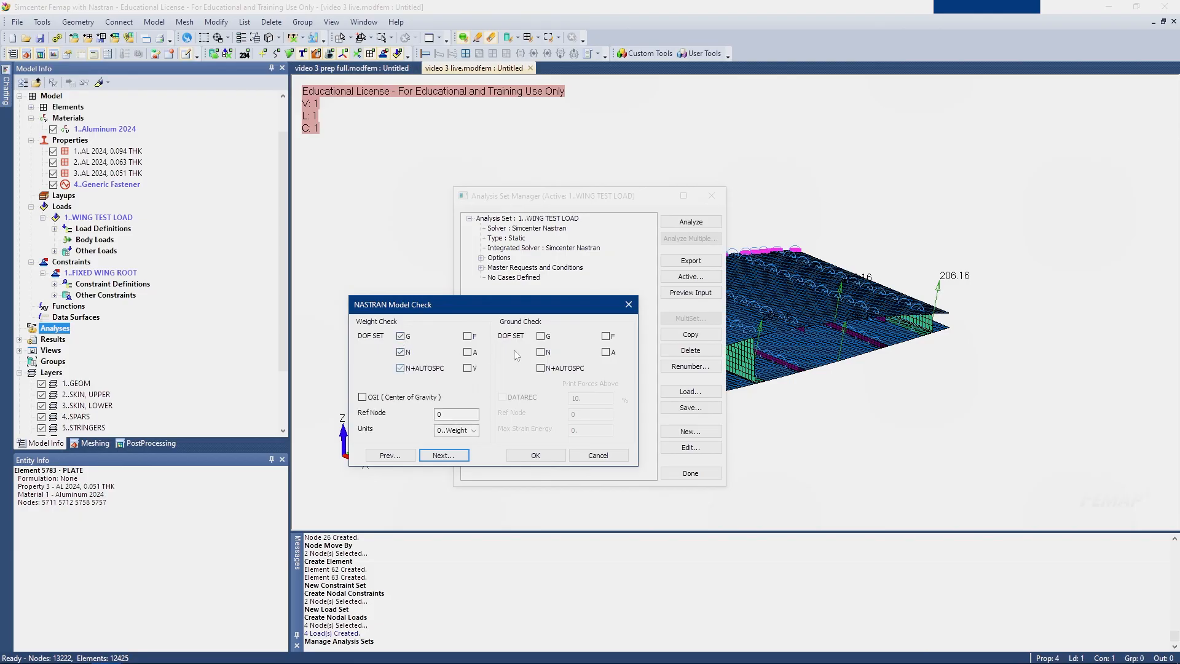
click(541, 368)
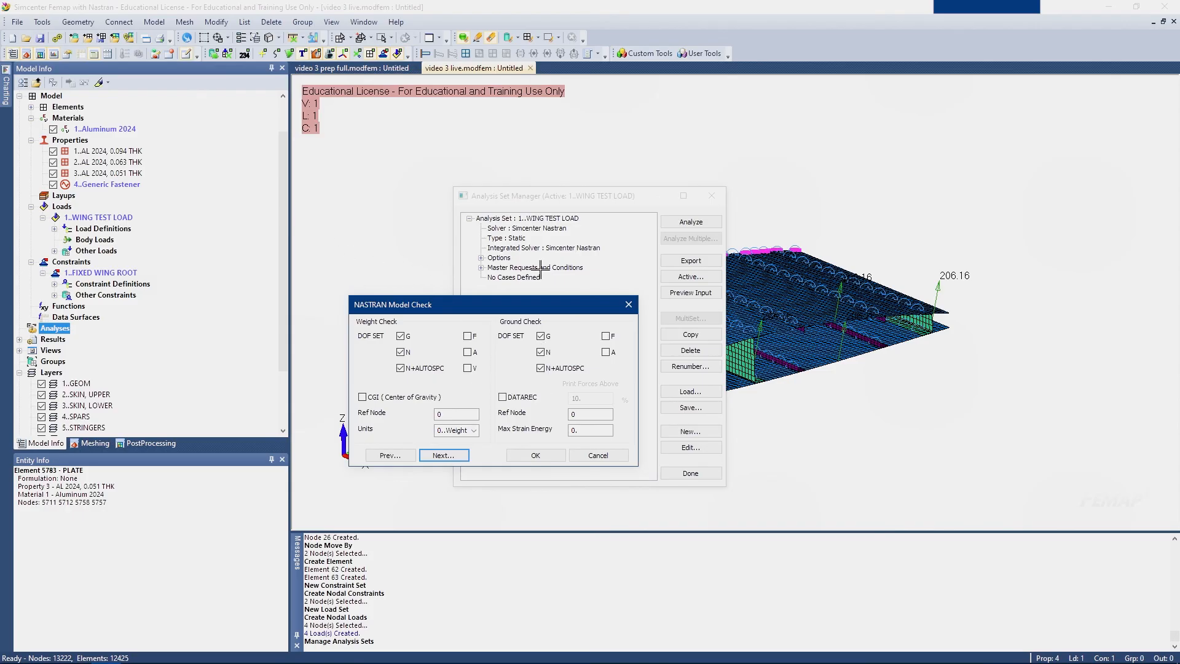
click(443, 455)
Leave the master requests' subtitle and label blank, assign the wing root constraint set and wing test load set, and proceed to the output requests
drag(545, 535, 410, 197)
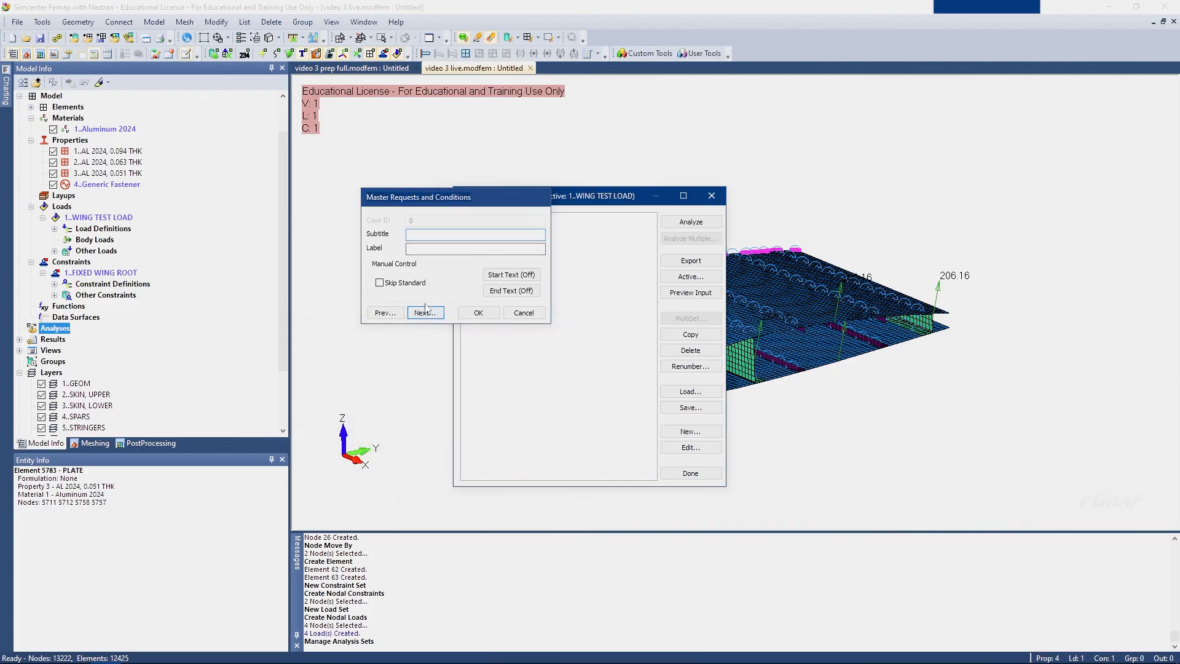
click(425, 314)
drag(581, 359, 392, 223)
click(483, 246)
click(459, 257)
click(483, 246)
click(430, 264)
click(483, 262)
click(430, 279)
drag(437, 219, 437, 192)
click(371, 469)
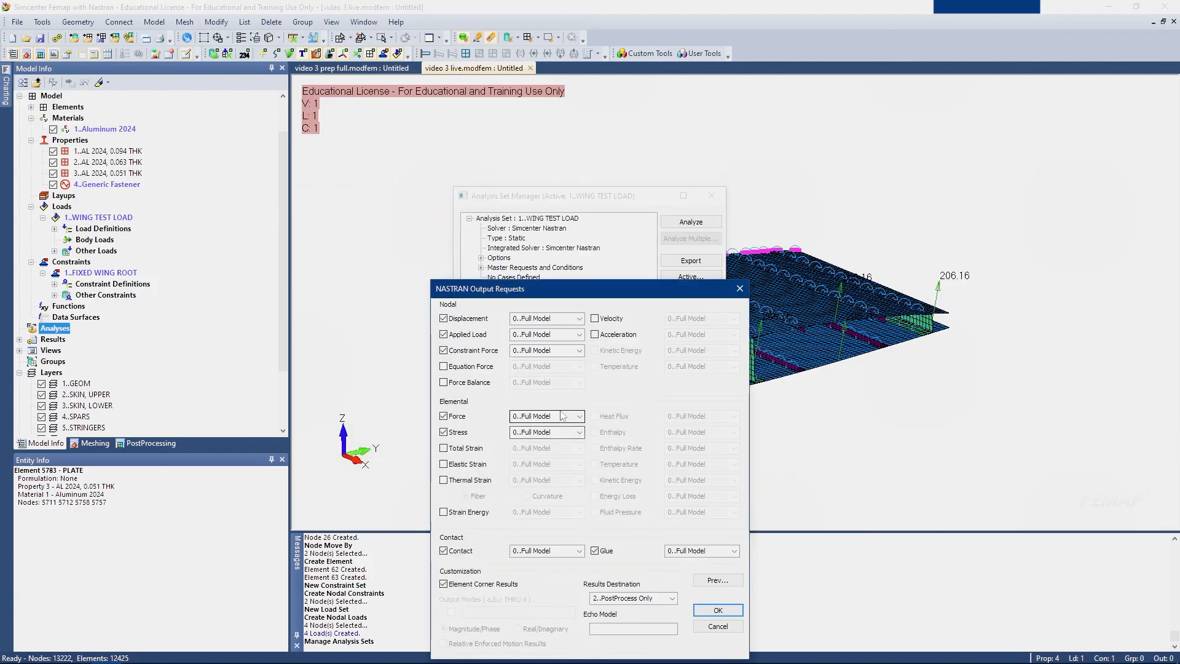
drag(502, 290, 425, 176)
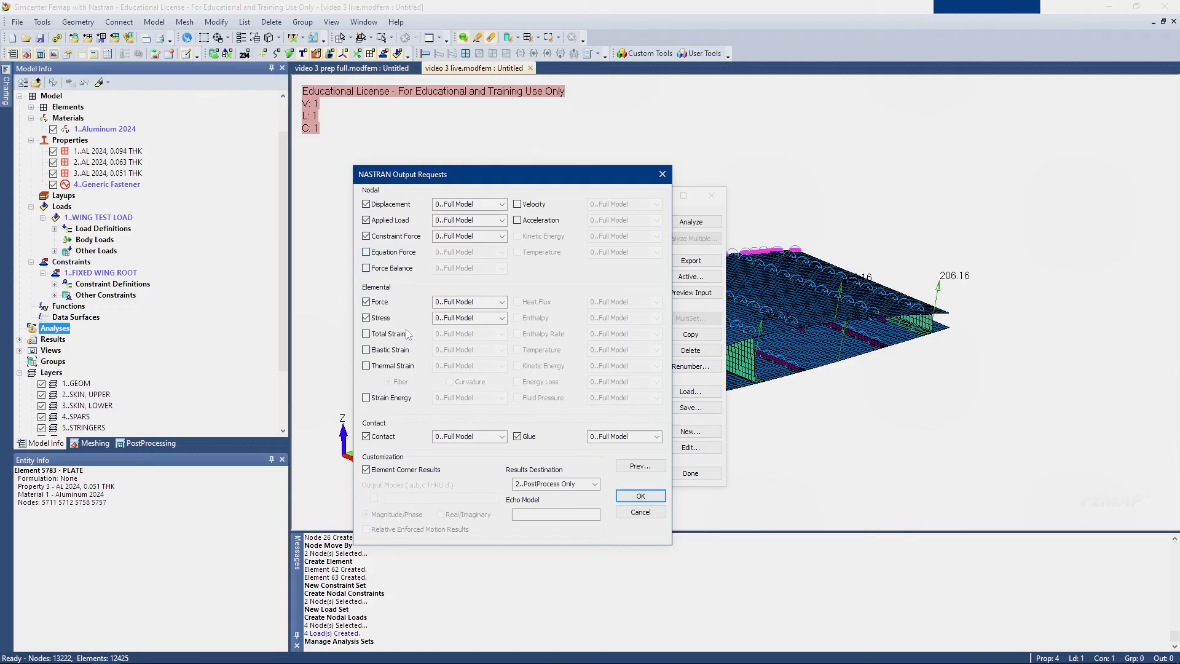
Add total strain and elastic strain for the full model to the output requests and accept the analysis set
click(376, 335)
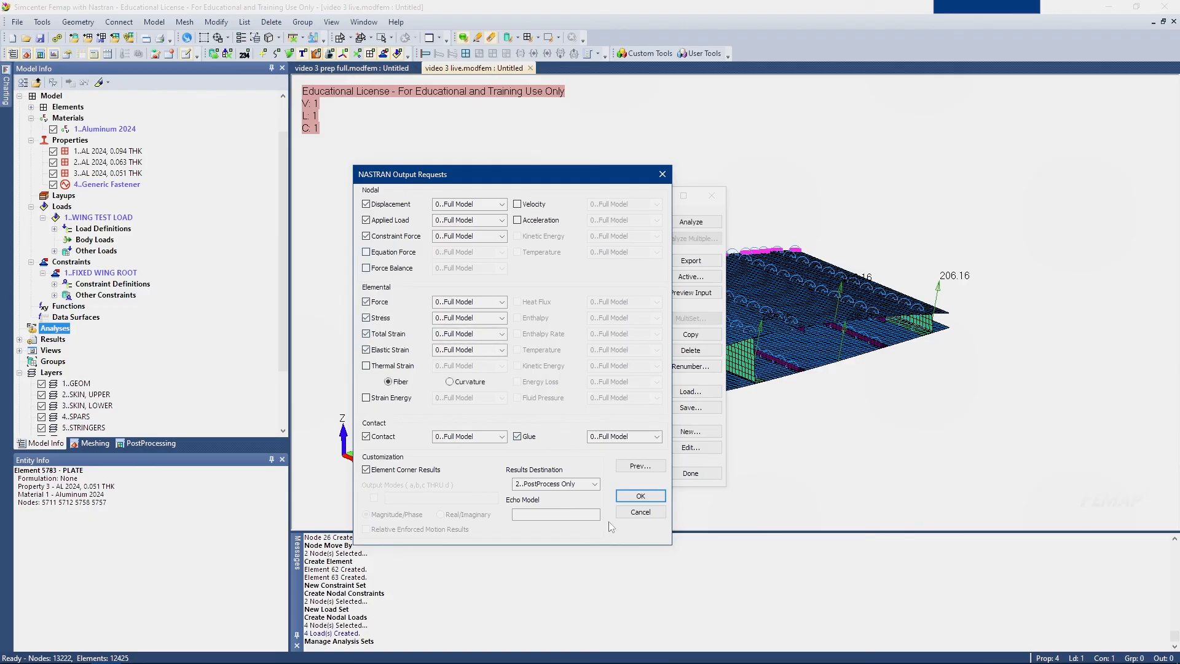
click(640, 496)
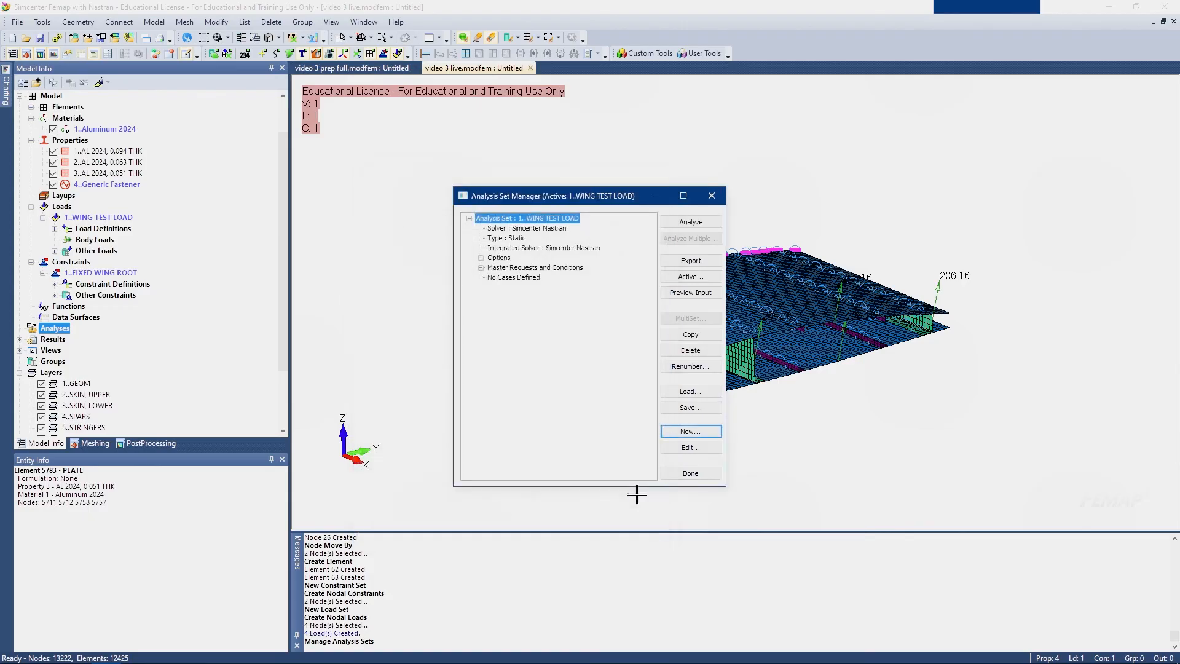
Create a standard analysis case with the subtitle FIXED WING ROOT - WING TEST LOAD and proceed to its boundary conditions
click(521, 277)
click(695, 431)
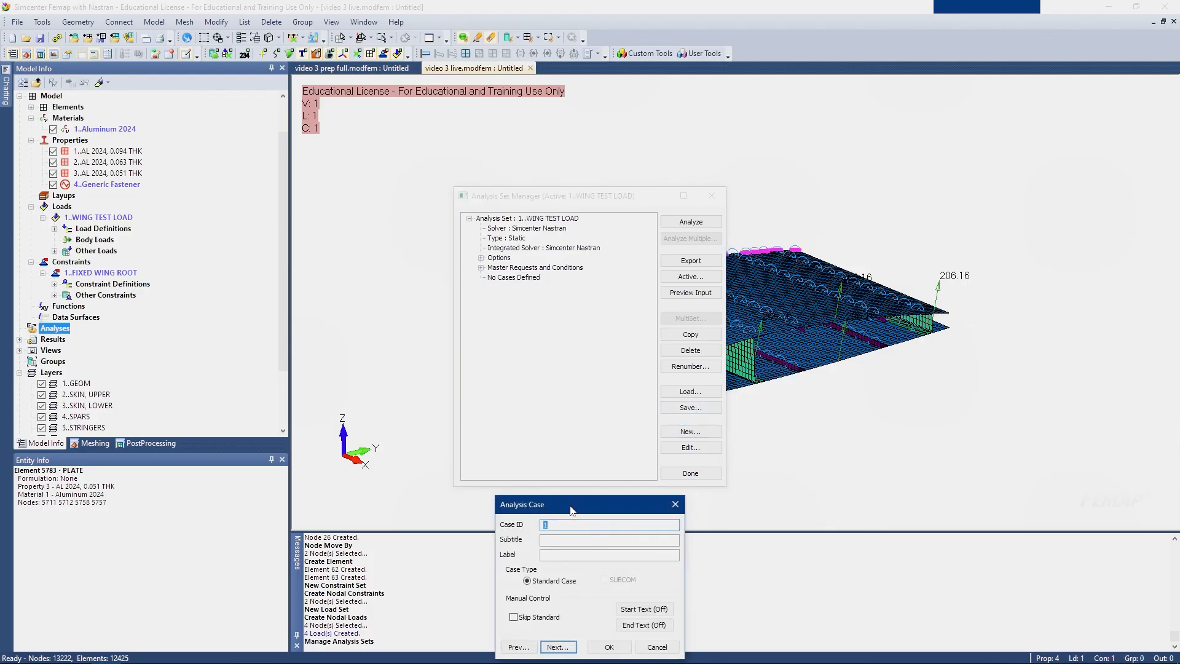
drag(571, 505, 518, 293)
click(492, 323)
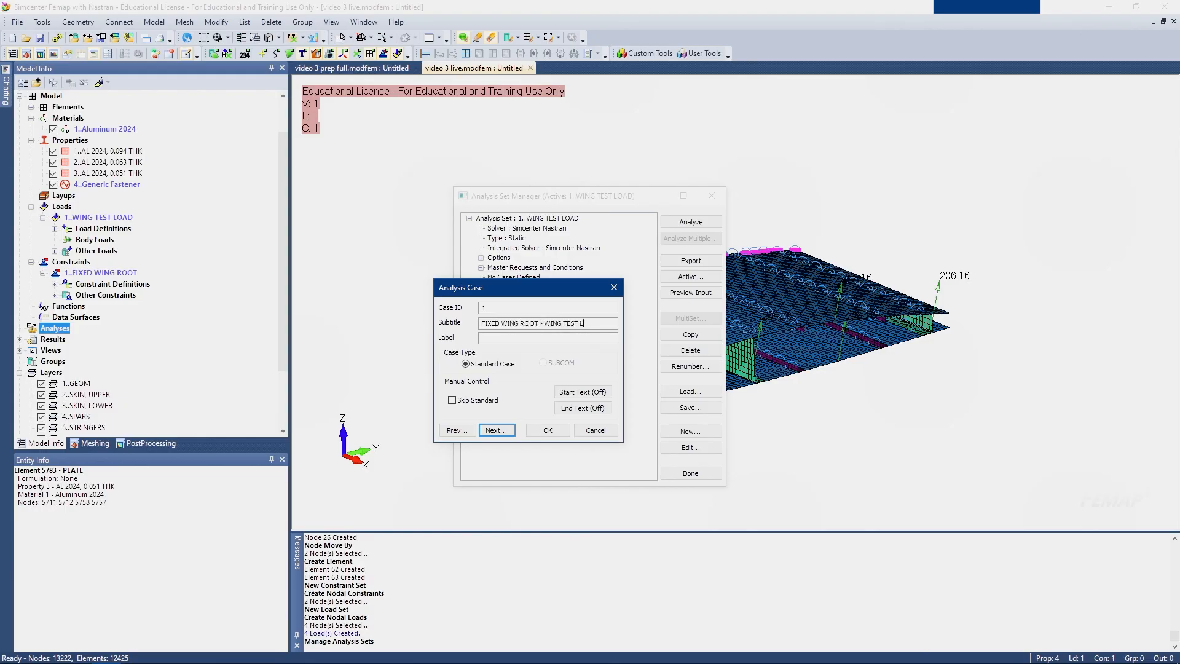
click(497, 429)
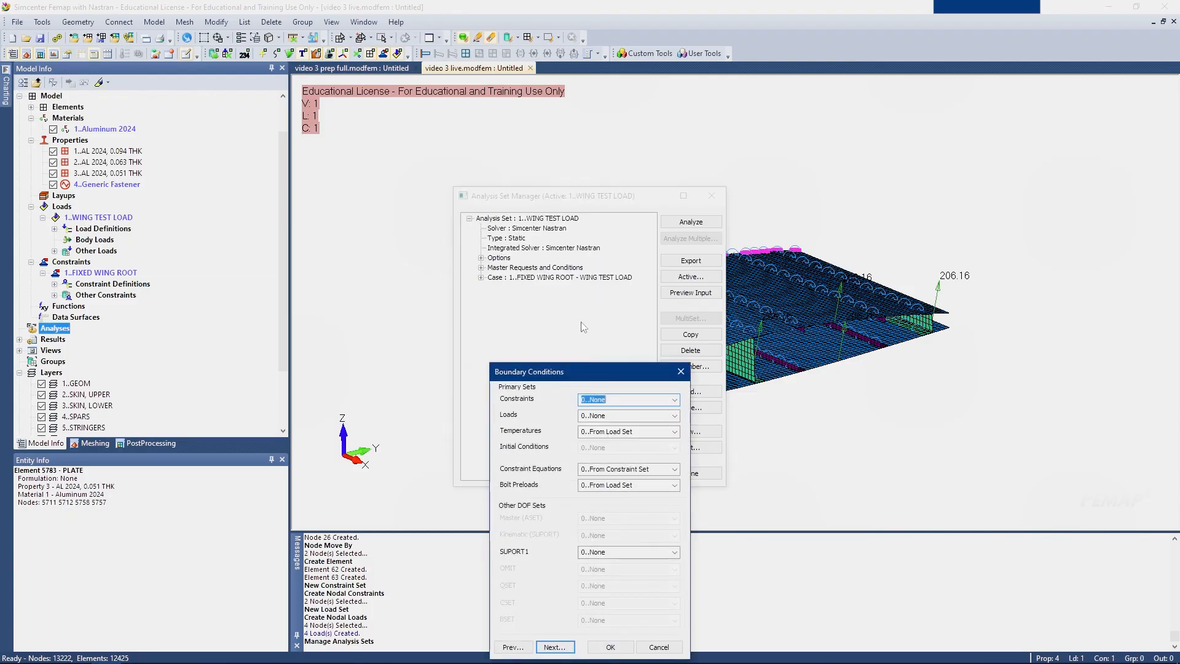
Assign the FIXED WING ROOT constraints and WING TEST LOAD loads to the case, and close the analysis set manager
click(615, 419)
click(652, 415)
click(633, 443)
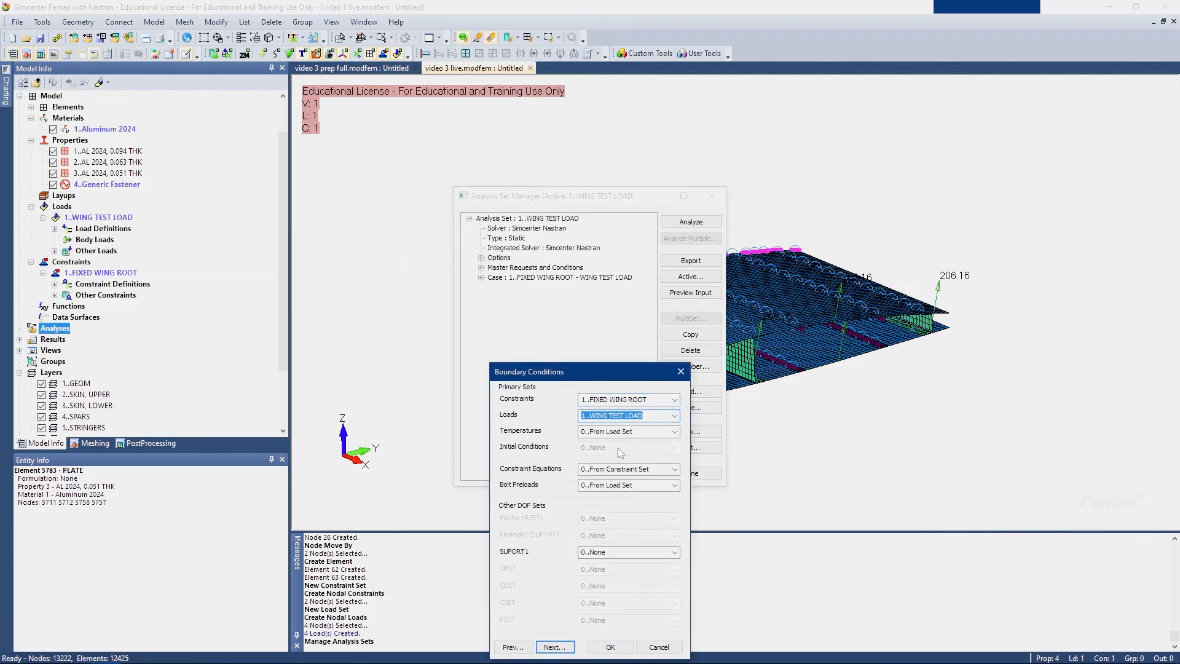
click(611, 648)
click(693, 473)
Save the model and run the WING TEST LOAD analysis, checking the solver log
middle_drag(670, 431, 684, 421)
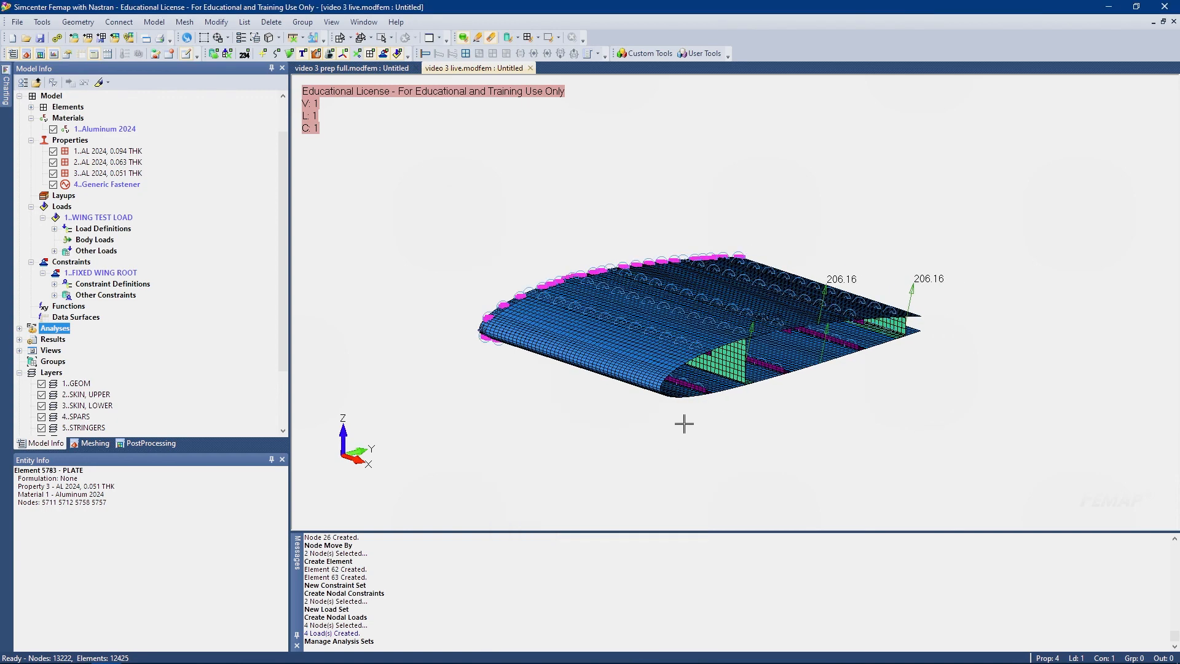
scroll(674, 308, up, 2)
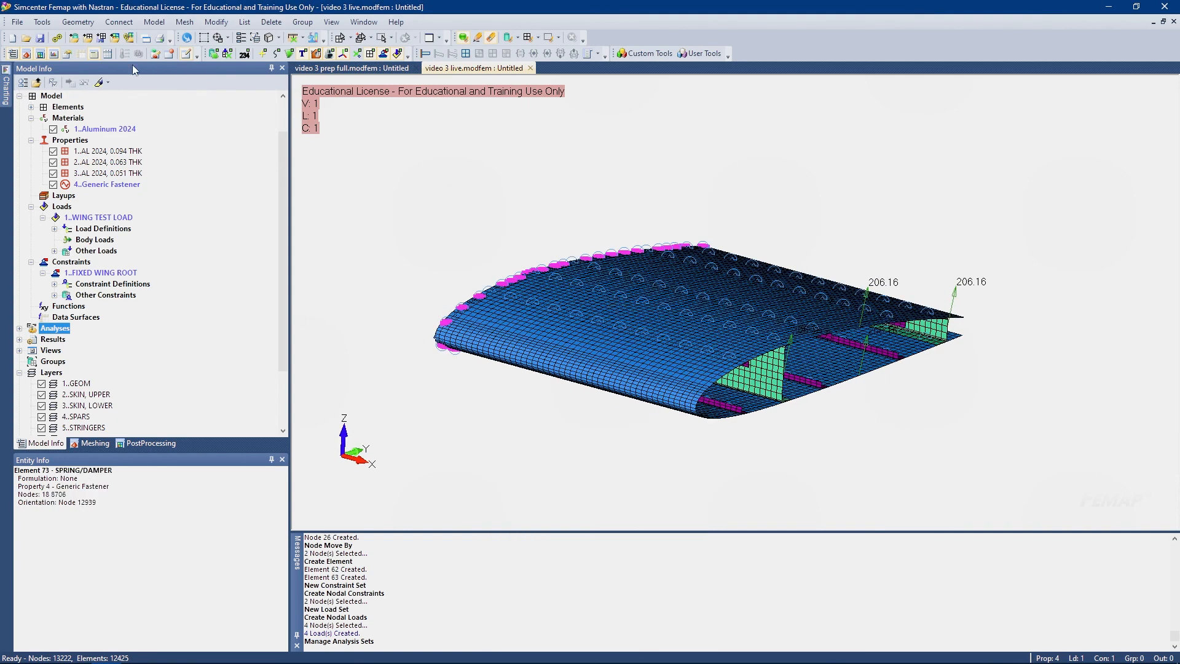
click(40, 38)
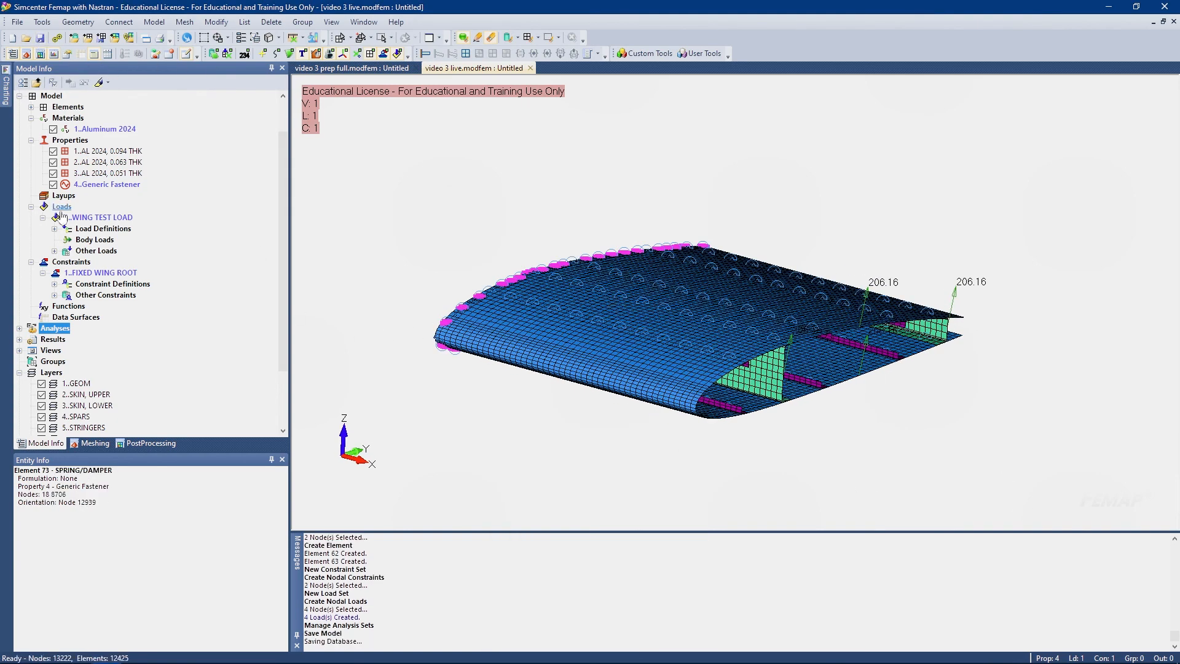
click(20, 328)
right_click(72, 340)
click(106, 405)
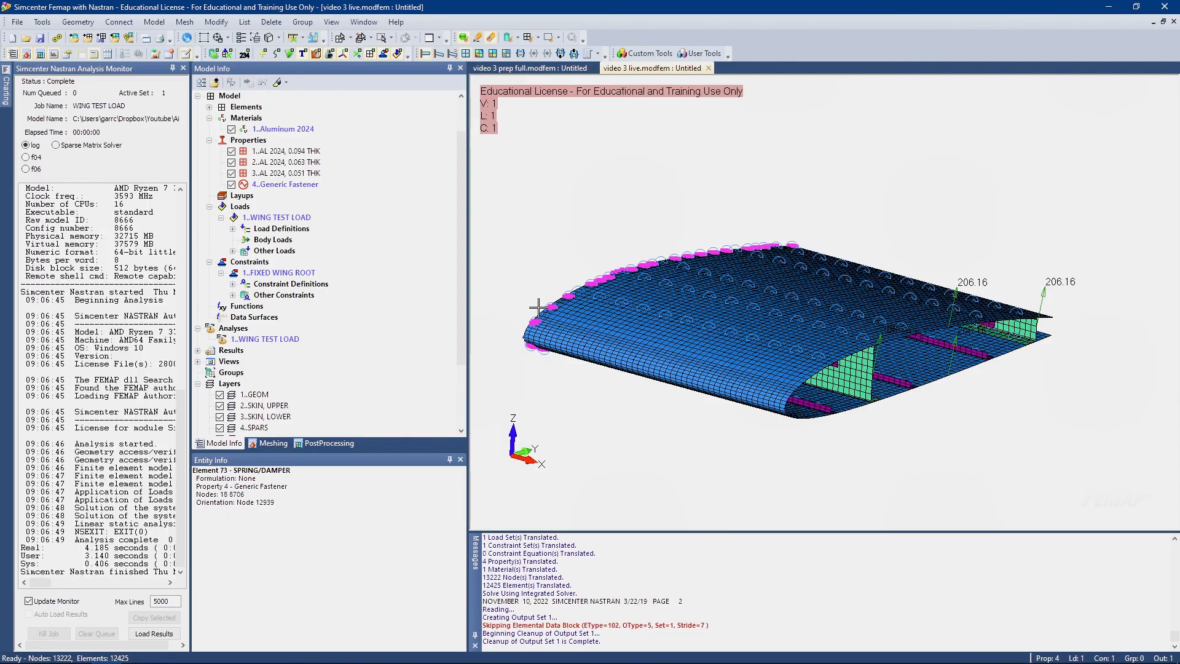
middle_drag(689, 296, 716, 290)
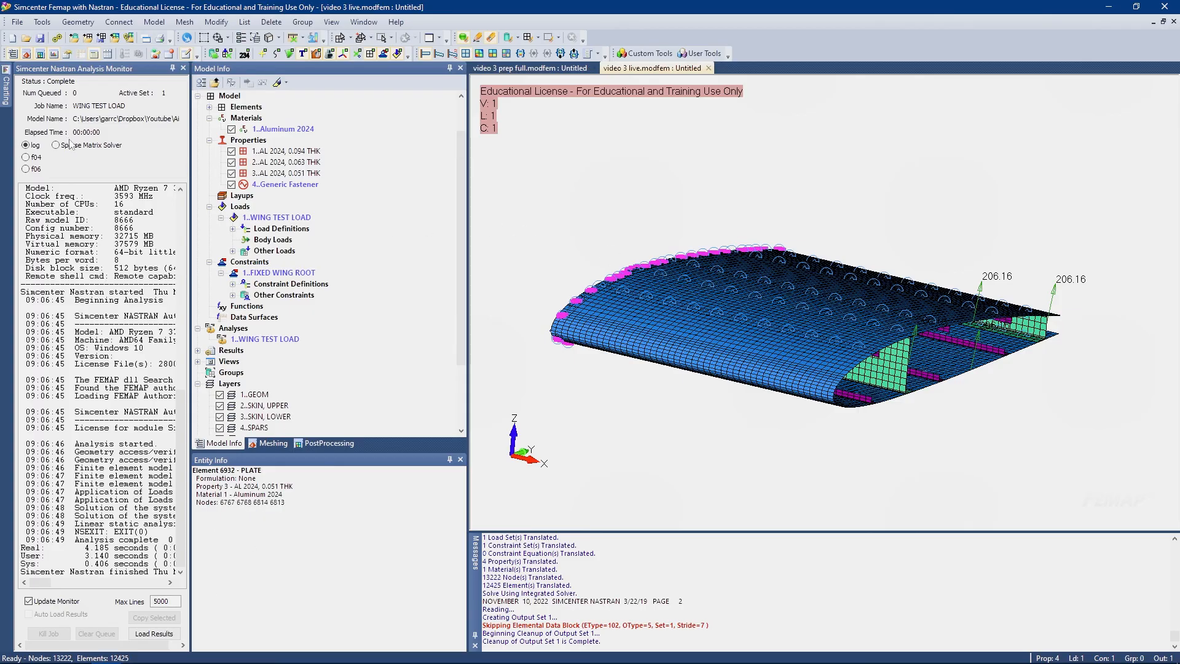
drag(36, 582, 59, 575)
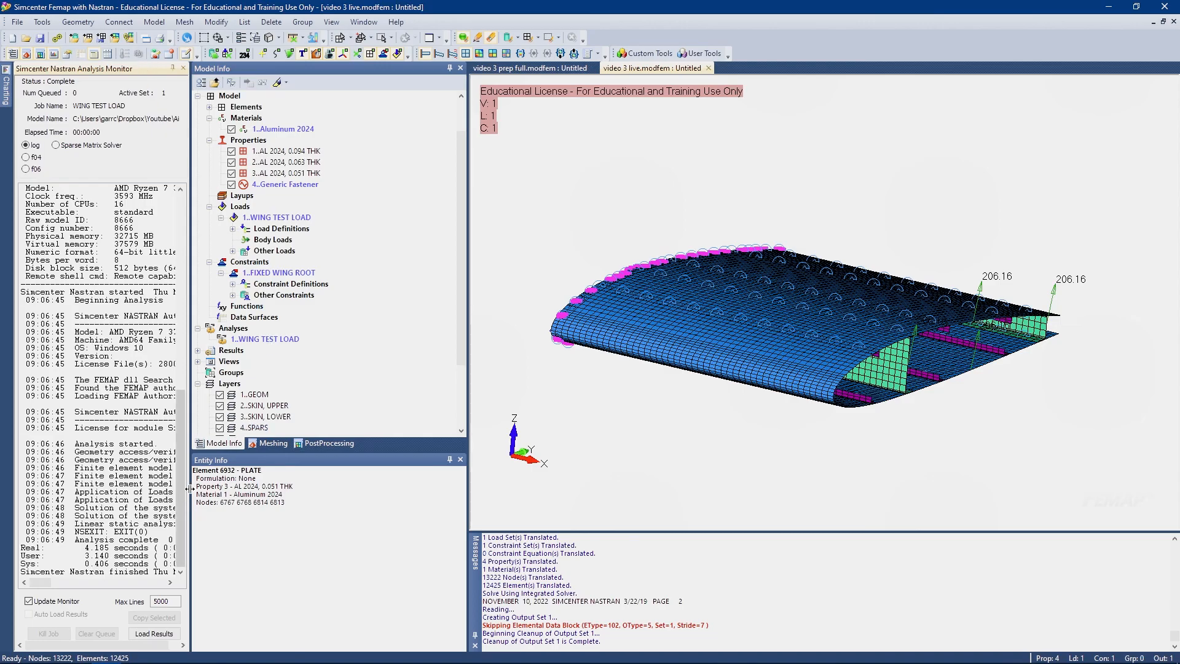
Set the postprocessing output set to FIXED WING ROOT - WING TEST LOAD and the output vector to Total Translation
click(309, 446)
click(270, 444)
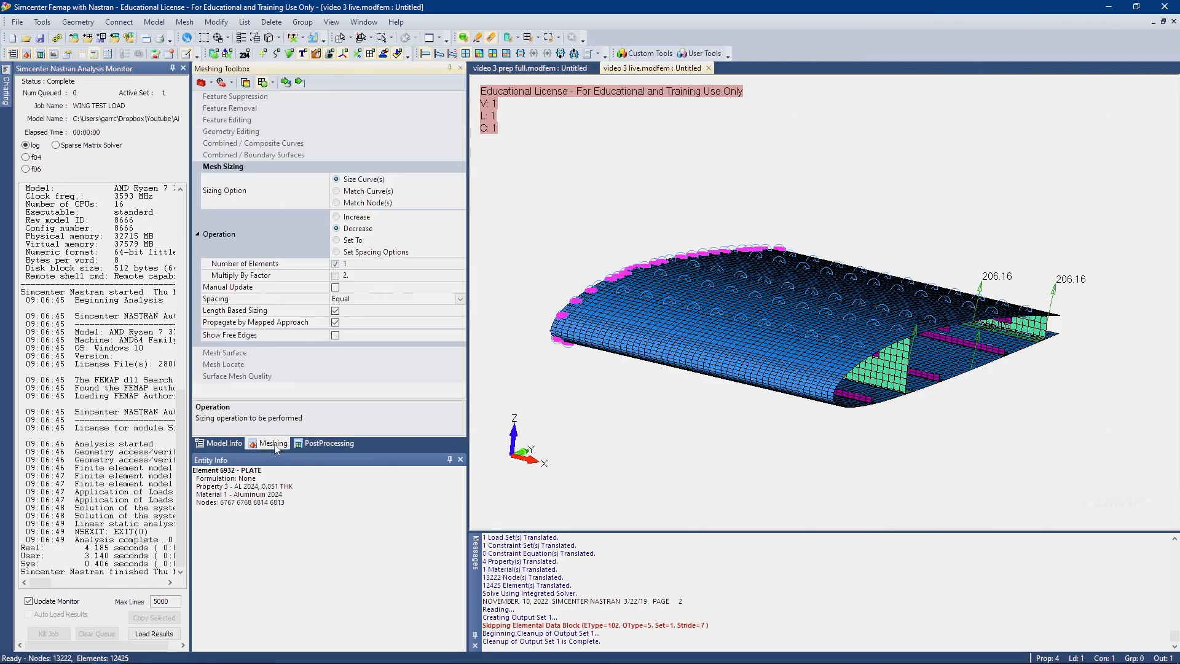
click(326, 443)
click(220, 112)
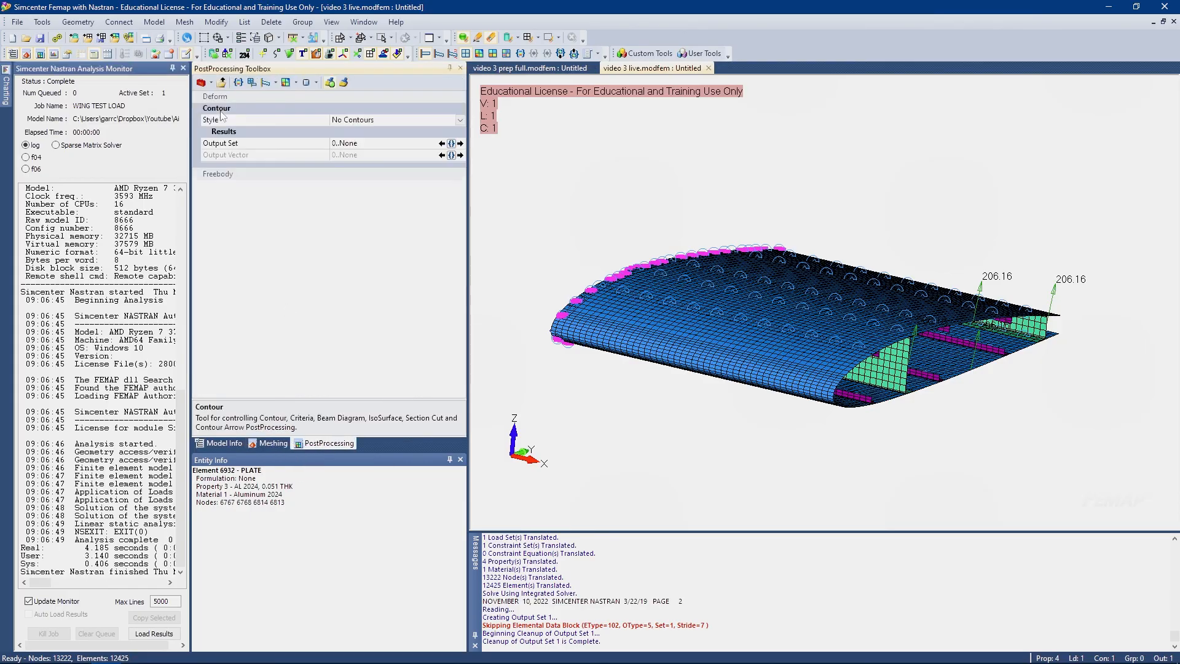
click(452, 143)
double_click(249, 131)
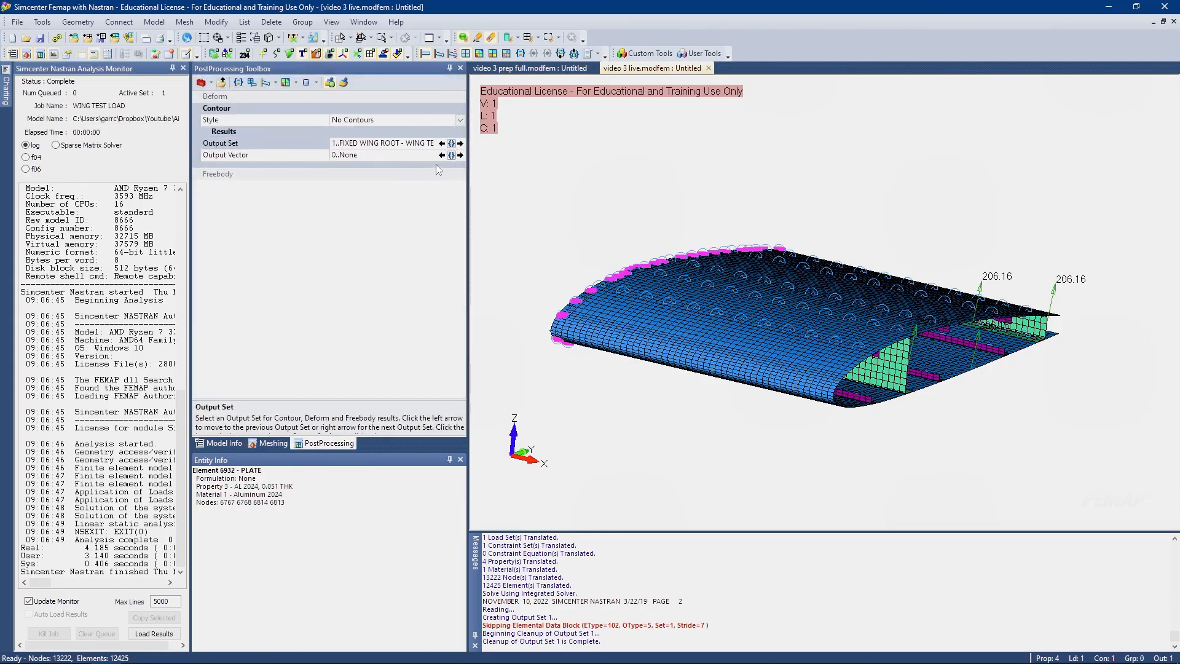
click(445, 157)
click(451, 156)
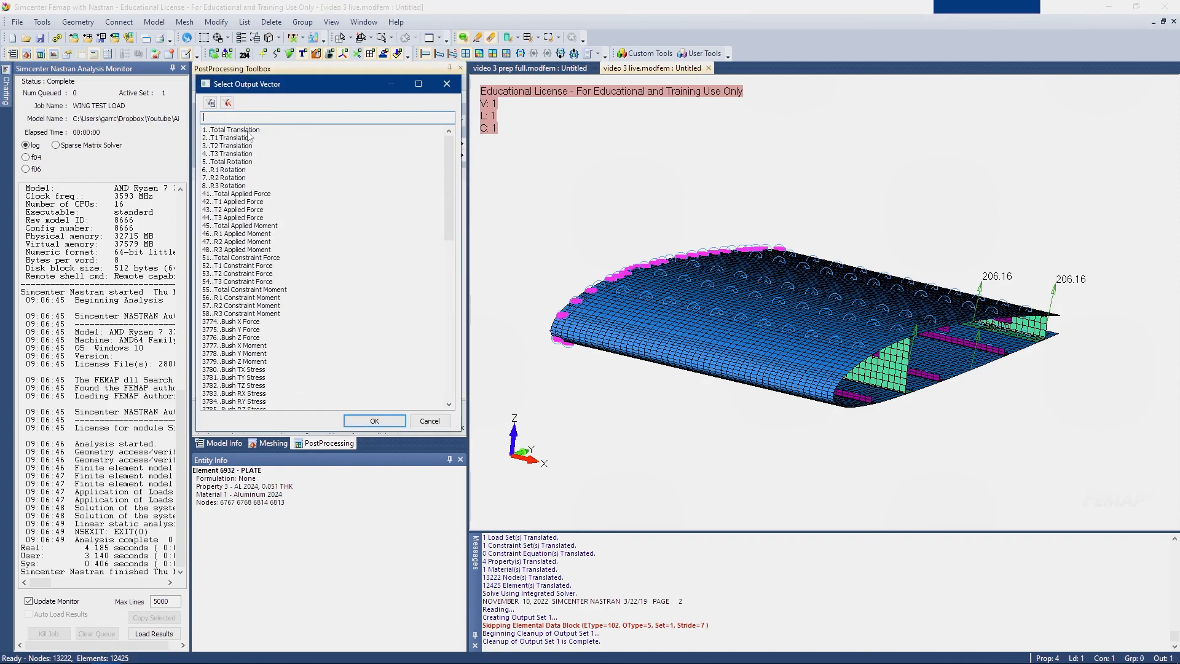
double_click(248, 129)
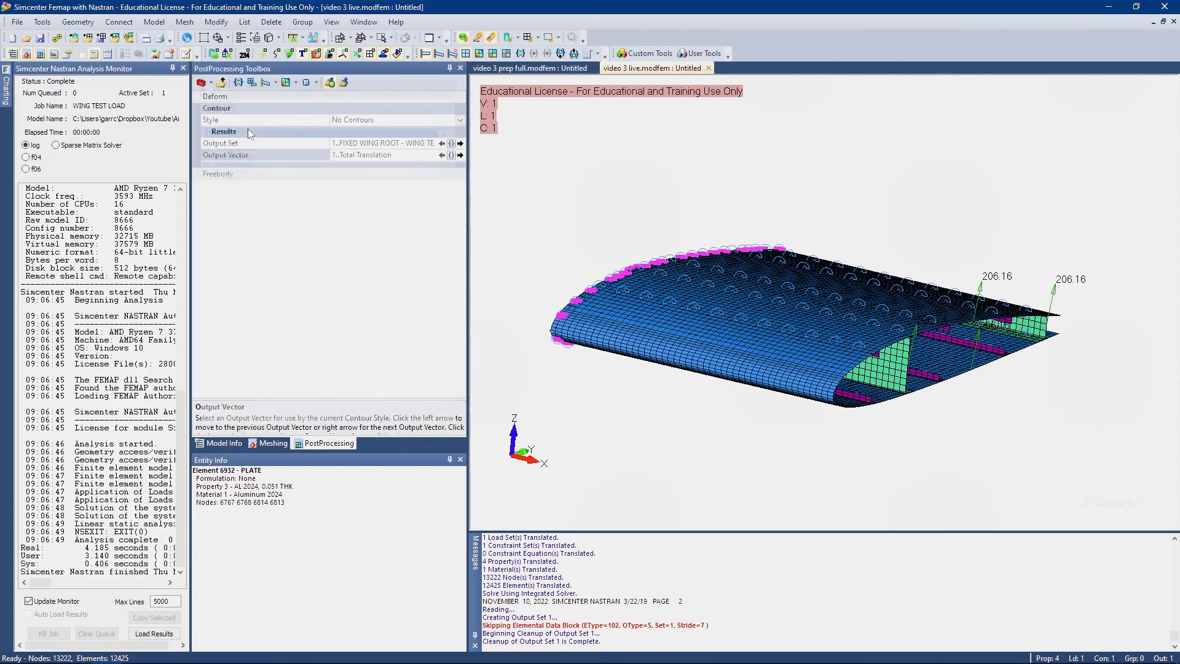
Display the deformed shape of the wing and inspect its skins, ribs and spars up close
click(438, 54)
middle_drag(530, 211, 397, 192)
scroll(786, 323, up, 8)
middle_drag(786, 324, 913, 436)
scroll(853, 320, up, 4)
scroll(1044, 381, up, 3)
scroll(929, 366, down, 2)
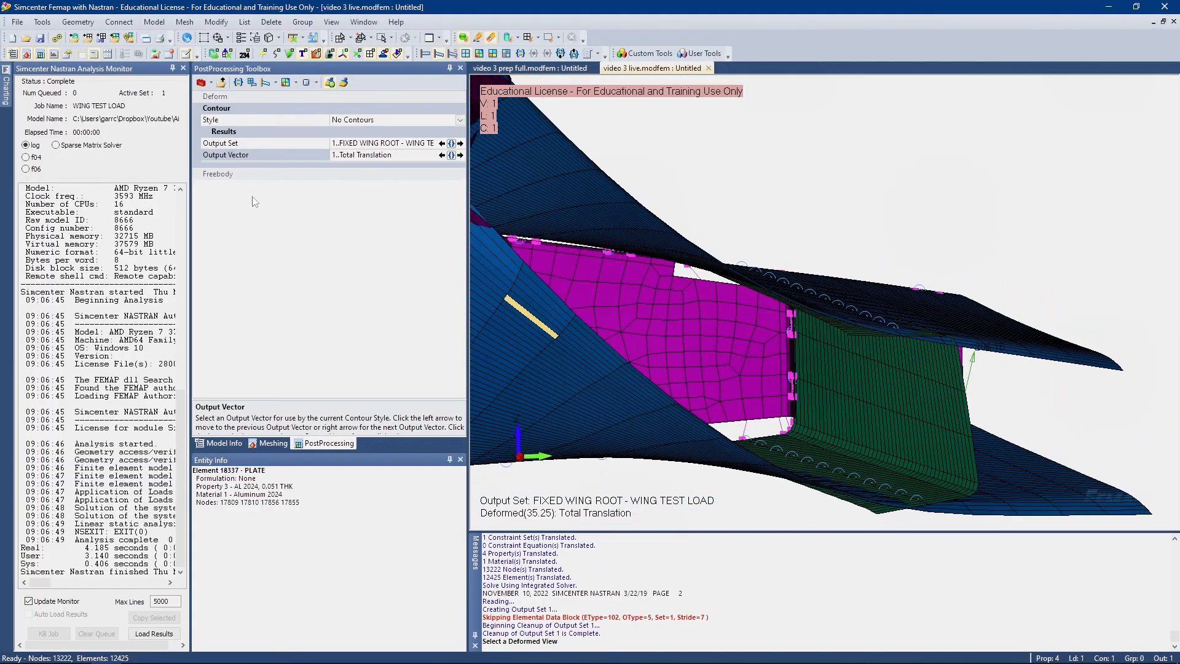
Set the deformation scale to Actual Deformations and expand its scale options
click(234, 96)
click(459, 179)
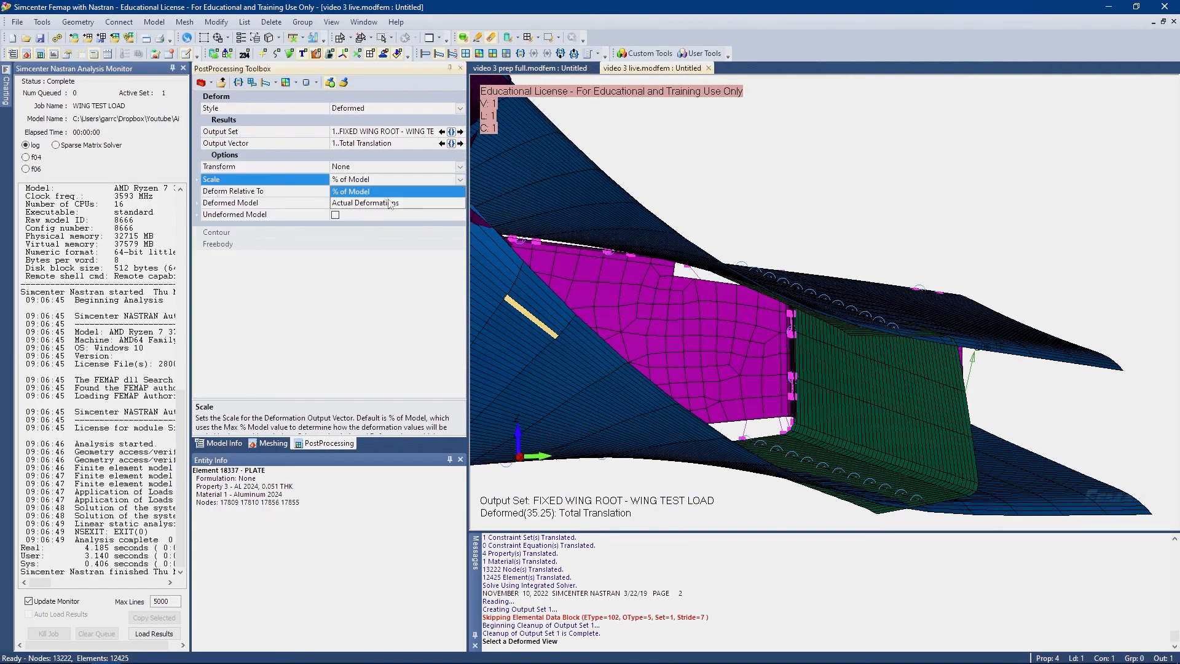
click(351, 209)
click(197, 179)
Examine the actual-scale deformation of the wing skins, spars, root rib, fastener connections and loaded tip from several sides
middle_drag(799, 270, 881, 313)
scroll(644, 176, up, 3)
middle_drag(645, 176, 793, 309)
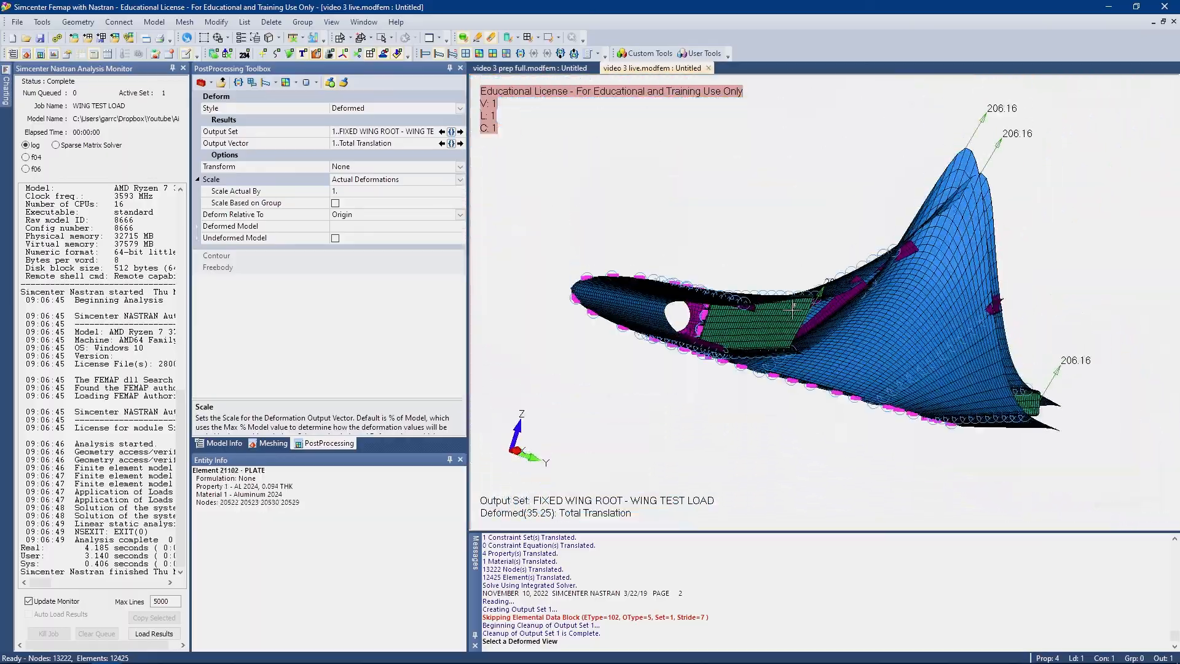
scroll(780, 329, up, 8)
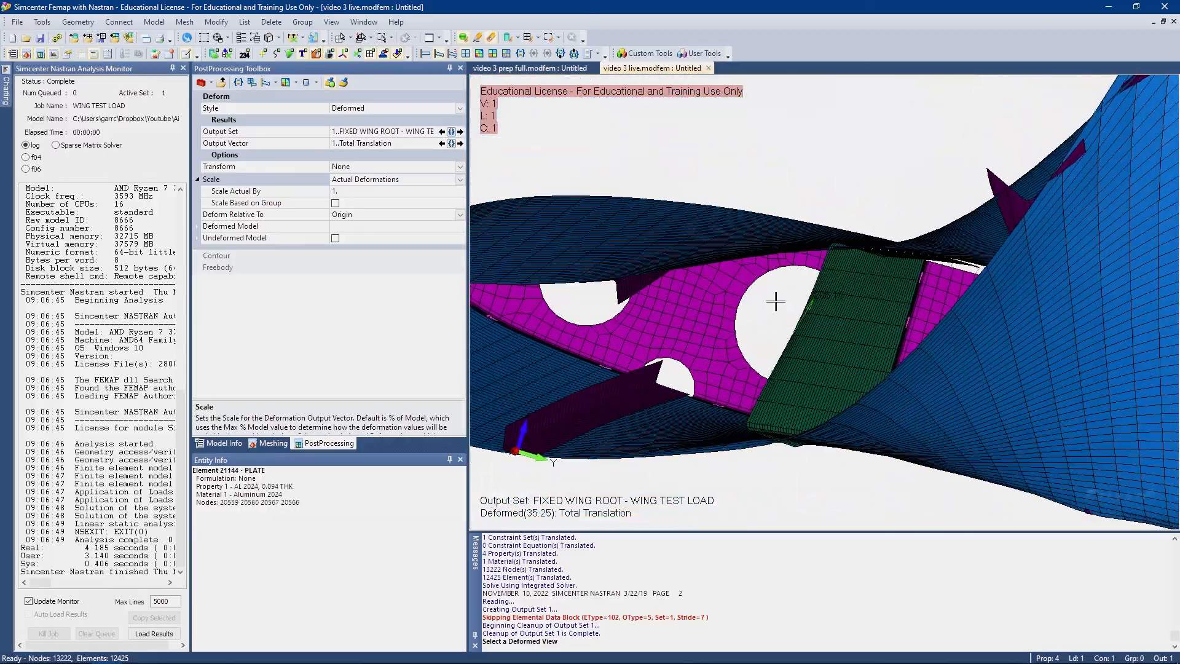
middle_drag(779, 299, 778, 336)
scroll(653, 371, up, 8)
ctrl+middle_drag(671, 365, 710, 374)
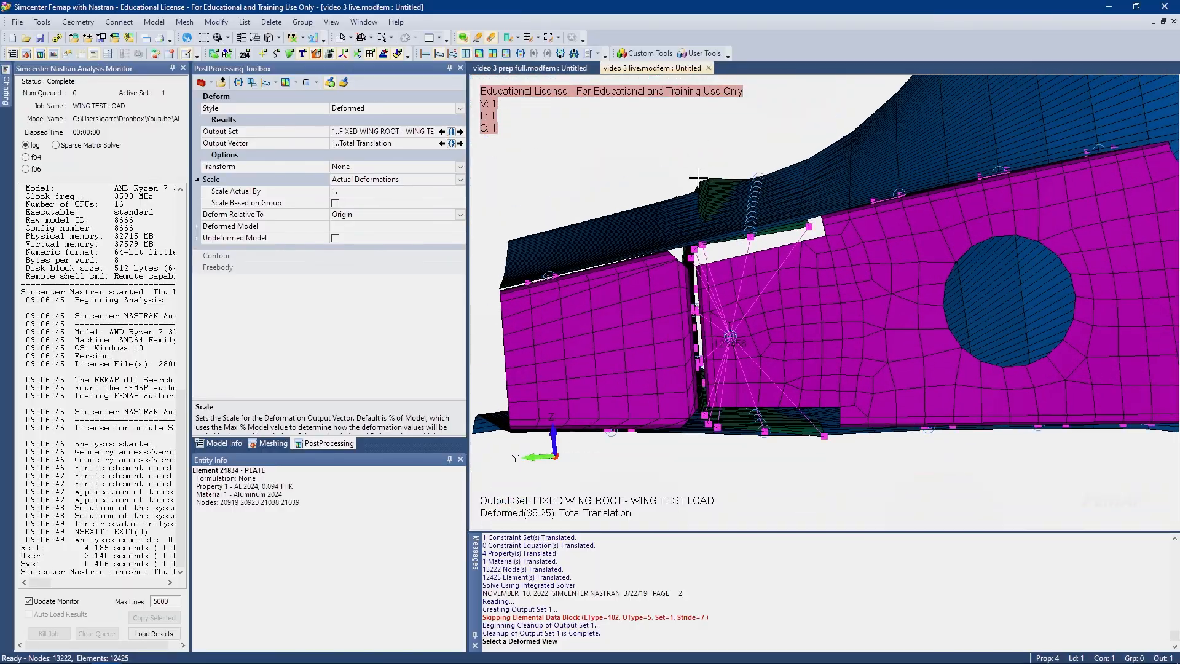
mouse_move(730, 225)
middle_down()
mouse_move(734, 245)
mouse_move(719, 231)
middle_up()
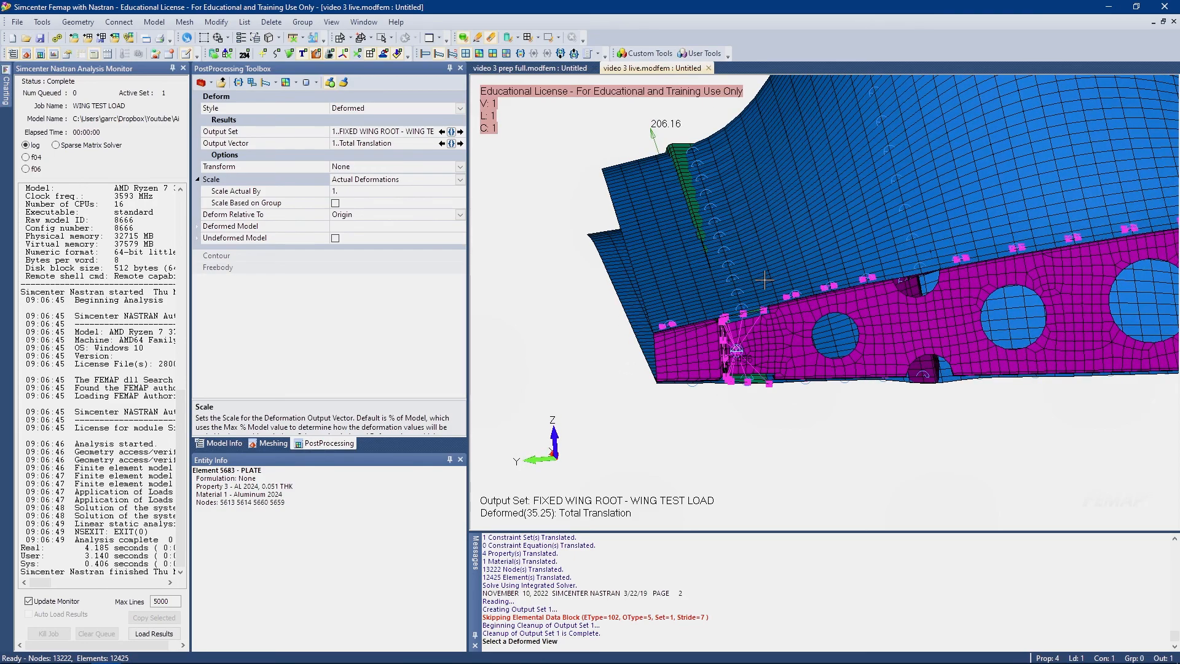
scroll(764, 280, up, 2)
scroll(730, 219, up, 1)
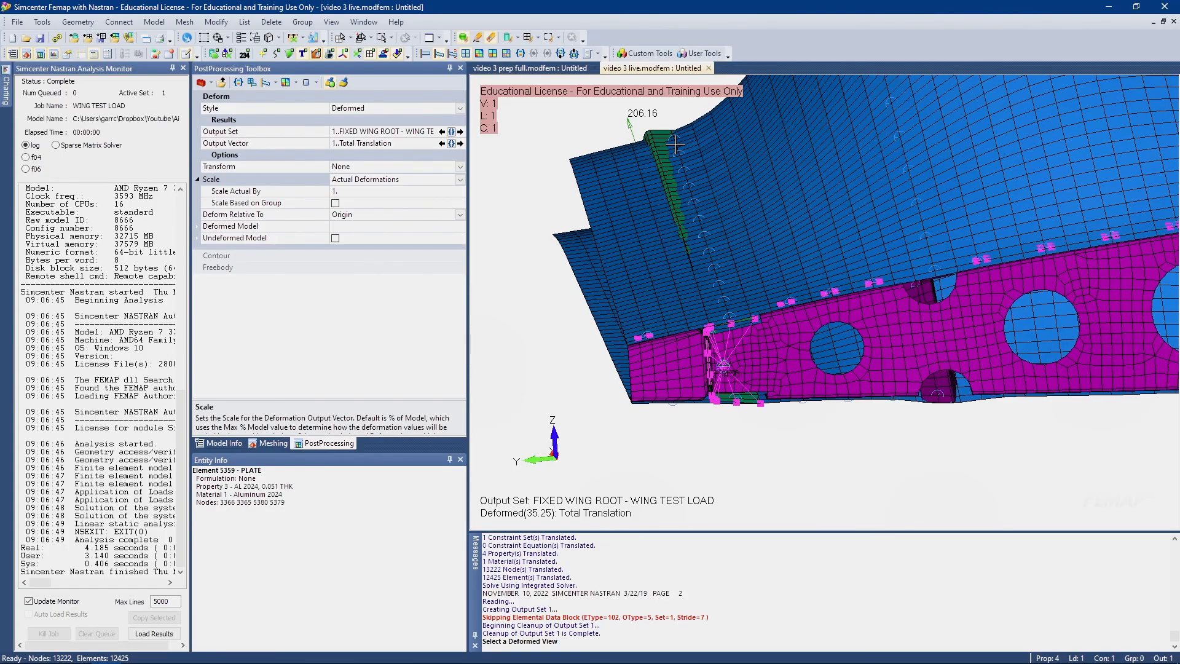
middle_drag(676, 144, 815, 374)
scroll(822, 453, up, 6)
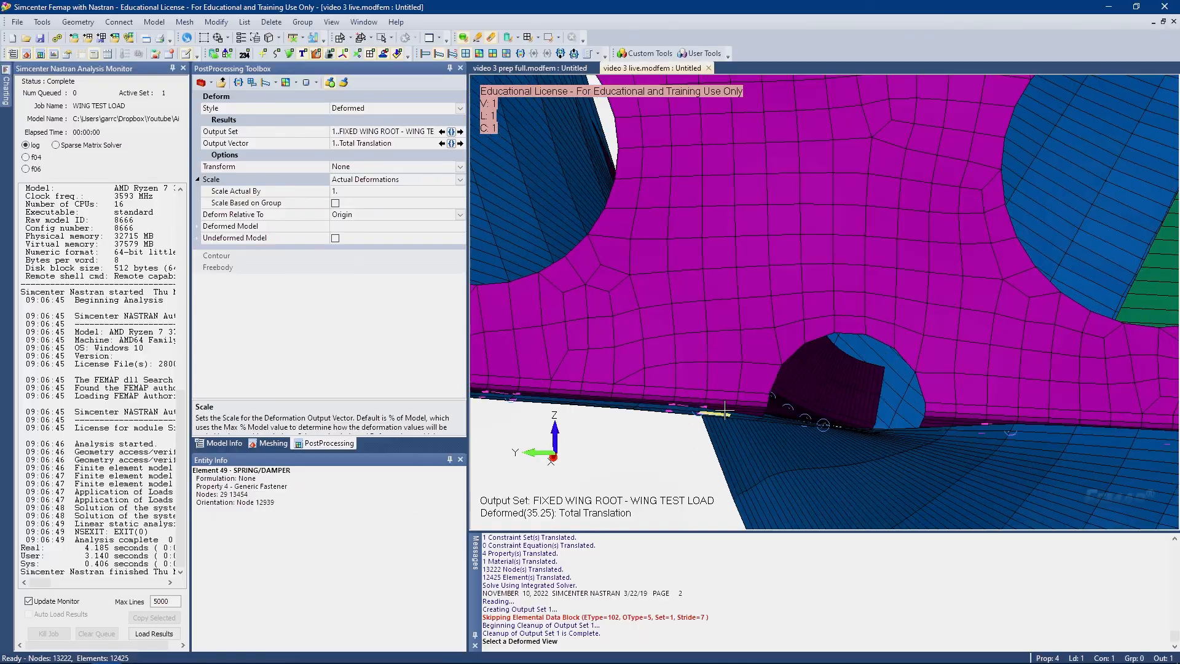
mouse_move(976, 423)
middle_down()
mouse_move(946, 436)
mouse_move(1021, 429)
mouse_move(916, 416)
mouse_move(980, 419)
middle_up()
scroll(980, 419, down, 10)
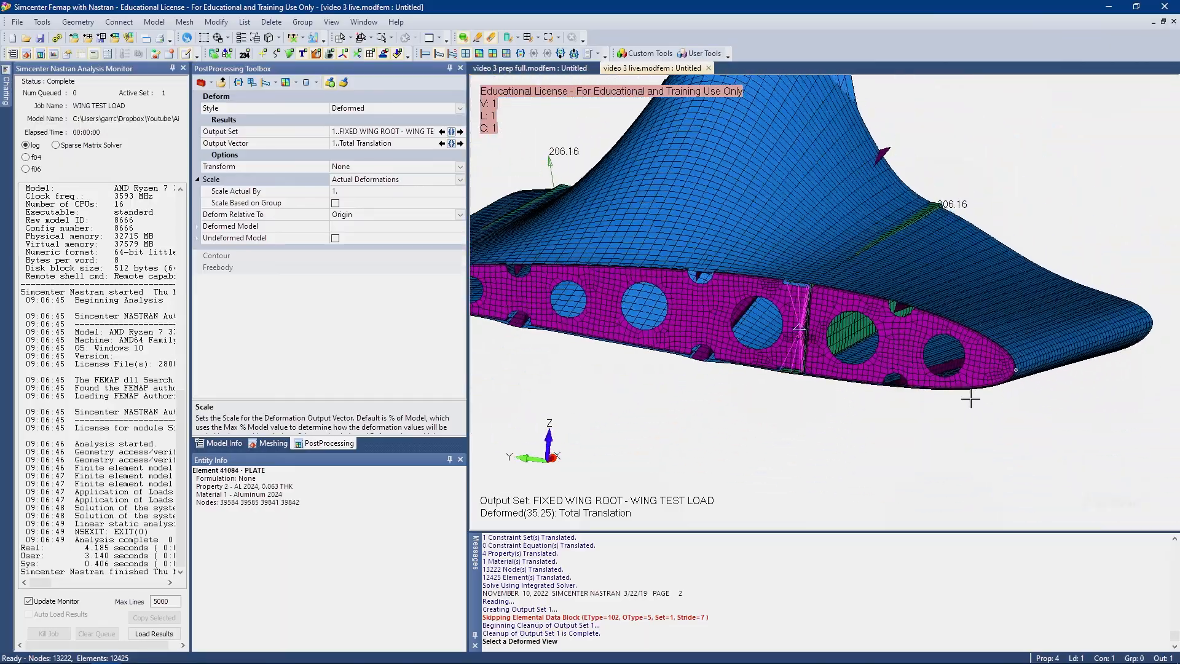
middle_drag(395, 247, 309, 234)
Set the contour output vector to 7033..Plate Top VonMises Stress
click(231, 256)
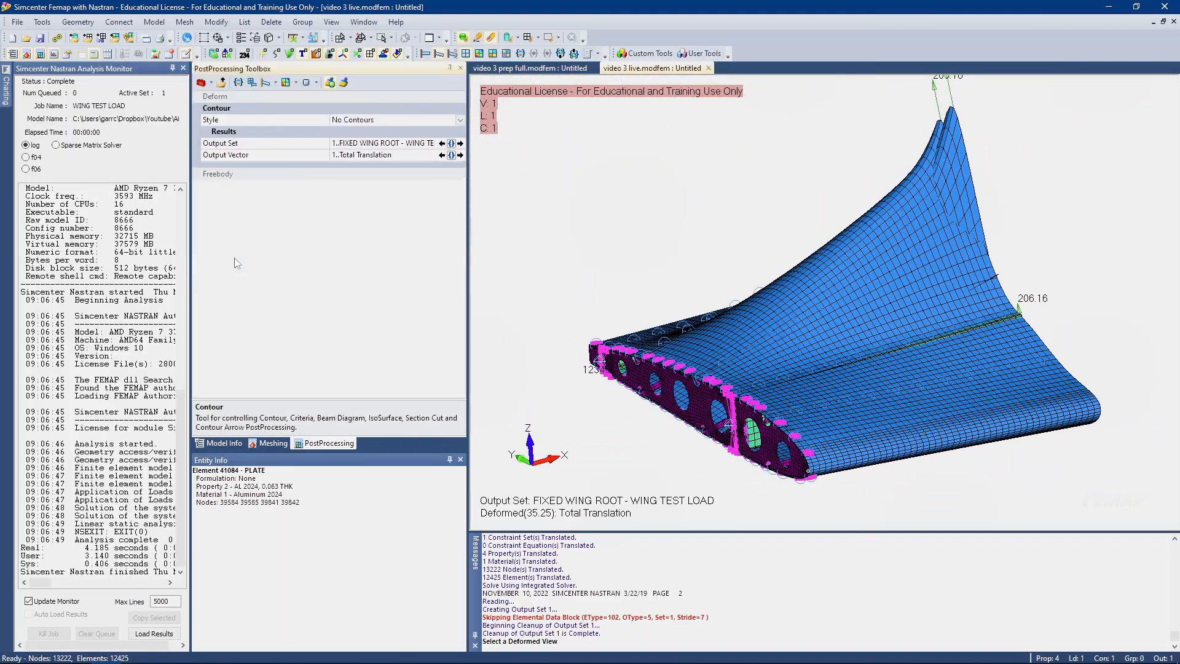
double_click(248, 155)
scroll(257, 254, down, 15)
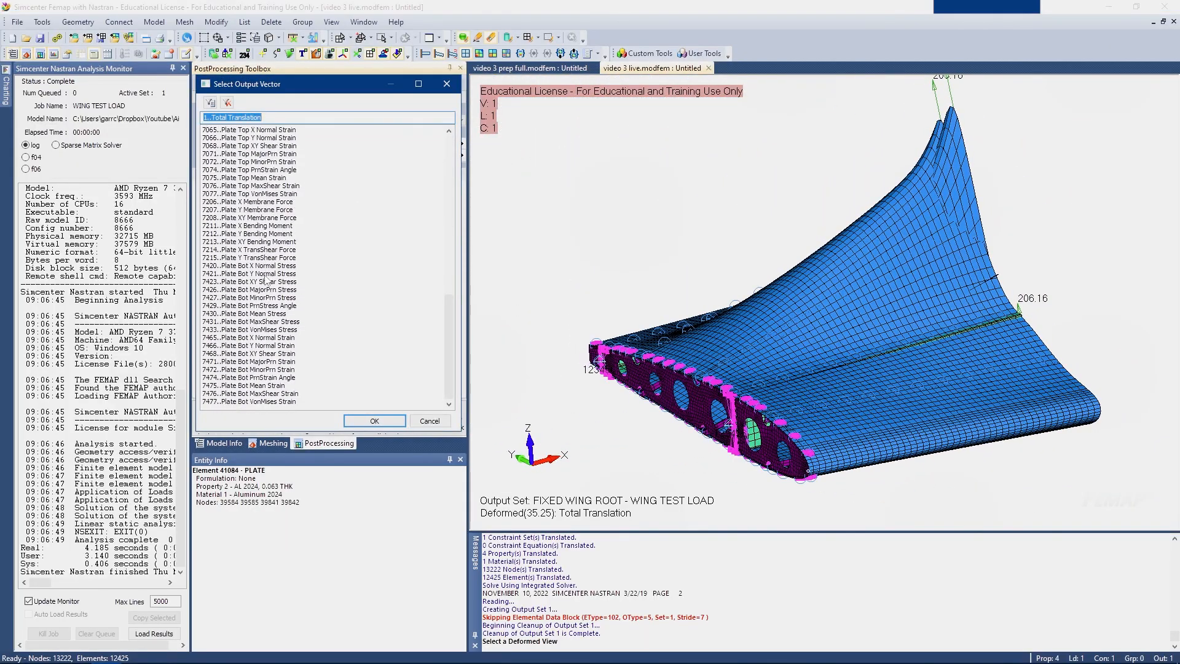
scroll(274, 277, down, 1)
scroll(259, 265, up, 1)
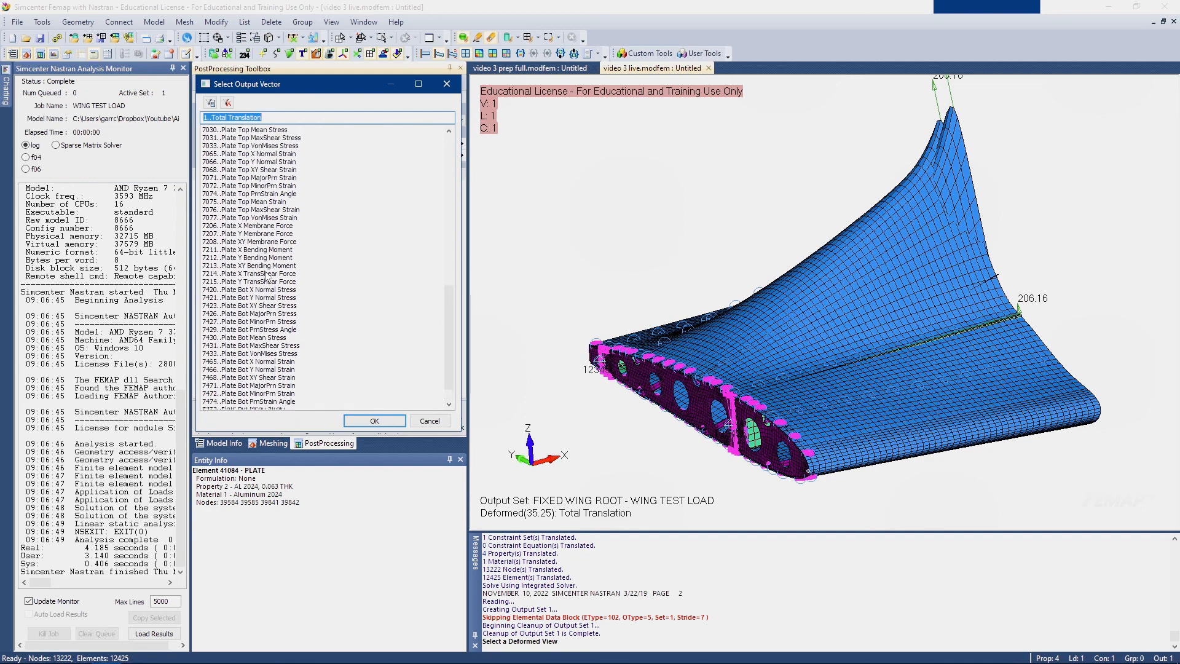
scroll(239, 199, up, 1)
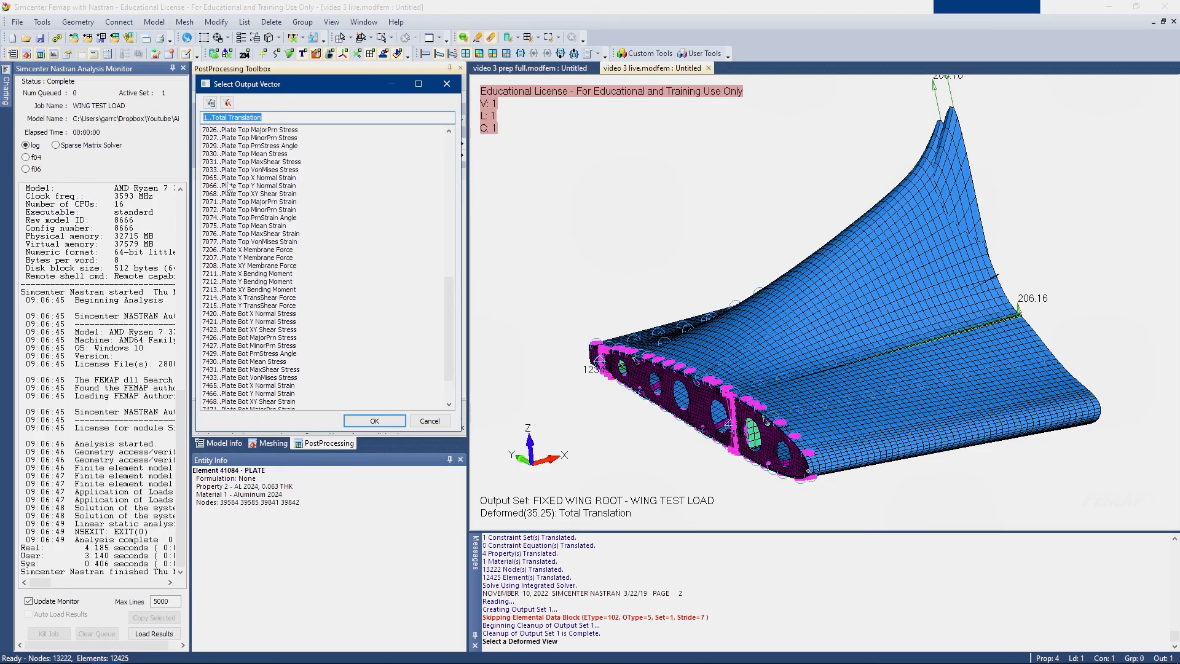
double_click(233, 171)
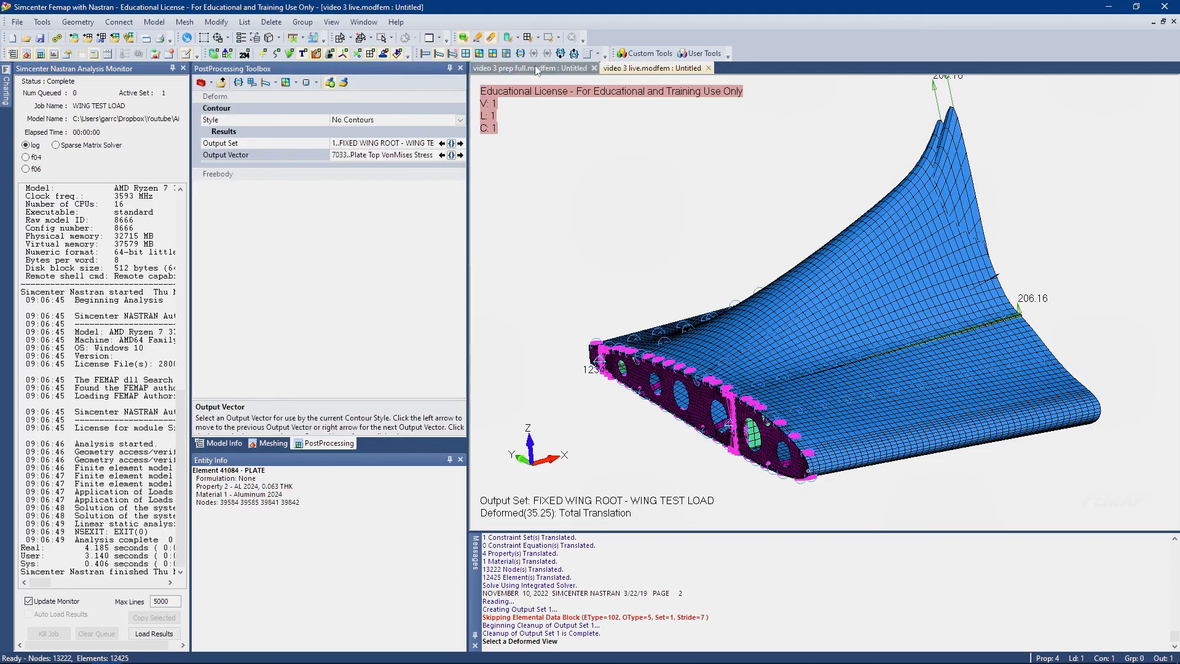
Display the stress contour on the deformed wing with data conversion set to No Average, Centroid Only
click(477, 55)
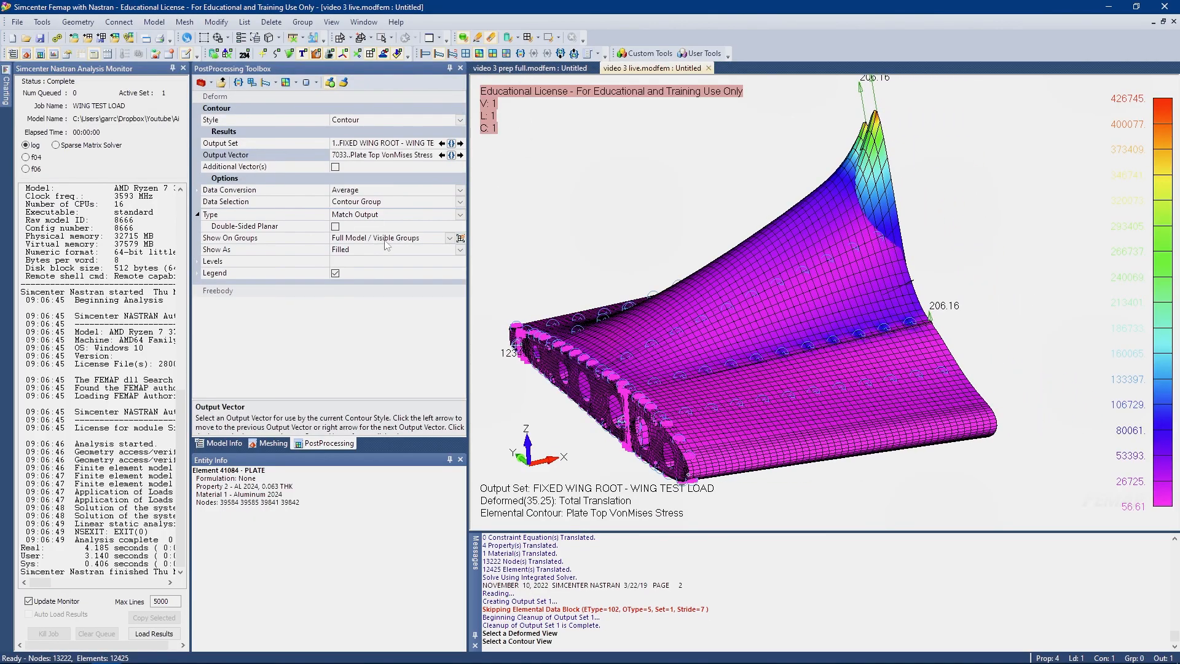
click(460, 191)
click(377, 249)
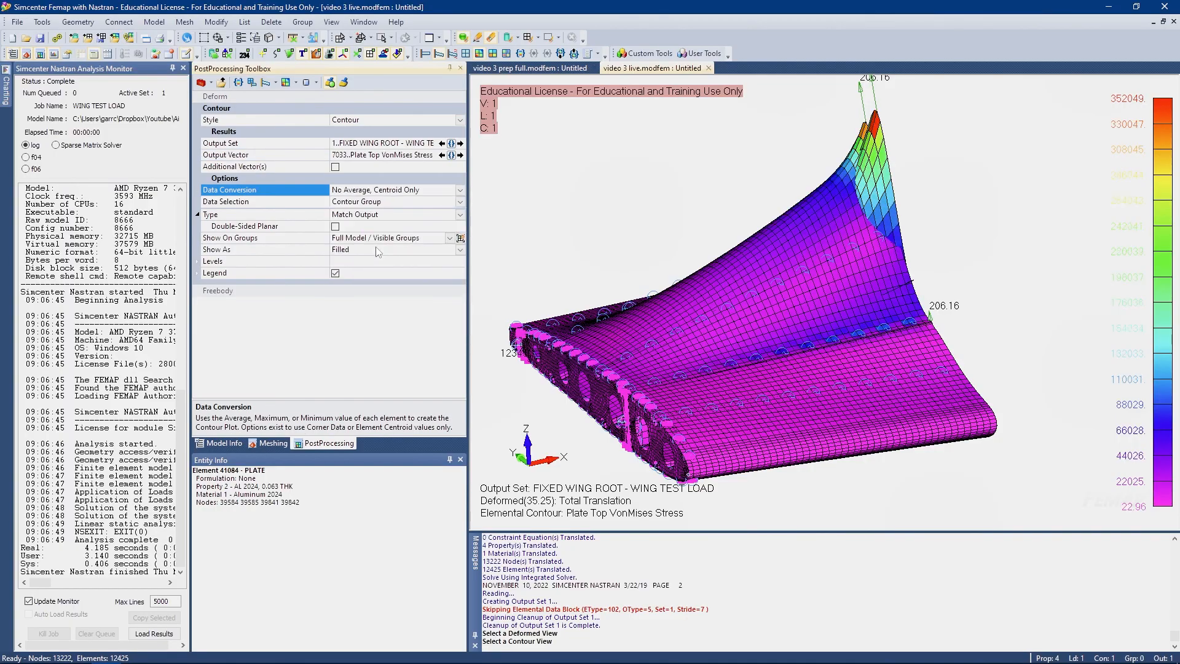
Turn off continuous colors in the contour levels and apply the No Magenta colors to the contour palette
click(198, 261)
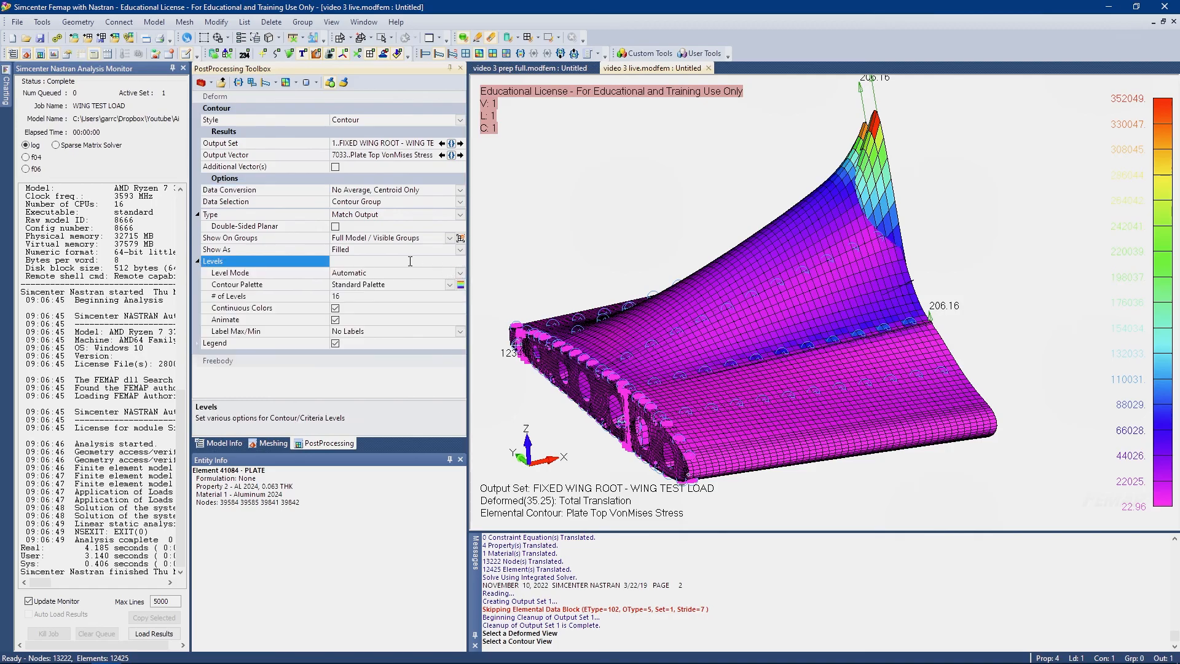
click(334, 308)
click(460, 285)
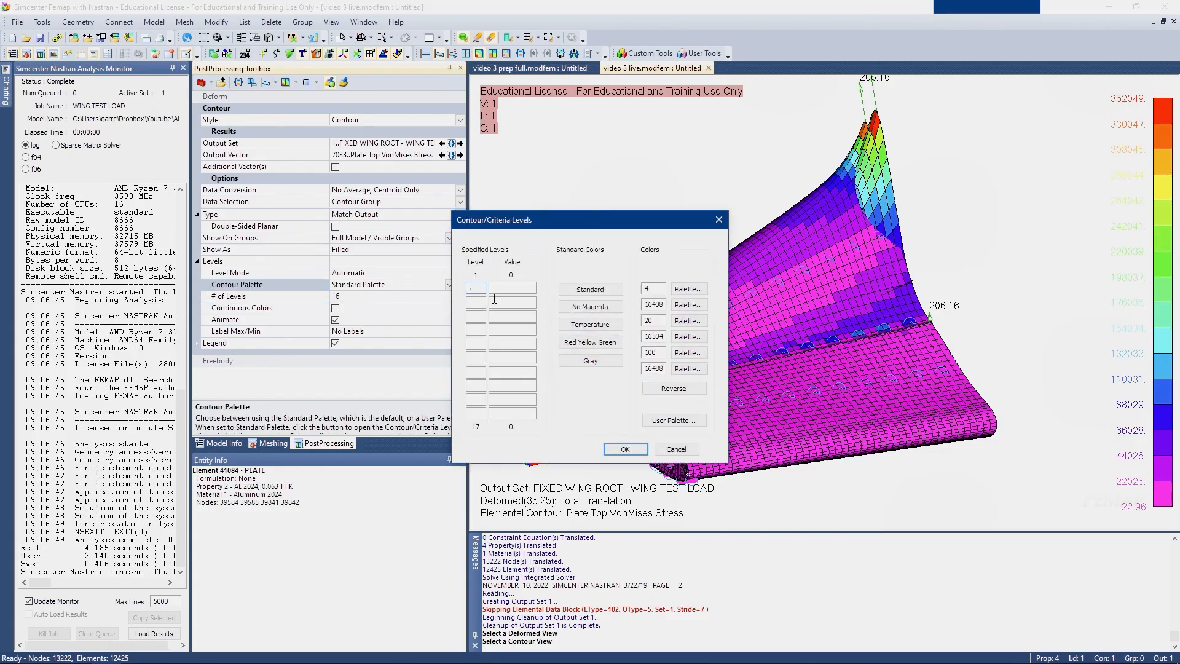
click(590, 306)
click(625, 449)
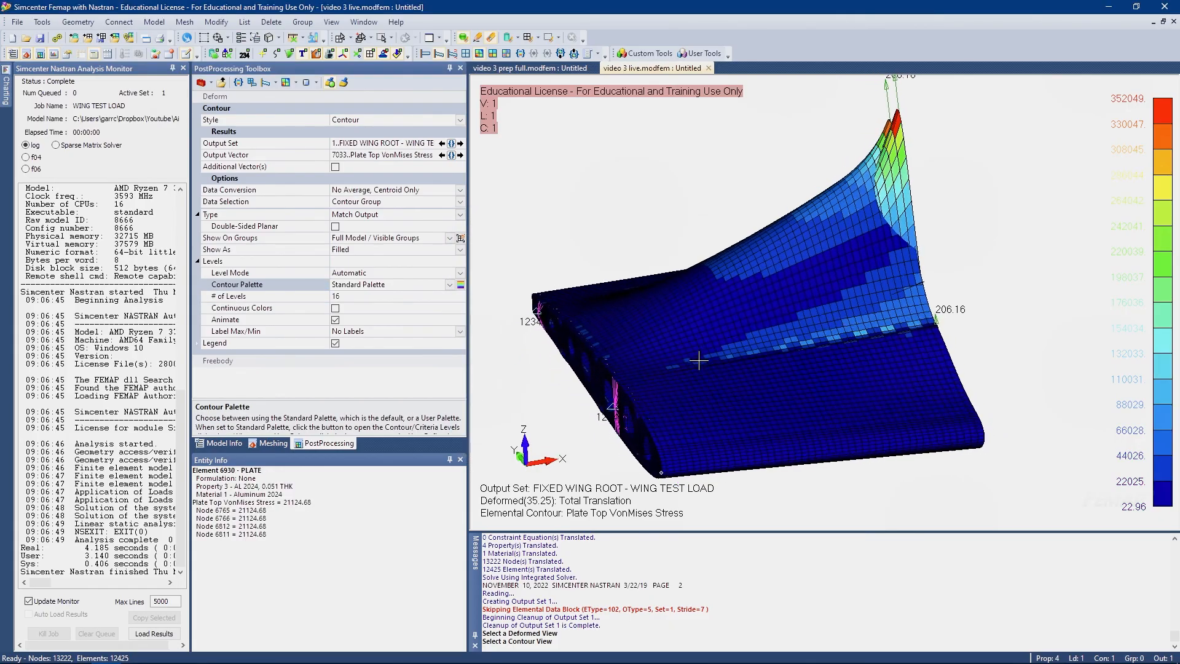
Set the contour level mode to Max Threshold with a maximum level of 30000
click(452, 273)
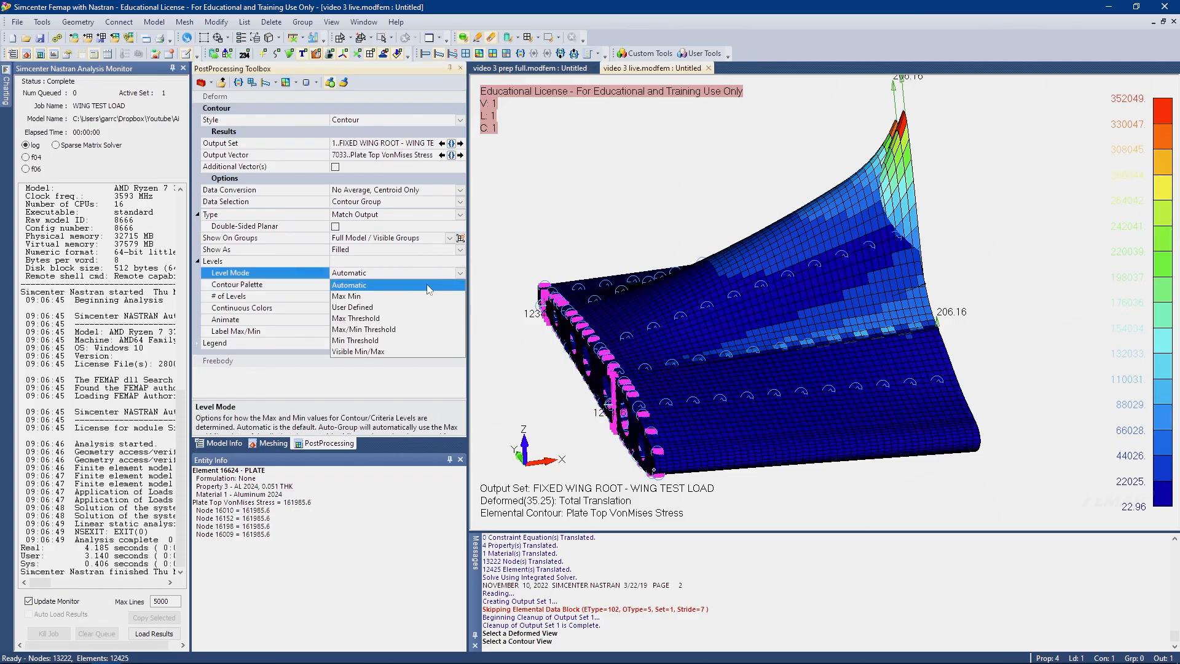
click(363, 341)
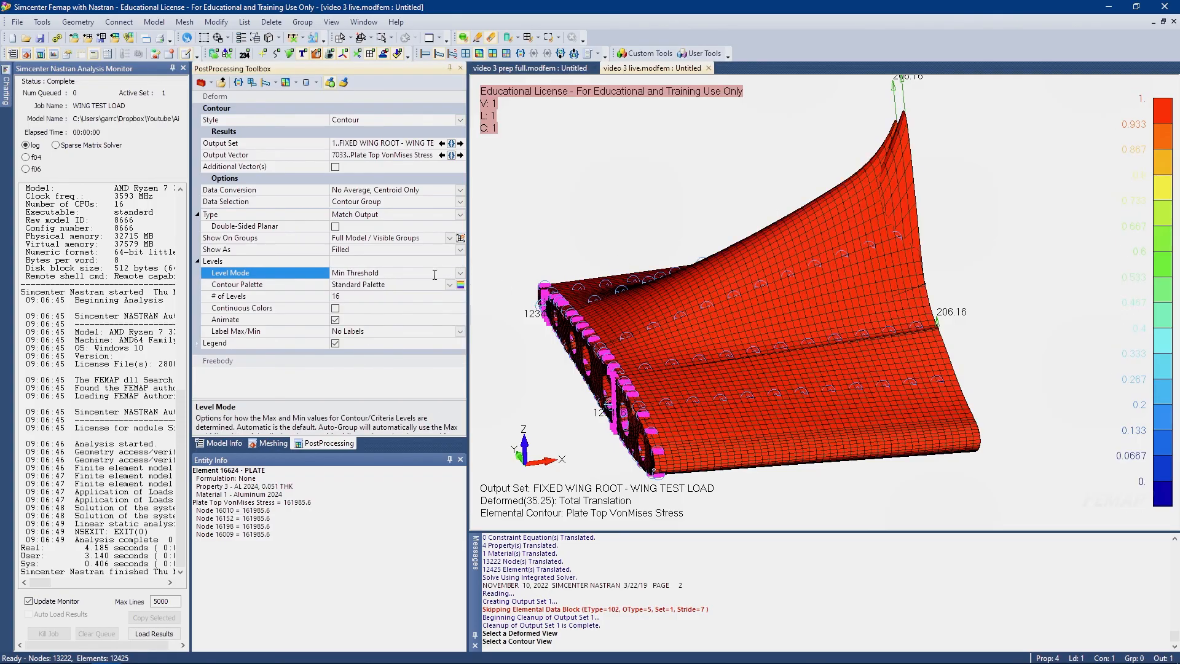
click(460, 274)
click(353, 318)
click(337, 284)
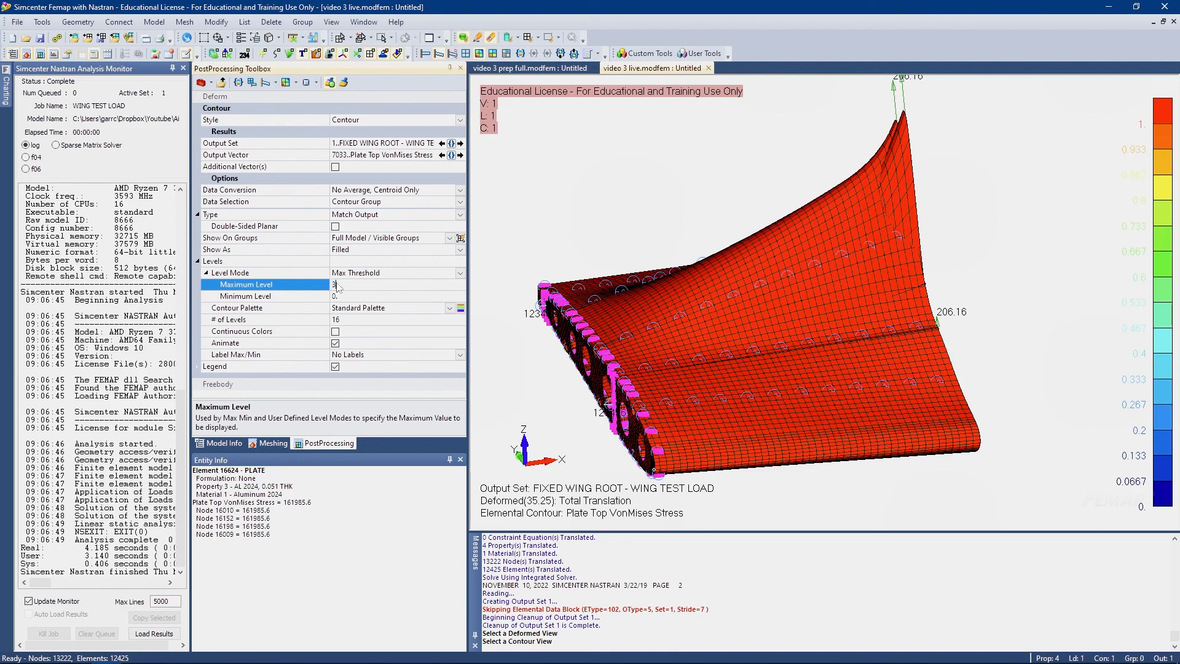
text(30000)
key(Return)
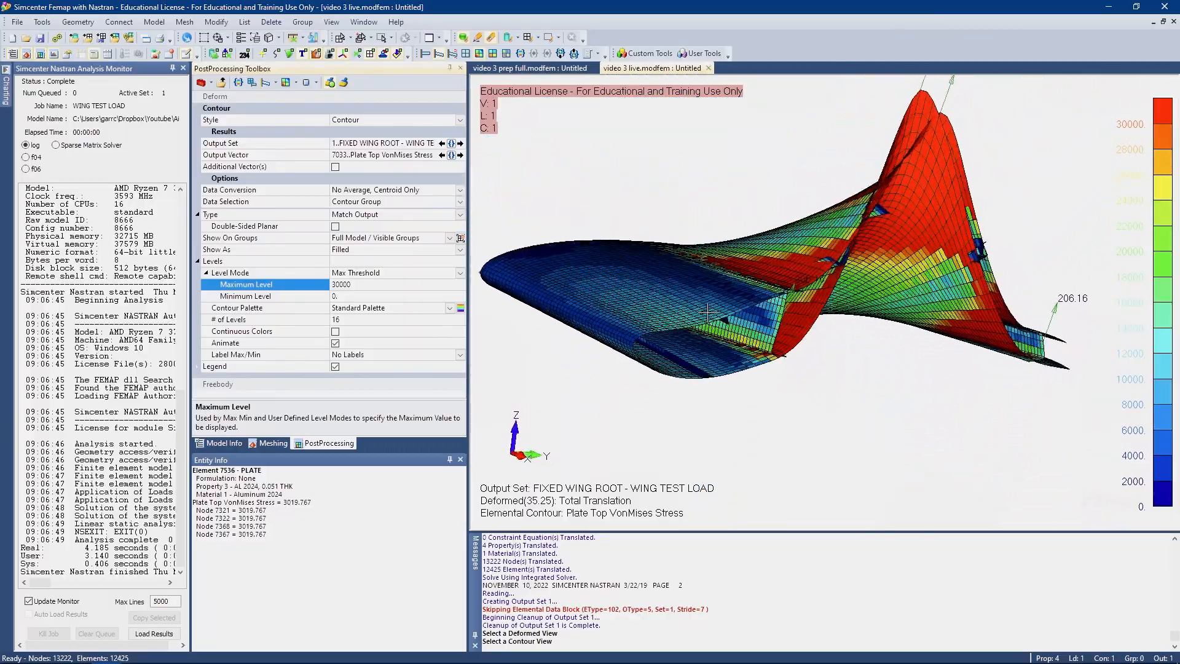
Reapply the Force on Node load definition to nodes 5983 and 16006 only
click(224, 443)
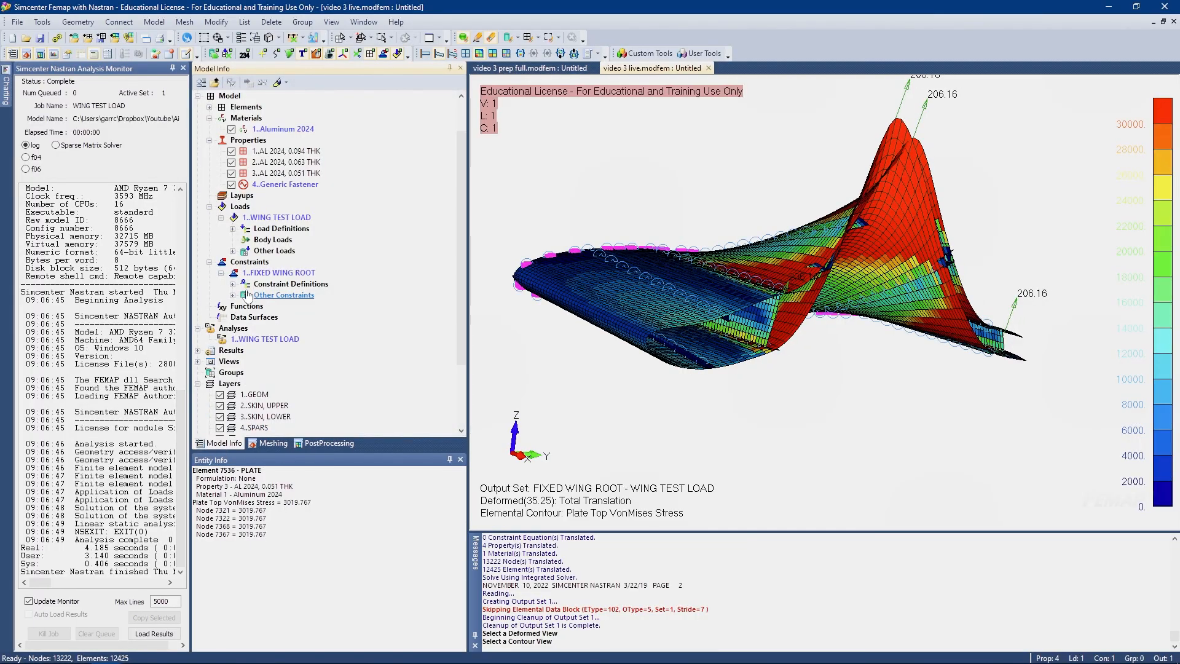
click(233, 228)
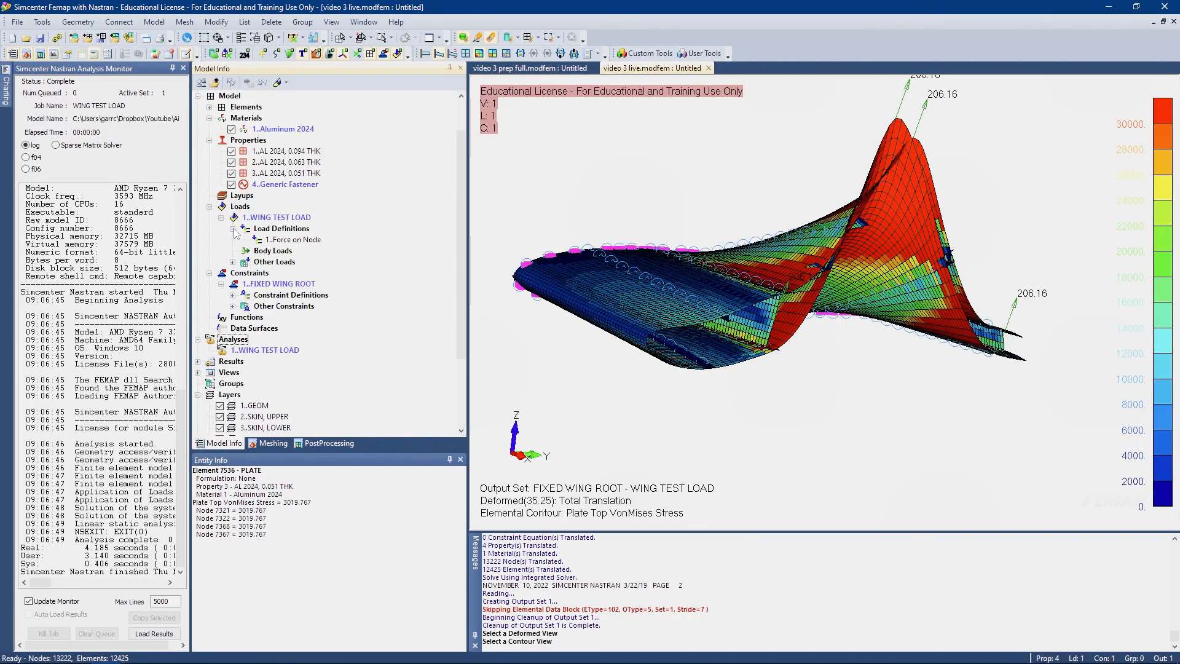
right_click(287, 240)
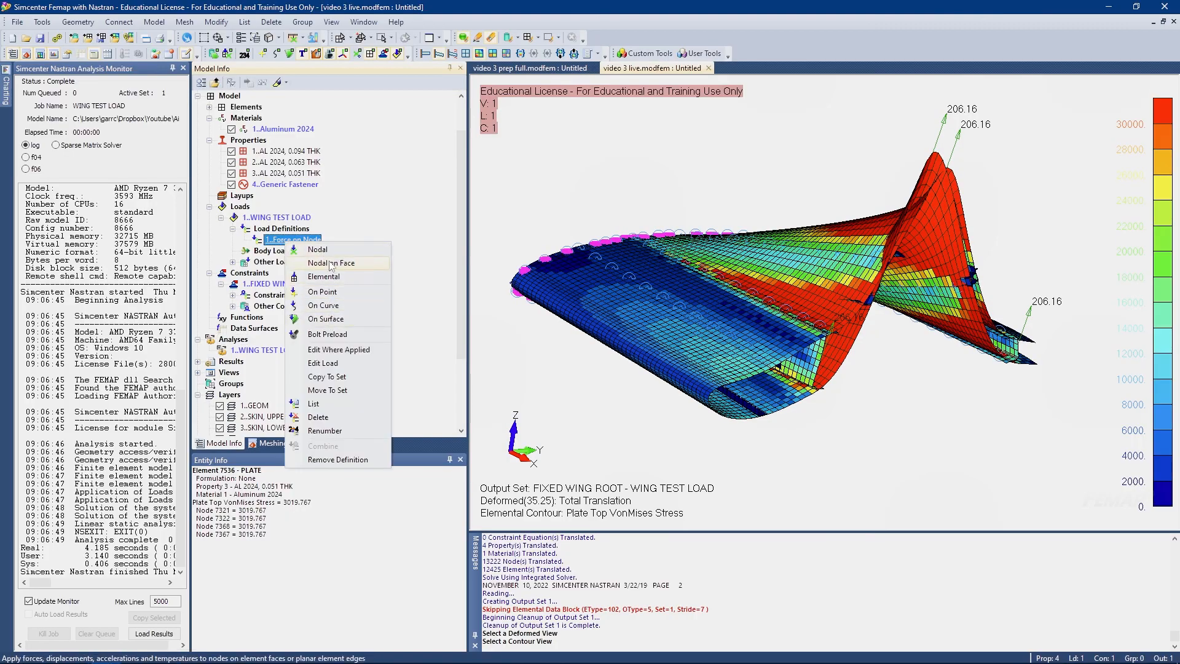
click(338, 349)
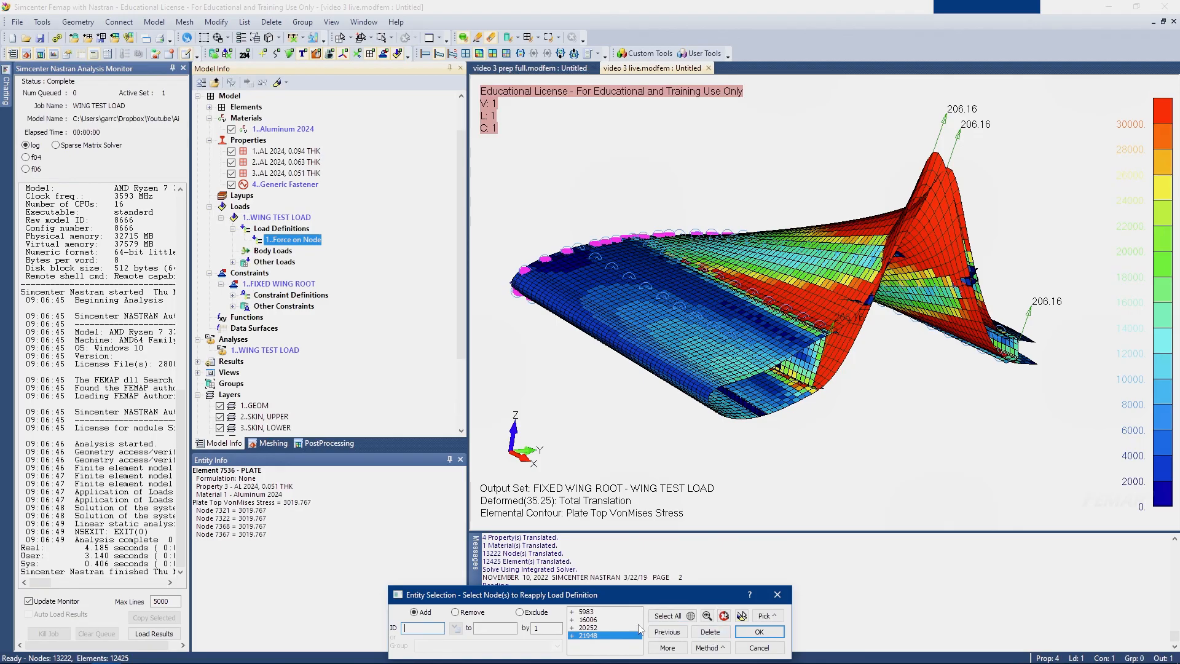
click(710, 632)
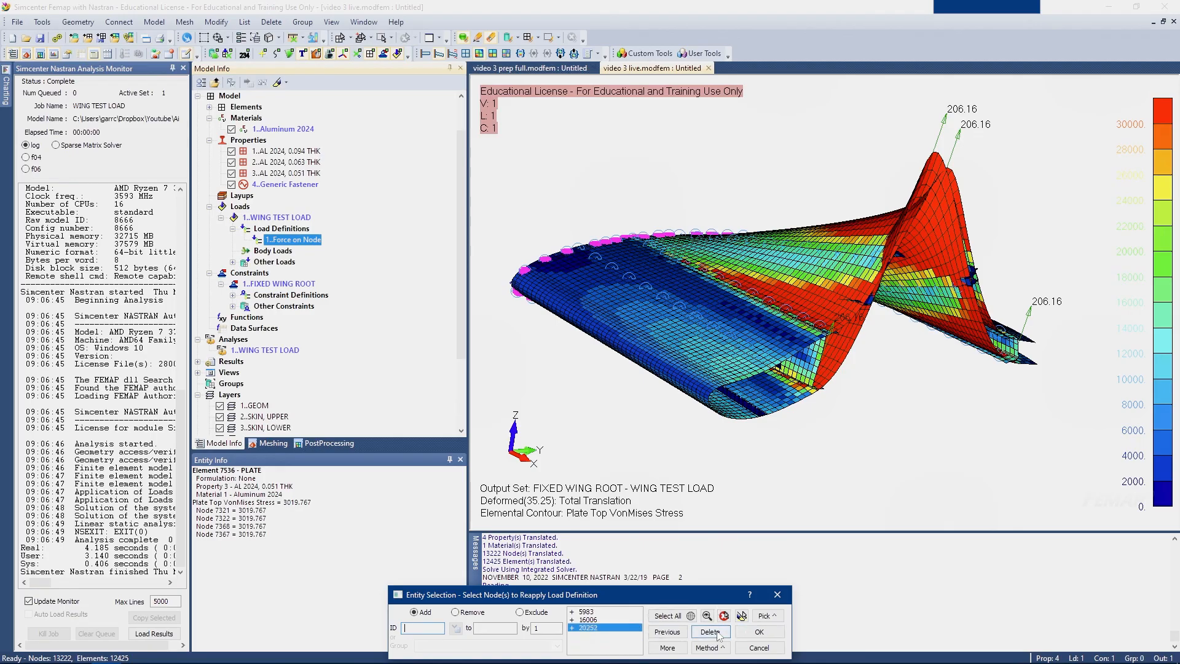
click(719, 634)
click(760, 633)
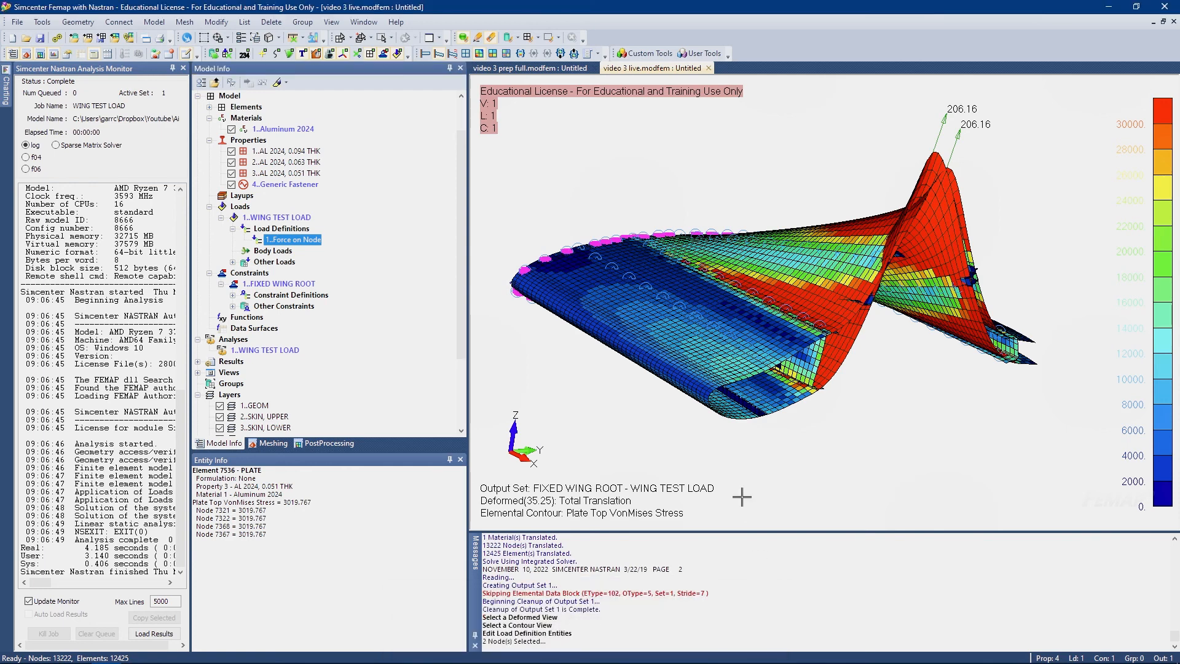
Reapply the Force on Node load definition to spar tip nodes 20253 and 21948 instead of its currently selected nodes
right_click(287, 236)
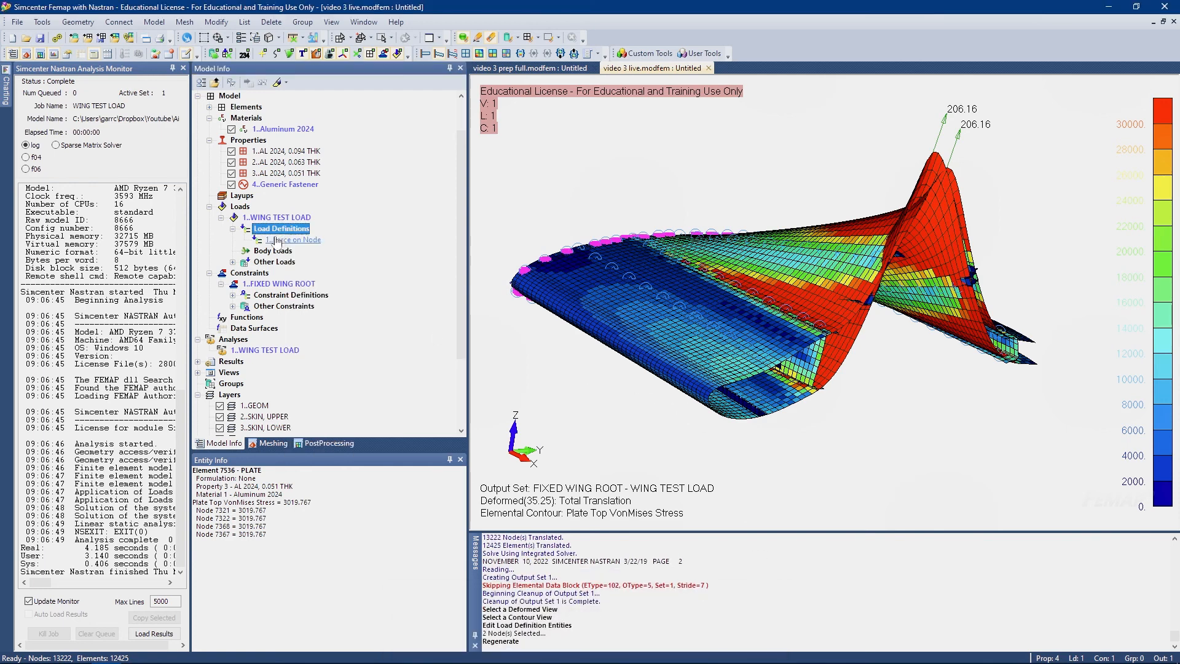
right_click(277, 238)
click(328, 345)
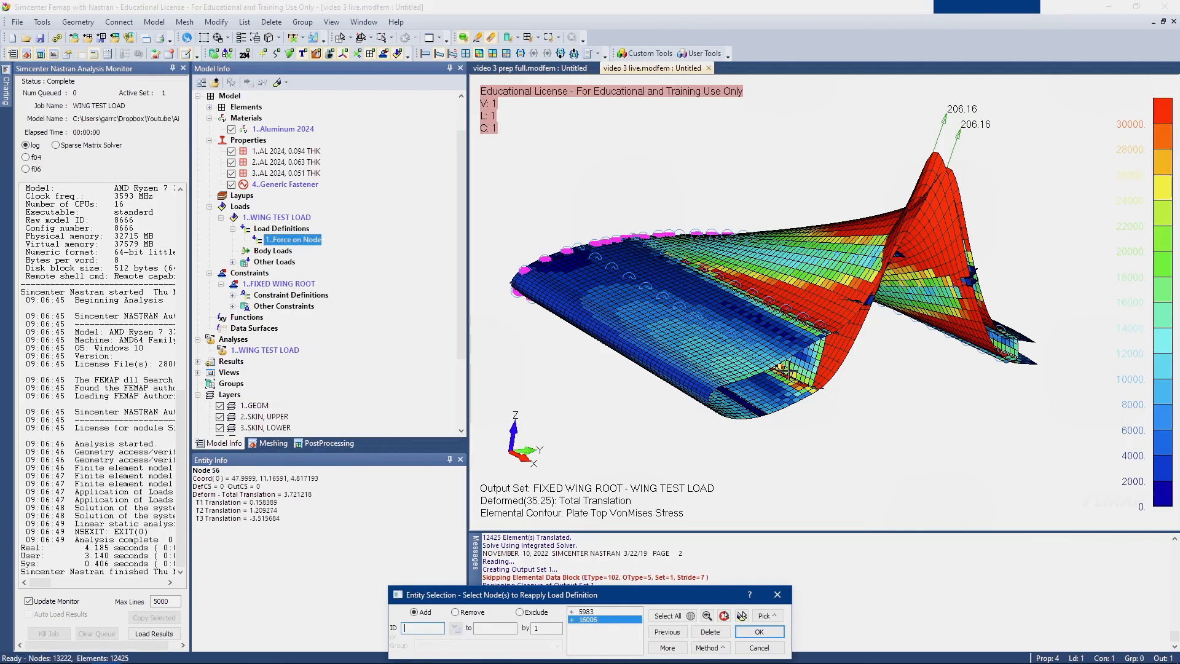
click(709, 631)
scroll(896, 351, up, 3)
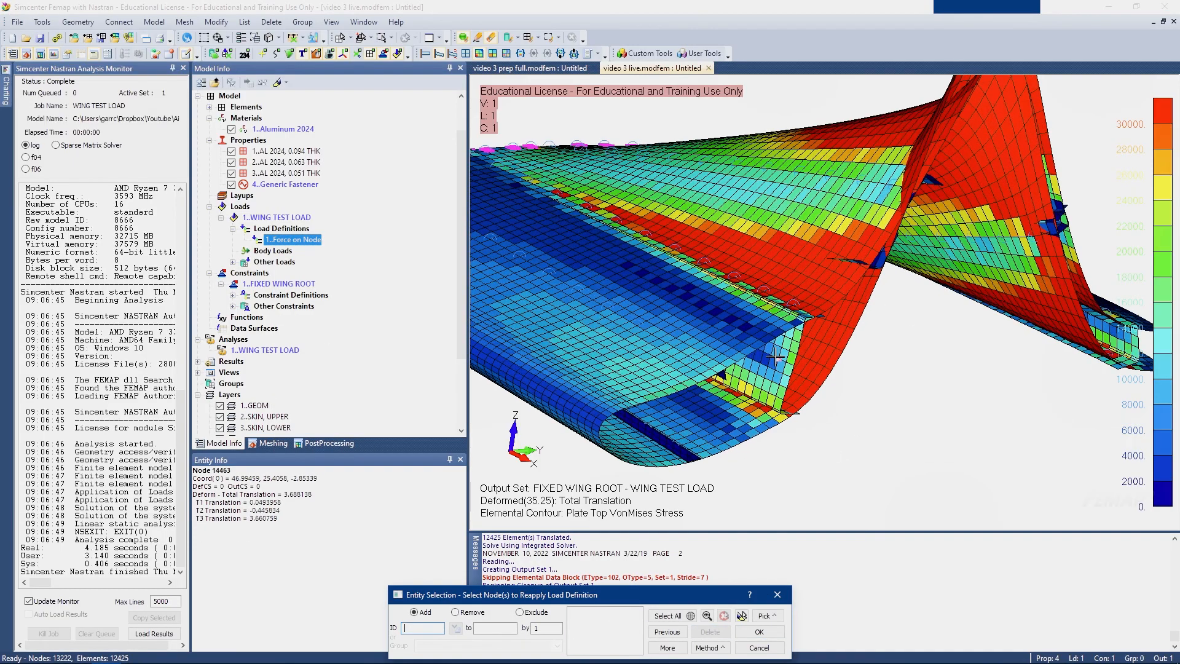
click(796, 355)
middle_drag(845, 351, 823, 295)
click(829, 334)
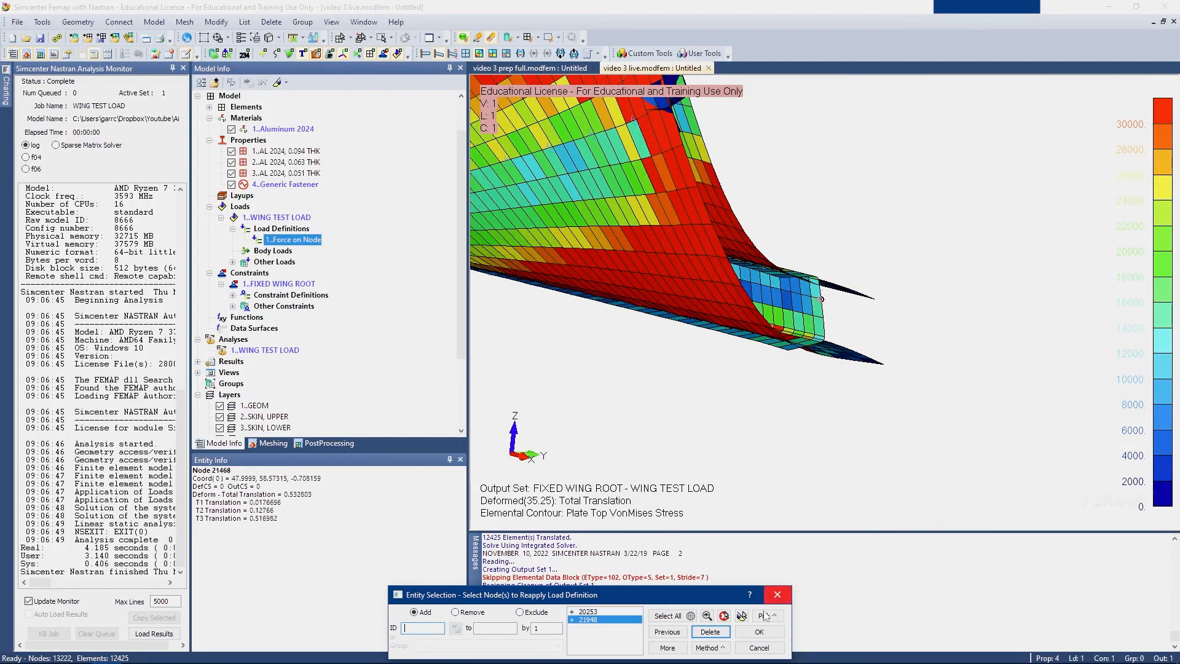
click(763, 632)
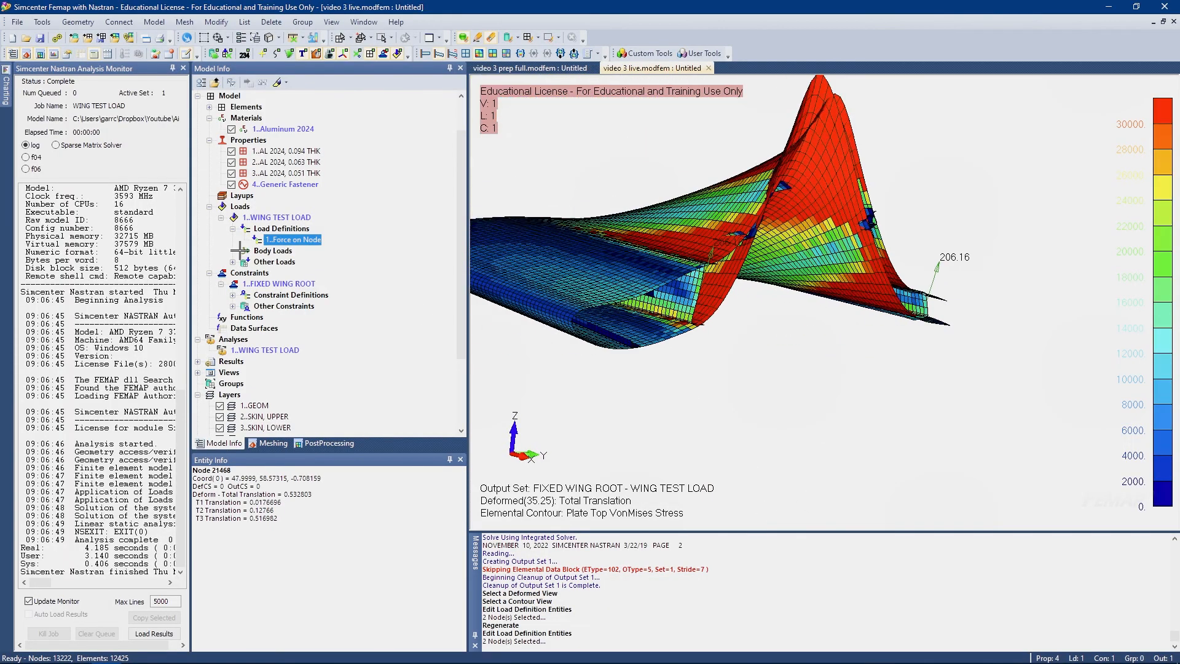
Edit the Force on Node load definition to set its FZ component to 500
right_click(271, 231)
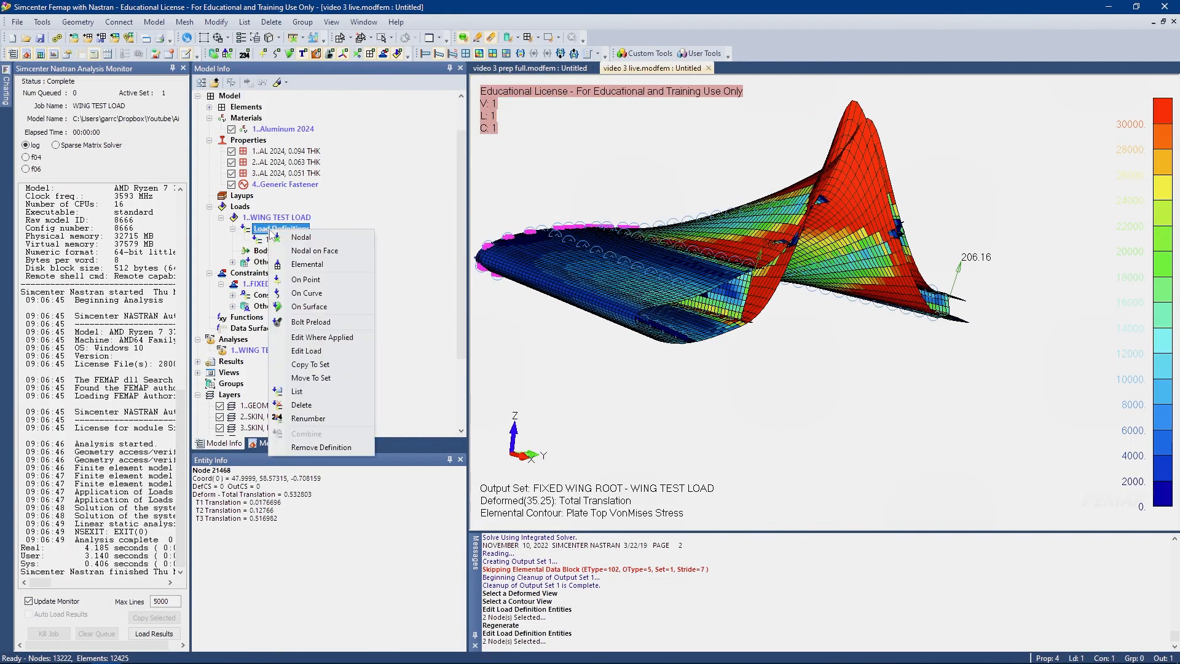
click(306, 351)
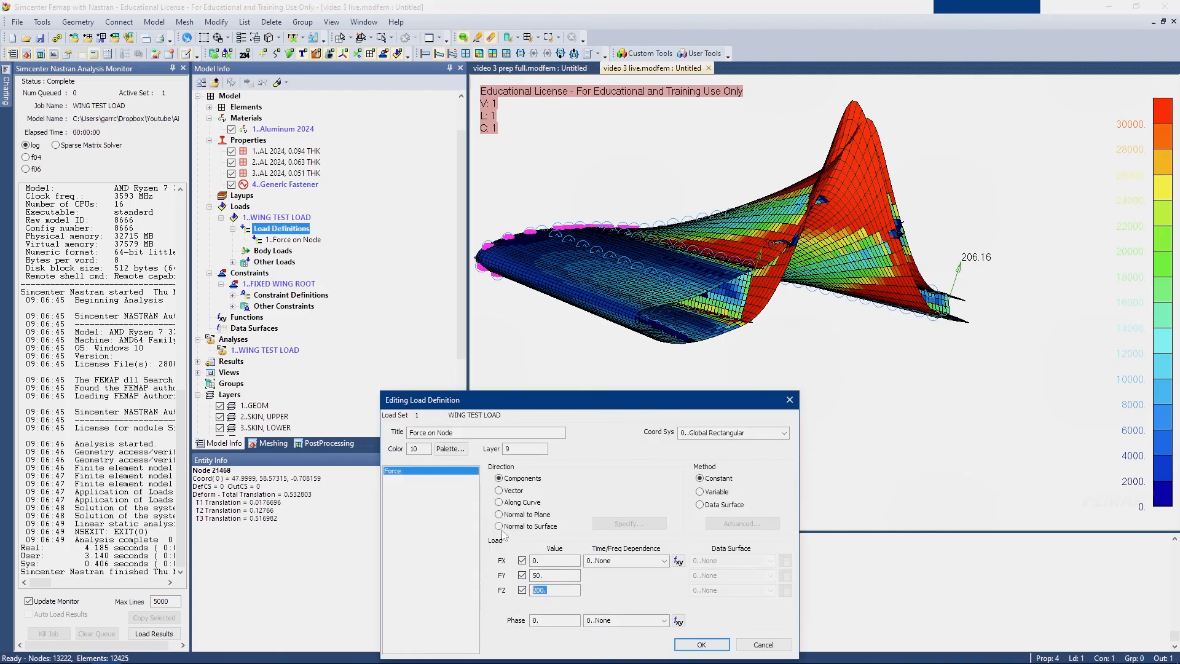
text(50)
key(Return)
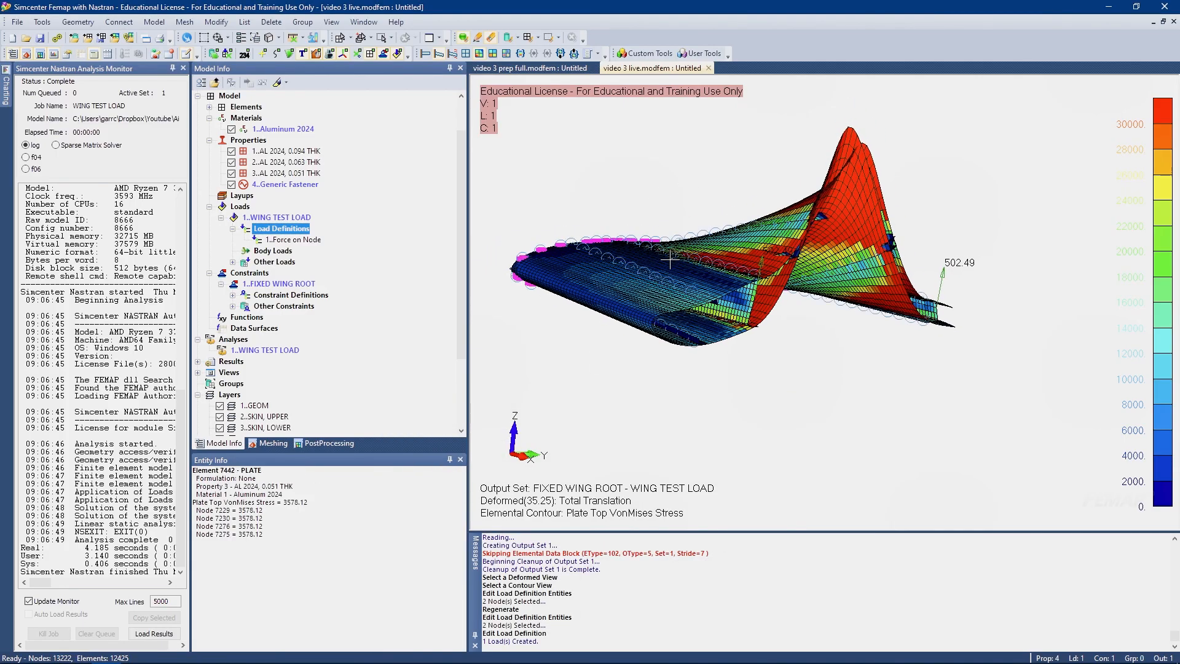
Run the WING TEST LOAD analysis again, dismissing the memory warning and declining to disable Multiple Model Memory
scroll(289, 341, up, 2)
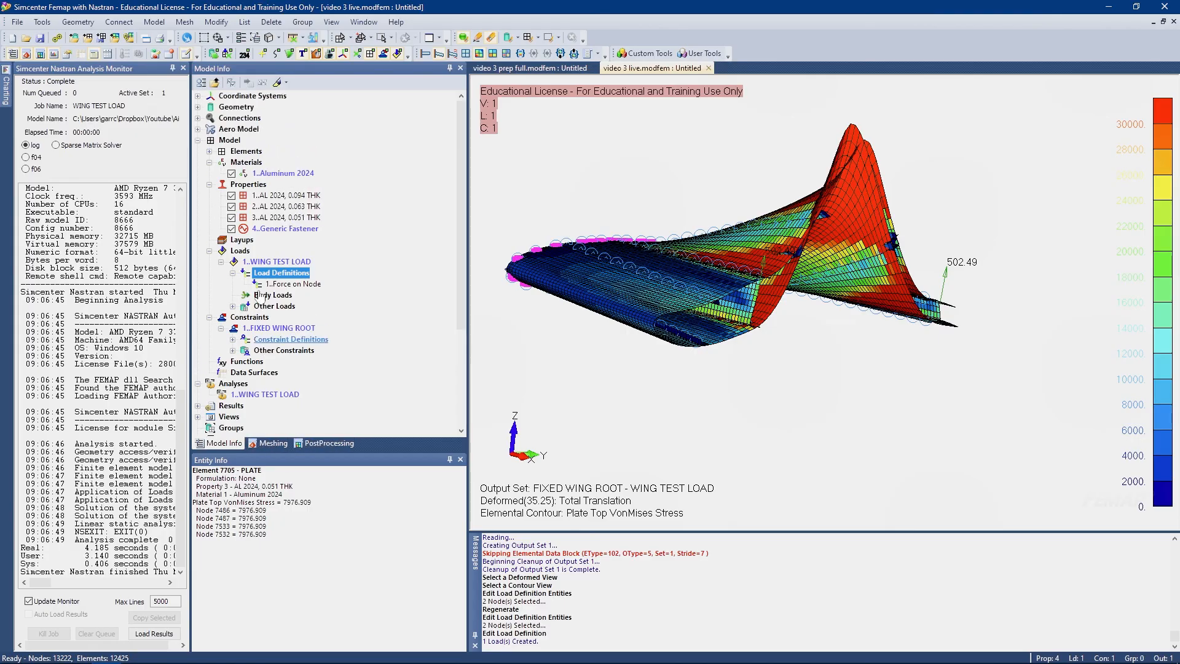
scroll(289, 341, down, 4)
right_click(265, 261)
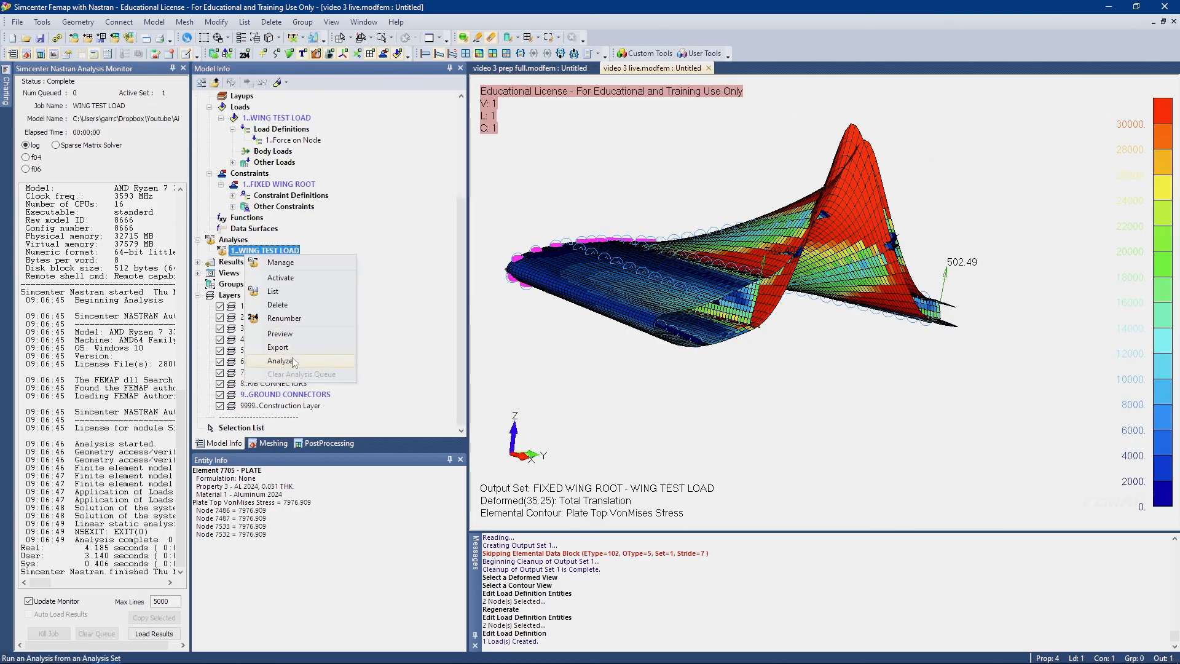
click(289, 362)
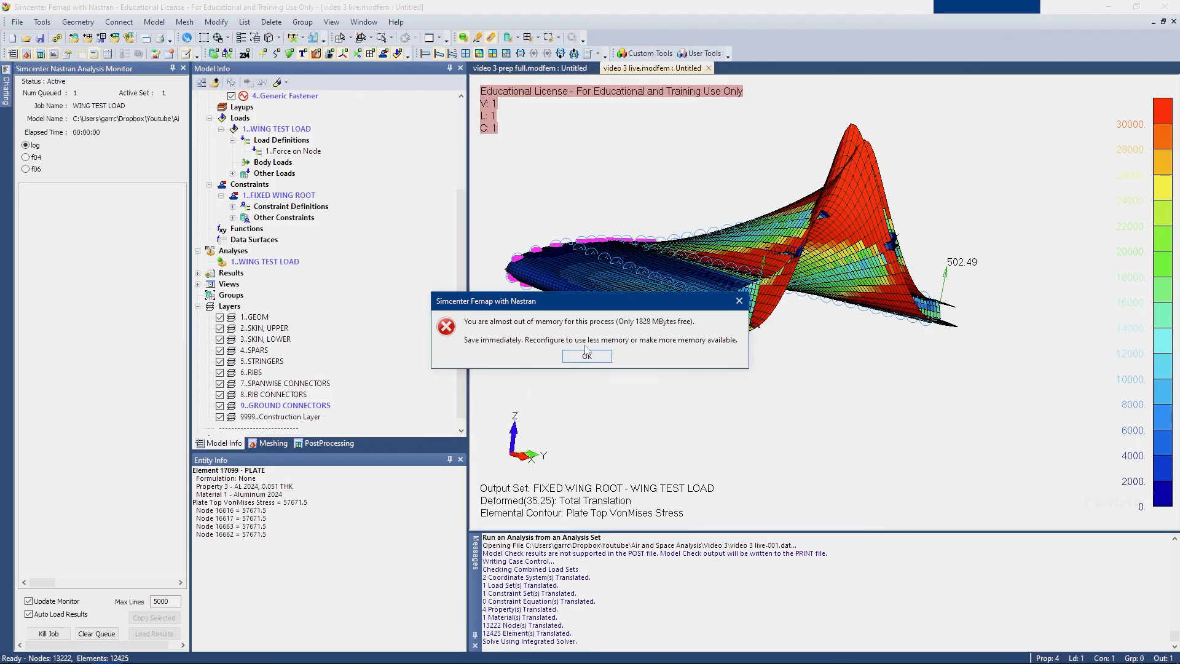
click(585, 354)
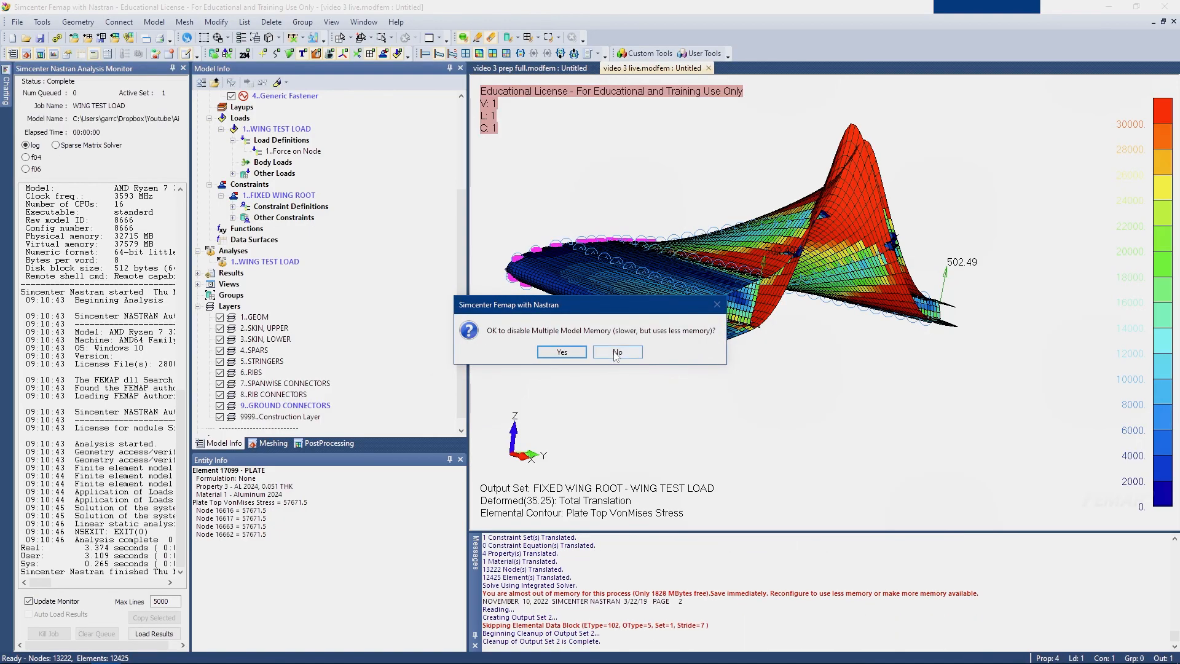
click(617, 353)
click(282, 445)
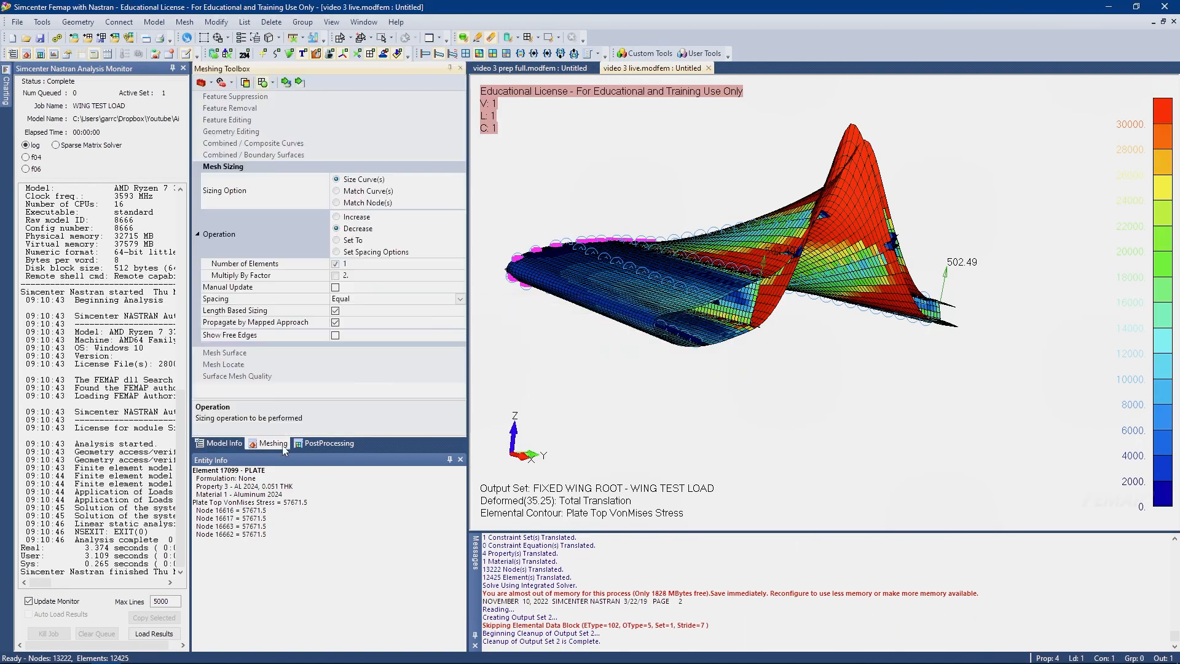
Switch the contour results to output set 2, FIXED WING ROOT, and examine the plate stresses around the root spar connections
click(331, 443)
click(460, 143)
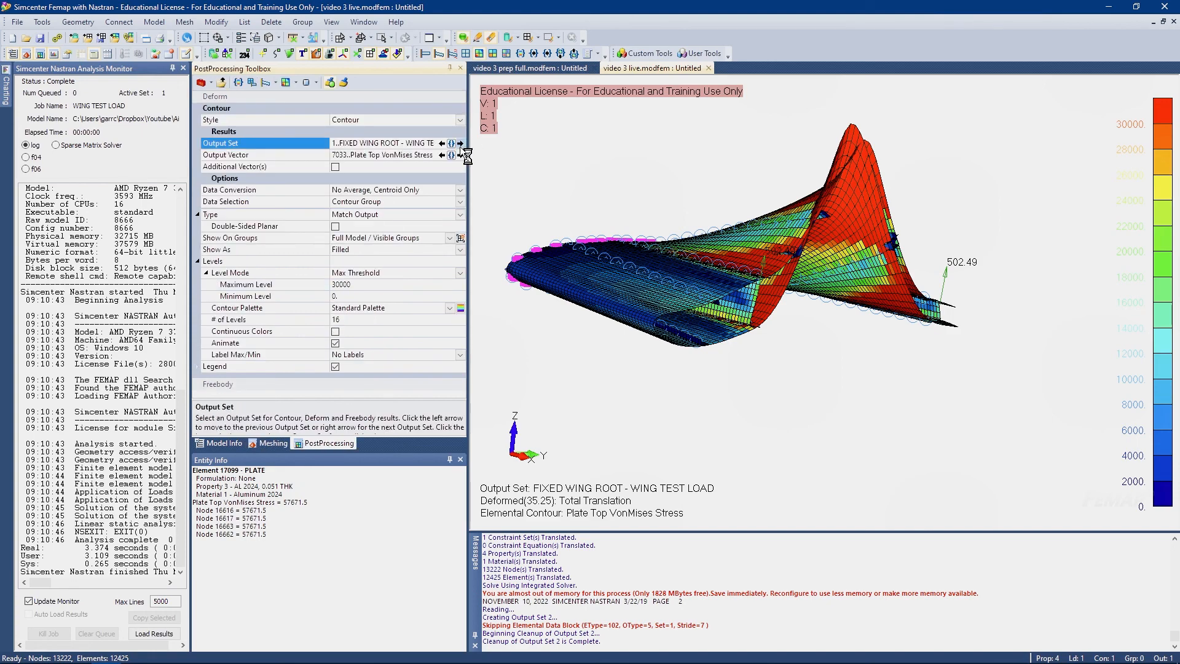
scroll(710, 210, up, 5)
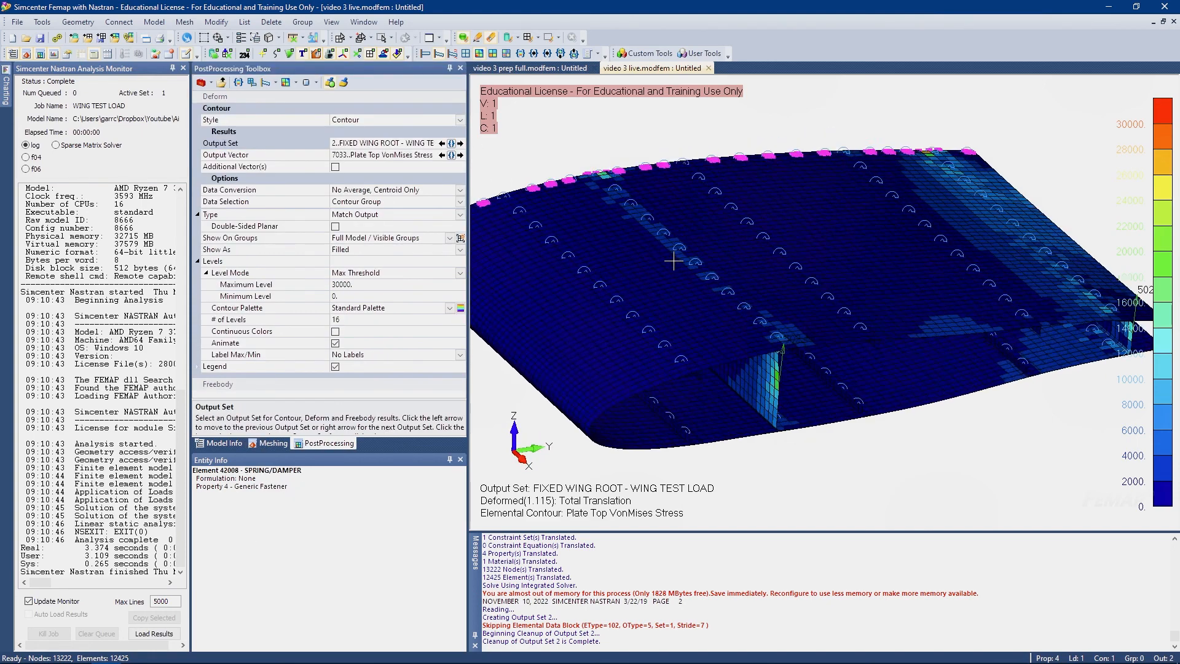
middle_drag(709, 240, 760, 252)
scroll(759, 253, up, 8)
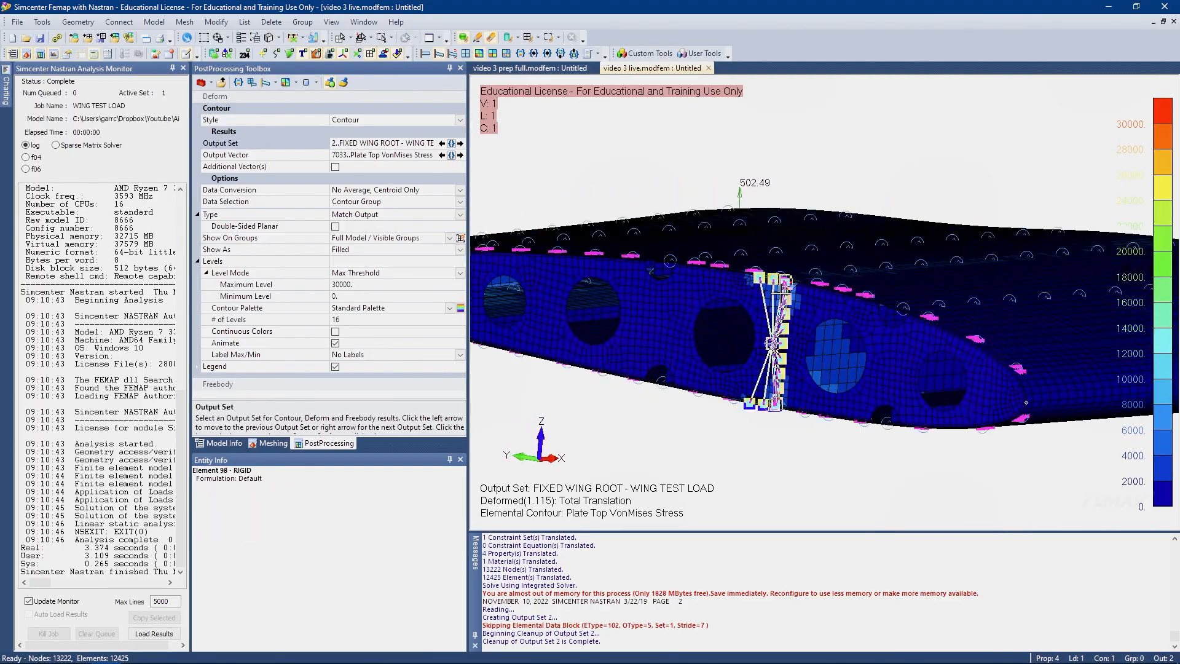
scroll(789, 212, up, 6)
ctrl+middle_drag(788, 215, 787, 304)
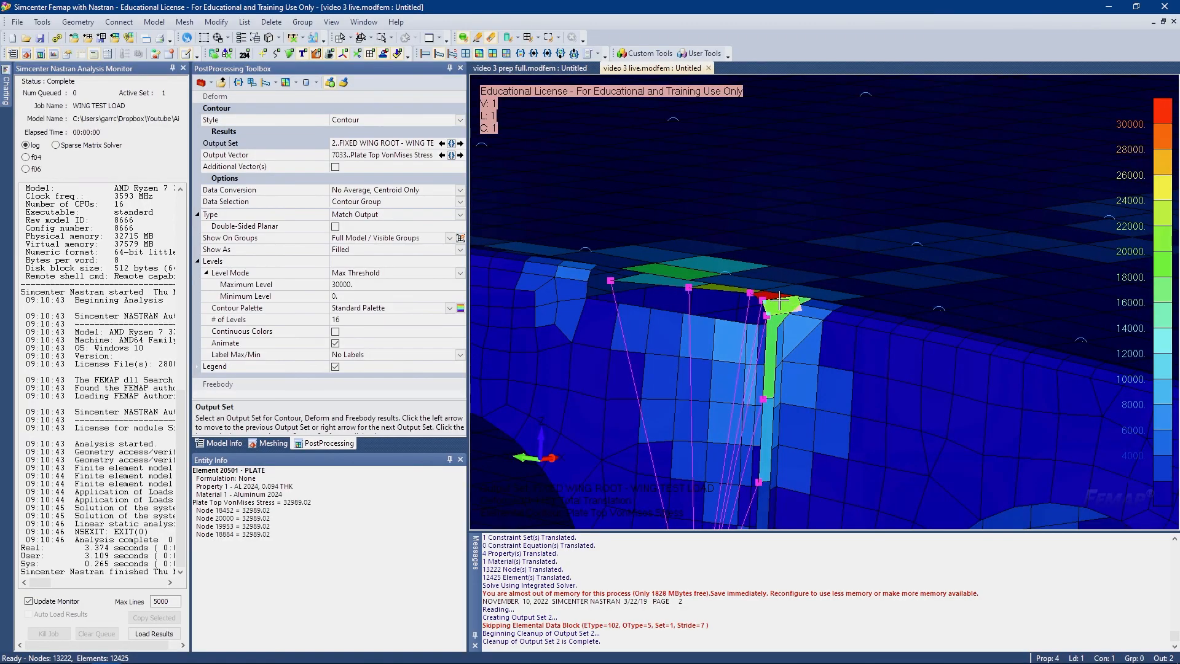
mouse_move(780, 304)
middle_down()
mouse_move(866, 331)
mouse_move(792, 326)
mouse_move(785, 307)
middle_up()
scroll(867, 331, down, 7)
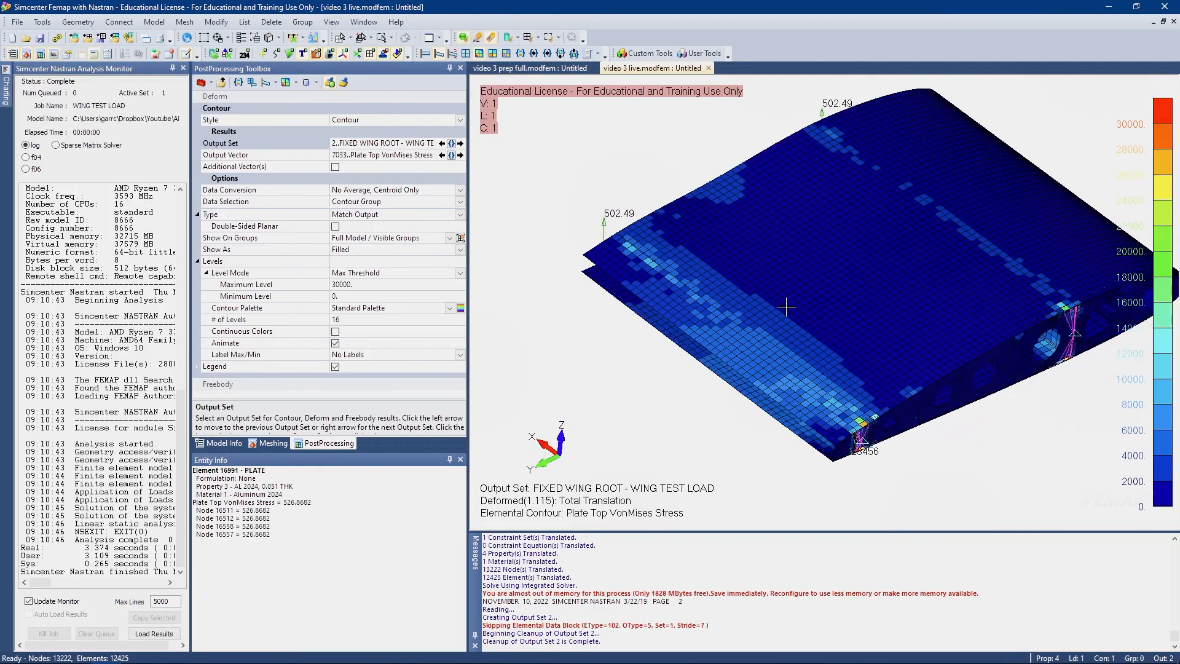
Scale the actual deformations by 10 and examine the deformed wing root
click(219, 96)
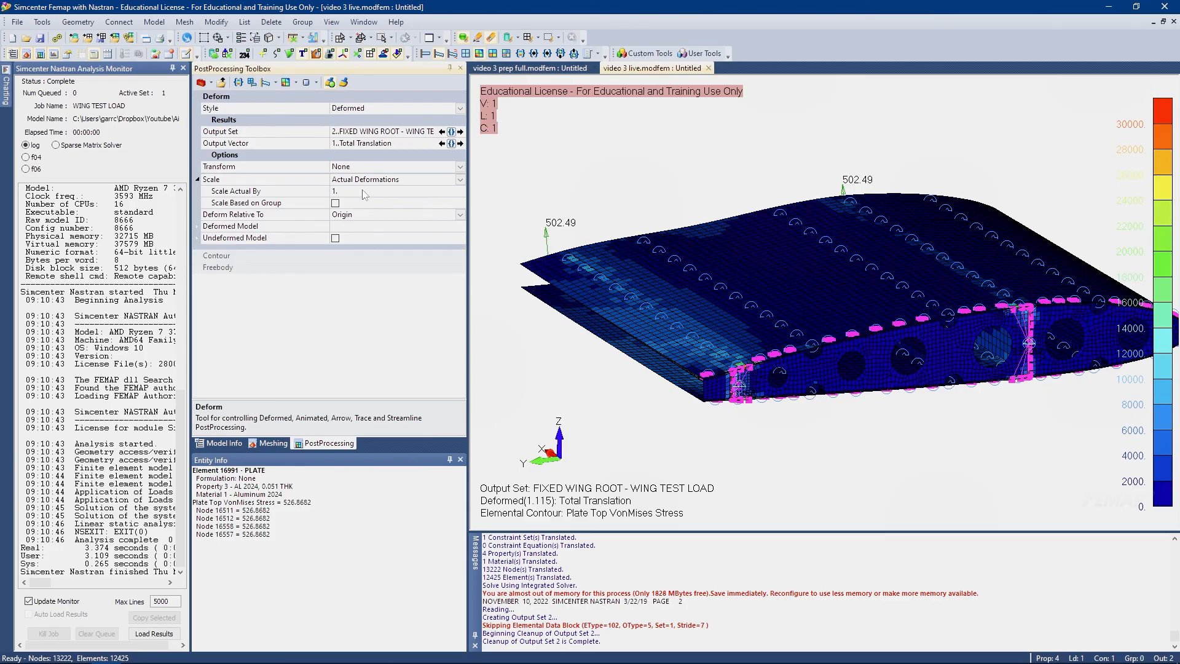
click(284, 192)
text(30)
key(Return)
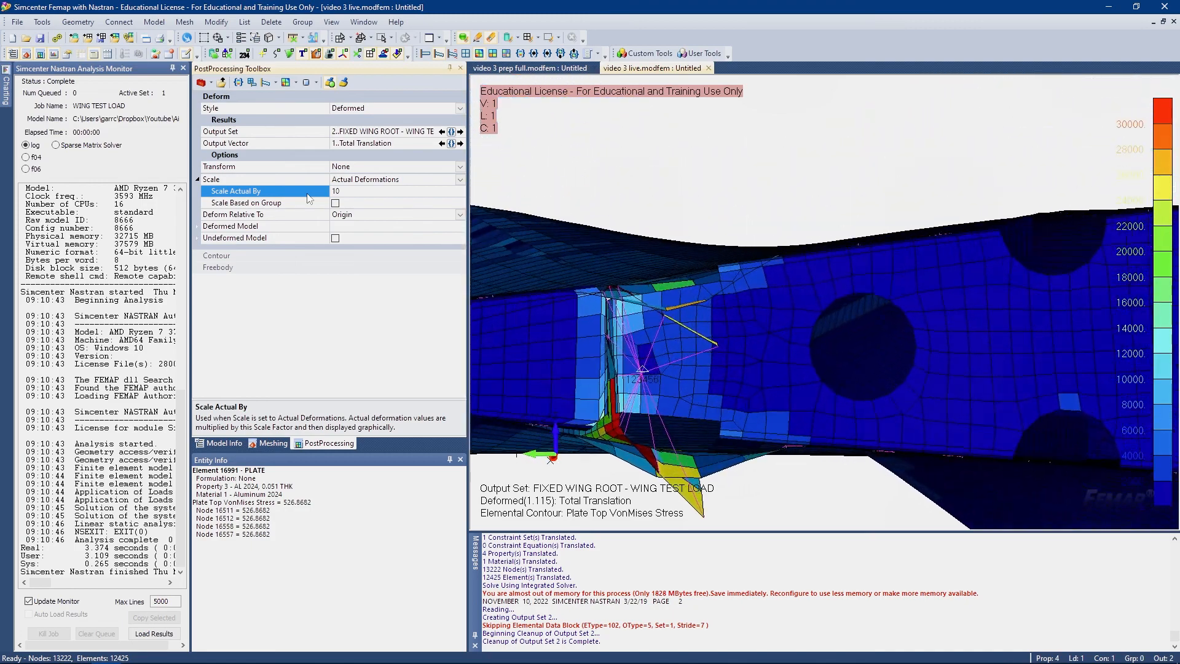
click(624, 187)
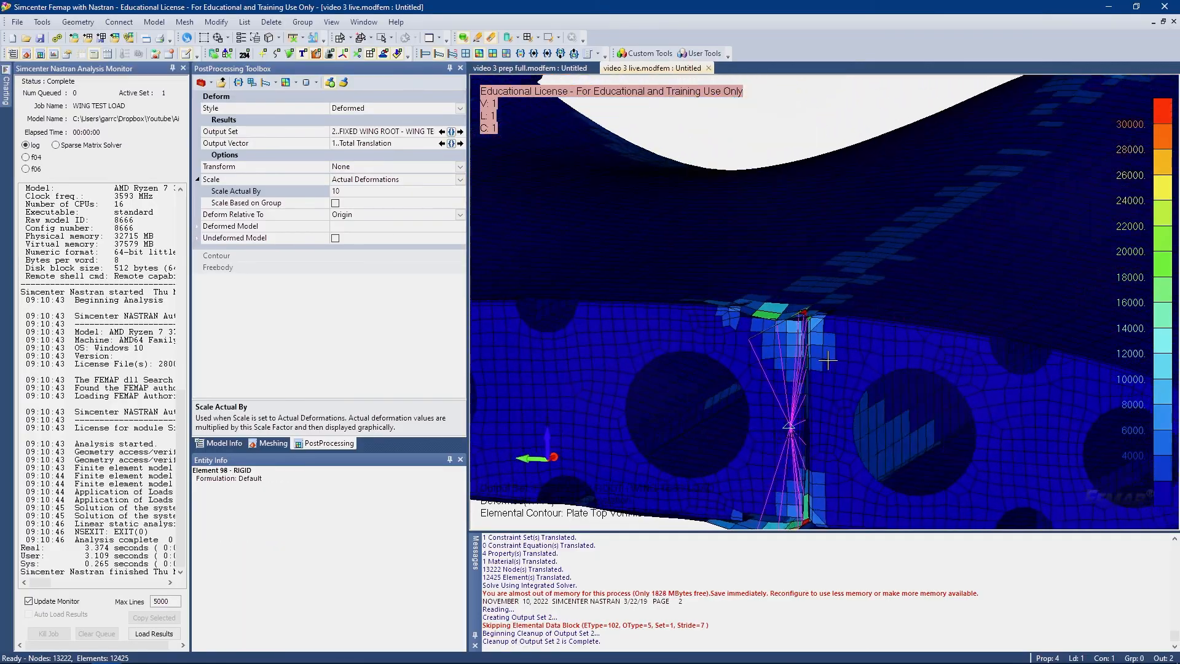
Reset the actual deformation scale to 1 and display the model undeformed without contours
click(298, 190)
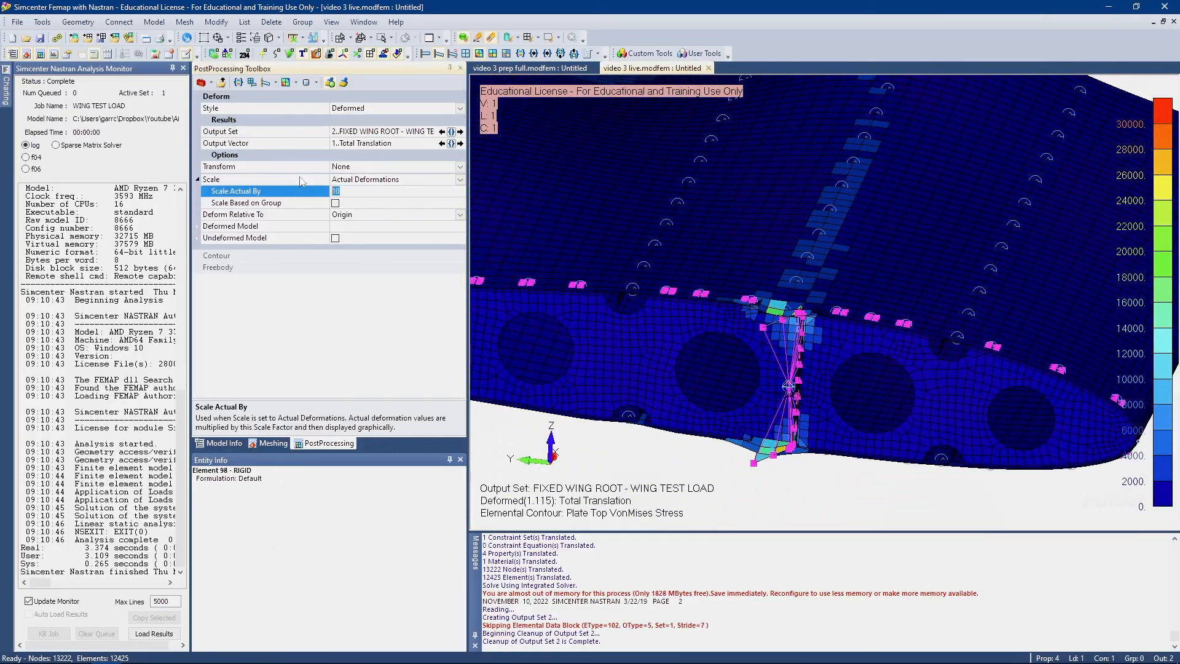
text(1)
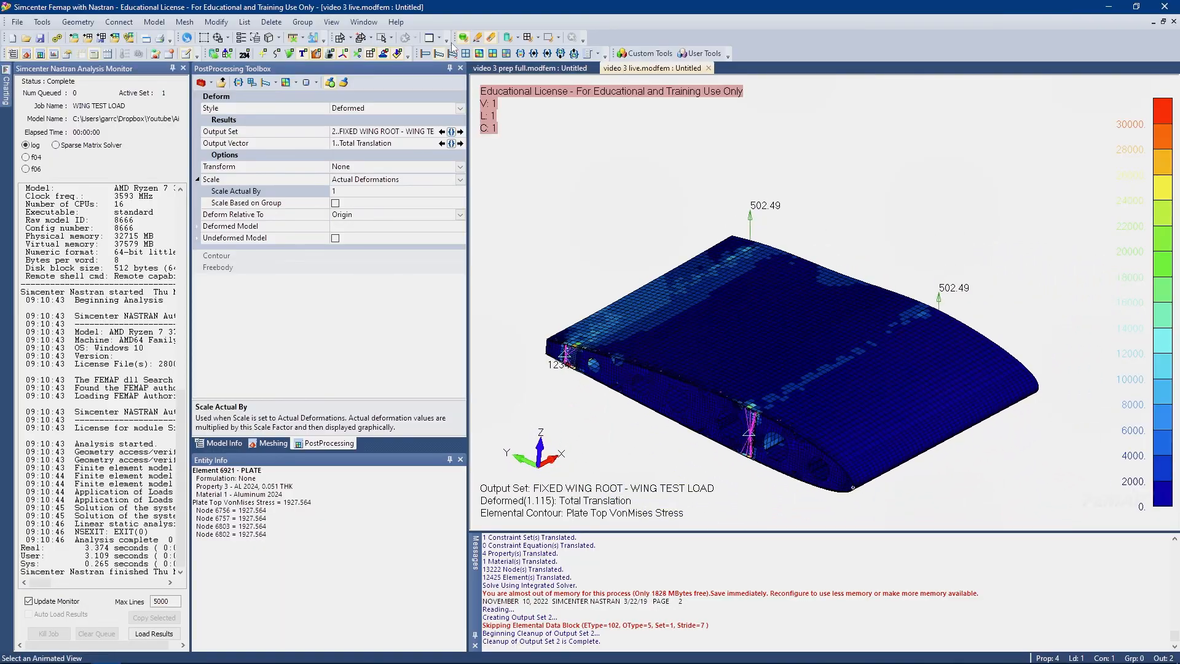
click(429, 56)
click(462, 56)
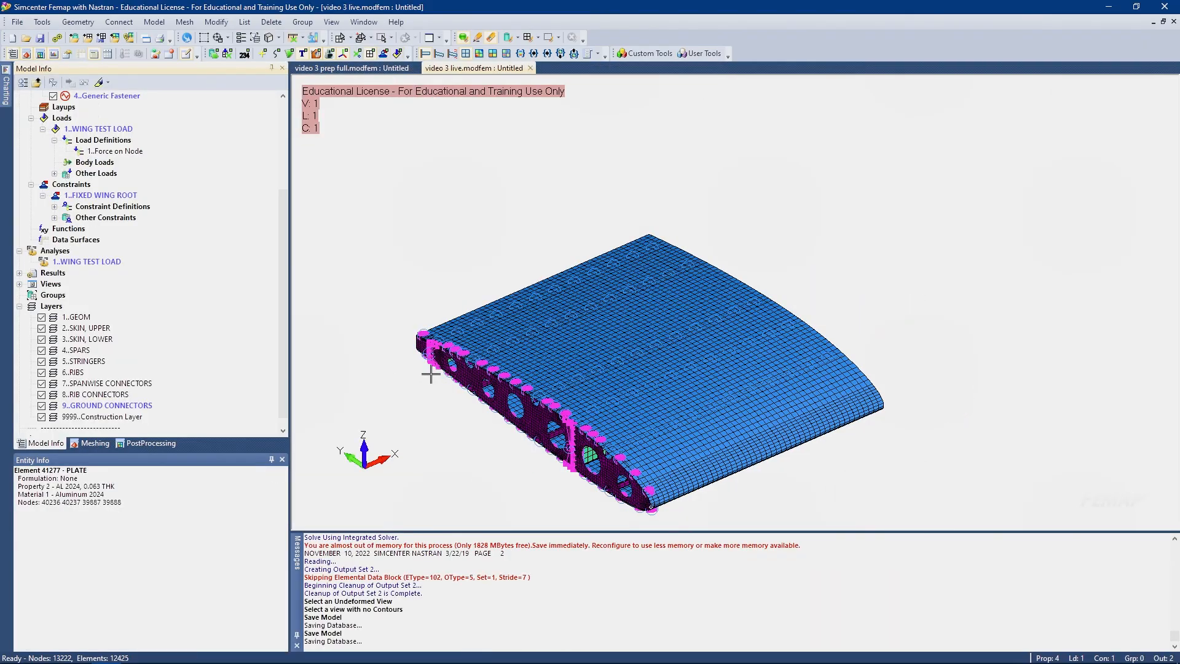
Hide the GROUND CONNECTORS layer and select all visible wing elements for copying
click(41, 406)
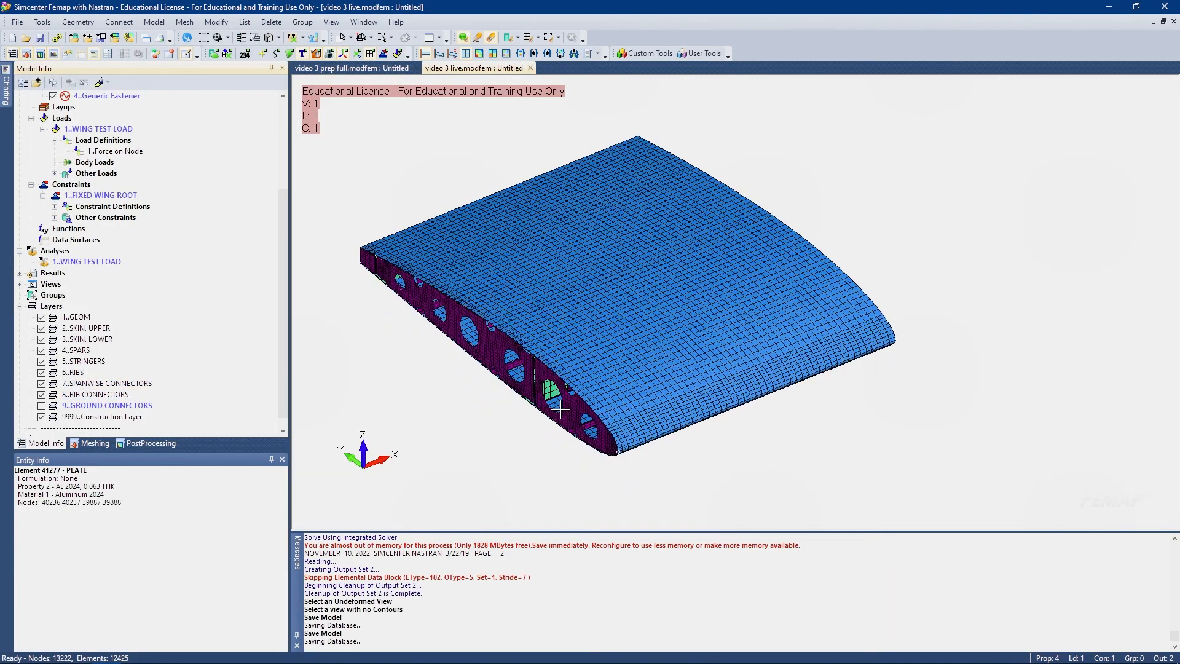
middle_drag(560, 409, 546, 403)
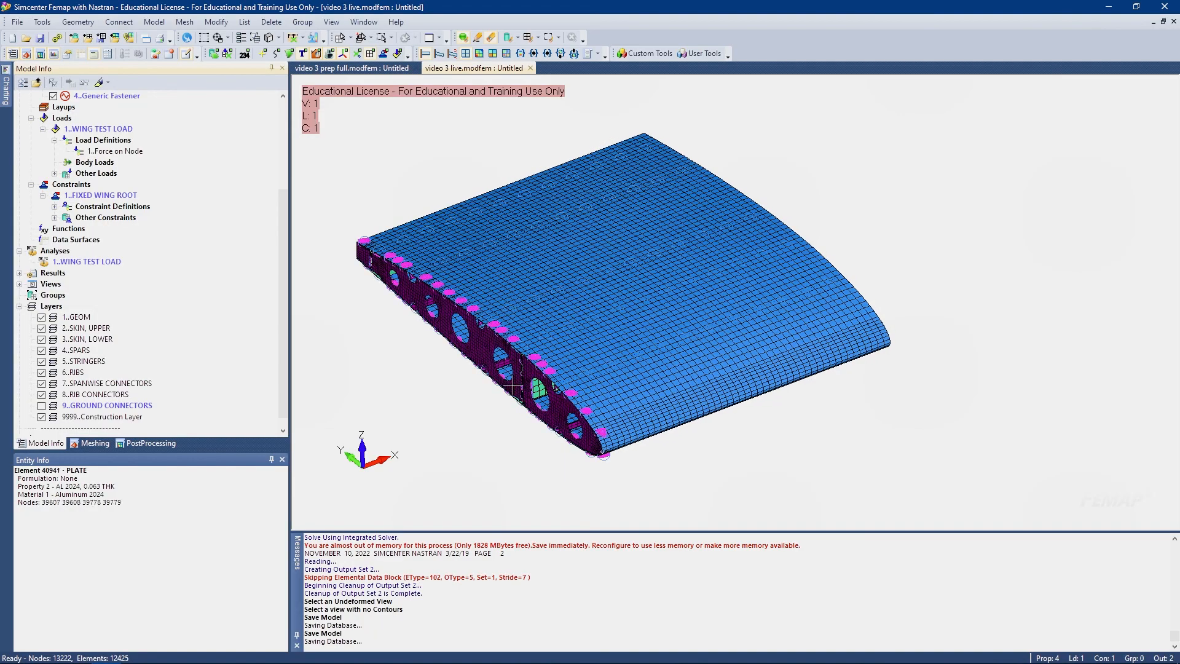
click(215, 22)
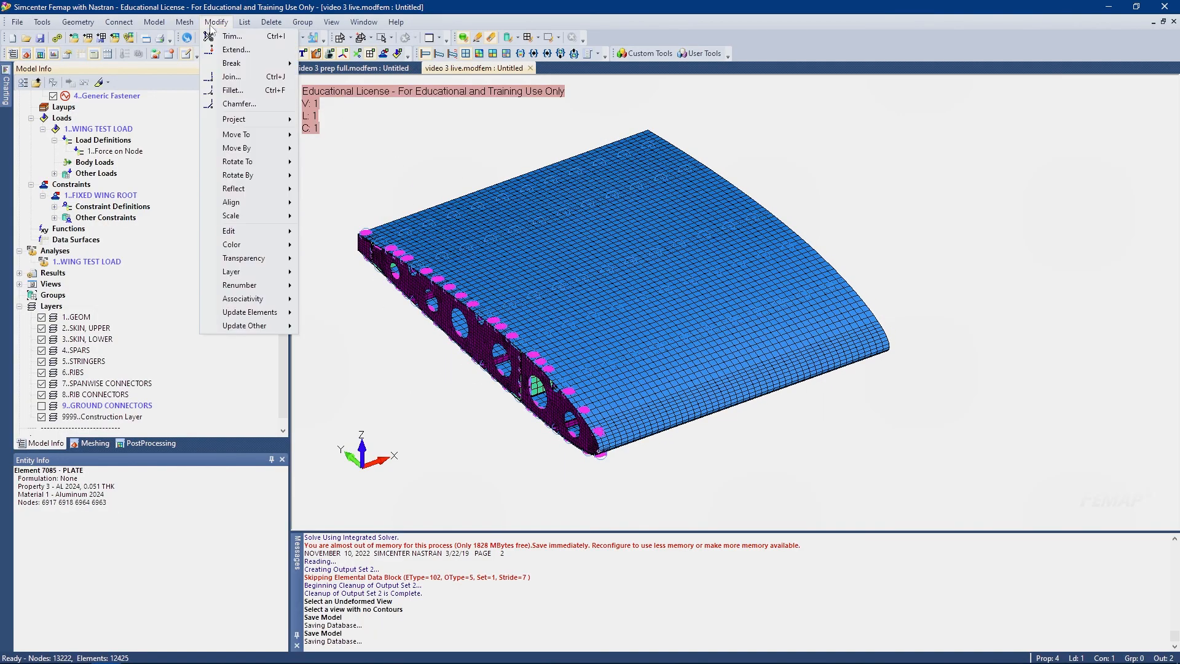
mouse_move(240, 197)
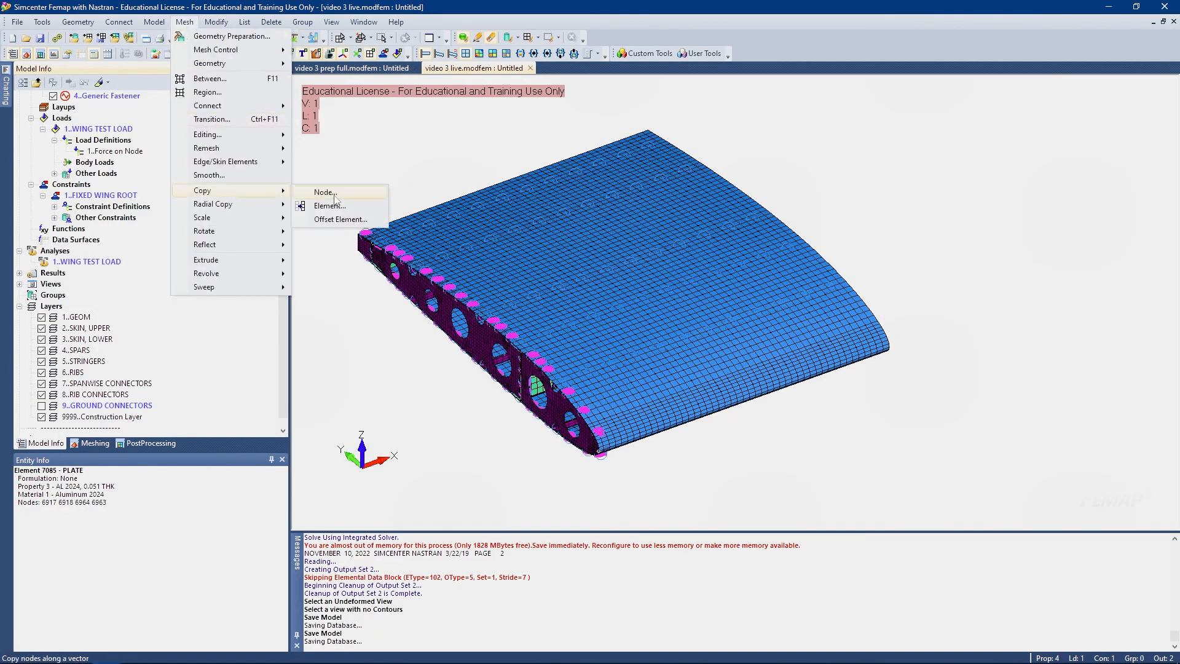
click(332, 206)
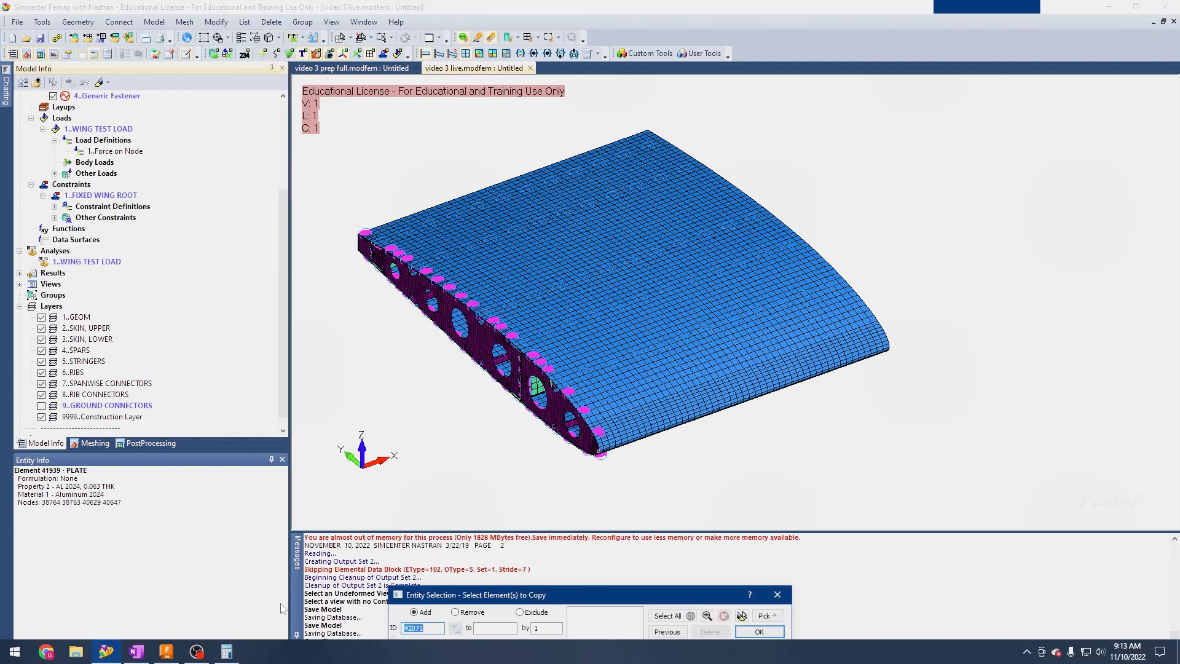
drag(333, 122, 907, 479)
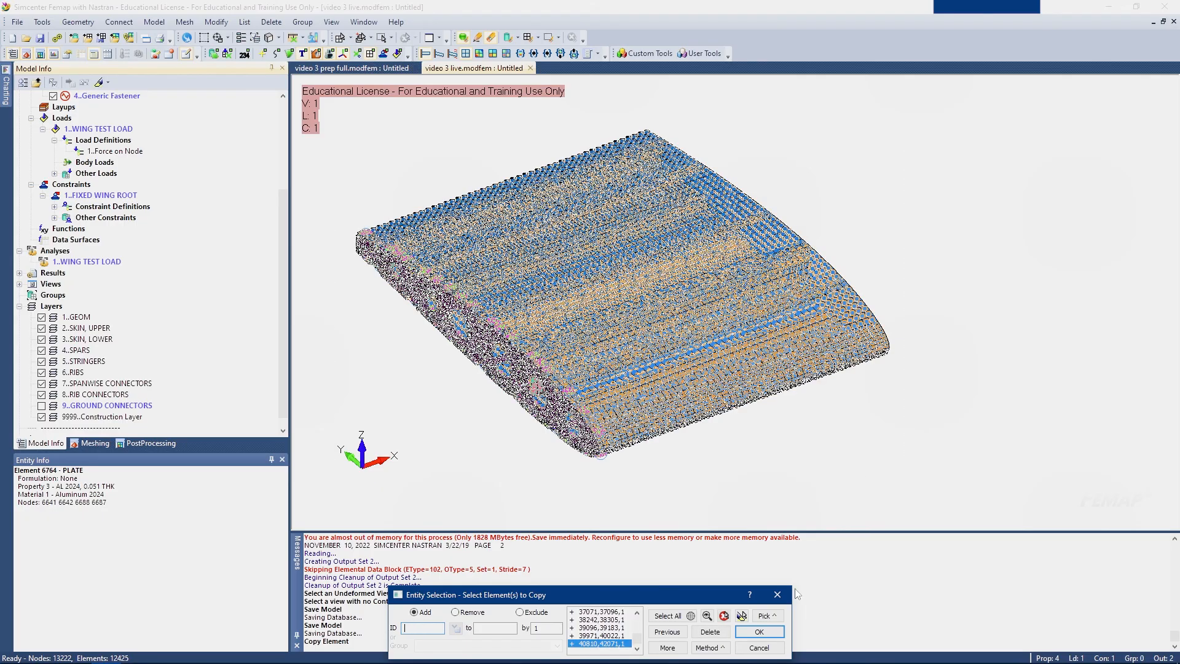
click(759, 632)
Copy the selected elements as a pattern of 5 along the X direction with a spacing of 48
drag(587, 448, 439, 205)
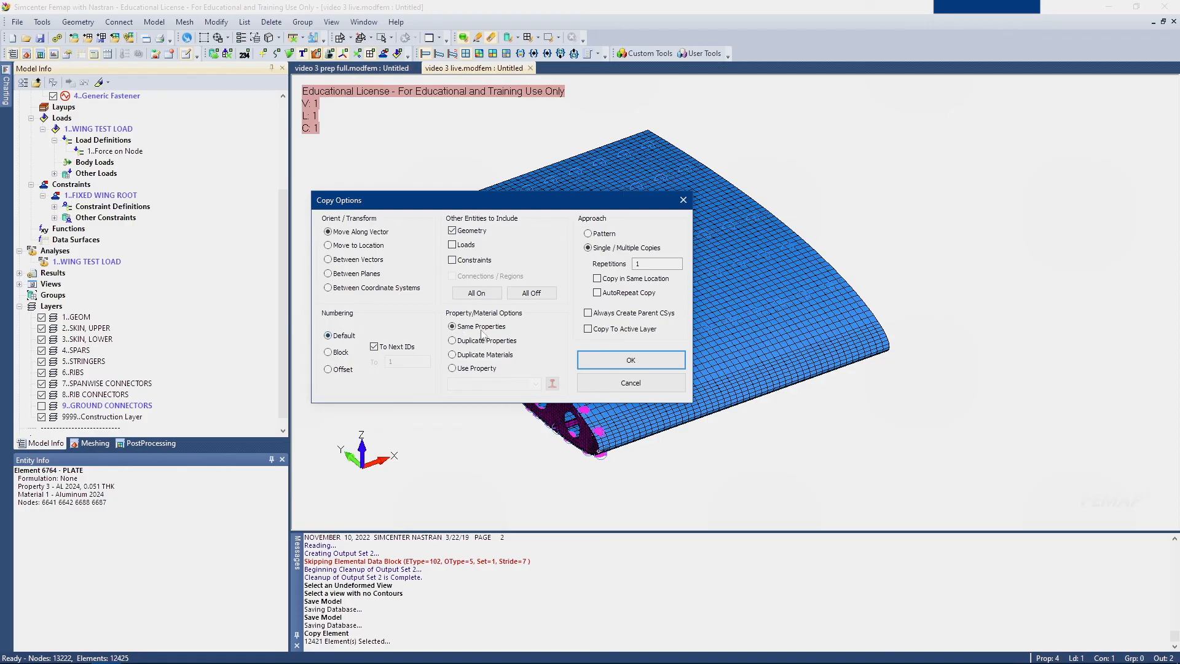
click(608, 236)
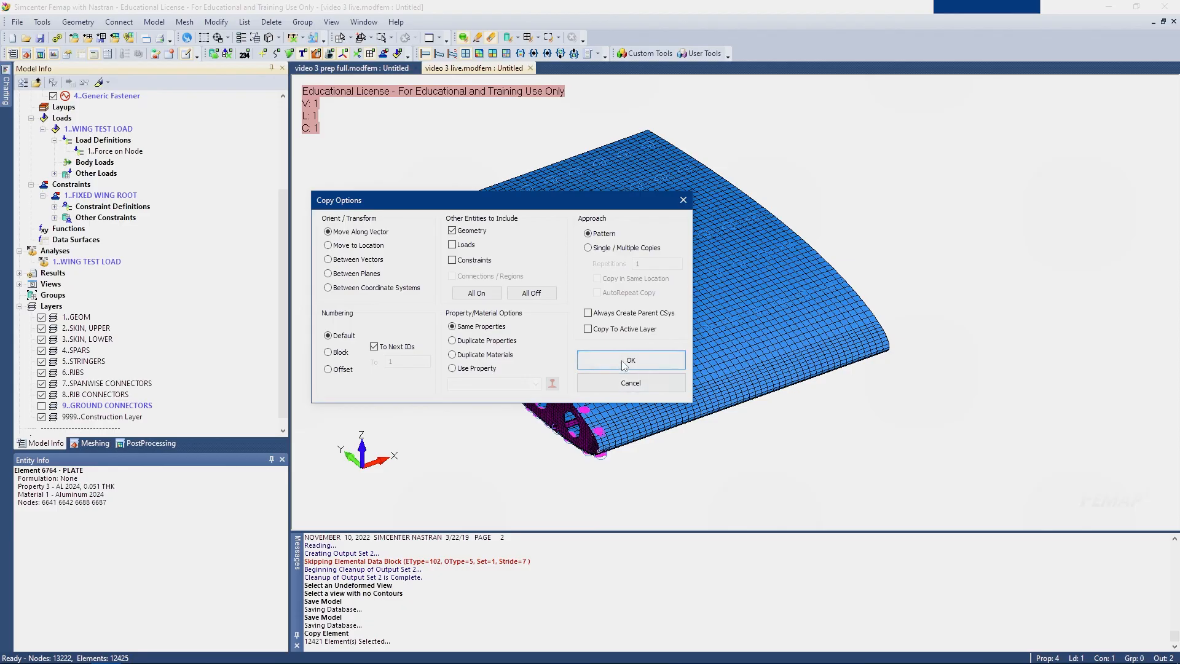
click(630, 360)
drag(476, 544, 360, 279)
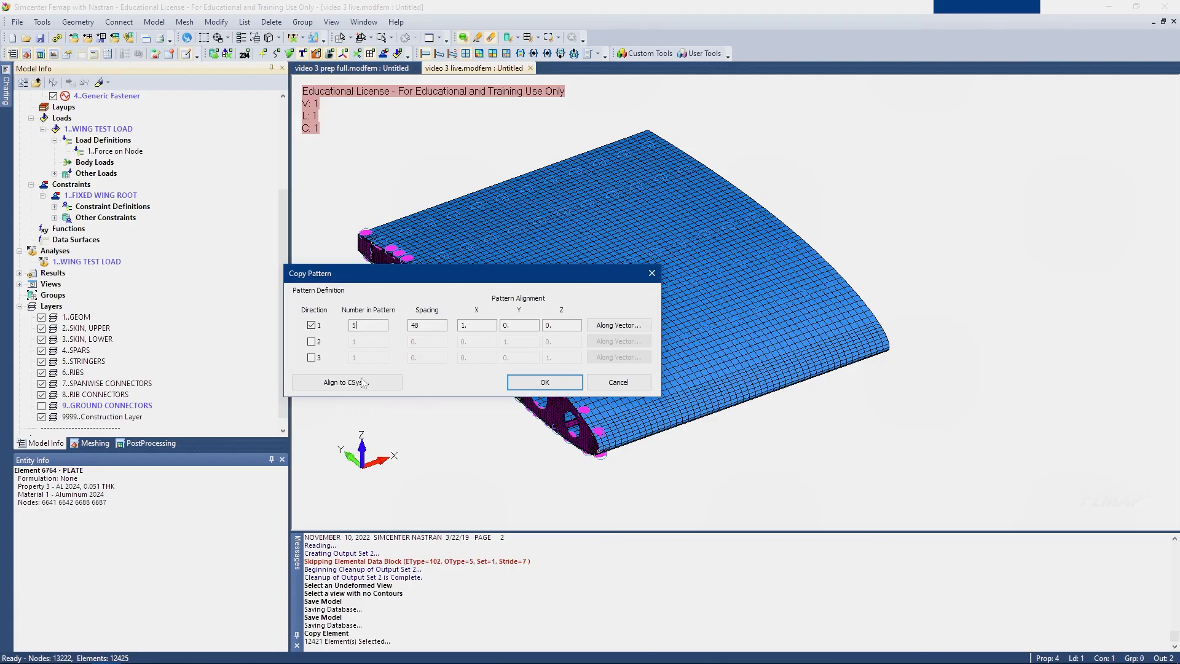
click(566, 384)
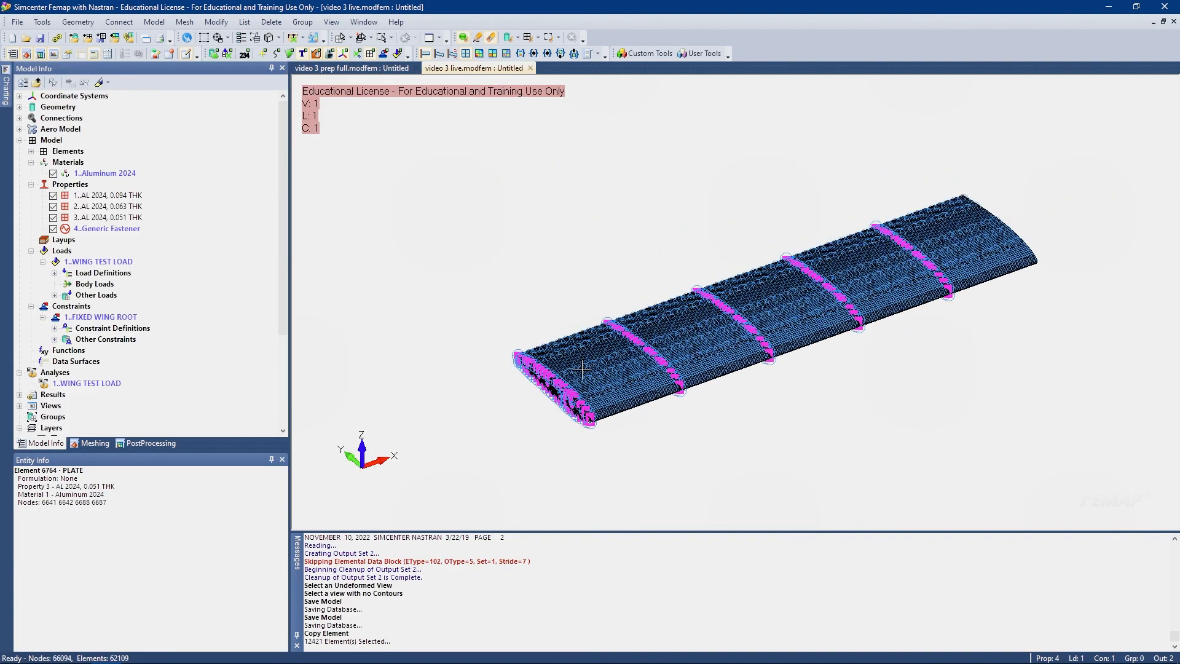
scroll(578, 367, up, 5)
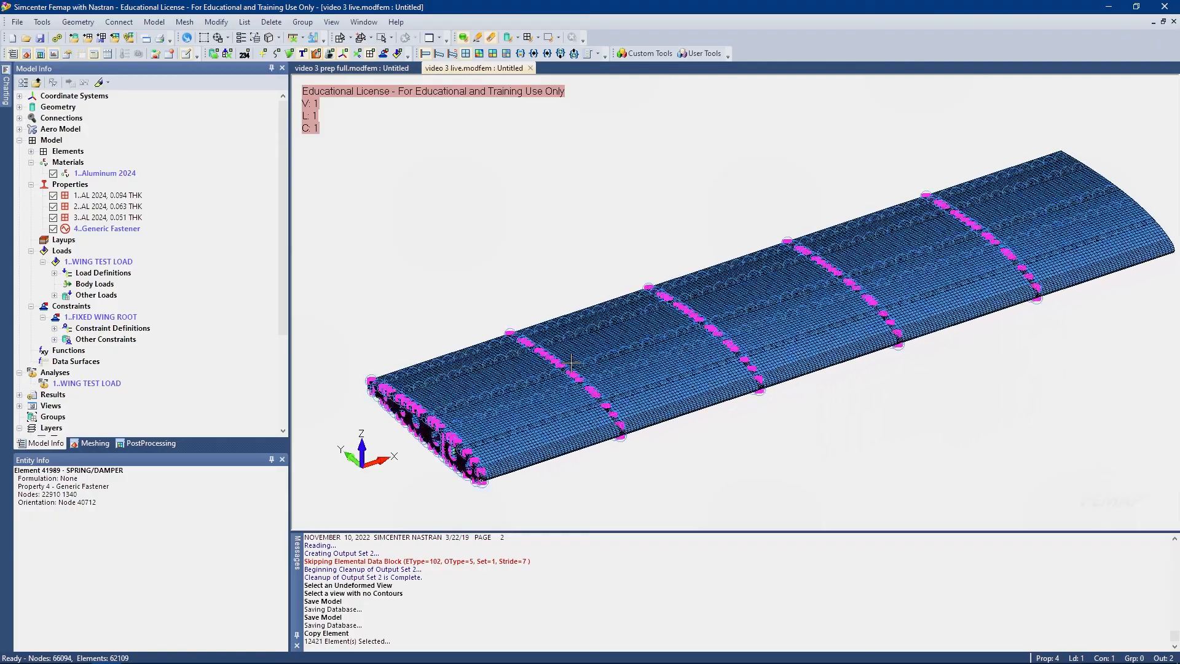
mouse_move(571, 363)
middle_down()
mouse_move(570, 312)
mouse_move(571, 369)
middle_up()
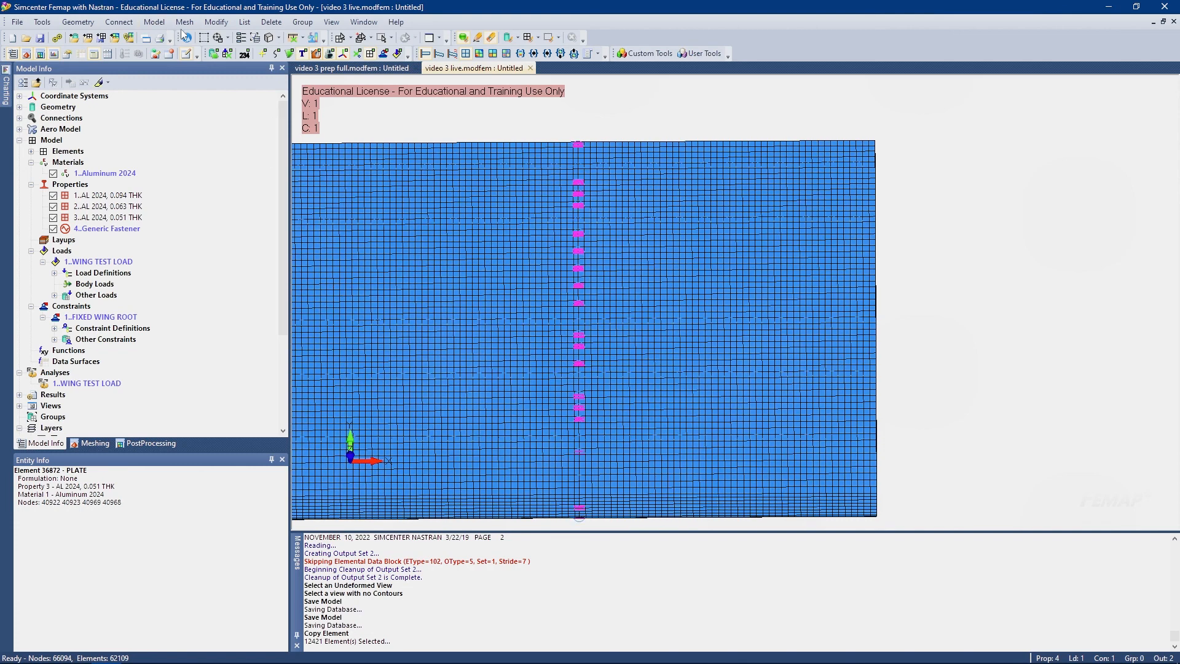
Delete the mesh of the outermost bay beyond the last rib, accepting deletion of unused properties, materials and meshing attributes
click(270, 22)
mouse_move(291, 91)
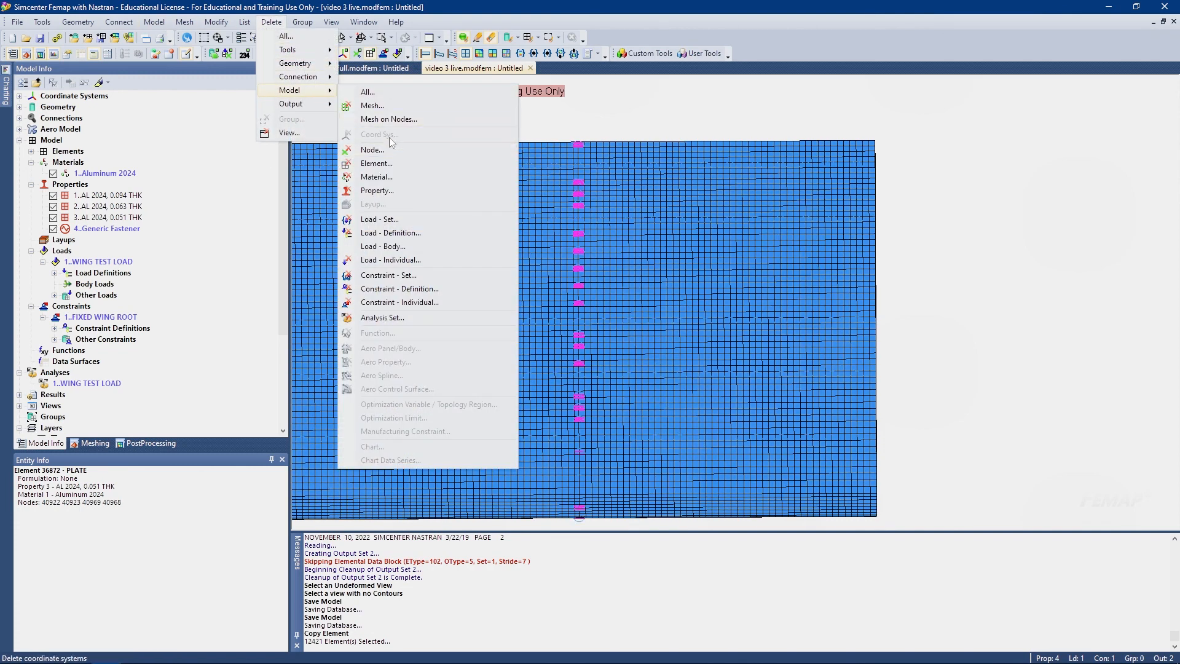
click(372, 105)
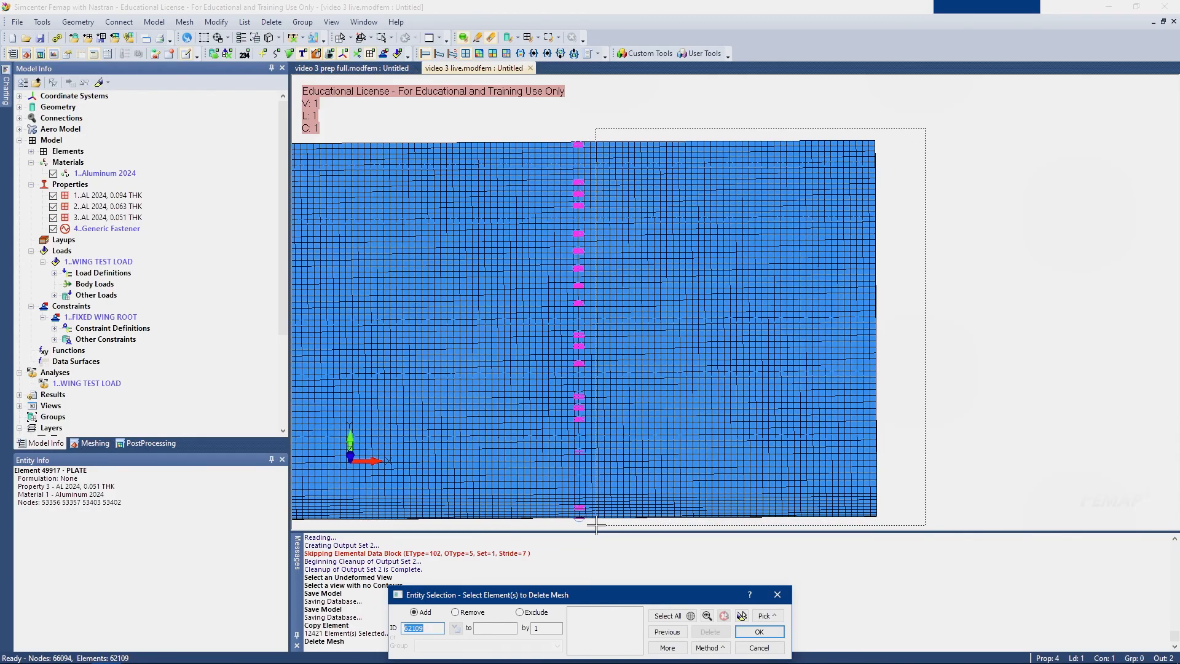
drag(595, 526, 595, 525)
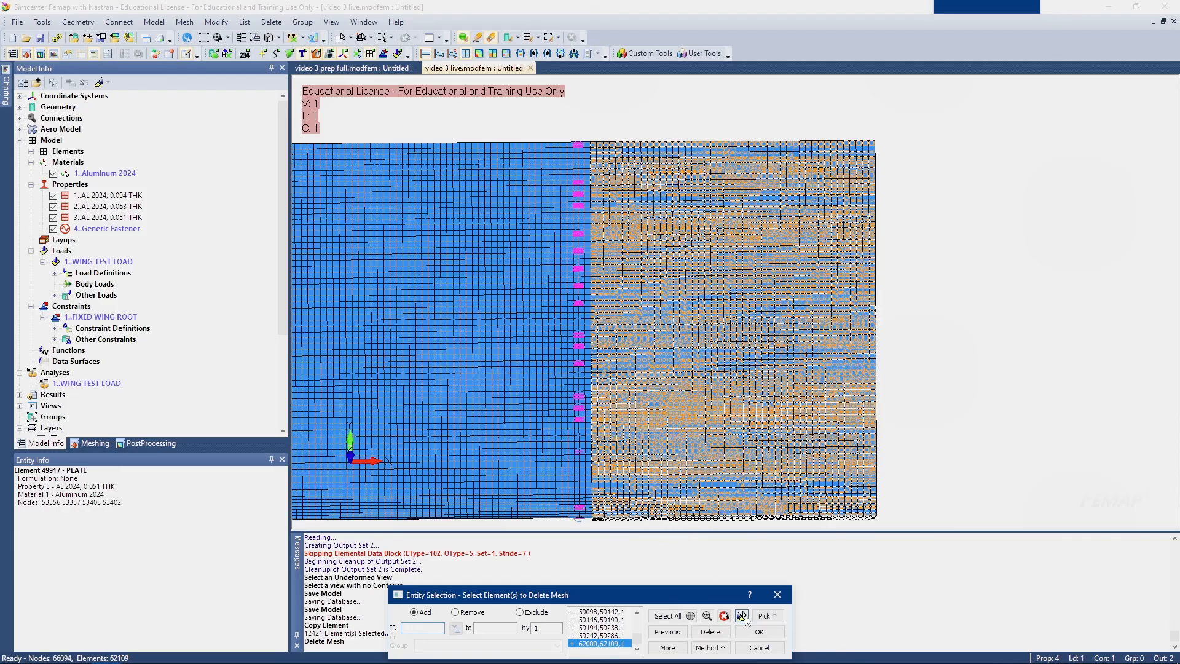
click(745, 617)
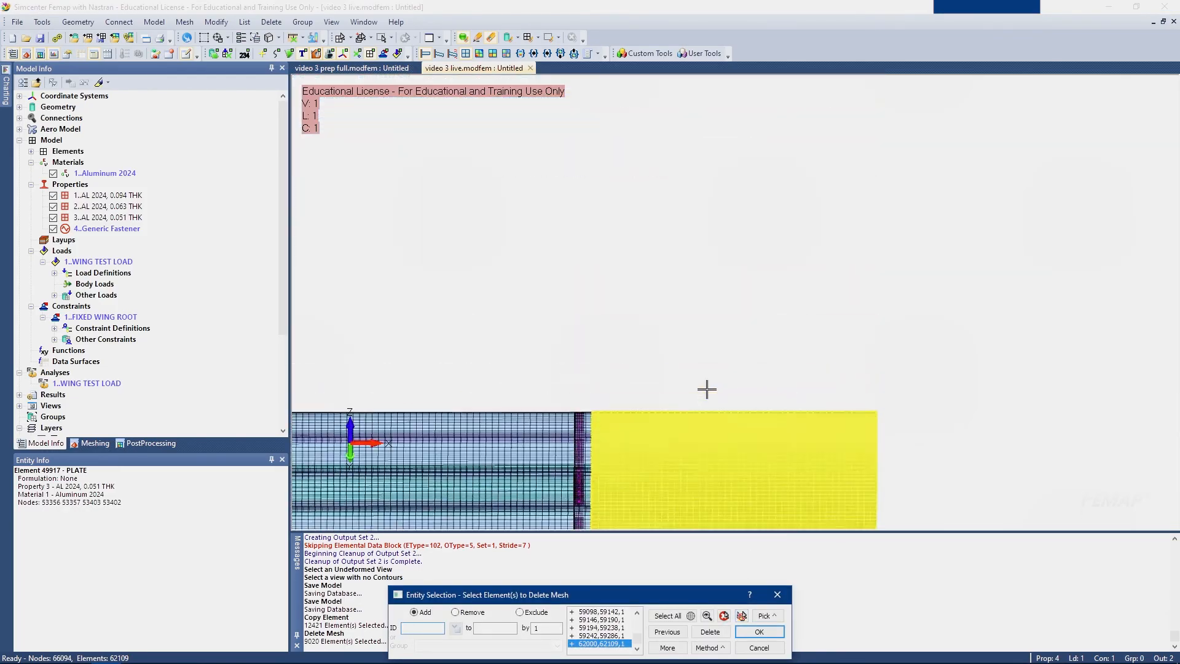
click(760, 631)
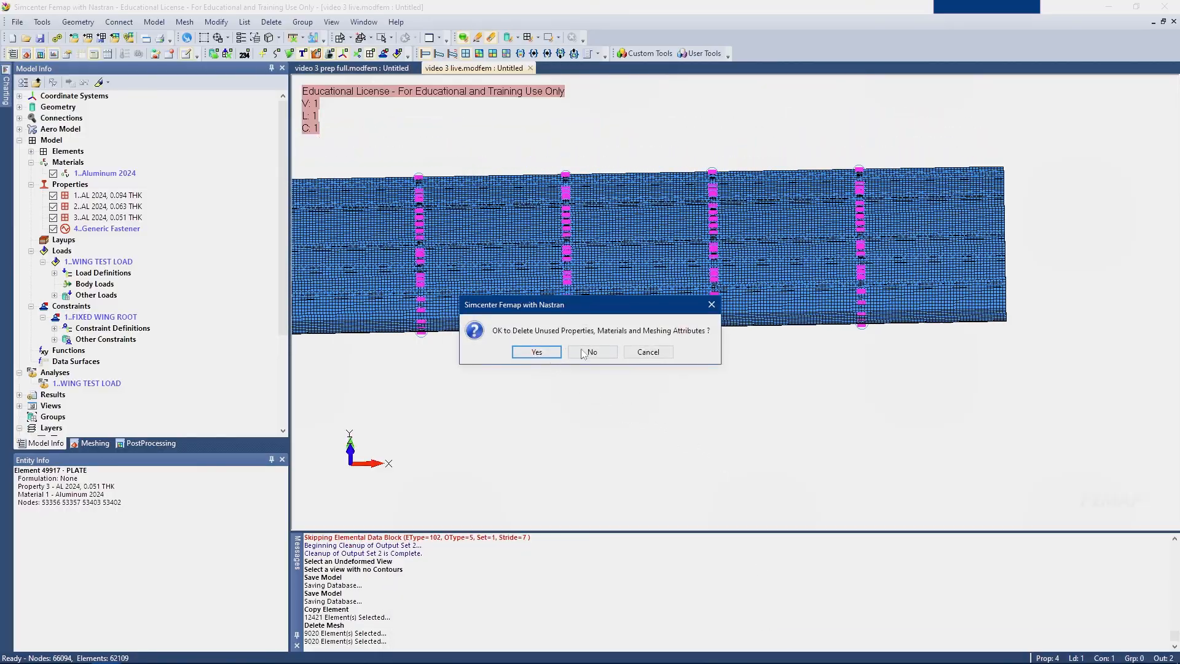
click(547, 350)
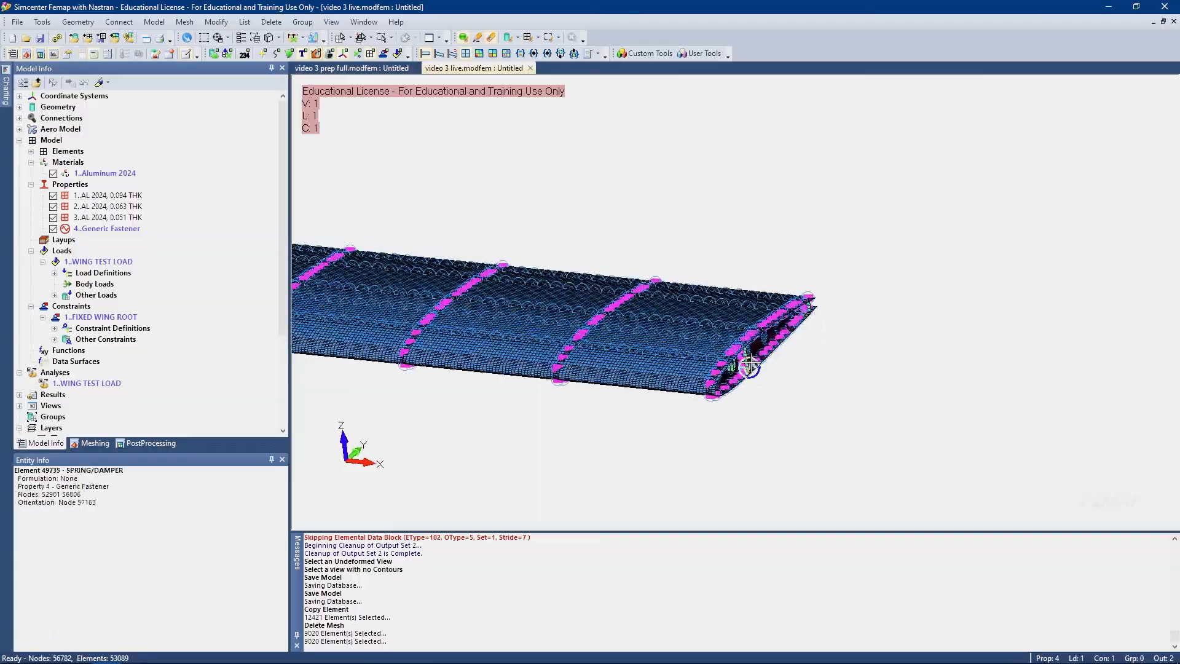
Inspect the trimmed wing end and the interior with the SKIN, UPPER layer temporarily hidden, and save the model
scroll(751, 364, up, 8)
middle_drag(751, 363, 589, 513)
scroll(973, 190, down, 5)
middle_drag(973, 190, 127, 358)
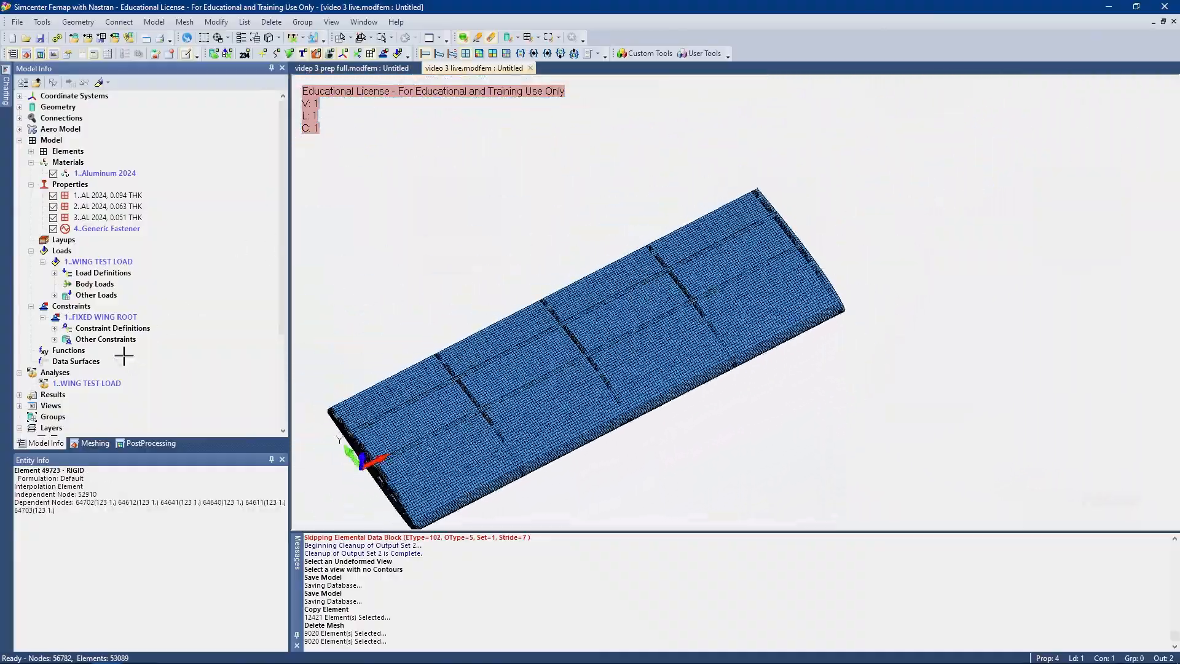
scroll(104, 362, down, 4)
click(41, 317)
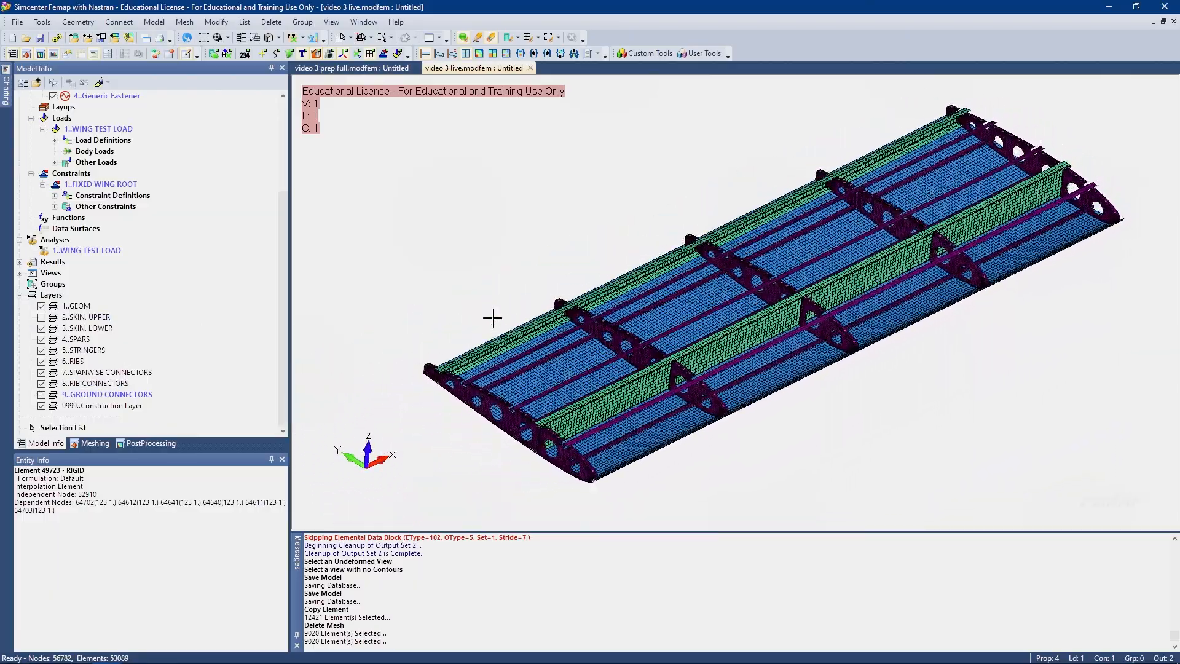
click(41, 317)
click(40, 37)
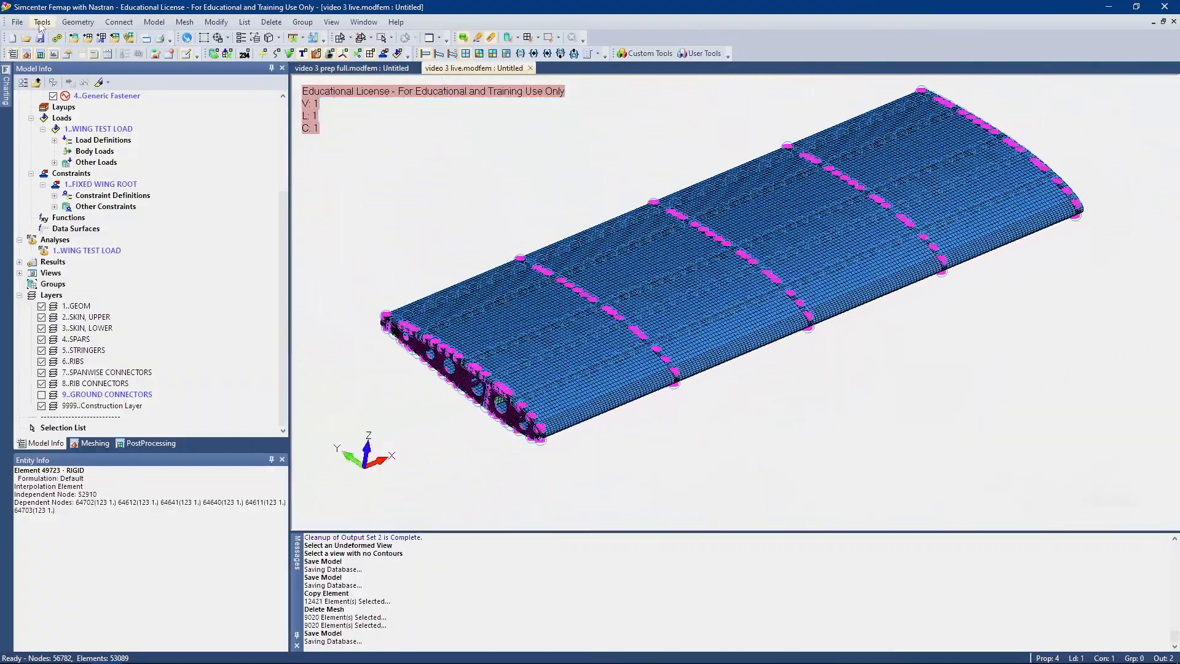
Check all selected wing nodes for coincidence and merge them with a tolerance of .003, keeping Safe Merge on
click(40, 22)
mouse_move(80, 452)
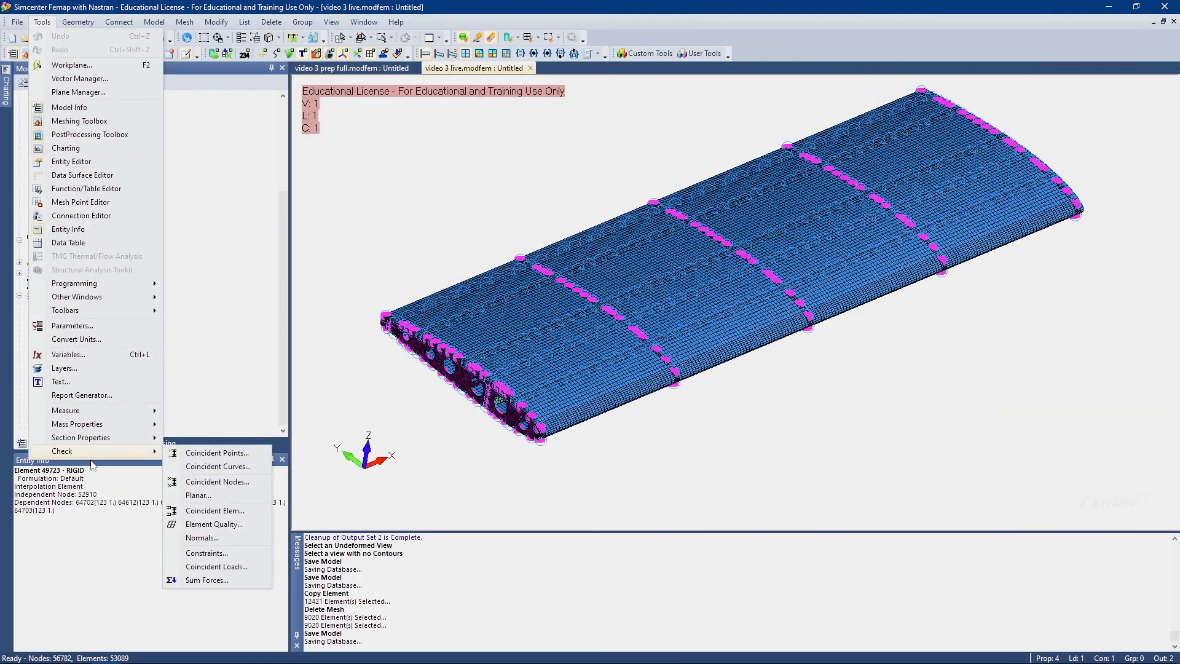
click(206, 484)
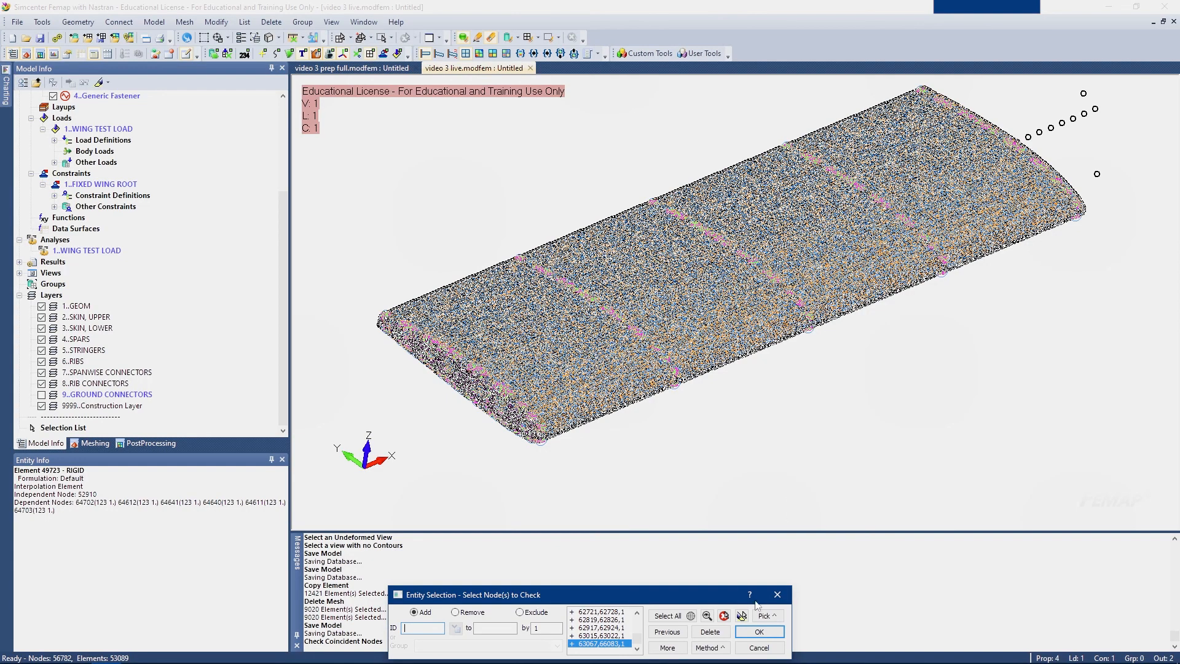
click(757, 632)
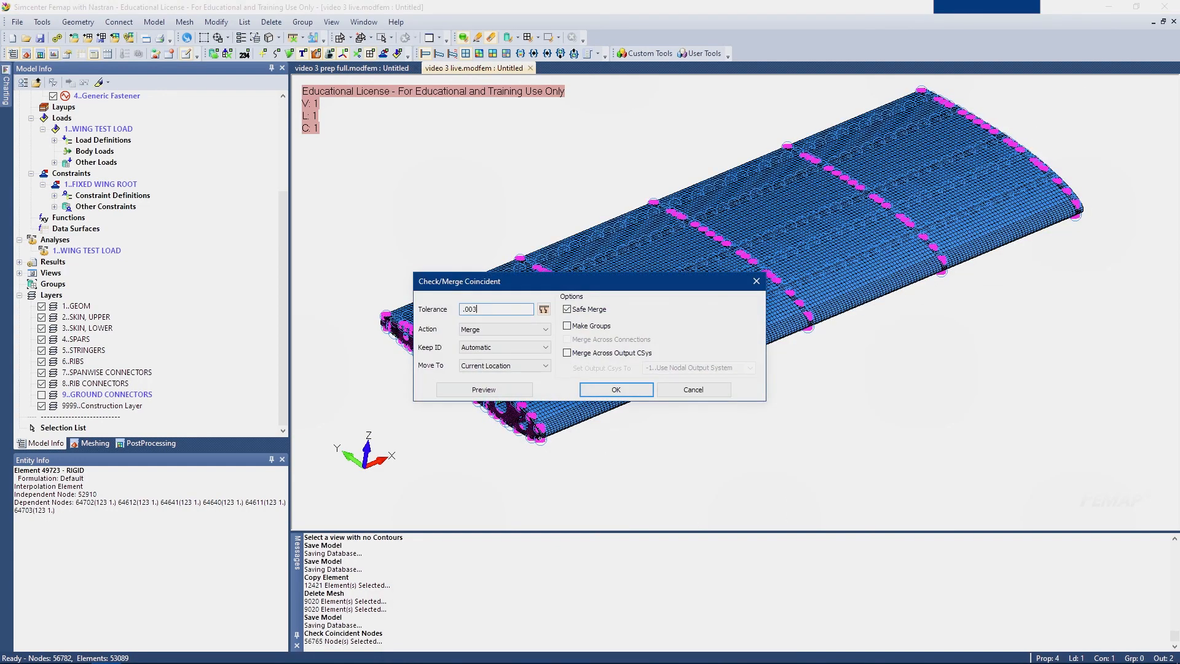
key(Return)
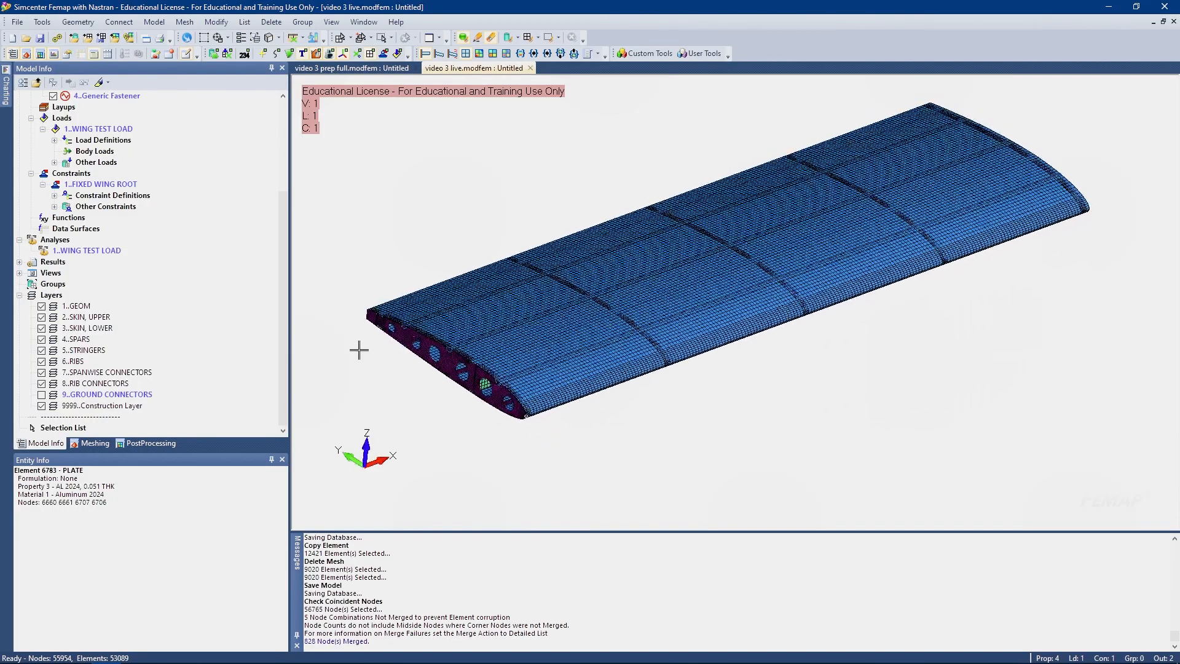
Show the GROUND CONNECTORS layer again, inspect the merged multi-bay wing, and save the model
middle_drag(359, 350, 338, 341)
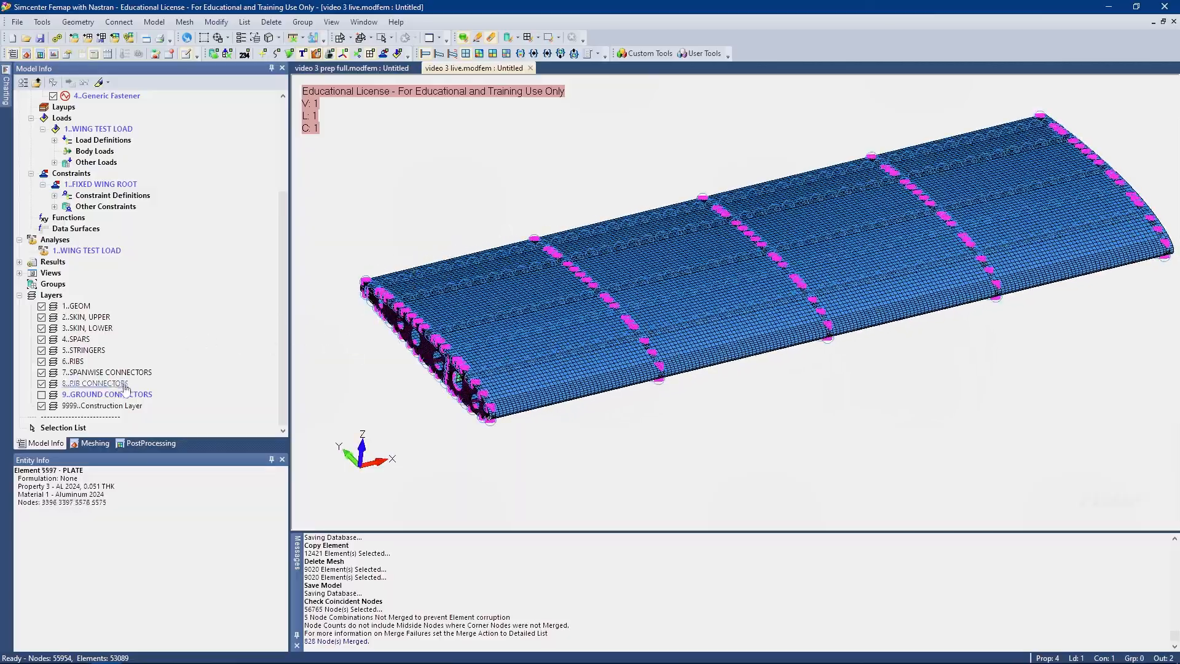
click(42, 396)
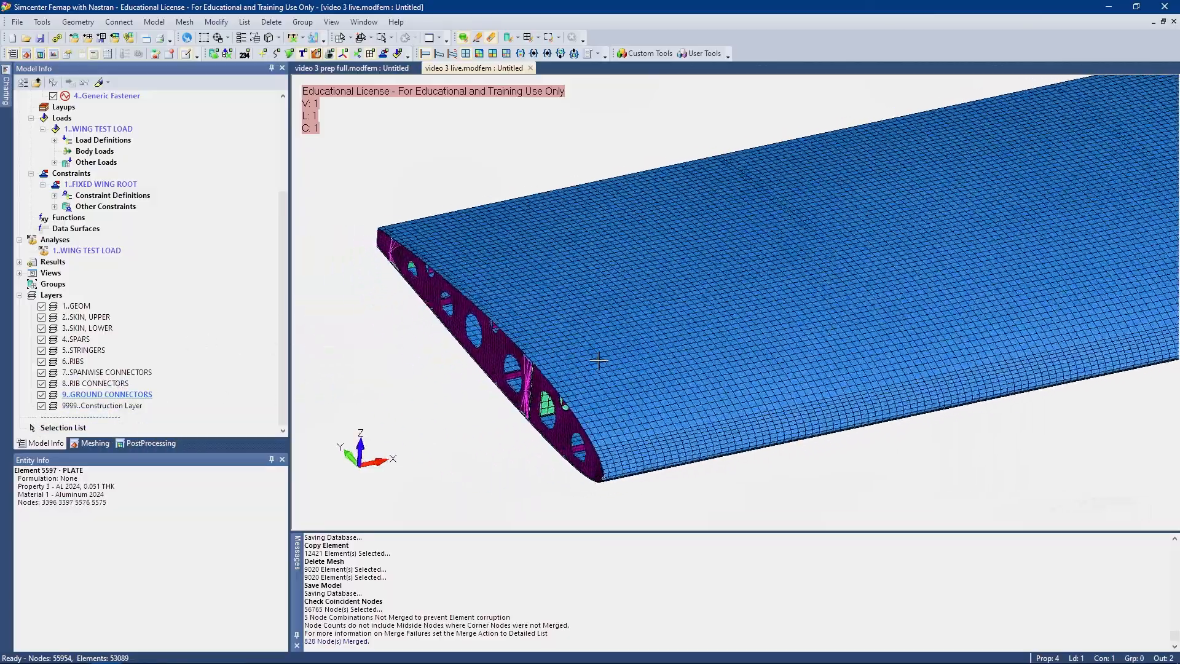
scroll(595, 356, down, 5)
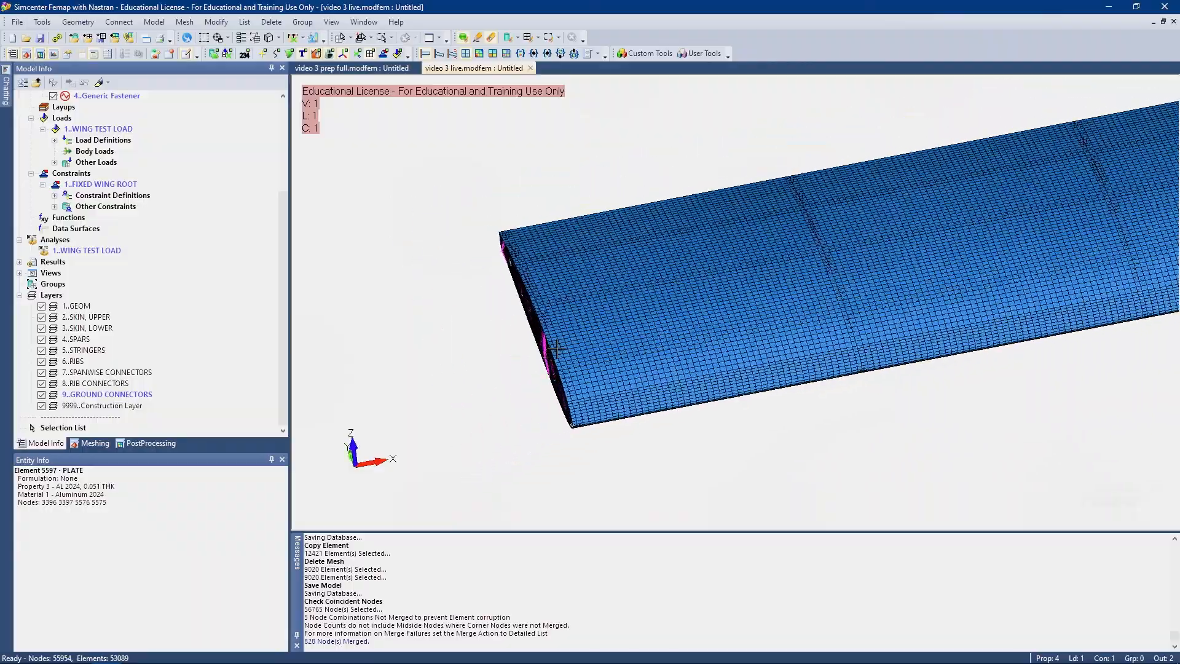
middle_drag(594, 355, 557, 348)
scroll(558, 347, down, 2)
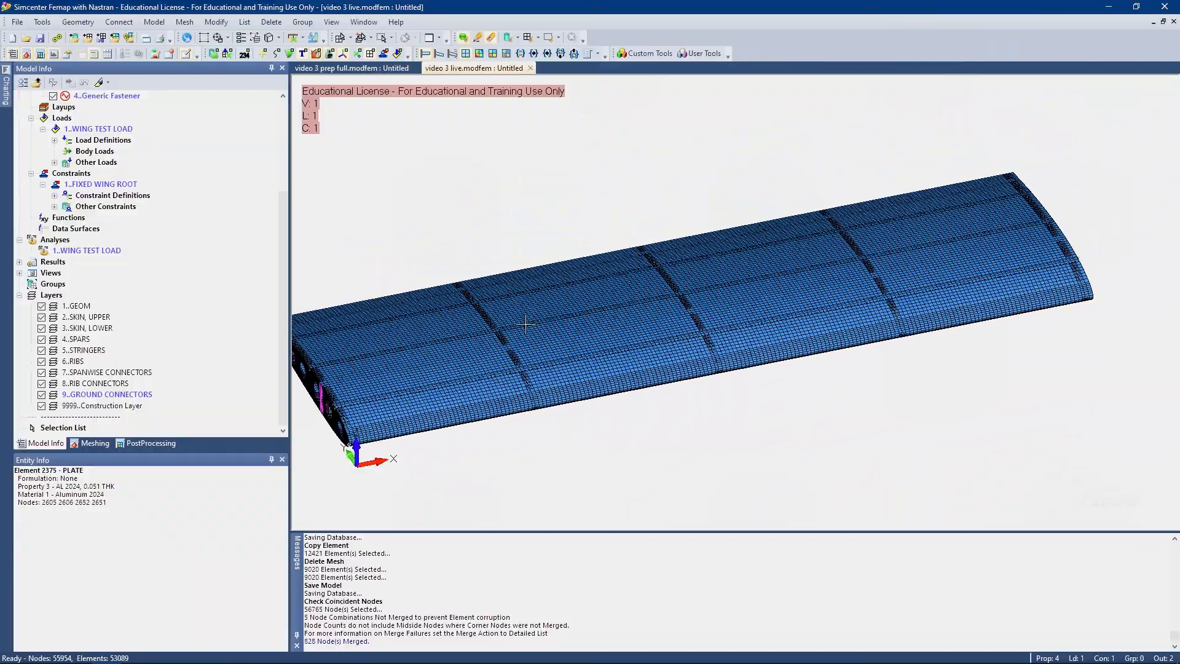
key(ctrl+s)
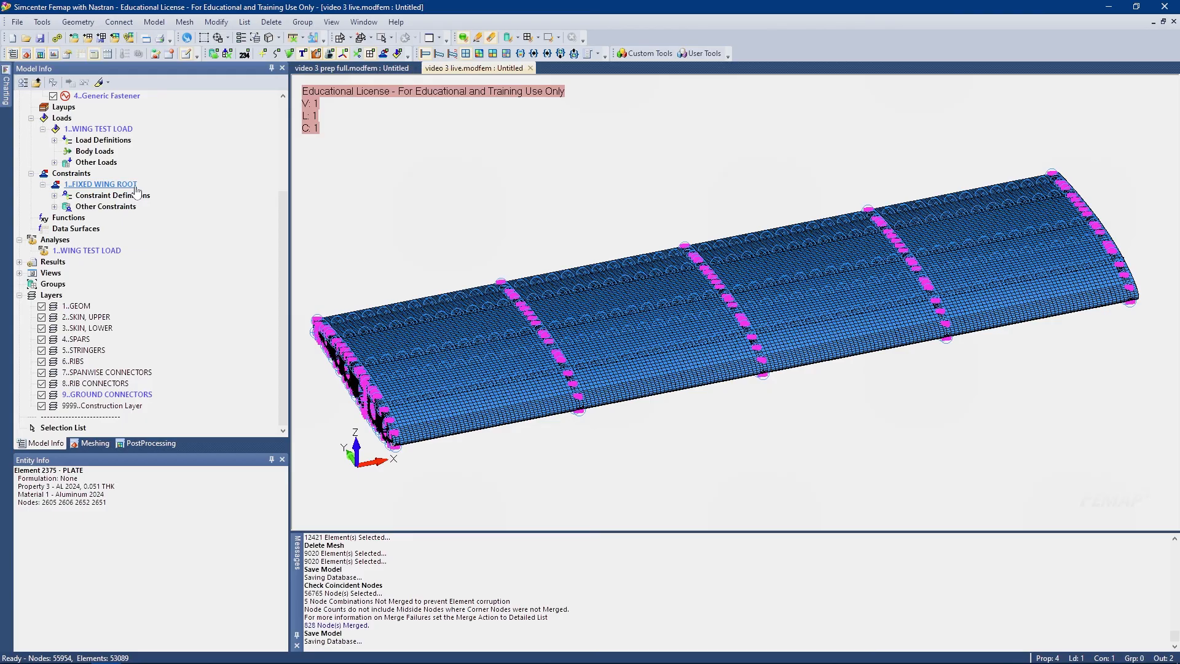
key(alt+Tab)
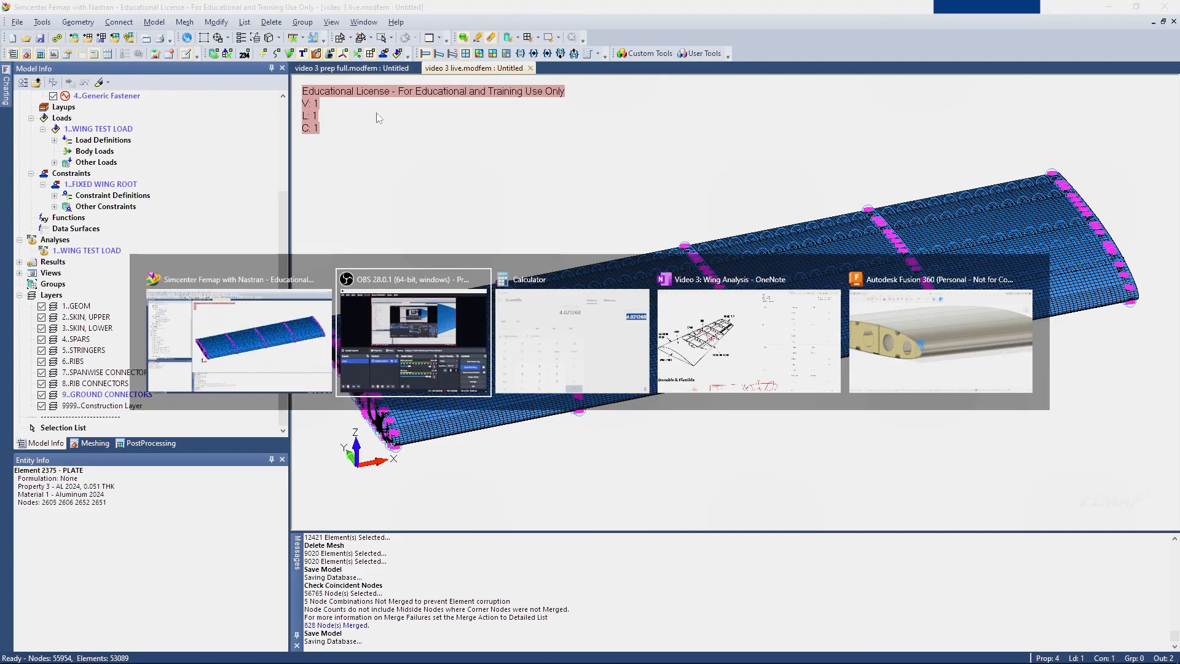
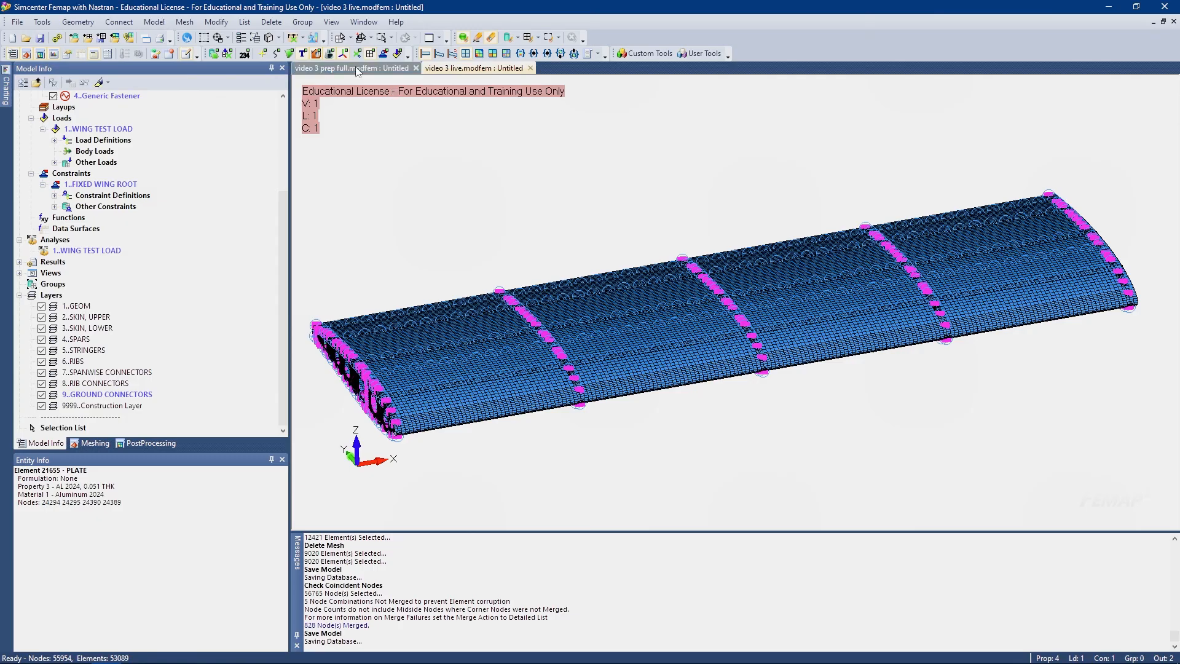
Hide the SKIN, LOWER, SPARS, STRINGERS, RIBS, SPANWISE CONNECTORS, RIB CONNECTORS and GROUND CONNECTORS layers
click(41, 328)
click(41, 339)
click(41, 350)
click(42, 361)
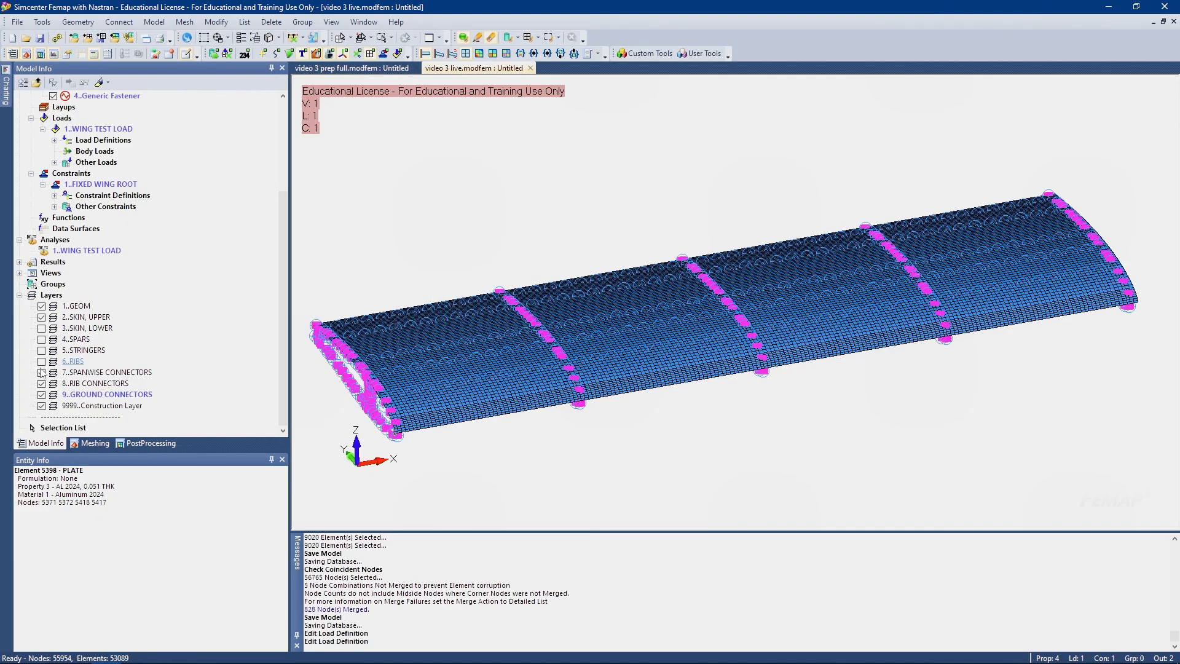
click(41, 372)
click(41, 384)
click(41, 394)
middle_drag(374, 313, 307, 256)
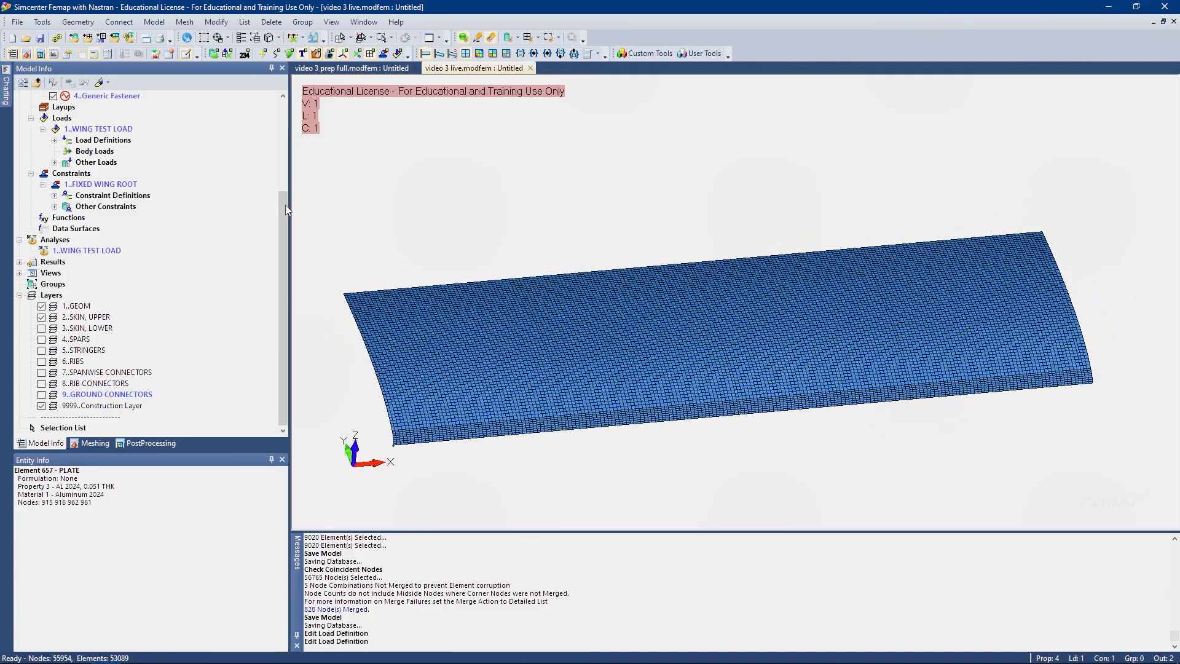
Turn on the geometry display and hide the GEOM layer so only the upper skin's mesh and surfaces are shown
click(289, 55)
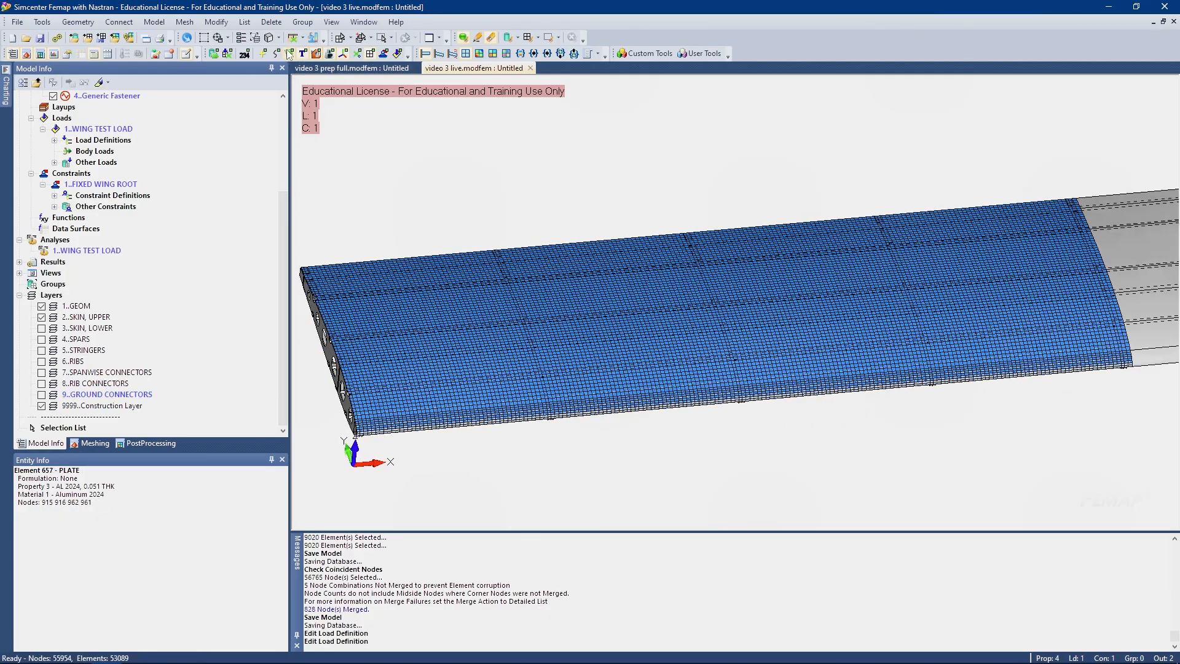
click(41, 305)
middle_drag(553, 303, 608, 295)
scroll(608, 295, down, 3)
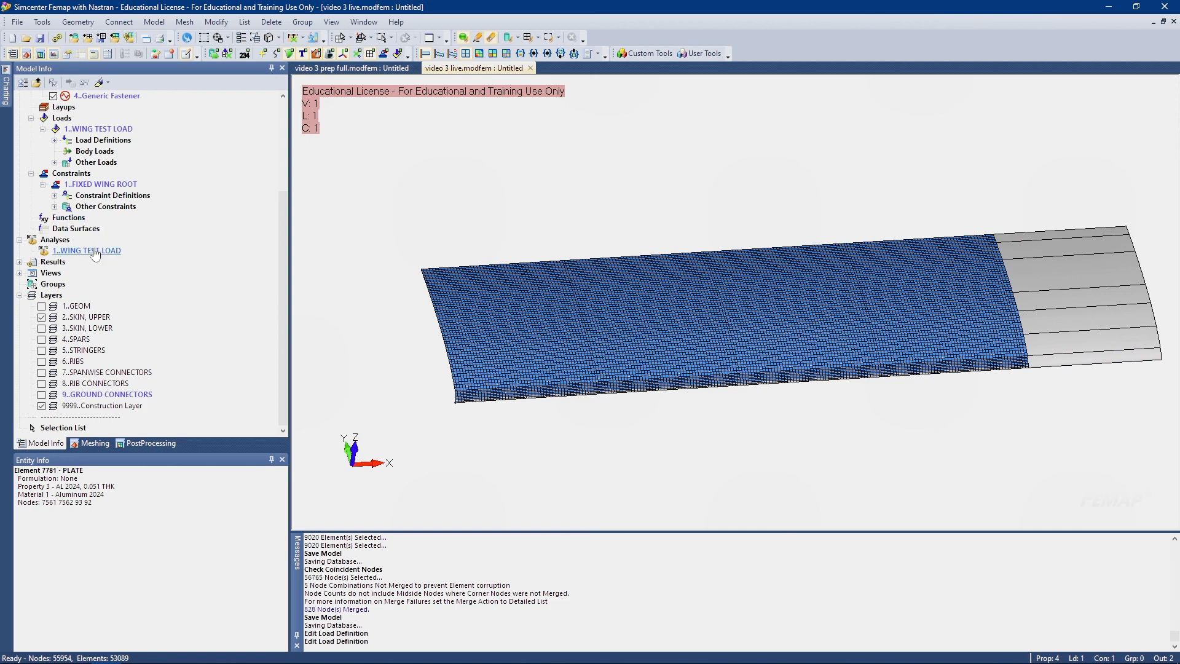
Create a standard load set titled WING PRESSURE LOAD
drag(64, 146, 115, 156)
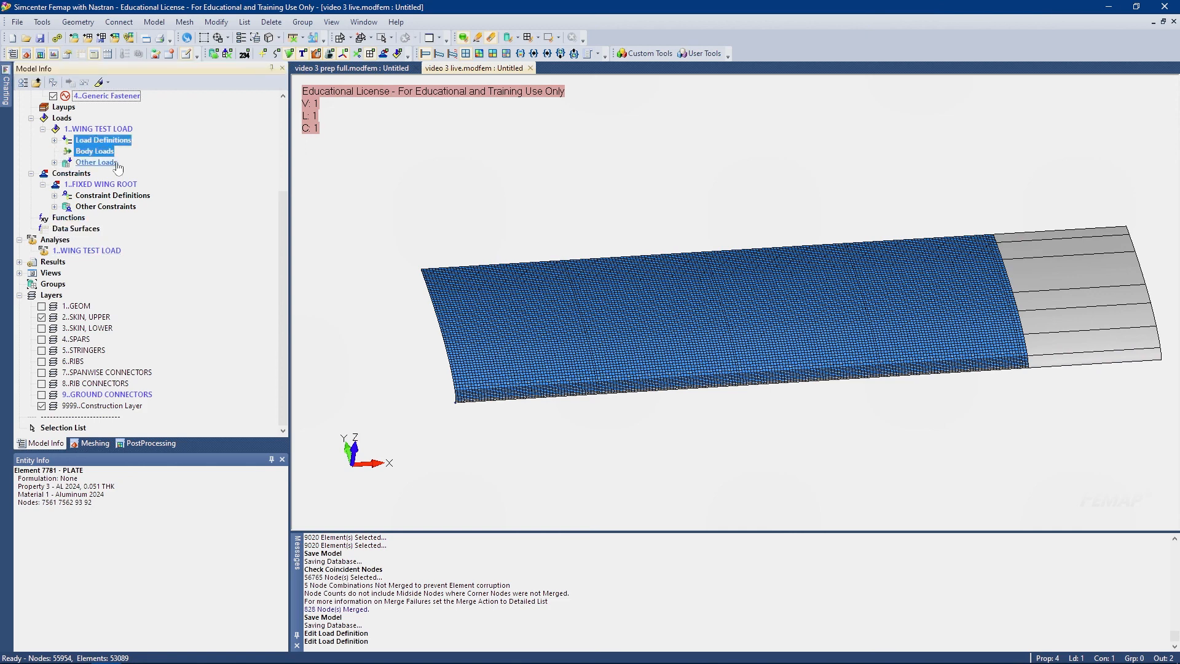
right_click(70, 125)
click(93, 129)
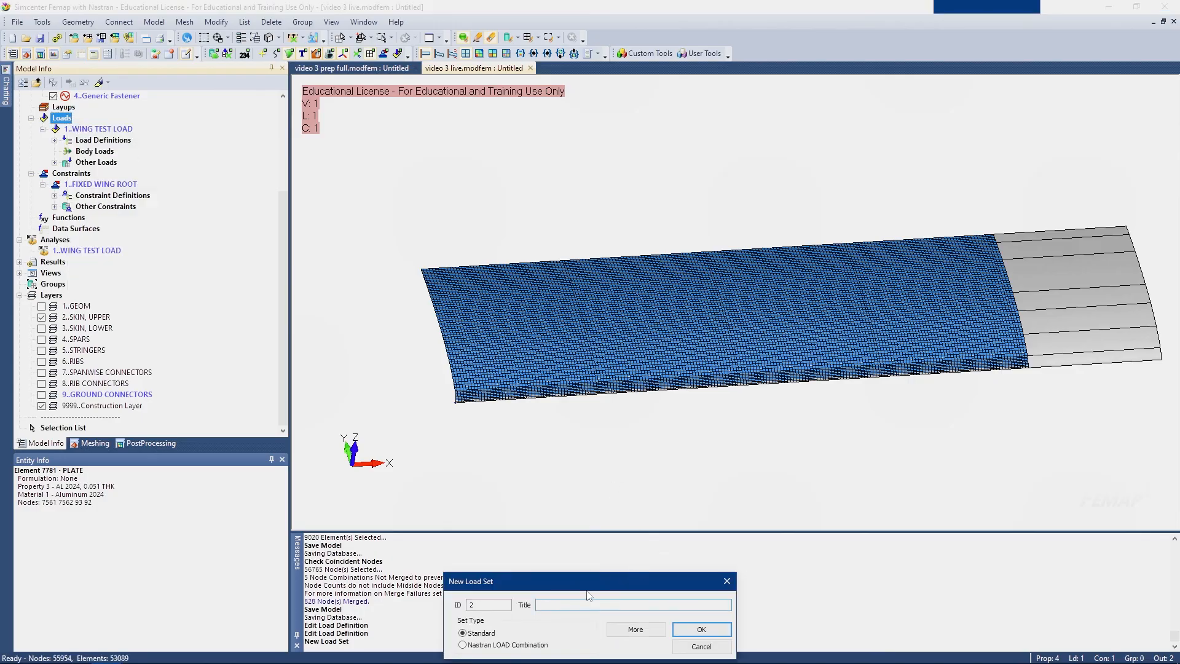
drag(589, 584, 558, 437)
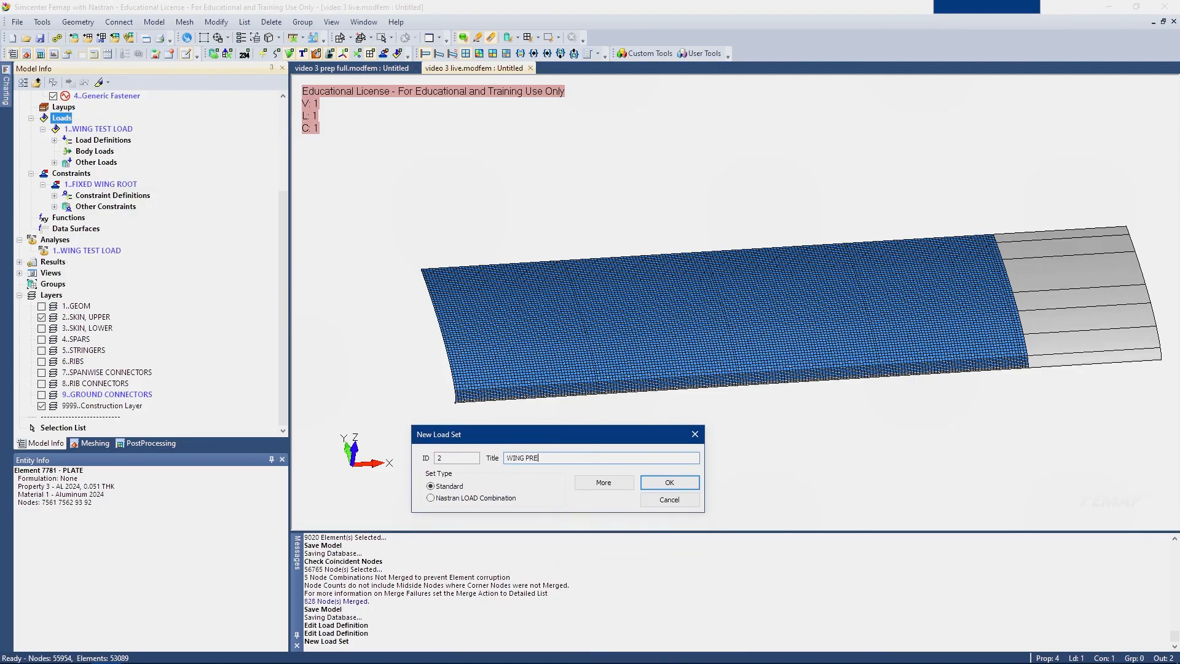
key(Return)
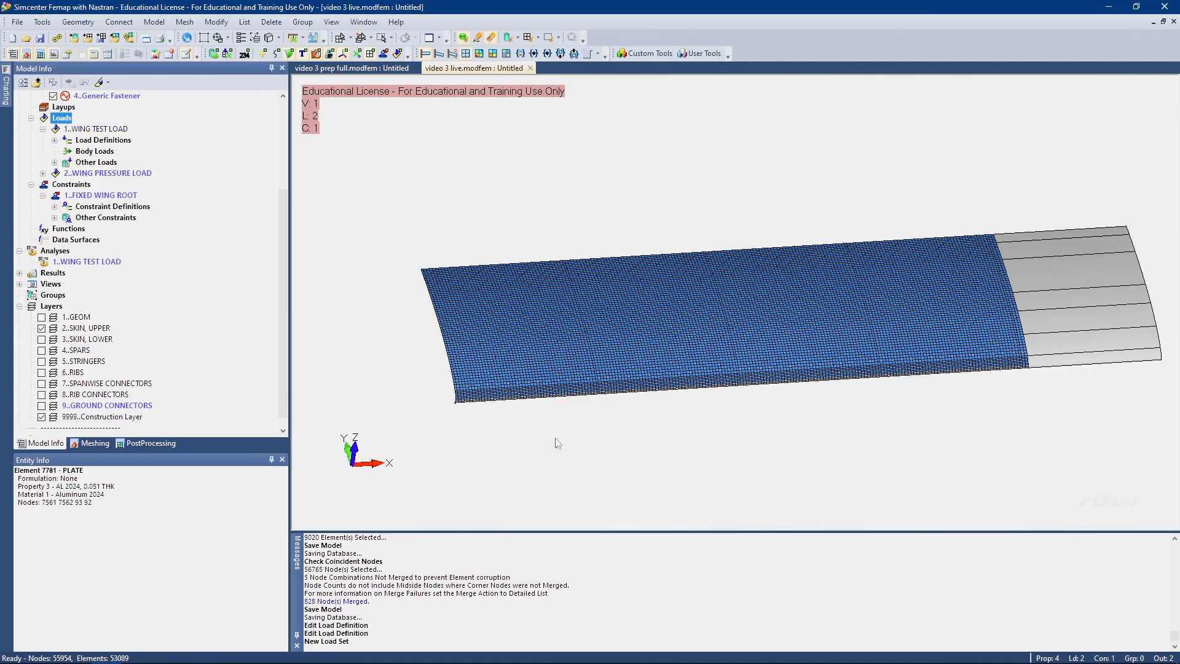
Apply a constant pressure of .13, normal to the element face, to the three spanwise rows of upper-skin surfaces nearest the leading edge
click(42, 174)
right_click(99, 183)
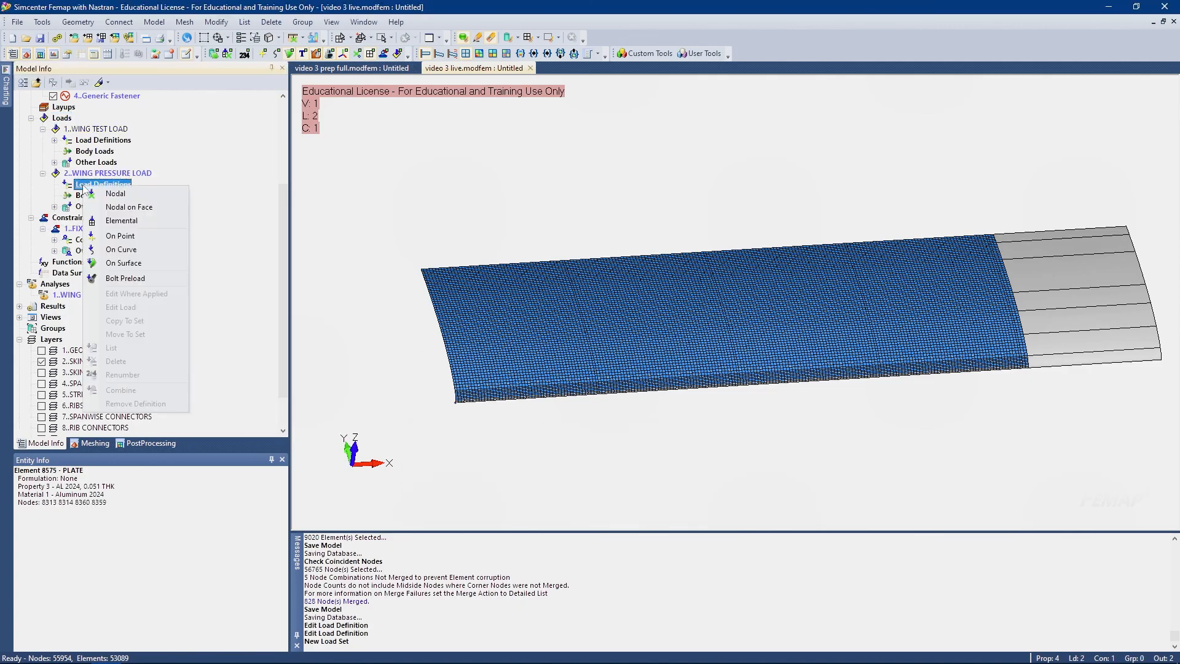
click(123, 263)
drag(614, 600, 340, 212)
middle_drag(484, 391, 471, 498)
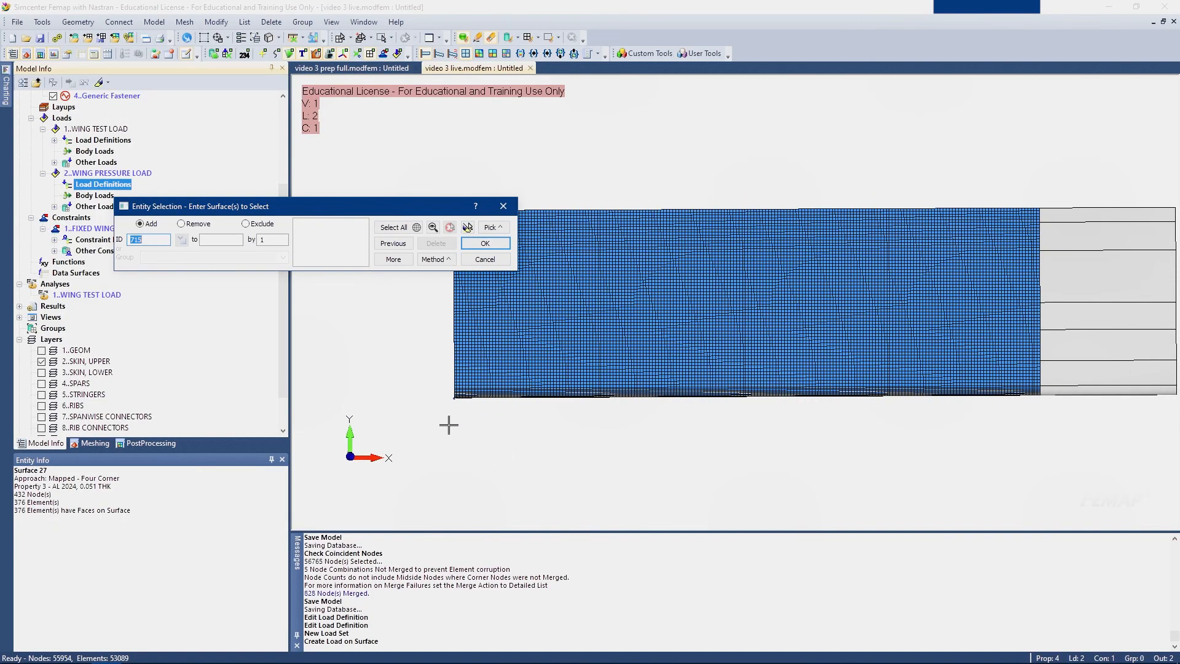
drag(432, 427, 1031, 338)
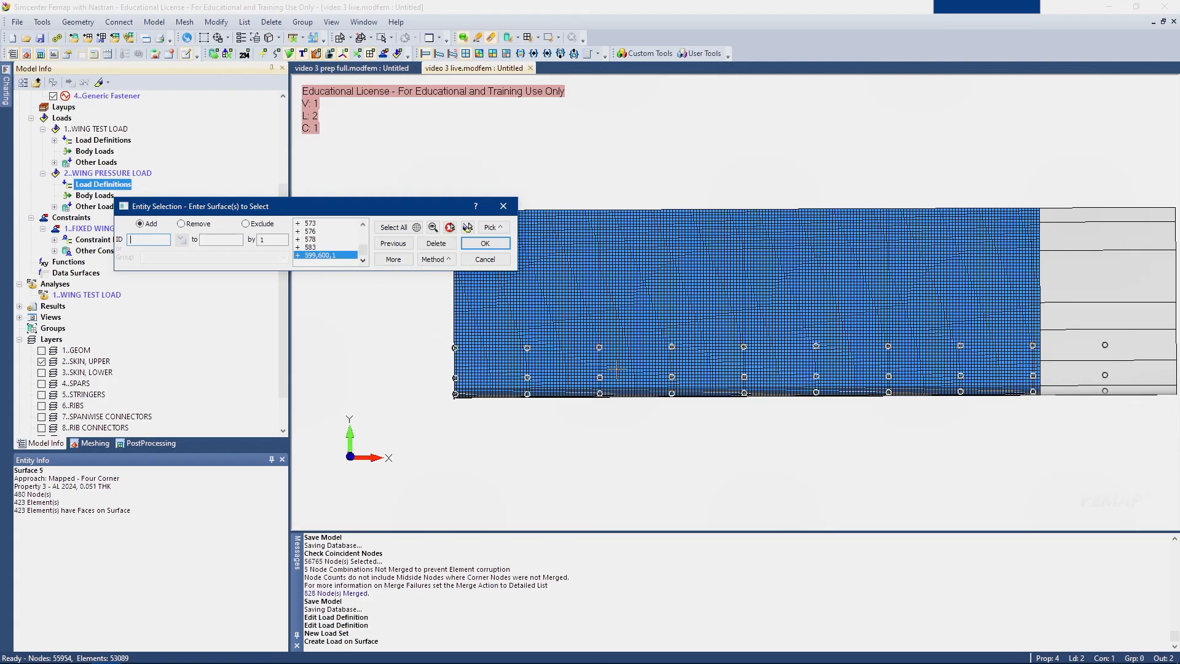
mouse_move(749, 420)
middle_down()
mouse_move(845, 271)
mouse_move(1074, 291)
mouse_move(1040, 313)
mouse_move(943, 312)
mouse_move(864, 348)
mouse_move(676, 359)
middle_up()
scroll(651, 357, up, 3)
click(485, 244)
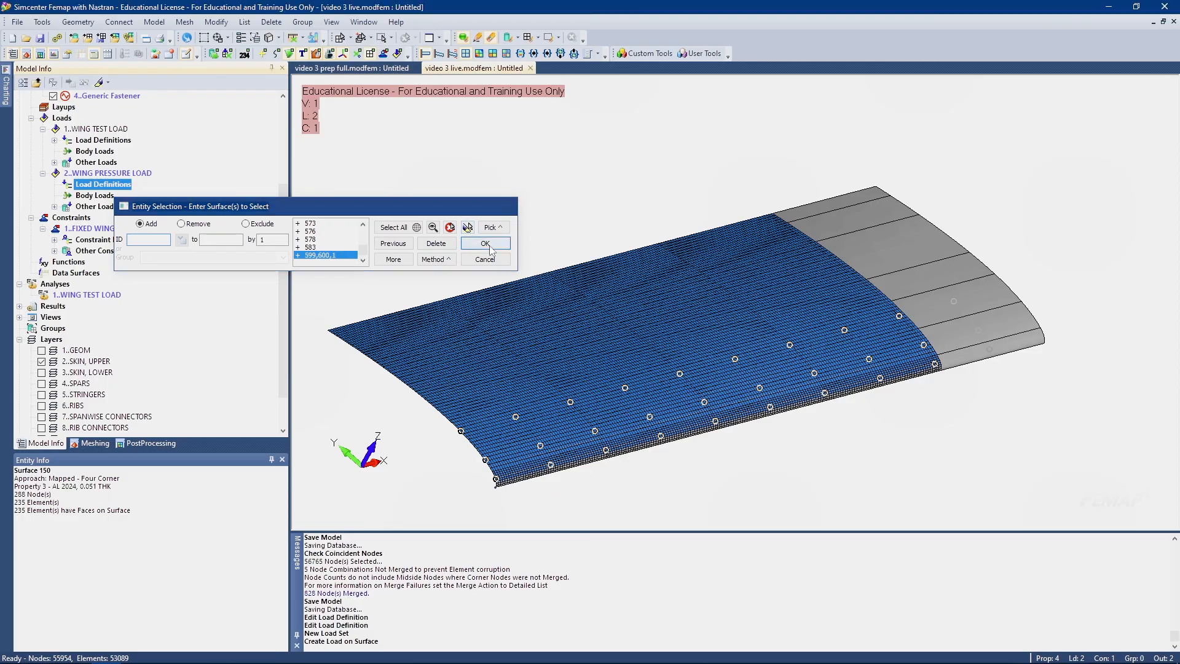
drag(477, 403, 227, 224)
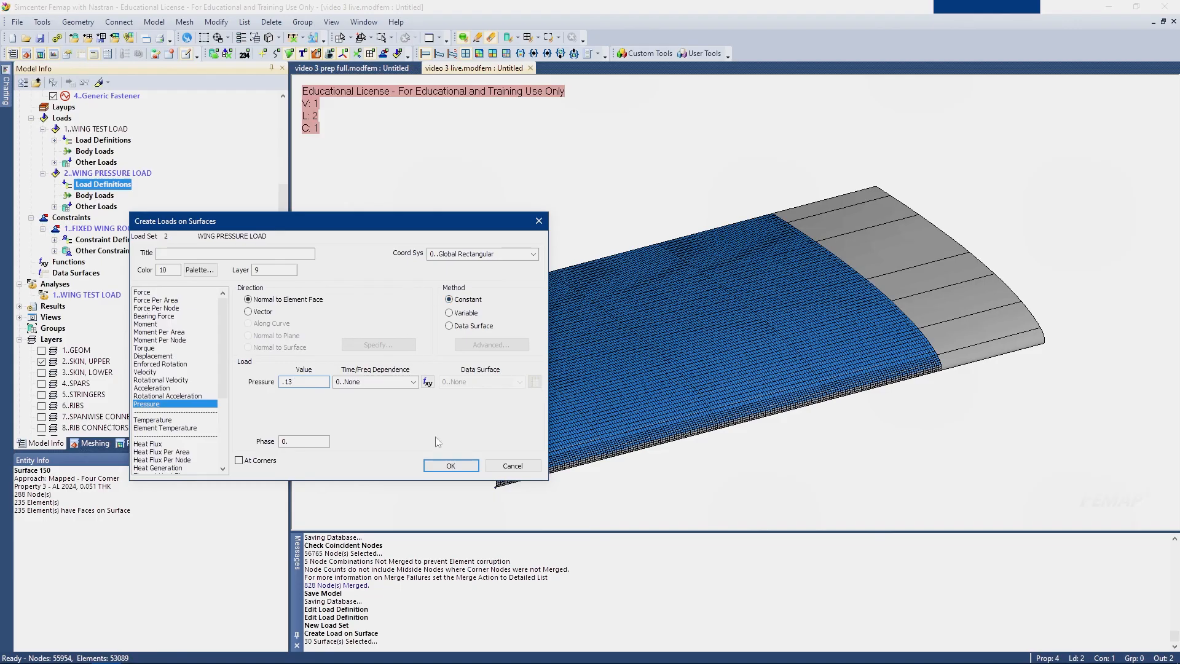
click(451, 466)
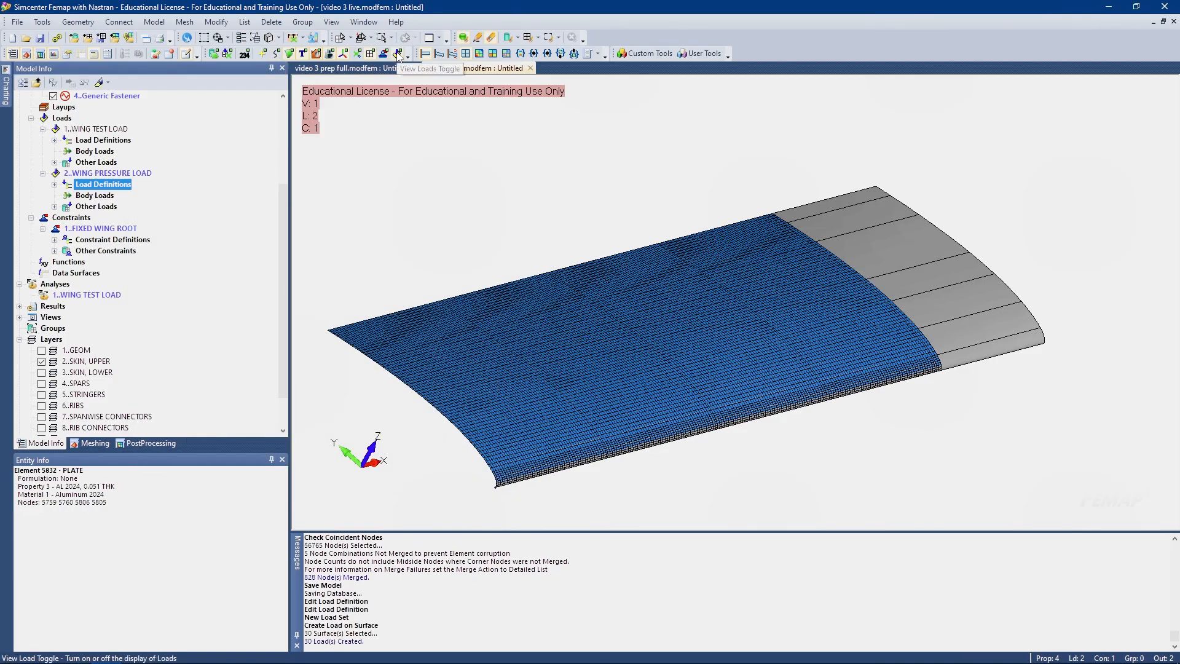
Show the GROUND CONNECTORS layer and regenerate the view to check the direction of the pressure arrows
scroll(82, 342, down, 2)
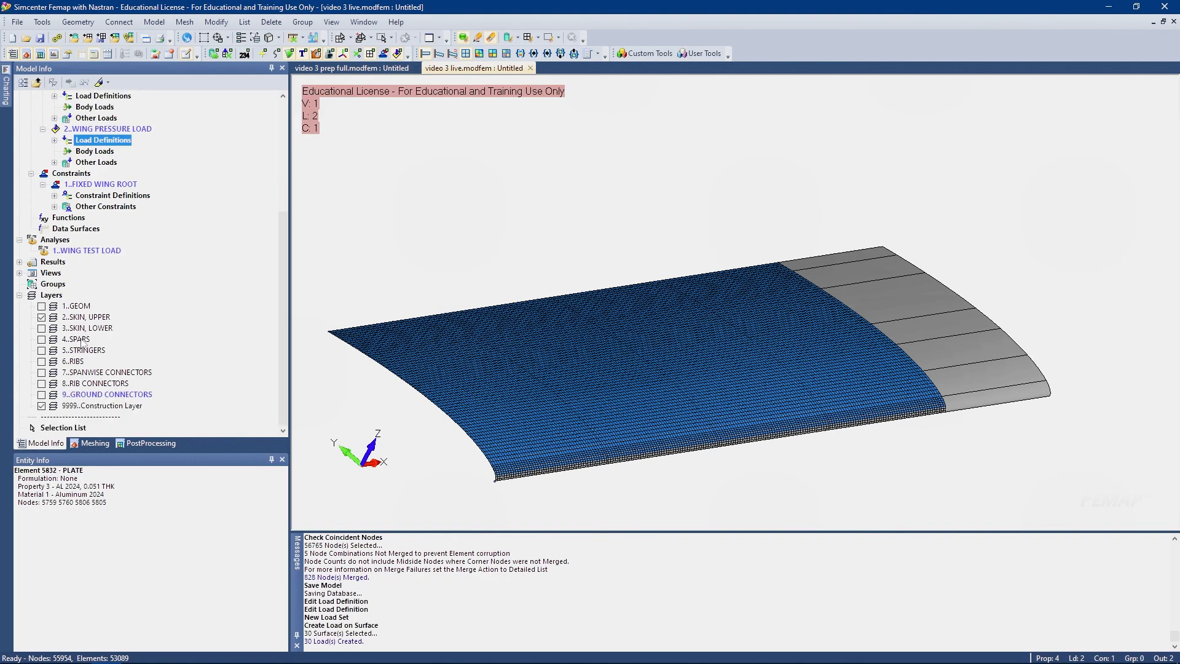
click(42, 394)
scroll(521, 392, up, 3)
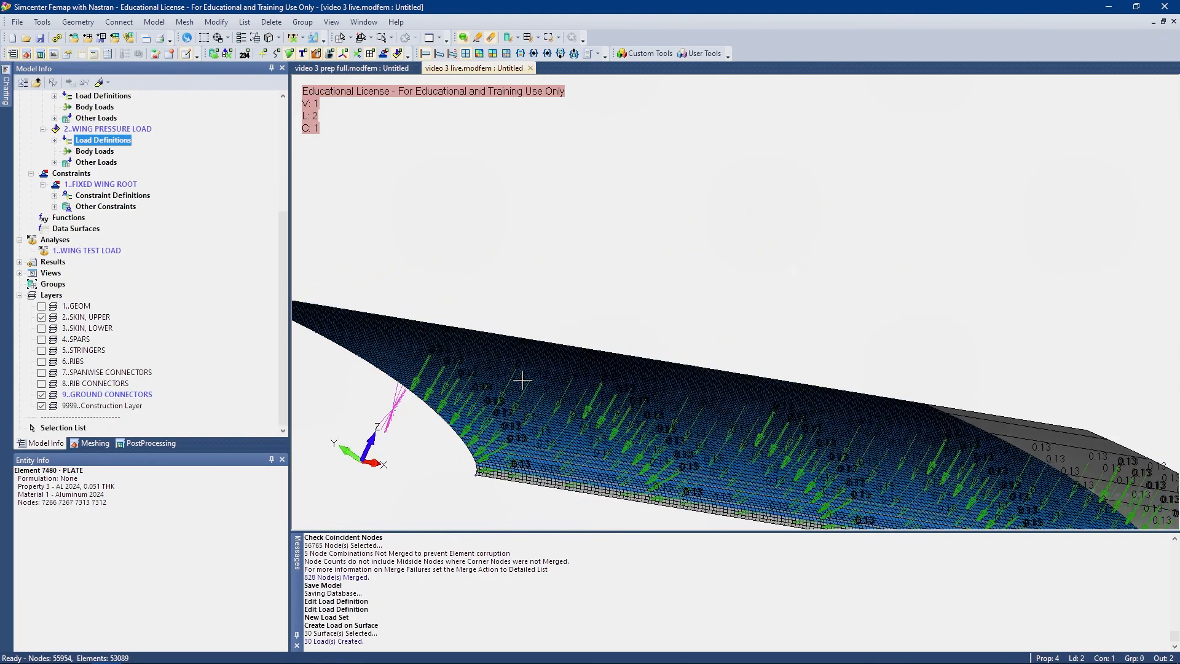
key(ctrl+g)
middle_drag(517, 419, 553, 427)
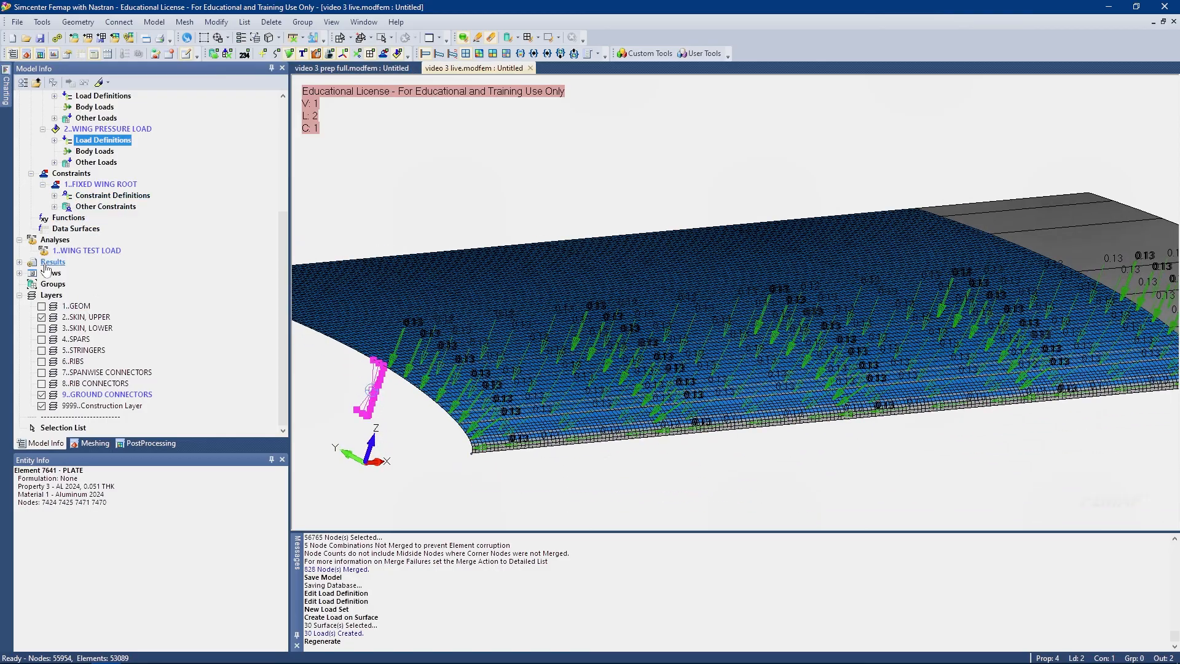
Edit the Pressure on Surface load definition to reverse the sign of its pressure value, and regenerate the view
click(54, 141)
right_click(95, 152)
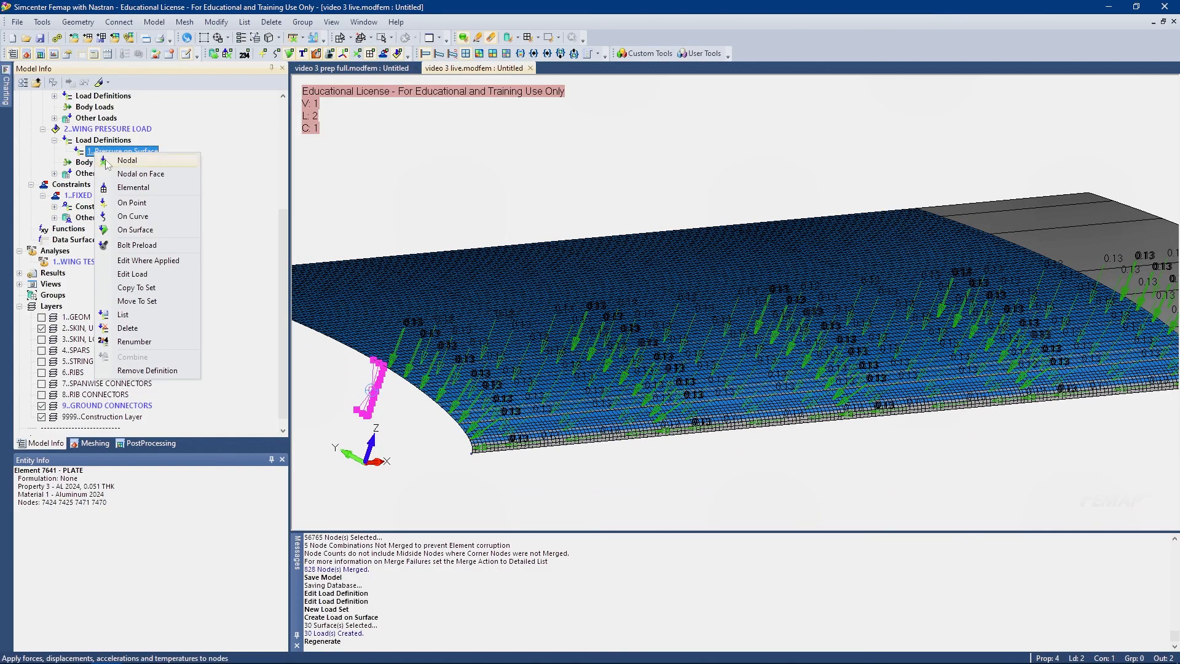
click(132, 273)
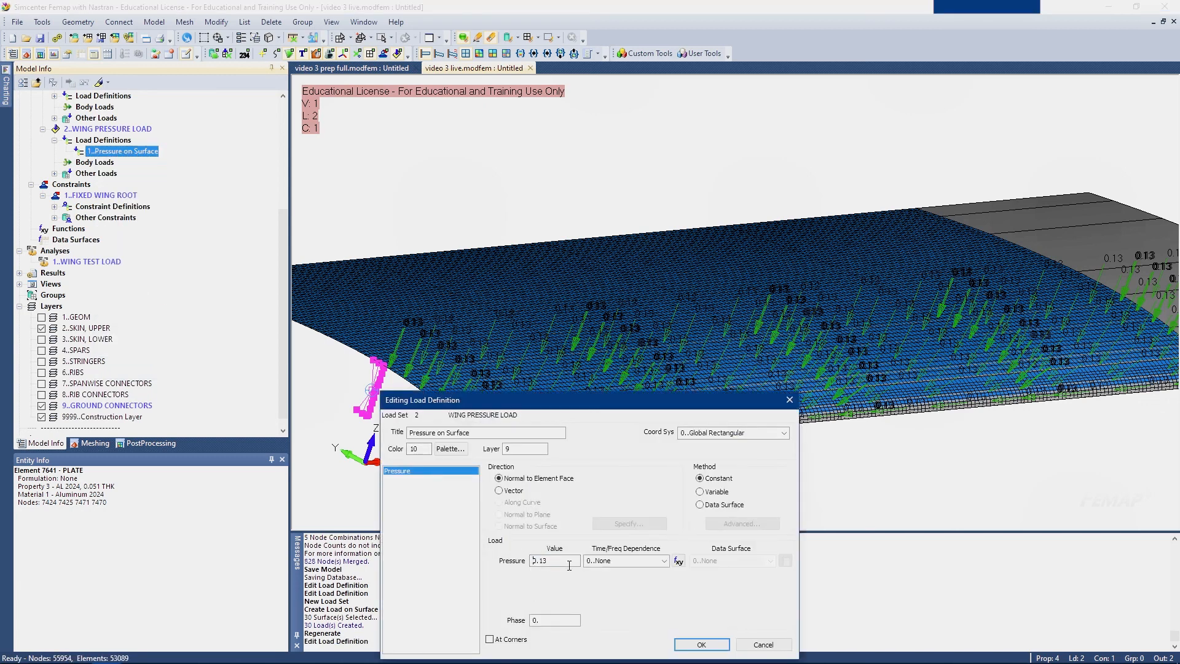
click(701, 644)
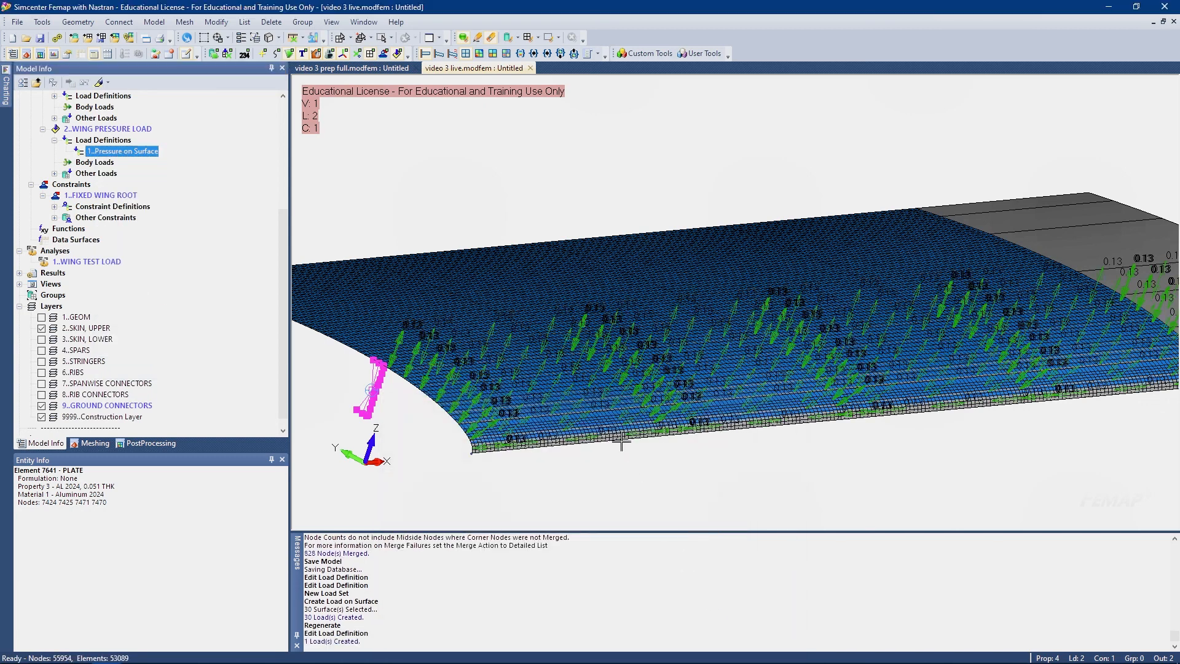
key(ctrl+g)
Start another surface load in WING PRESSURE LOAD, select the remaining aft rows of upper-skin surfaces across the meshed bays, and preview the selection
middle_drag(617, 445, 504, 467)
scroll(593, 442, down, 3)
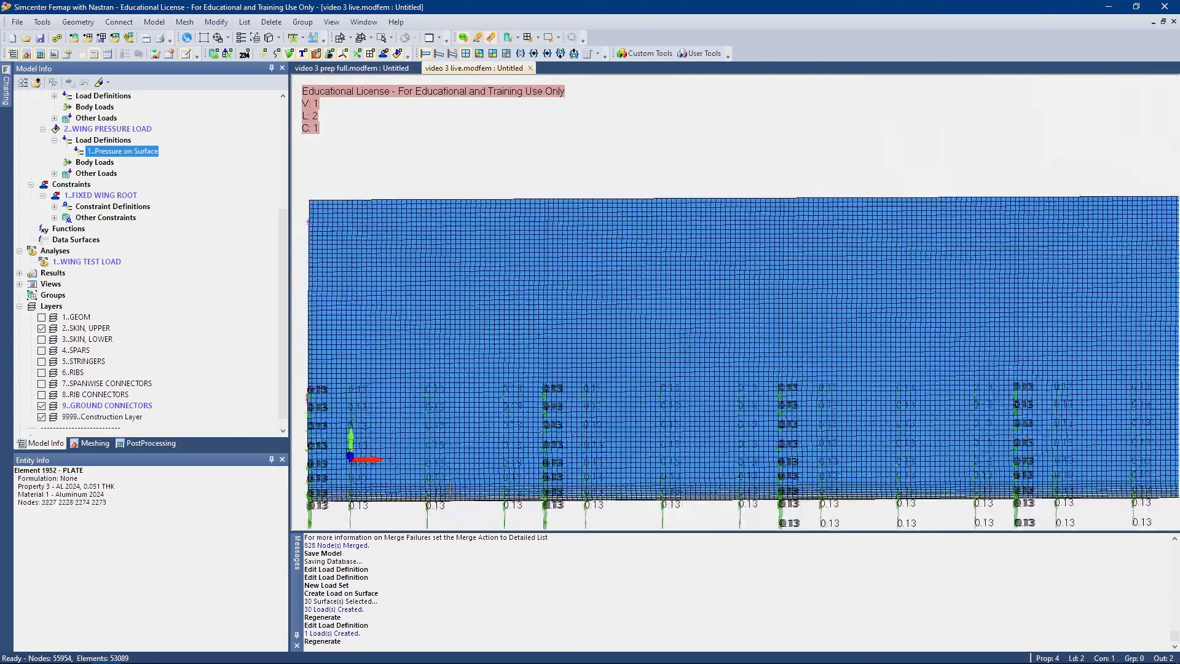
scroll(504, 415, down, 1)
scroll(509, 418, down, 1)
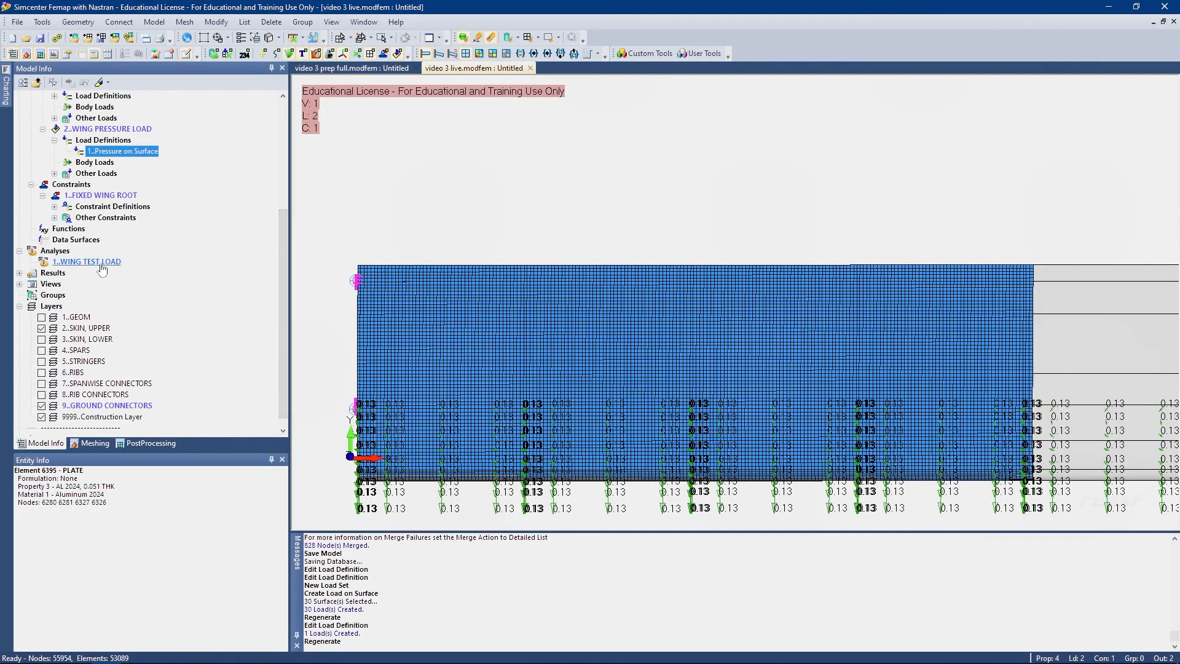
right_click(105, 141)
click(147, 221)
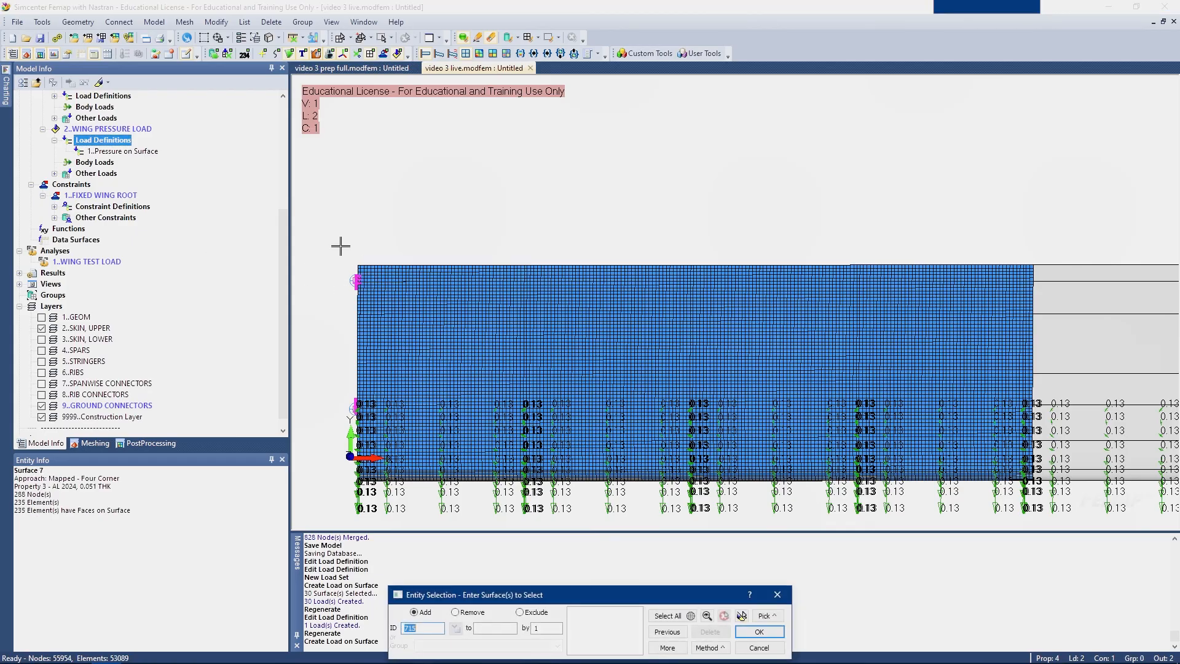
drag(338, 246, 1010, 383)
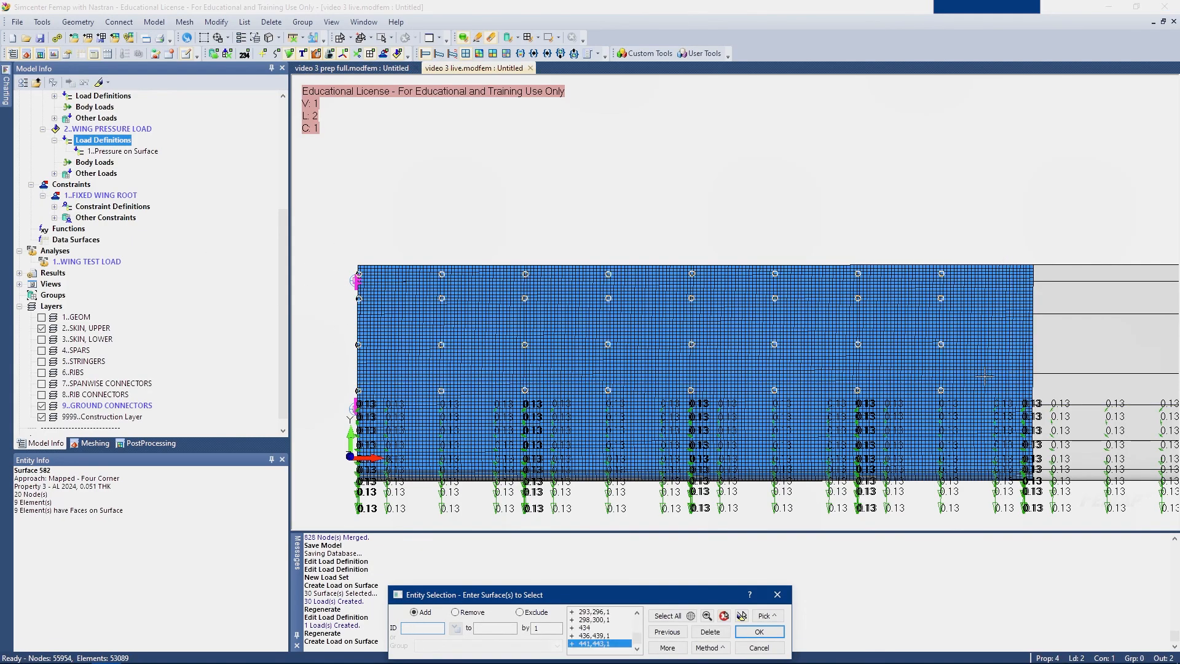
scroll(934, 393, down, 3)
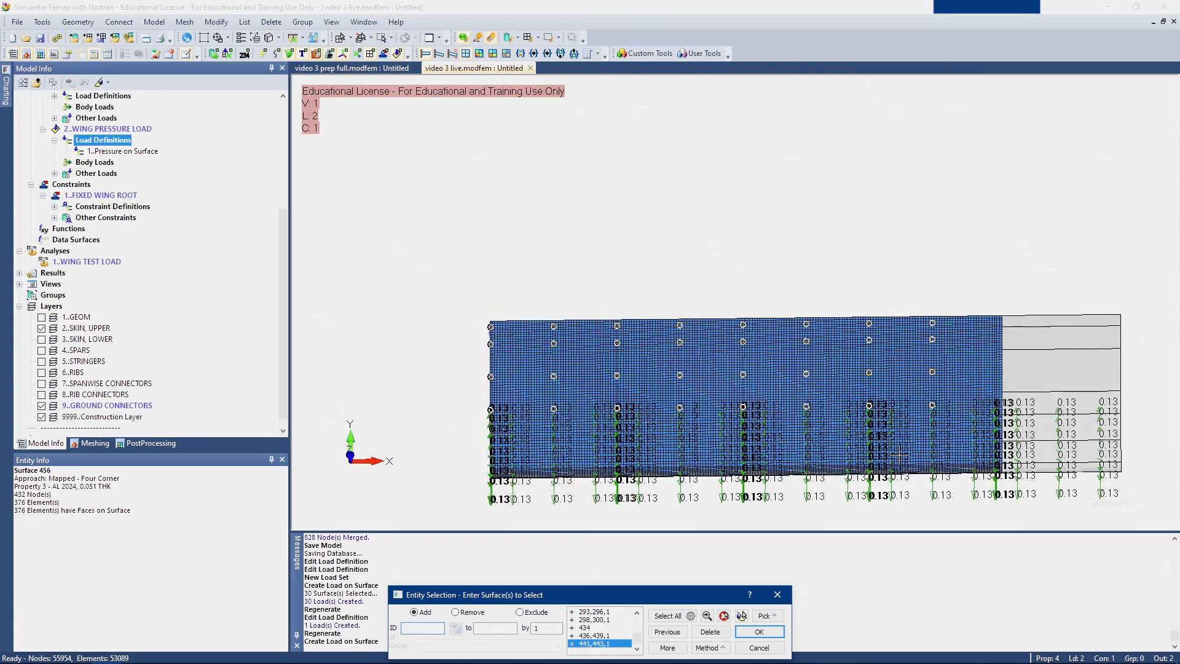
scroll(1082, 381, up, 1)
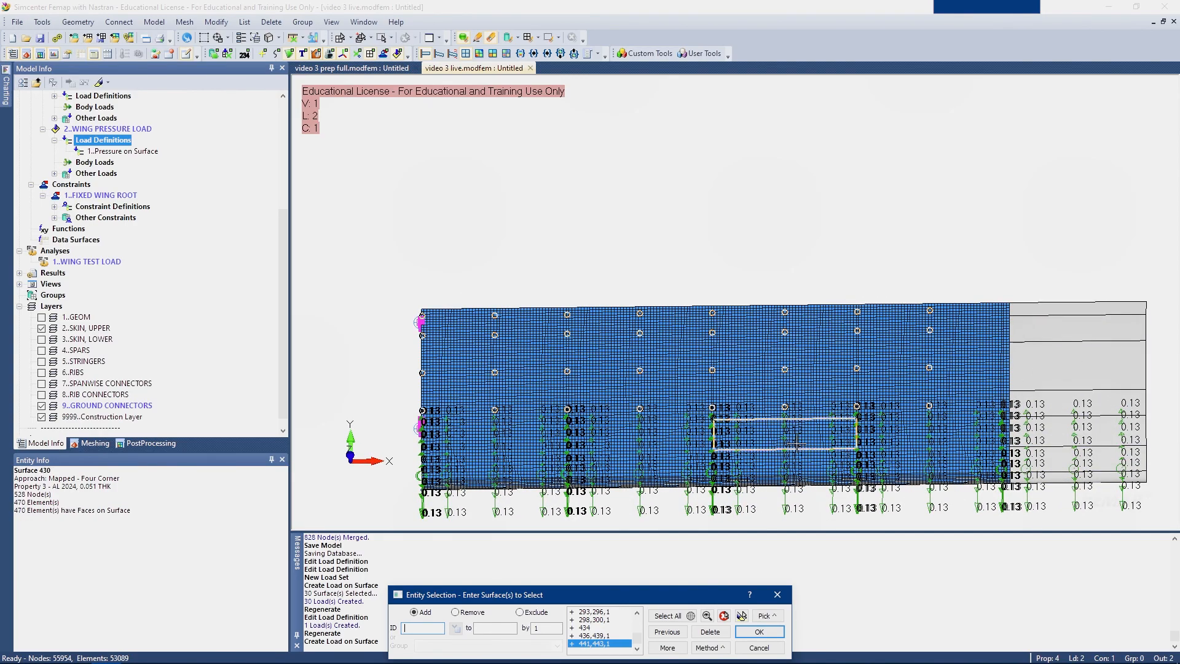
click(742, 616)
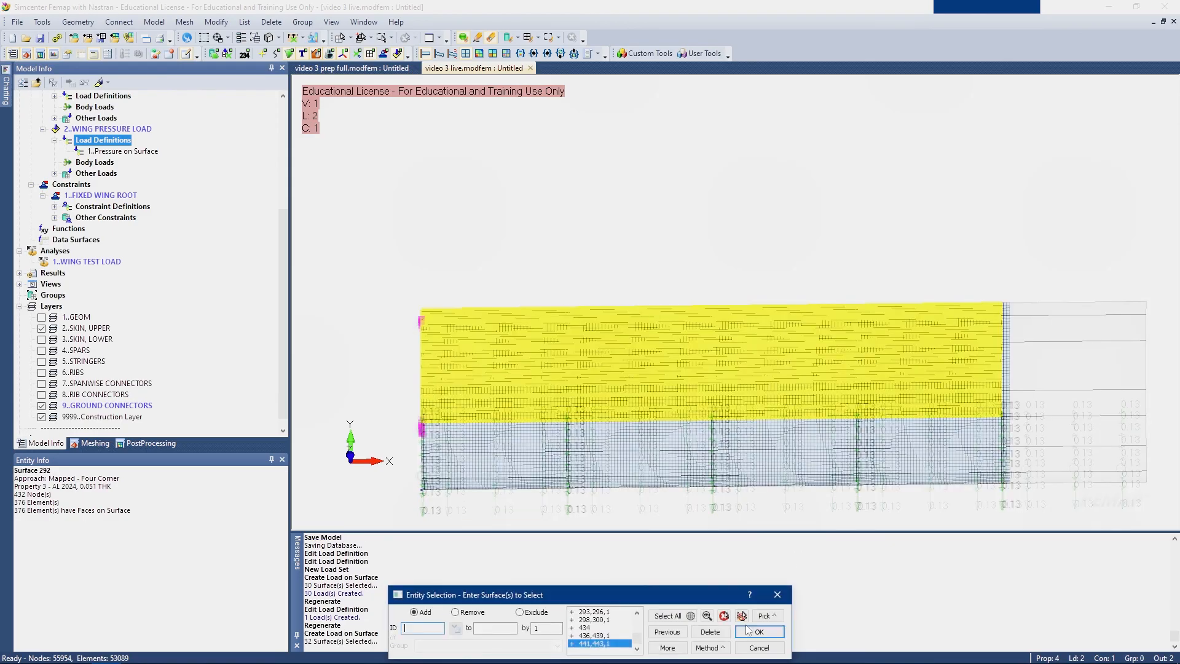
Apply a constant pressure of magnitude .06, normal to the element face and acting outward, to the selected aft upper-skin surfaces
click(757, 635)
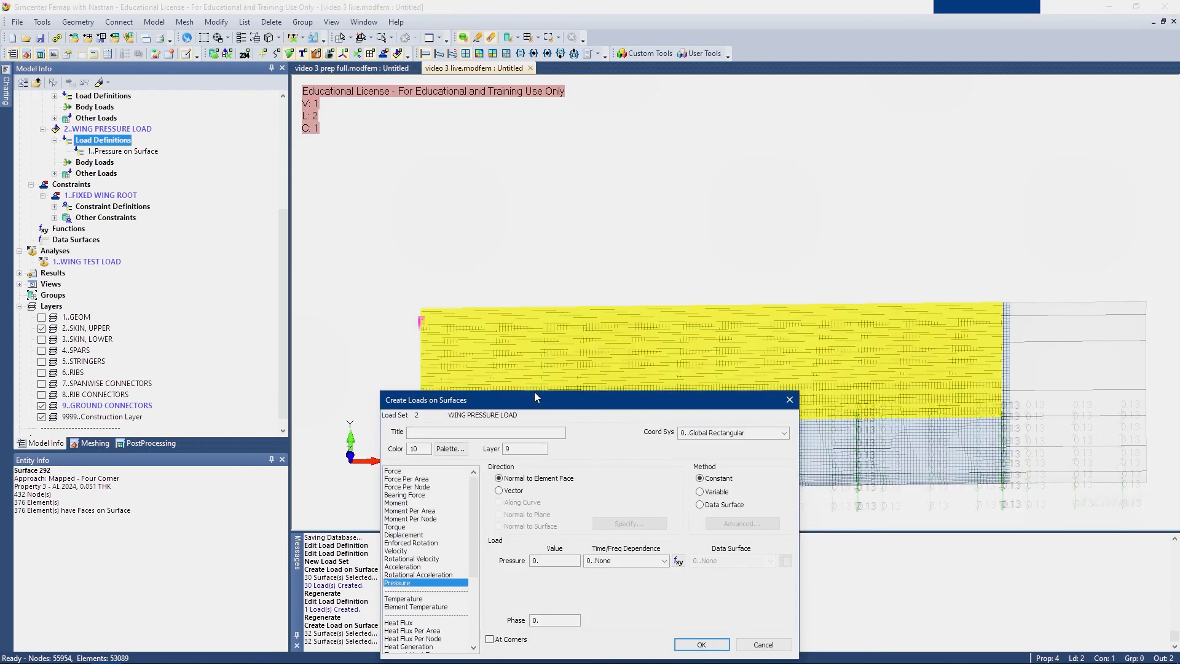
drag(534, 396, 482, 291)
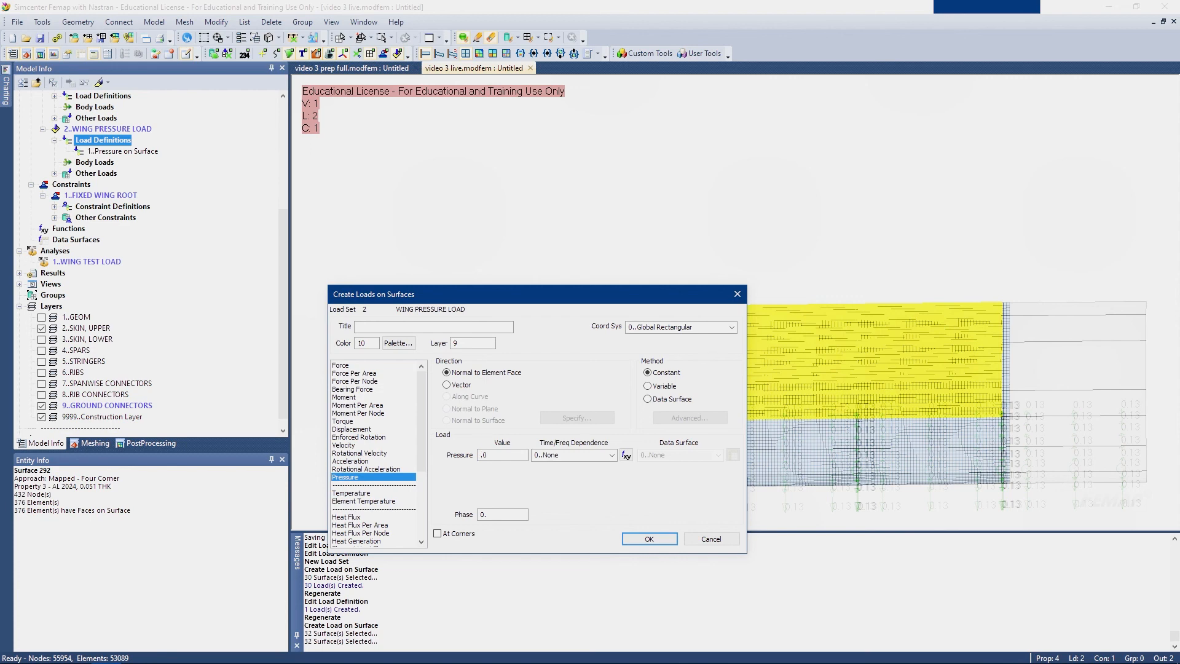
drag(473, 300, 336, 152)
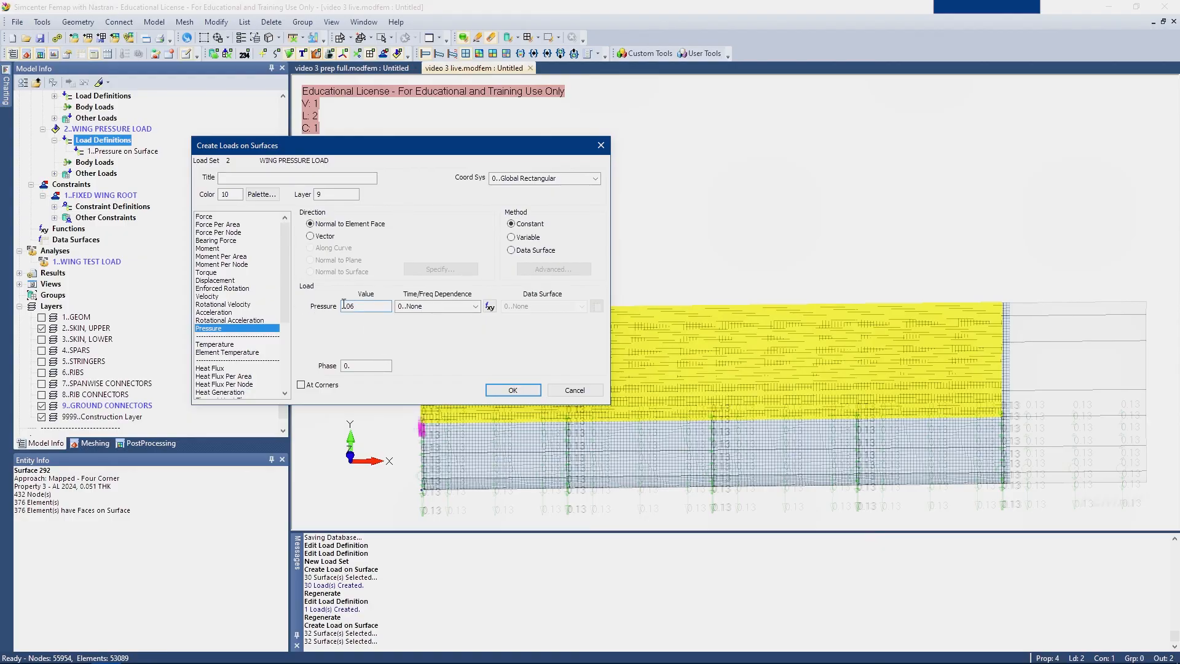
click(513, 390)
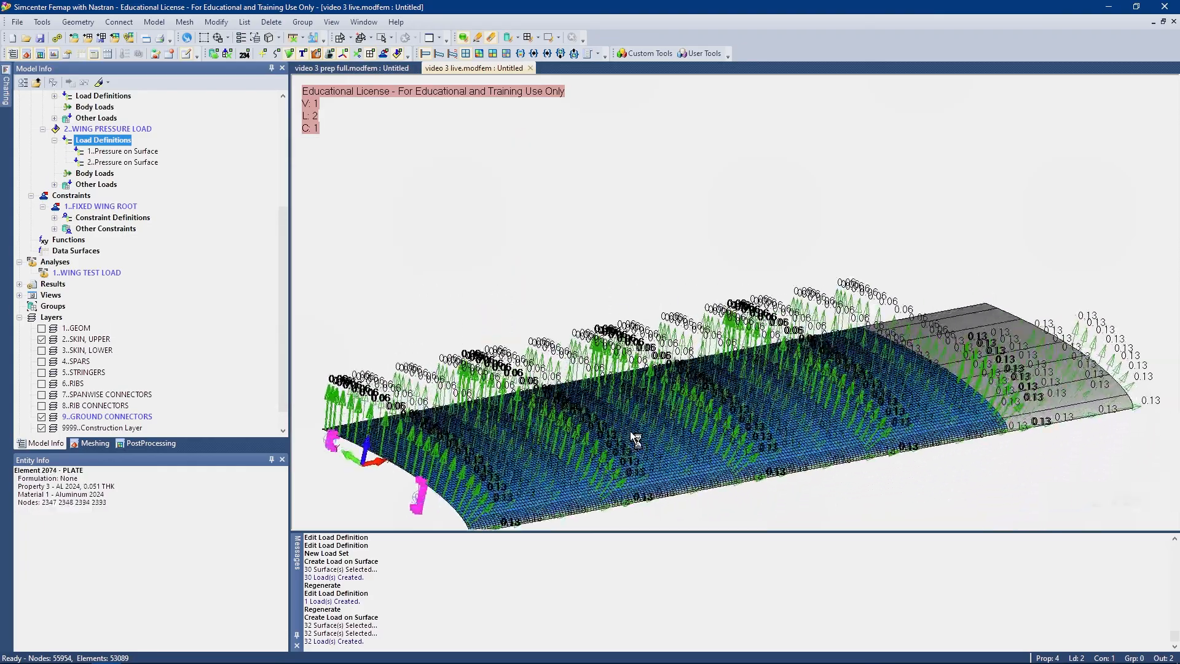
middle_drag(630, 431, 615, 497)
middle_drag(523, 429, 495, 416)
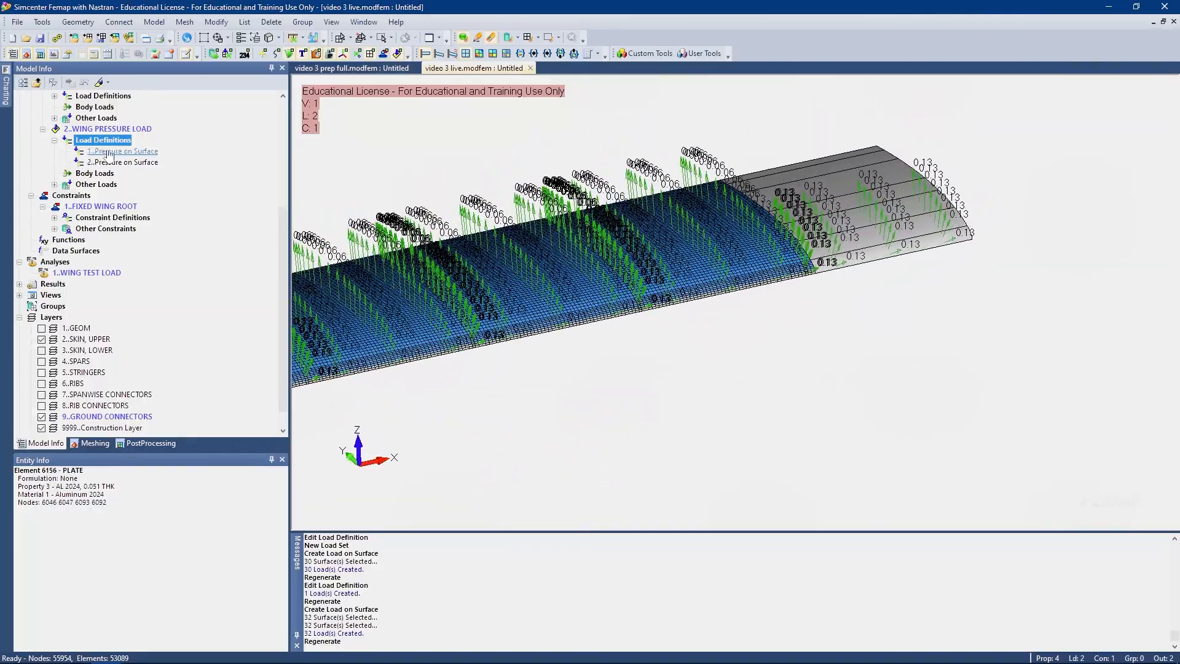
Edit where the first Pressure on Surface load is applied, removing the unmeshed surfaces at the wing tip
right_click(112, 151)
click(160, 258)
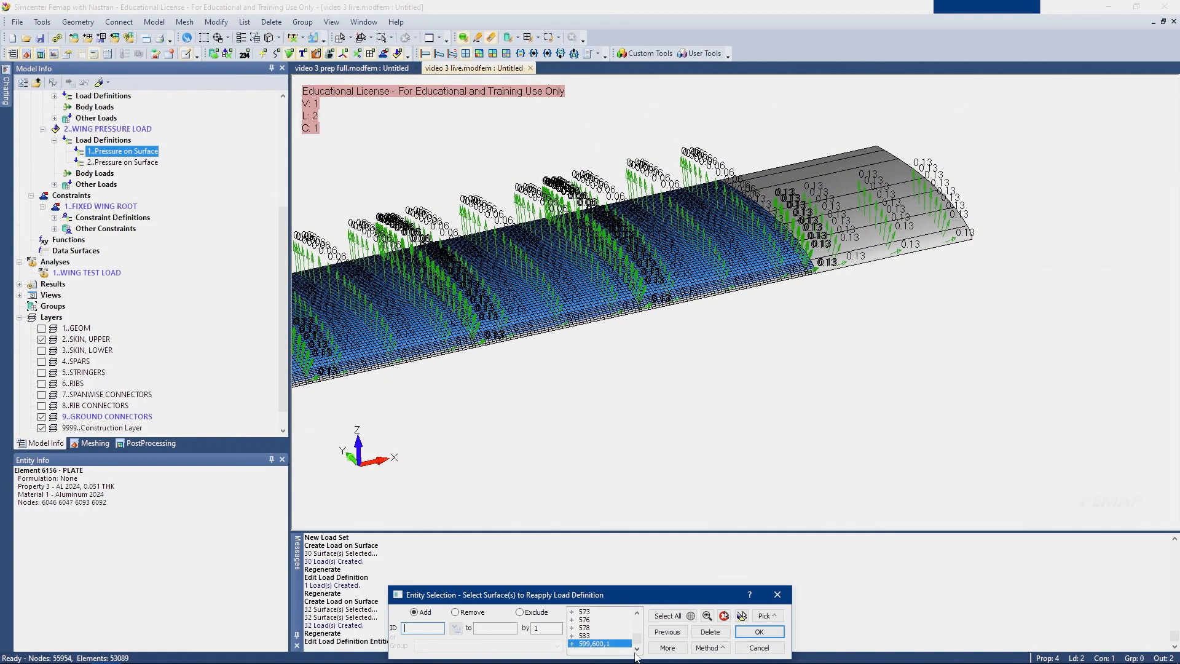
middle_drag(750, 612, 679, 640)
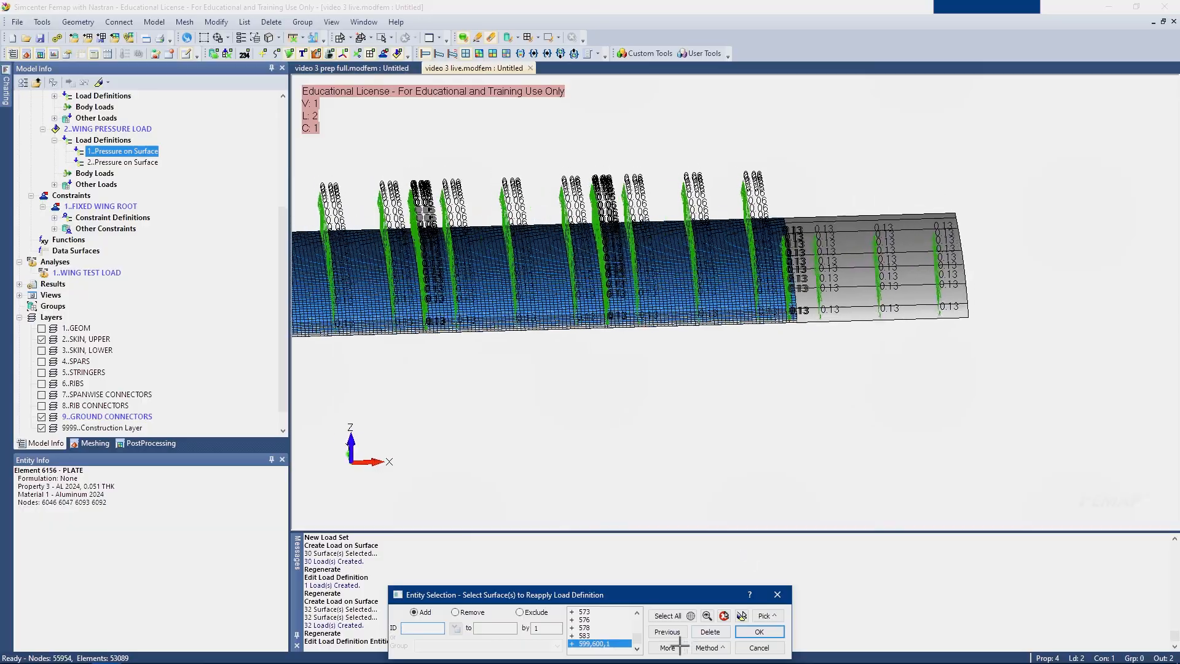
click(471, 612)
drag(1050, 473, 910, 318)
click(759, 632)
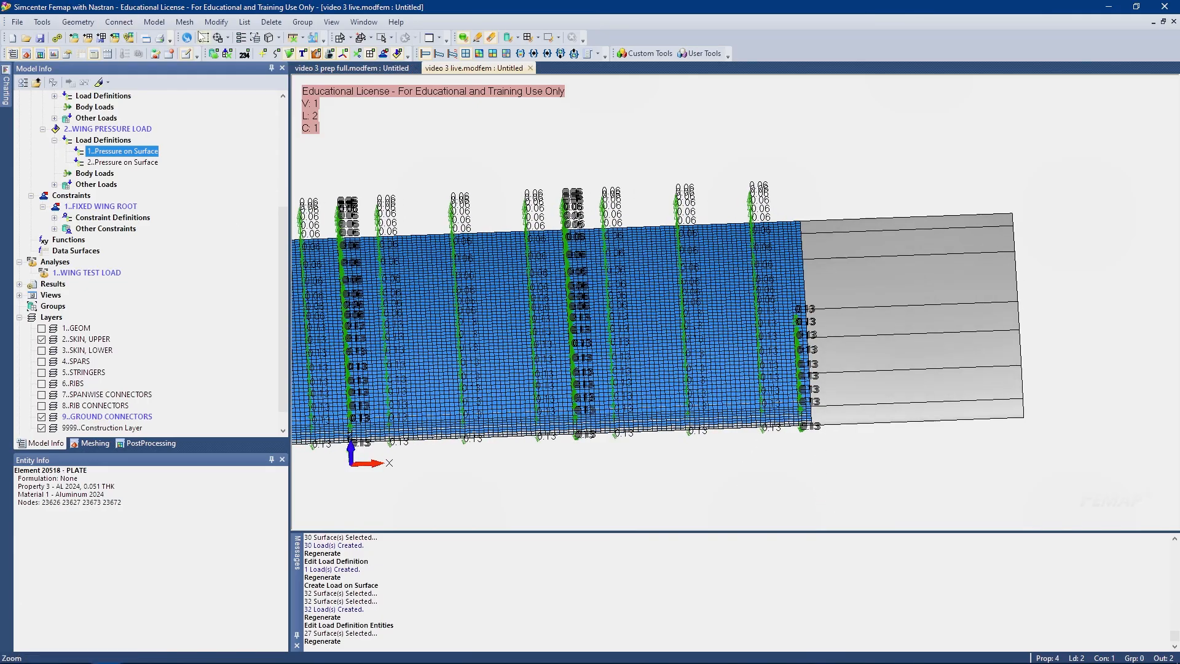
Reopen the first pressure load's surface selection, deselect the narrow surfaces at the outboard end of the mesh, and preview the selection
right_click(123, 157)
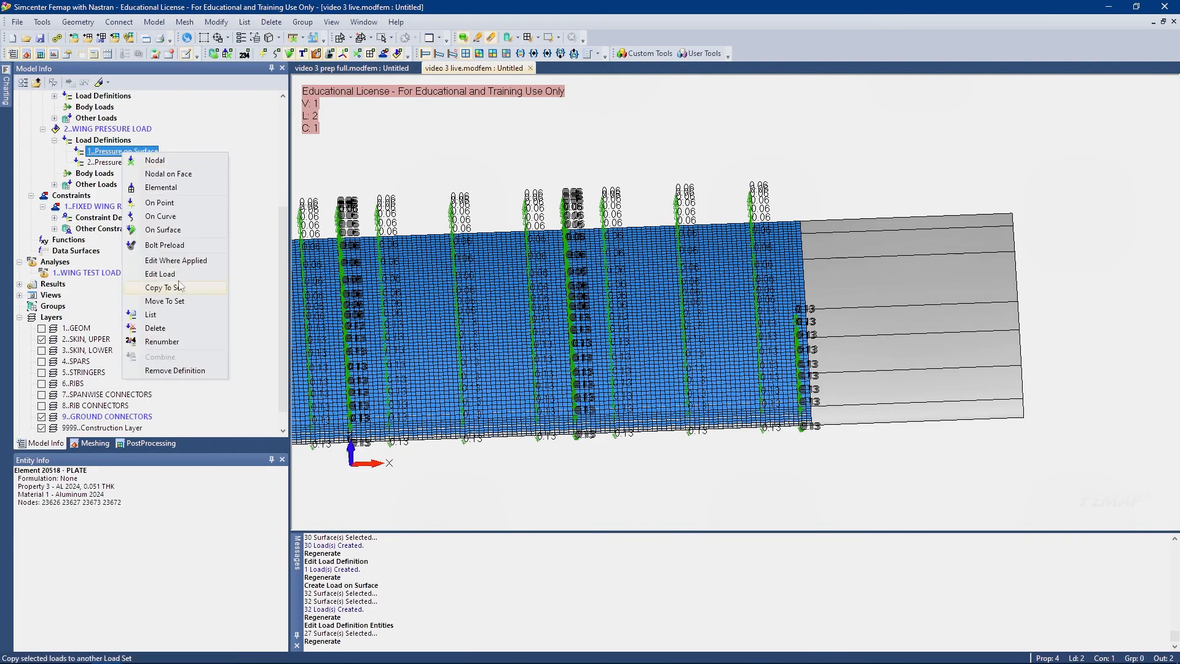
click(184, 263)
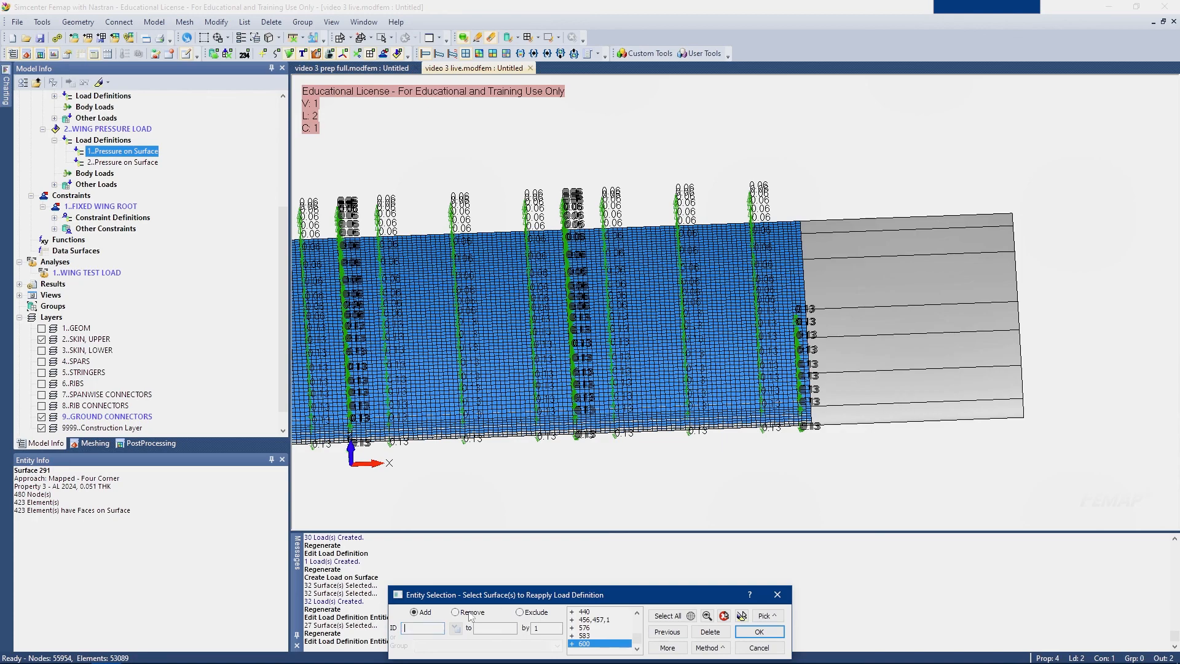
mouse_move(838, 399)
middle_down()
mouse_move(835, 429)
mouse_move(835, 420)
middle_up()
shift+drag(875, 271, 797, 443)
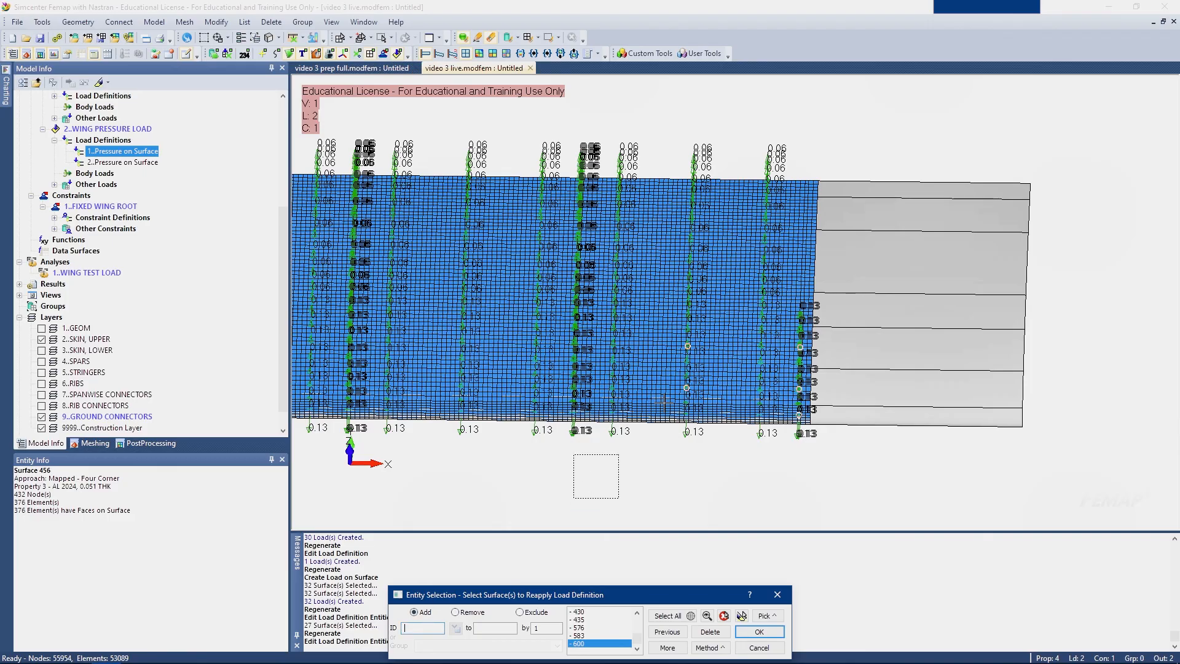
drag(618, 455, 698, 425)
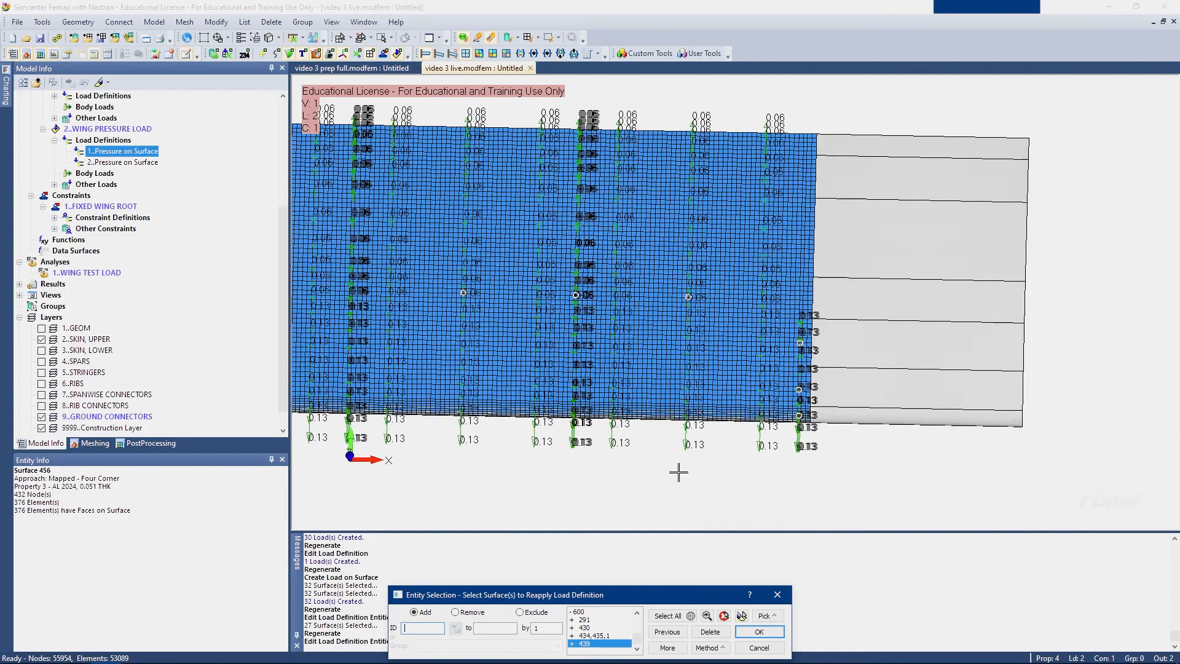
click(741, 616)
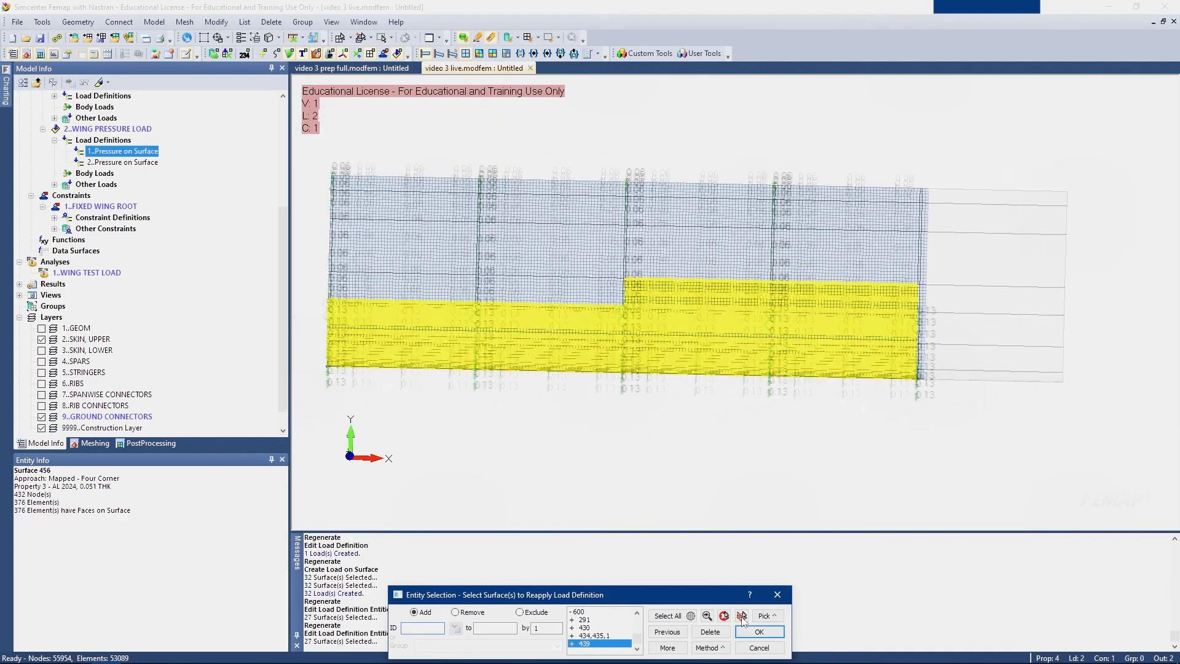
Remove the two extra aft-row surfaces in the outer bays from the first pressure load, reapply it, and inspect the pressure arrows
click(483, 610)
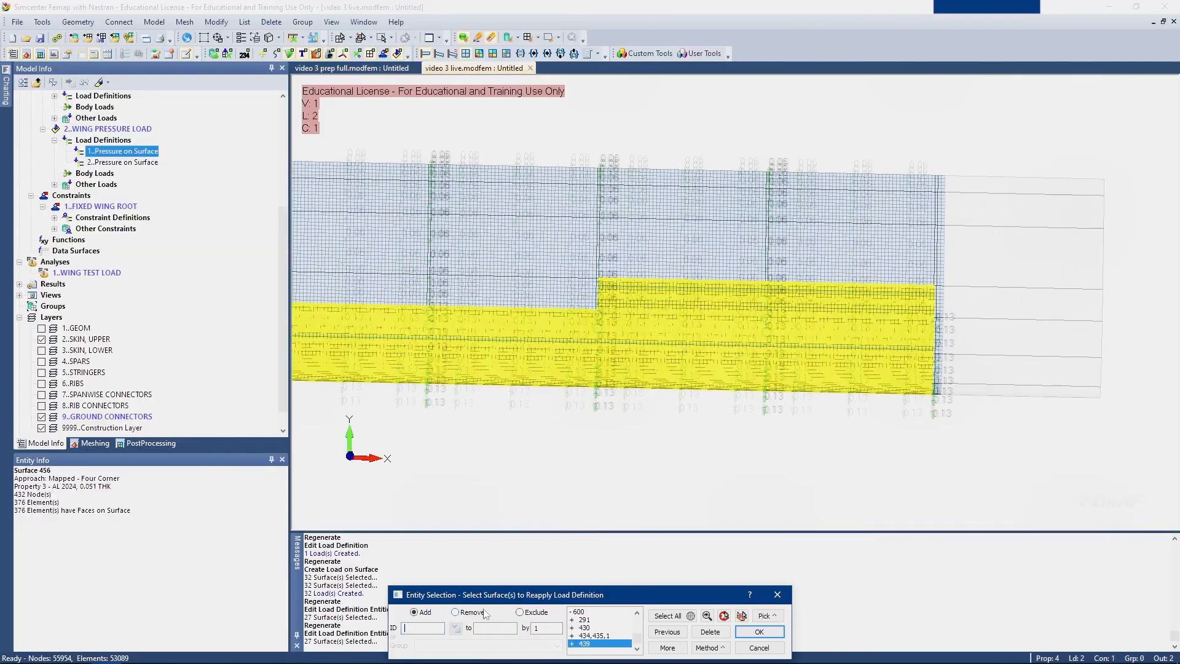
click(641, 296)
click(778, 293)
click(759, 632)
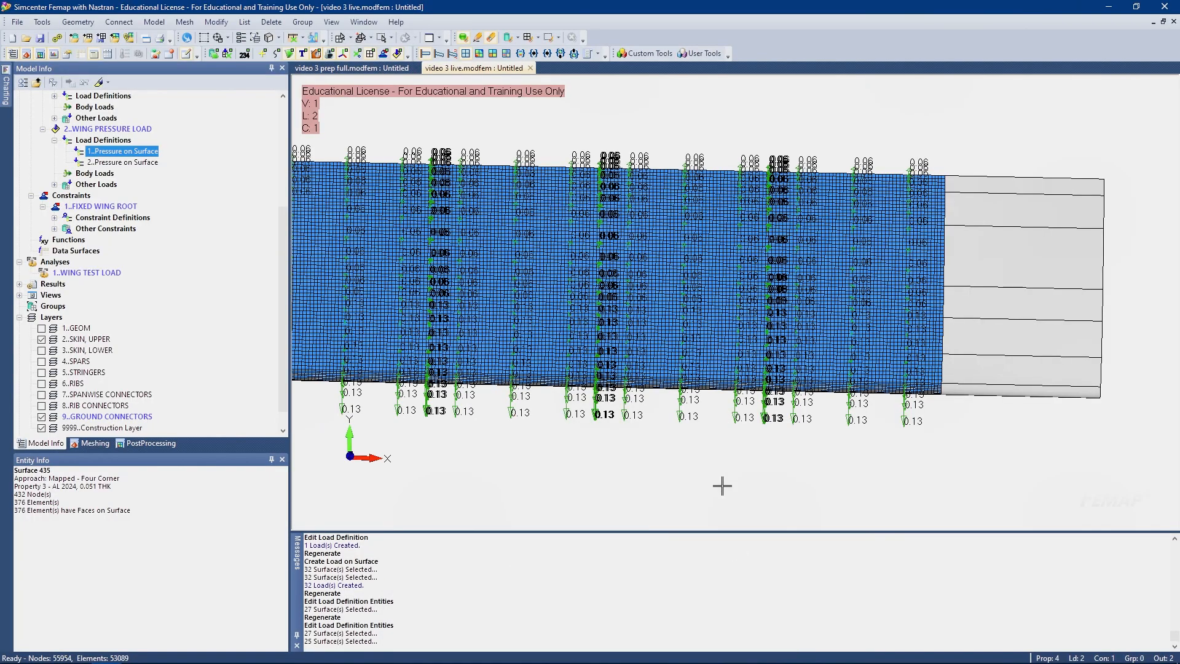
middle_drag(711, 463, 790, 406)
scroll(790, 406, up, 3)
scroll(790, 406, up, 5)
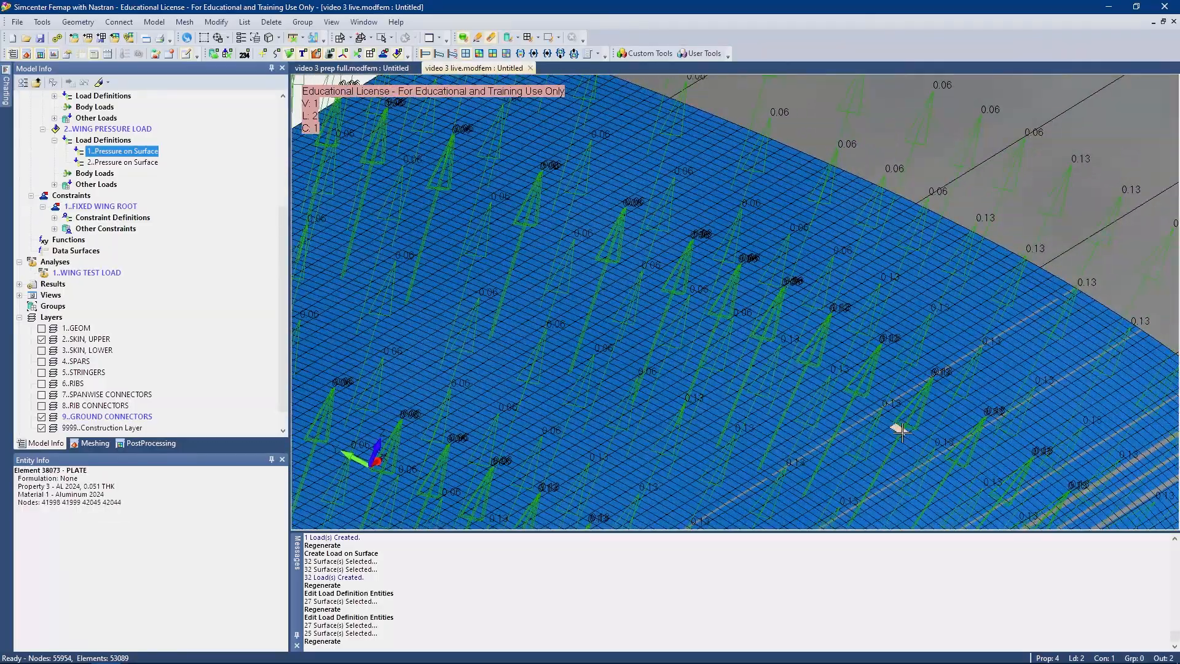
scroll(901, 432, down, 3)
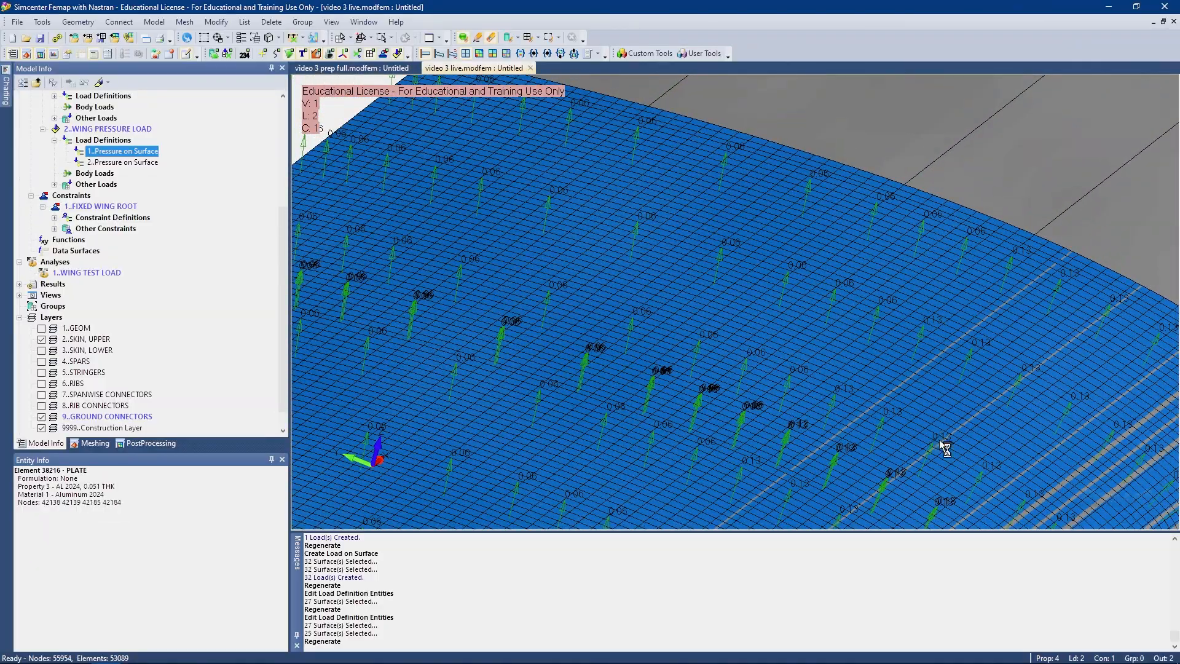
scroll(940, 442, down, 6)
Show the SKIN, LOWER layer instead of SKIN, UPPER, and make GROUND CONNECTORS the active layer
middle_drag(940, 441, 746, 360)
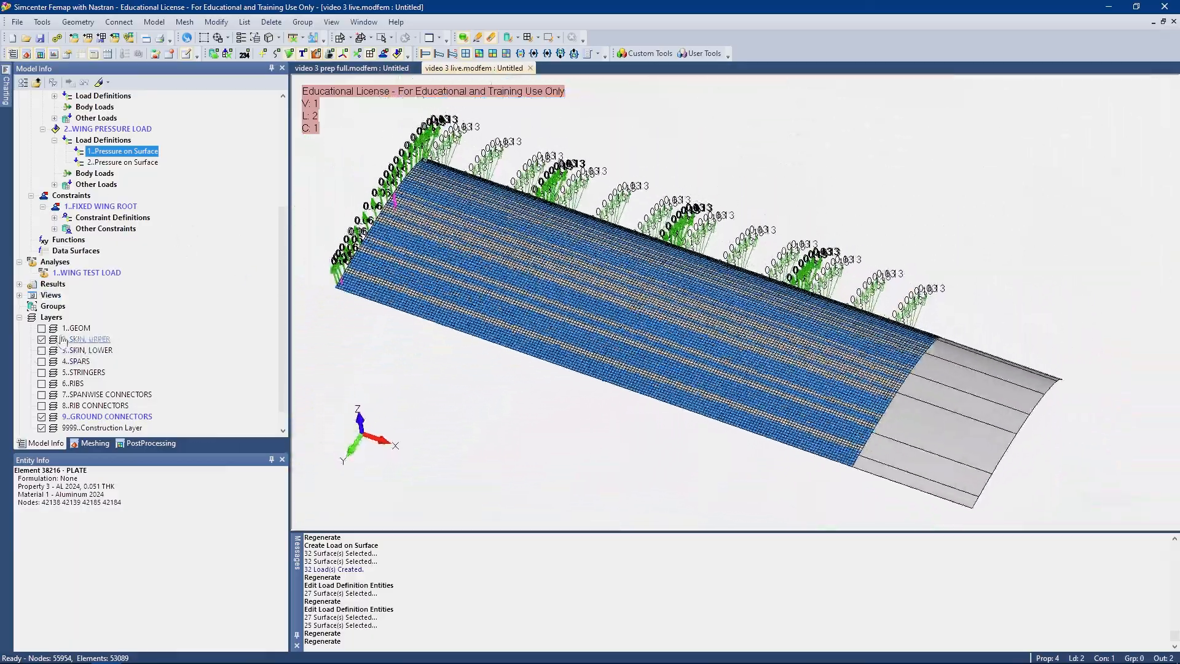
click(42, 339)
click(42, 350)
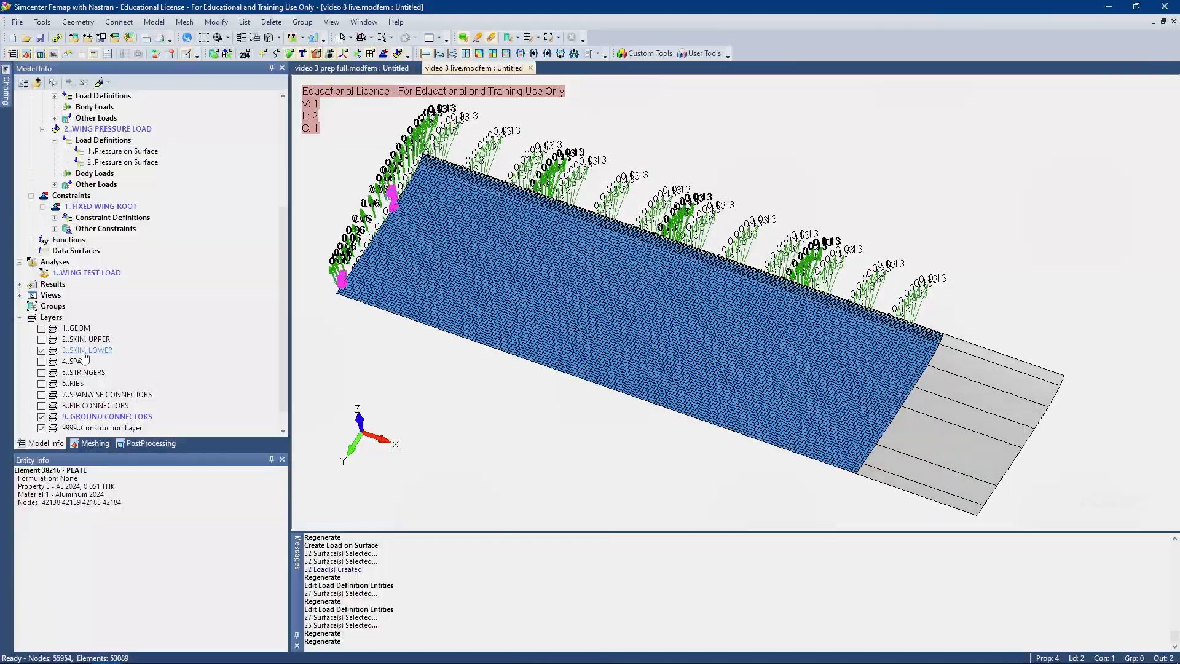
double_click(84, 352)
double_click(94, 418)
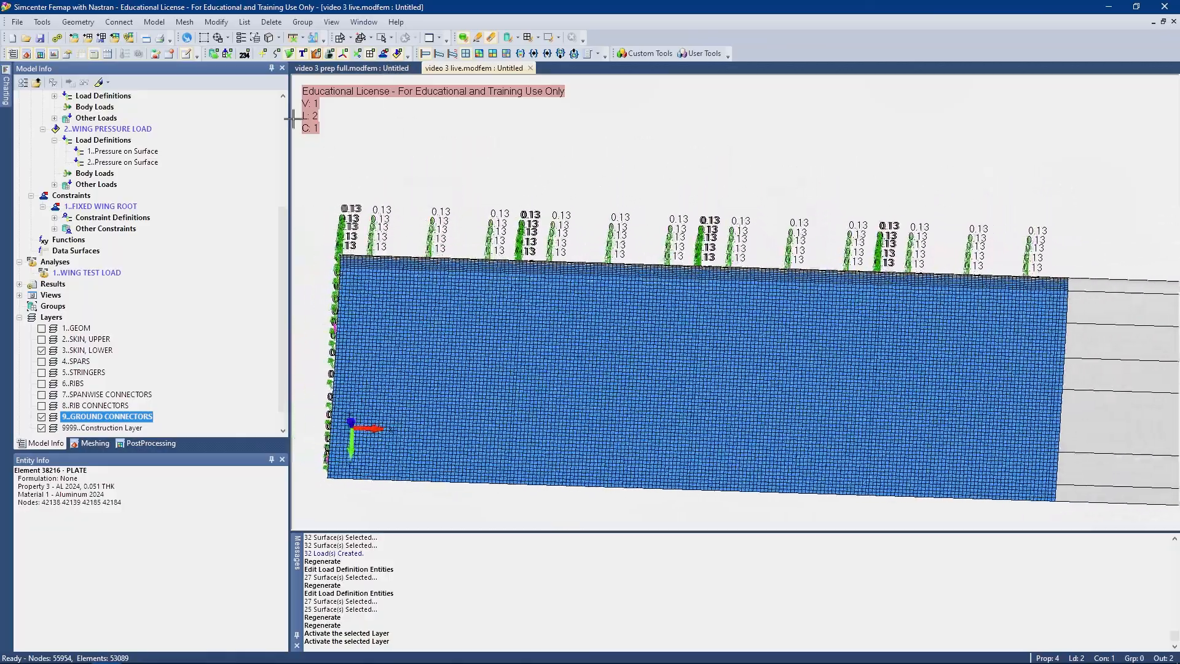
Start a surface load in WING PRESSURE LOAD, select the lower-skin surface rows nearest the leading edge across the meshed bays, and preview them
right_click(105, 140)
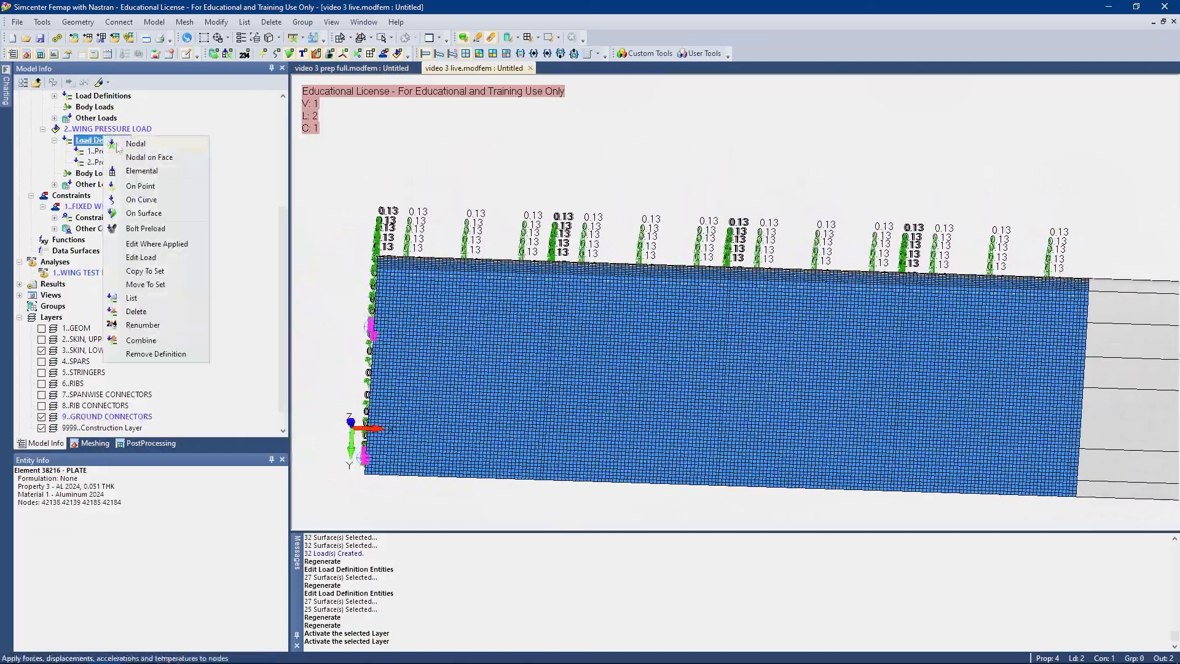
click(157, 215)
click(709, 647)
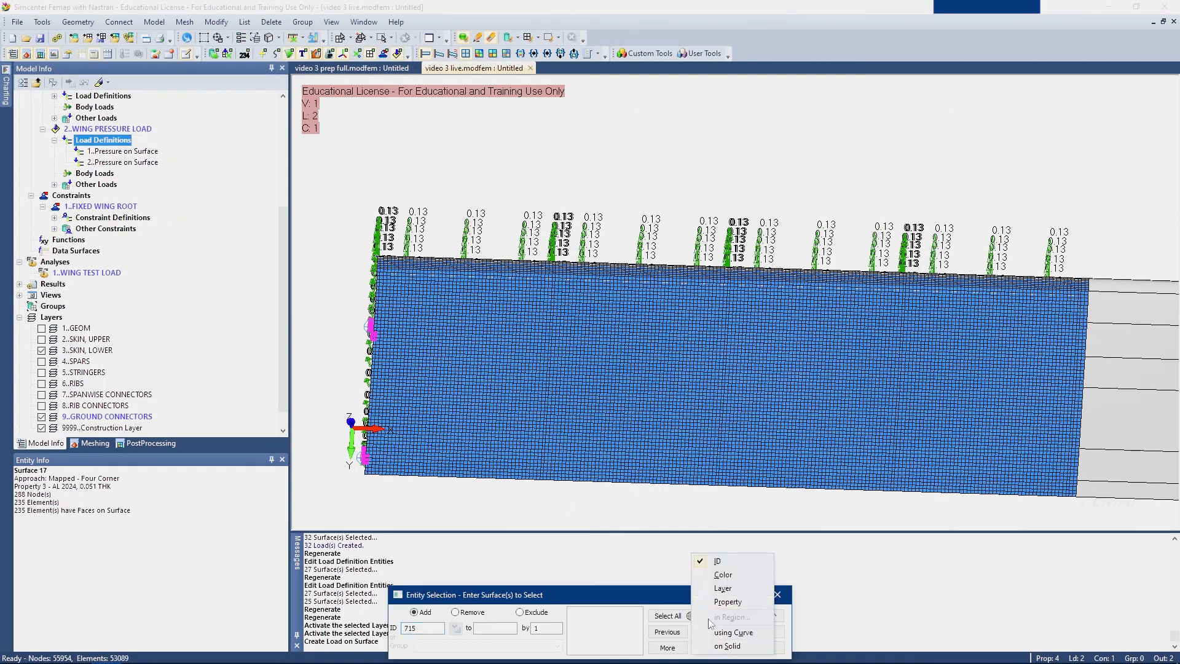
click(635, 607)
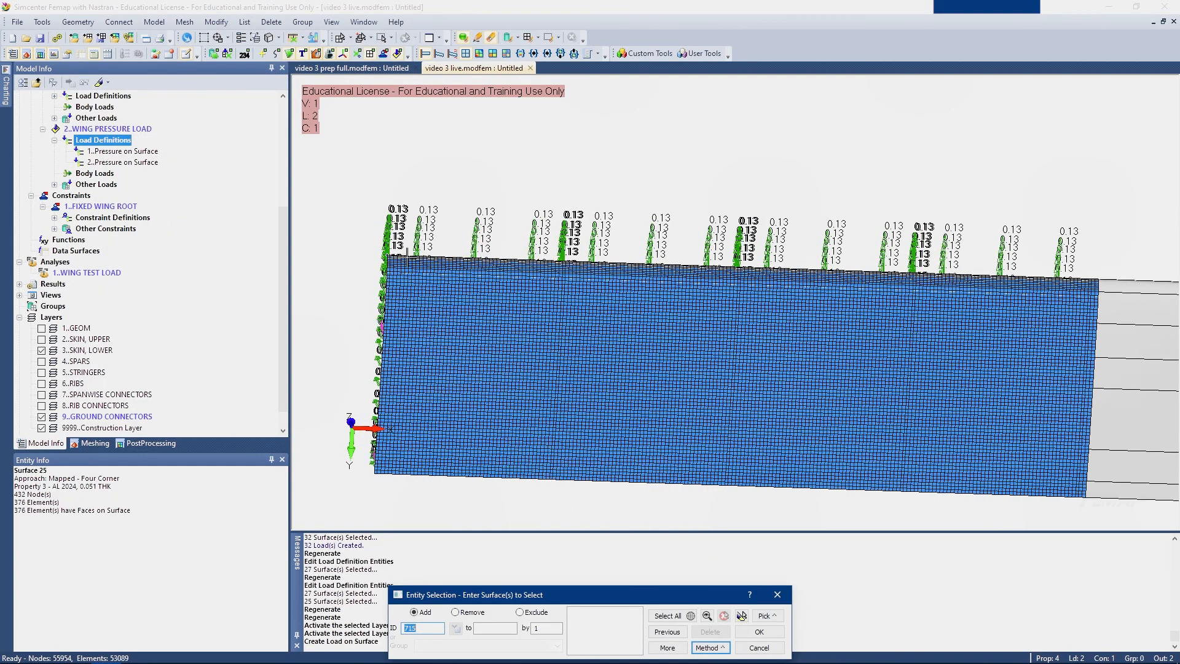
middle_drag(466, 259, 451, 261)
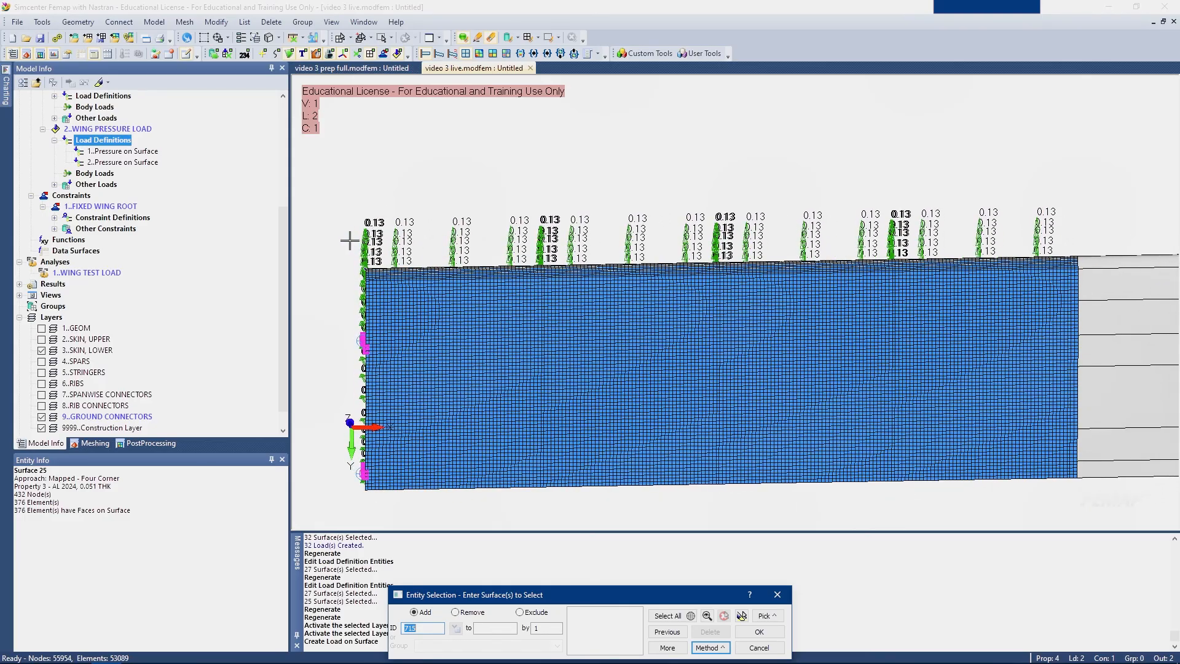
drag(344, 234, 1031, 322)
click(742, 616)
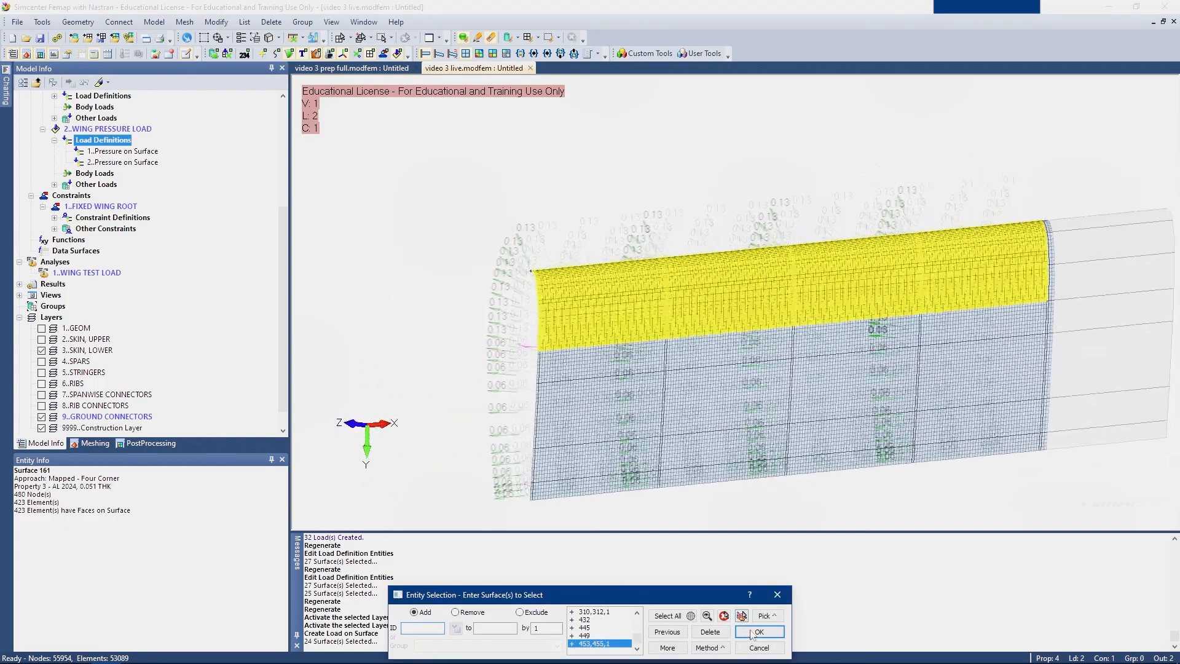
Apply a constant pressure of .13, normal to the element face, to the selected lower-skin surfaces and check the arrows
click(757, 632)
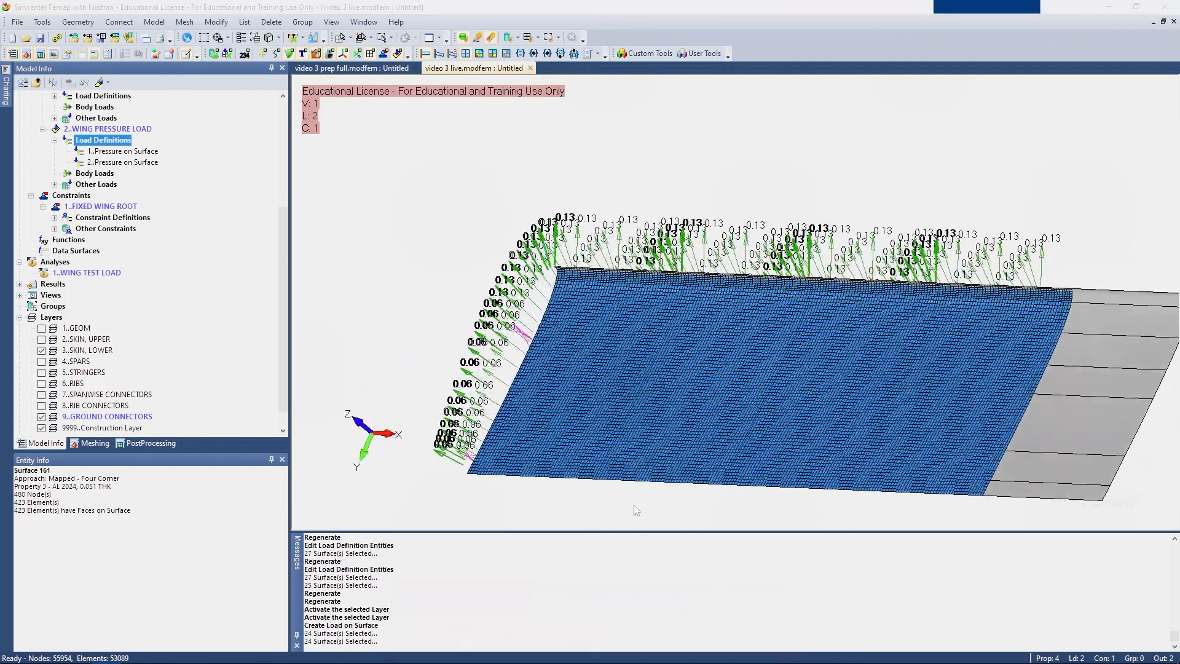
text(.13)
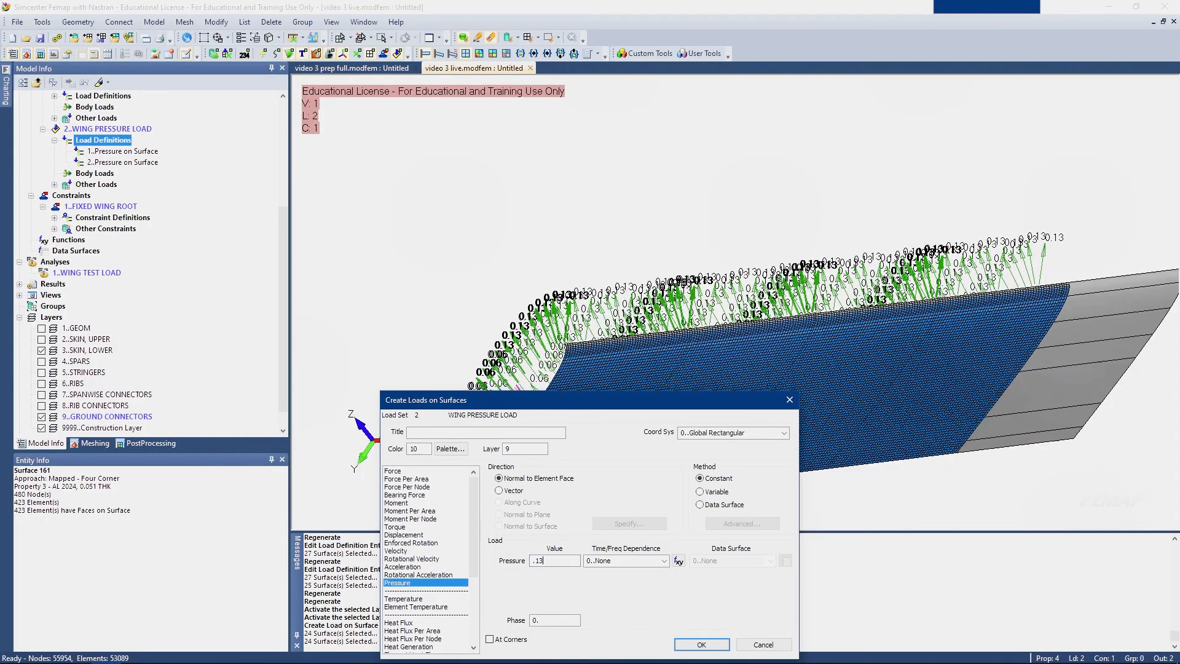
middle_drag(878, 368, 983, 375)
click(707, 645)
middle_drag(727, 392, 627, 274)
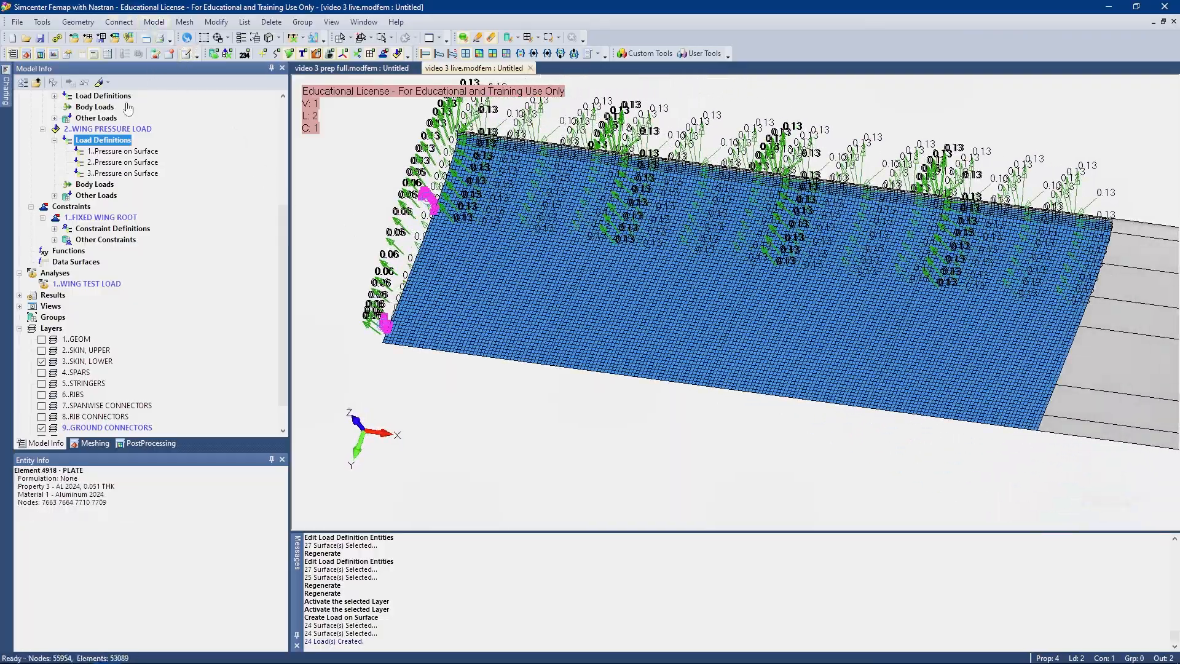
Start another surface load in WING PRESSURE LOAD, select the aft surface rows of the lower skin across the meshed bays, and preview them
right_click(99, 146)
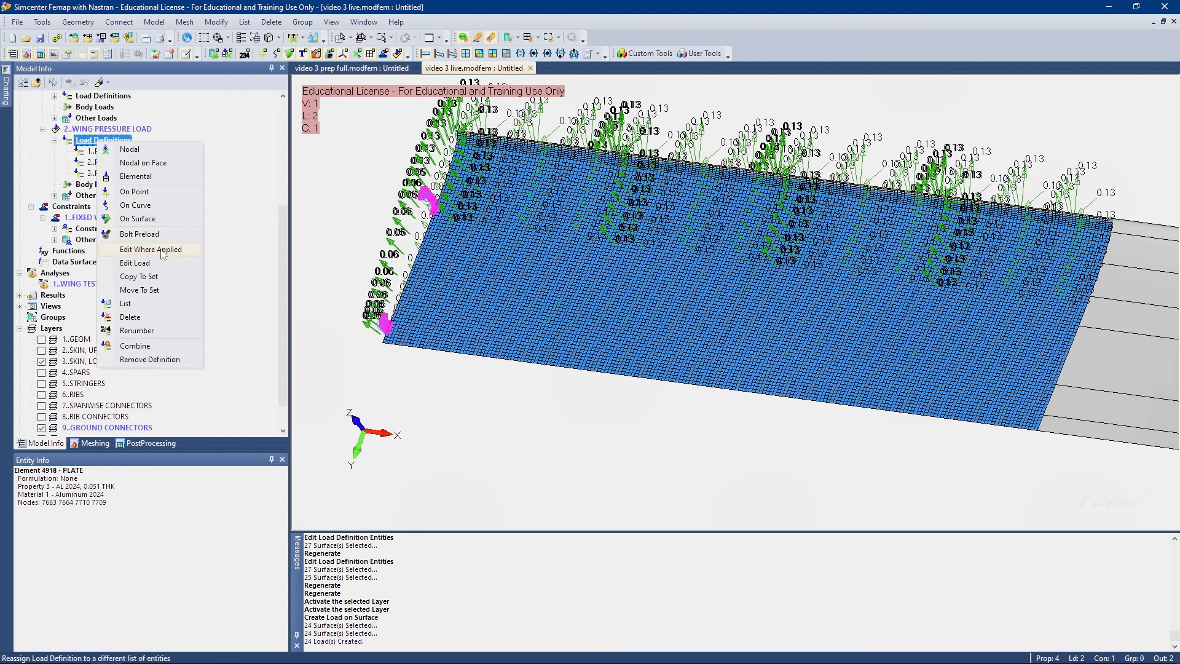
click(138, 219)
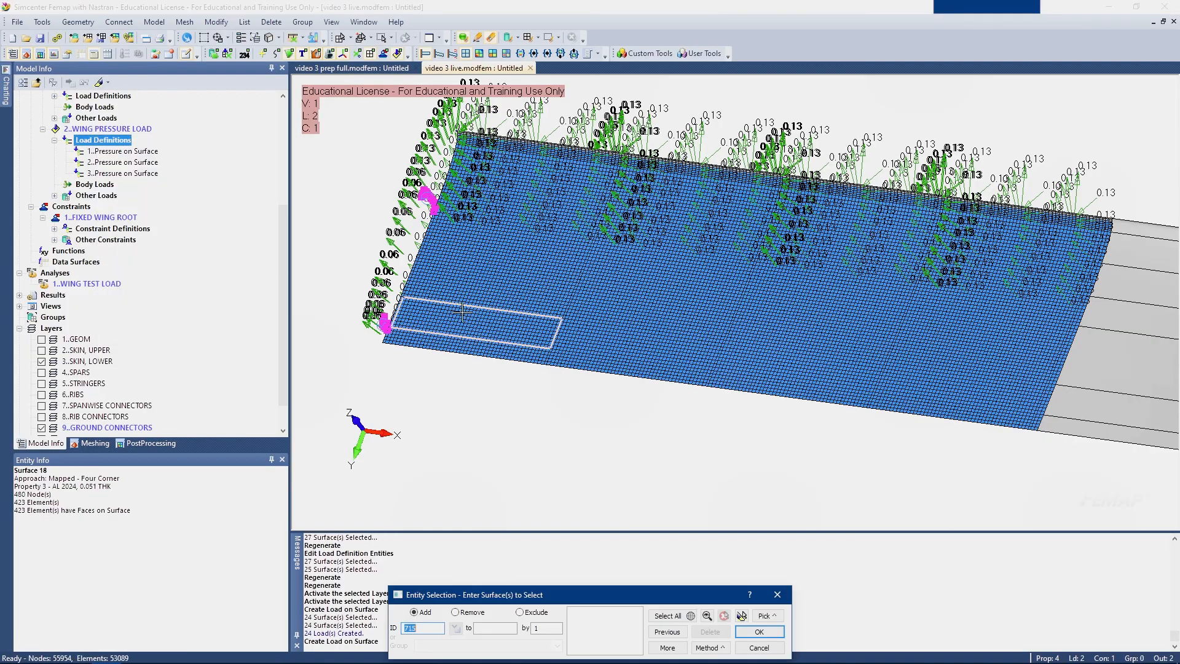
middle_drag(651, 424, 401, 247)
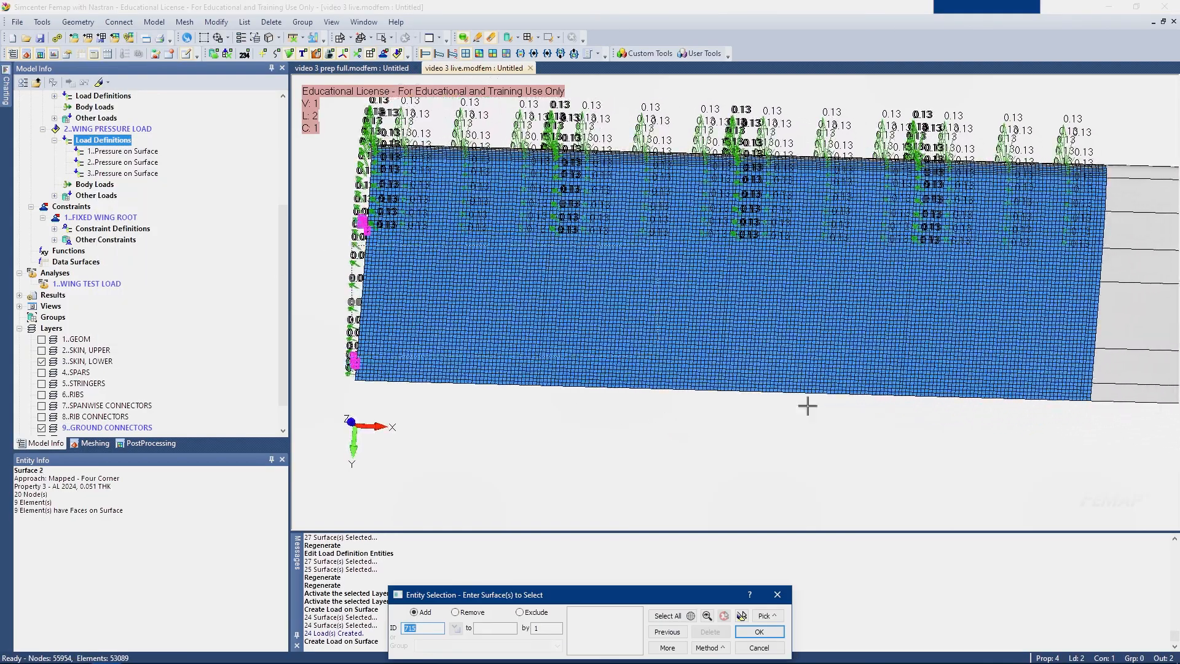
middle_drag(319, 282, 323, 284)
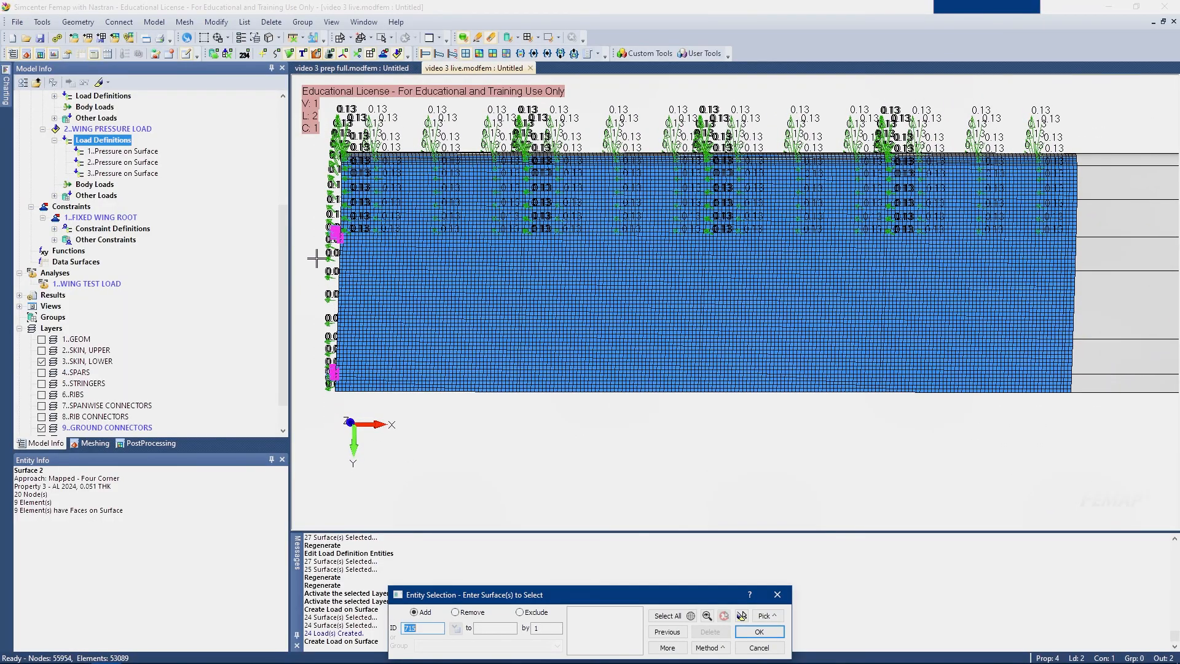
drag(692, 391, 1068, 459)
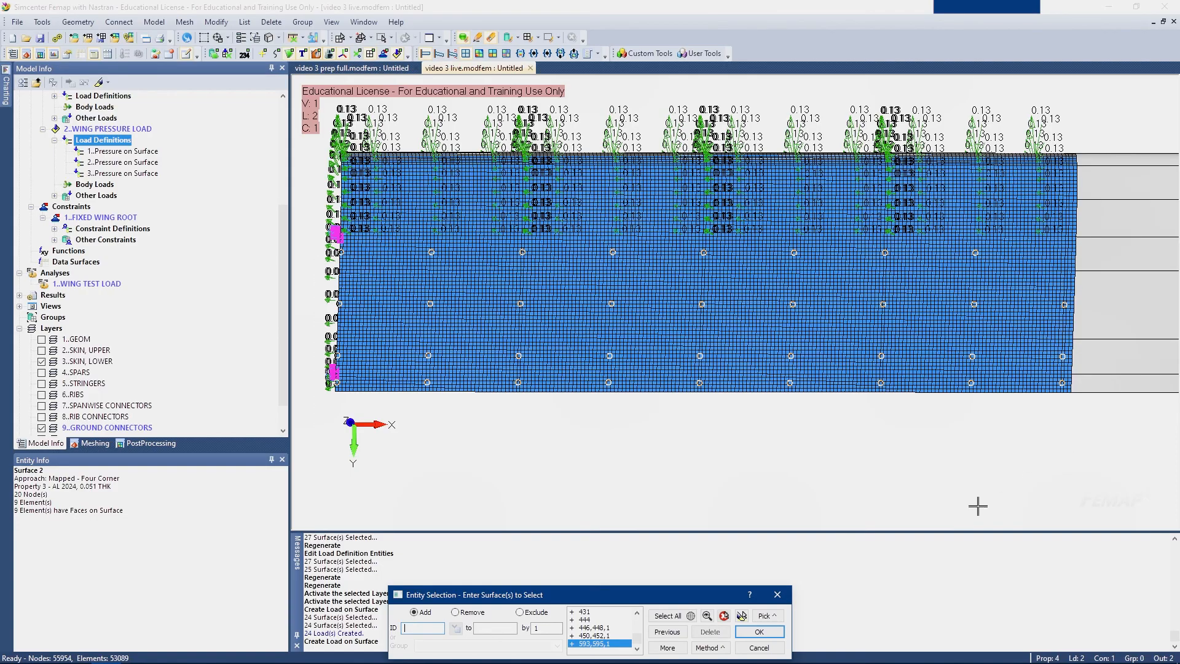
click(741, 615)
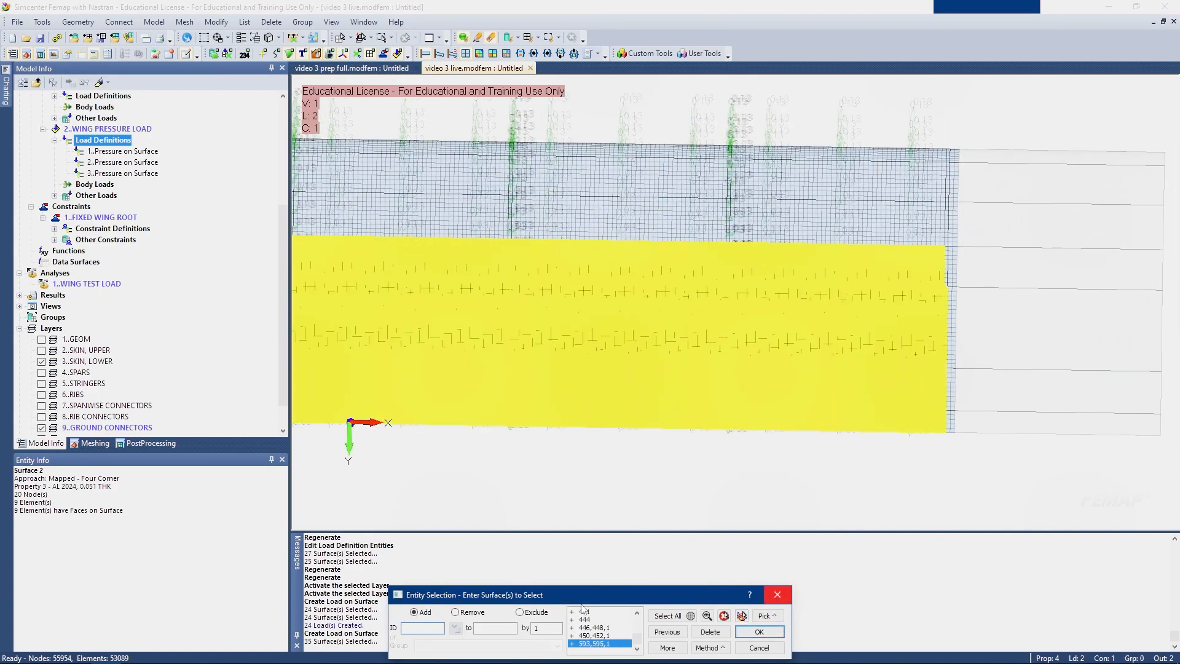
Remove the three narrow surfaces 593, 595 and 594 at the outboard end from the selection and accept the remaining aft lower-skin surfaces
click(454, 612)
scroll(901, 319, up, 4)
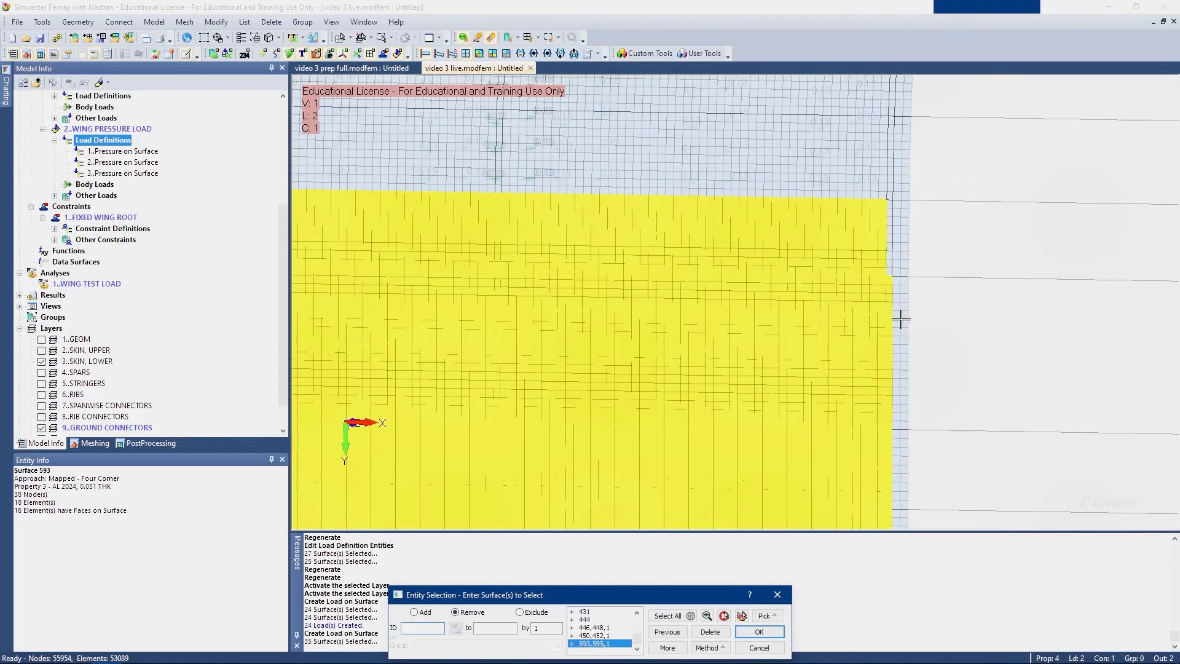
click(892, 315)
click(890, 431)
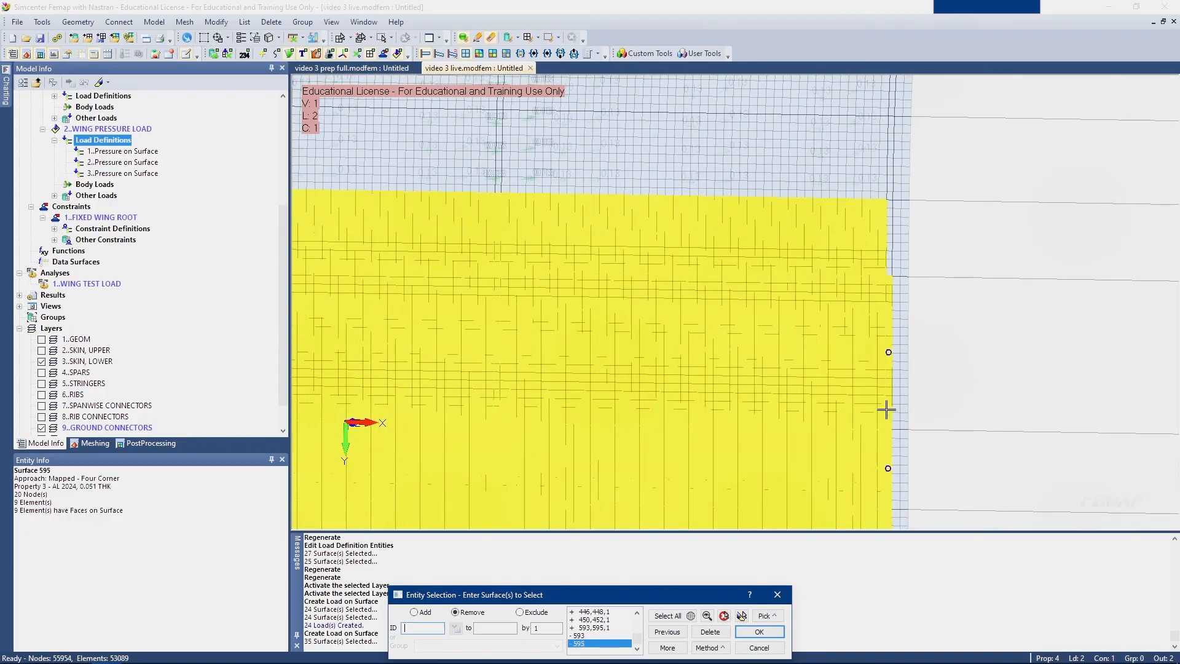
scroll(882, 513, down, 3)
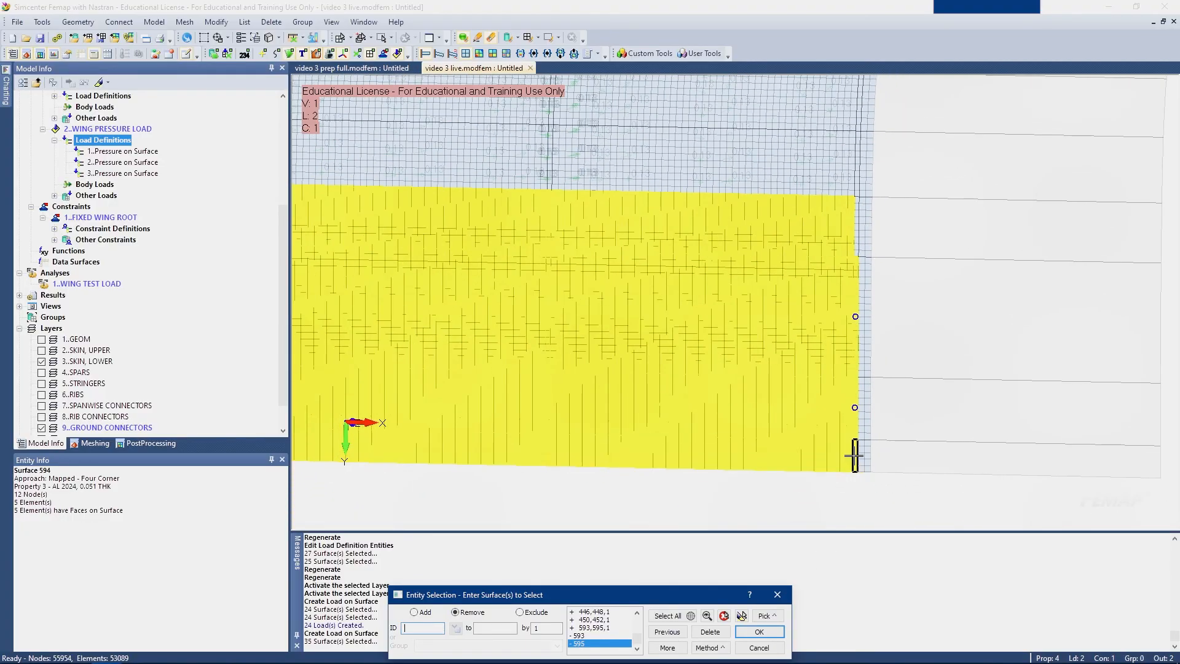
click(854, 455)
scroll(835, 460, down, 3)
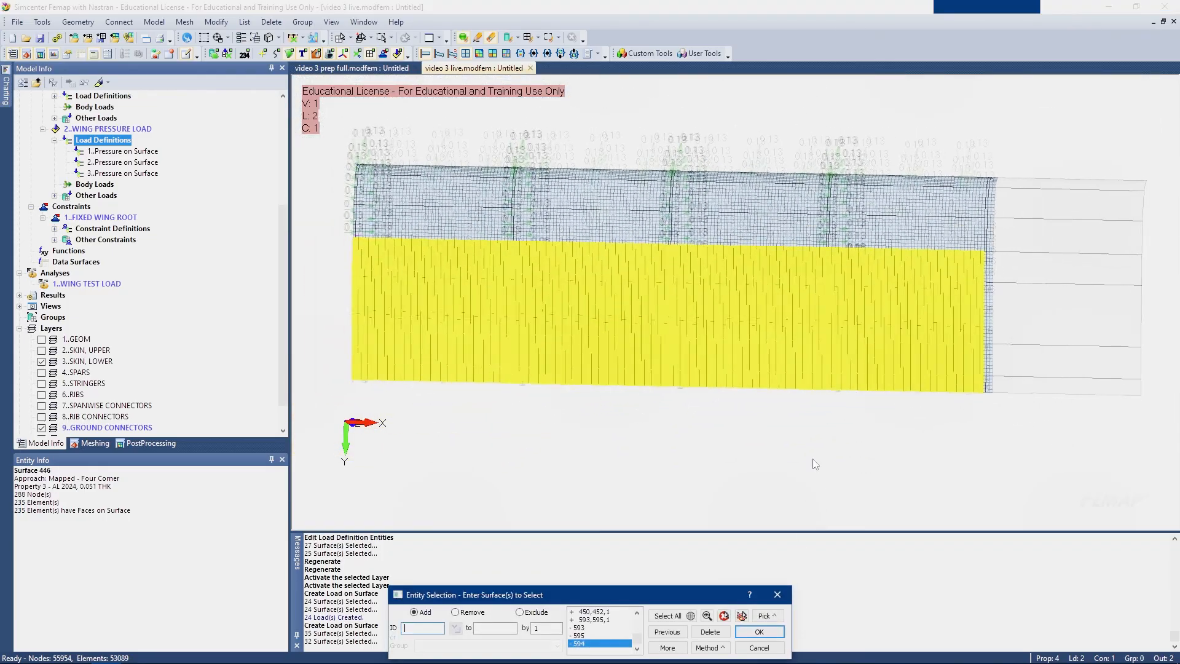
click(759, 631)
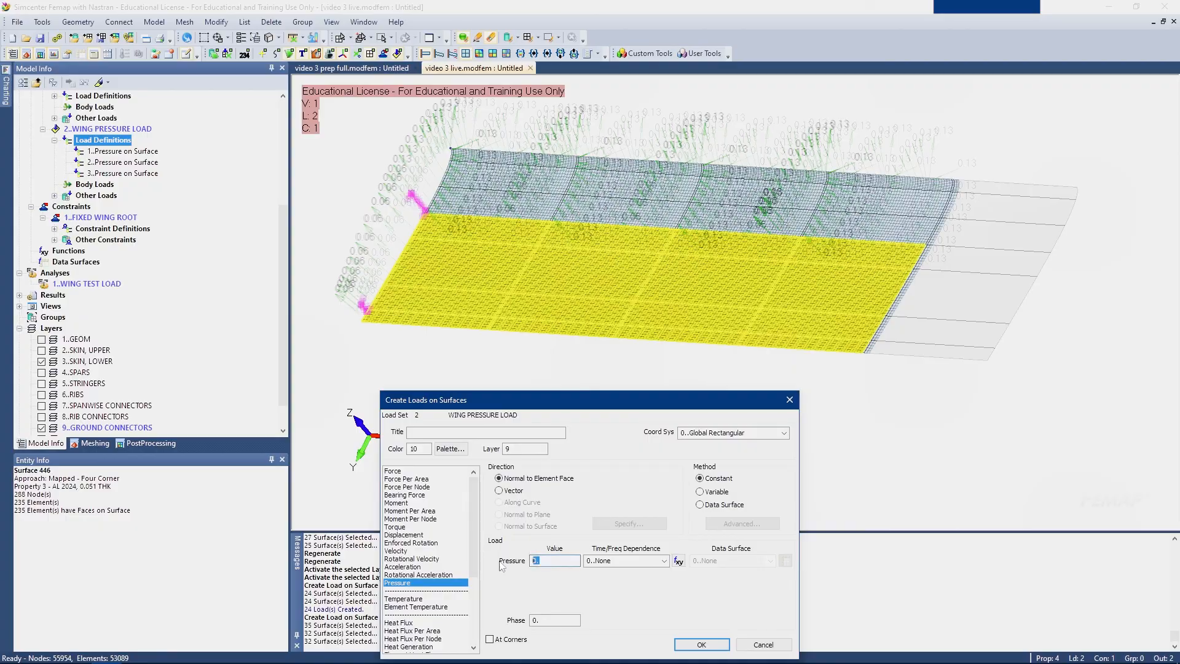
Apply a constant pressure of .06, normal to the element face, to the selected aft lower-skin surfaces and inspect the arrows
text(.06)
key(Return)
middle_drag(582, 405, 737, 364)
scroll(720, 301, up, 3)
middle_drag(332, 98, 256, 164)
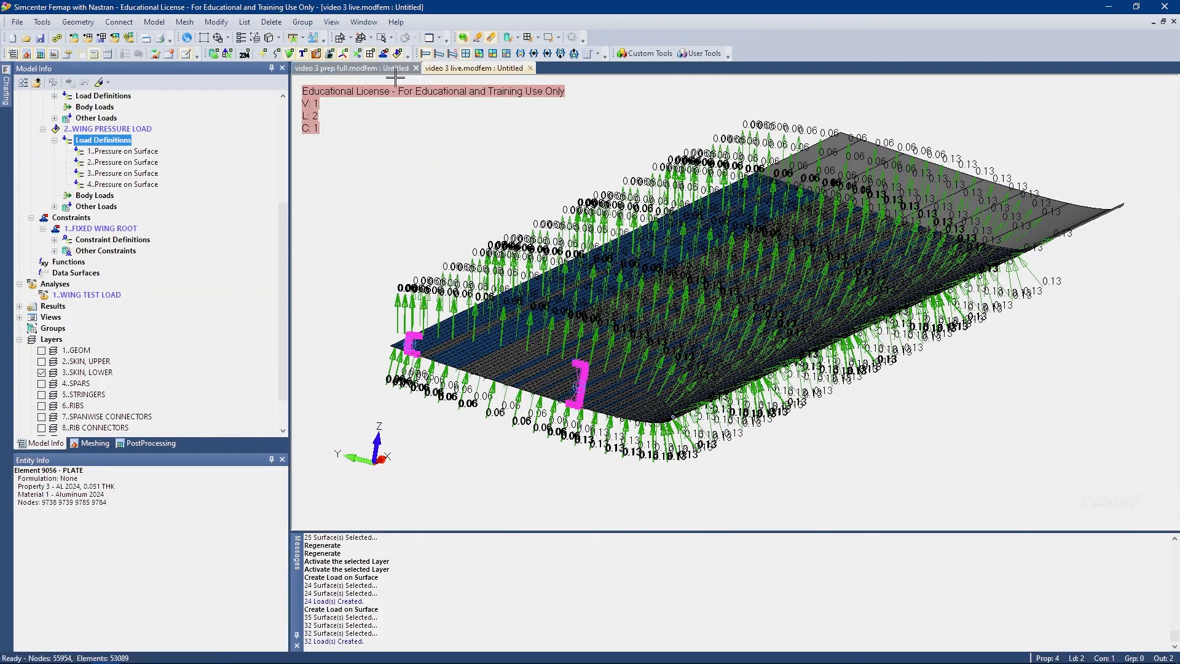
Turn off the display of the load symbols and the geometry surfaces so only the mesh and constraints are drawn
click(398, 54)
middle_drag(424, 272, 392, 273)
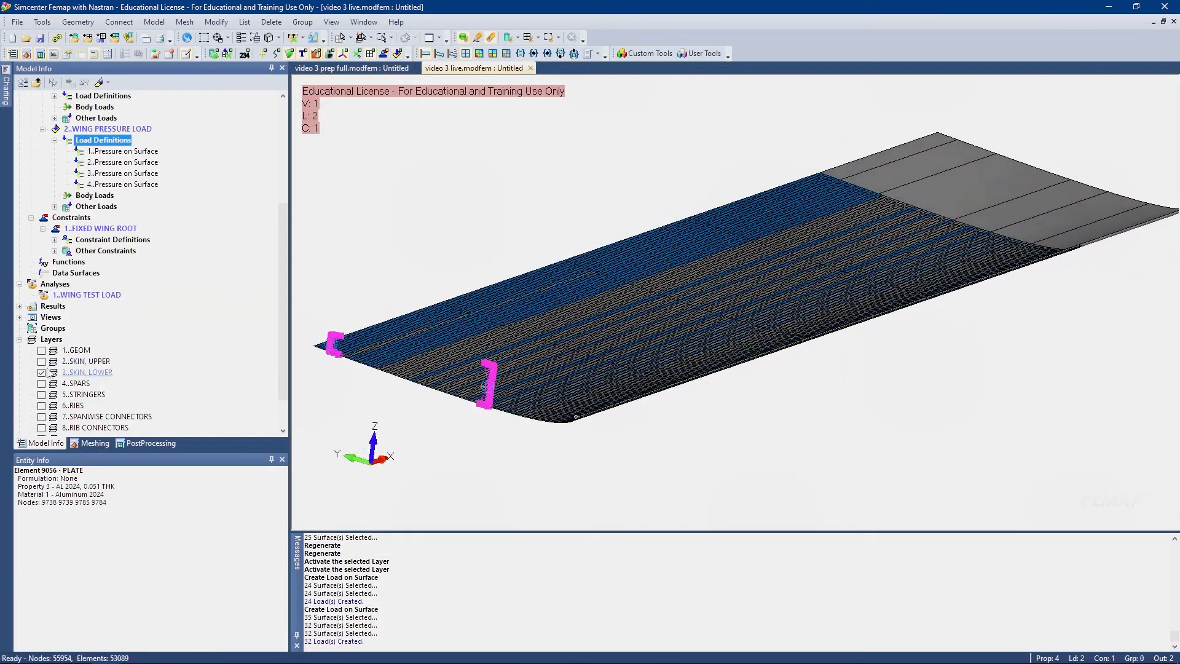
click(288, 54)
scroll(158, 174, down, 1)
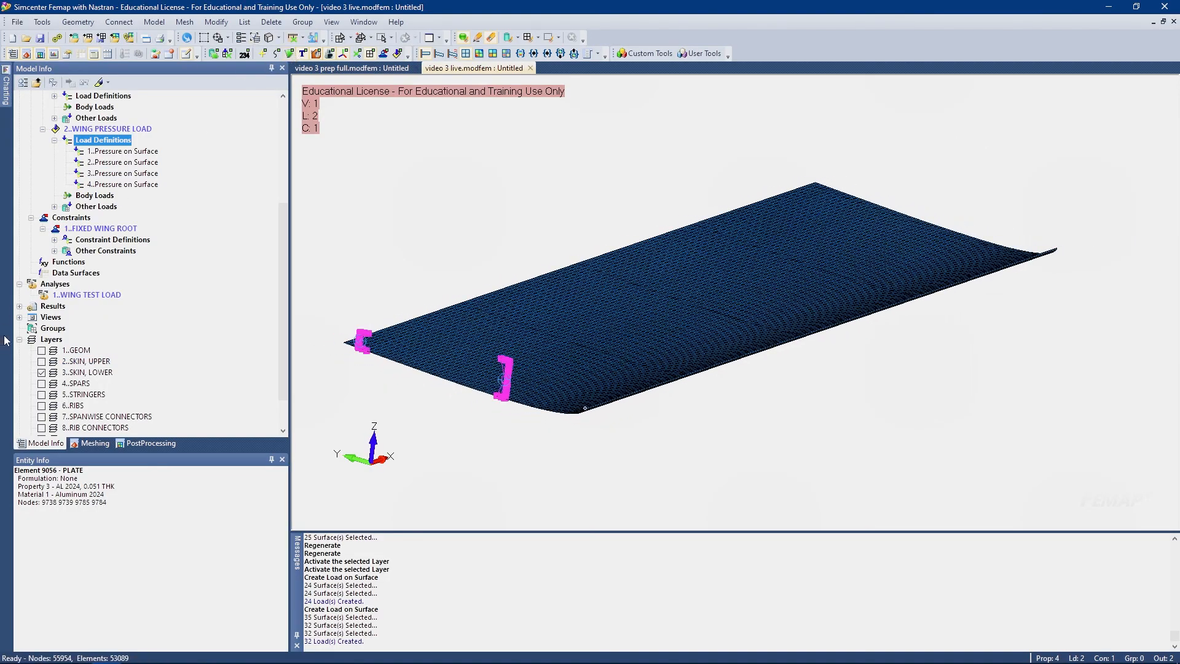
Show the SKIN, UPPER, SPARS, STRINGERS, RIBS, SPANWISE CONNECTORS and RIB CONNECTORS layers together with the lower skin
scroll(27, 369, down, 2)
click(41, 317)
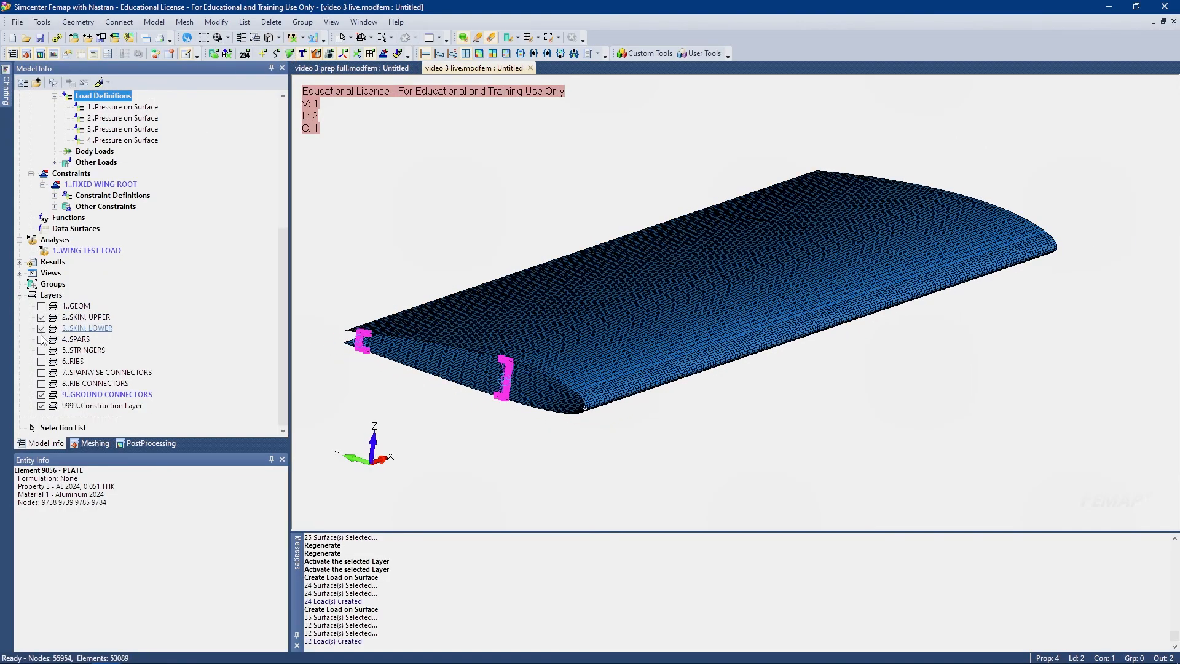
click(42, 339)
click(42, 350)
click(42, 361)
click(42, 373)
click(41, 383)
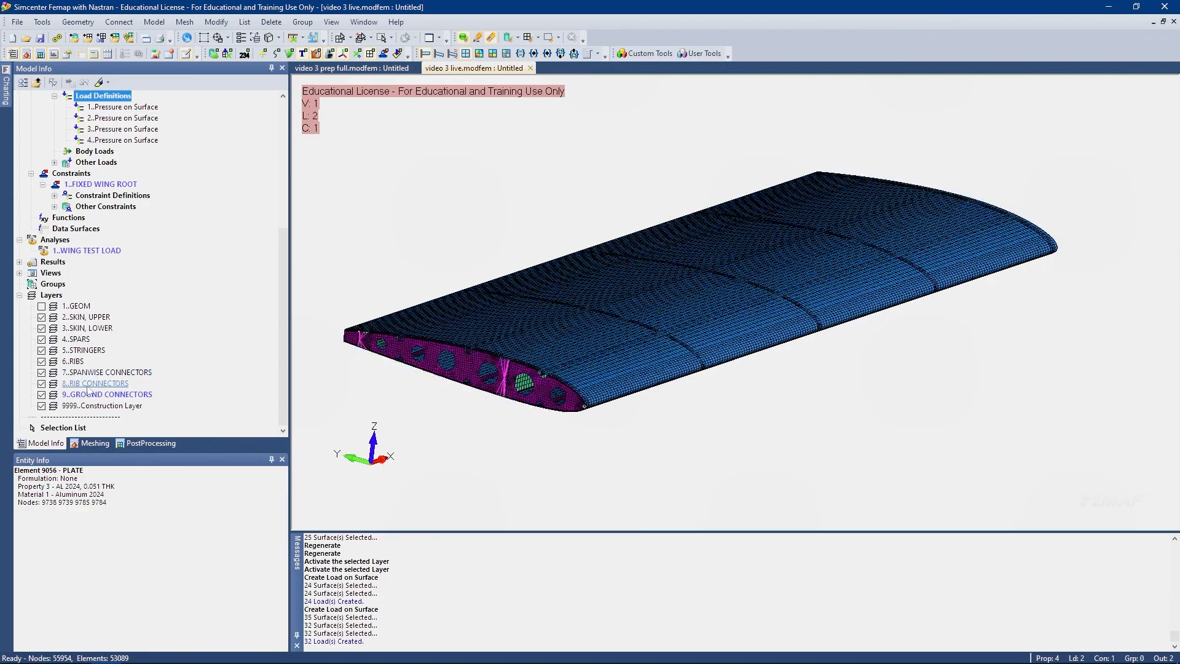
Hide the SKIN, UPPER layer to expose the wing's internal structure and save the model
click(41, 317)
middle_drag(319, 215, 322, 166)
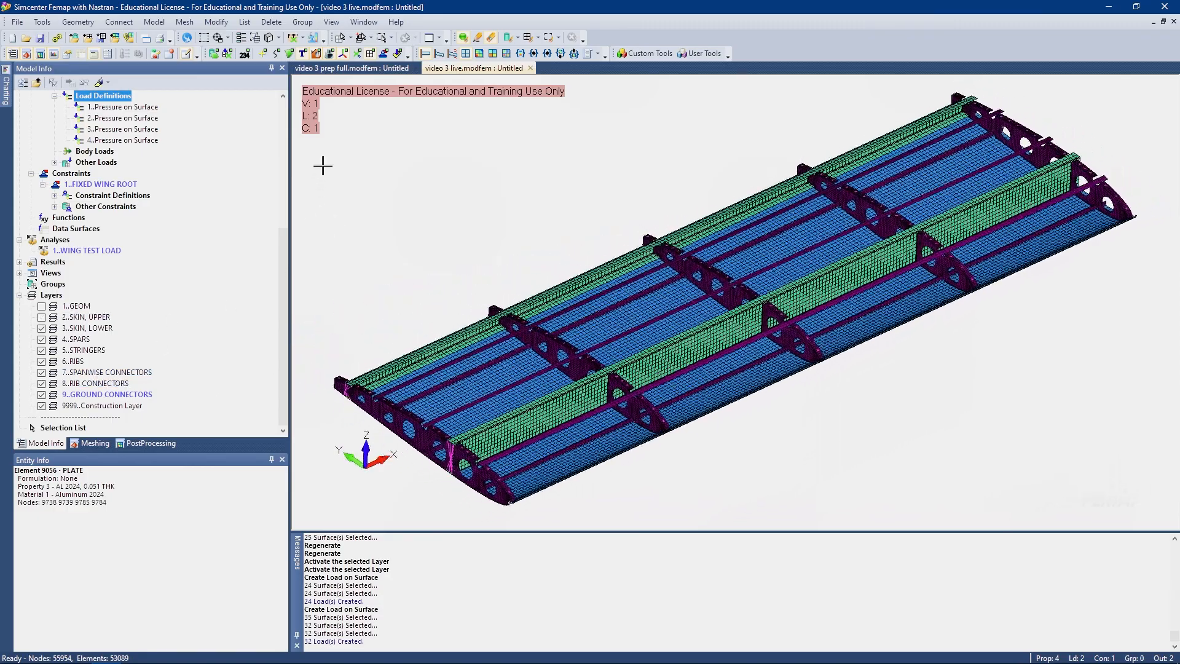
click(38, 38)
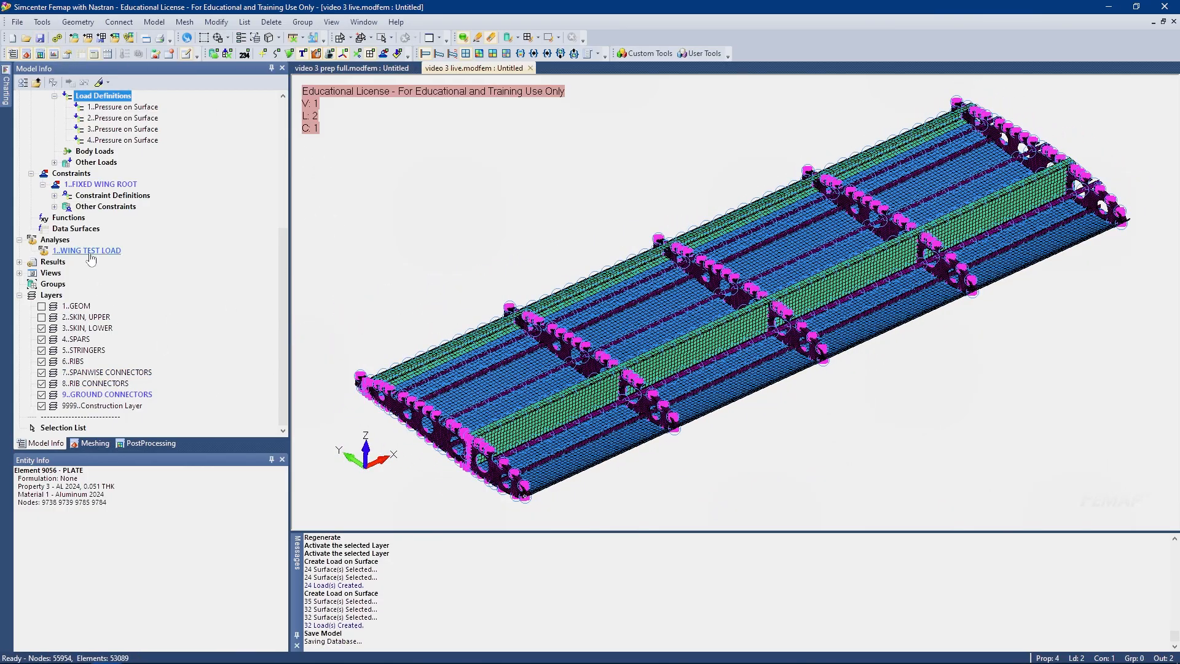
Copy the WING TEST LOAD analysis set in the Analysis Set Manager and expand the copy
scroll(80, 229, up, 4)
click(86, 383)
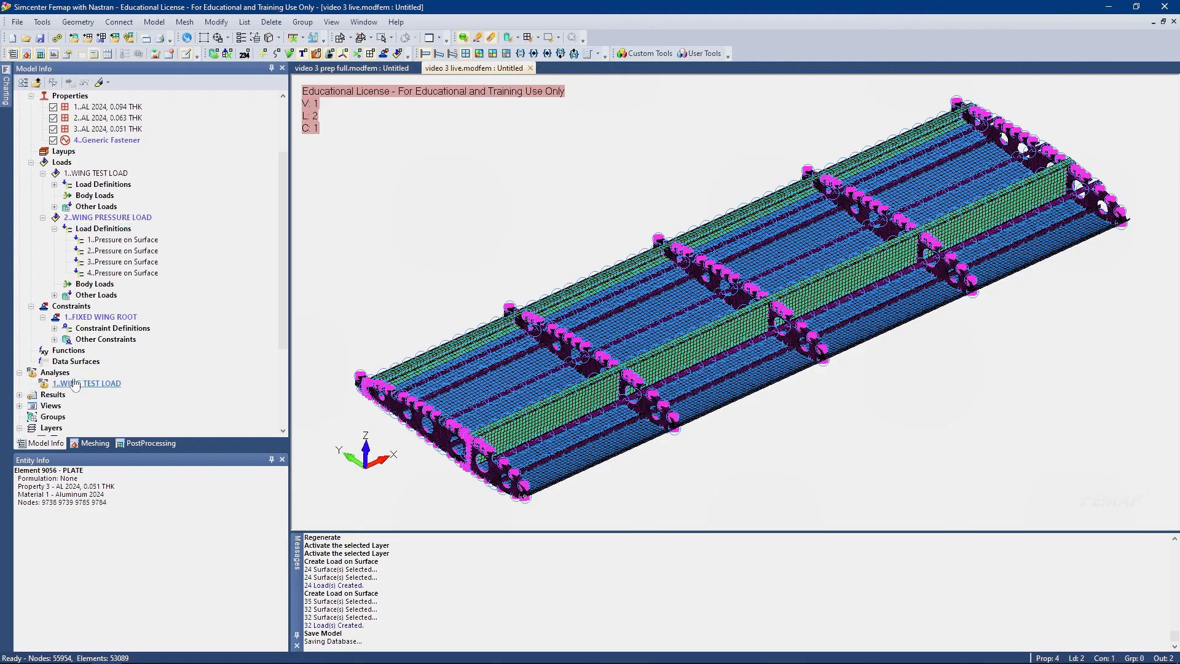
right_click(86, 383)
click(126, 387)
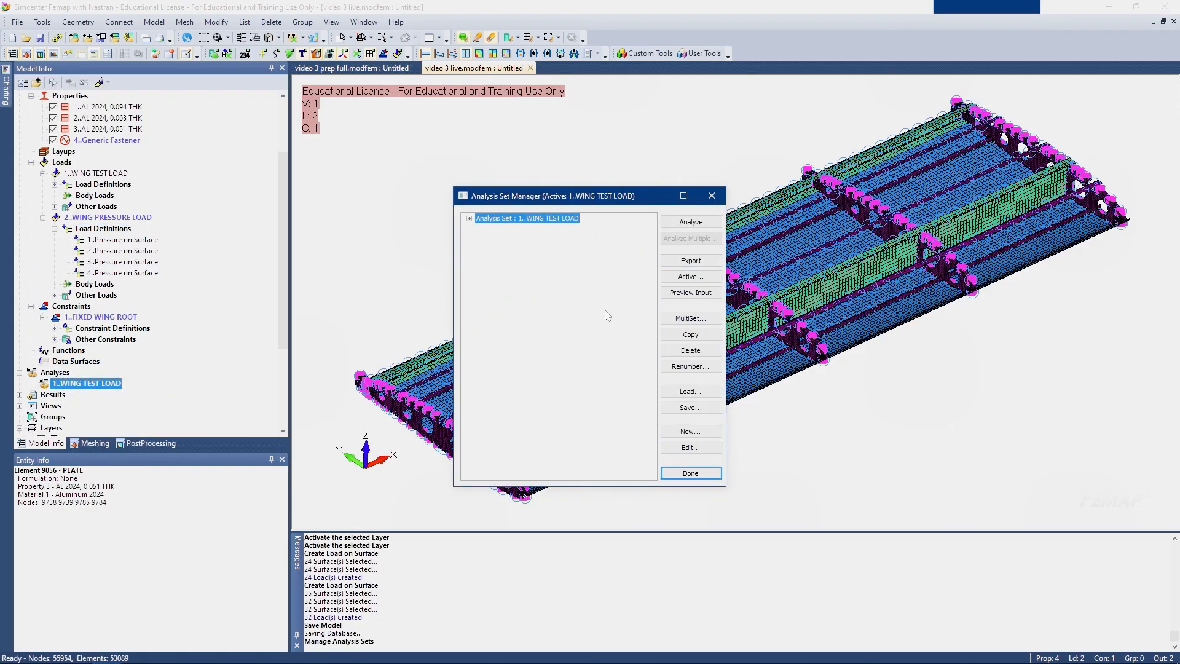
click(691, 334)
click(469, 228)
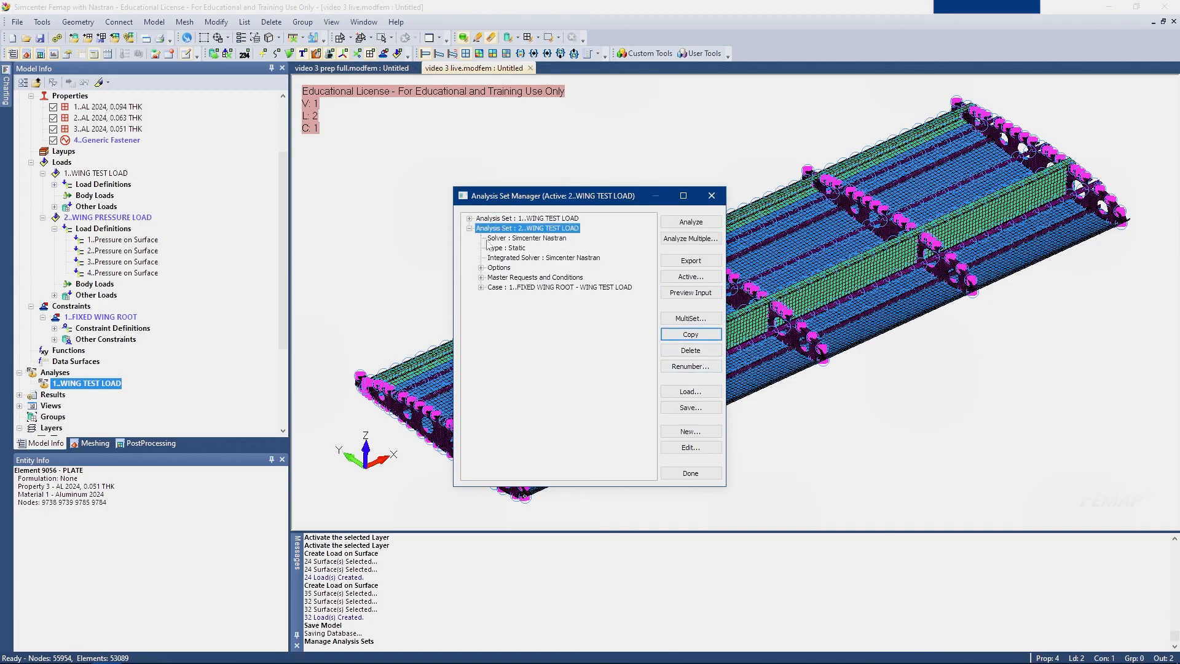
click(512, 240)
double_click(511, 240)
click(669, 645)
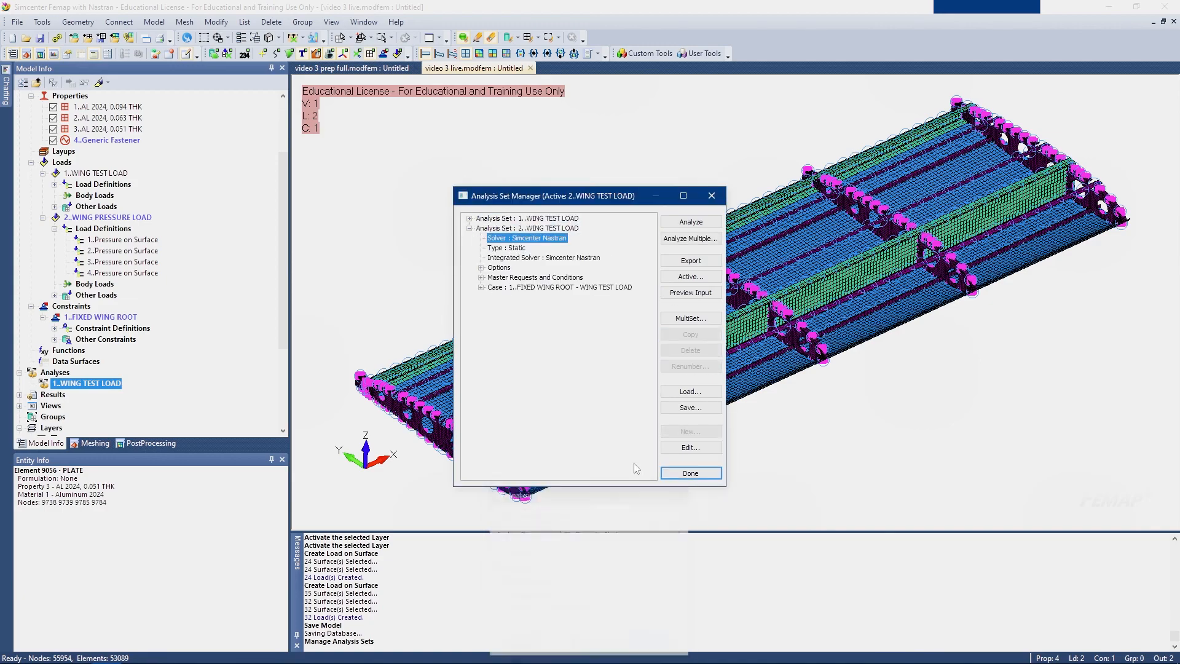
Change the subtitle of the copied analysis set's case to FIXED WING ROOT - WING PRESSURE LOAD
click(481, 287)
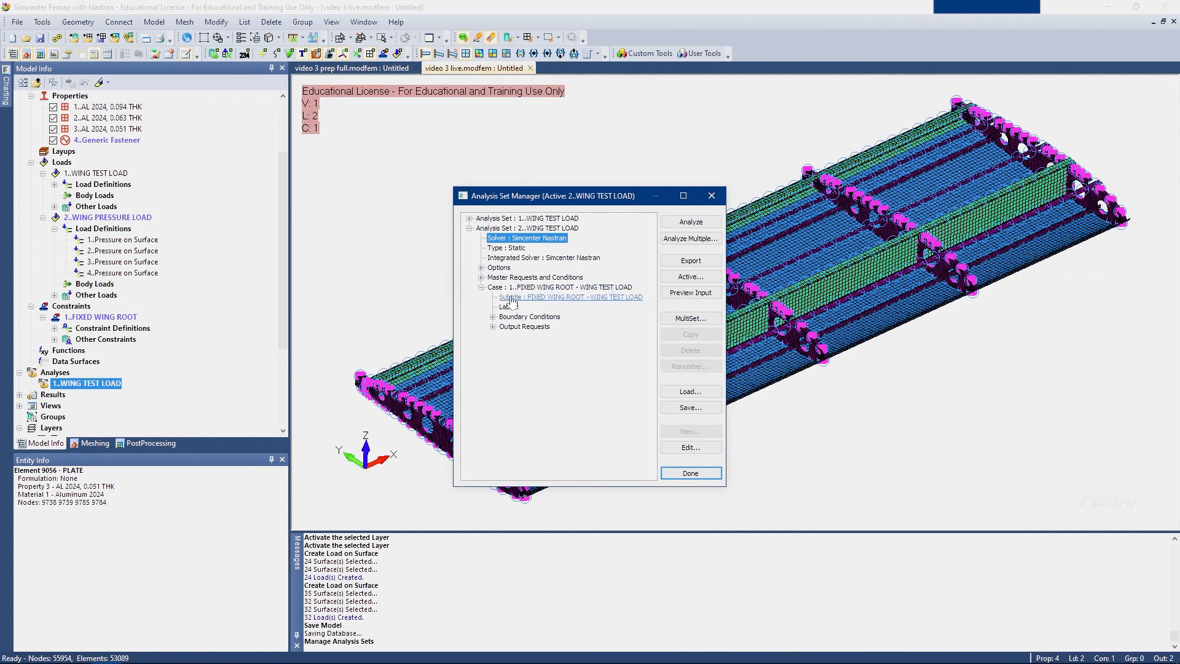
click(492, 317)
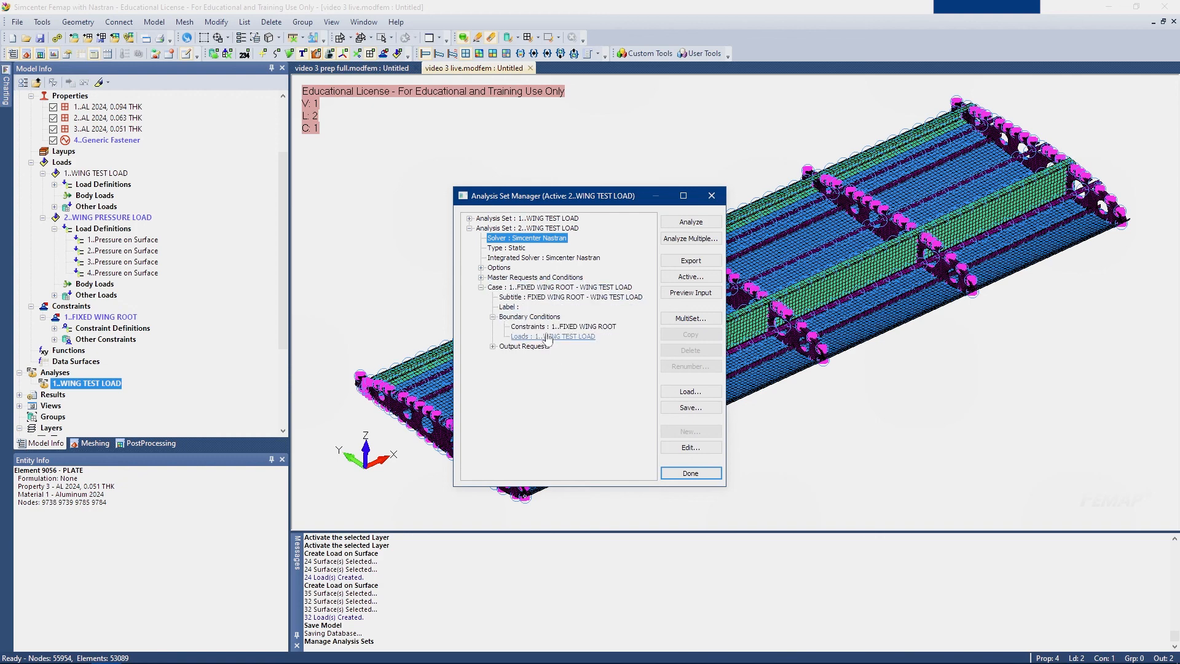
double_click(538, 289)
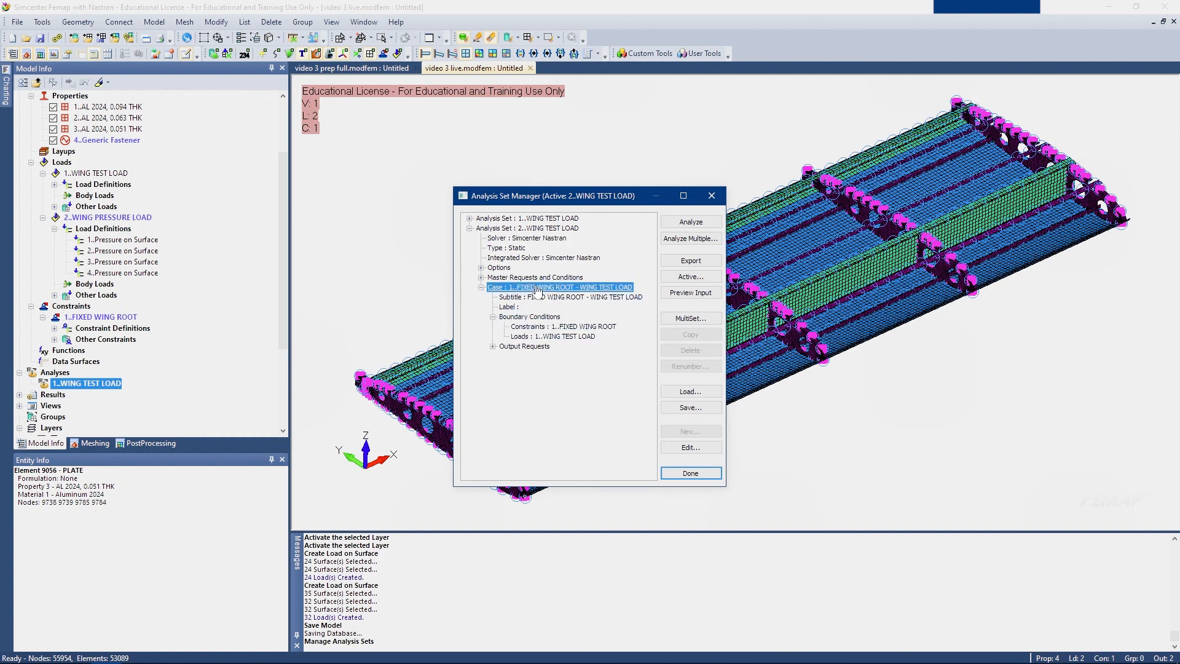
double_click(538, 289)
double_click(514, 298)
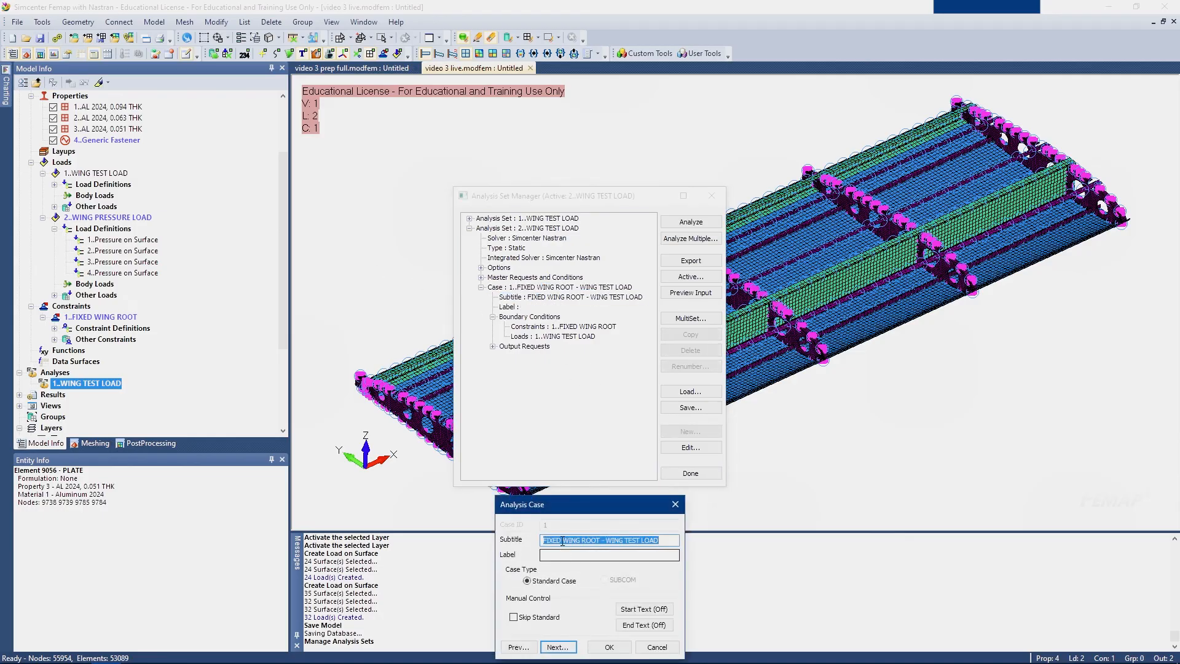
drag(581, 509, 400, 229)
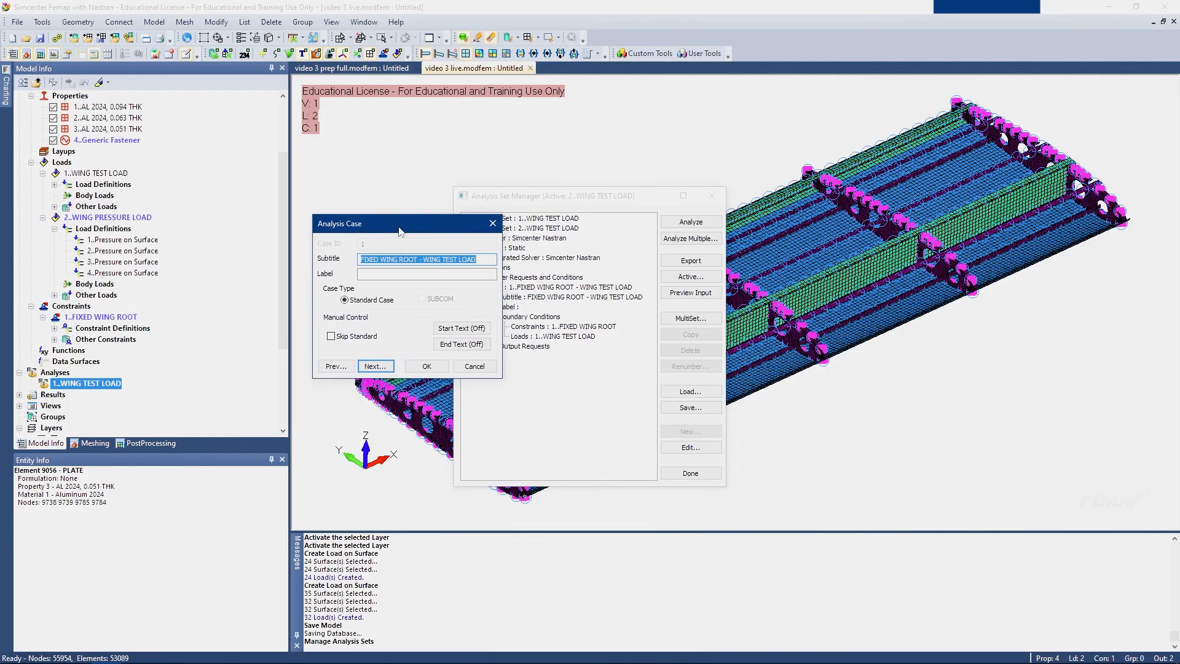
click(428, 263)
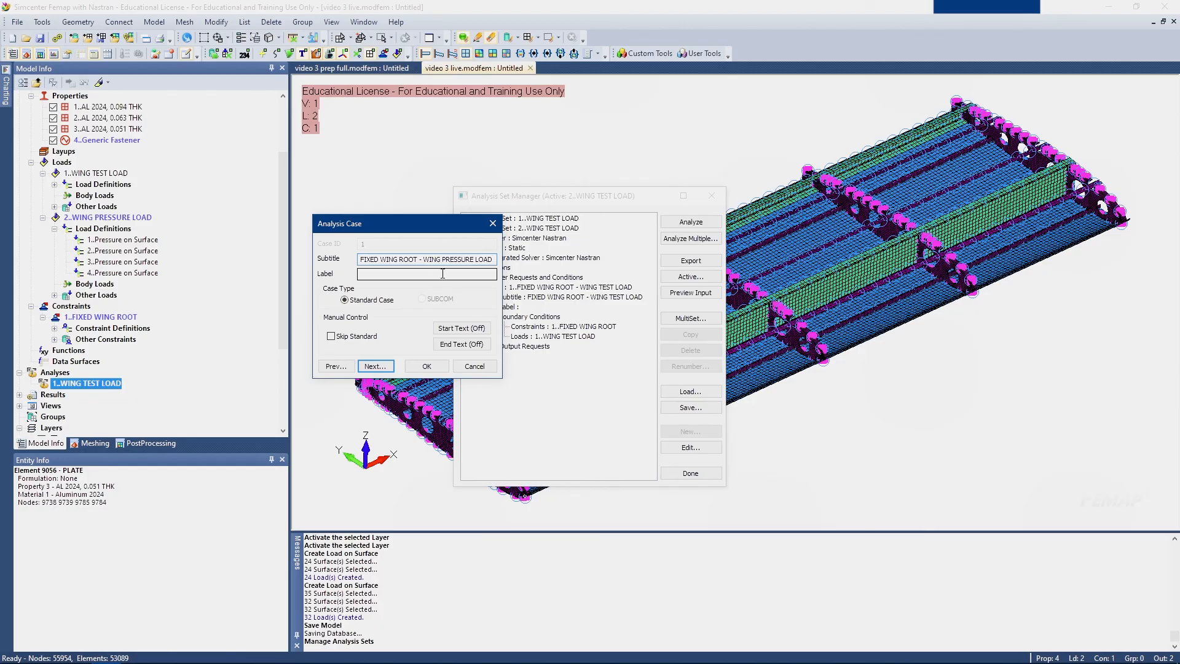
Copy the case subtitle into the case label and continue to the case's boundary conditions
drag(497, 260, 172, 237)
key(ctrl+c)
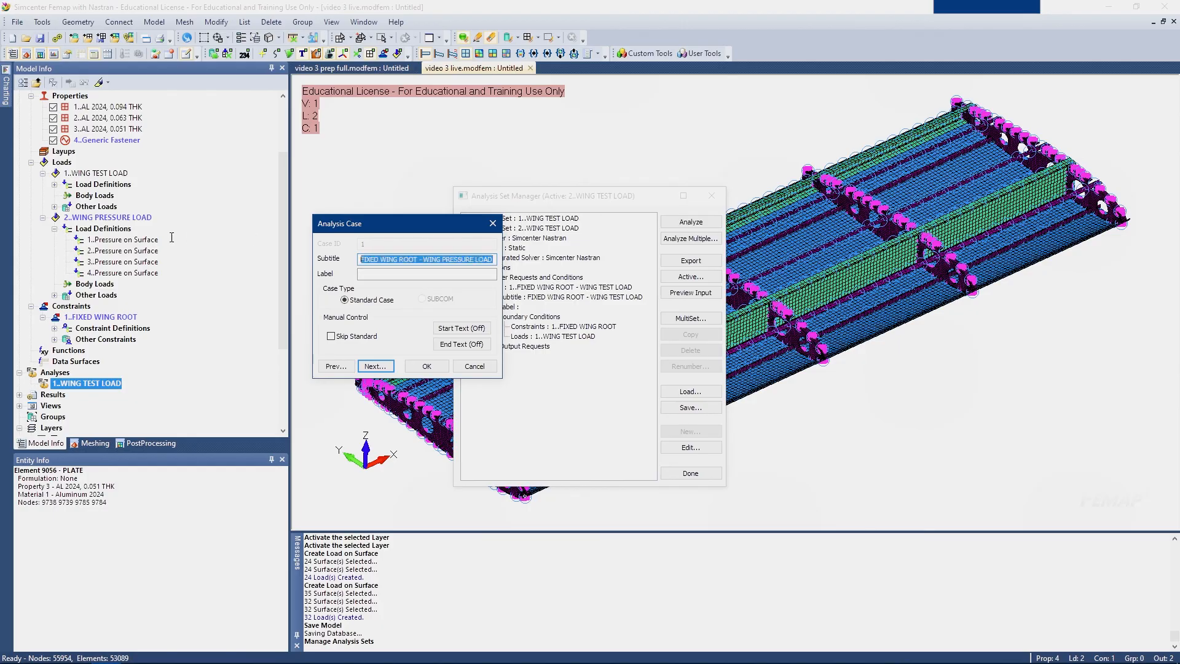
click(393, 274)
key(ctrl+v)
click(375, 366)
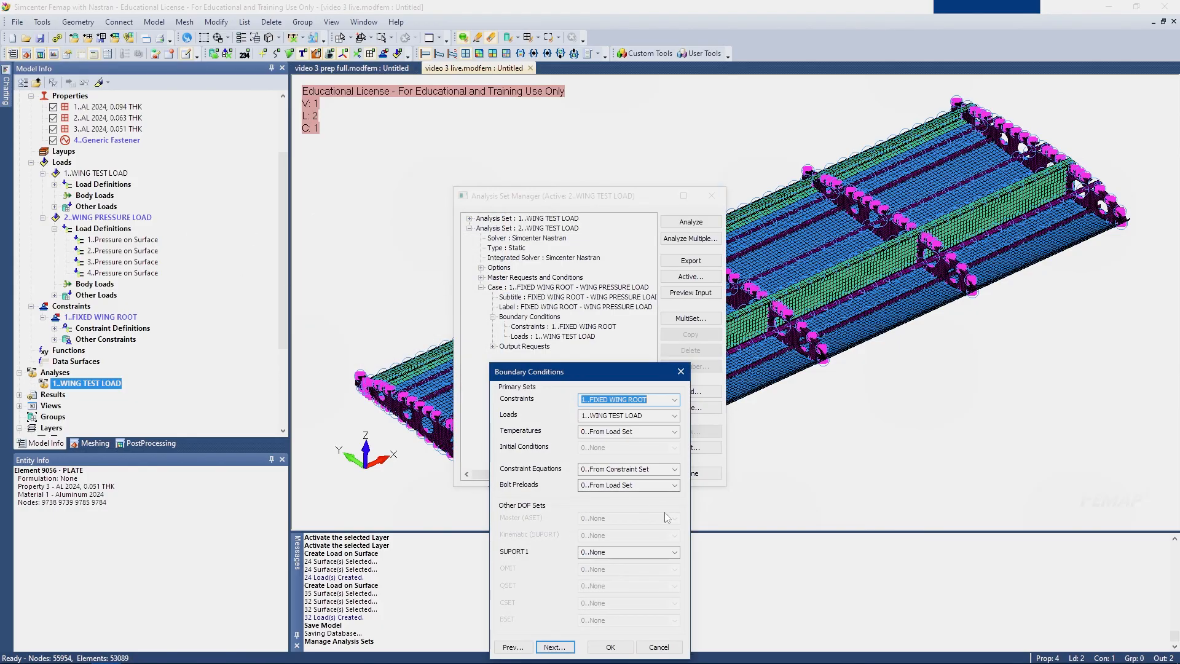
Set the case's load set to 2..WING PRESSURE LOAD and close the Analysis Set Manager
click(674, 415)
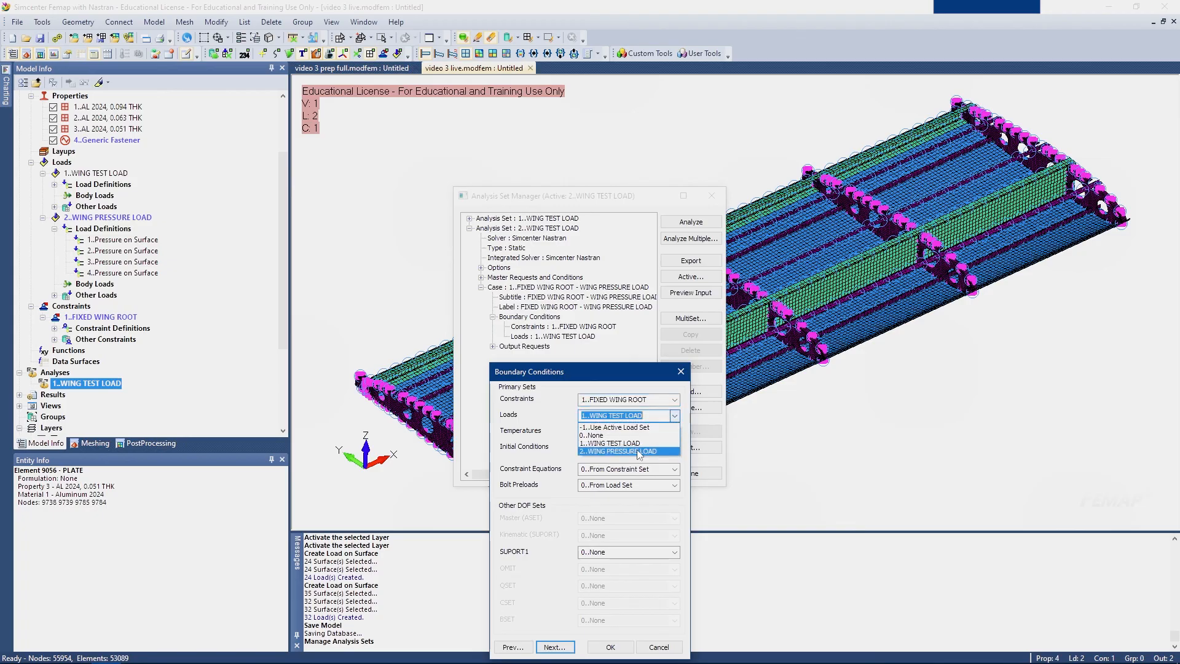
click(614, 453)
click(610, 646)
click(695, 472)
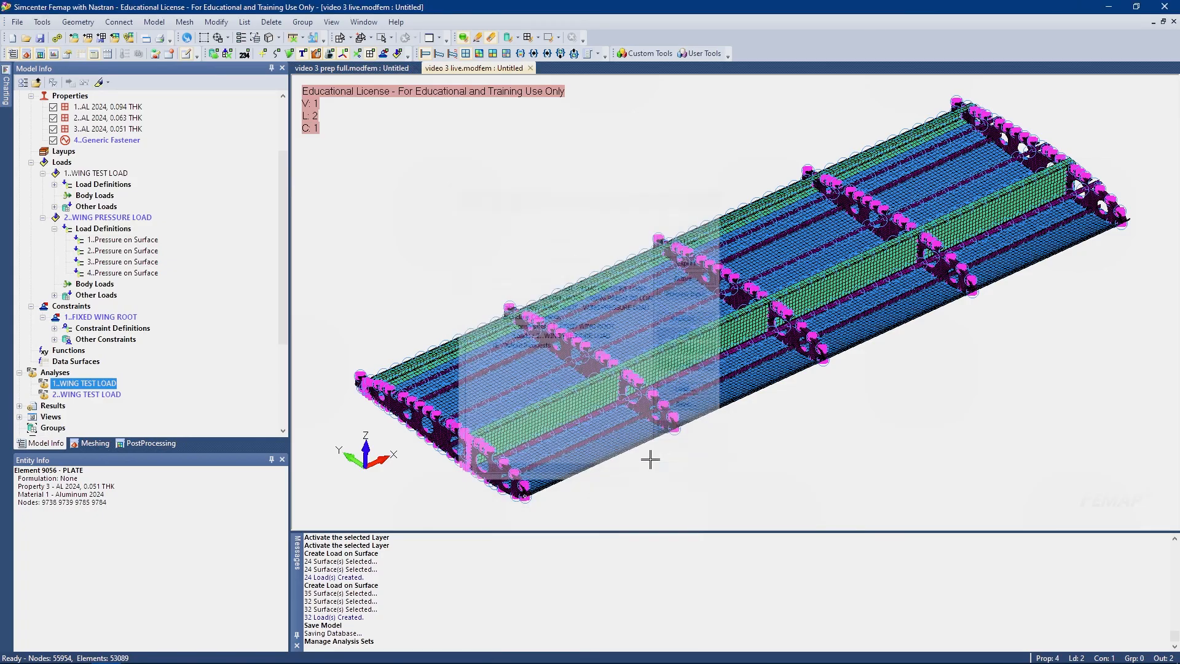
Rename the copied analysis set 2 as WING PRESSURE LOAD and close the Analysis Set Manager
right_click(87, 395)
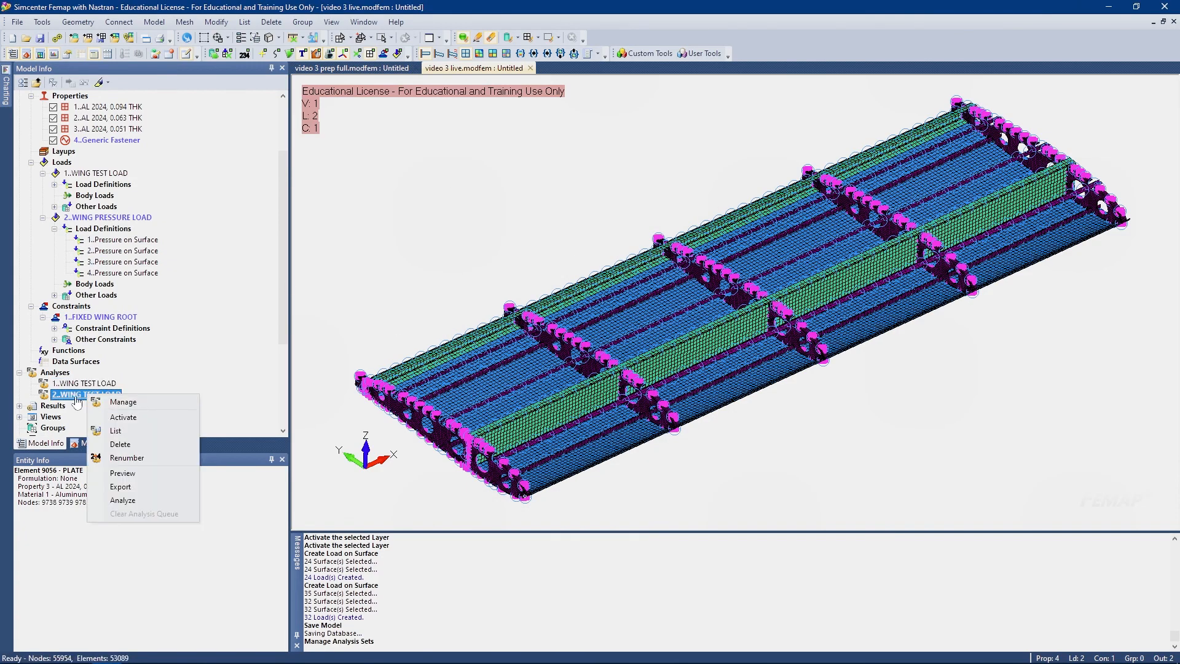
click(71, 395)
right_click(71, 394)
click(97, 401)
click(470, 228)
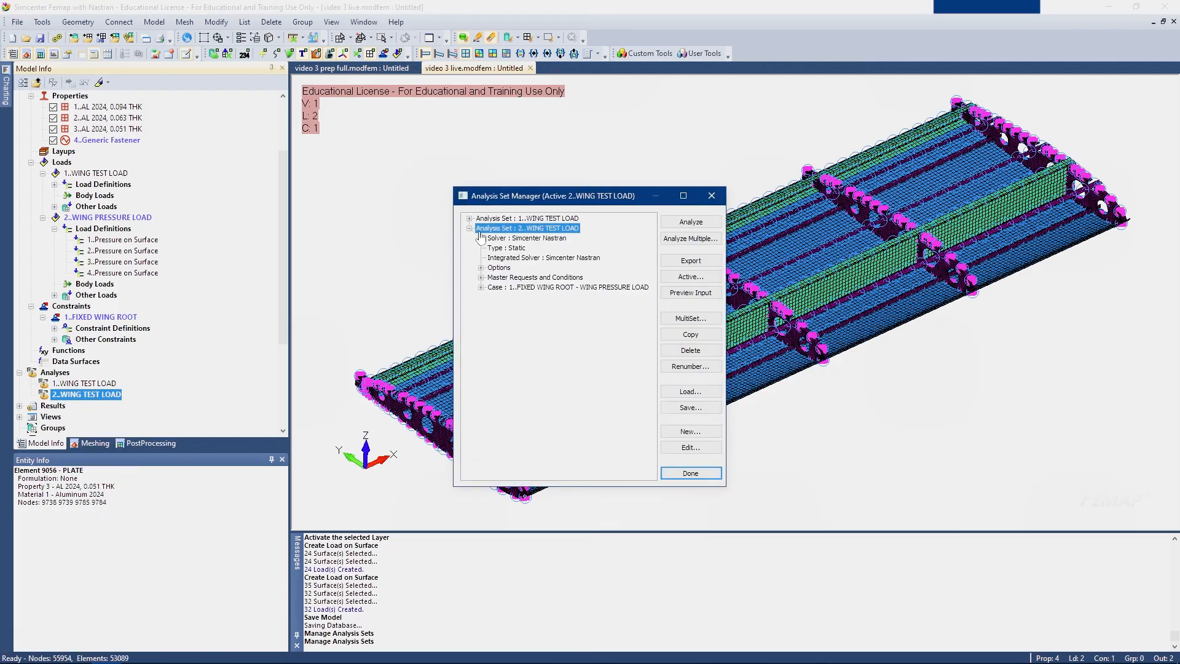
double_click(505, 240)
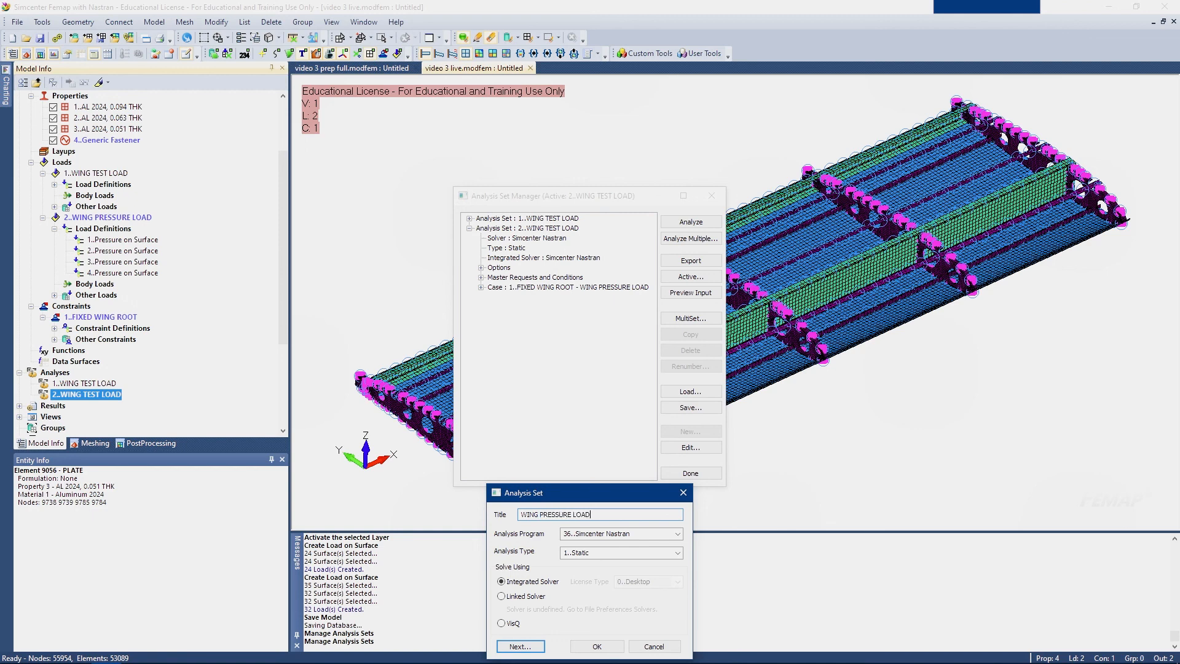
key(Return)
click(660, 651)
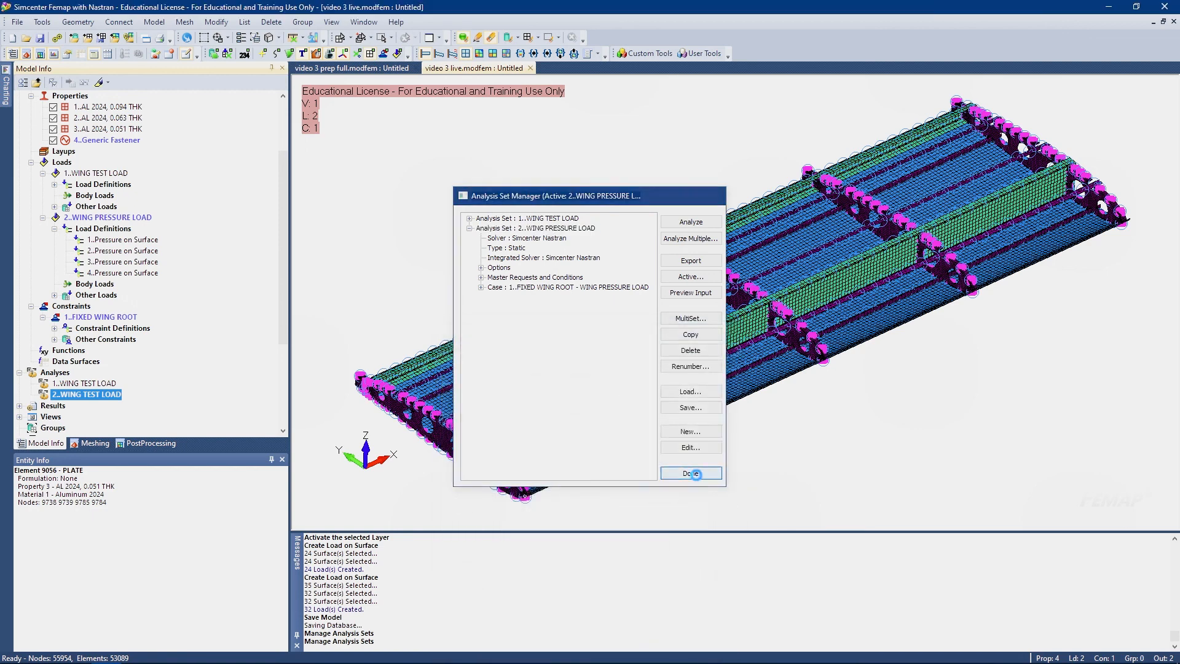
click(690, 474)
Run the WING PRESSURE LOAD analysis and check its sparse matrix solver progress and log in the Analysis Monitor
right_click(92, 399)
click(142, 501)
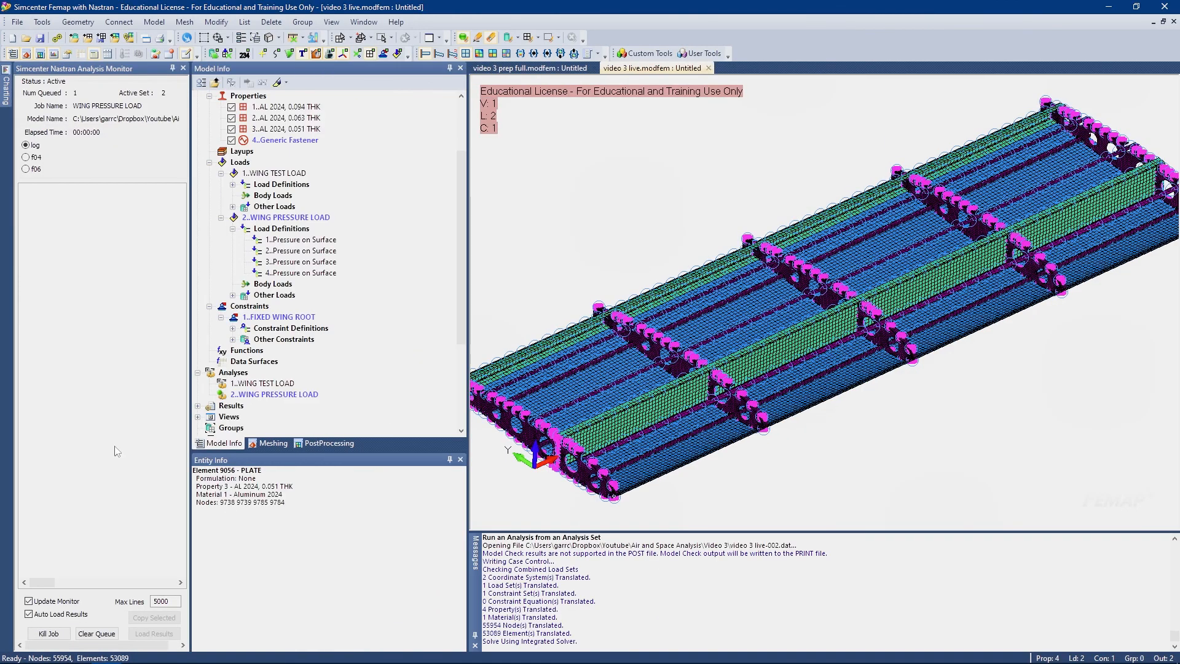
scroll(727, 400, down, 2)
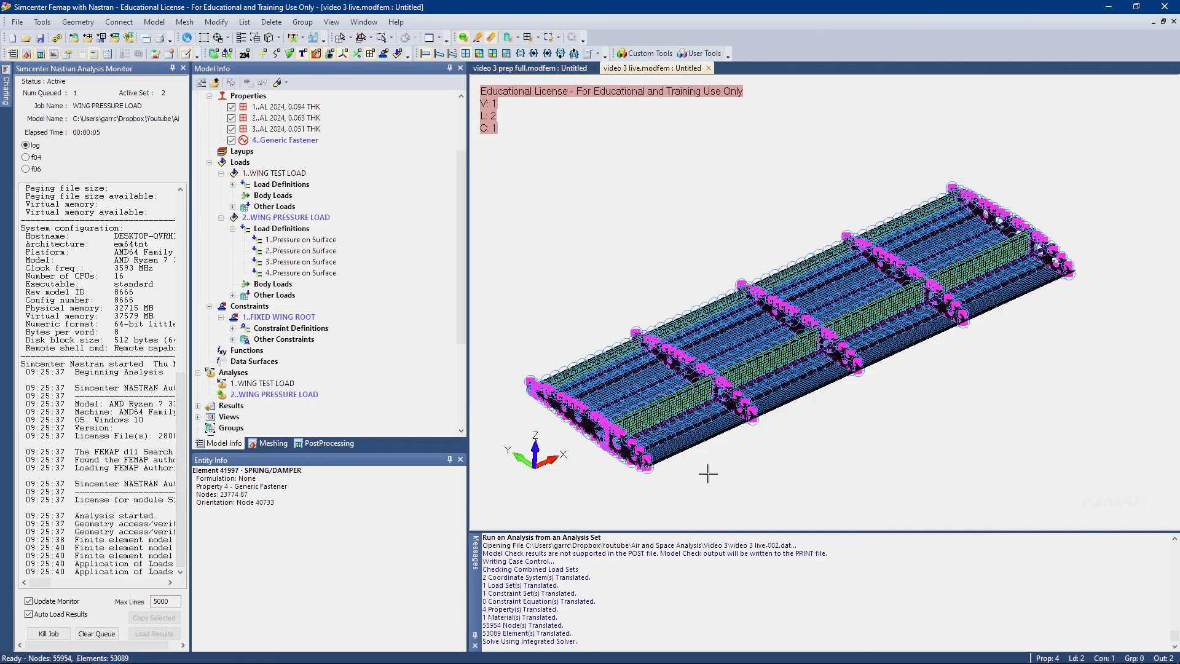
middle_drag(708, 473, 708, 469)
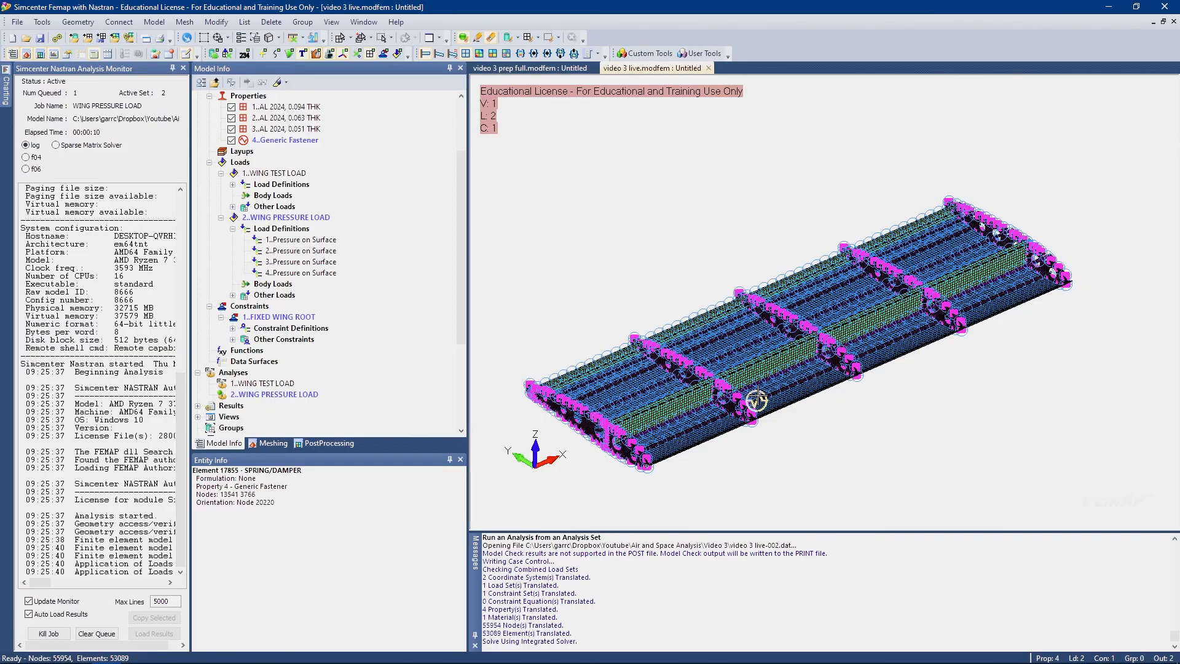
click(91, 146)
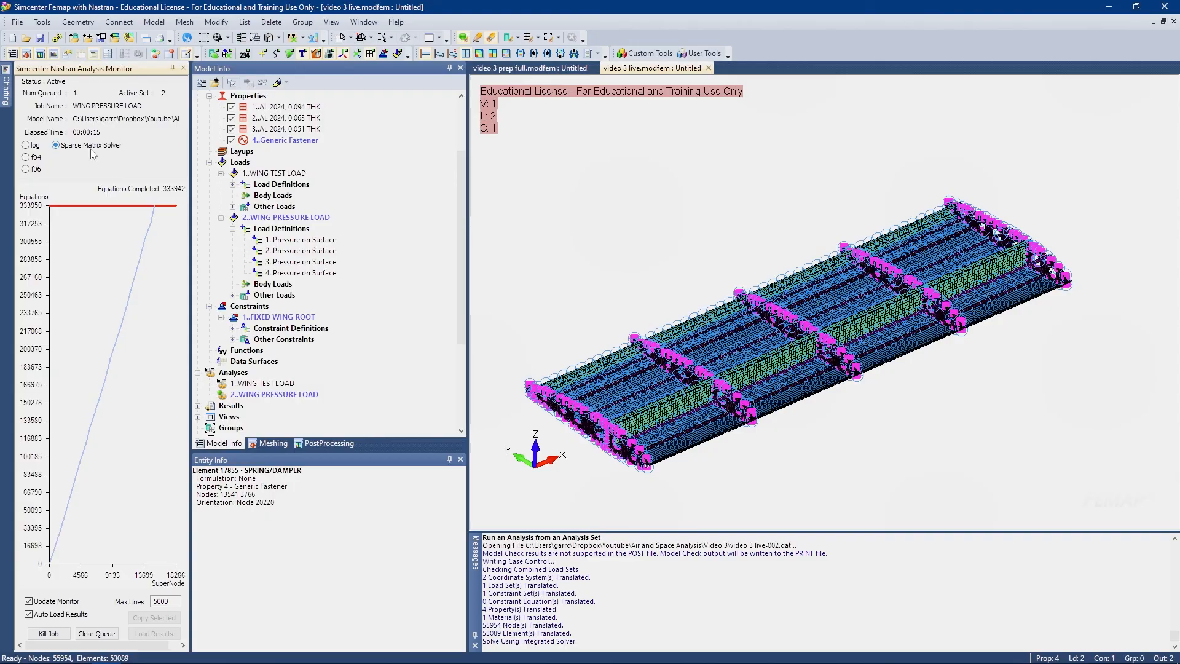
click(26, 146)
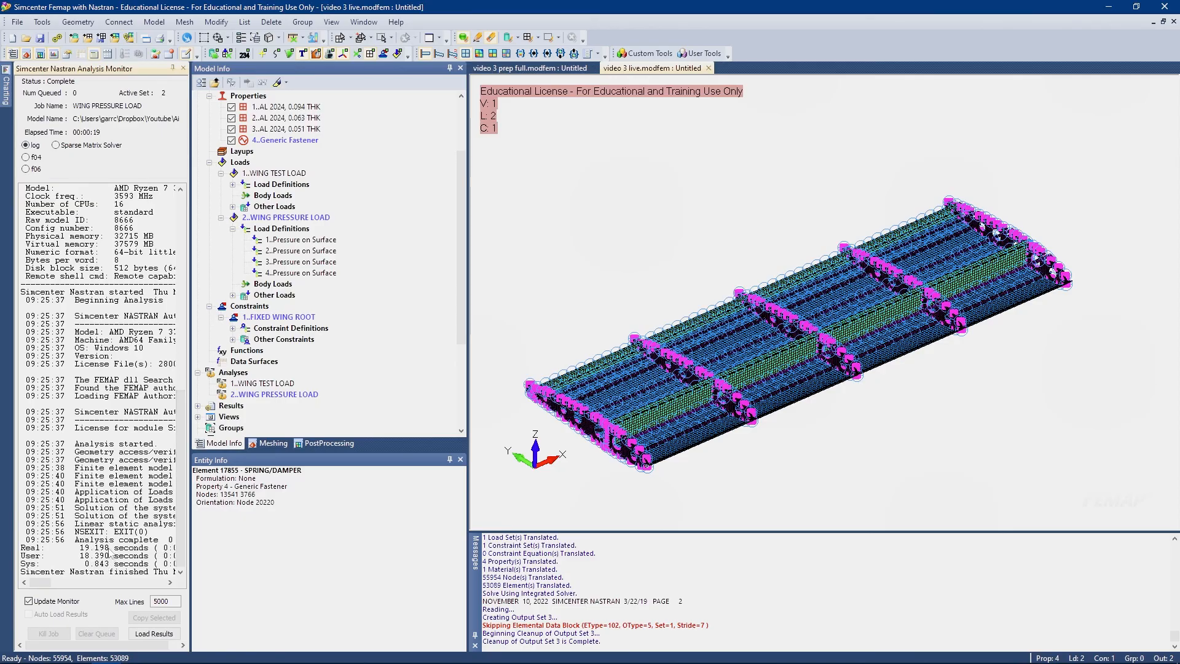
middle_drag(703, 418, 703, 389)
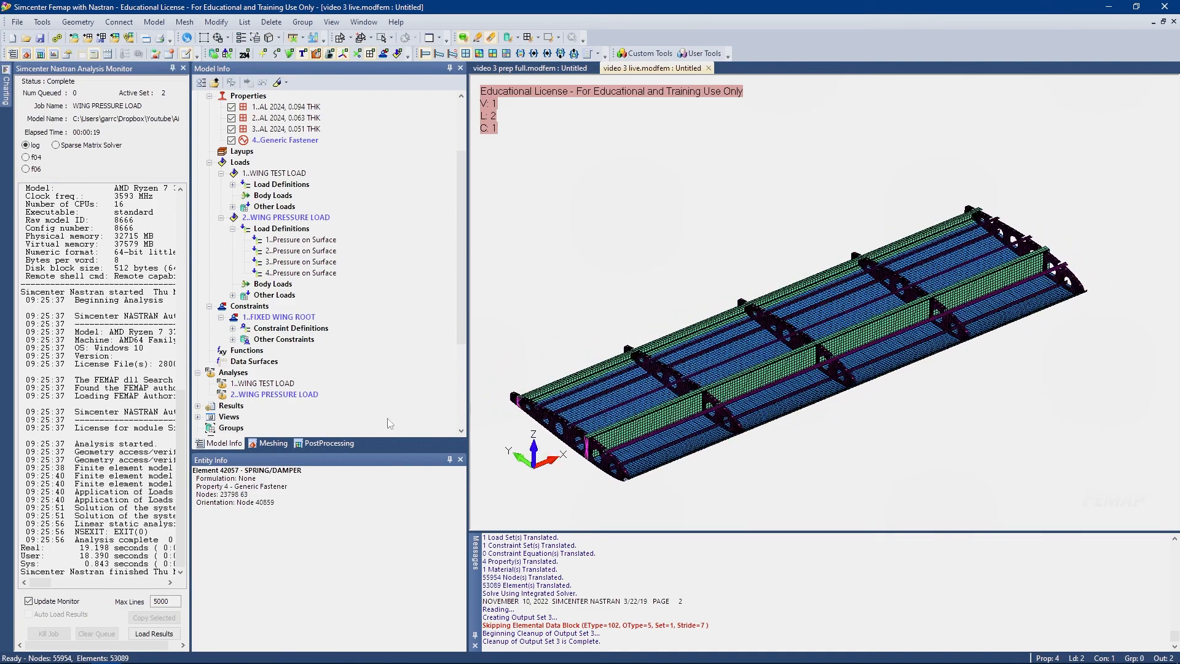
Hide the RIB CONNECTORS, GROUND CONNECTORS and SPANWISE CONNECTORS layers
click(274, 445)
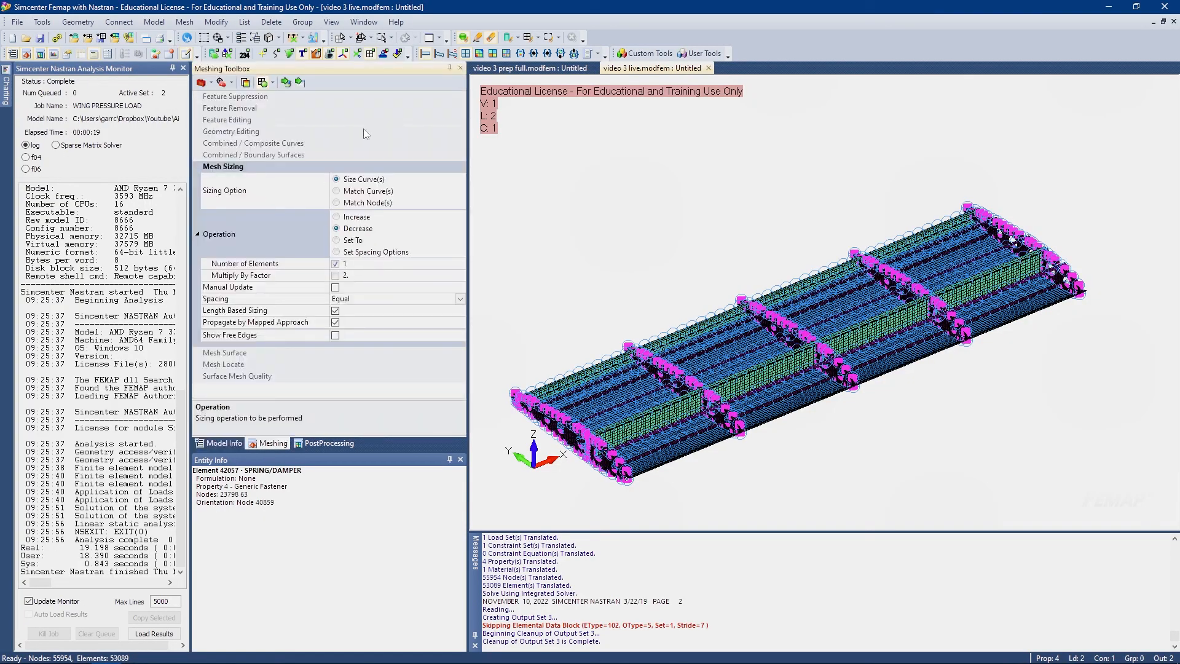
click(344, 443)
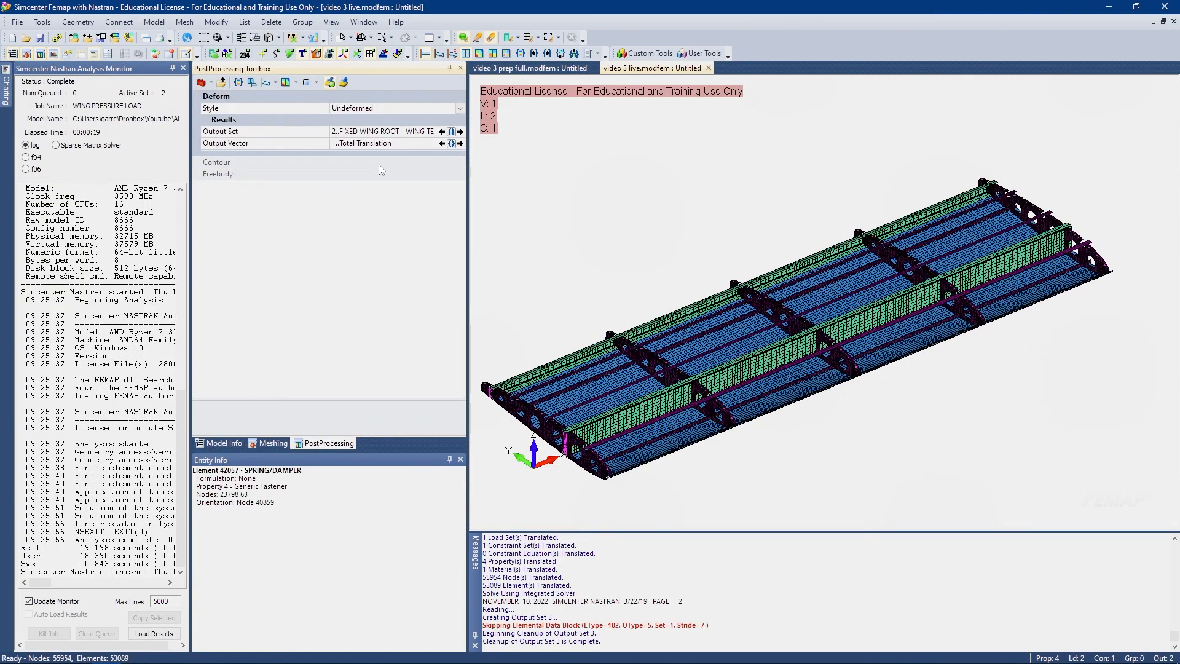
scroll(612, 369, up, 5)
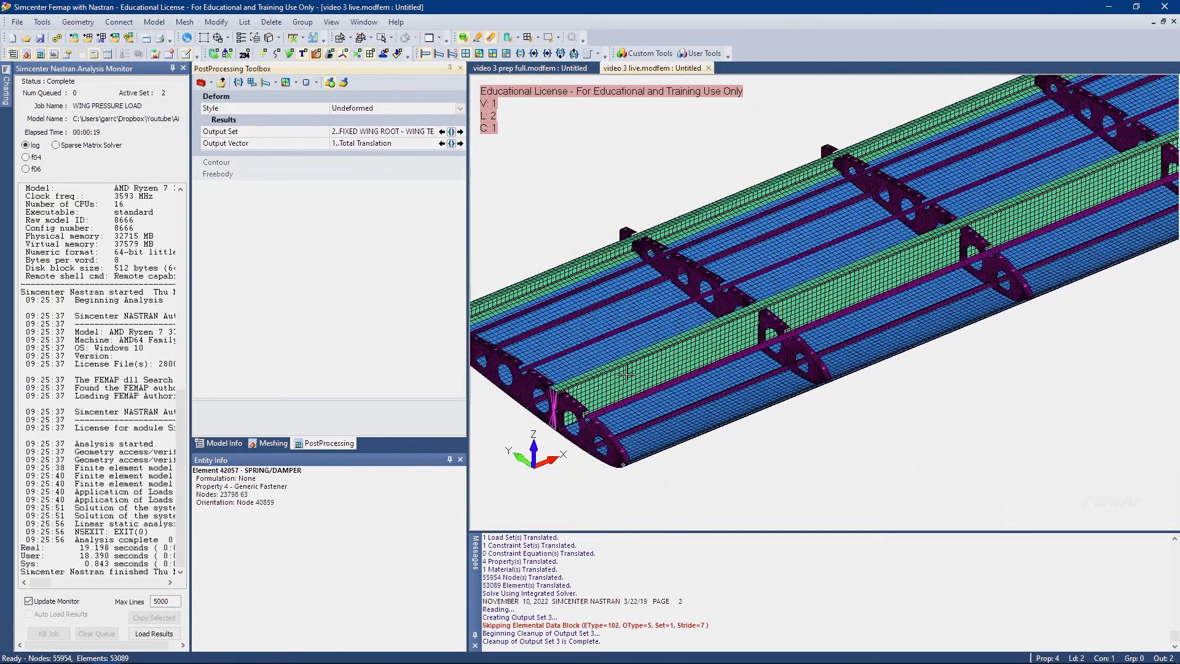
click(216, 443)
scroll(246, 307, down, 5)
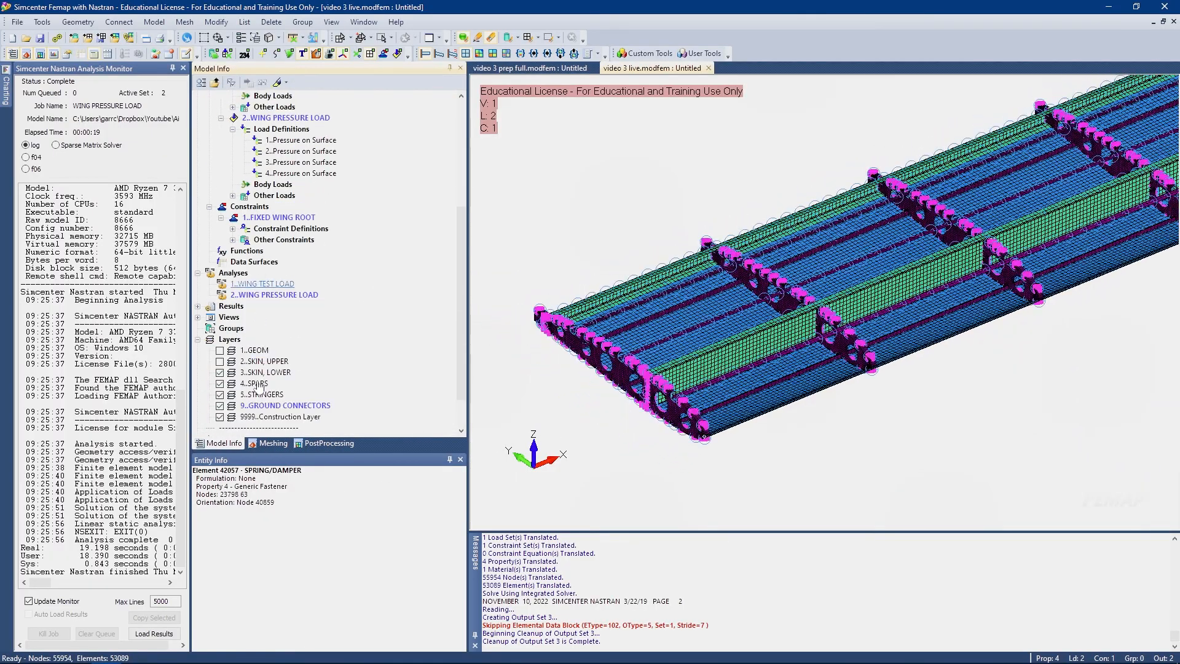
click(218, 384)
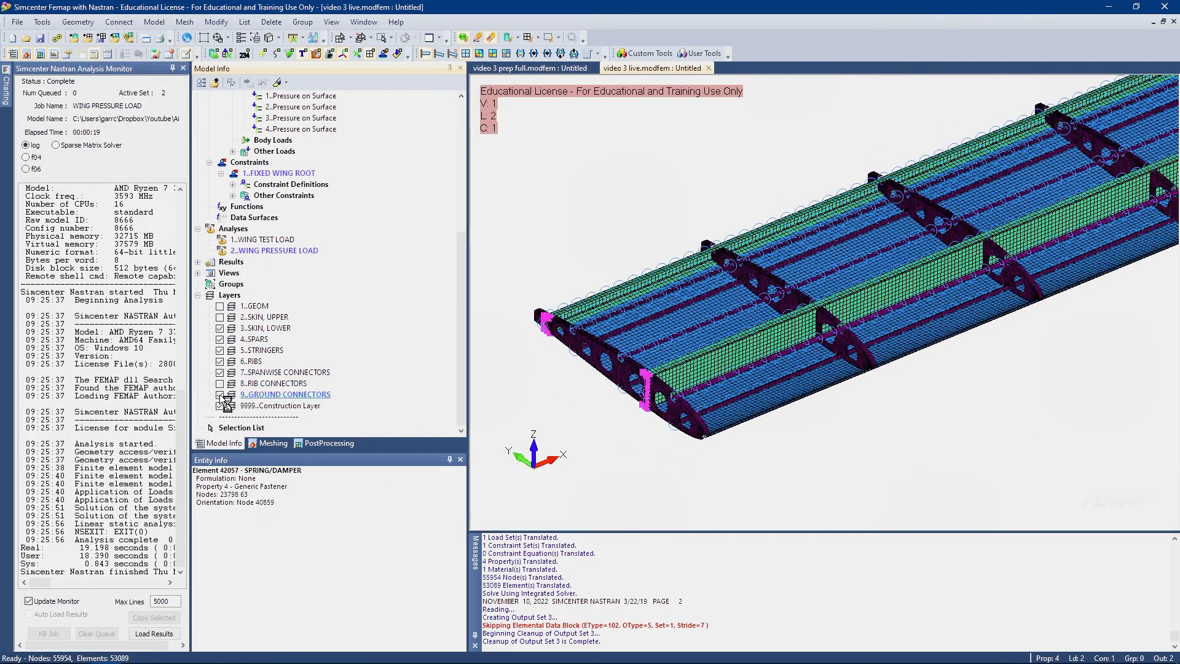
click(219, 396)
click(219, 373)
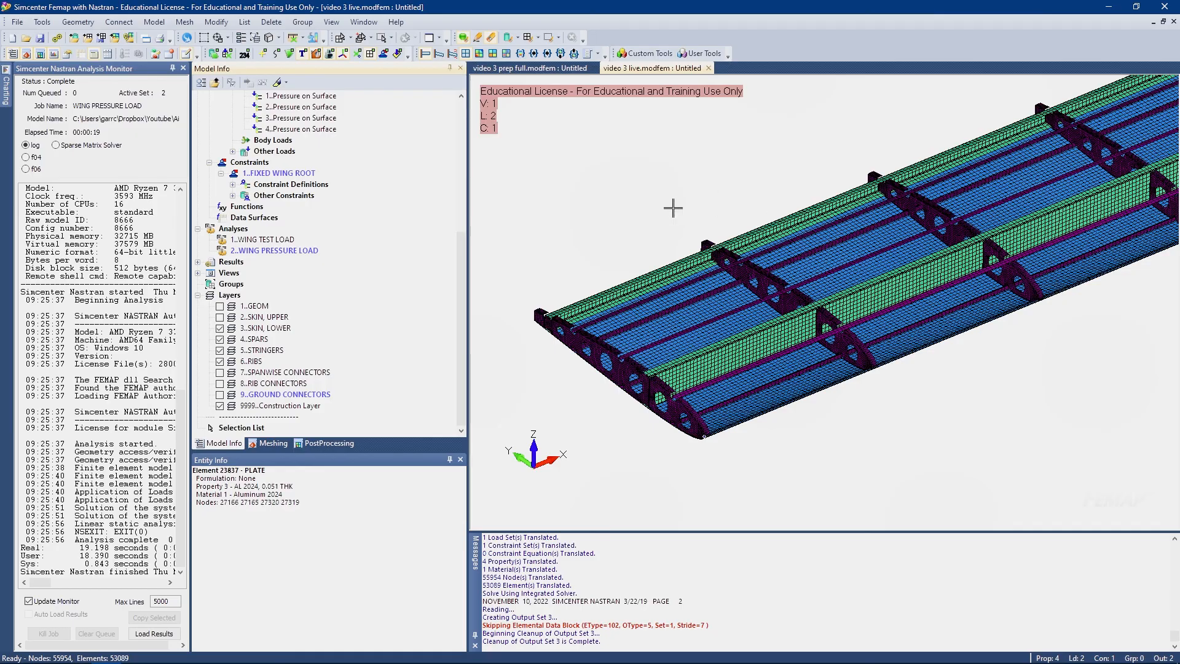
scroll(673, 208, down, 4)
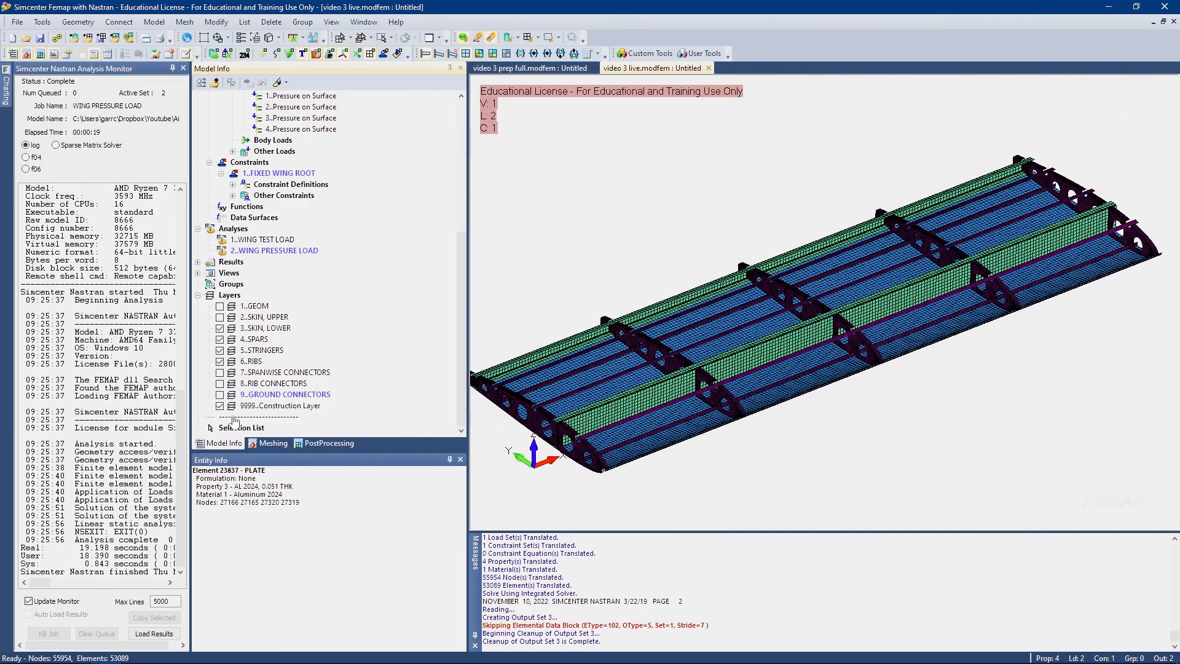
Select output set 3..FIXED WING ROOT - WING PRESSURE LOAD and display the wing in the Deformed style
click(268, 443)
click(324, 443)
click(451, 132)
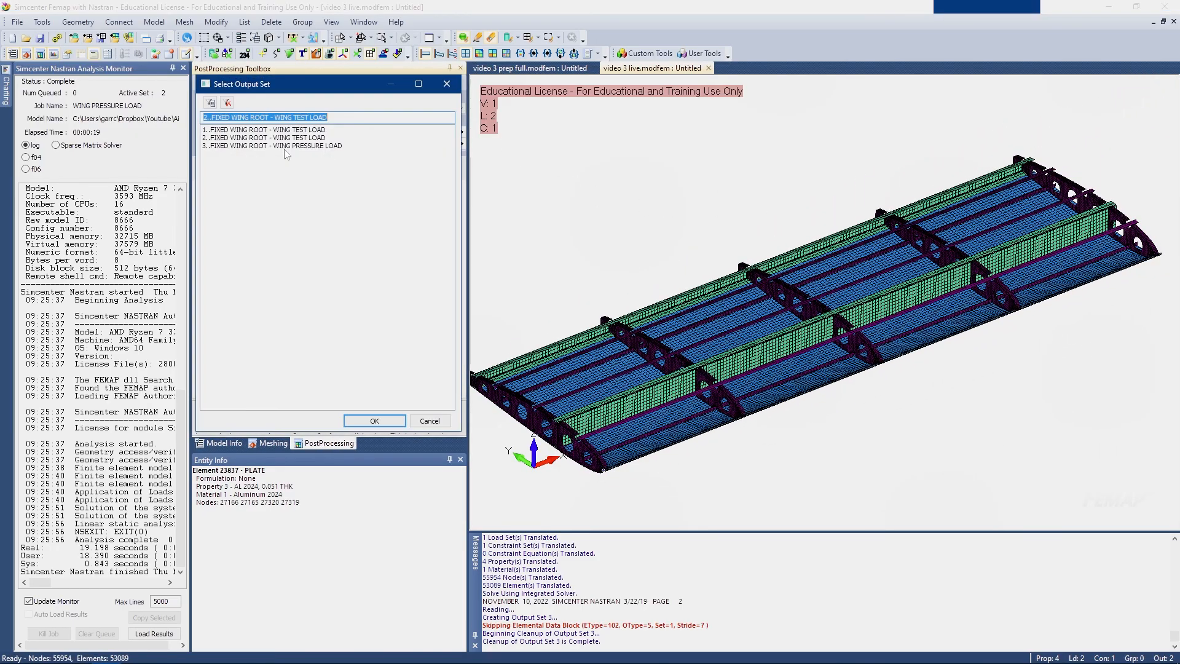
double_click(308, 146)
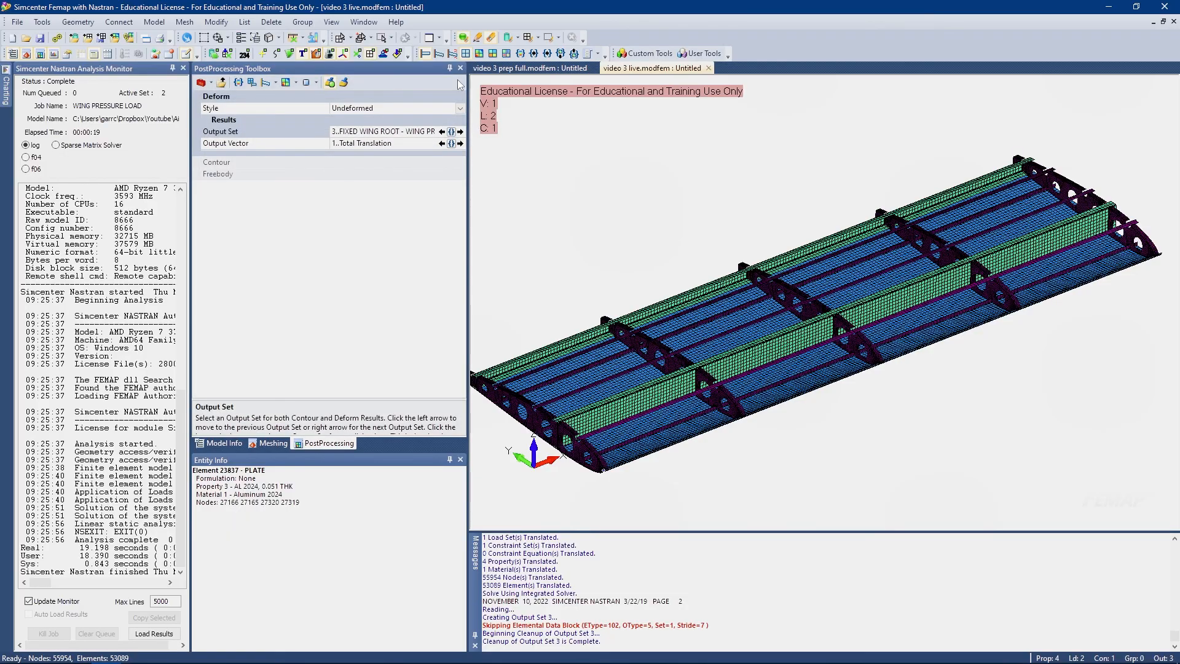
click(439, 54)
middle_drag(650, 176, 609, 196)
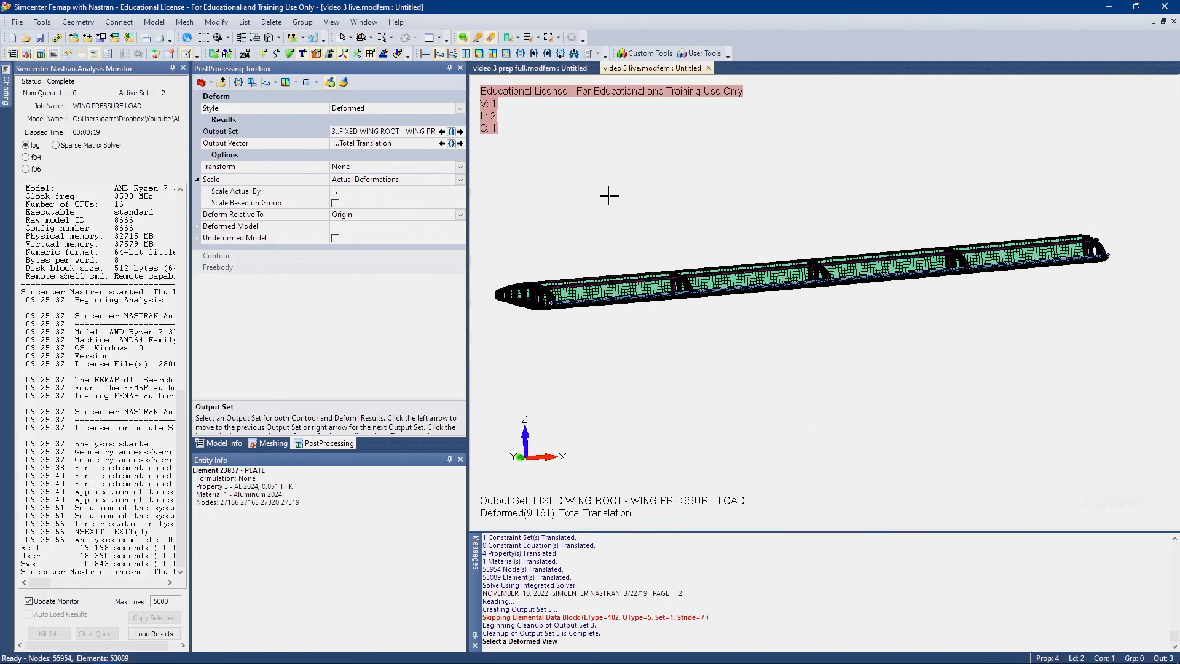
Animate the wing's deformation with 32 frames, a delay of 30 and the Linear - Full Abs shape
click(453, 53)
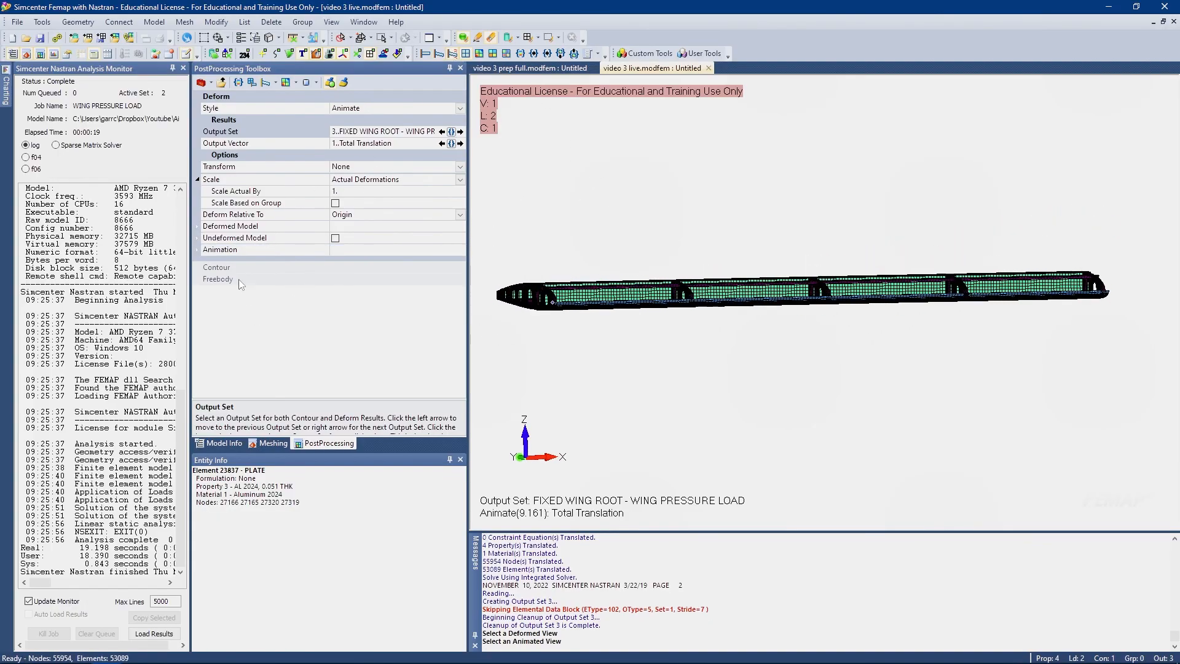
click(197, 250)
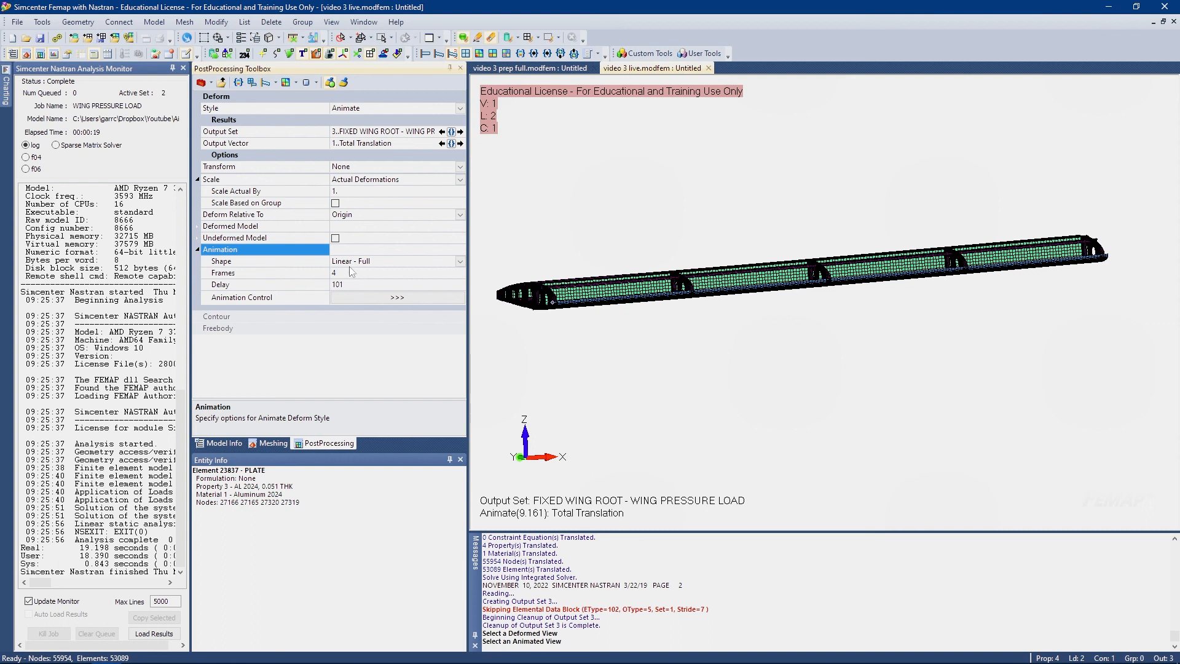
click(458, 261)
click(344, 273)
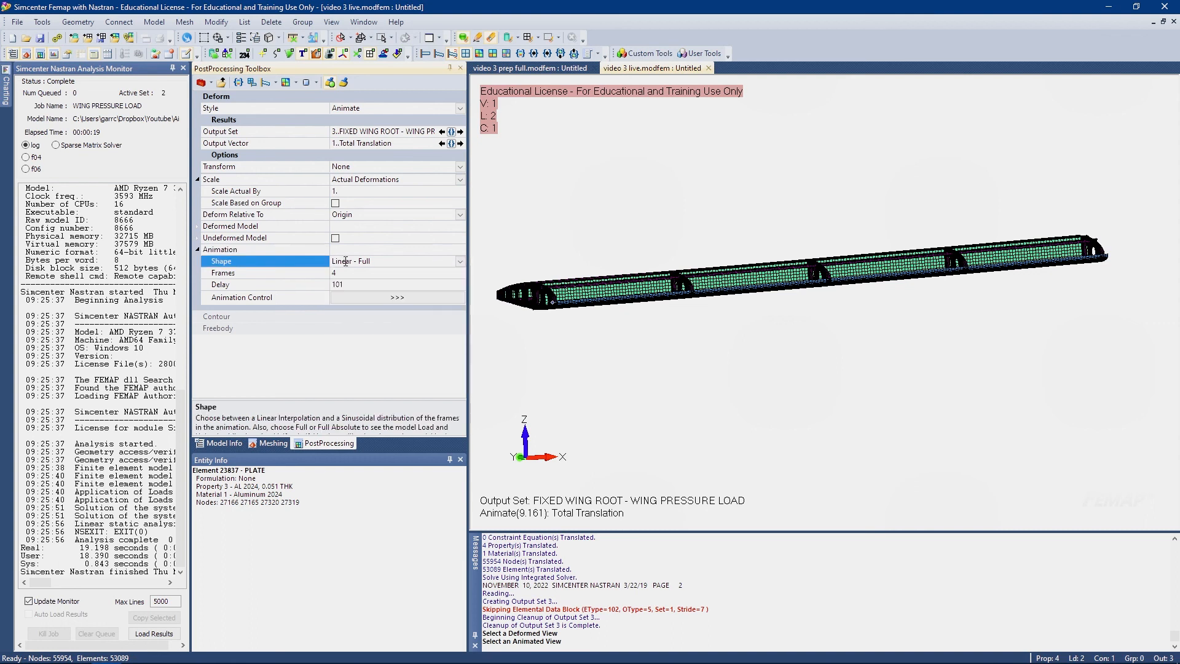
click(344, 272)
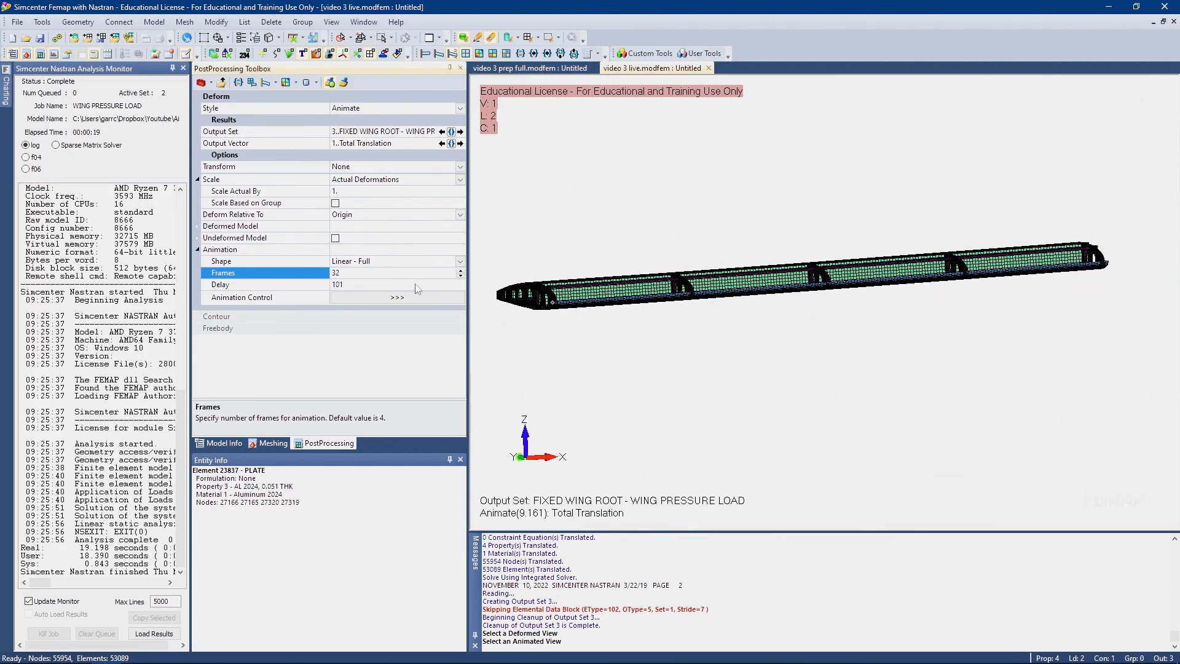
click(304, 284)
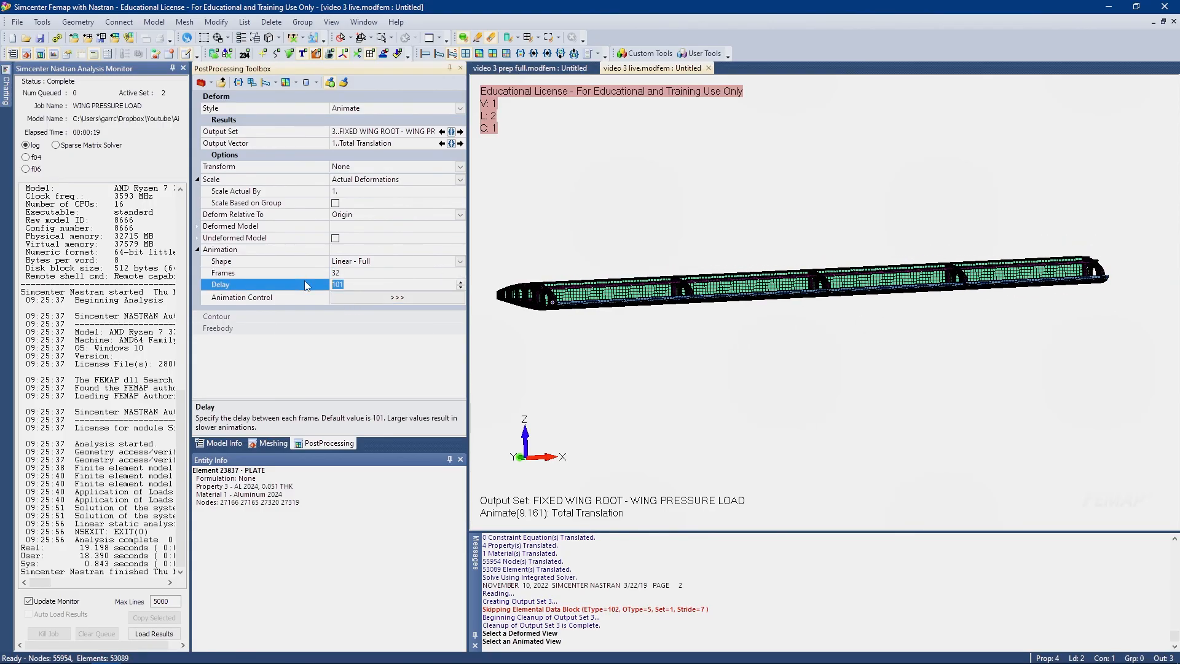
text(30)
key(Return)
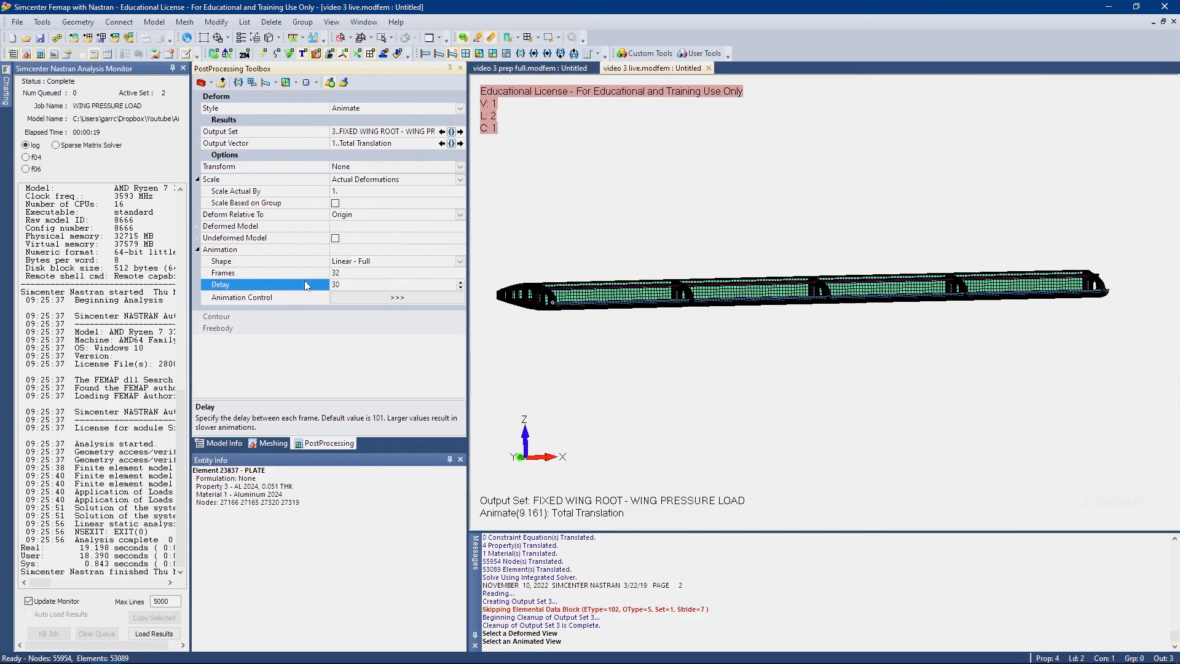
click(459, 261)
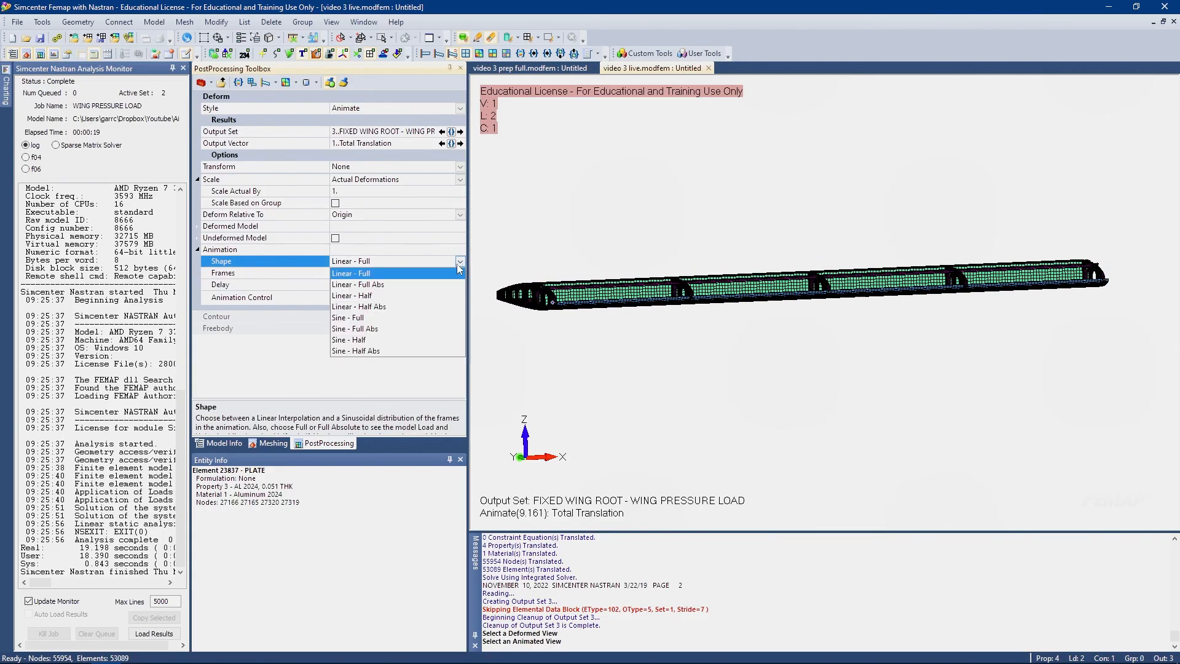
click(530, 292)
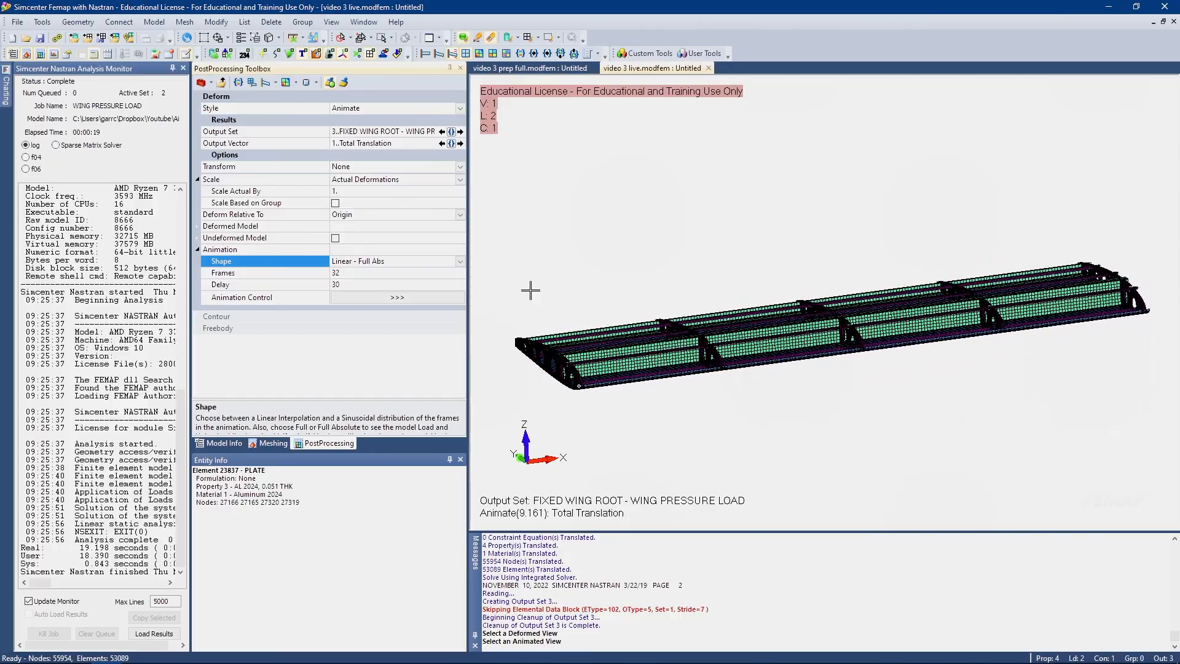
Show the 2..SKIN, UPPER layer in the animated wing model
middle_drag(530, 290, 599, 327)
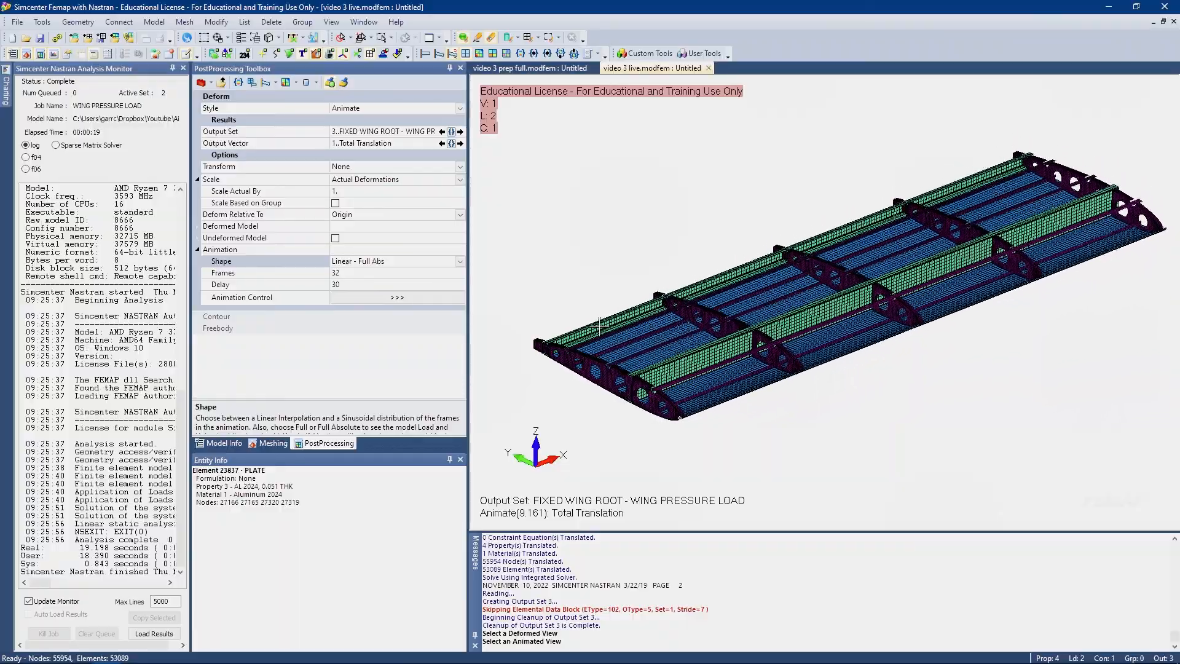
scroll(589, 361, up, 5)
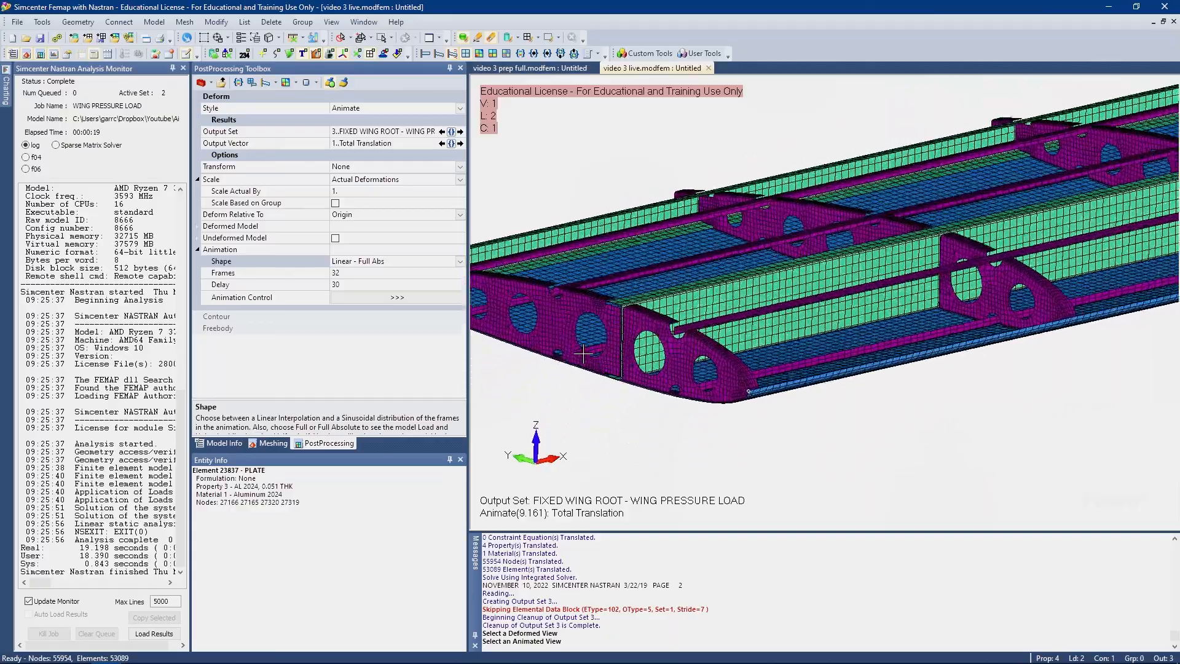
click(217, 444)
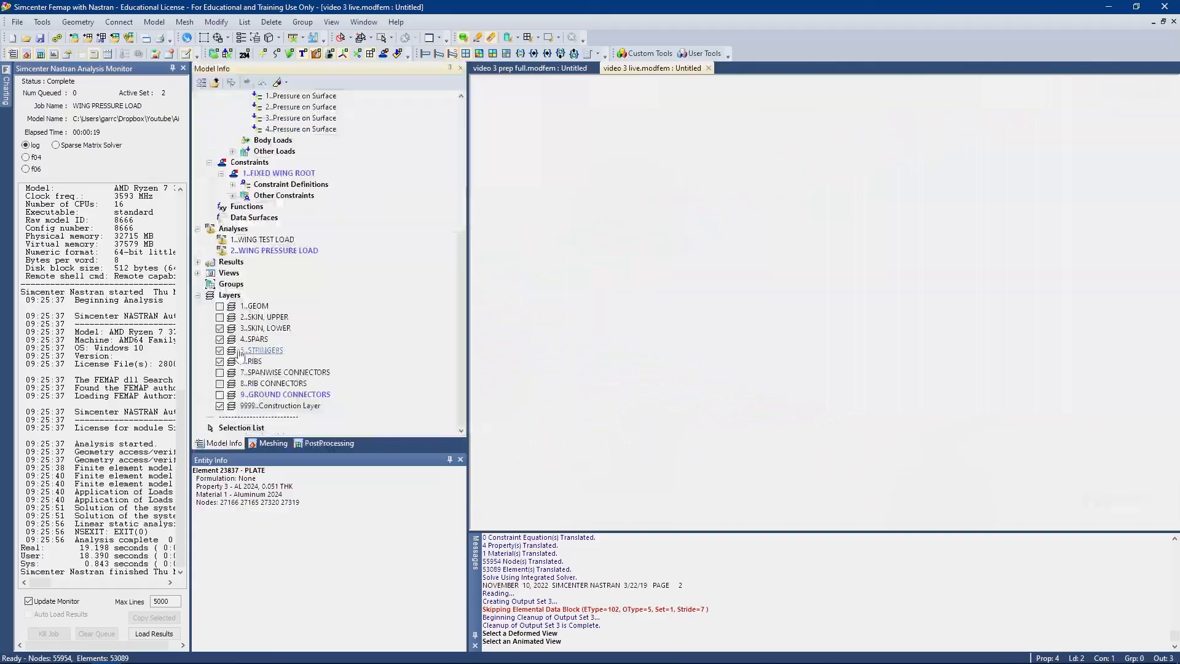
click(220, 317)
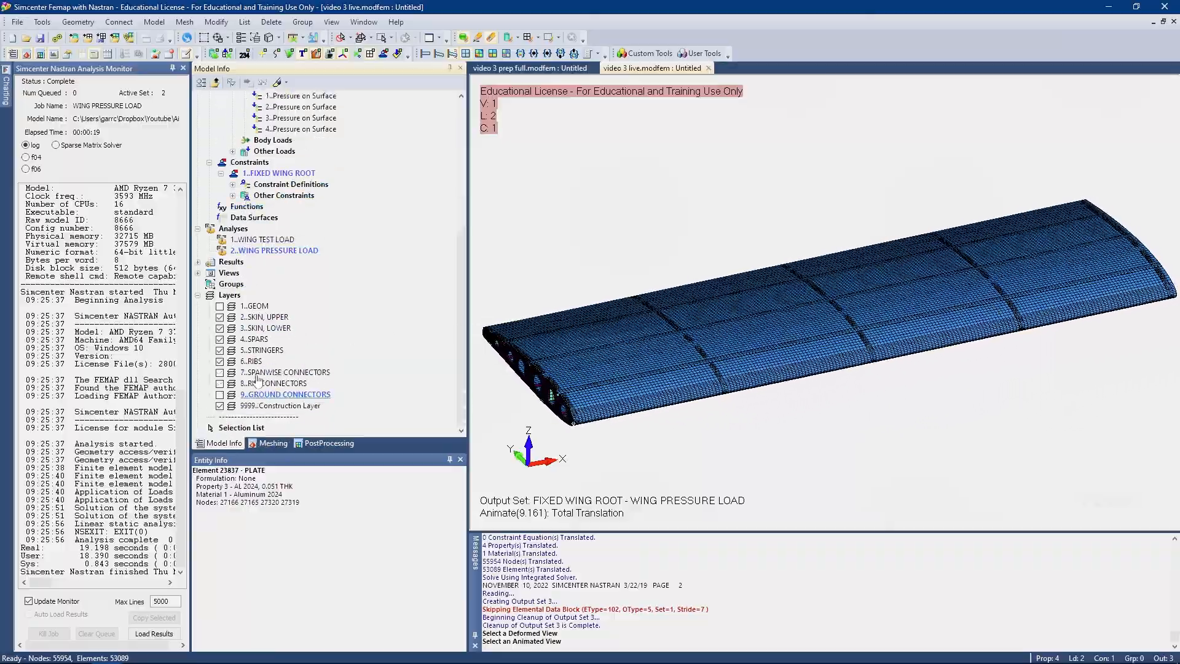
Scale the actual deformations of the animation by 10
click(280, 443)
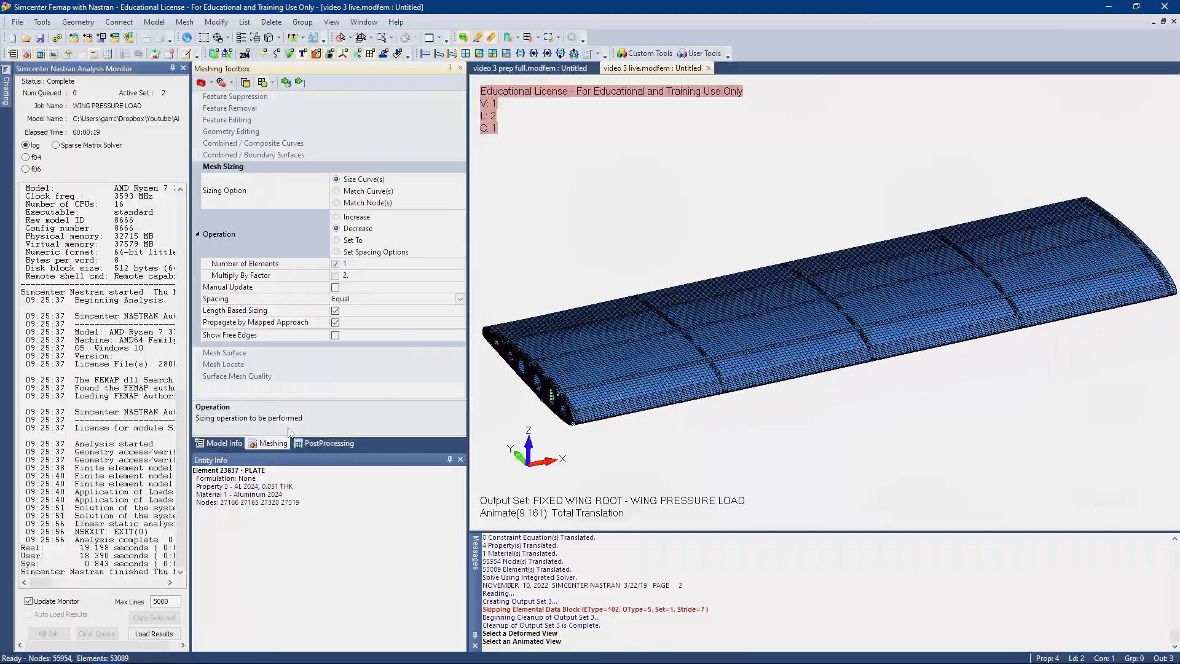
click(329, 443)
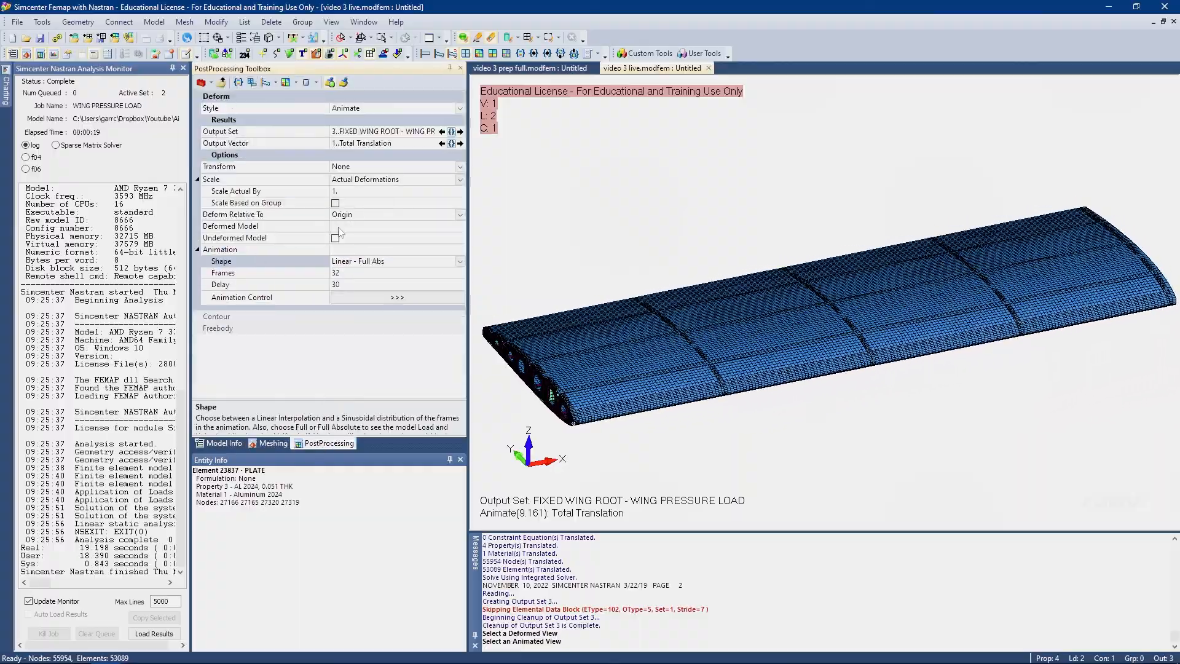
click(305, 190)
text(10)
key(Return)
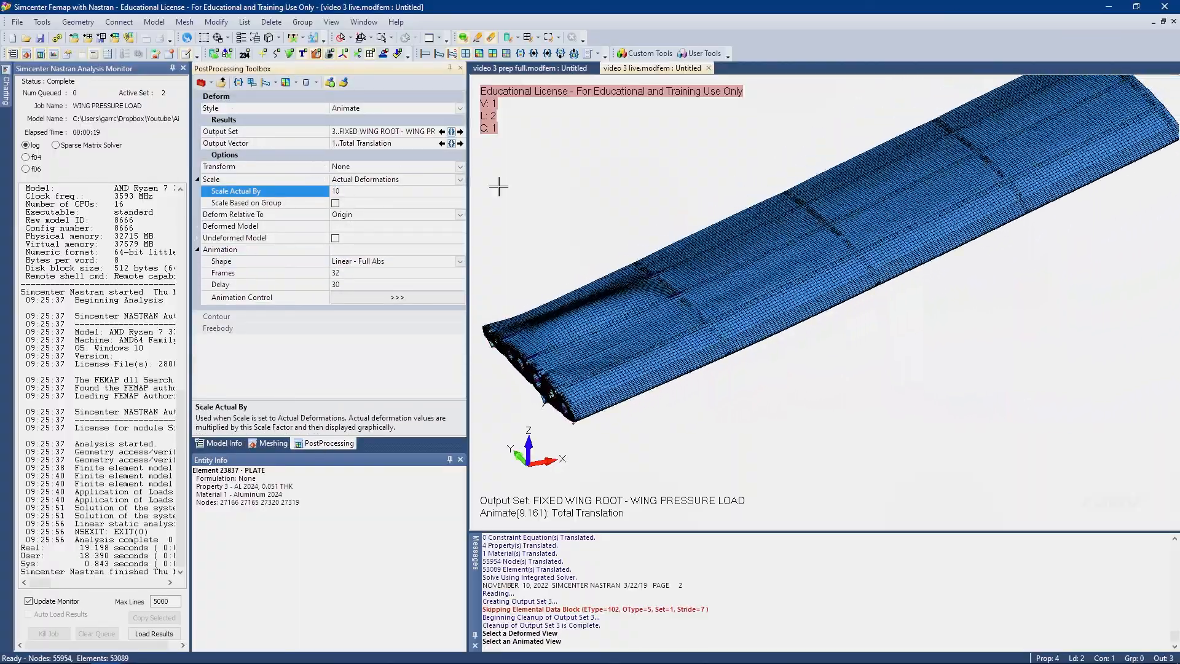
Stop the animation by displaying the wing in the Deformed style and inspect the root area of the upper skin
click(440, 54)
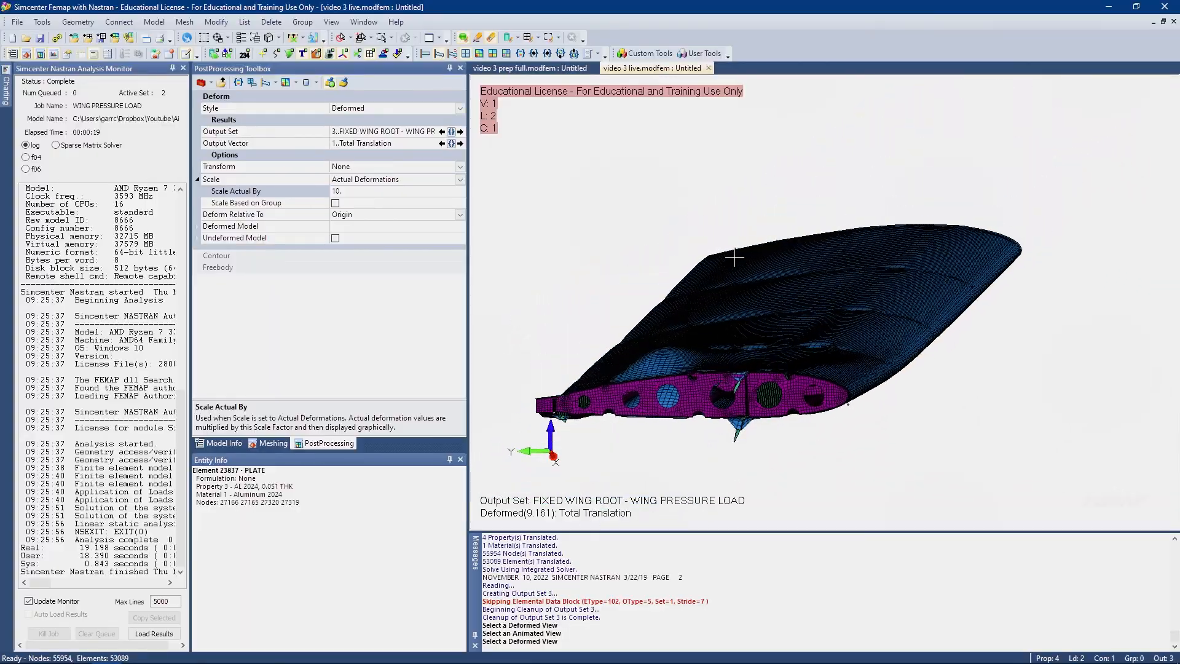
middle_drag(735, 257, 641, 317)
scroll(574, 243, up, 3)
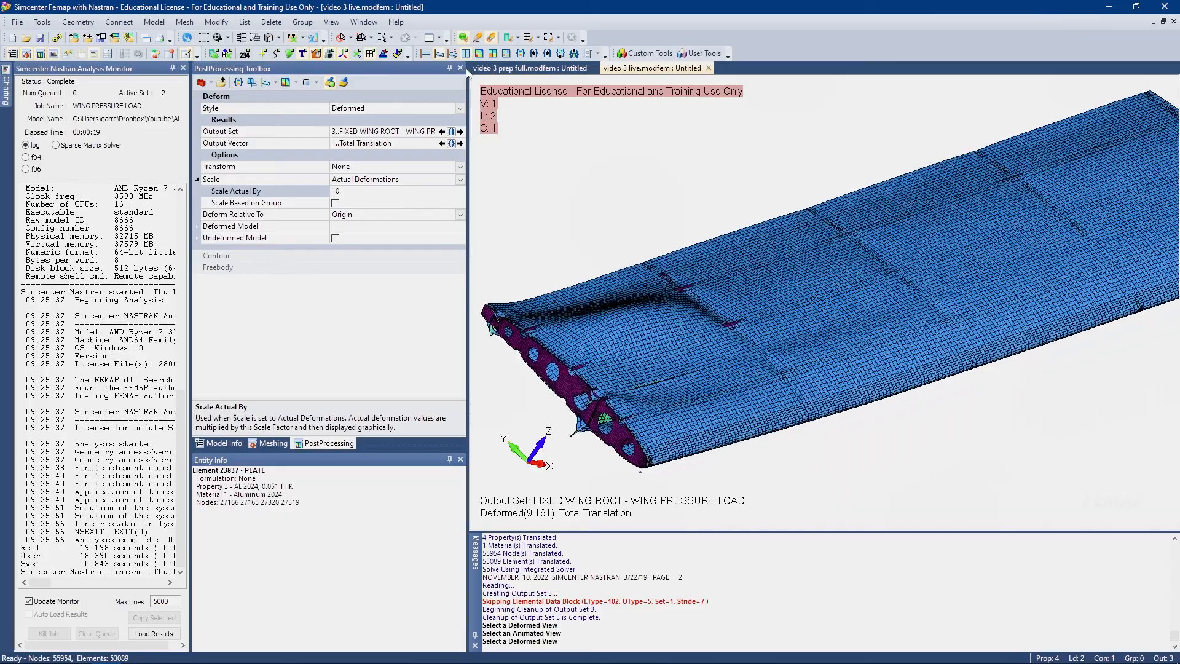
Display the undeformed wing as a Plate Top VonMises Stress contour with a maximum level of 8000
click(424, 53)
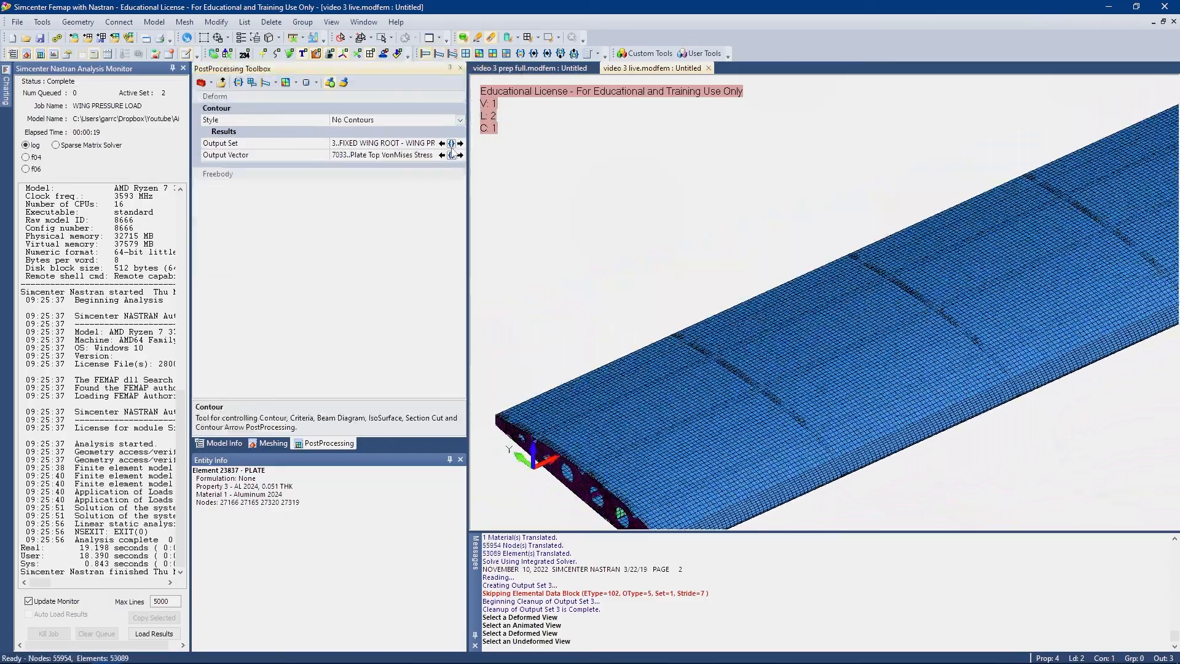
click(479, 54)
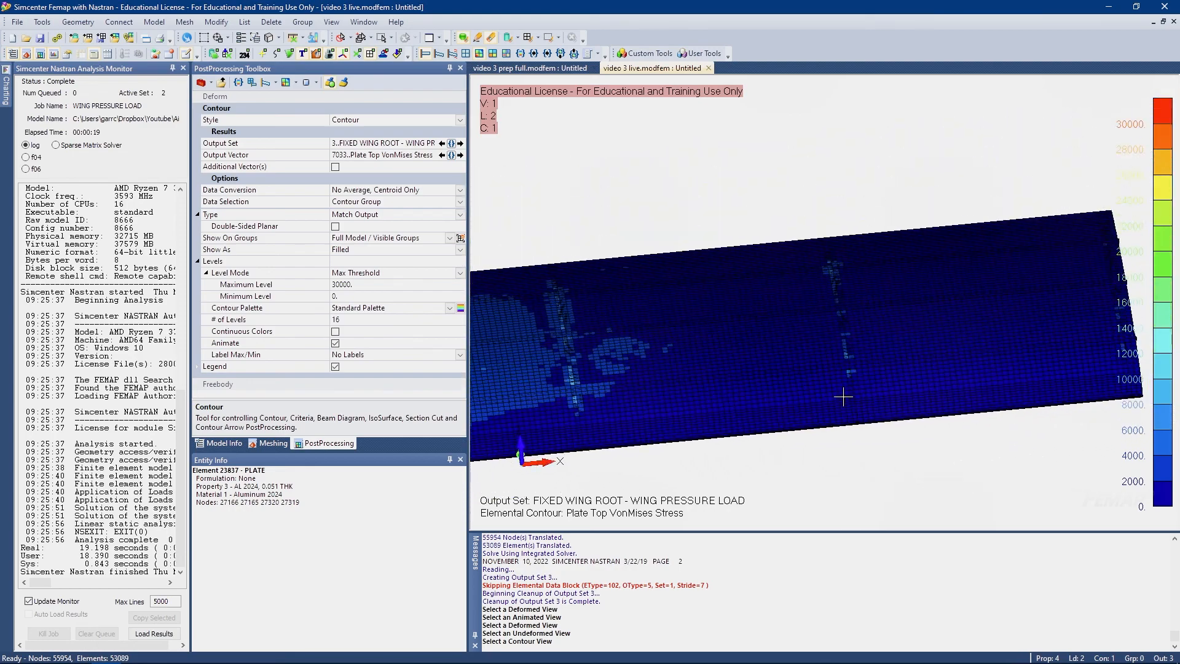
click(369, 285)
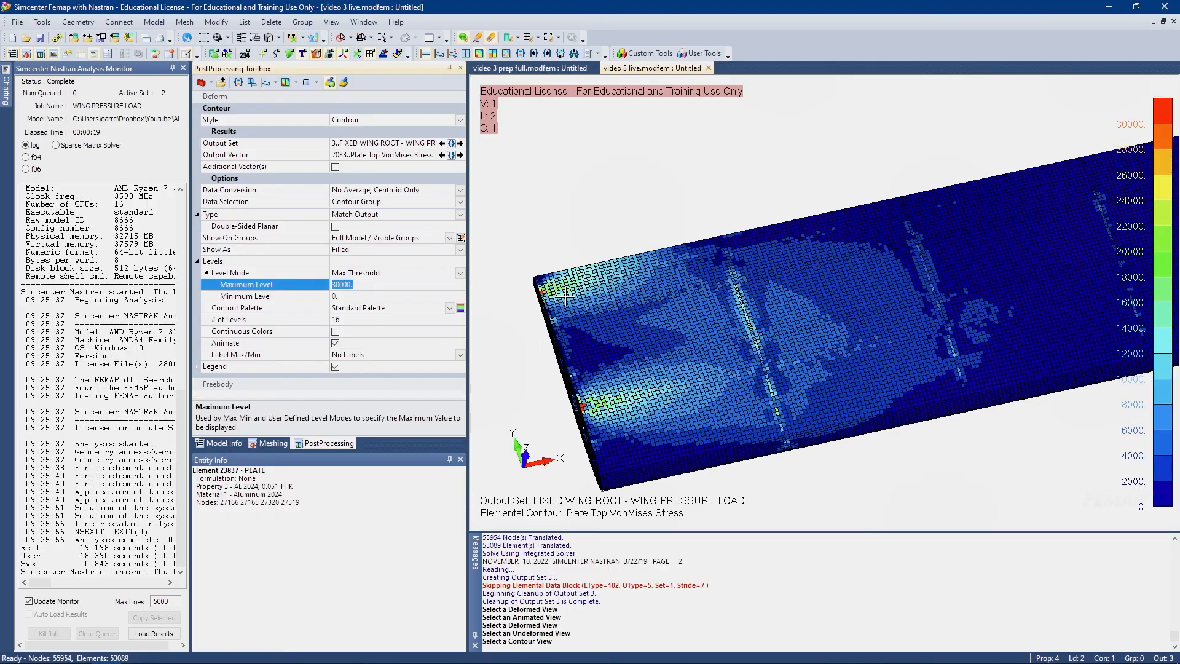
text(10000)
key(Return)
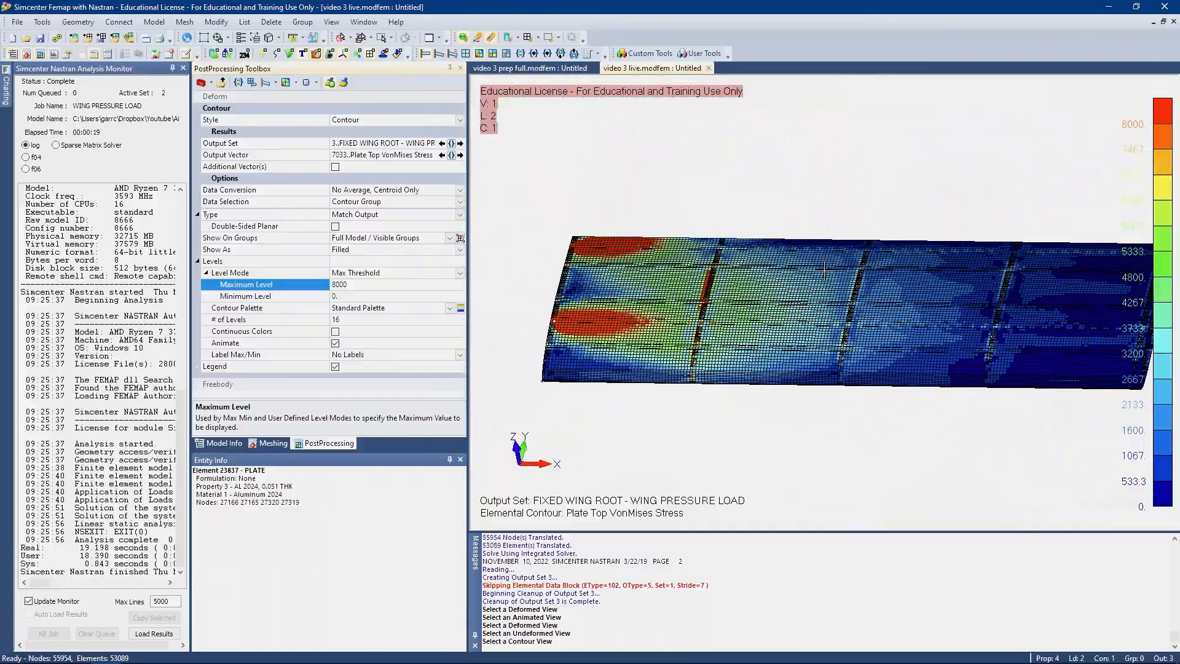
Turn off the filled edges in the stress contour and set its maximum level to 14000
click(279, 40)
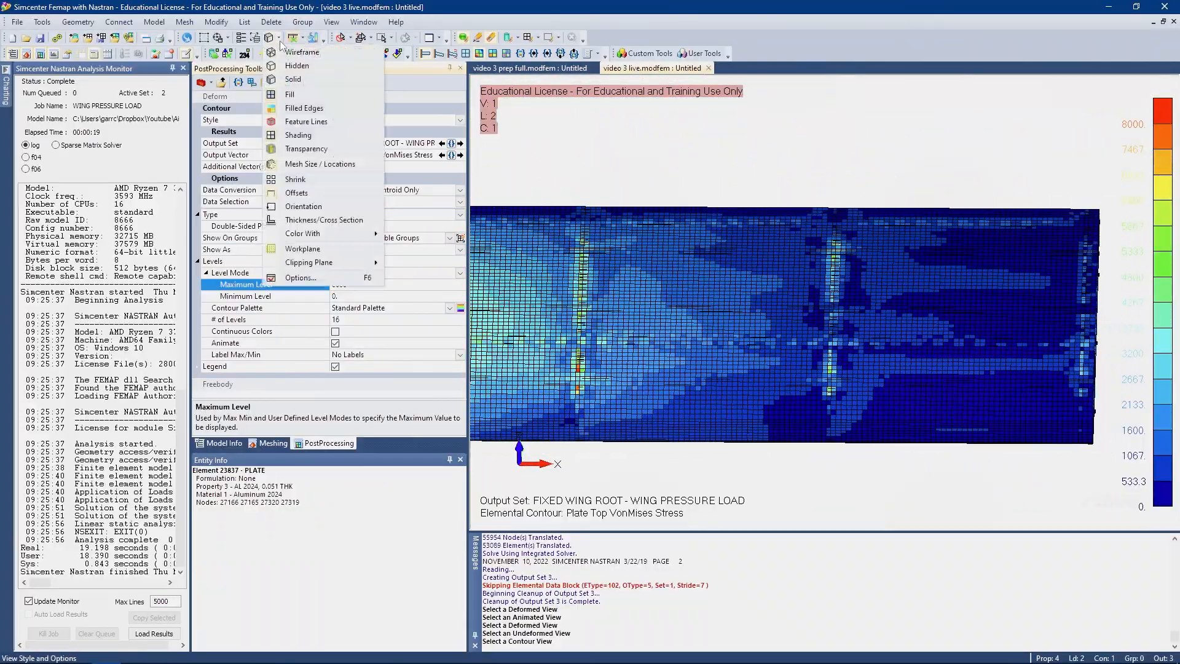
click(319, 117)
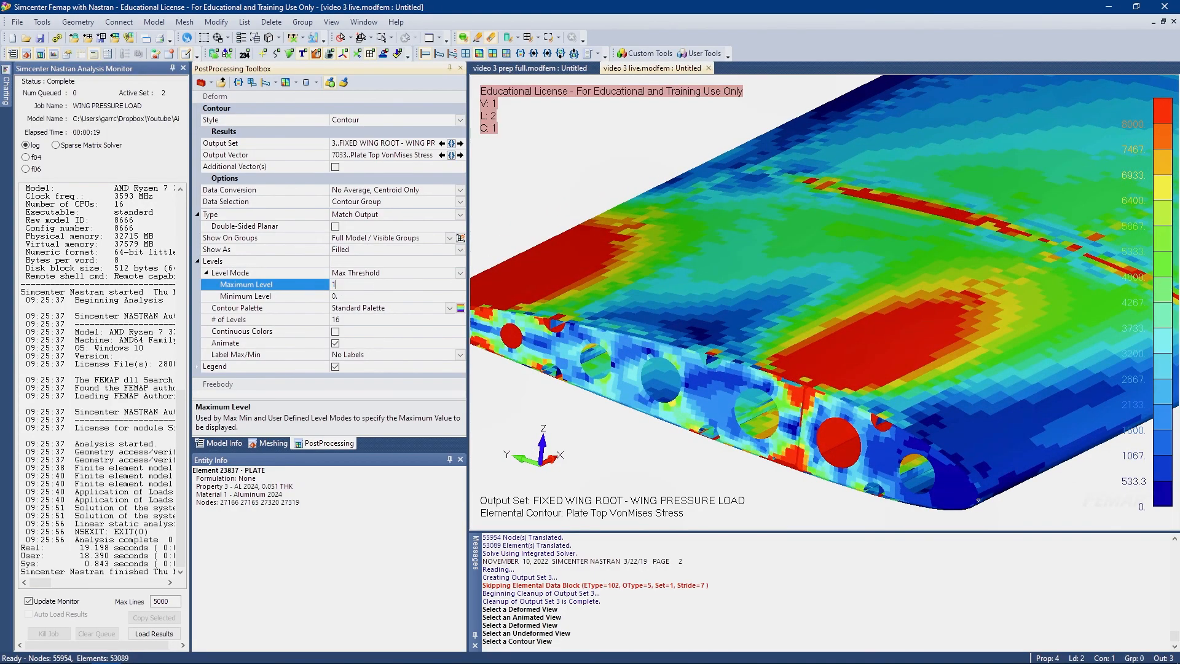
text(00)
key(Return)
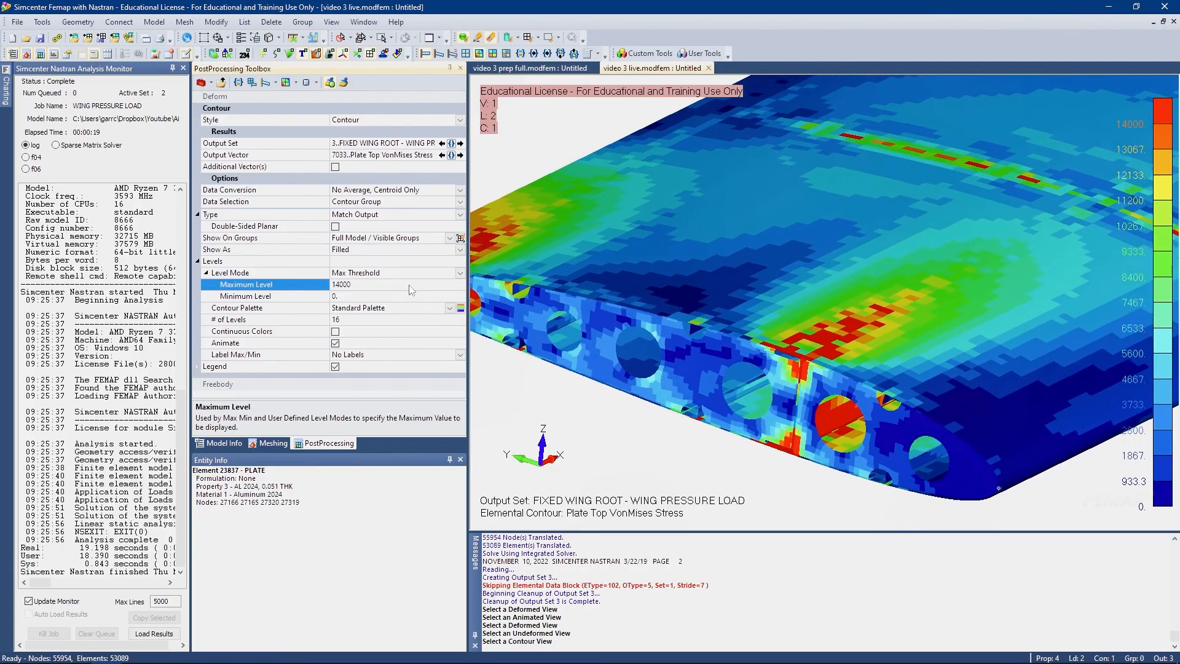
Hide the 2..SKIN, UPPER layer and inspect the stress contour on the inner ribs, spars and stringers along the span
click(212, 443)
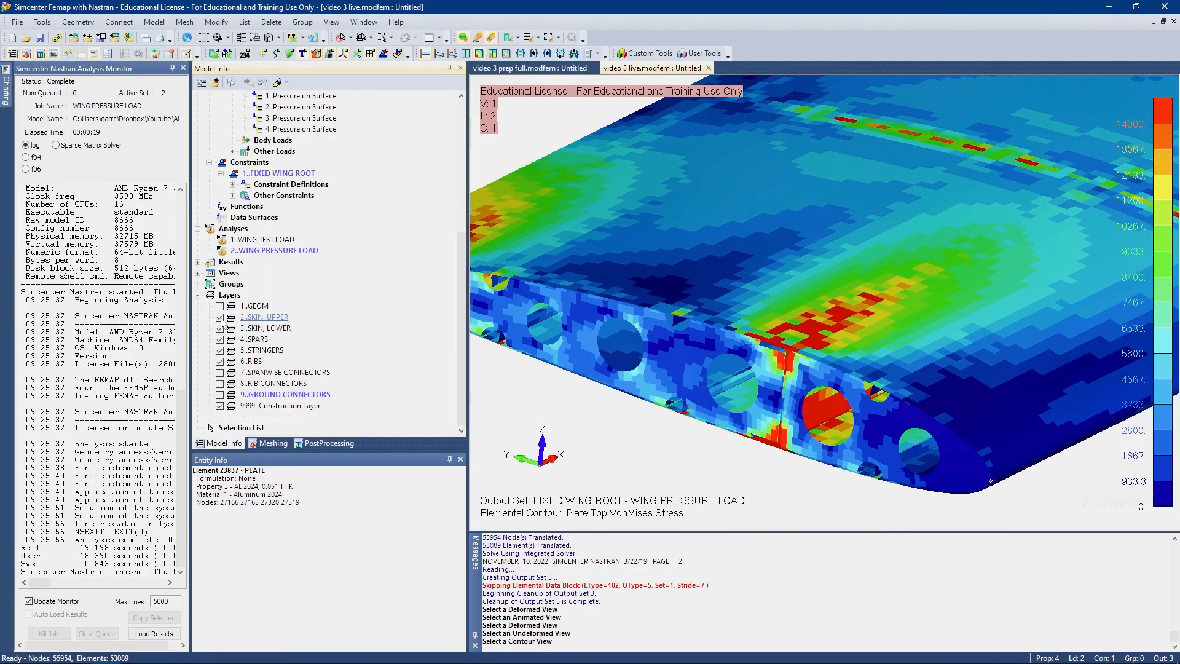
click(220, 317)
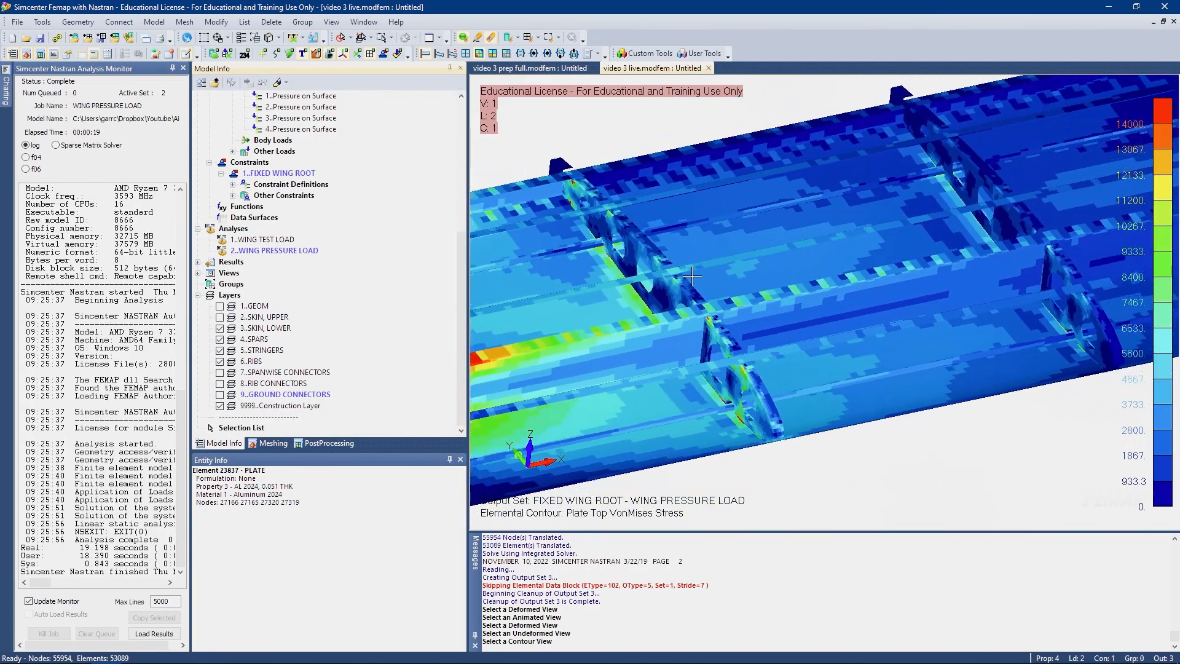
middle_drag(692, 277, 842, 283)
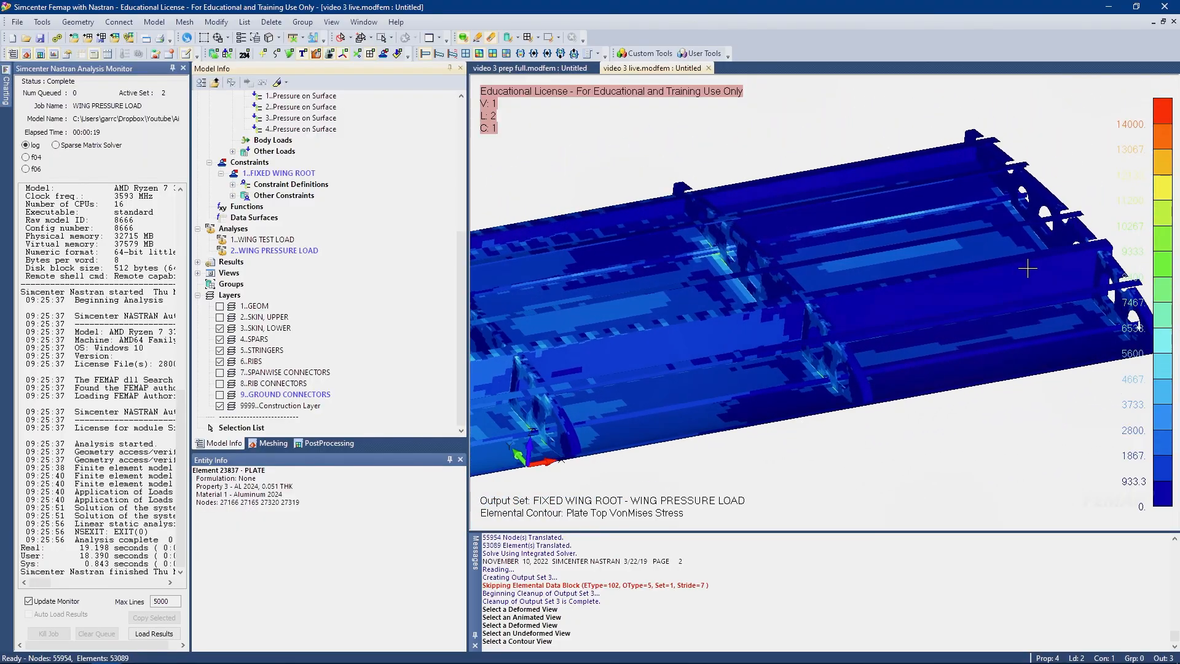
scroll(1070, 271, up, 5)
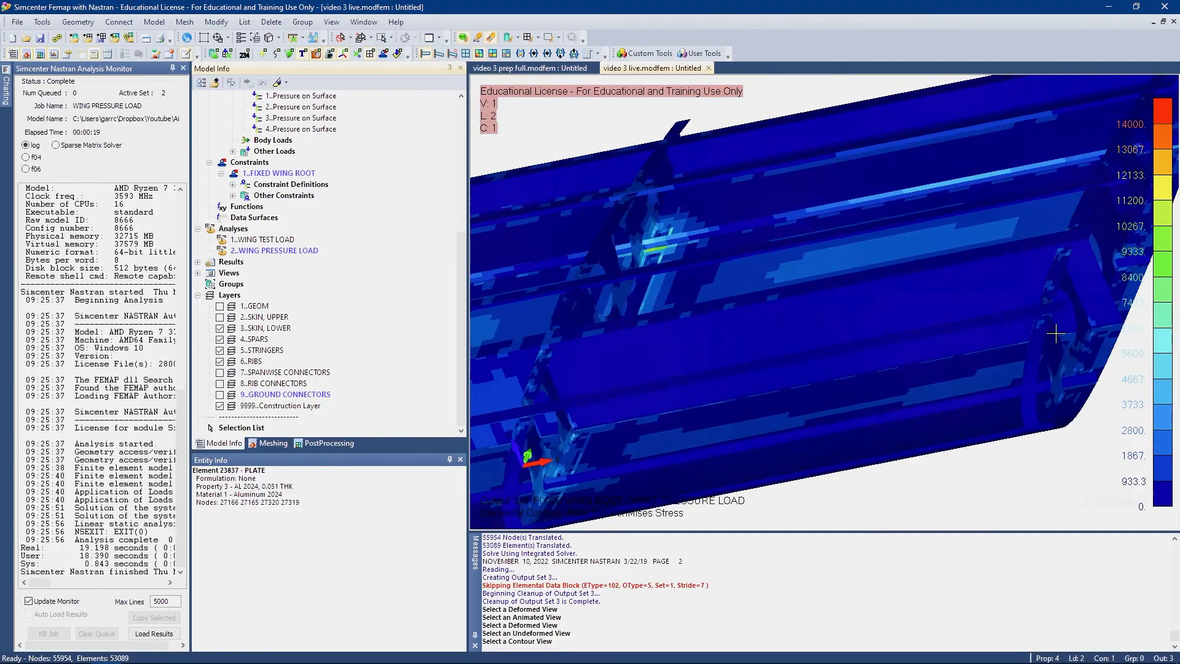
middle_drag(910, 366, 901, 342)
middle_drag(978, 327, 832, 310)
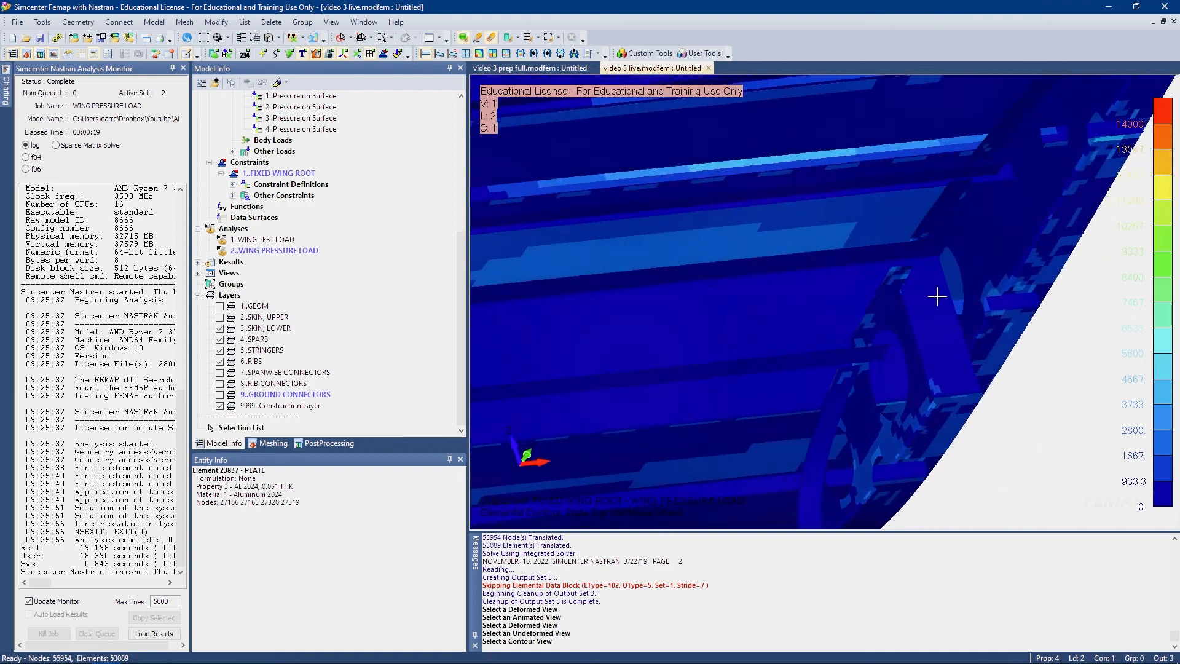
middle_drag(936, 297, 877, 221)
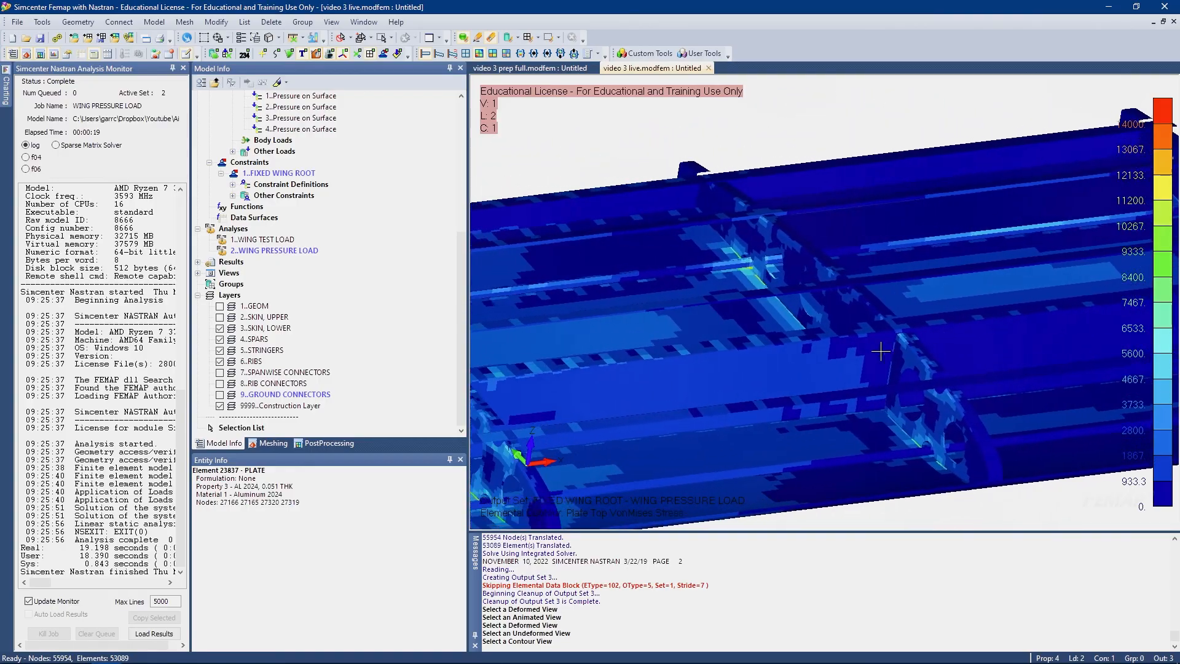
scroll(993, 327, up, 3)
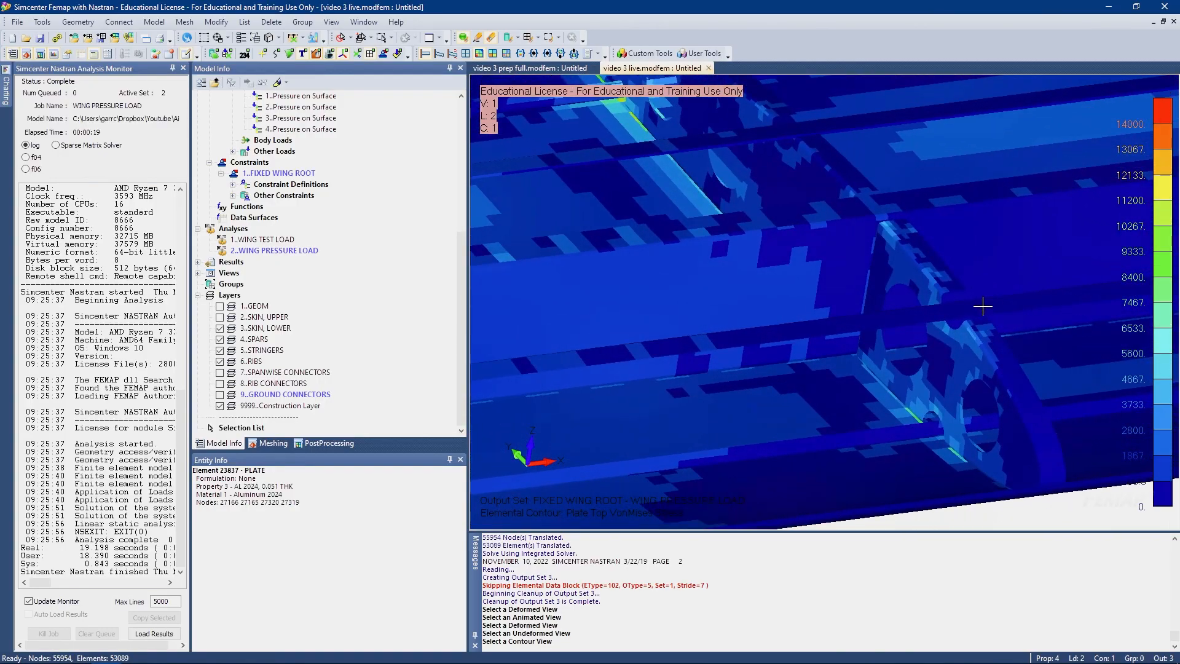
middle_drag(990, 256, 738, 322)
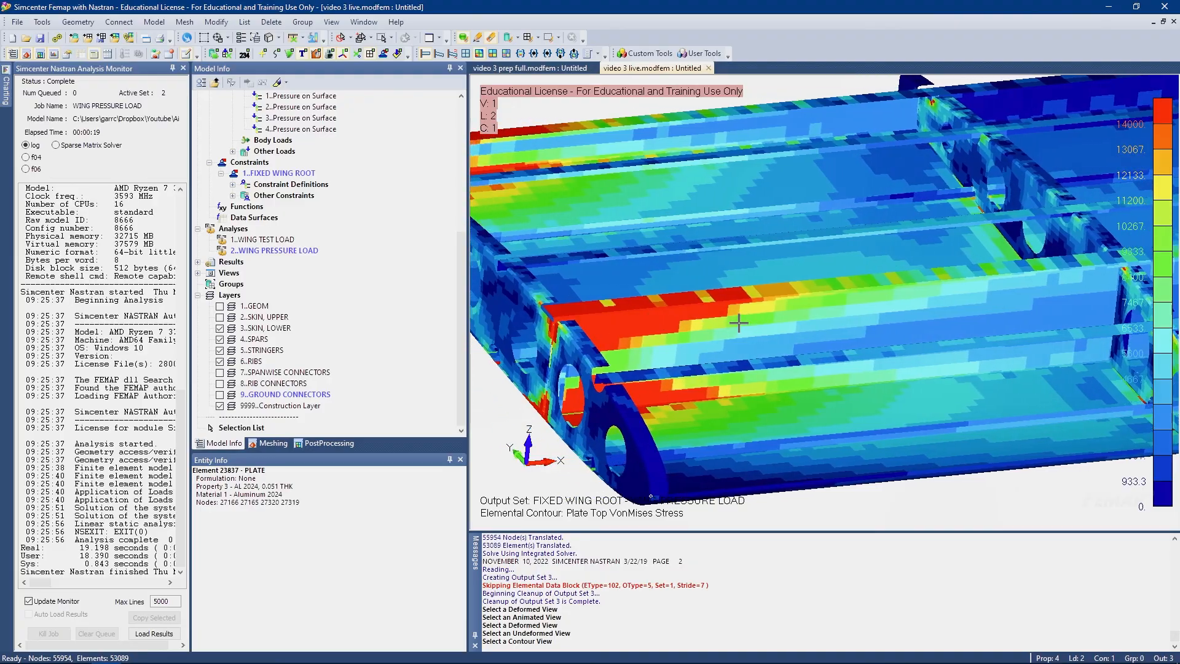
Set the maximum level of the VonMises stress contour to 50000
click(326, 443)
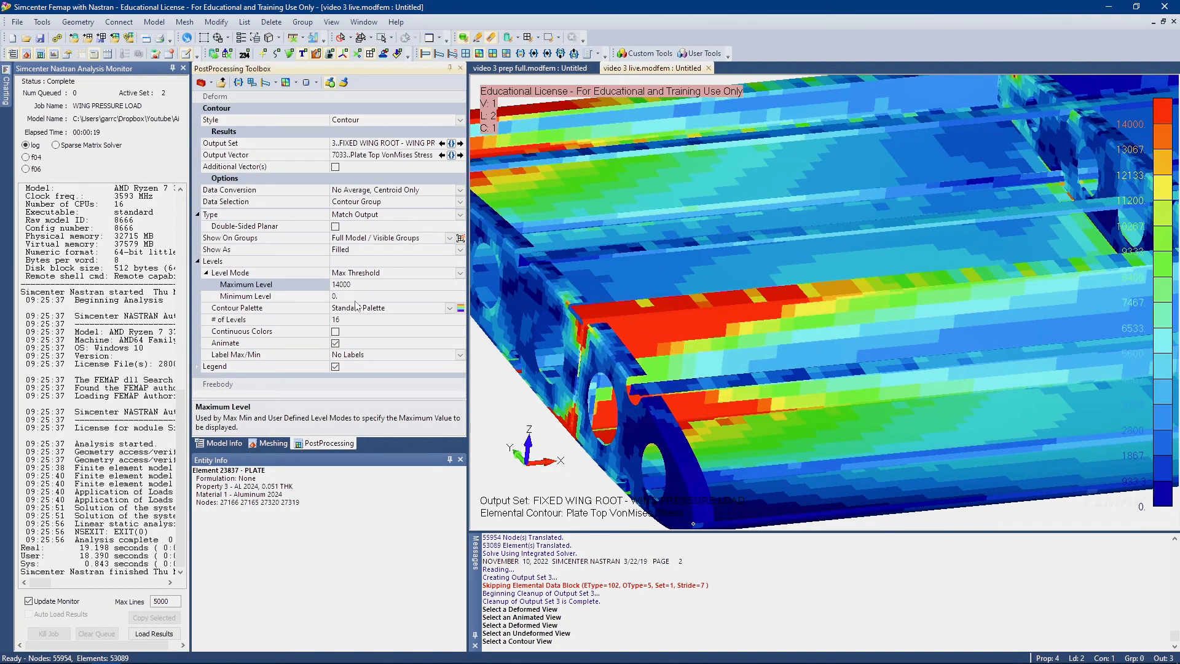
click(365, 285)
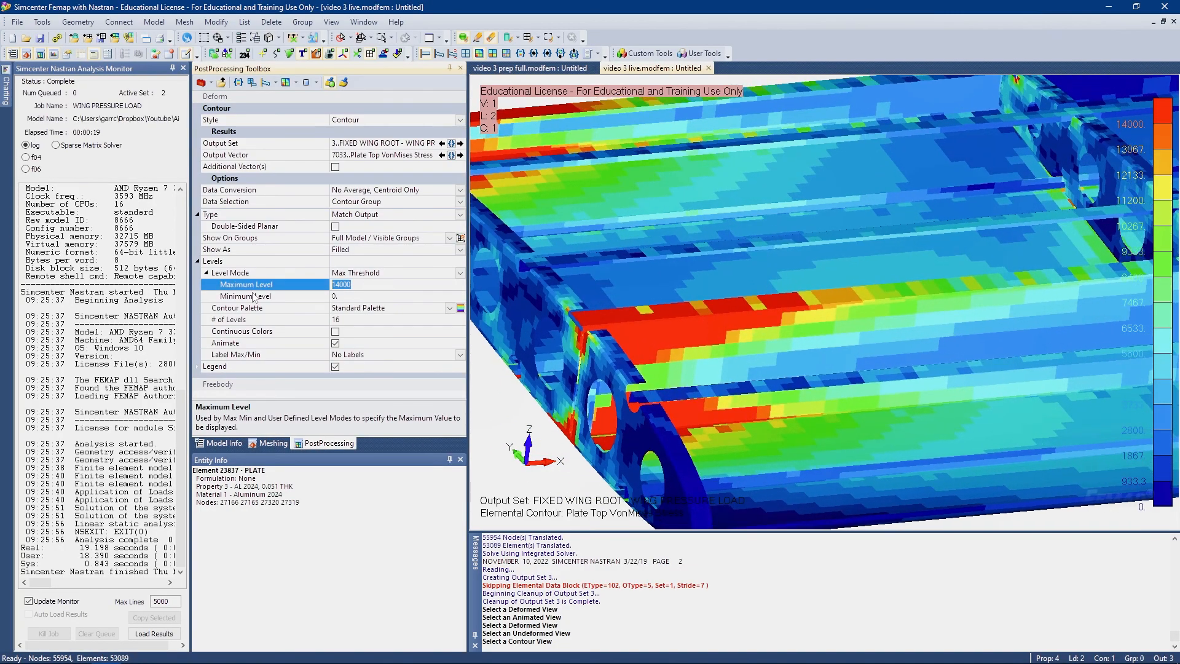
text(50000)
key(Return)
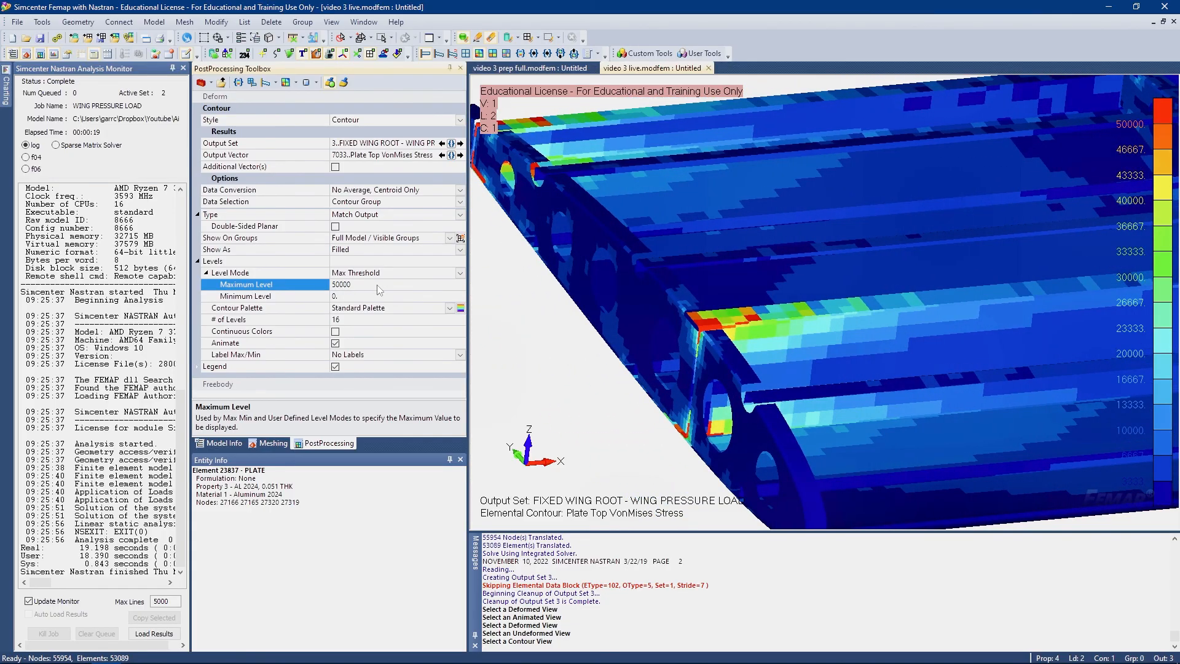
Inspect the spar stresses at the wing root, make elements the selectable entity for querying, and regenerate the view
mouse_move(836, 295)
middle_down()
mouse_move(818, 299)
mouse_move(885, 309)
mouse_move(693, 345)
mouse_move(640, 305)
mouse_move(768, 269)
middle_up()
scroll(897, 311, down, 5)
scroll(693, 344, up, 10)
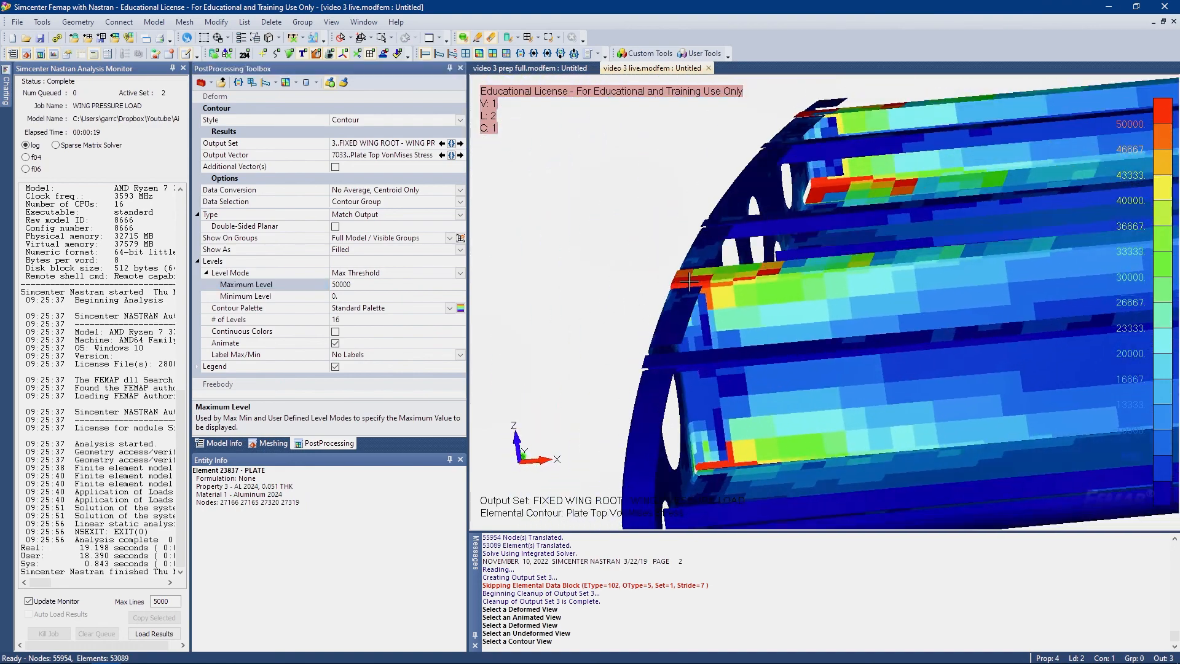
middle_drag(844, 379, 1008, 363)
scroll(873, 335, up, 5)
middle_drag(872, 334, 754, 294)
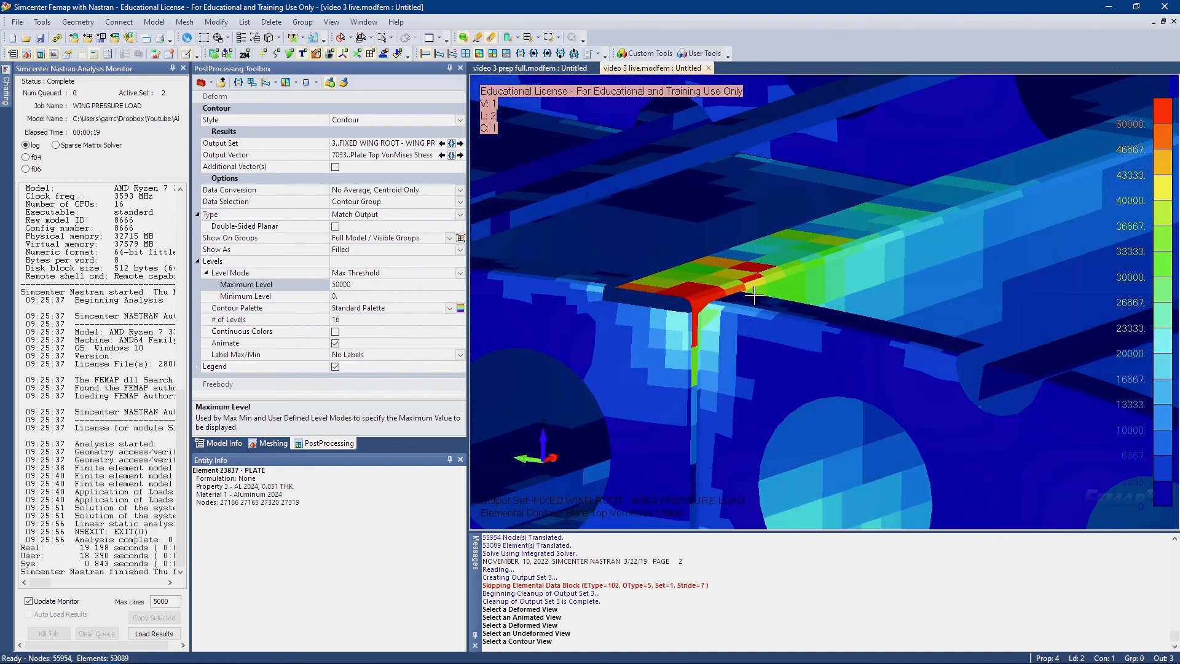
click(351, 39)
click(372, 193)
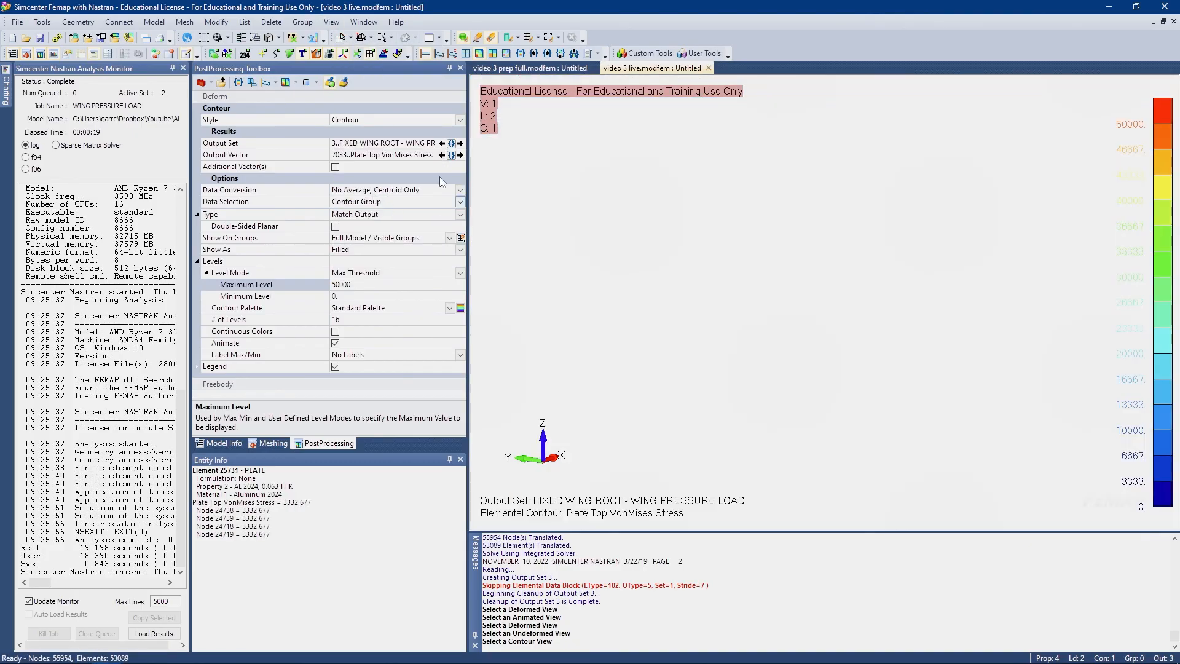
key(ctrl+g)
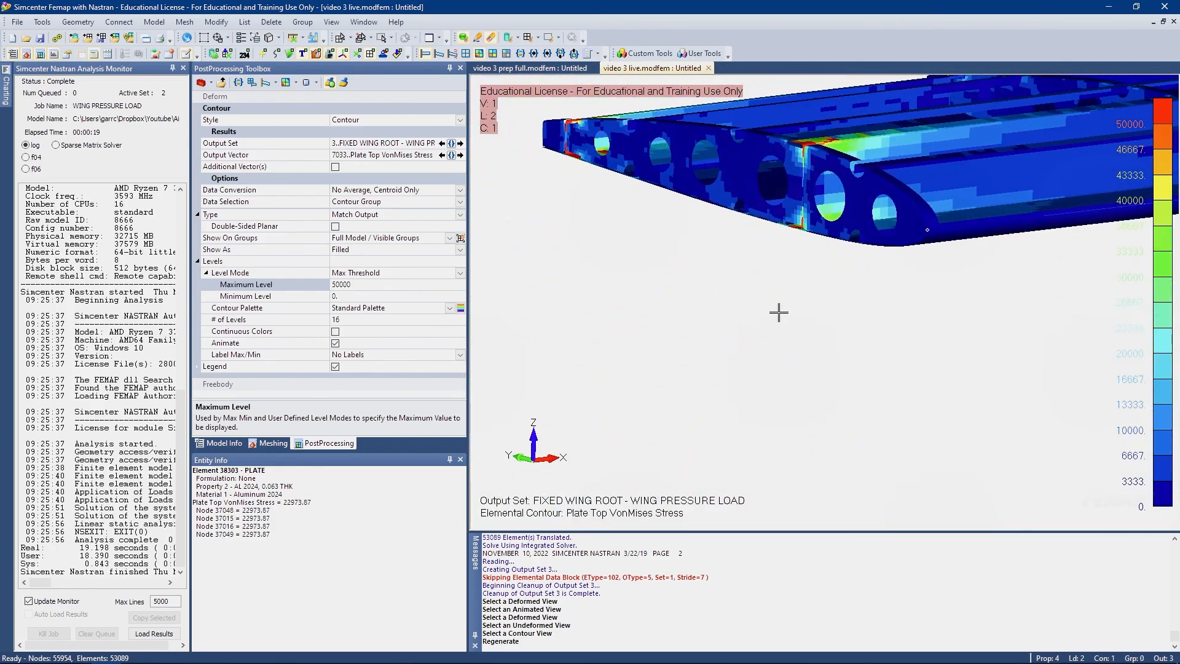
Examine the VonMises stress concentrations where both spars meet the root rib
scroll(526, 192, up, 5)
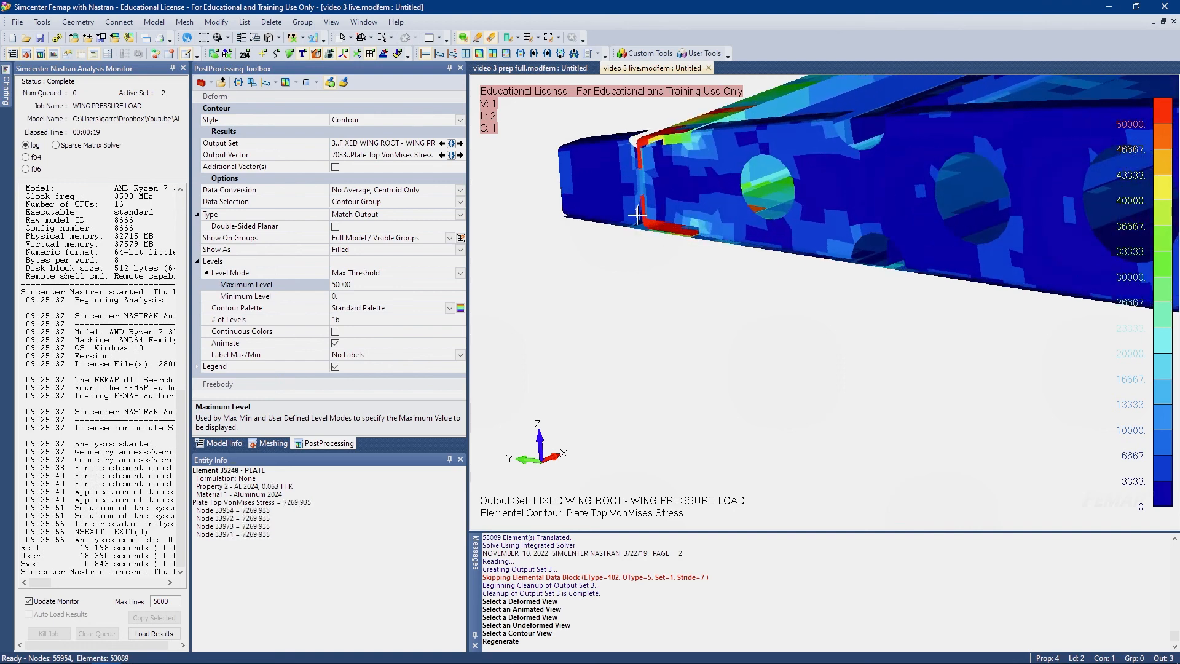
scroll(787, 261, down, 5)
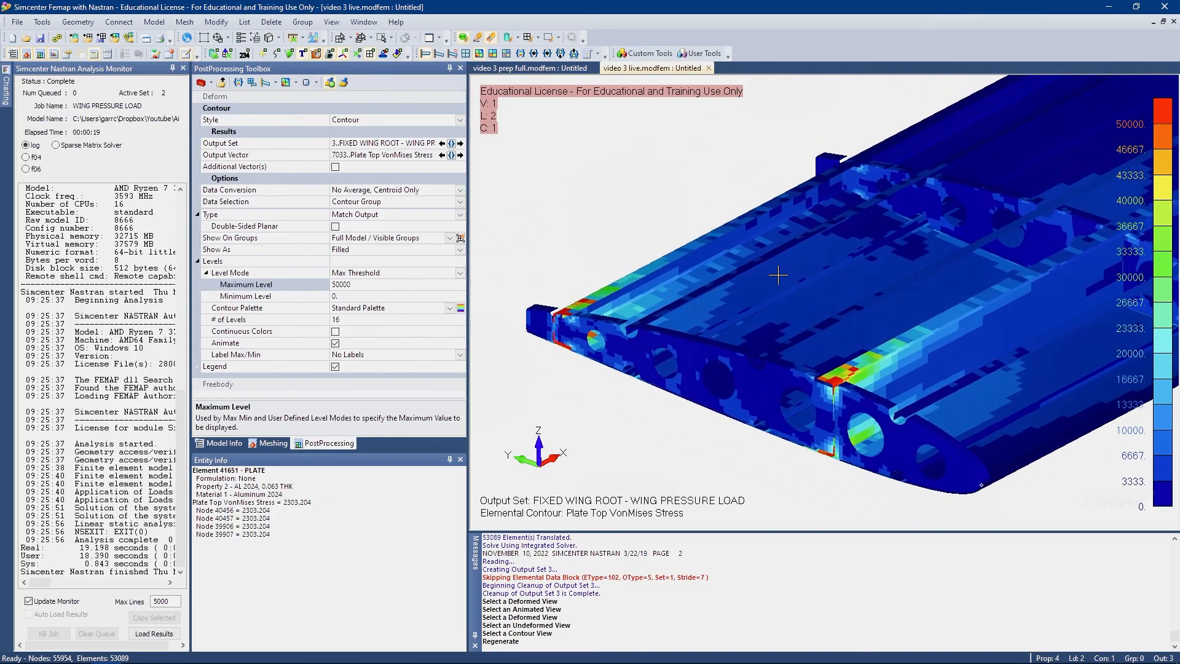
scroll(778, 276, up, 5)
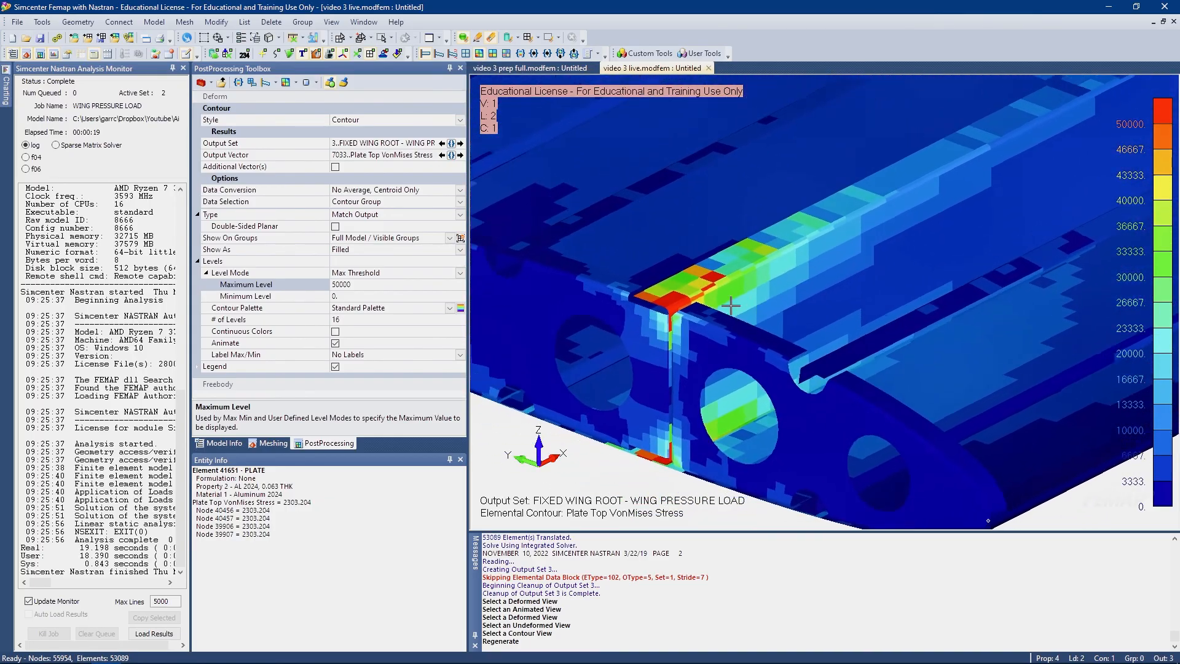
scroll(729, 305, down, 4)
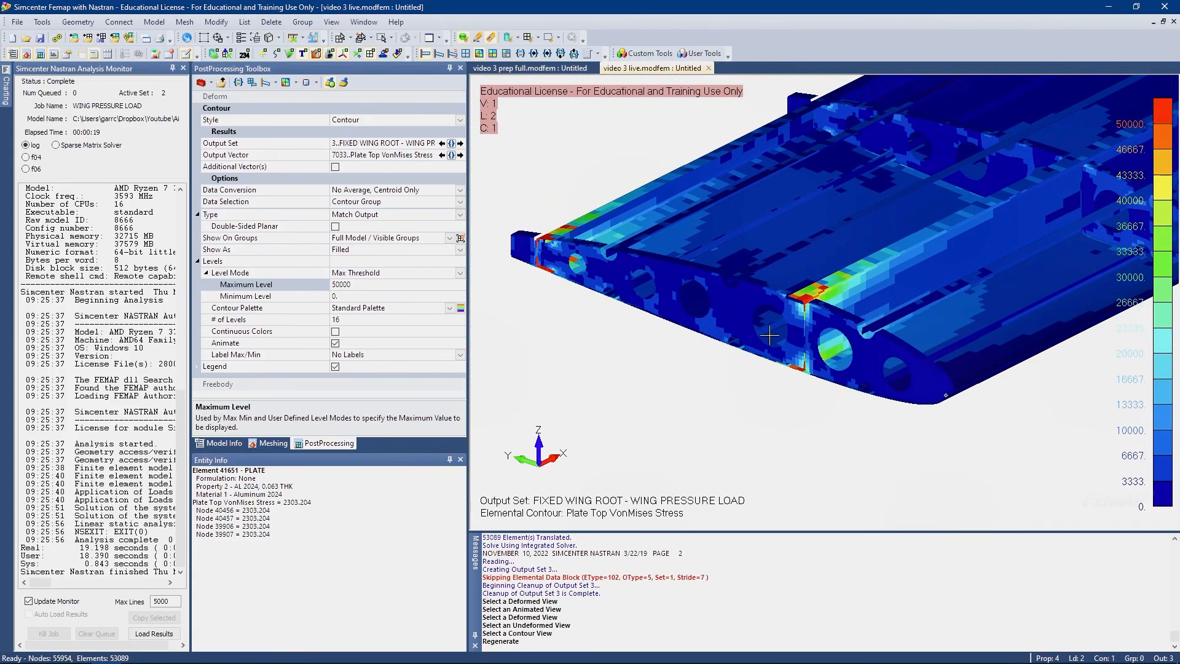
Switch to the Video 3: Wing Analysis page in OneNote and mark the root rib's upper and lower edges in red on the wing photo
key(alt+Tab)
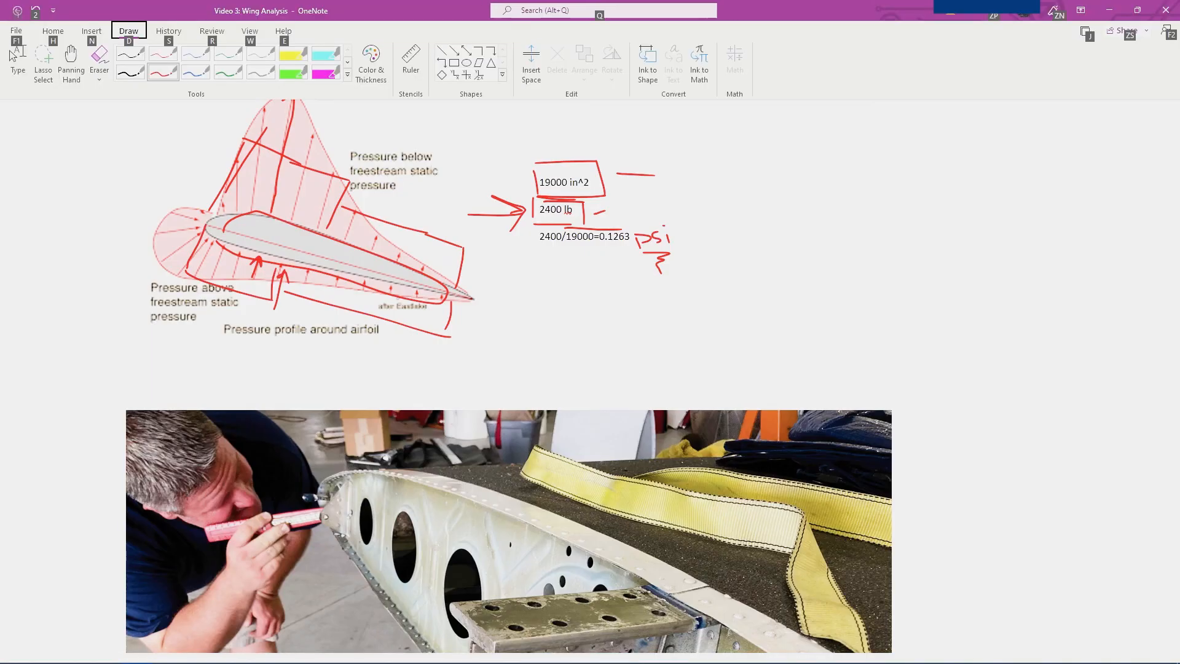
scroll(456, 279, down, 3)
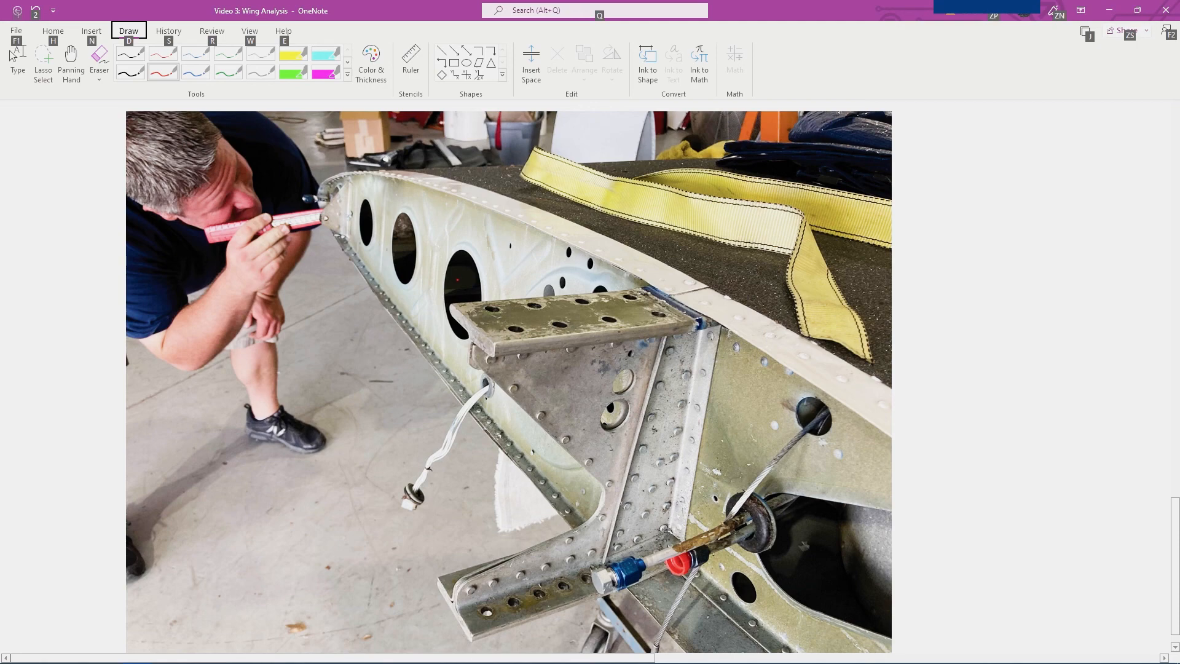
scroll(457, 280, down, 2)
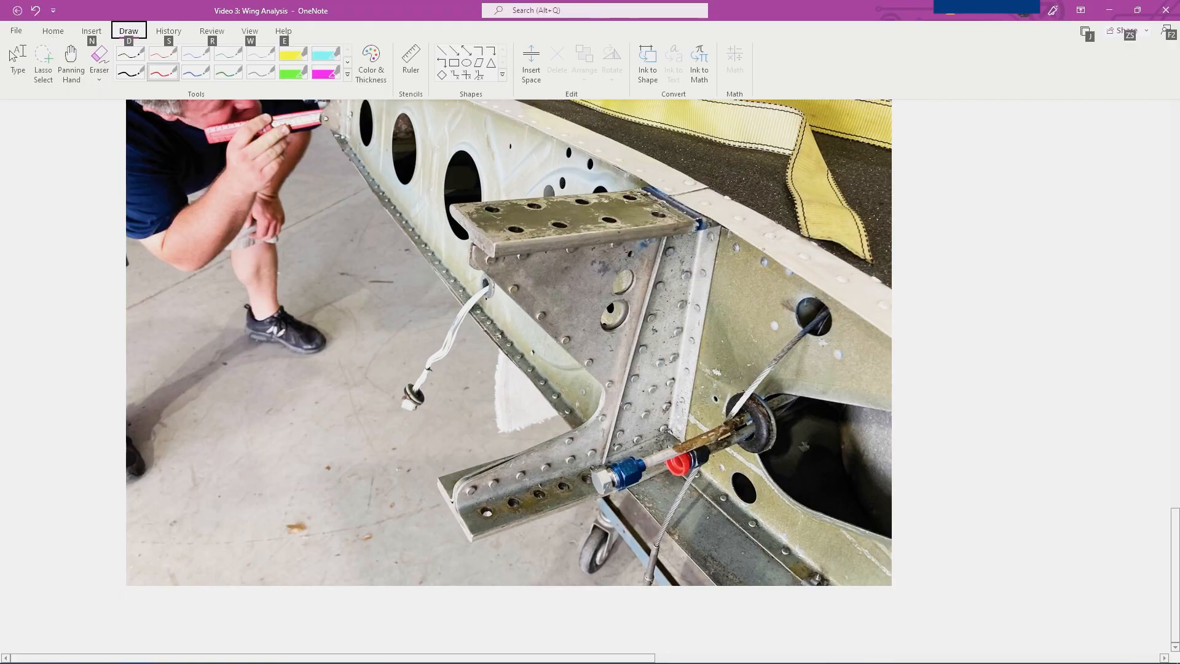
drag(762, 248, 817, 283)
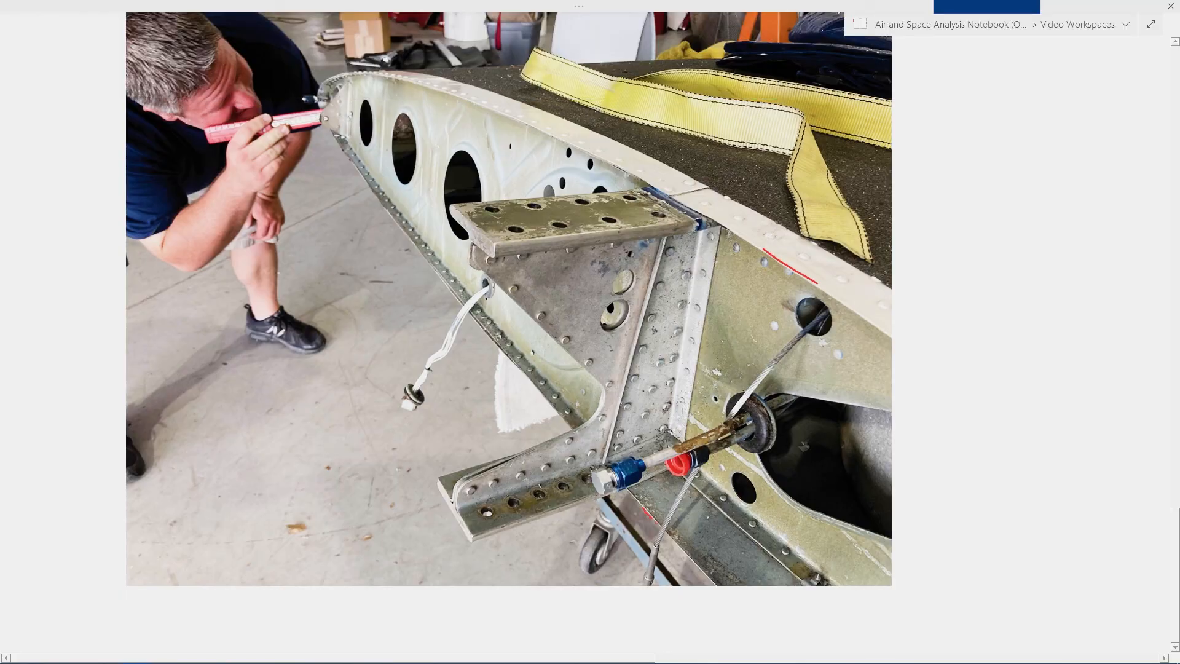
mouse_move(644, 508)
mouse_down()
mouse_move(660, 526)
mouse_move(669, 517)
mouse_up()
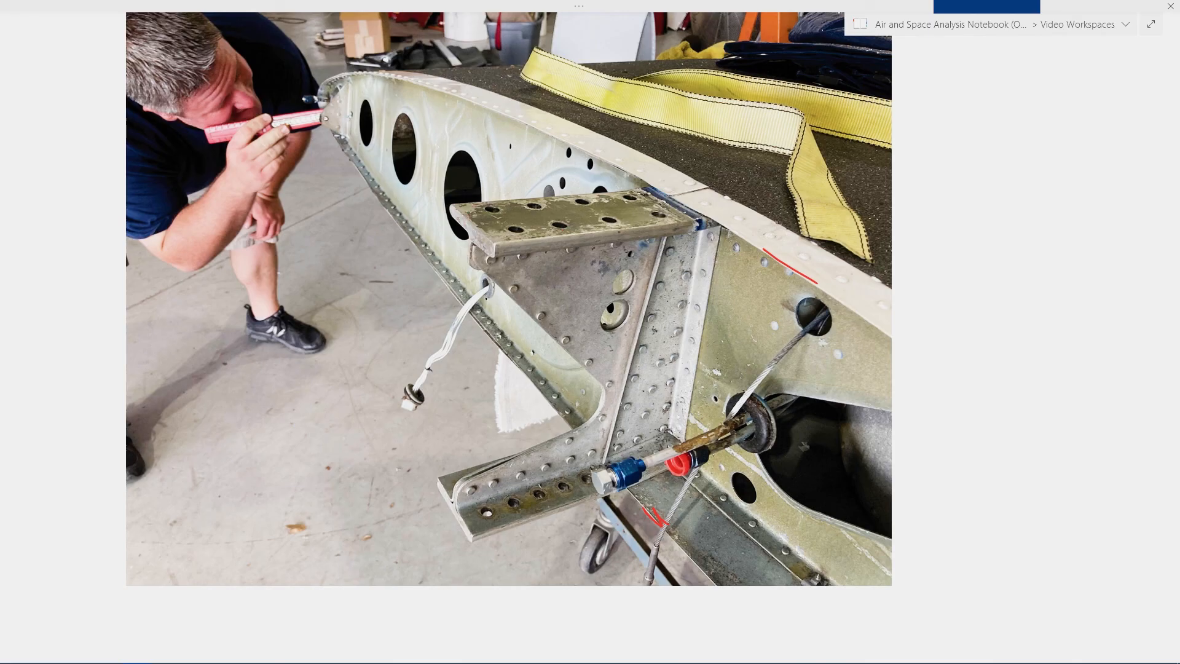
Mark the outer end of the spar's upper attachment fitting in red on the enlarged wing photo and view the lower fitting
ctrl+scroll(456, 210, up, 8)
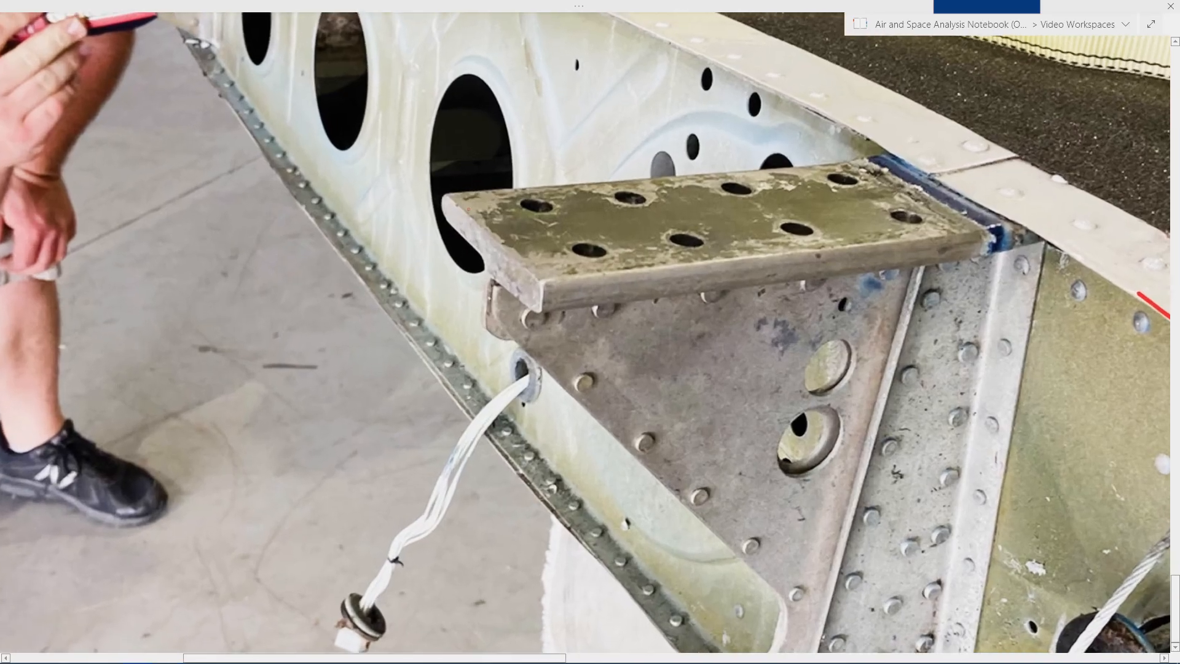
mouse_move(452, 197)
mouse_down()
mouse_move(513, 264)
mouse_move(525, 308)
mouse_move(457, 246)
mouse_move(439, 208)
mouse_move(495, 227)
mouse_move(549, 288)
mouse_move(523, 304)
mouse_up()
scroll(620, 290, down, 6)
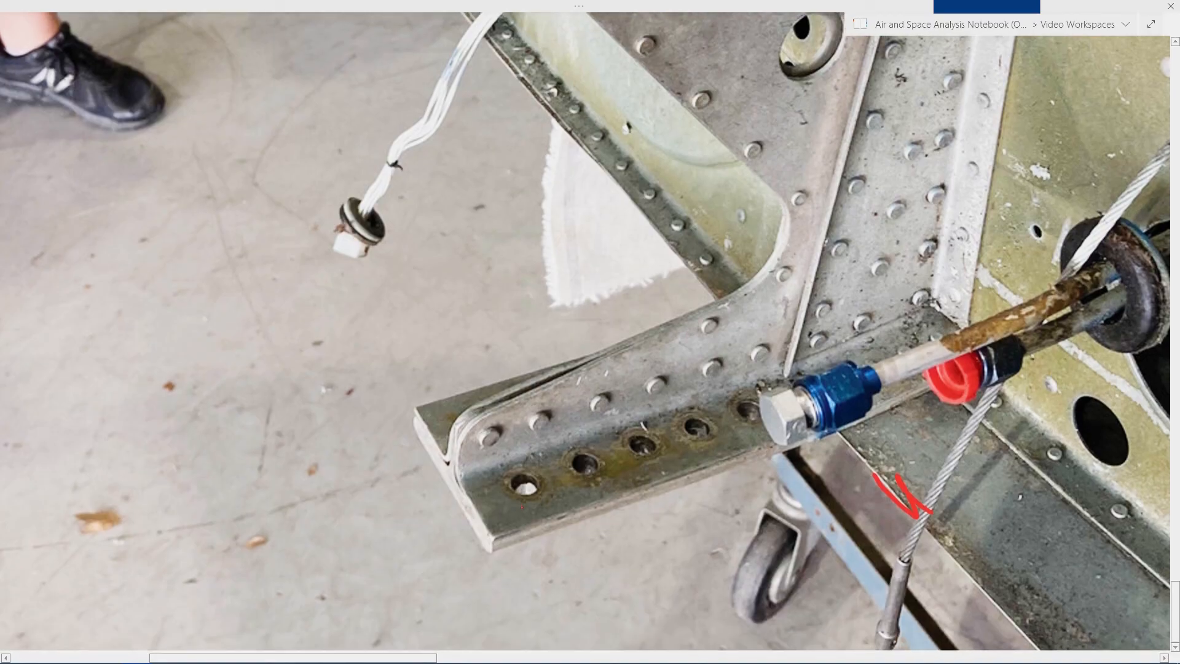
Mark the lower attachment fitting's outer end and the vertical edge of the spar web in red on the wing photo
mouse_move(521, 507)
mouse_down()
mouse_move(534, 426)
mouse_move(553, 416)
mouse_up()
drag(460, 434, 441, 486)
drag(411, 438, 505, 571)
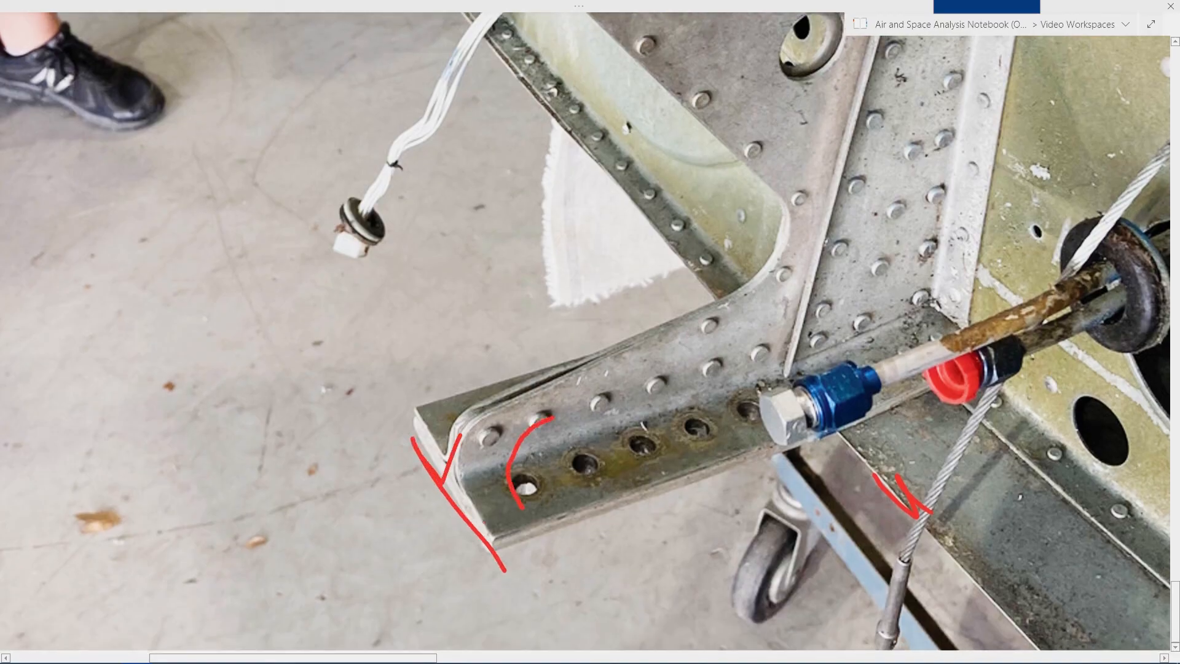
scroll(620, 290, up, 6)
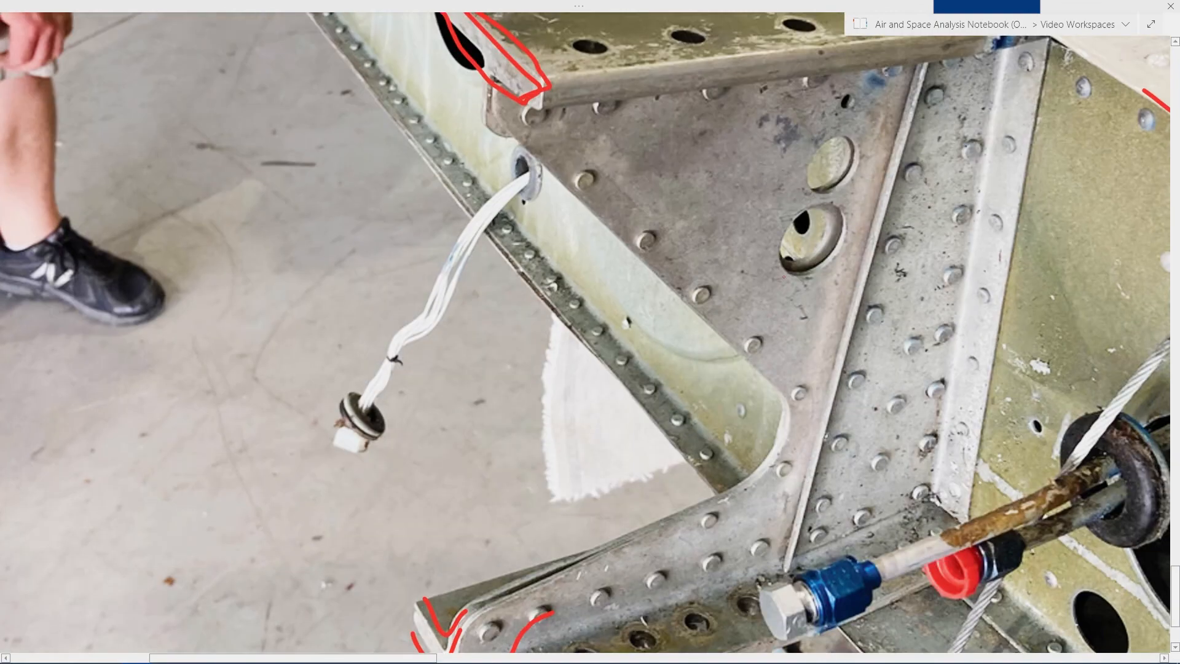
scroll(590, 332, down, 2)
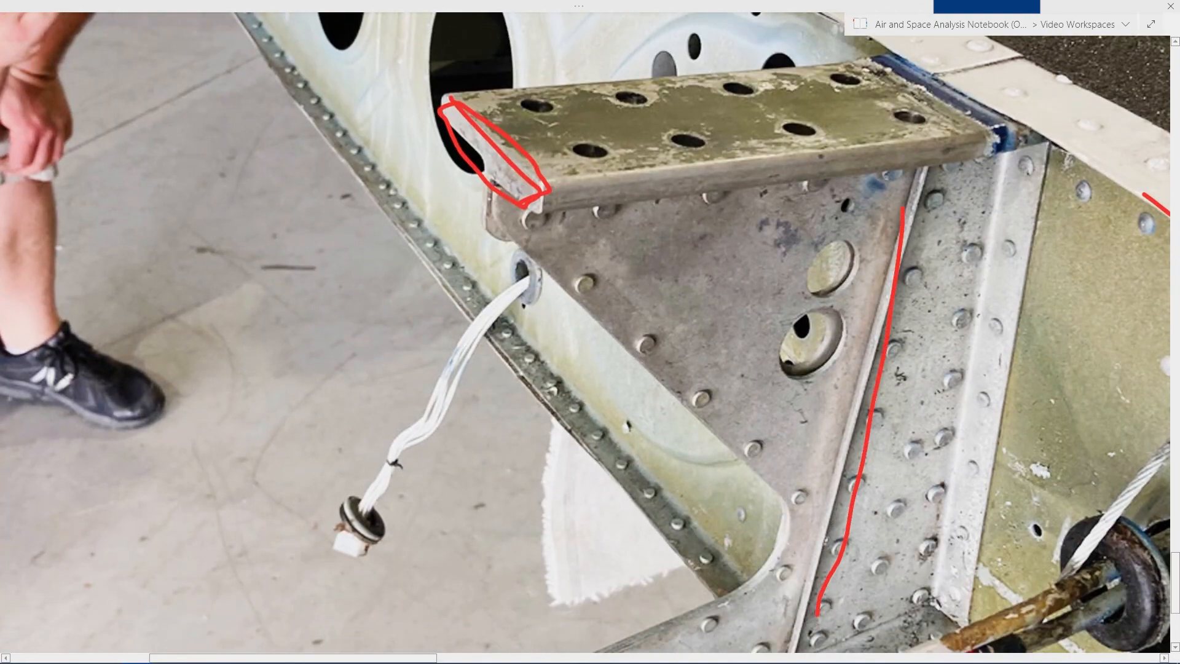
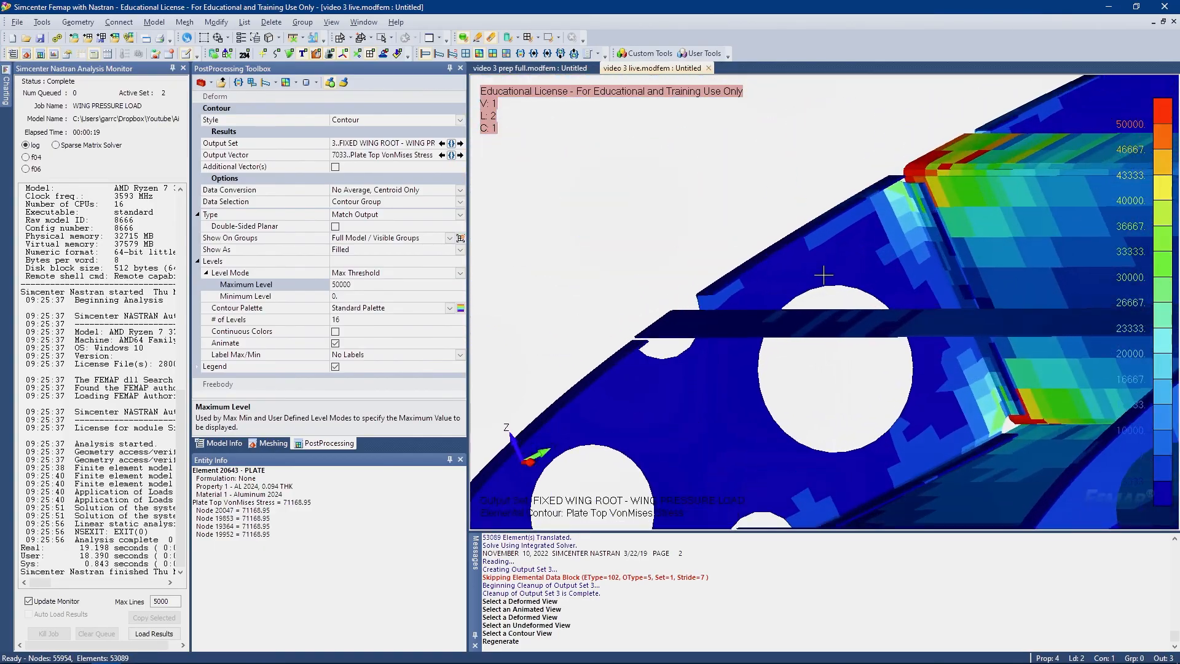
Switch back to Femap and set the VonMises contour's maximum level to 30000 while viewing the wing root
scroll(811, 264, up, 5)
middle_drag(802, 300, 1003, 316)
scroll(987, 324, down, 5)
scroll(959, 314, down, 3)
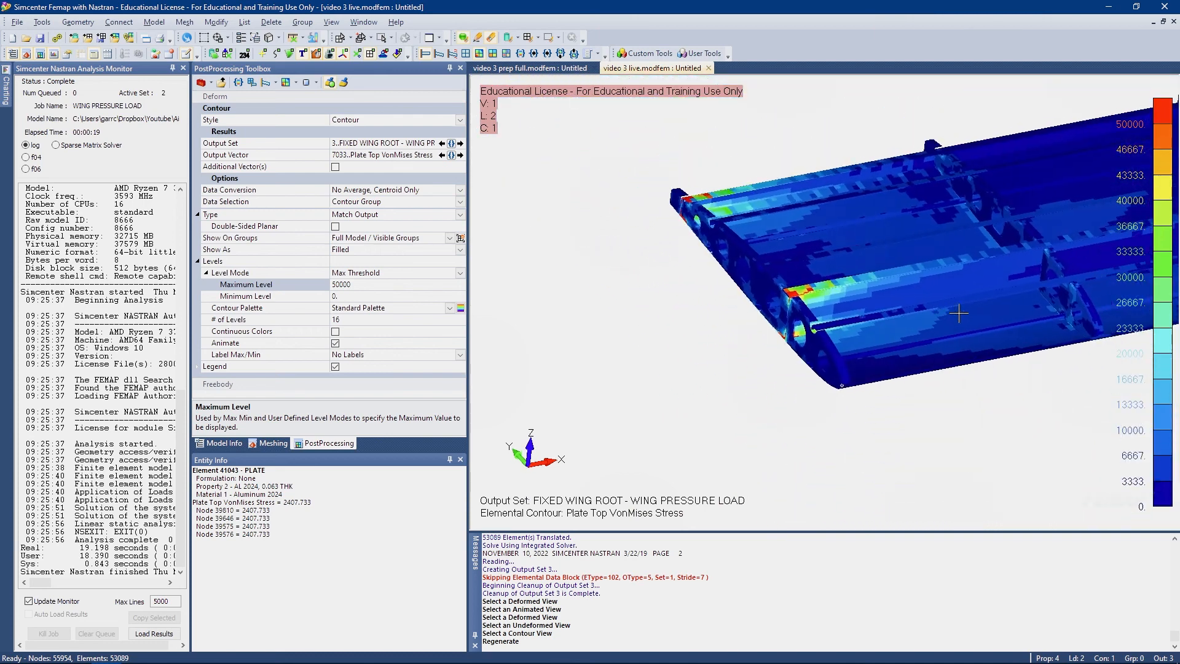
scroll(654, 301, up, 3)
click(345, 281)
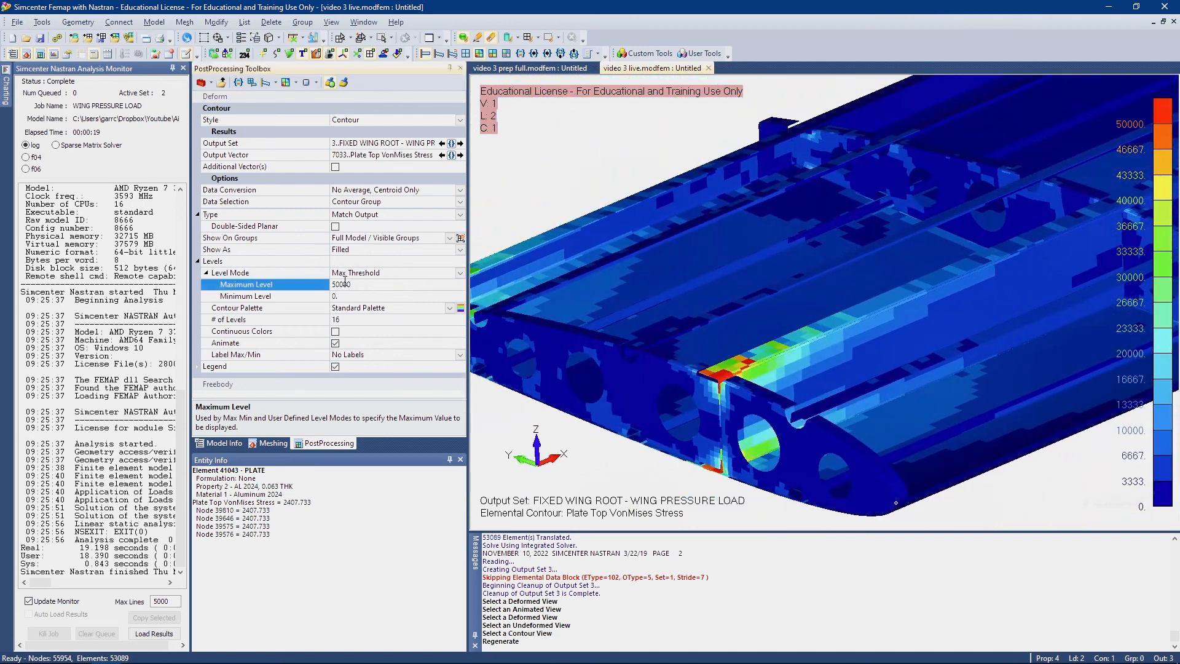
text(30000)
key(Return)
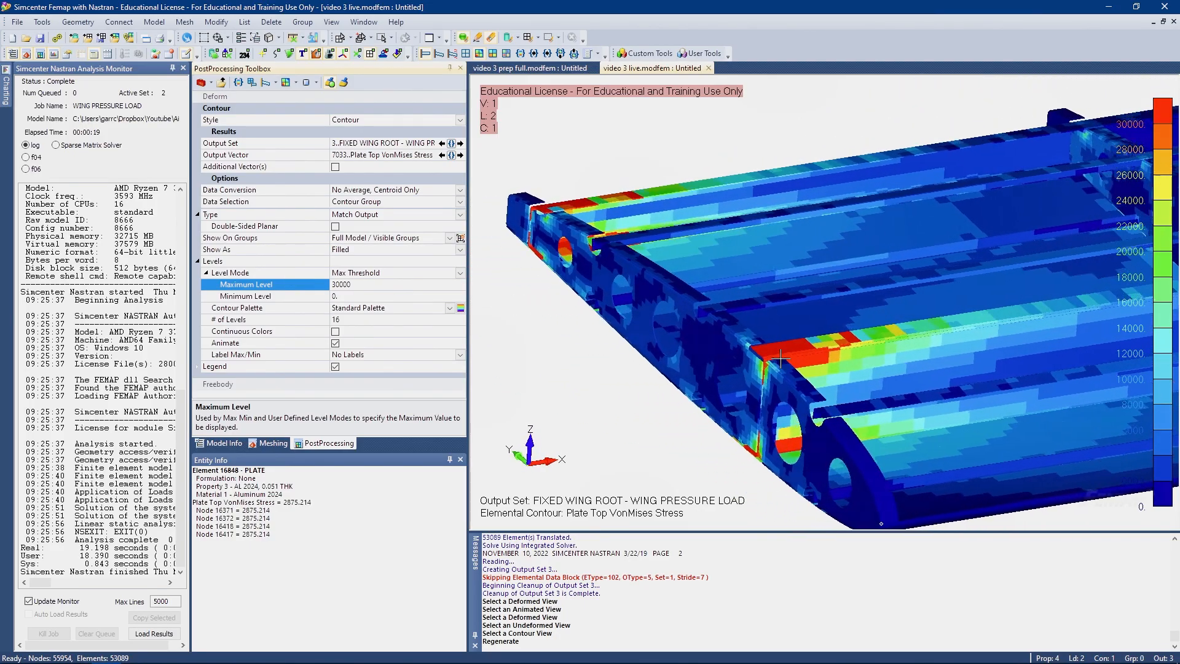
Set the contour's maximum level to 25000 and examine the stresses where both spars meet the root rib
scroll(780, 358, down, 4)
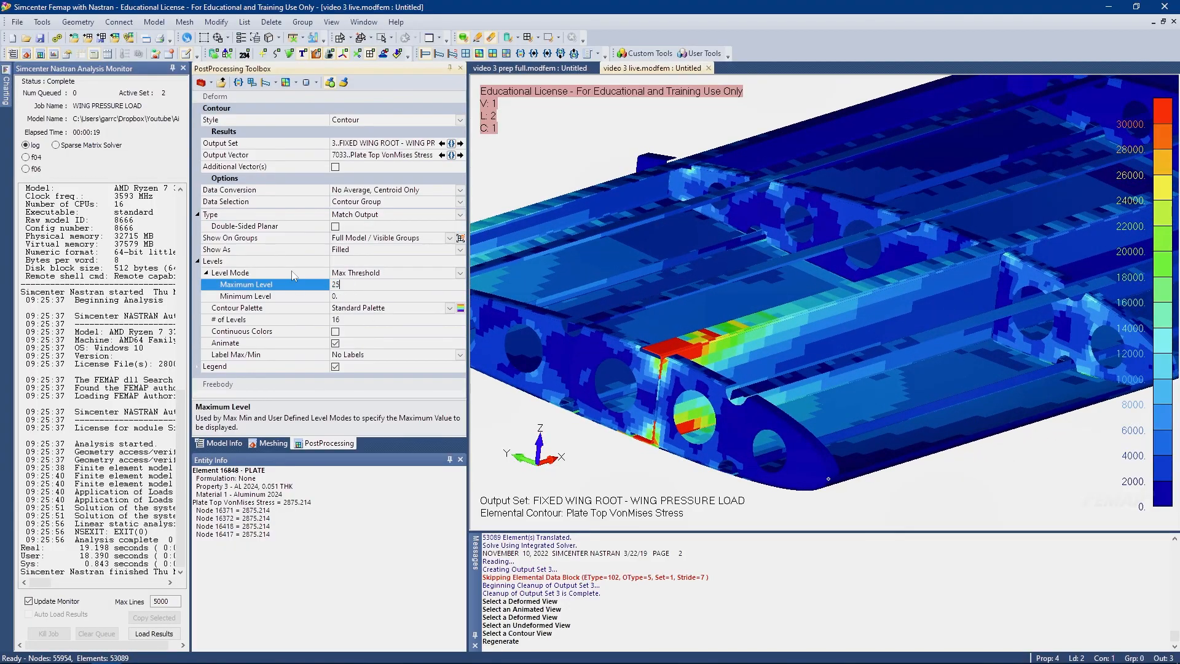
key(Return)
scroll(758, 371, up, 4)
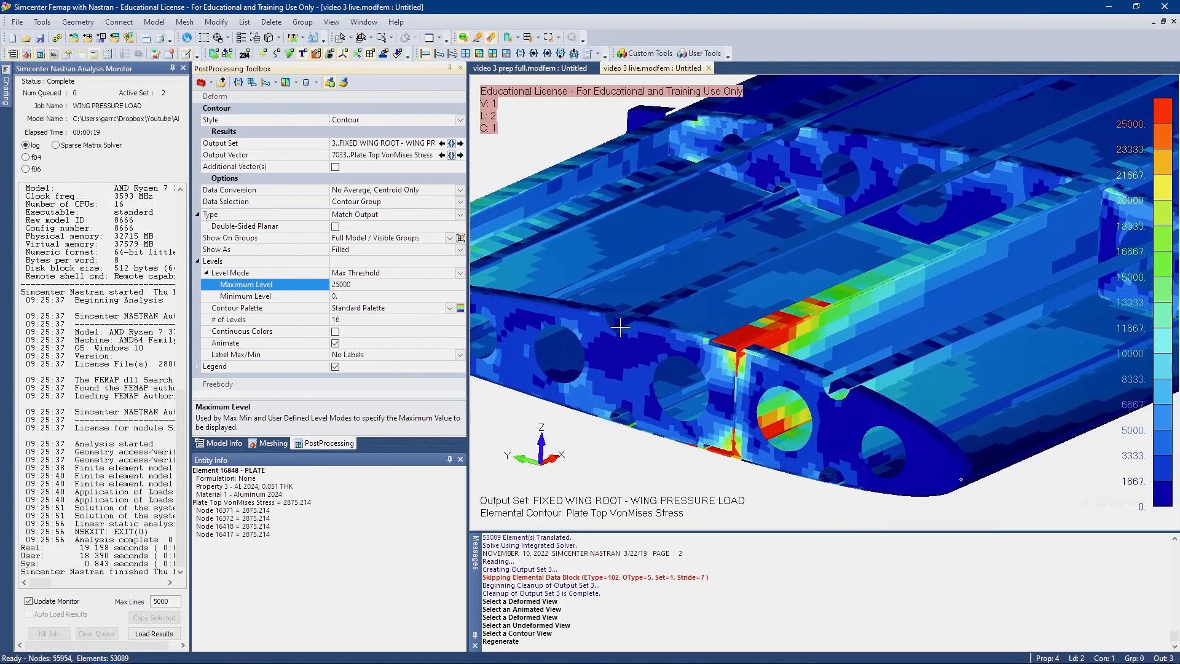
middle_drag(758, 371, 913, 378)
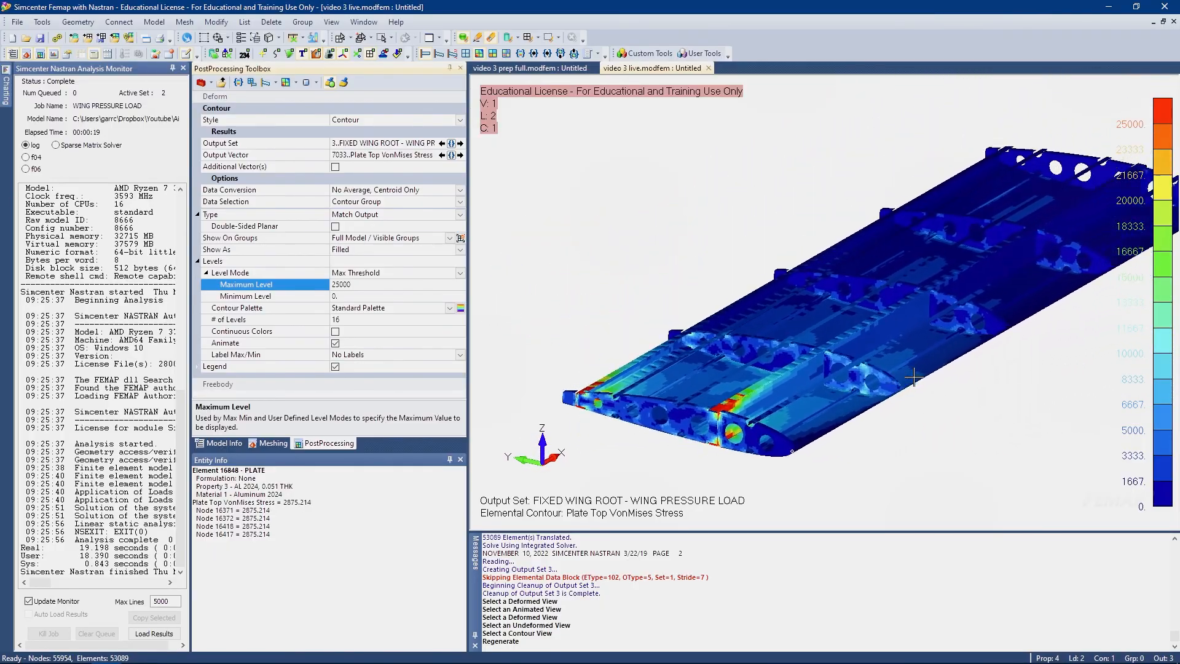
scroll(724, 339, up, 10)
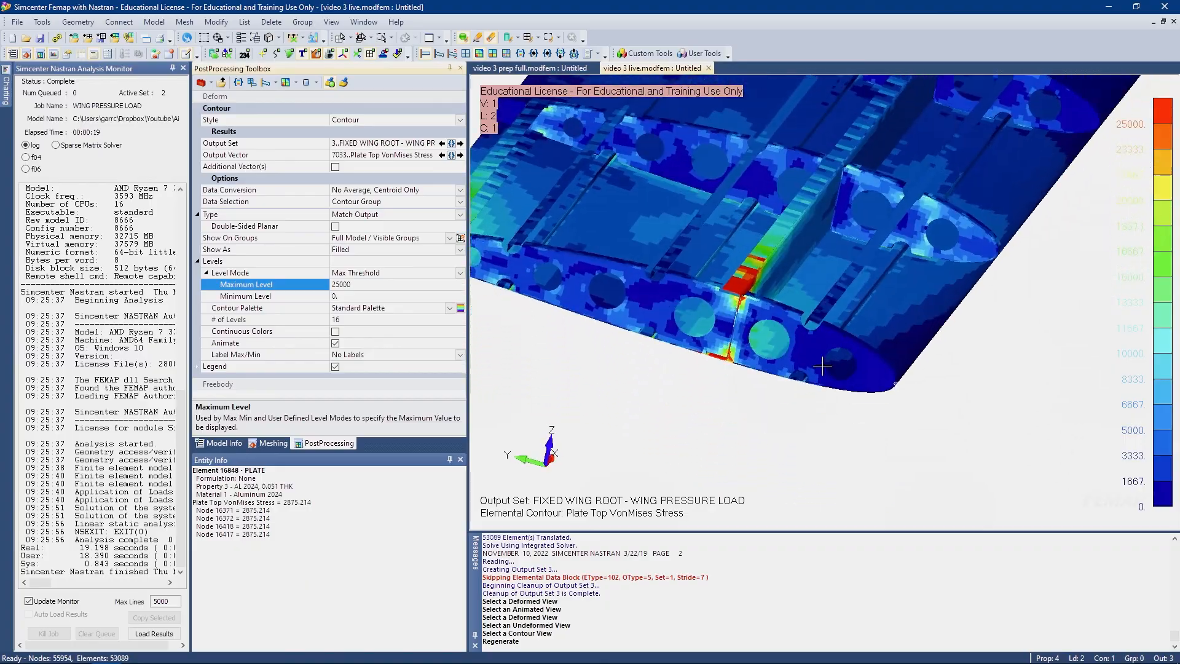
scroll(724, 341, down, 2)
middle_drag(724, 341, 565, 337)
scroll(566, 337, down, 5)
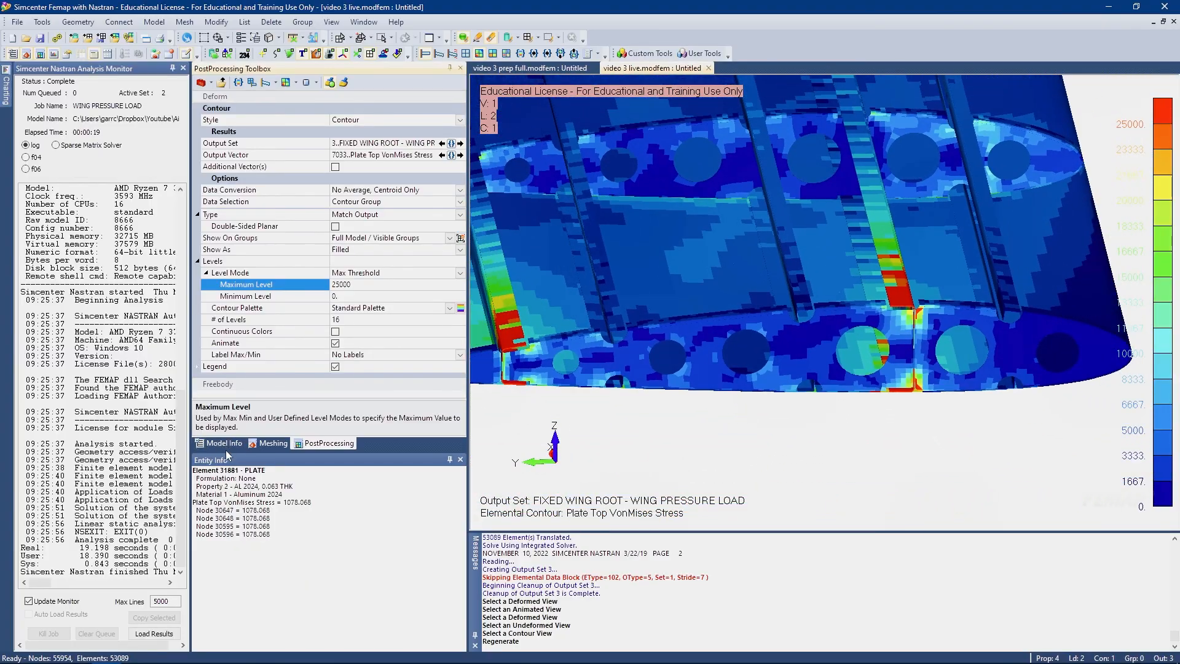
Hide the SKIN, LOWER and SPARS layers and examine the root rib's stresses around the main spar junction
click(228, 443)
click(220, 329)
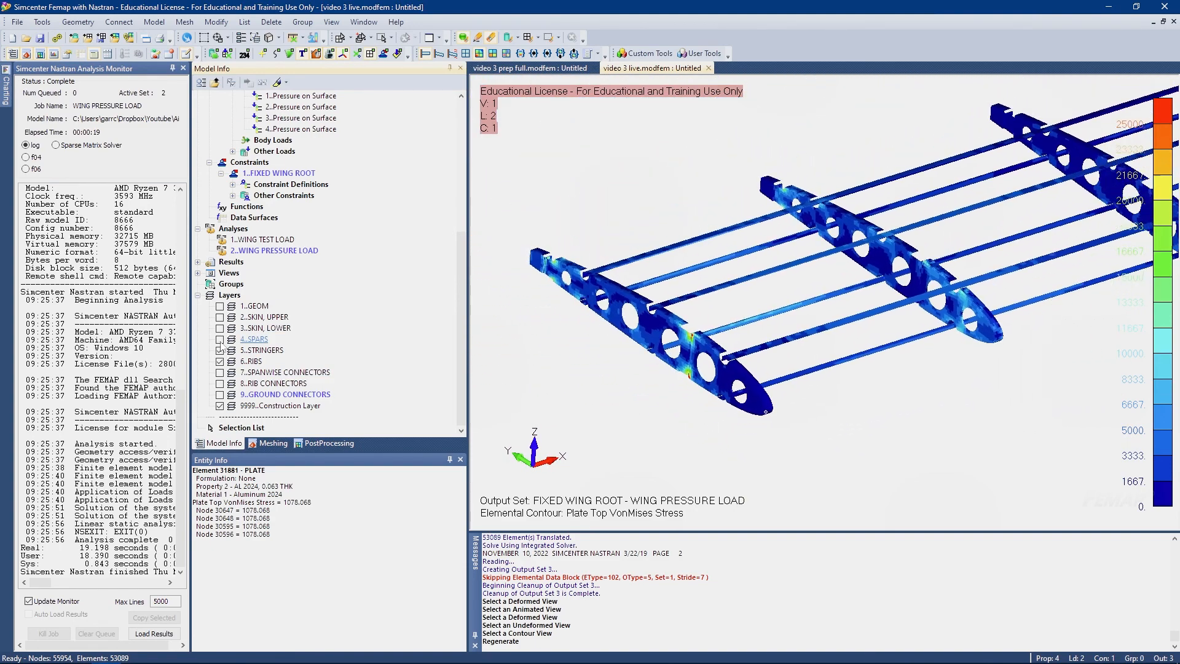
scroll(897, 439, up, 8)
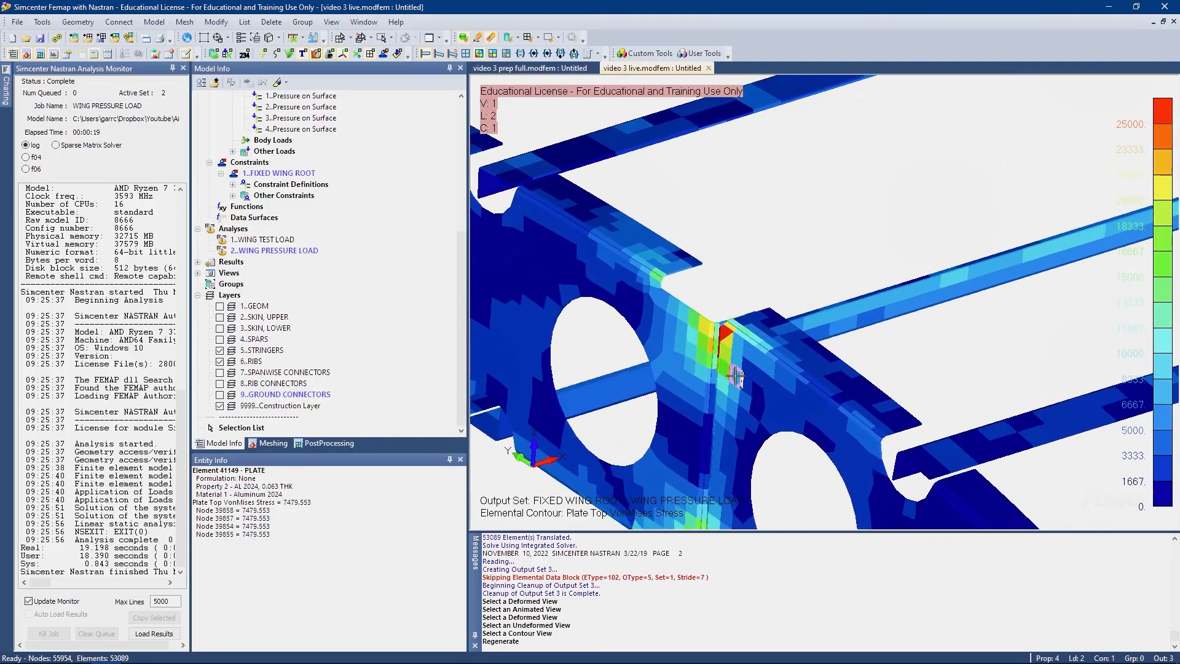
scroll(898, 438, up, 4)
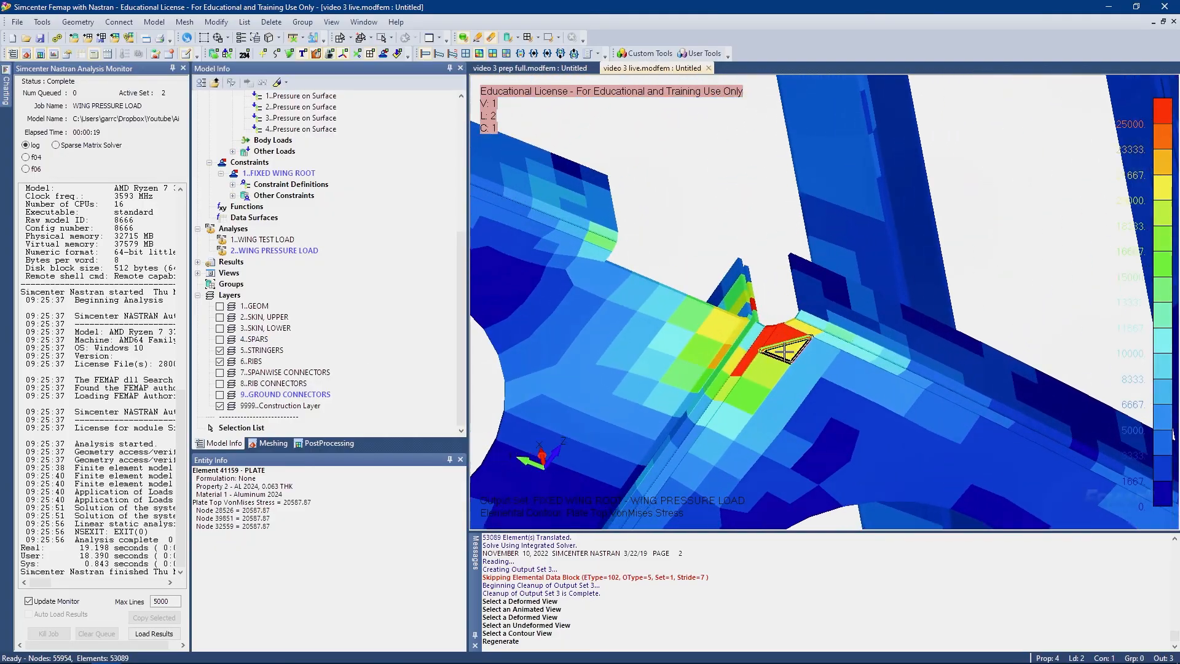
middle_drag(785, 335, 663, 335)
middle_drag(748, 335, 875, 440)
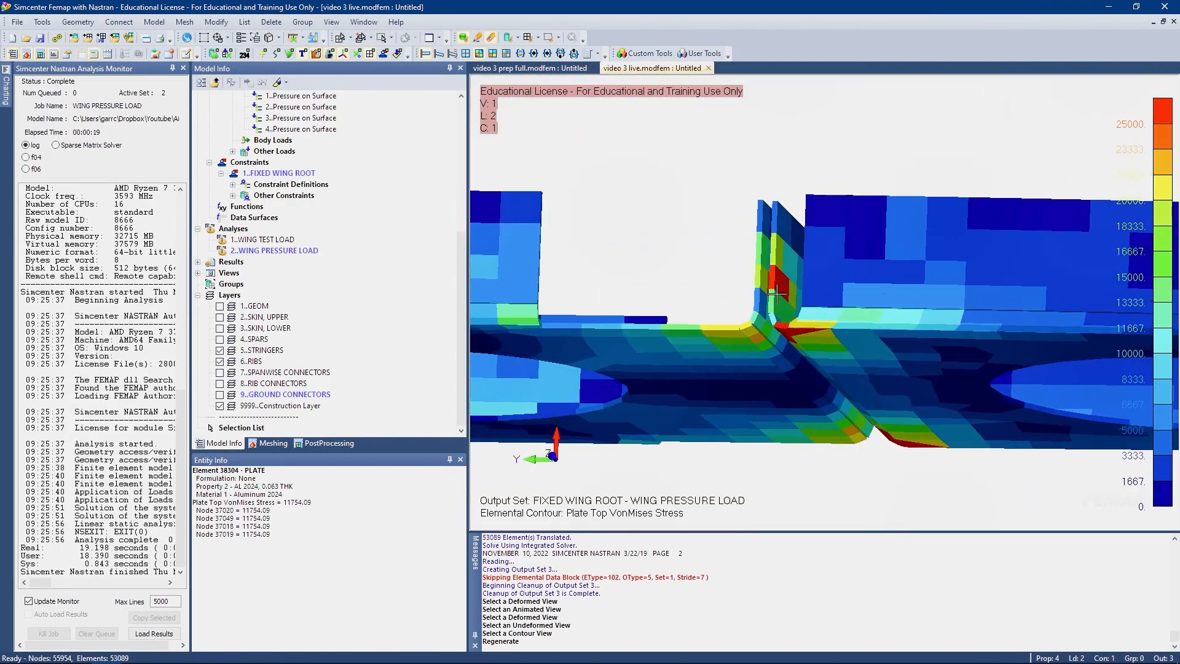
middle_drag(729, 344, 872, 359)
scroll(872, 359, down, 4)
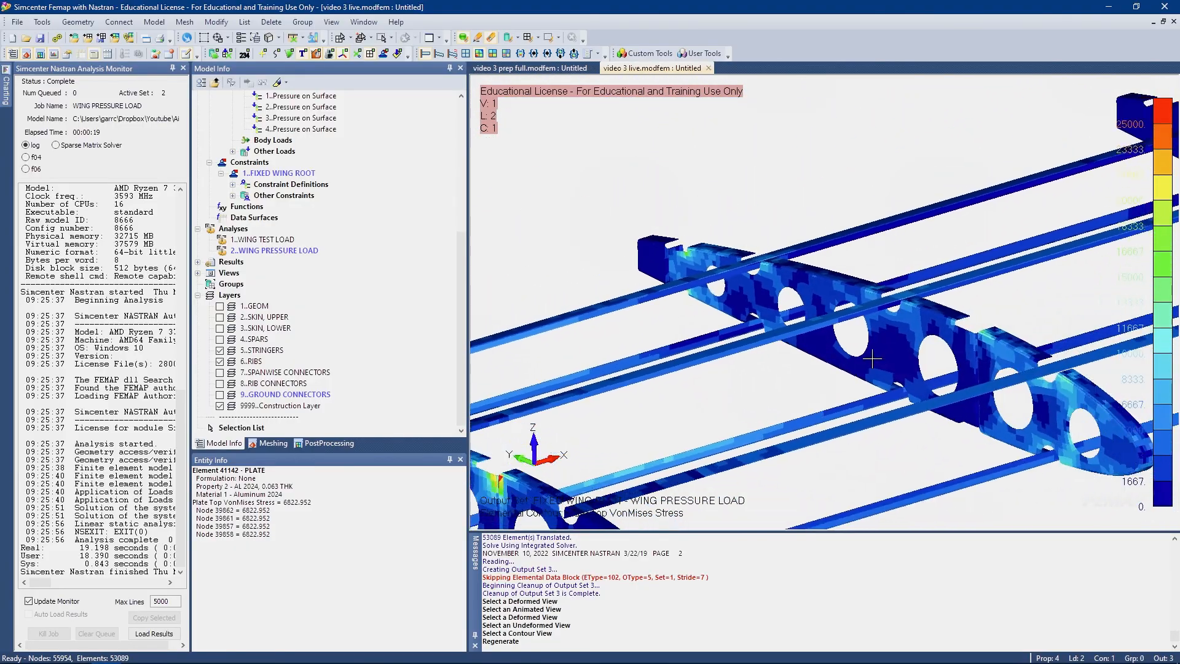
Set the contour's maximum level to 14000 and view the stresses across all ribs and stringers
scroll(871, 359, down, 3)
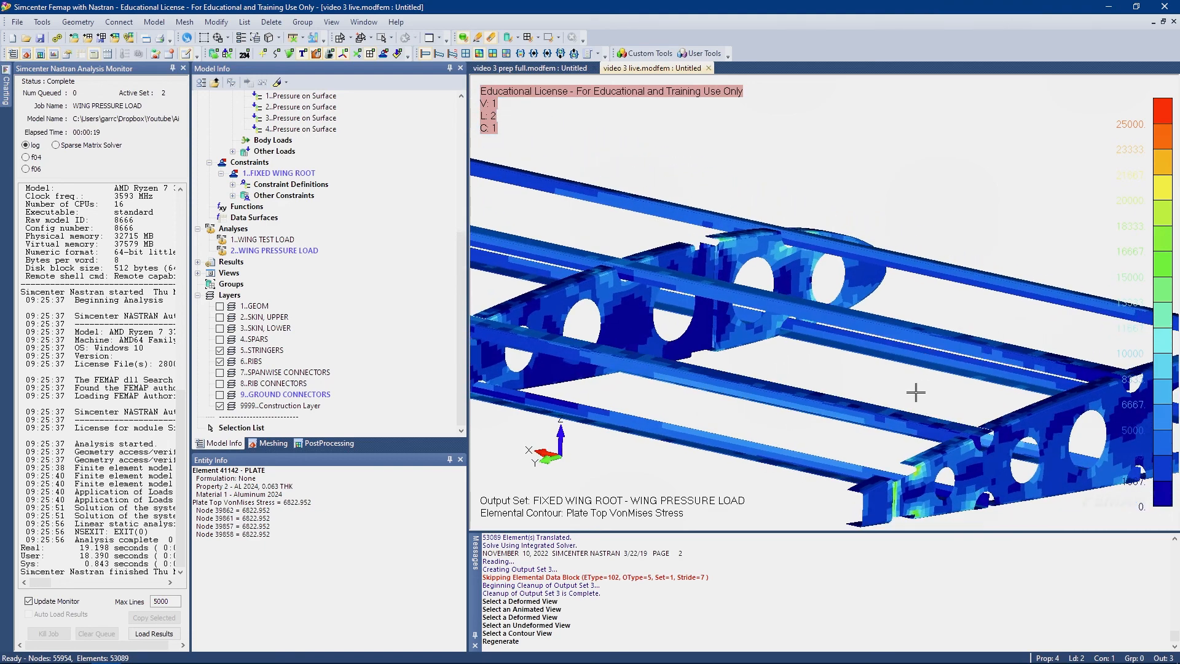
click(325, 443)
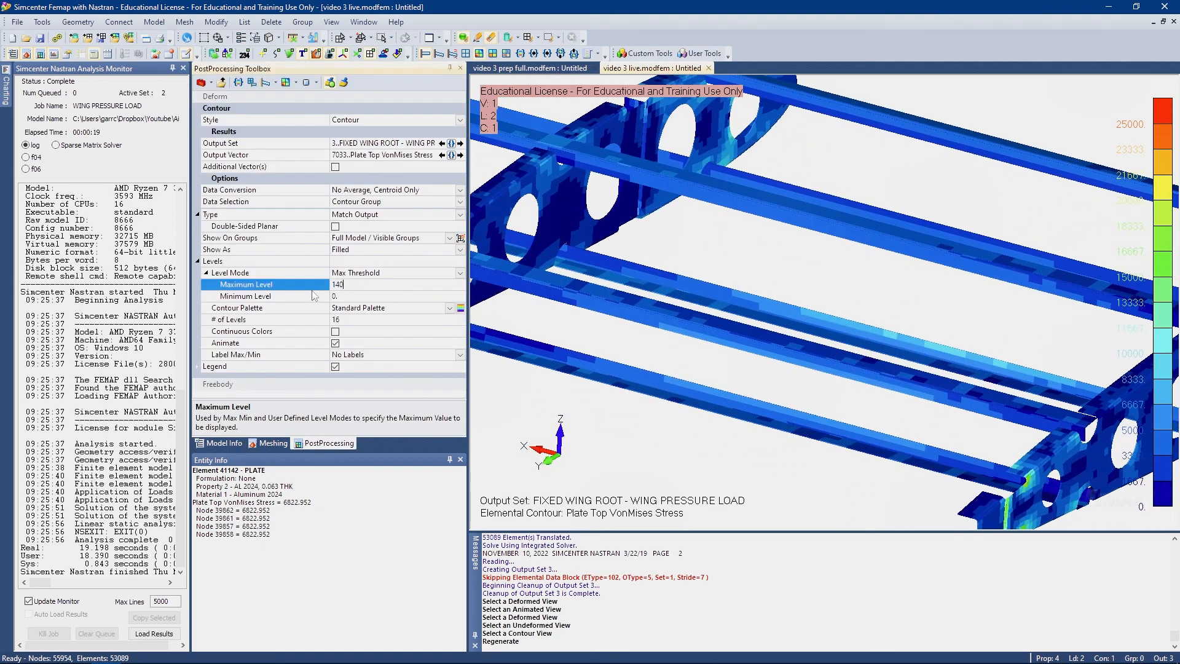
text(14000)
key(Return)
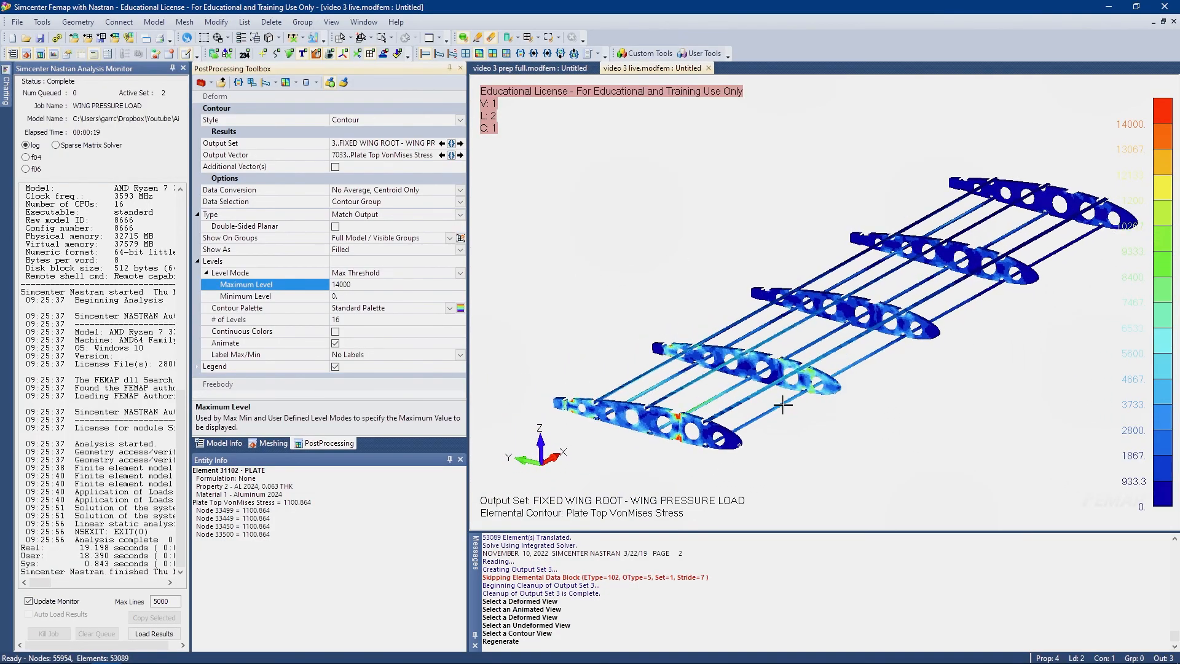
middle_drag(745, 376, 495, 346)
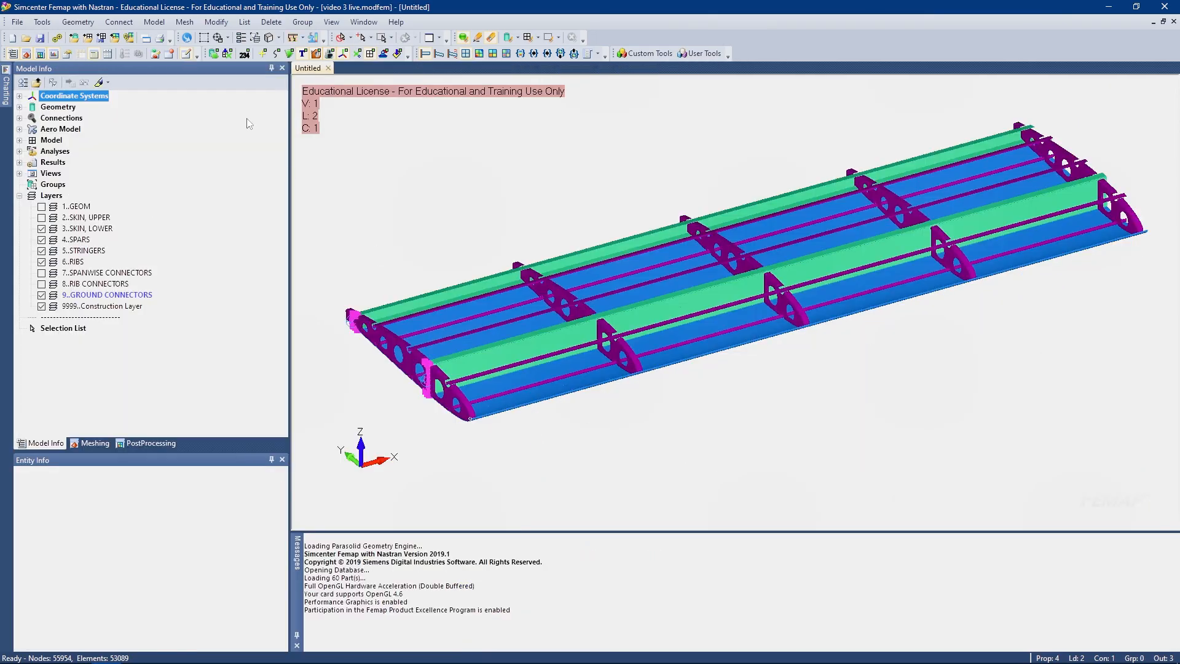
scroll(360, 134, up, 6)
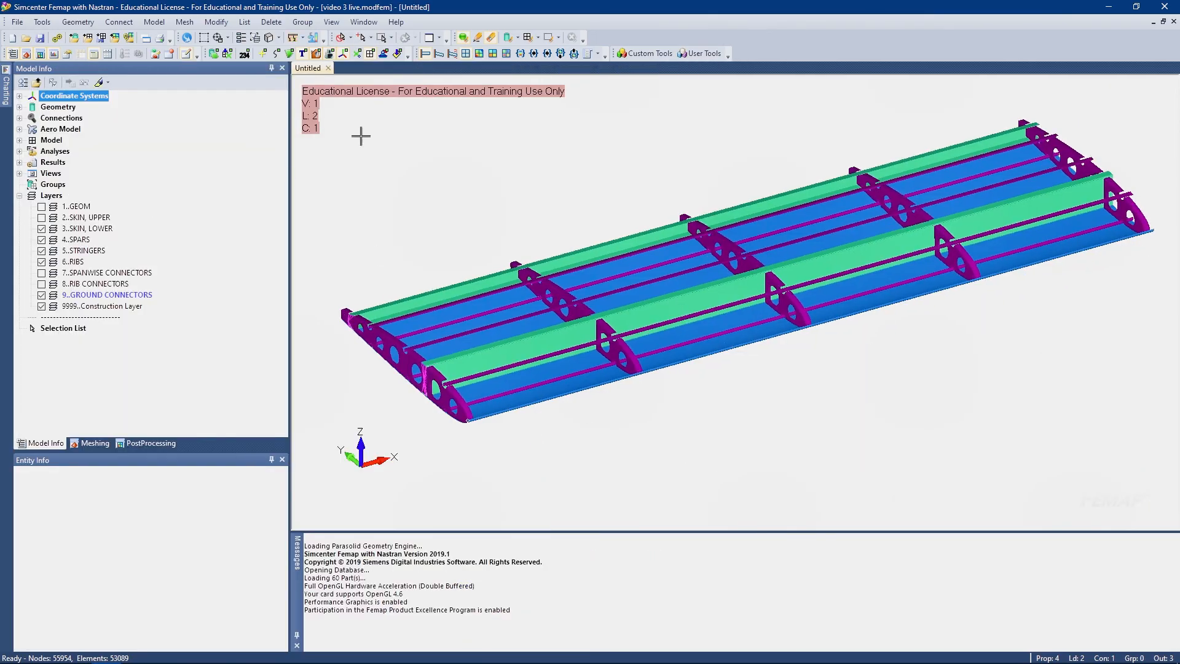
scroll(584, 438, up, 5)
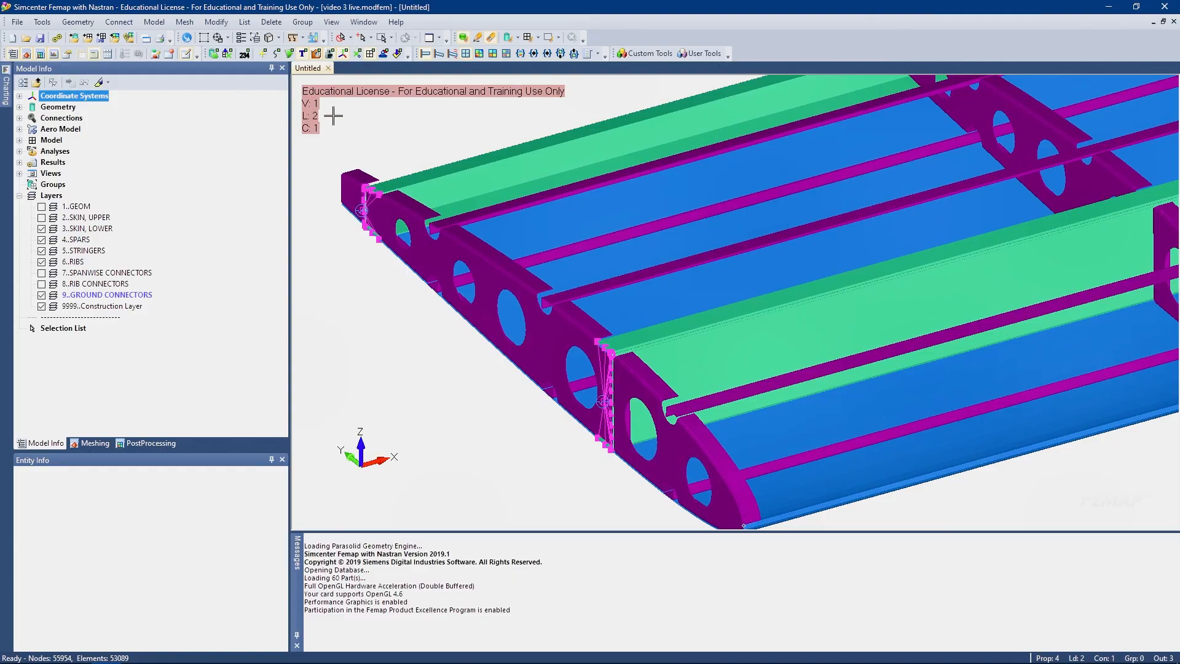
click(147, 445)
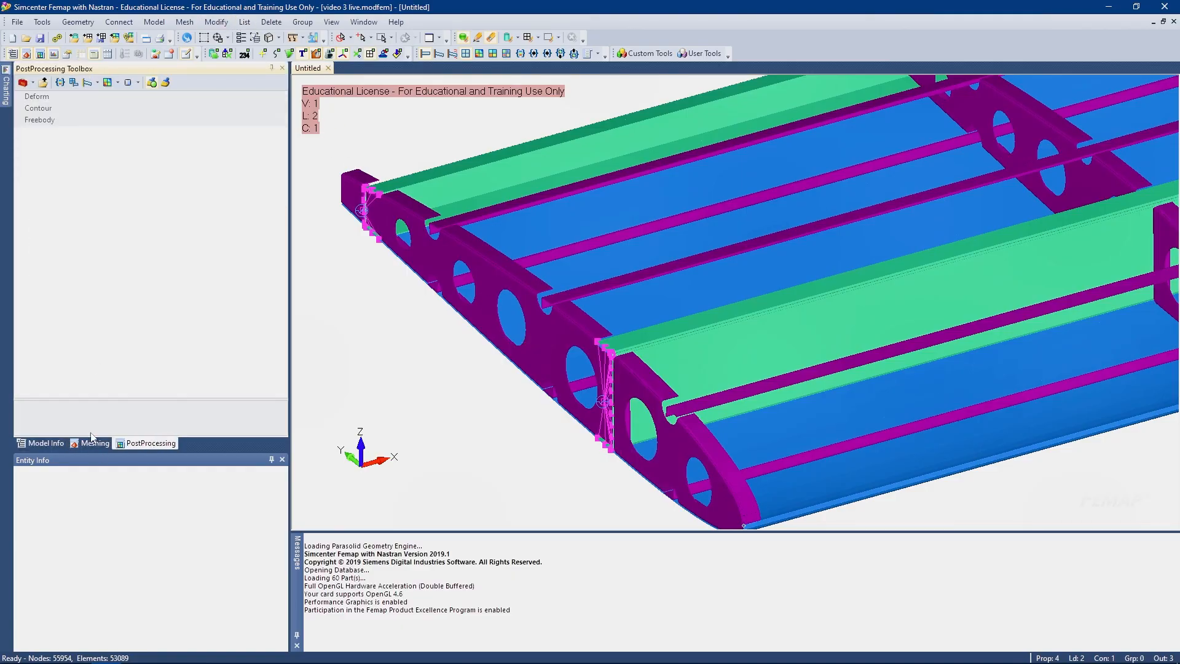
click(64, 443)
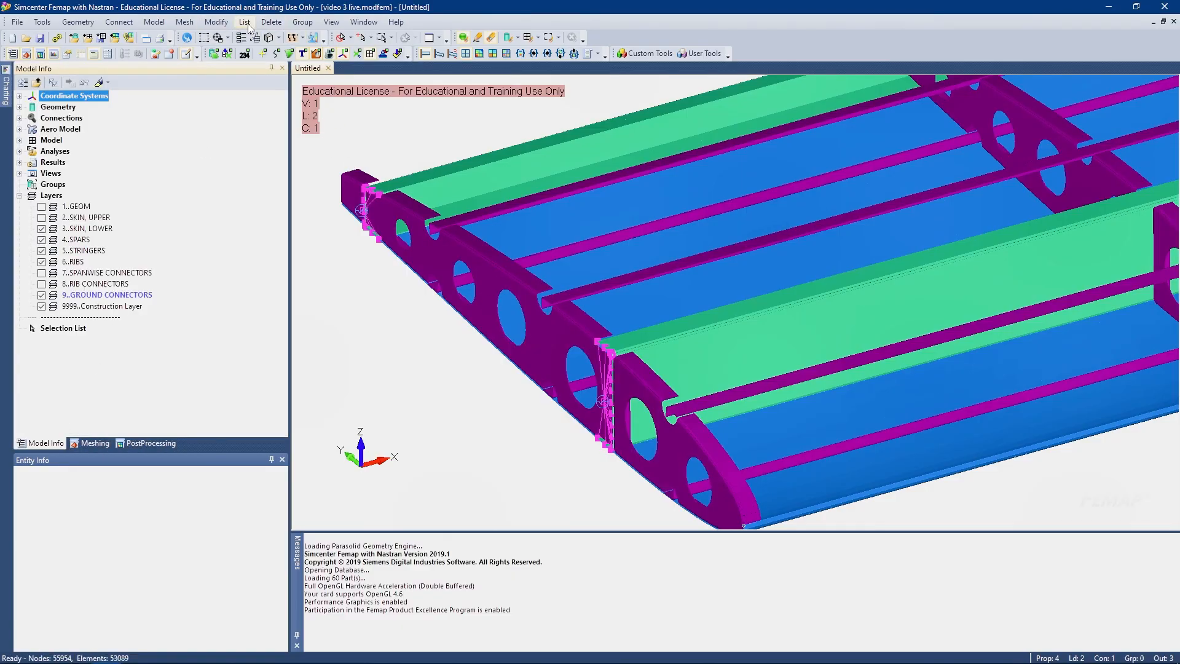
click(244, 22)
mouse_move(282, 80)
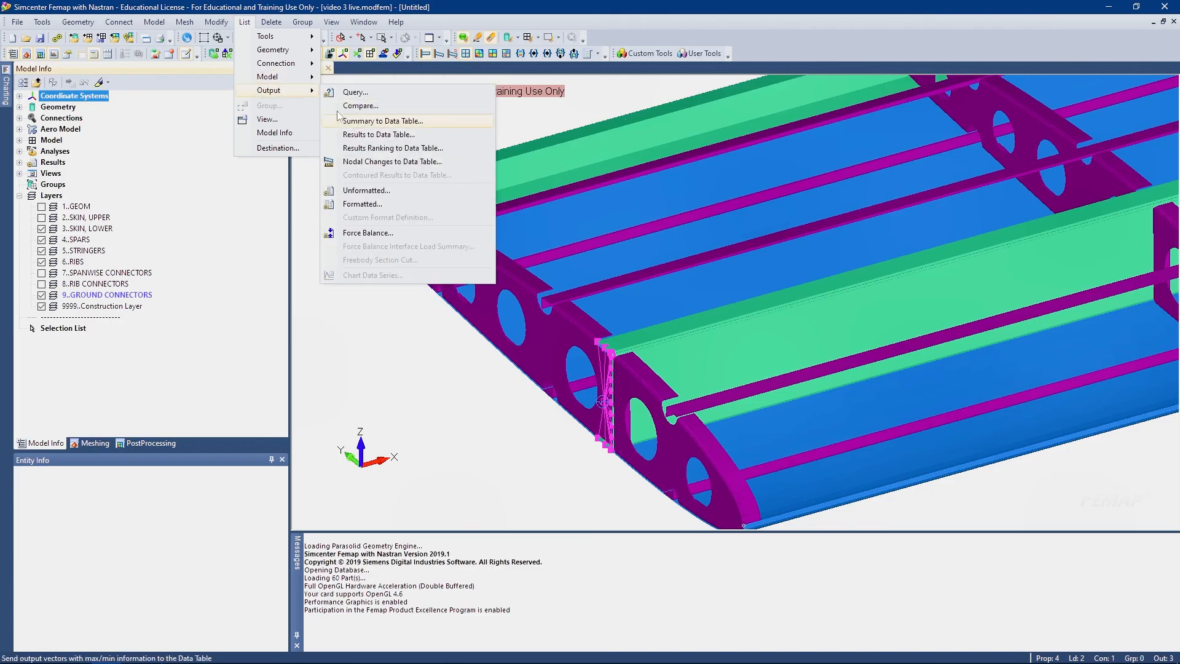
click(393, 148)
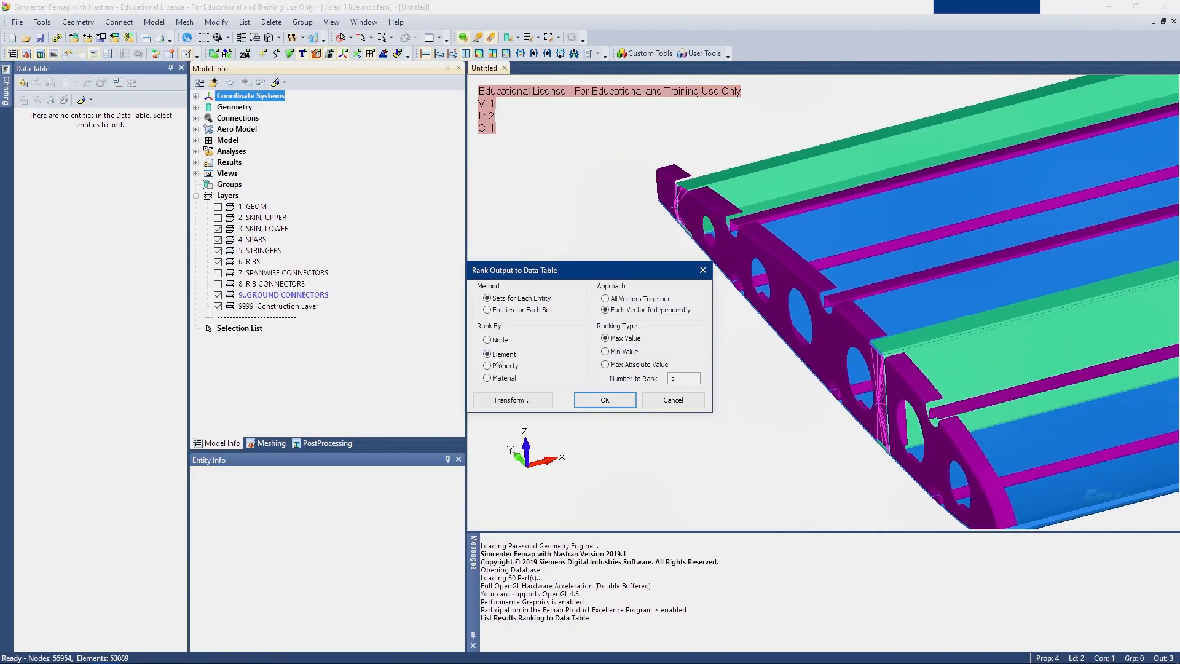
click(605, 399)
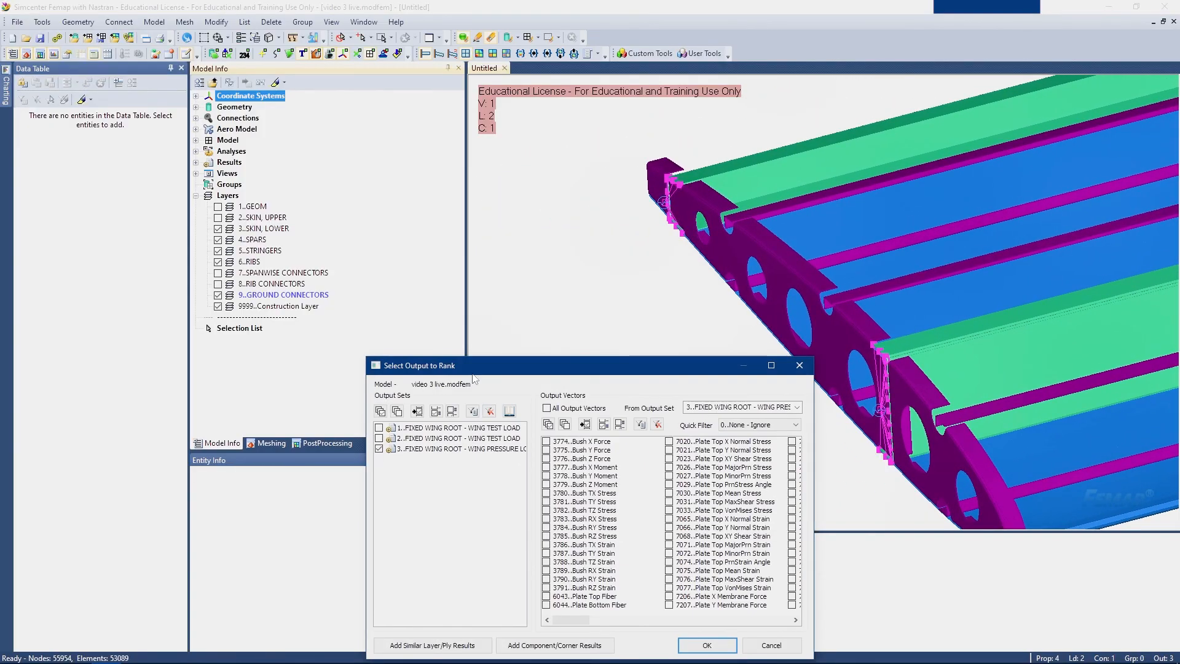
drag(476, 371, 391, 266)
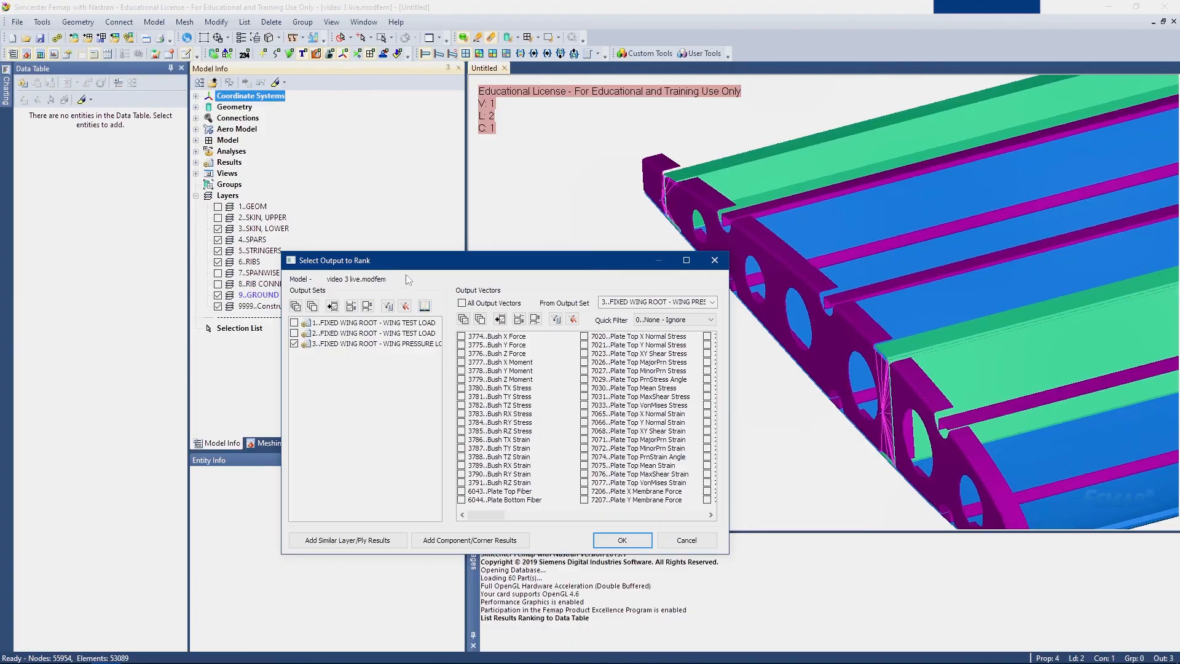
click(693, 540)
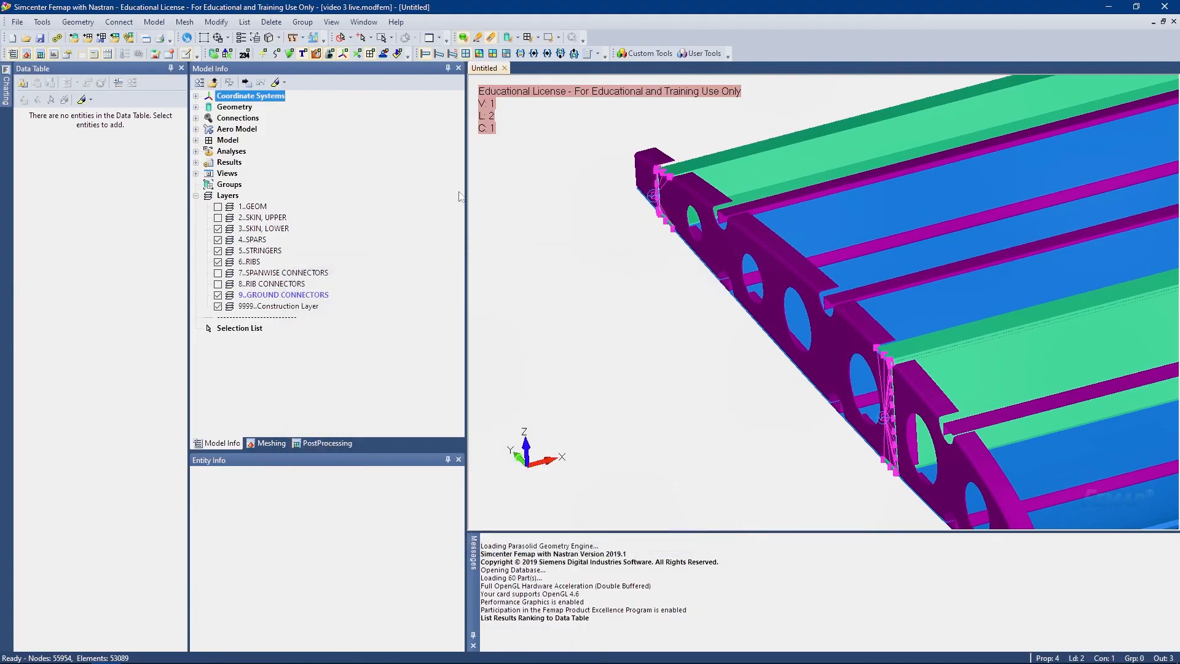
Start a data table report of Bush X, Y and Z Force from the FIXED WING ROOT - WING PRESSURE LOAD output set
click(245, 23)
mouse_move(279, 96)
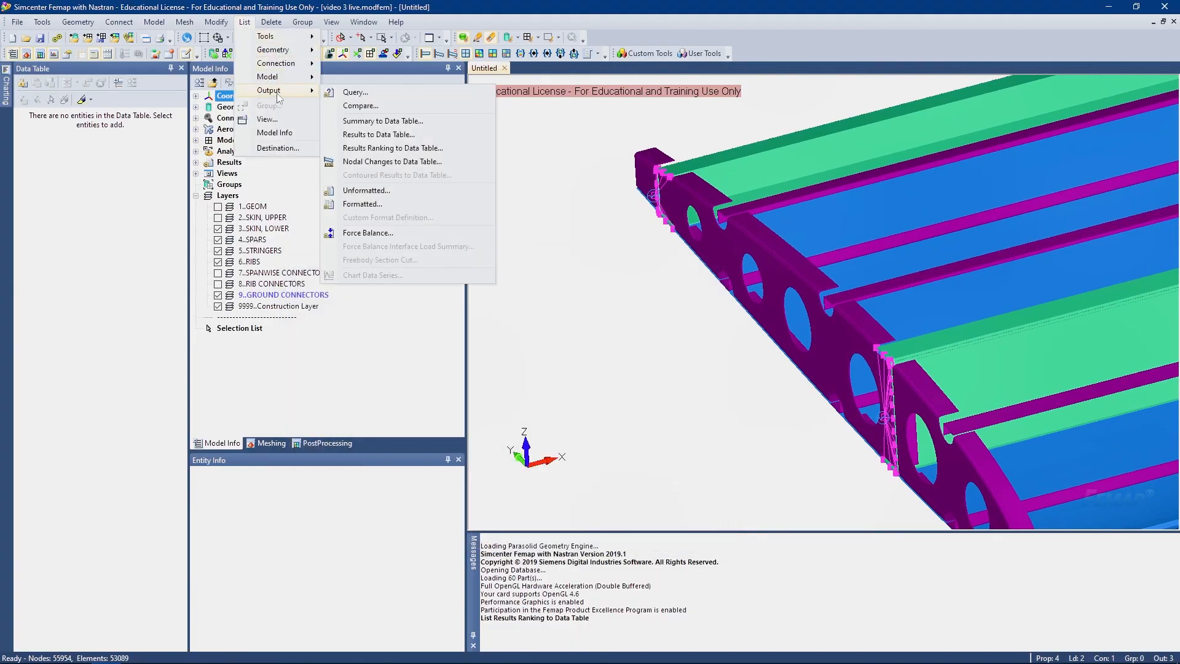
click(395, 135)
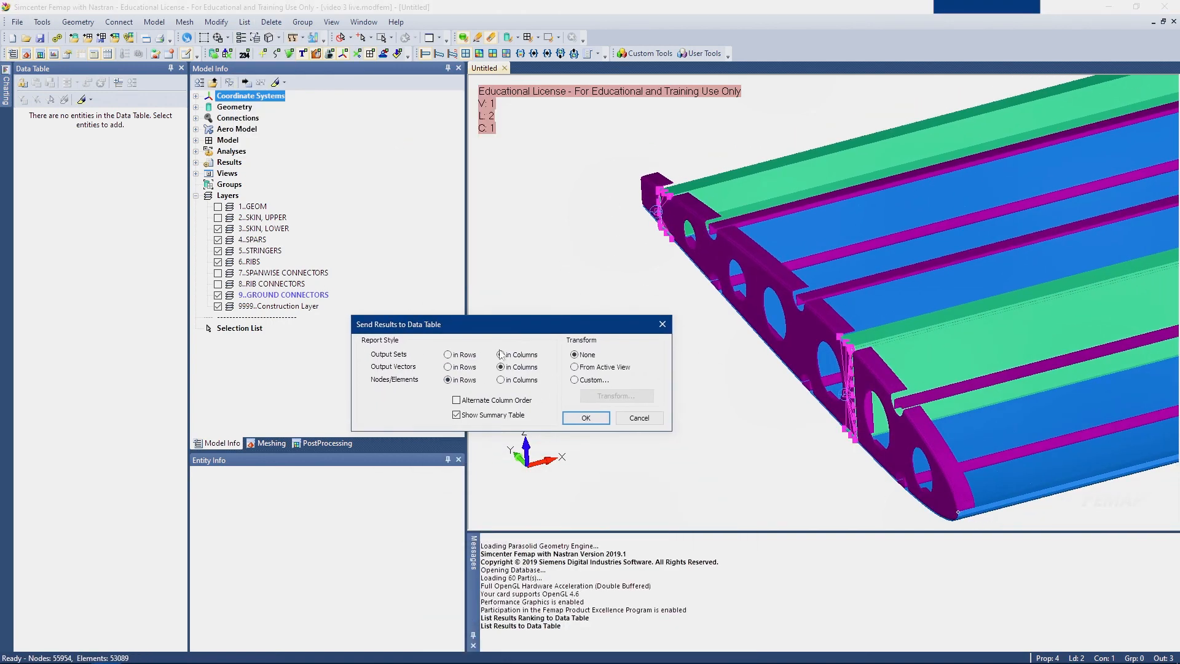
click(585, 417)
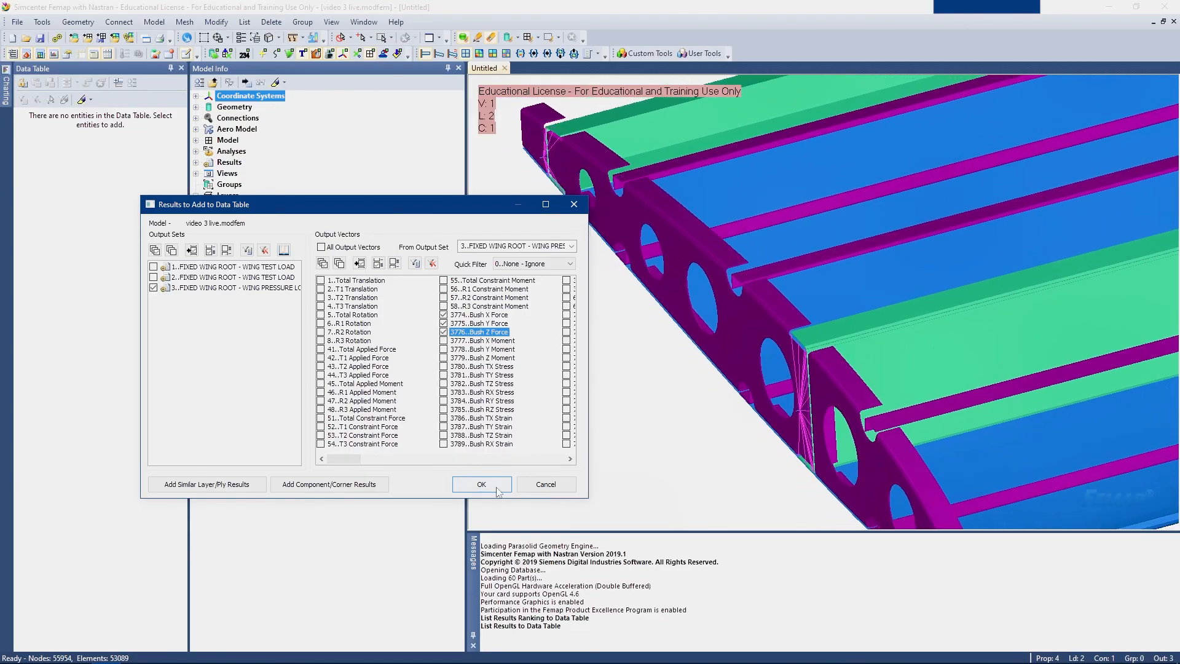
click(497, 489)
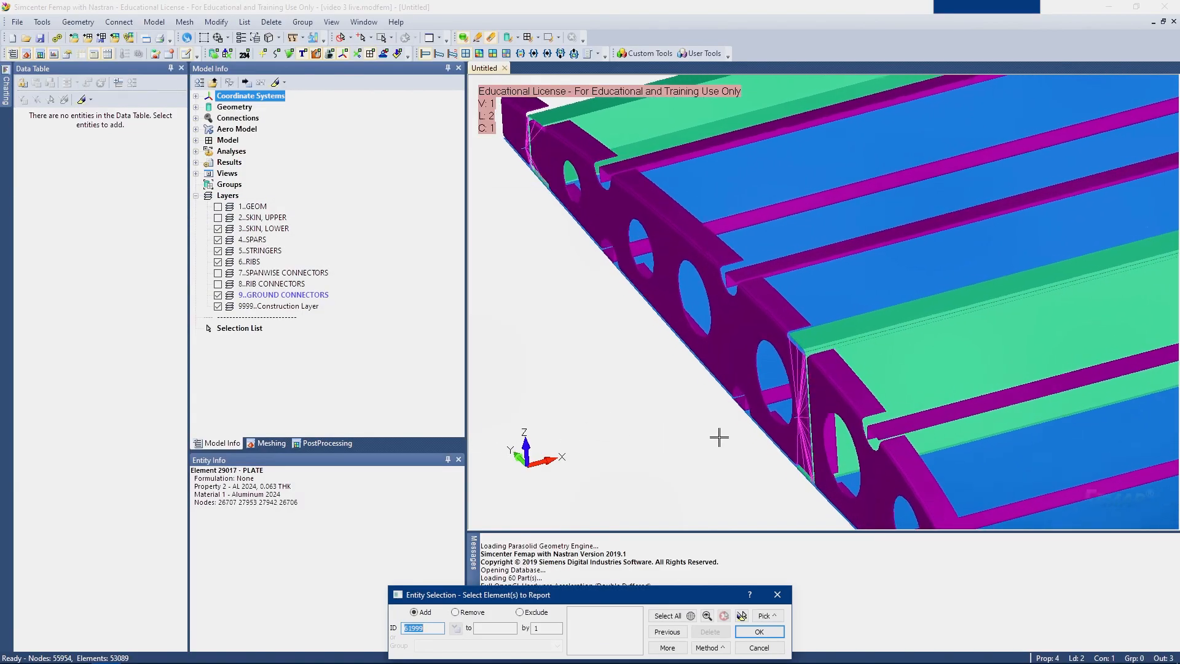
Report the spring elements at both root spar attachments and widen the data table to show all three force columns
click(784, 372)
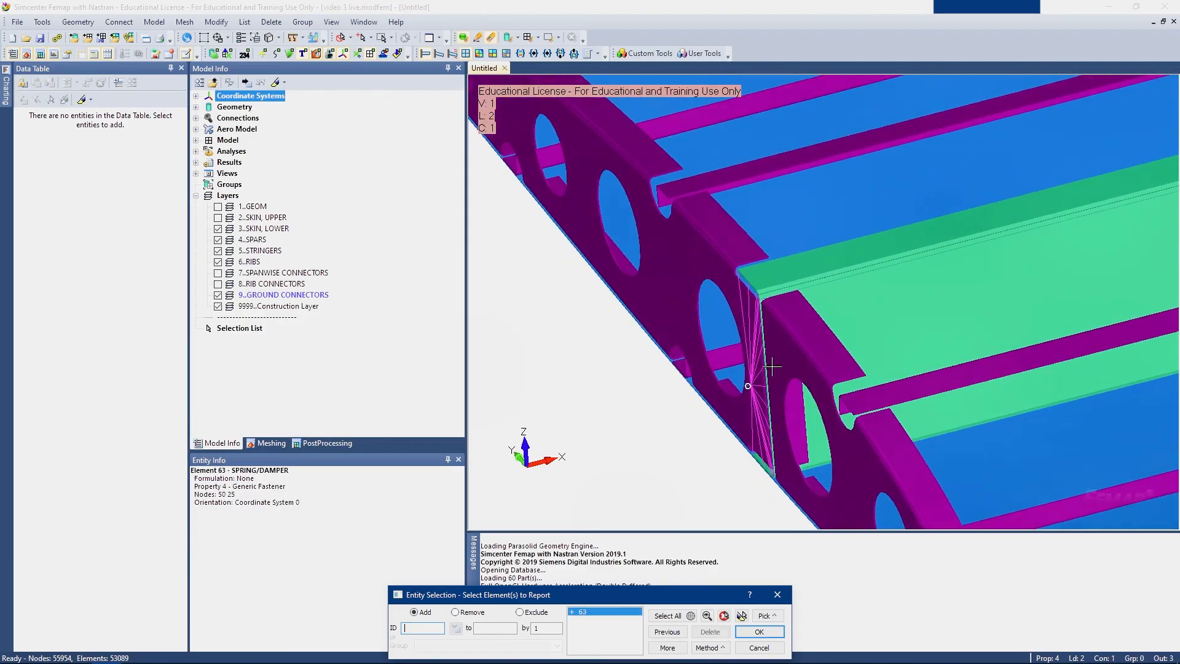
middle_drag(785, 372, 698, 258)
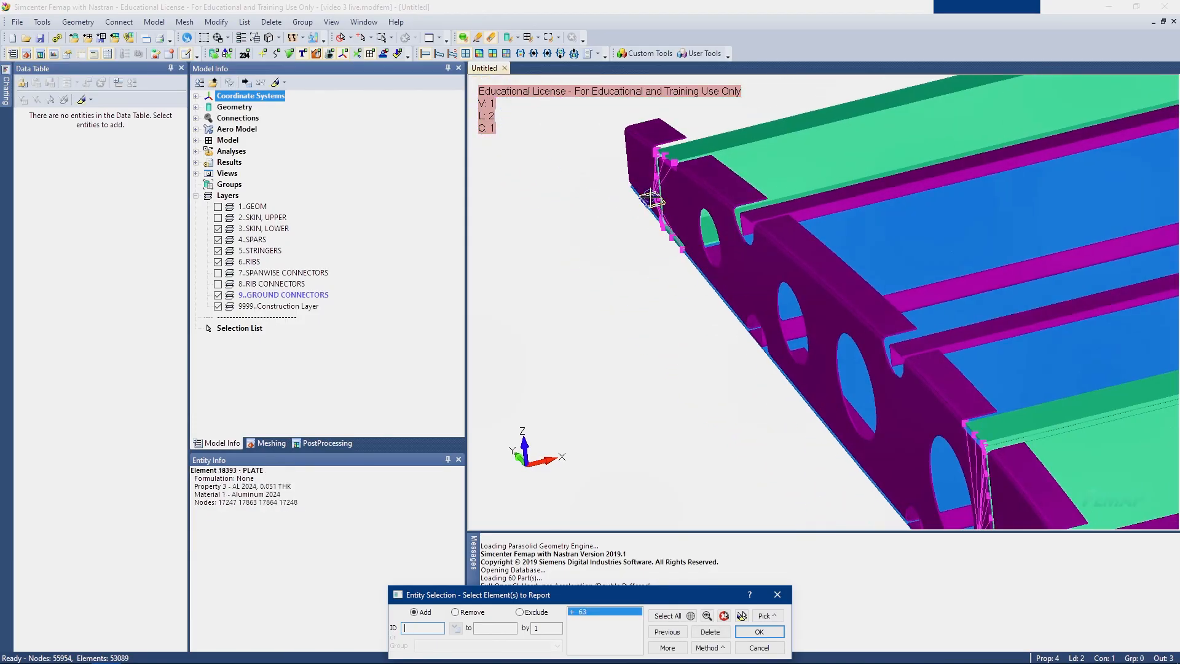
middle_drag(650, 198, 504, 350)
click(531, 341)
click(759, 631)
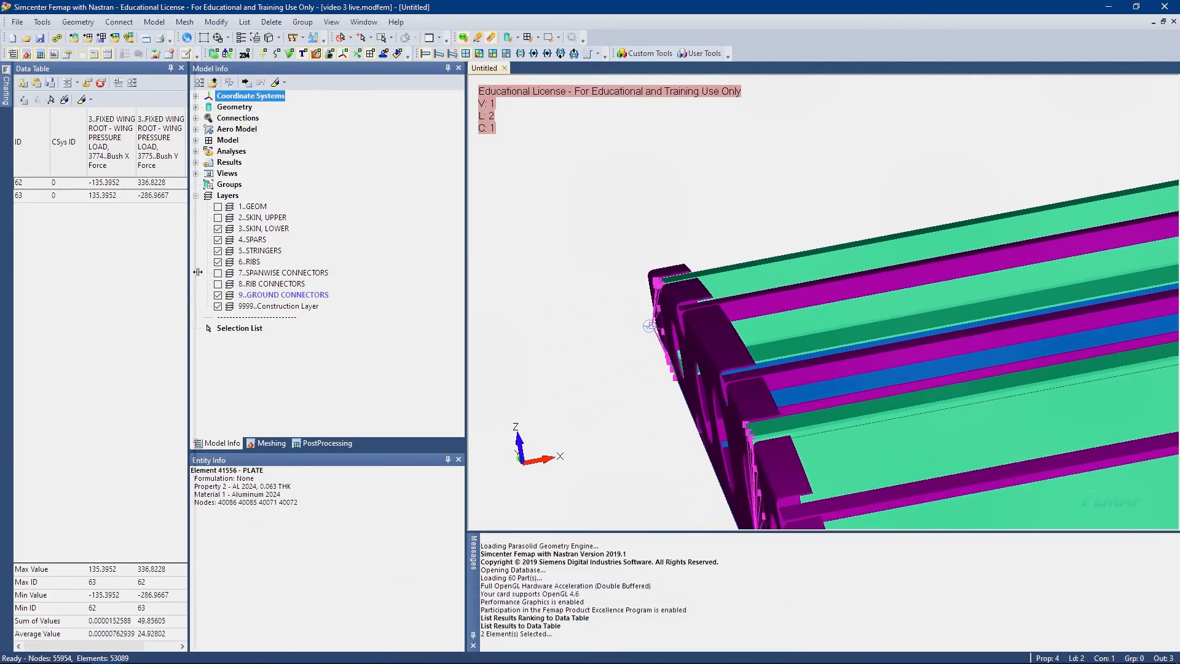
drag(339, 277, 356, 281)
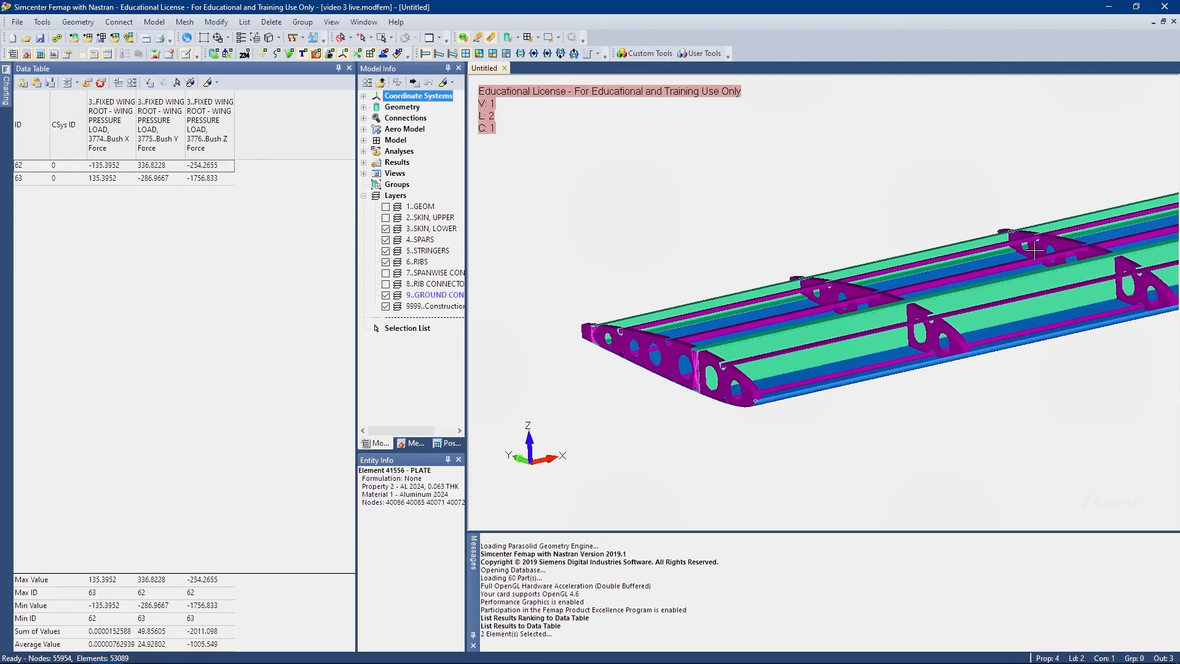
Close the data table, show the SPANWISE CONNECTORS and RIB CONNECTORS layers, and hide the GROUND CONNECTORS layer
middle_drag(1025, 261, 828, 392)
scroll(828, 391, up, 3)
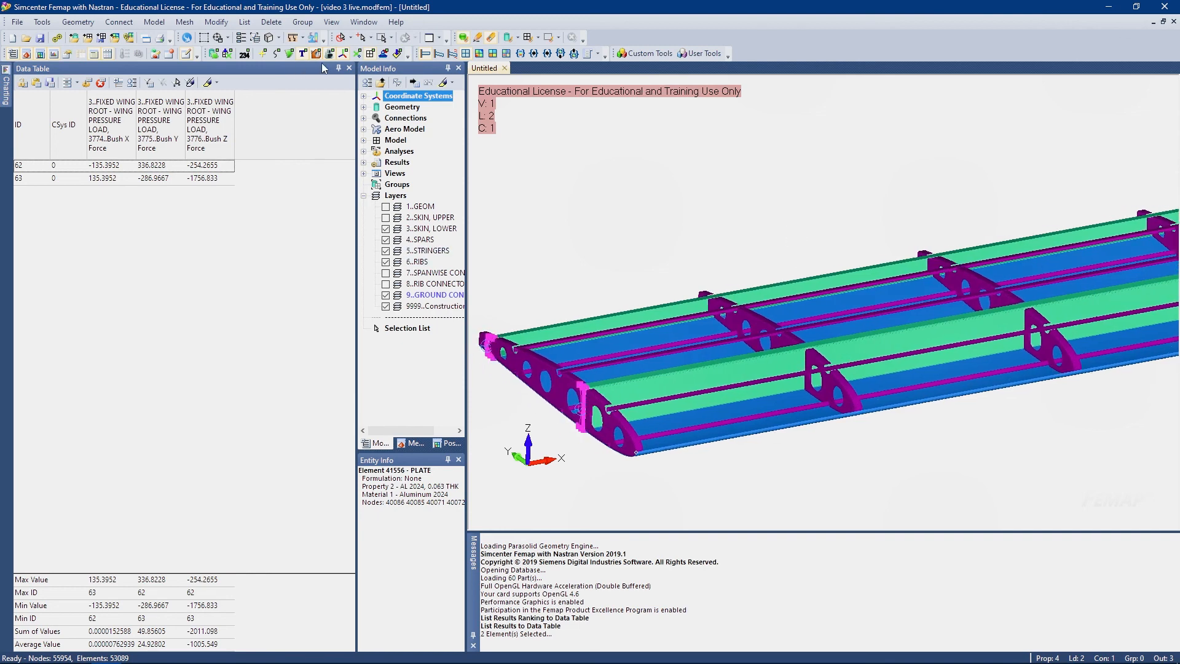
click(349, 68)
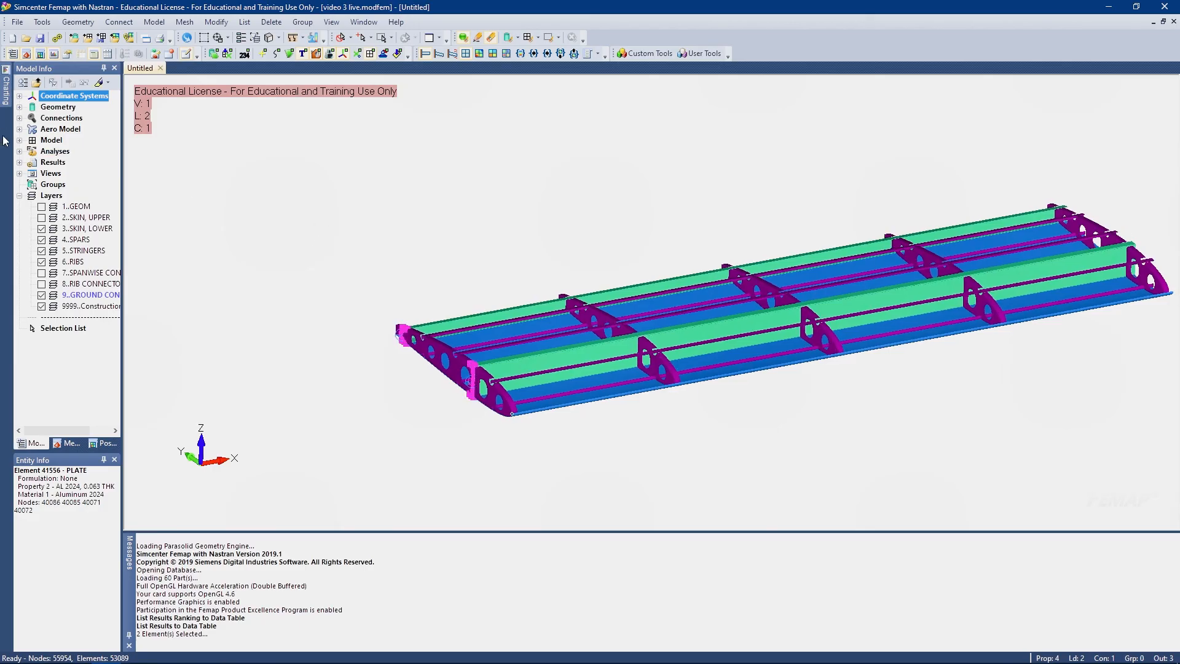
click(42, 272)
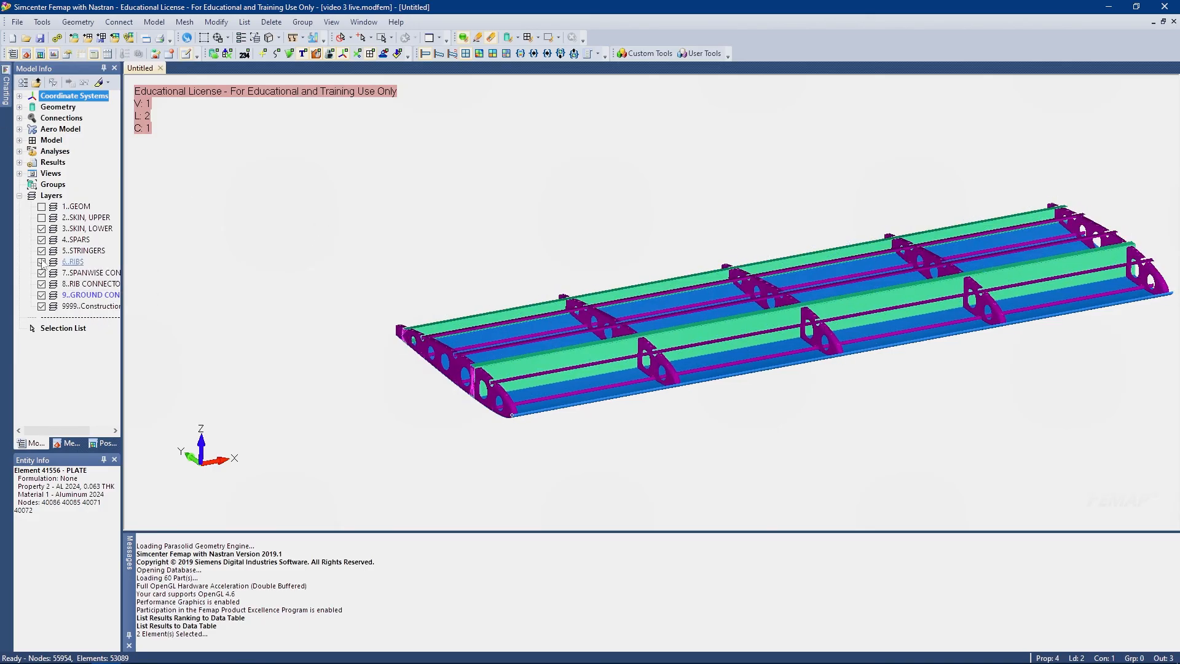
click(42, 294)
click(42, 295)
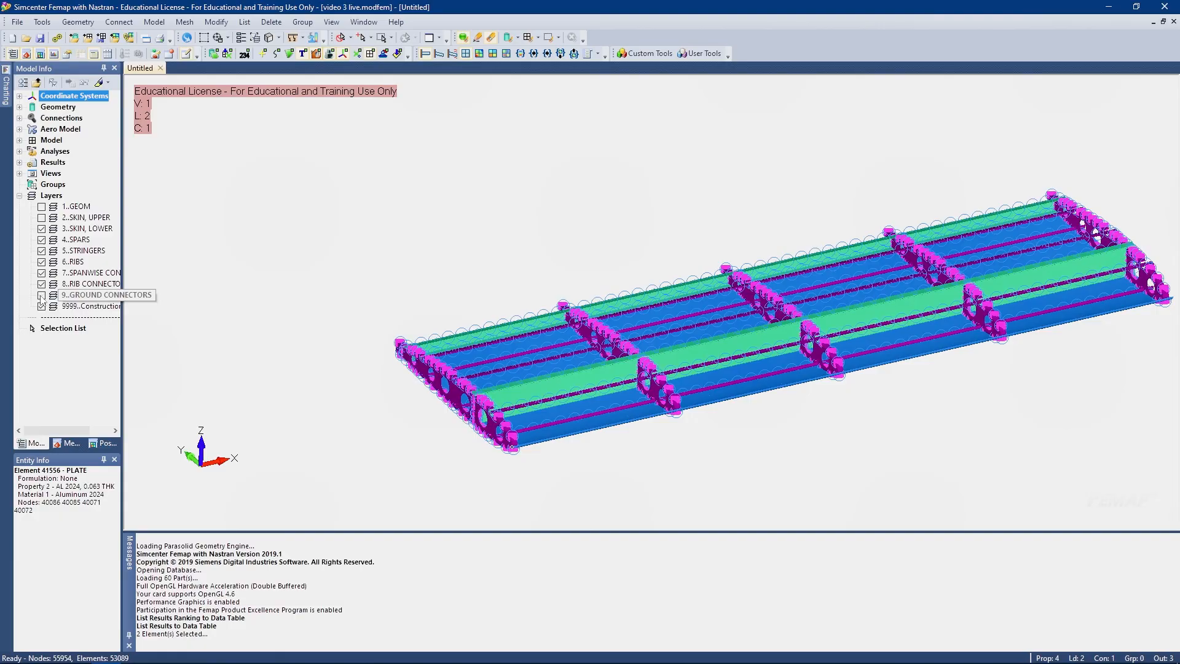
Hide the linear plate and rigid elements by type, leaving only the Spring/Damper elements displayed
click(20, 140)
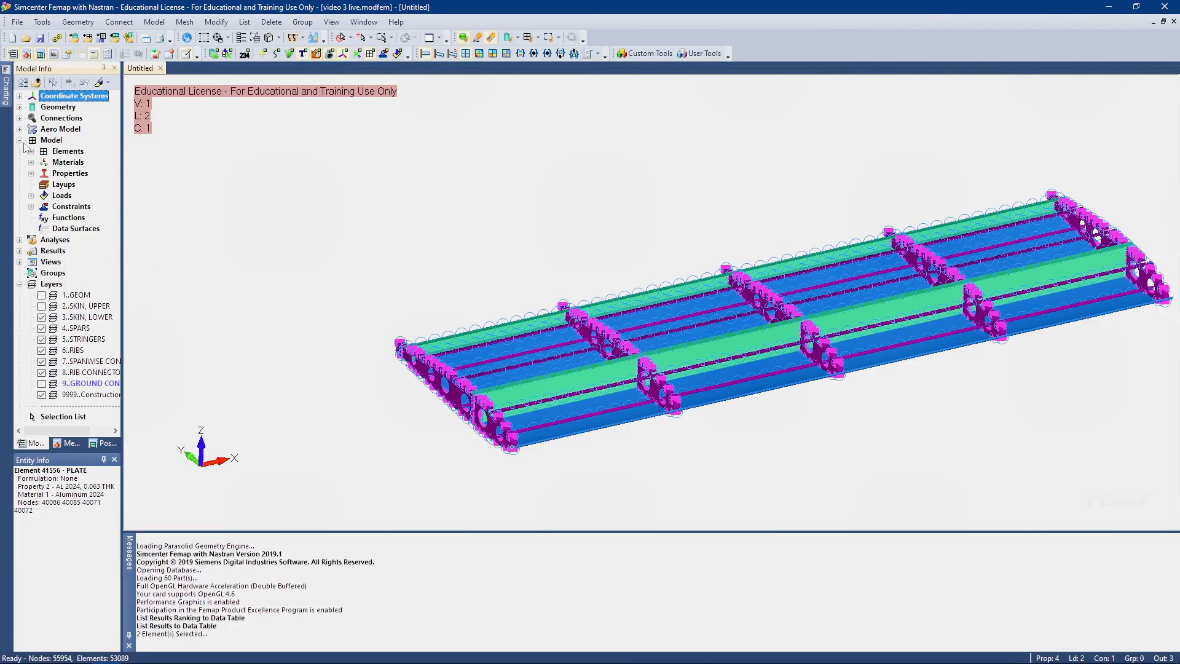
click(31, 151)
click(43, 163)
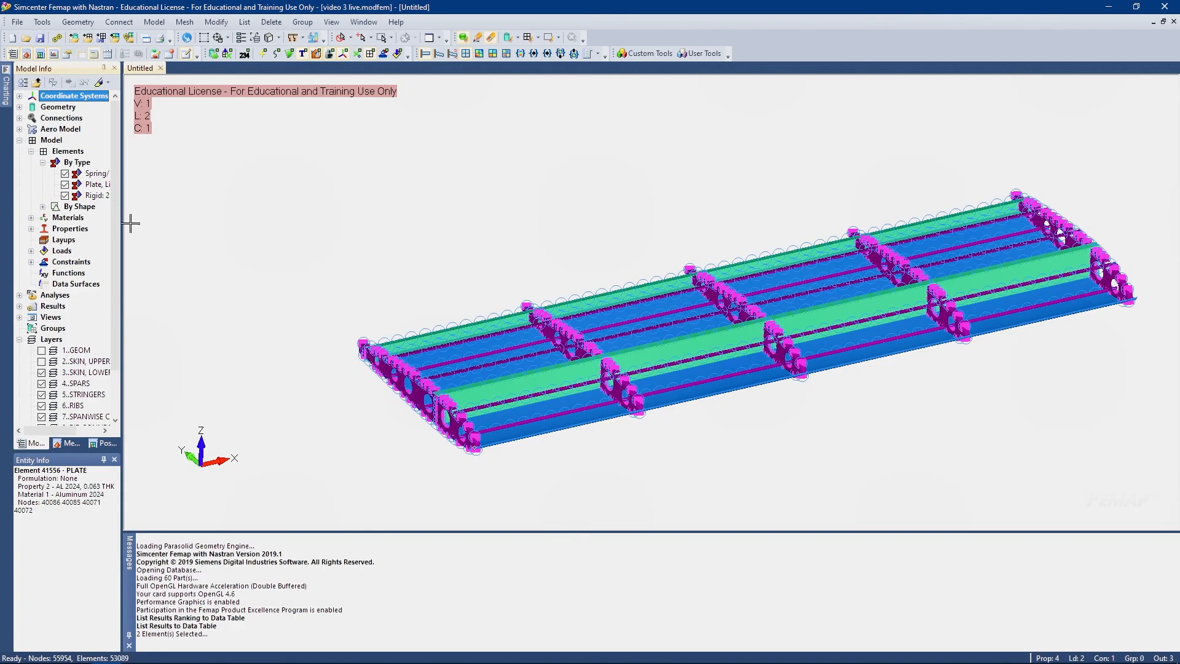
drag(122, 225, 218, 226)
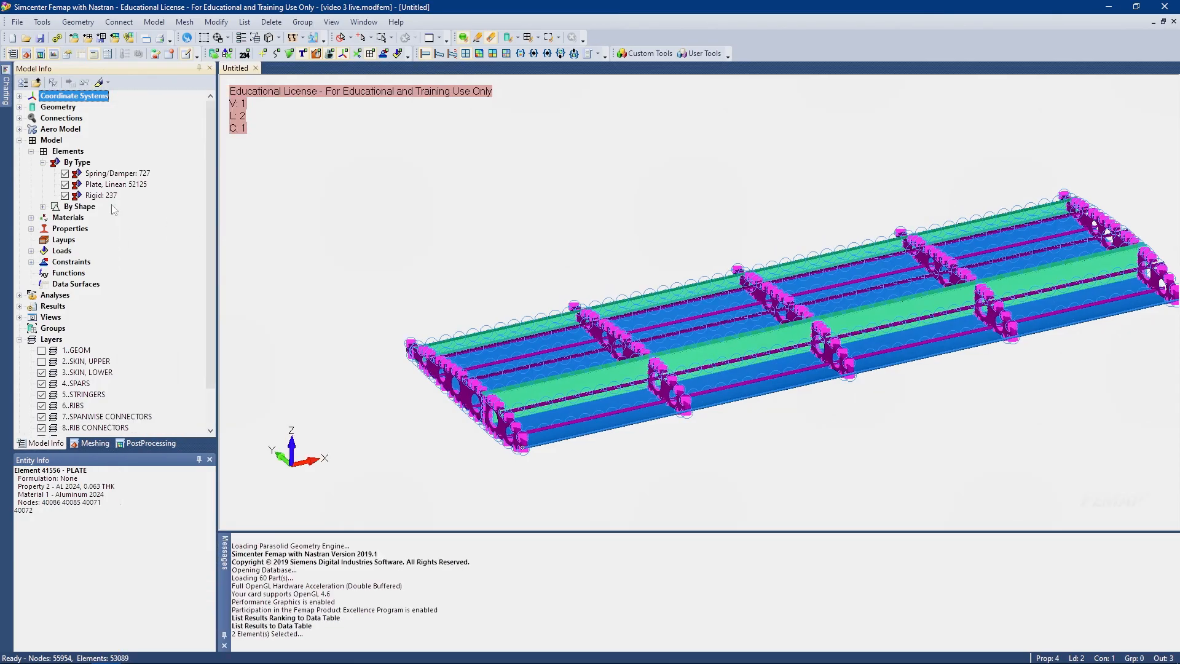
click(64, 185)
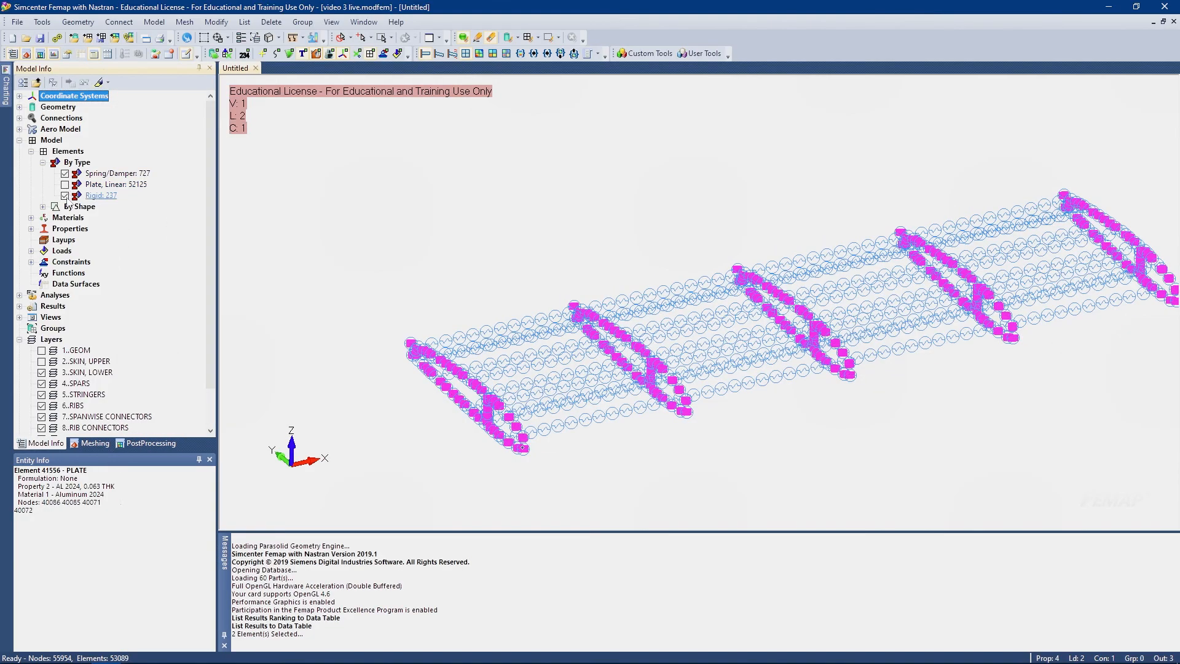
click(65, 196)
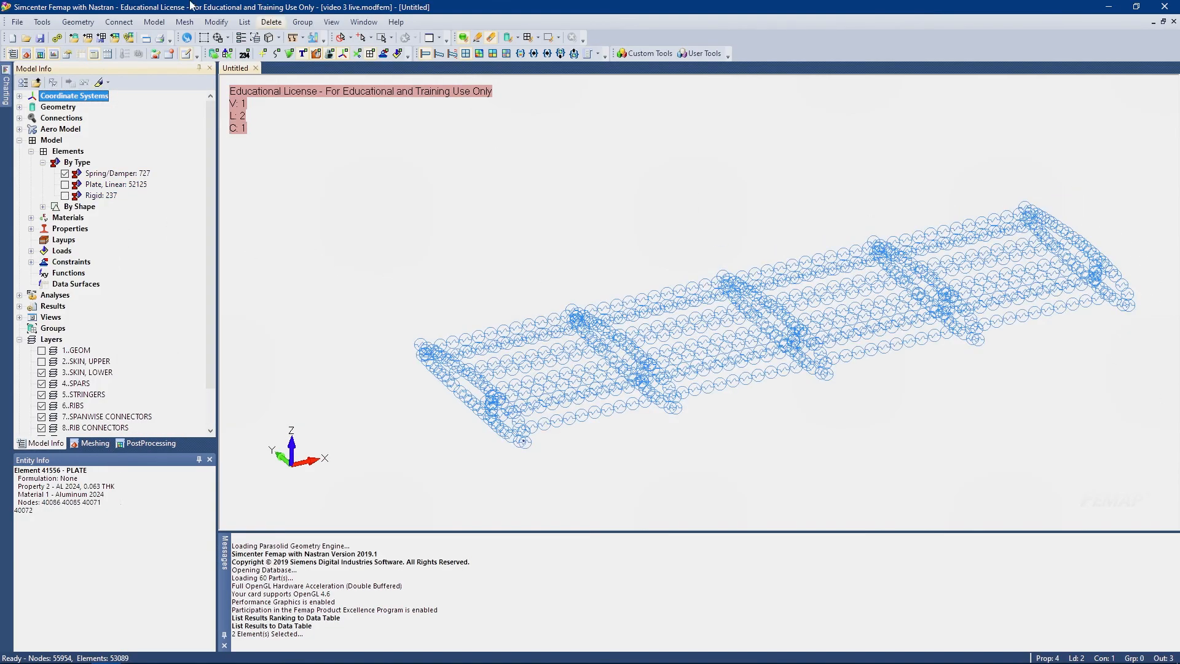
Start a new results report to the data table with Alternate Column Order enabled and elements listed in rows
click(42, 22)
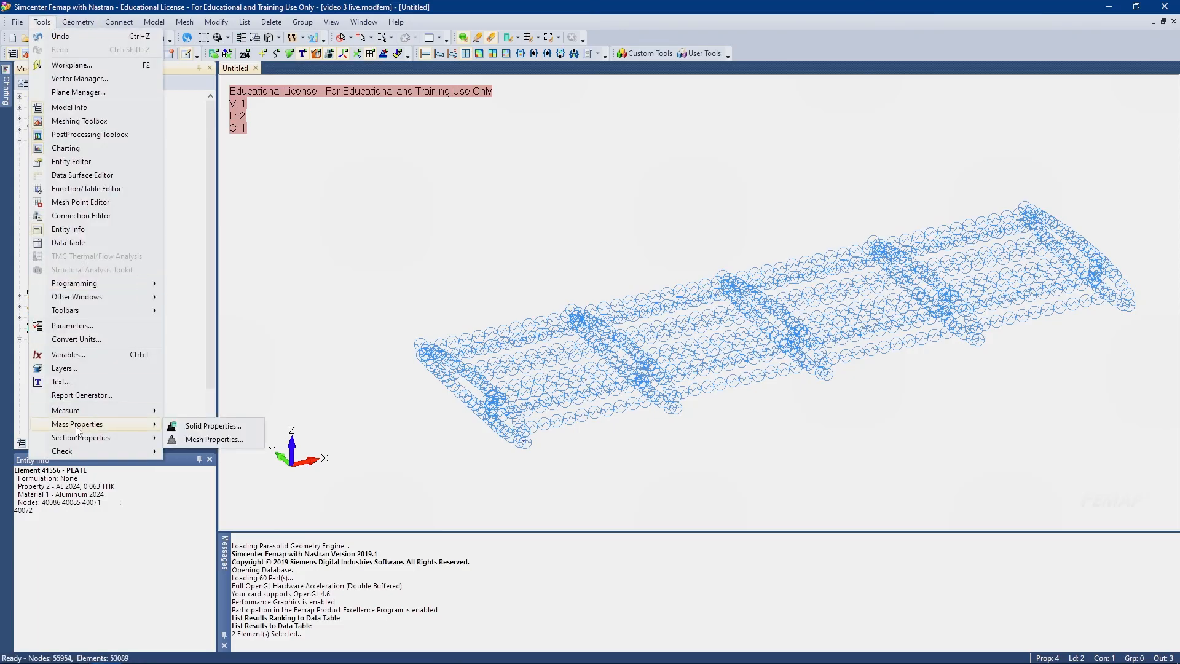
mouse_move(248, 28)
mouse_move(267, 93)
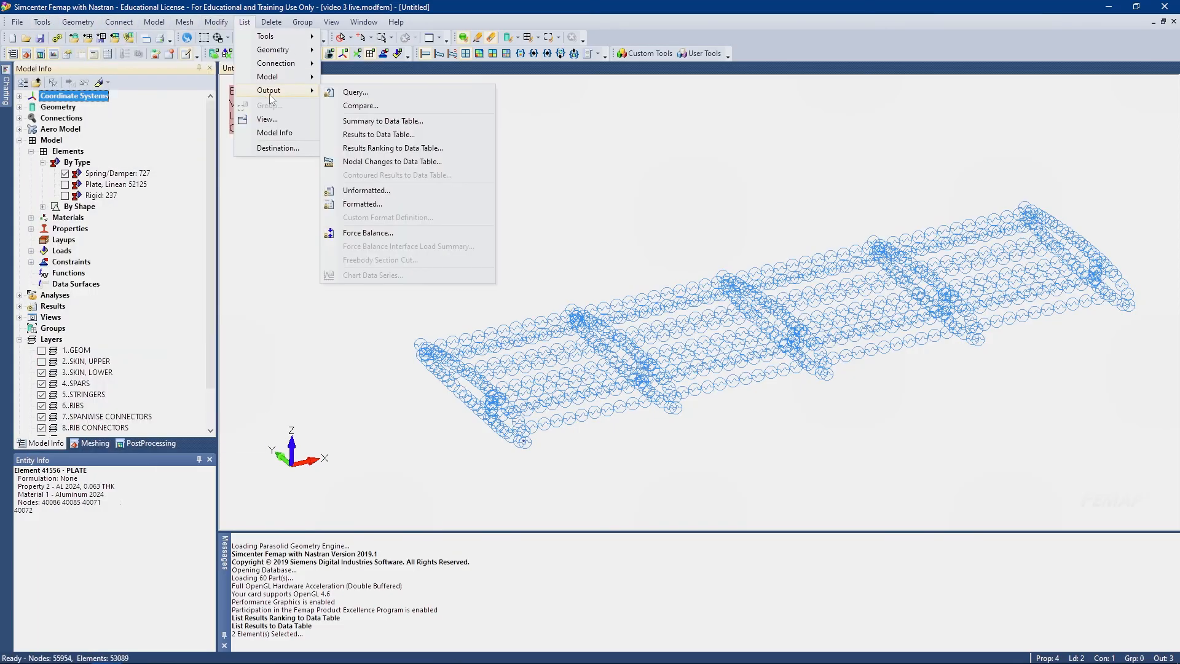
click(448, 118)
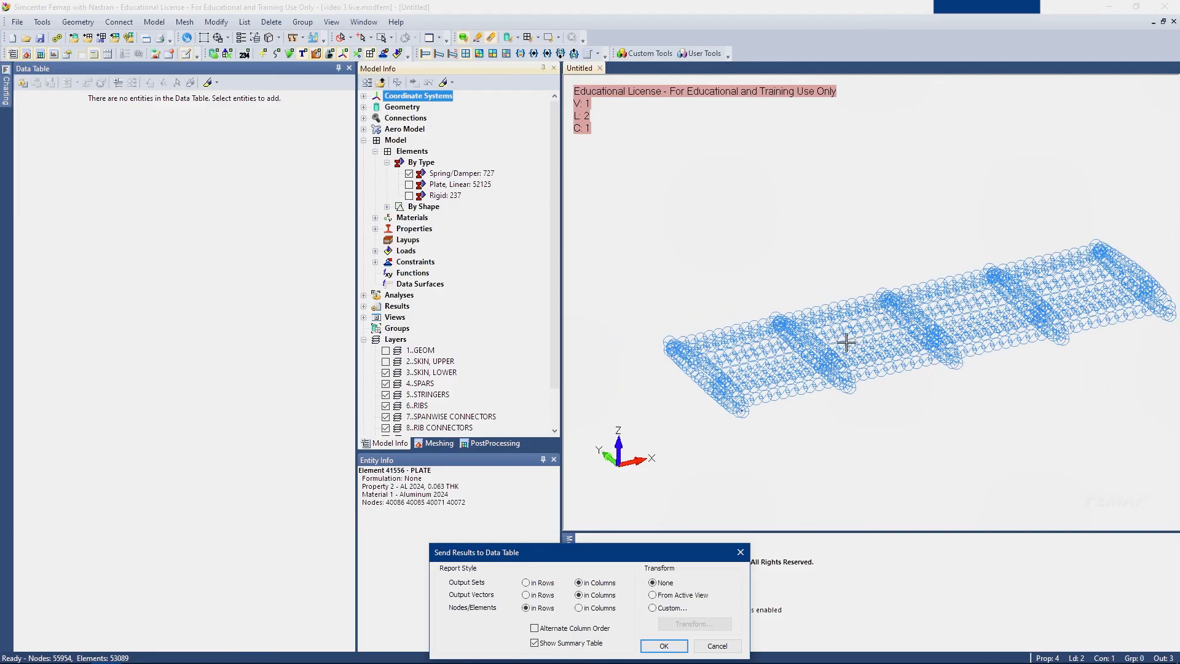
drag(578, 560, 577, 208)
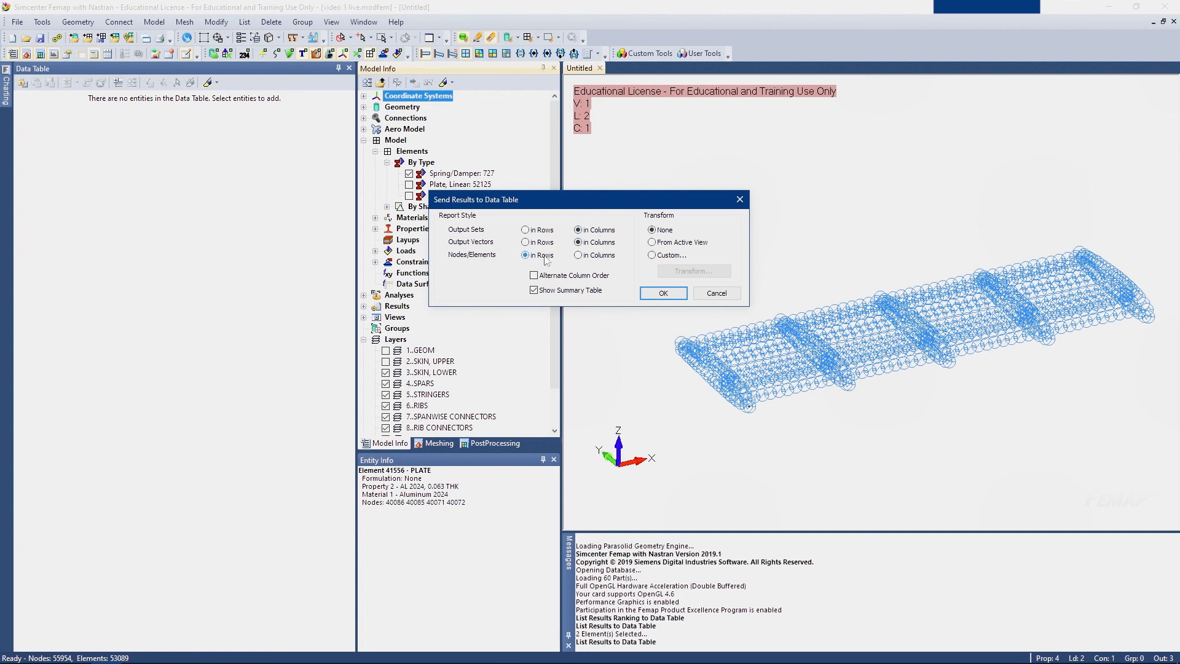
click(533, 275)
click(665, 293)
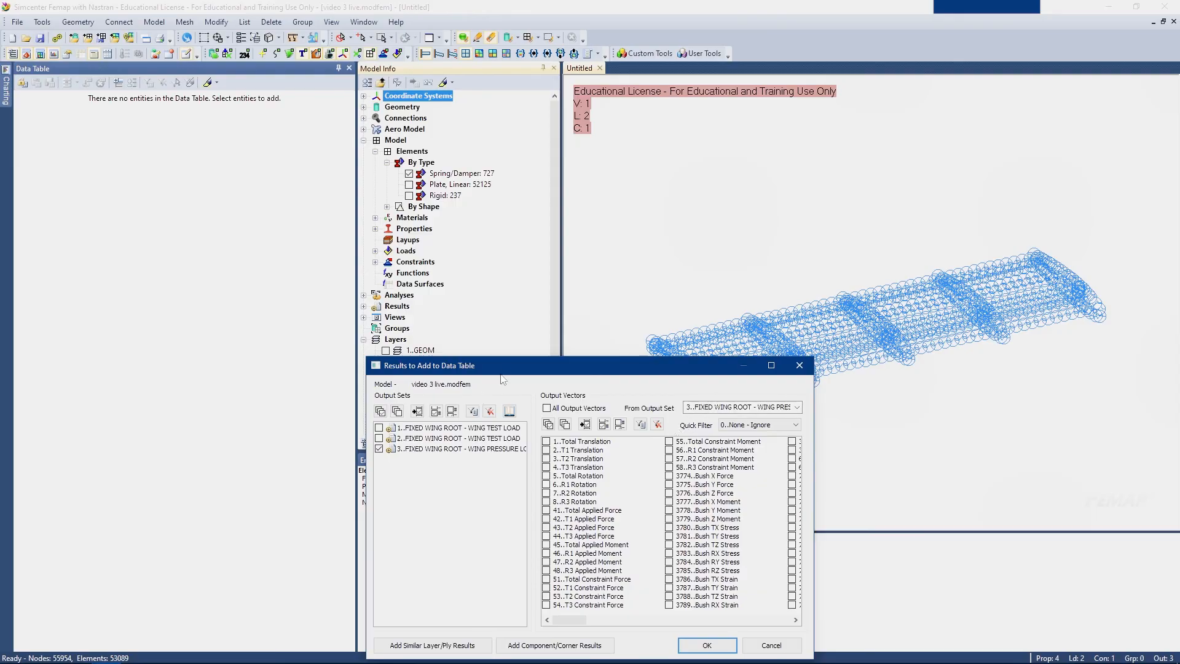
Report Bush X, Y and Z Force from the WING PRESSURE LOAD set for all displayed spring elements across the wing
click(265, 282)
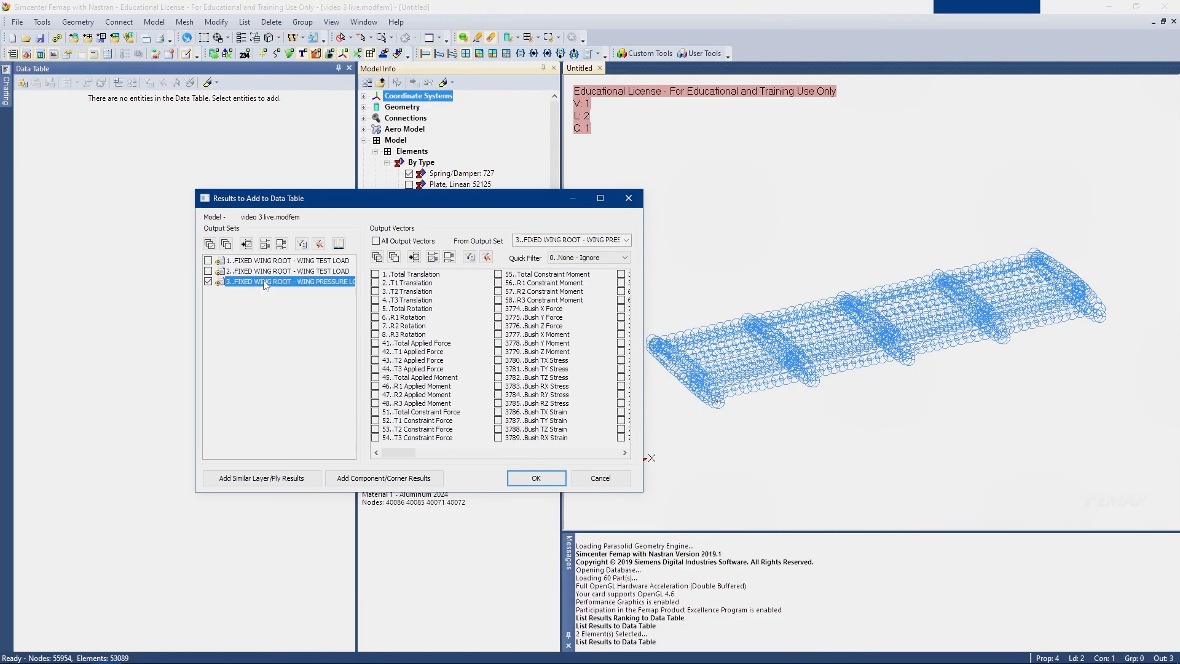
click(501, 310)
click(500, 317)
click(500, 326)
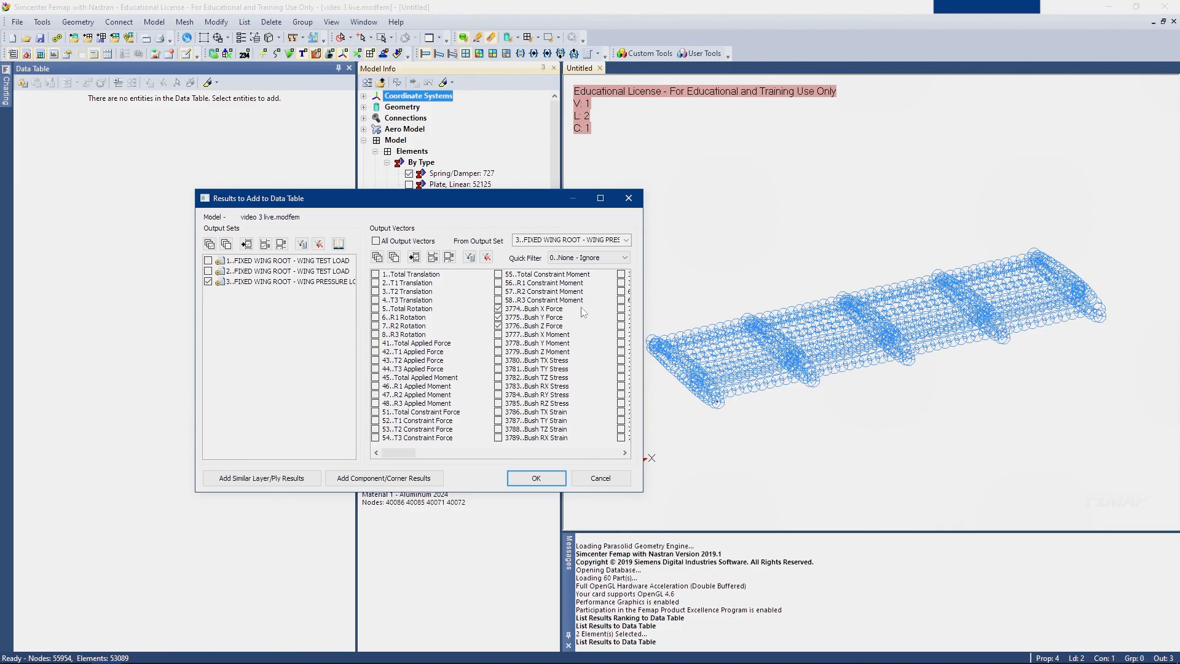
scroll(687, 290, right, 1)
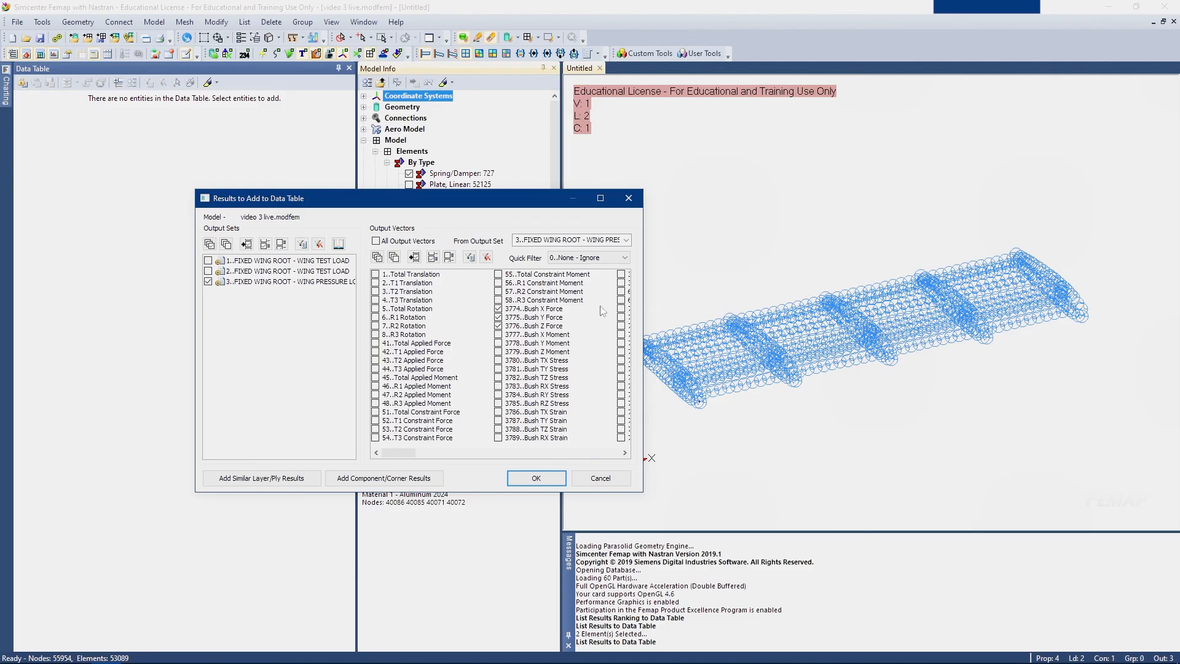
click(538, 480)
drag(599, 203, 1108, 440)
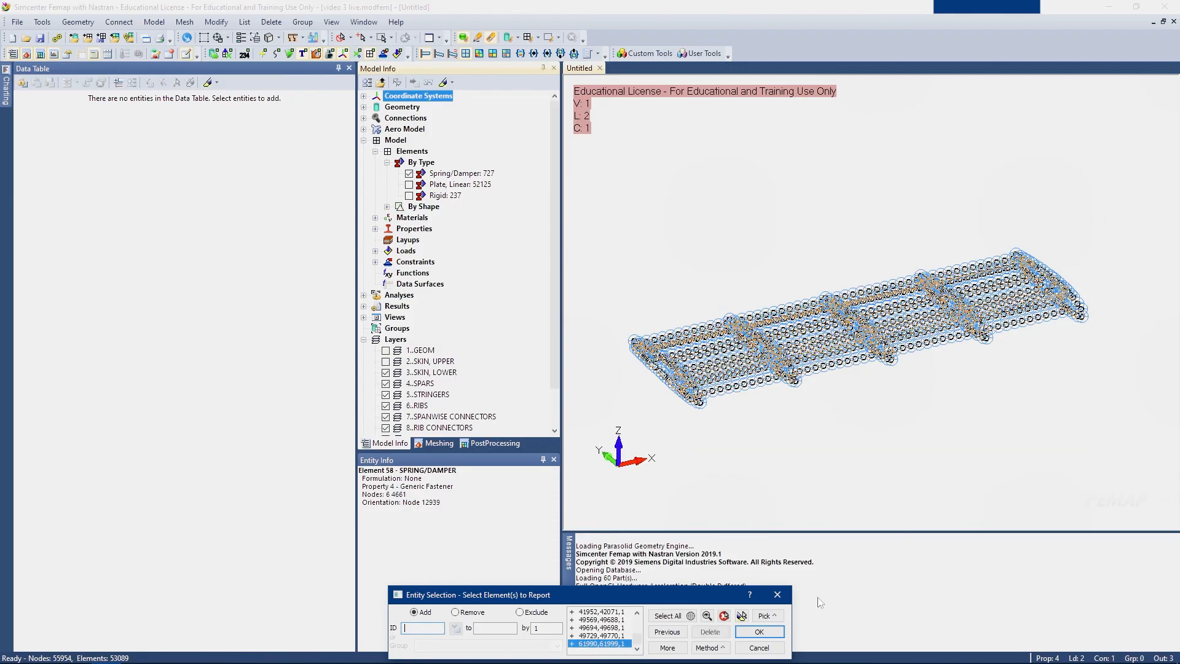
click(768, 634)
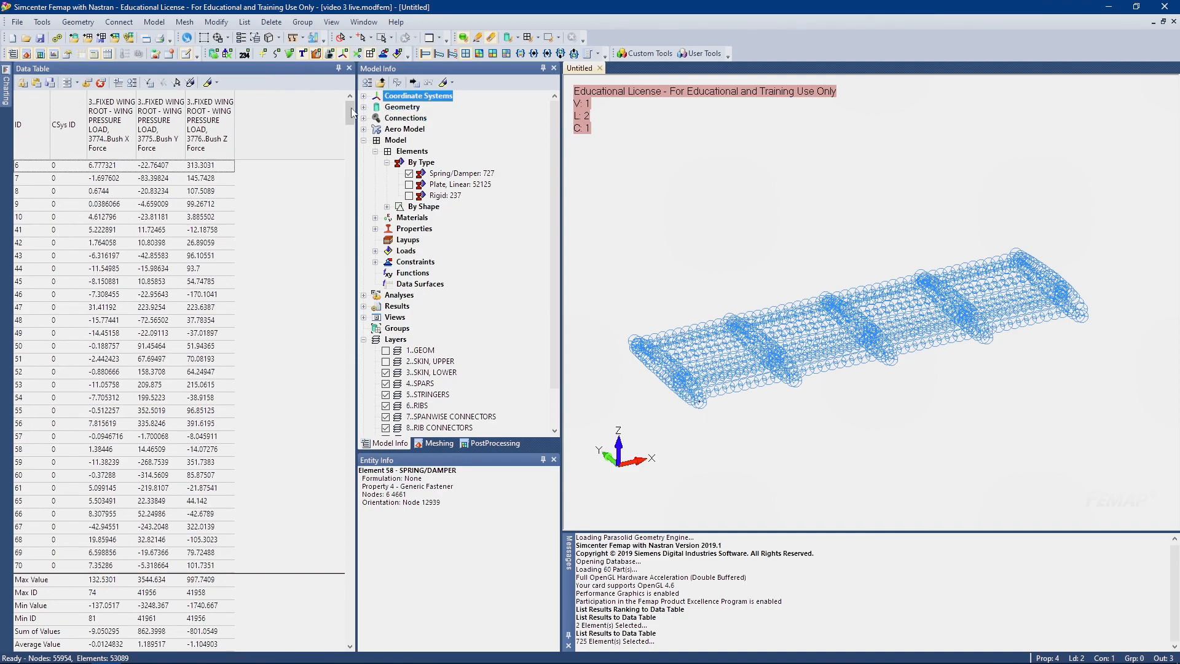
Examine the X, Y and Z forces of the wing's connectors throughout the data table
drag(353, 112, 314, 117)
drag(349, 105, 349, 169)
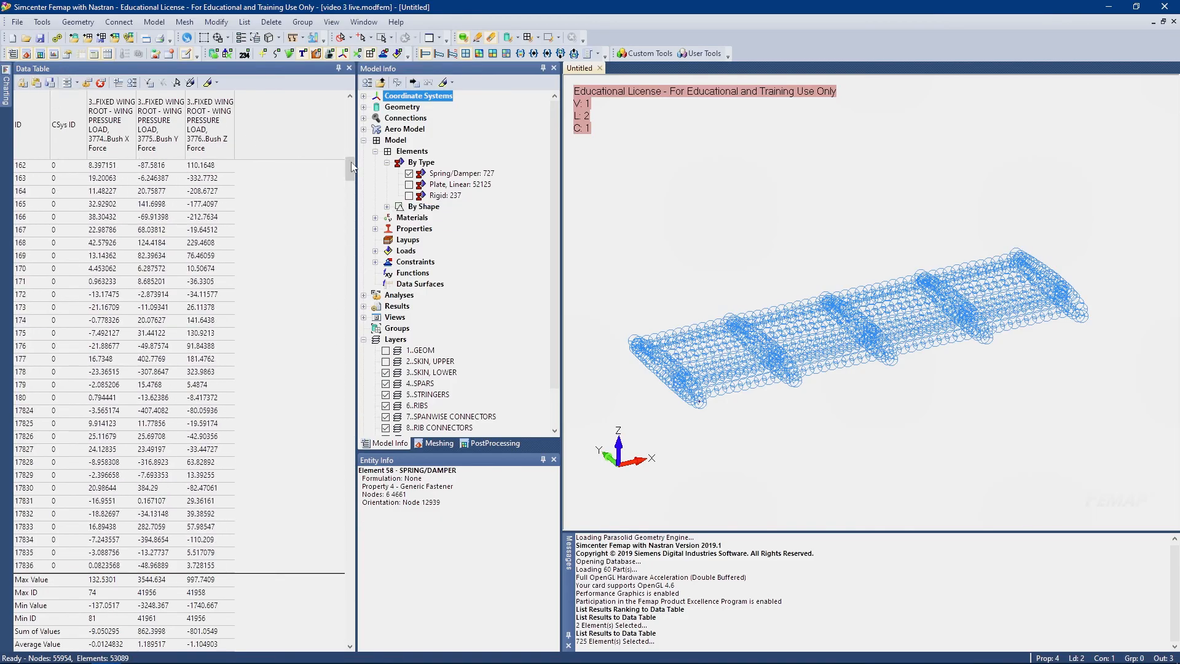
drag(351, 164, 346, 110)
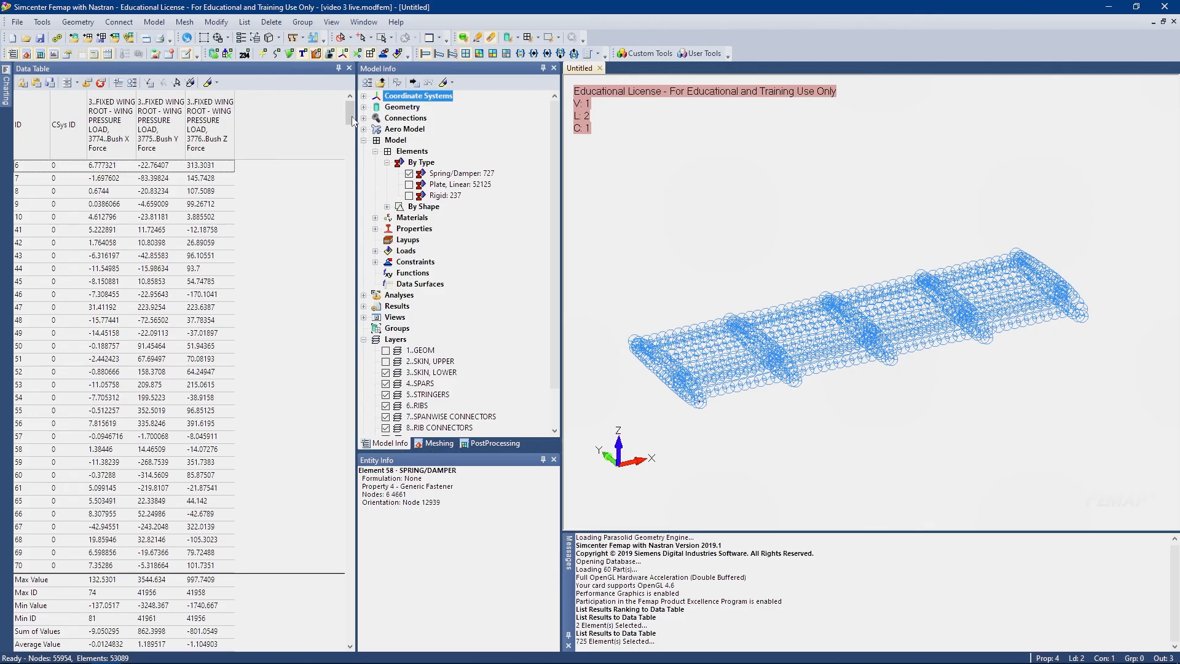
drag(351, 116, 350, 117)
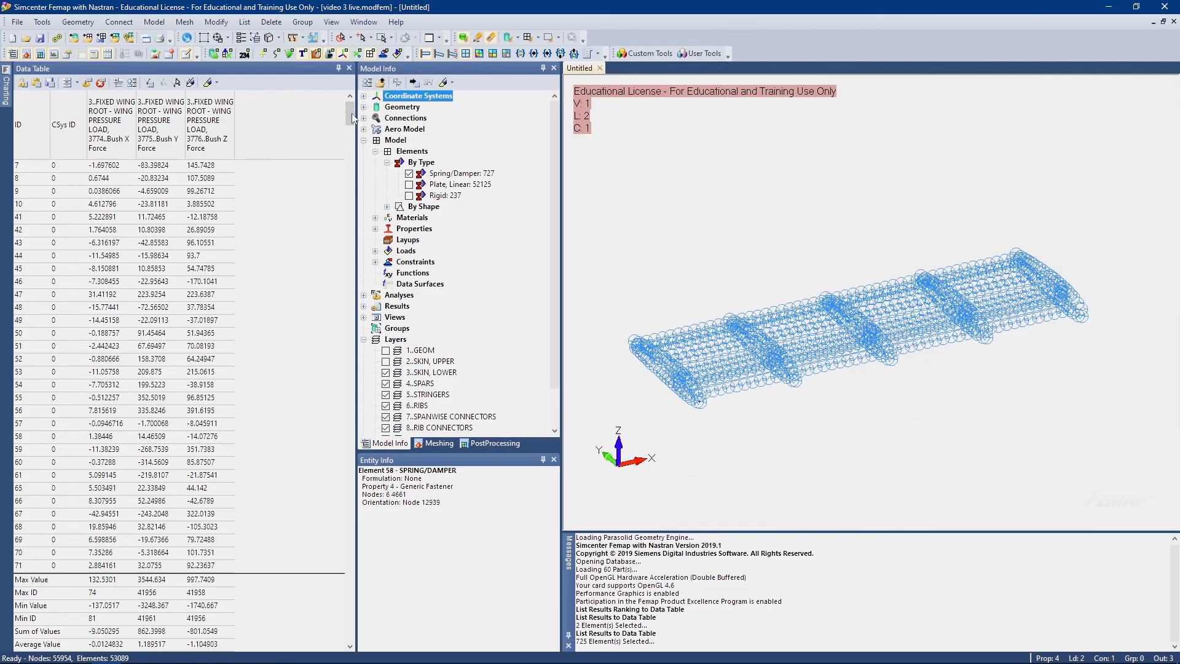
drag(351, 111, 351, 161)
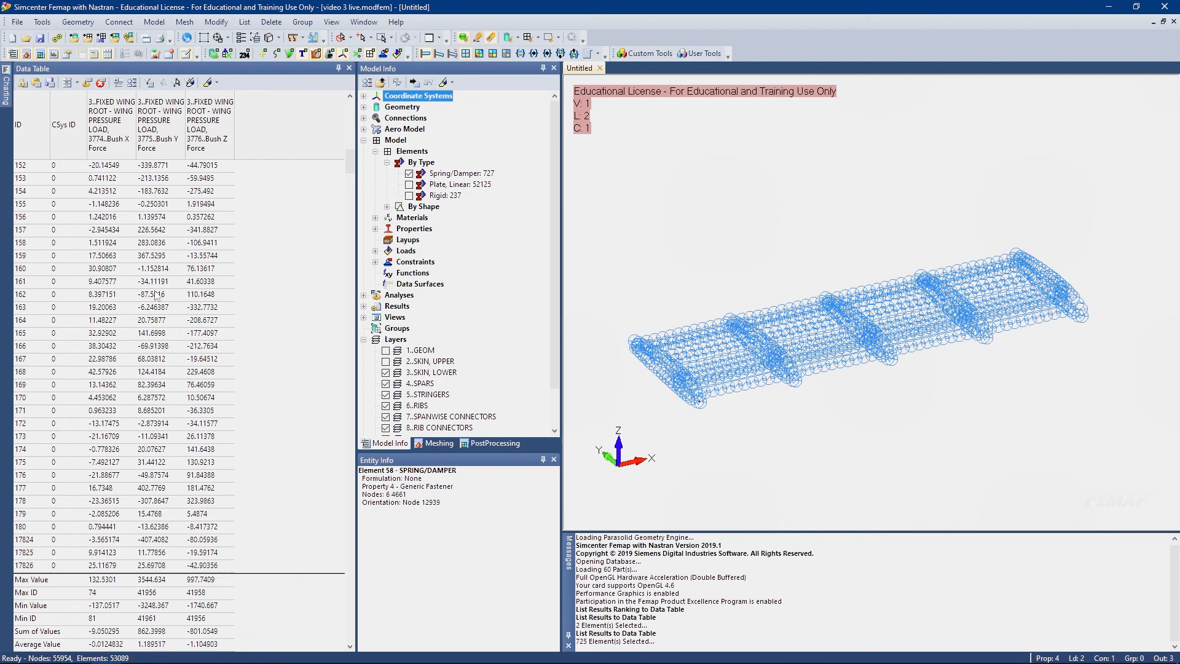
scroll(155, 292, down, 2)
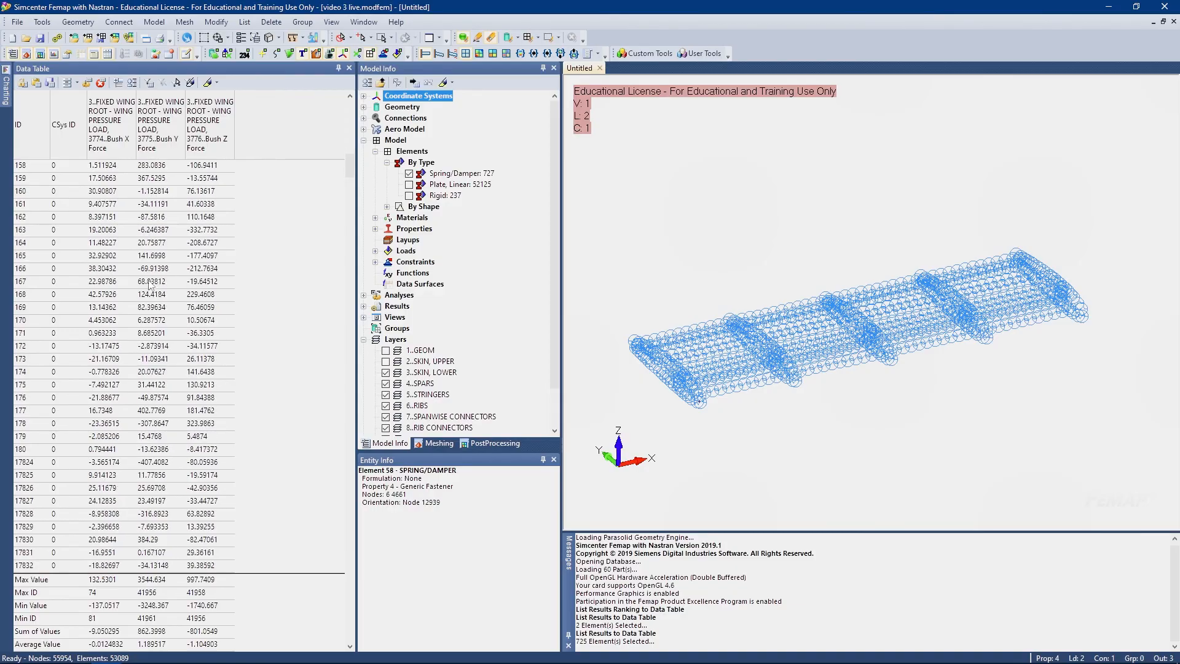
scroll(150, 284, down, 5)
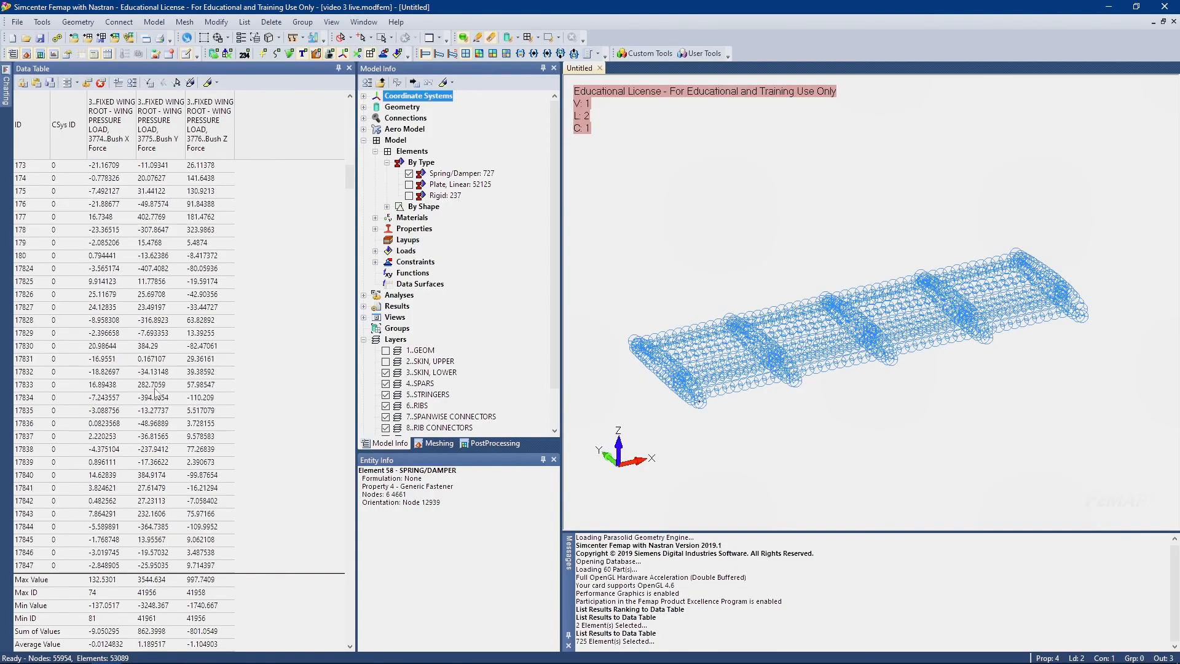
scroll(156, 394, down, 3)
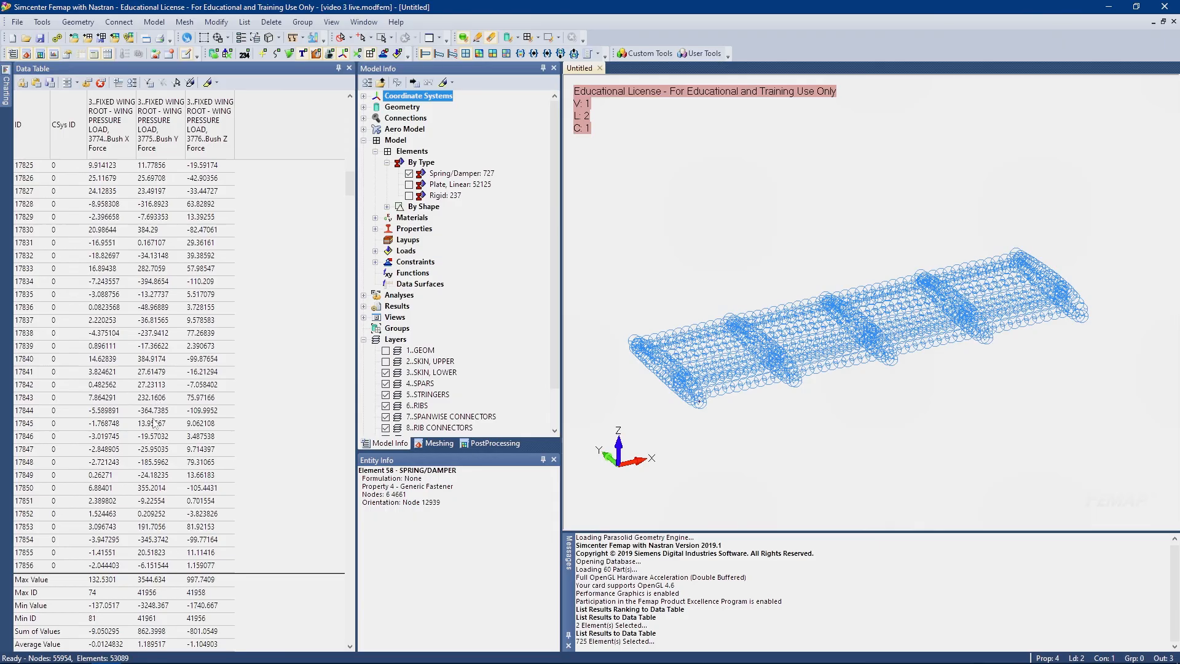
scroll(155, 418, down, 4)
scroll(159, 369, down, 3)
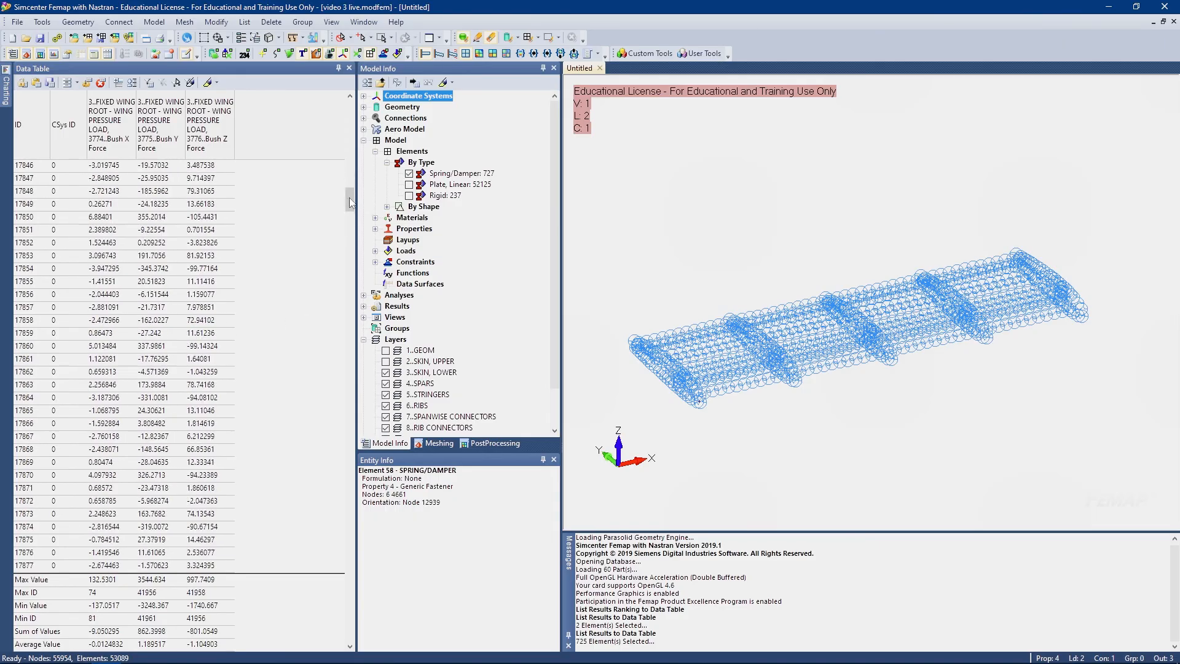
Read through the X, Y and Z forces of the connectors from element 17846 onward in the data table
scroll(348, 230, down, 3)
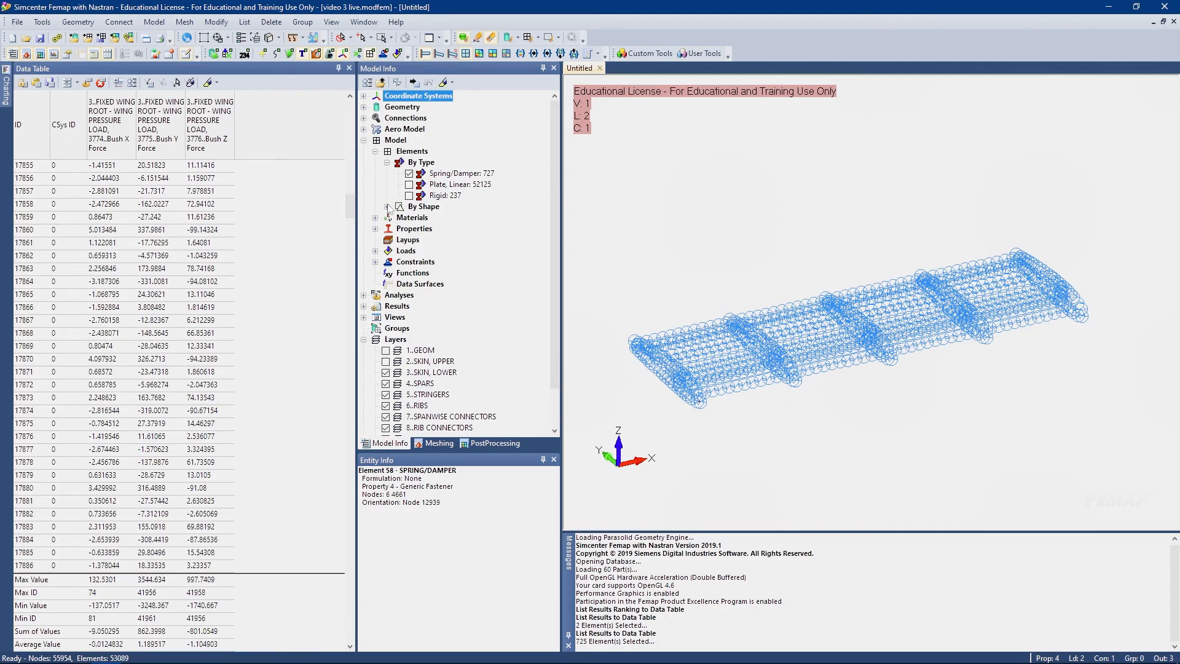
drag(345, 200, 347, 212)
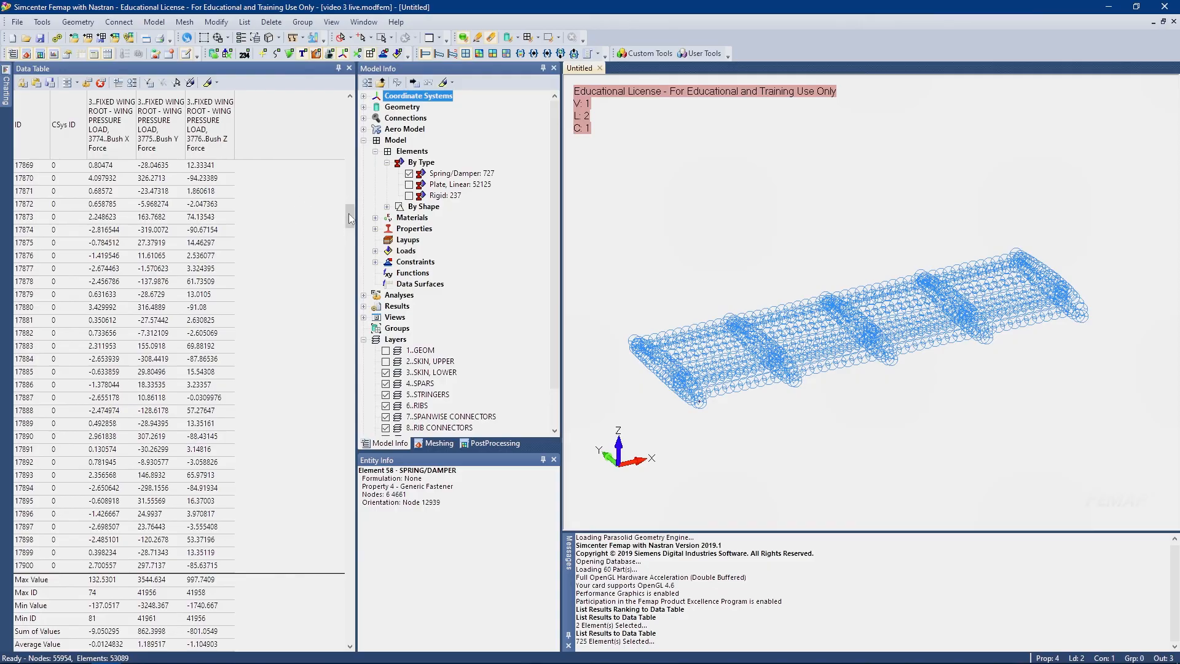
drag(349, 213, 348, 268)
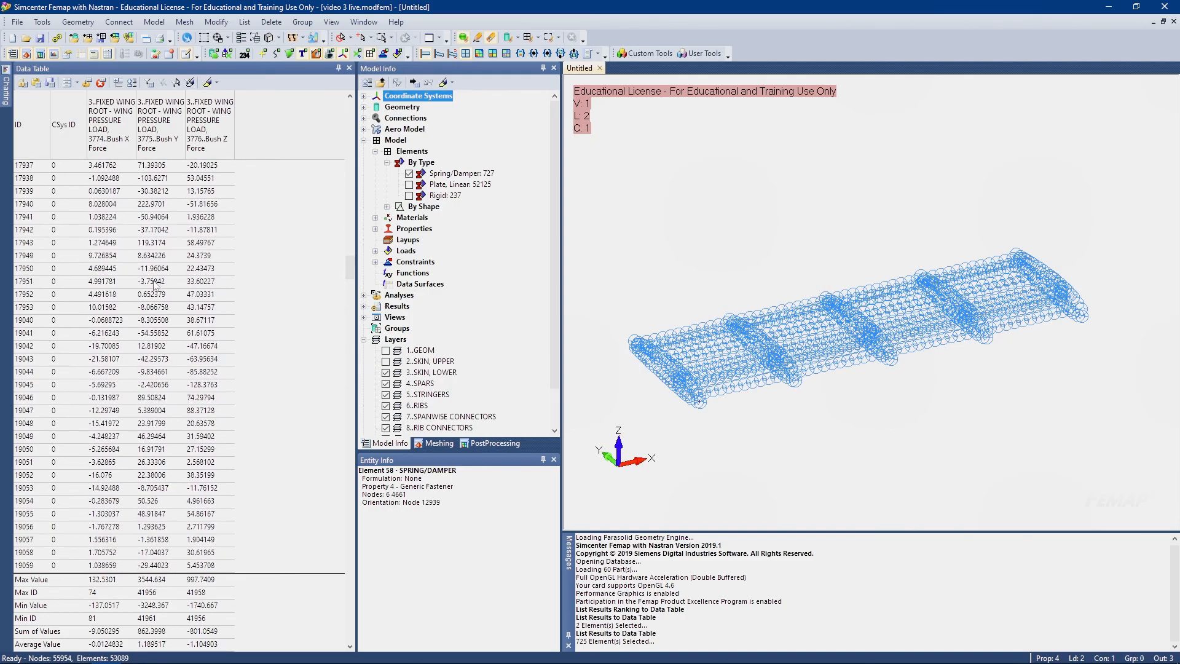
scroll(155, 285, down, 5)
scroll(113, 338, down, 9)
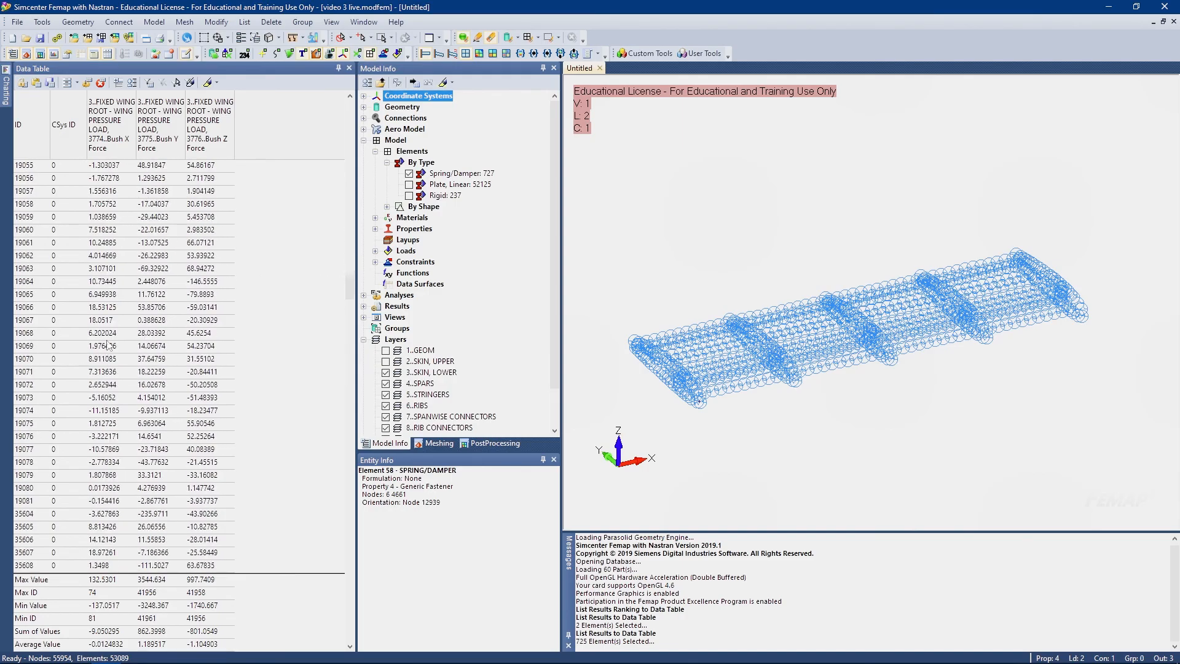
scroll(141, 393, down, 9)
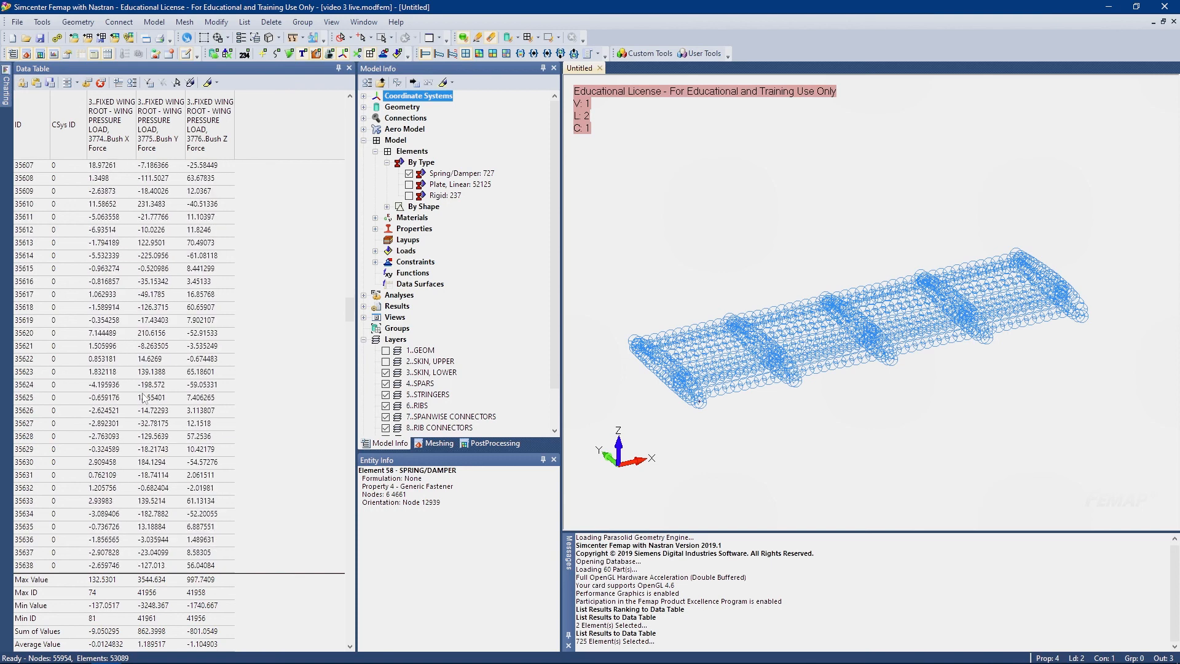
scroll(143, 397, down, 9)
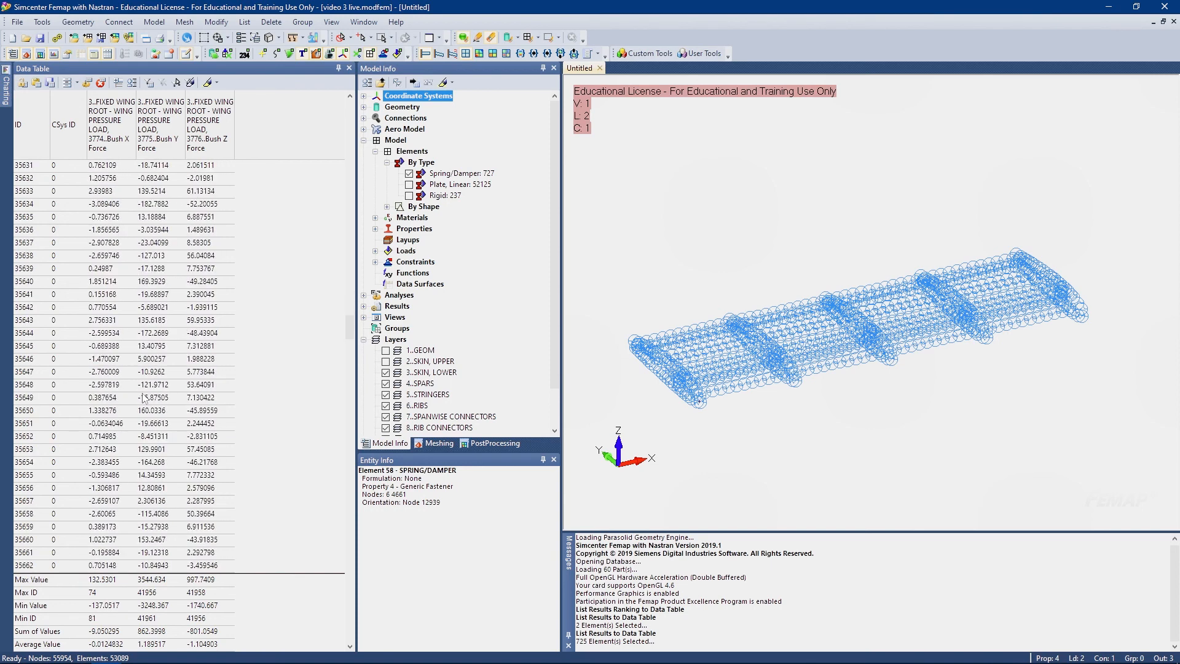
scroll(143, 398, down, 8)
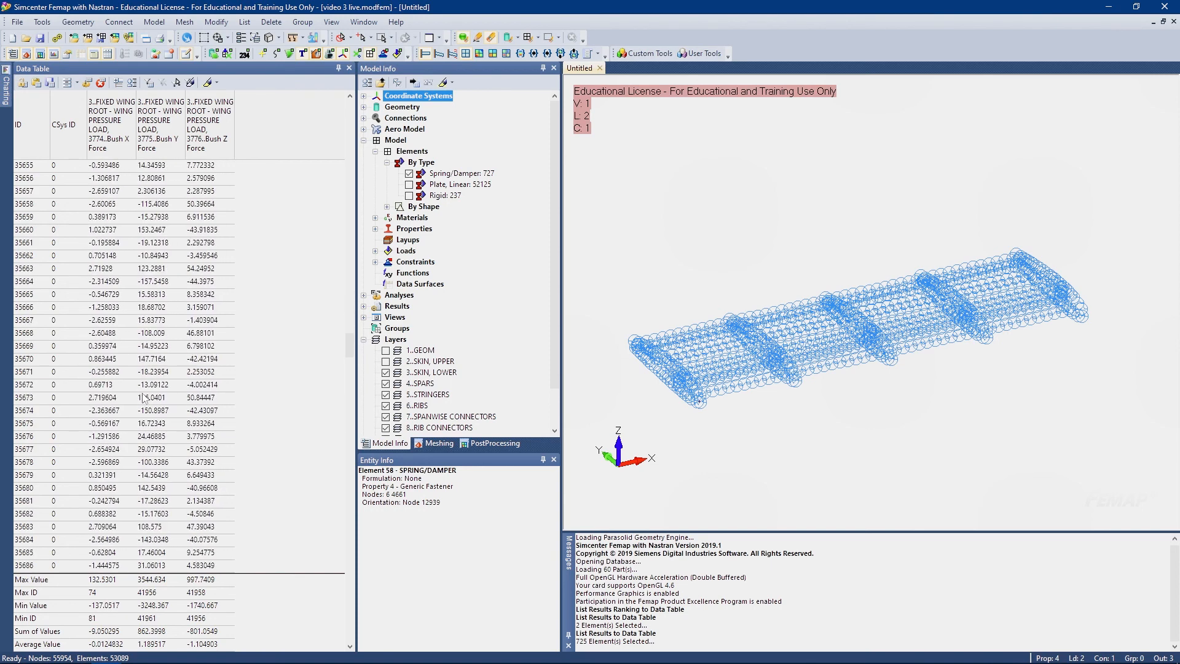
Locate the connector rows with the largest and smallest Y and Z forces, around element 41956
drag(349, 147, 350, 145)
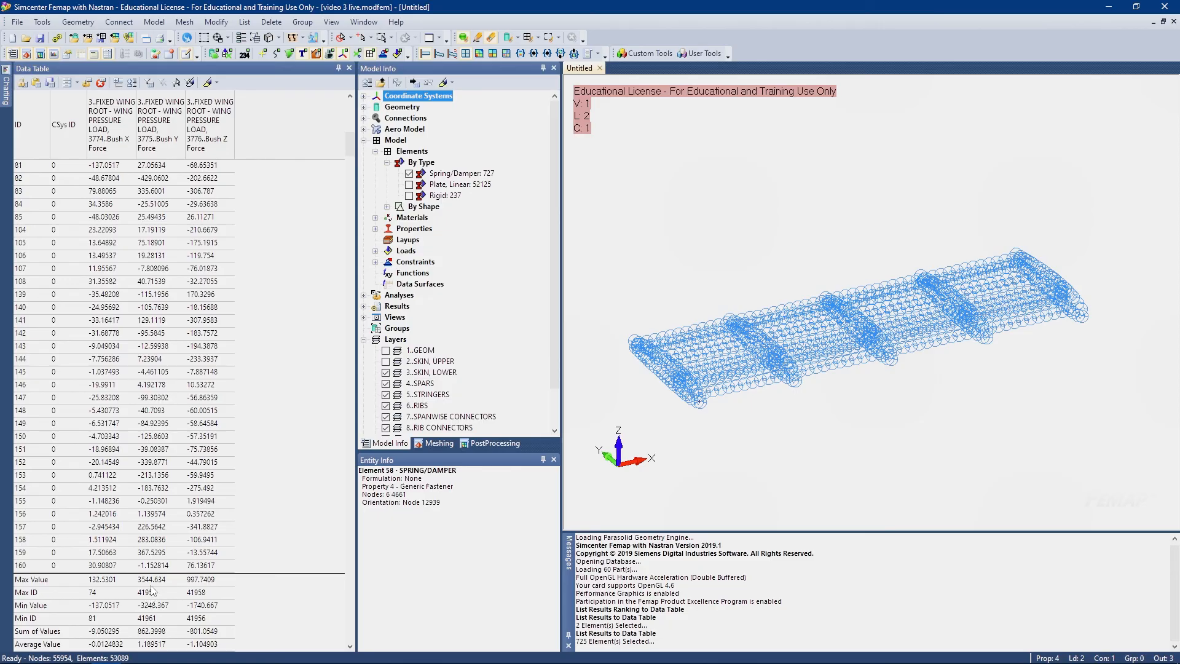
drag(350, 144, 342, 454)
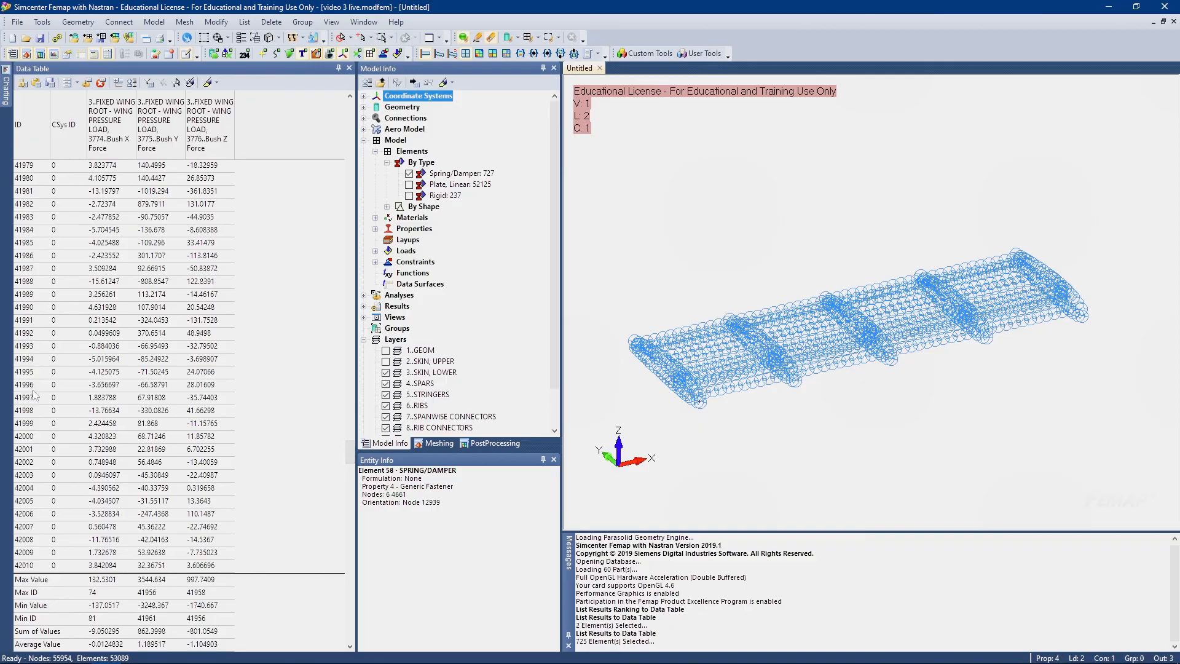
scroll(19, 332, up, 8)
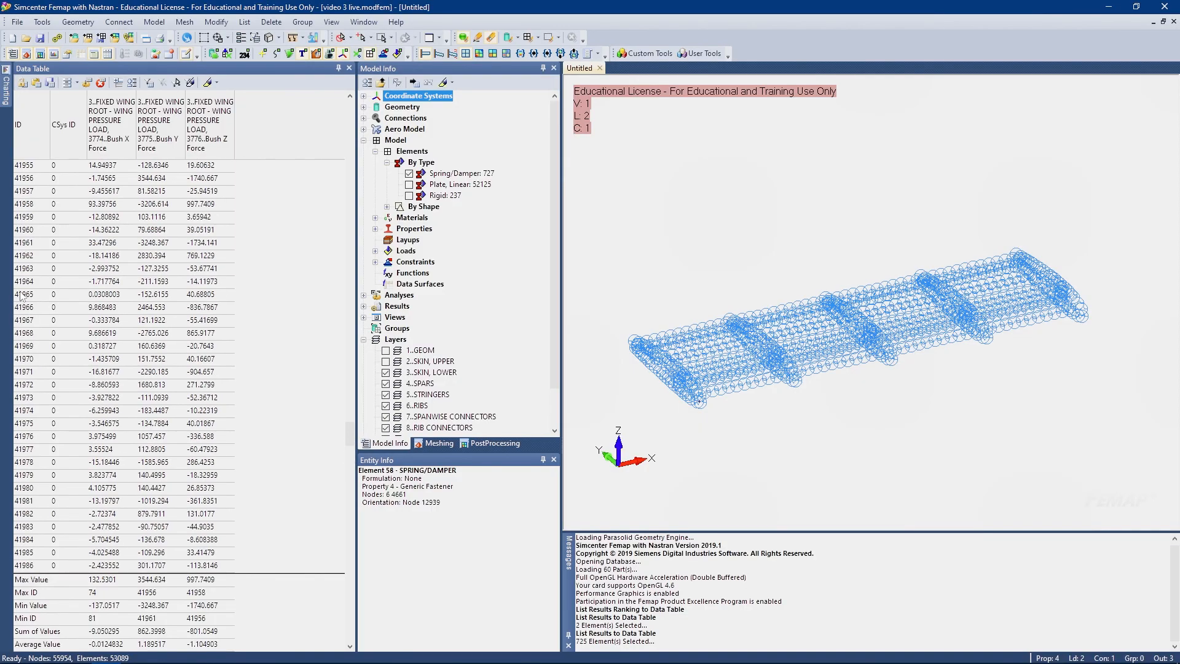
scroll(34, 279, up, 1)
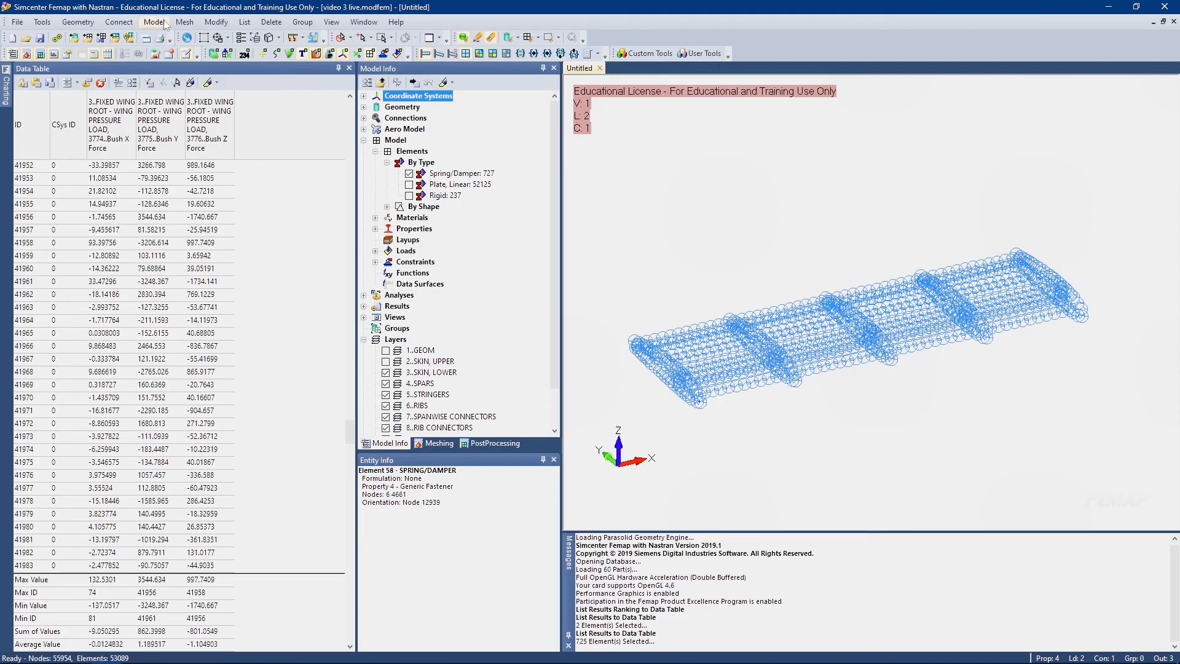
Locate spring element 41956 on the wing by selecting it by ID for element editing, and leave without editing it
click(216, 22)
mouse_move(242, 231)
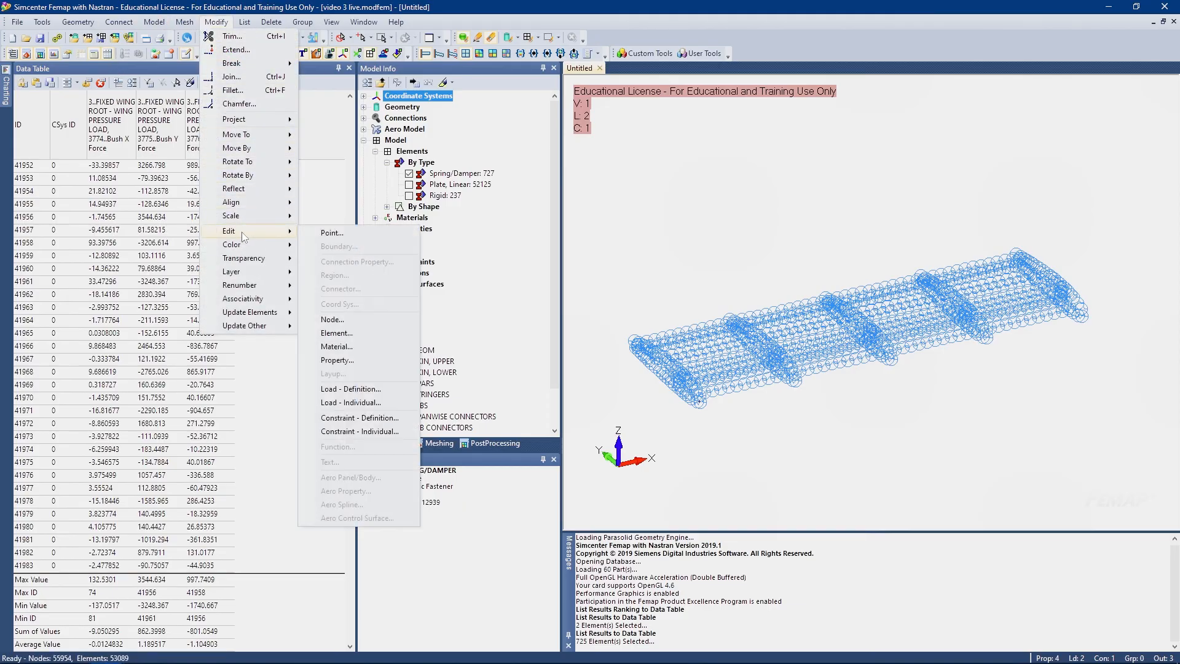
click(336, 333)
drag(694, 579, 714, 293)
text(4)
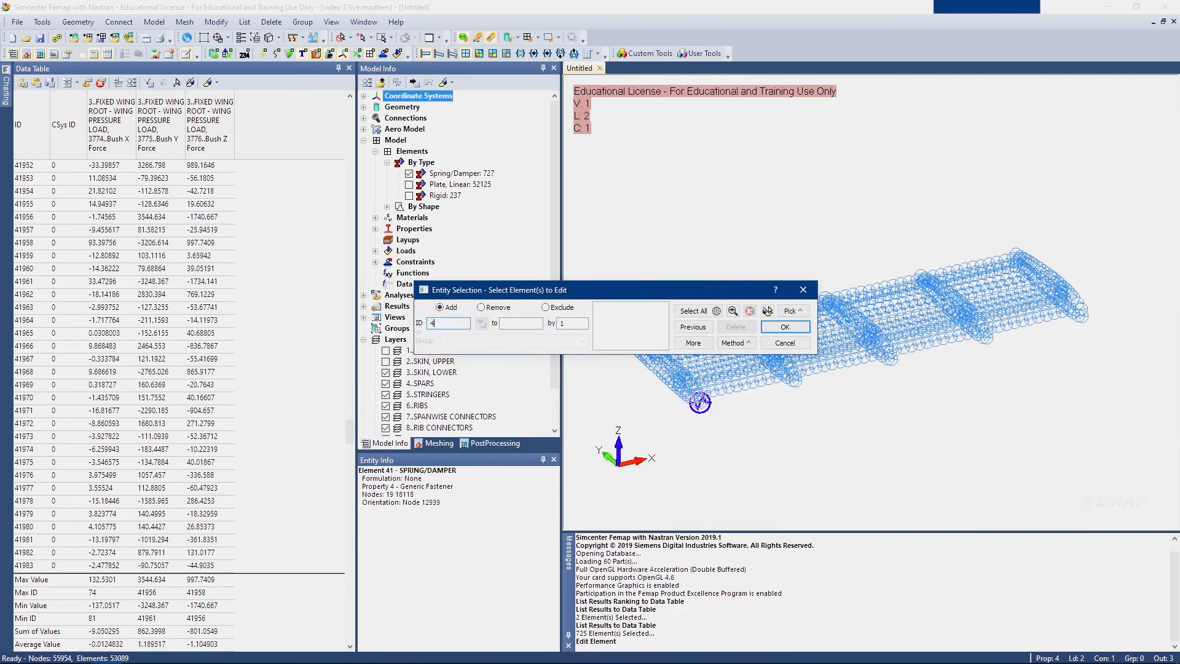
text(1956)
click(694, 342)
click(767, 310)
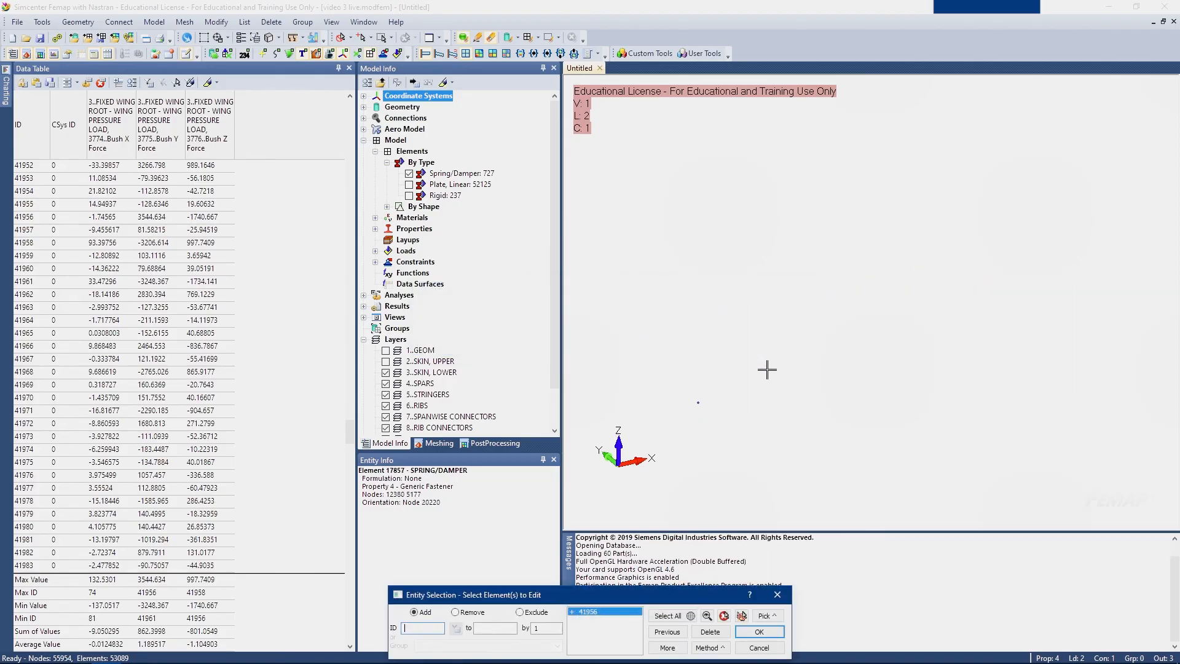
scroll(642, 367, up, 5)
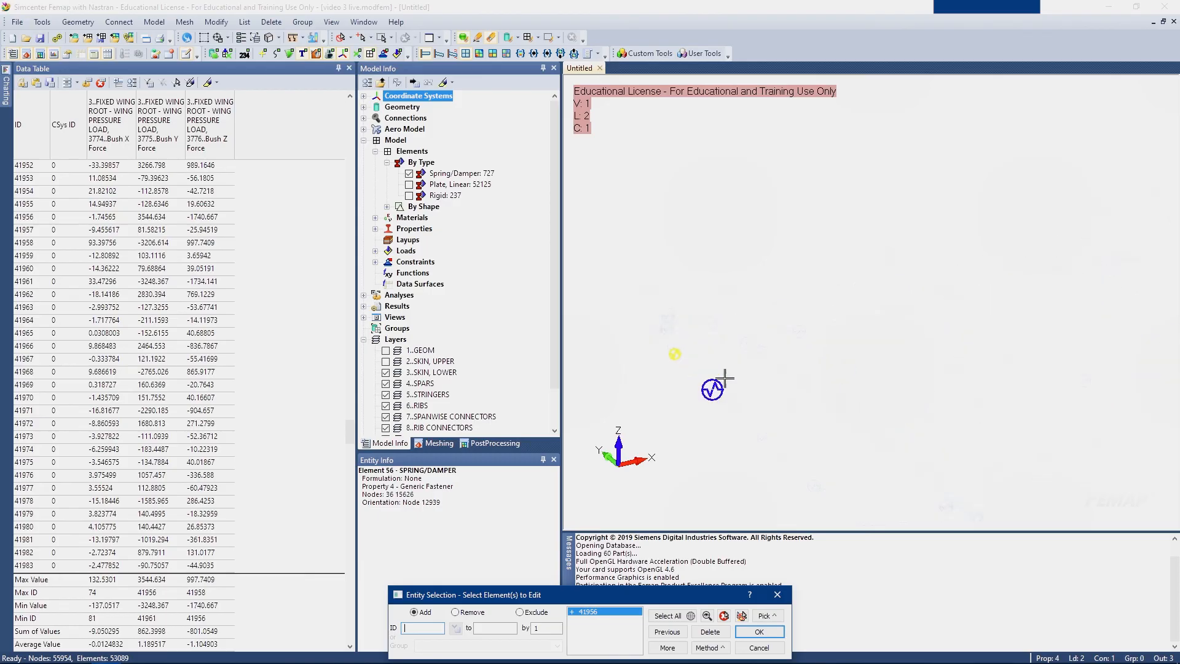
middle_drag(669, 348, 698, 386)
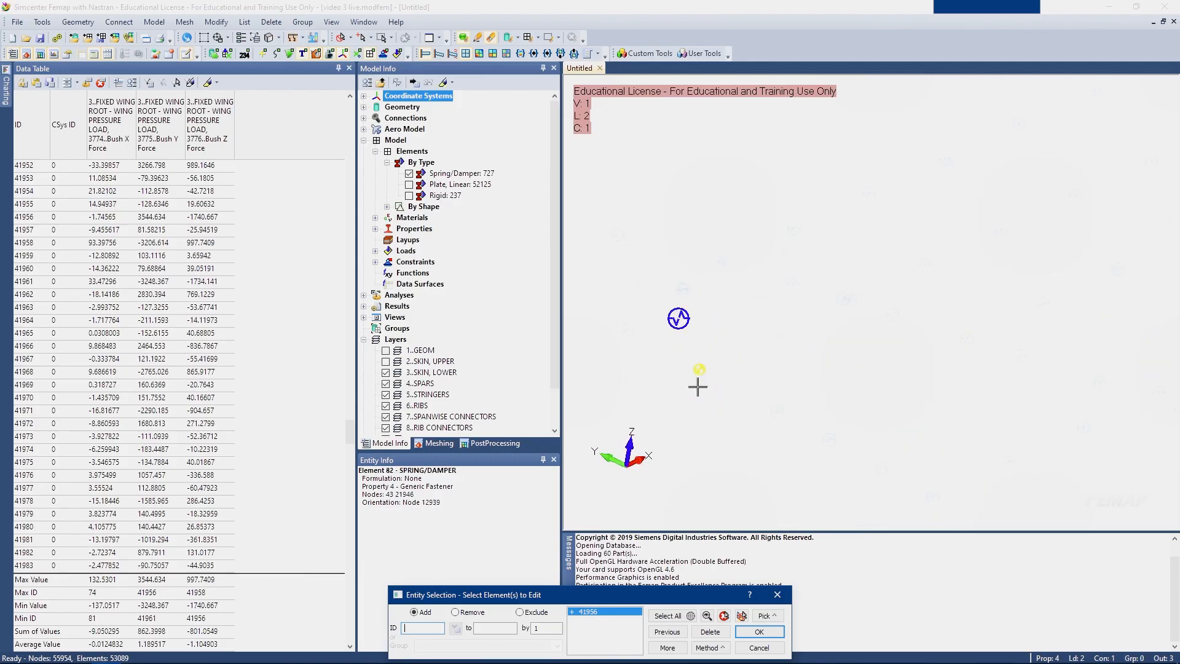
scroll(698, 386, up, 4)
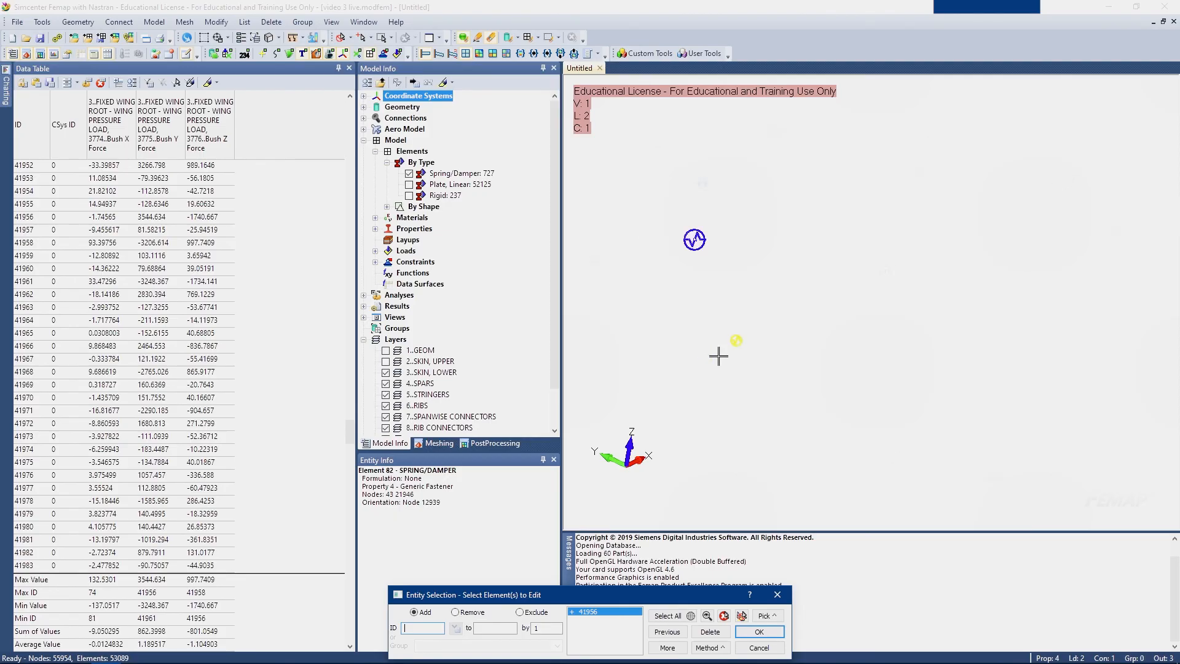
click(759, 647)
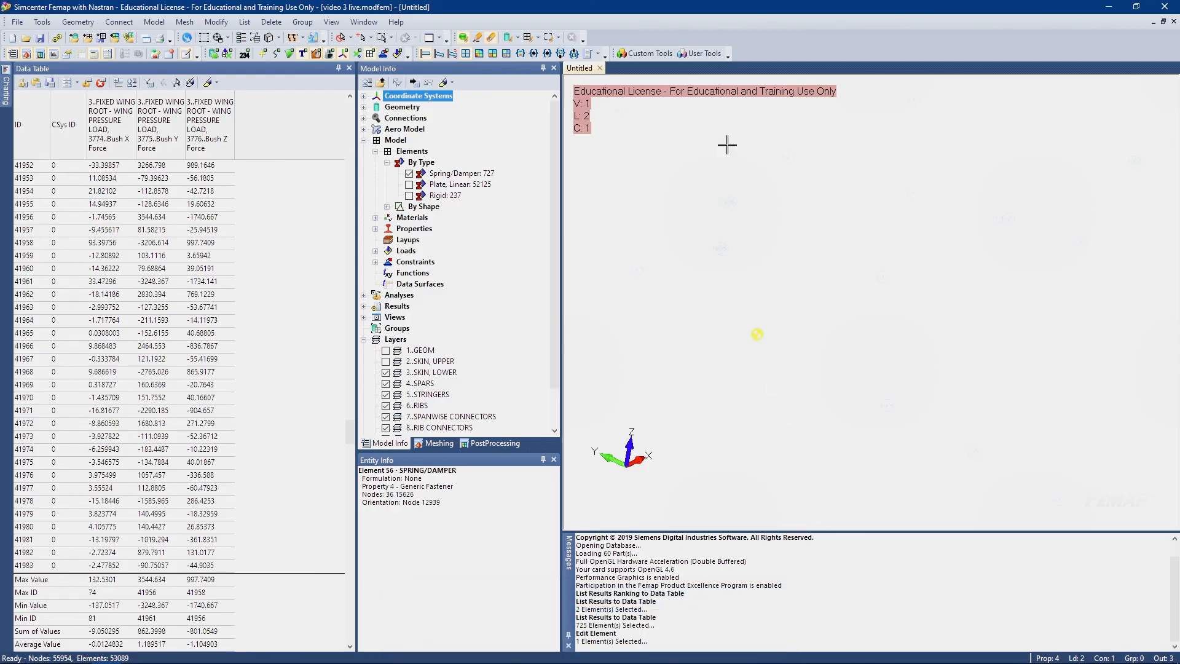
Return to the whole wing and the start of the data table, and redisplay the rigid and linear plate elements
scroll(844, 264, down, 15)
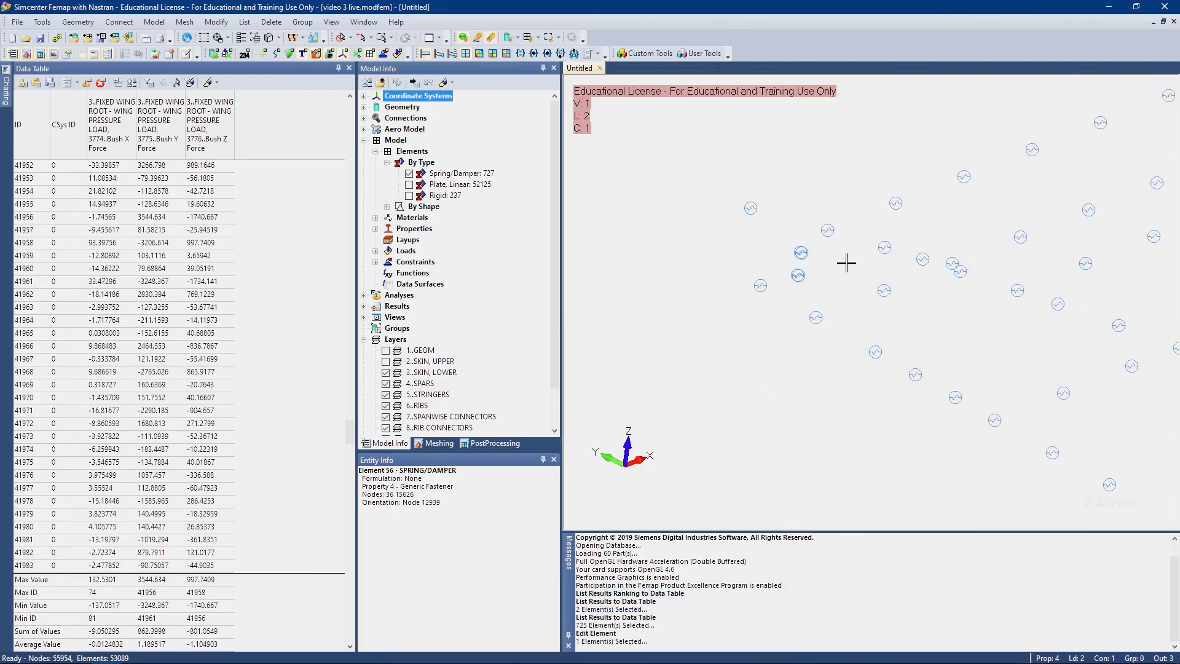
scroll(747, 280, up, 4)
ctrl+middle_drag(860, 324, 618, 327)
middle_drag(605, 352, 592, 363)
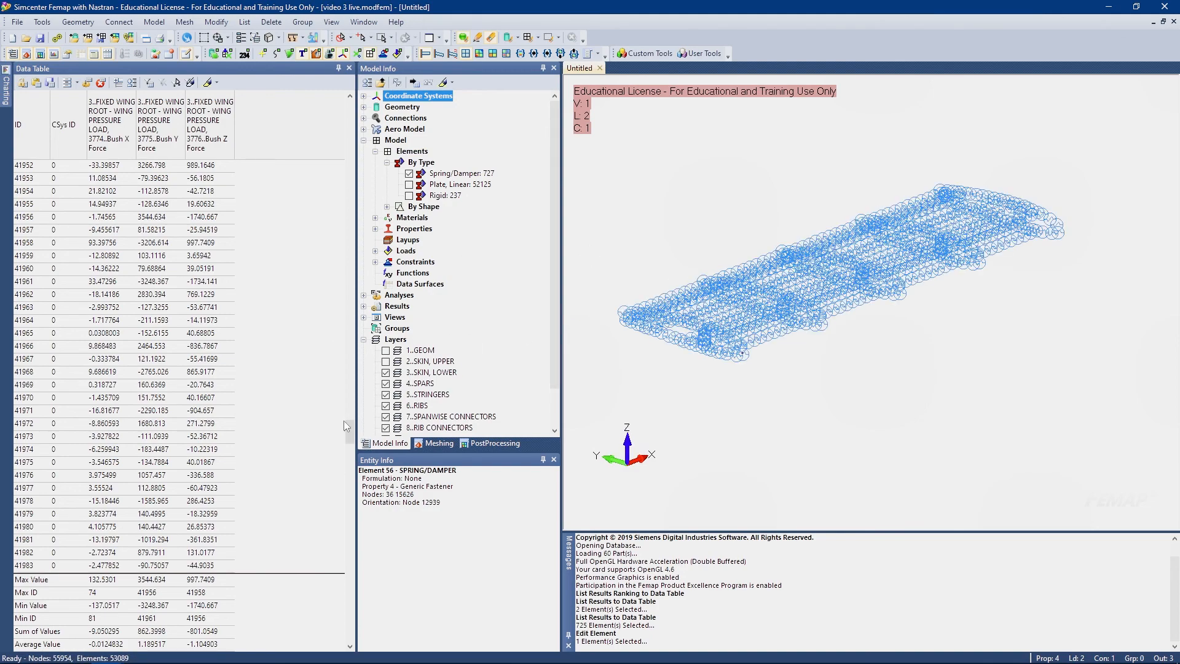
drag(350, 428, 349, 109)
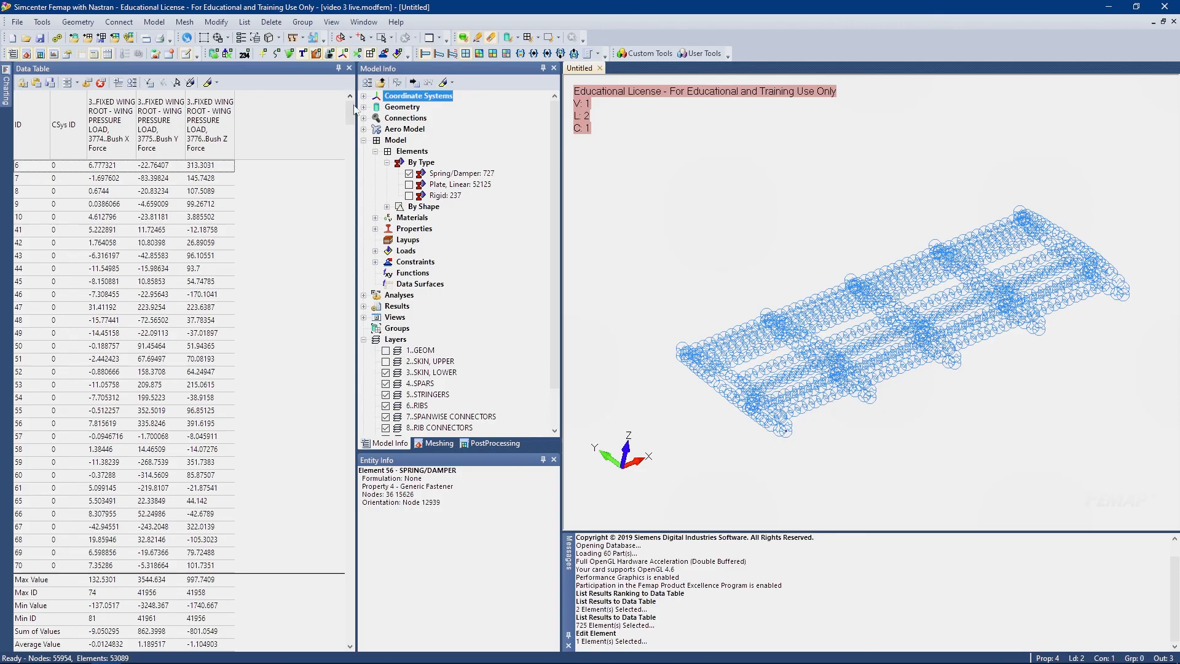
click(409, 195)
click(409, 183)
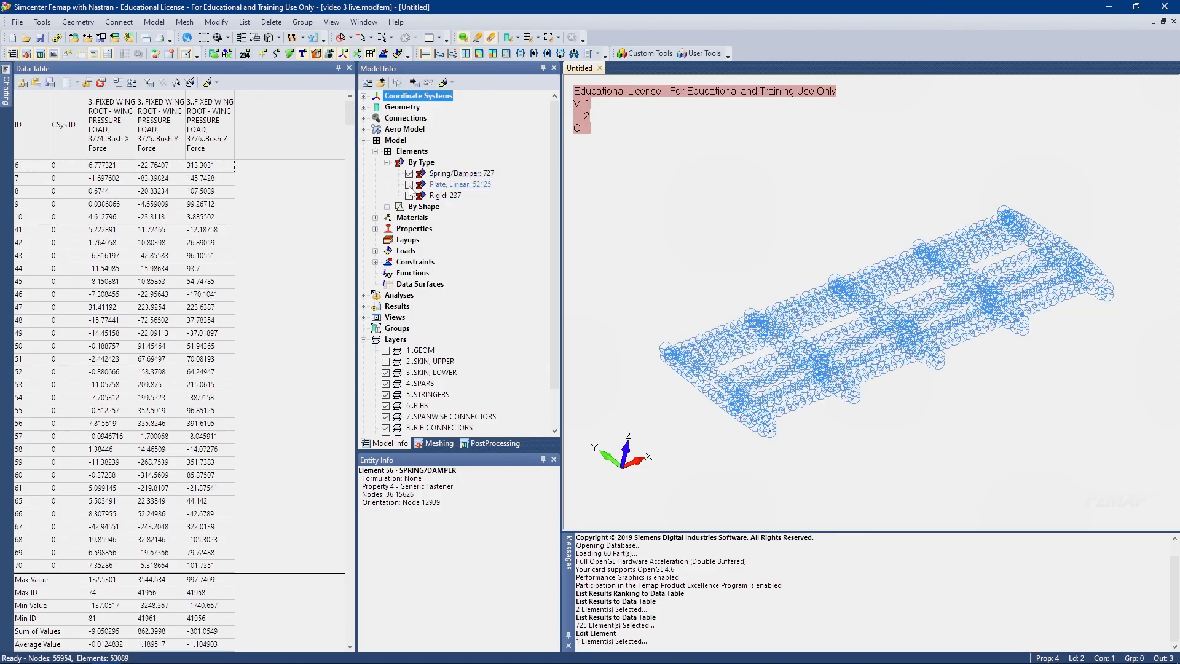
Hide the ground, rib and spanwise connector layers and close the data table
scroll(386, 324, down, 1)
scroll(387, 328, down, 1)
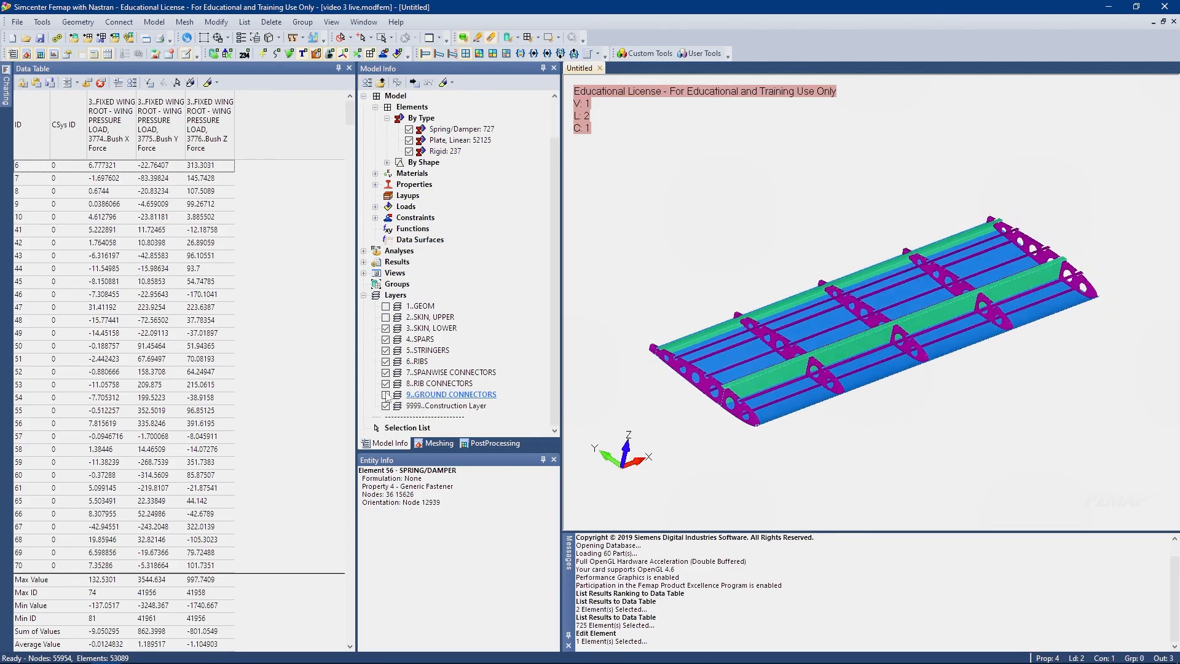
click(386, 383)
click(386, 372)
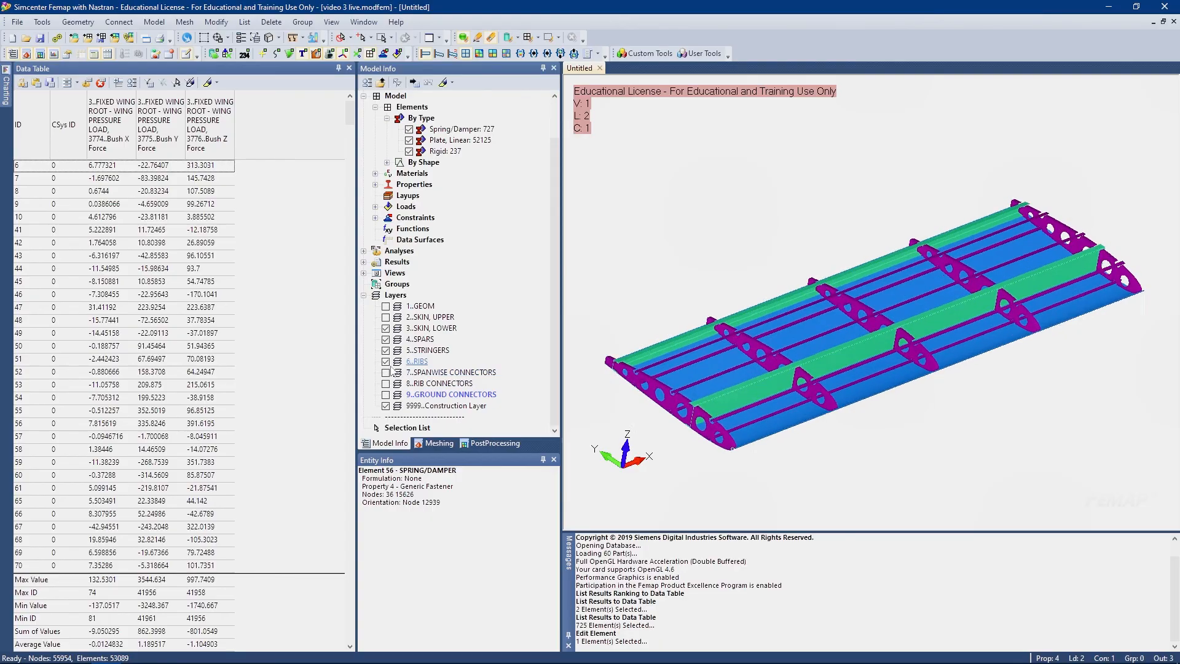
click(349, 68)
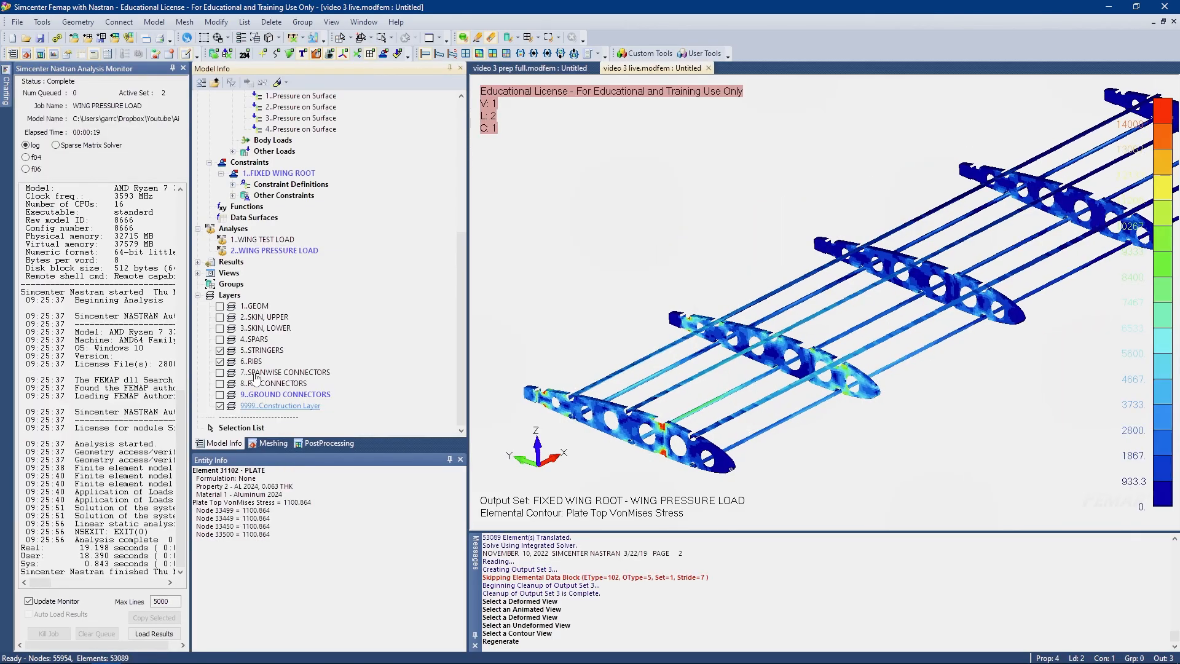
In the video 3 live model, display the lower skin and spar layers in the stress contour and close the analysis monitor
click(220, 317)
click(220, 328)
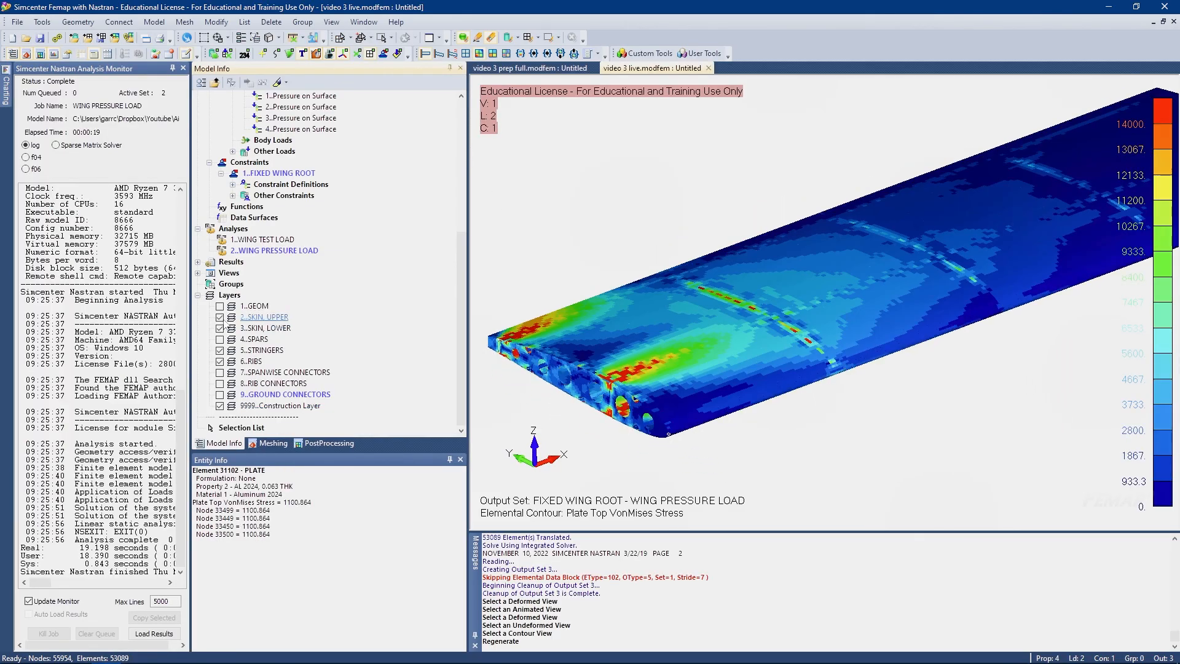
click(220, 317)
click(220, 339)
middle_drag(645, 344, 697, 350)
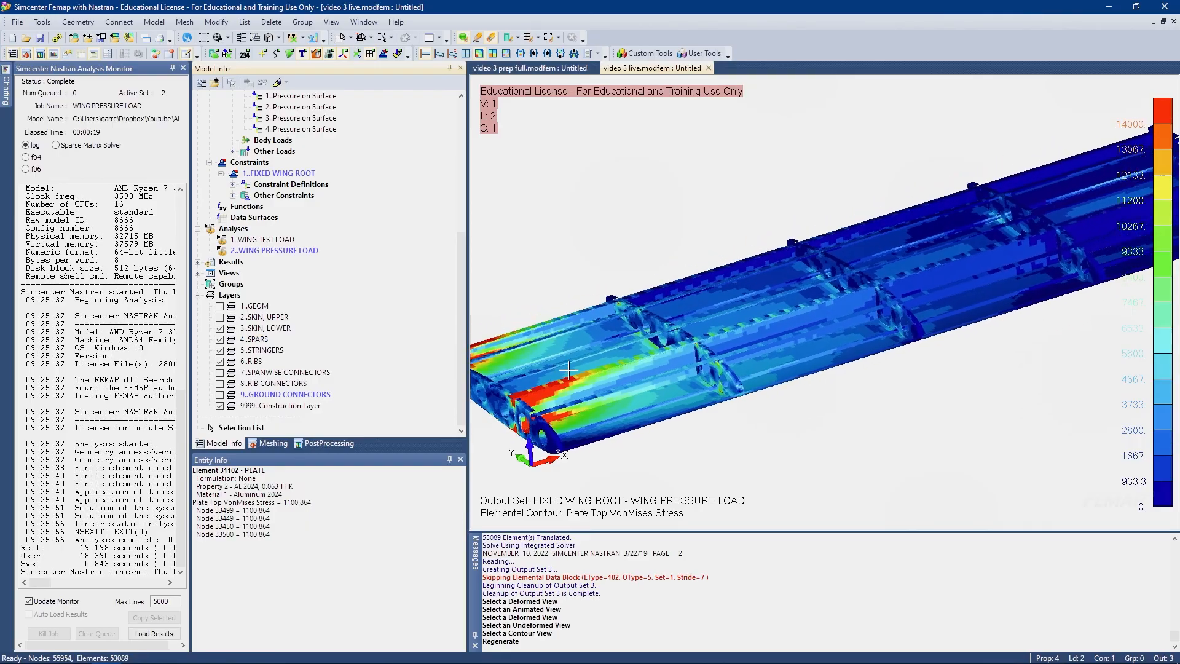
scroll(566, 369, down, 3)
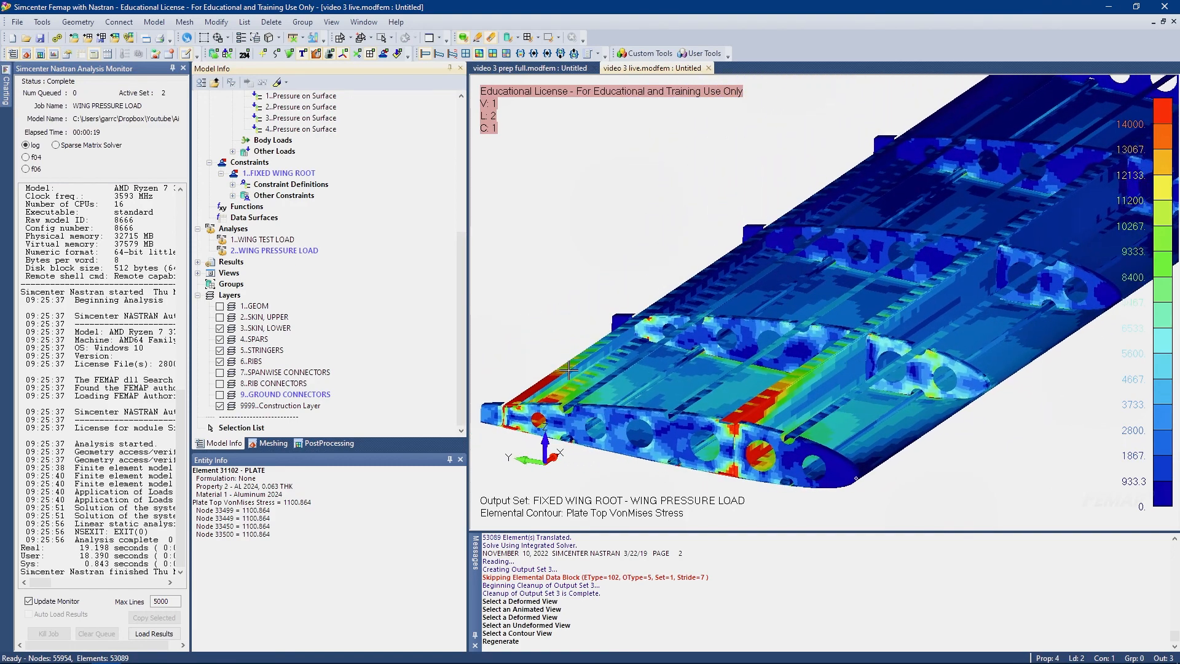
click(182, 68)
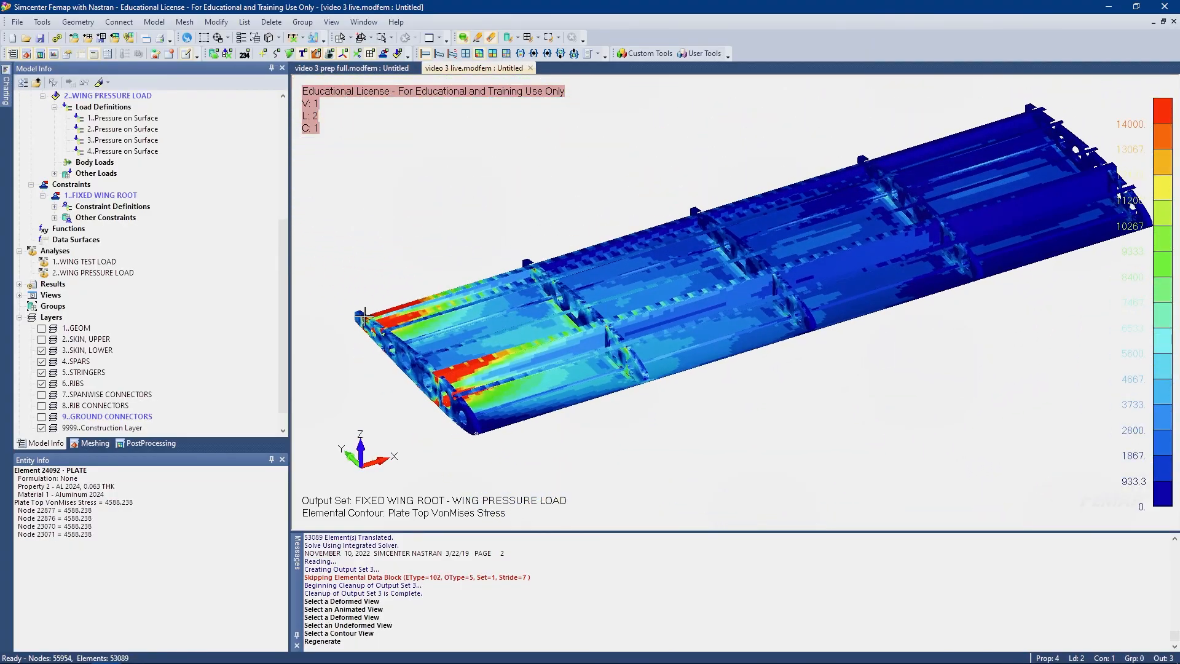
Animate the wing's deformation with actual deformations scaled by 2 and a delay of 60, and turn off the stress contour
click(438, 53)
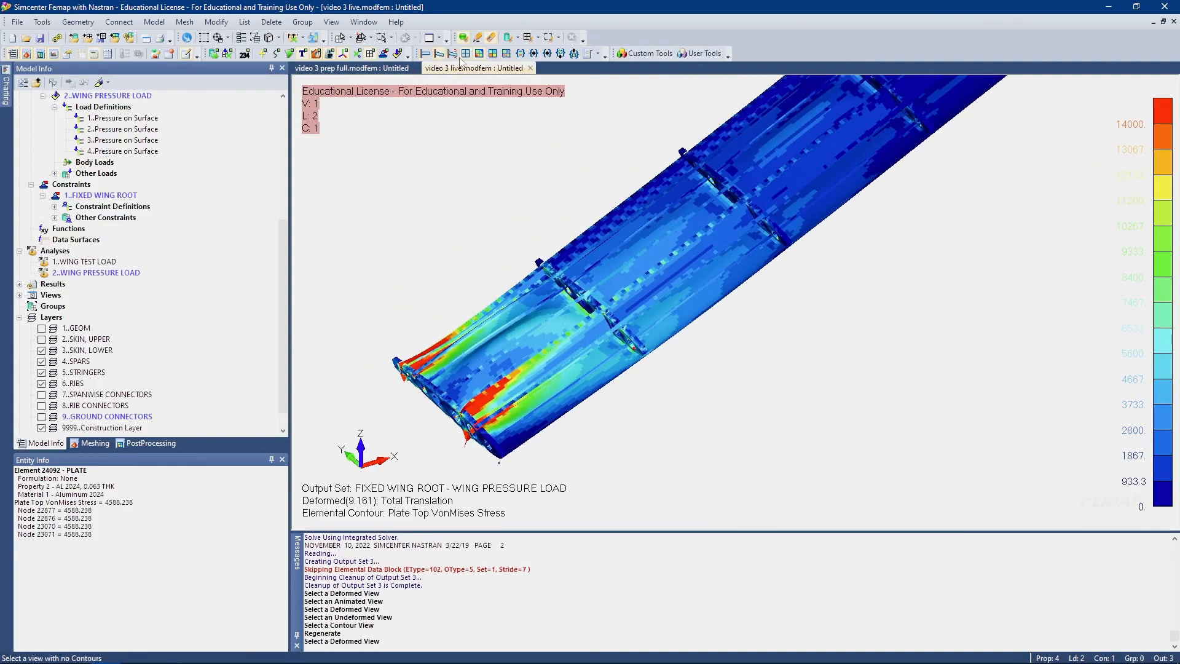
click(452, 53)
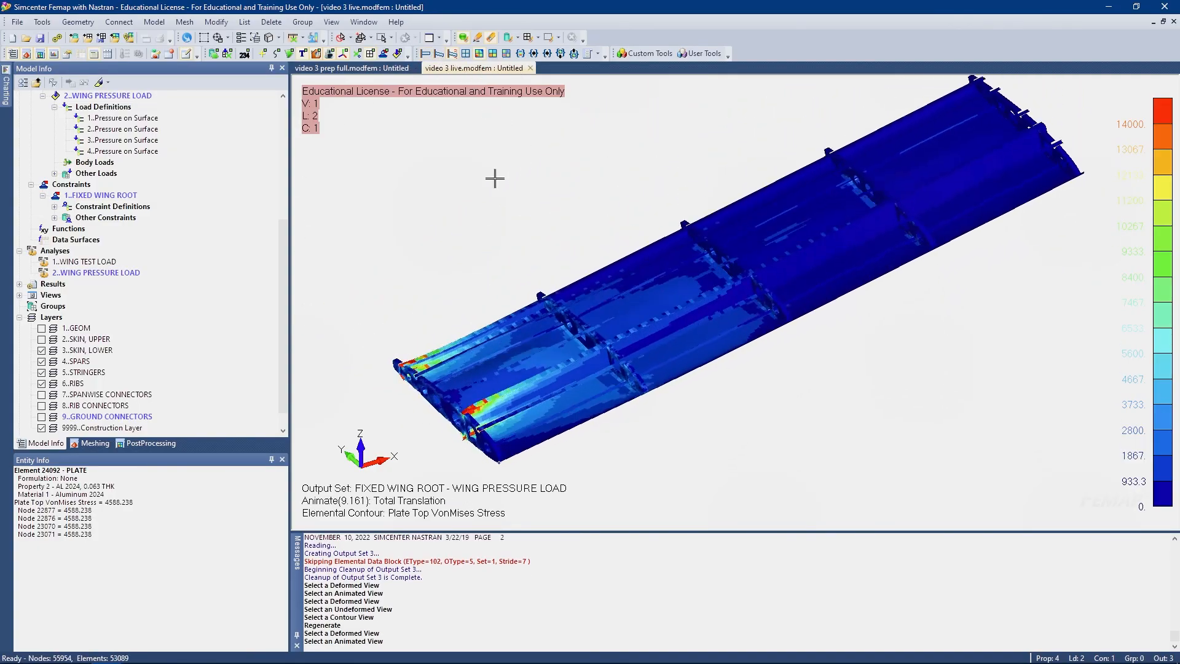
click(148, 443)
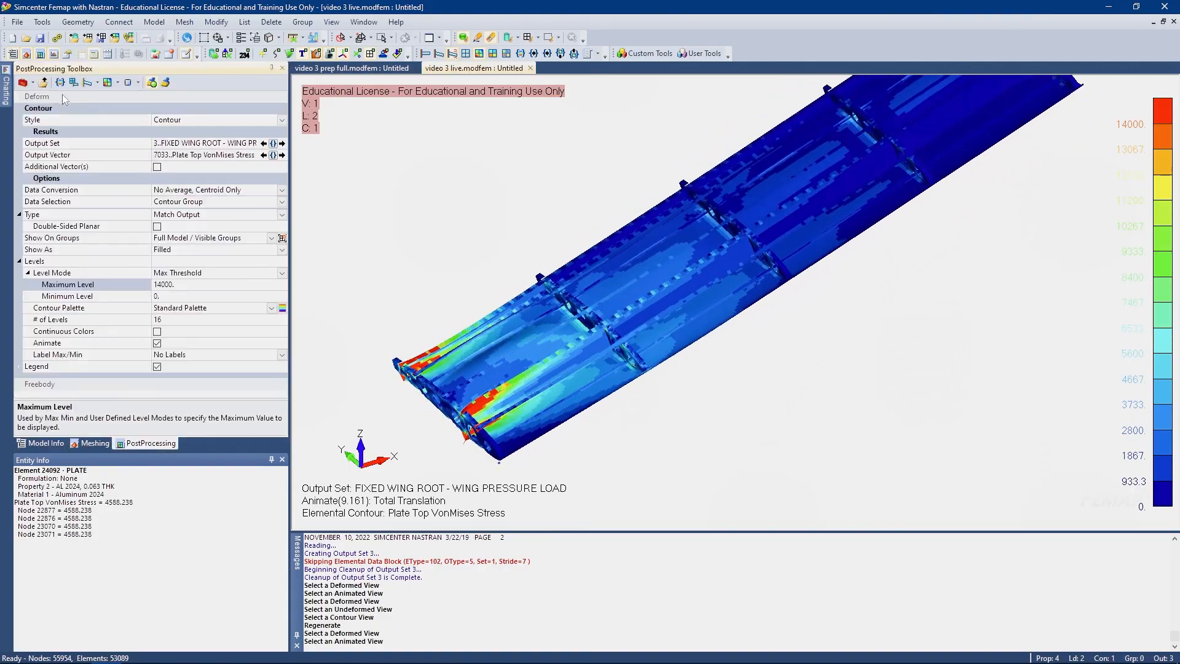
click(172, 191)
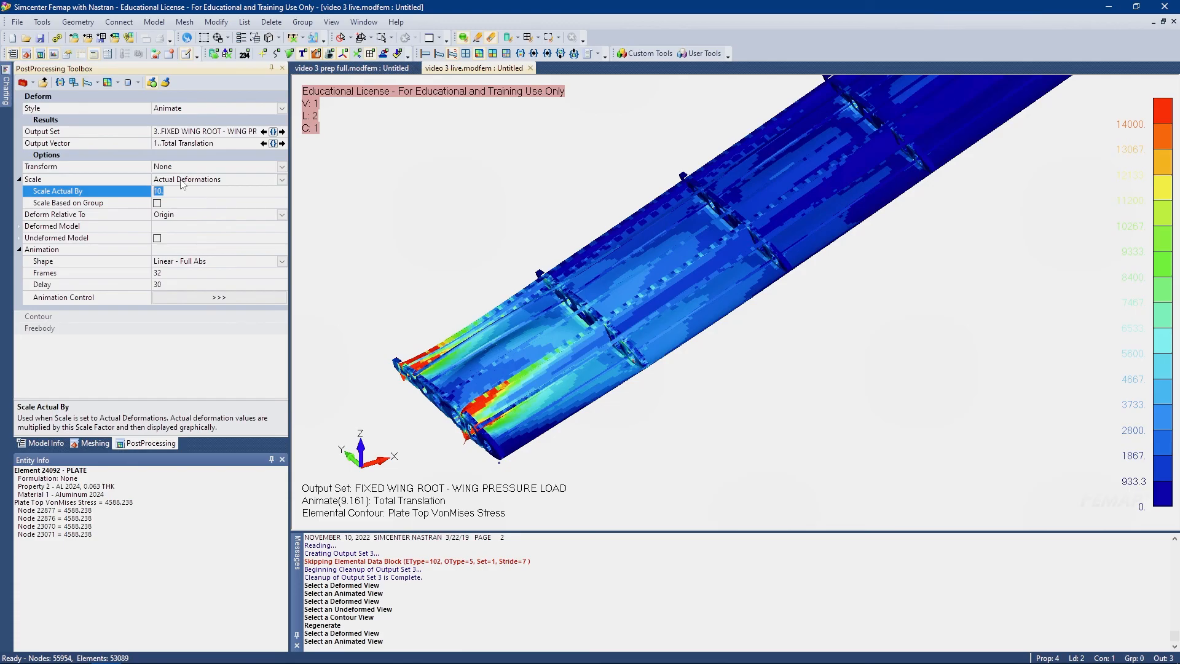
text(2)
key(Return)
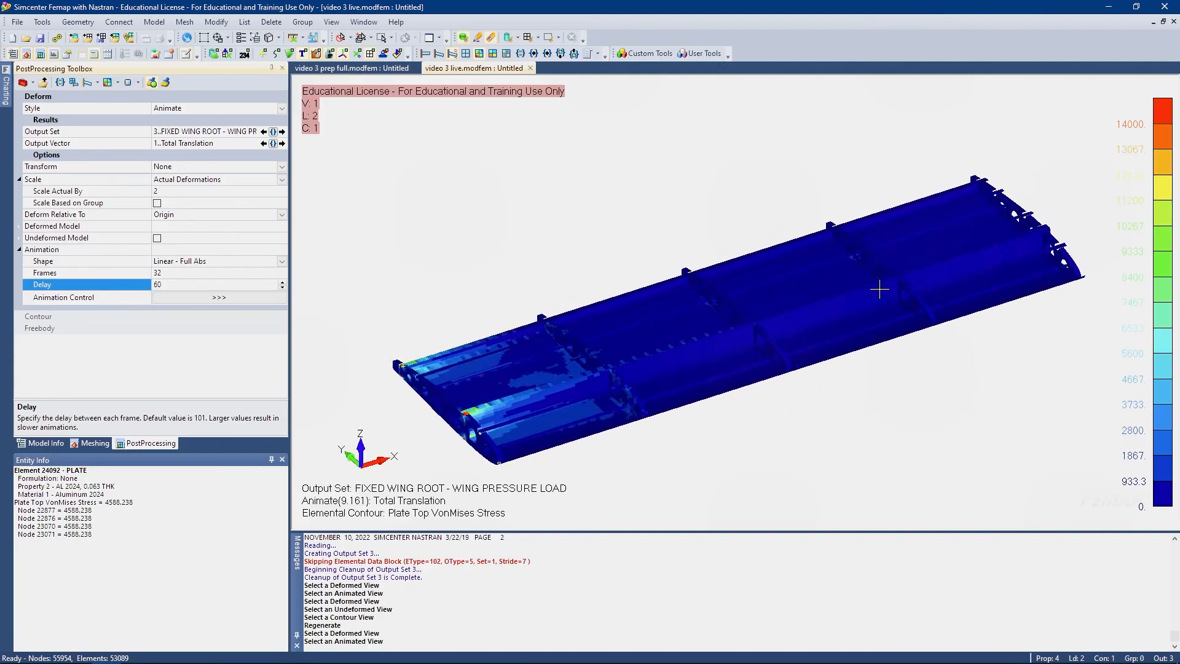
click(465, 53)
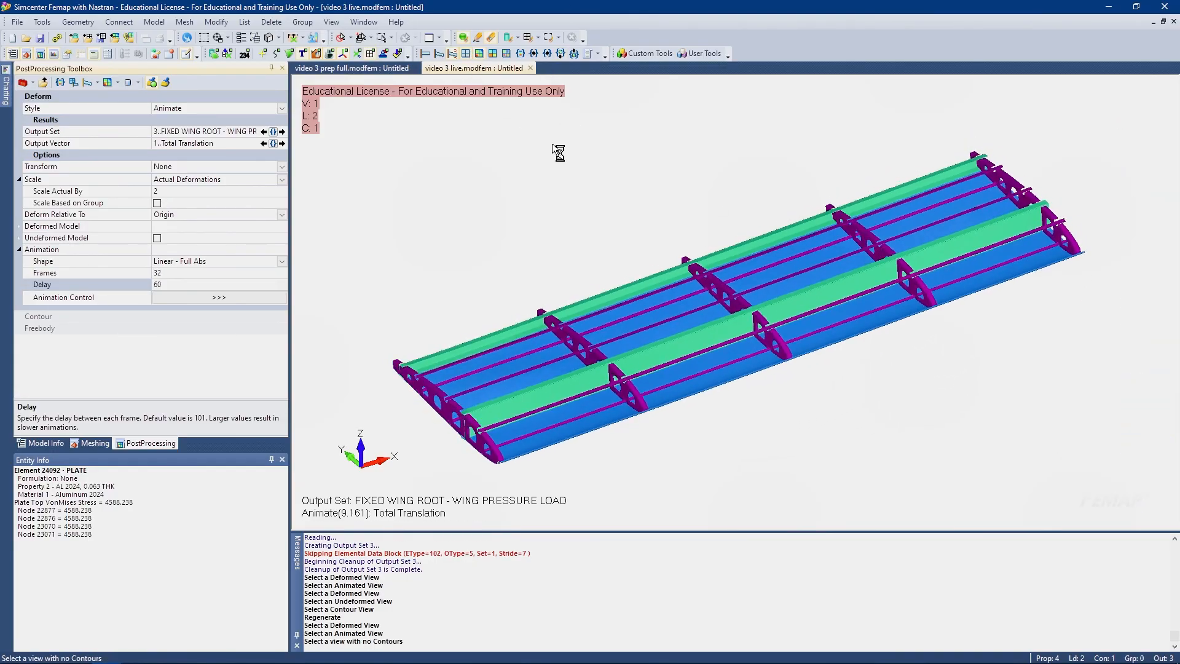